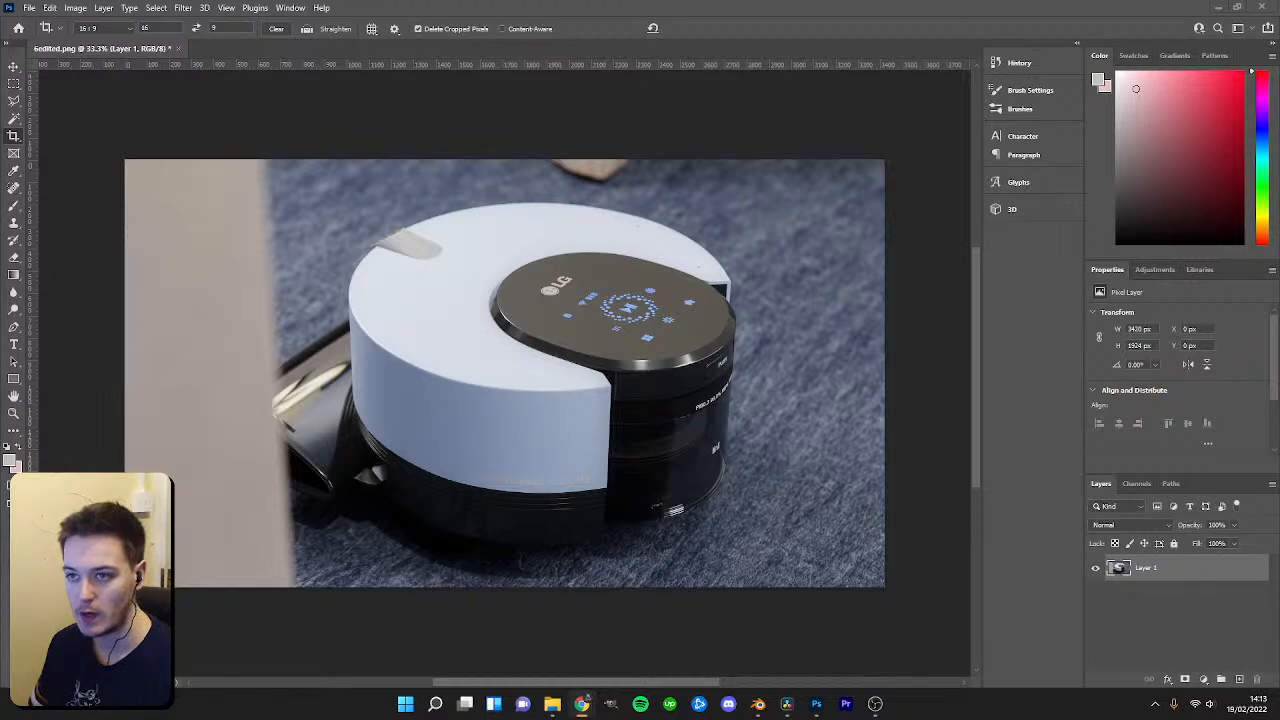
Close the edited image without saving changes and switch to Blender.
key("ctrl+w")
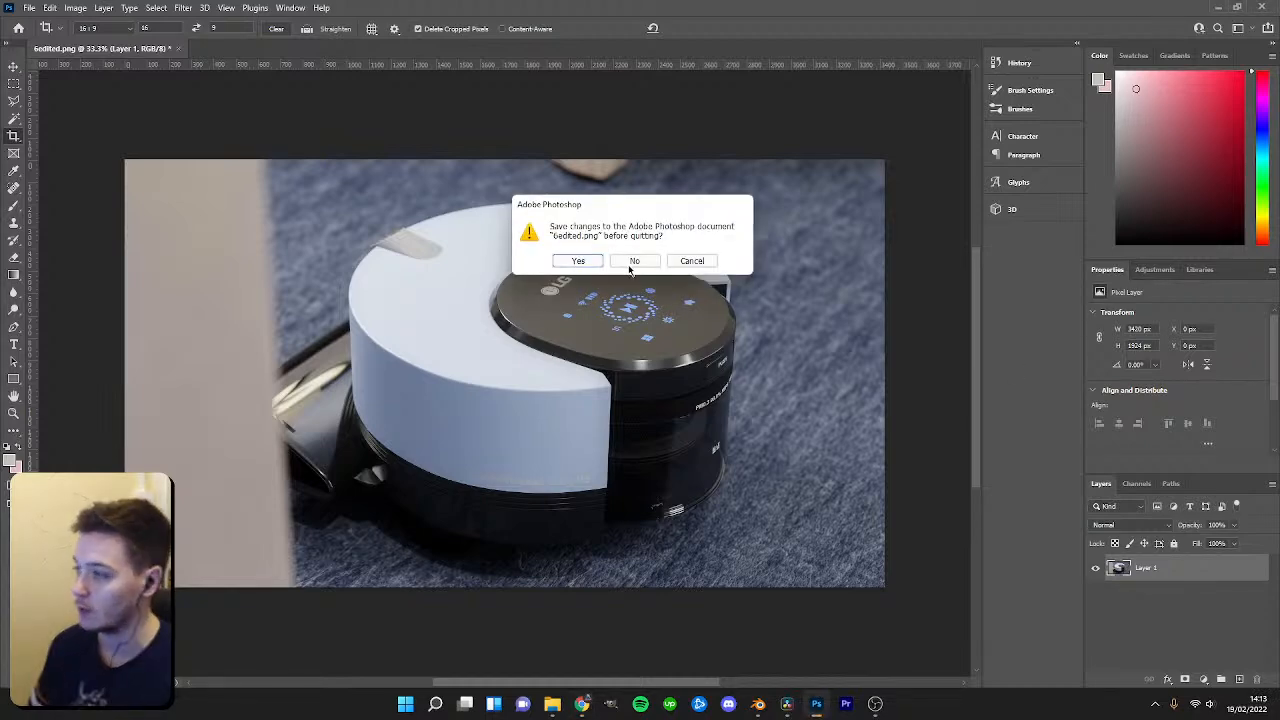
left_click(628, 263)
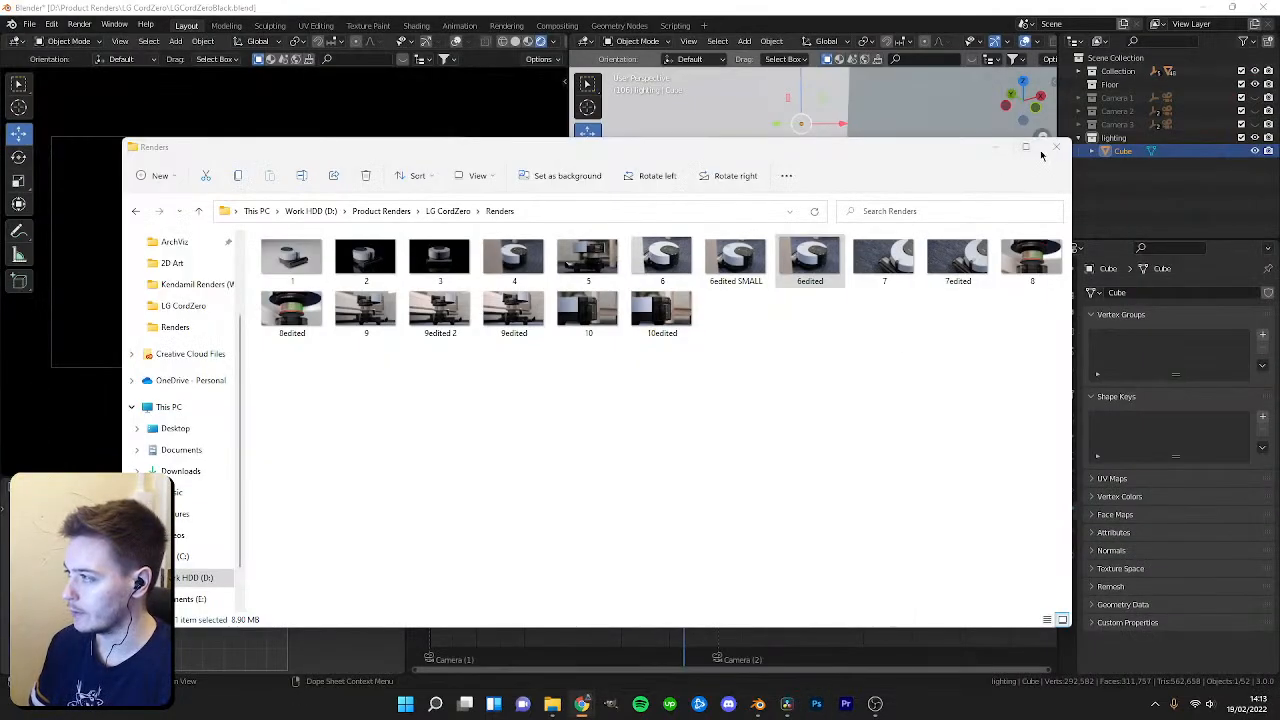
key("alt+Tab")
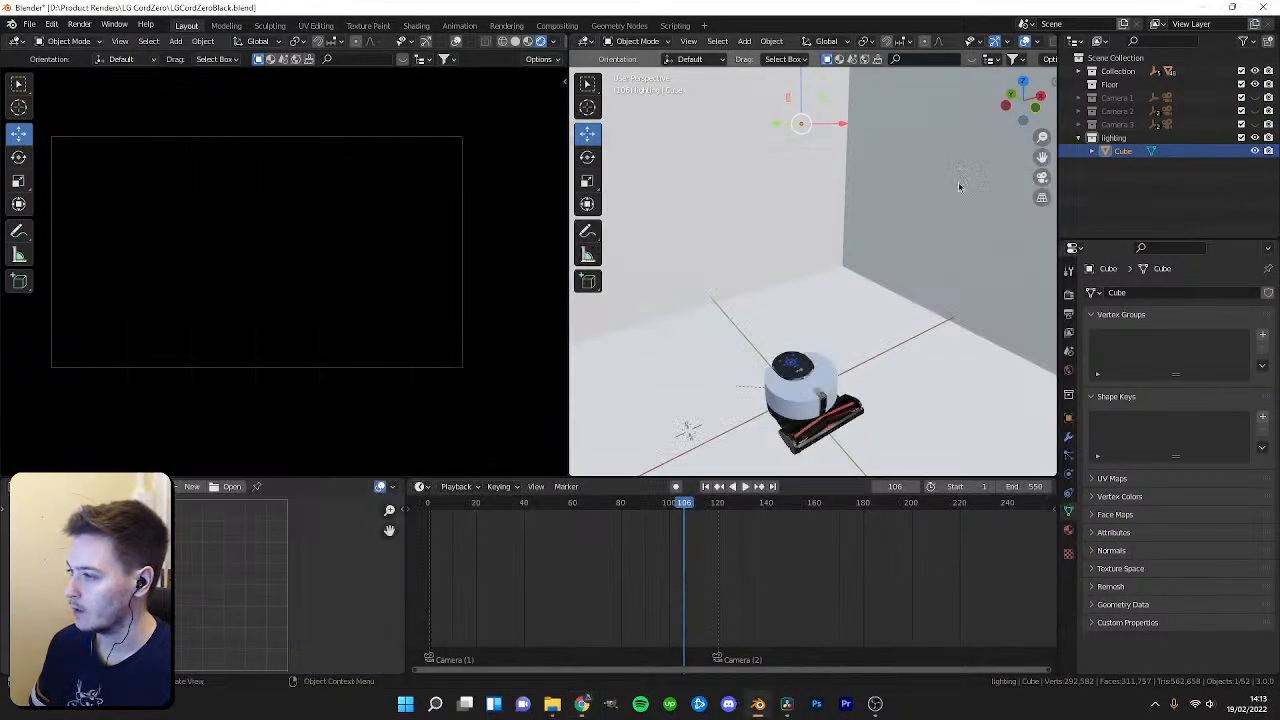
Delete the existing cube object from the lighting collection.
left_click_drag(664, 505, 481, 512)
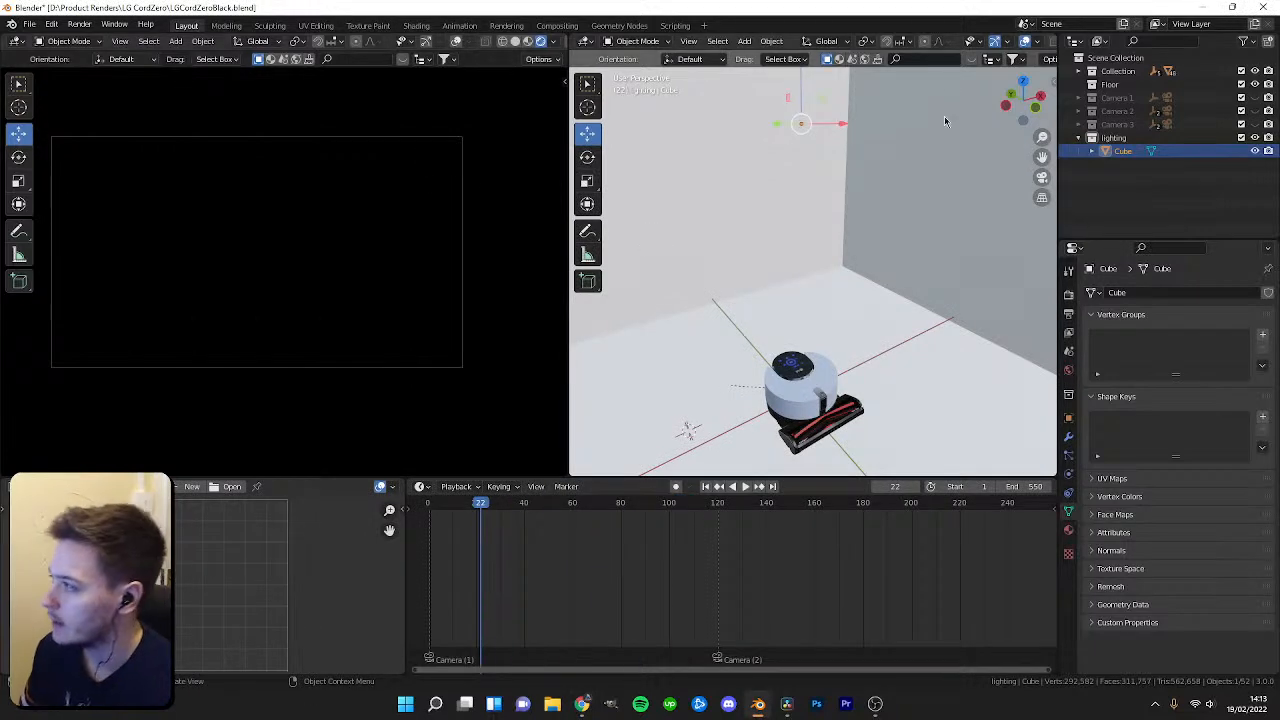
scroll(804, 352, "down", 5)
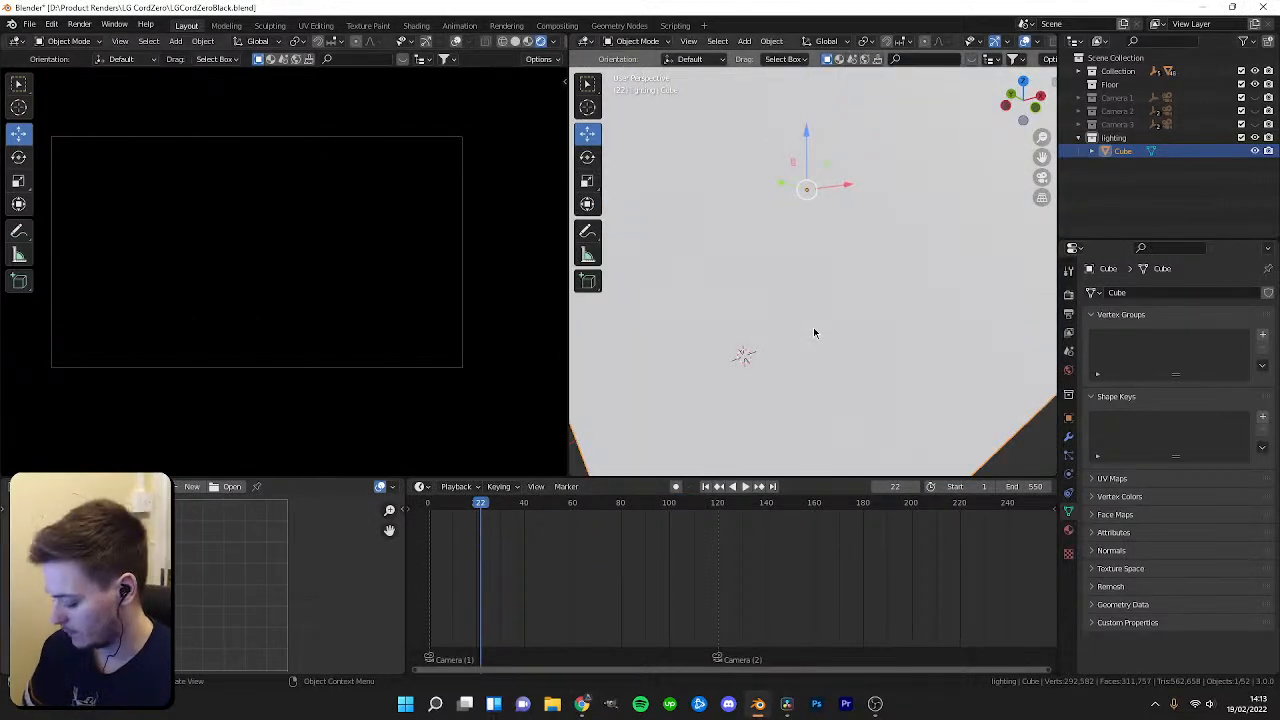
key("Delete")
Scrub through the timeline to review the camera shots of the robot.
left_click_drag(479, 525, 808, 556)
scroll(748, 584, "down", 4)
left_click_drag(788, 509, 574, 557)
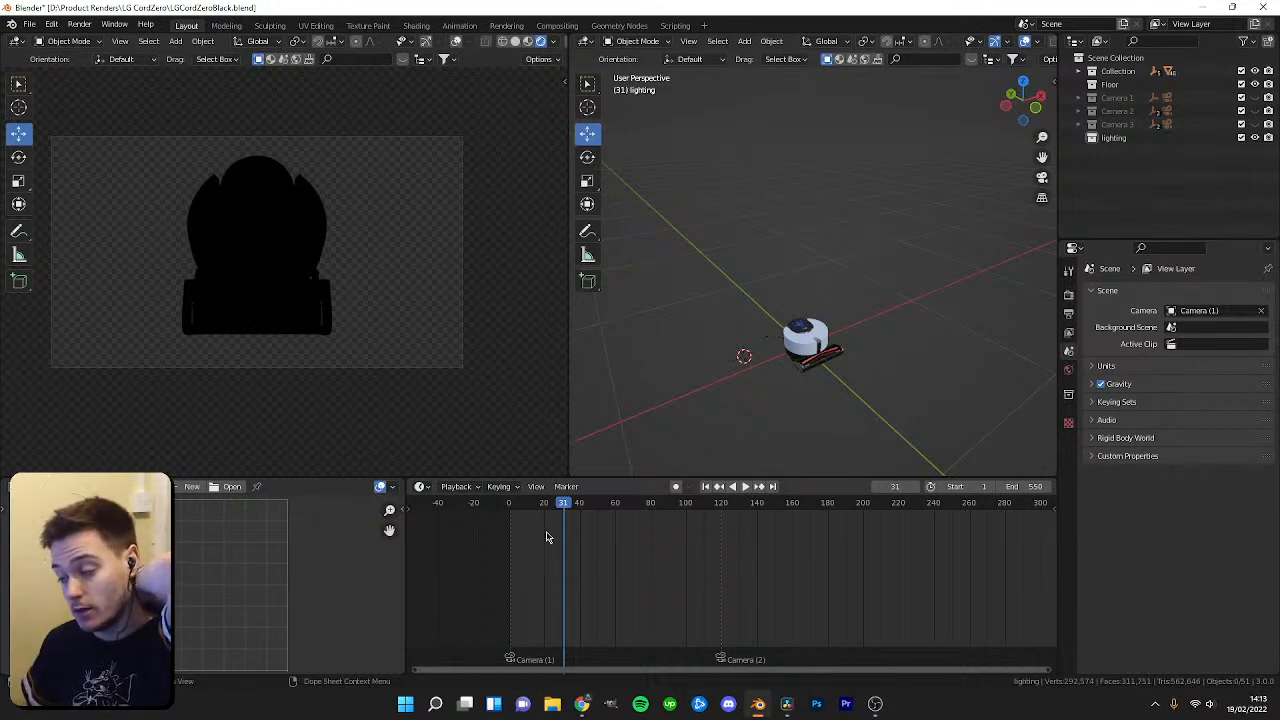
left_click_drag(563, 518, 711, 558)
left_click_drag(711, 508, 715, 535)
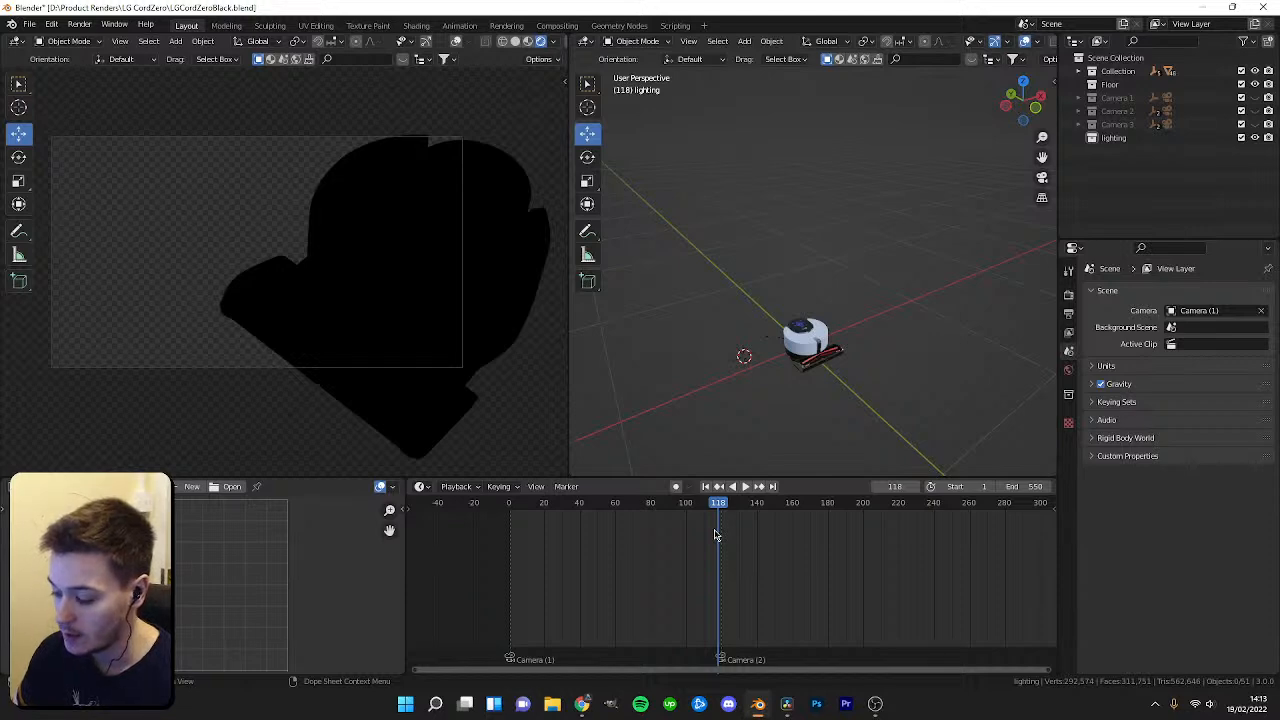
left_click_drag(727, 516, 512, 514)
Add a cube mesh to the lighting collection at frame 60.
left_click(1127, 141)
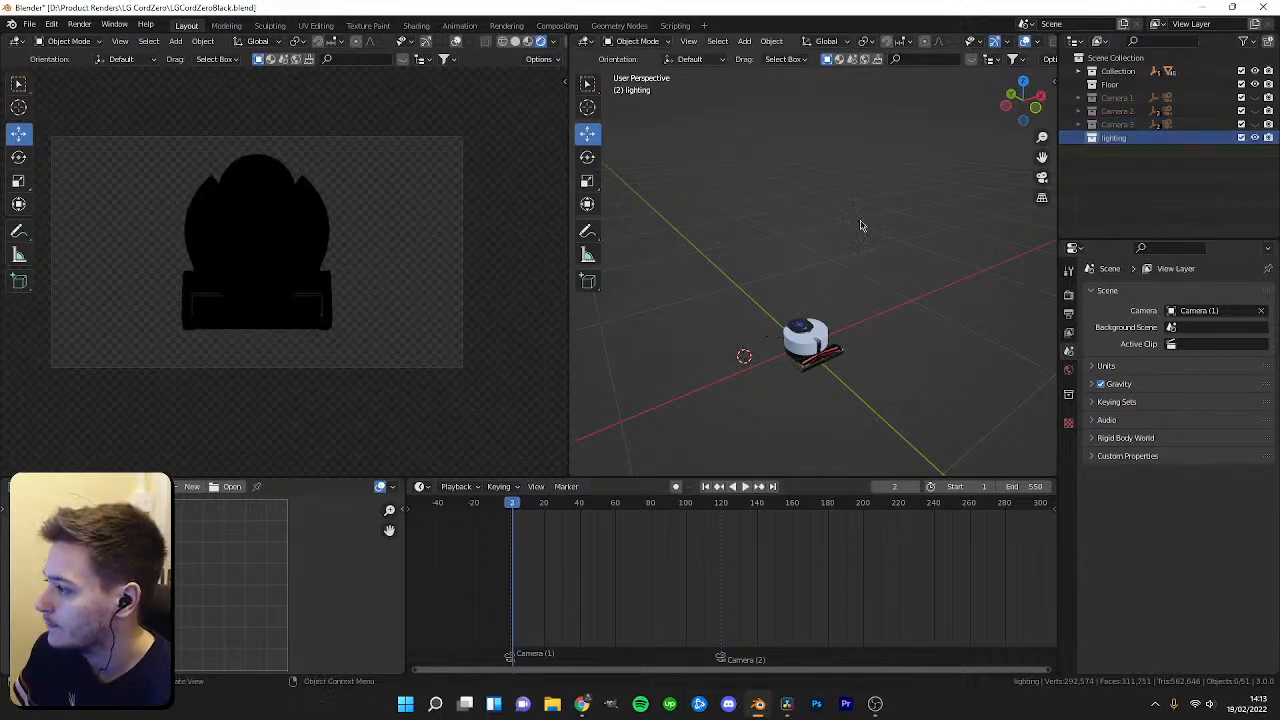
key("space")
left_click_drag(811, 535, 615, 509)
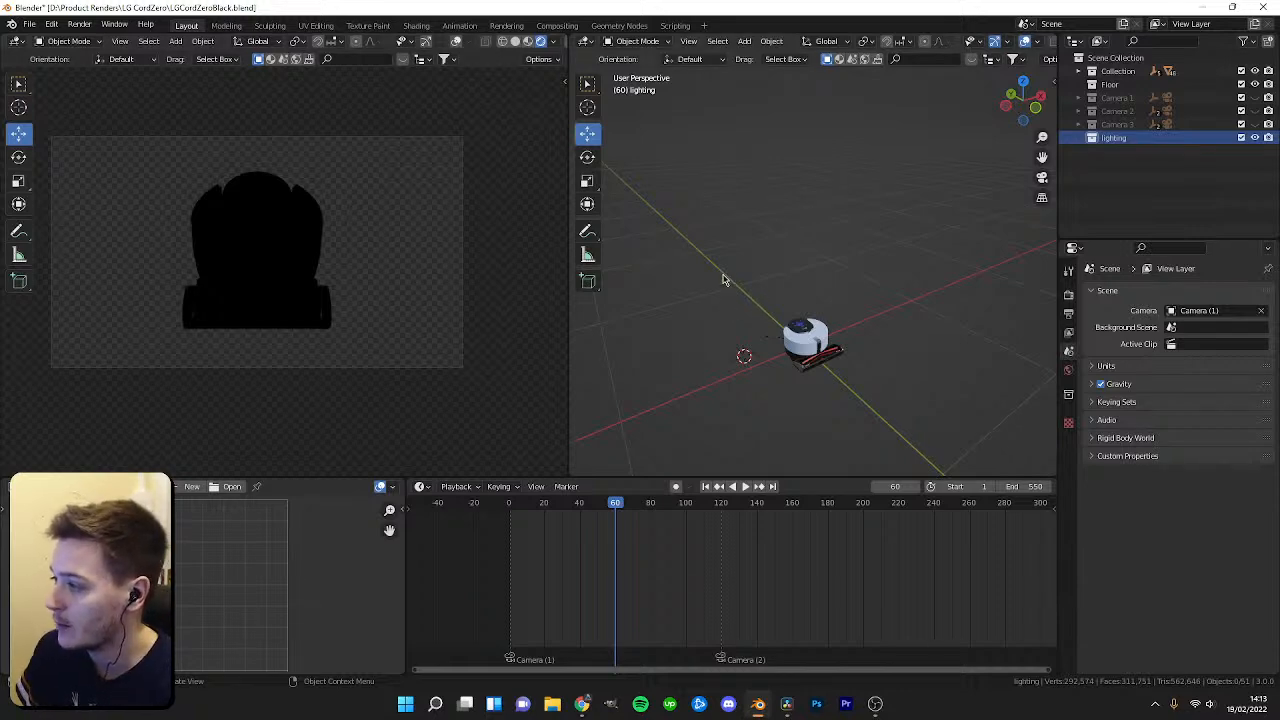
key("shift+a")
key("Escape")
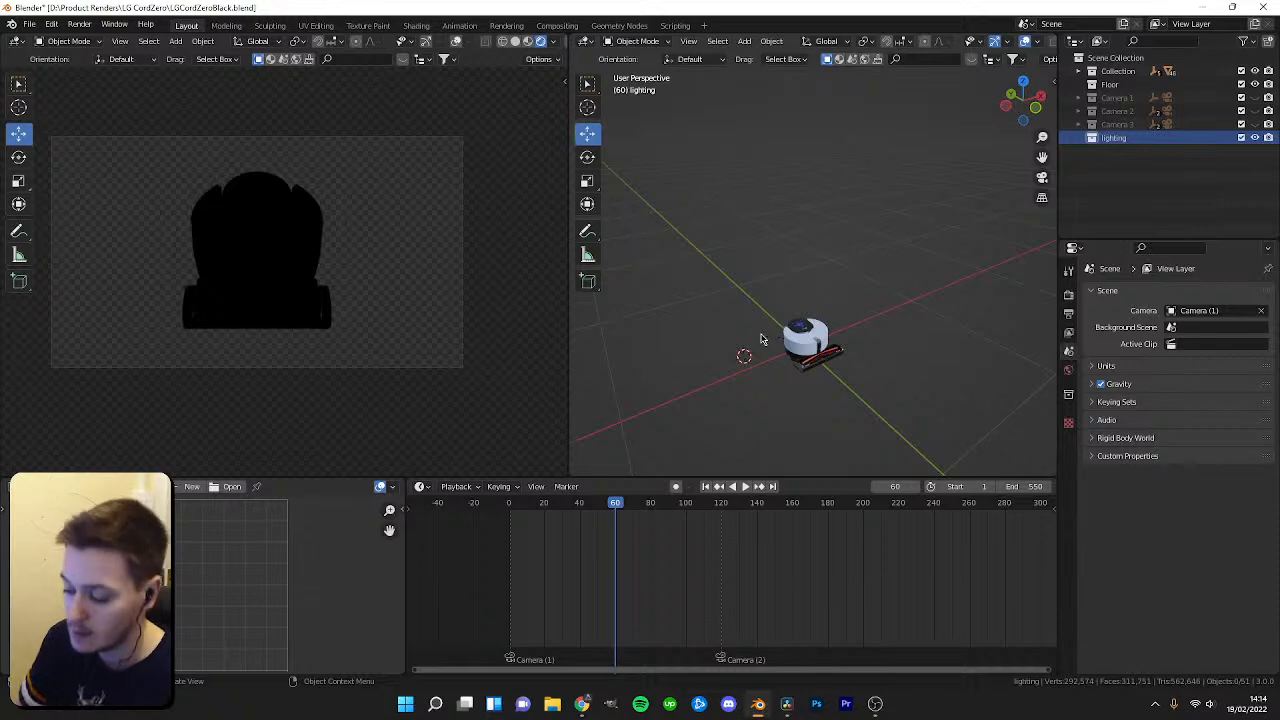
key("shift+a")
mouse_move(742, 318)
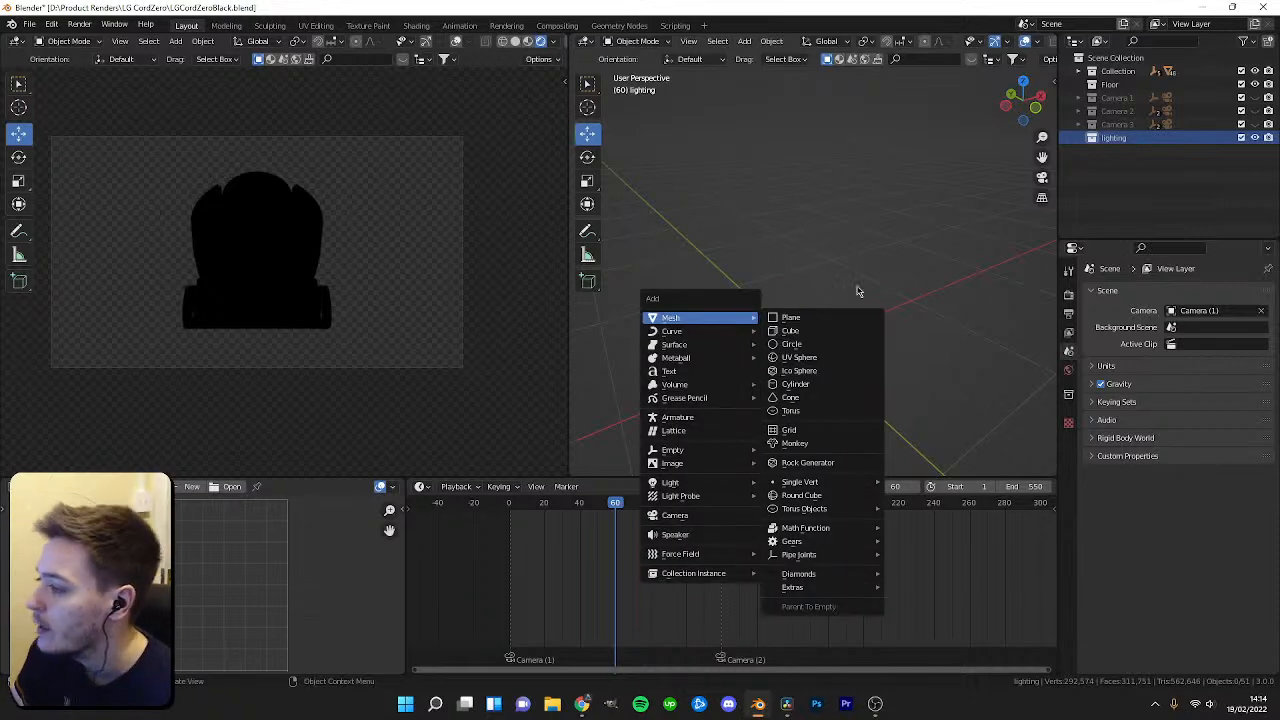
left_click(809, 333)
Switch the viewport shading to material preview to see the scene's materials.
scroll(812, 328, "down", 3)
mouse_move(777, 287)
left_mouse_down()
mouse_move(774, 242)
mouse_move(863, 261)
mouse_move(848, 257)
left_mouse_up()
key("KP_1")
key("z")
scroll(792, 287, "up", 3)
left_click_drag(803, 229, 791, 163)
middle_click_drag(807, 269, 851, 292)
key("z")
left_click(859, 354)
Move the new cube into position around the robot.
mouse_move(859, 354)
middle_mouse_down()
mouse_move(805, 288)
mouse_move(791, 230)
middle_mouse_up()
mouse_move(809, 188)
left_mouse_down()
mouse_move(811, 172)
mouse_move(782, 239)
left_mouse_up()
middle_click_drag(782, 239, 815, 172)
left_click_drag(805, 185, 805, 193)
middle_click_drag(805, 193, 917, 354)
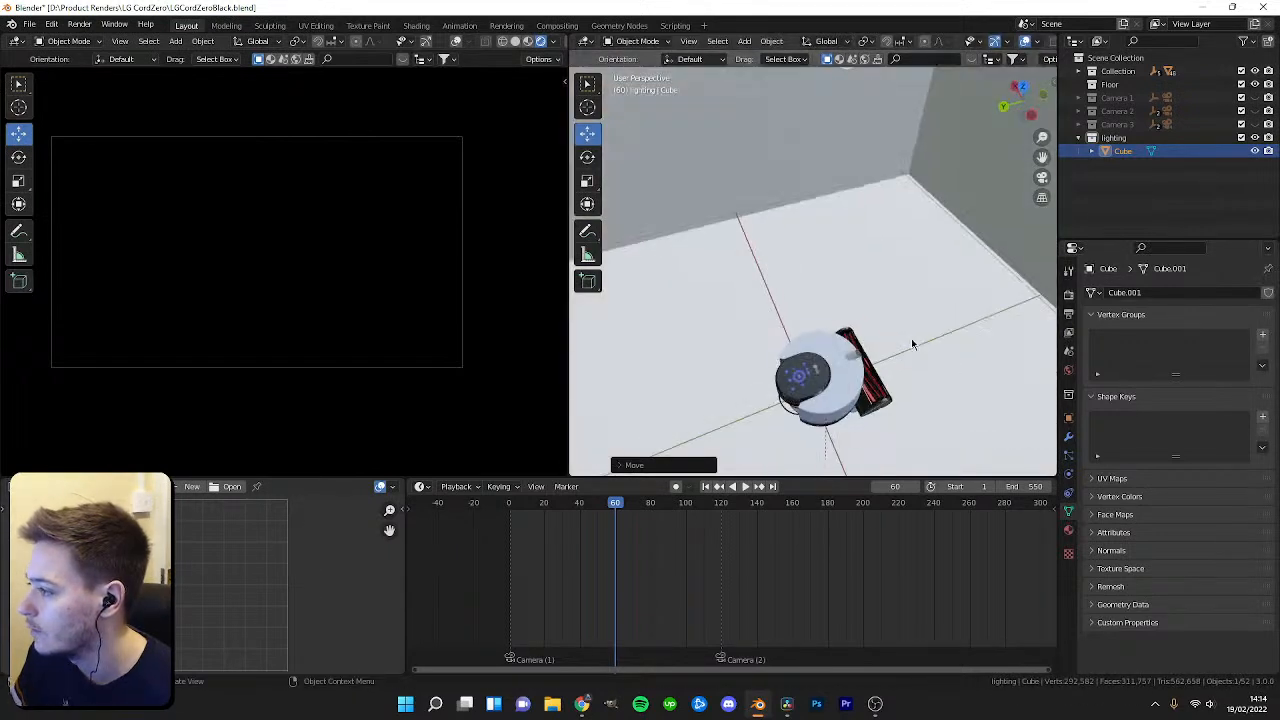
Add an area light to the lighting collection.
left_click(1113, 137)
key("shift+a")
mouse_move(751, 488)
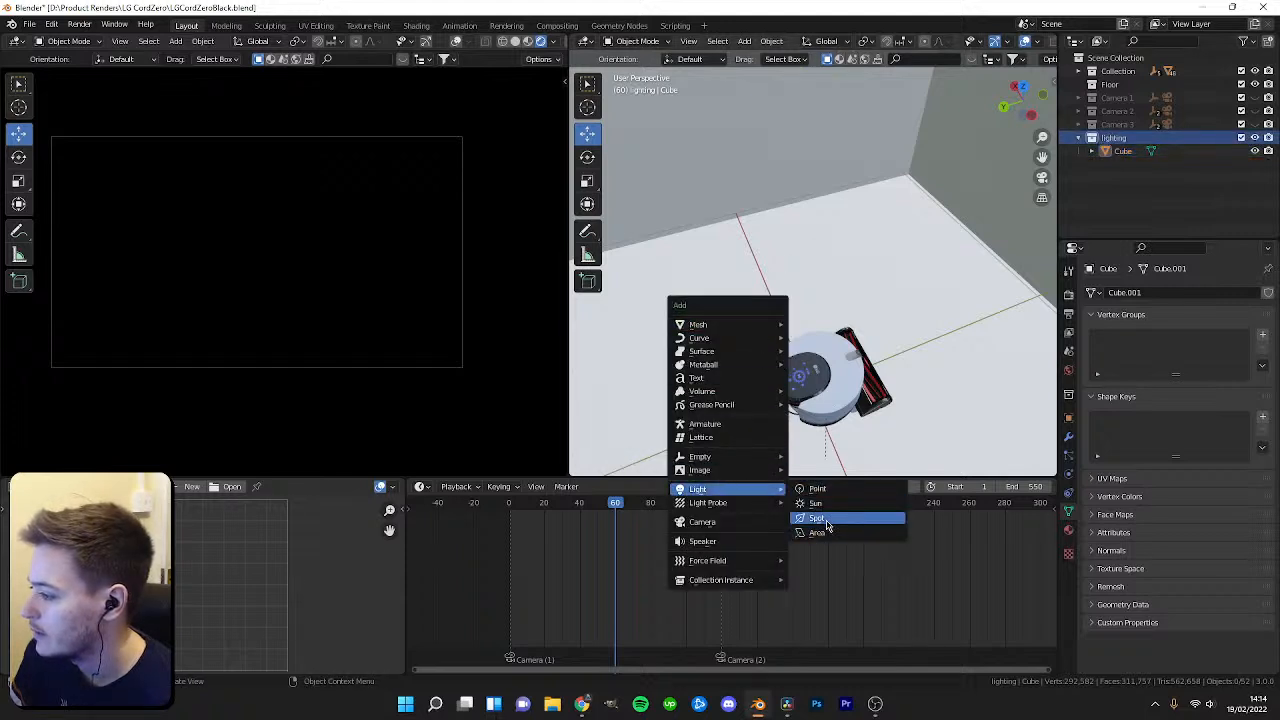
left_click(831, 537)
scroll(862, 398, "down", 4)
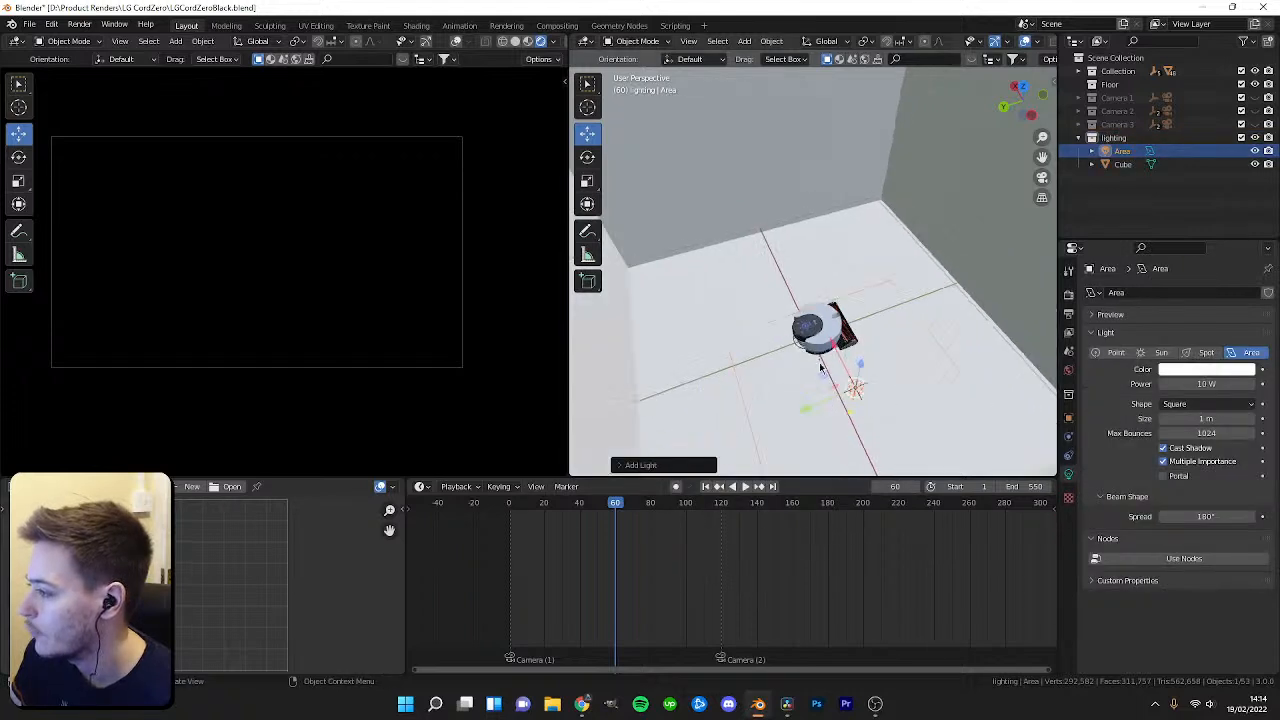
Move the area light up above the robot.
left_click_drag(868, 363, 876, 272)
middle_click_drag(876, 272, 911, 246)
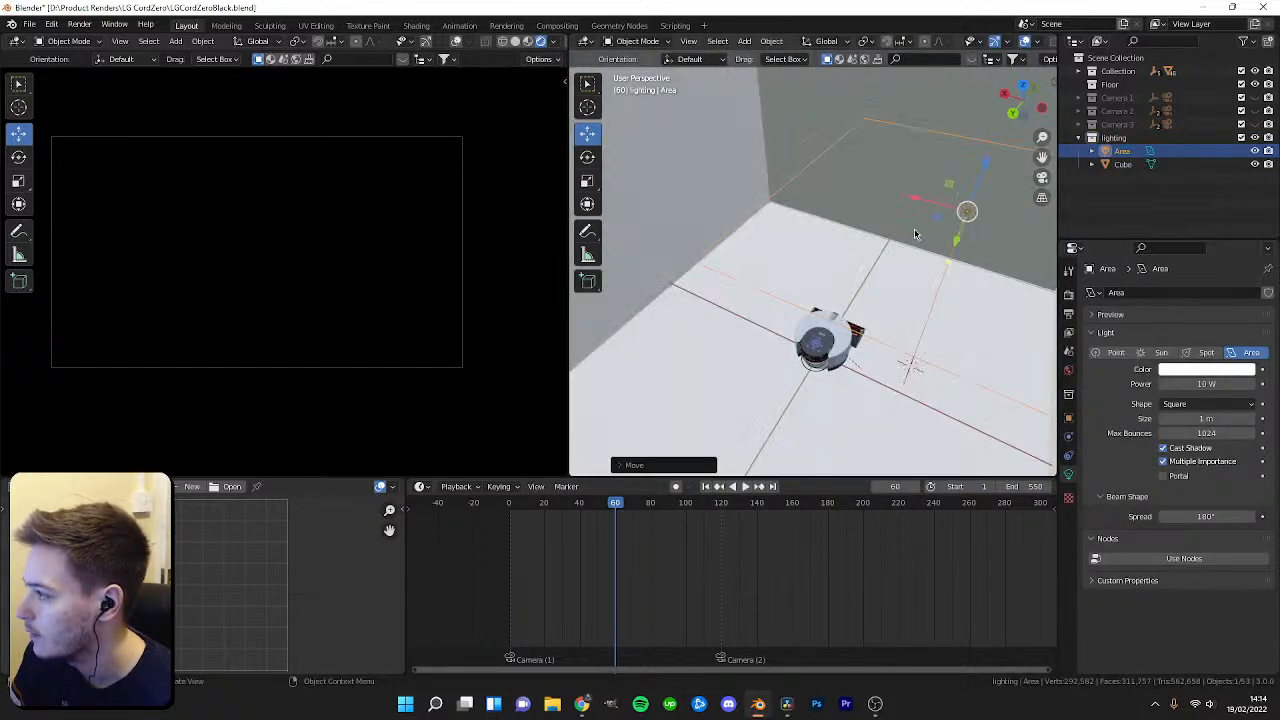
left_click_drag(923, 201, 798, 171)
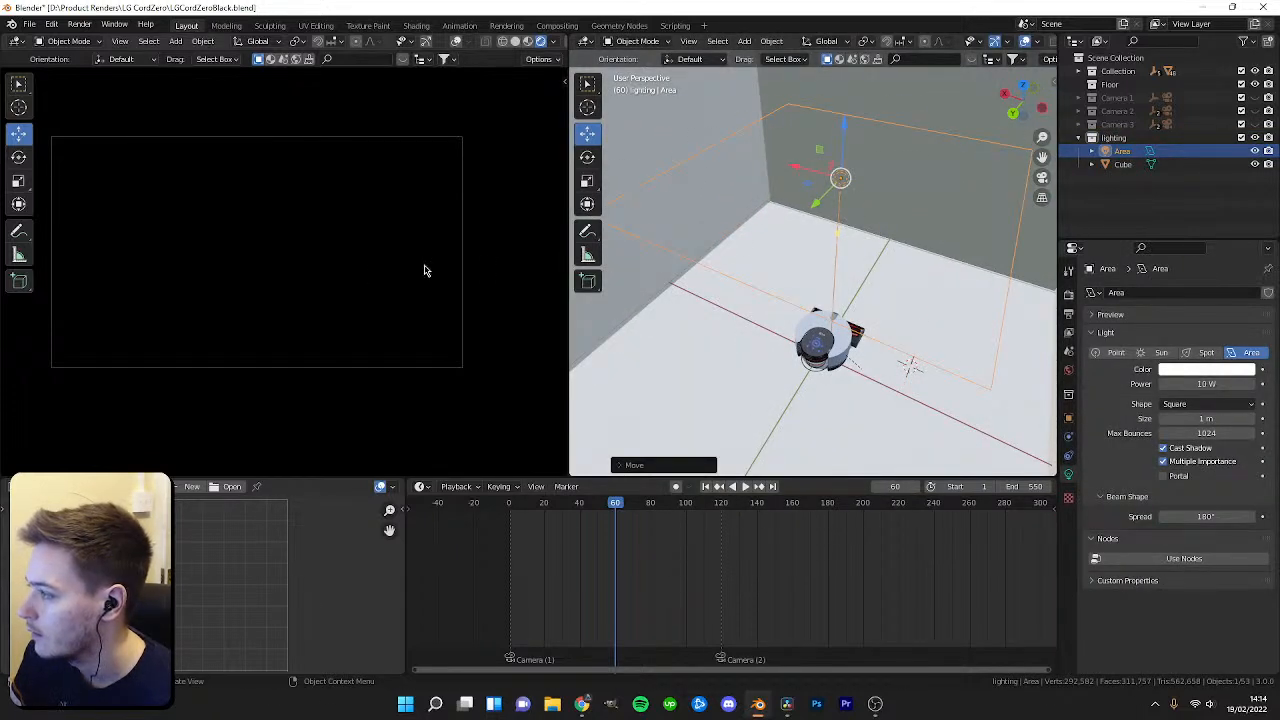
Unhide Camera 1, Camera 2 and Camera 3 in the viewport.
left_click(1256, 99)
left_click(1256, 112)
left_click(1256, 125)
Select the cube, enter Edit Mode and move one of its faces outward to extend the box.
middle_click_drag(908, 266, 925, 318)
scroll(888, 200, "down", 5)
scroll(860, 262, "down", 3)
left_click(883, 268)
scroll(789, 289, "up", 3)
key("Tab")
scroll(861, 304, "down", 3)
left_click(861, 304)
key("shift+space")
key("g")
left_click_drag(811, 235, 870, 246)
middle_click_drag(870, 247, 965, 262)
Select and move further faces of the cube to enlarge the box around the robot.
left_click(798, 288)
middle_click_drag(798, 288, 751, 297)
left_click_drag(697, 285, 664, 290)
left_click(870, 260)
mouse_move(870, 260)
middle_mouse_down()
mouse_move(831, 245)
mouse_move(854, 264)
middle_mouse_up()
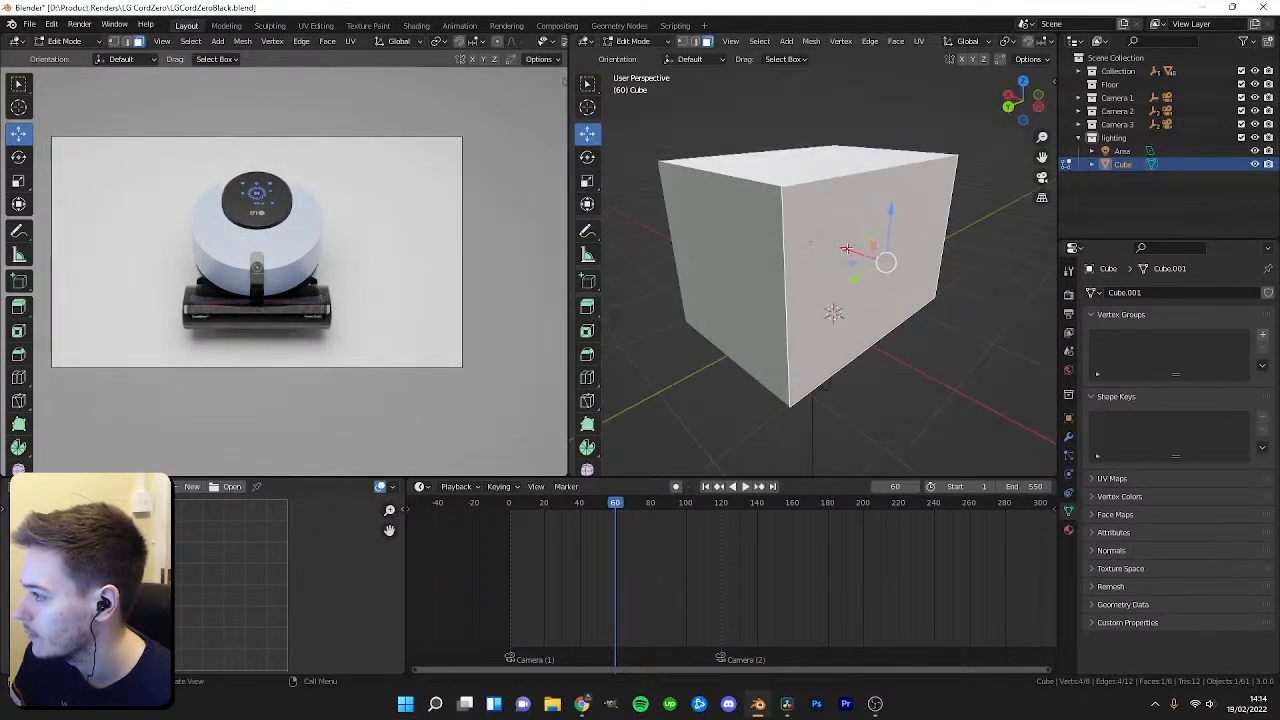
left_click_drag(851, 250, 861, 255)
middle_click_drag(861, 256, 938, 240)
left_click(778, 248)
left_click_drag(718, 248, 708, 249)
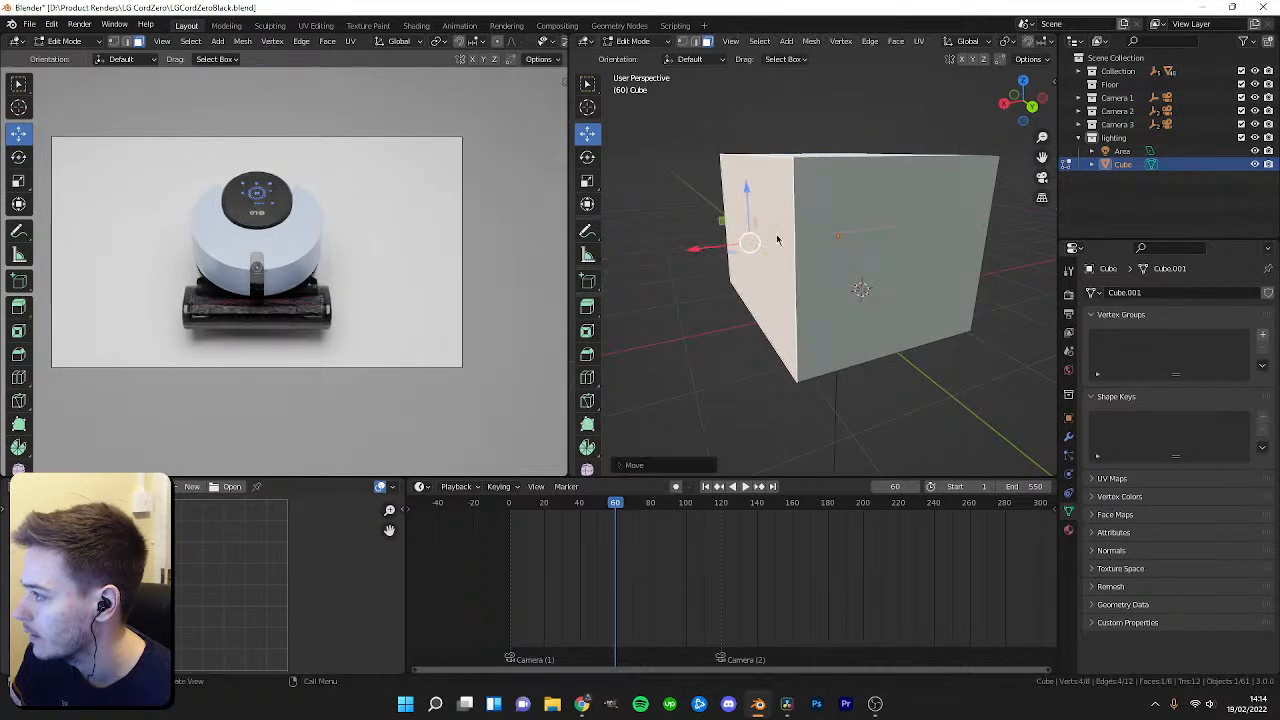
Exit Edit Mode, select the area light and make it visible in the viewport.
key("Tab")
left_click(1121, 152)
scroll(834, 303, "up", 5)
middle_click_drag(822, 330, 820, 371)
scroll(800, 350, "up", 3)
scroll(820, 371, "up", 2)
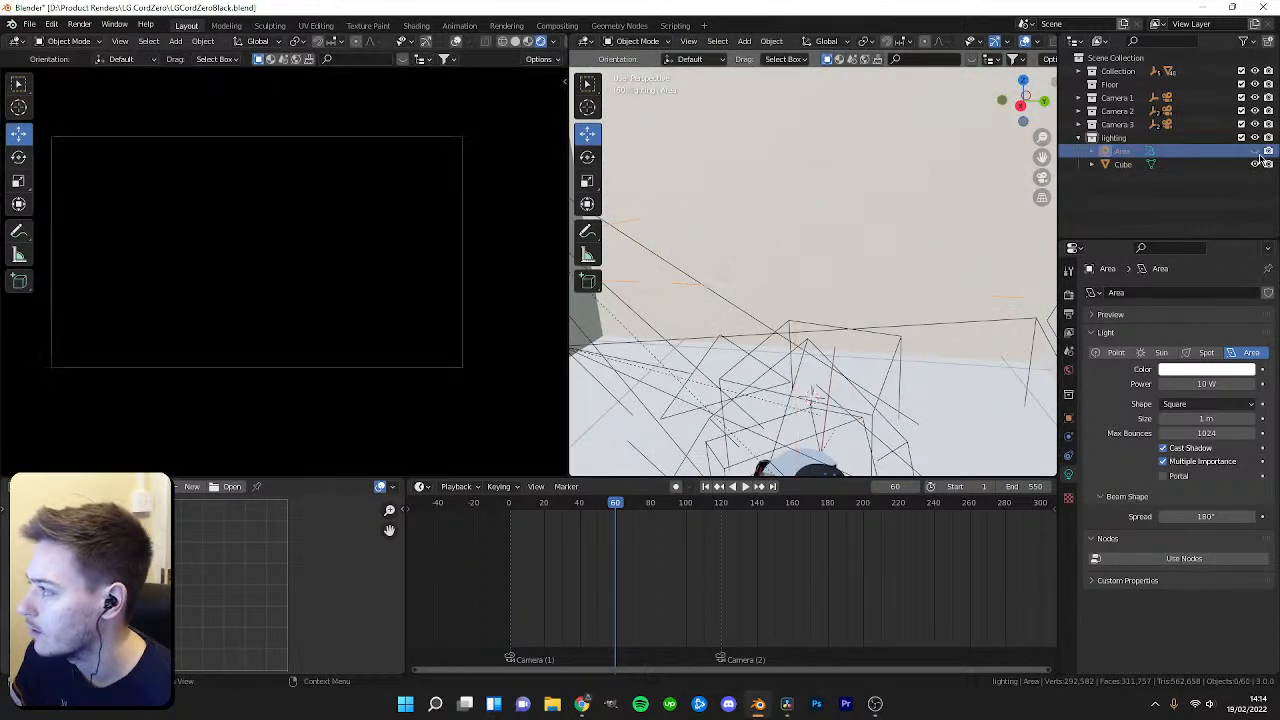
left_click(1255, 151)
left_click(1255, 151)
left_click(1255, 151)
left_click(1255, 151)
scroll(844, 284, "down", 1)
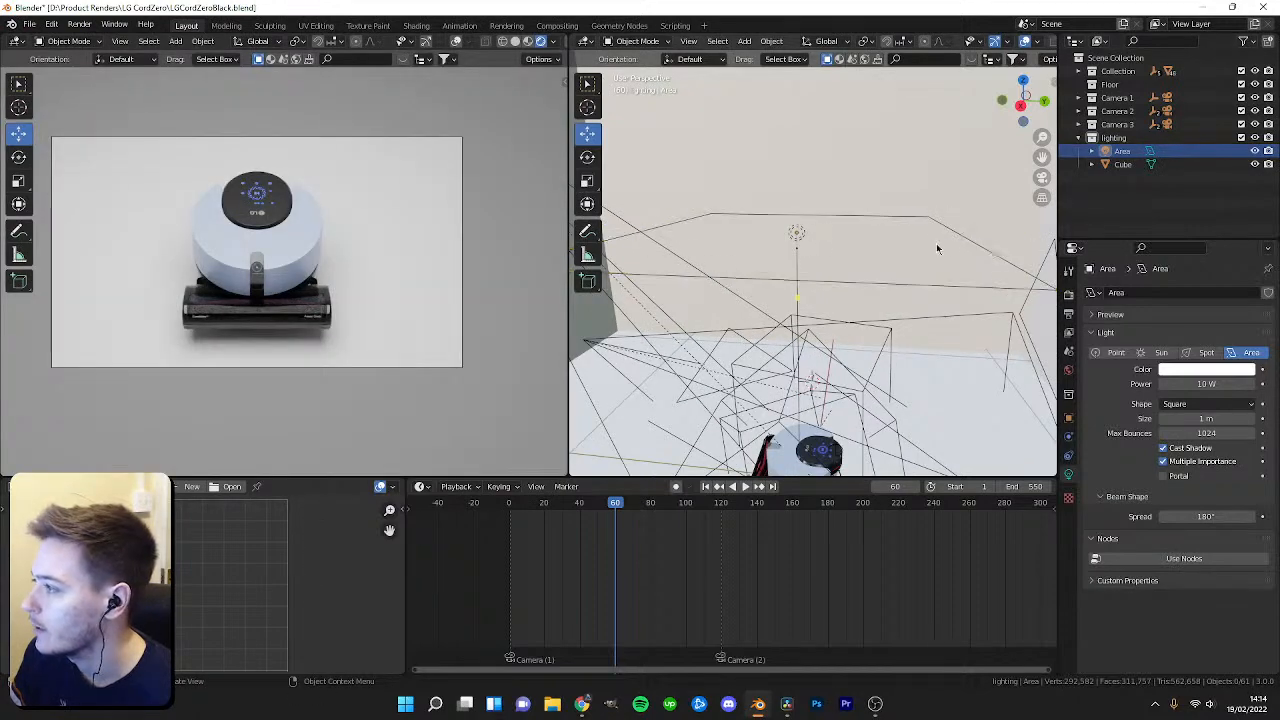
Scale the area light up.
key("s")
left_click(880, 226)
middle_click_drag(880, 226, 873, 300)
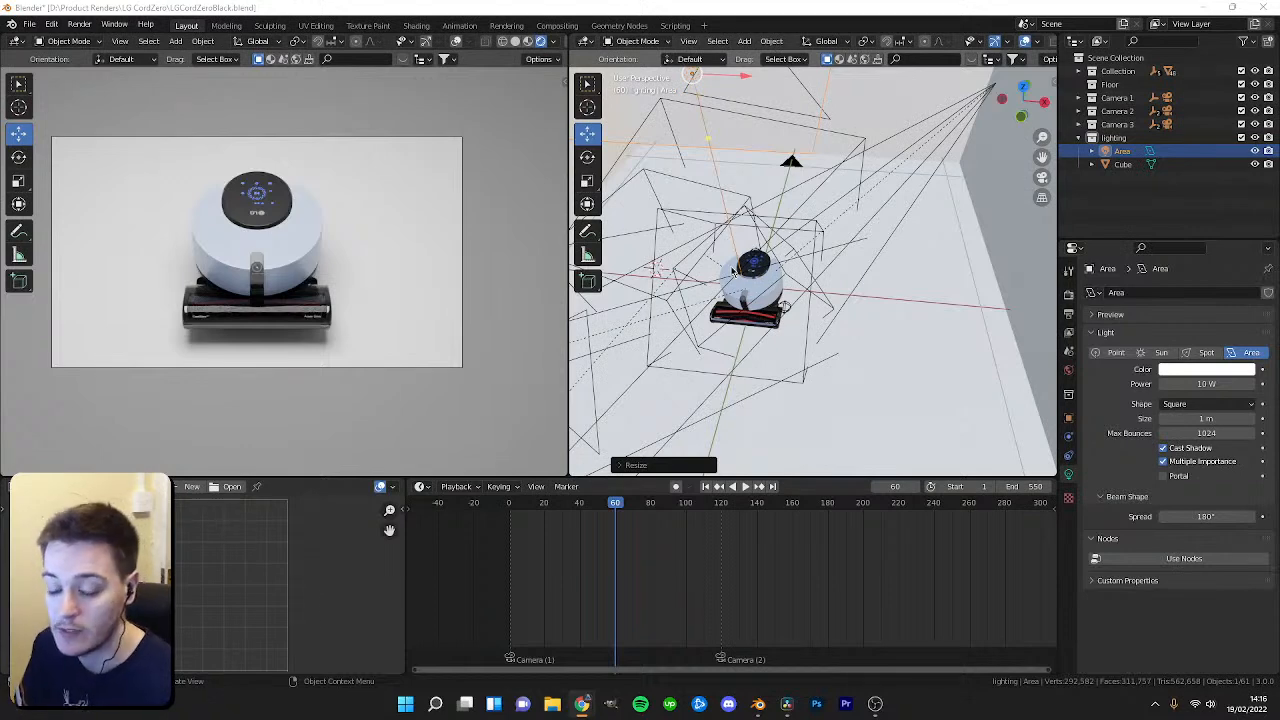
Orbit around the scene and step the timeline to inspect the lighting setup around the robot.
middle_click_drag(808, 280, 895, 380)
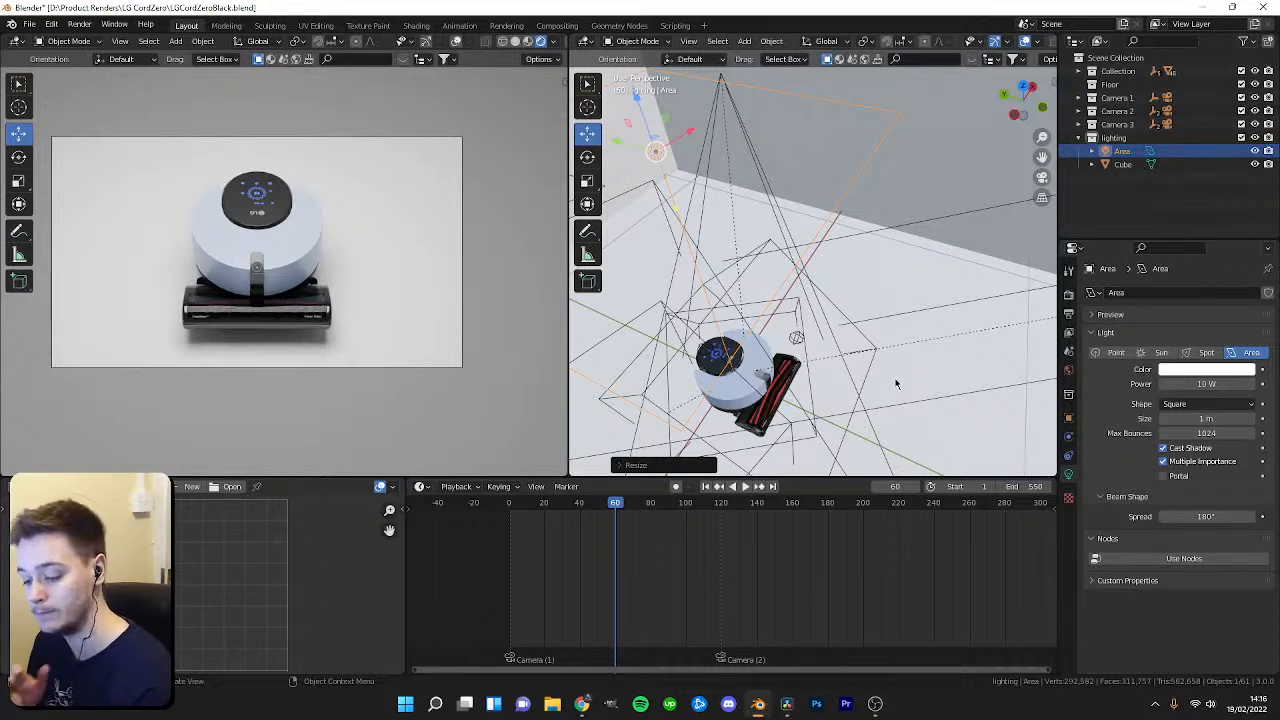
left_click_drag(601, 505, 628, 515)
scroll(772, 331, "down", 8)
middle_click_drag(772, 331, 741, 323)
left_click(779, 320)
scroll(741, 323, "up", 6)
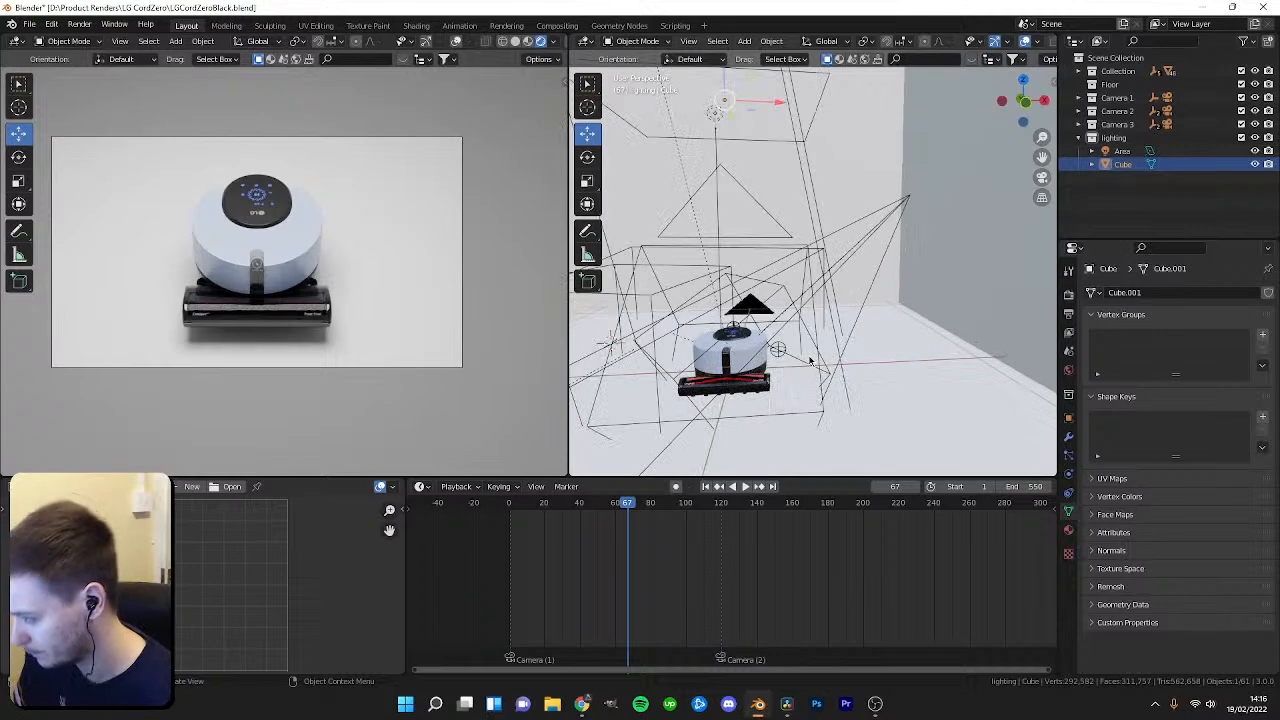
middle_click_drag(811, 360, 848, 303)
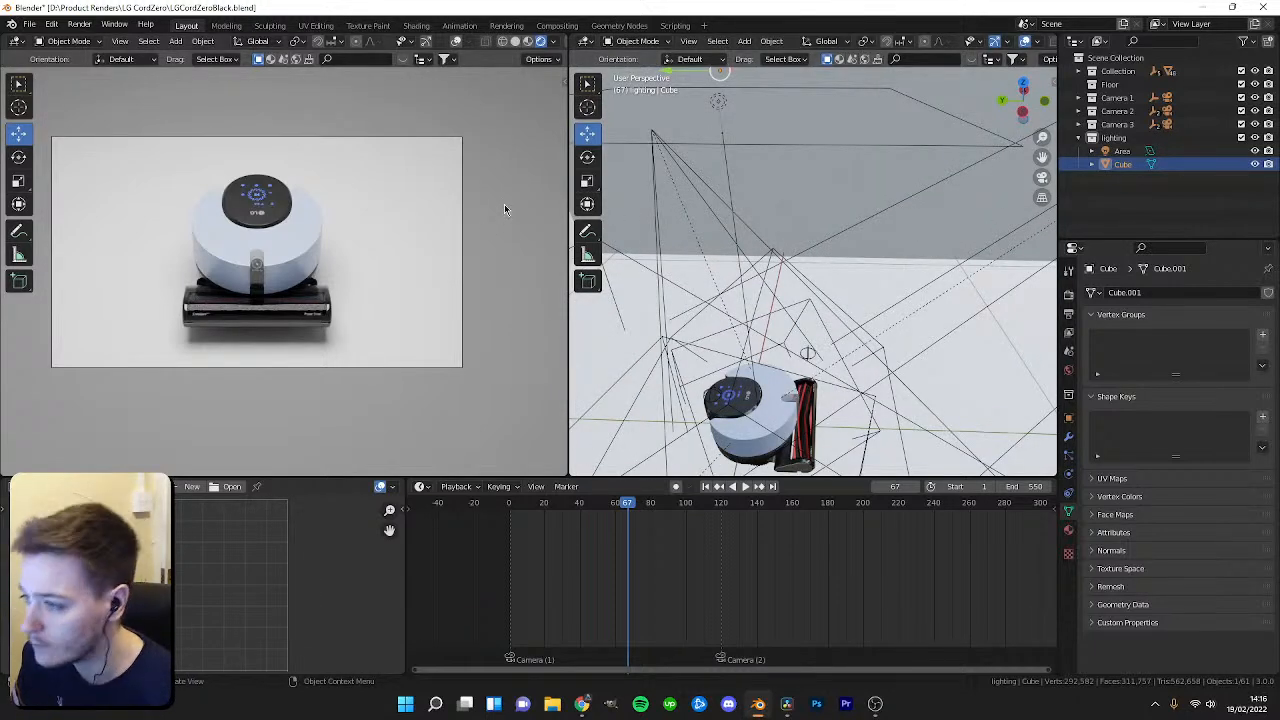
scroll(911, 339, "down", 3)
middle_click_drag(911, 339, 862, 341)
scroll(843, 339, "down", 2)
scroll(843, 339, "up", 2)
left_click(1122, 152)
middle_click_drag(880, 292, 826, 413)
left_click(874, 380)
scroll(874, 380, "down", 4)
scroll(826, 413, "up", 4)
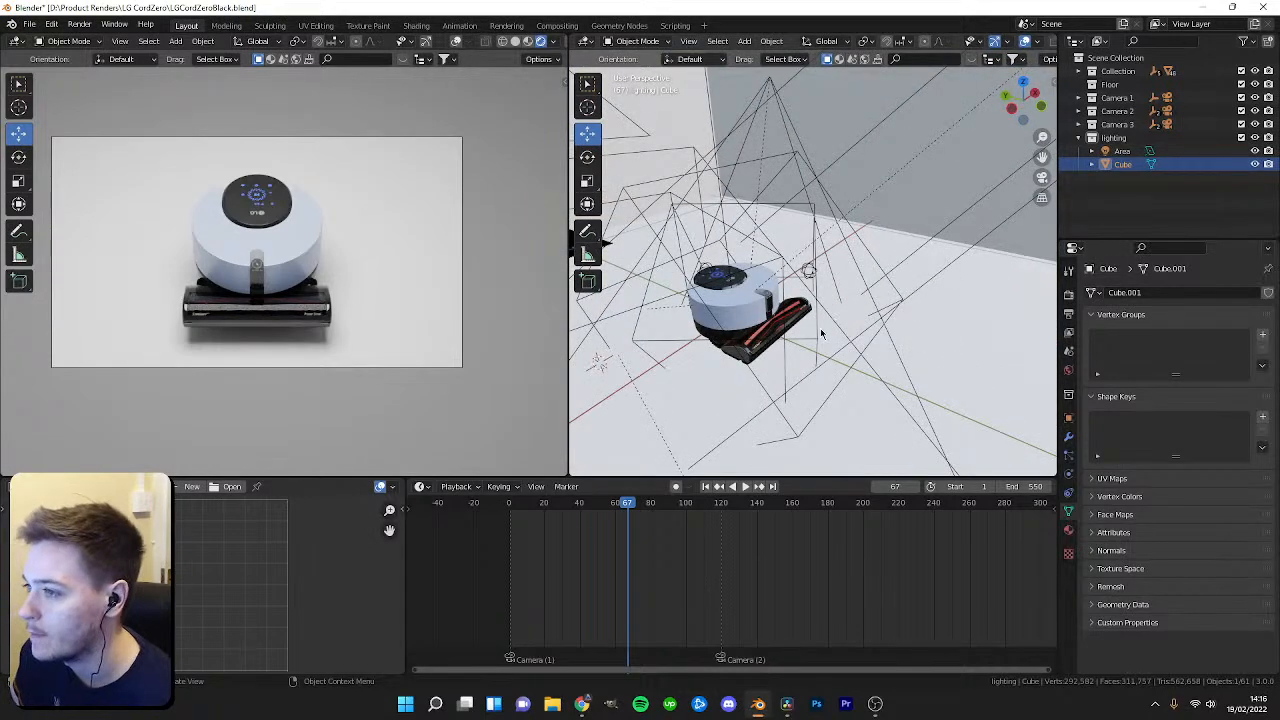
Open the cube's material settings and change the small editor area to a Shader Editor.
left_click(1068, 530)
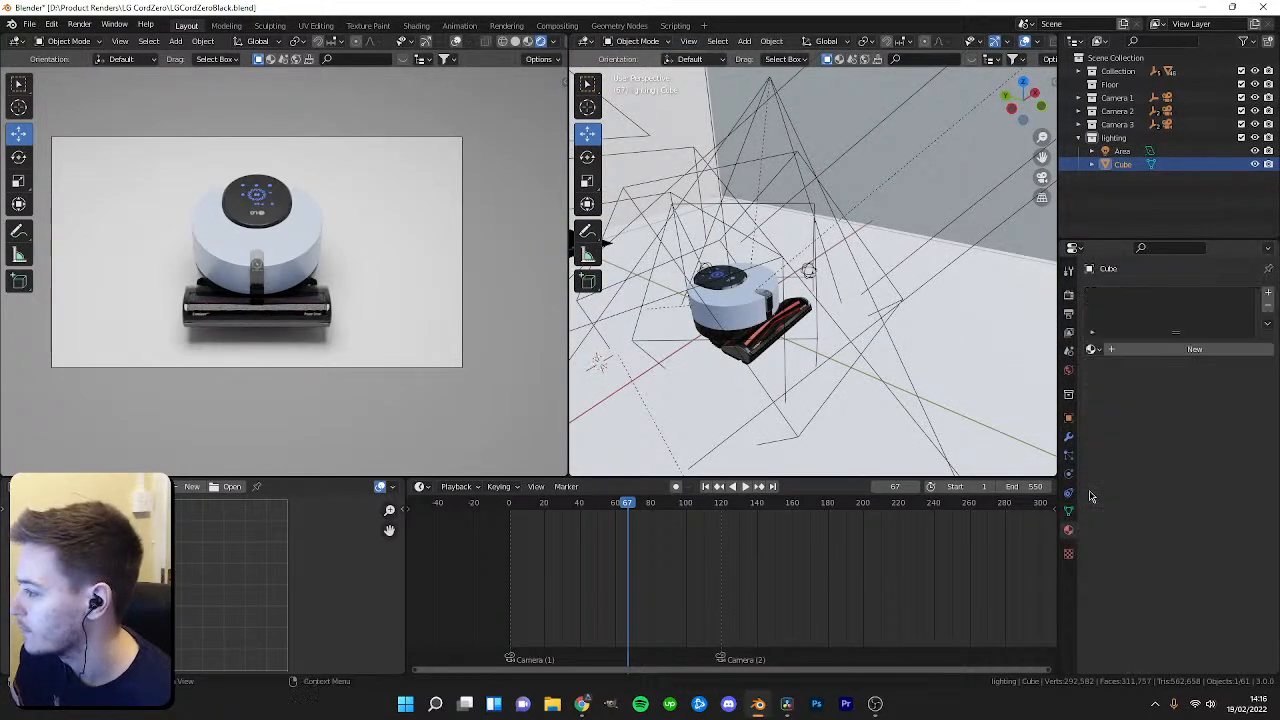
left_click(150, 487)
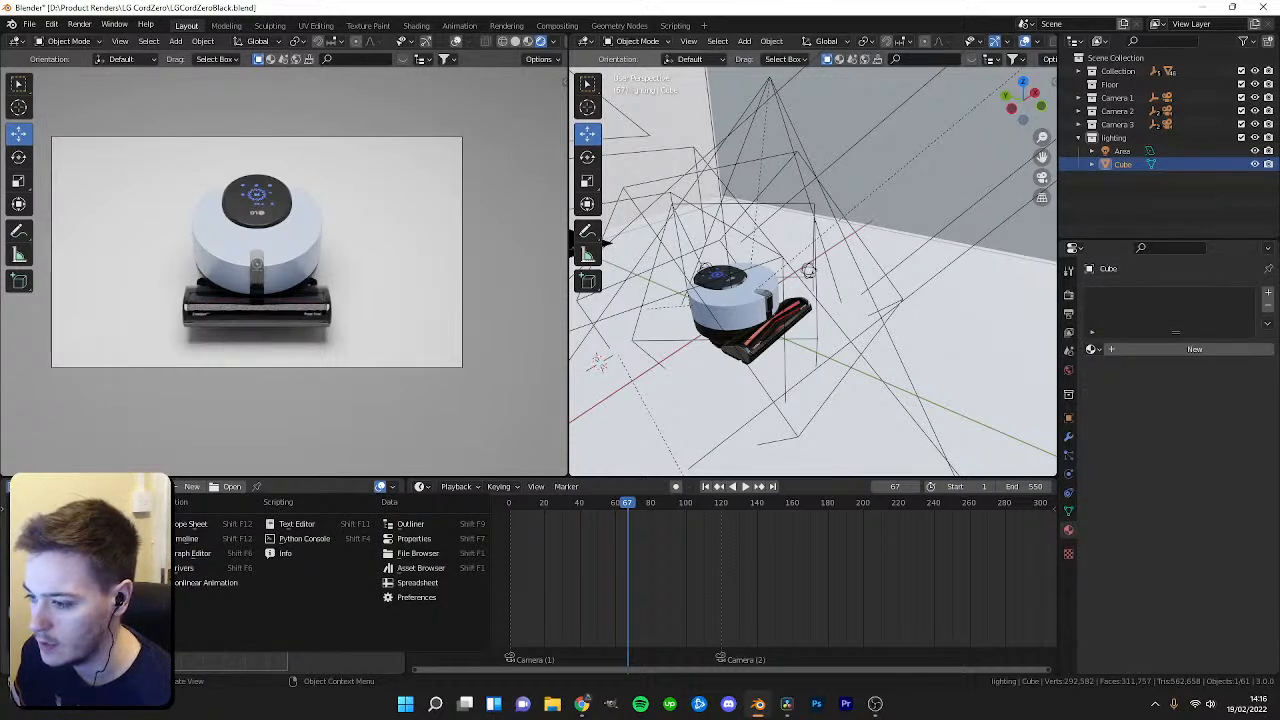
left_click(60, 612)
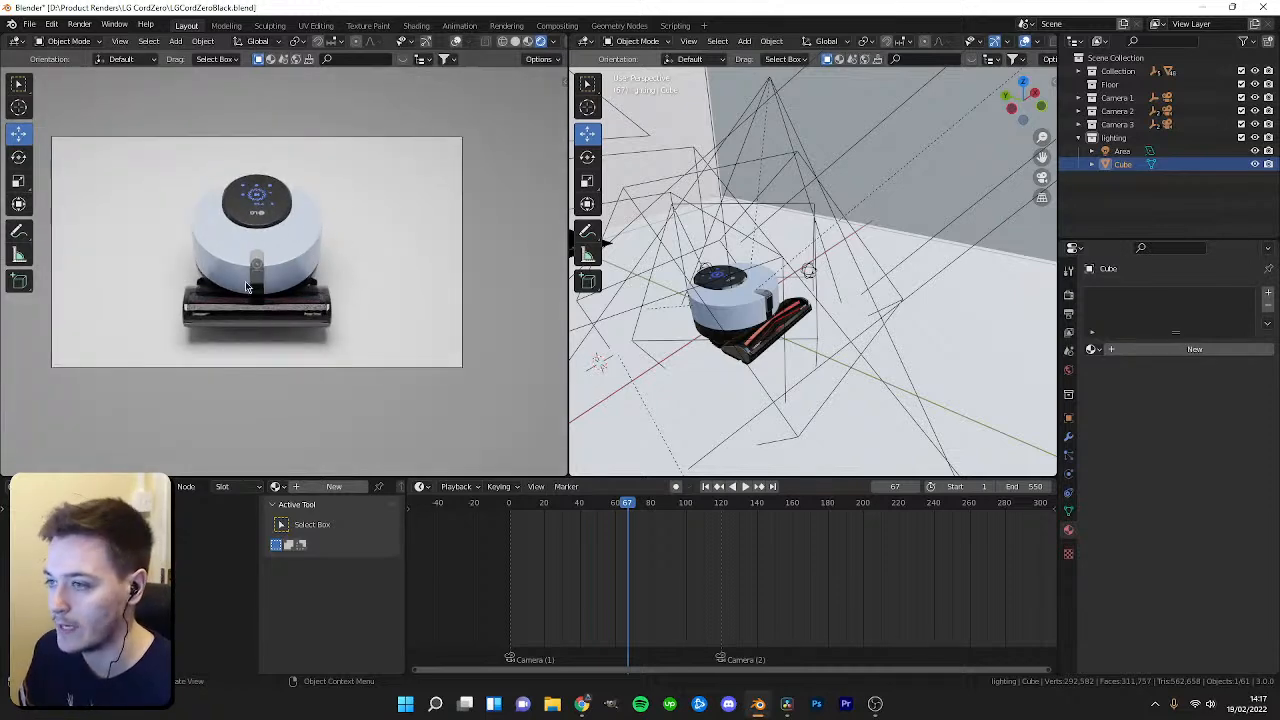
middle_click_drag(873, 234, 830, 340)
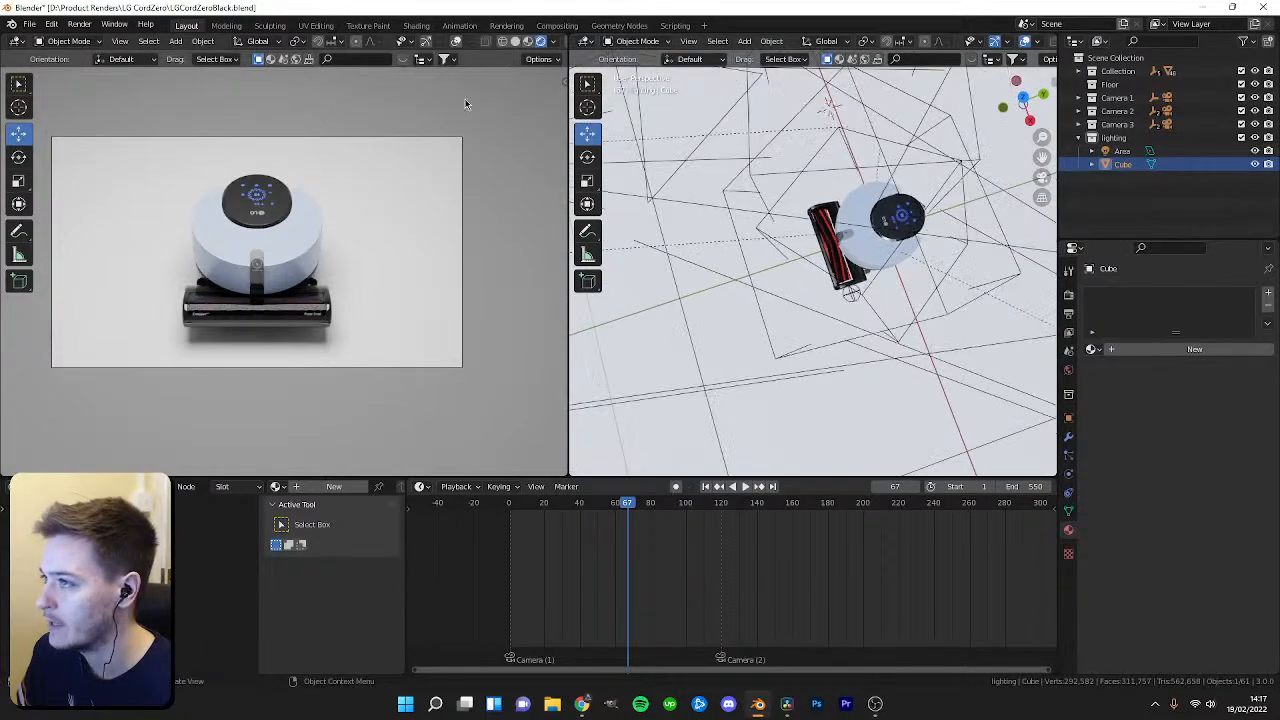
left_click(427, 42)
left_click(456, 41)
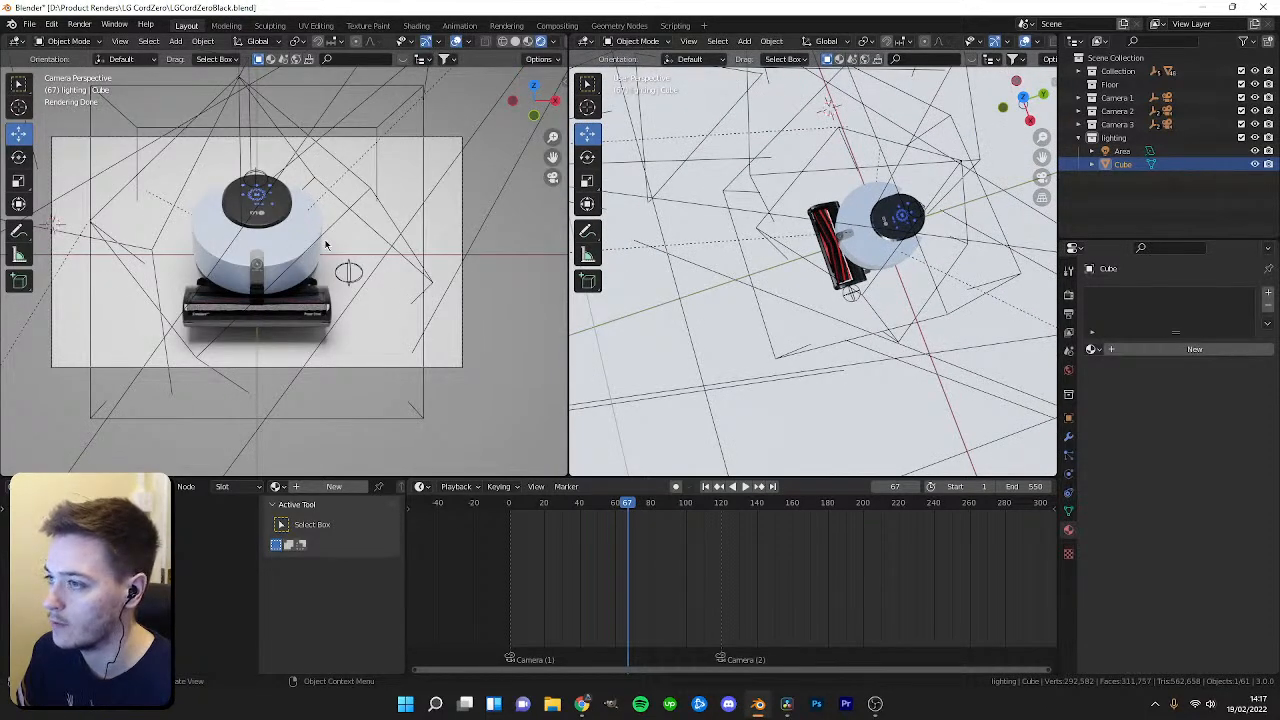
left_click(427, 42)
left_click(456, 41)
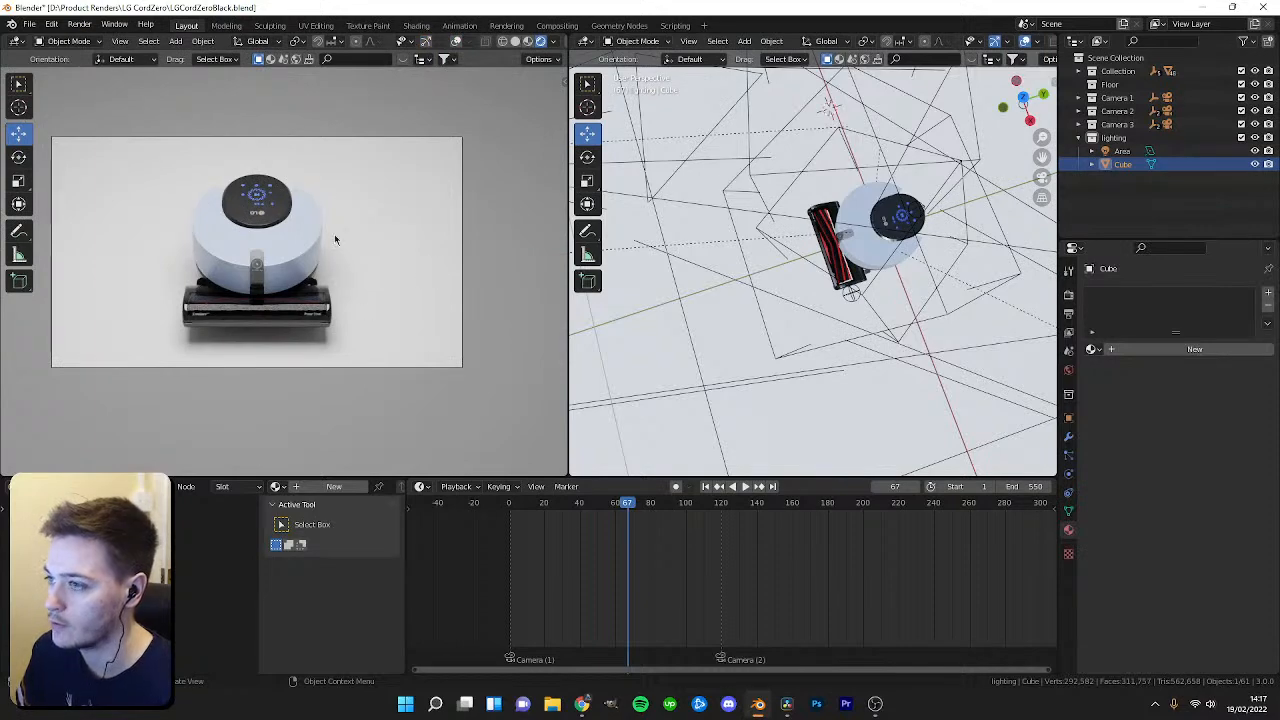
middle_click_drag(878, 290, 860, 362)
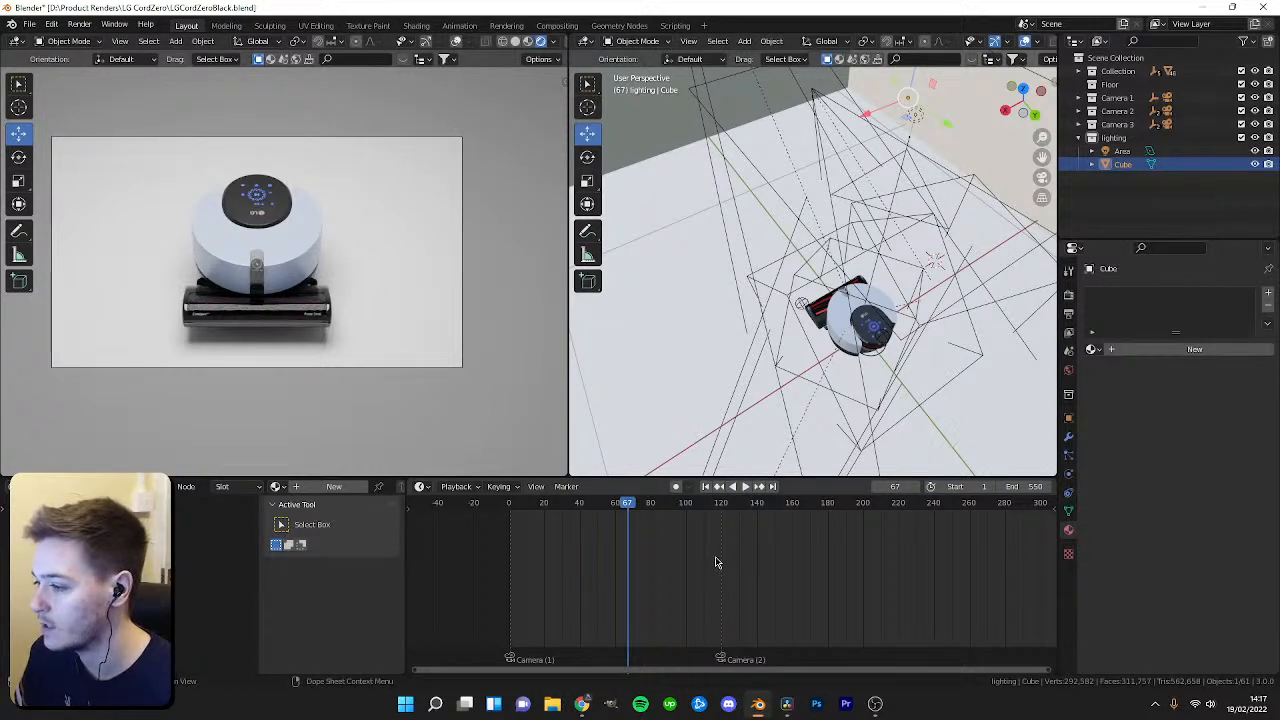
left_click(17, 487)
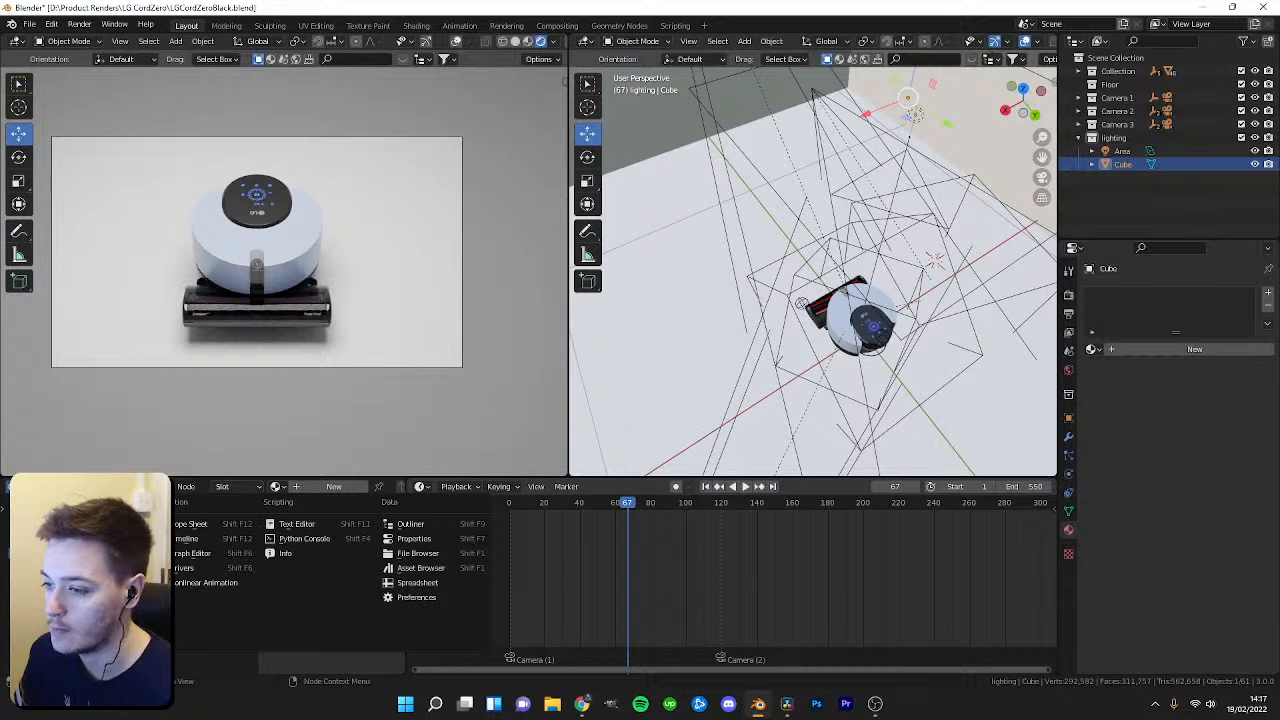
left_click(50, 539)
left_click(17, 487)
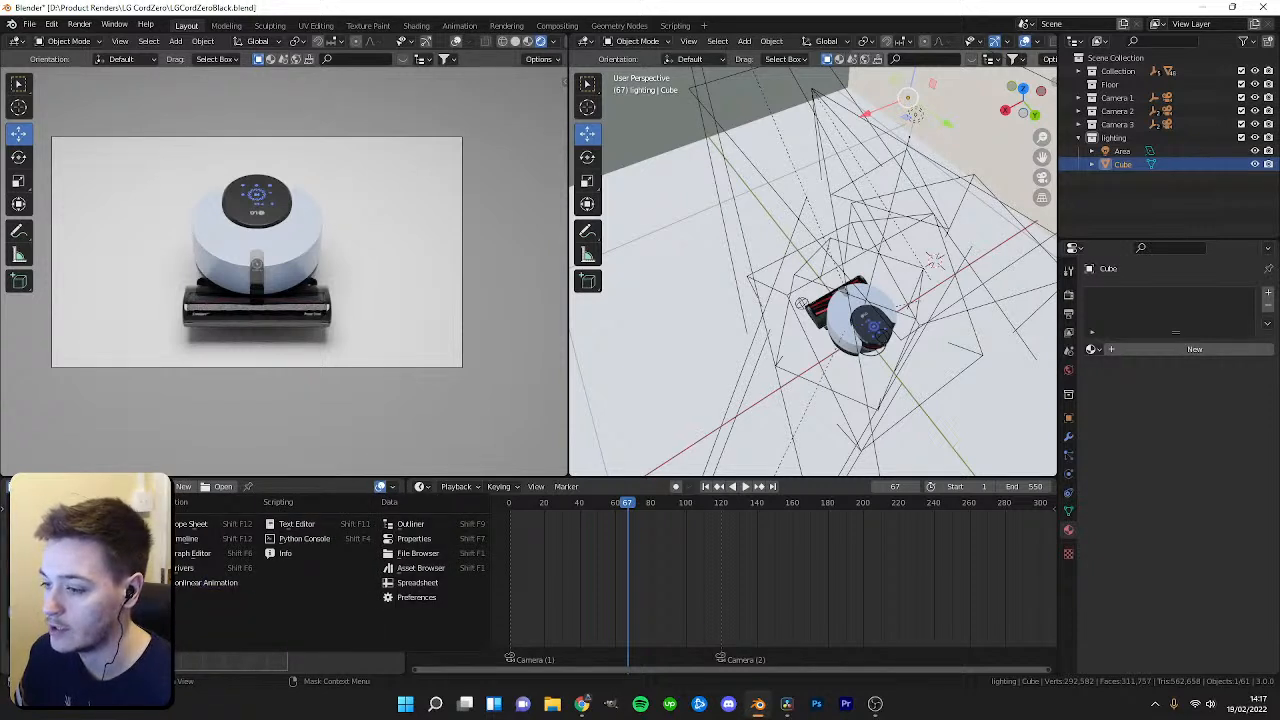
left_click(70, 612)
left_click(17, 487)
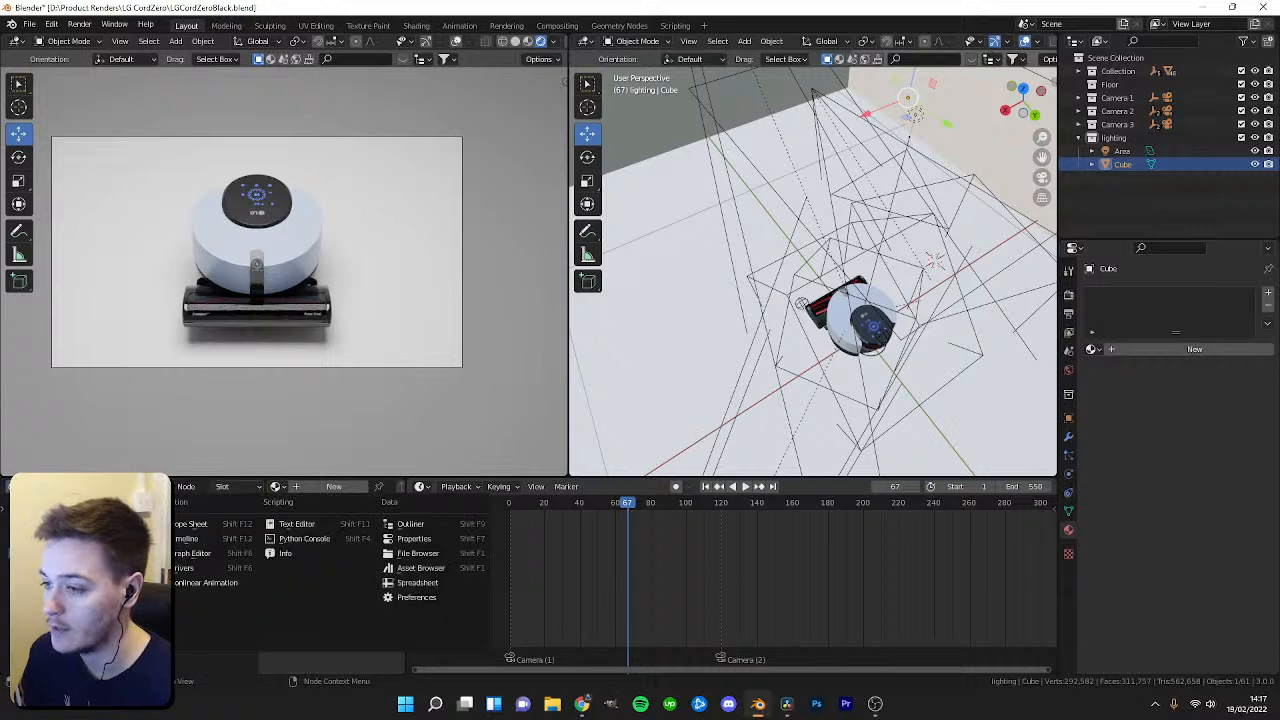
left_click(50, 539)
left_click(17, 487)
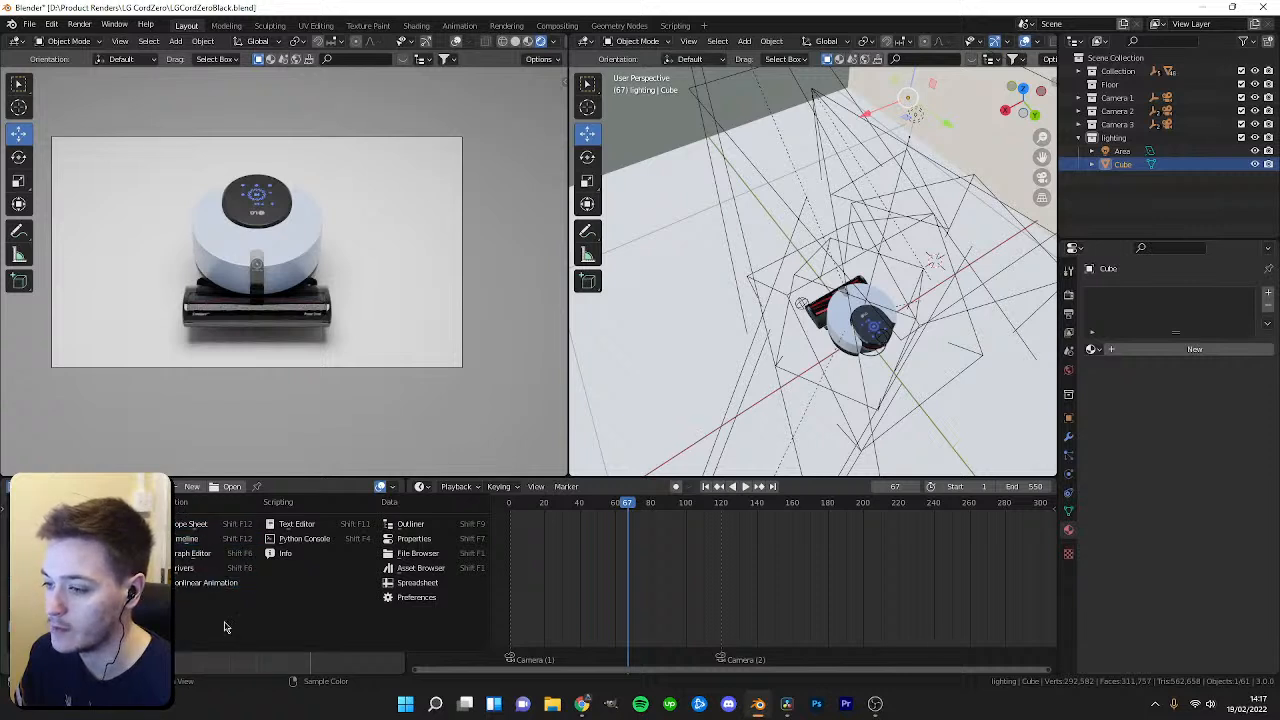
left_click(540, 578)
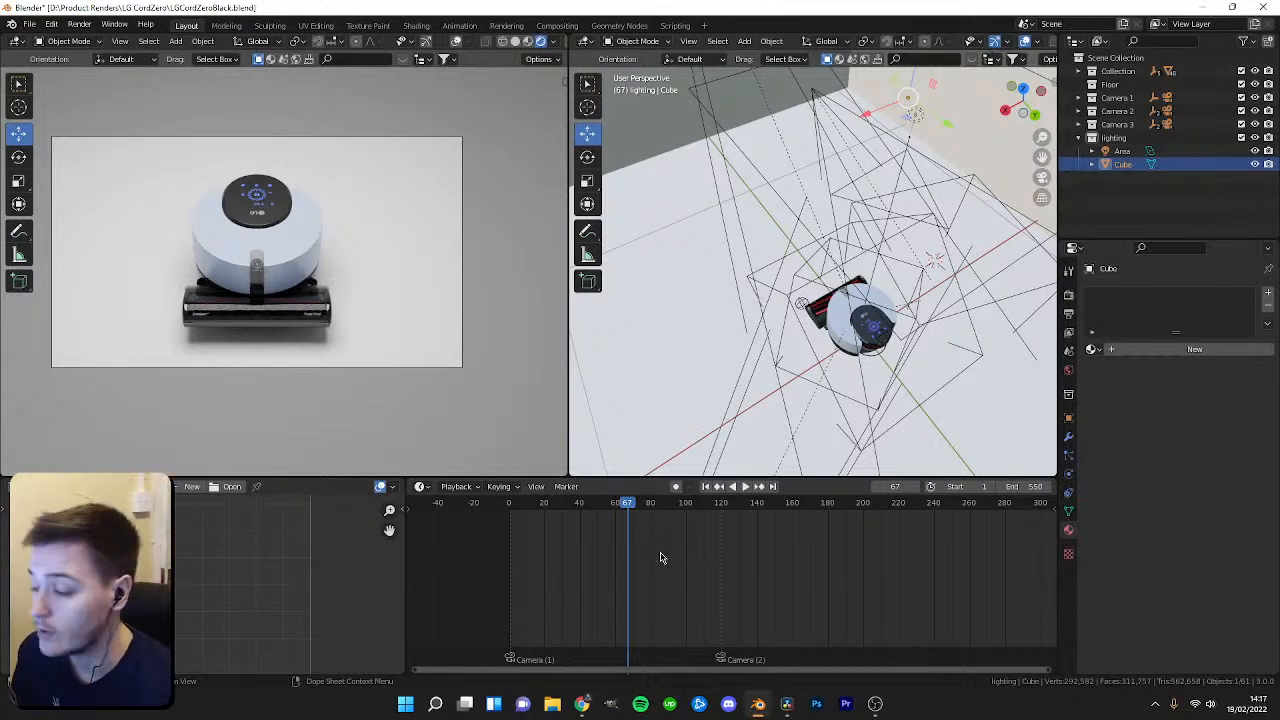
Switch the small editor to a Shader Editor and create a new material for the cube named BACKGROUND.
mouse_move(628, 506)
left_mouse_down()
mouse_move(645, 508)
mouse_move(626, 508)
left_mouse_up()
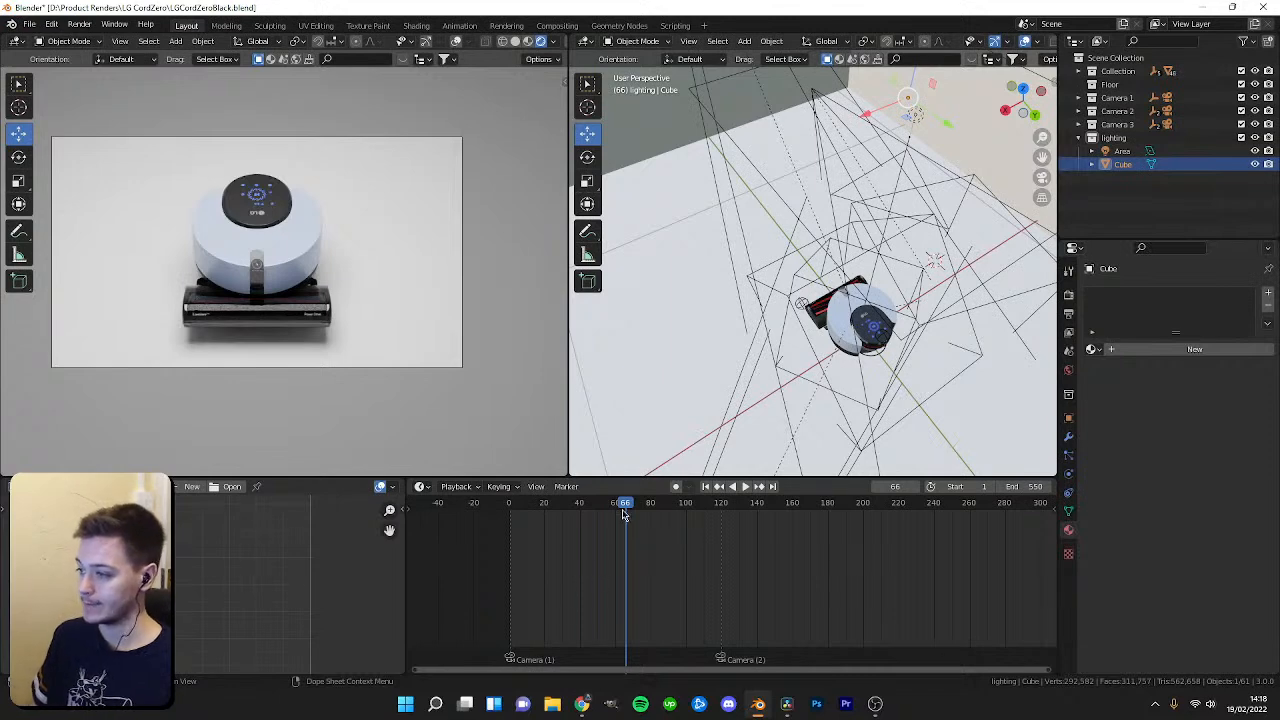
left_click_drag(625, 506, 596, 506)
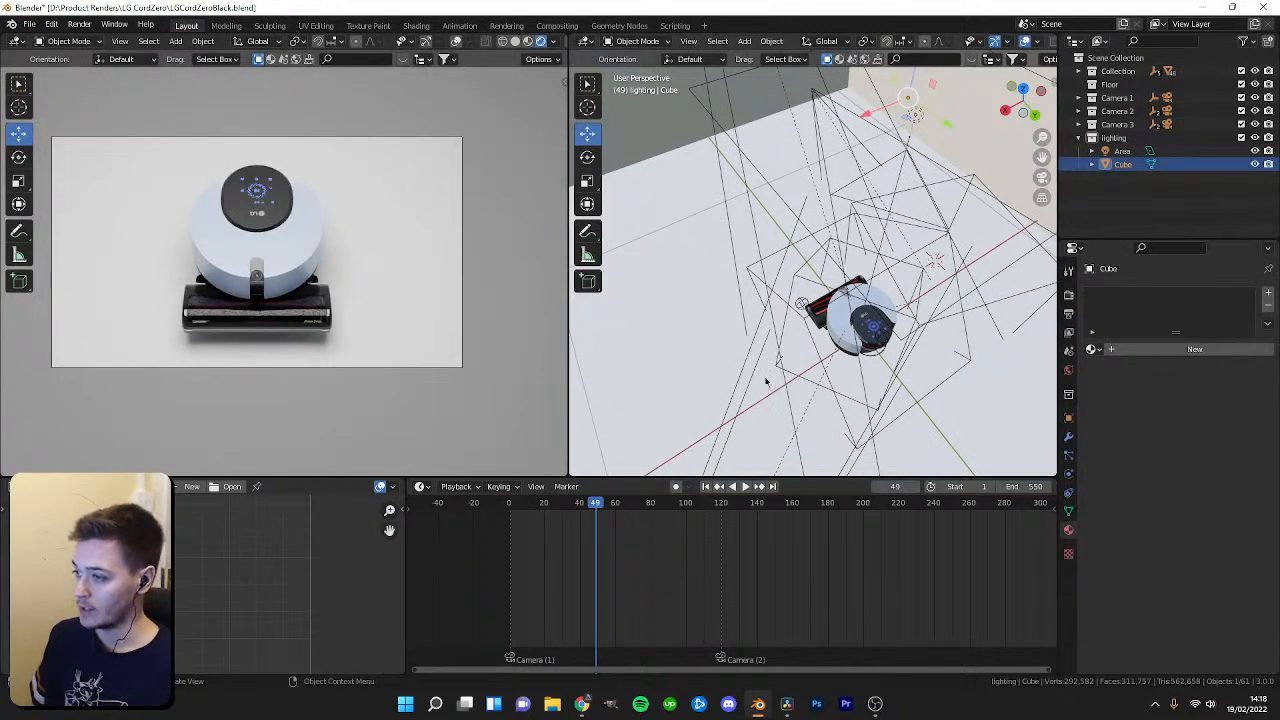
left_click(17, 487)
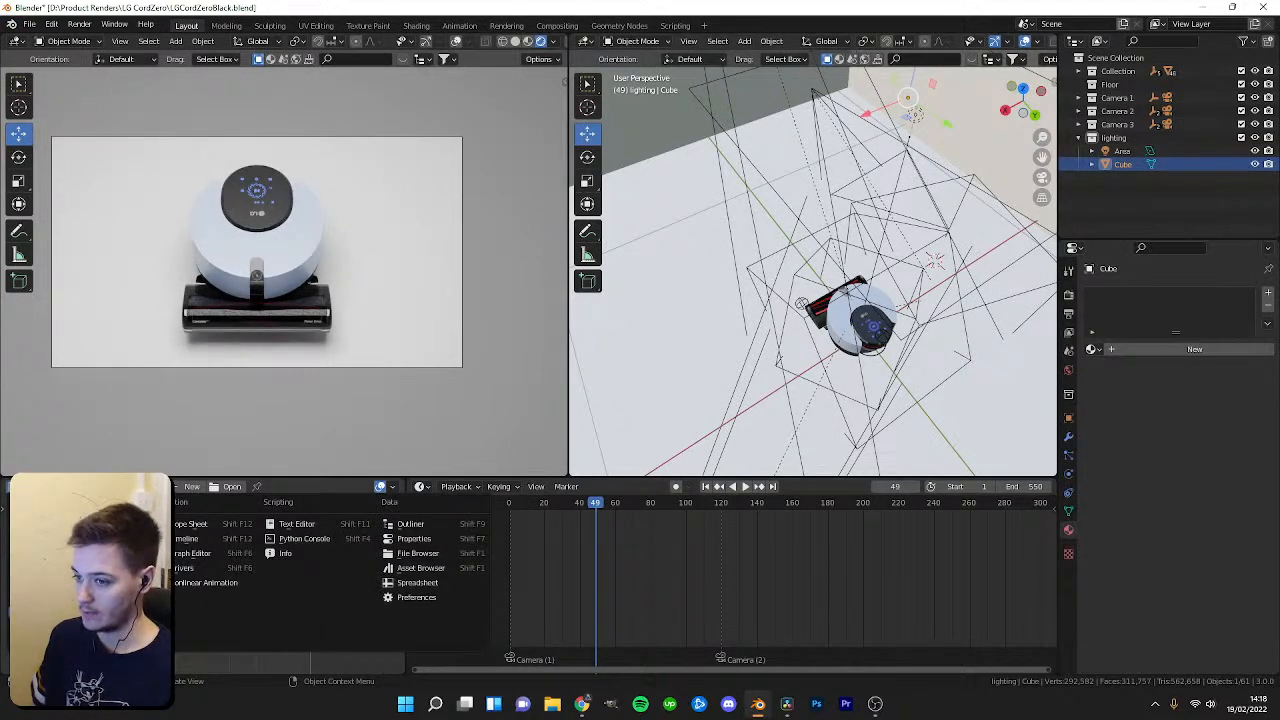
left_click(52, 612)
left_click(328, 488)
double_click(372, 487)
type("BACKGROUND")
key("Return")
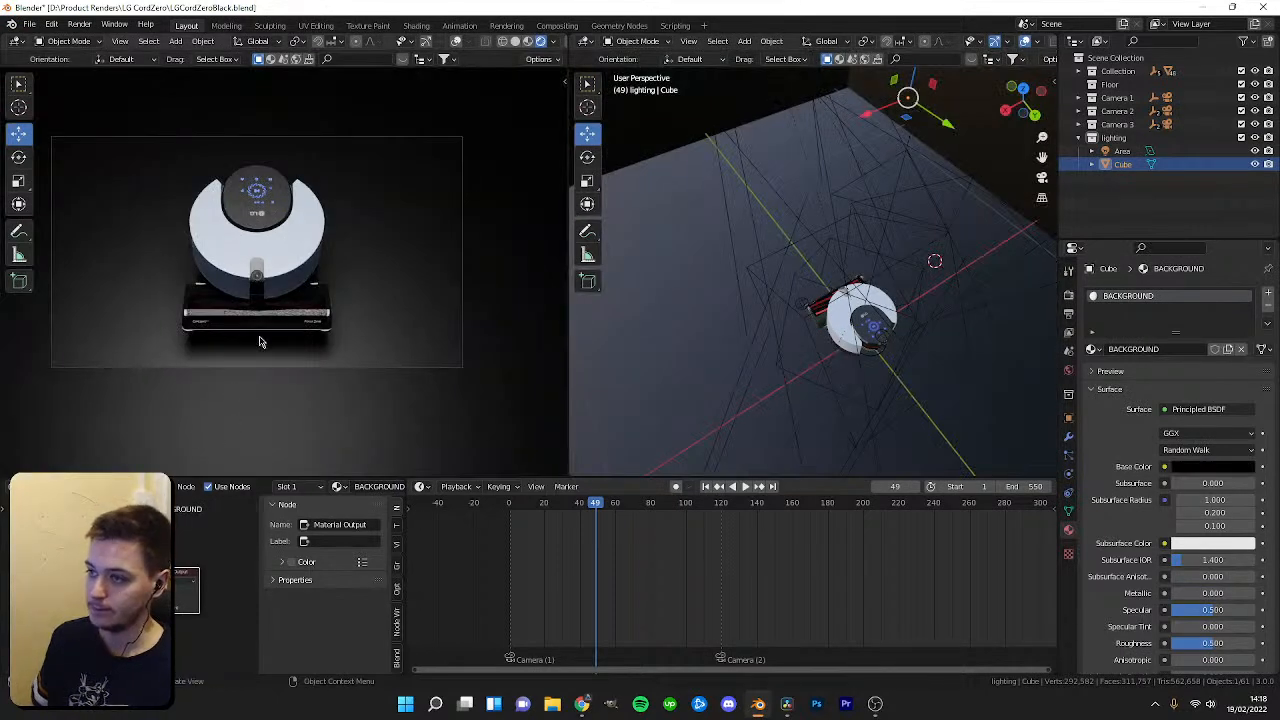
Set the BACKGROUND material's base colour to black and lower its roughness to about 0.13.
middle_click_drag(160, 666, 154, 553)
scroll(211, 646, "up", 4)
left_click_drag(145, 626, 101, 626)
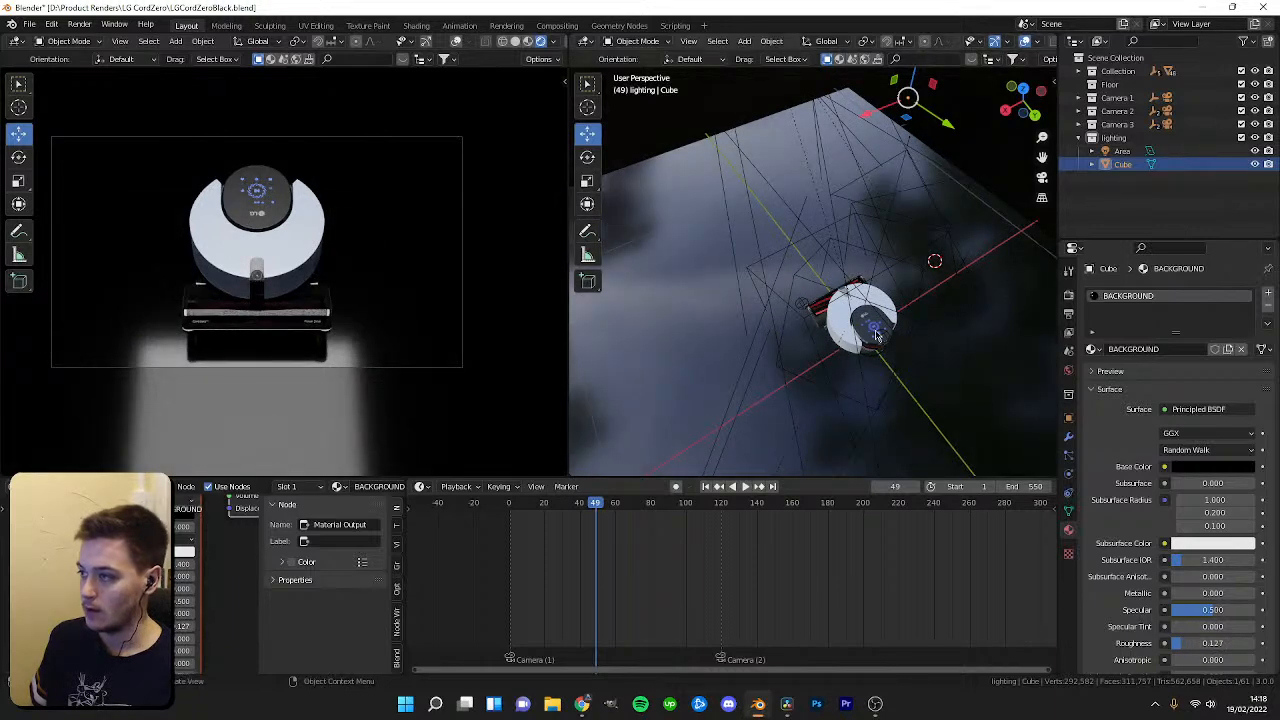
Select the area light and toggle its Multiple Importance option.
left_click(1122, 151)
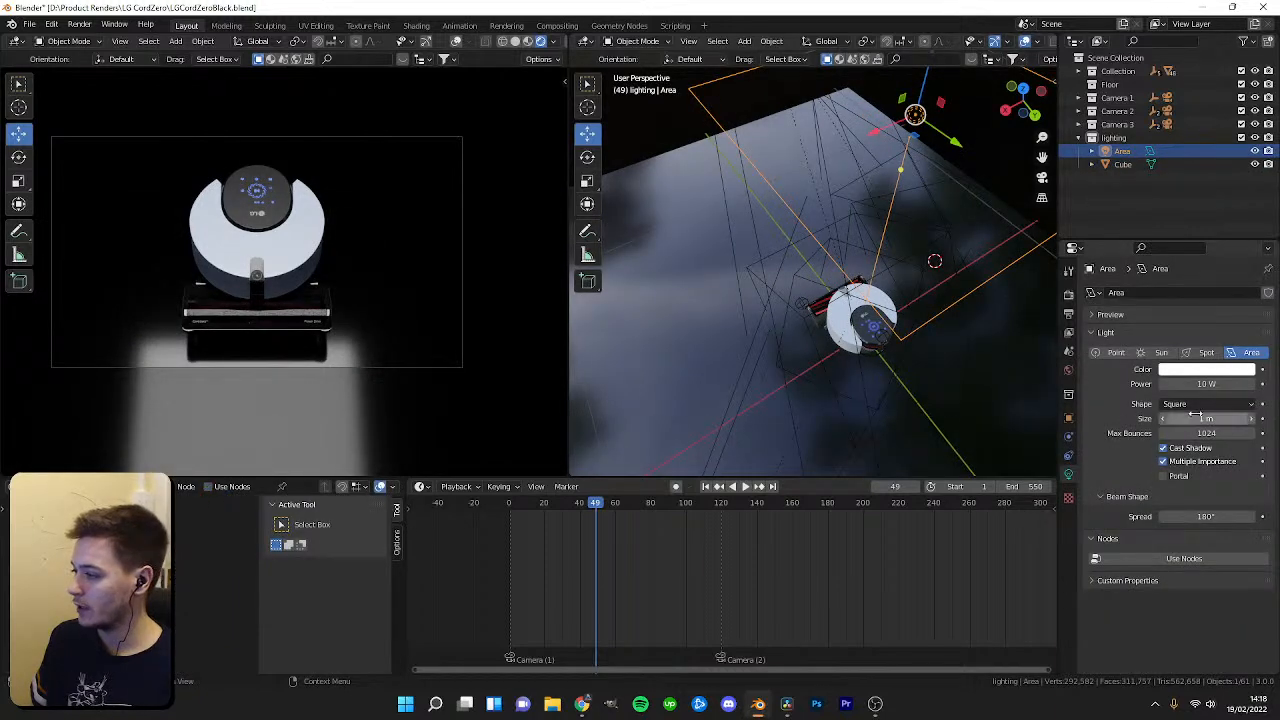
left_click(1163, 461)
left_click(1163, 461)
middle_click_drag(880, 370, 933, 373)
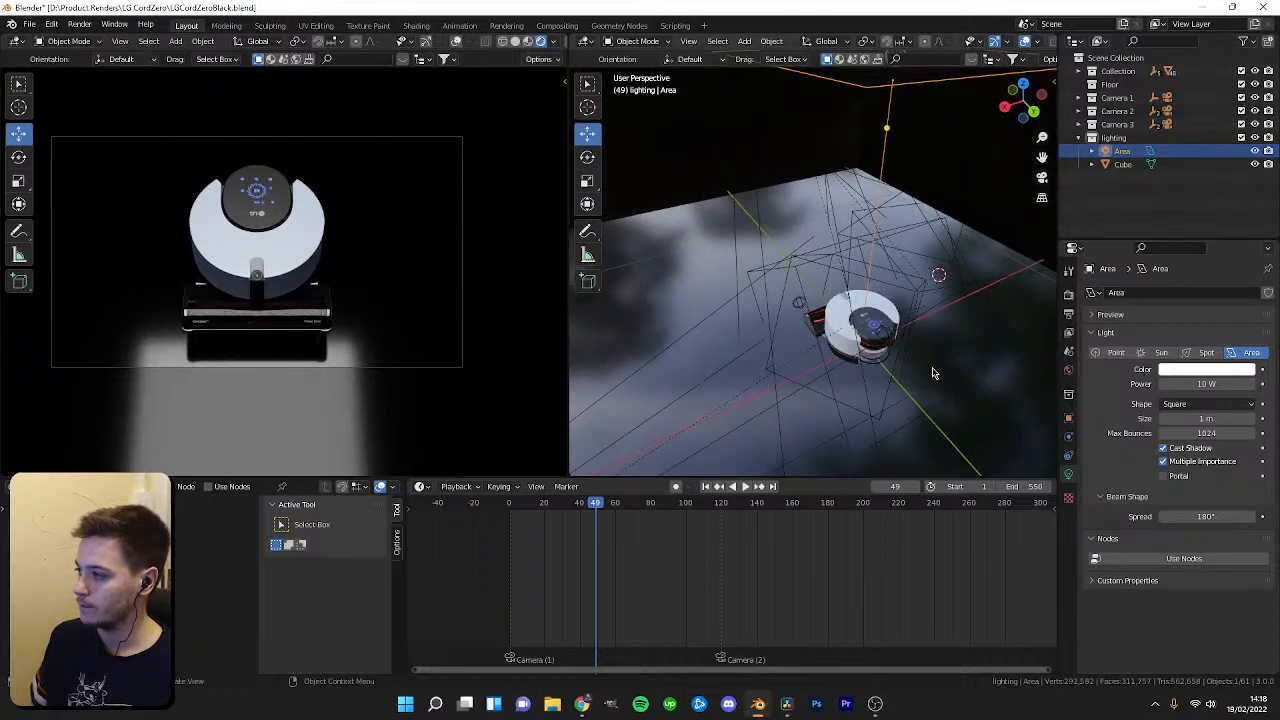
left_click(1163, 461)
Select the cube and raise the BACKGROUND material's roughness to about 0.24.
left_click(470, 412)
middle_click_drag(170, 633, 170, 615)
scroll(170, 615, "up", 1)
left_click_drag(170, 642, 105, 641)
middle_click_drag(150, 560, 150, 642)
mouse_move(195, 576)
left_mouse_down()
mouse_move(270, 576)
mouse_move(190, 576)
left_mouse_up()
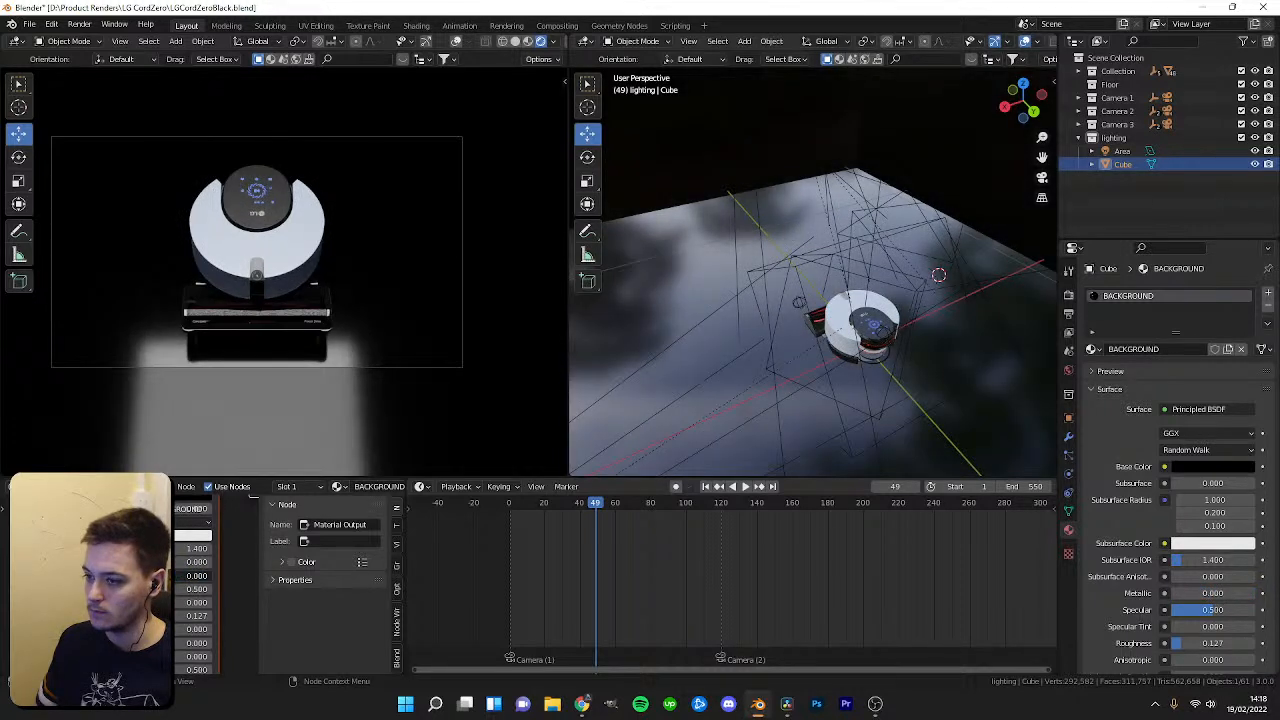
left_click_drag(197, 616, 186, 616)
left_click_drag(598, 512, 727, 520)
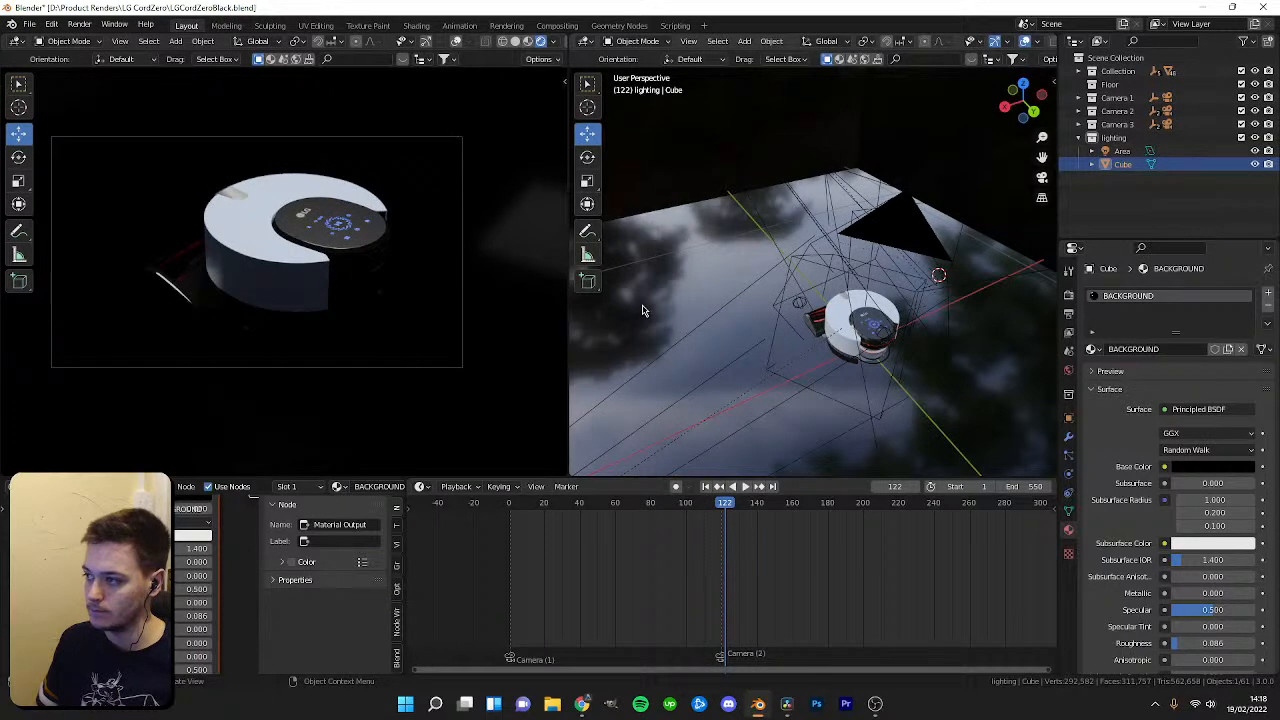
left_click_drag(190, 616, 229, 616)
left_click_drag(193, 616, 170, 616)
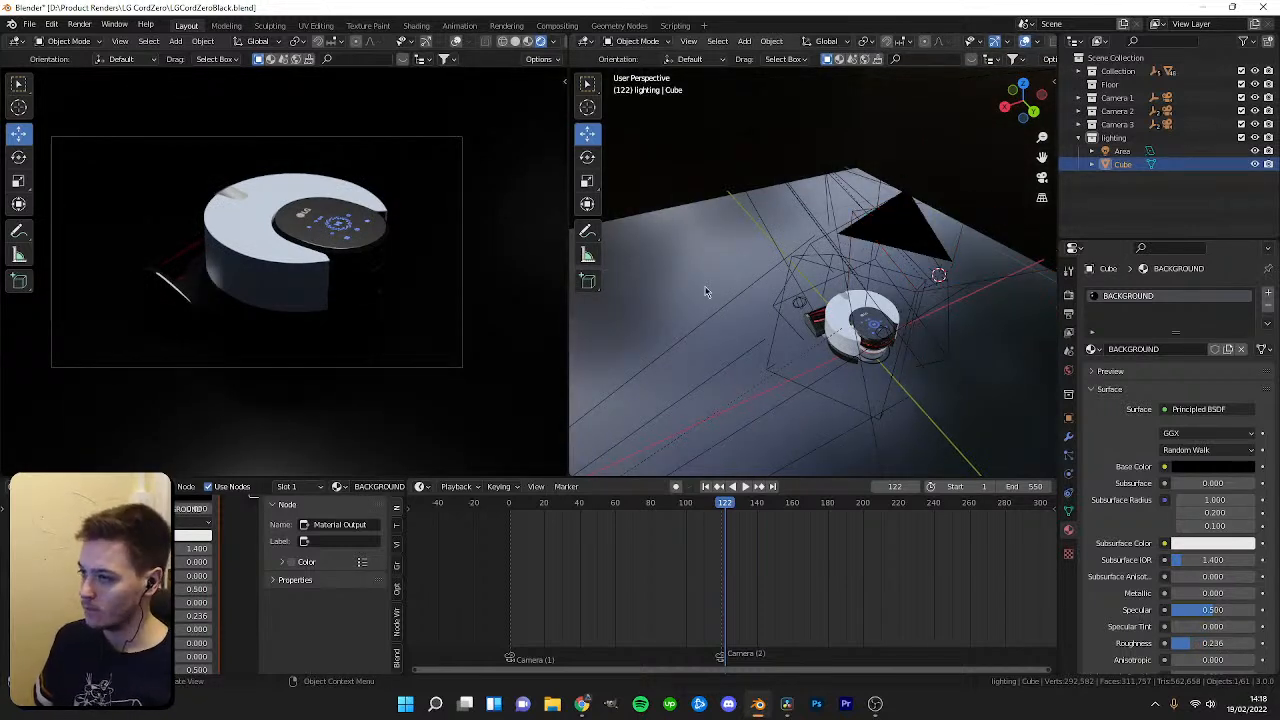
Try white and grey base colours for the BACKGROUND material before setting it back to black.
middle_click_drag(654, 401, 791, 379)
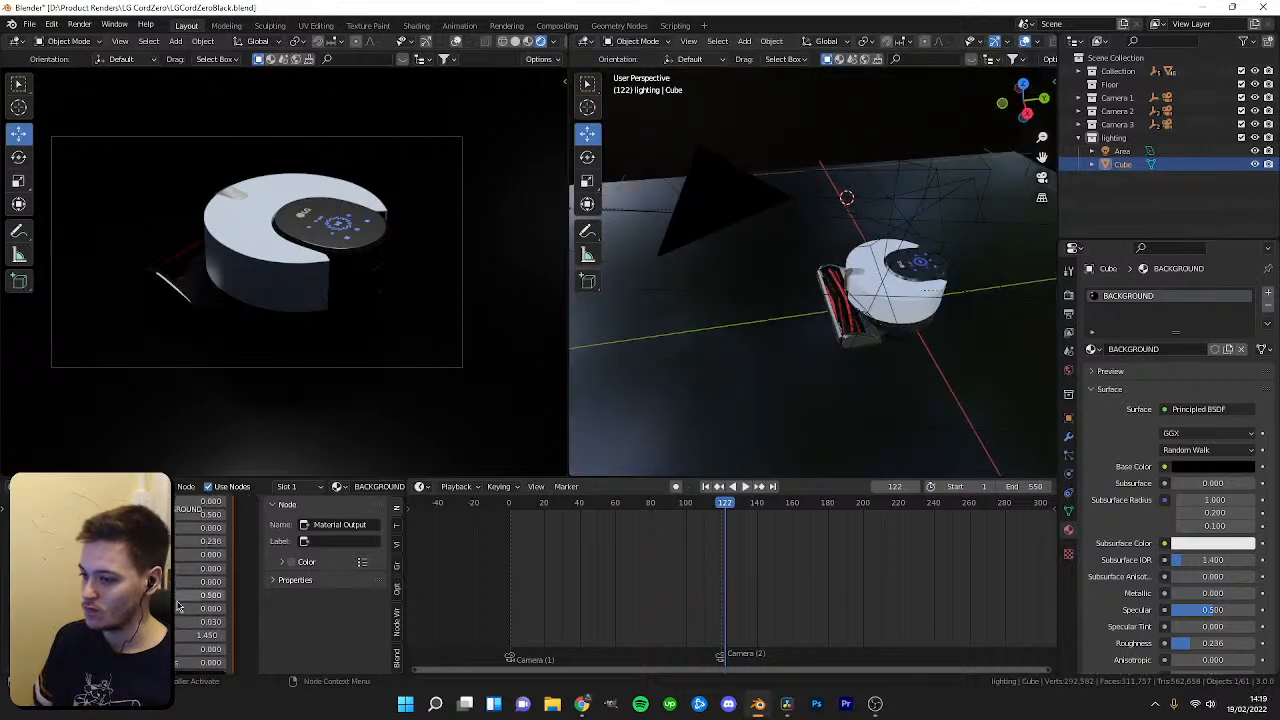
mouse_move(182, 617)
left_mouse_down()
mouse_move(219, 617)
mouse_move(181, 617)
left_mouse_up()
middle_click_drag(211, 580, 222, 656)
middle_click_drag(222, 540, 182, 626)
left_click(182, 553)
left_click_drag(217, 467, 217, 380)
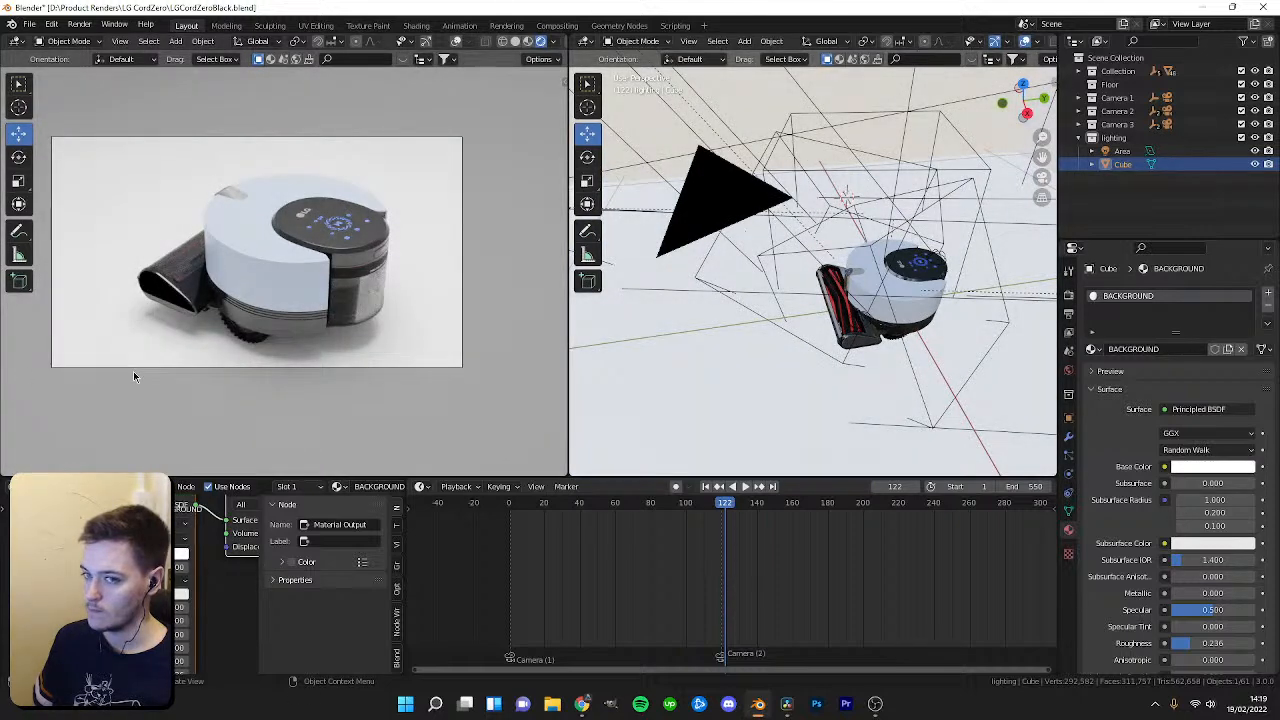
left_click(182, 504)
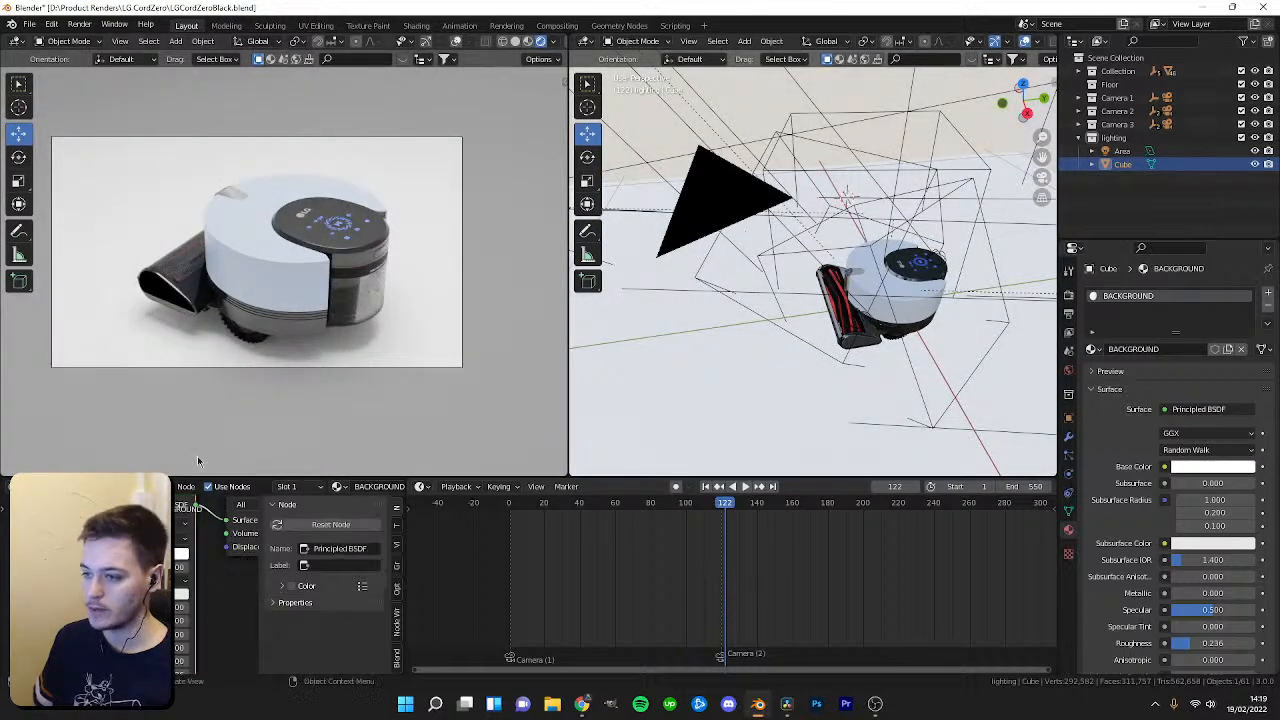
left_click(181, 553)
mouse_move(217, 416)
left_mouse_down()
mouse_move(217, 464)
mouse_move(190, 455)
mouse_move(217, 437)
left_mouse_up()
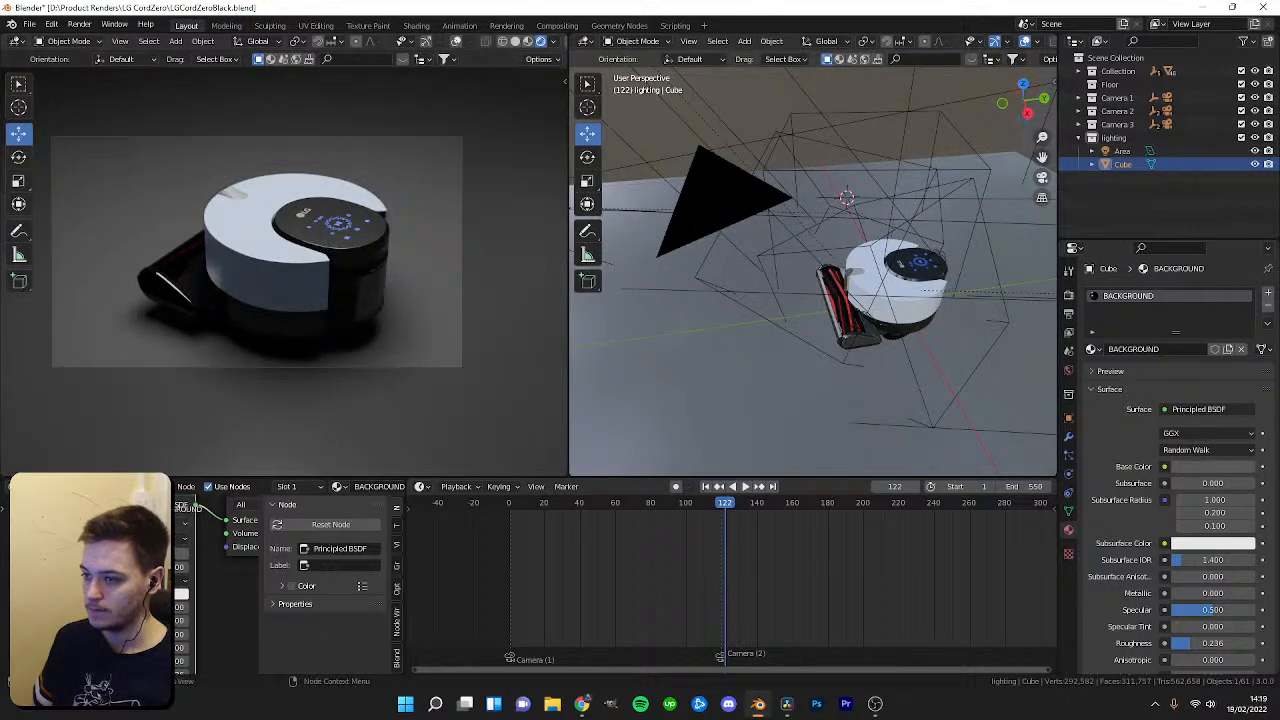
left_click(181, 553)
left_click_drag(217, 437, 217, 467)
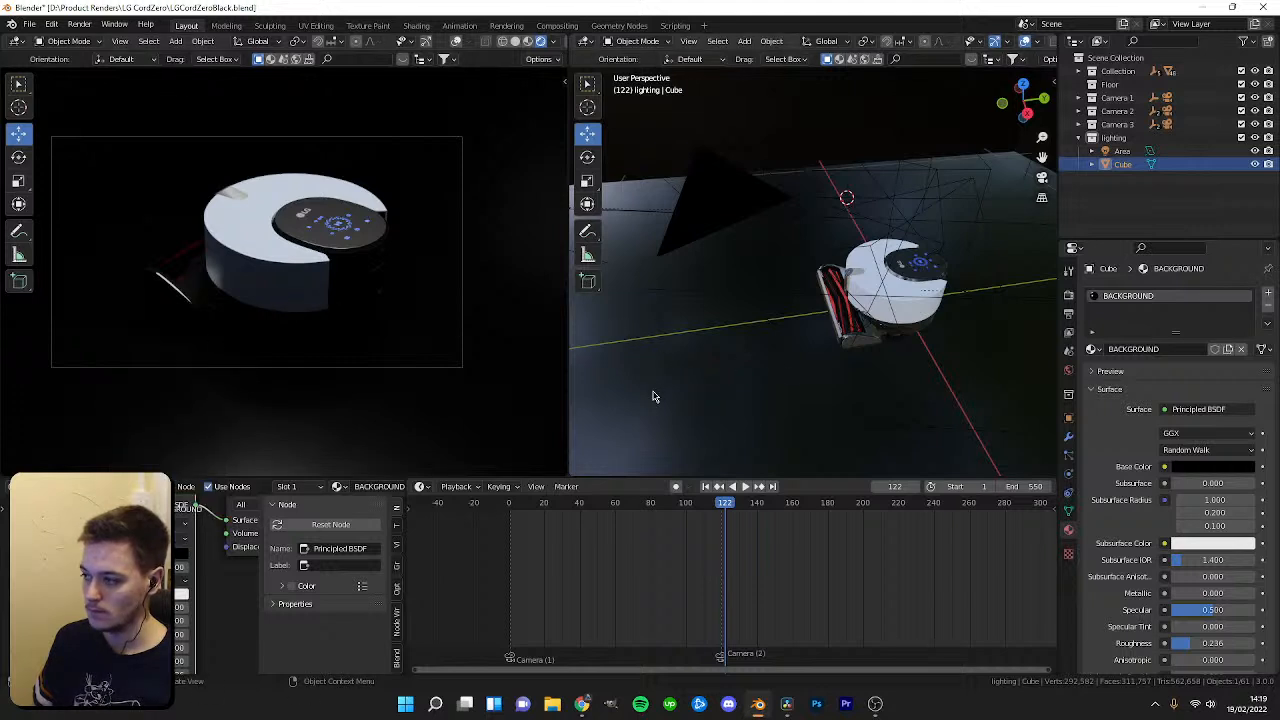
Replace the Principled BSDF with a Glass BSDF connected to the material output and set its IOR to about 2.14.
scroll(220, 575, "down", 2)
left_click_drag(186, 567, 145, 605)
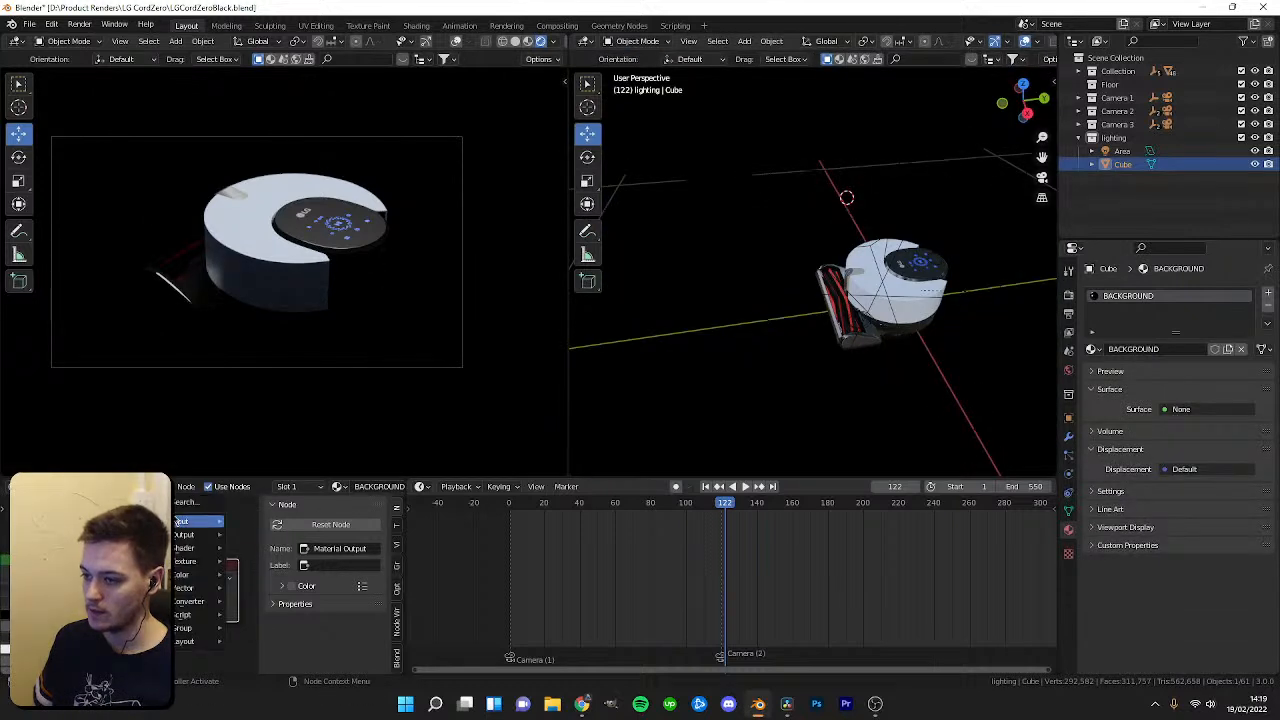
key("shift+a")
type("glas")
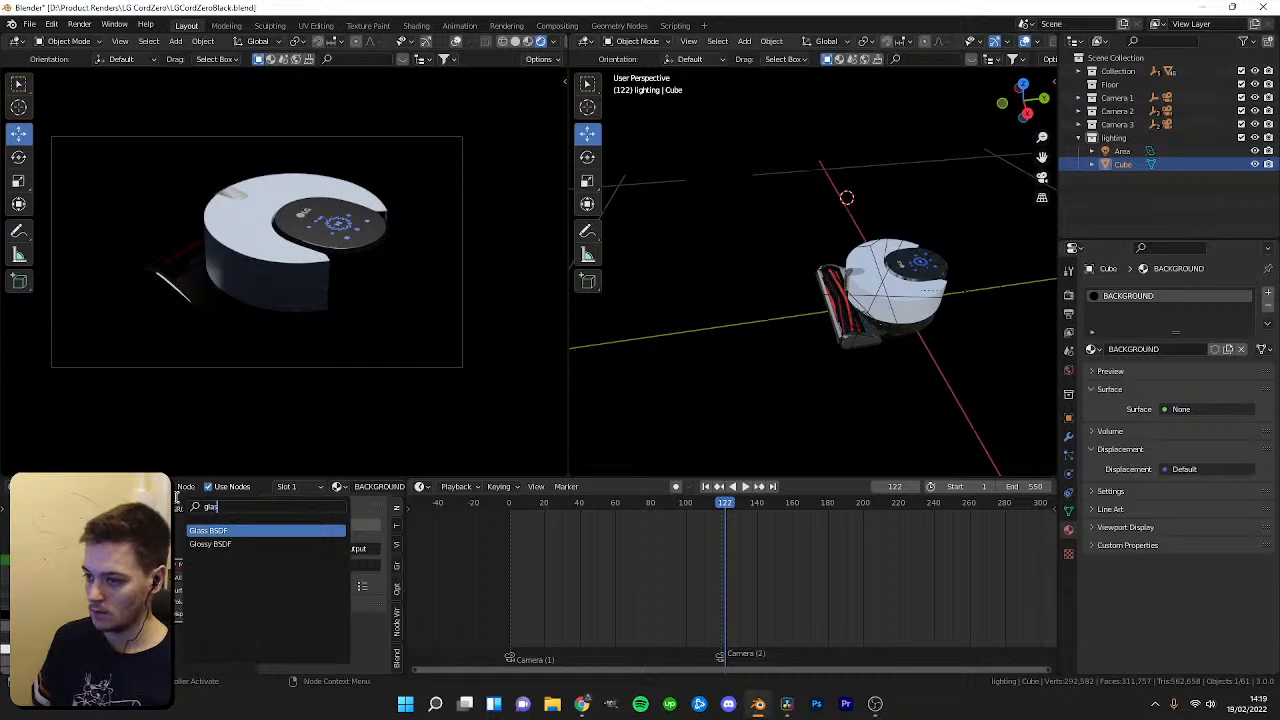
key("Return")
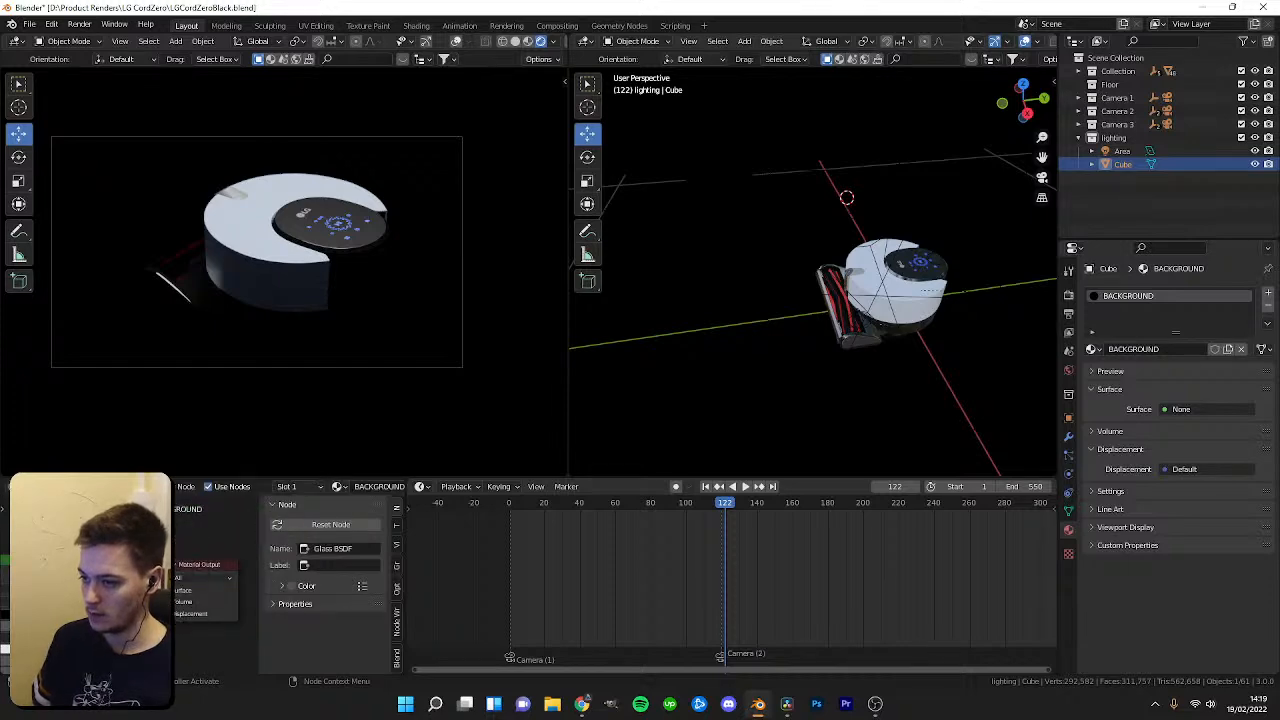
left_click_drag(80, 577, 171, 590)
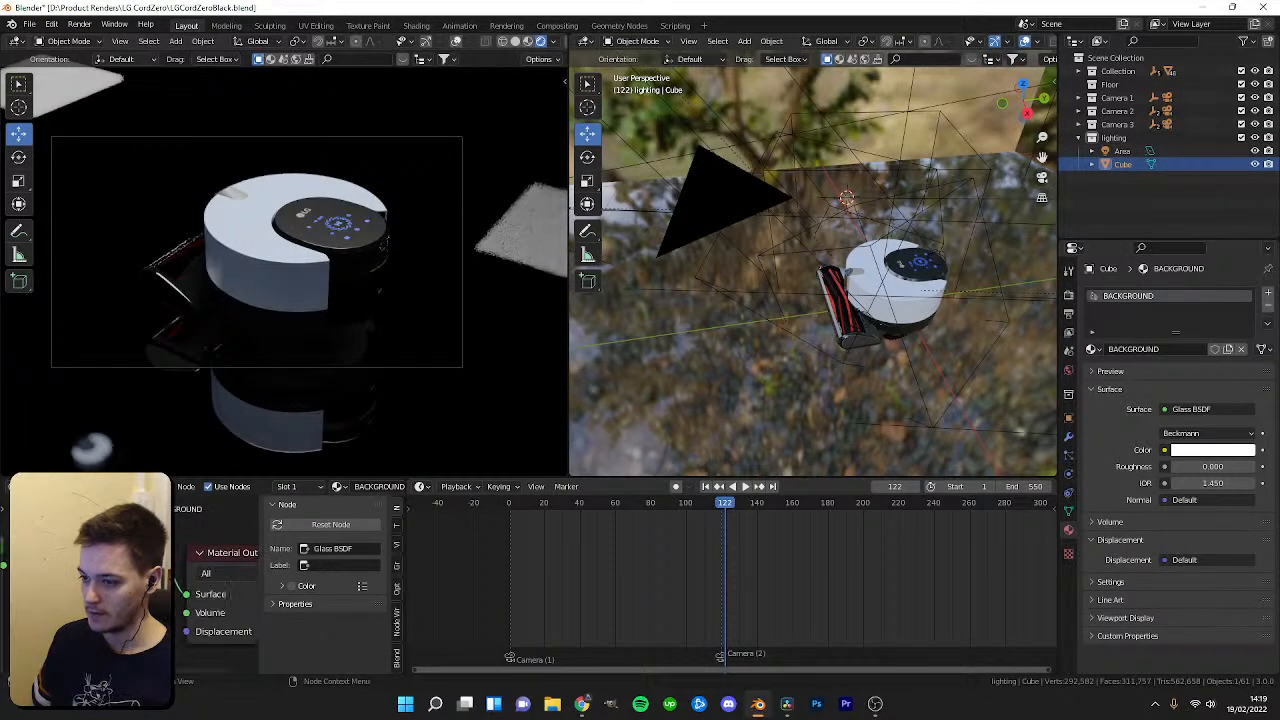
left_click_drag(110, 642, 202, 642)
Select the area light and toggle its Portal option.
left_click(1122, 151)
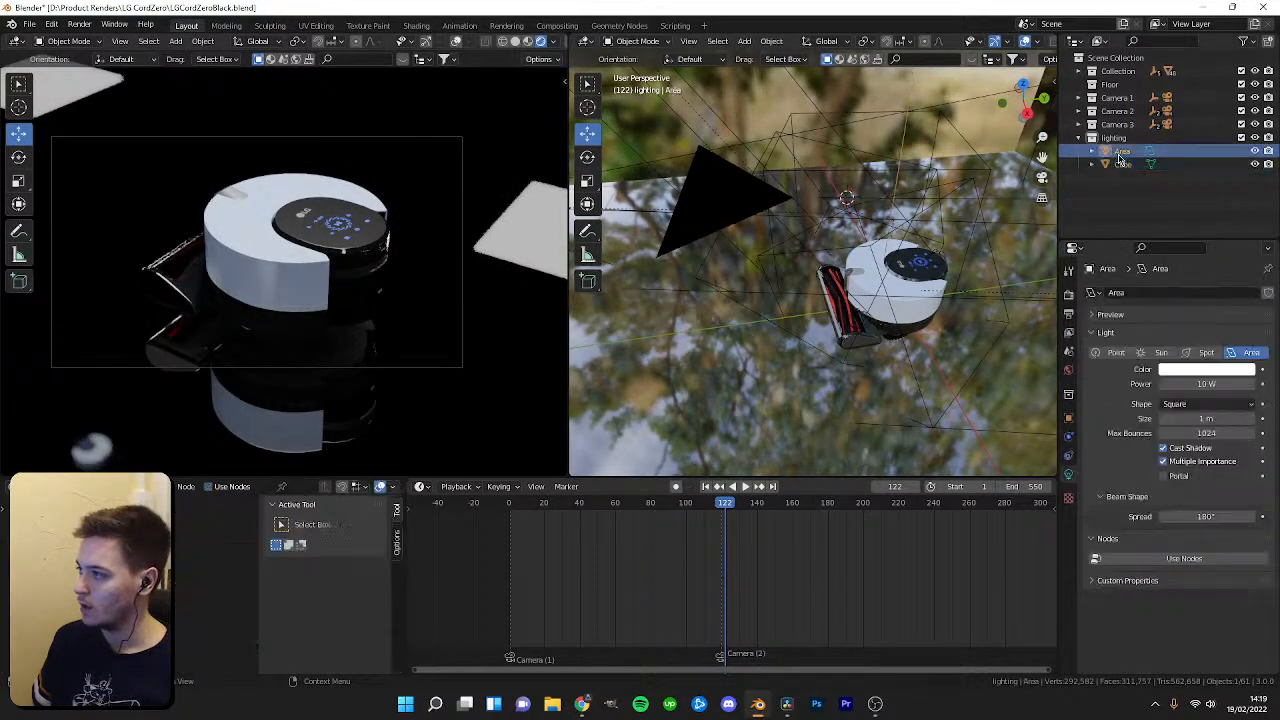
left_click(1165, 472)
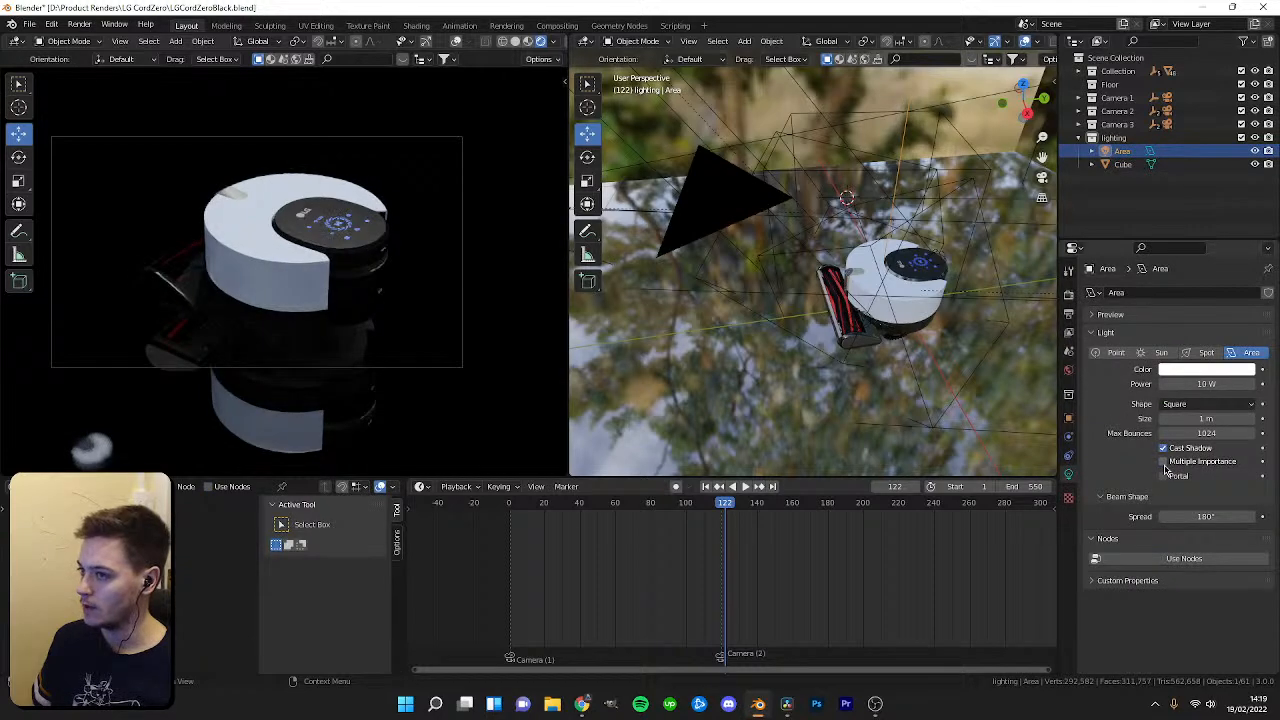
left_click_drag(718, 518, 630, 521)
Select the cube, enter Edit Mode and select faces of the surrounding box.
middle_click_drag(754, 314, 896, 368)
left_click(758, 223)
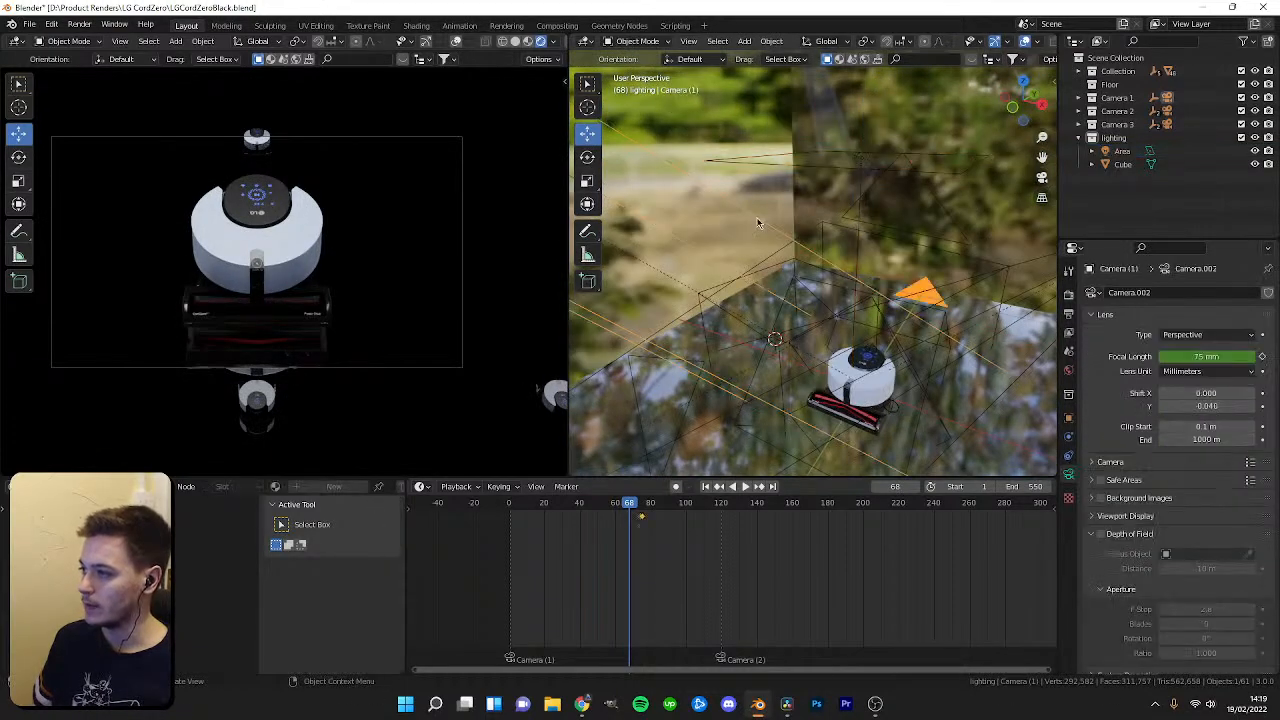
left_click(733, 176)
key("Tab")
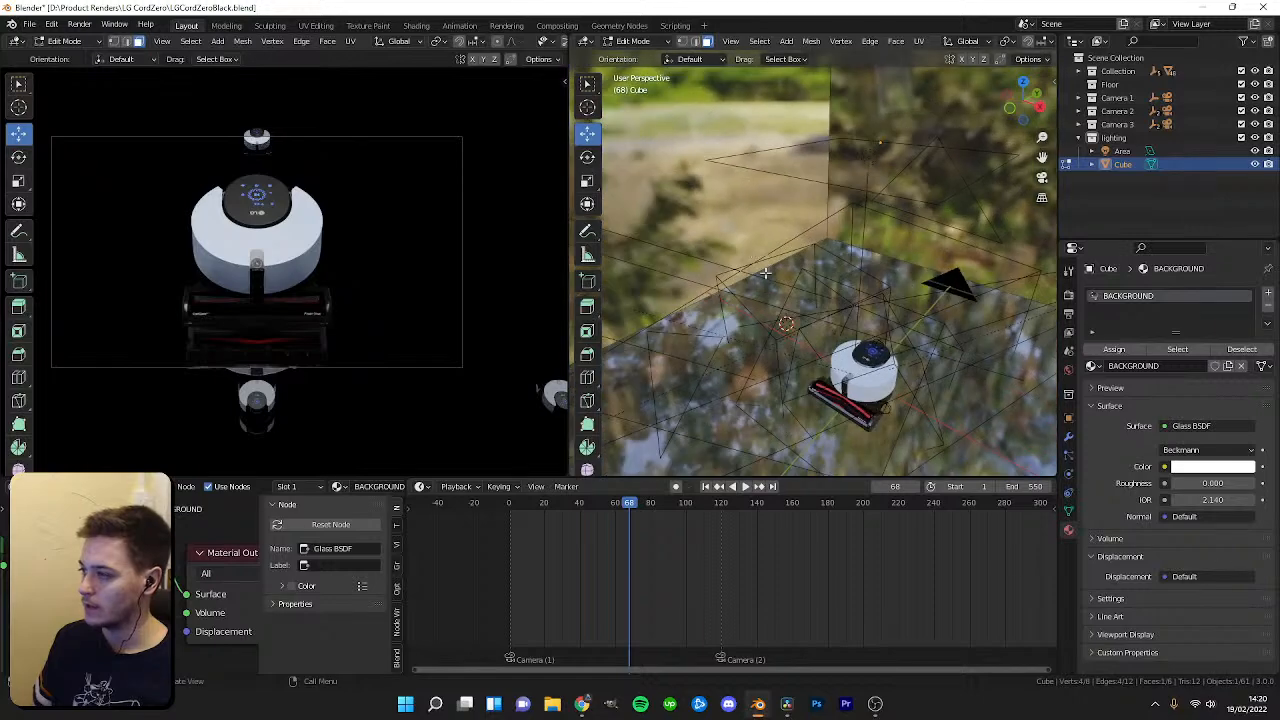
left_click(856, 190, "shift")
middle_click_drag(856, 190, 932, 258)
left_click(849, 237, "shift")
middle_click_drag(849, 237, 931, 263)
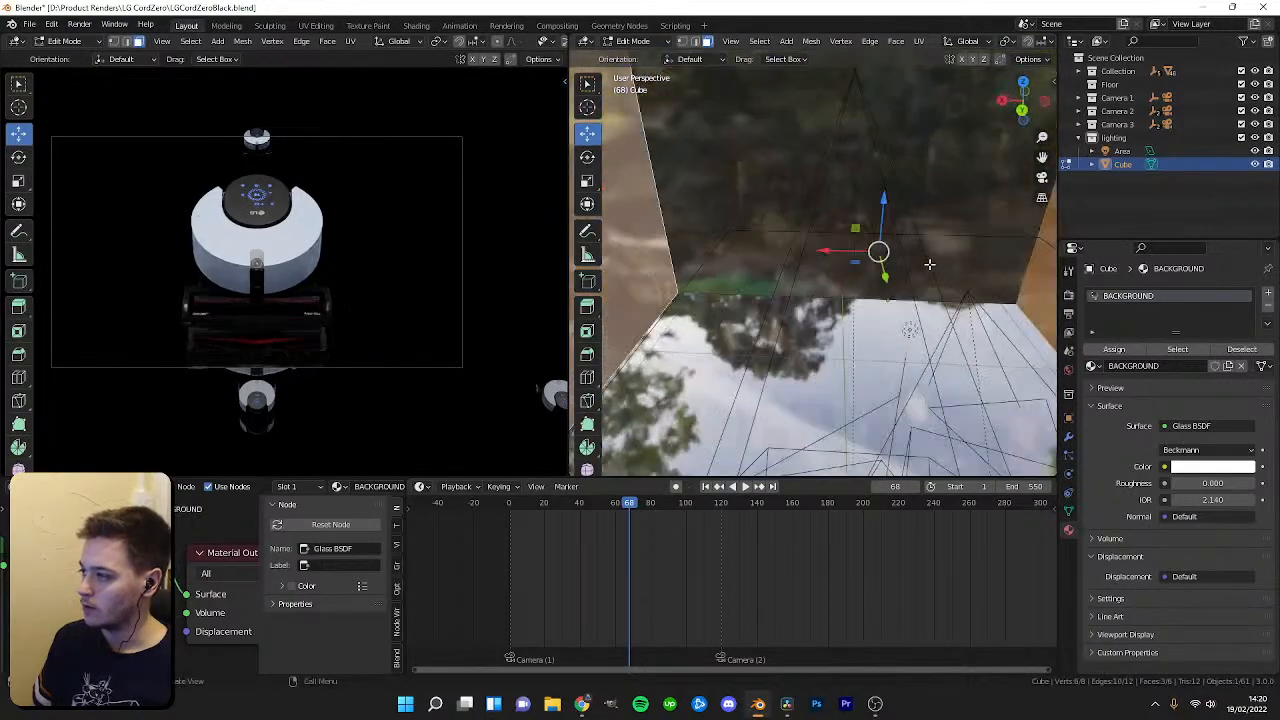
left_click(809, 174, "shift")
middle_click_drag(809, 174, 821, 106)
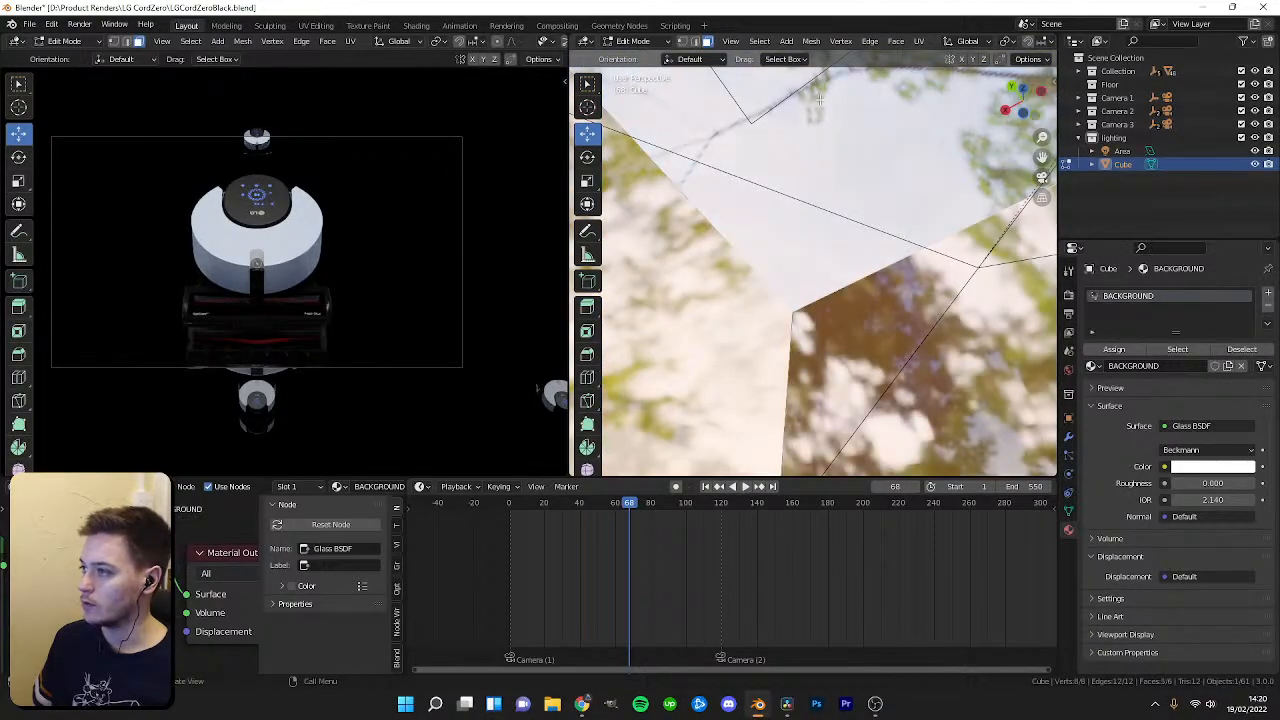
Add a second material slot, assign the black material to the selected faces, and exit Edit Mode.
left_click(1267, 295)
left_click(1100, 387)
left_click(1116, 371)
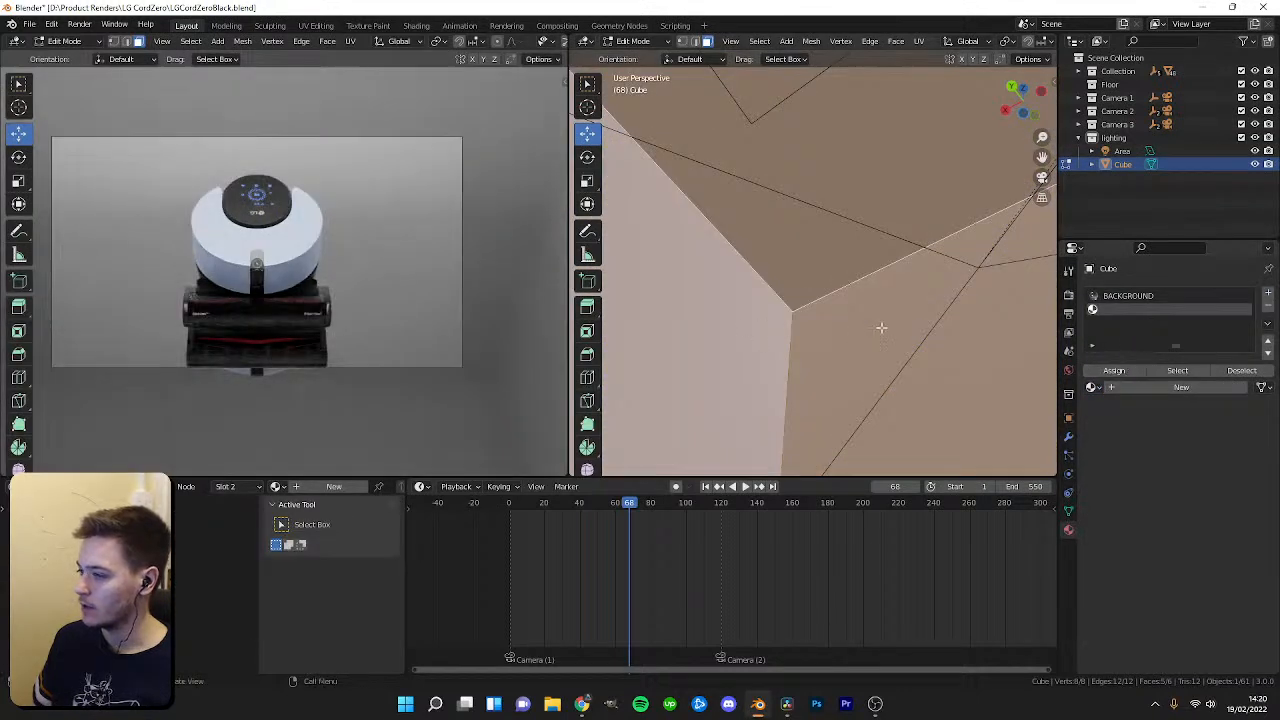
left_click(317, 490)
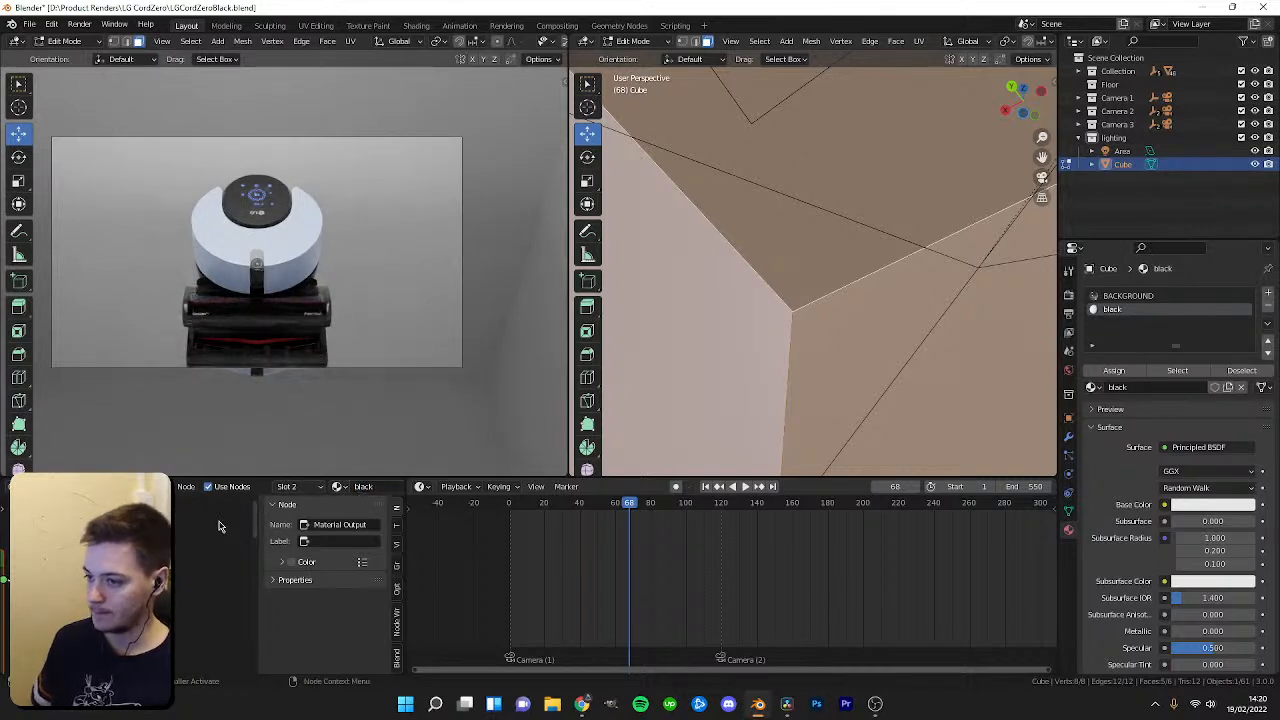
left_click_drag(185, 507, 197, 527)
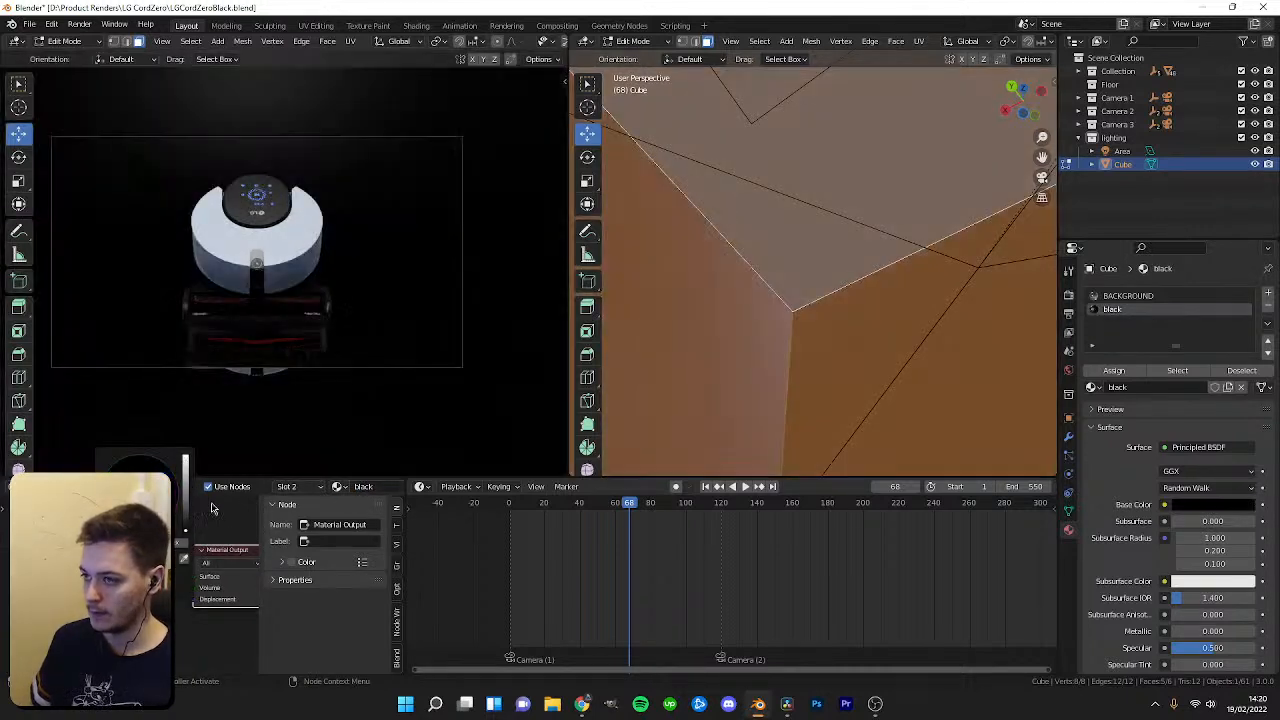
key("Tab")
Scrub the timeline to review the box's black material from the camera shots.
left_click_drag(629, 510, 729, 517)
middle_click_drag(112, 608, 143, 510)
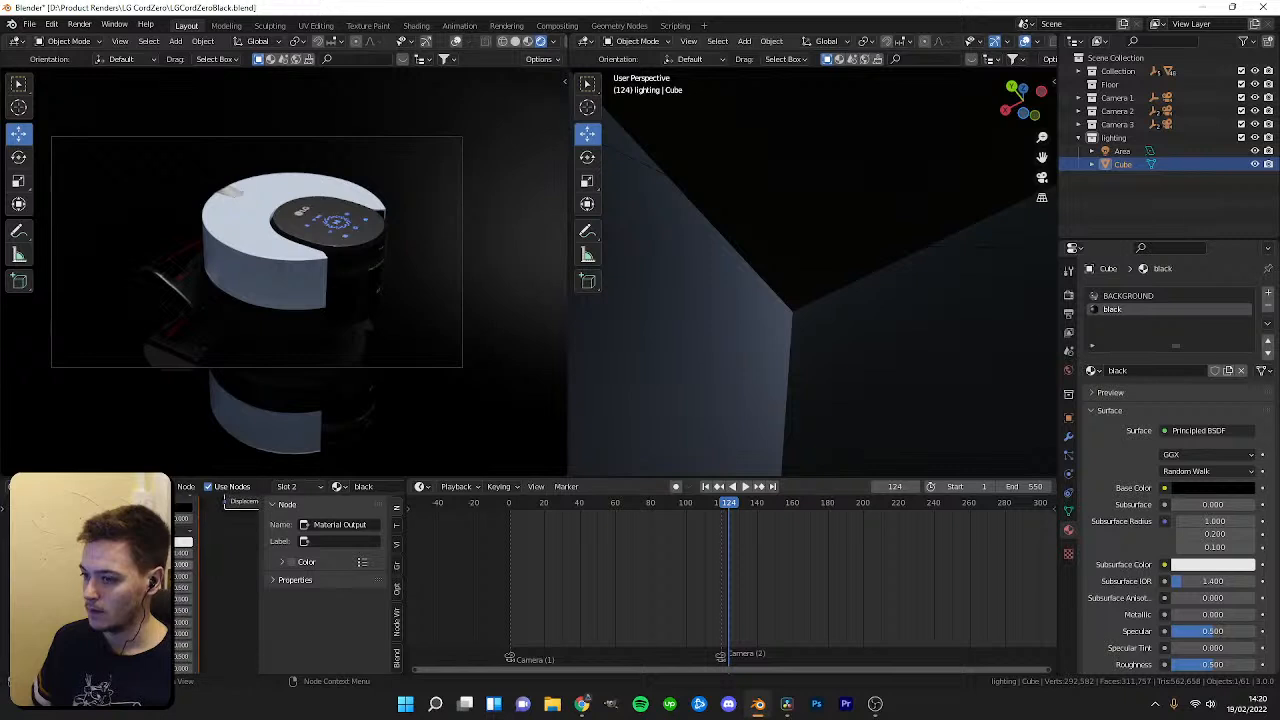
left_click_drag(143, 587, 82, 587)
left_click_drag(722, 507, 628, 508)
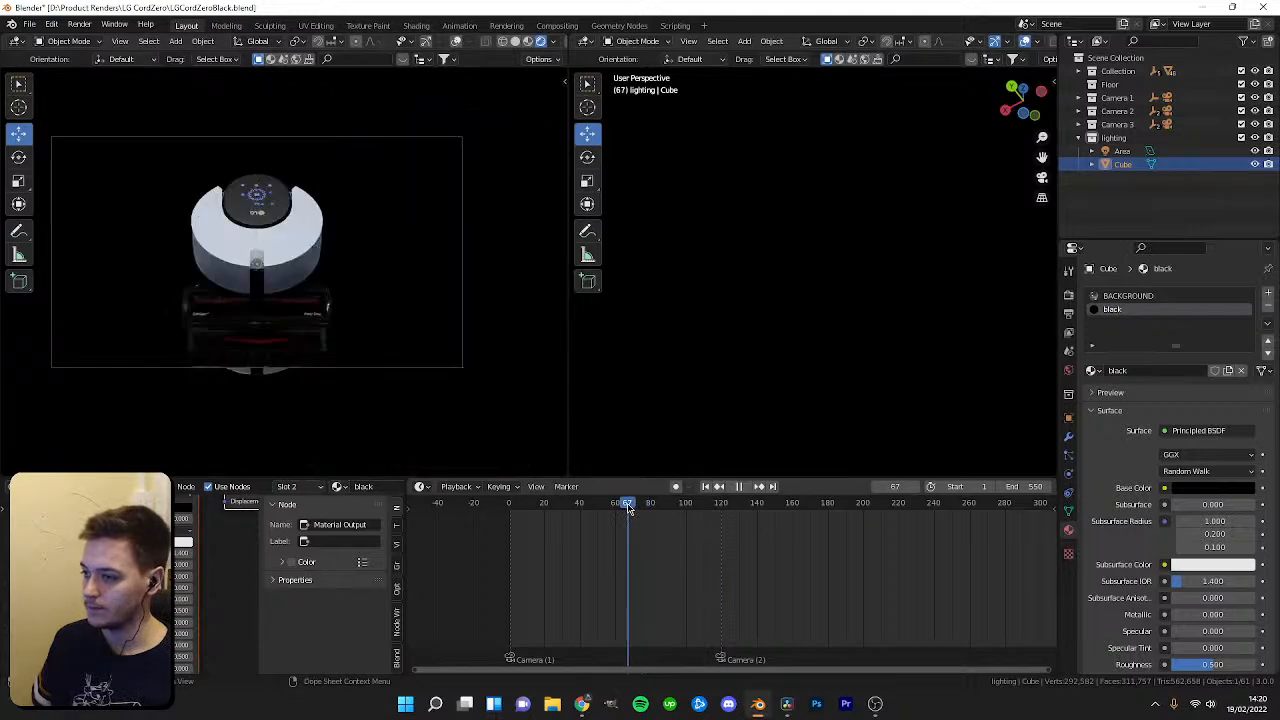
Select the area light and frame it in the viewport.
scroll(375, 312, "up", 3)
left_click(1115, 151)
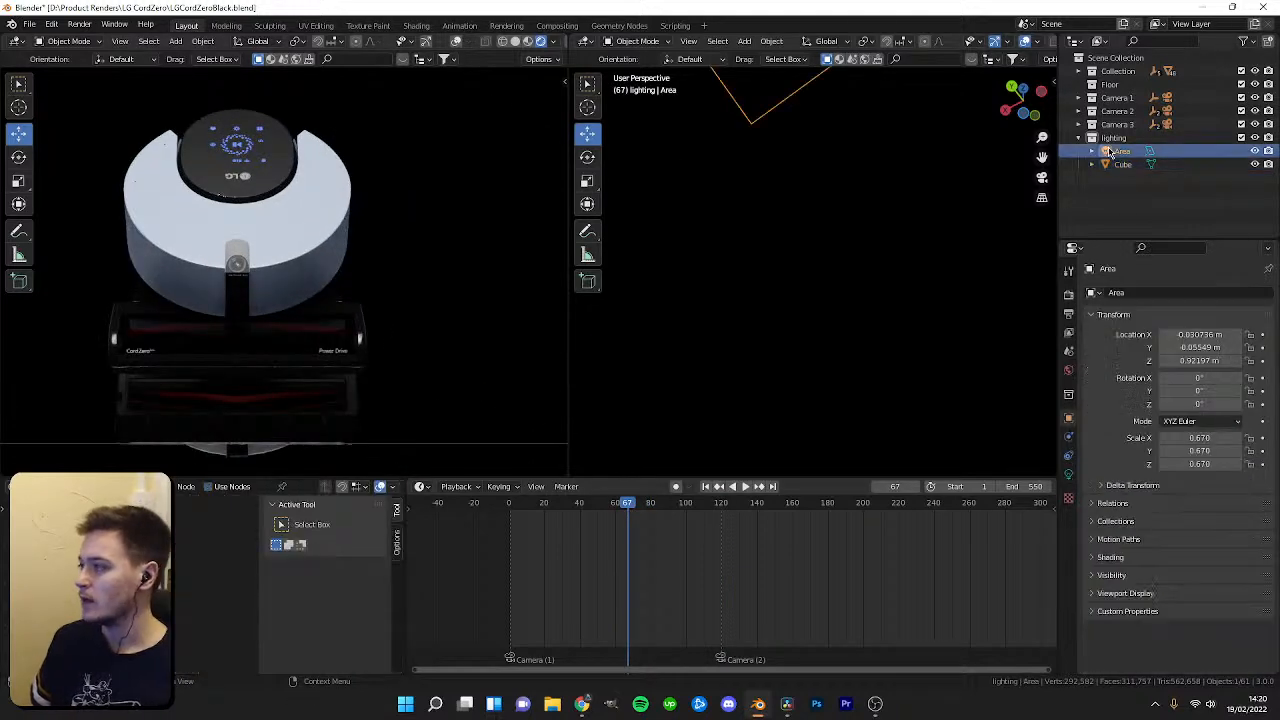
scroll(824, 291, "down", 5)
key("KP_Decimal")
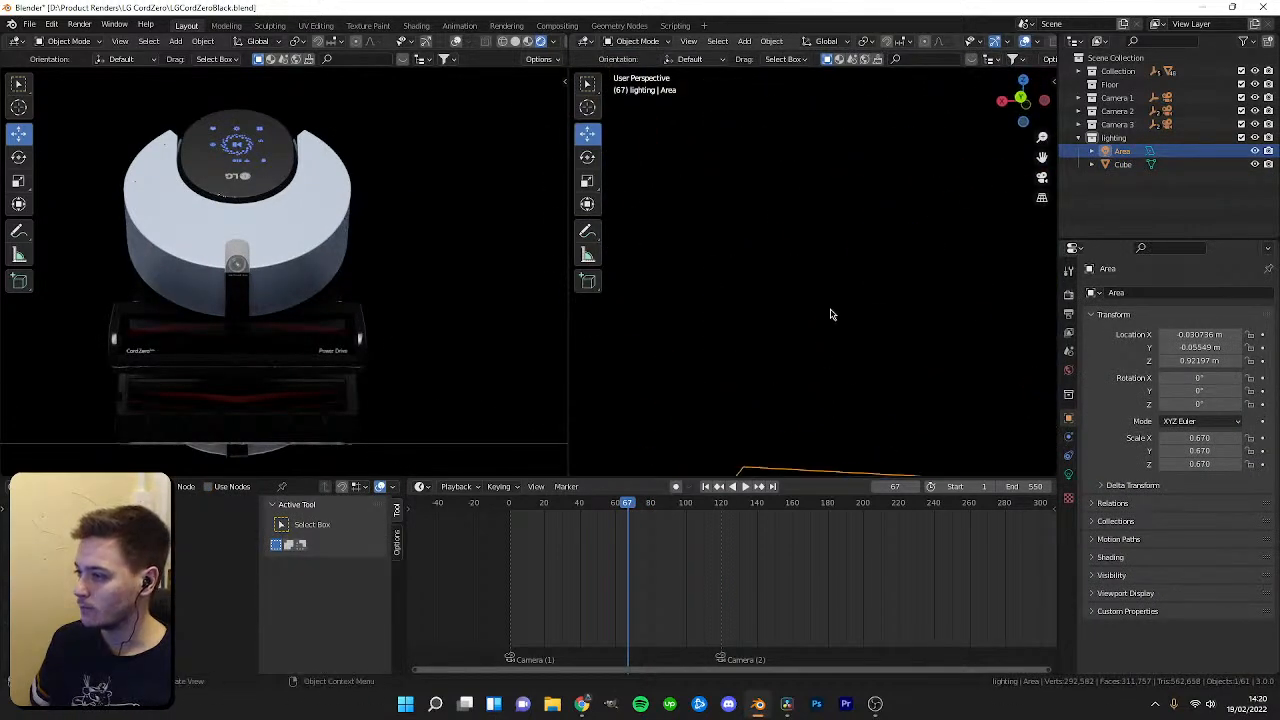
Set the animation's end frame to 384 at the Camera 3 marker and play back the shortened range.
left_click_drag(560, 503, 686, 540)
scroll(743, 539, "down", 4)
middle_click_drag(785, 536, 657, 546)
left_click_drag(598, 507, 837, 533)
scroll(901, 529, "down", 3)
scroll(917, 512, "down", 4)
scroll(840, 520, "up", 3)
left_click(890, 510)
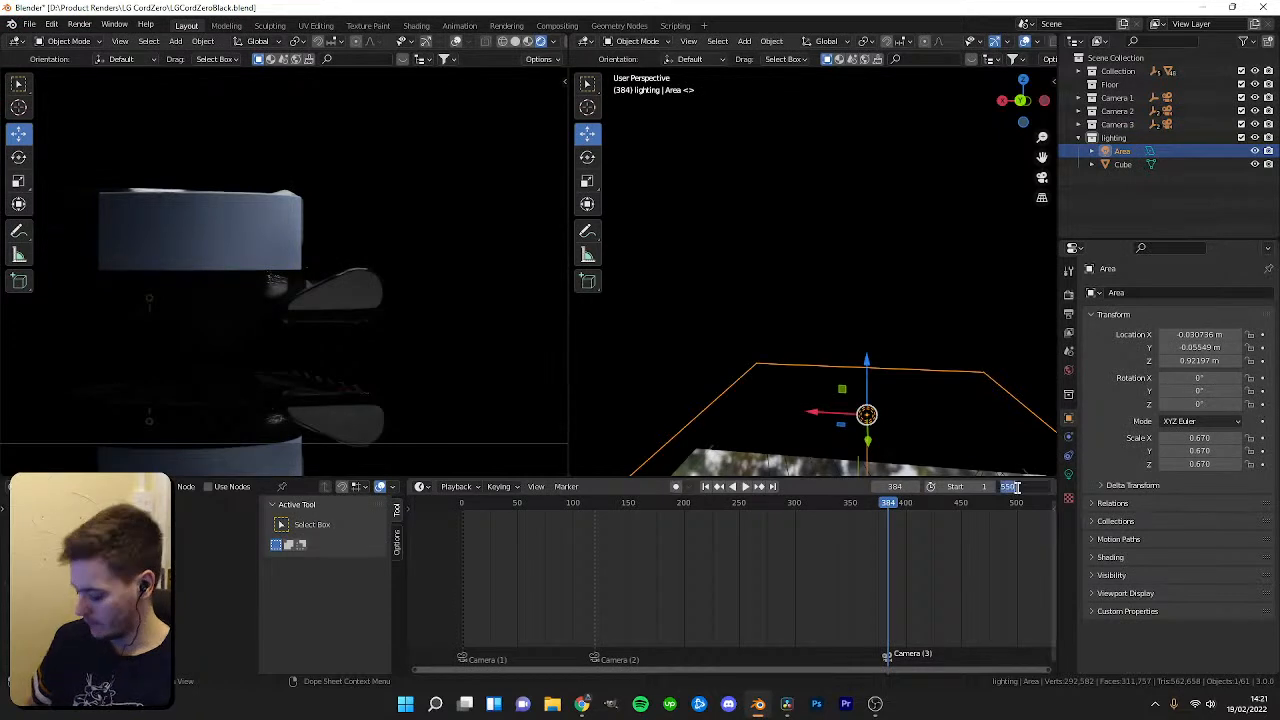
key("Return")
key("space")
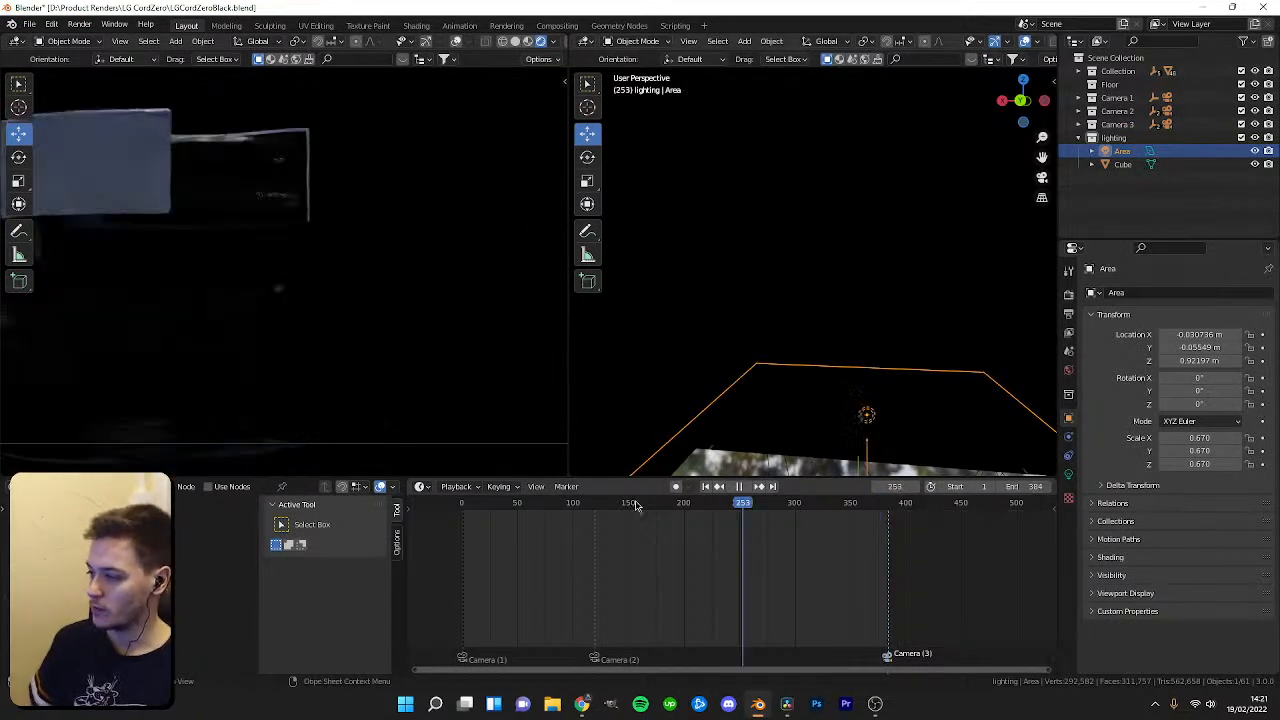
key("Escape")
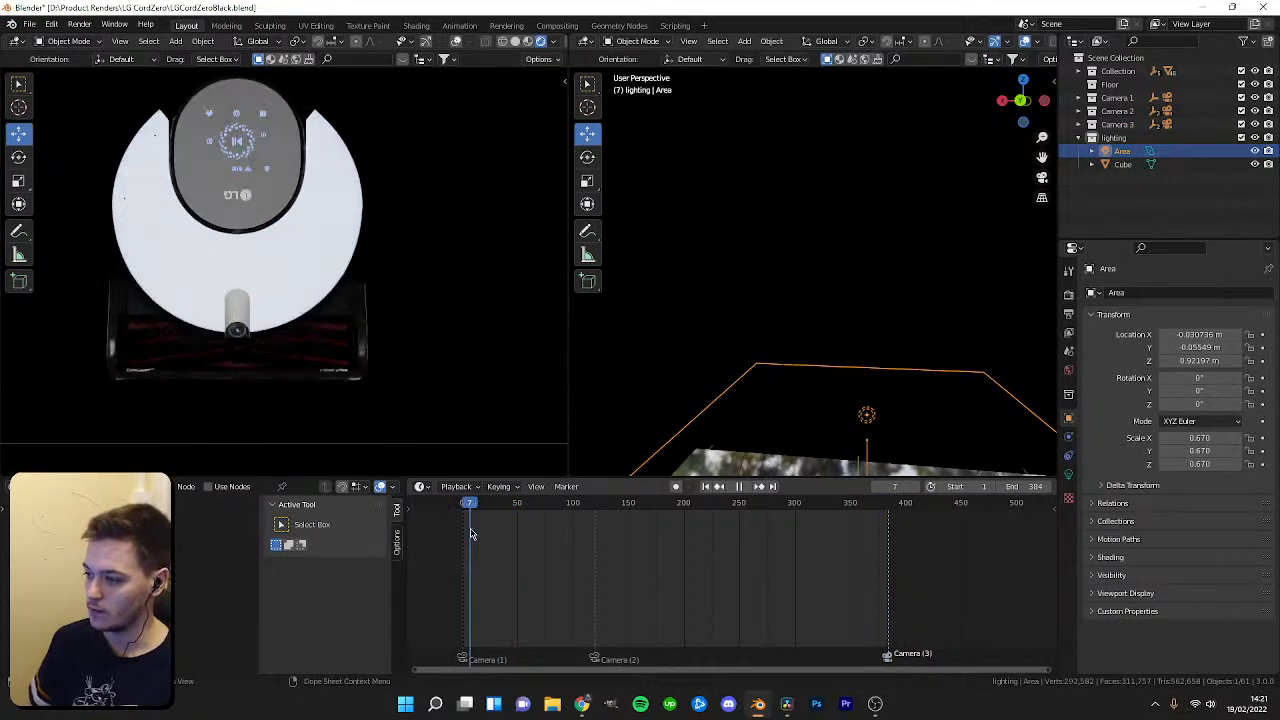
left_click(466, 508)
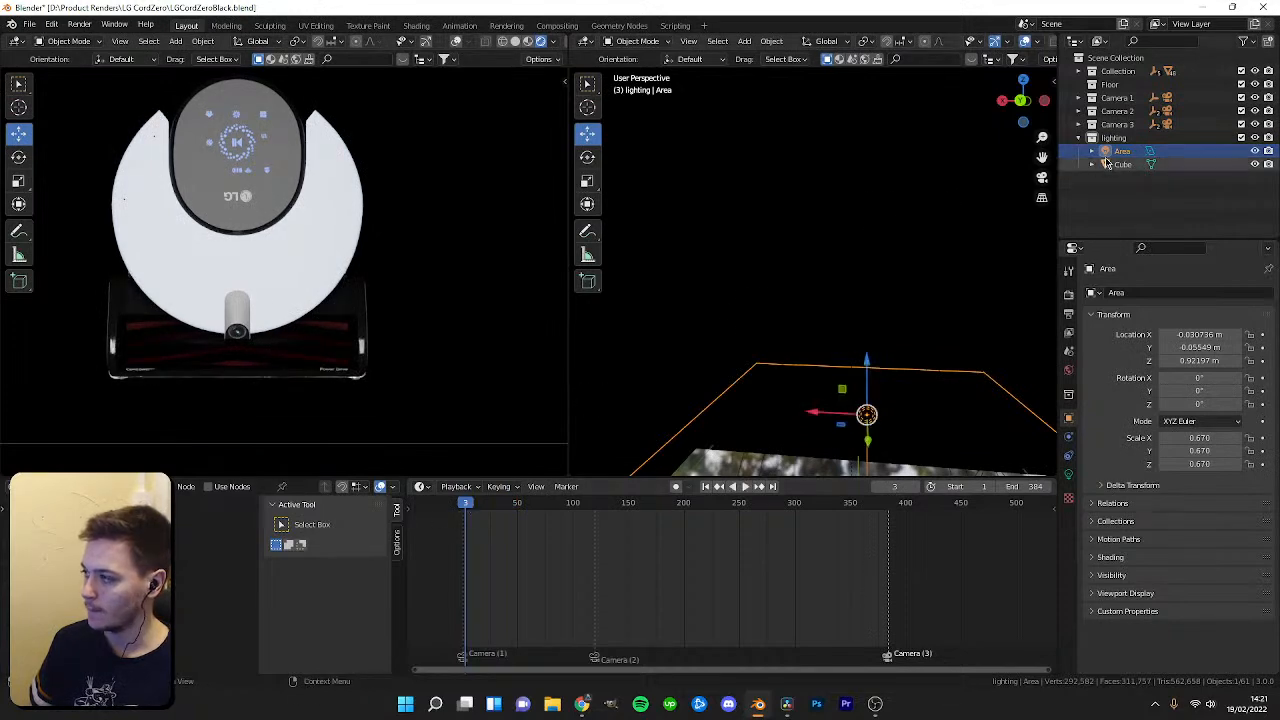
Try to move the area light along the X axis.
key("KP_Decimal")
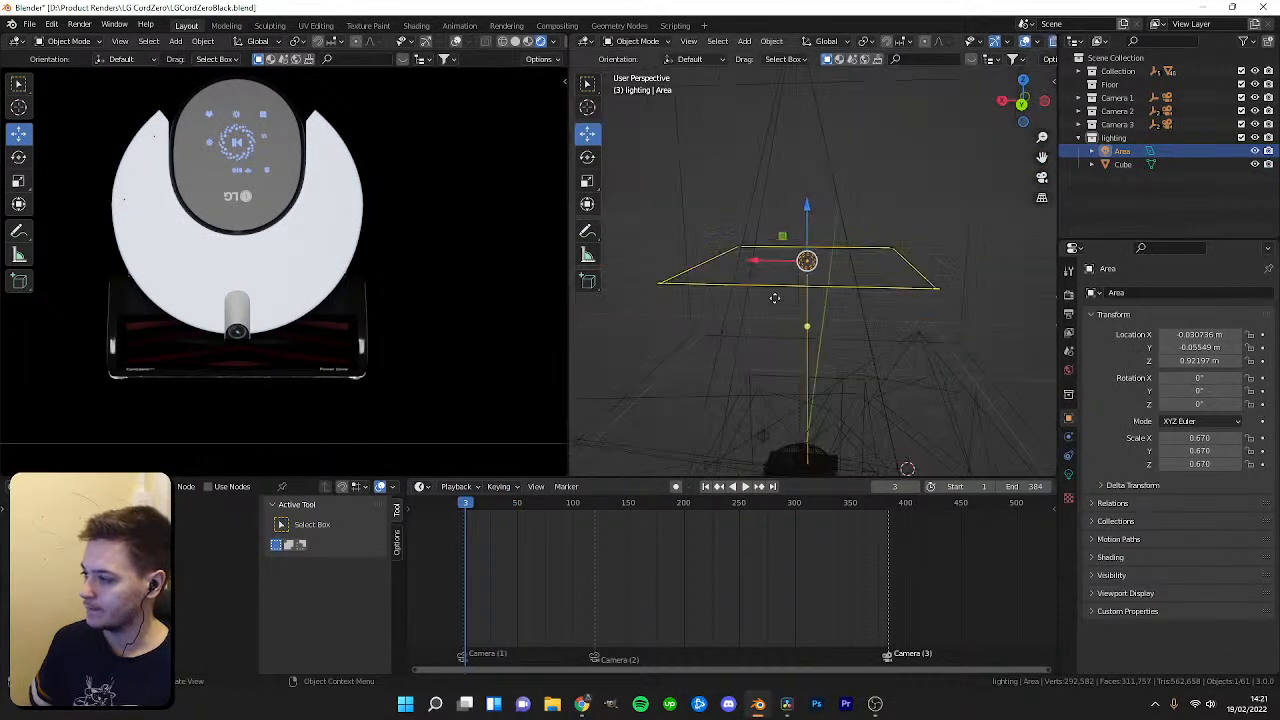
key("g")
key("x")
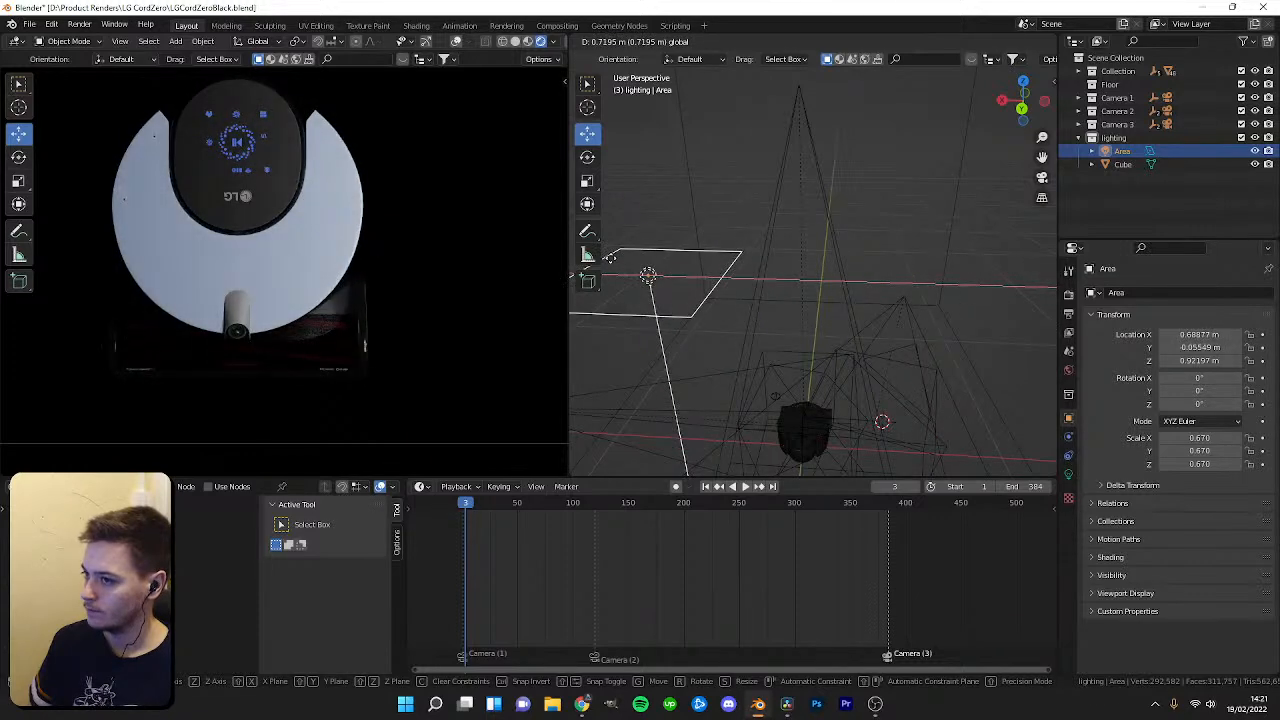
left_click(650, 271)
Orbit around the scene and play back the animation to review the lighting from the cameras.
key("KP_Decimal")
middle_click_drag(819, 286, 815, 248)
left_click_drag(474, 505, 535, 508)
scroll(405, 318, "down", 3)
key("space")
key("space")
key("space")
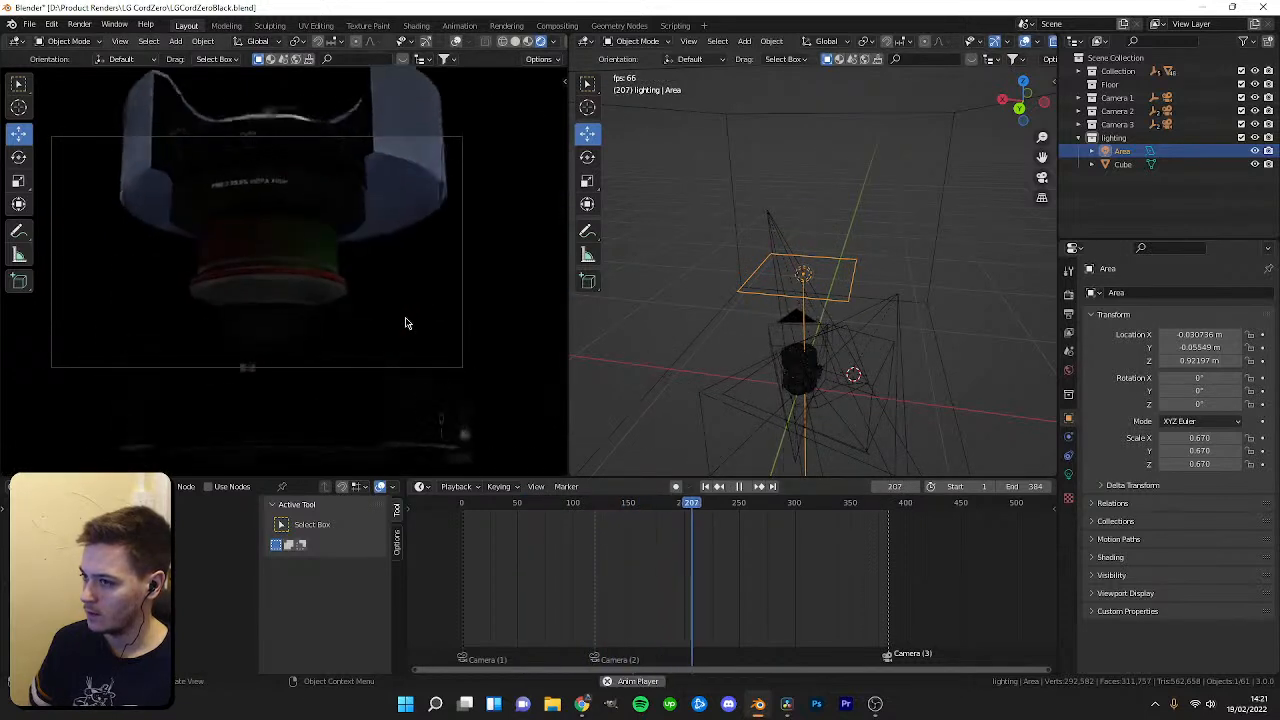
key("space")
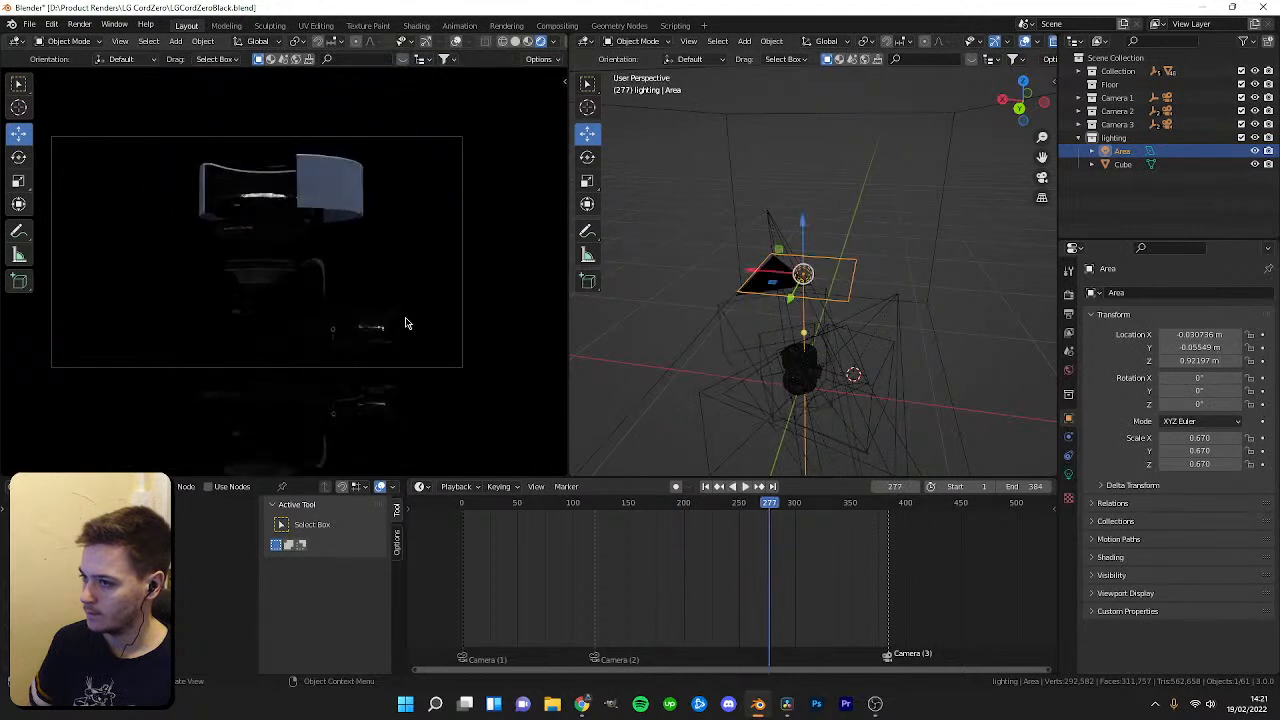
left_click_drag(773, 510, 821, 518)
Expand the camera collections to inspect the camera rigs and their children.
left_click(1078, 126)
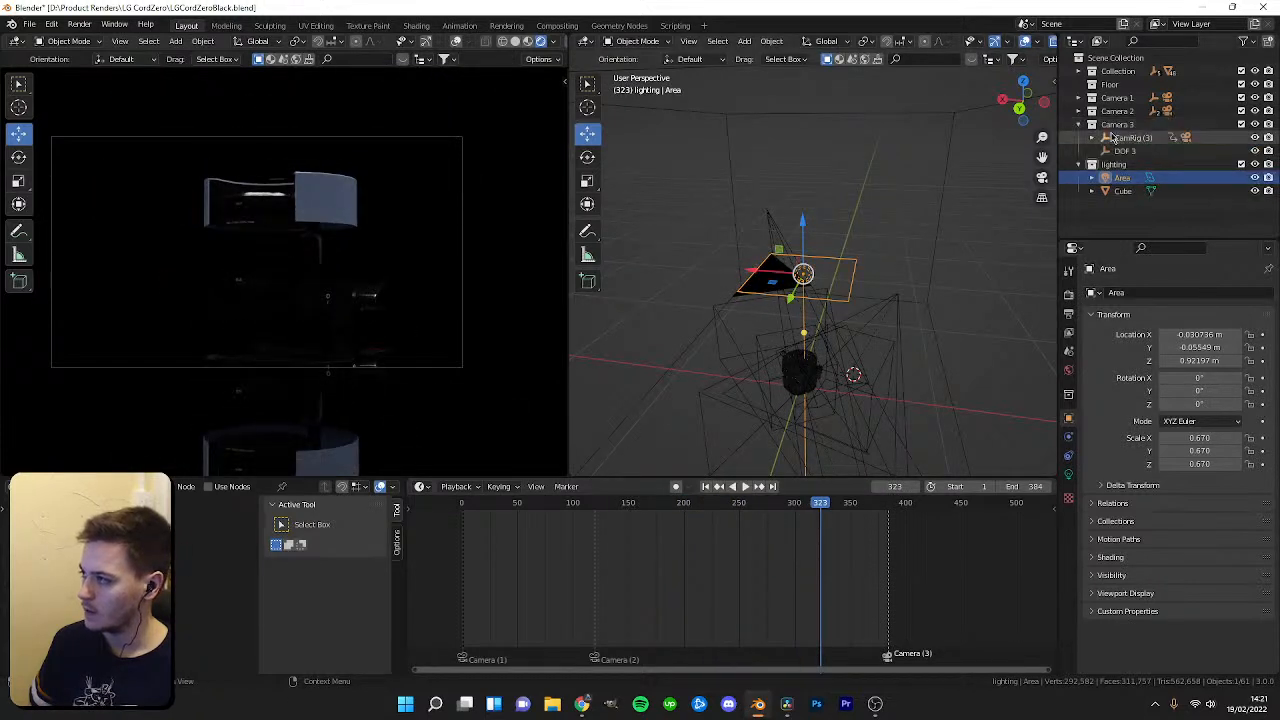
left_click(1112, 137)
left_click(1092, 138)
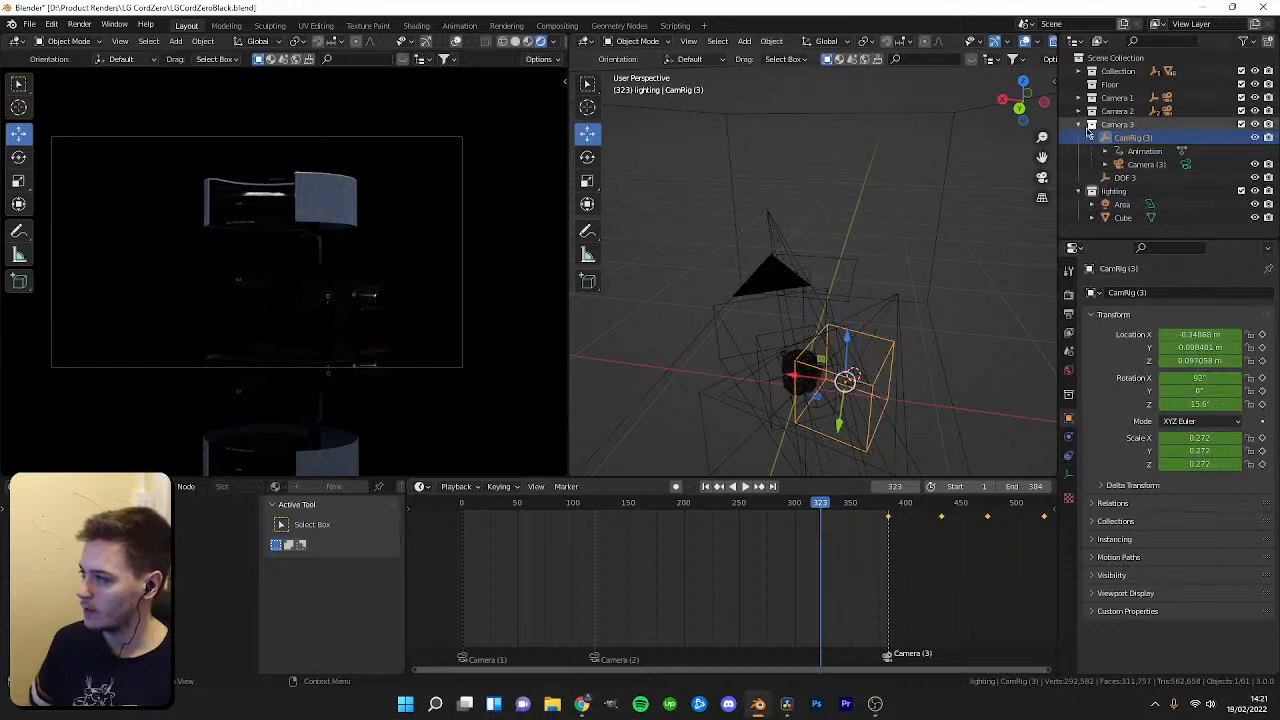
left_click(1079, 125)
left_click(1079, 112)
left_click(1113, 126)
At frame 7, lower the area light to about 0.18 m height beside the robot.
left_click_drag(797, 508, 473, 533)
left_click(803, 274)
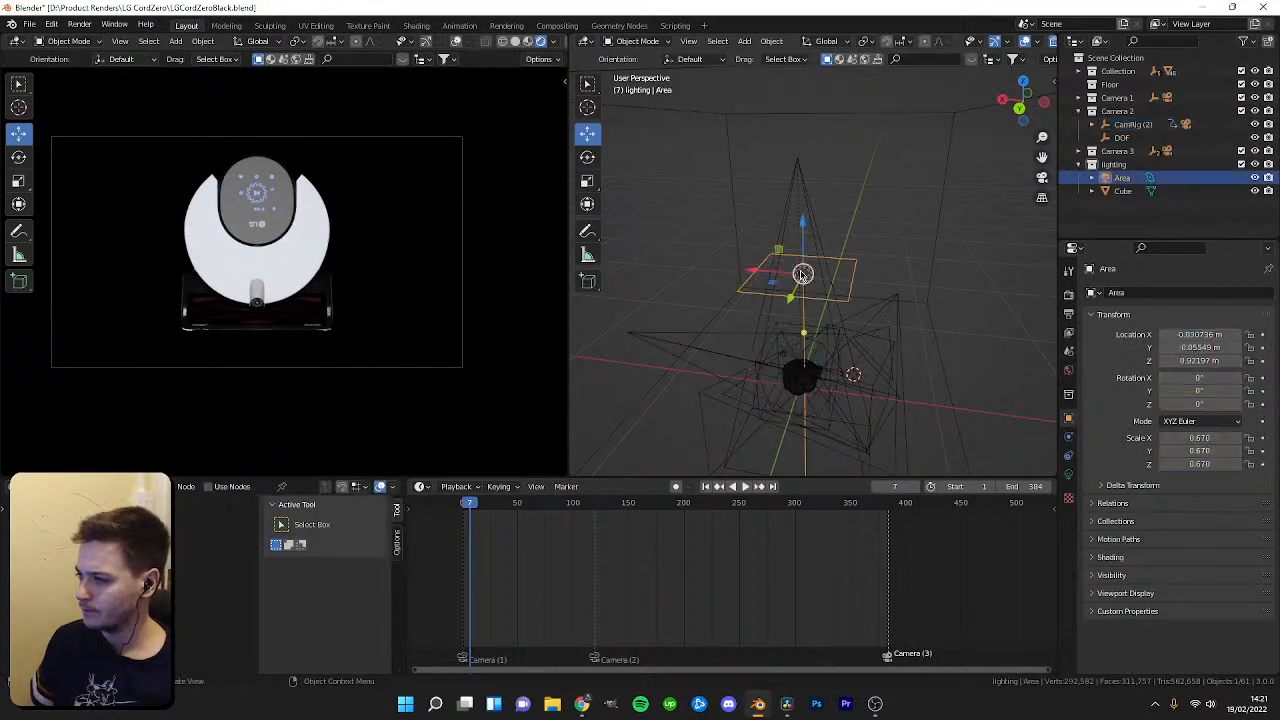
left_click_drag(805, 243, 800, 330)
Try rotating the area light about the X and Z axes.
type("rx")
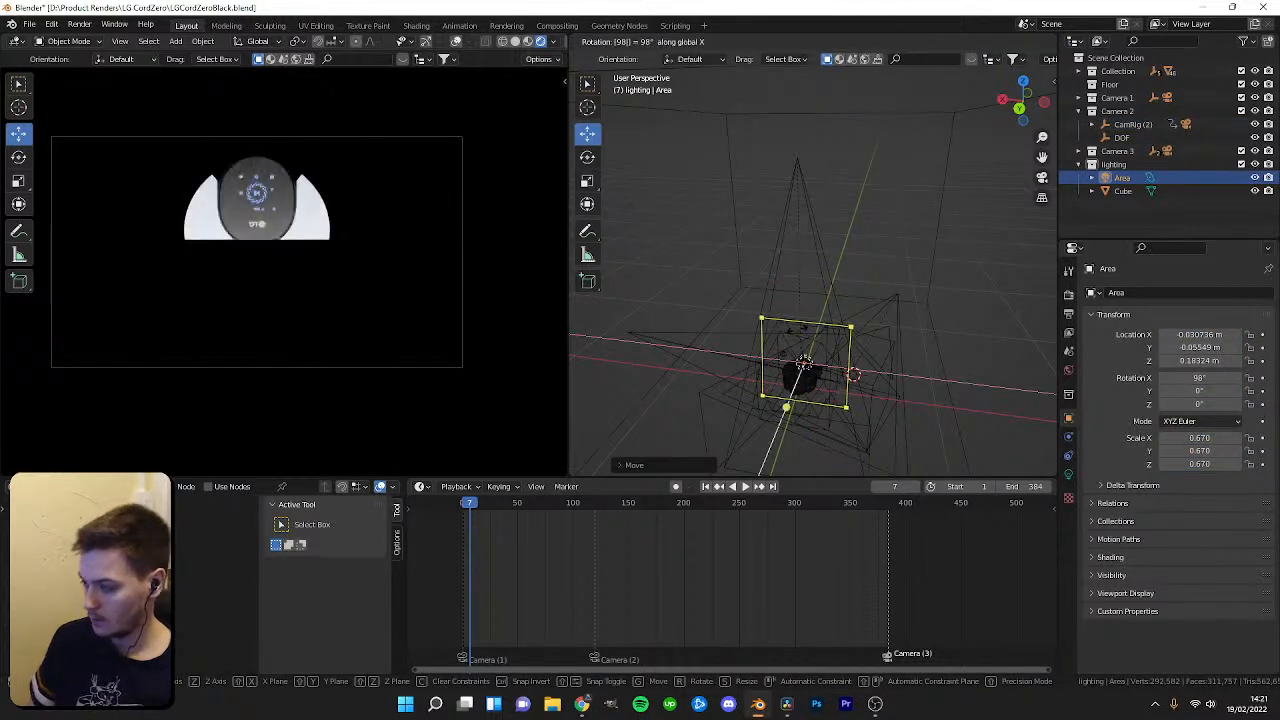
type("90")
key("Return")
left_click_drag(772, 358, 668, 344)
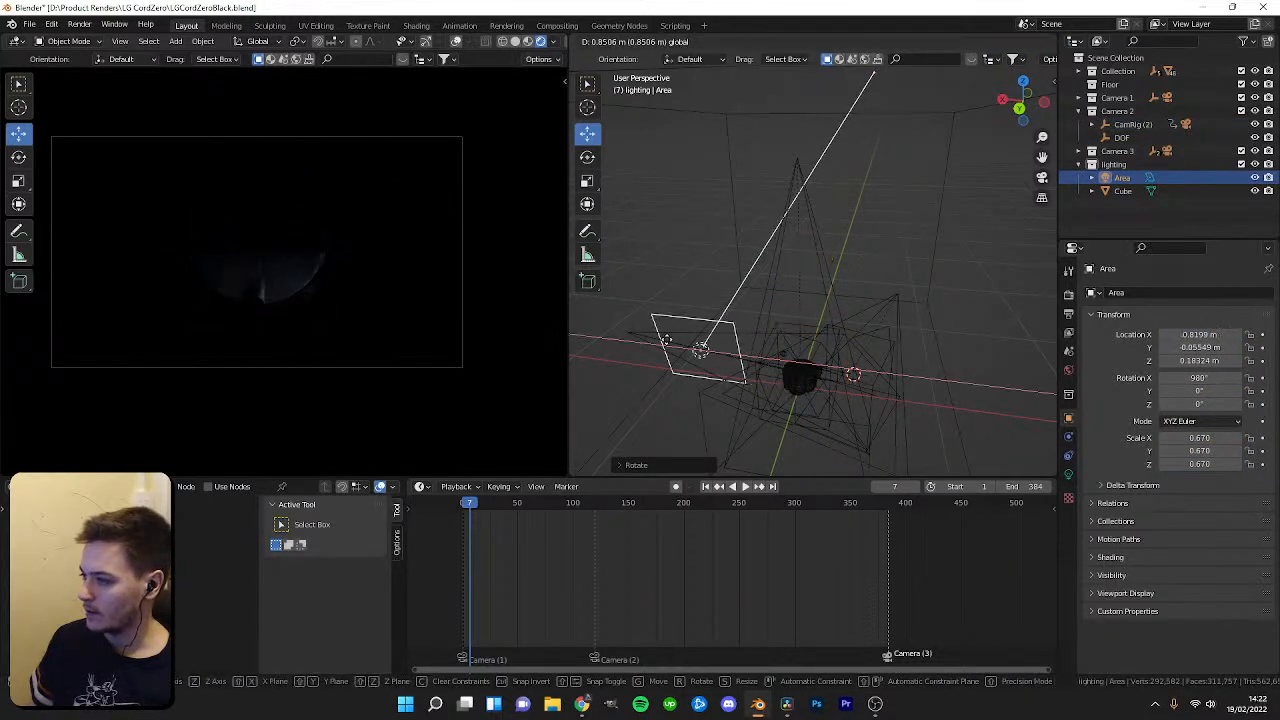
type("rz90")
key("Return")
type("rz180")
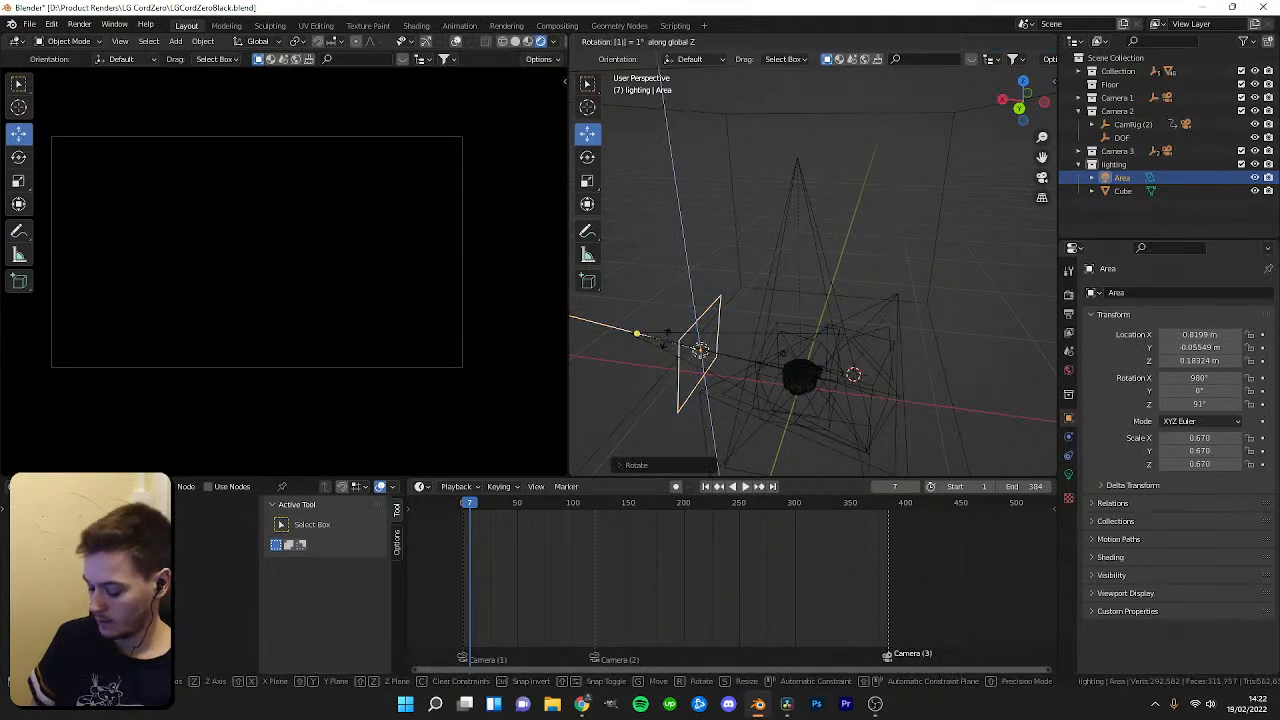
key("Return")
key("ctrl+z")
scroll(738, 341, "up", 2)
middle_click_drag(738, 341, 778, 303)
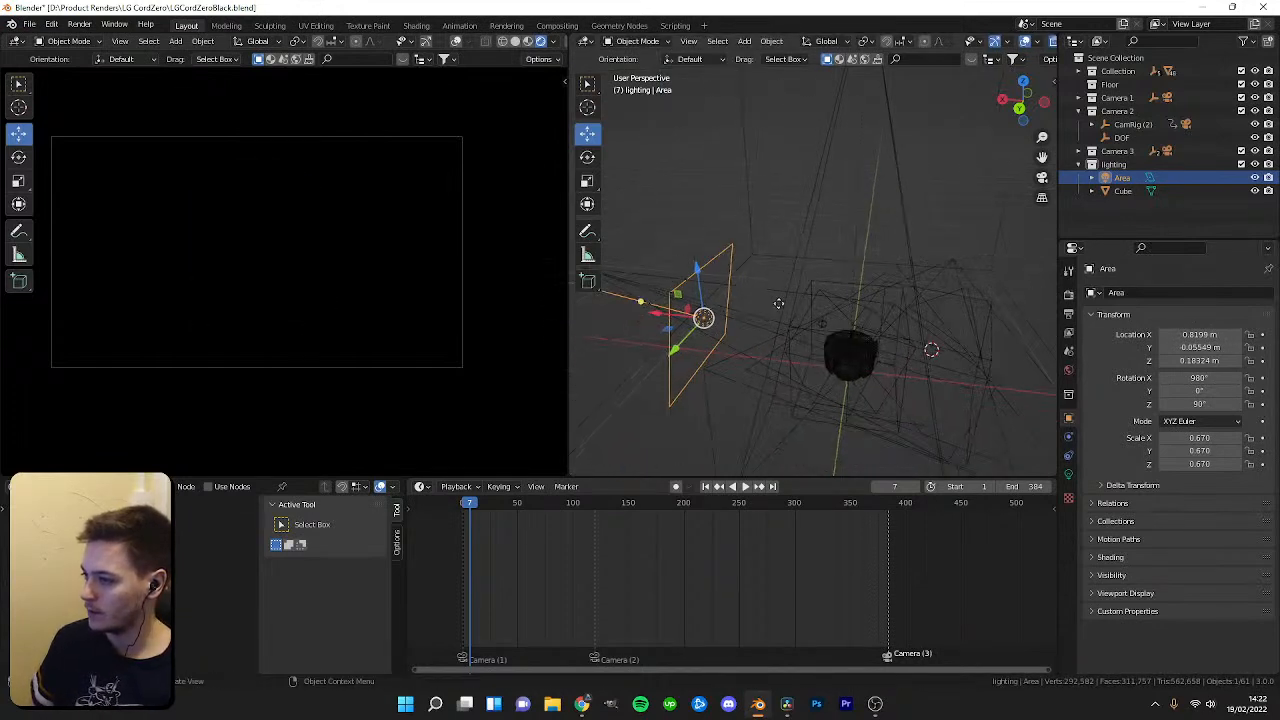
key("Return")
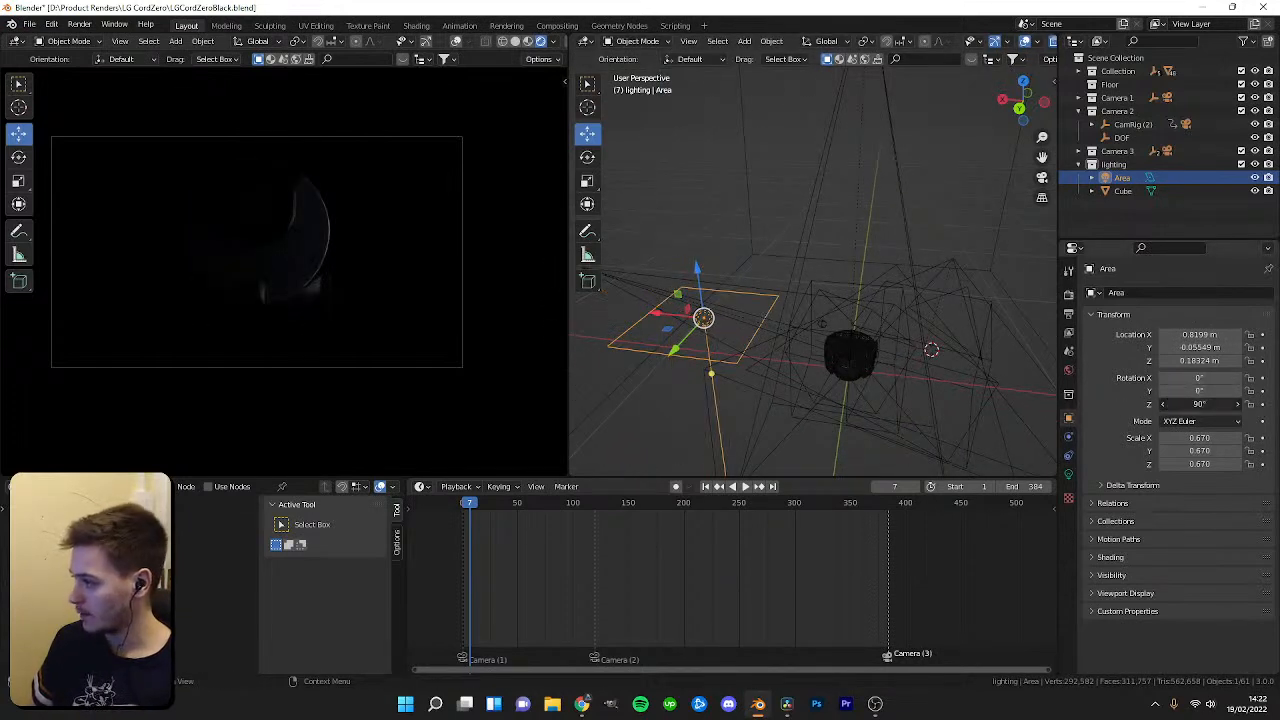
Reset the area light's rotation and set its Y rotation to 90°.
right_click(1199, 378)
left_click_drag(1199, 391, 1154, 391)
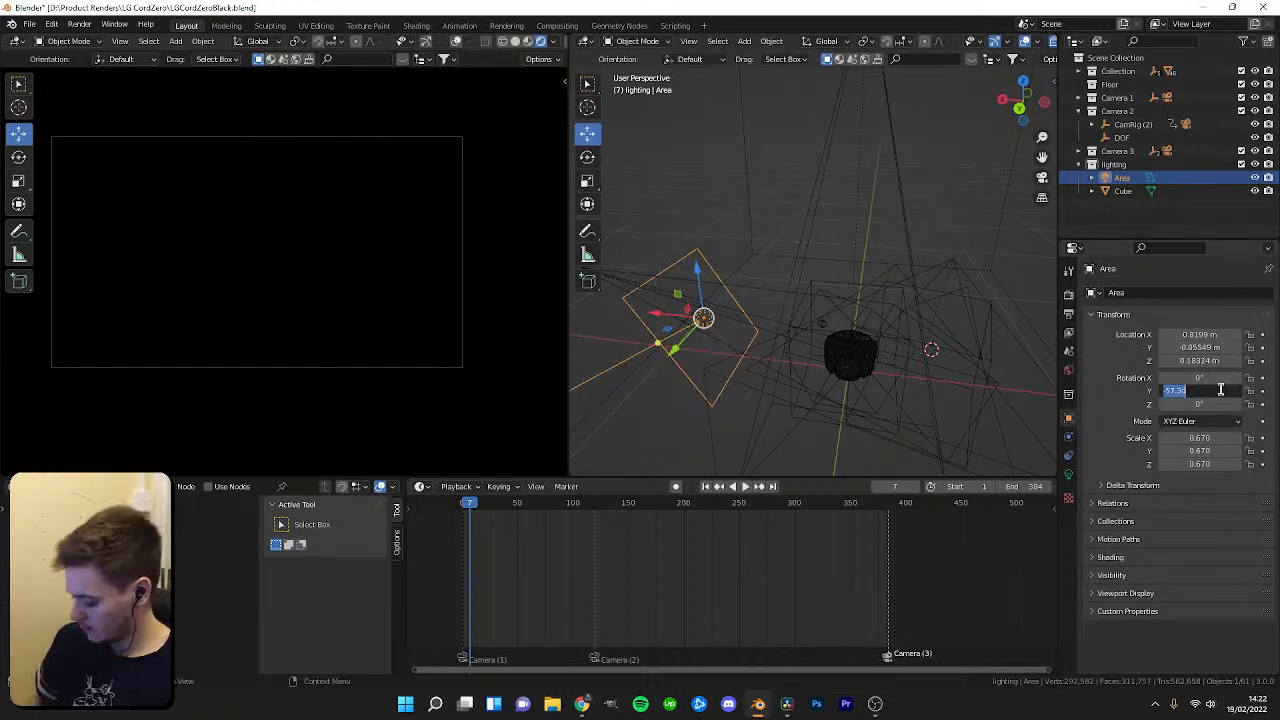
type("90")
key("Return")
Move the area light so it stands upright beside the robot, facing it from the side.
middle_click_drag(758, 133, 815, 270)
left_click_drag(817, 238, 817, 238)
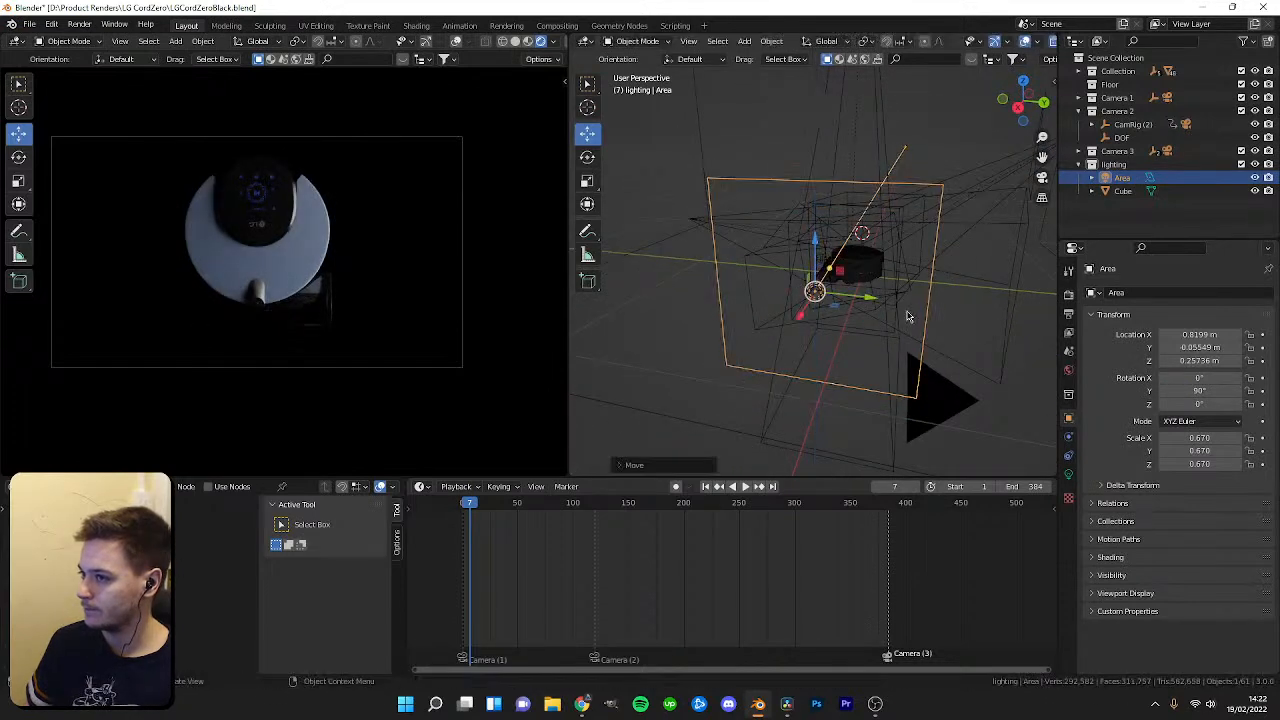
key("shift+space")
left_click(906, 338)
mouse_move(866, 297)
left_mouse_down()
mouse_move(842, 299)
mouse_move(886, 299)
left_mouse_up()
key("shift+space")
left_click(840, 269)
middle_click_drag(872, 300, 775, 292)
middle_click_drag(697, 214, 655, 224)
At frame 0, set the area light's power to 0 W and insert a keyframe.
left_click(1068, 474)
mouse_move(1193, 385)
left_mouse_down()
mouse_move(1150, 385)
mouse_move(1185, 385)
left_mouse_up()
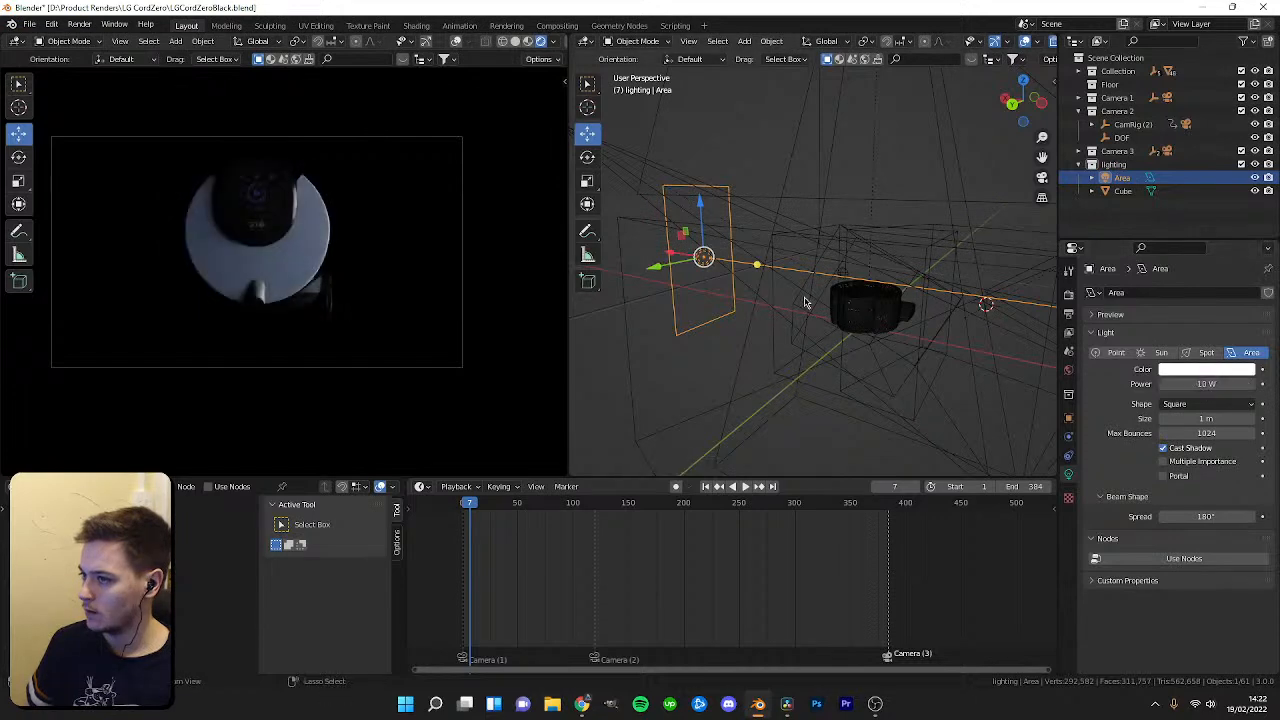
left_click_drag(467, 503, 463, 503)
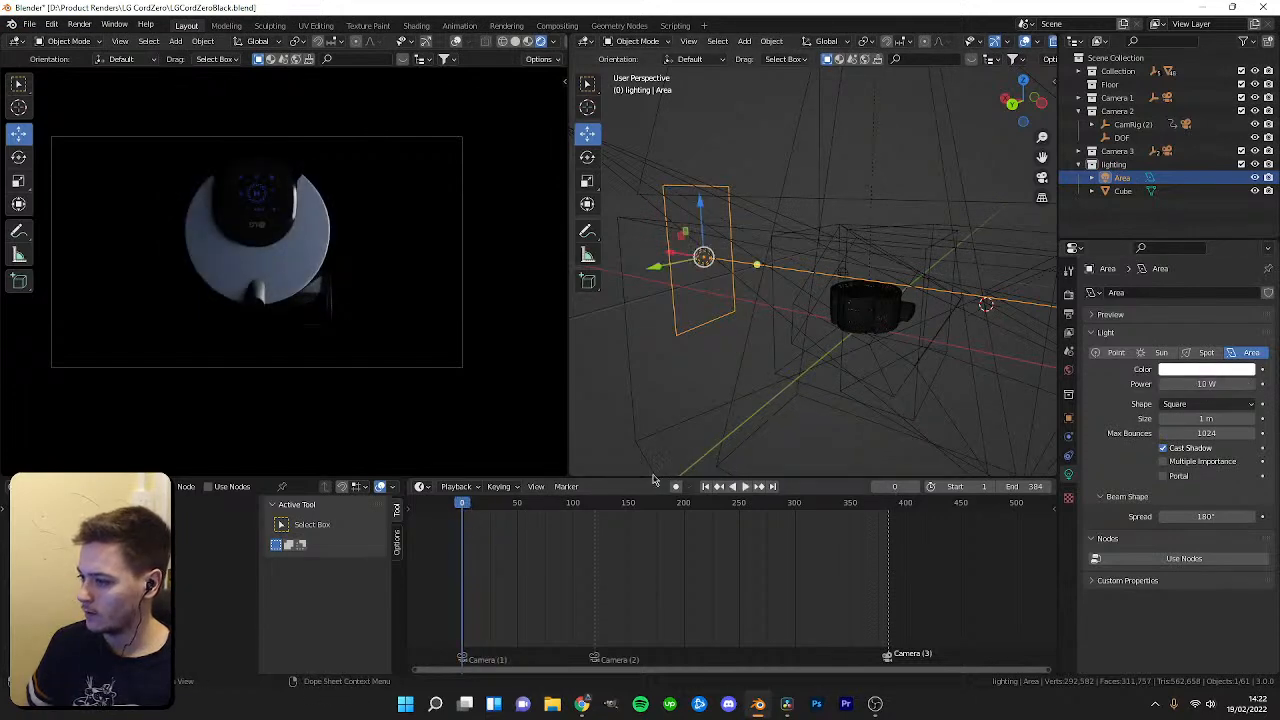
double_click(1209, 384)
type("0")
key("Return")
key("i")
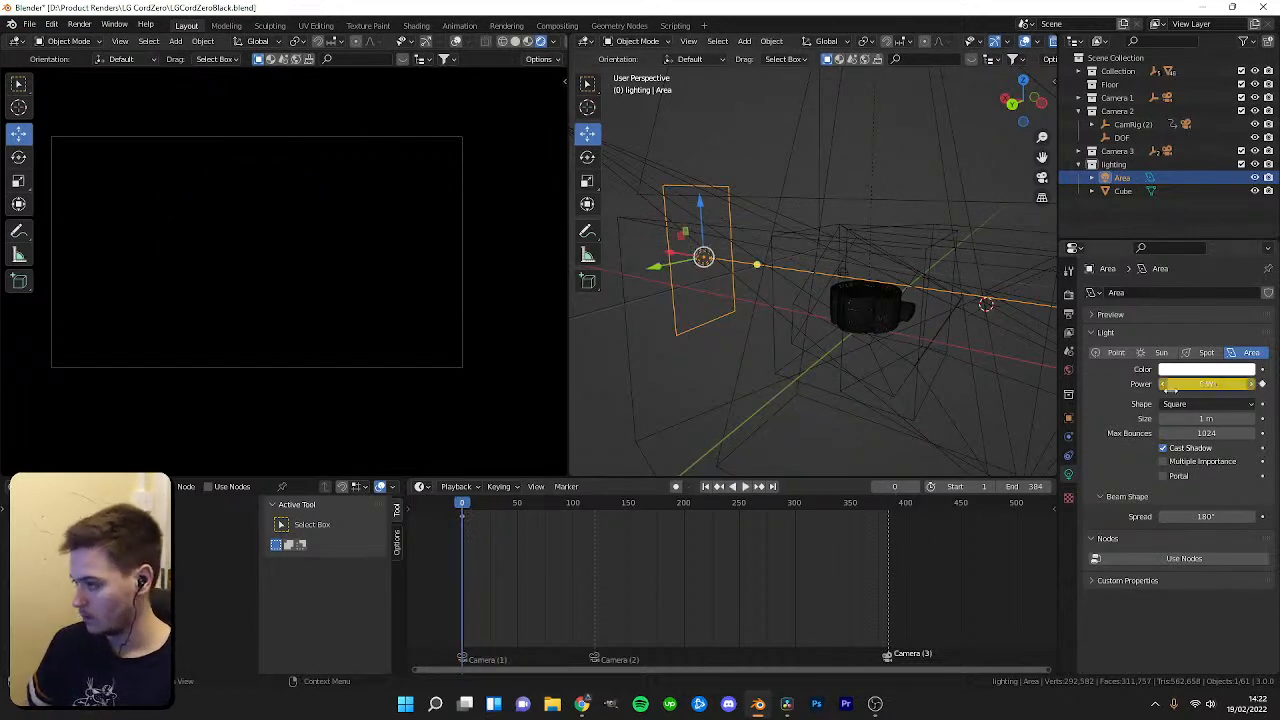
Play the animation briefly and check the render and output settings.
key("space")
key("space")
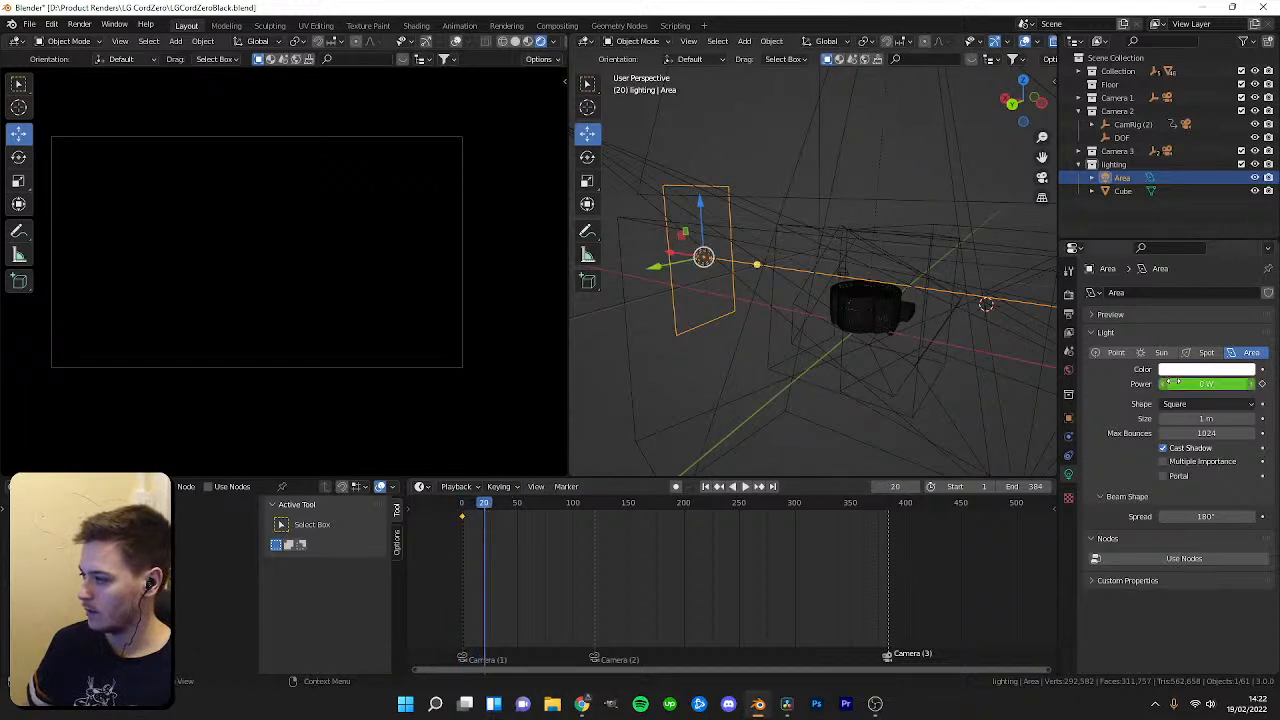
left_click(1068, 297)
left_click(1068, 316)
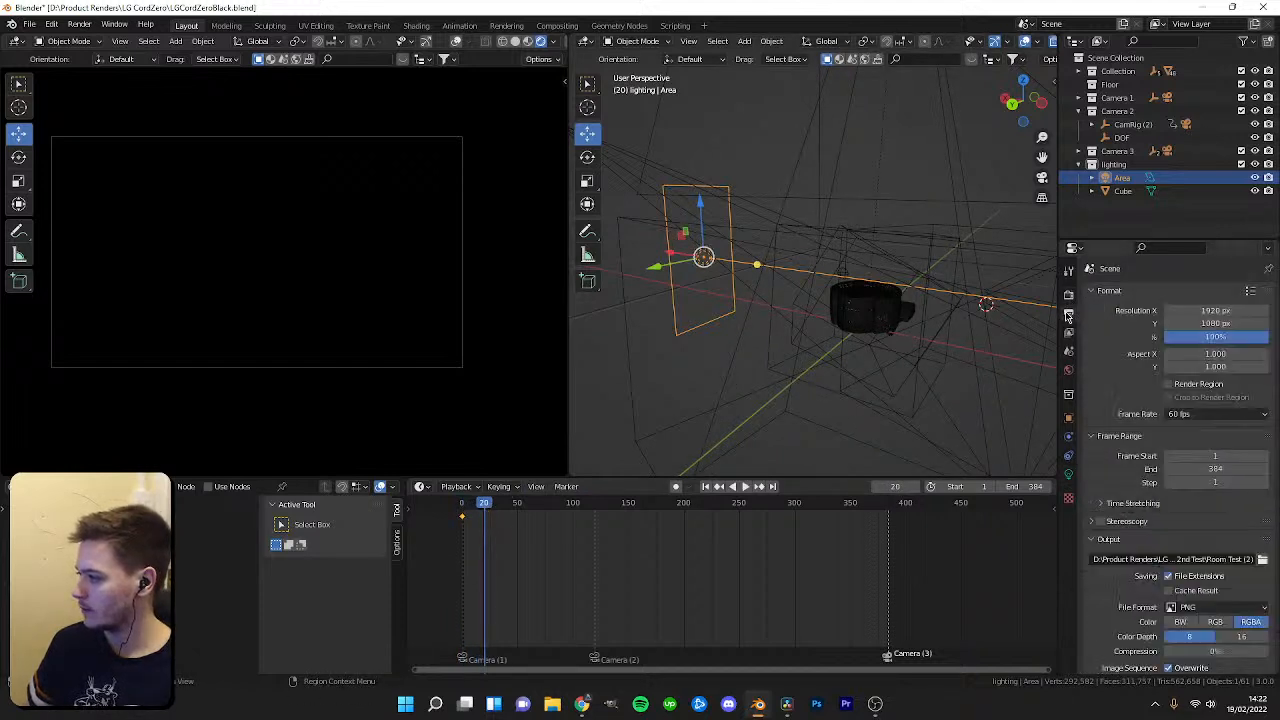
left_click(1068, 296)
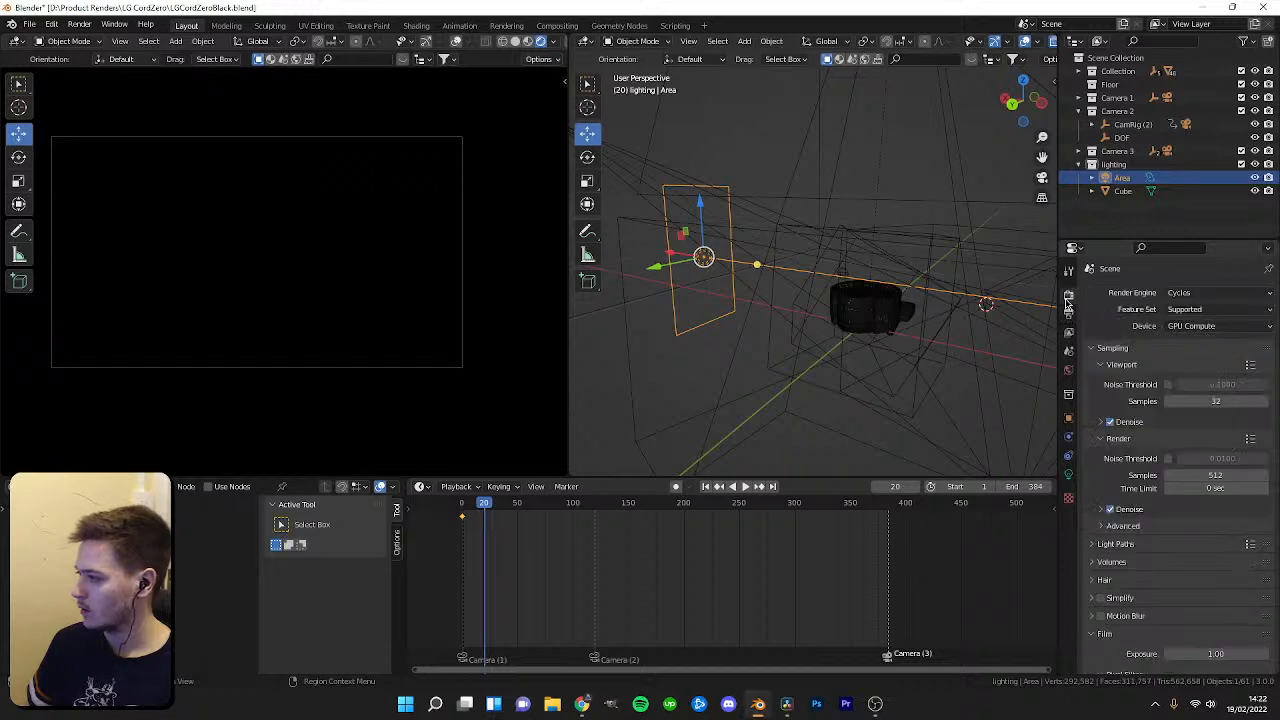
At frame 17, raise the area light's power to 7 W and keyframe it.
mouse_move(478, 505)
left_mouse_down()
mouse_move(461, 507)
mouse_move(481, 508)
left_mouse_up()
left_click(1069, 473)
left_click_drag(1180, 382, 1248, 382)
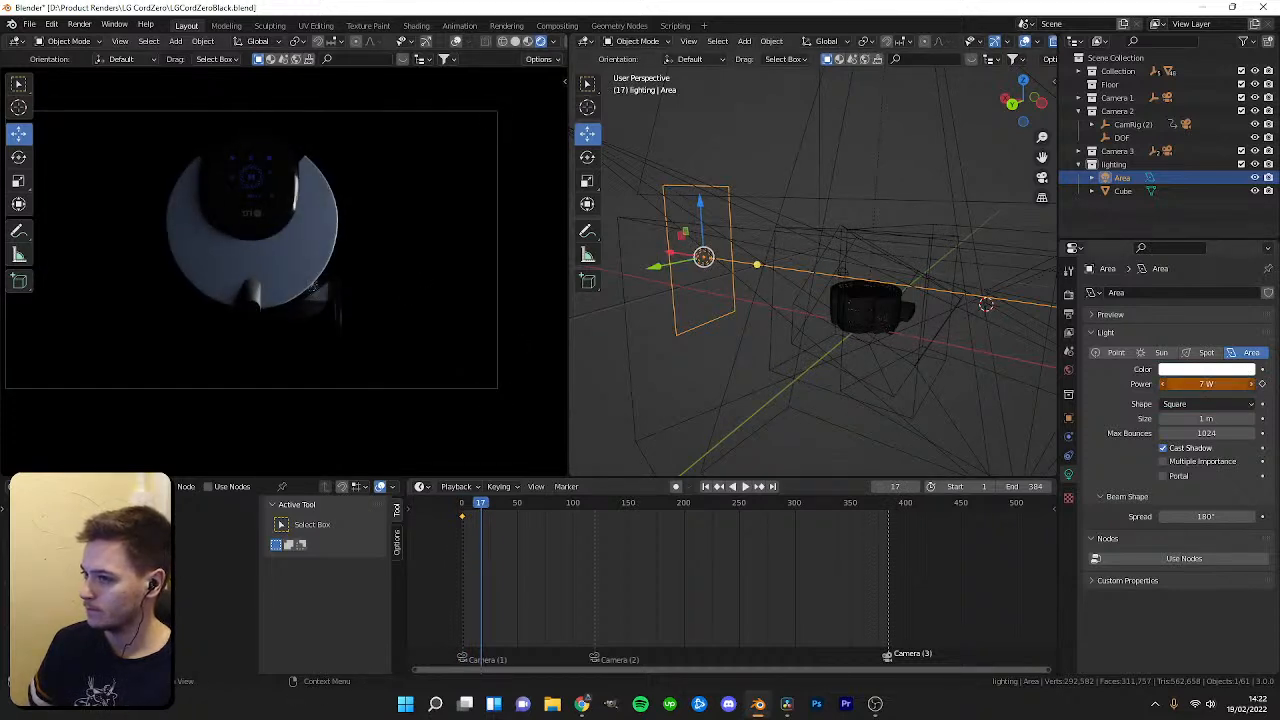
left_click(1262, 384)
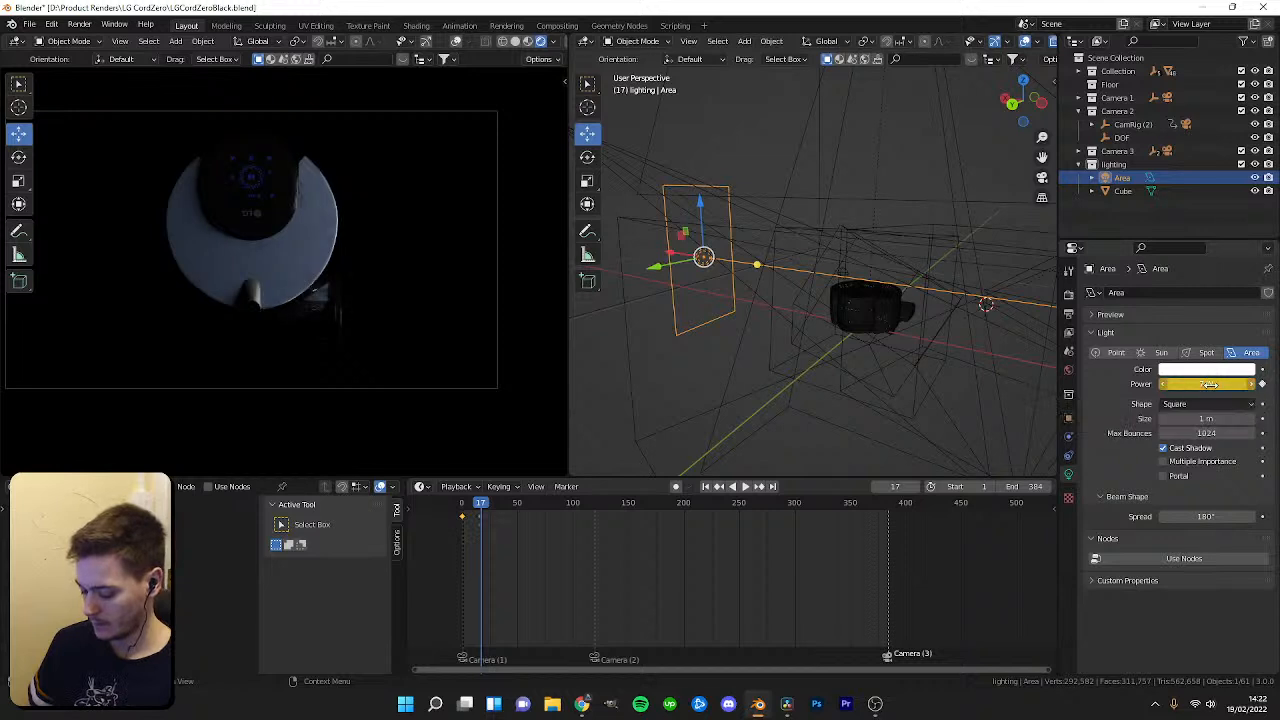
Preview the area light's power fade-in, shifting its second keyframe to about frame 50.
key("space")
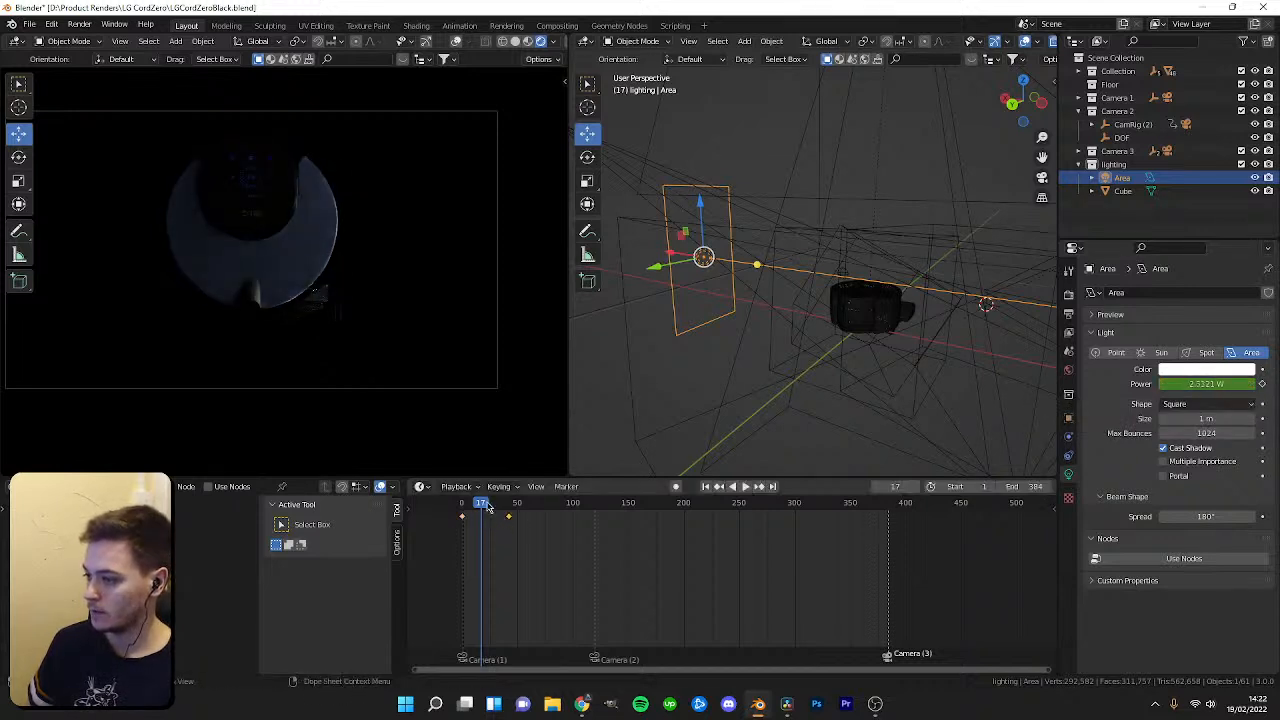
key("space")
left_click_drag(519, 504, 462, 508)
key("space")
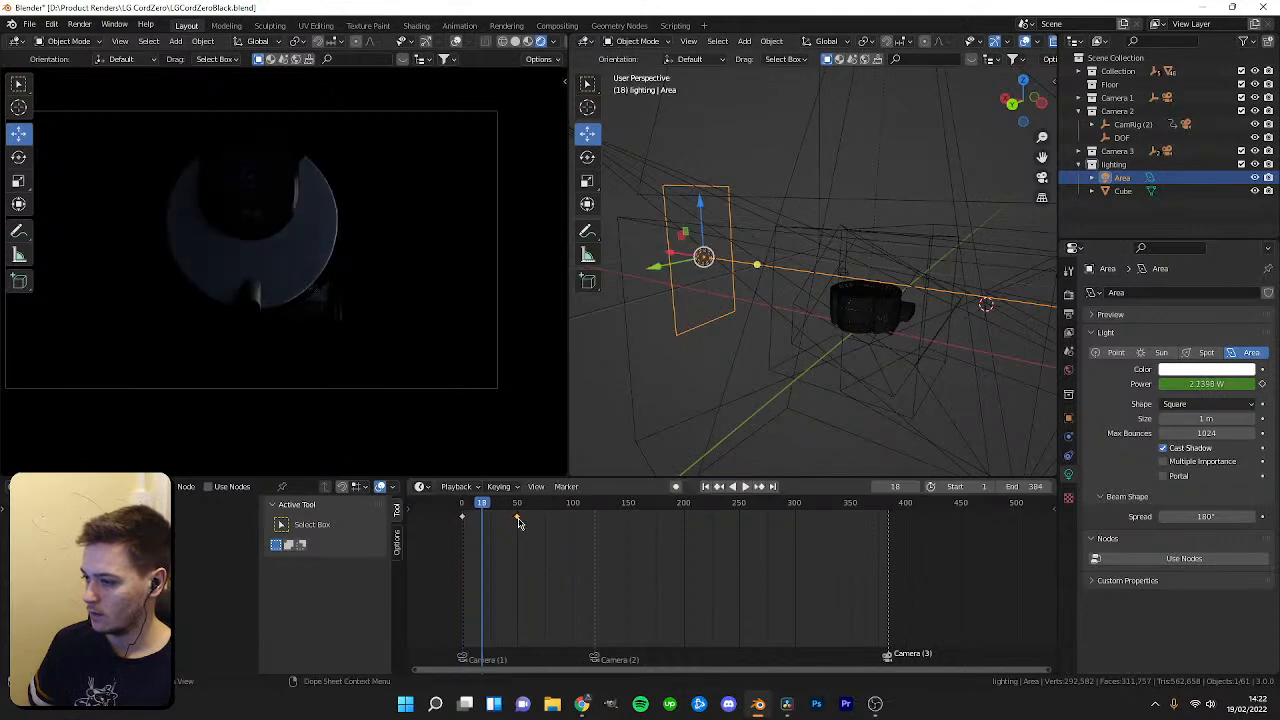
key("space")
left_click_drag(549, 508, 462, 510)
key("space")
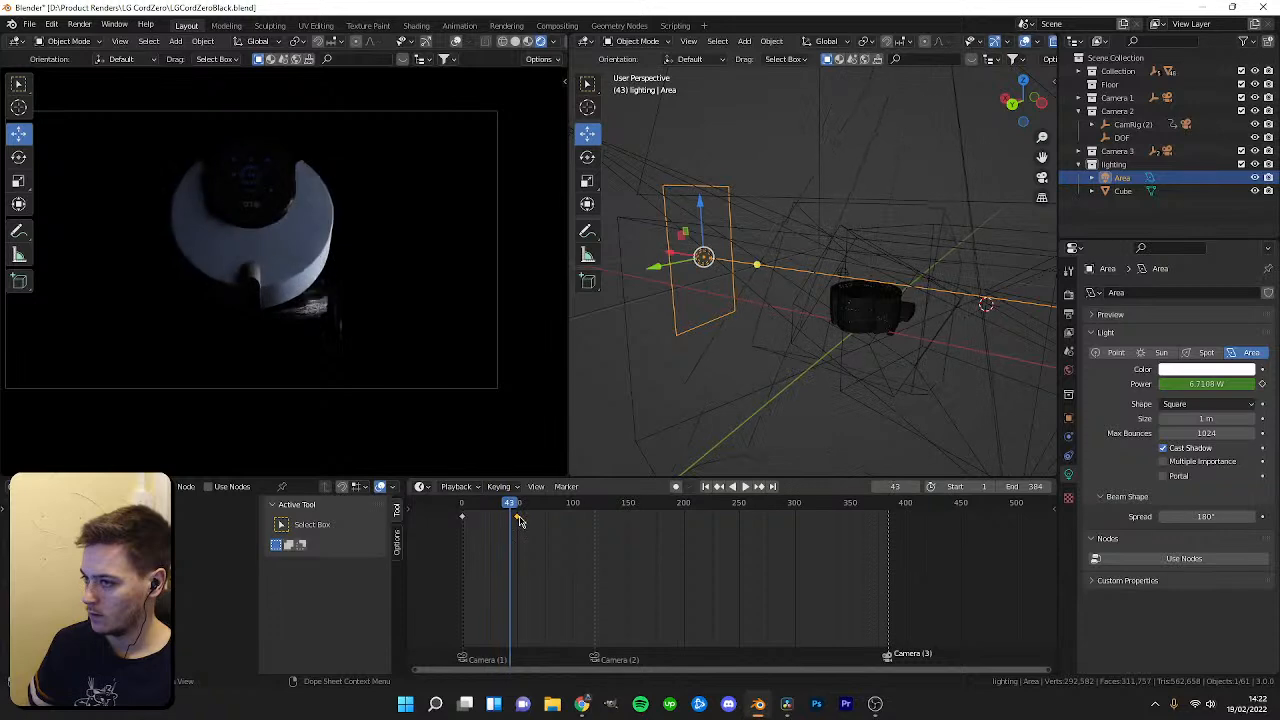
key("space")
Try to move the area light, then undo the move.
key("g")
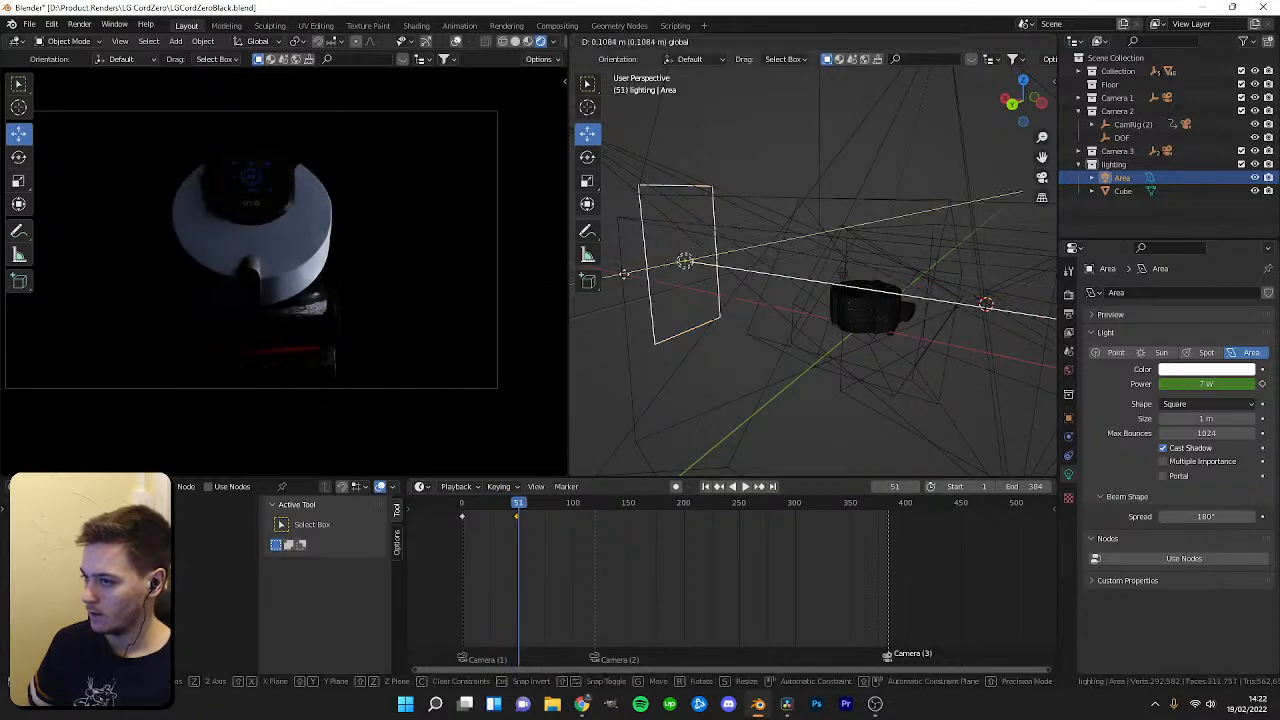
mouse_move(681, 256)
left_mouse_down()
mouse_move(803, 220)
mouse_move(692, 250)
left_mouse_up()
key("ctrl+z")
Duplicate the area light to the robot's opposite side, turned 180° about Z.
middle_click_drag(815, 270, 770, 272)
key("shift+d")
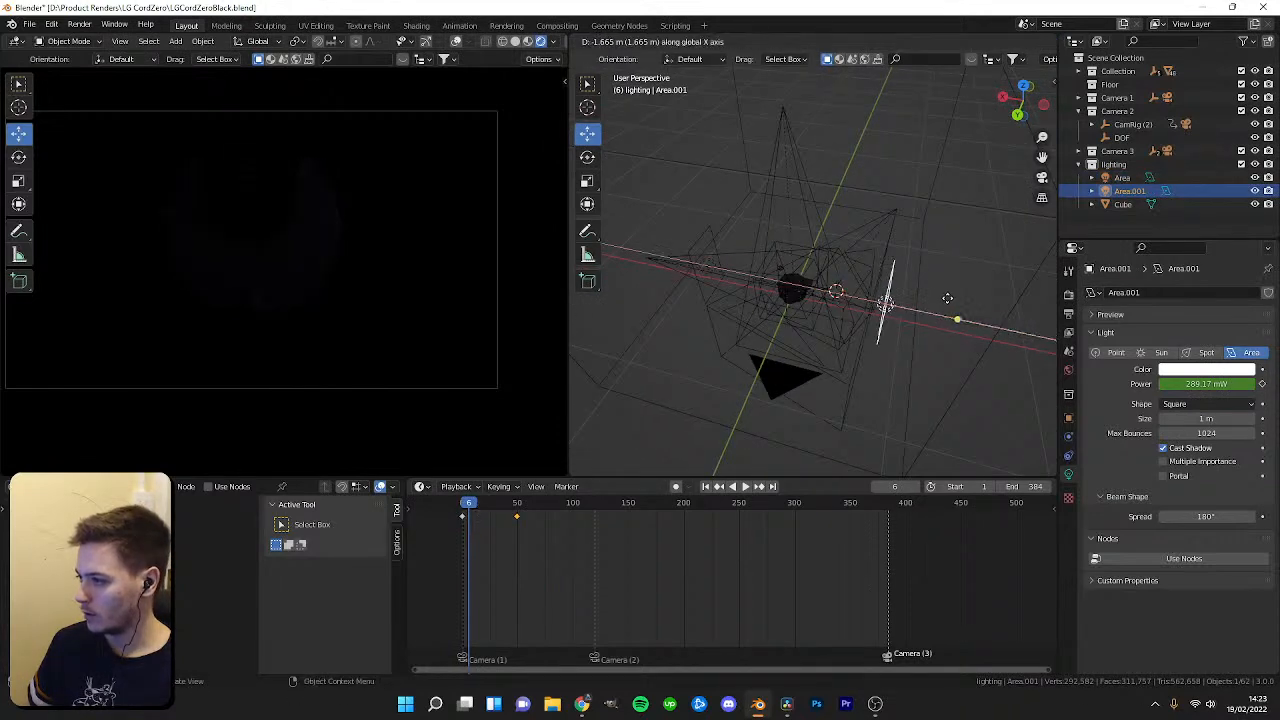
type("rz180")
key("Return")
Shift the duplicate light's power keyframes later, to about frames 40 and 90.
key("space")
left_click_drag(504, 508, 547, 532)
left_click_drag(463, 519, 505, 521)
left_click(462, 508)
Play back the animation to preview both lights fading in.
key("space")
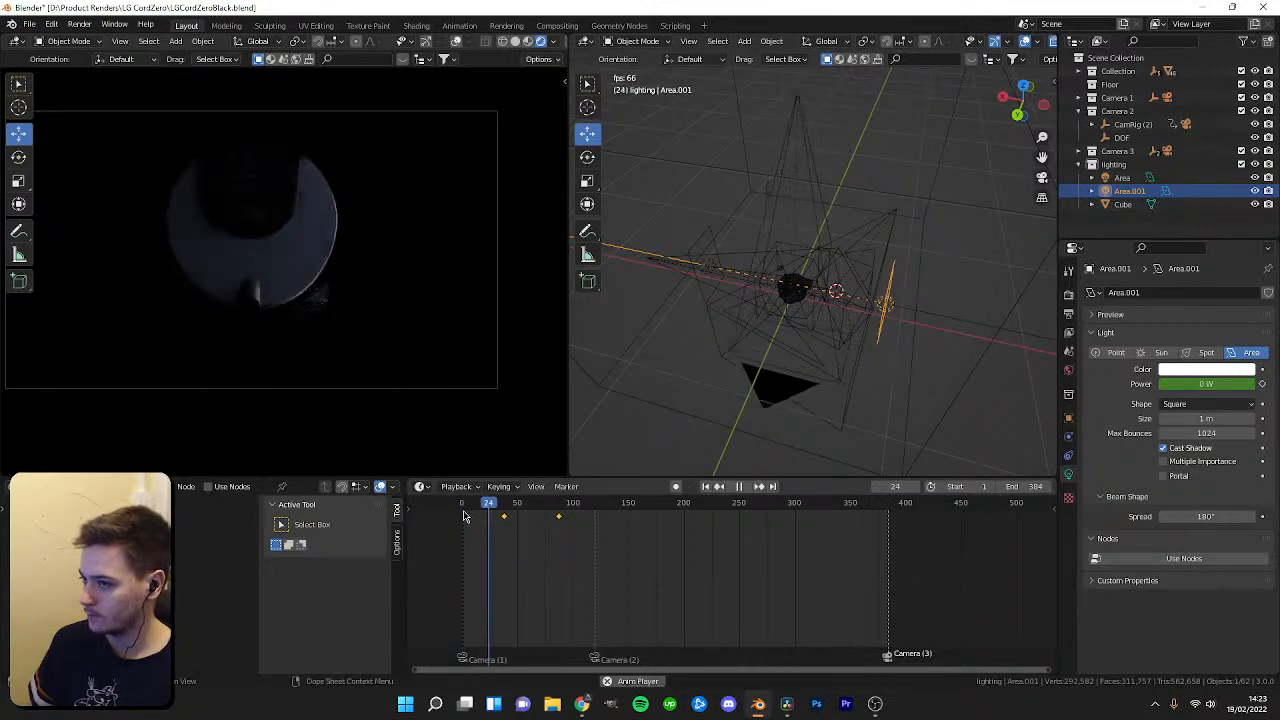
key("space")
left_click_drag(559, 510, 462, 514)
key("space")
Play back and scrub the timeline, checking the camera rig's keyframes.
key("space")
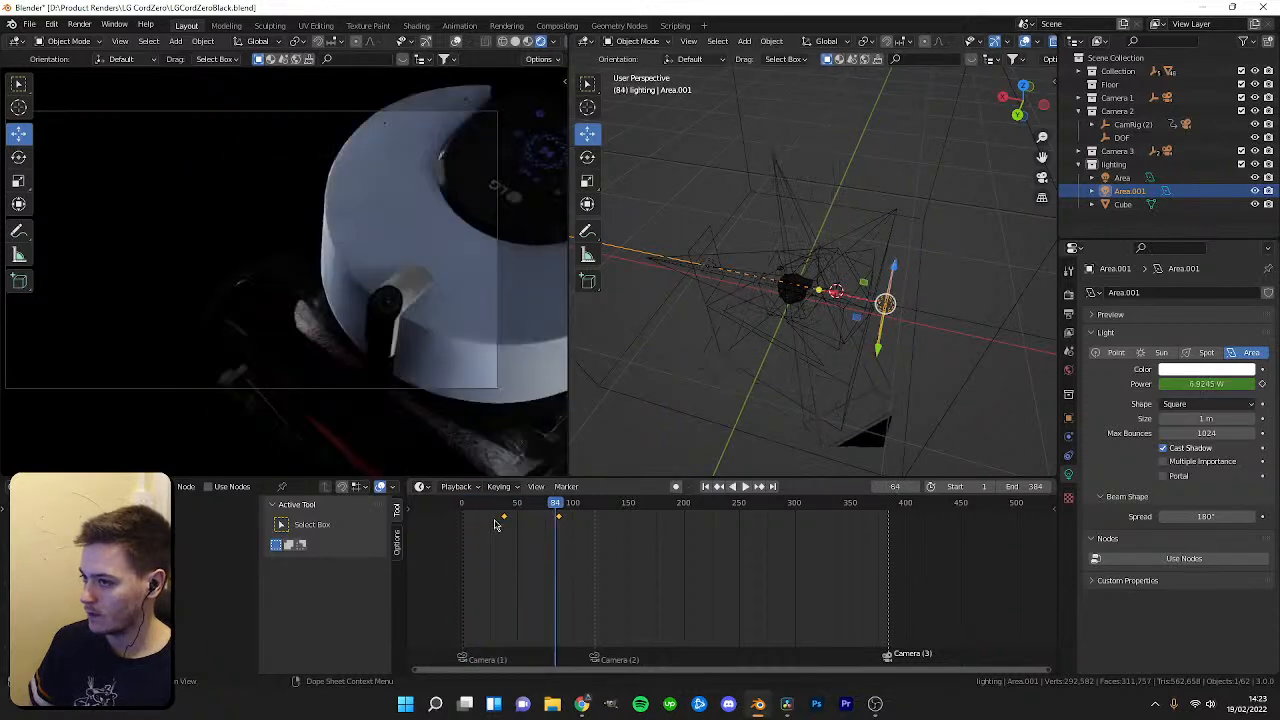
left_click(460, 509)
key("space")
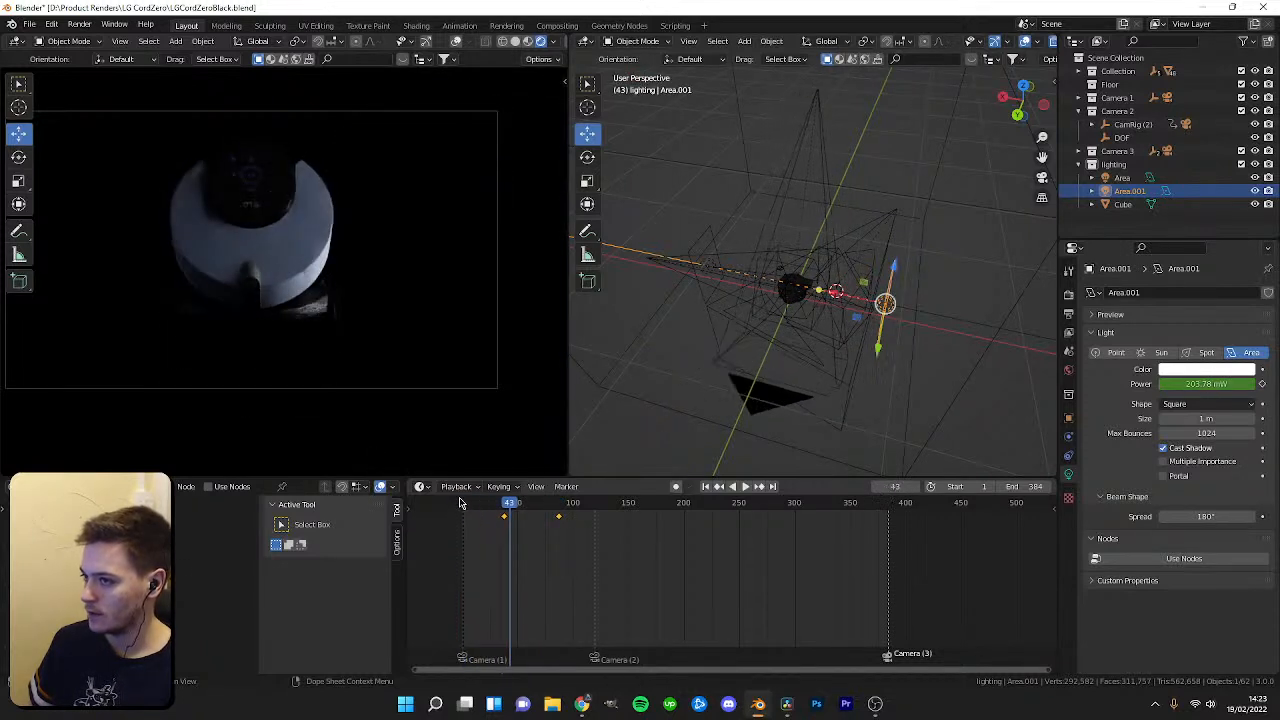
left_click(586, 513)
left_click_drag(586, 513, 546, 518)
key("space")
left_click(1138, 127)
scroll(531, 567, "up", 4)
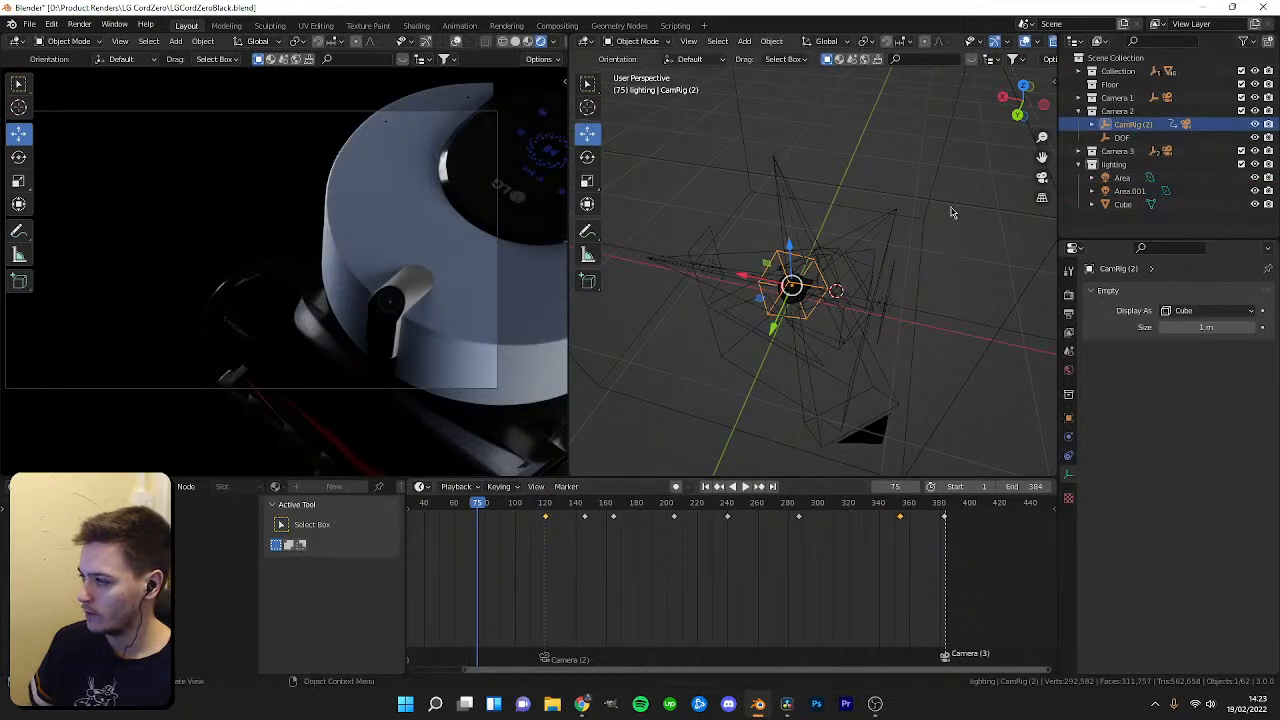
left_click(1079, 111)
left_click(1079, 98)
left_click(1112, 112)
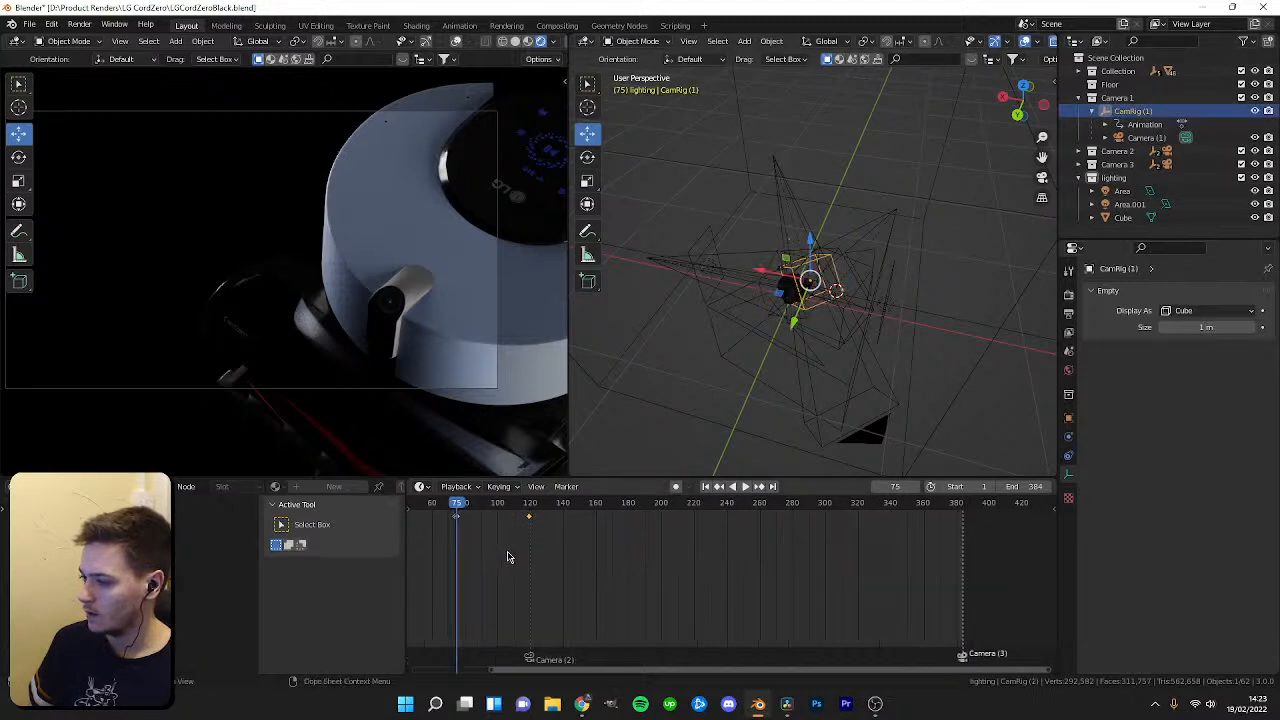
scroll(506, 557, "up", 2)
key("space")
left_click(501, 506)
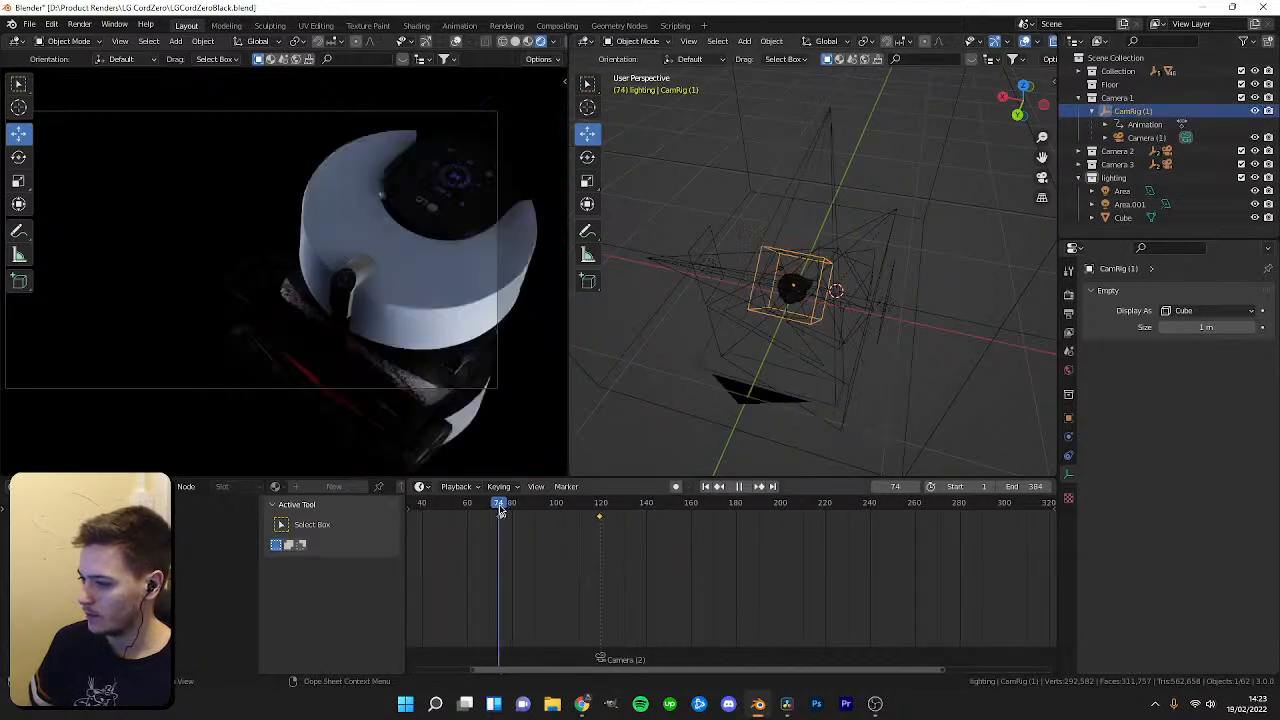
Select the original area light and keyframe its location, rotation and power at frame 74.
left_click(1123, 191)
middle_click_drag(511, 521, 575, 553)
scroll(580, 562, "up", 2)
scroll(563, 554, "down", 5)
scroll(580, 556, "up", 1)
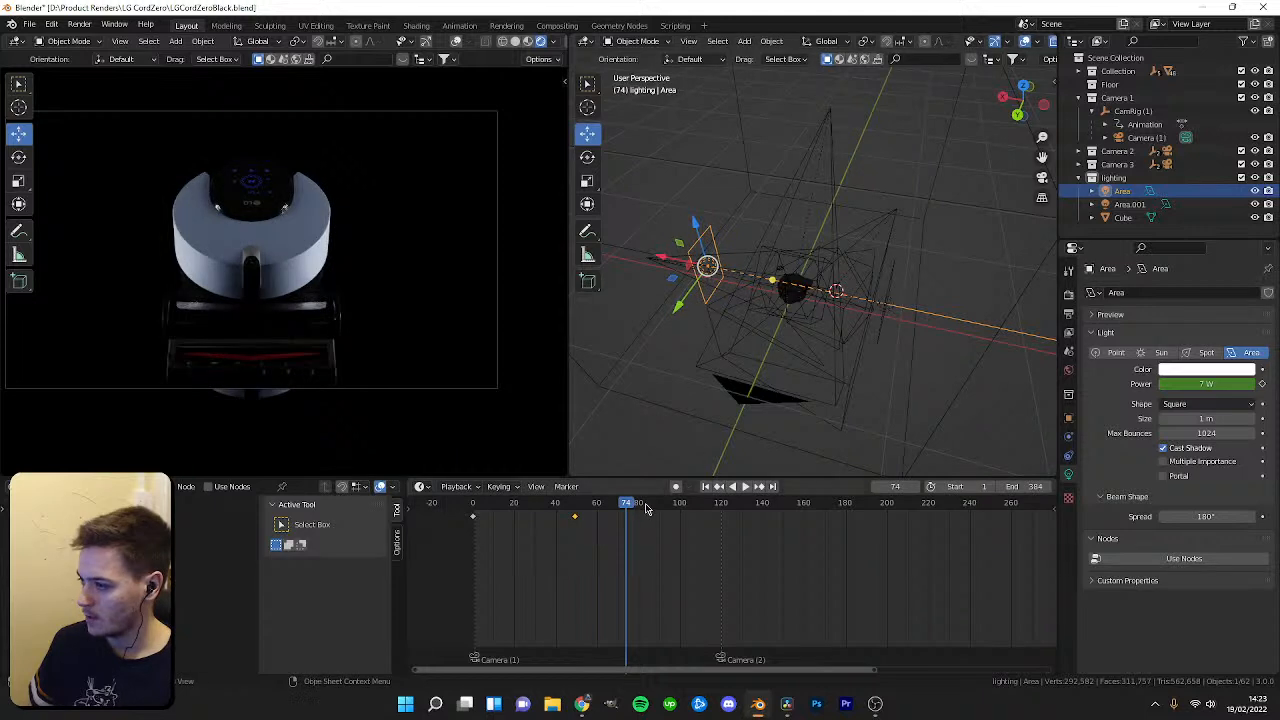
left_click_drag(623, 510, 627, 512)
key("i")
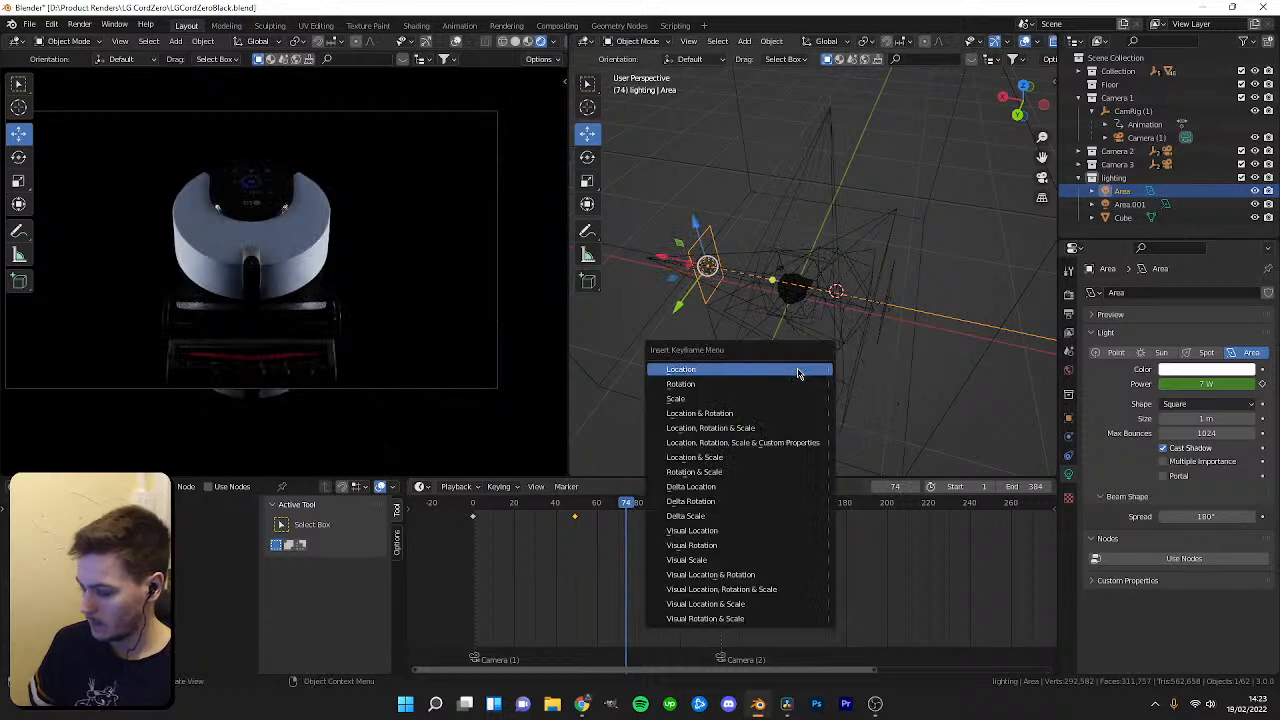
left_click(726, 413)
key("i")
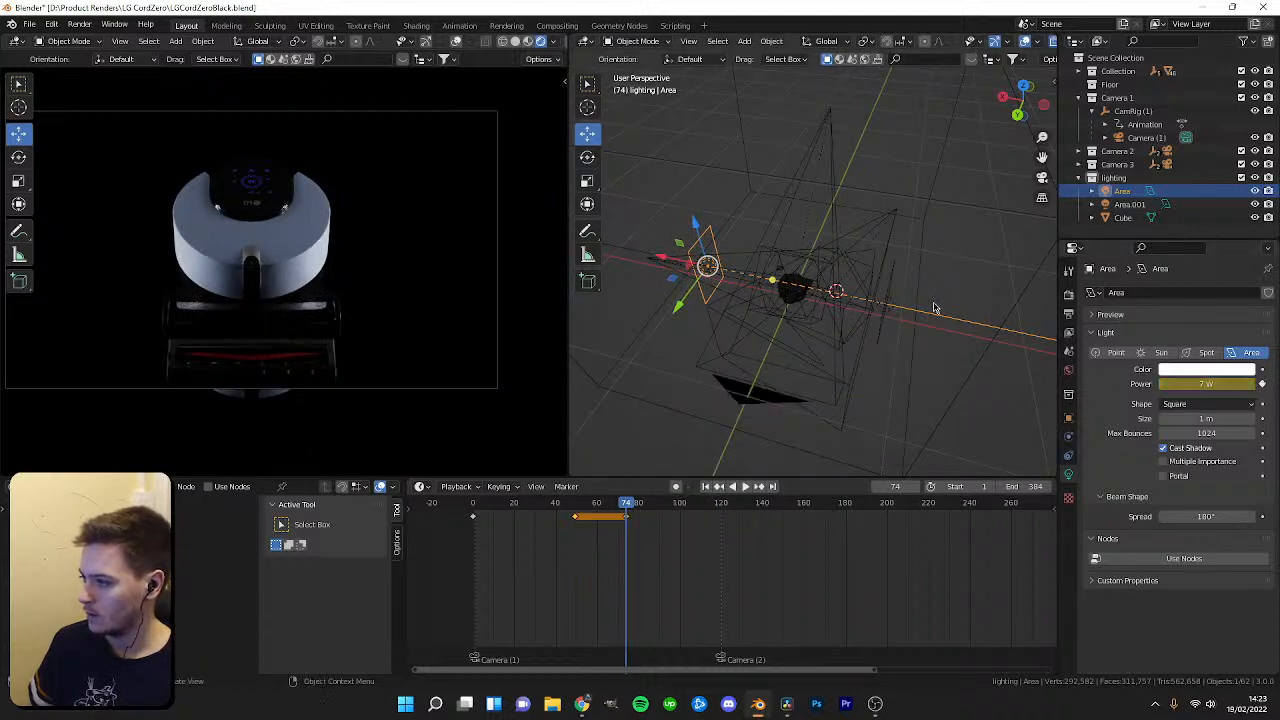
On the duplicate light, delete a stray keyframe and key its power at 7 W on frame 74.
left_click(886, 304)
key("i")
left_click(652, 517)
key("x")
left_click(651, 517)
left_click(1214, 384)
type("7")
key("Return")
key("i")
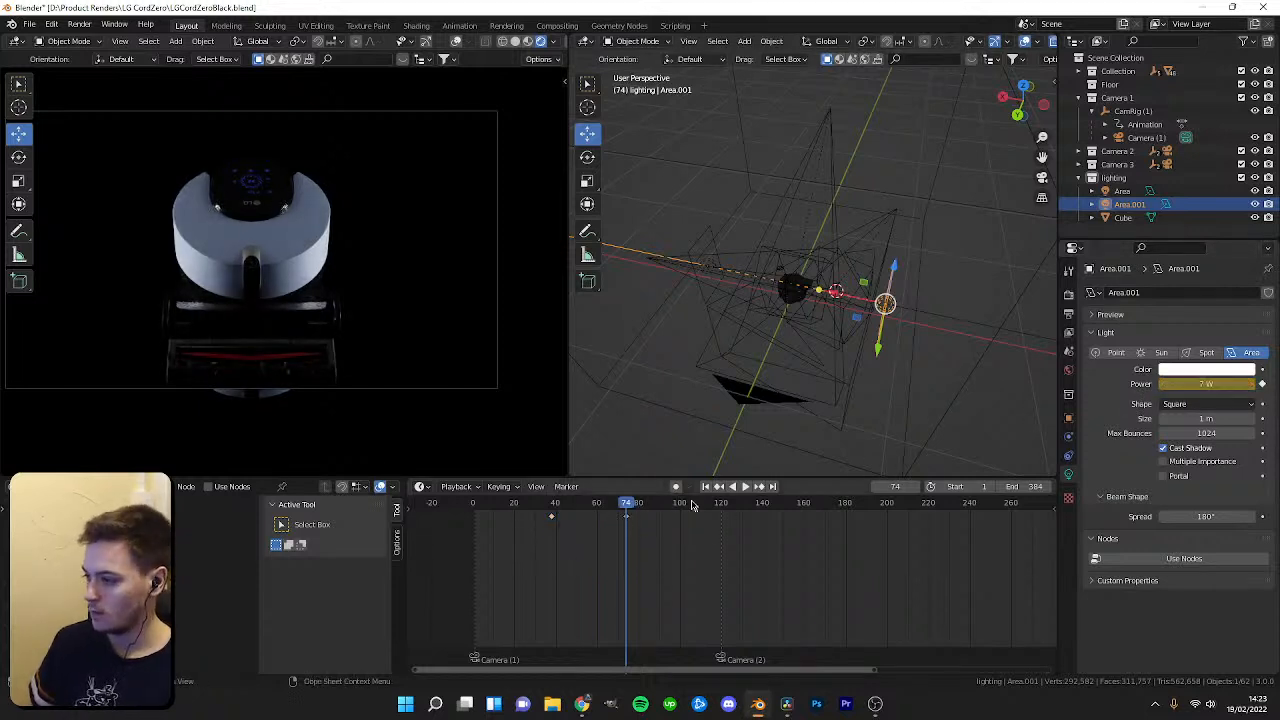
Try to move the duplicate light, then undo the move.
key("space")
left_click_drag(627, 510, 629, 510)
middle_click_drag(790, 298, 718, 294)
scroll(778, 289, "up", 1)
left_click_drag(732, 325, 770, 321)
key("ctrl+z")
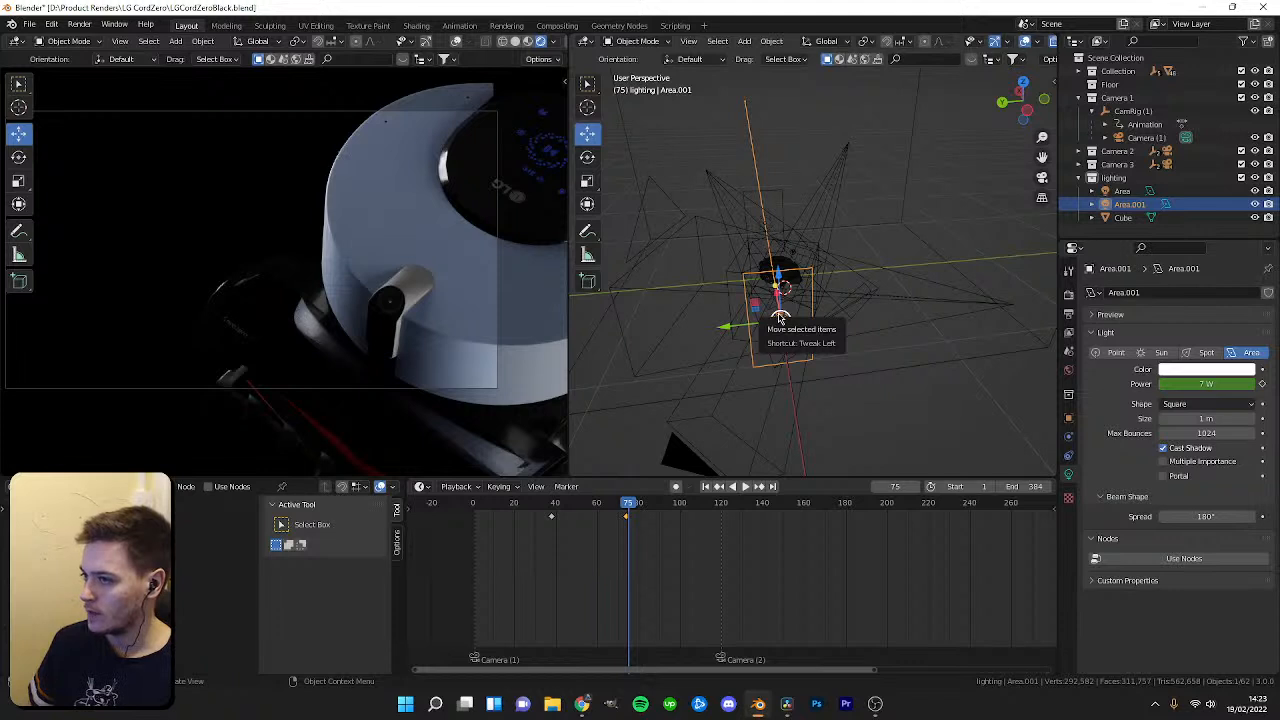
Test different power values on both area lights without keeping them.
middle_click_drag(781, 319, 894, 322)
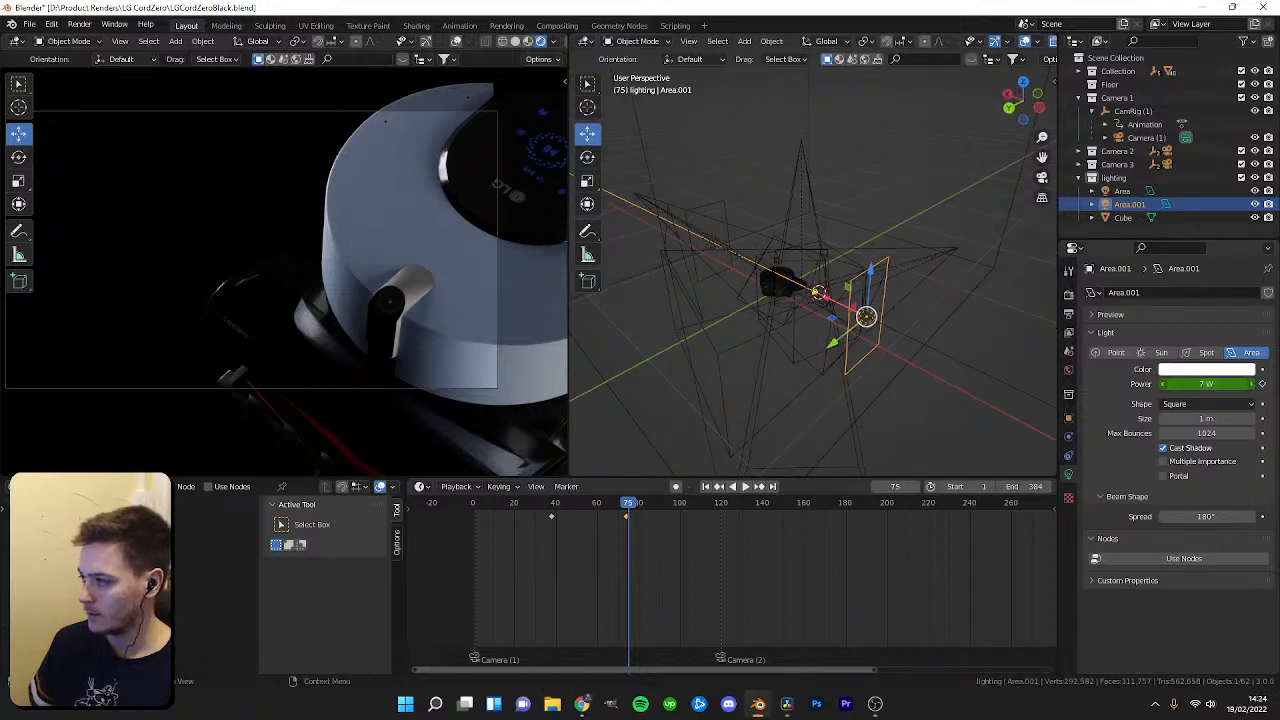
left_click_drag(1208, 384, 1164, 384)
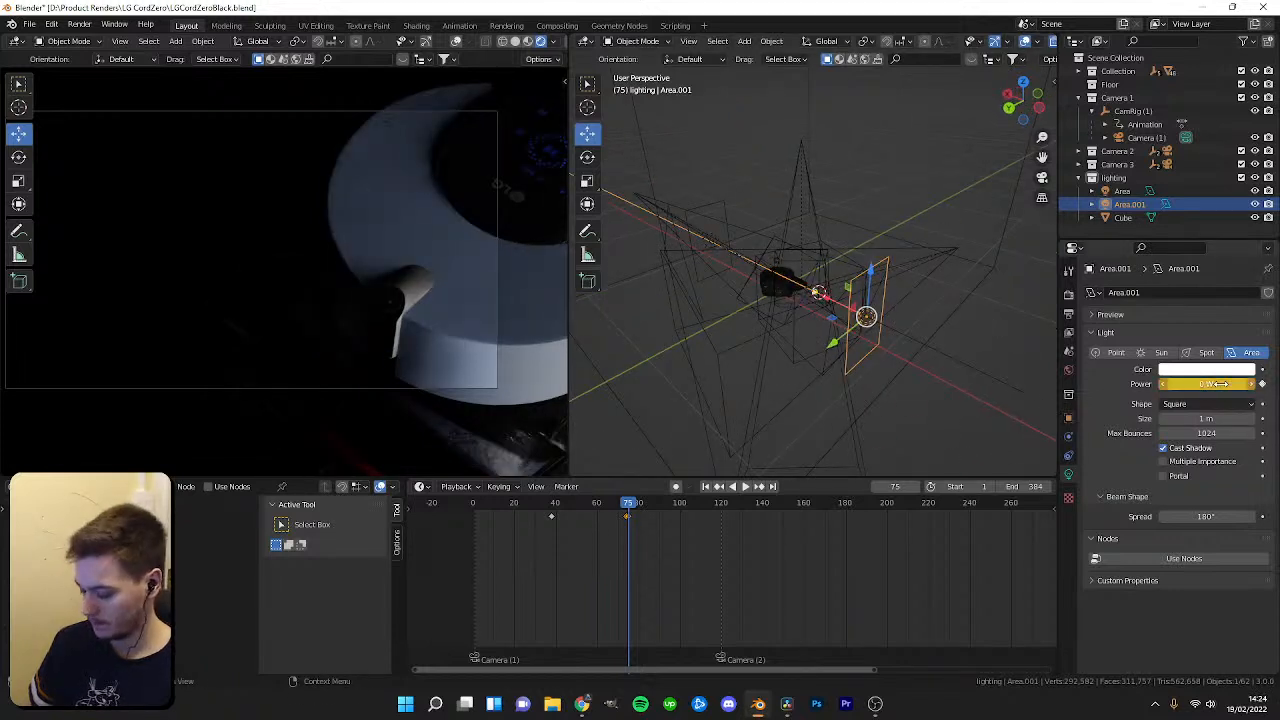
left_click(716, 240)
left_click(716, 222)
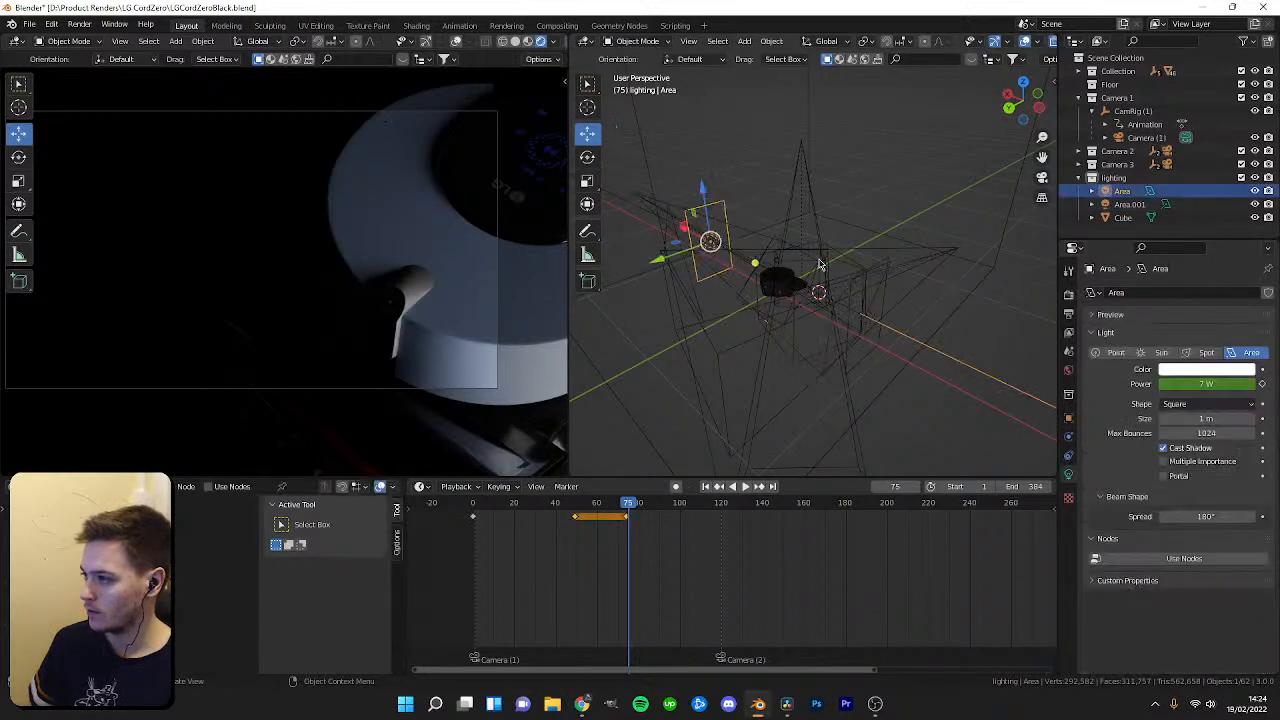
left_click_drag(1212, 384, 1166, 384)
left_click_drag(621, 504, 576, 514)
scroll(583, 516, "up", 5)
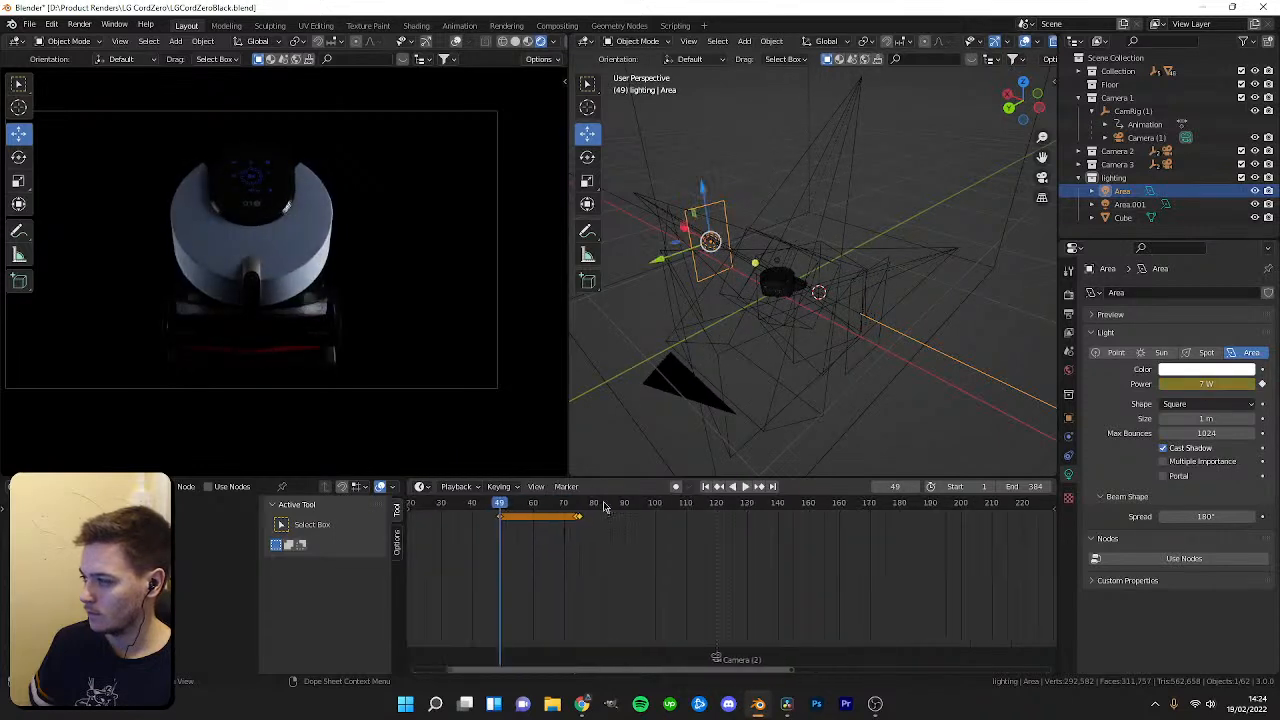
left_click_drag(1209, 384, 1159, 384)
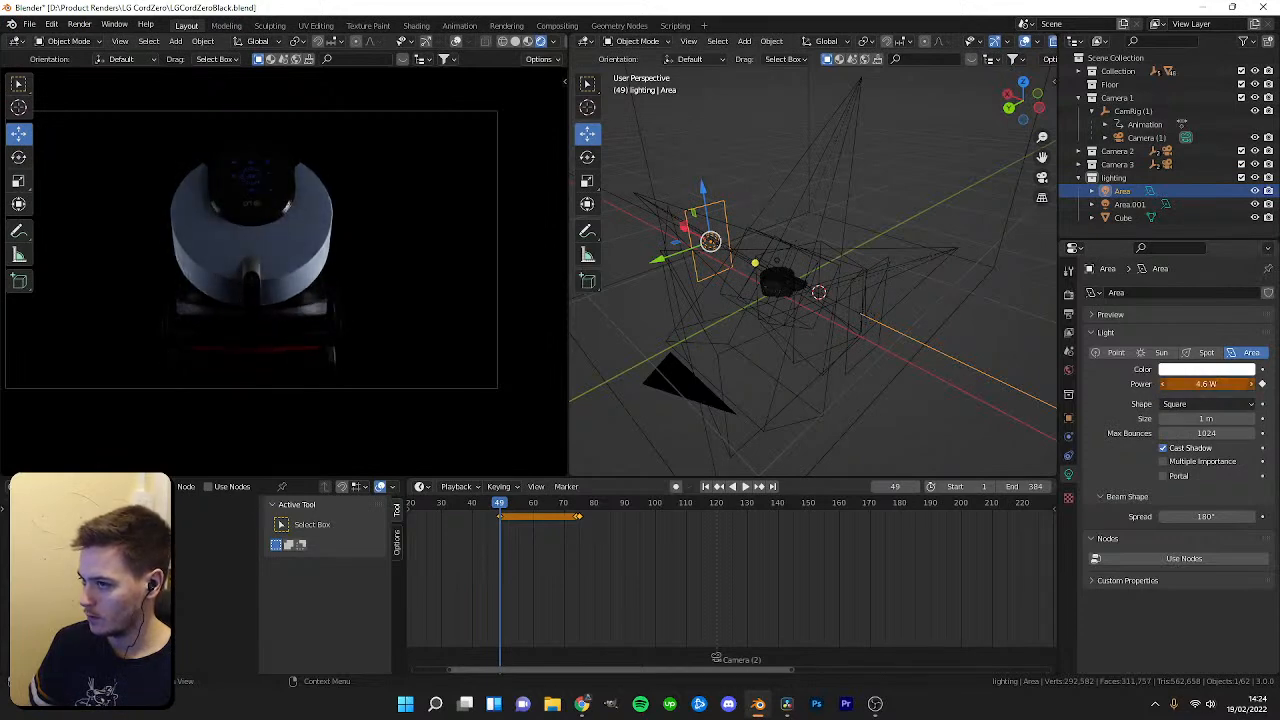
key("Escape")
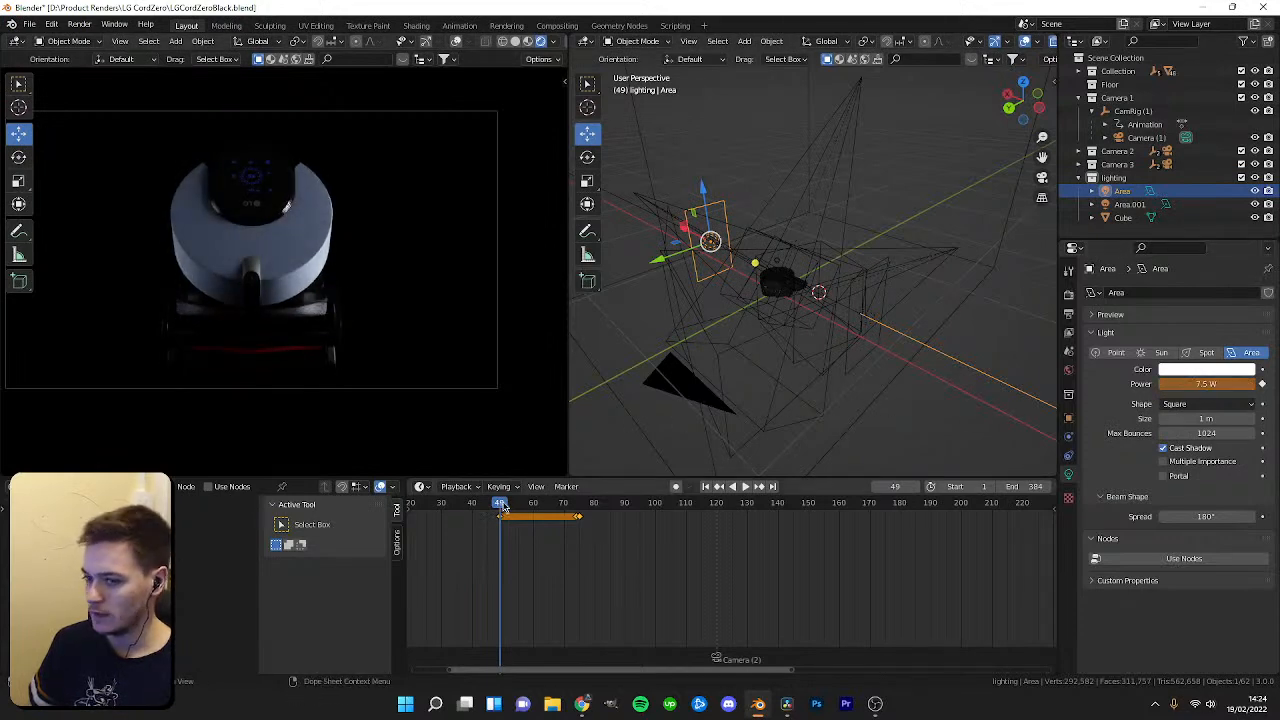
Scrub and play back the timeline to preview the lights' fade-in.
left_click_drag(502, 507, 530, 505)
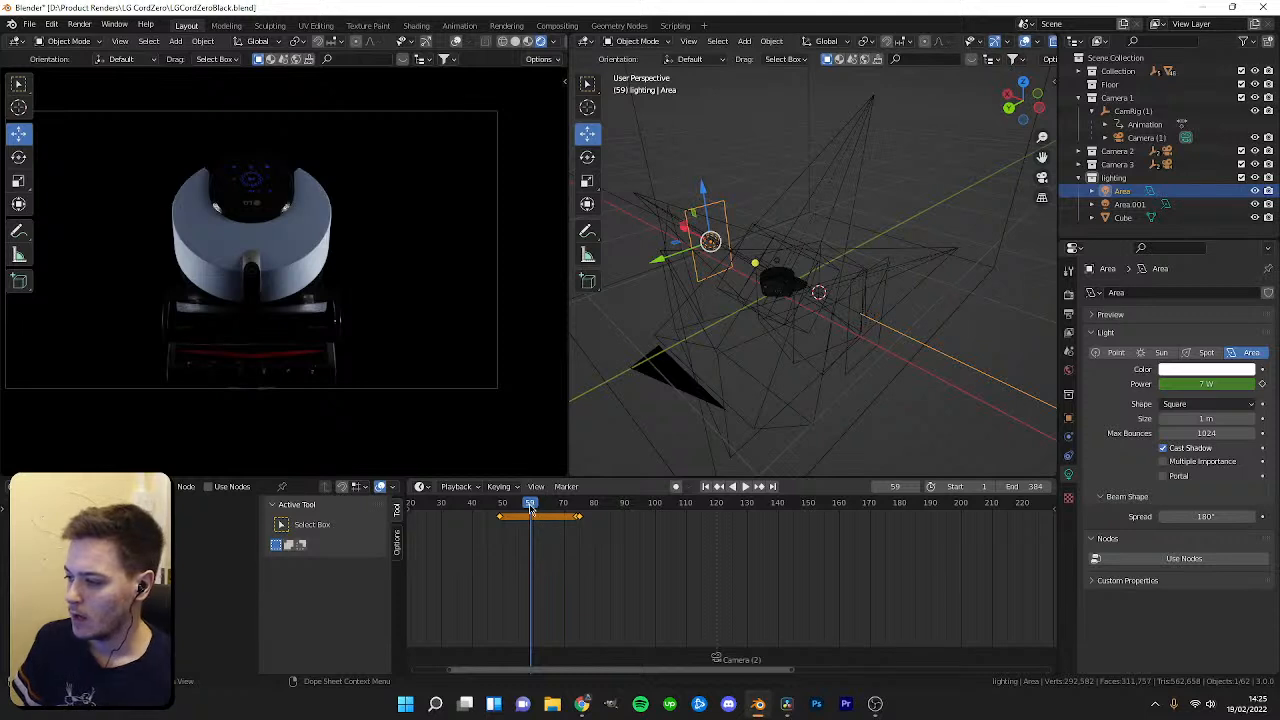
key("space")
key("Escape")
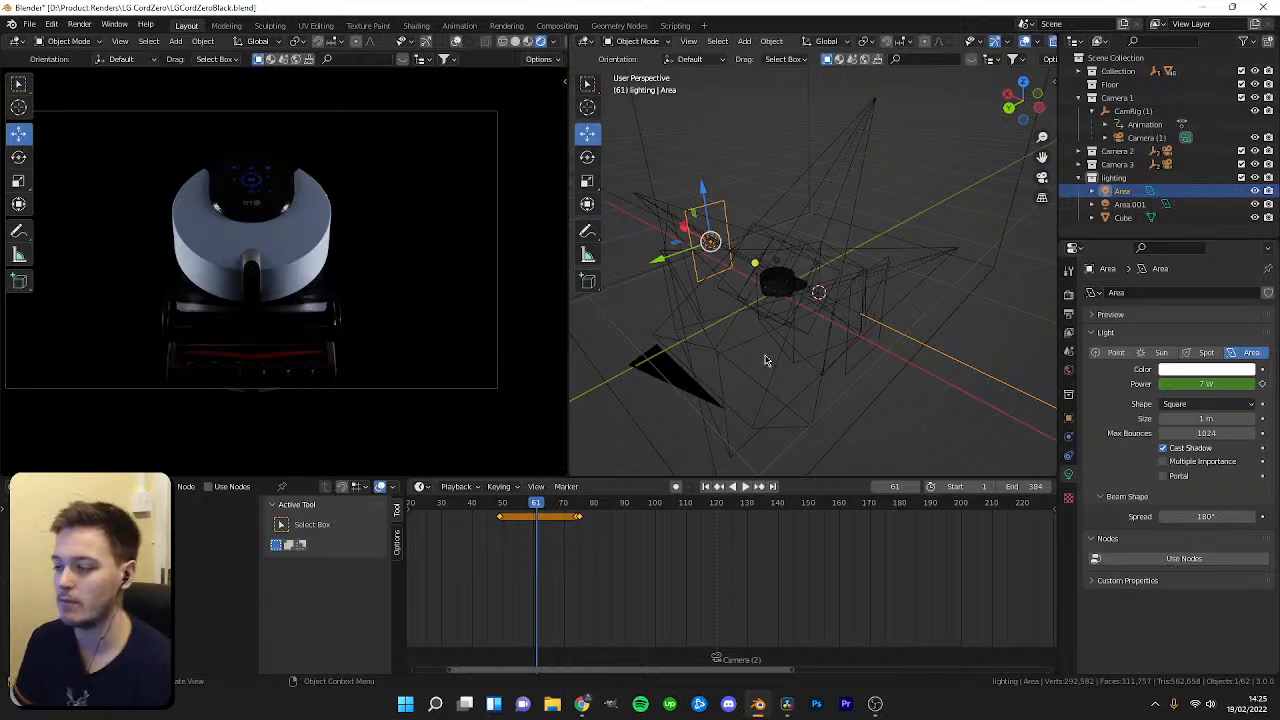
left_click_drag(530, 504, 499, 552)
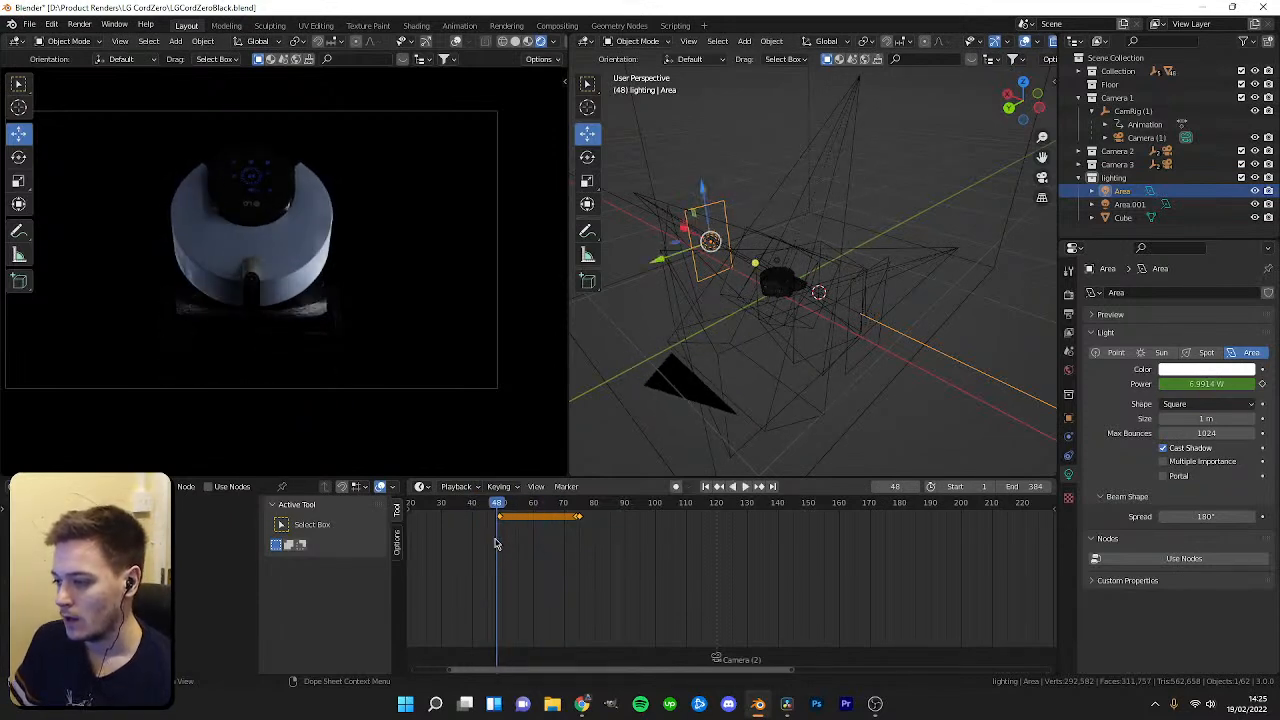
scroll(510, 535, "down", 2)
left_click(551, 508)
left_click_drag(465, 520, 530, 512)
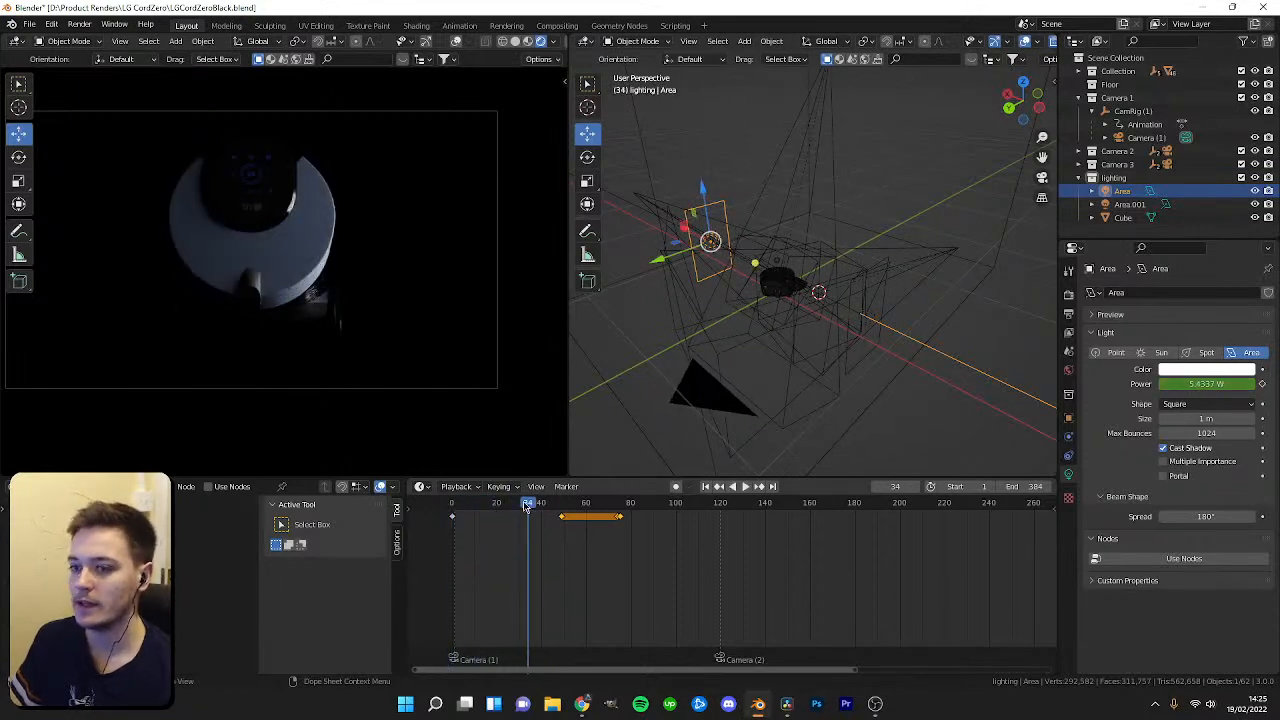
mouse_move(530, 504)
left_mouse_down()
mouse_move(490, 505)
mouse_move(548, 503)
left_mouse_up()
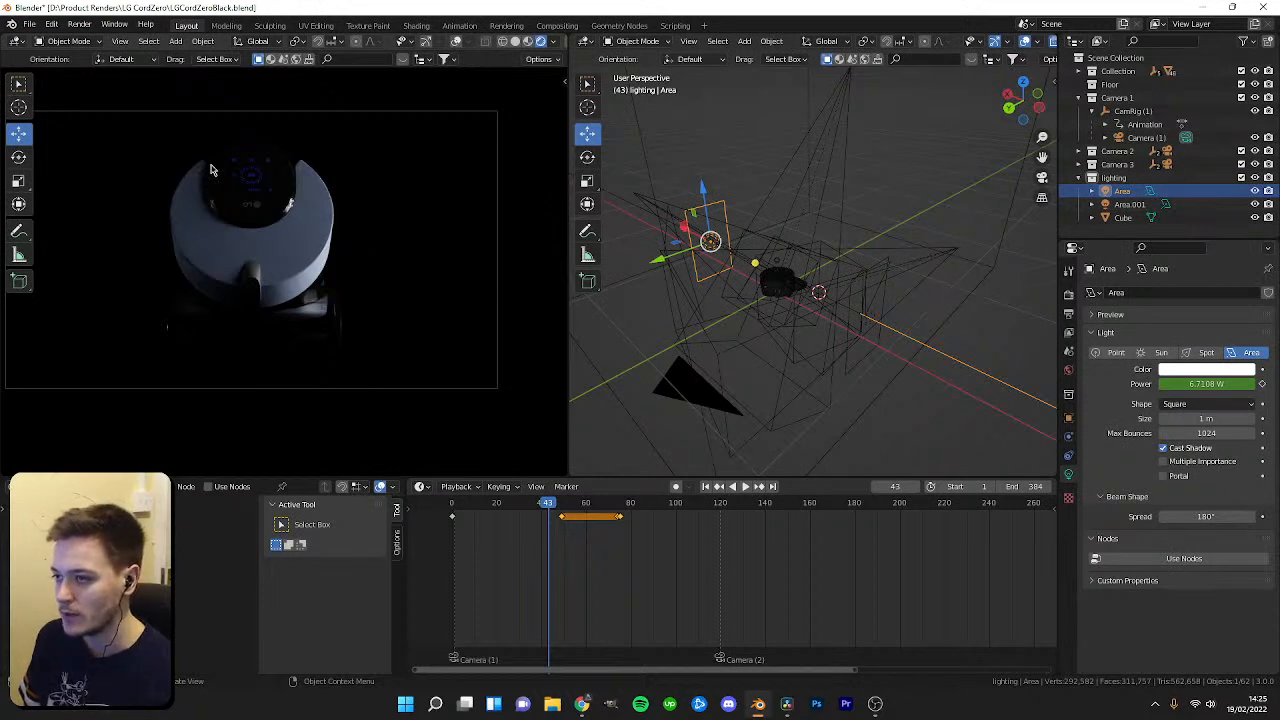
left_click_drag(547, 503, 467, 497)
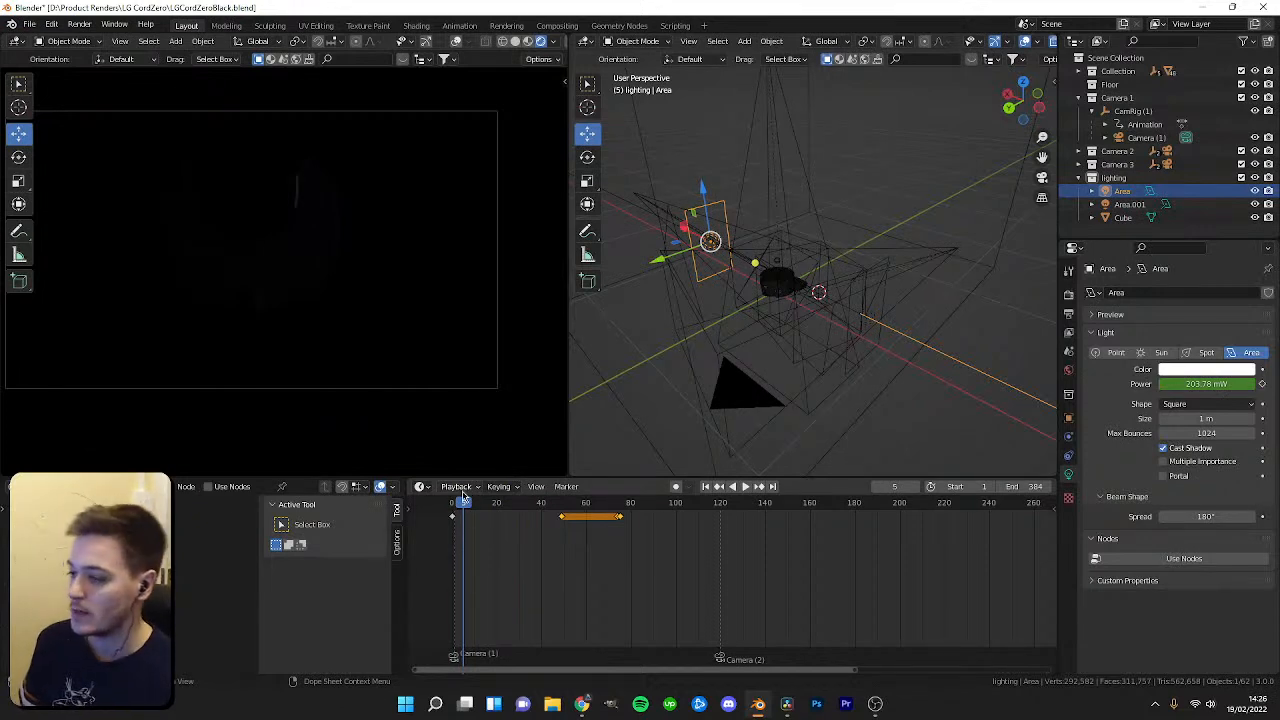
mouse_move(464, 507)
left_mouse_down()
mouse_move(514, 515)
mouse_move(463, 508)
left_mouse_up()
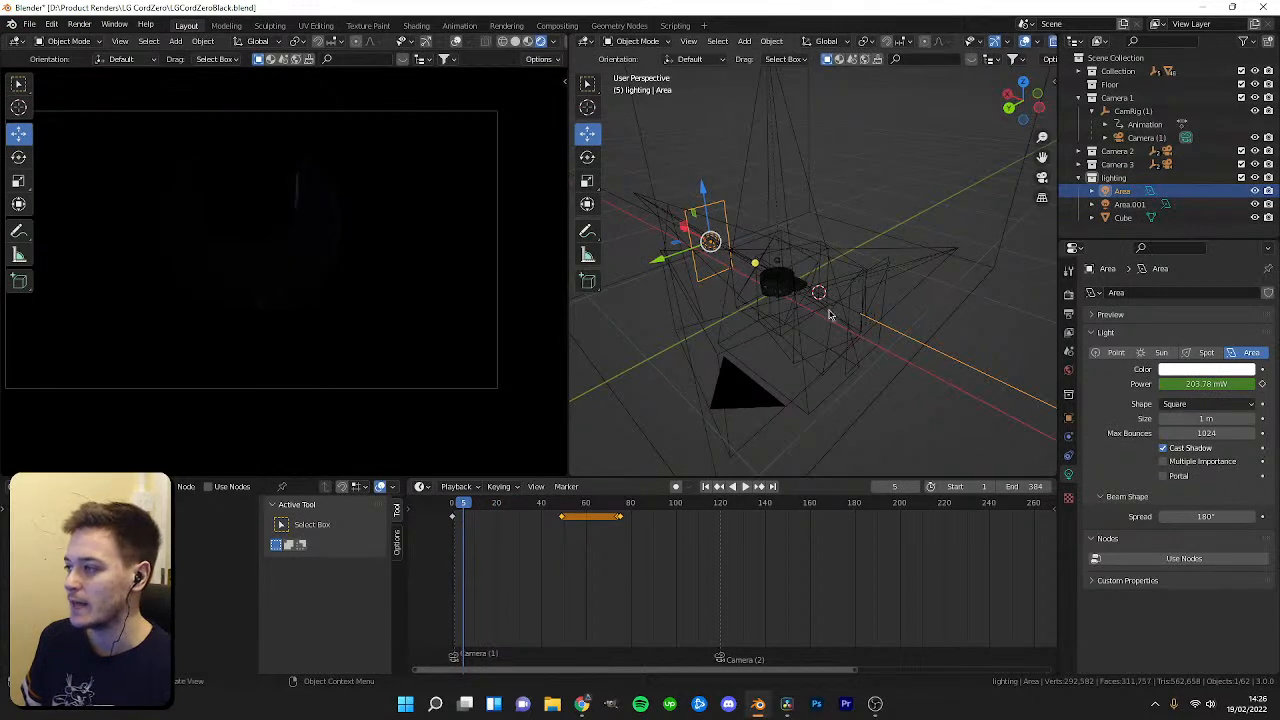
key("space")
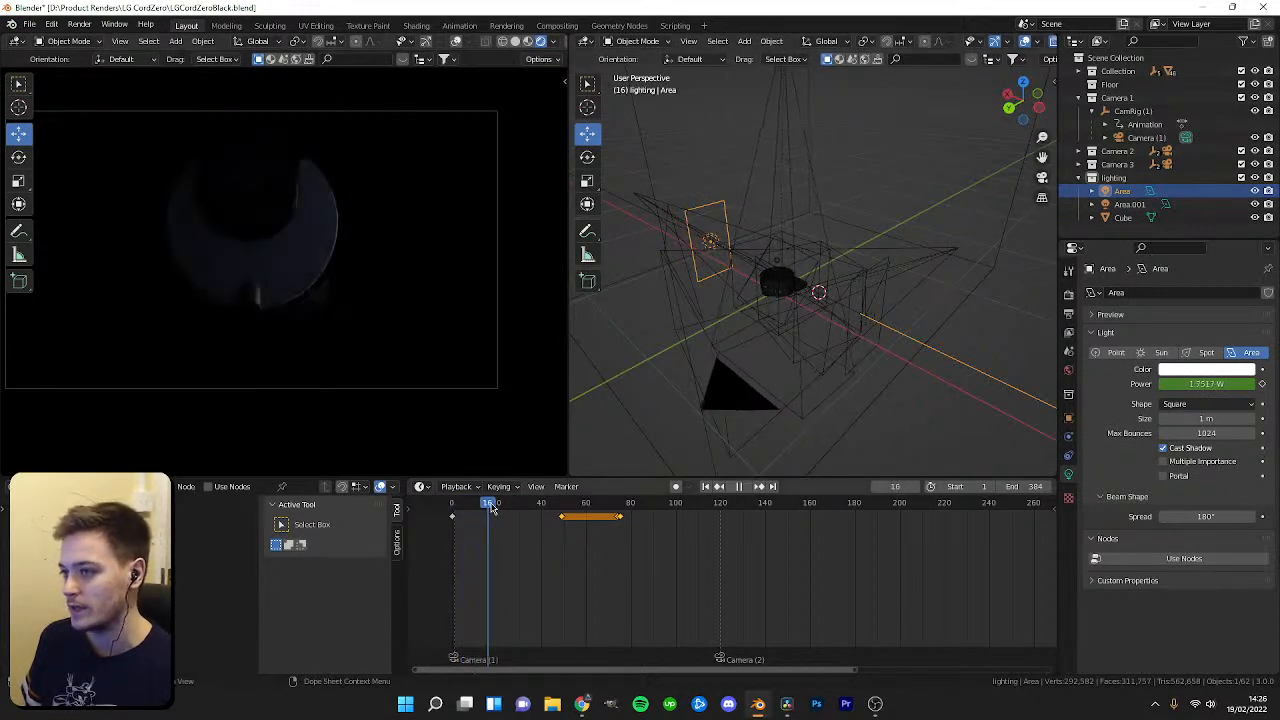
left_click_drag(533, 510, 621, 518)
scroll(694, 575, "up", 4)
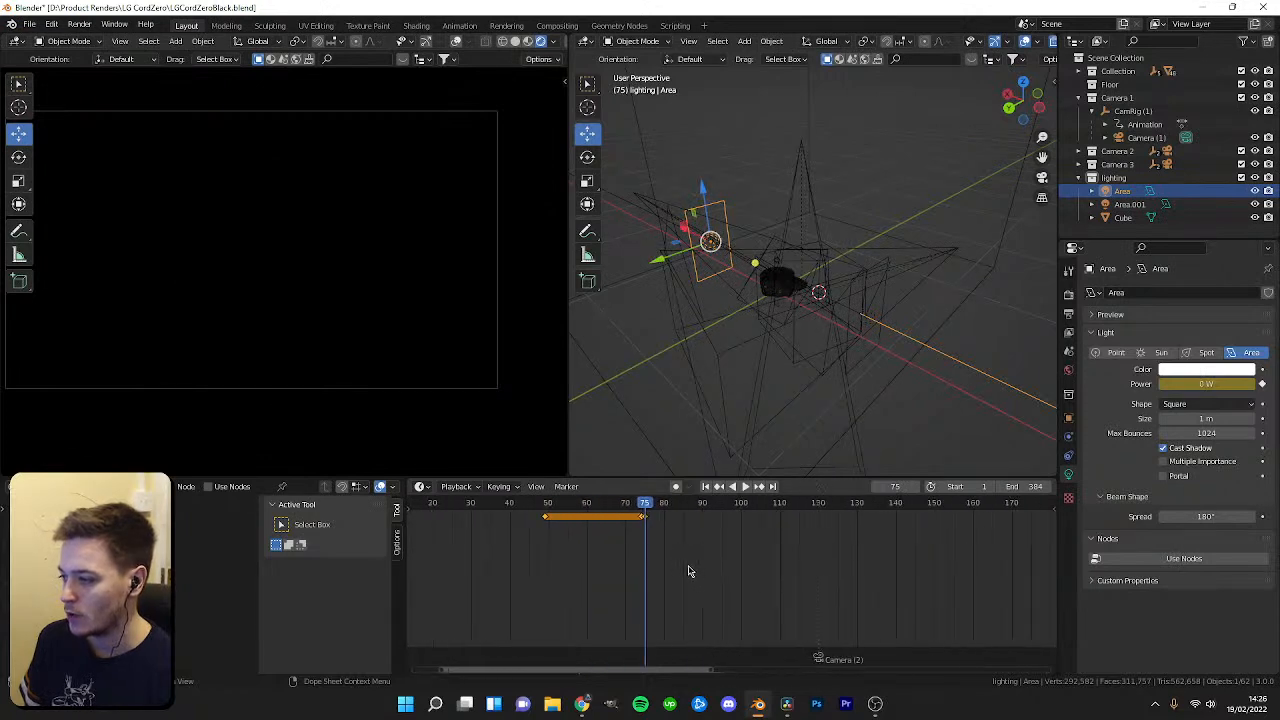
Add a new area light to the Lighting collection, raise it above the robot and scale it to about 0.59.
left_click(1113, 177)
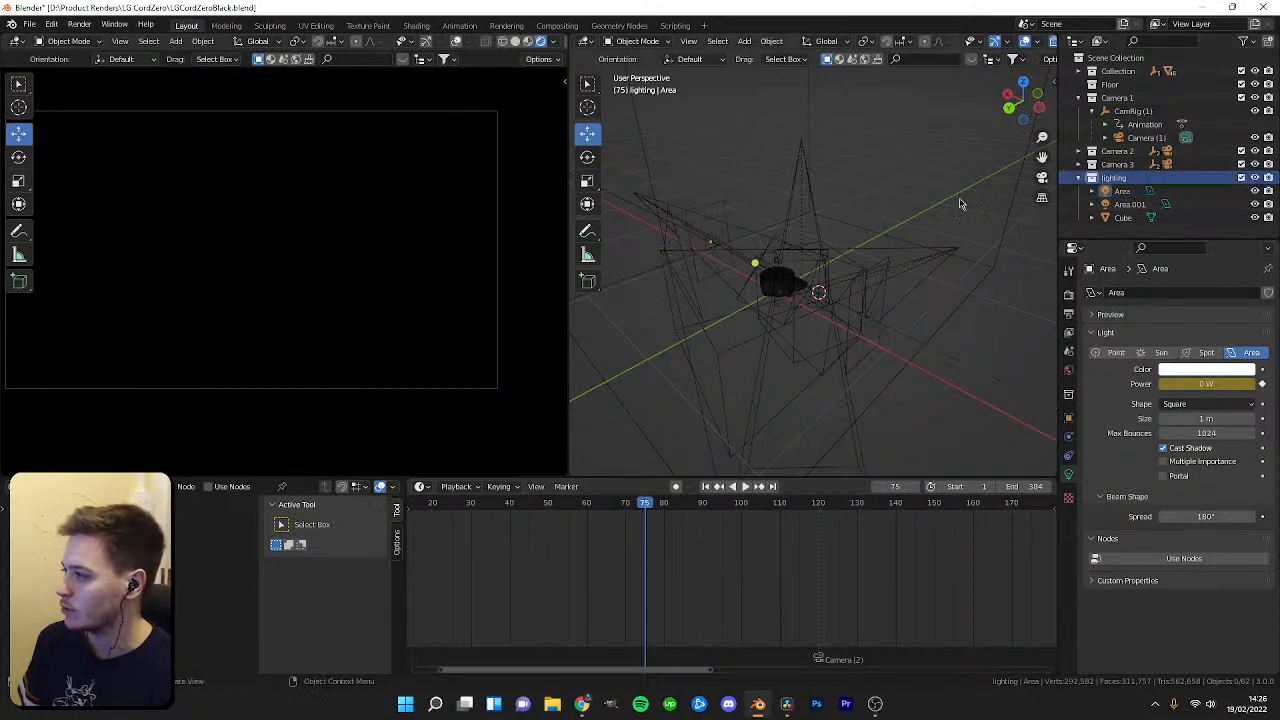
key("shift+a")
mouse_move(762, 224)
left_click(830, 262)
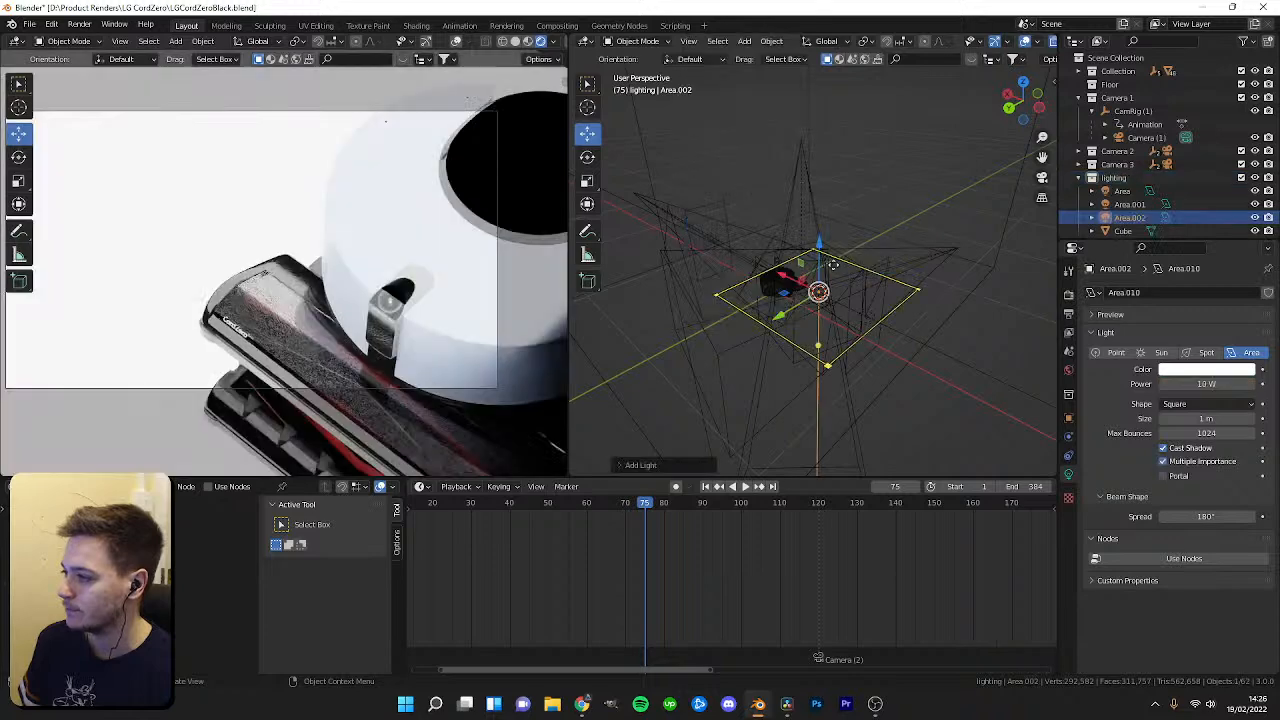
left_click_drag(820, 252, 819, 98)
middle_click_drag(822, 190, 805, 305)
scroll(805, 308, "down", 1)
key("s")
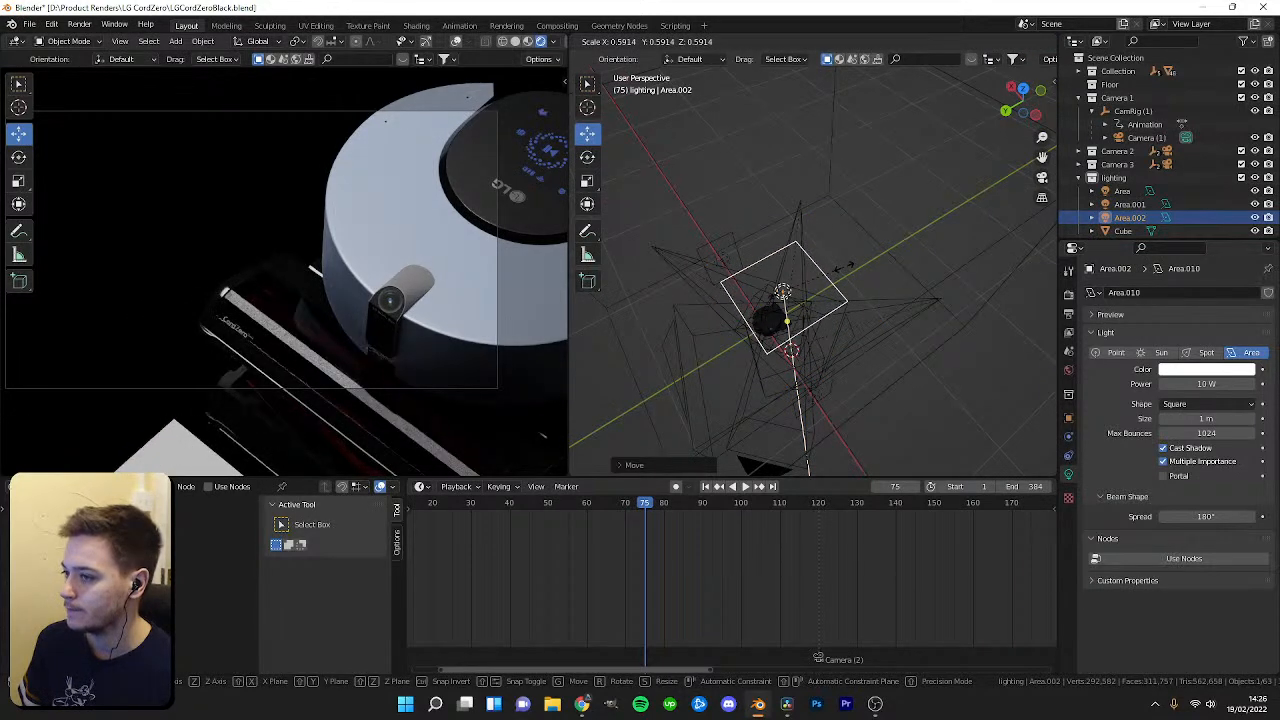
left_click(848, 266)
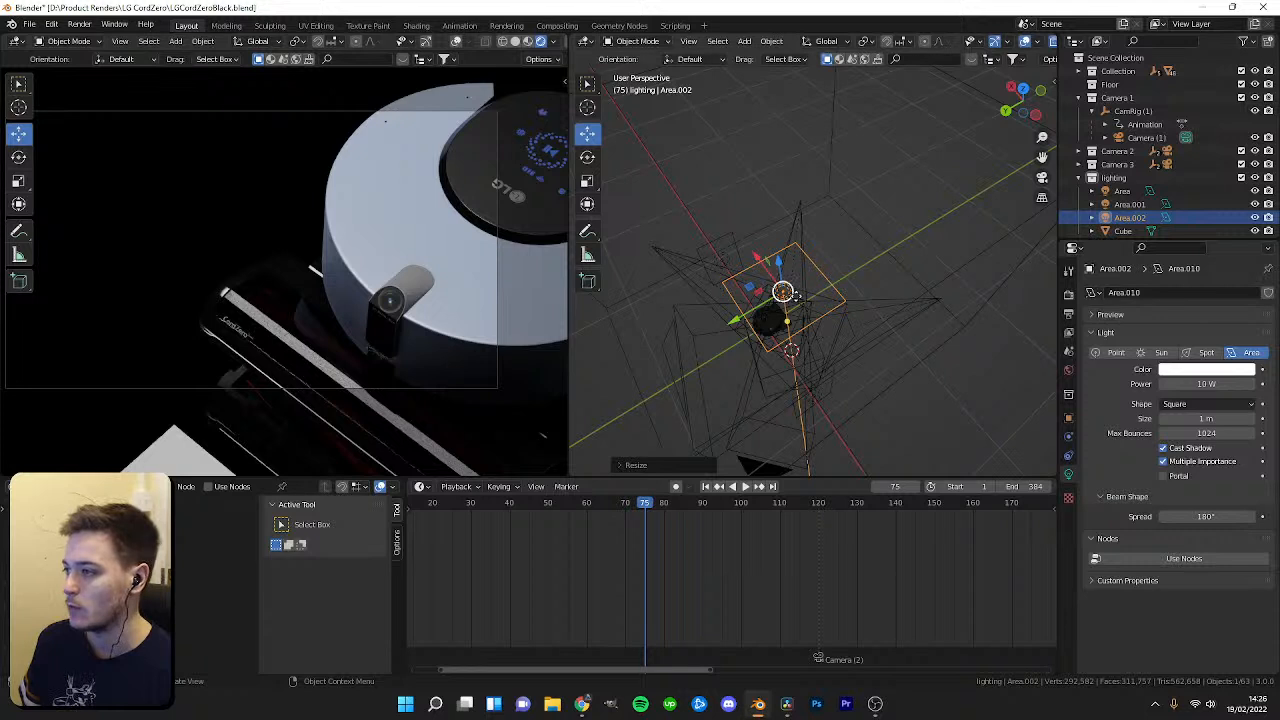
Turn off Multiple Importance for the new light and nudge its position slightly.
left_click_drag(742, 318, 672, 348)
left_click(1163, 461)
key("g")
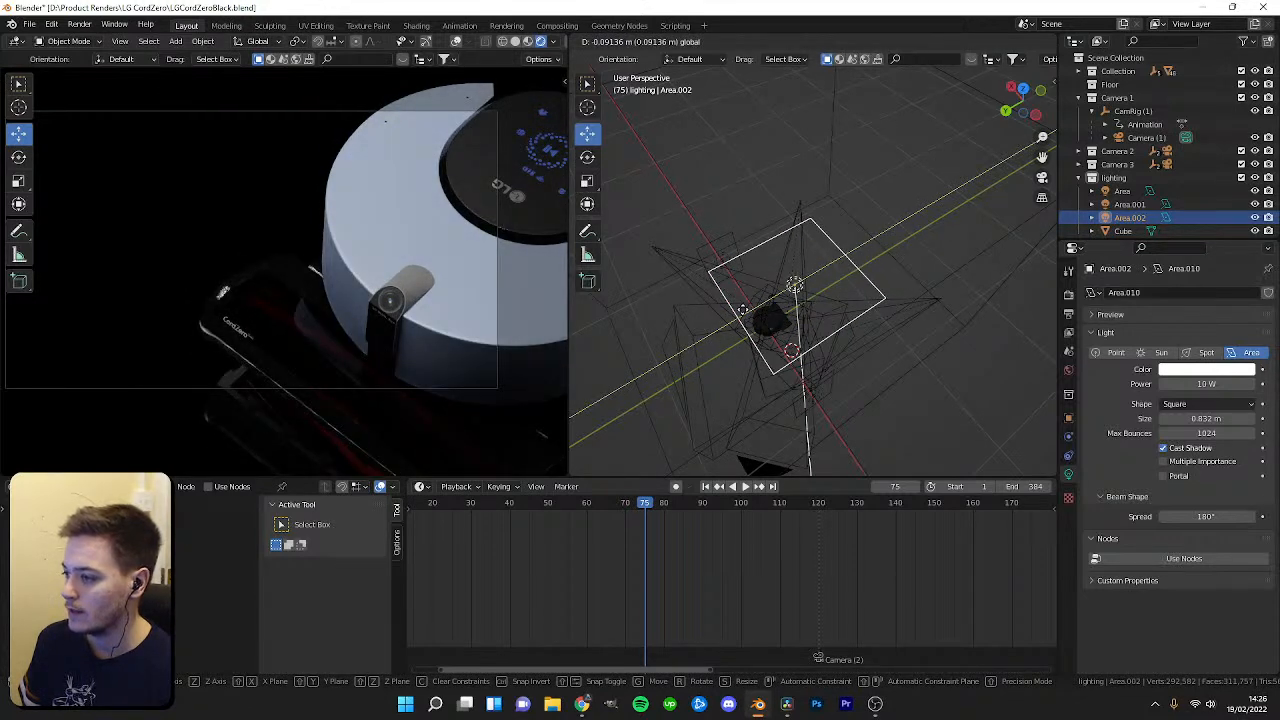
left_click(742, 309)
Keyframe the new light's location and rotation, and its power at 7 W, at frame 75.
key("i")
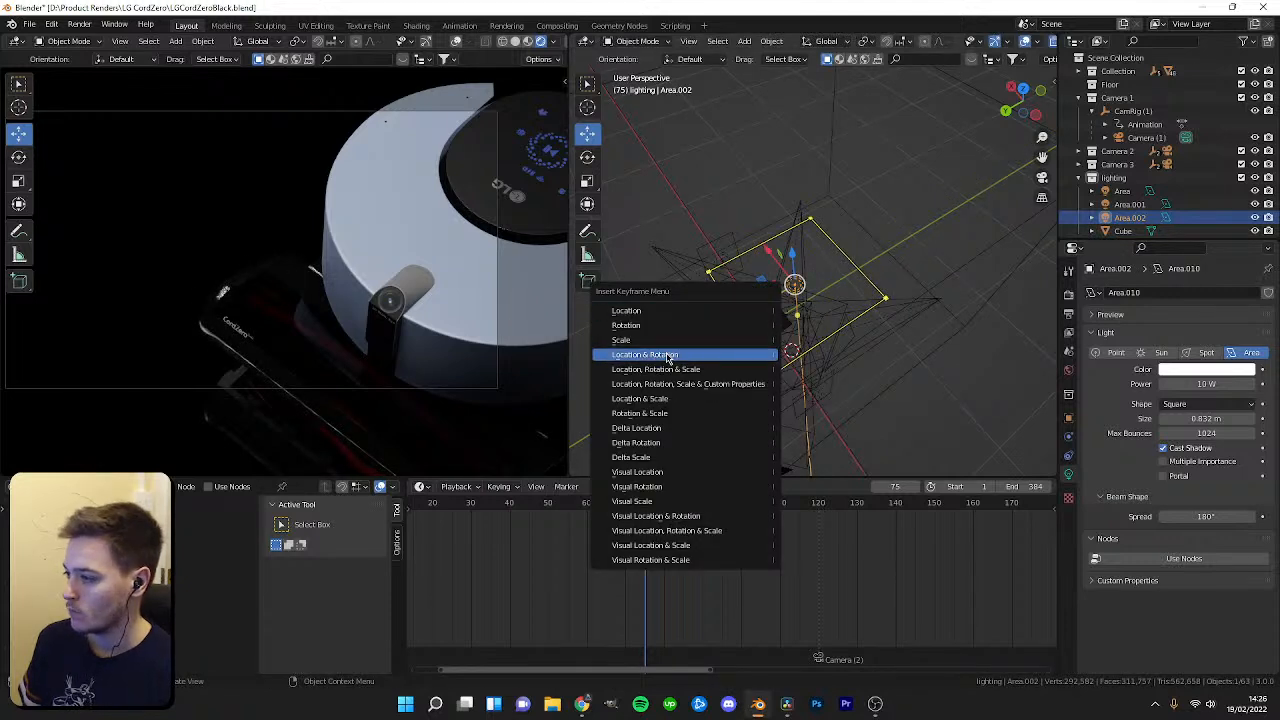
left_click(668, 356)
scroll(640, 517, "up", 3)
left_click_drag(1196, 383, 1188, 383)
left_click(1206, 384)
type("7")
key("Return")
key("i")
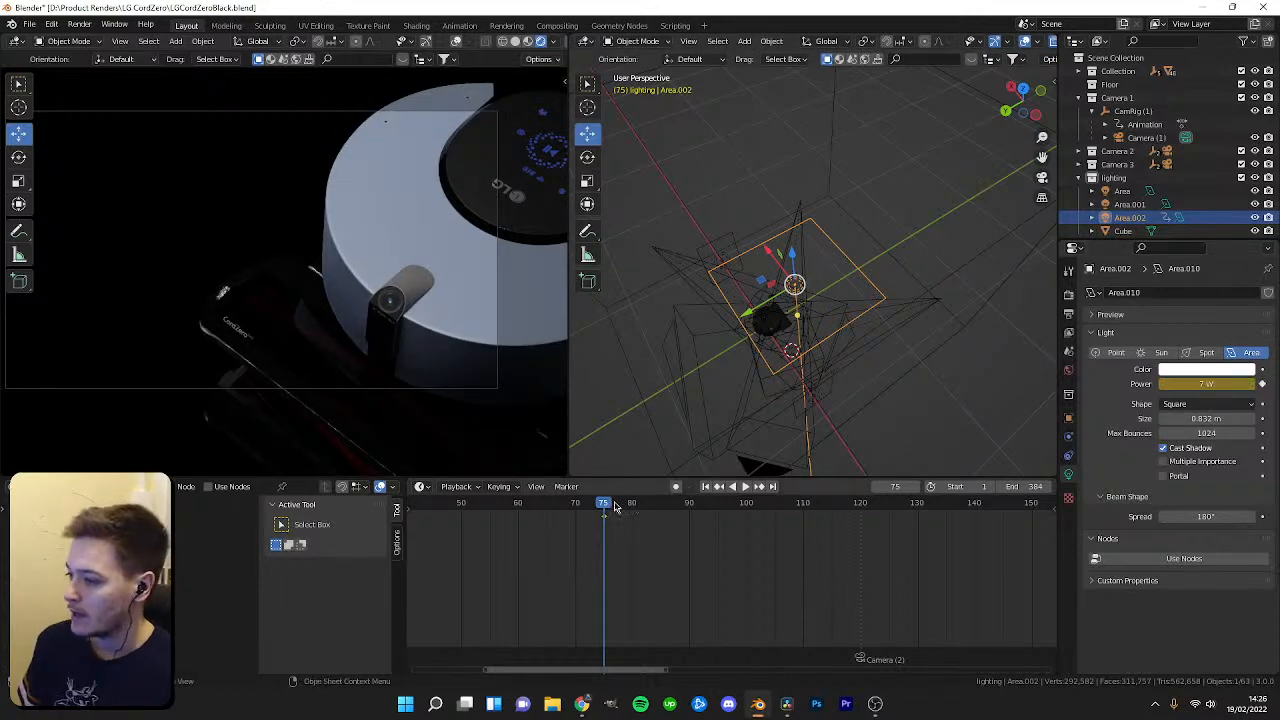
Key the new light's power at 0 W on frame 74, then scrub back to frame 50.
key("Left")
left_click(1214, 383)
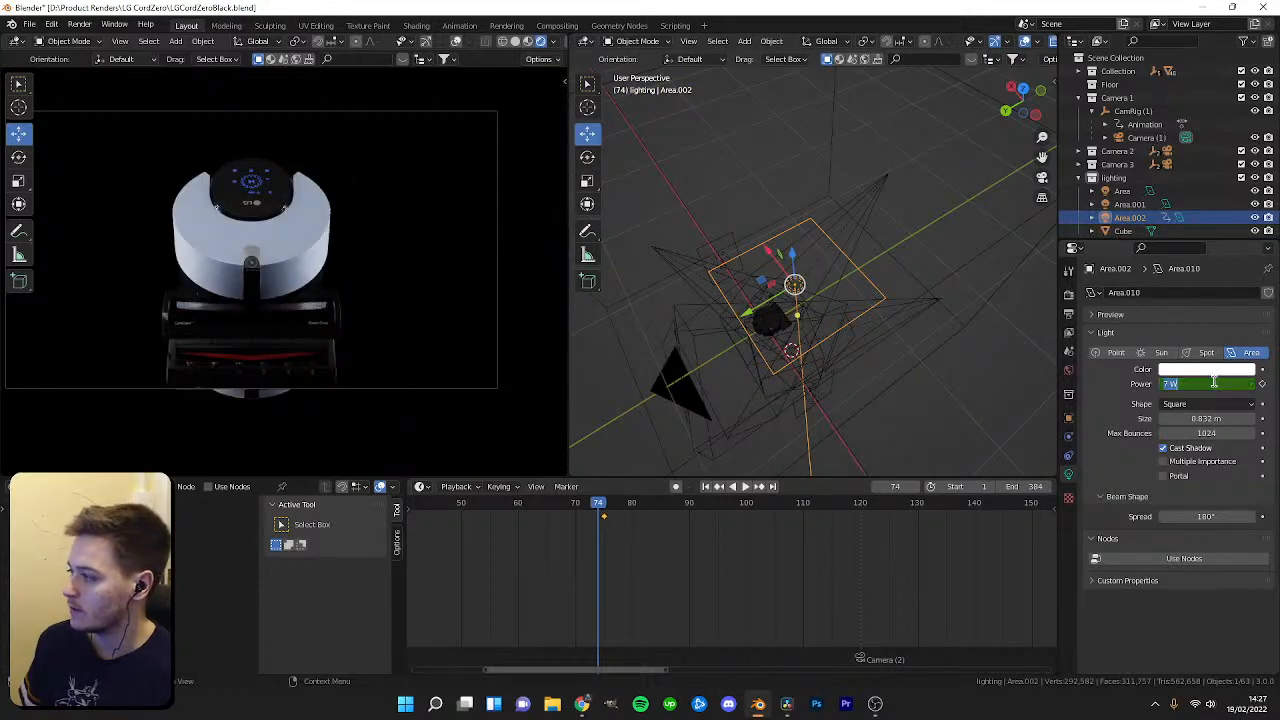
type("0")
key("Return")
key("i")
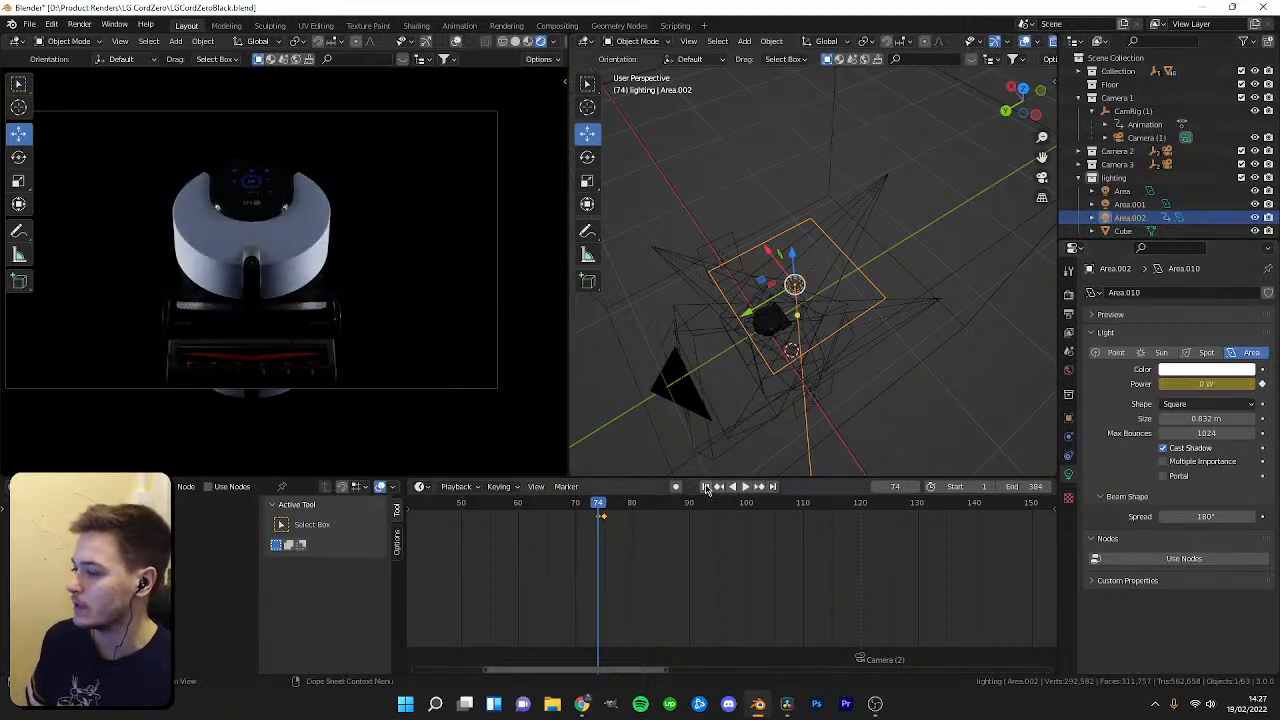
left_click_drag(1206, 381, 1235, 381)
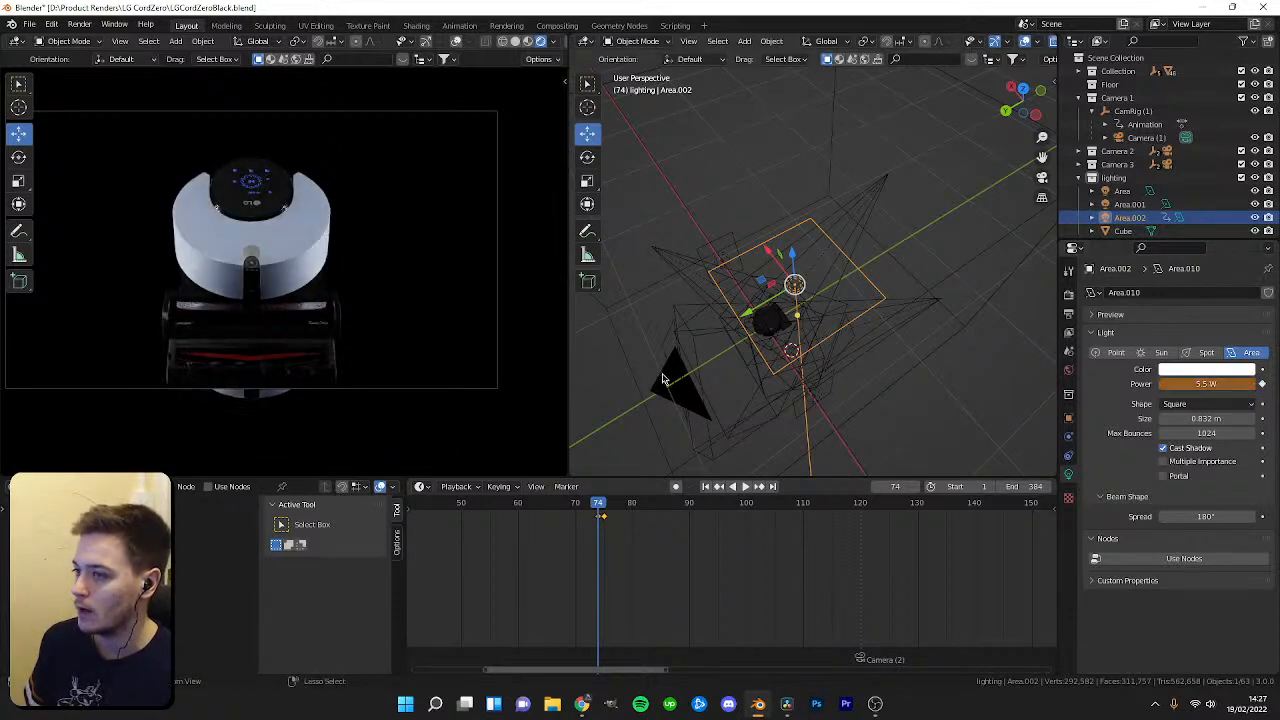
left_click(595, 507)
left_click_drag(600, 508, 460, 512)
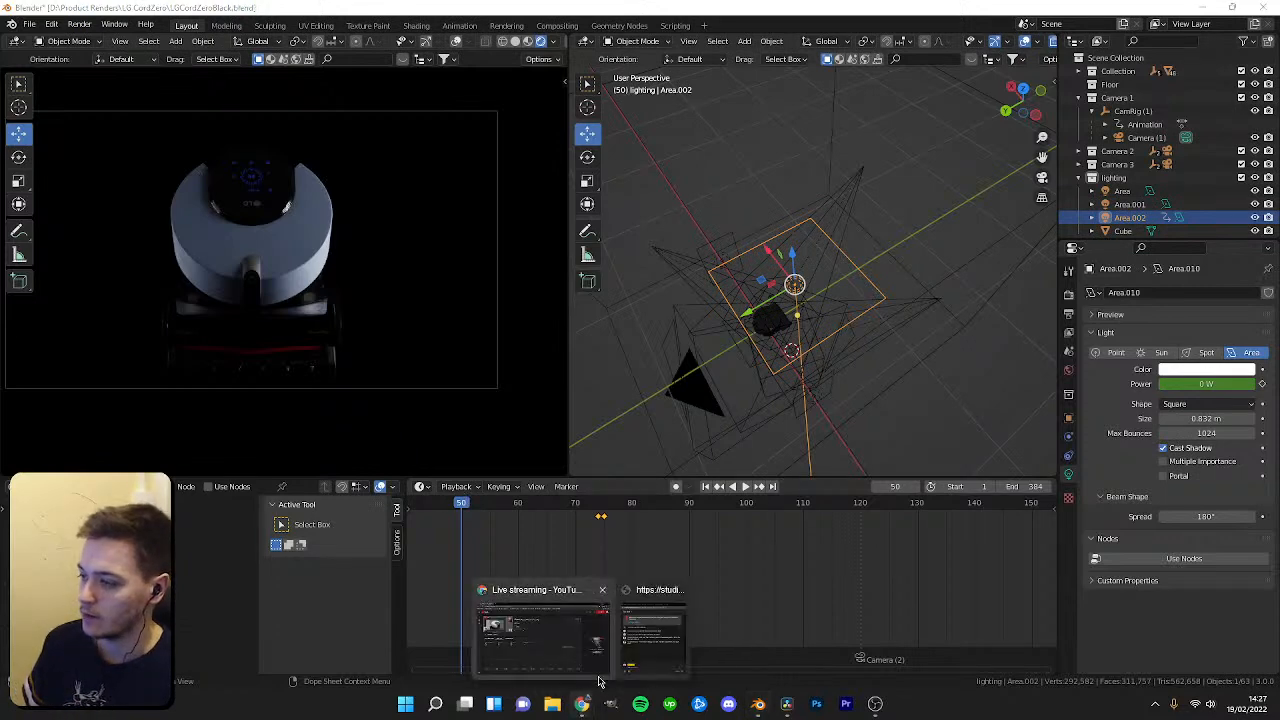
Switch to the web browser and search the web for "k-cycles blender".
right_click(580, 706)
left_click(591, 625)
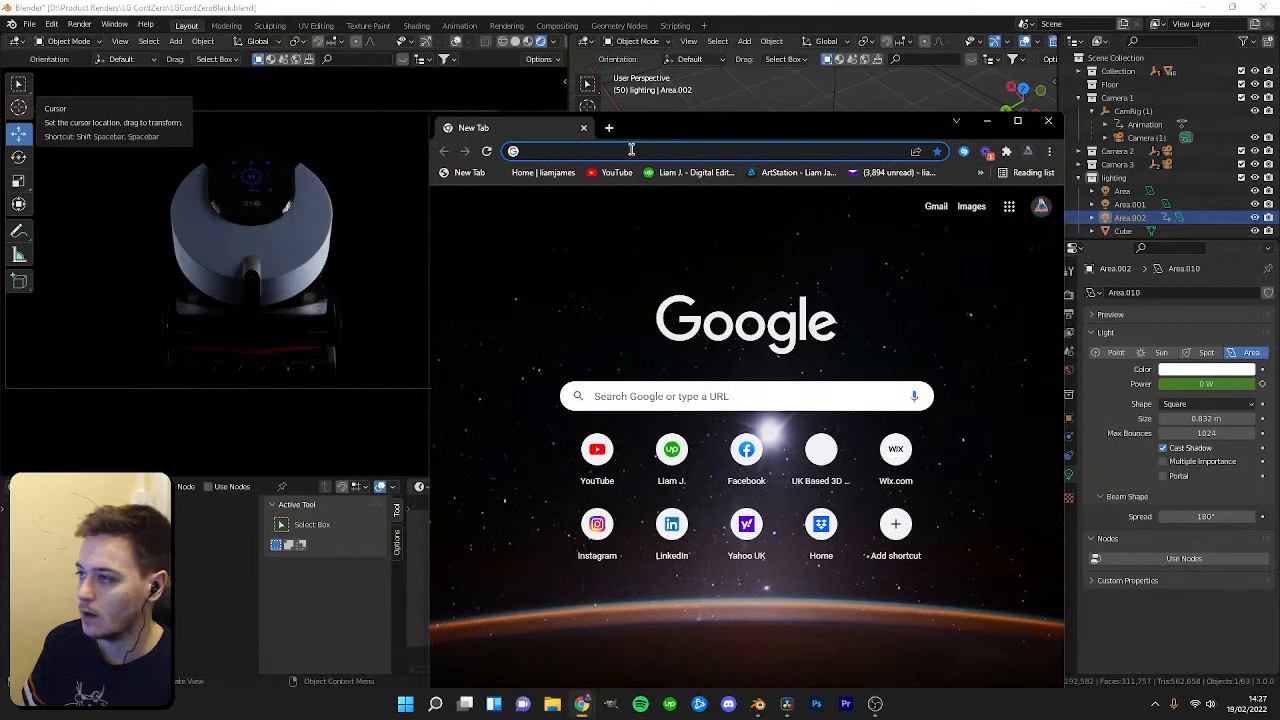
left_click(631, 150)
type("k-cycles blender")
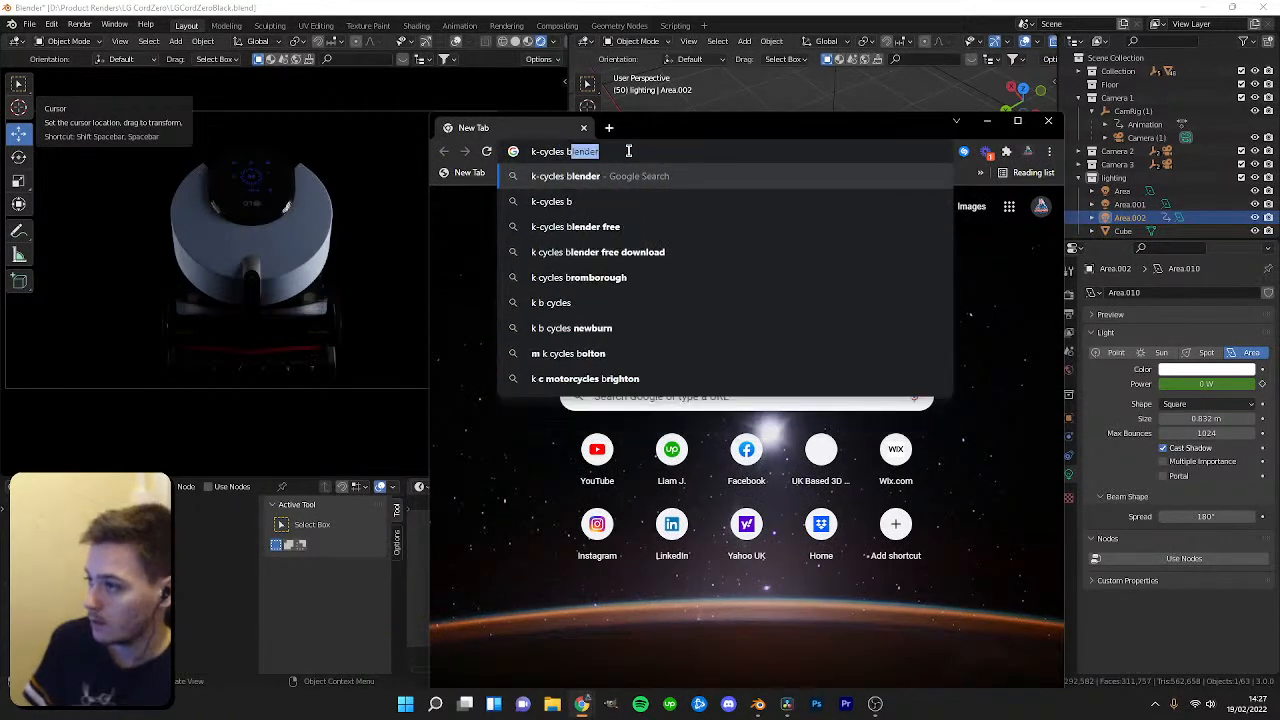
key("Return")
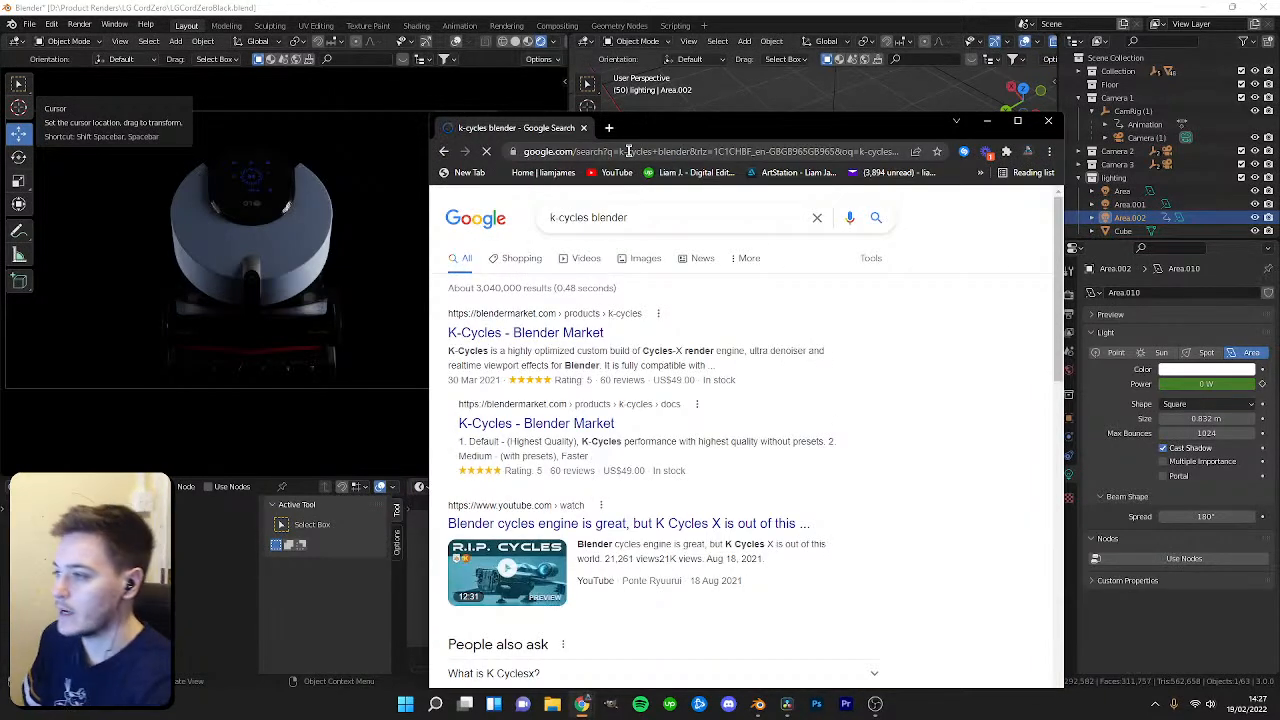
left_click(1017, 120)
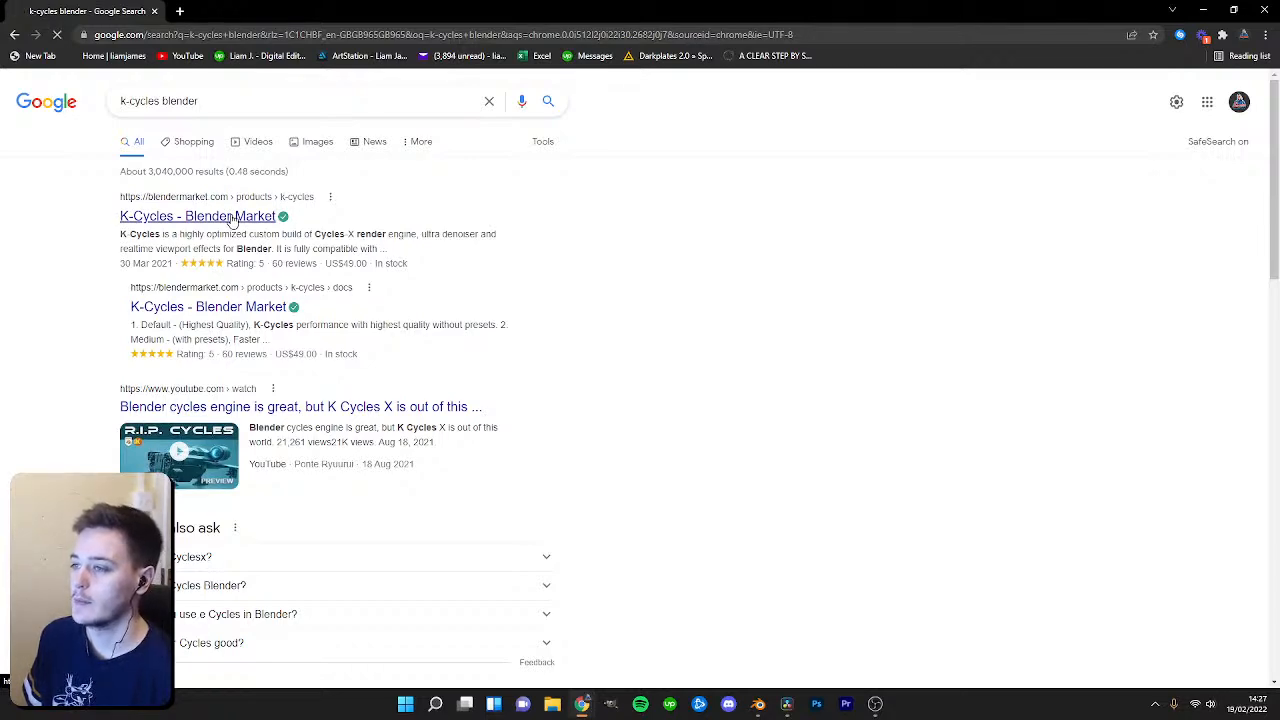
Scroll through the K-Cycles product page on Blender Market to read its features.
scroll(323, 410, "down", 2)
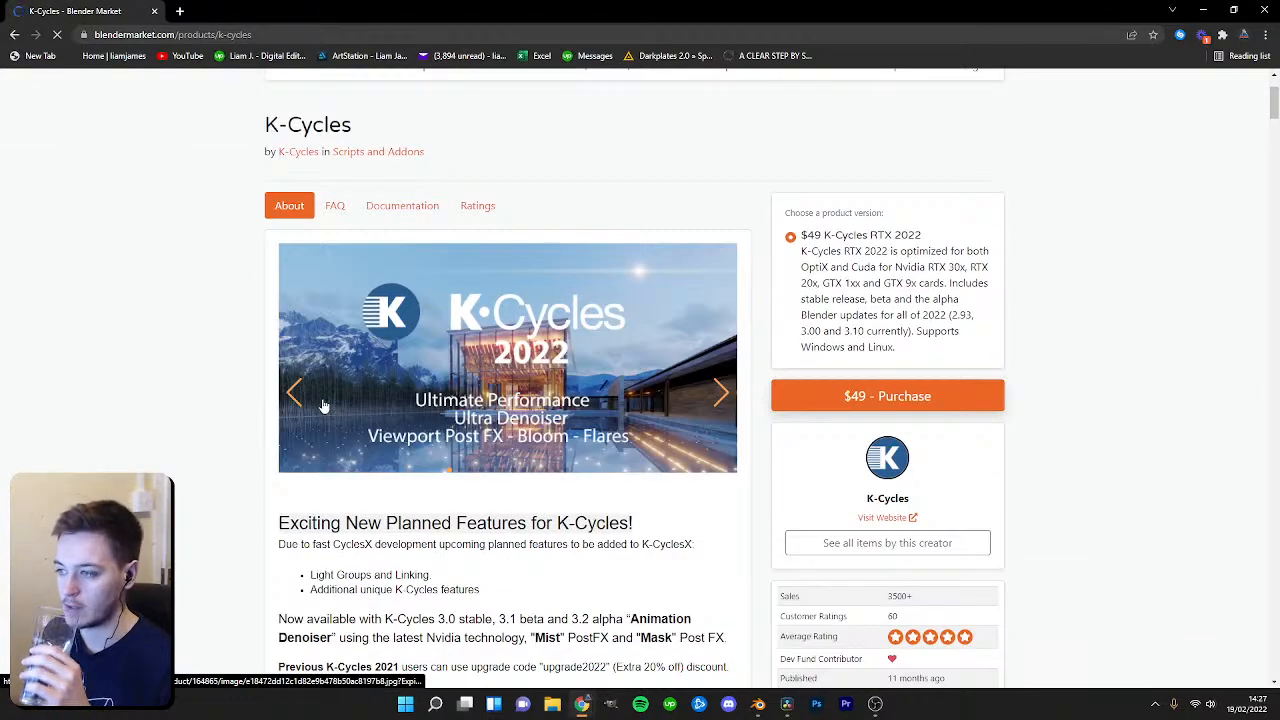
scroll(323, 405, "down", 1)
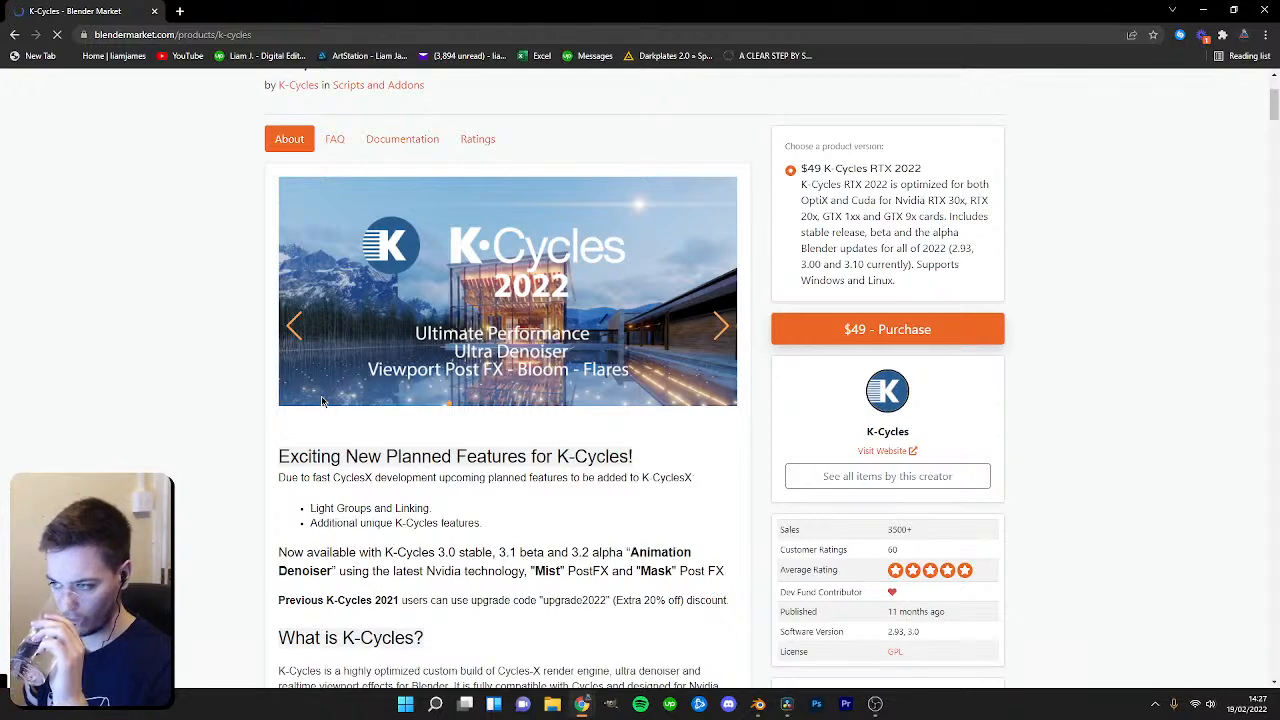
scroll(322, 401, "down", 1)
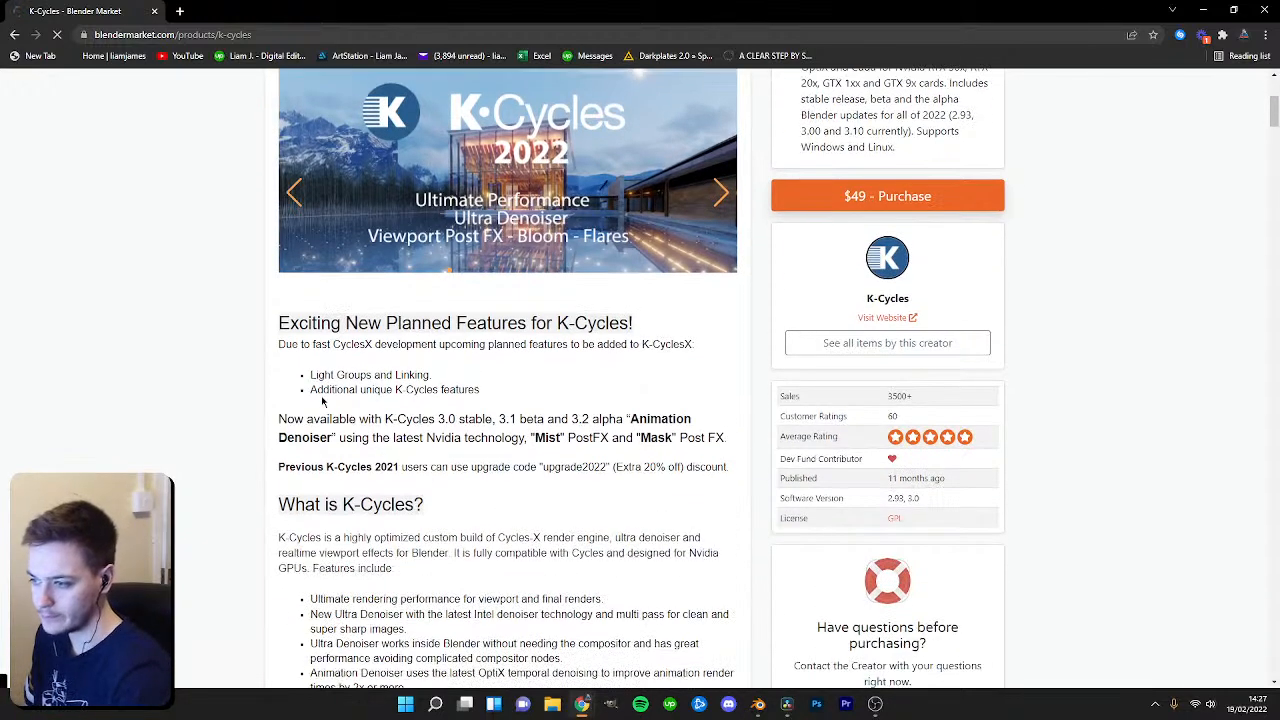
scroll(311, 389, "down", 2)
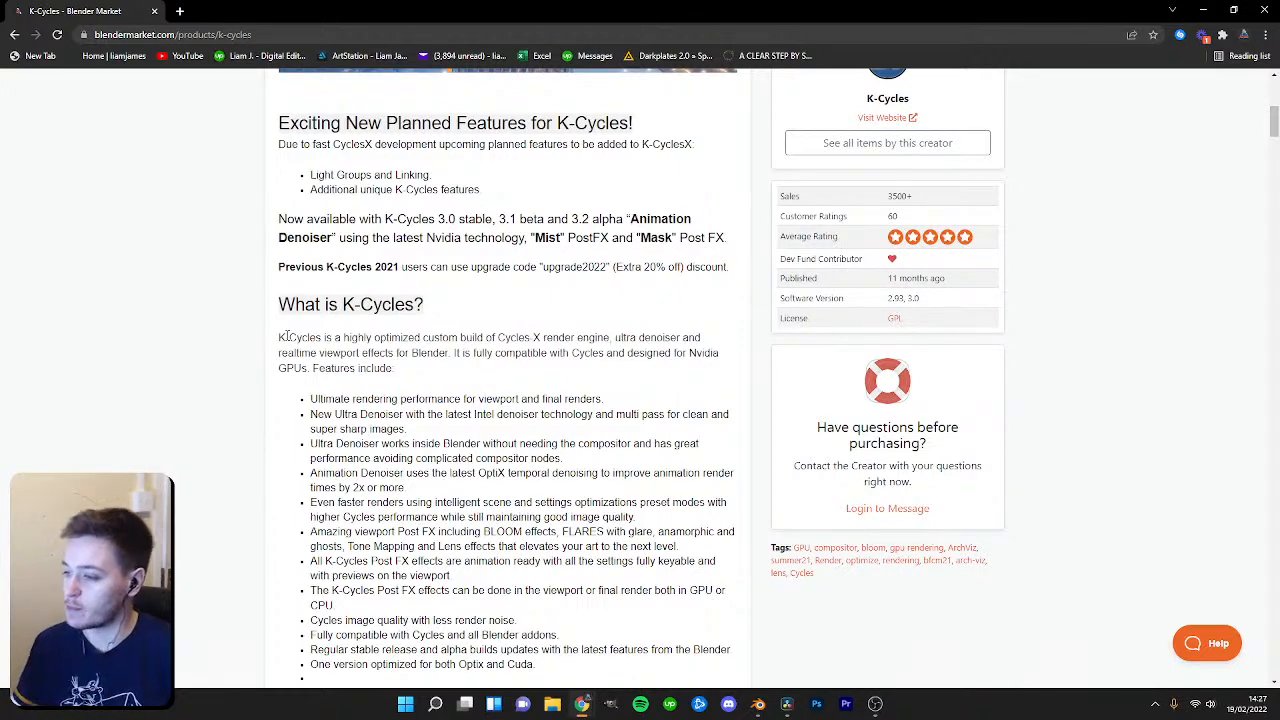
scroll(480, 402, "down", 2)
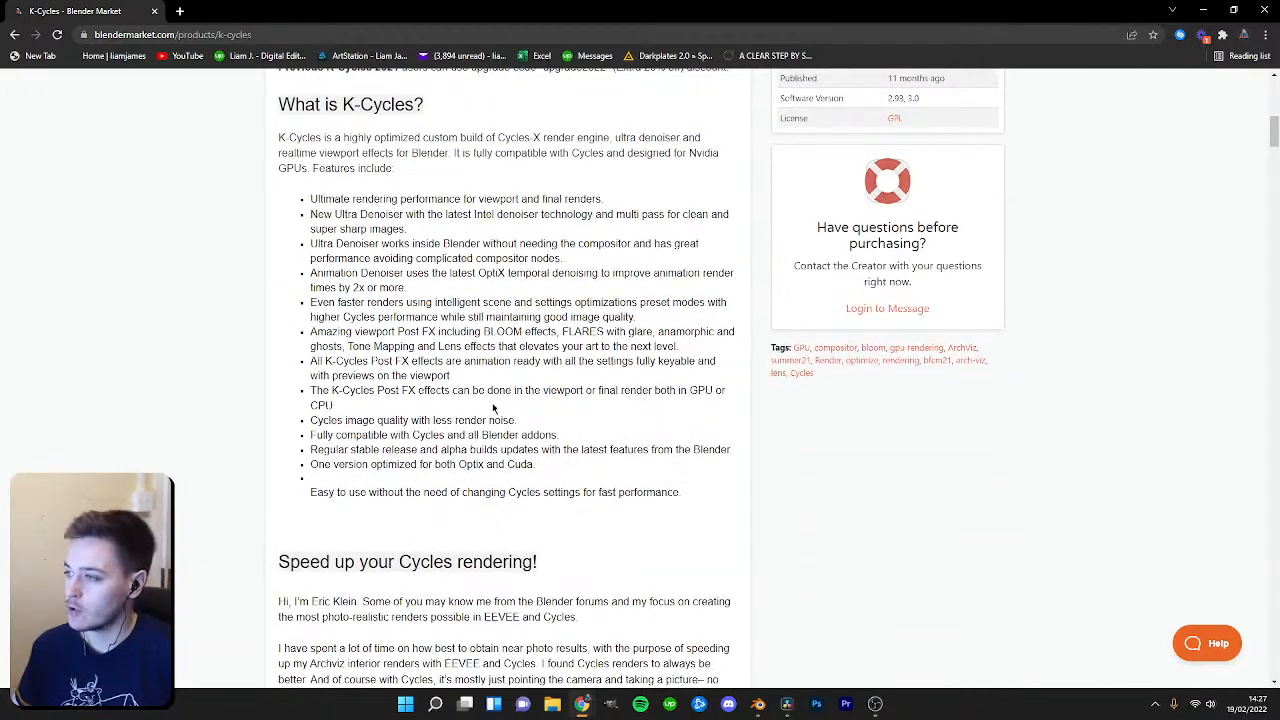
scroll(493, 408, "down", 9)
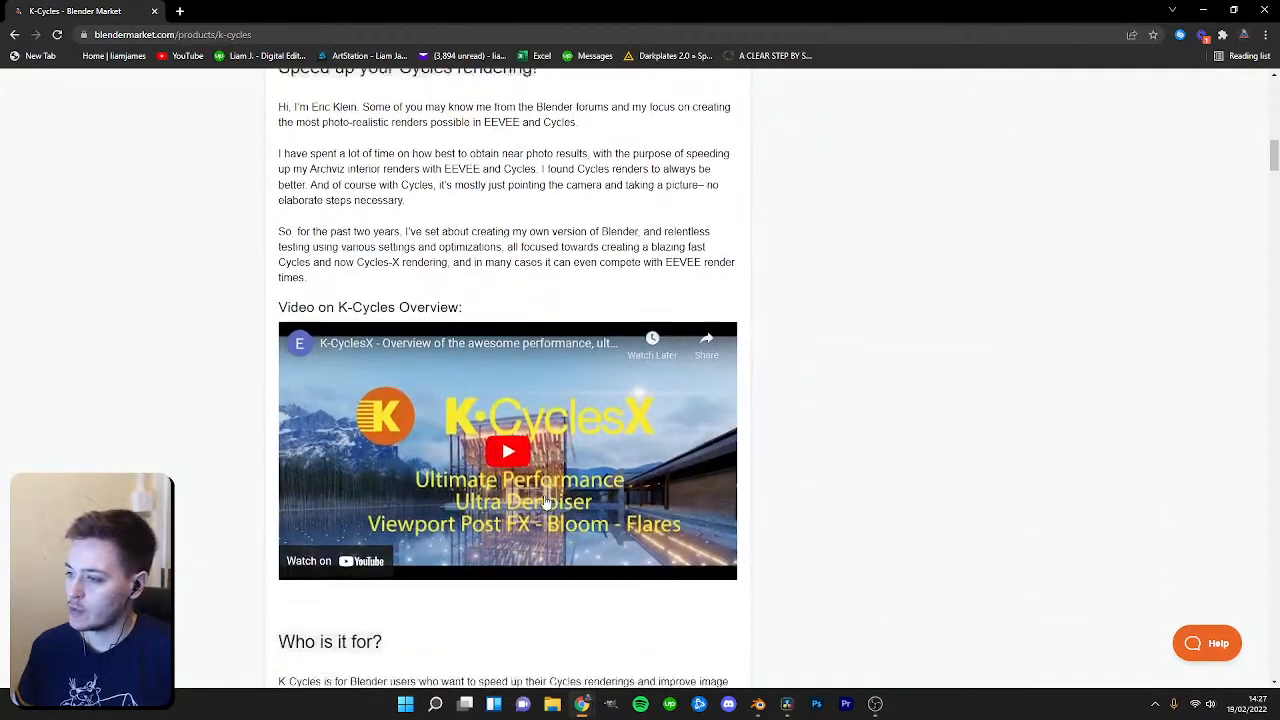
scroll(537, 500, "down", 1)
scroll(538, 495, "up", 2)
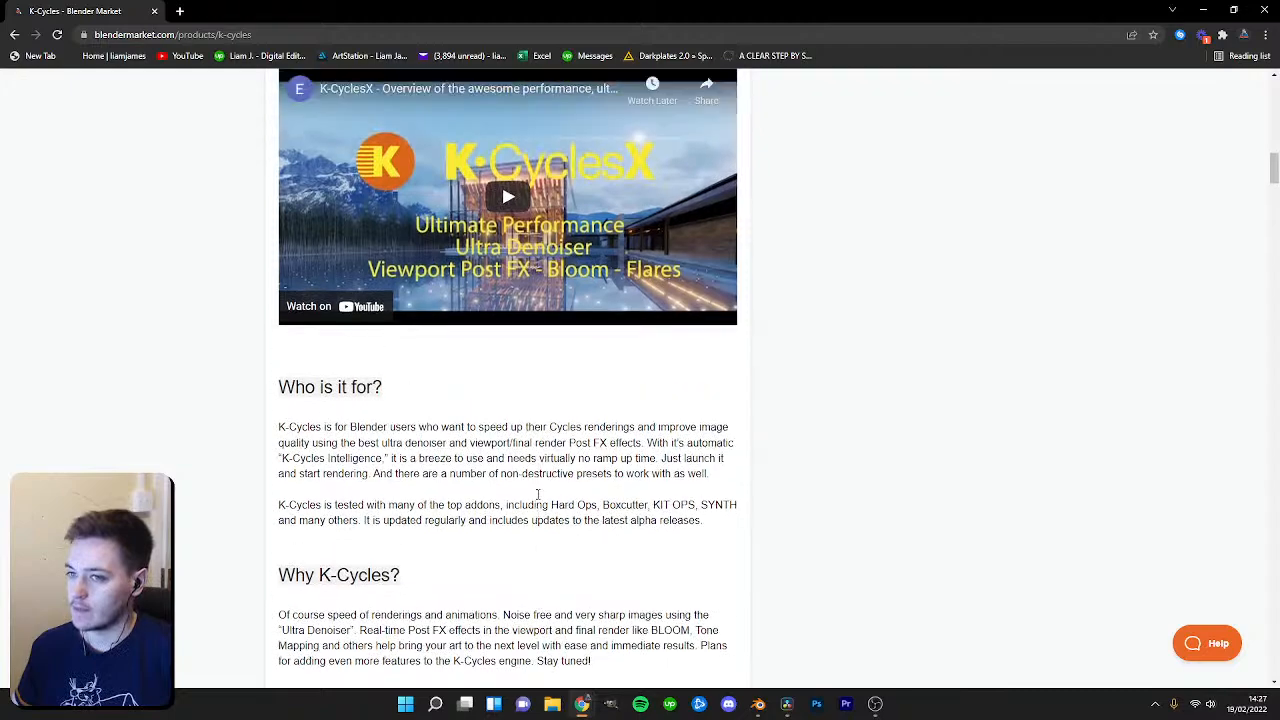
scroll(538, 495, "up", 3)
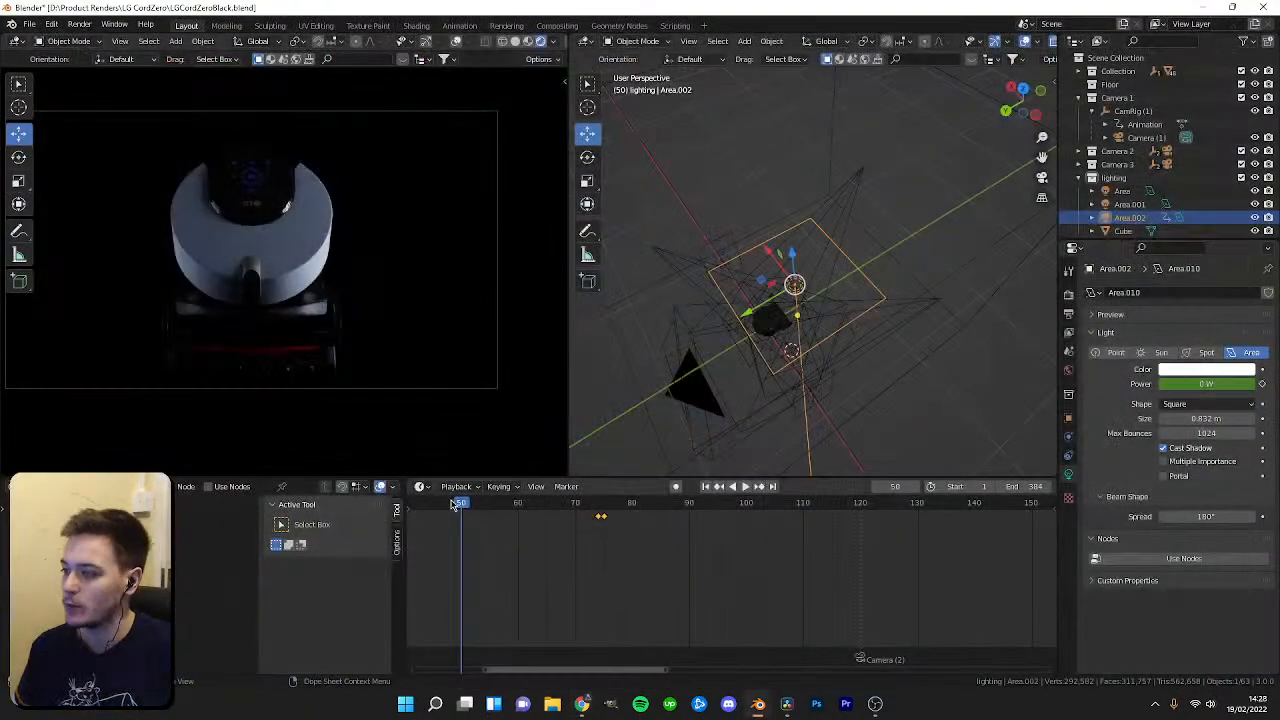
Return to Blender, duplicate the selected light's fade keyframes and place the copies earlier in the timeline, then play it.
left_click_drag(455, 503, 467, 460)
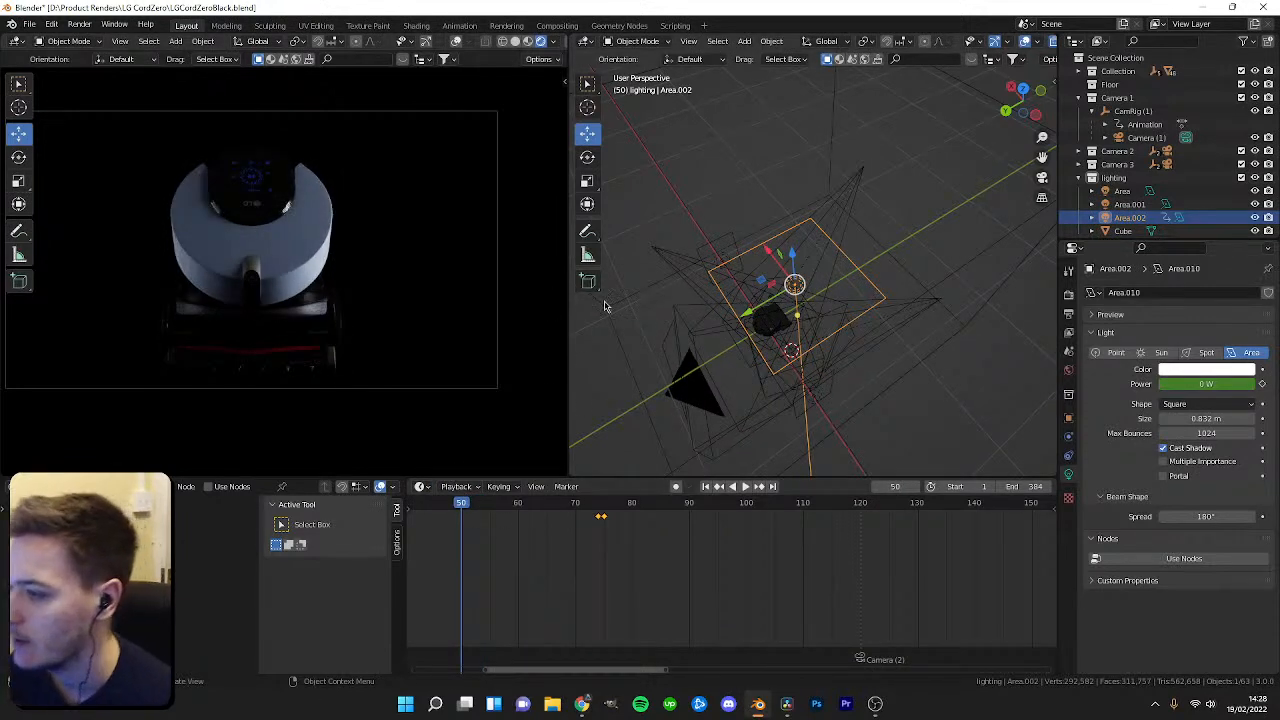
scroll(531, 537, "down", 4)
left_click_drag(580, 506, 624, 515)
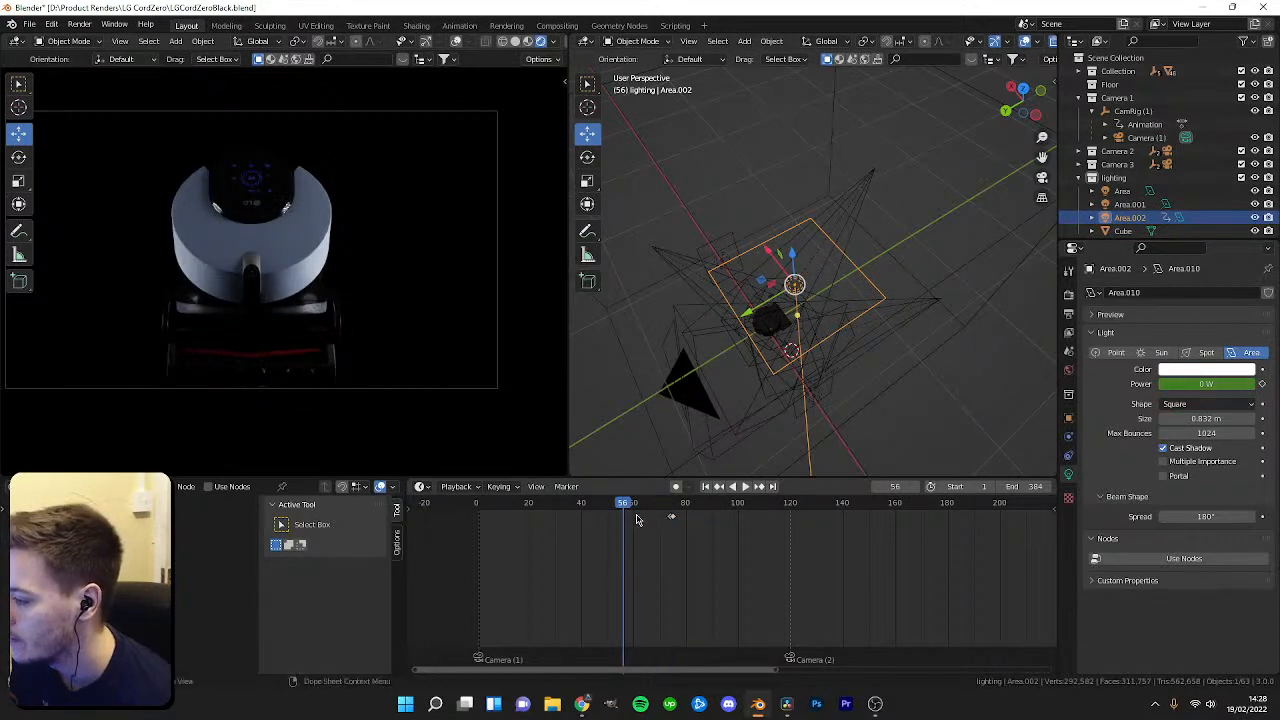
left_click(671, 520)
key("shift+d")
left_click(621, 521)
key("Right")
key("Right")
key("Right")
key("Right")
key("Right")
key("space")
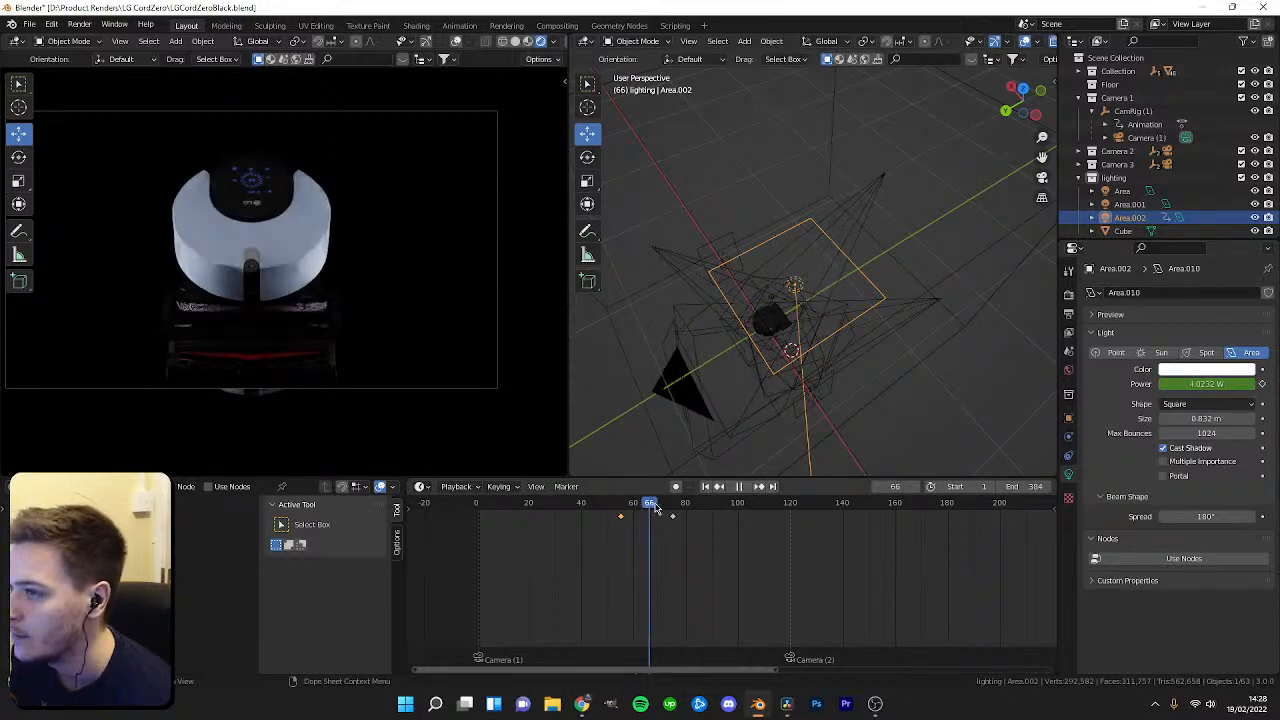
Move the duplicated keyframes later in the timeline and replay the light fade.
mouse_move(650, 503)
left_mouse_down()
mouse_move(670, 503)
mouse_move(630, 503)
mouse_move(645, 518)
left_mouse_up()
key("g")
left_click(660, 522)
scroll(660, 523, "up", 4)
key("space")
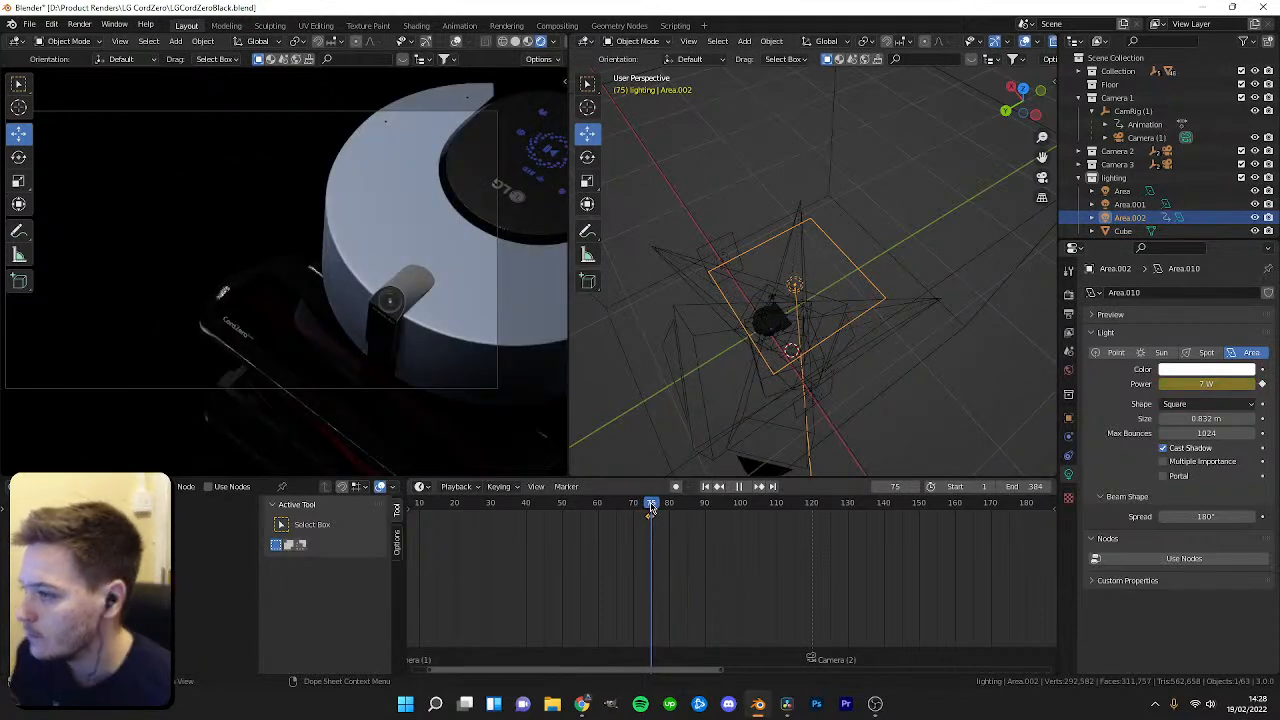
key("space")
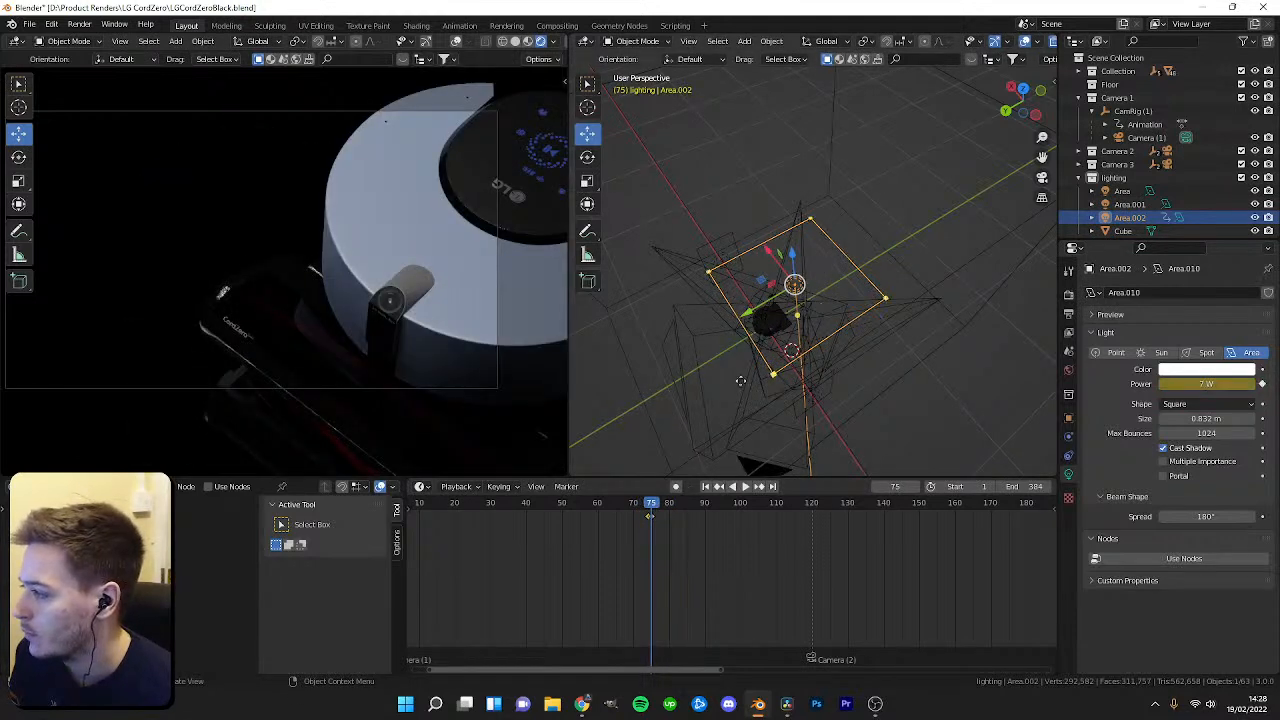
At frame 119, move the new area light and keyframe its transform, then set and keyframe its power at 12.2 W.
left_click_drag(655, 513, 812, 505)
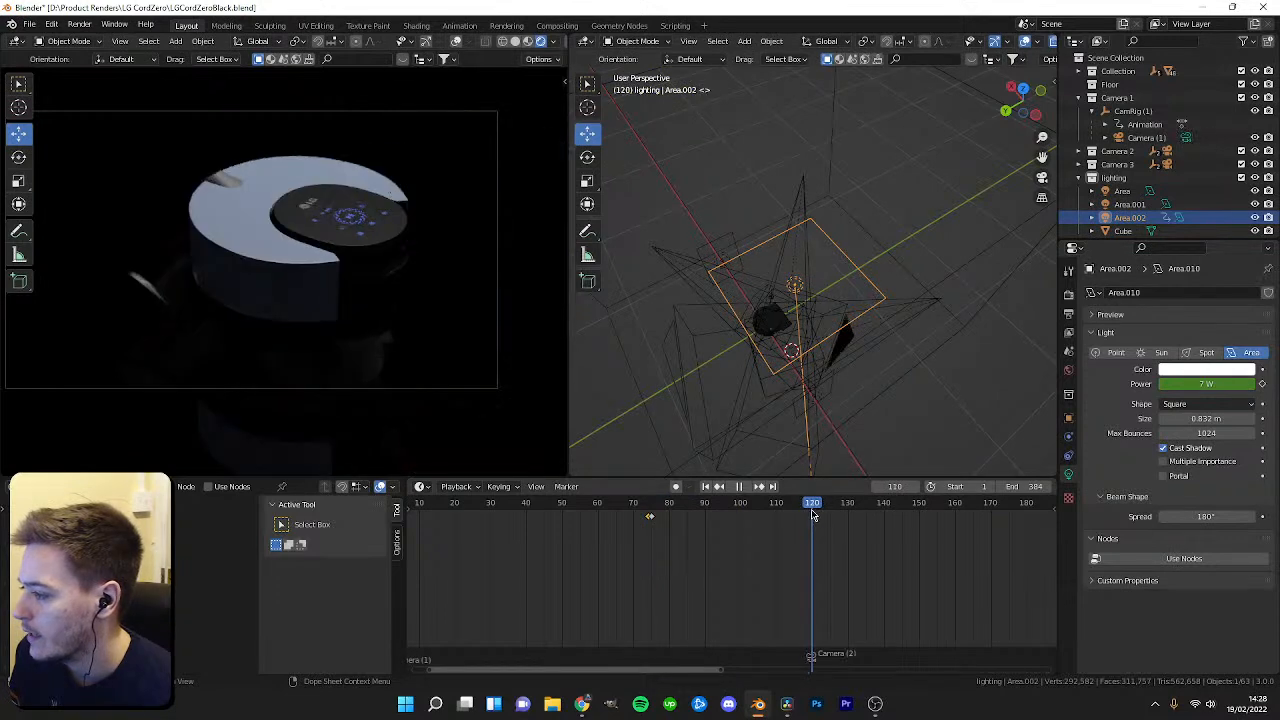
key("space")
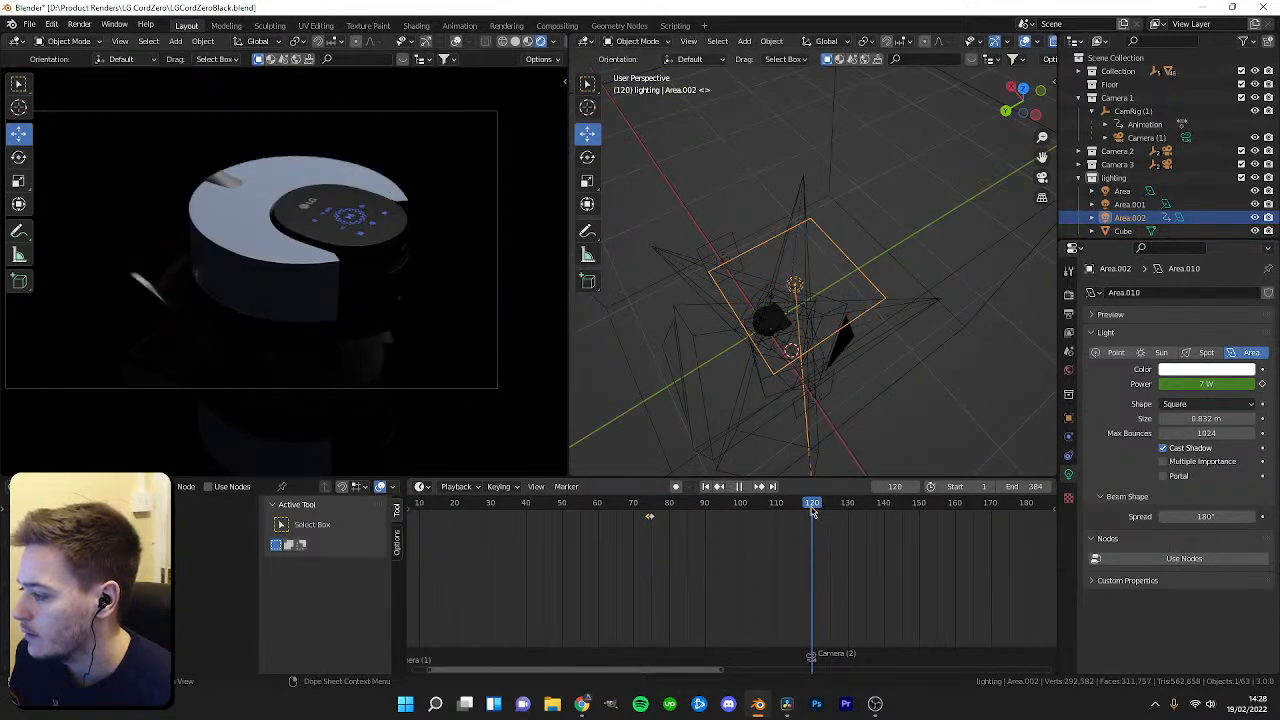
key("Escape")
key("g")
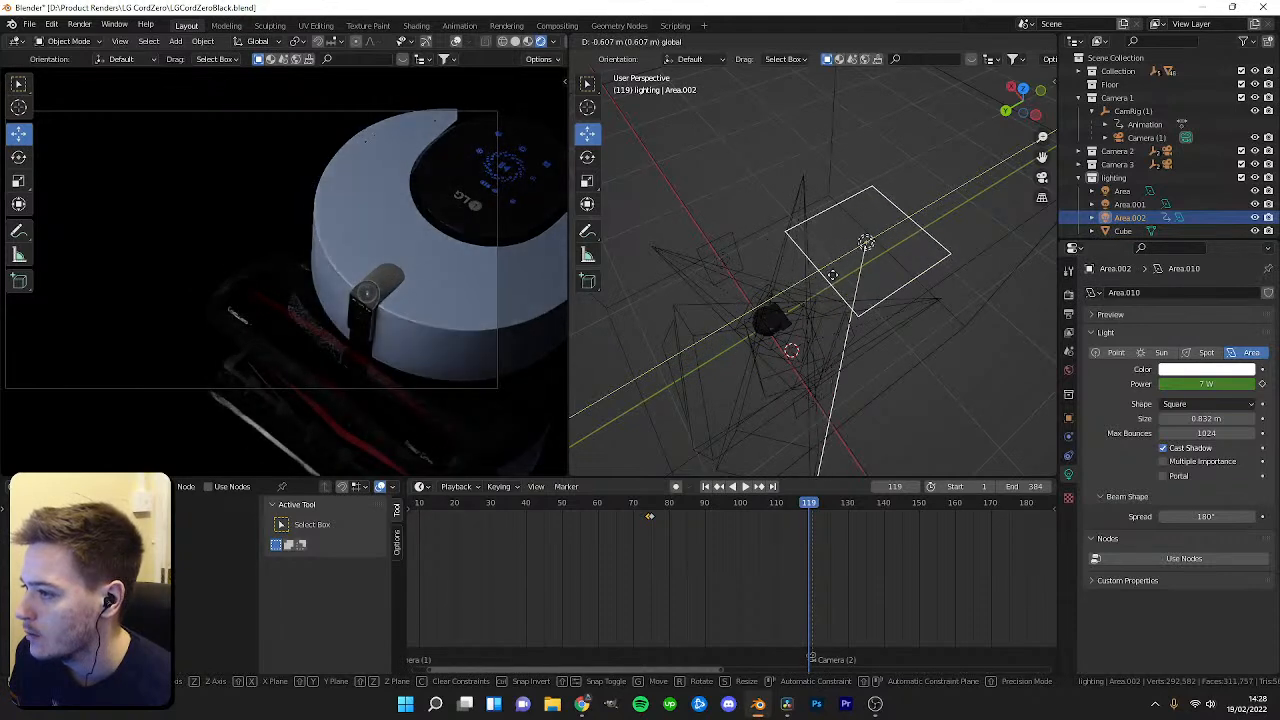
left_click(832, 274)
key("i")
left_click(832, 276)
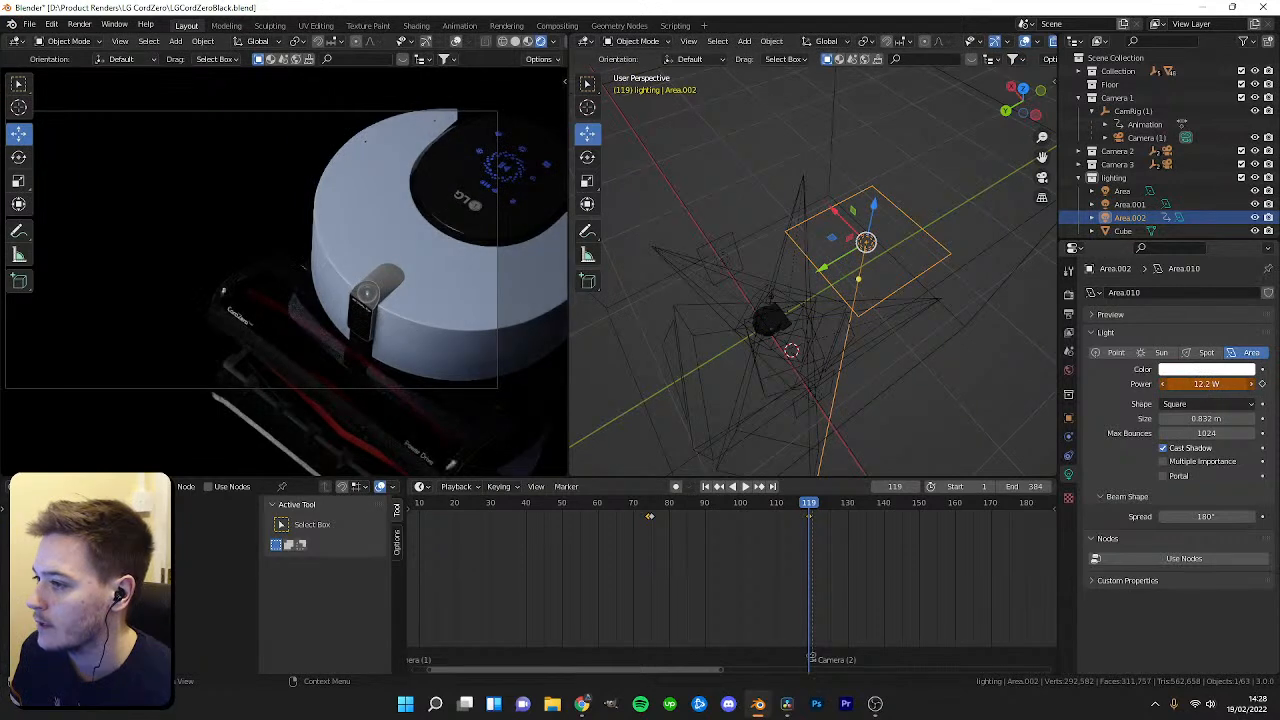
left_click_drag(1200, 383, 1192, 383)
key("i")
Play the animation from the start to review the light fades, then save the file.
left_click_drag(808, 510, 420, 515)
key("space")
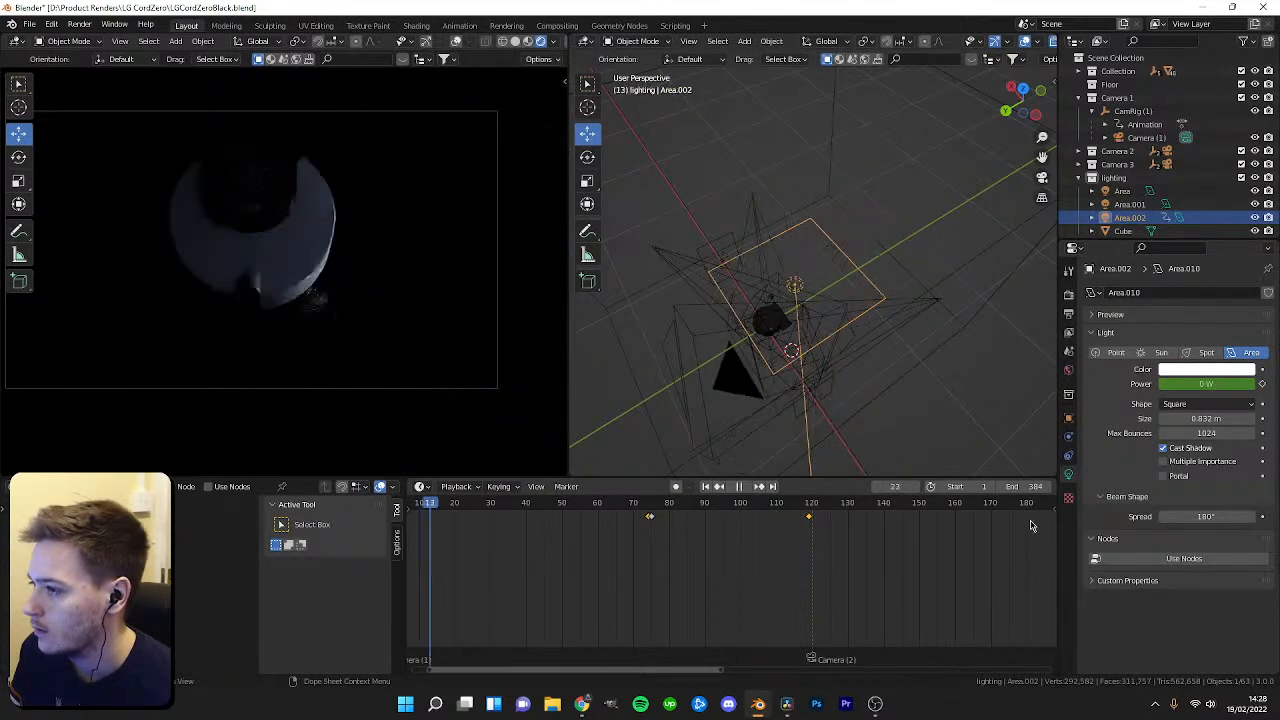
key("space")
key("space")
key("space")
left_click_drag(846, 510, 486, 517)
key("space")
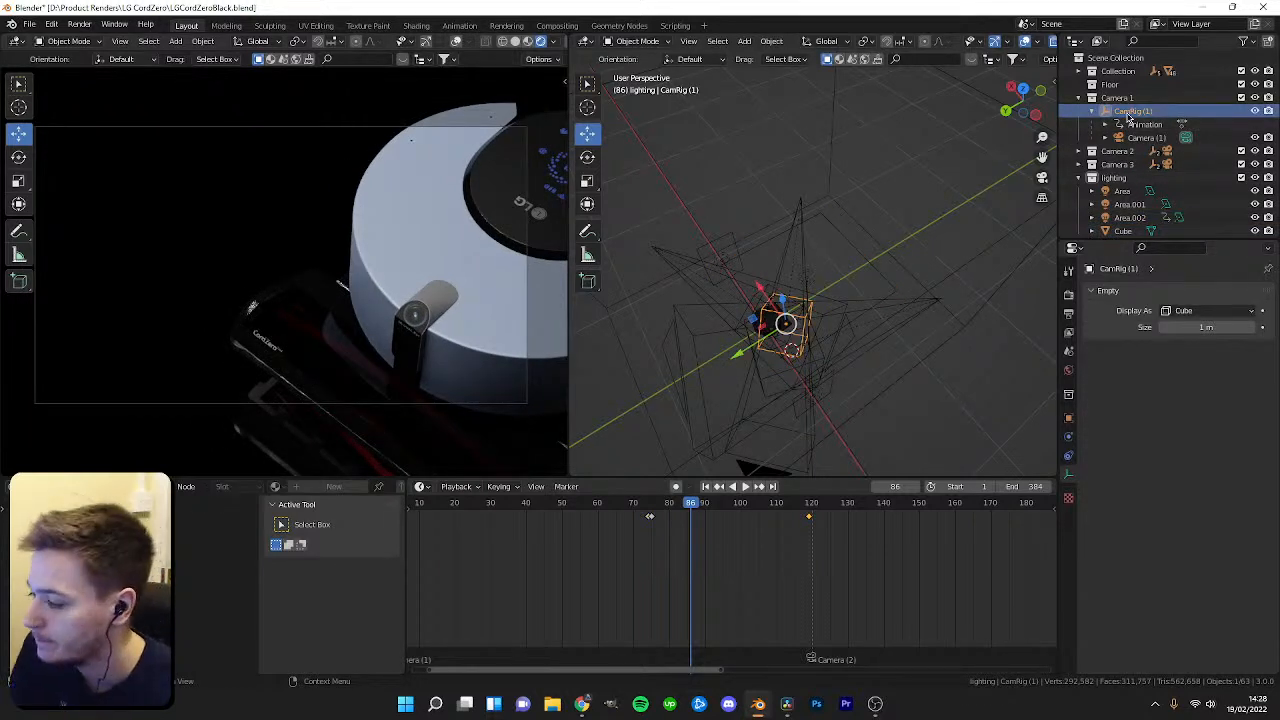
left_click(376, 216)
key("ctrl+s")
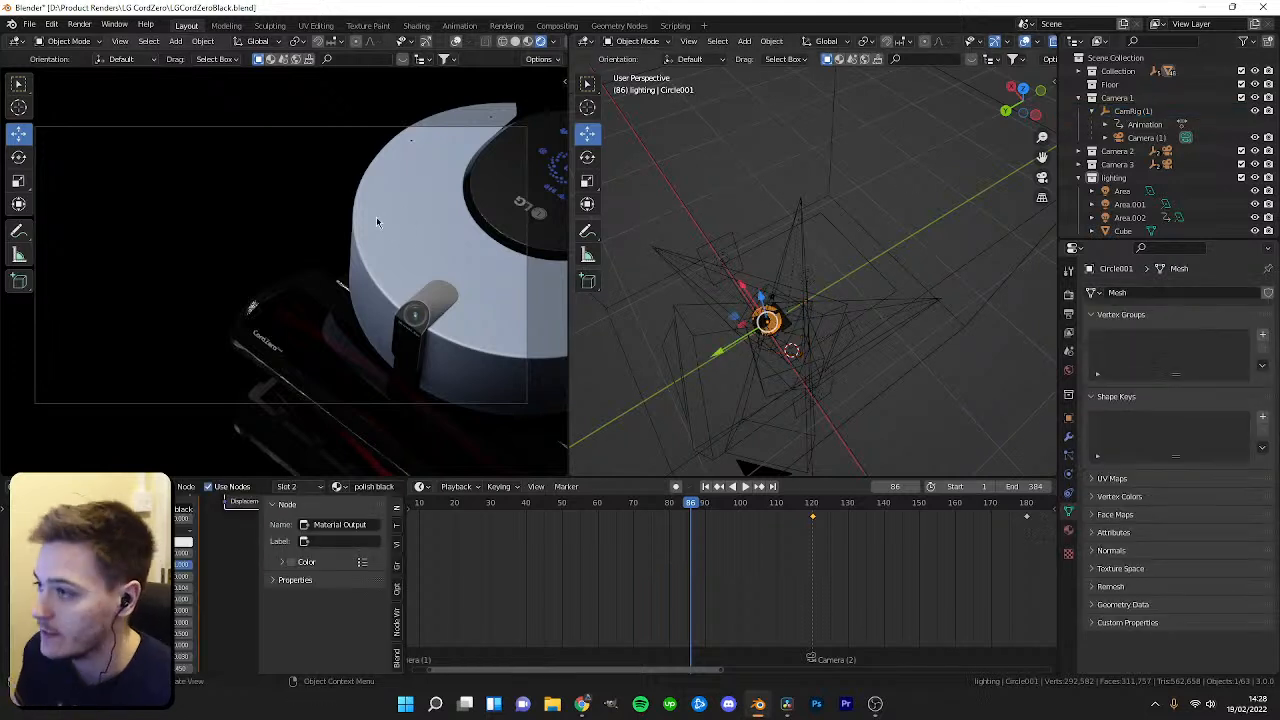
Start a new General Blender file.
left_click(29, 25)
mouse_move(120, 38)
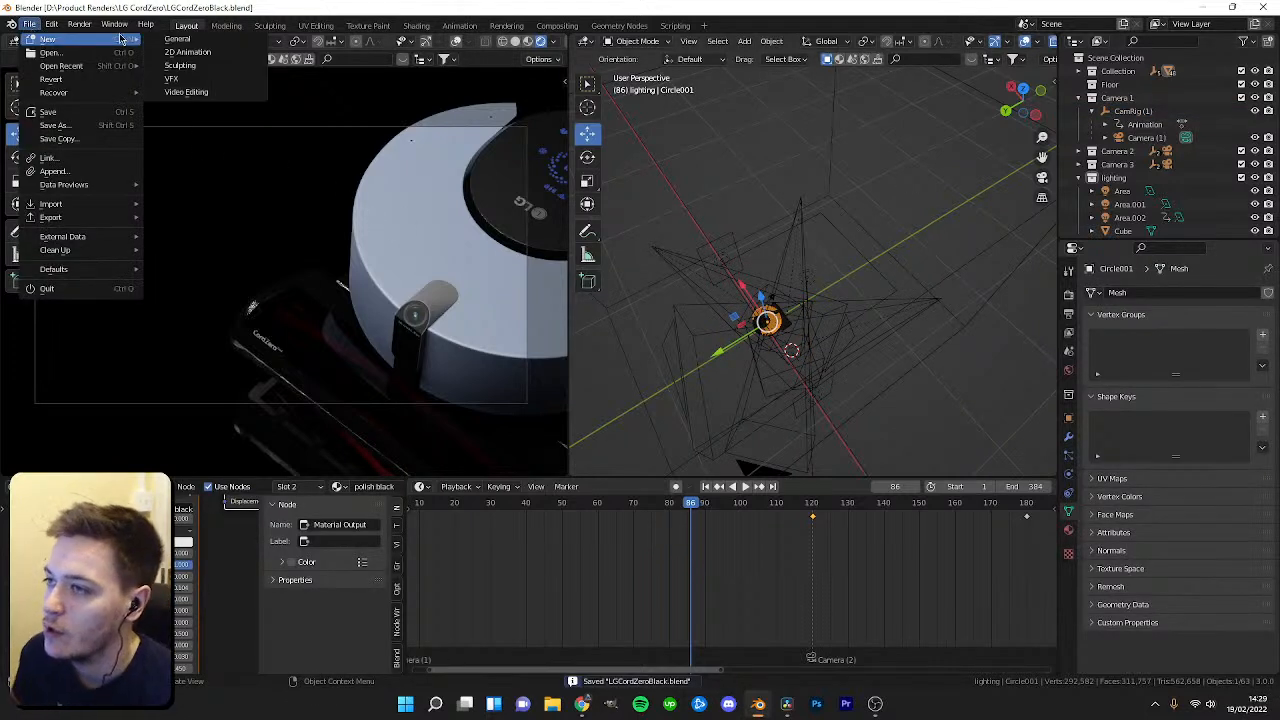
left_click(176, 39)
left_click(675, 114)
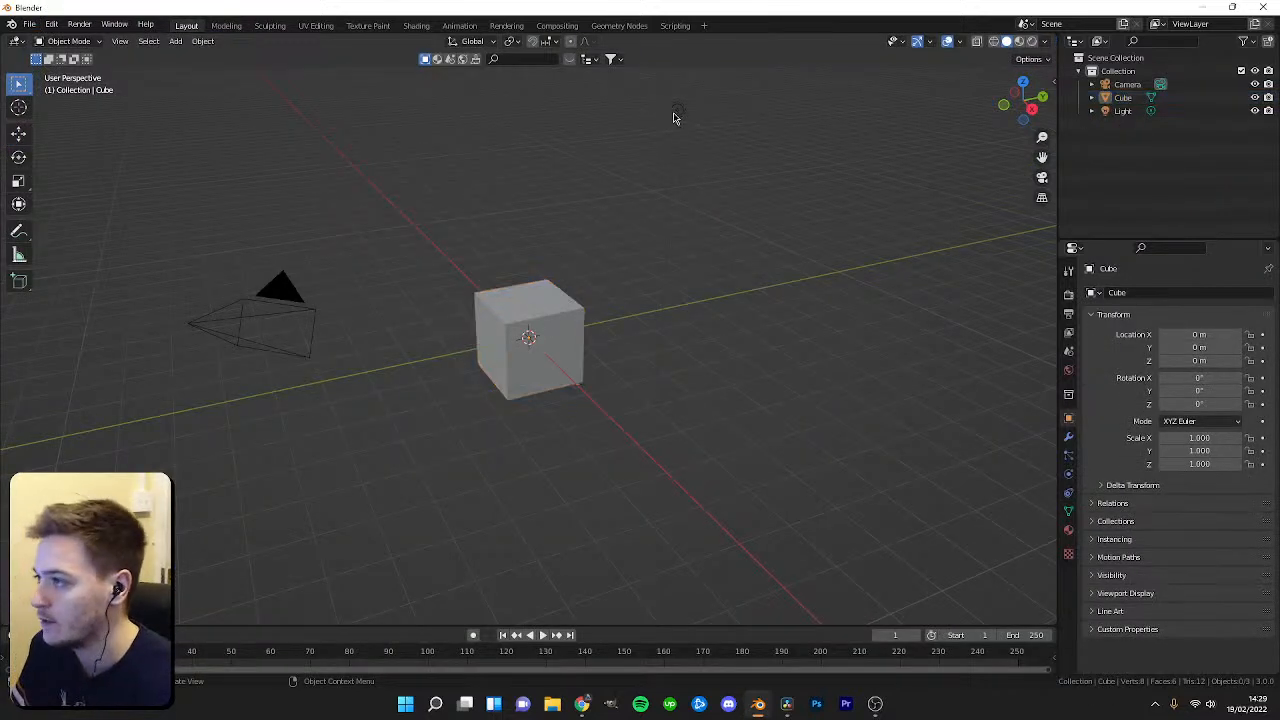
Delete the default camera and light, keeping only the cube.
key("Delete")
left_click(305, 315)
key("Delete")
left_click(561, 363)
mouse_move(561, 363)
middle_mouse_down()
mouse_move(569, 397)
mouse_move(594, 394)
mouse_move(557, 366)
middle_mouse_up()
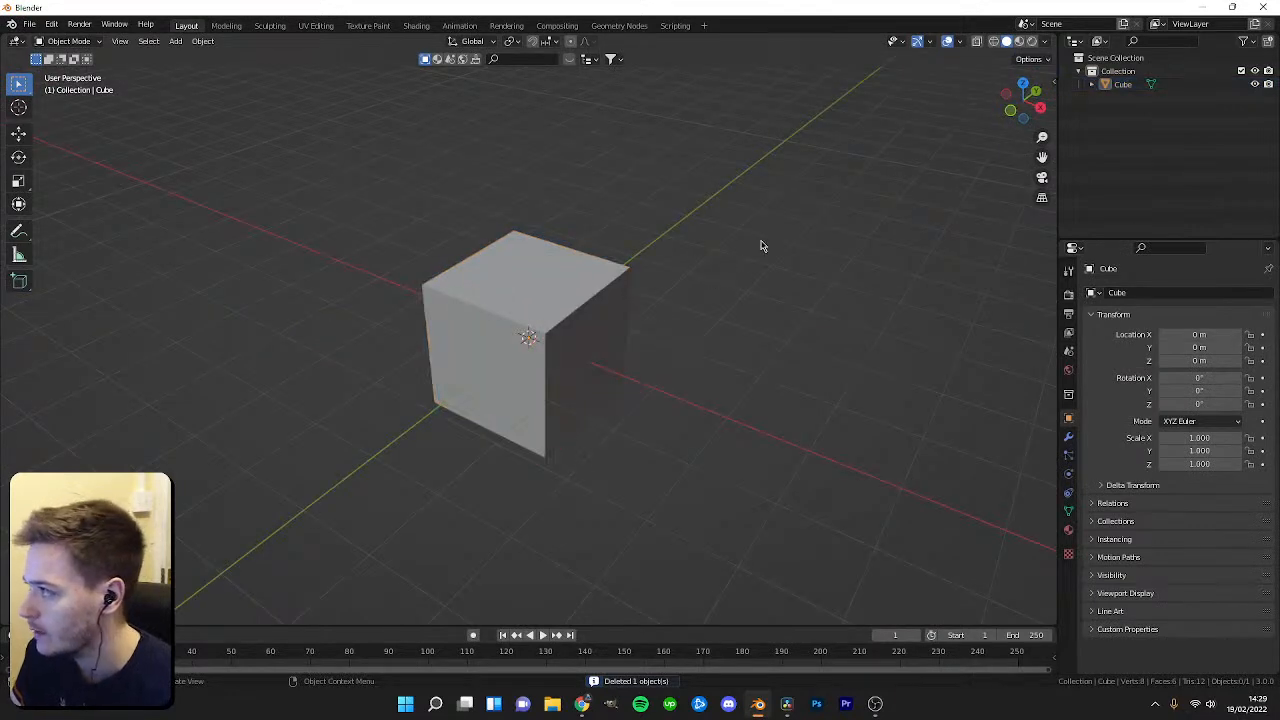
Add a camera at the origin and clear its rotation in top view.
key("shift+a")
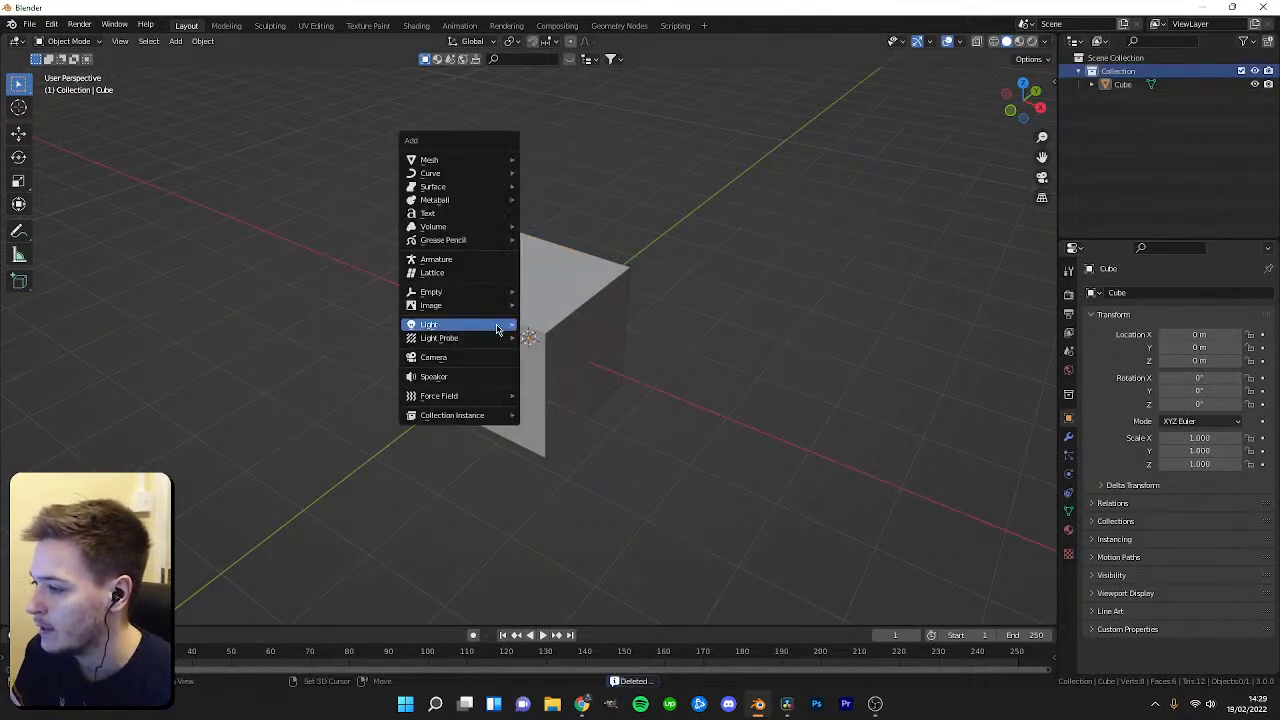
left_click(490, 358)
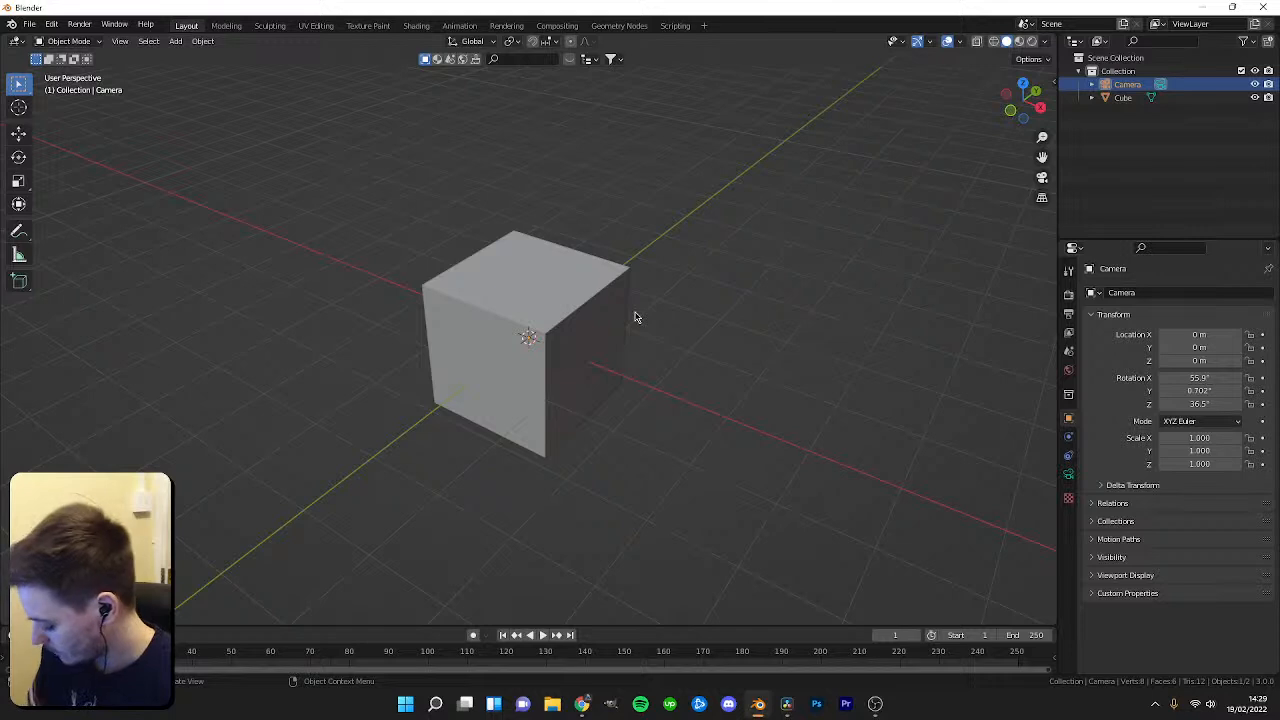
key("KP_1")
key("KP_7")
middle_click_drag(526, 430, 674, 291)
key("shift+space")
left_click(643, 399)
key("KP_7")
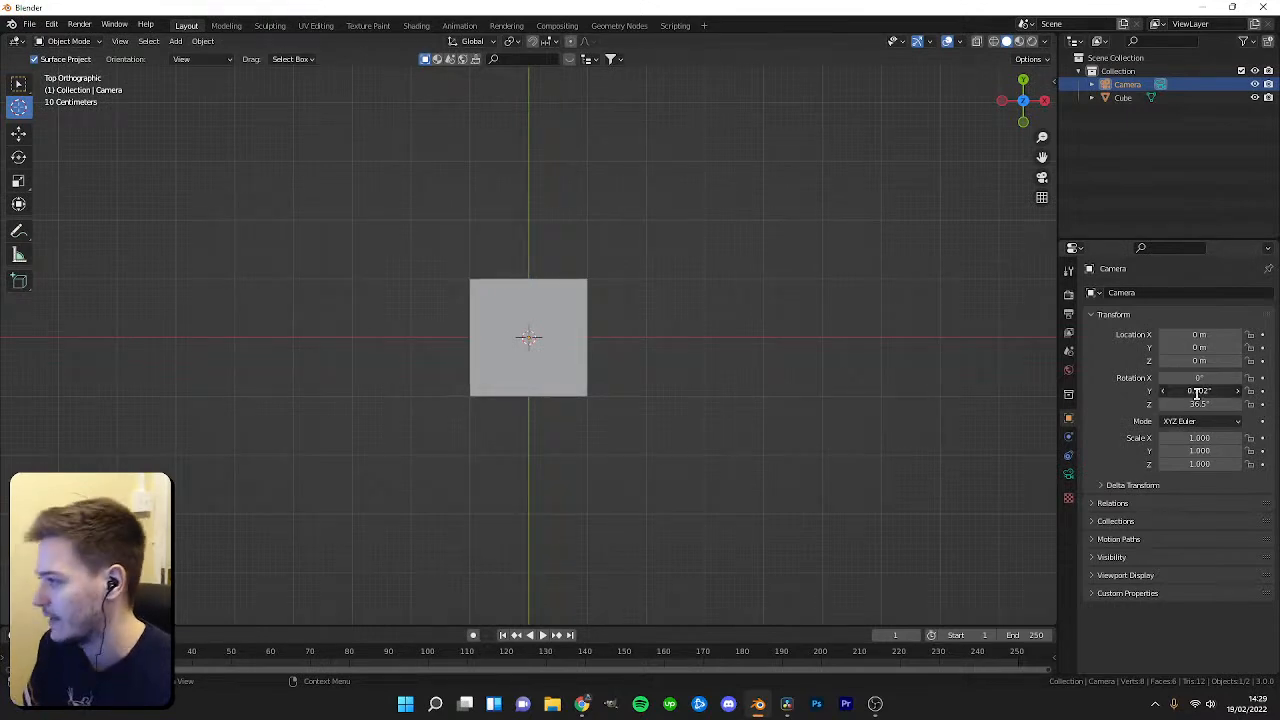
View through the camera and orbit the viewport around the cube, briefly playing the timeline.
key("KP_0")
middle_click_drag(606, 368, 608, 485)
key("shift+space")
left_click(602, 394)
scroll(574, 404, "down", 2)
middle_click_drag(574, 404, 584, 388)
key("space")
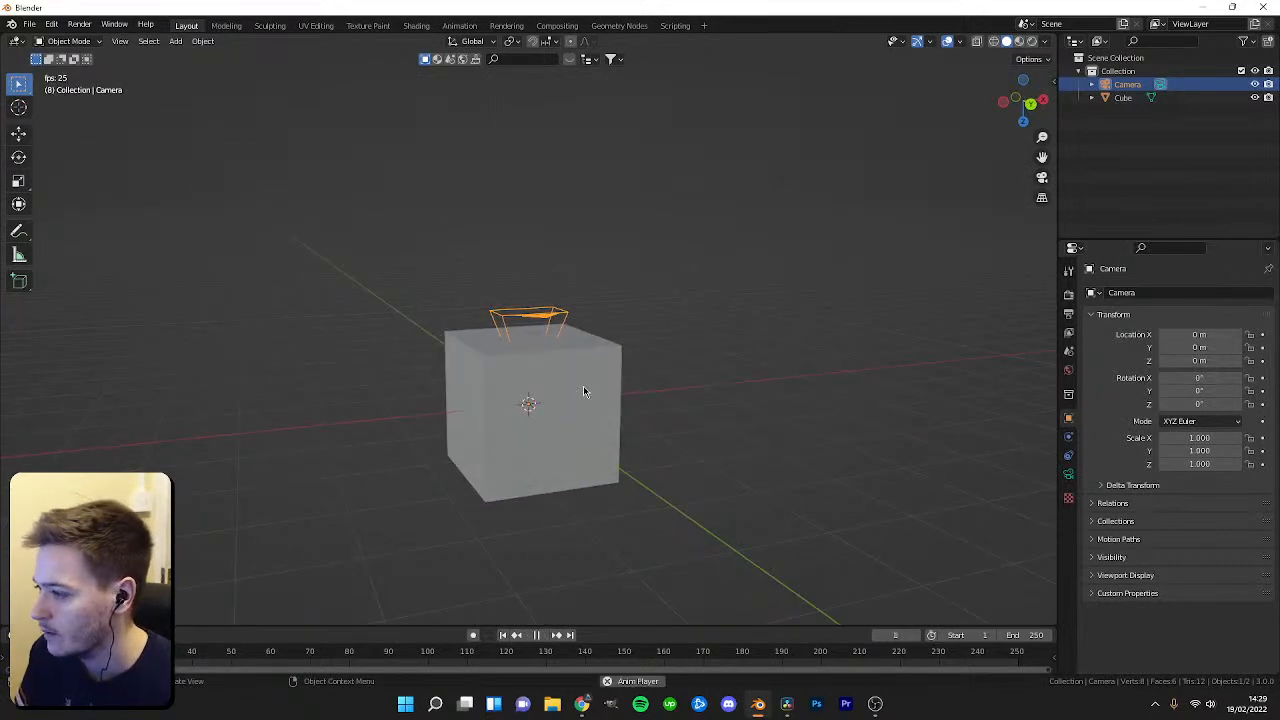
Move the camera up above the cube, then undo the move.
key("space")
key("shift+space")
key("g")
left_click_drag(526, 438, 525, 306)
key("Return")
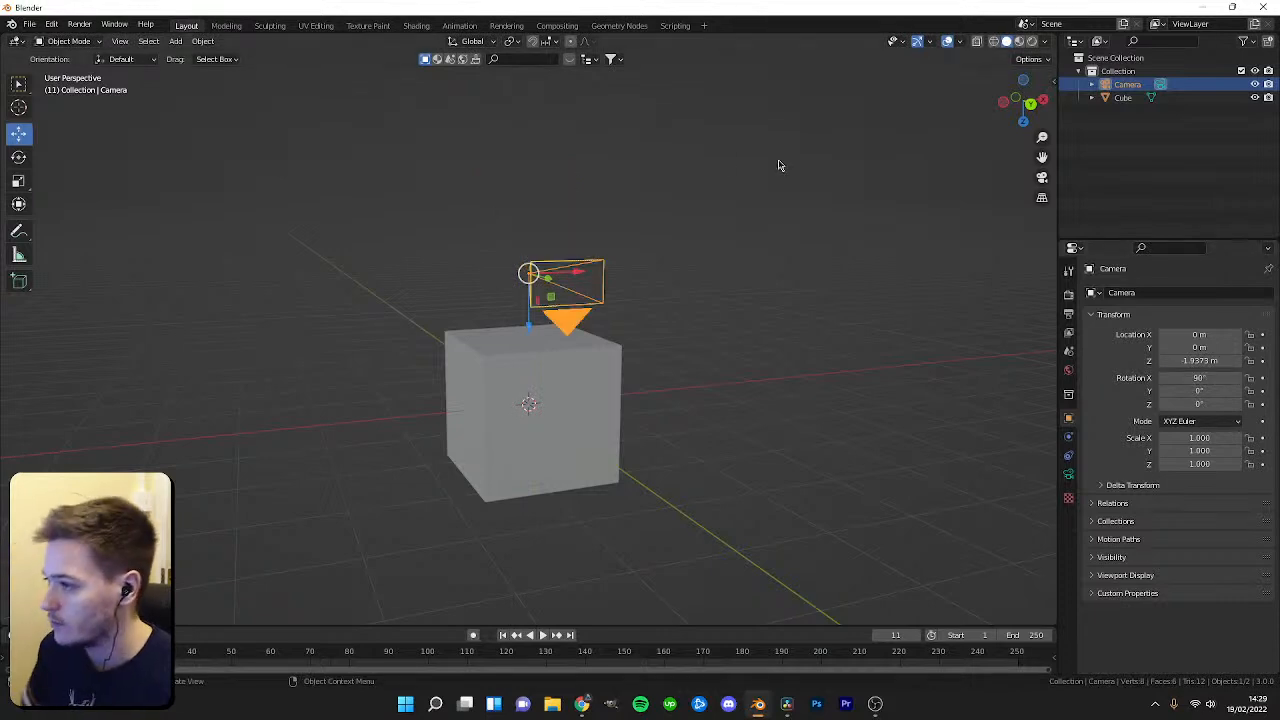
key("ctrl+z")
Delete the camera and add a new camera at the origin.
middle_click_drag(615, 309, 588, 314)
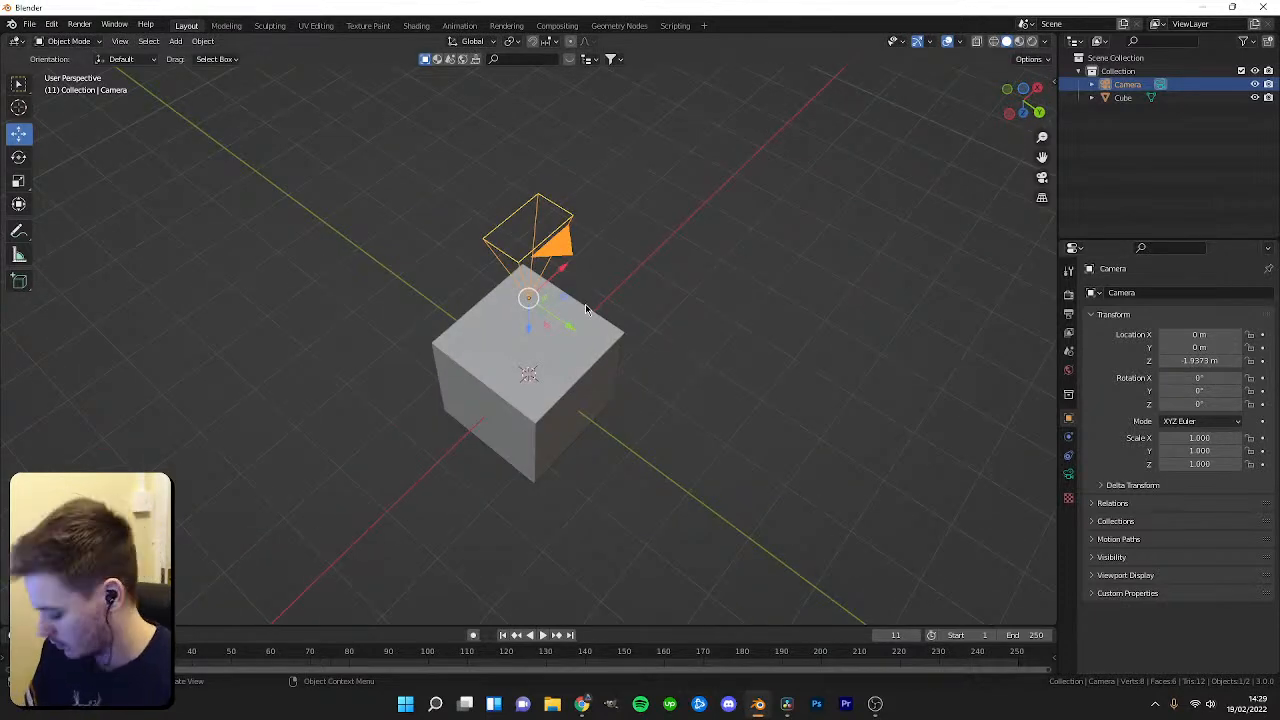
key("Delete")
key("shift+a")
left_click(568, 327)
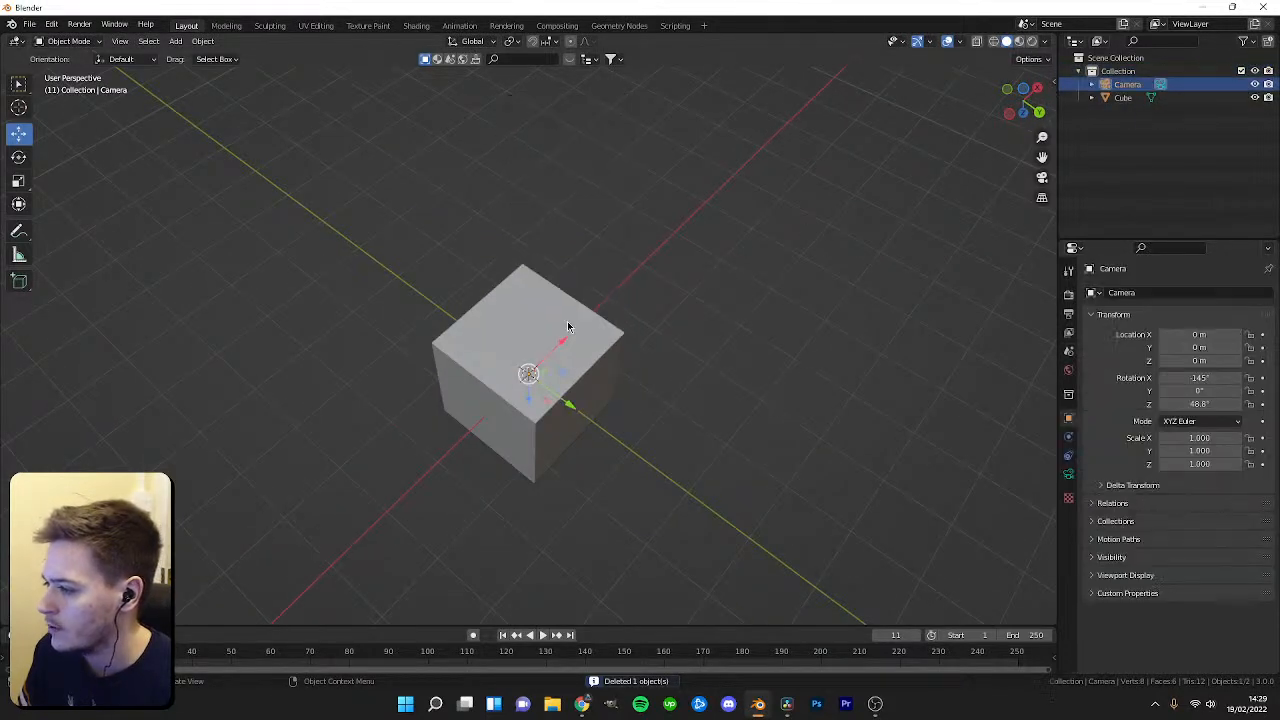
middle_click_drag(553, 356, 578, 313)
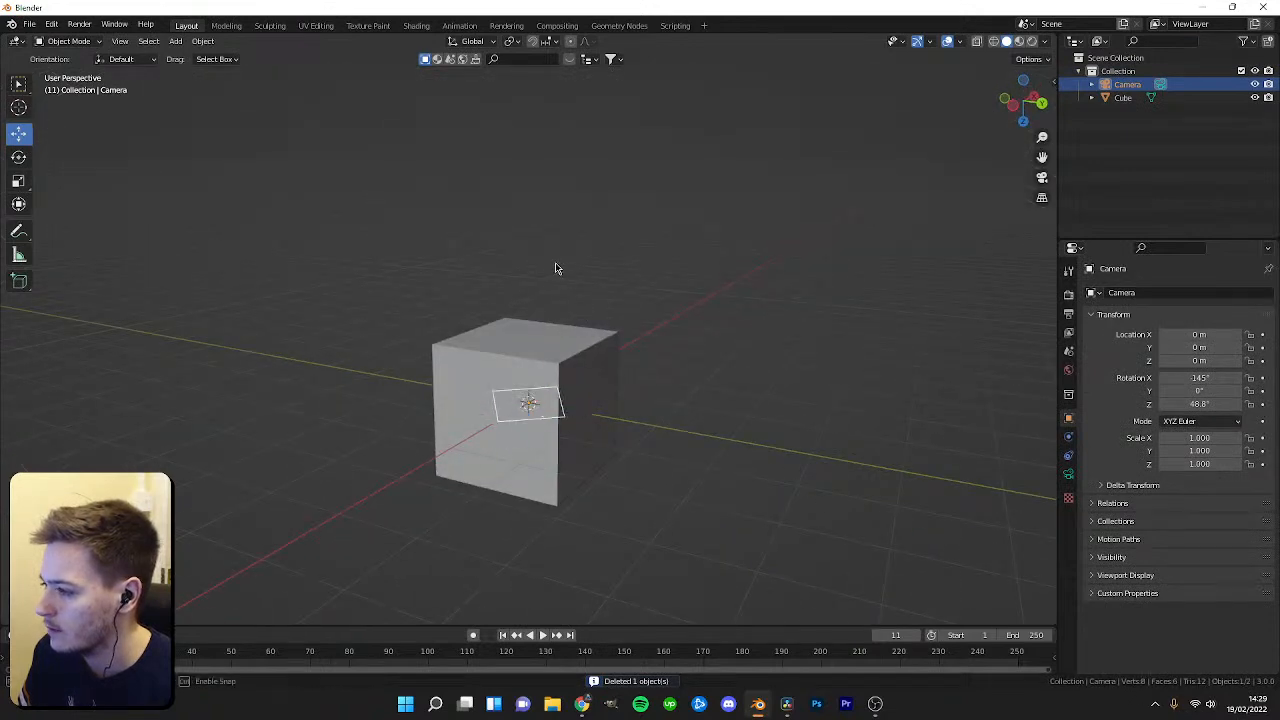
Delete the camera, add a new camera above the cube, and set its rotation to 0°.
key("Delete")
middle_click_drag(763, 289, 591, 344)
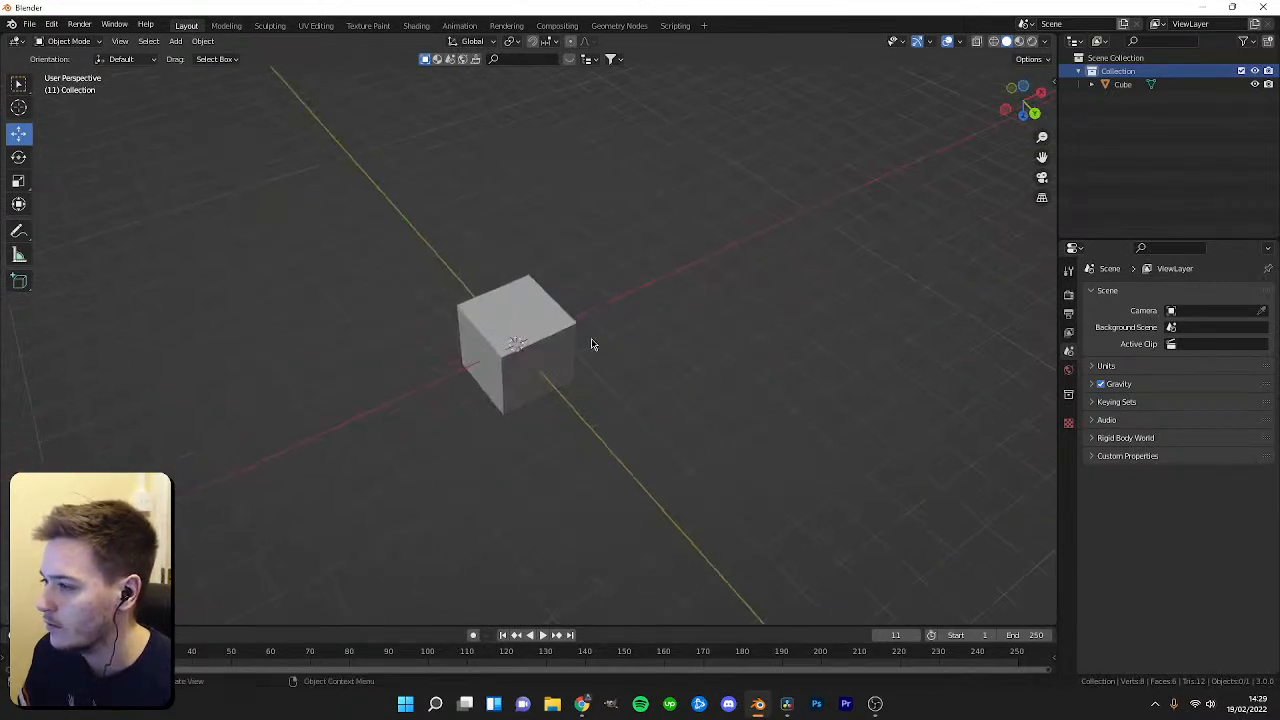
key("KP_1")
middle_click_drag(560, 271, 449, 297)
key("KP_1")
middle_click_drag(579, 220, 528, 296)
key("shift+a")
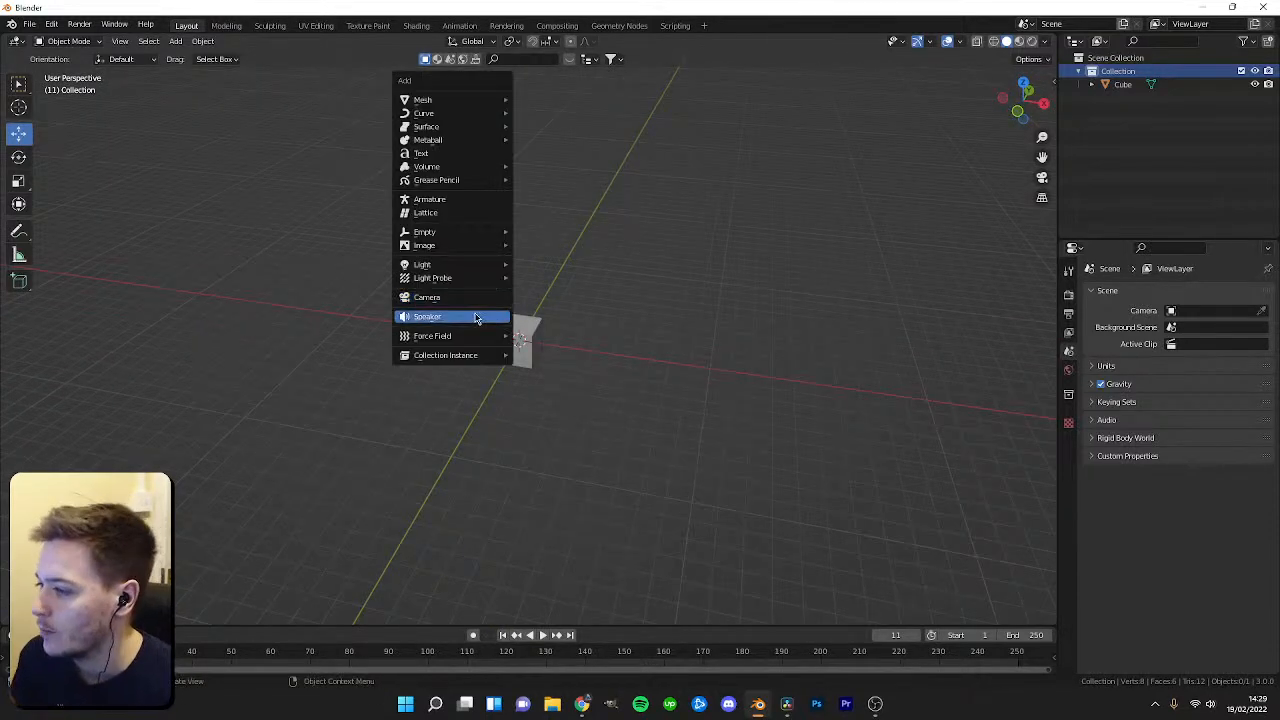
left_click(466, 295)
scroll(529, 341, "up", 3)
left_click_drag(508, 292, 508, 177)
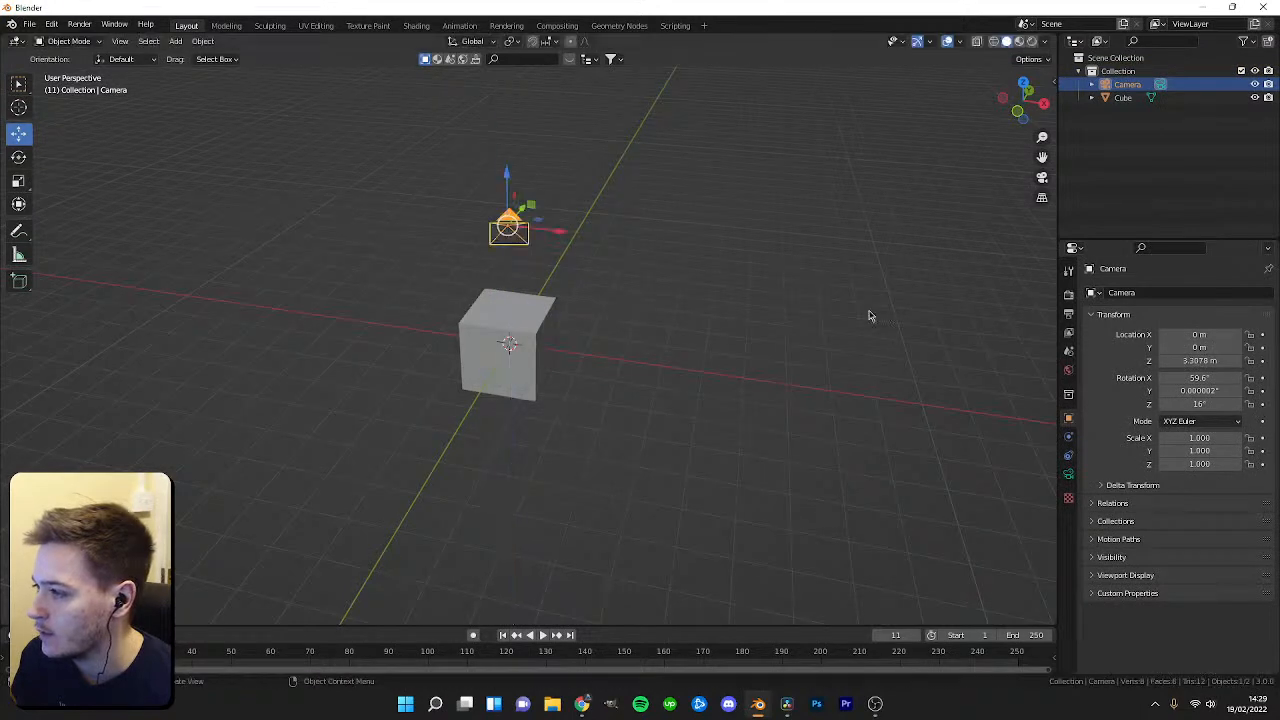
left_click(1208, 377)
type("0")
key("Return")
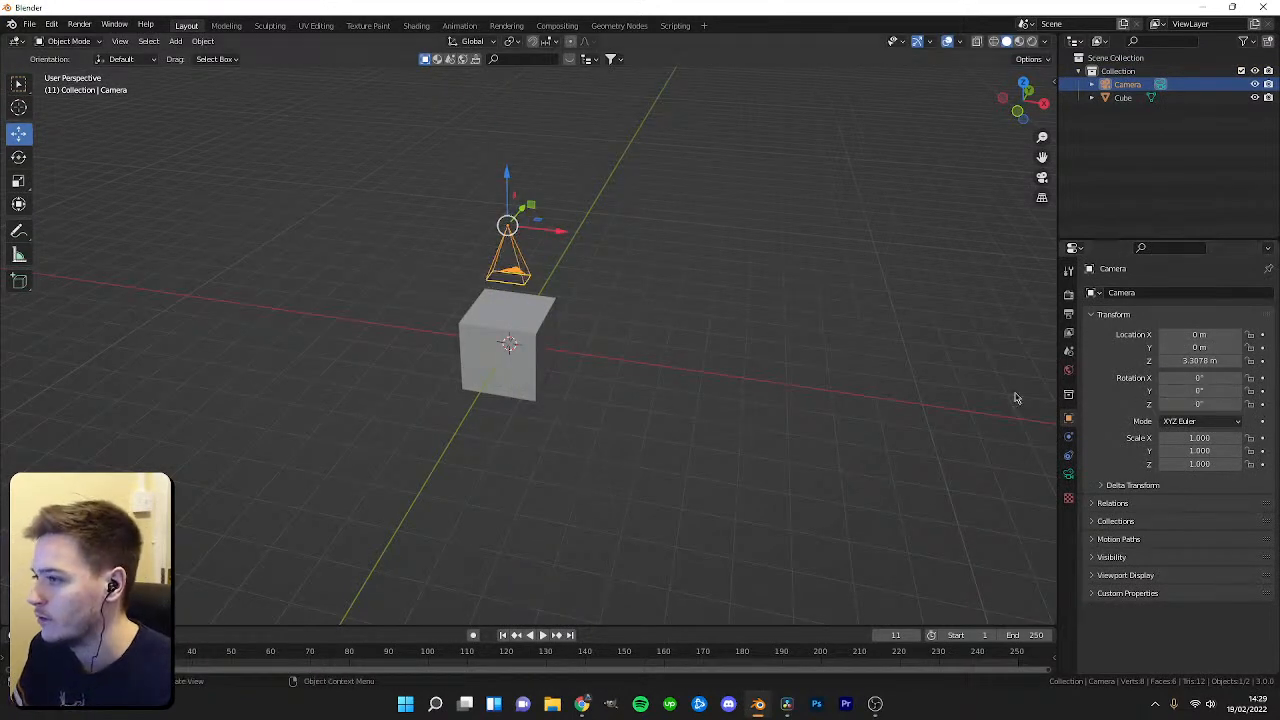
Move the camera up to about 8.3 m above the cube, looking straight down, and view through it.
key("KP_0")
middle_click_drag(553, 369, 576, 531)
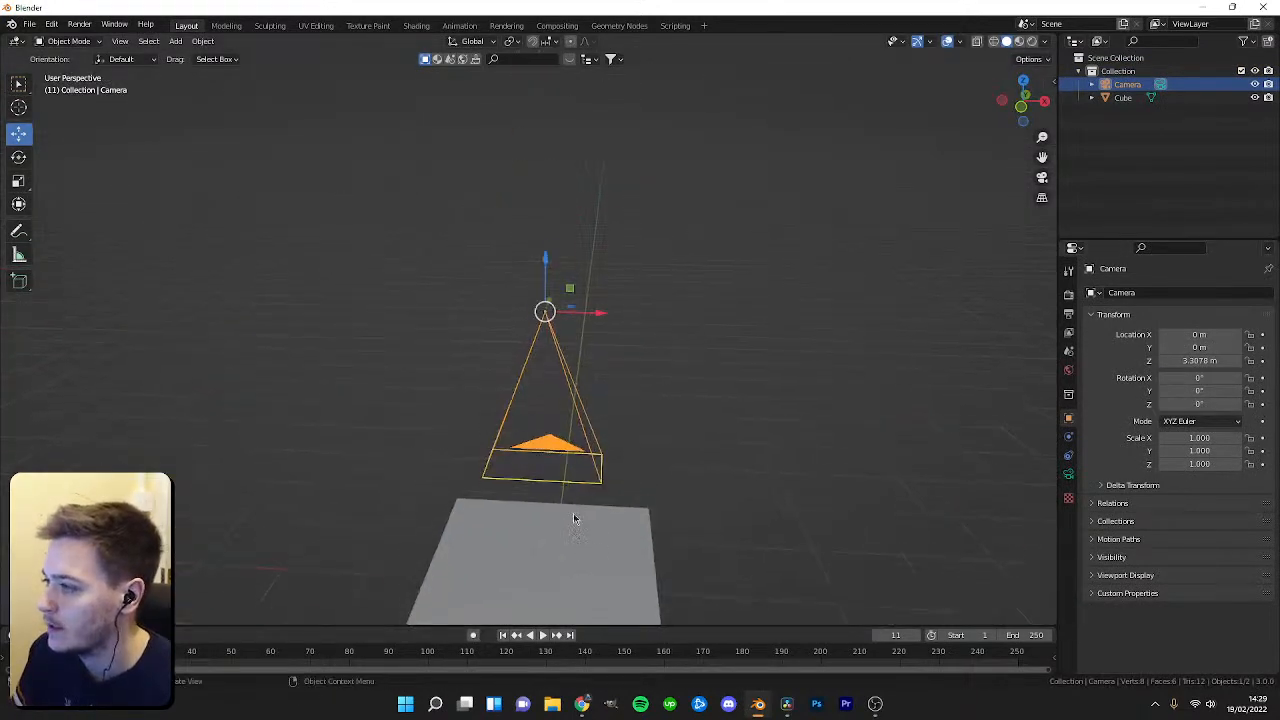
scroll(576, 531, "down", 4)
left_click_drag(537, 295, 537, 88)
key("KP_0")
key("KP_0")
key("KP_0")
key("KP_0")
left_click_drag(534, 152, 536, 122)
key("KP_0")
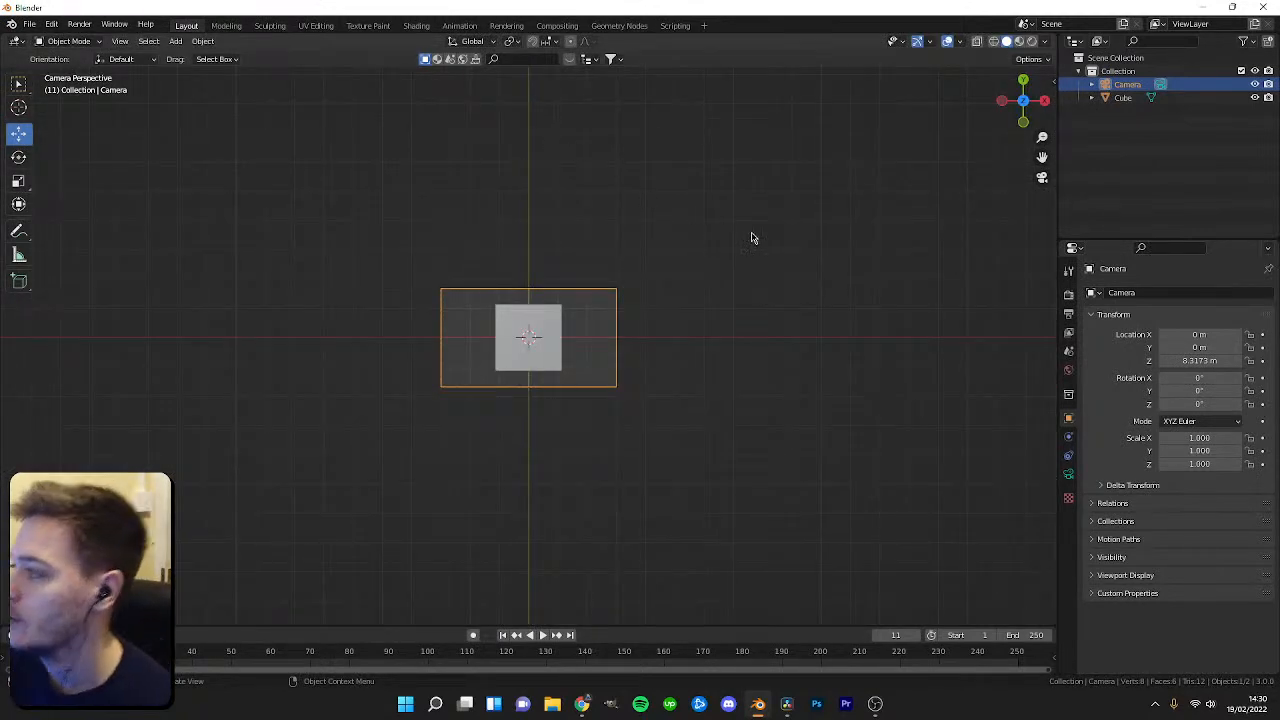
Add a cube-shaped empty at the origin and scale it up slightly to about 1.019.
left_click(1115, 72)
key("shift+a")
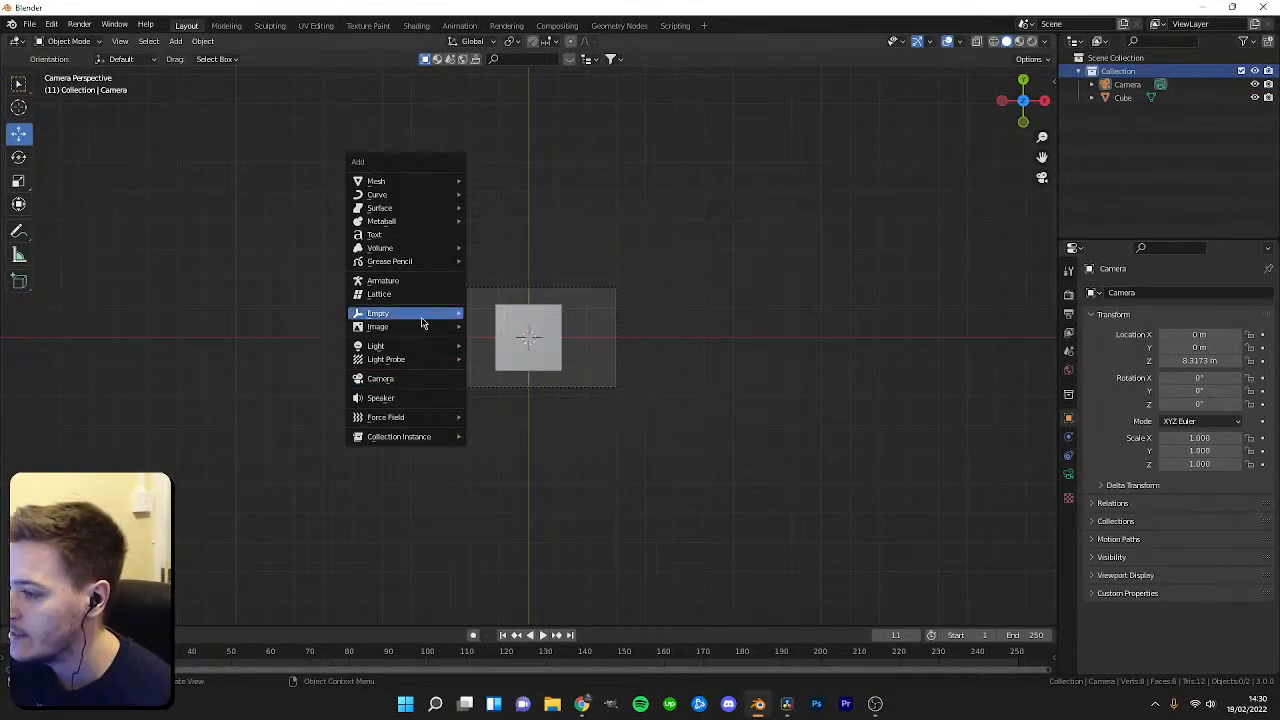
mouse_move(420, 314)
left_click(497, 415)
scroll(640, 370, "up", 6)
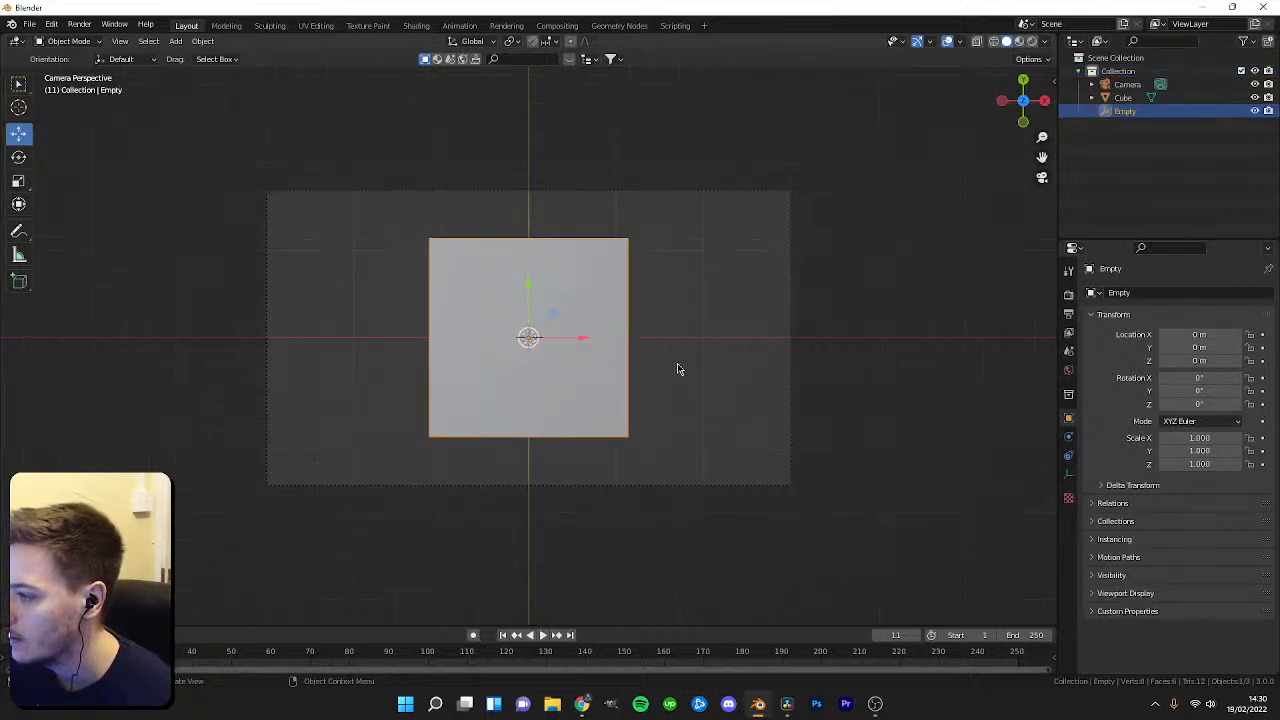
scroll(742, 379, "down", 5)
middle_click_drag(654, 423, 677, 437)
key("s")
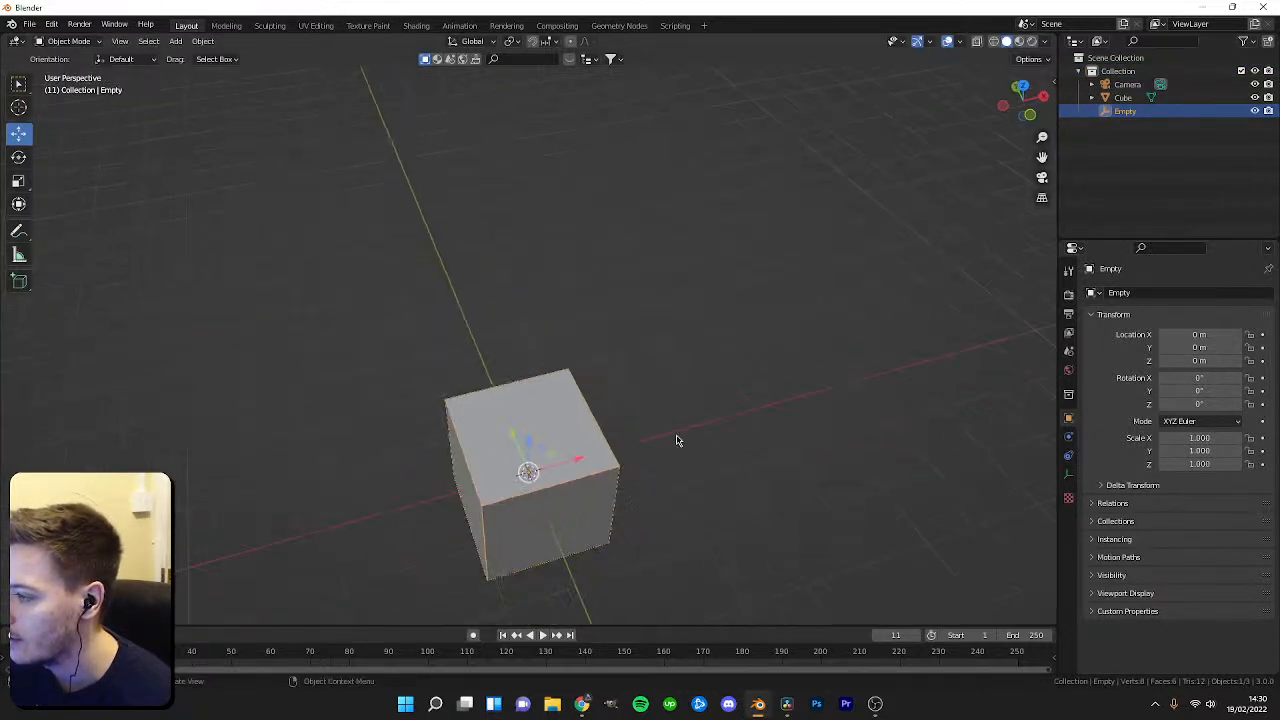
left_click(723, 397)
scroll(722, 397, "up", 3)
key("s")
left_click(676, 416)
scroll(600, 396, "down", 2)
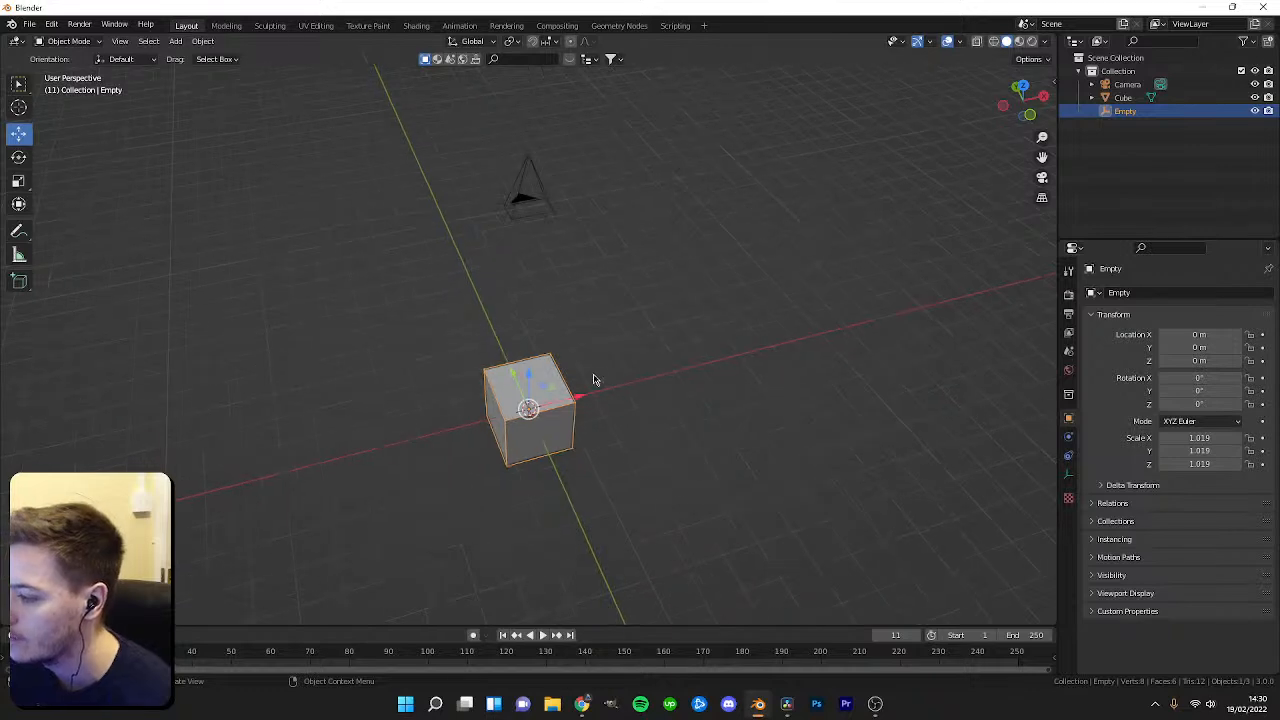
Select the camera together with the empty and parent the camera to the empty.
middle_click_drag(591, 394, 629, 325)
left_click(1130, 97)
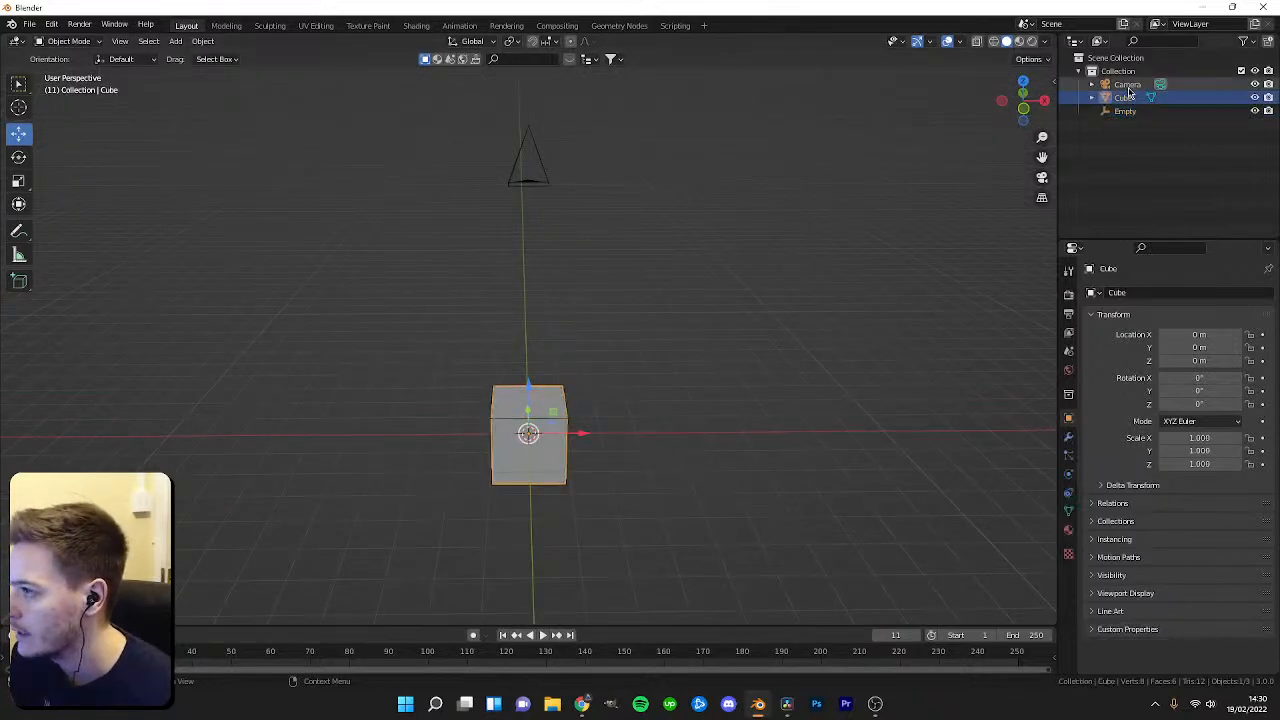
left_click(1129, 85)
scroll(588, 404, "up", 4)
middle_click_drag(574, 460, 570, 348, "shift")
scroll(570, 348, "up", 3)
left_click(429, 334)
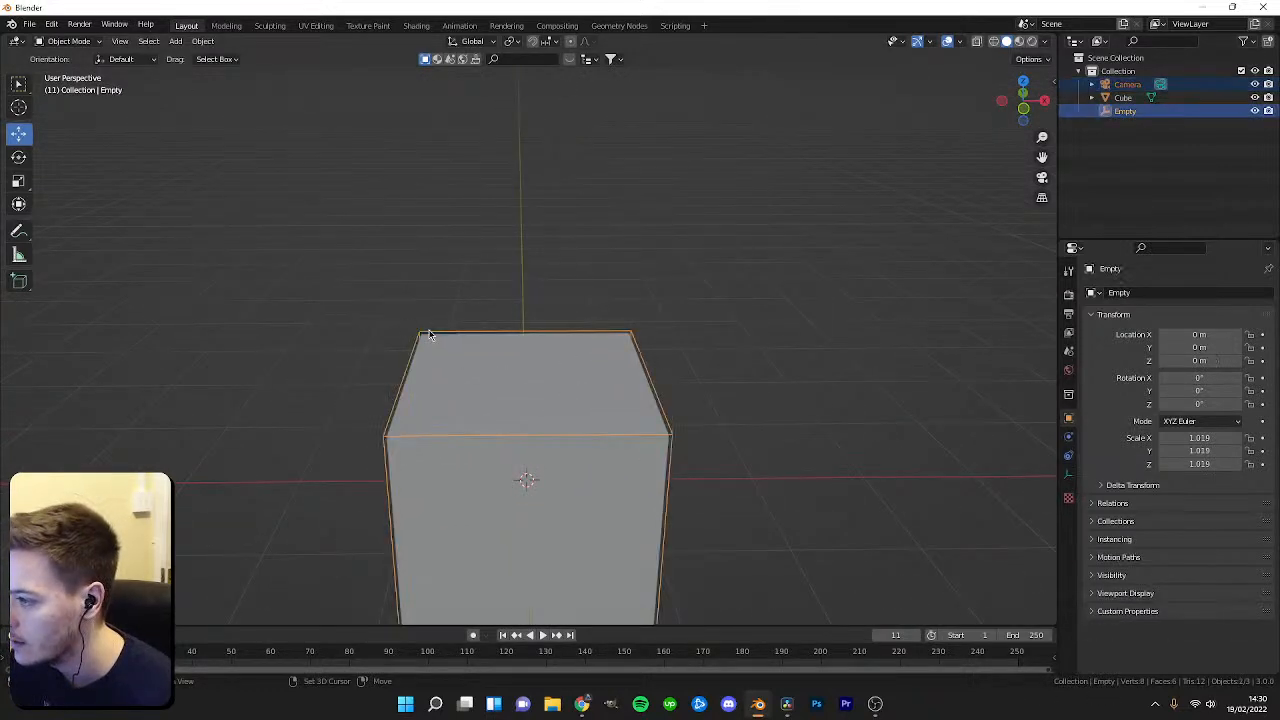
right_click(429, 334)
mouse_move(383, 465)
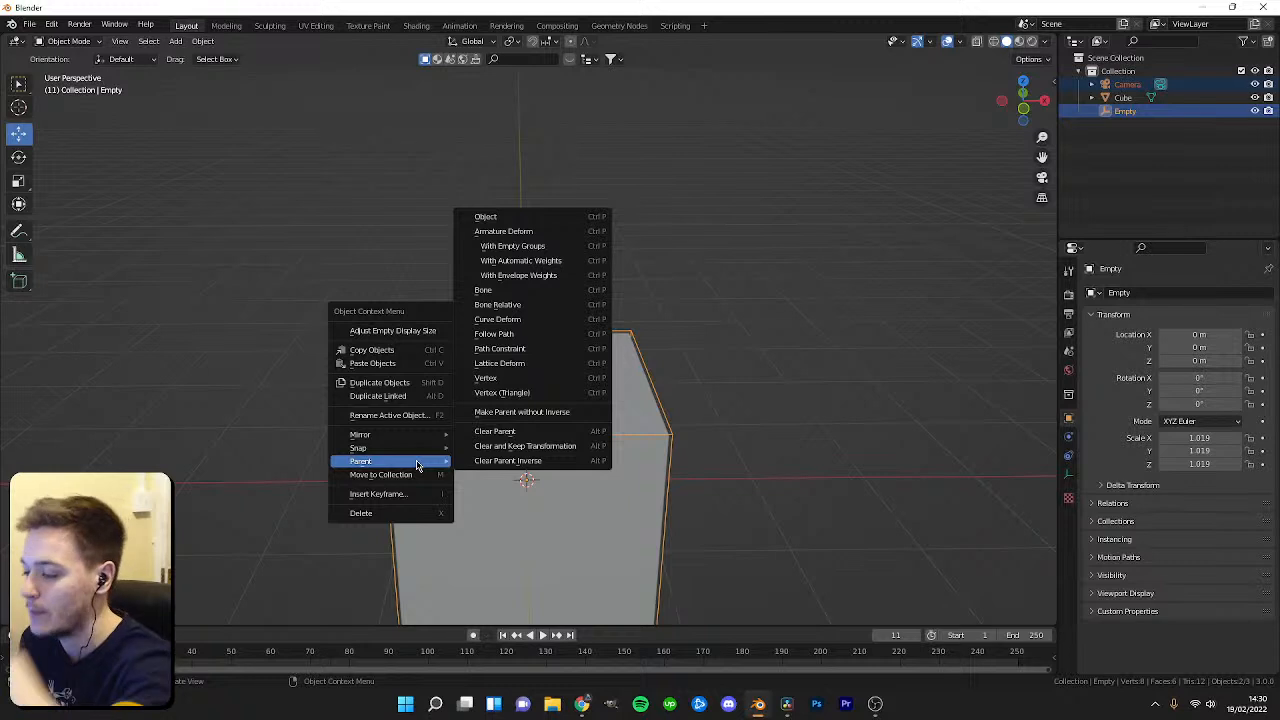
left_click(527, 219)
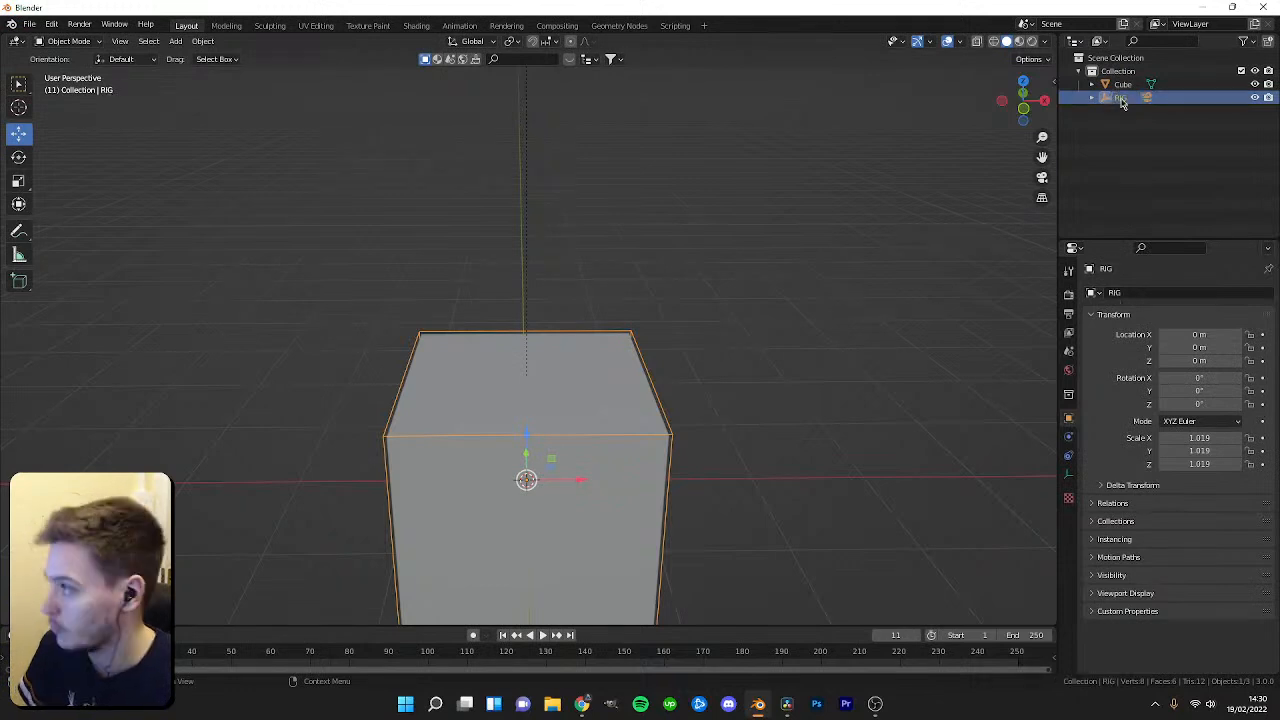
Set the camera inside the RIG empty as the active scene camera and view through it.
scroll(486, 237, "down", 3)
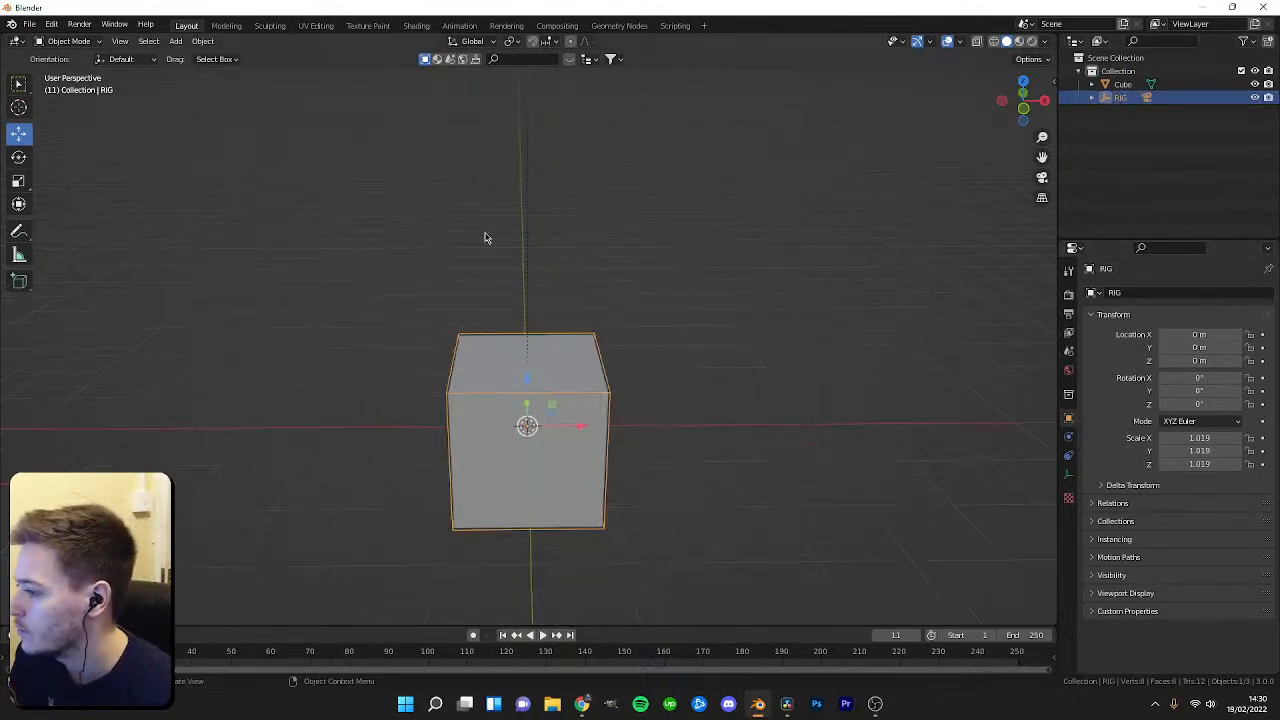
key("ctrl+KP_0")
scroll(601, 361, "up", 5)
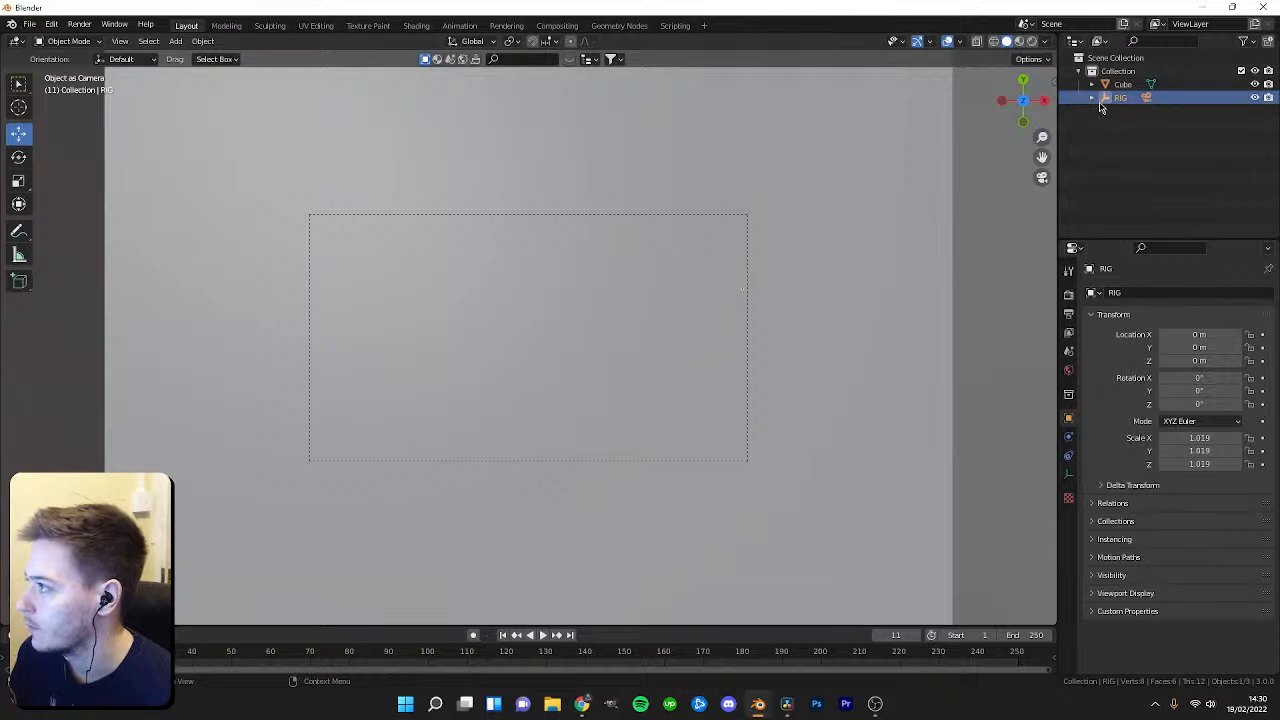
left_click(1092, 98)
left_click(1118, 112)
key("ctrl+KP_0")
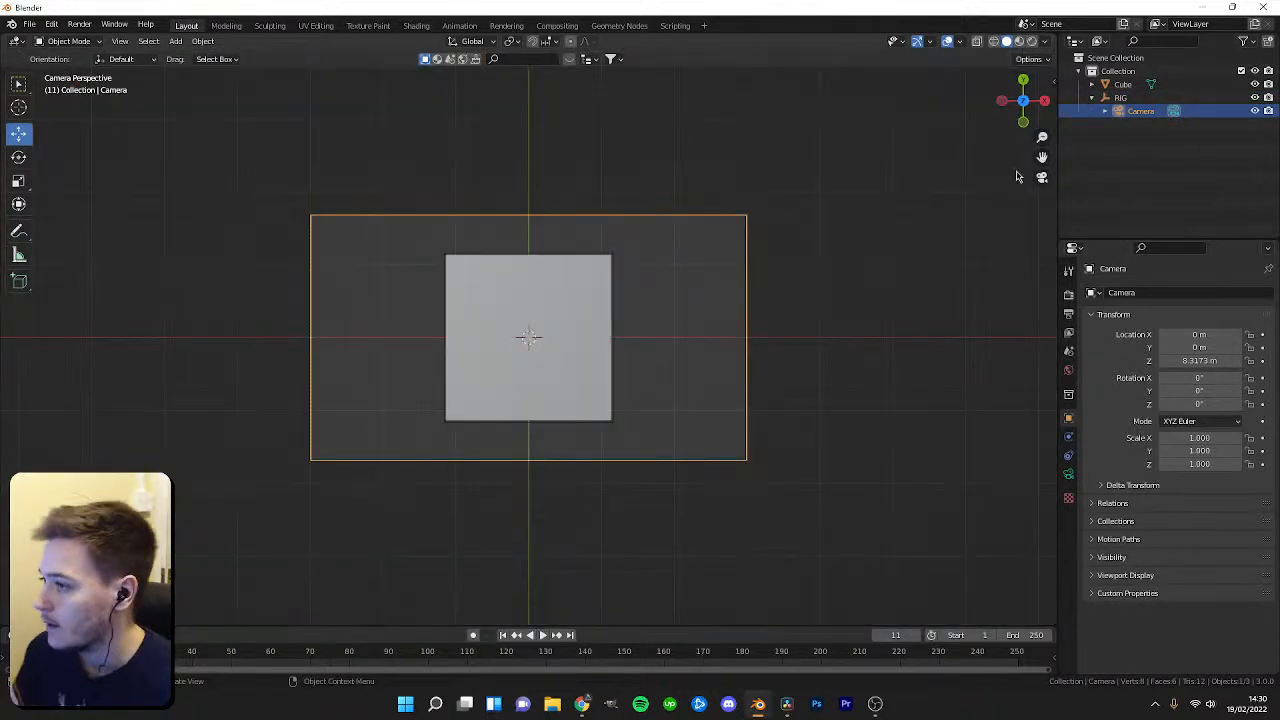
Rotate the RIG empty to about 78.8° on X and -5° on Z and scale it to about 1.337.
left_click(1120, 97)
left_click_drag(1198, 379, 1178, 404)
key("ctrl+z")
key("ctrl+z")
key("ctrl+z")
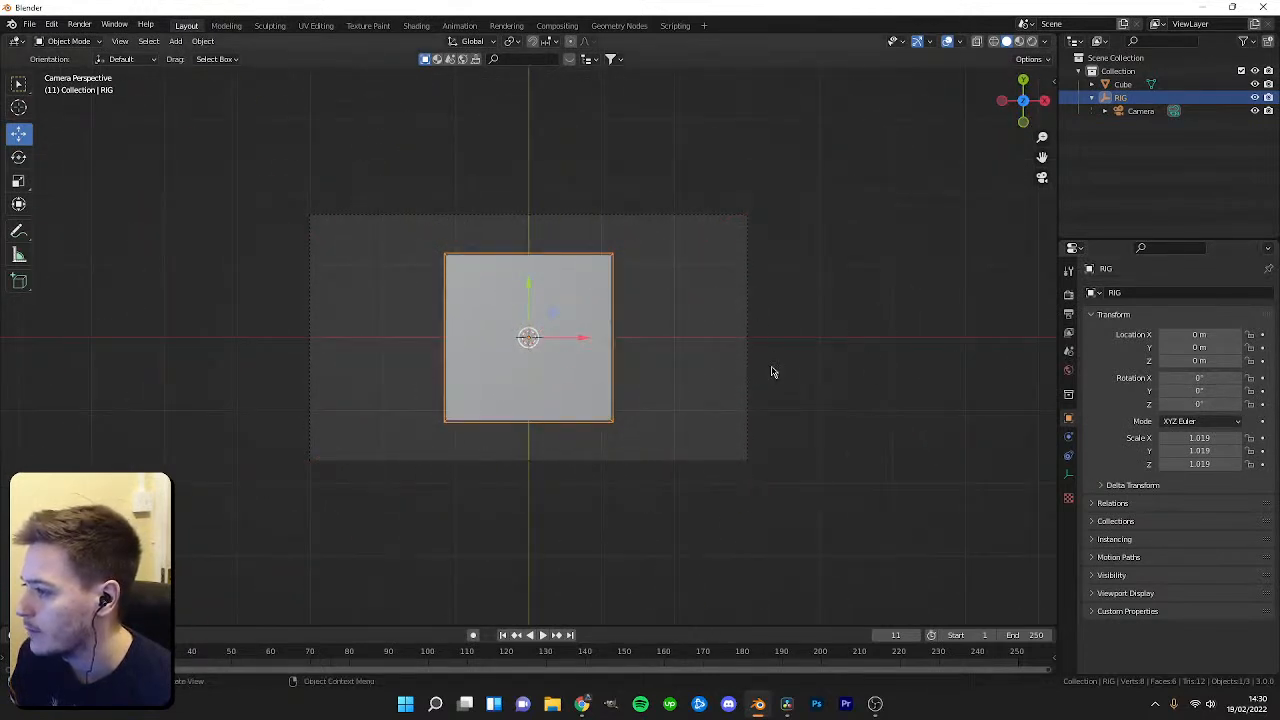
key("s")
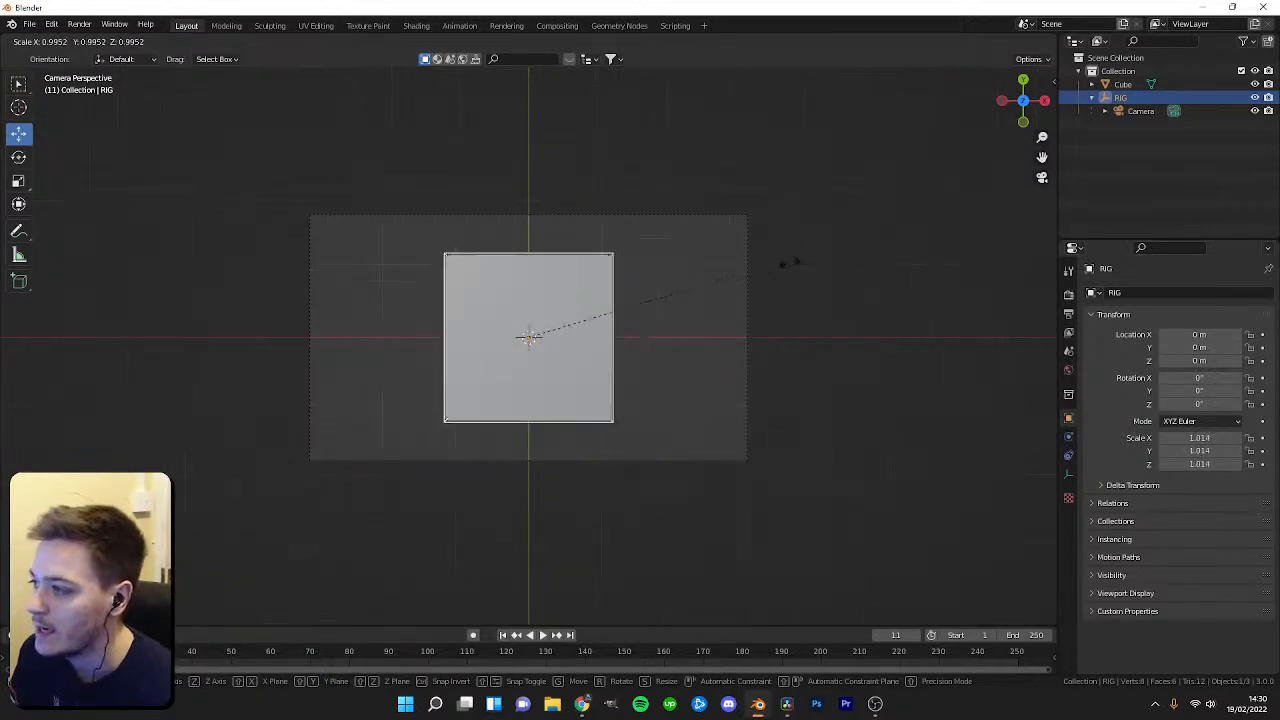
key("Escape")
mouse_move(1207, 380)
left_mouse_down()
mouse_move(1262, 380)
mouse_move(1162, 404)
mouse_move(1245, 404)
mouse_move(1210, 404)
left_mouse_up()
key("ctrl+z")
scroll(670, 423, "up", 3)
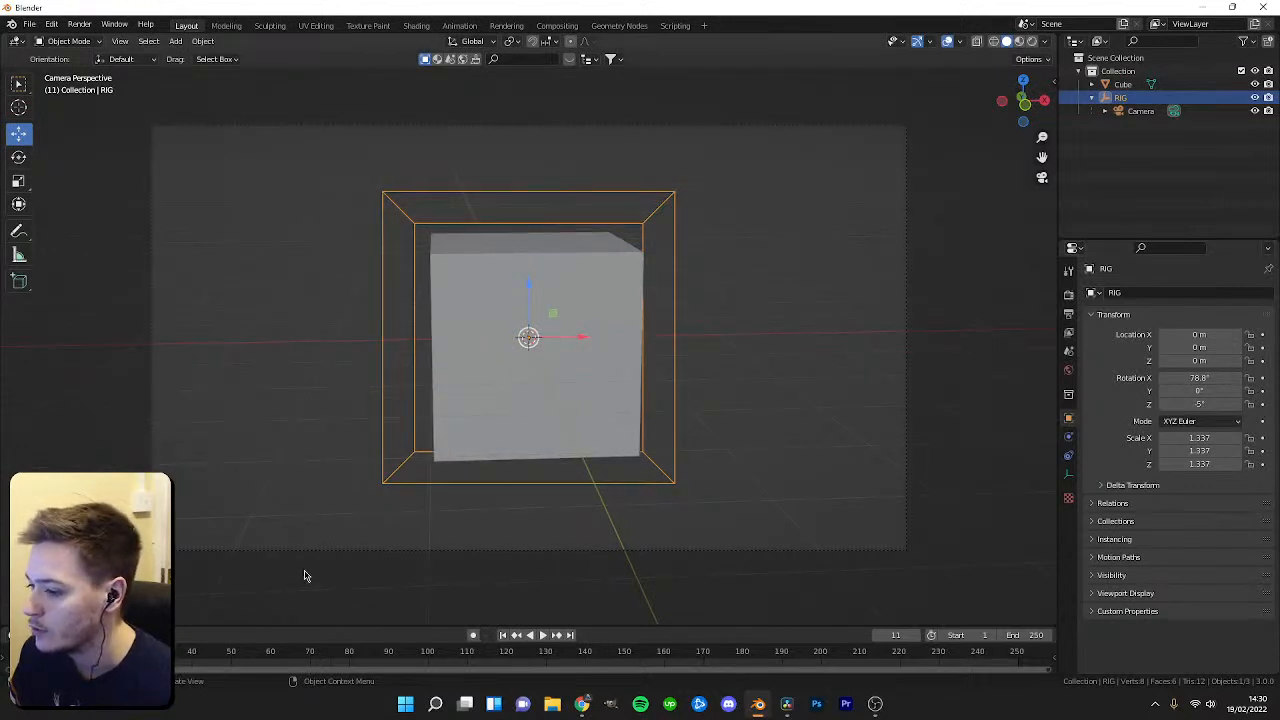
Enlarge the timeline and insert a location and rotation keyframe on the RIG at frame 1.
left_click_drag(269, 625, 269, 535)
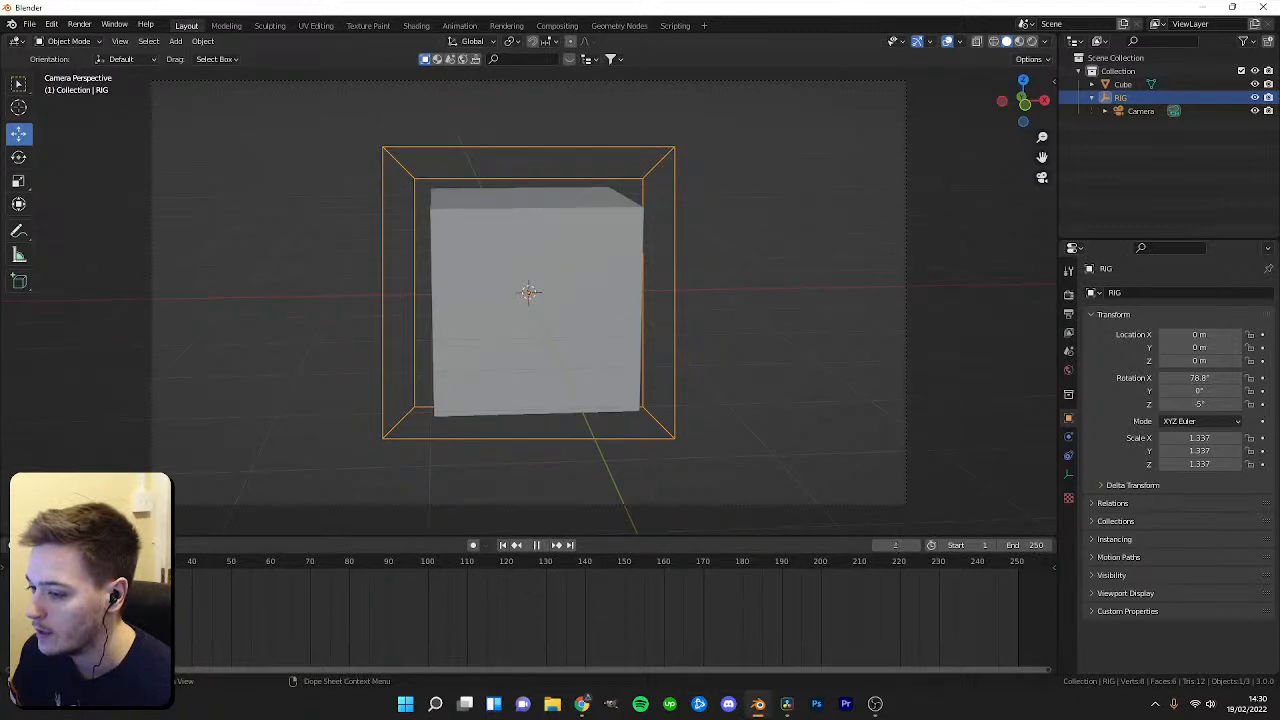
key("i")
left_click(409, 383)
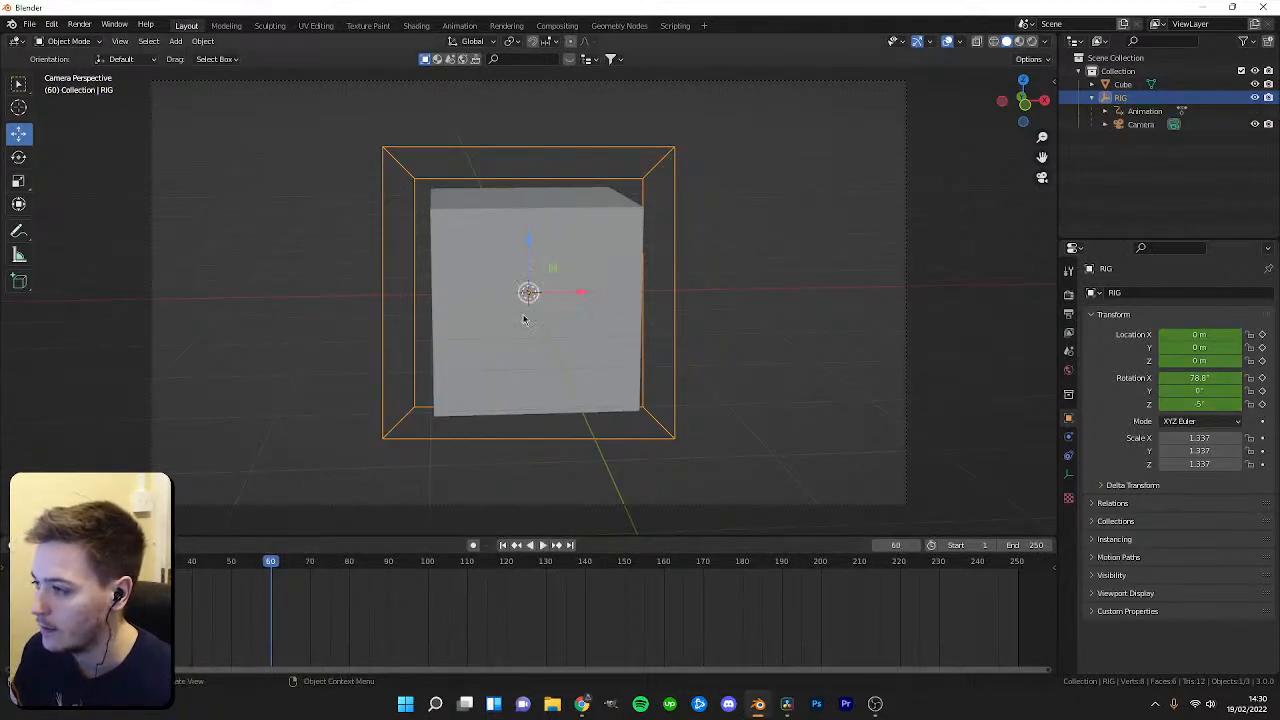
At frame 60, move and scale down the RIG and insert a location, rotation and scale keyframe.
mouse_move(535, 247)
left_mouse_down()
mouse_move(531, 270)
mouse_move(655, 294)
mouse_move(531, 259)
left_mouse_up()
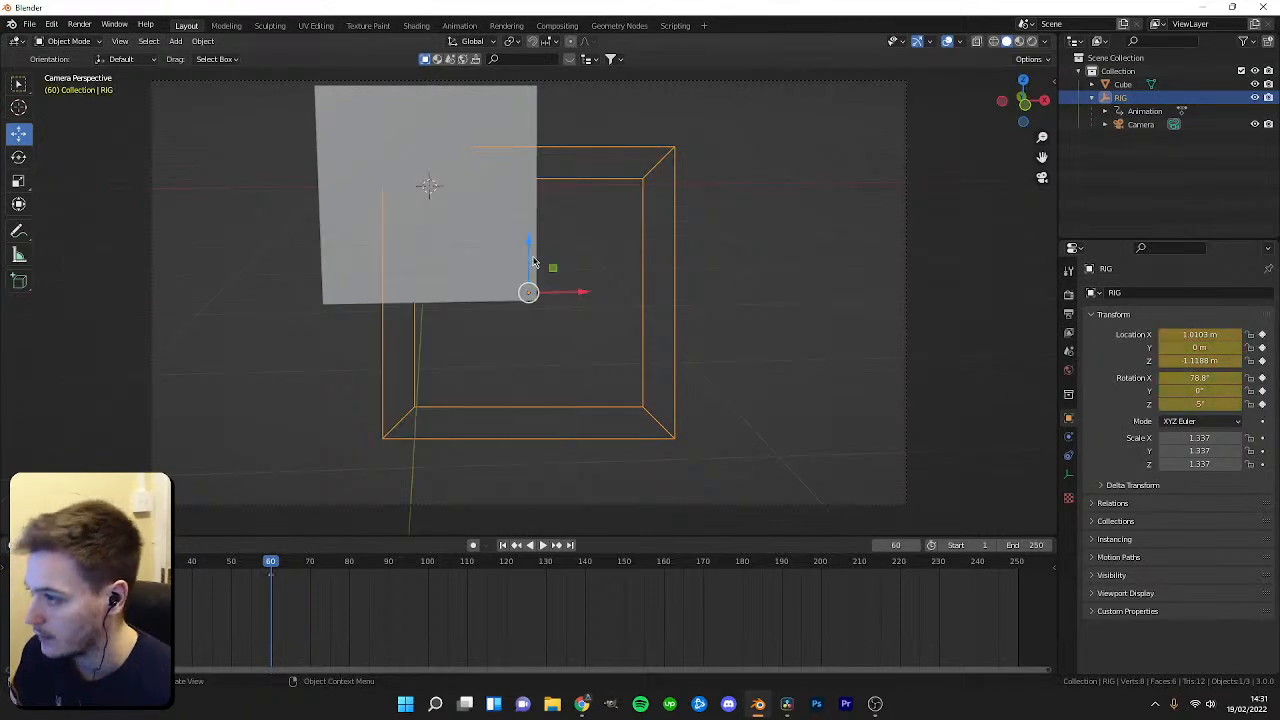
key("s")
left_click(663, 277)
key("i")
left_click(669, 277)
Scrub and play the timeline to preview the rig animation.
left_click_drag(165, 562, 43, 562)
key("space")
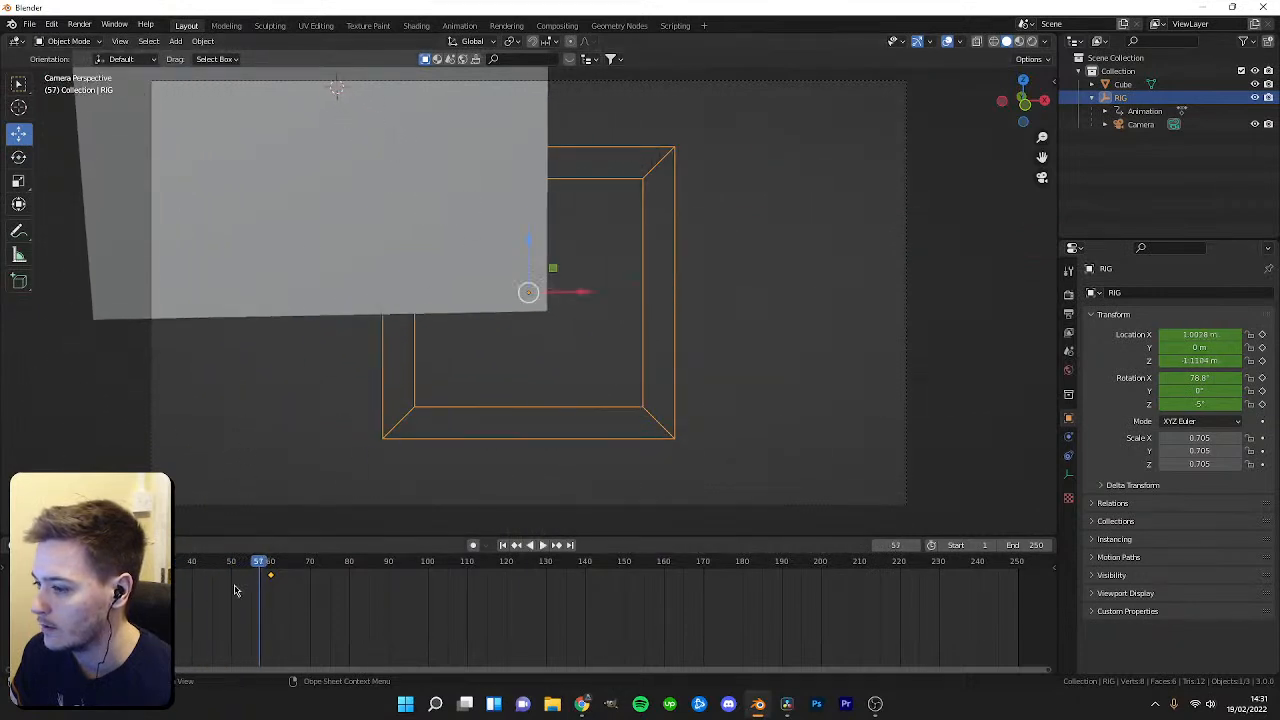
key("Escape")
At frame 1, scale the RIG up to about 1.405 and insert a location and rotation keyframe.
key("shift+Left")
key("s")
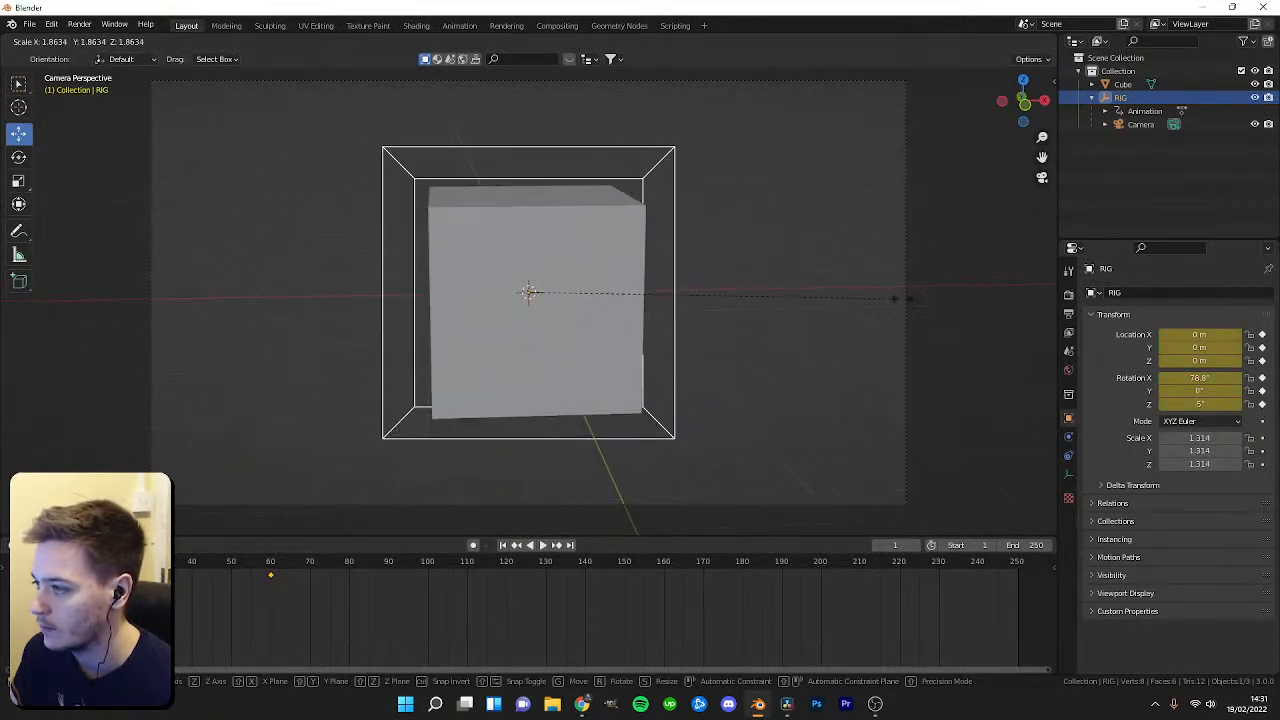
left_click(930, 291)
key("i")
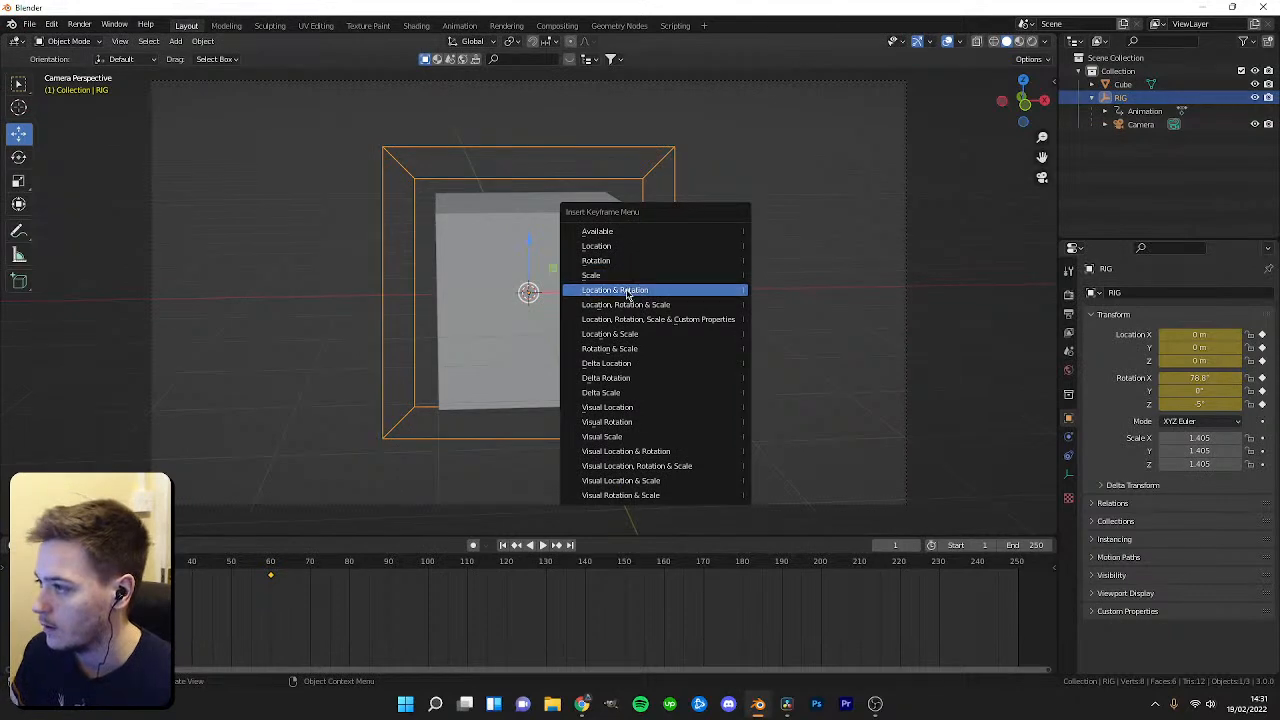
left_click(690, 289)
At frame 60, scale the RIG down to about 0.845 and insert a location, rotation, scale and custom properties keyframe.
left_click_drag(46, 563, 271, 580)
key("s")
left_click(605, 256)
key("i")
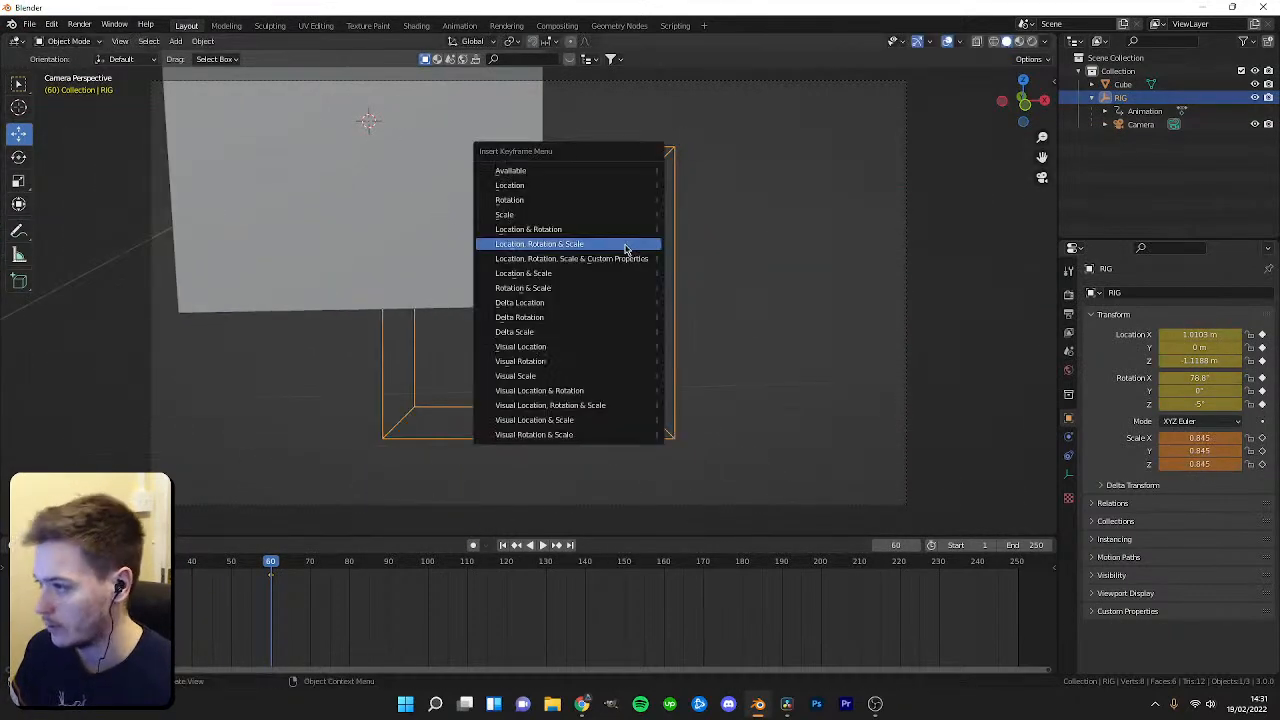
left_click(600, 259)
Scrub and play the timeline to preview the rig animation.
left_click_drag(270, 580, 35, 580)
key("space")
key("space")
left_click_drag(259, 571, 268, 567)
In wireframe top view, rotate the RIG to about 244° around Z at frame 60, keyframe it, and return to solid camera view.
left_click_drag(1213, 377, 1278, 404)
key("ctrl+z")
key("KP_7")
key("z")
left_click(474, 267)
left_click_drag(614, 224, 607, 164)
key("i")
left_click(604, 145)
key("KP_0")
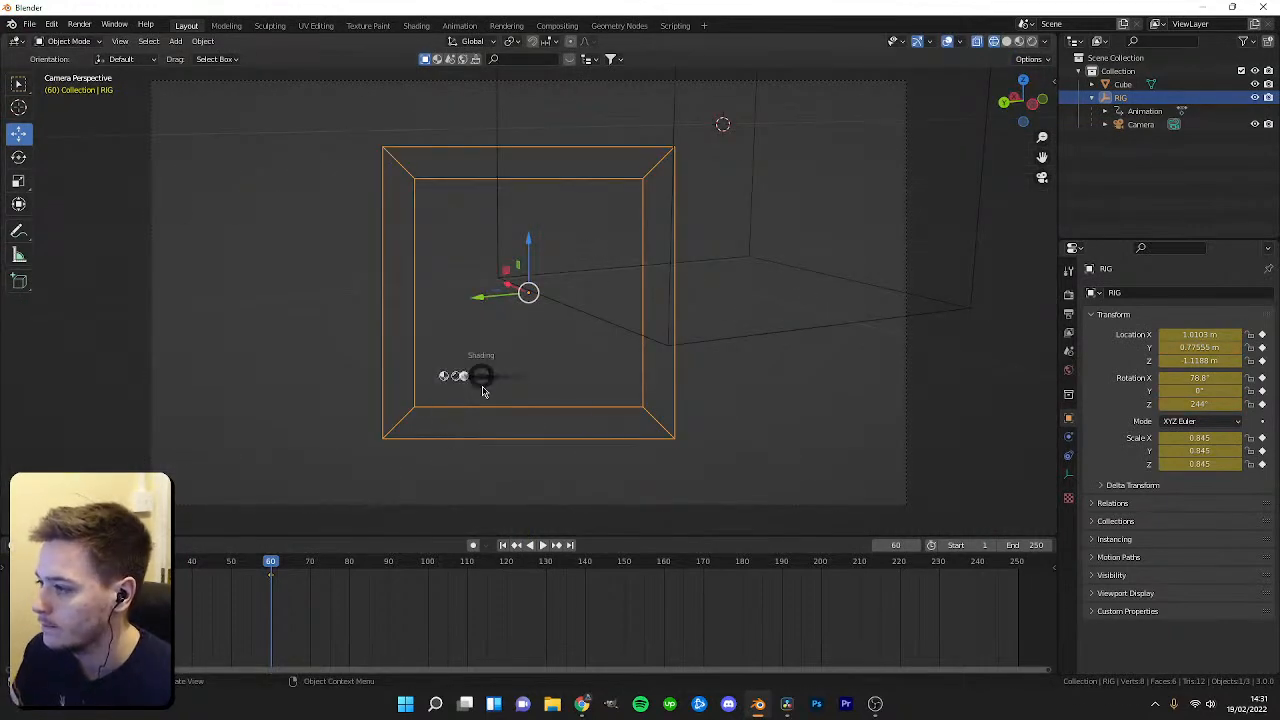
key("z")
left_click(482, 381)
Play and scrub the animation, stopping at frame 50.
left_click_drag(276, 565, 40, 565)
key("space")
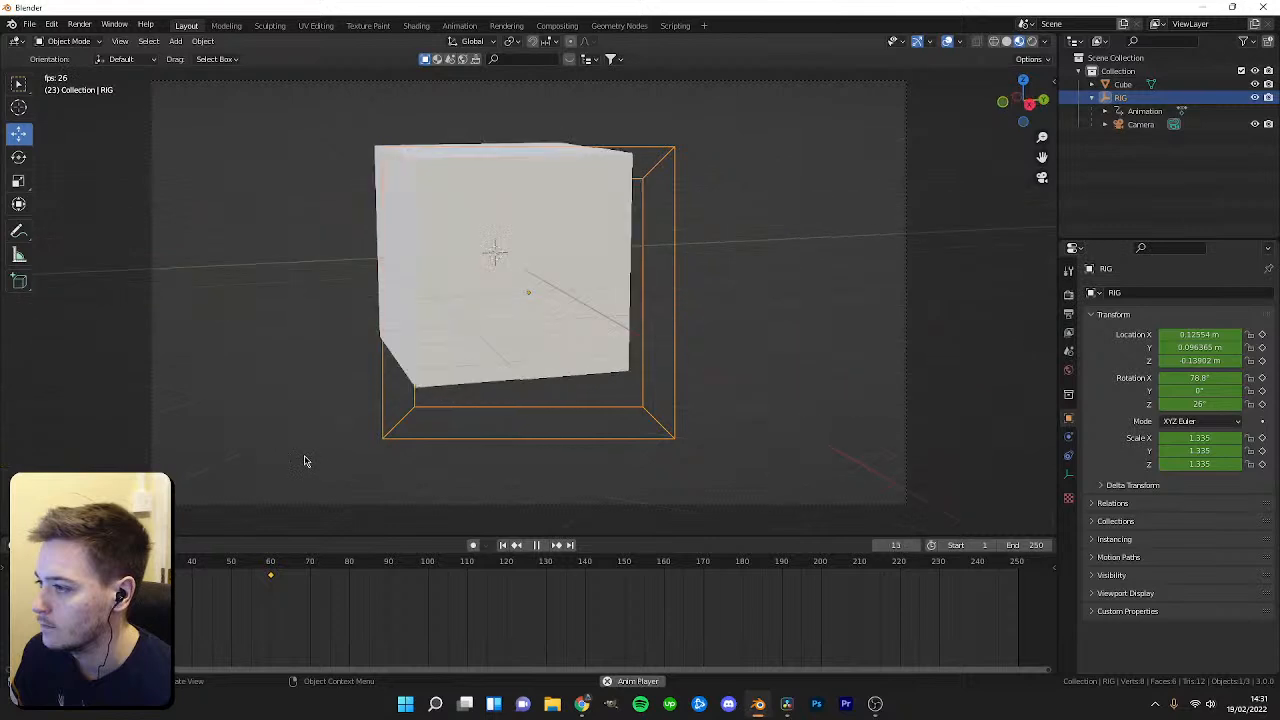
key("space")
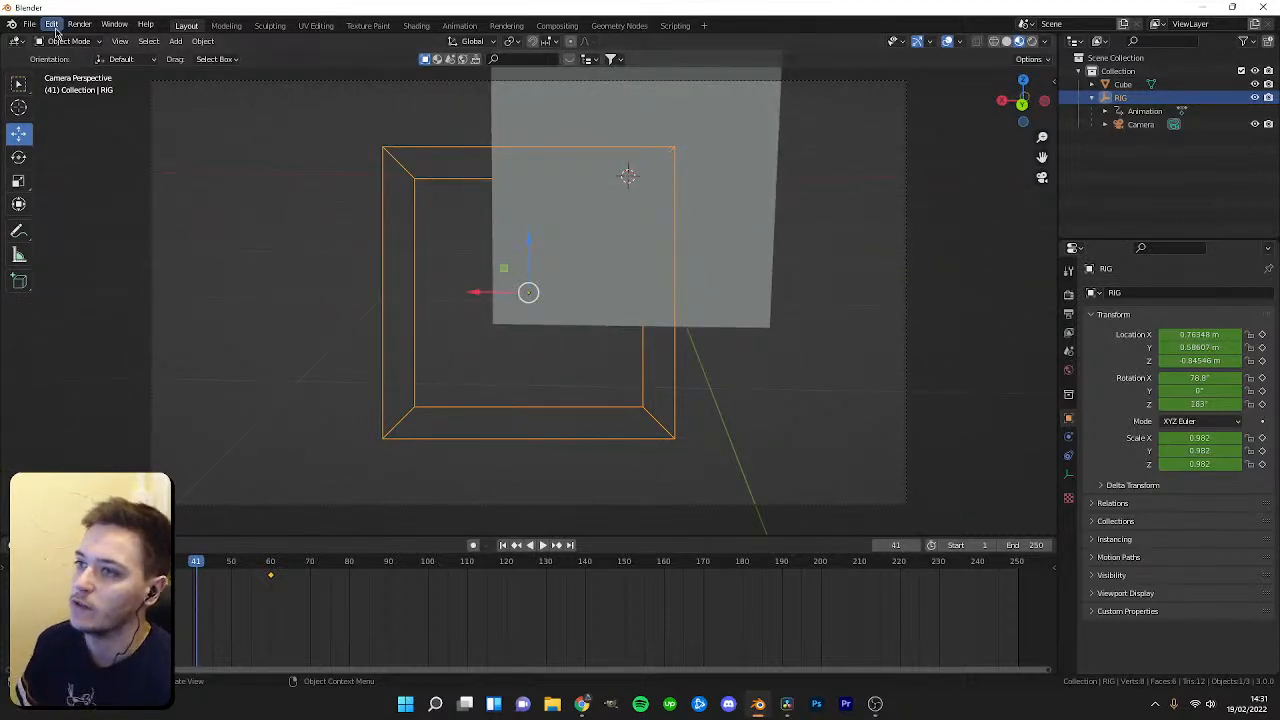
left_click_drag(200, 568, 42, 582)
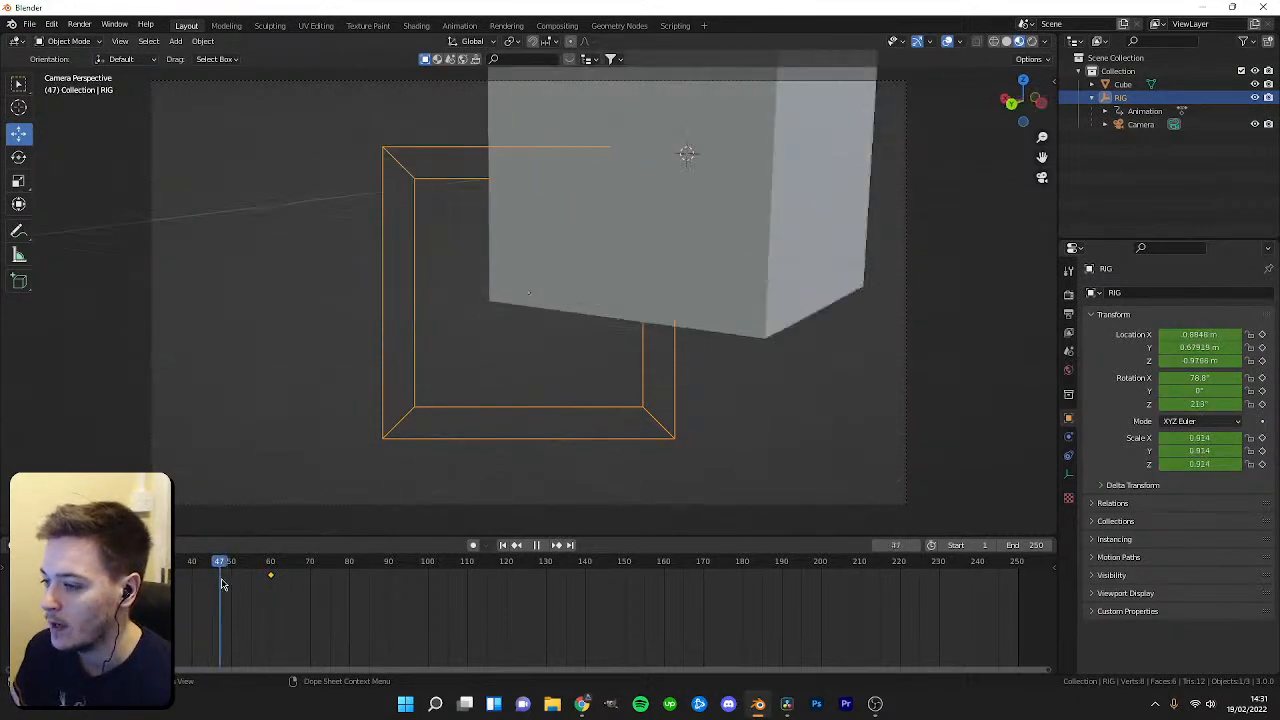
key("Escape")
key("space")
left_click_drag(133, 562, 234, 602)
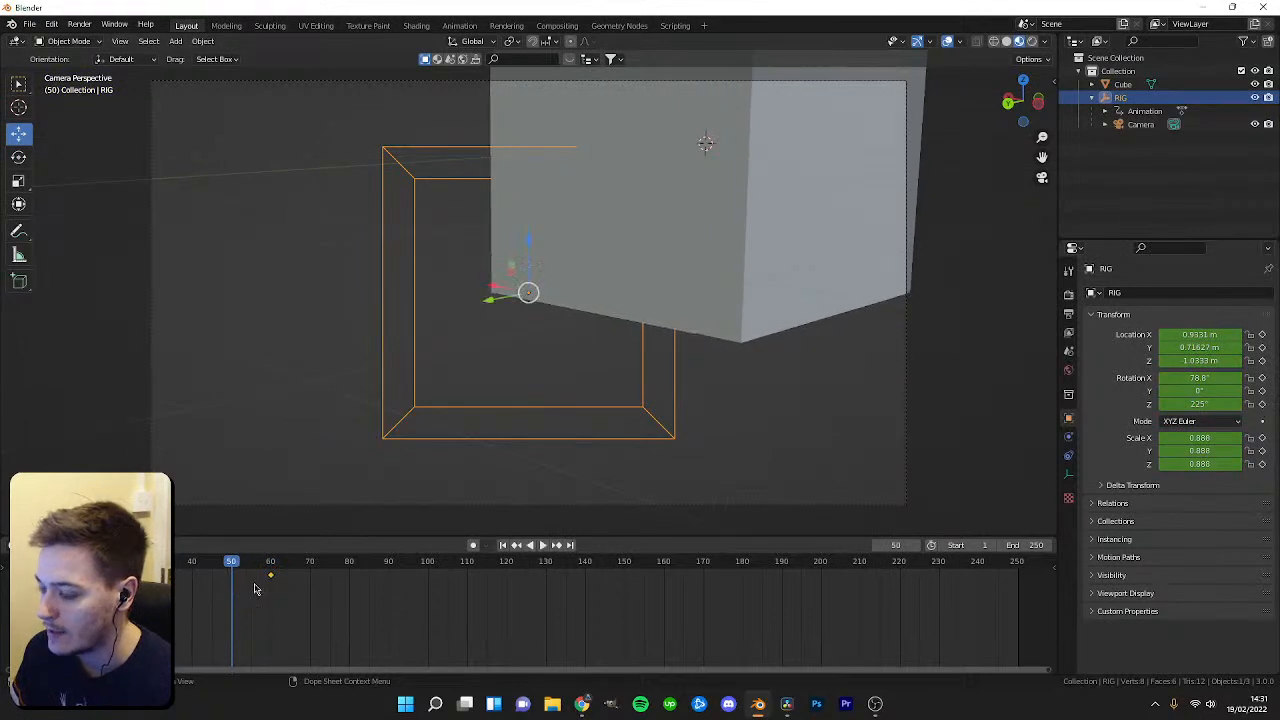
Insert a location, rotation, scale and custom properties keyframe on the RIG at frame 50 and play from the start.
key("i")
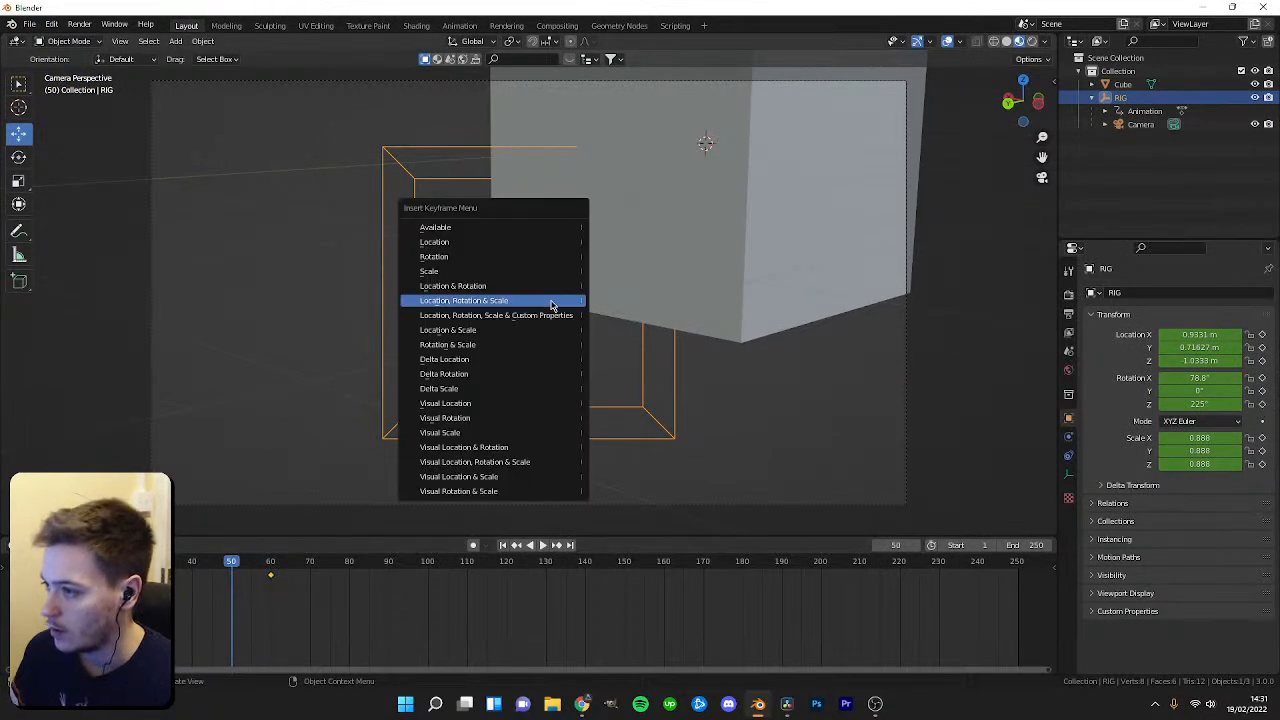
left_click(500, 305)
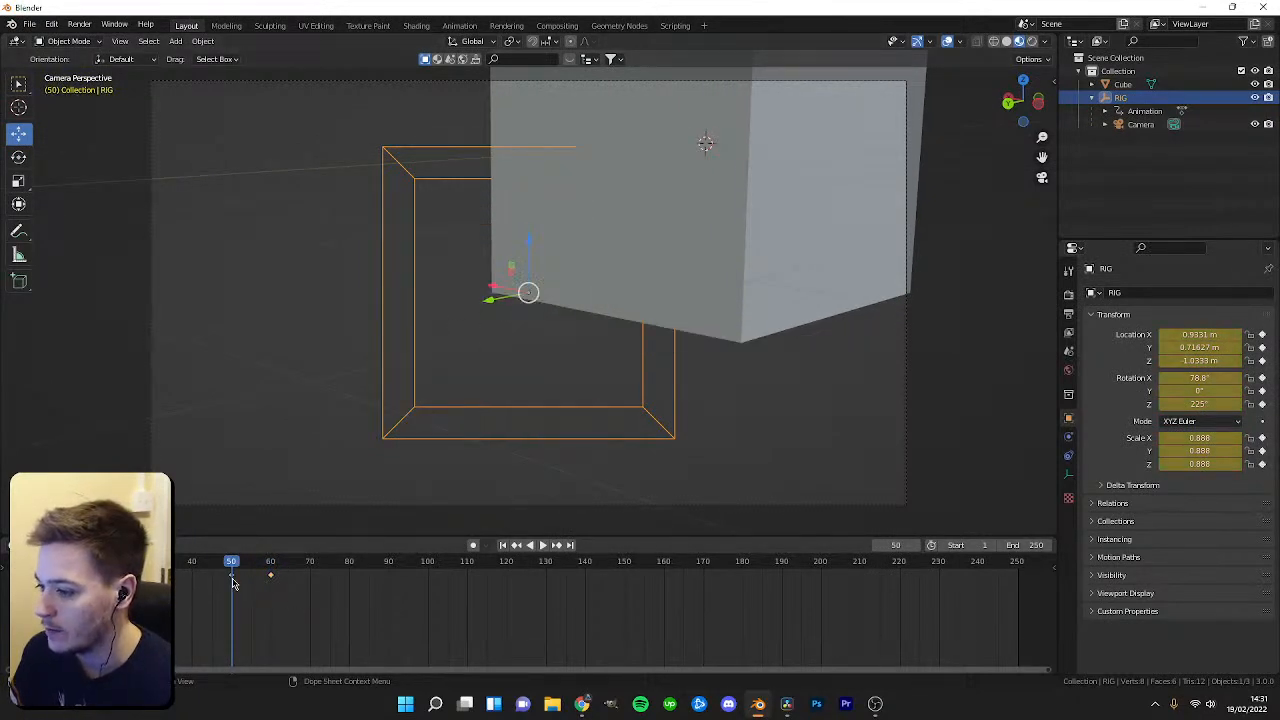
key("ctrl+z")
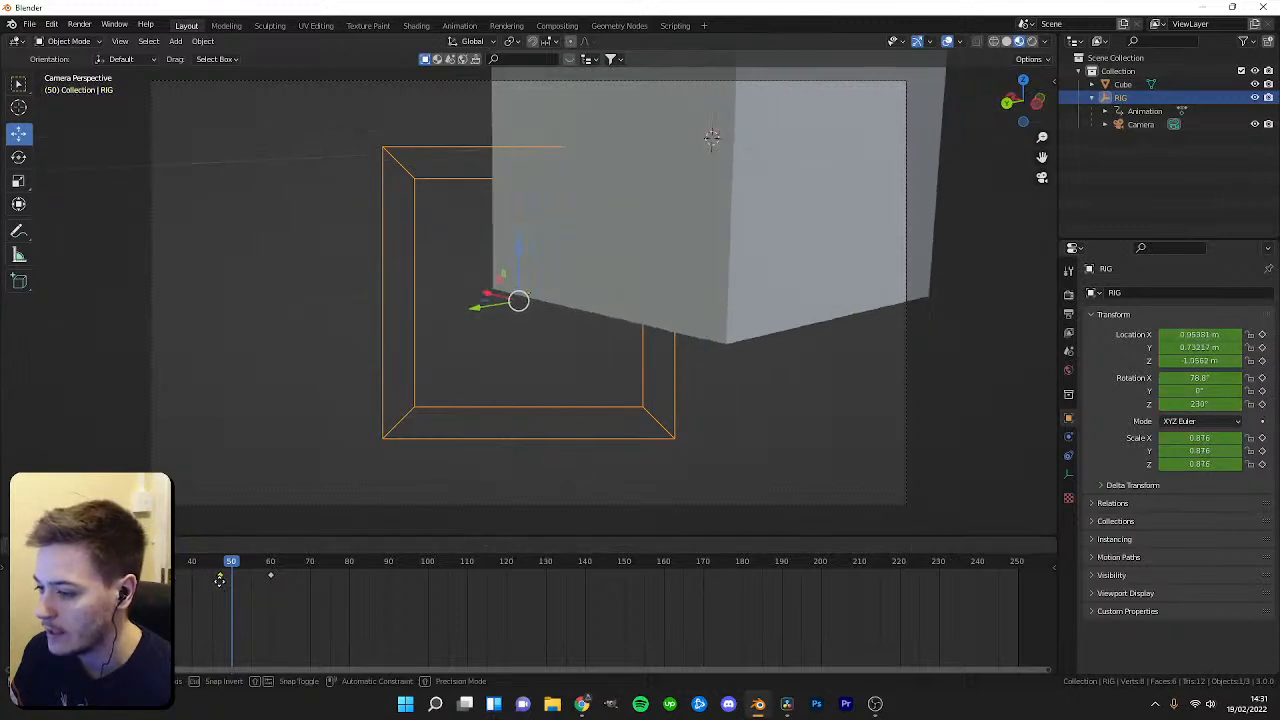
key("ctrl+shift+z")
key("shift+Left")
key("space")
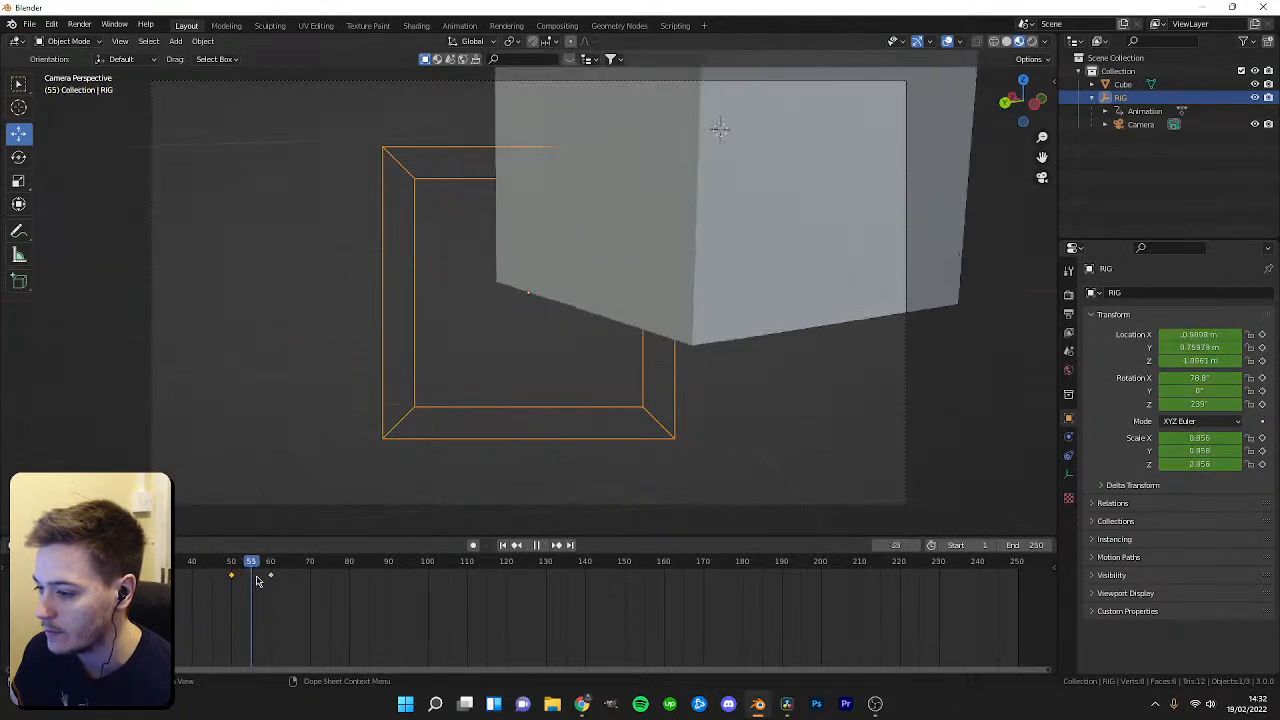
Undo the RIG keyframe at frame 50 and replay the rig animation from the start.
left_click(233, 581)
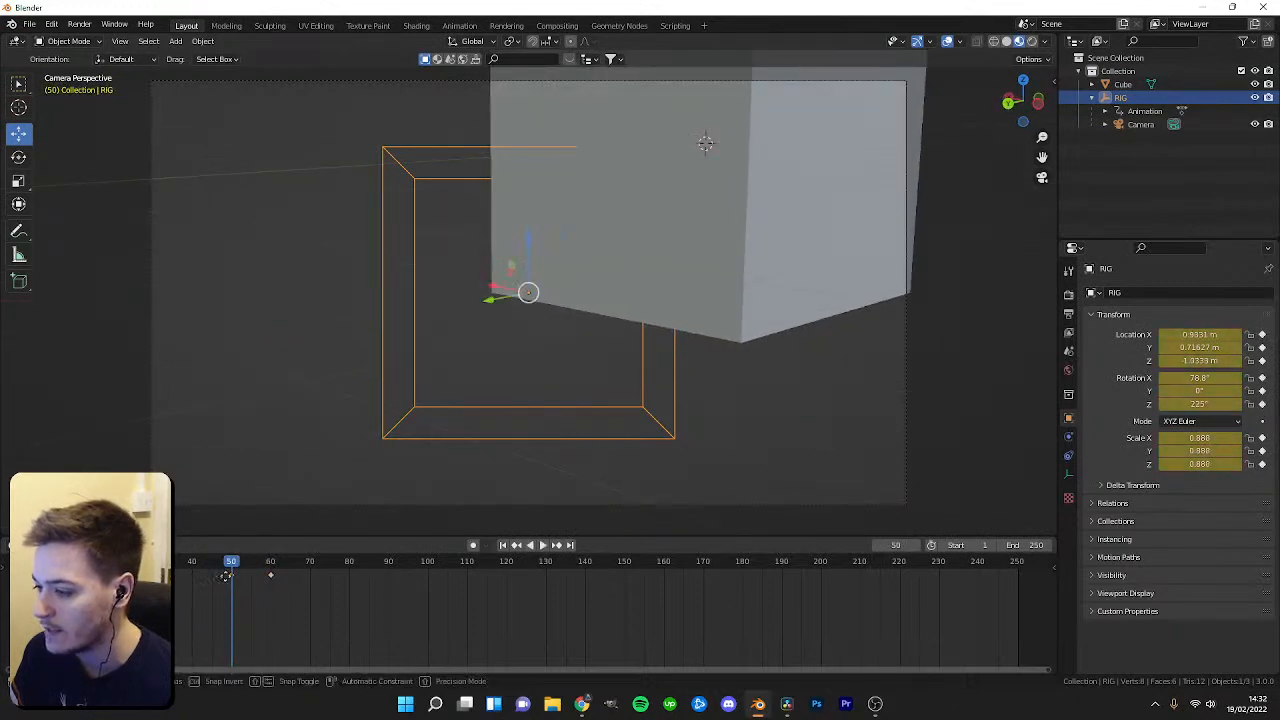
key("ctrl+z")
key("shift+Left")
key("space")
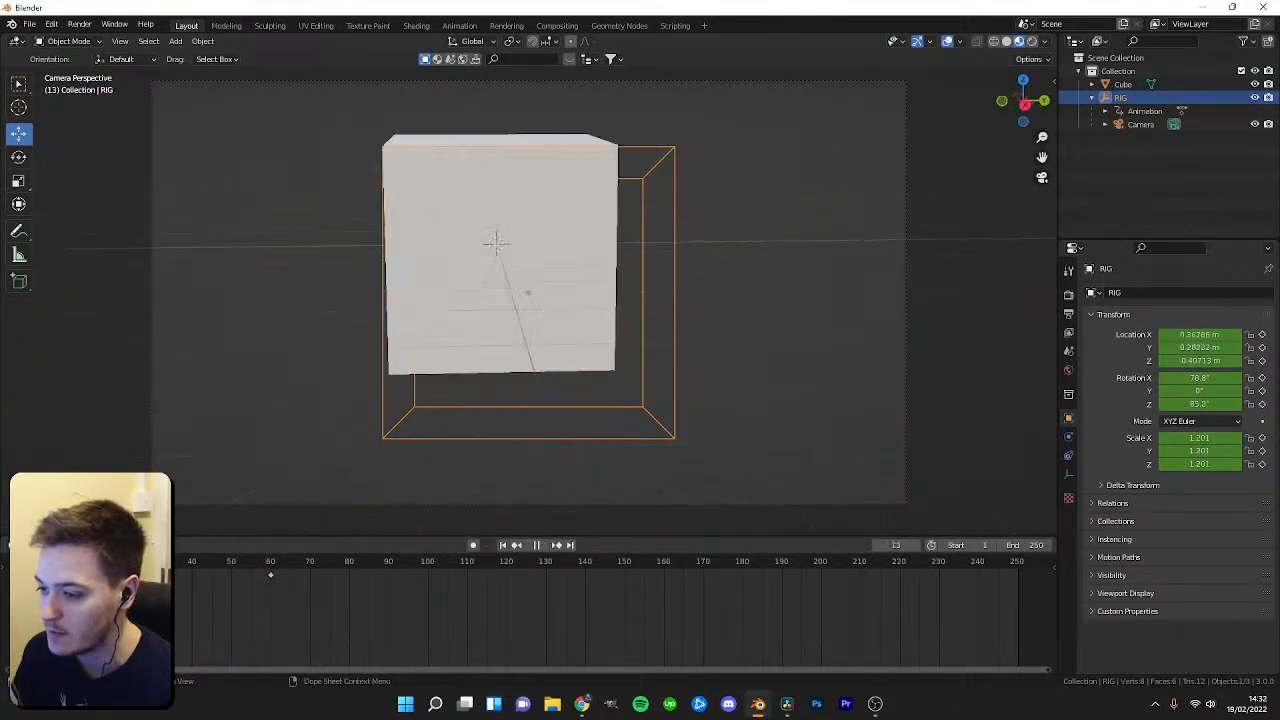
key("Escape")
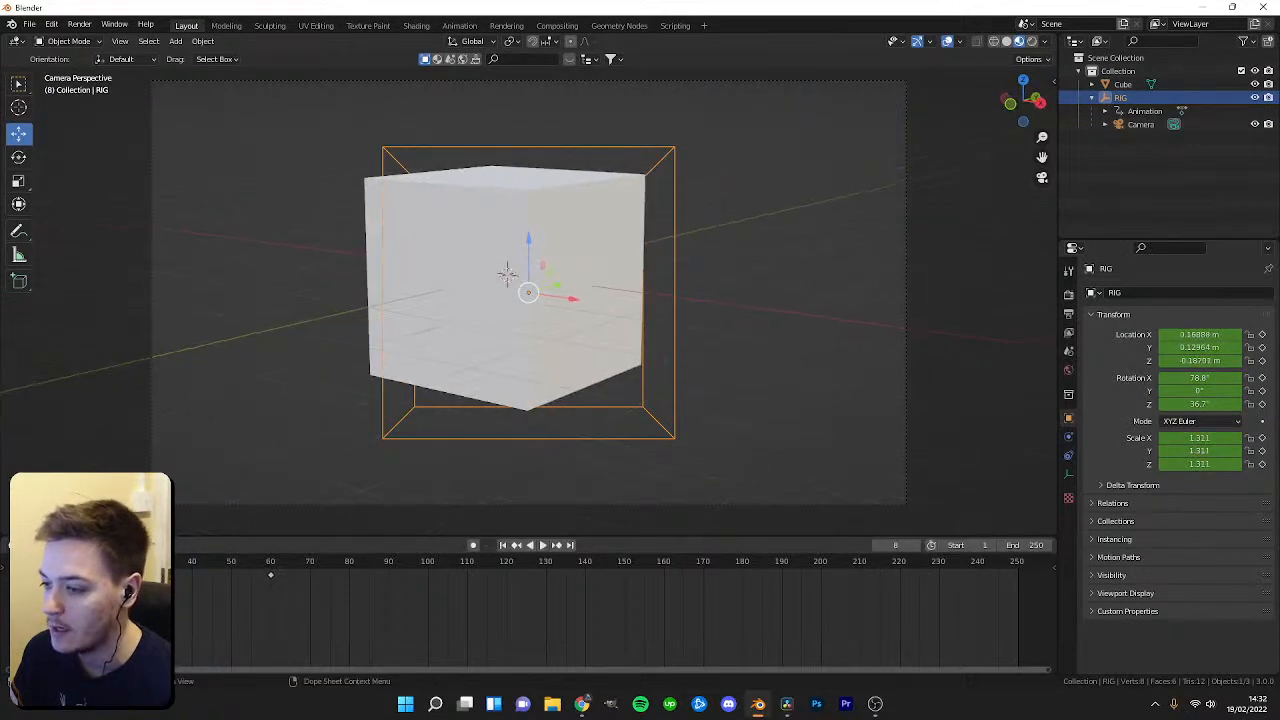
key("shift+Left")
key("space")
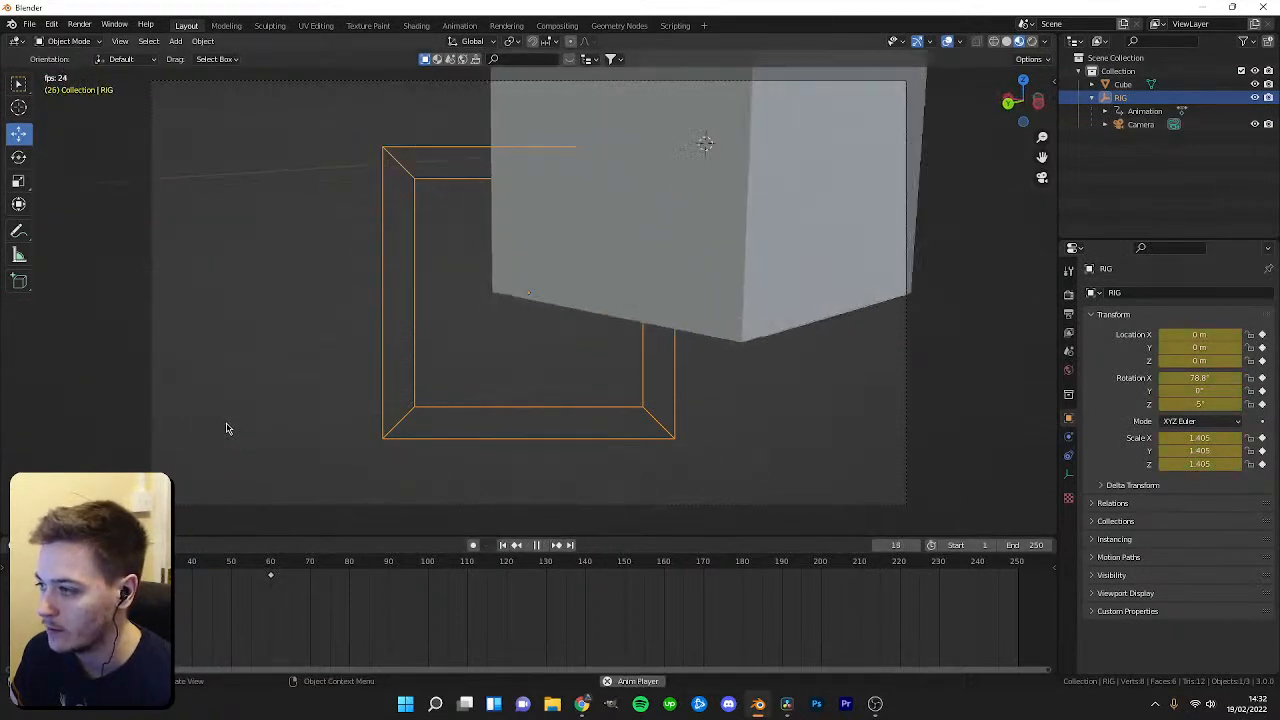
key("space")
Open the recent file LGCordZeroBlack.blend.
left_click(30, 24)
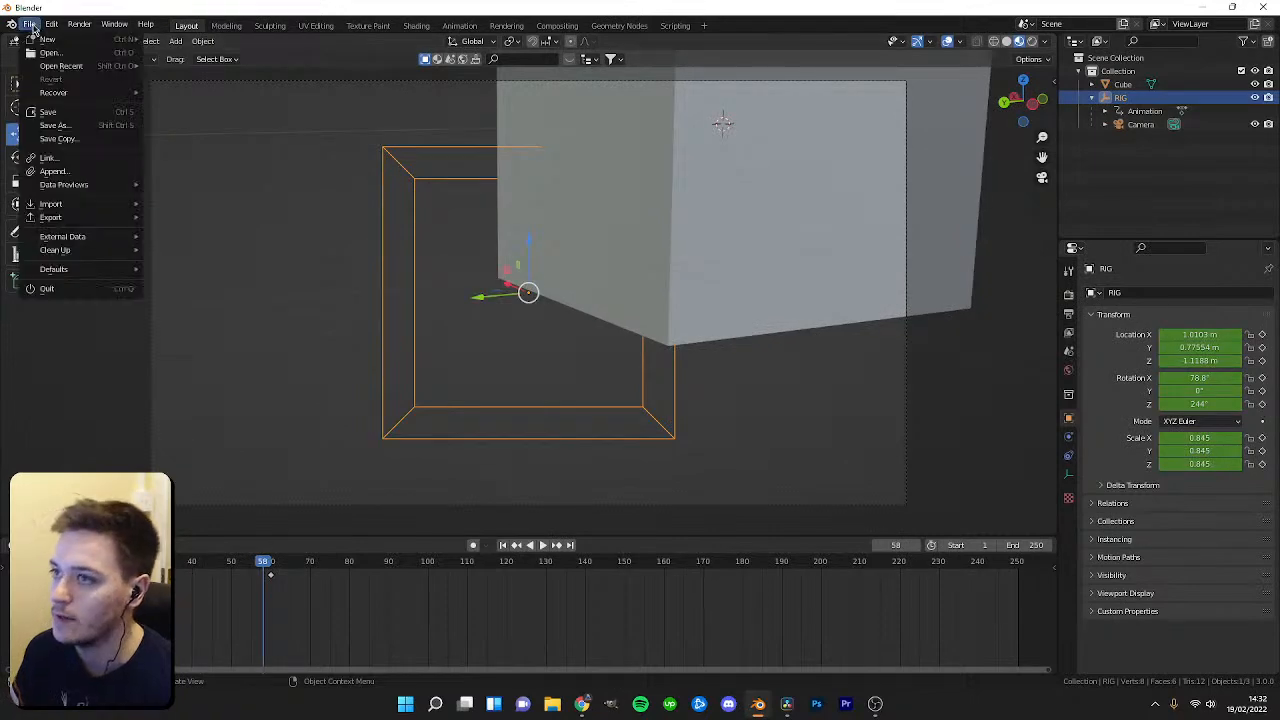
mouse_move(110, 68)
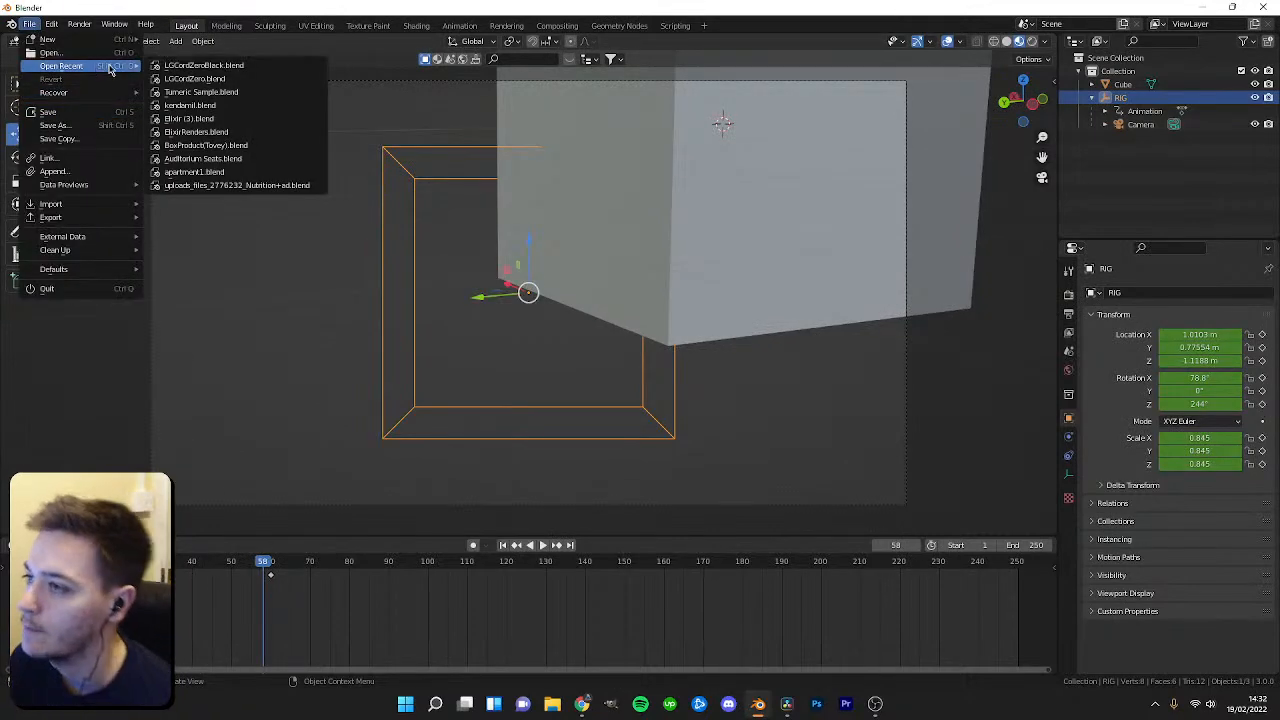
left_click(225, 67)
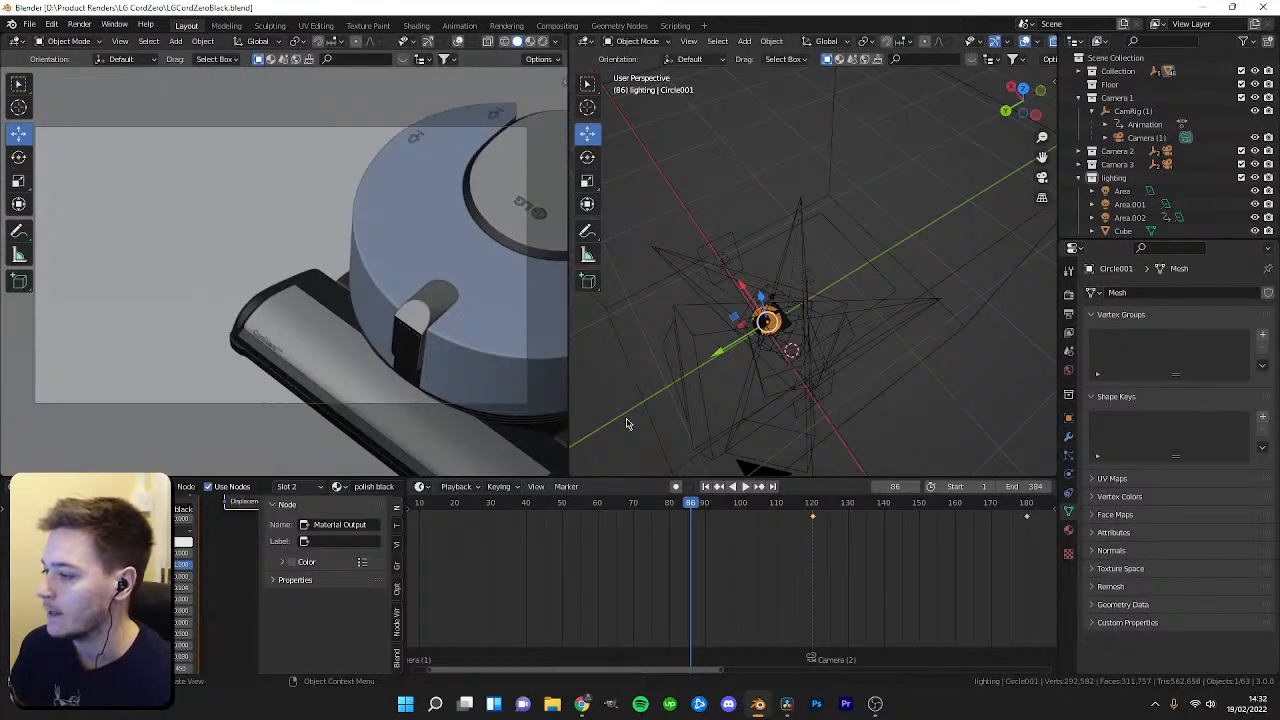
Scrub and play the timeline while orbiting the viewport to preview the lighting animation.
scroll(715, 540, "down", 5)
left_click_drag(711, 504, 575, 507)
key("space")
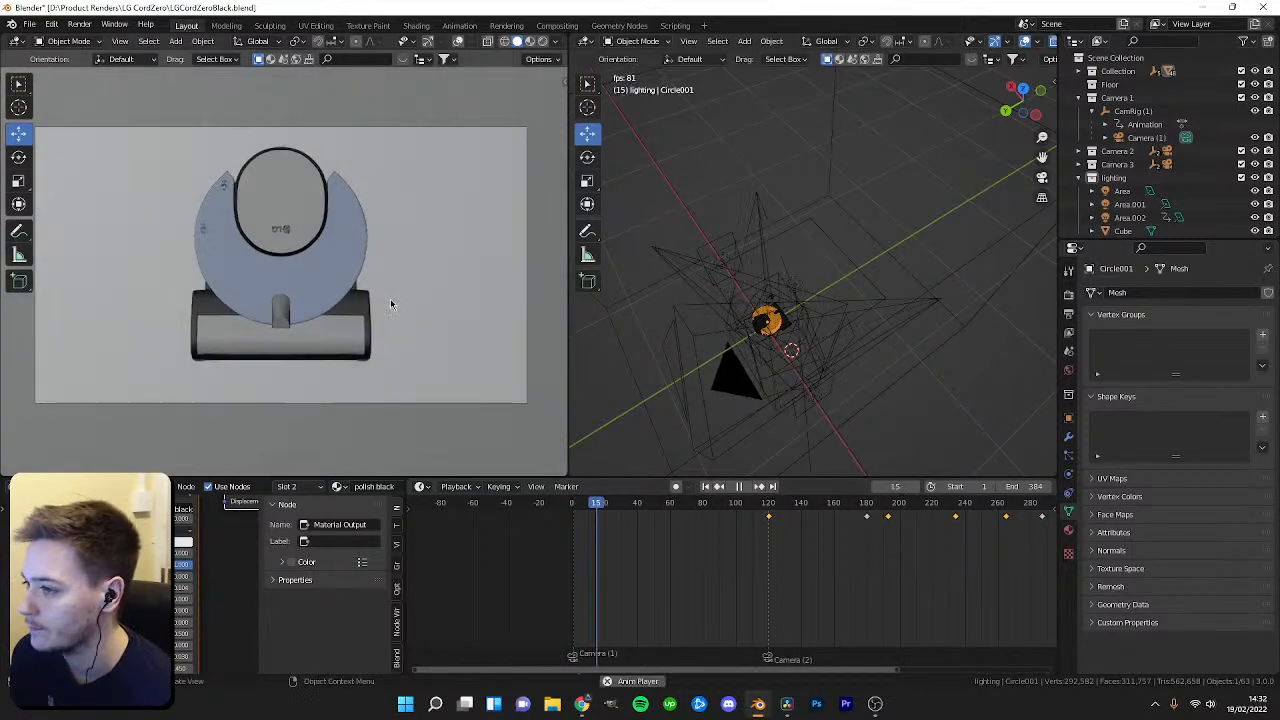
key("space")
middle_click_drag(790, 390, 728, 280)
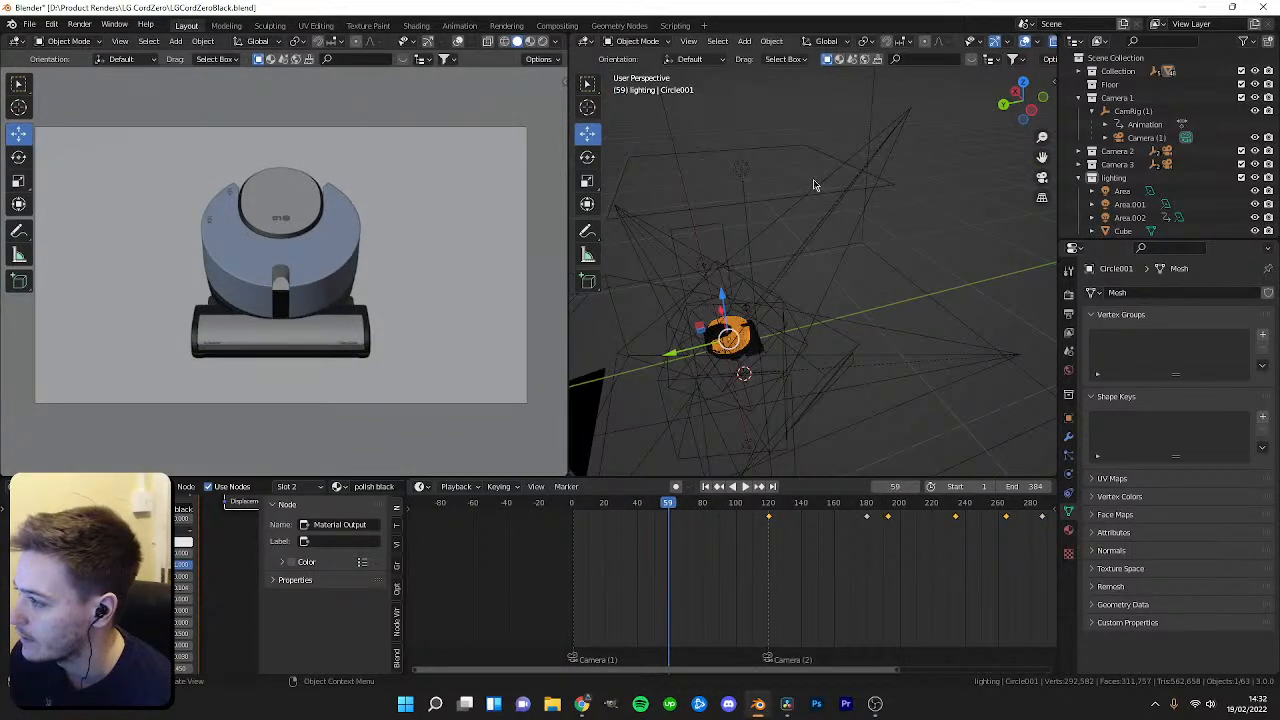
left_click_drag(670, 506, 588, 516)
key("space")
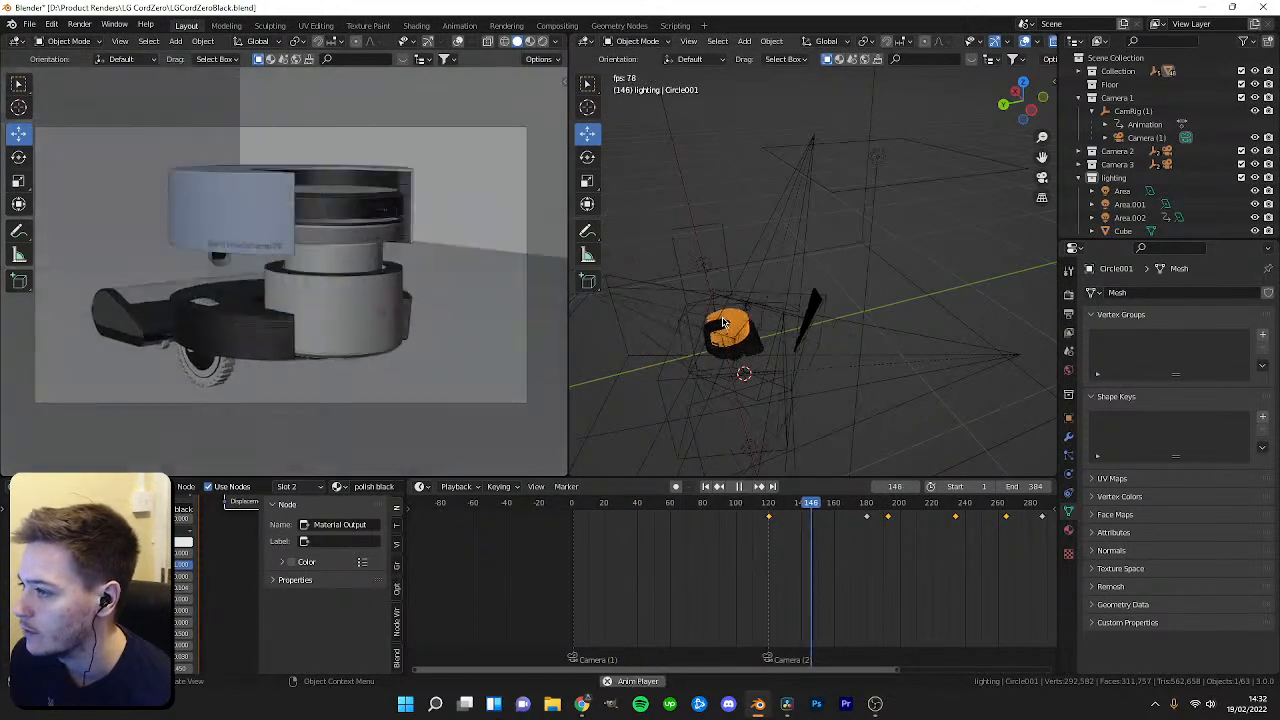
key("space")
left_click_drag(831, 508, 658, 508)
key("space")
Play the animation, then zoom the timeline and scrub to frame 120 to inspect the lights.
key("space")
Switch the camera viewport to rendered shading and save the file.
key("z")
left_click(298, 125)
key("ctrl+s")
key("space")
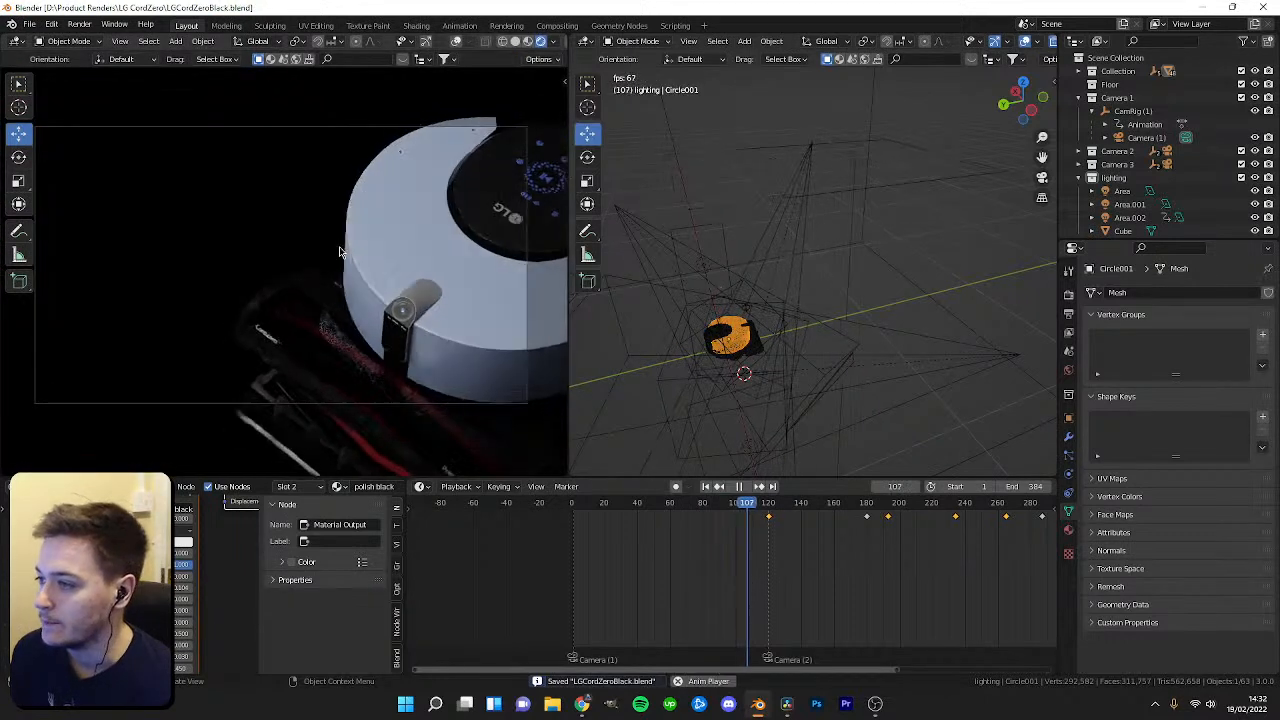
key("space")
left_click_drag(847, 507, 769, 512)
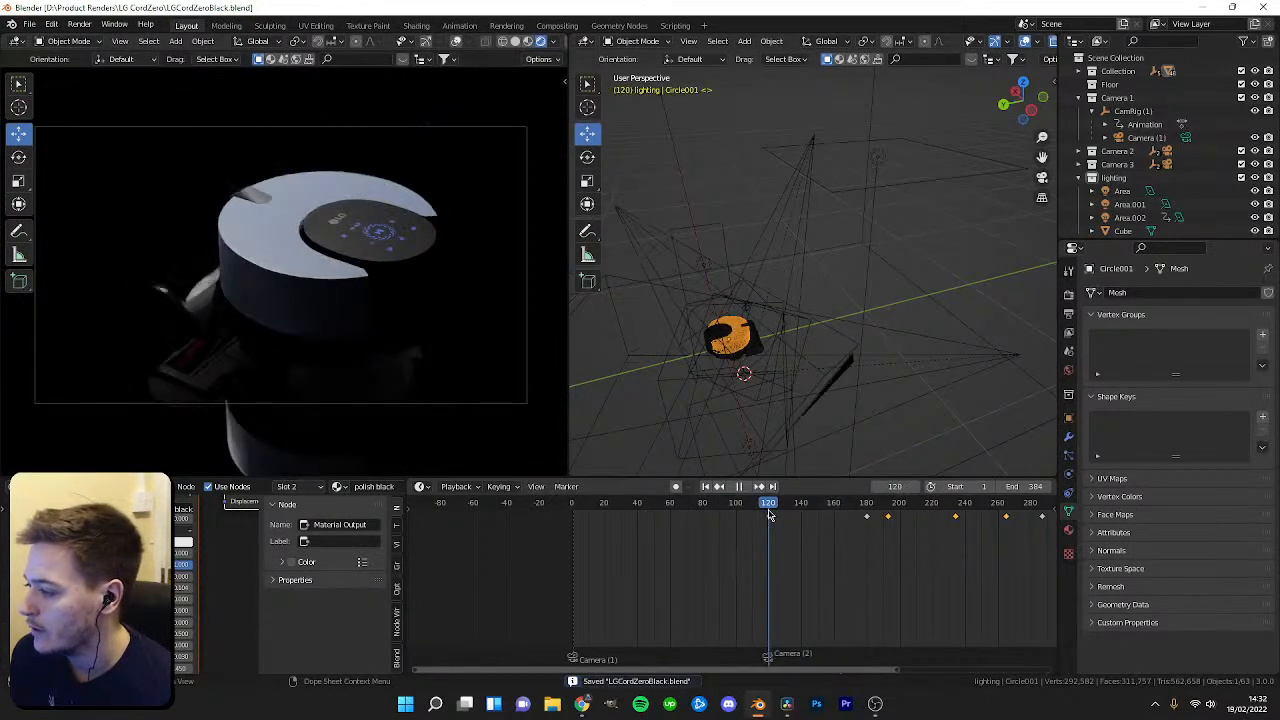
scroll(769, 535, "up", 8)
middle_click_drag(785, 543, 705, 541)
scroll(685, 533, "up", 2)
mouse_move(661, 512)
left_mouse_down()
mouse_move(700, 514)
mouse_move(651, 514)
mouse_move(661, 510)
left_mouse_up()
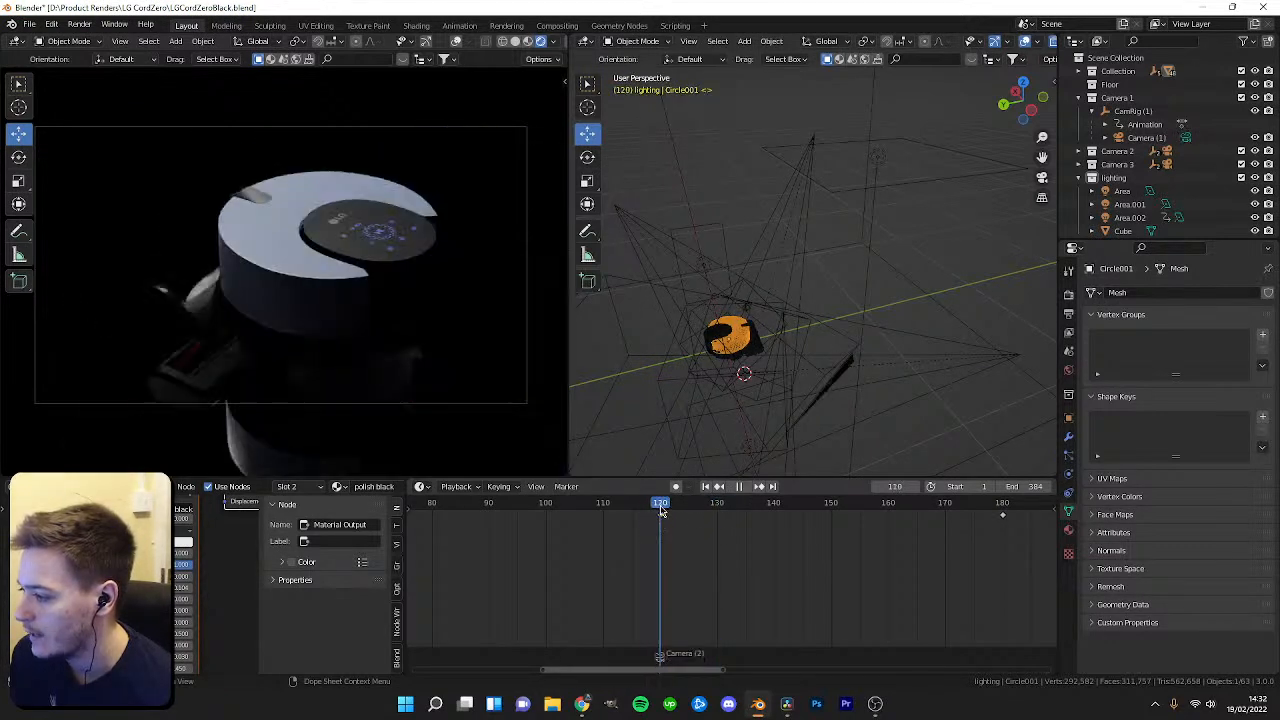
middle_click_drag(819, 301, 858, 204)
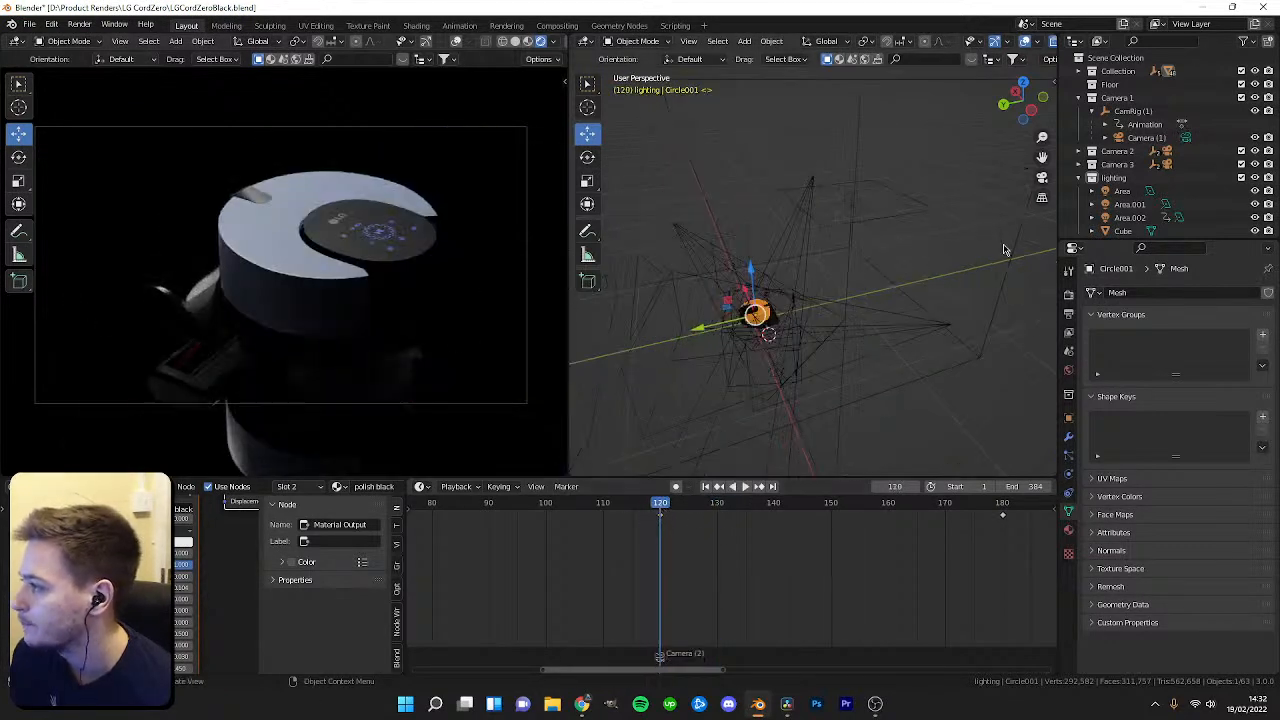
Rename two area lights in the outliner as 1 and 3.
left_click(1131, 206)
left_click(1127, 218)
left_click(1130, 207)
type("1")
key("Return")
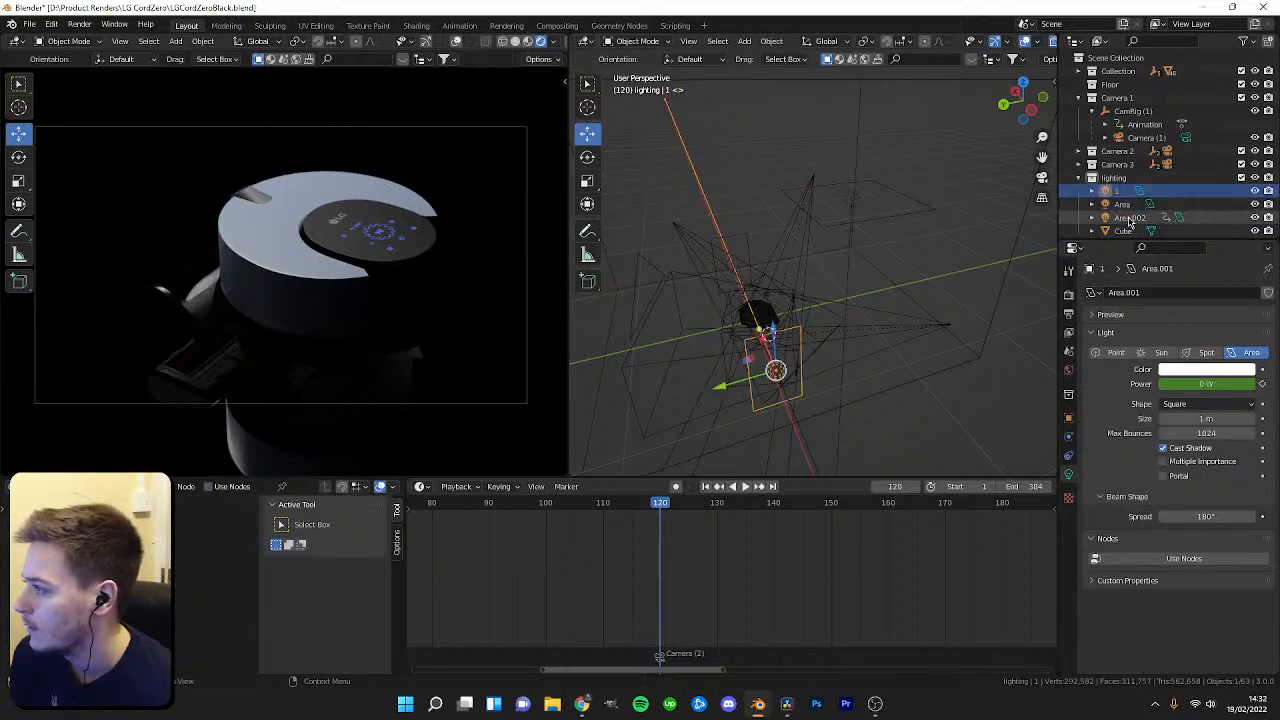
key("Return")
double_click(1122, 217)
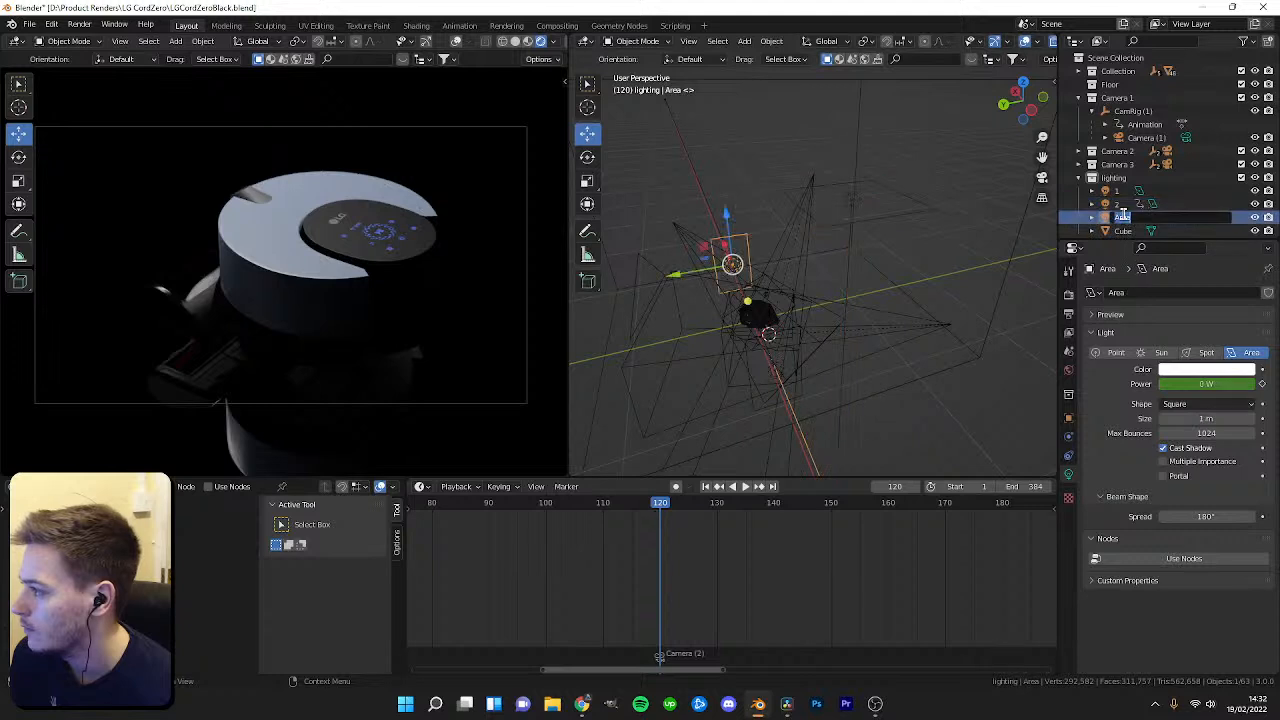
type("3")
key("Return")
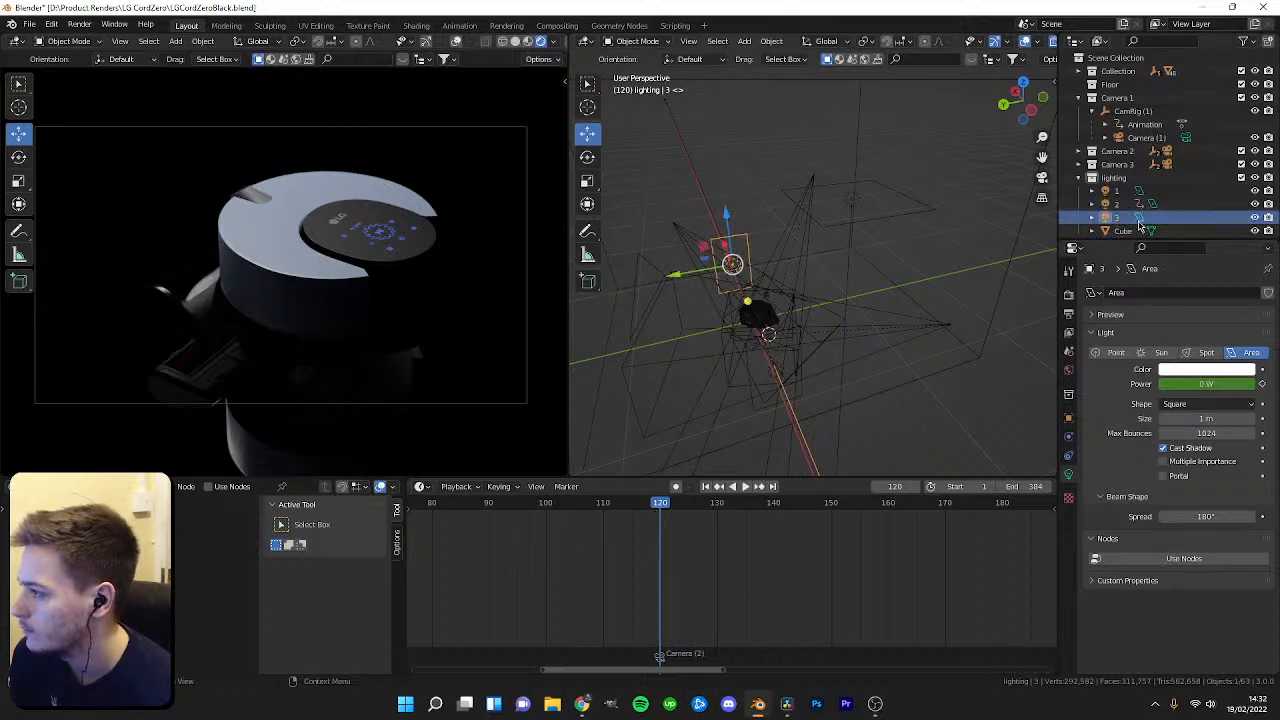
Renumber the area lights in the outliner as 1, 2 and 3.
left_click(1111, 217)
left_click(1117, 204)
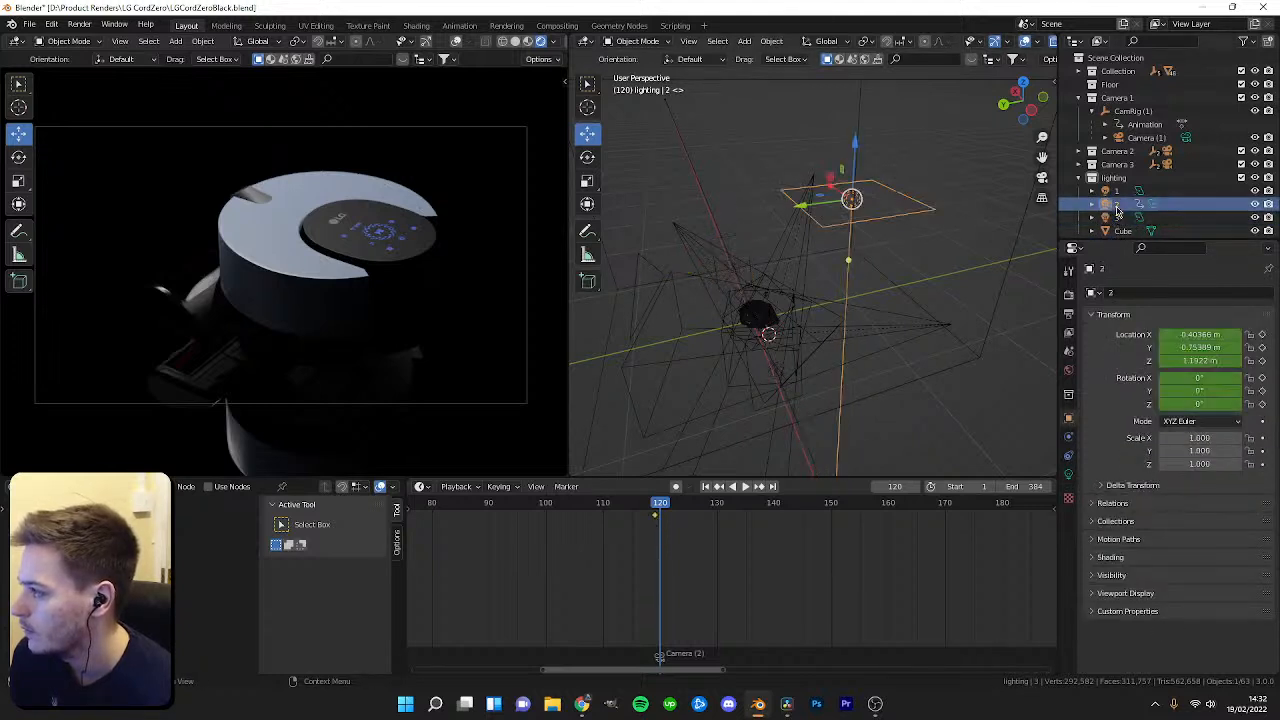
type("4")
key("Return")
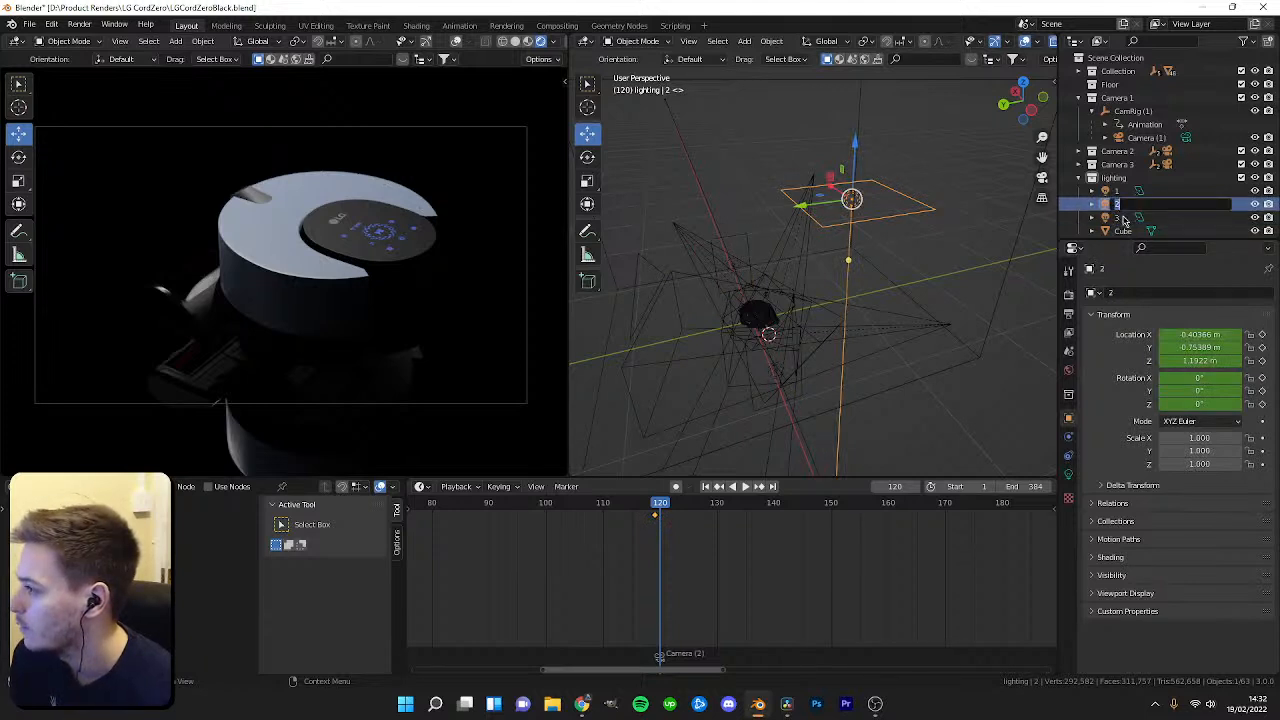
left_click(1118, 194)
left_click(1116, 204)
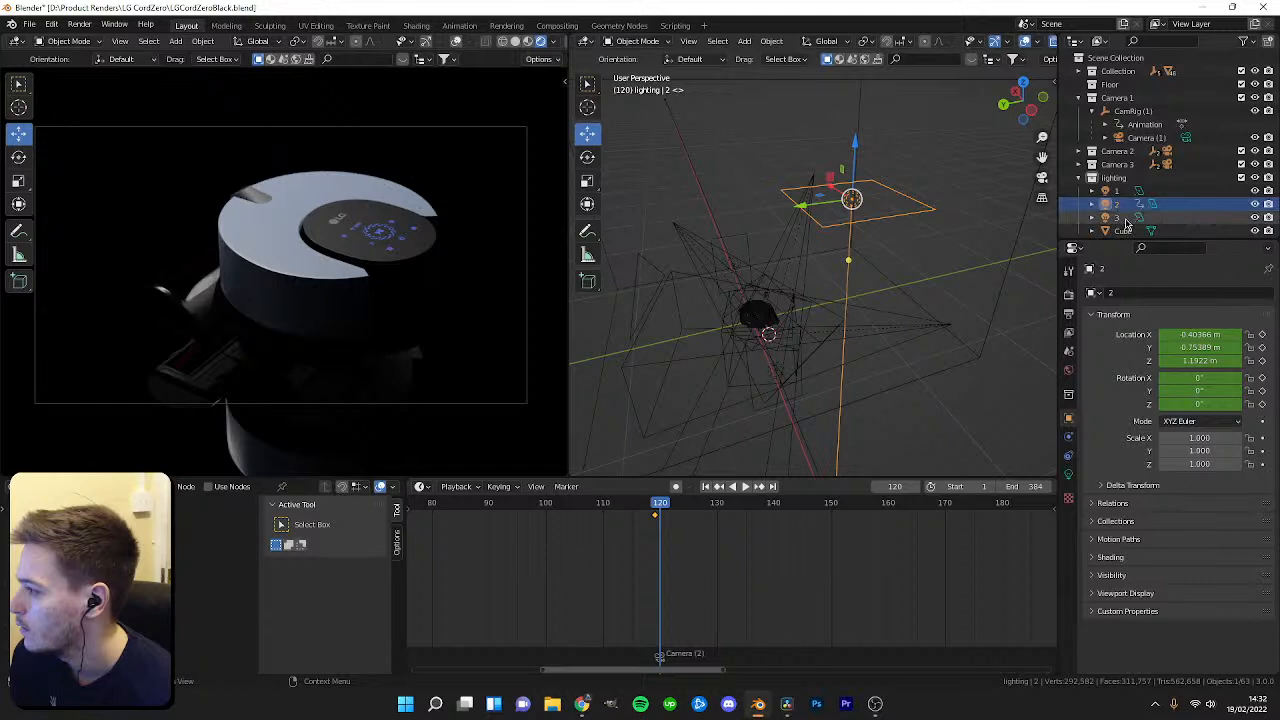
key("Return")
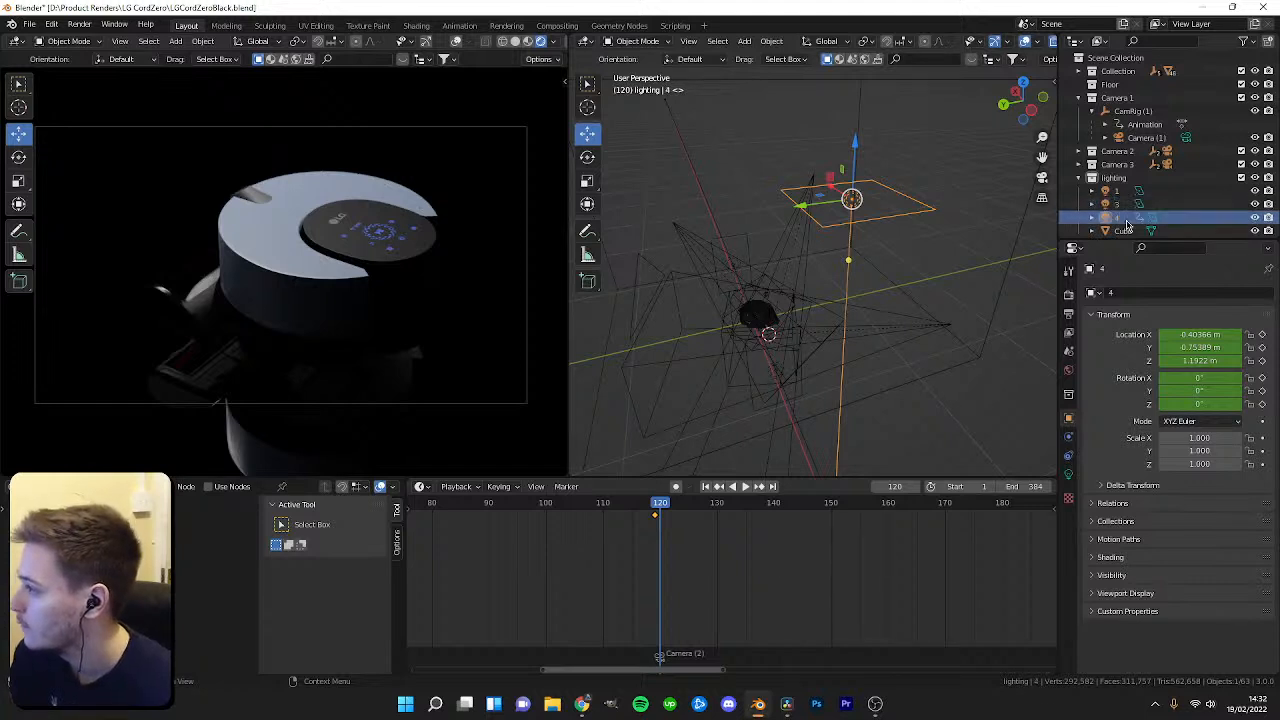
double_click(1117, 204)
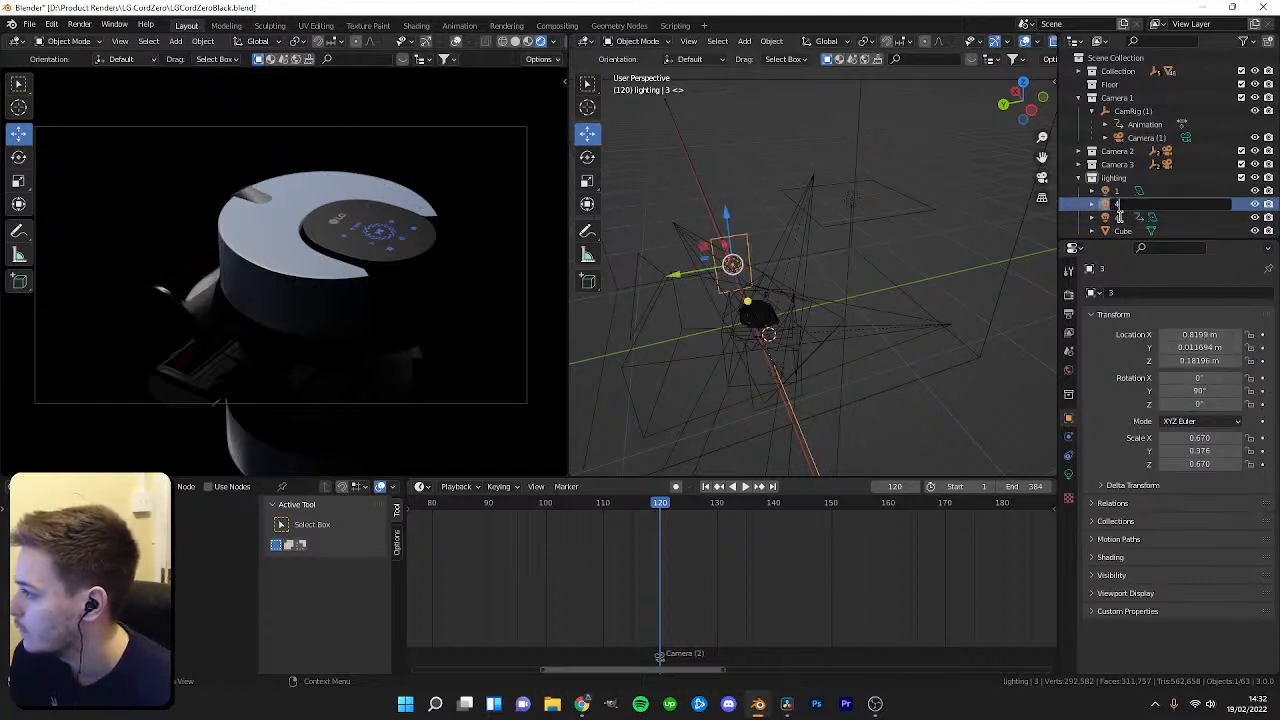
left_click(1115, 192)
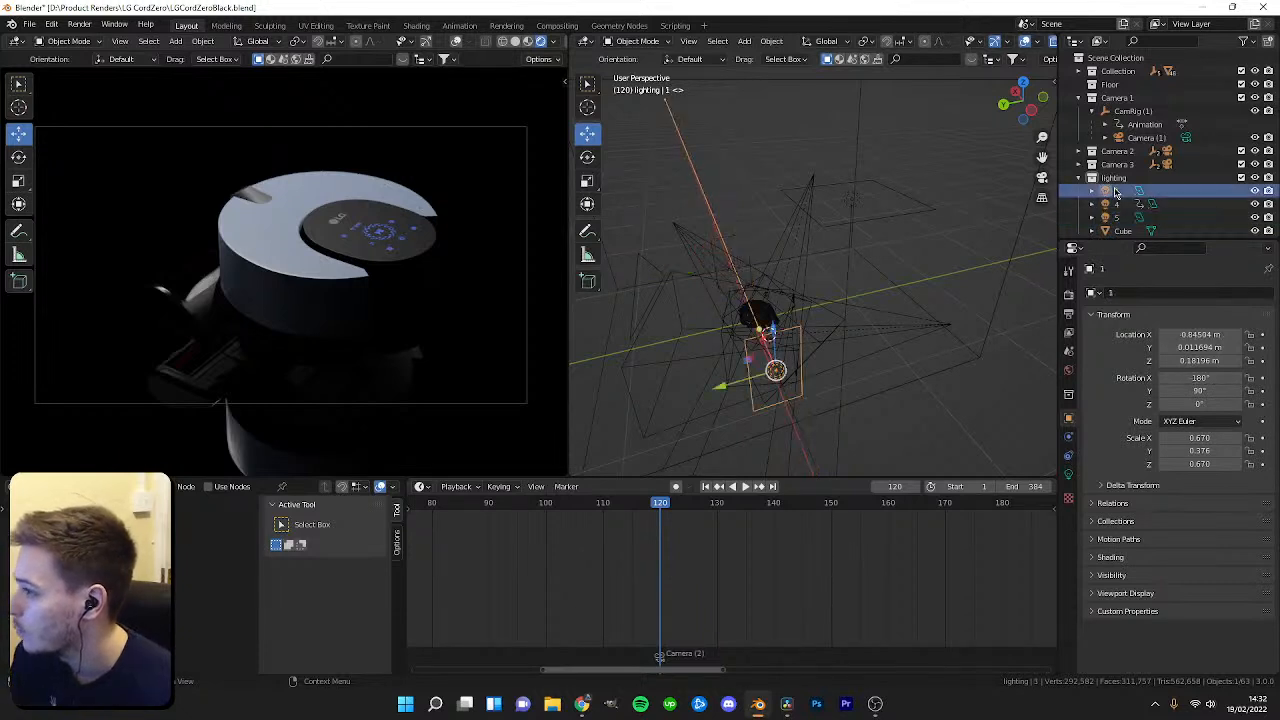
left_click(1113, 205)
left_click(1112, 219)
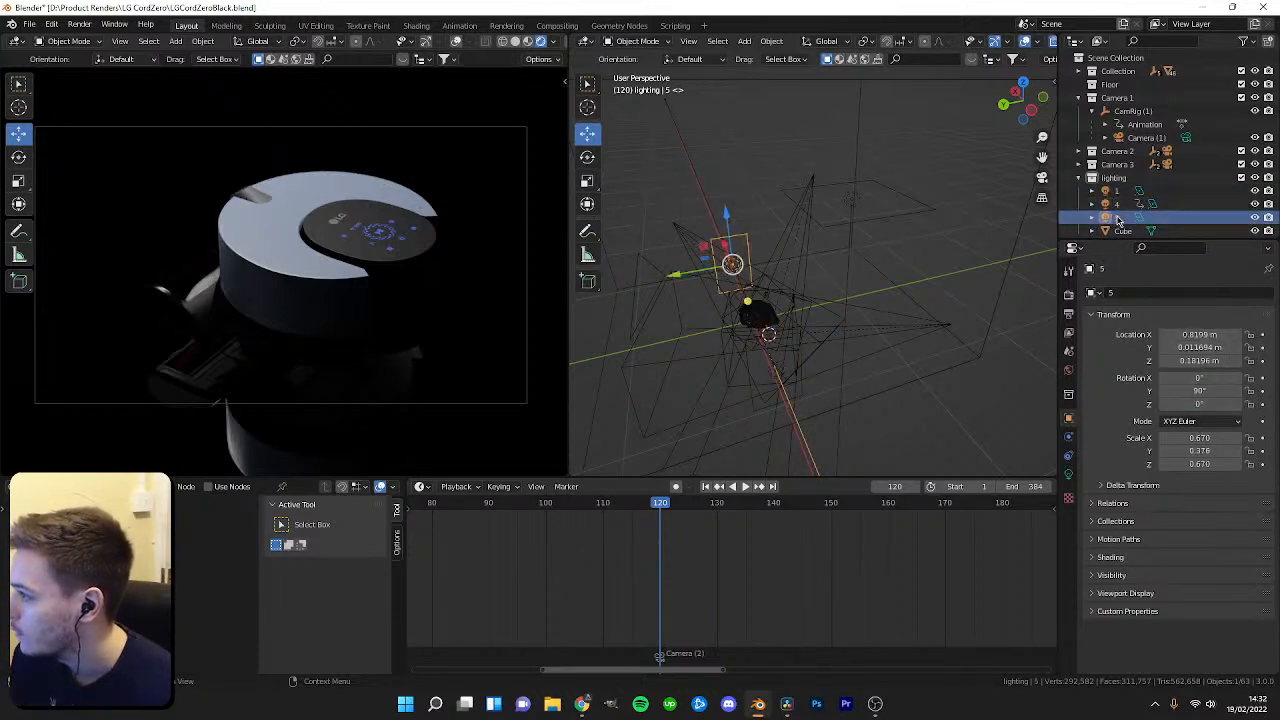
key("Return")
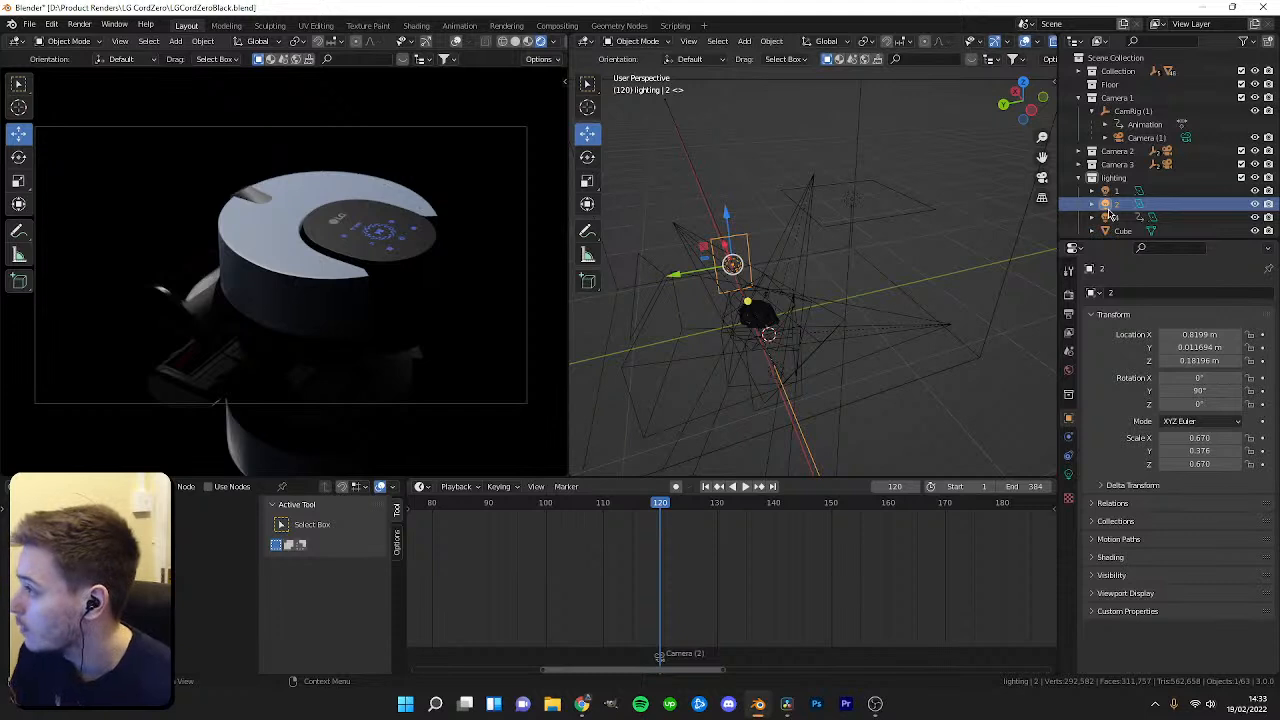
left_click(1120, 218)
key("Return")
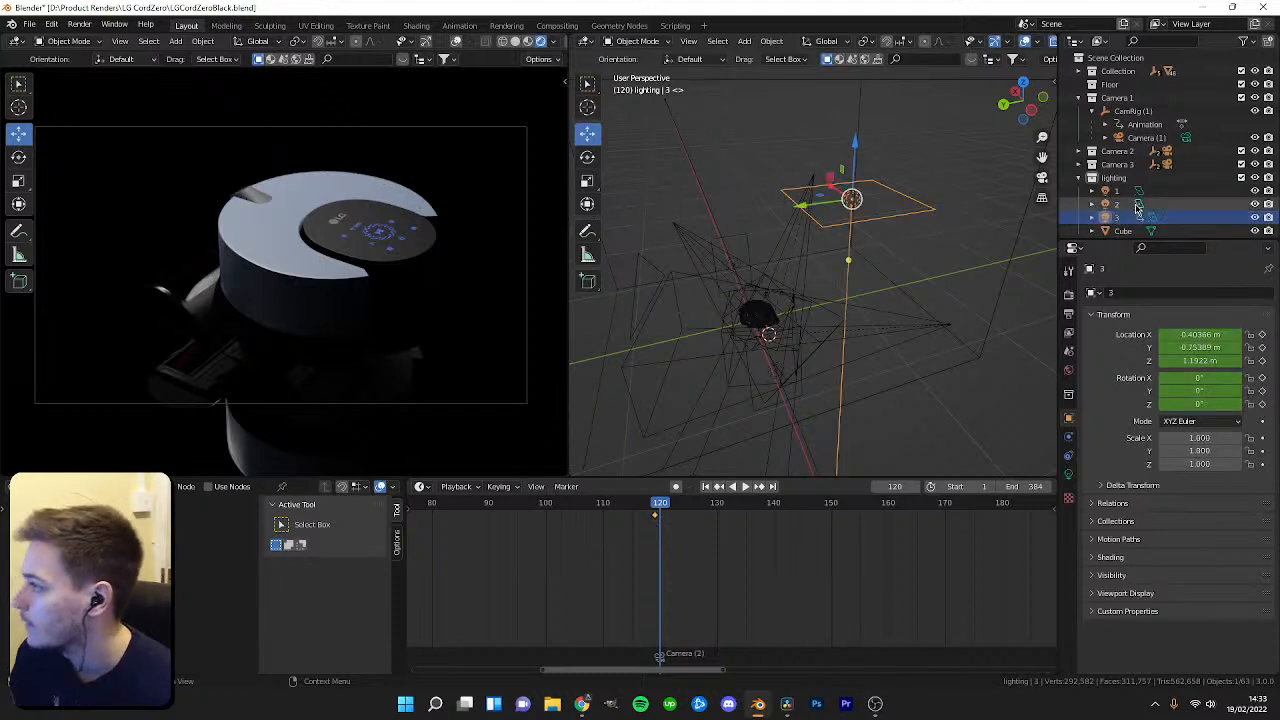
left_click_drag(660, 515, 686, 524)
scroll(729, 532, "up", 1)
scroll(727, 534, "down", 3)
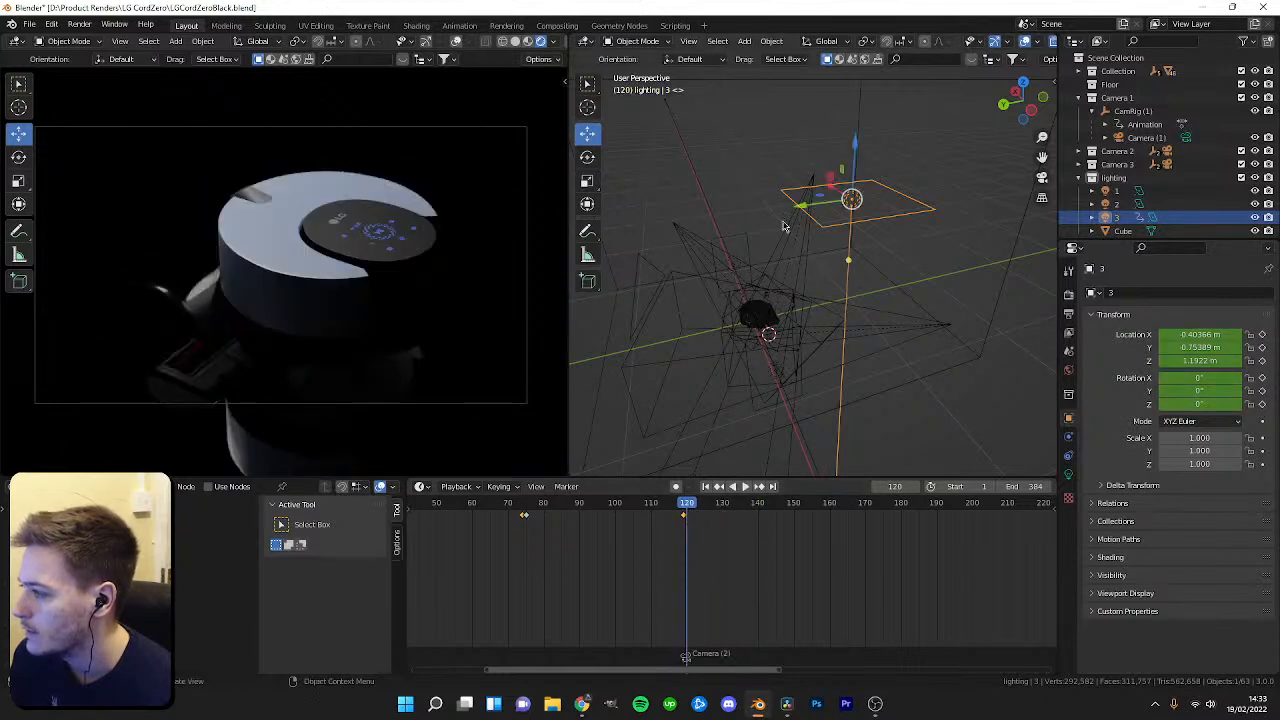
left_click_drag(815, 199, 683, 218)
key("ctrl+z")
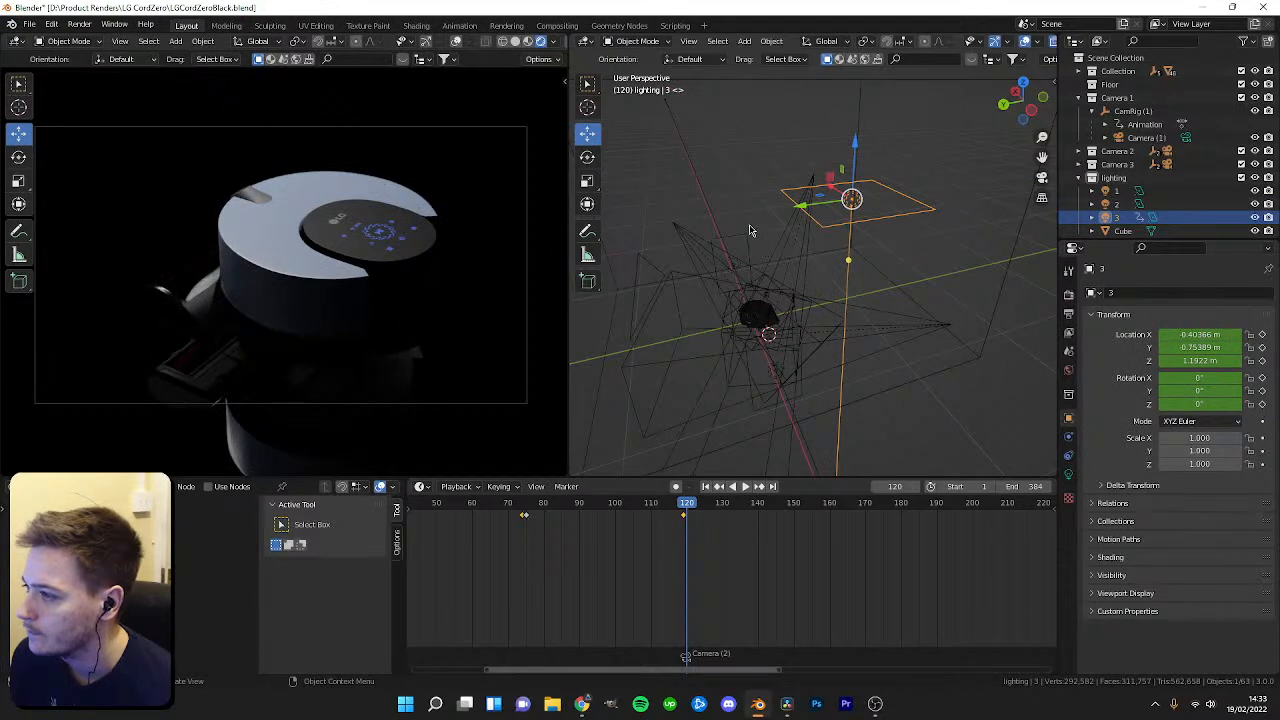
left_click_drag(817, 205, 640, 228)
key("ctrl+z")
At frame 120, set area light 3's power to 0 W.
middle_click_drag(862, 256, 784, 304)
left_click_drag(687, 508, 683, 508)
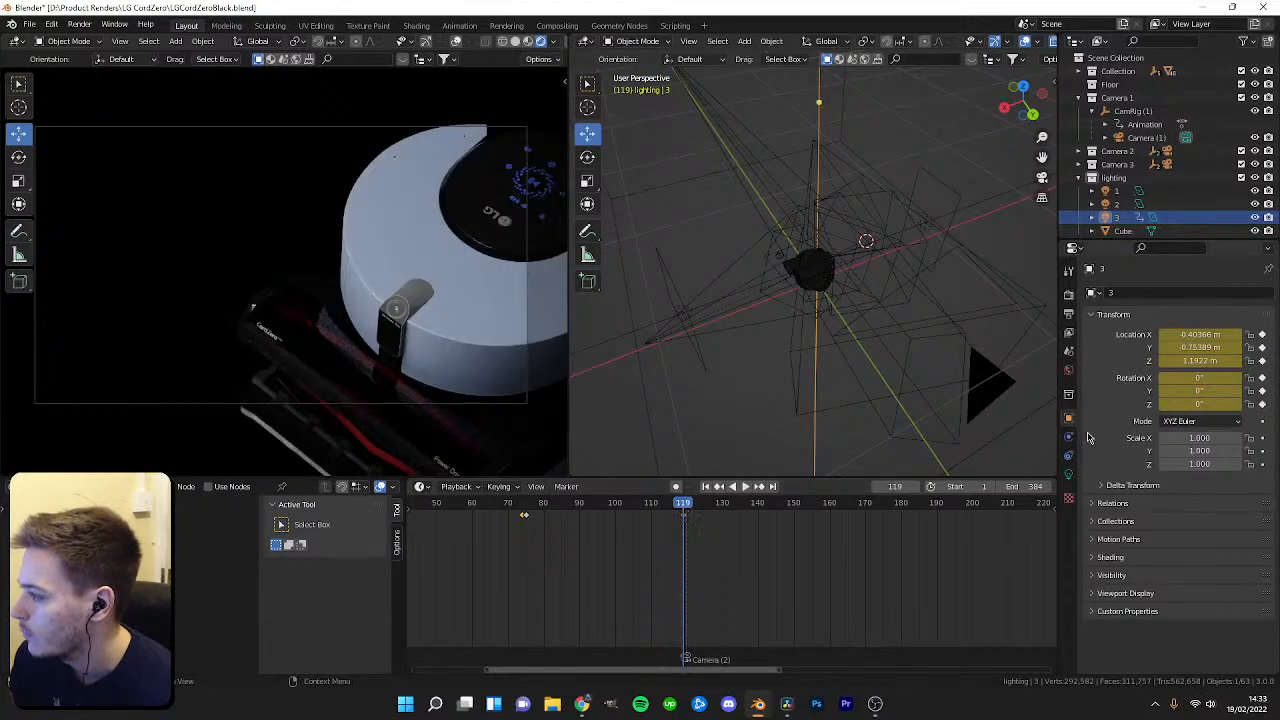
left_click(1068, 474)
key("space")
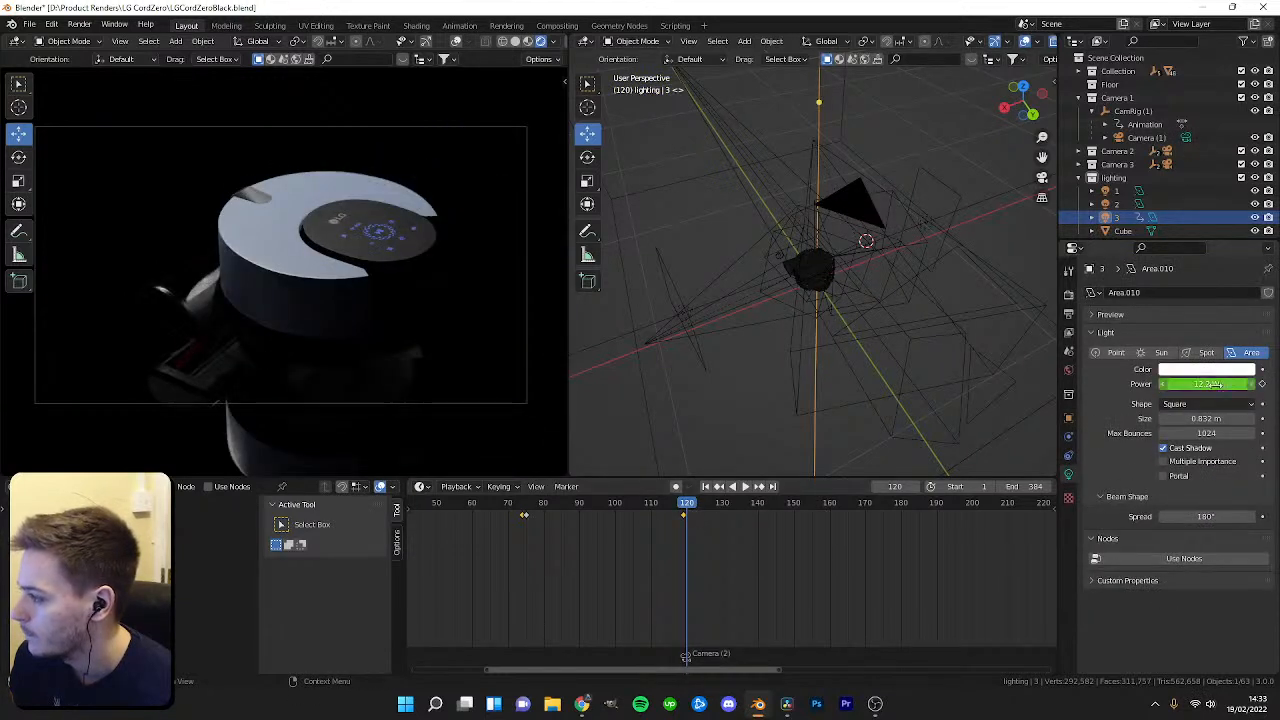
type("0")
key("Return")
Add a new area light to the lighting collection and turn off its Multiple Importance option.
left_click(1113, 177)
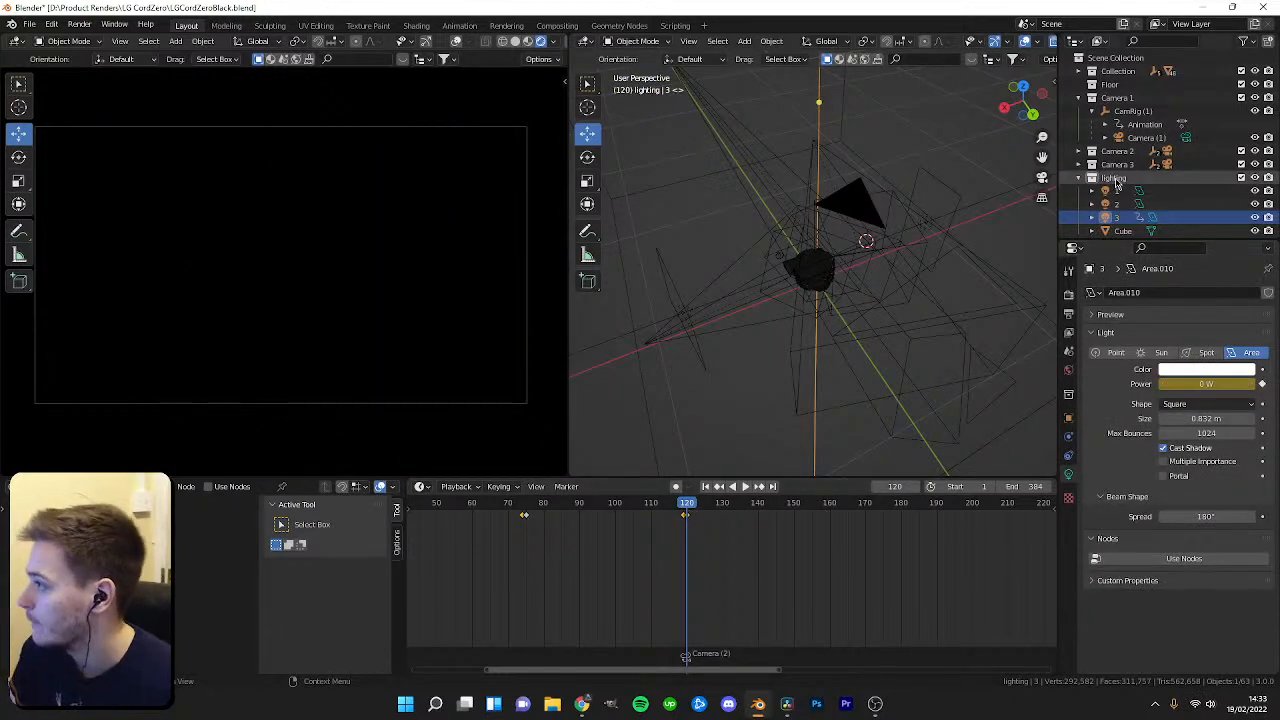
key("shift+a")
mouse_move(803, 318)
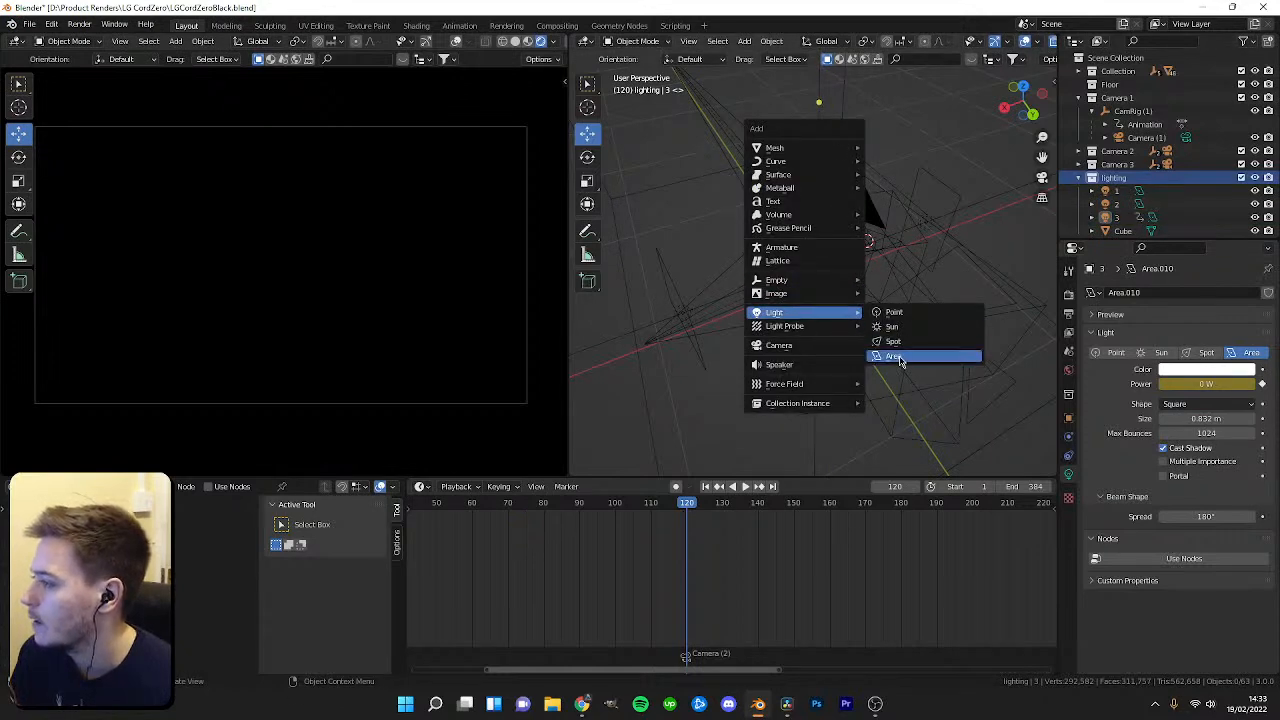
left_click(896, 357)
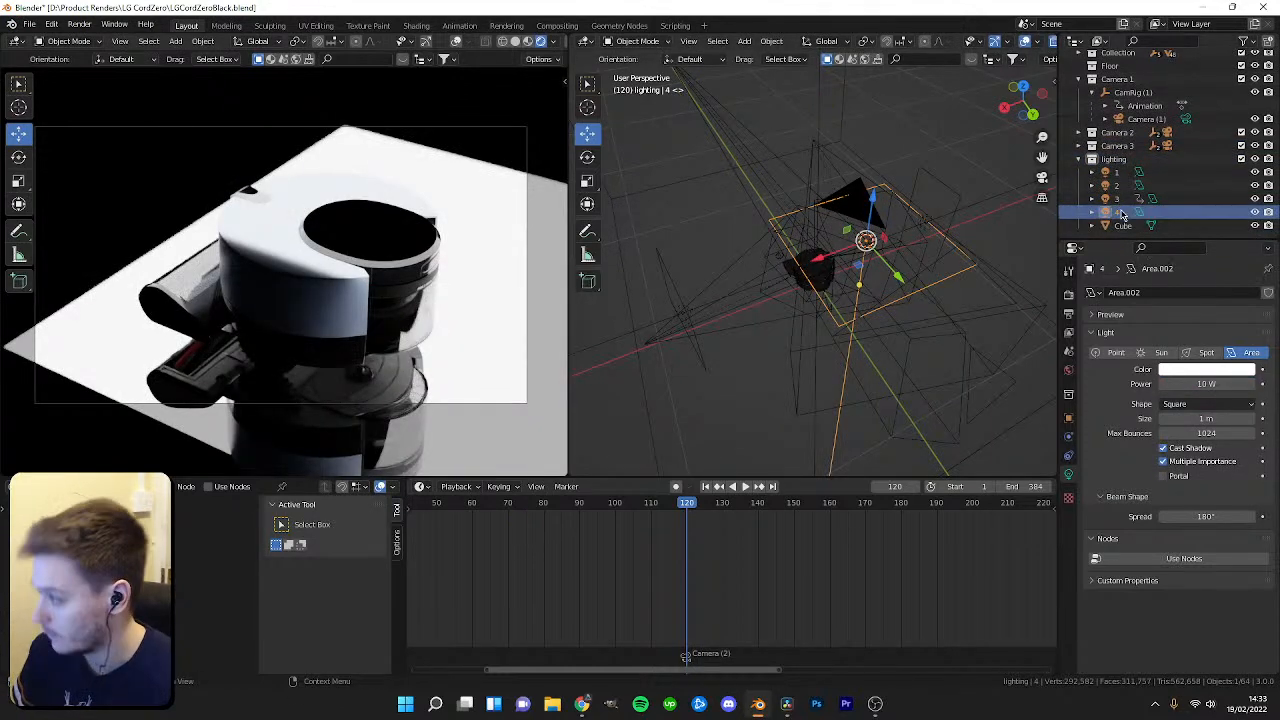
left_click(1163, 461)
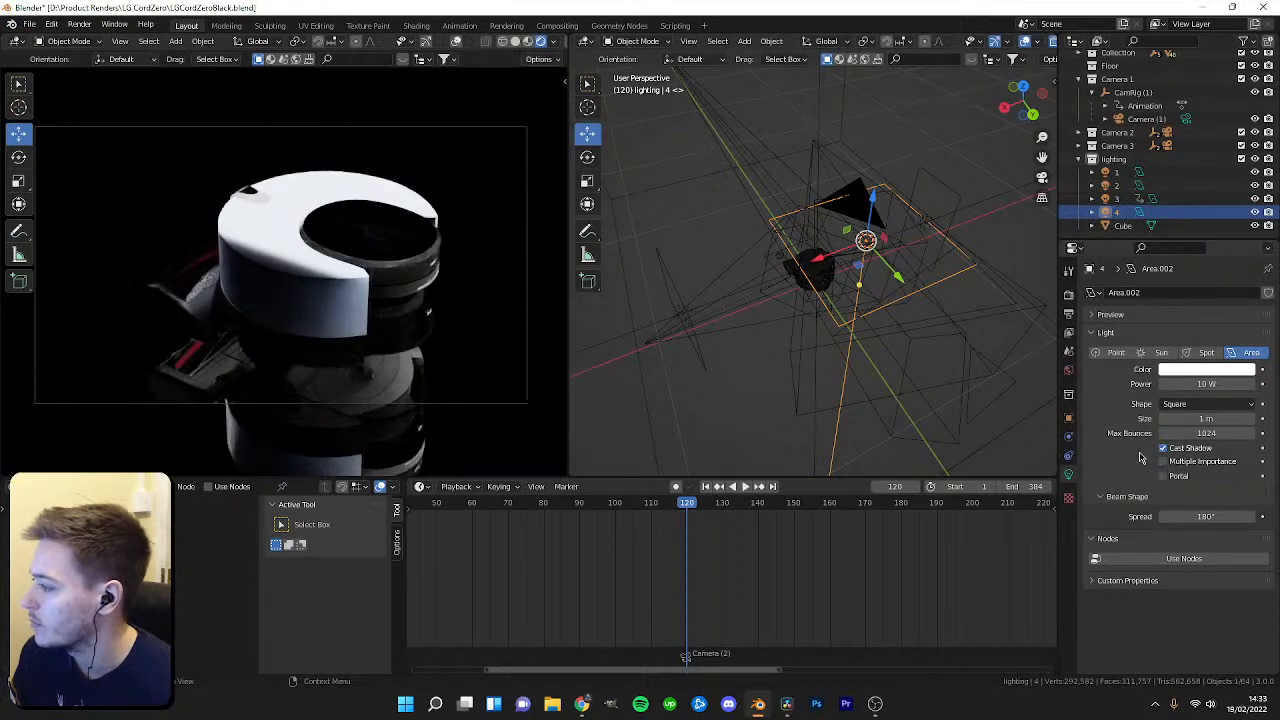
Move the new area light 4 above the robot's top, checking its placement through the camera view.
middle_click_drag(830, 298, 847, 303)
left_click(873, 212)
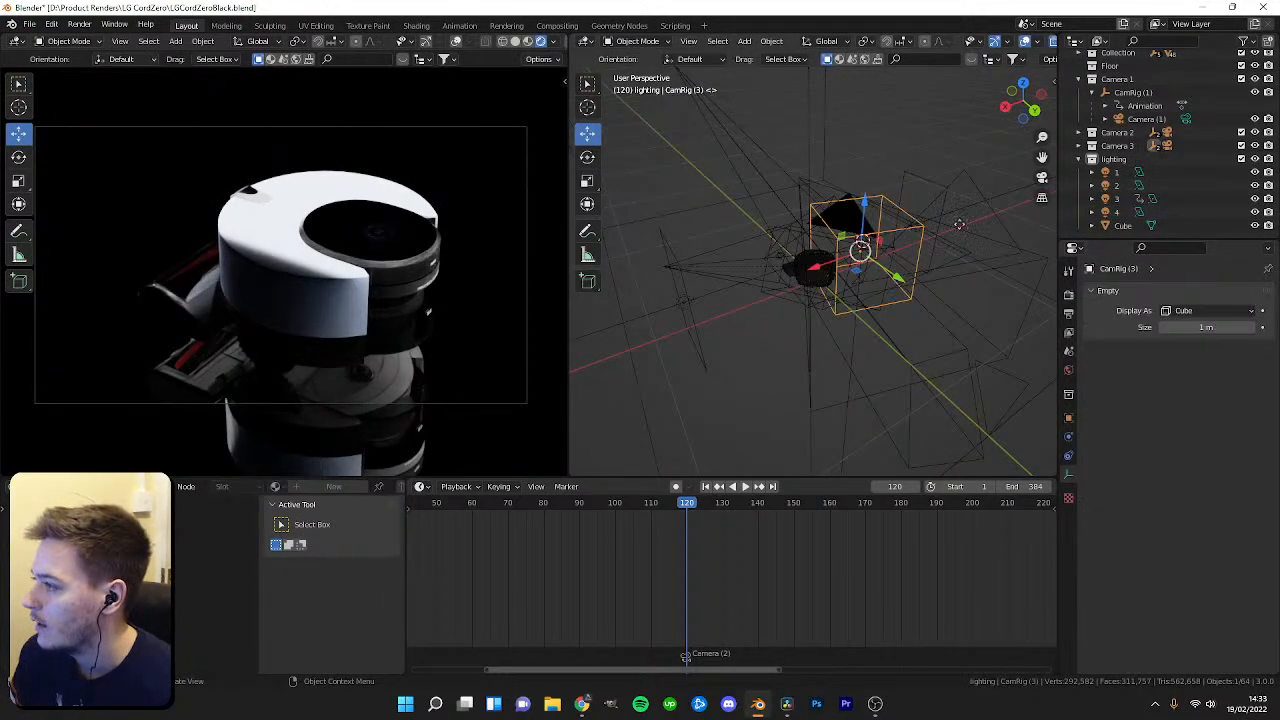
left_click(905, 223)
middle_click_drag(912, 256, 862, 231)
key("KP_0")
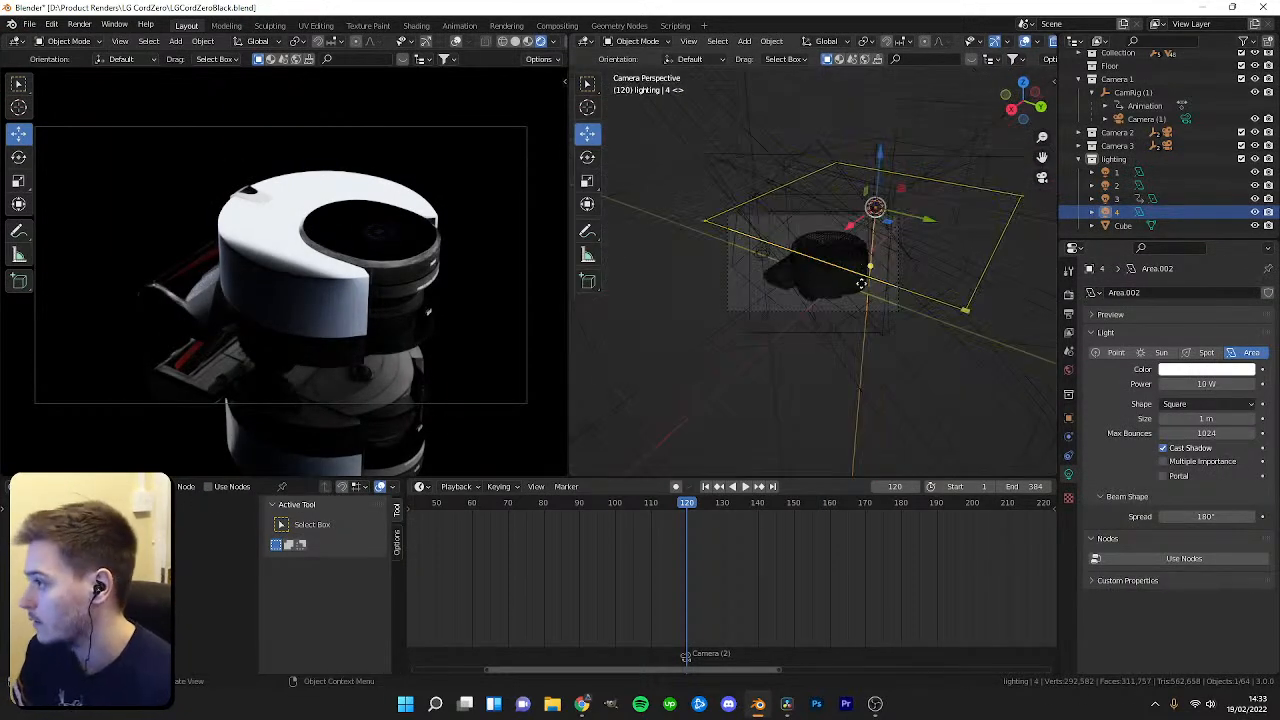
left_click_drag(881, 156, 881, 95)
middle_click_drag(900, 200, 840, 246)
scroll(837, 251, "down", 3)
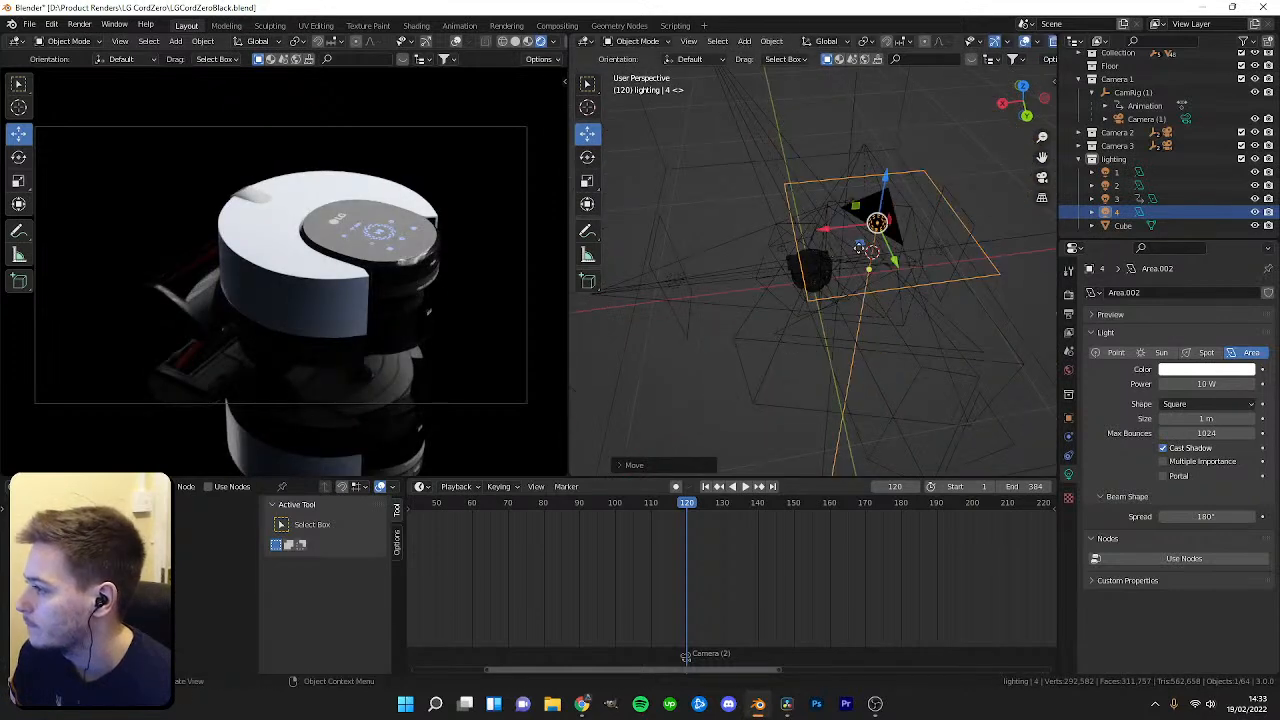
Rotate light 4 by -90° about Z and scale it down to about 0.55.
type("rxz-90")
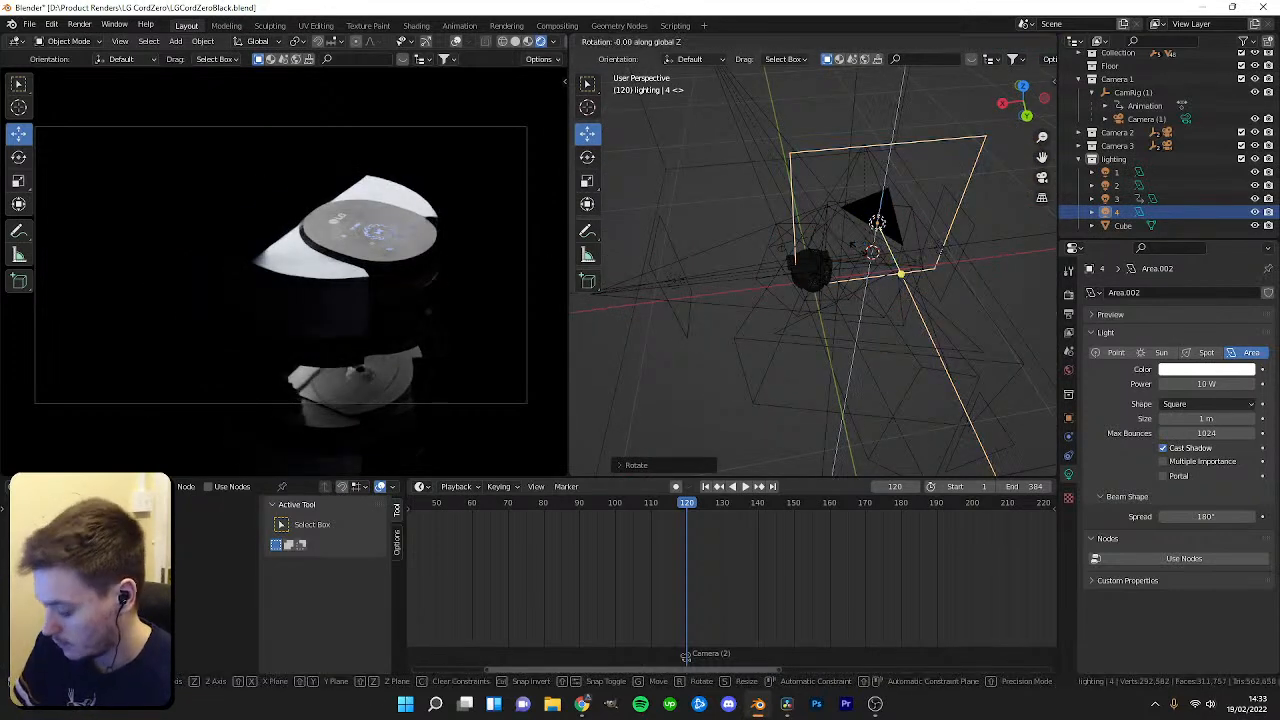
key("Return")
key("s")
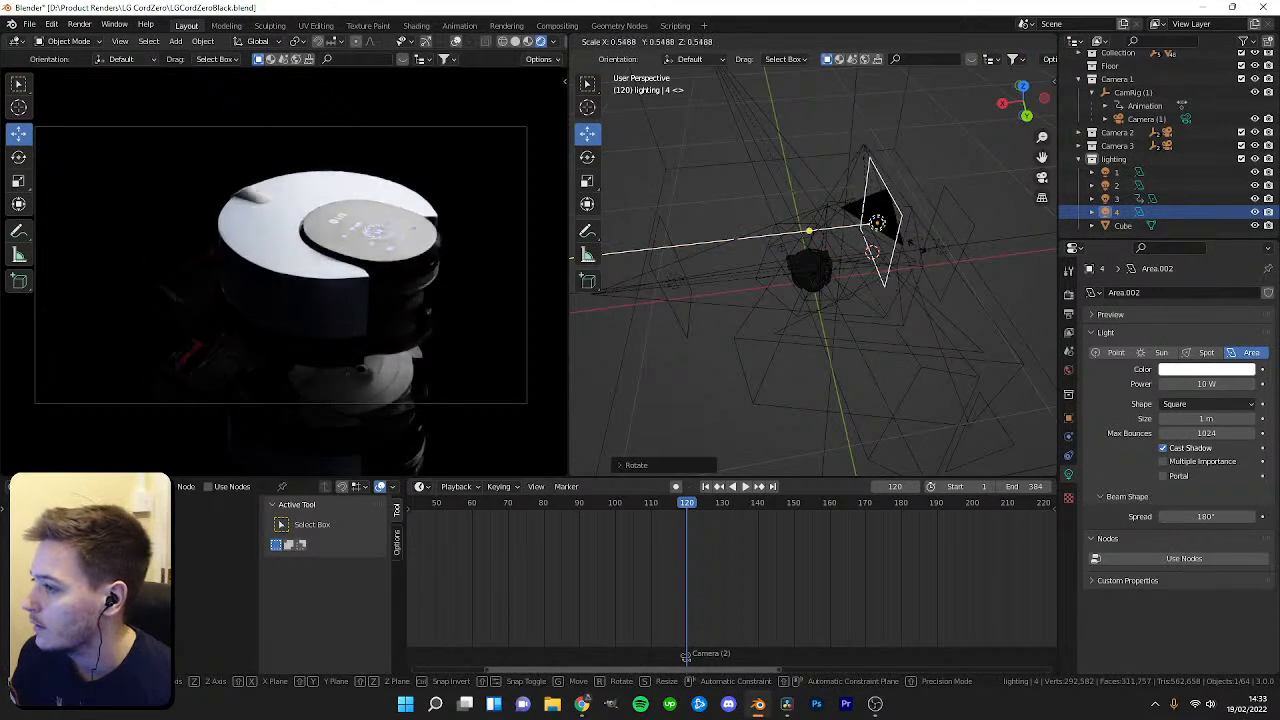
left_click(911, 247)
Reposition light 4 in front of the robot and briefly play the animation to check it.
middle_click_drag(912, 247, 950, 219)
left_click_drag(828, 214, 860, 204)
left_click_drag(947, 223, 991, 242)
middle_click_drag(988, 238, 969, 218)
mouse_move(953, 180)
left_mouse_down()
mouse_move(950, 215)
mouse_move(952, 193)
left_mouse_up()
middle_click_drag(950, 195, 786, 207)
left_click_drag(812, 163, 817, 252)
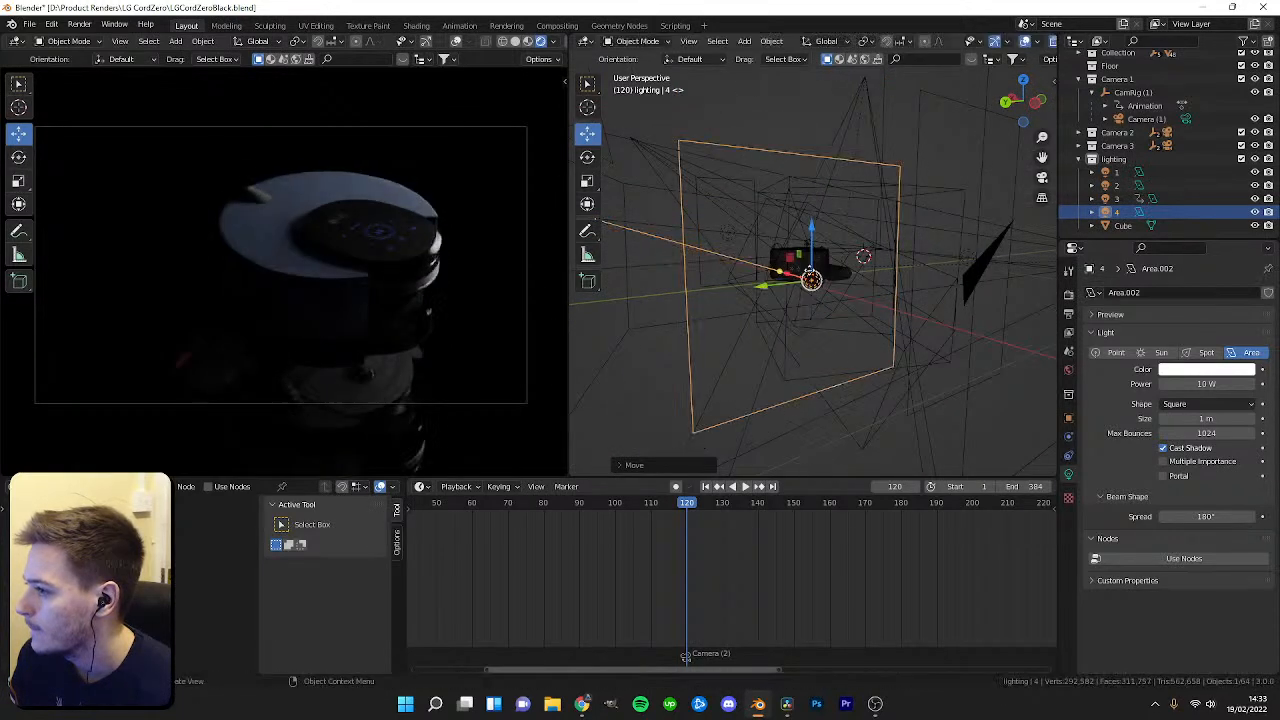
left_click_drag(765, 289, 825, 279)
key("space")
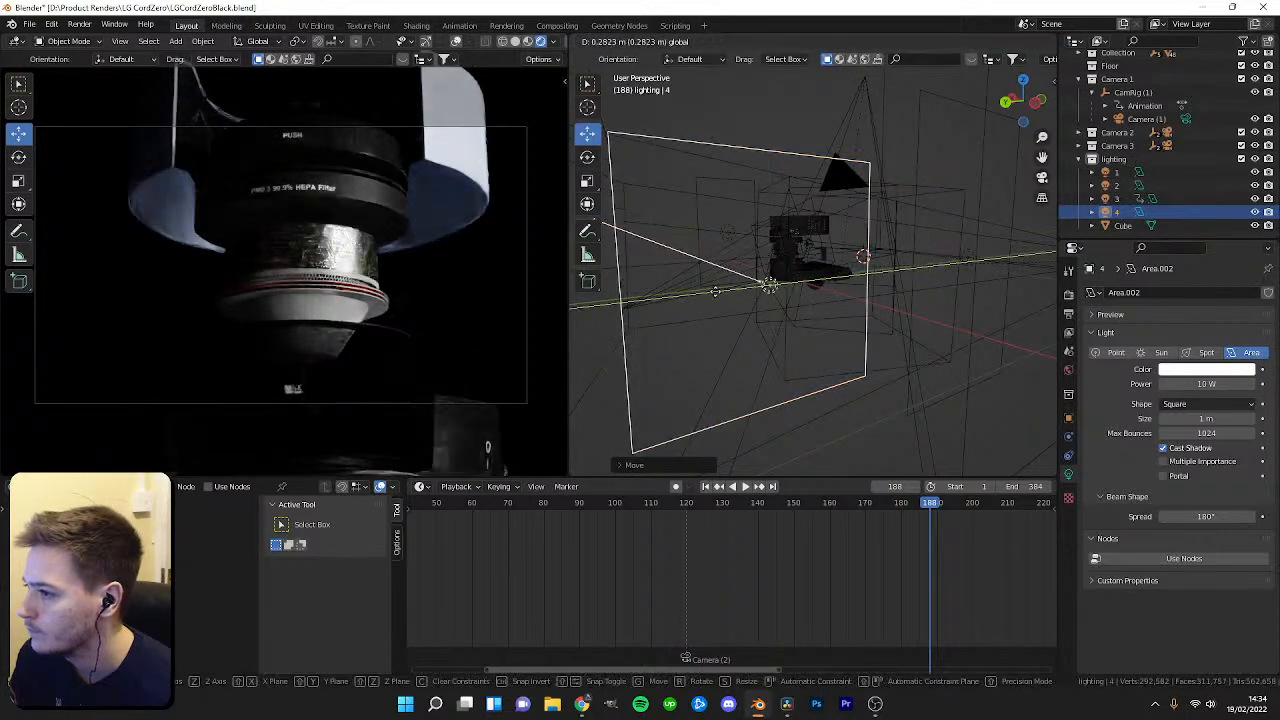
key("Escape")
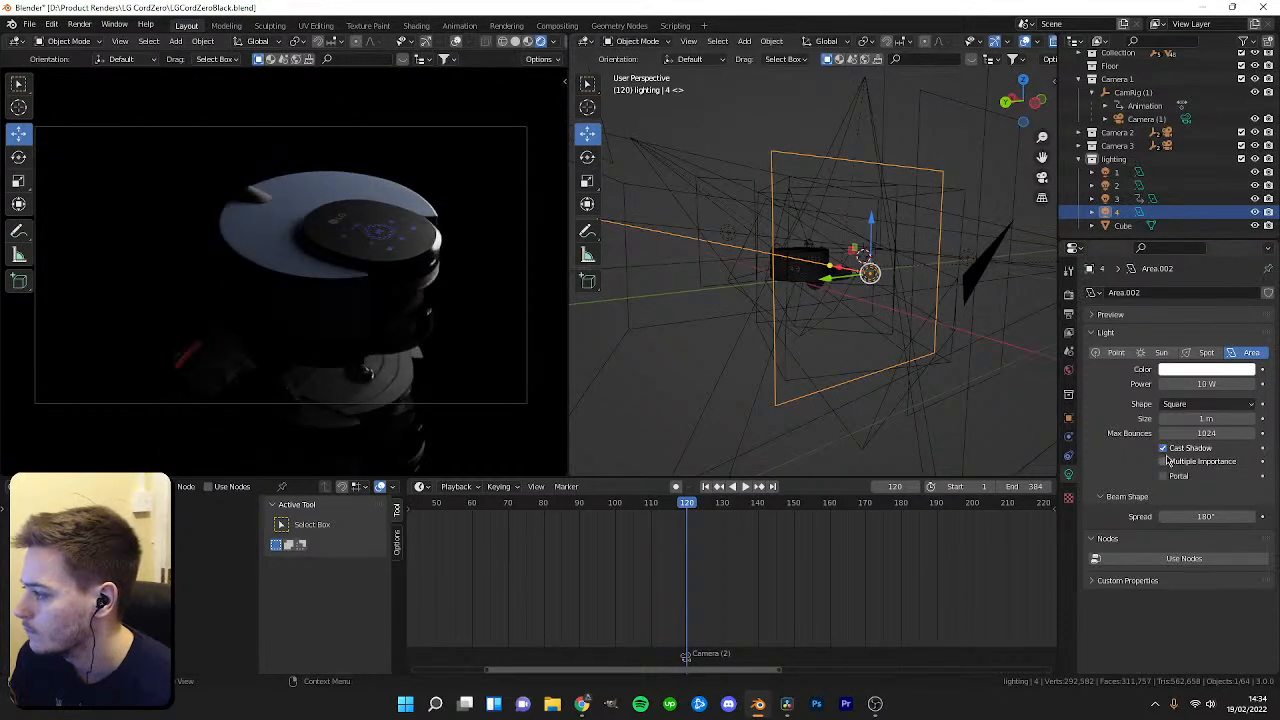
Rotate light 4 180° about Z and move it to the robot's opposite side.
scroll(731, 549, "down", 5)
middle_click_drag(780, 400, 818, 380)
type("rz")
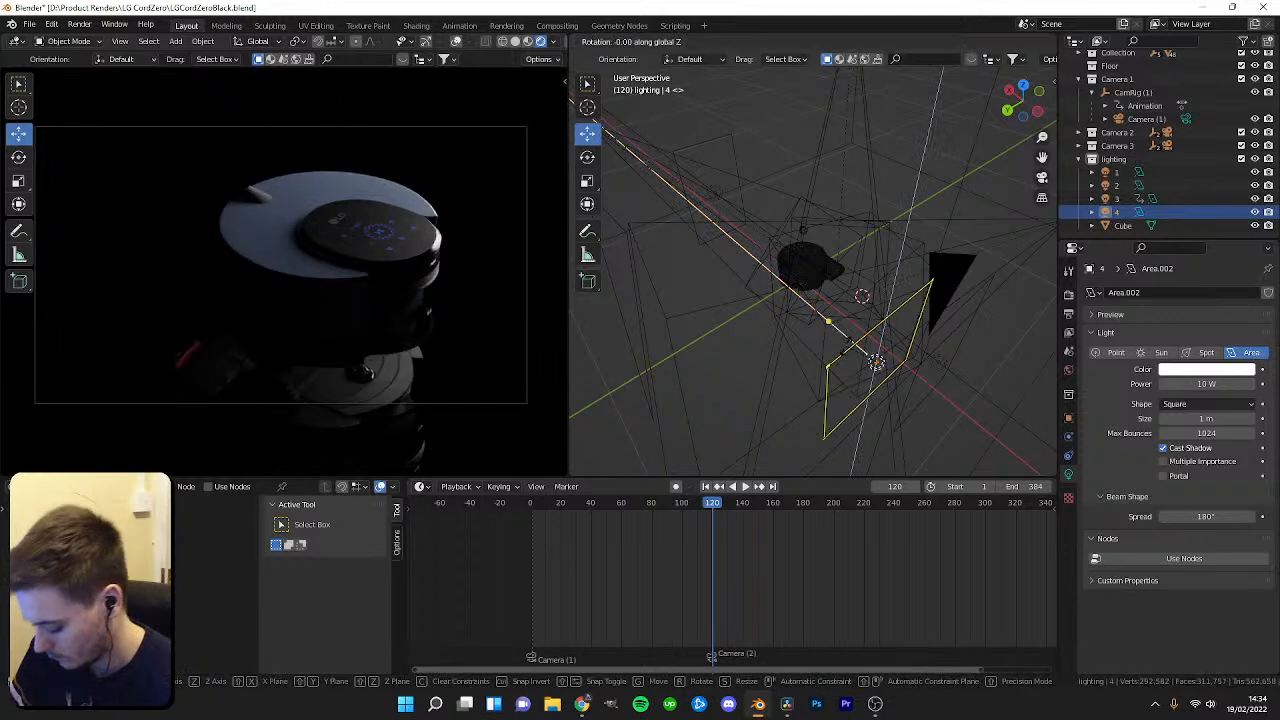
type("180")
key("Return")
key("g")
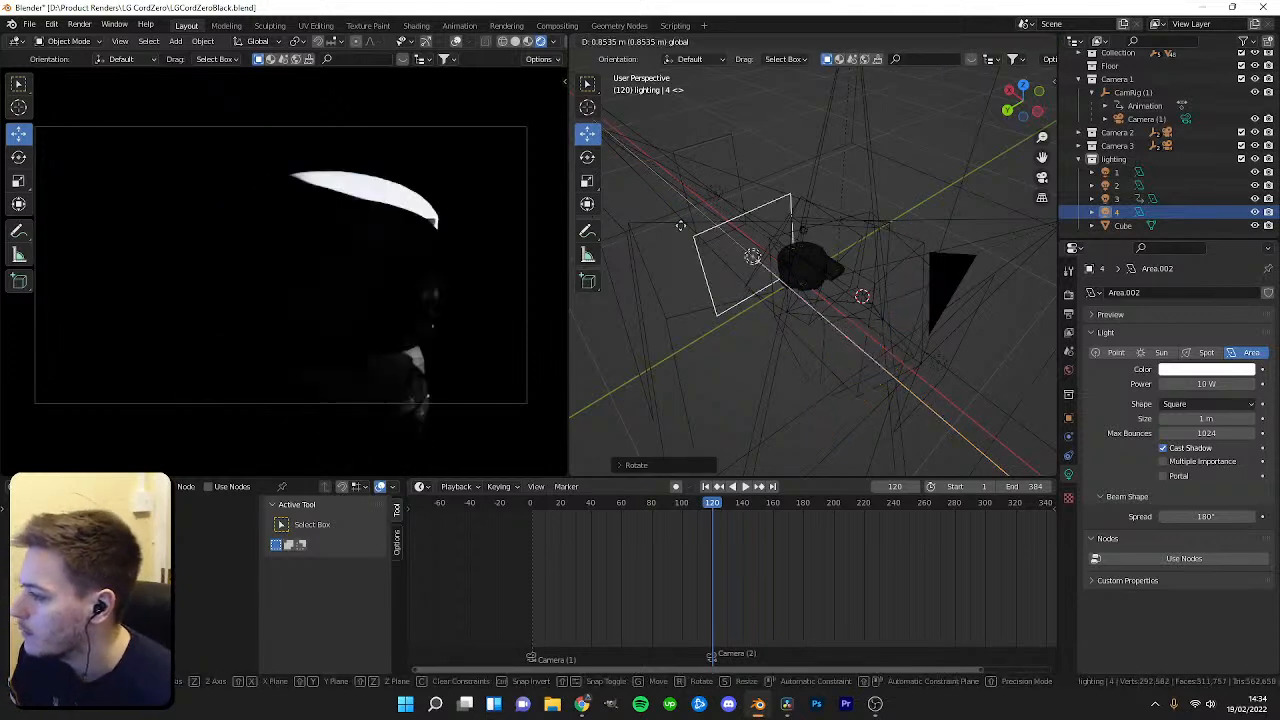
left_click(615, 218)
Lower light 4's power to 2.7 W, scrub the timeline and undo the last change.
left_click_drag(1206, 384, 1176, 384)
left_click_drag(714, 513, 806, 515)
key("ctrl+z")
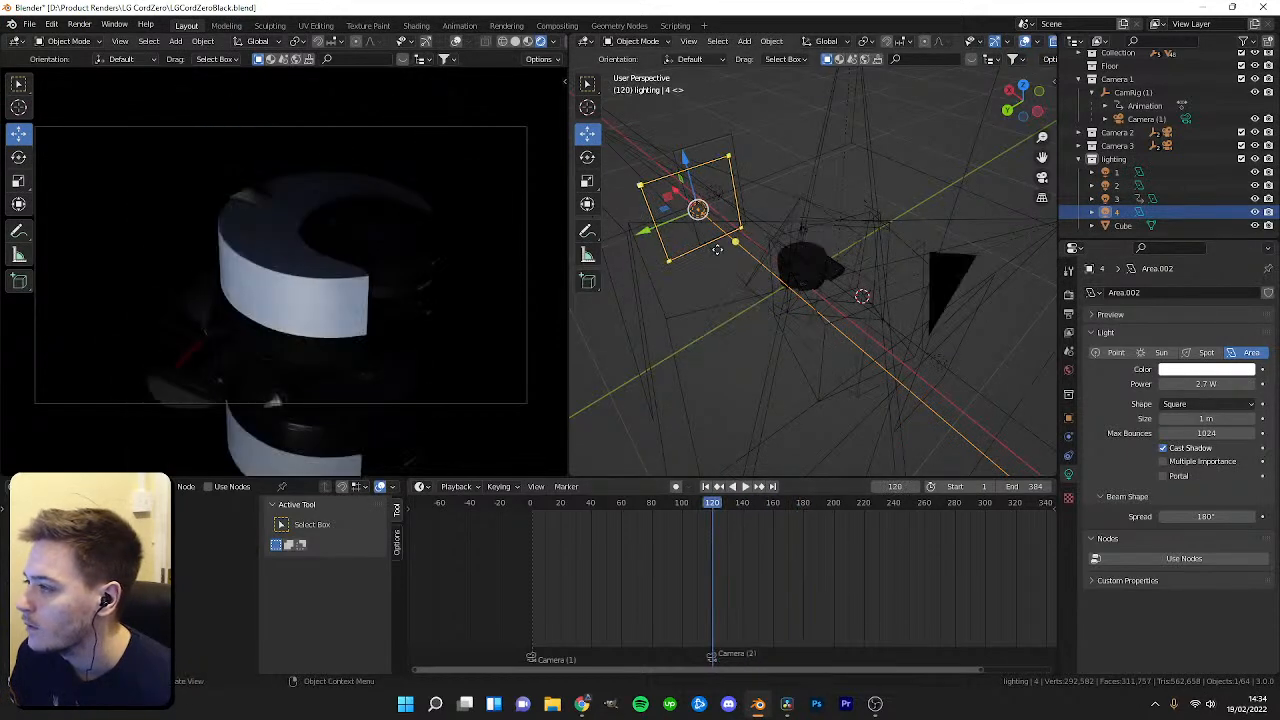
Try rotating light 4 90° about X, -90° about Z and 90° about Y.
type("rx90")
key("Return")
type("rz-90")
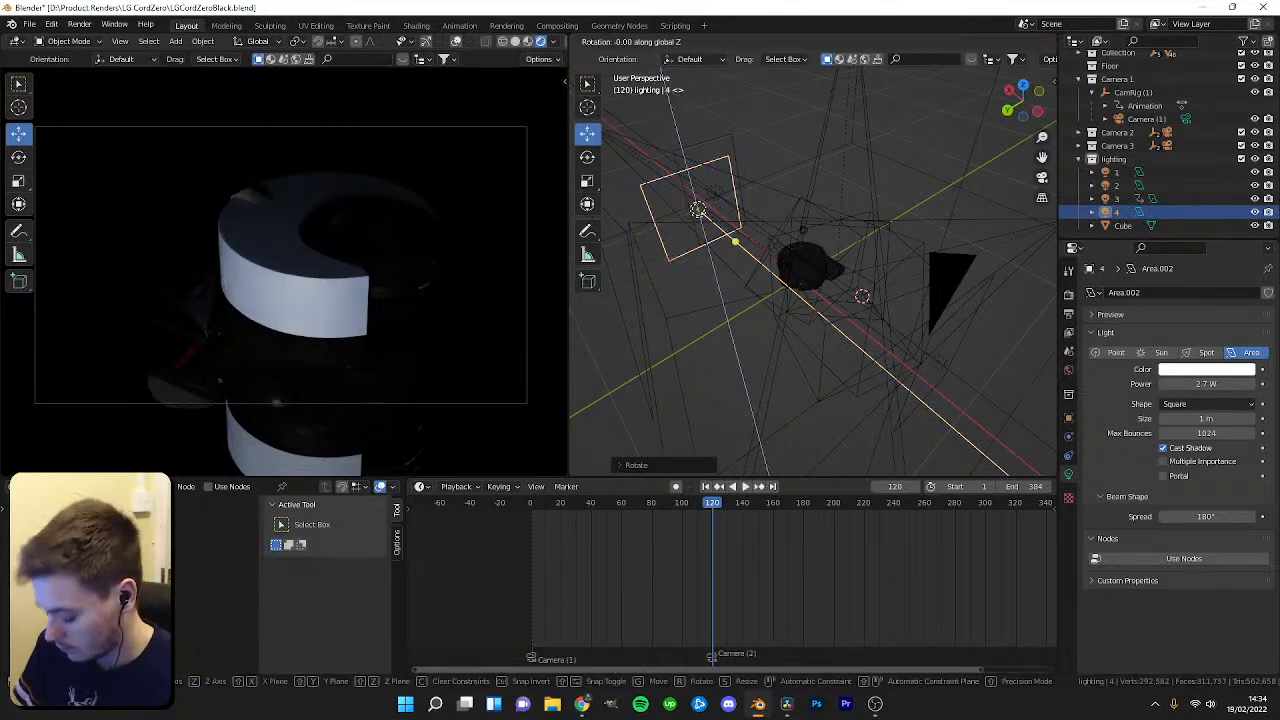
key("Return")
type("ry90")
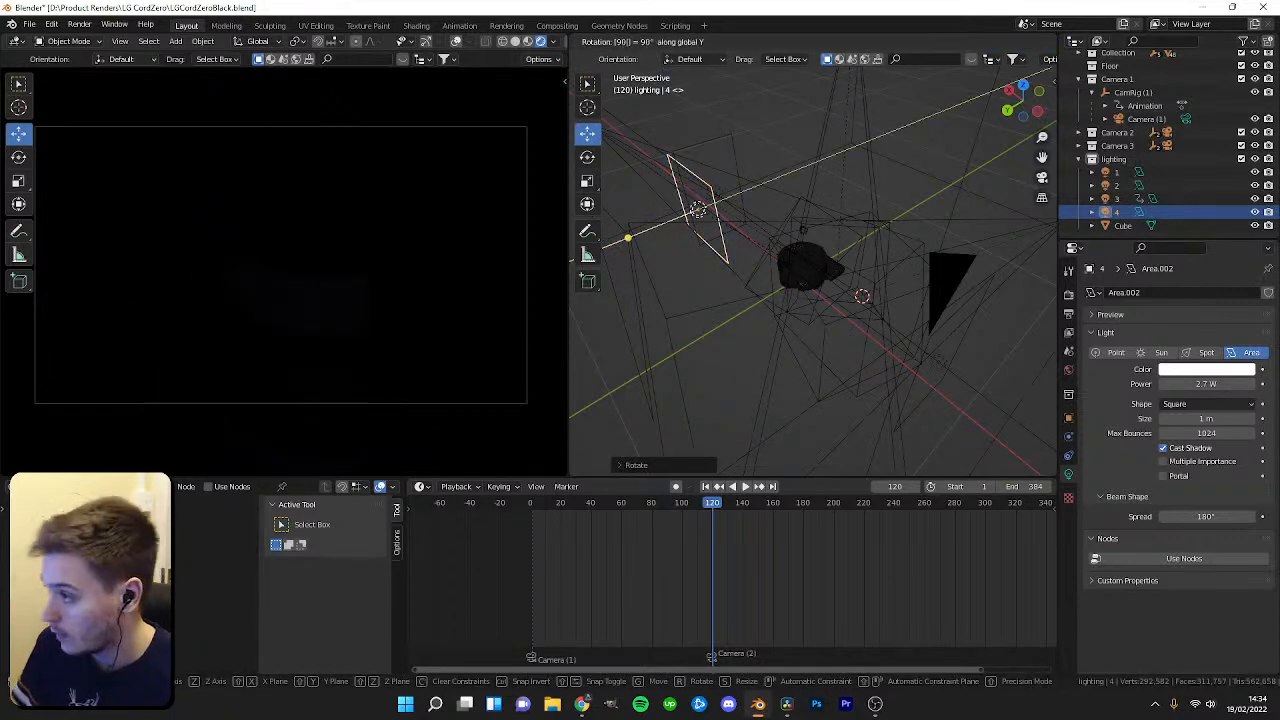
key("Return")
Reset light 4's rotation to 0° and raise it above the robot.
left_click(1068, 418)
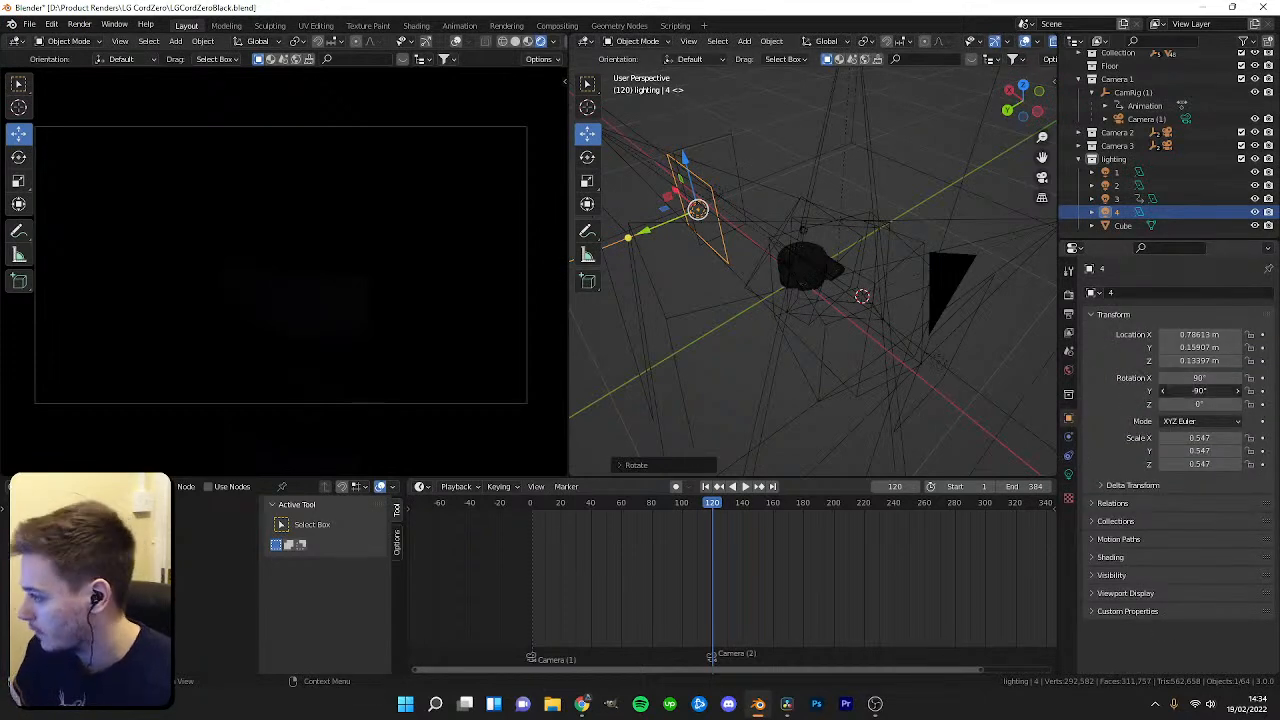
type("0")
key("Return")
left_click_drag(686, 160, 687, 96)
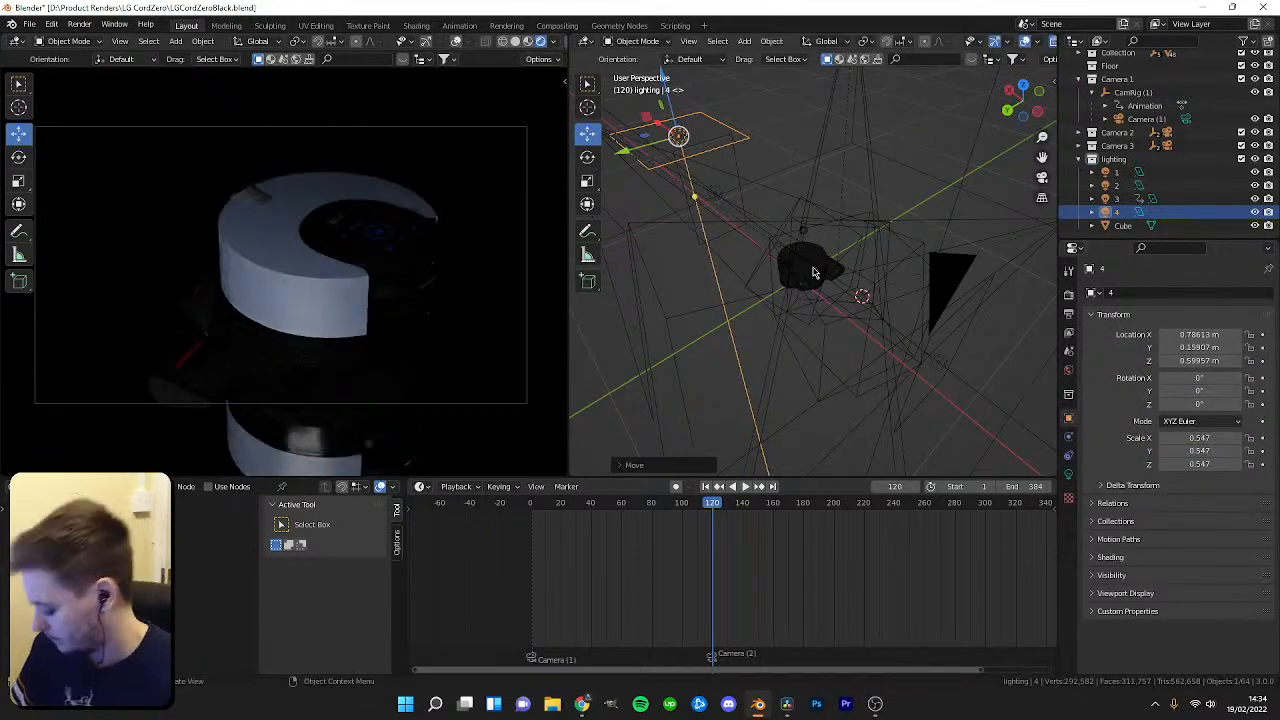
In top view, duplicate light 4 and slide the copy along the Y axis.
key("KP_7")
left_click_drag(1002, 216, 807, 265)
middle_click_drag(850, 306, 857, 197)
key("shift+d")
key("y")
left_click(855, 273)
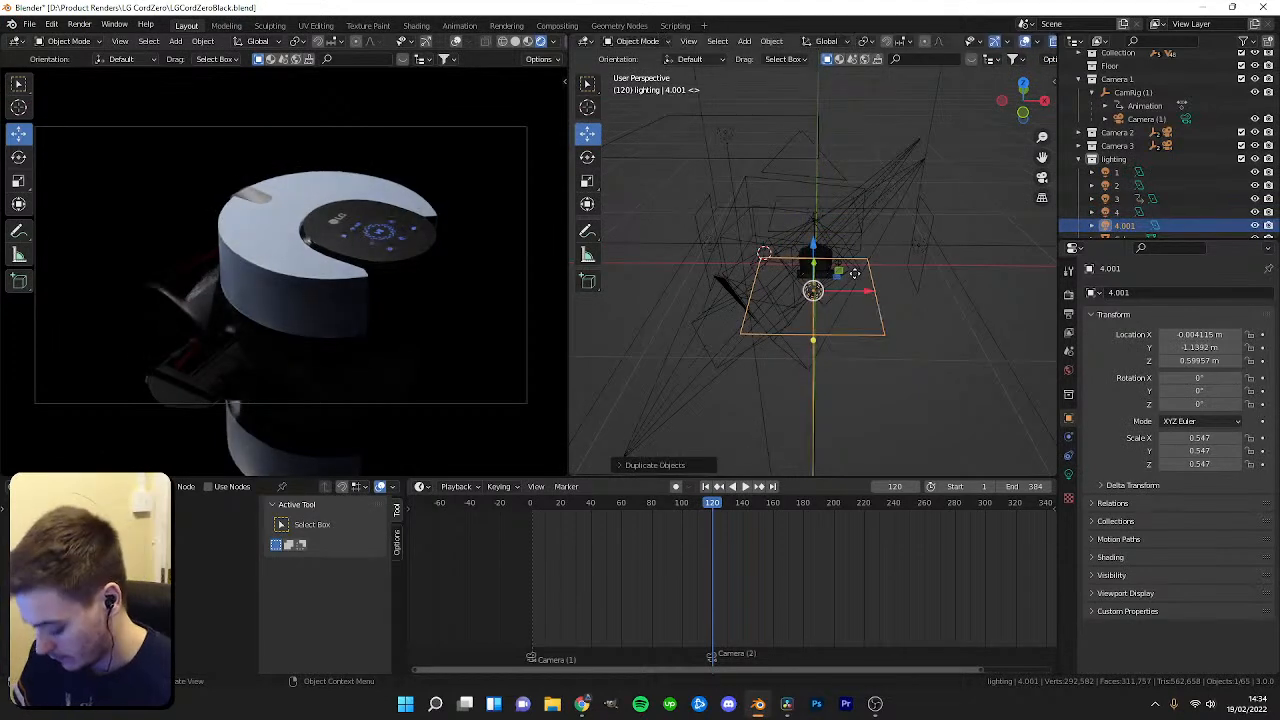
Lower the copied light to the robot's height and rotate it 90° about X.
middle_click_drag(855, 273, 802, 215)
left_click_drag(716, 136, 724, 240)
type("r")
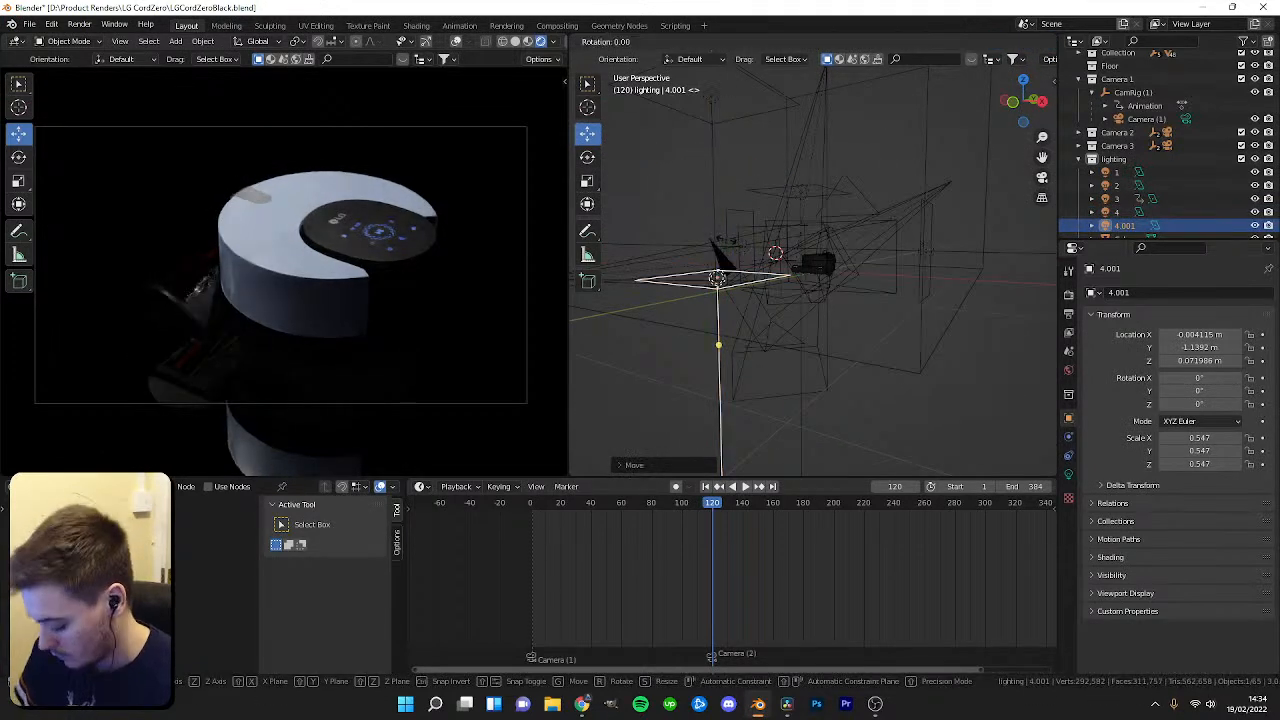
type("x90")
key("Return")
Move the copied light along Y and rotate it -90° then 180° about Z to face the robot.
key("KP_7")
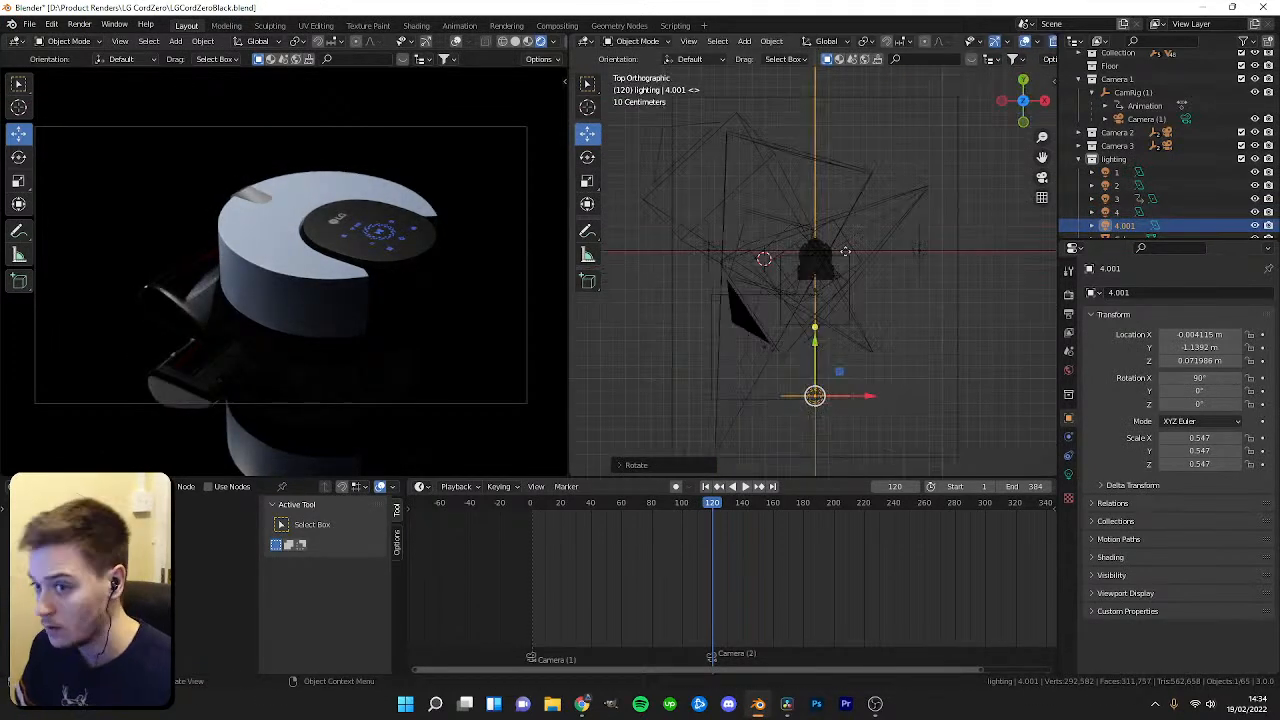
key("g")
key("y")
left_click_drag(817, 301, 817, 231)
left_click_drag(855, 282, 962, 283)
type("rz-90")
key("Return")
type("rz180")
key("Return")
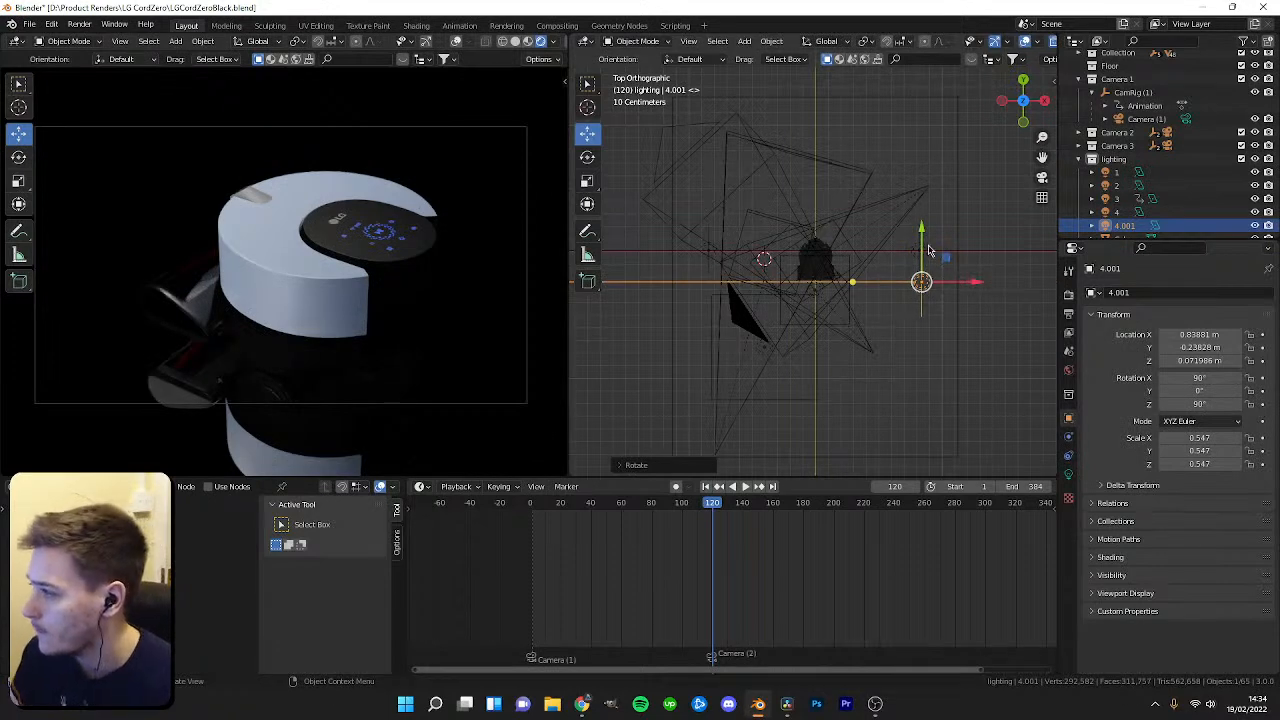
Shift the copied light along Y and lower its power to 800 mW.
key("g")
key("y")
left_click_drag(919, 274, 912, 281)
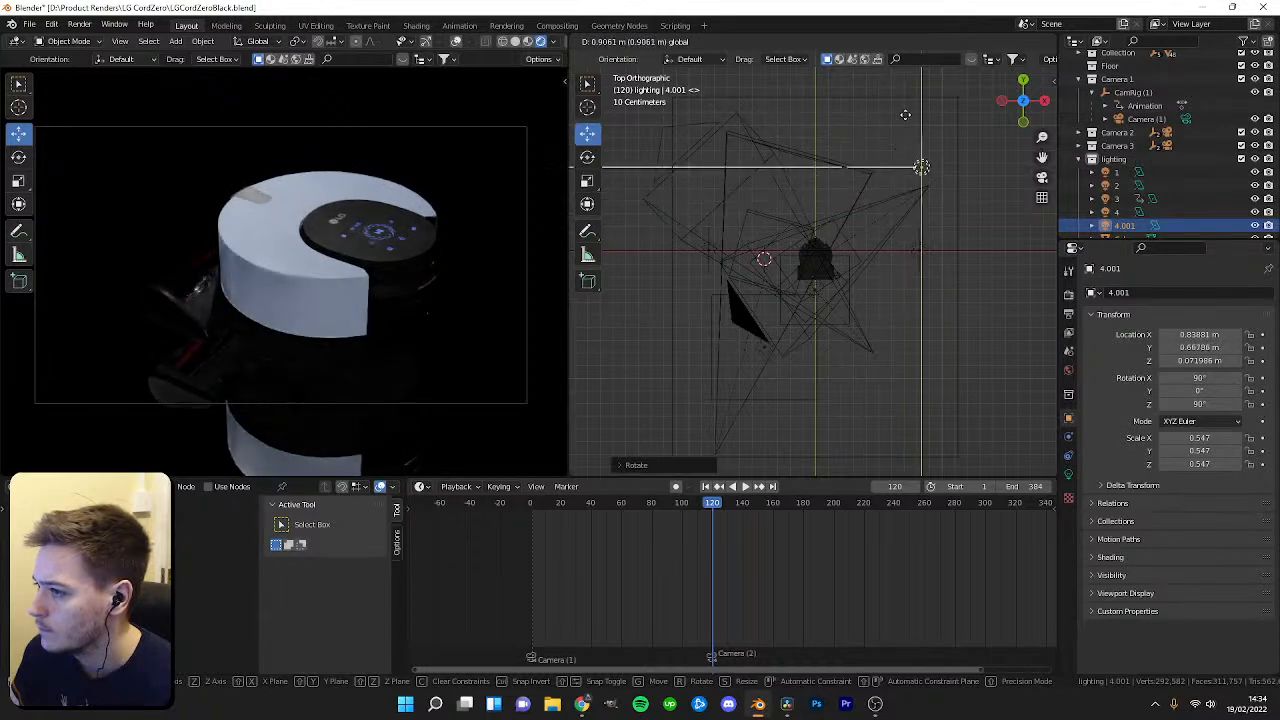
left_click(921, 201)
left_click(1069, 475)
left_click_drag(1205, 387, 1186, 387)
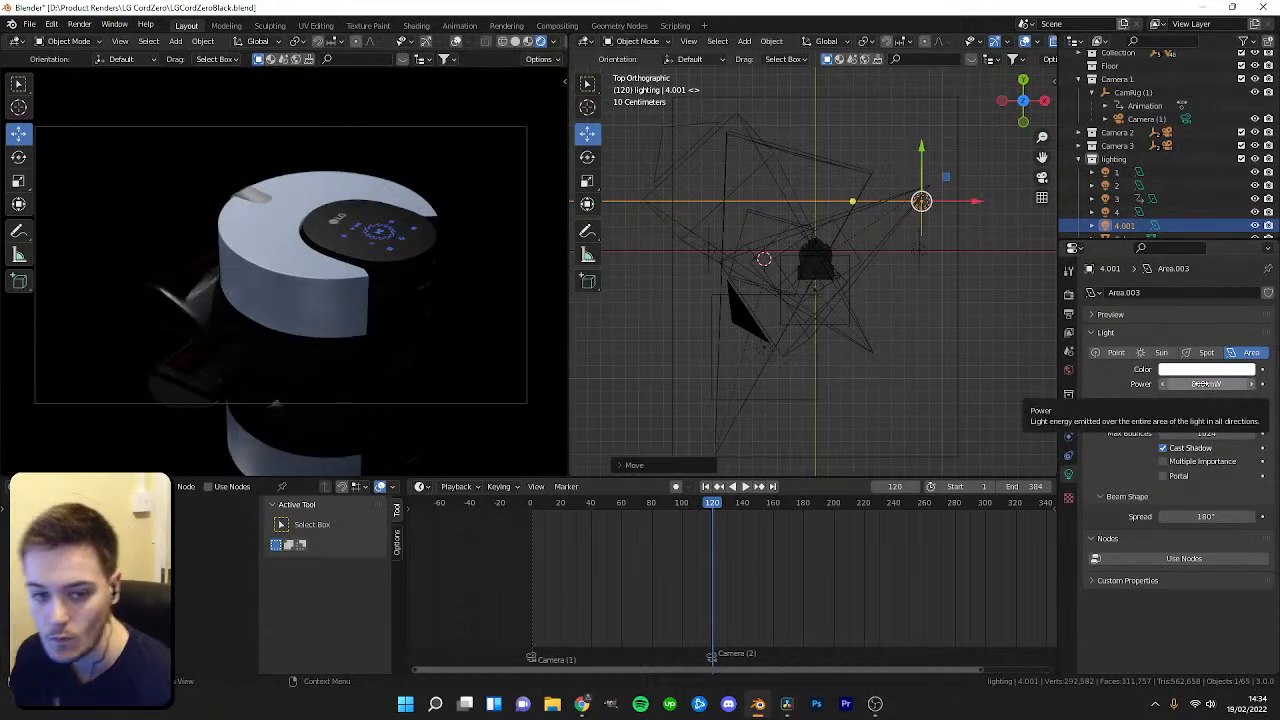
Duplicate light 4.001 and rotate the new copy about Z.
key("shift+d")
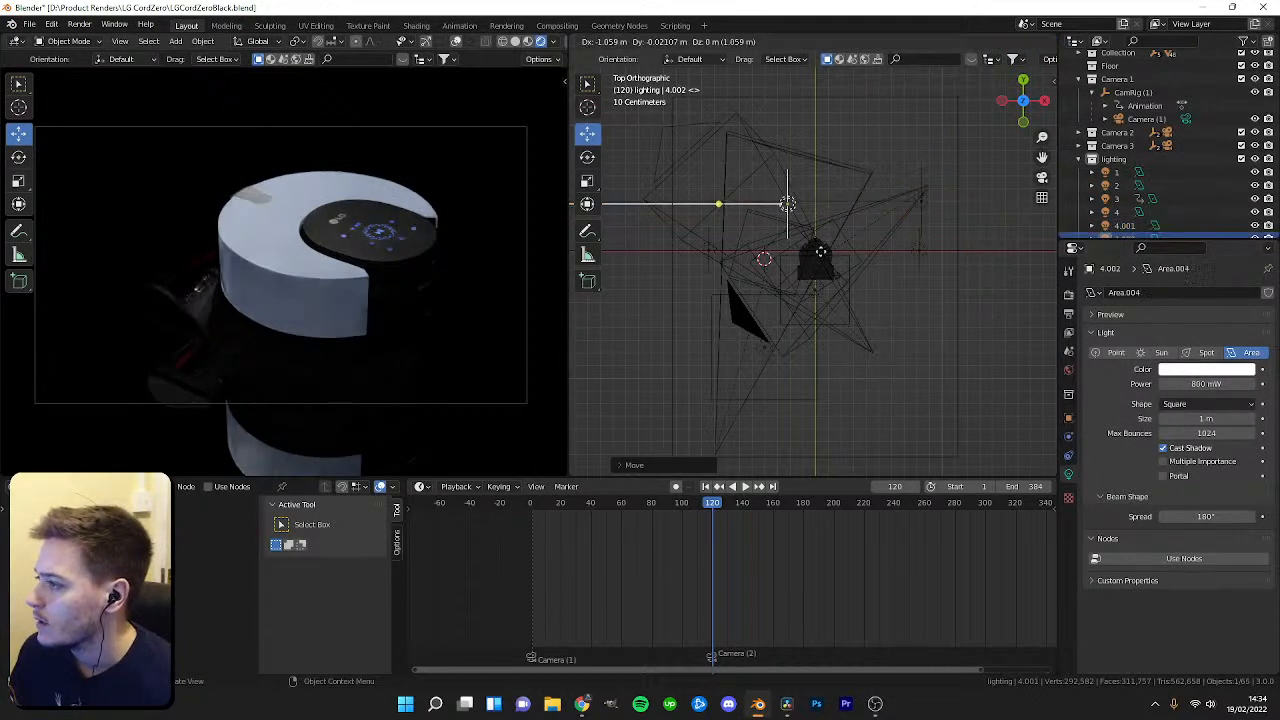
key("r")
key("z")
key("Return")
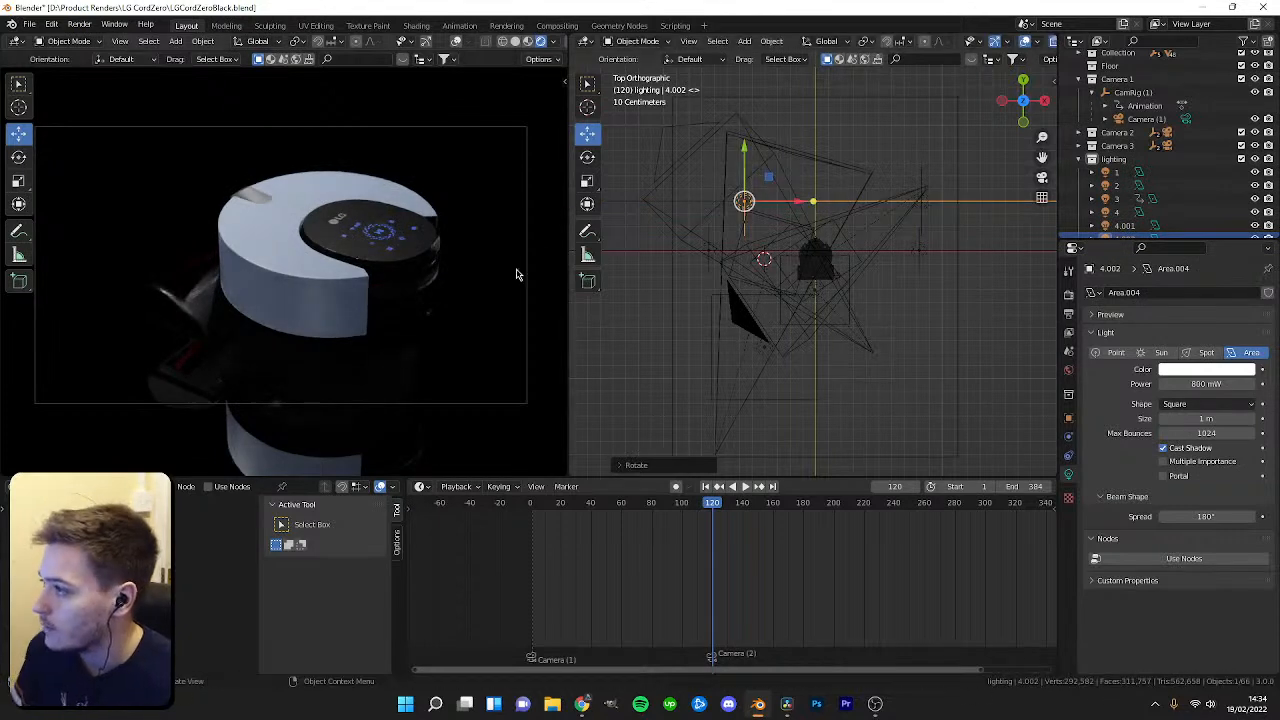
Move the new copy toward the robot's lower left side and set its power to 3.5 W.
left_click_drag(742, 150, 746, 233)
left_click_drag(745, 284, 745, 226)
left_click_drag(1207, 384, 1232, 384)
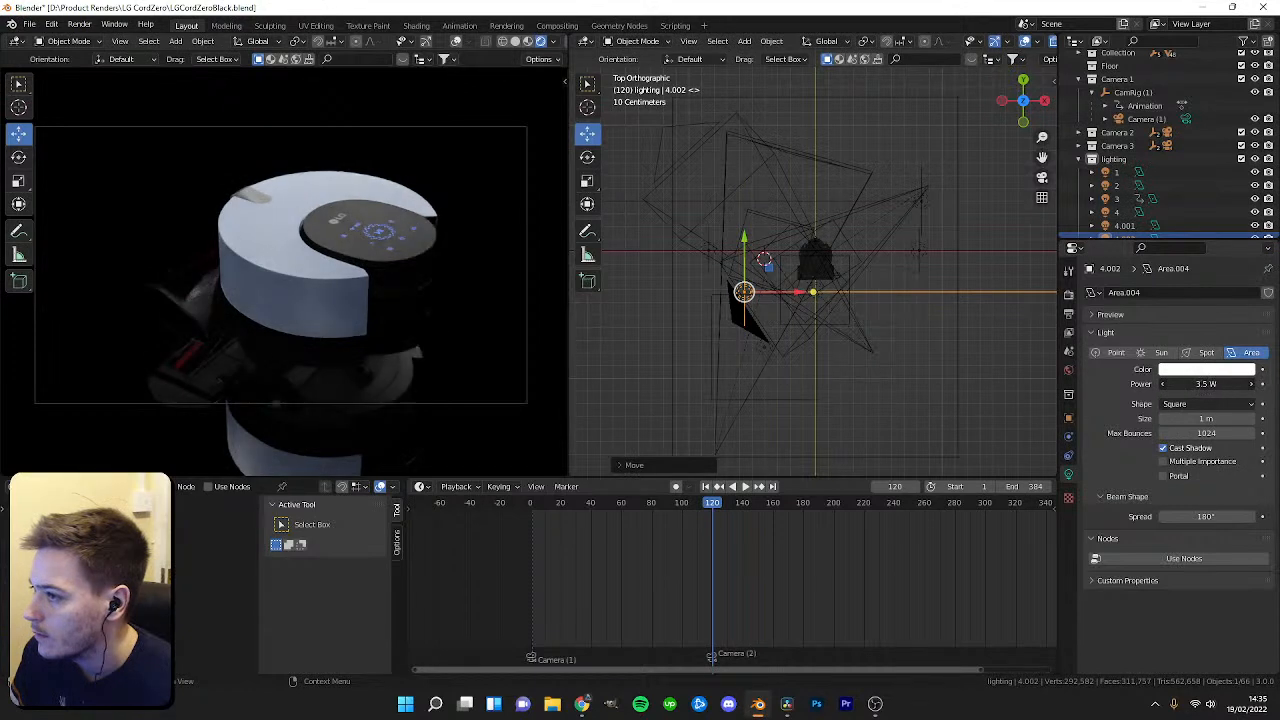
Play and scrub the animation to review the lighting in the render preview.
key("space")
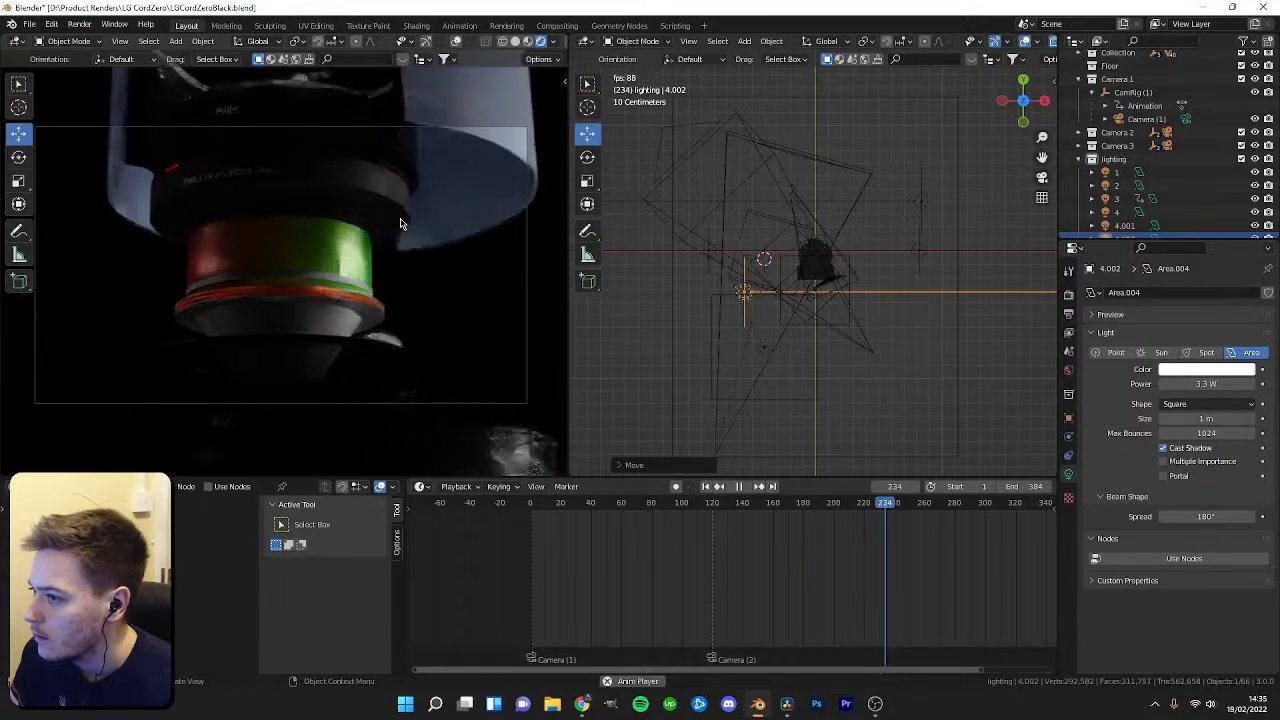
key("space")
left_click_drag(910, 504, 831, 504)
left_click(359, 256)
key("space")
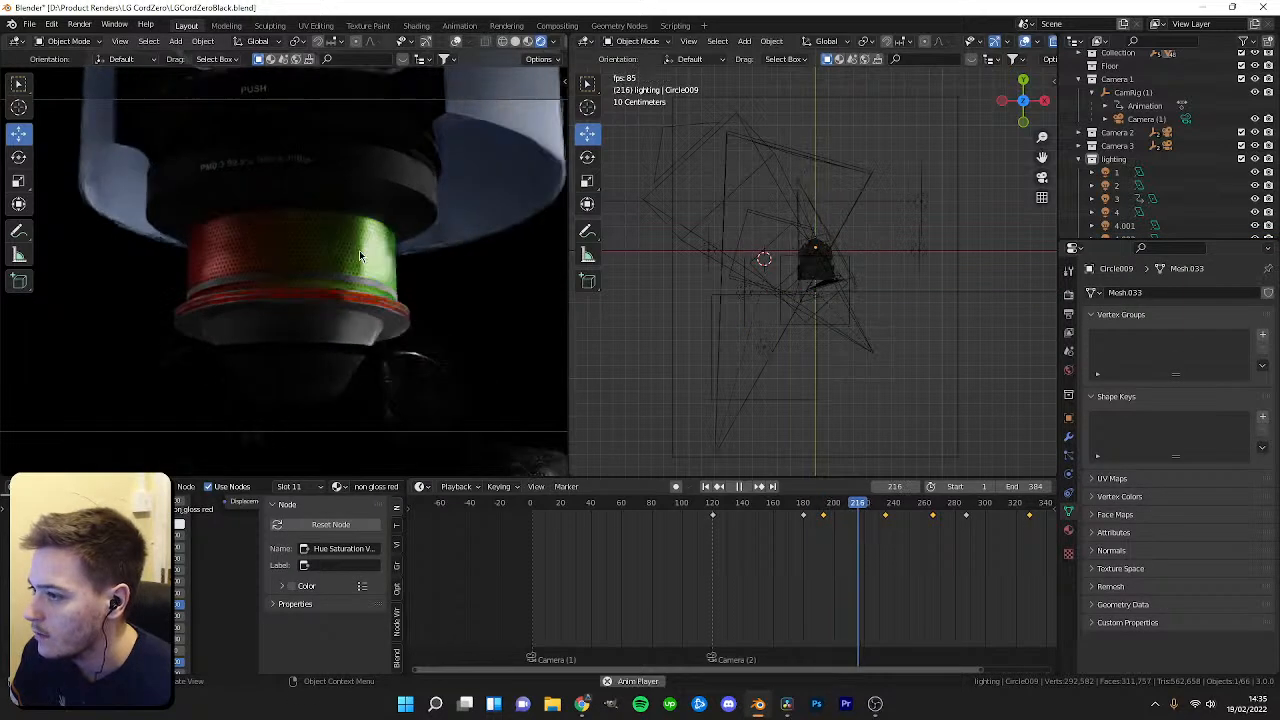
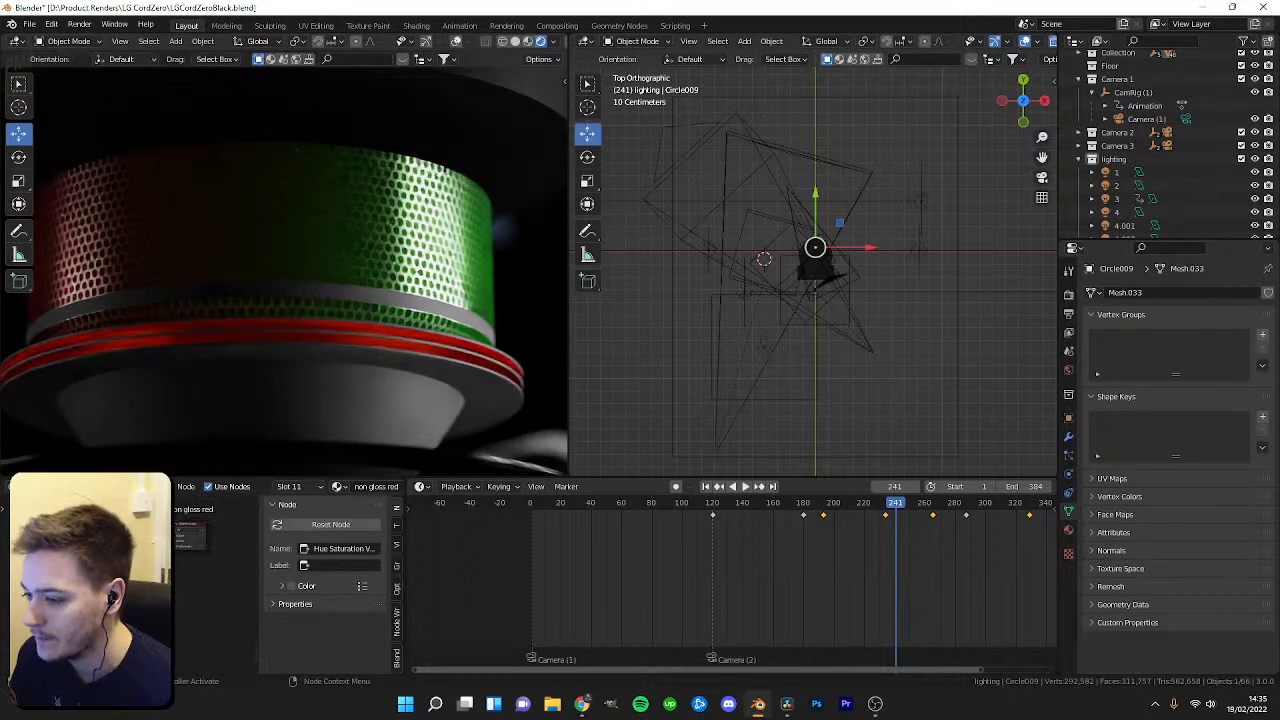
Play and scrub the animation while zooming the viewport onto the perforated grille ring to review it.
scroll(215, 590, "up", 3)
scroll(215, 590, "down", 2)
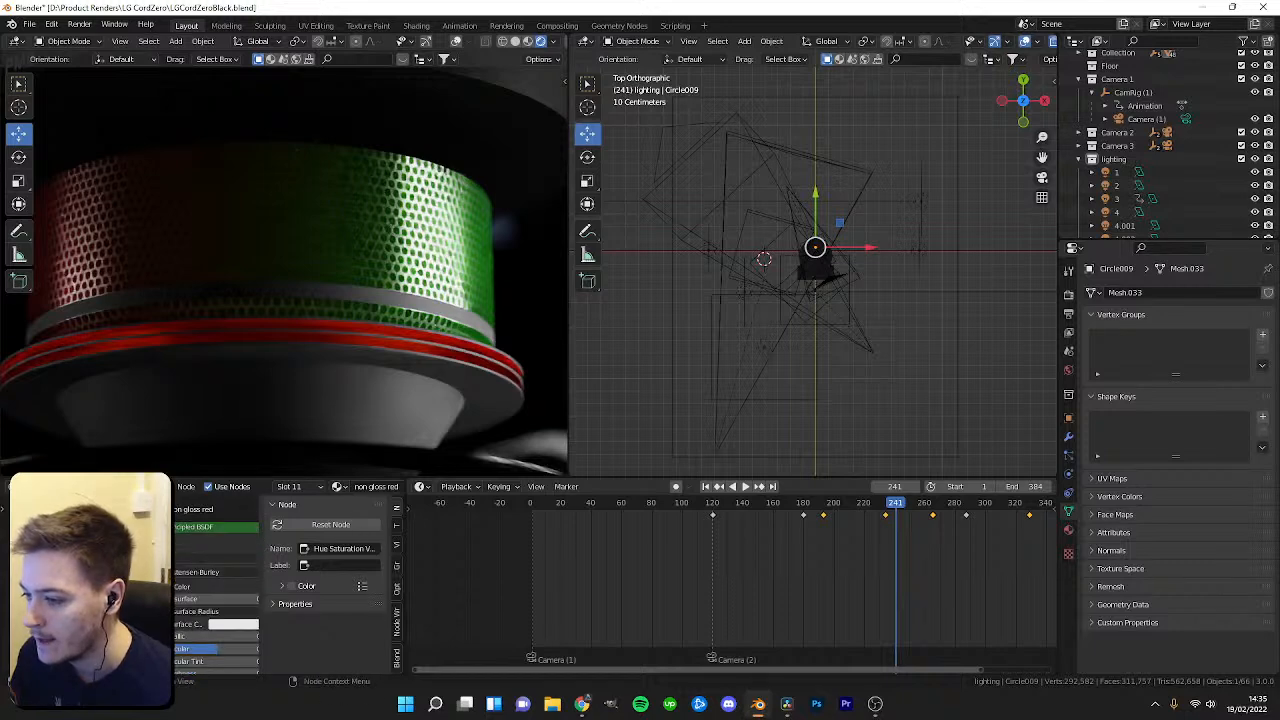
scroll(215, 590, "down", 2)
left_click_drag(897, 511, 862, 511)
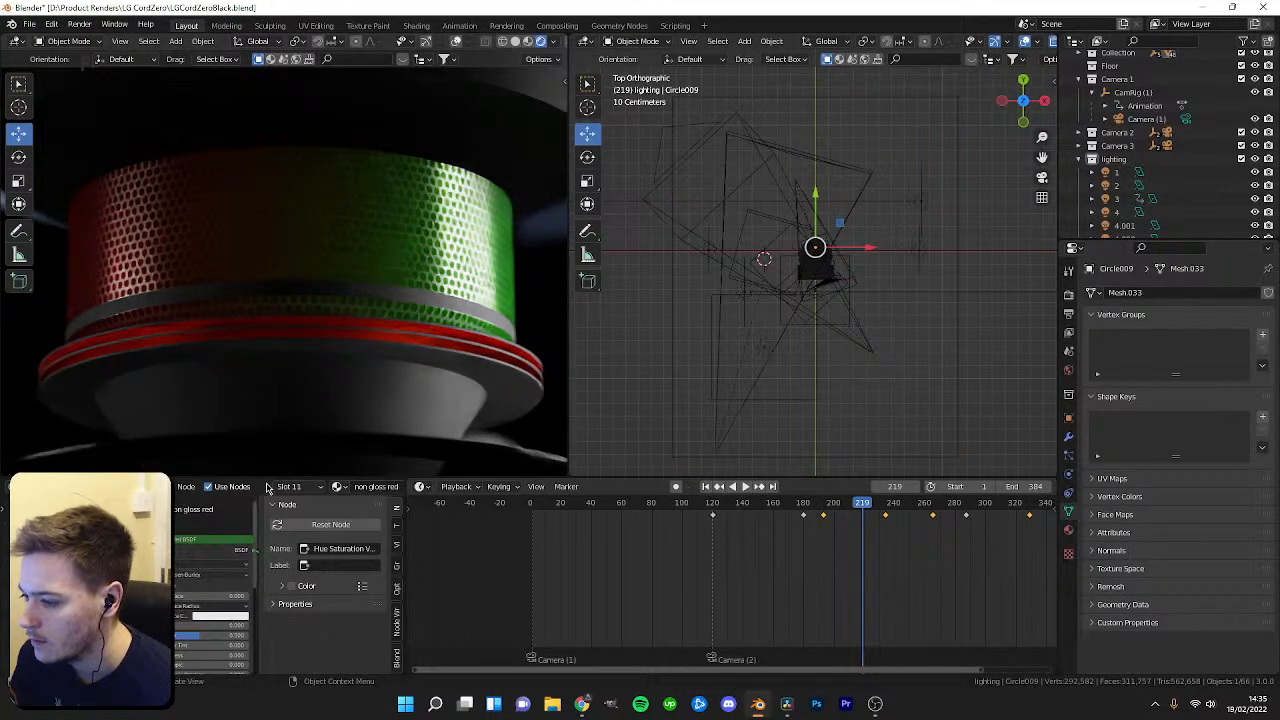
key("space")
key("space")
middle_click_drag(734, 410, 758, 330)
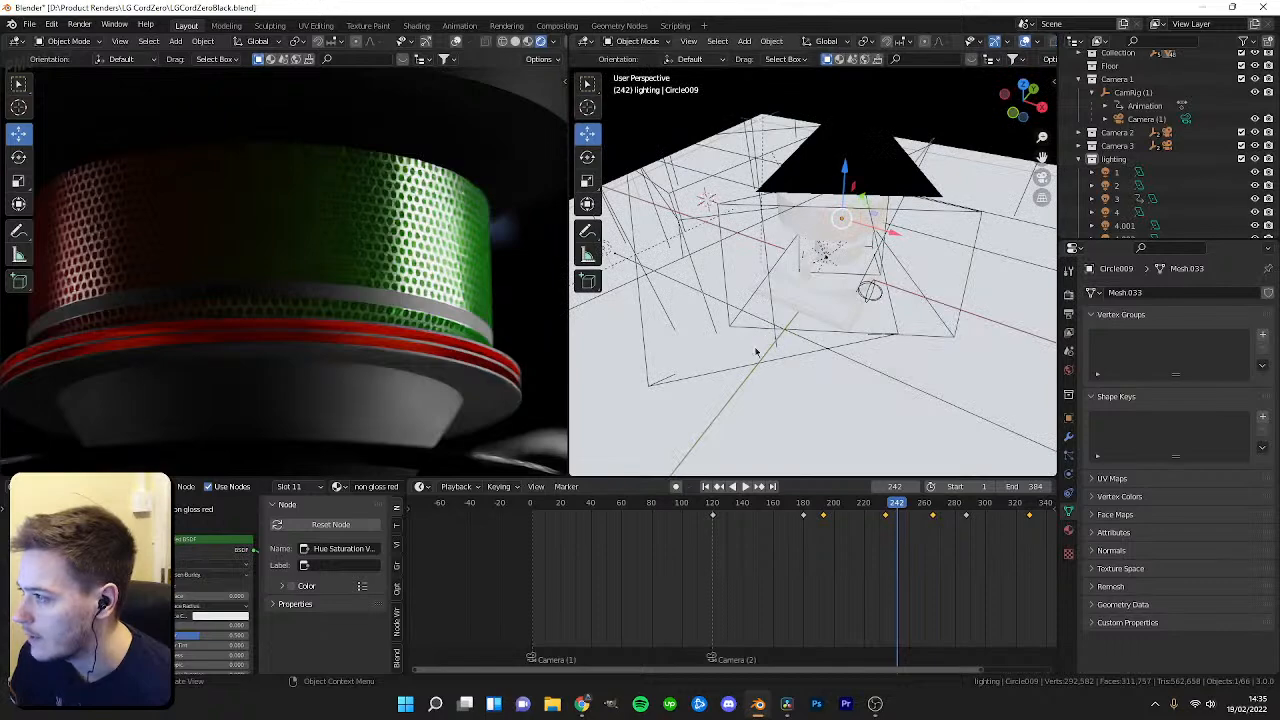
middle_click_drag(741, 299, 890, 348)
scroll(720, 356, "up", 7)
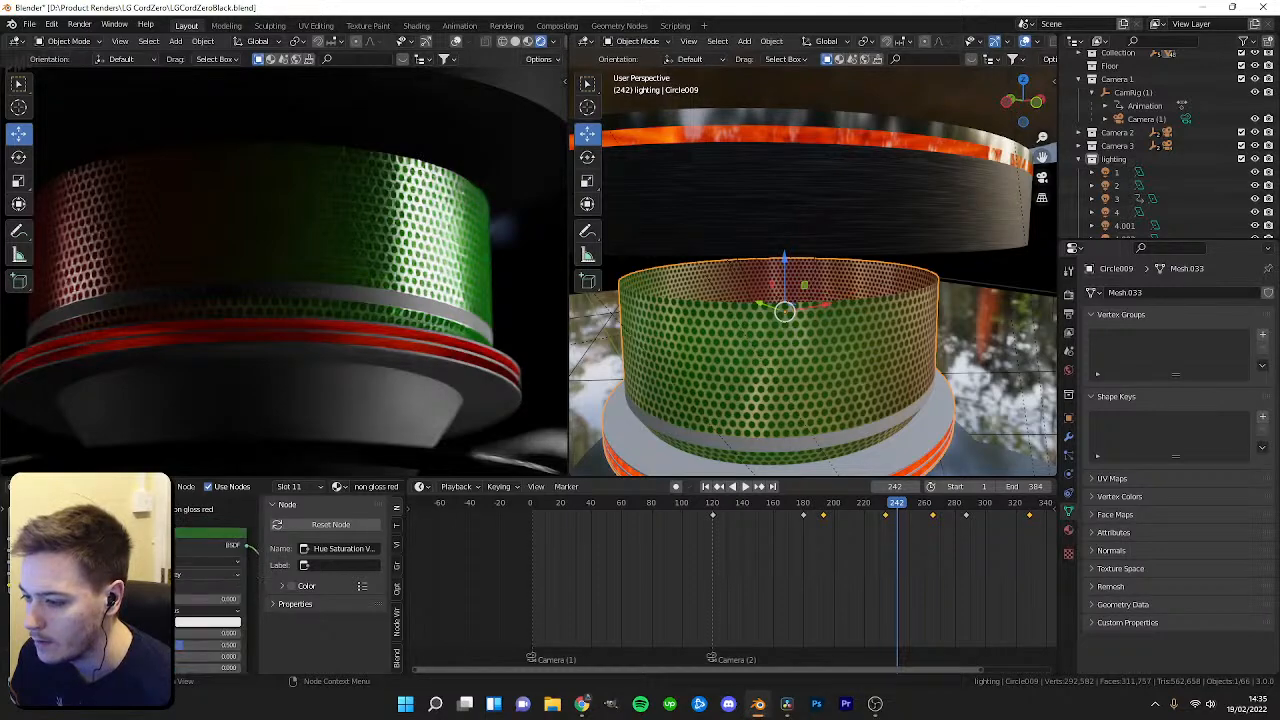
scroll(123, 588, "up", 2)
key("space")
key("space")
left_click_drag(928, 505, 885, 528)
Open the grille's Material #45 and inspect its node tree while scrubbing the timeline.
left_click(1068, 533)
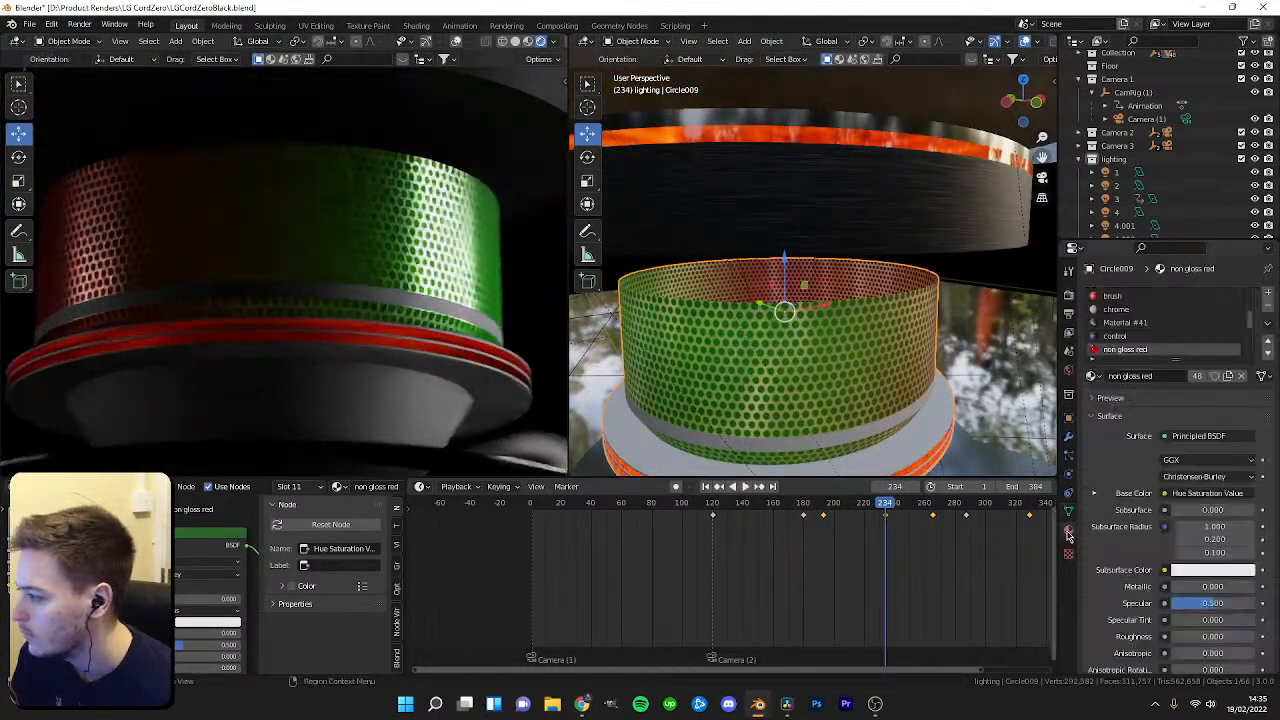
left_click(1136, 337)
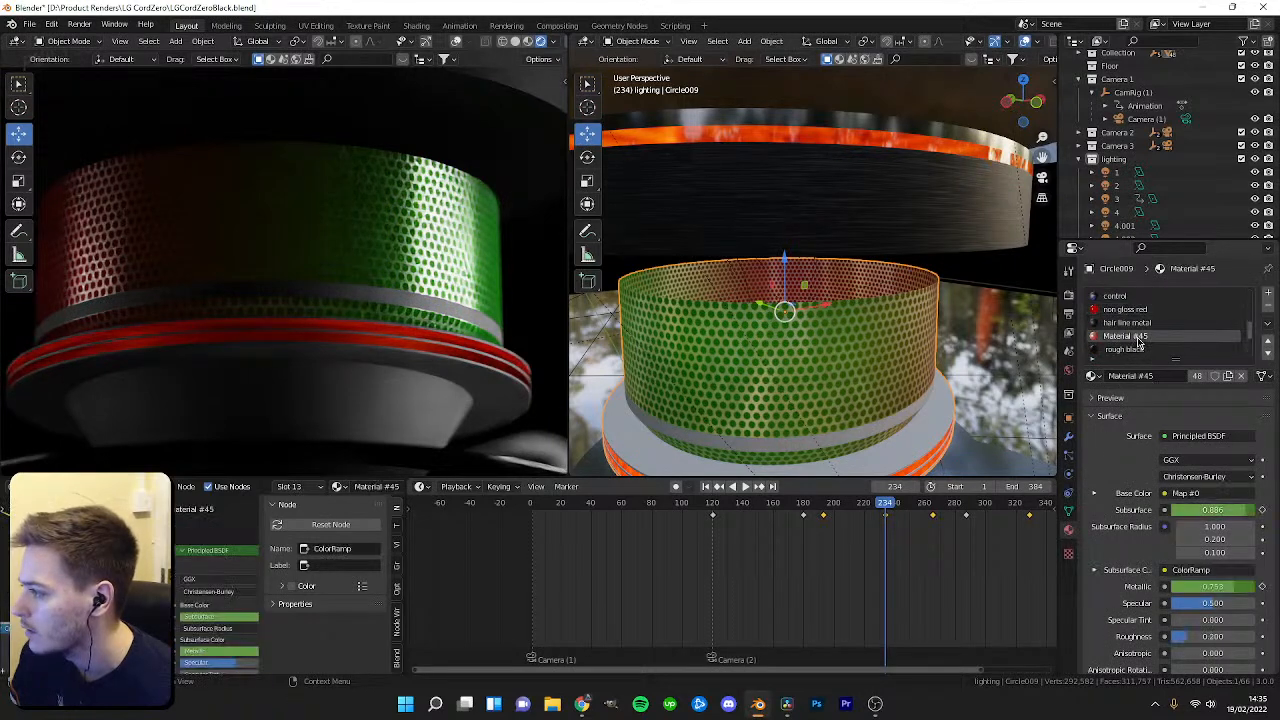
scroll(90, 620, "down", 1)
middle_click_drag(70, 625, 139, 579)
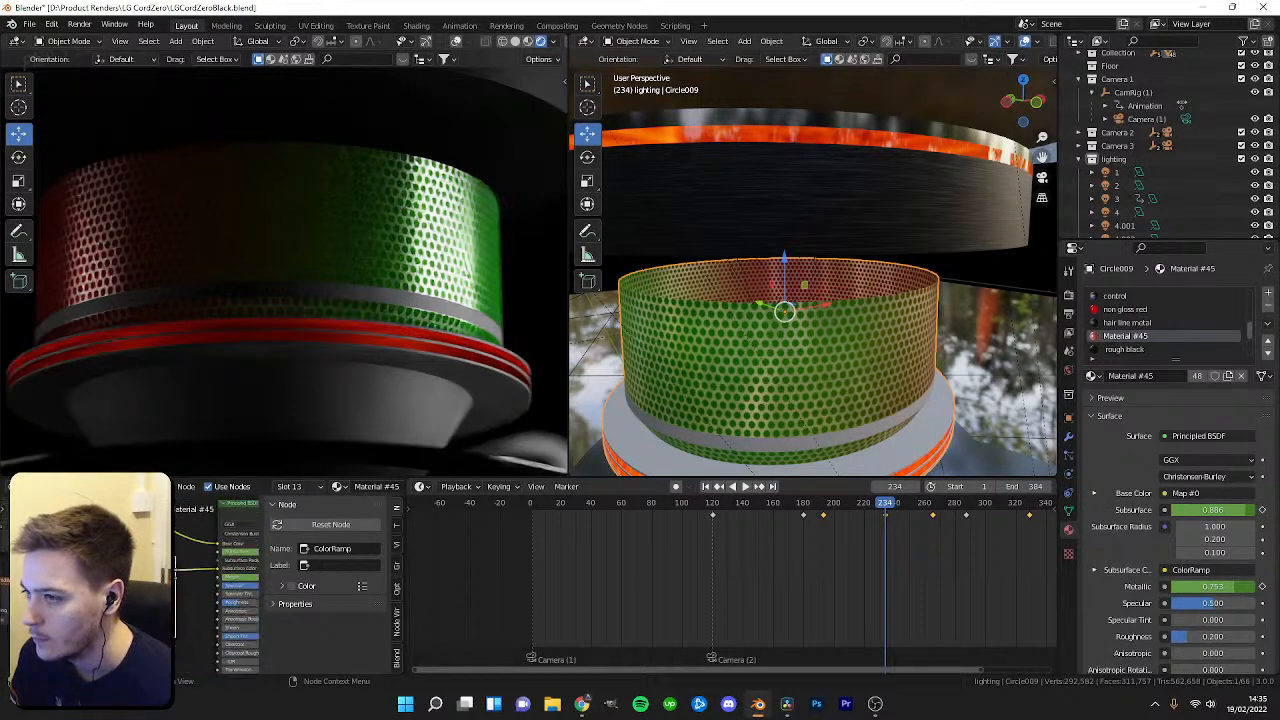
mouse_move(883, 507)
left_mouse_down()
mouse_move(722, 518)
mouse_move(873, 520)
left_mouse_up()
middle_click_drag(206, 631, 98, 513)
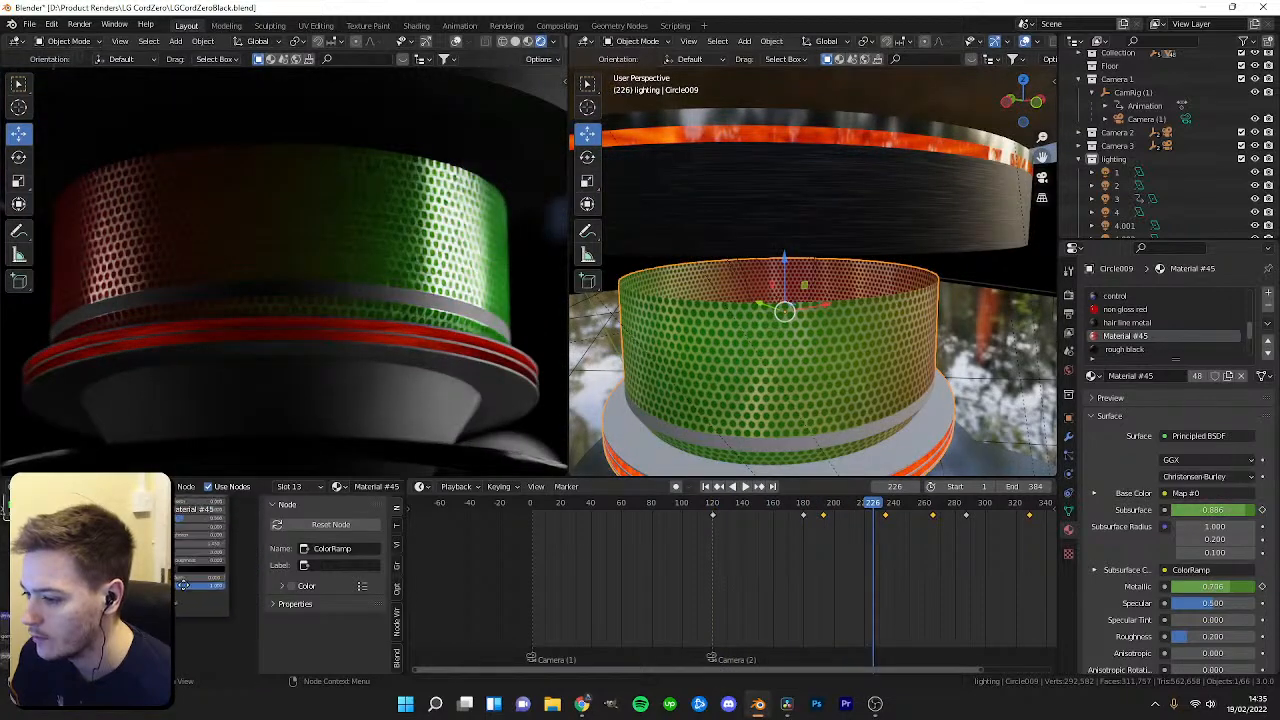
left_click_drag(872, 507, 803, 505)
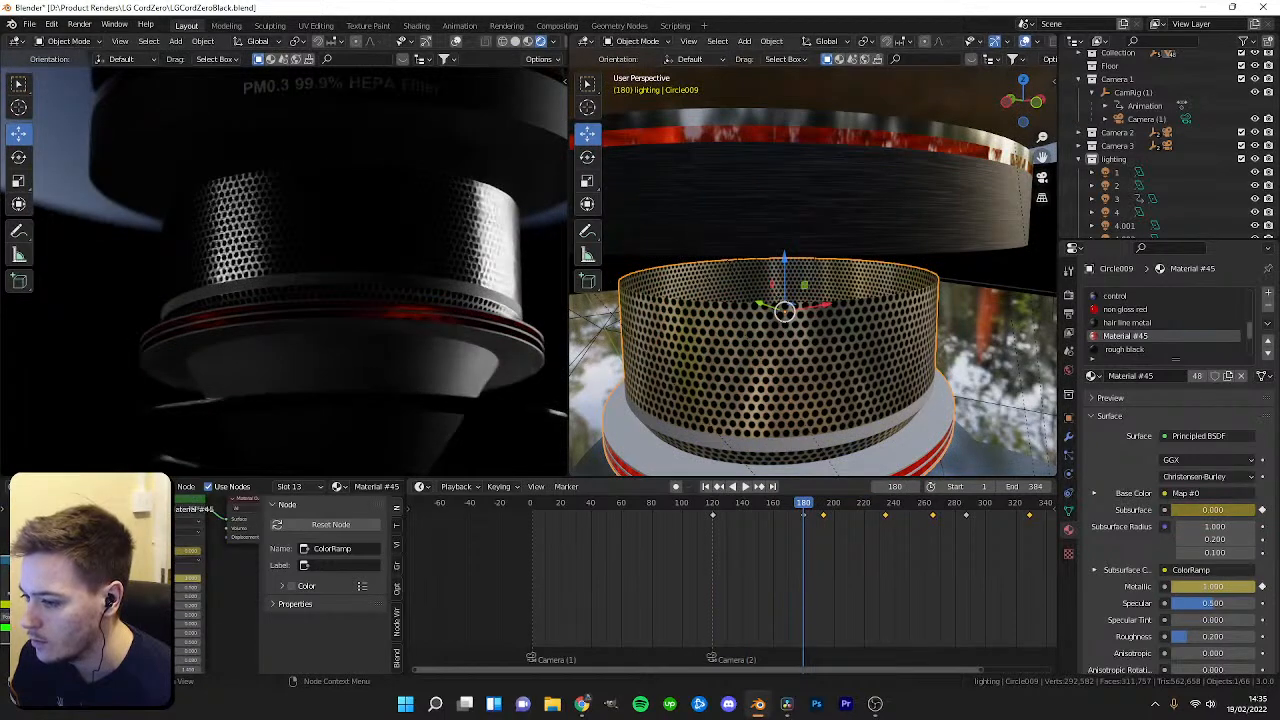
middle_click_drag(110, 595, 149, 564)
mouse_move(801, 509)
left_mouse_down()
mouse_move(751, 507)
mouse_move(951, 506)
mouse_move(777, 508)
mouse_move(920, 508)
mouse_move(806, 521)
left_mouse_up()
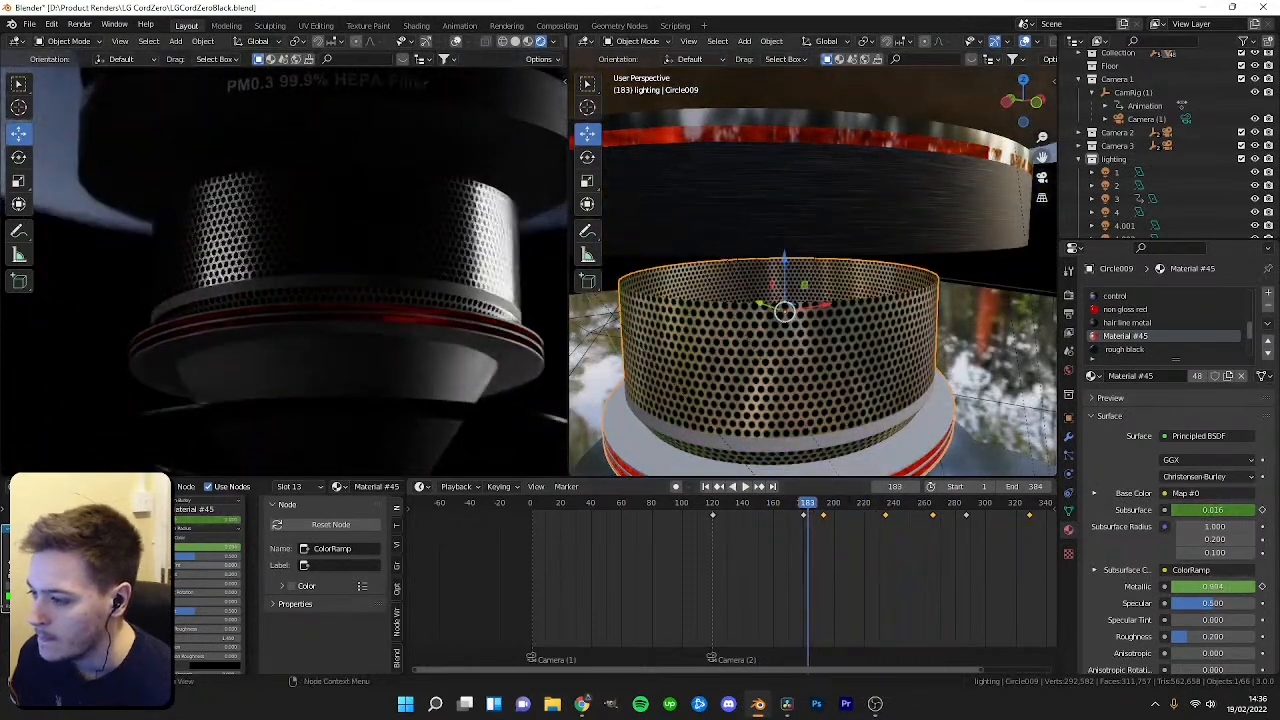
Enlarge the node editor by resizing the surrounding editor areas.
left_click_drag(403, 542, 563, 542)
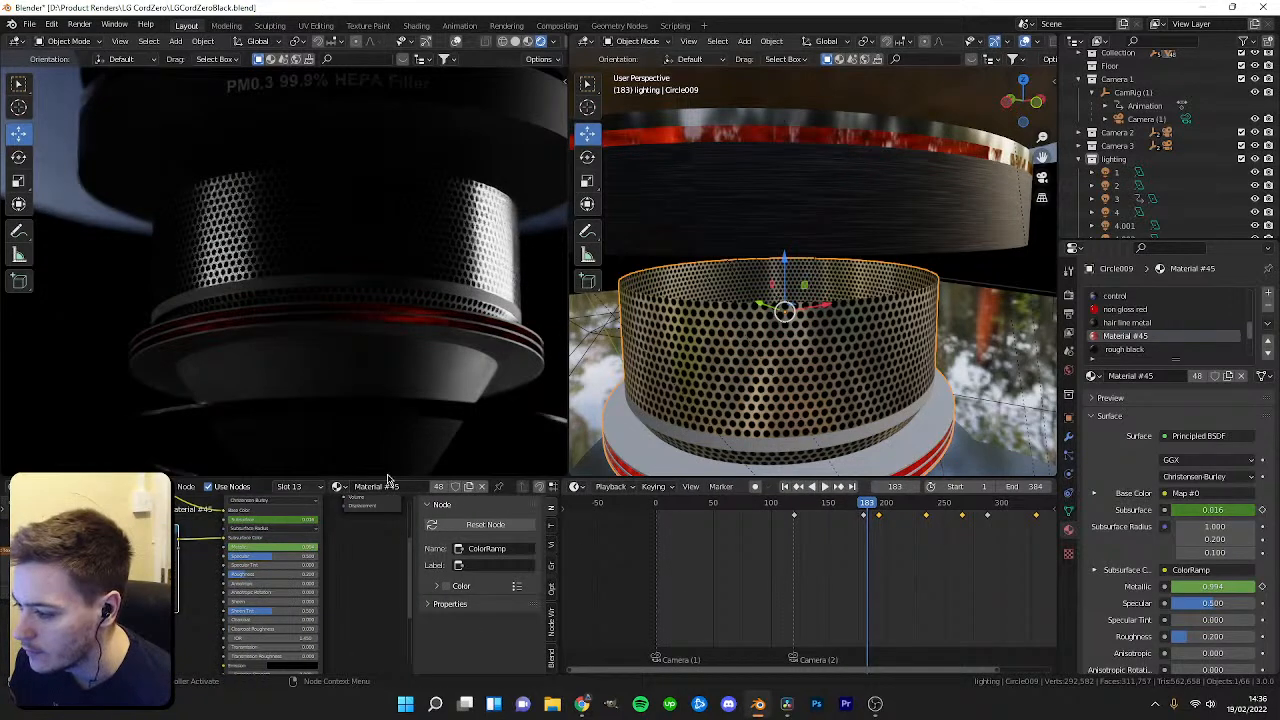
left_click_drag(393, 448, 393, 341)
mouse_move(872, 370)
left_mouse_down()
mouse_move(820, 370)
mouse_move(853, 371)
left_mouse_up()
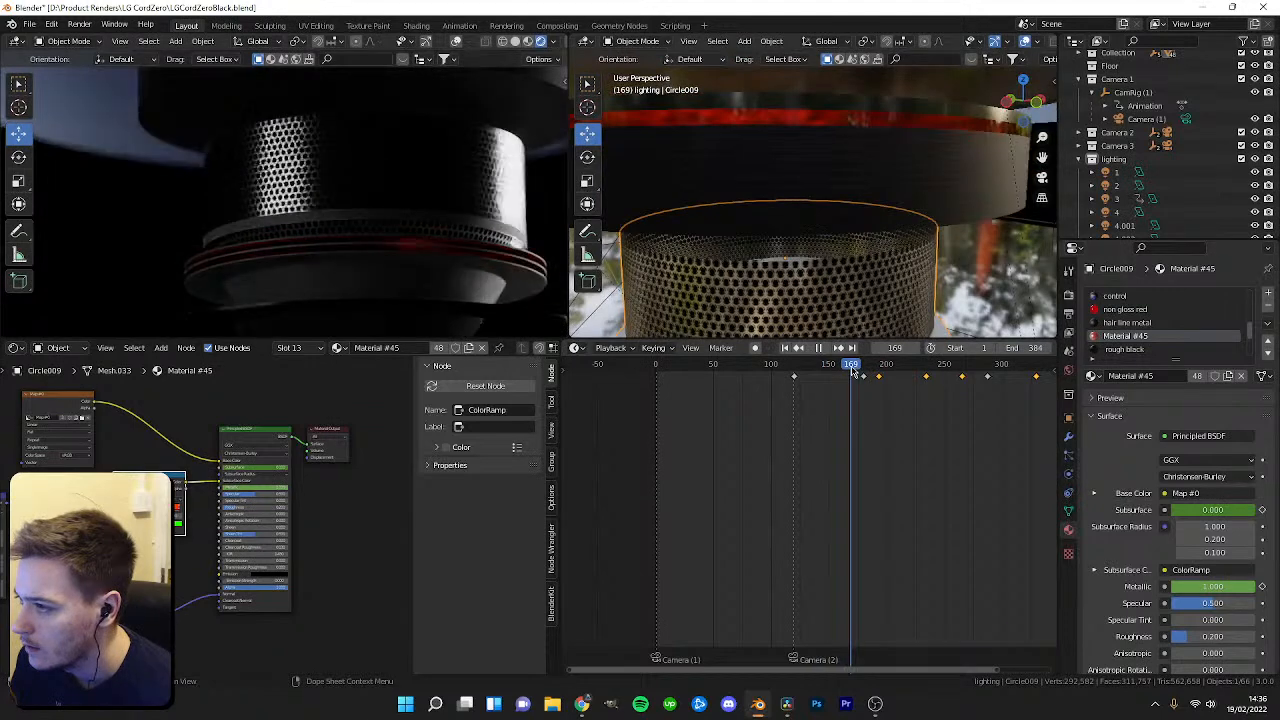
scroll(295, 512, "up", 10)
middle_click_drag(308, 500, 238, 538)
Try adjusting the keyframed Metallic and Subsurface values on the Principled BSDF, undoing each change.
left_click_drag(308, 489, 175, 489)
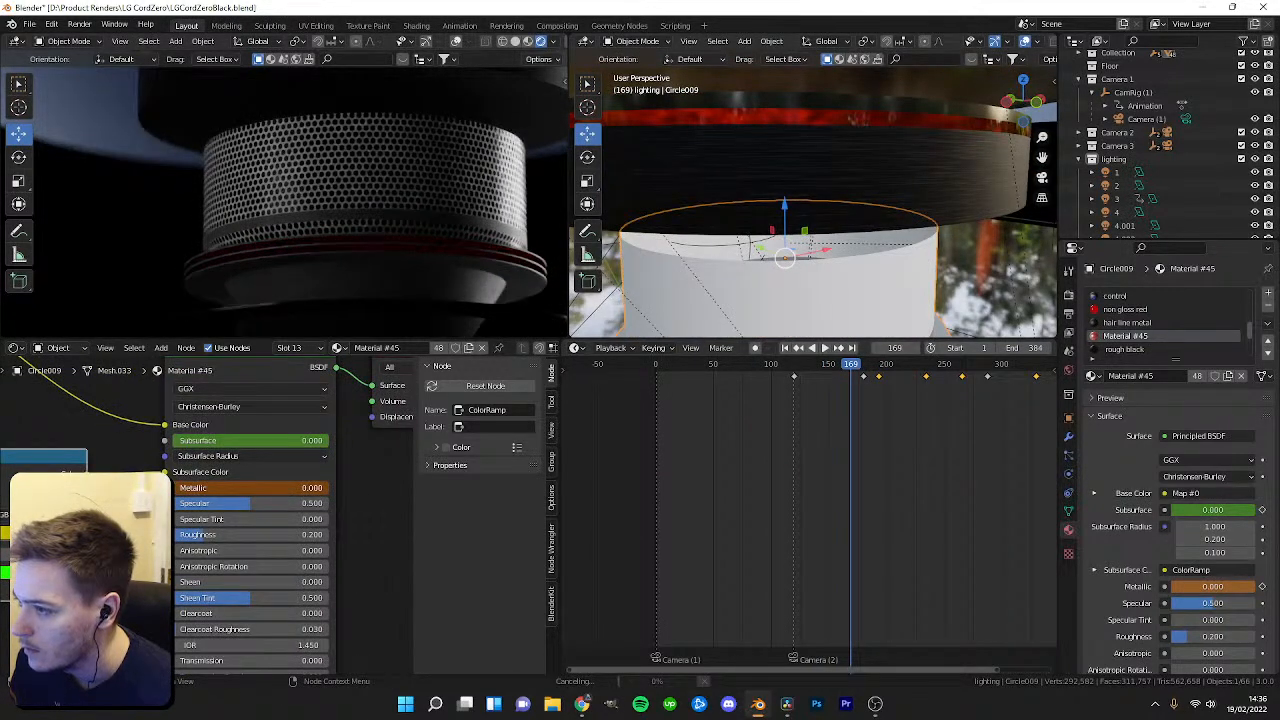
key("ctrl+z")
key("space")
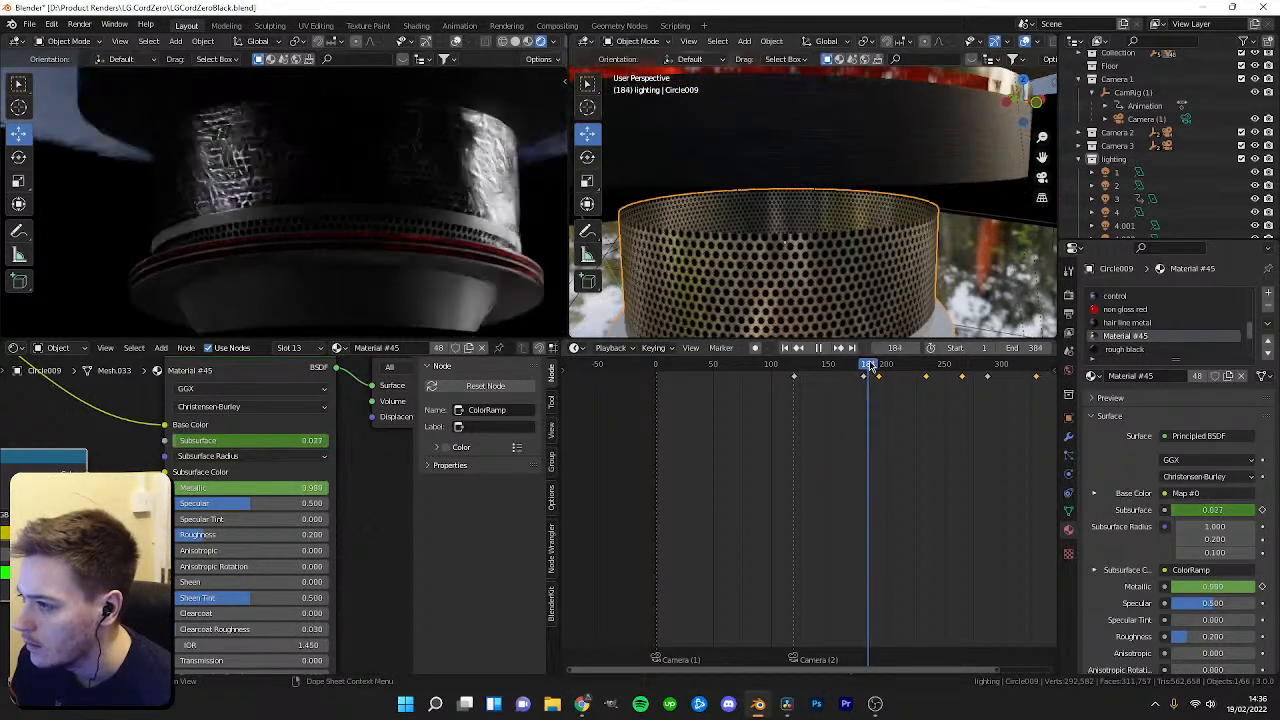
mouse_move(890, 367)
left_mouse_down()
mouse_move(867, 369)
mouse_move(885, 370)
left_mouse_up()
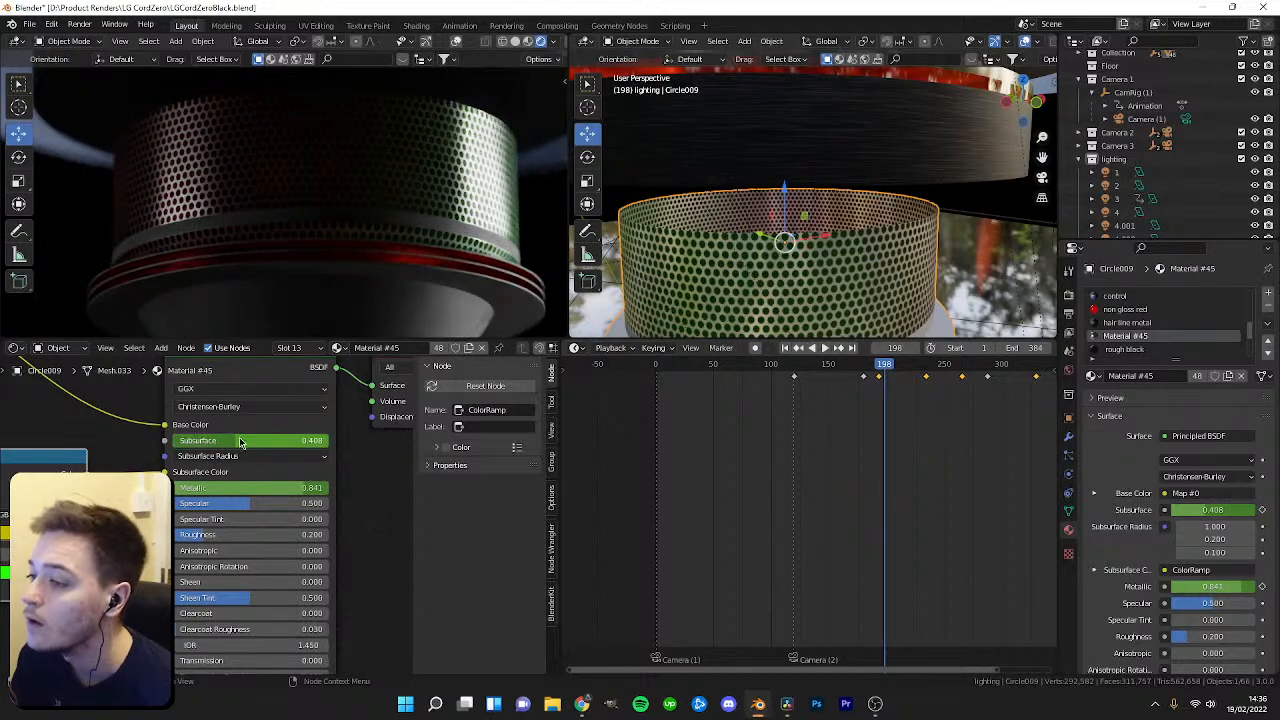
left_click_drag(240, 443, 326, 441)
key("ctrl+z")
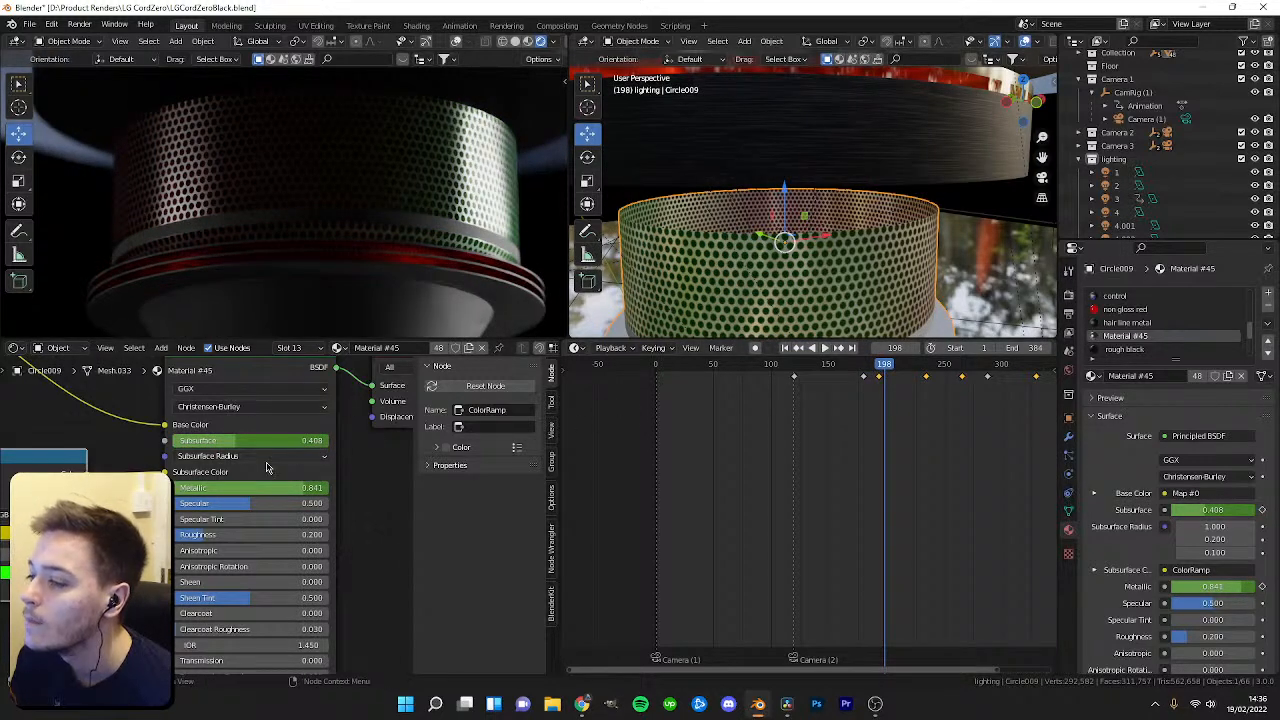
Examine the ColorRamp and Principled BSDF connections in the node editor.
scroll(363, 480, "down", 3)
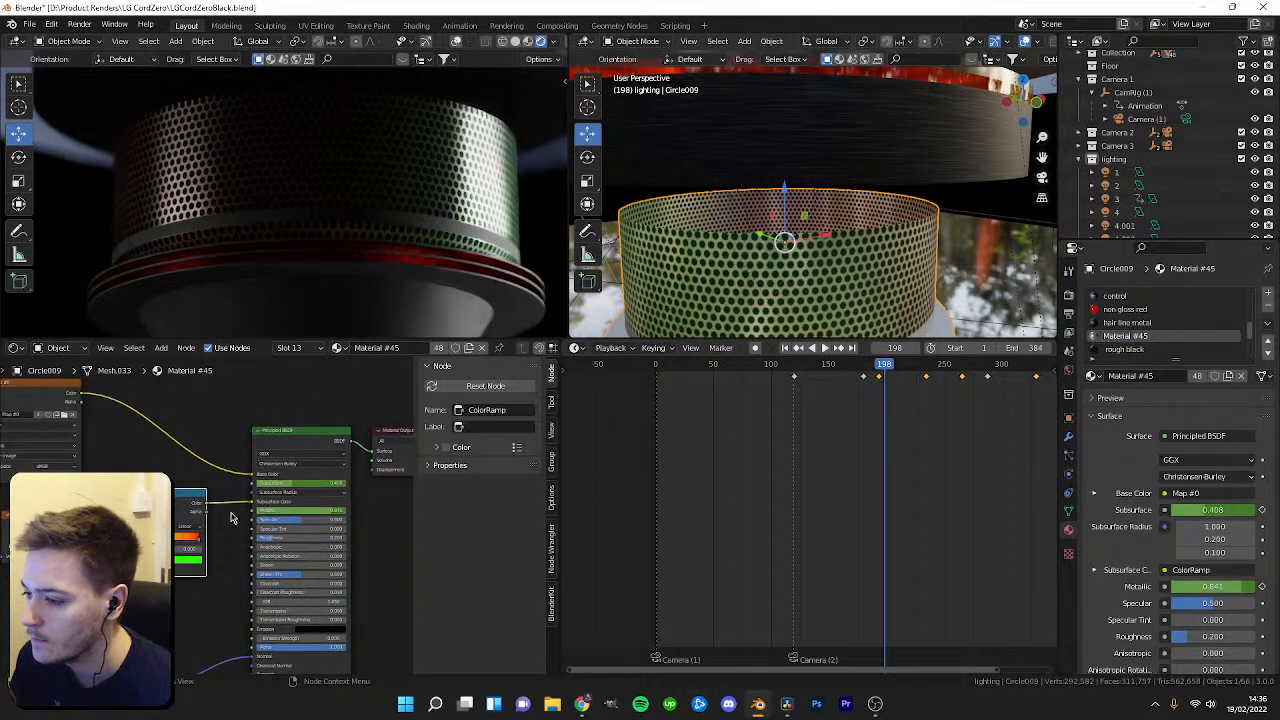
scroll(233, 519, "up", 5)
scroll(237, 517, "down", 3)
middle_click_drag(237, 518, 232, 558)
scroll(232, 558, "down", 3)
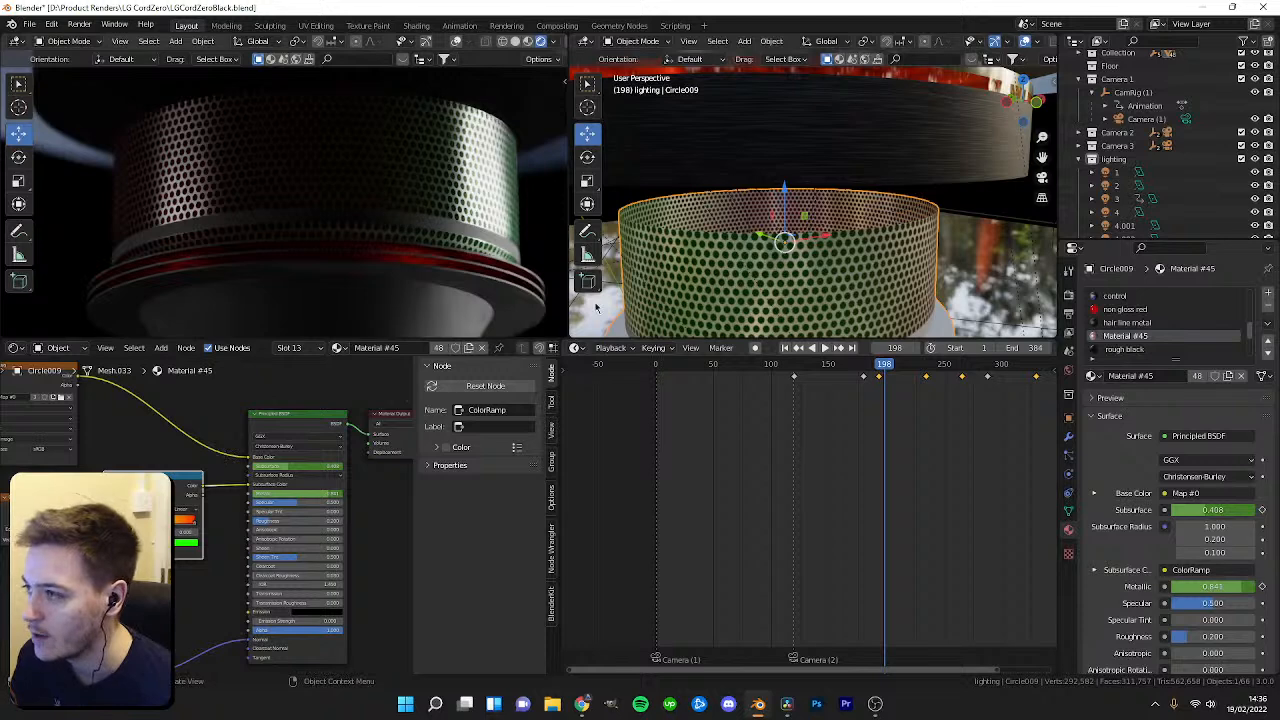
mouse_move(885, 367)
left_mouse_down()
mouse_move(864, 370)
mouse_move(882, 371)
left_mouse_up()
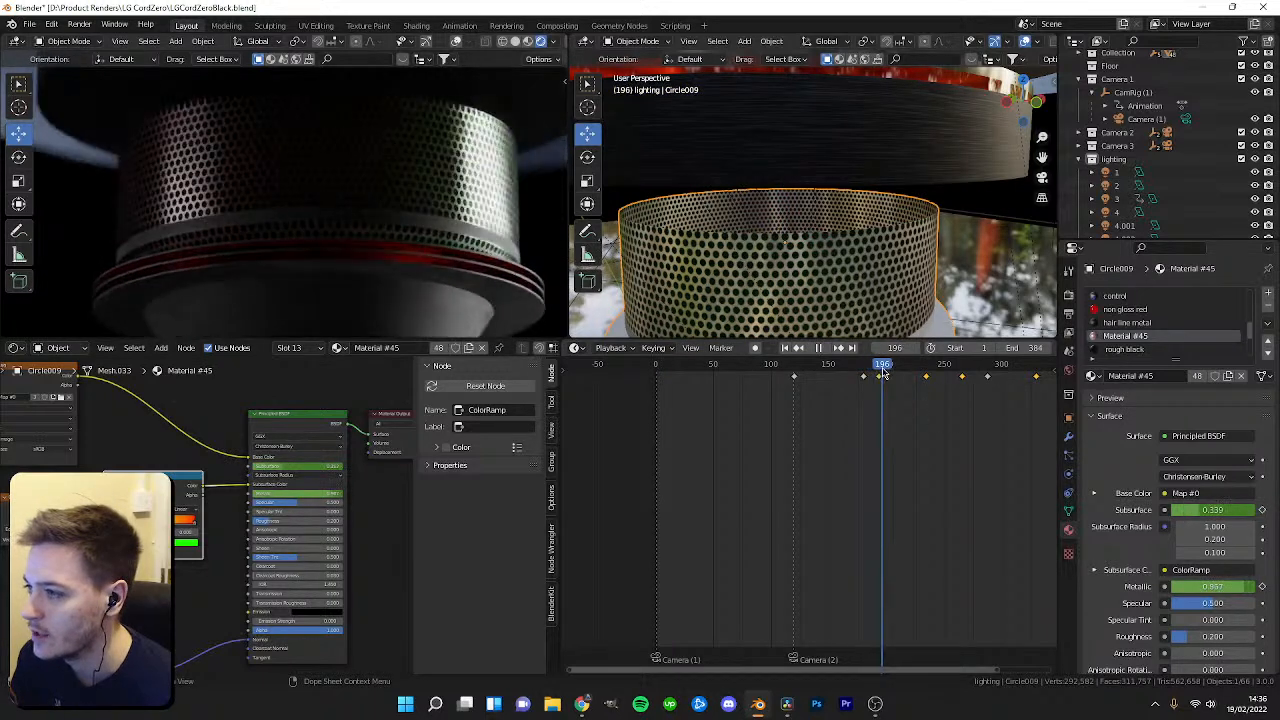
scroll(226, 497, "up", 1)
scroll(226, 497, "up", 1)
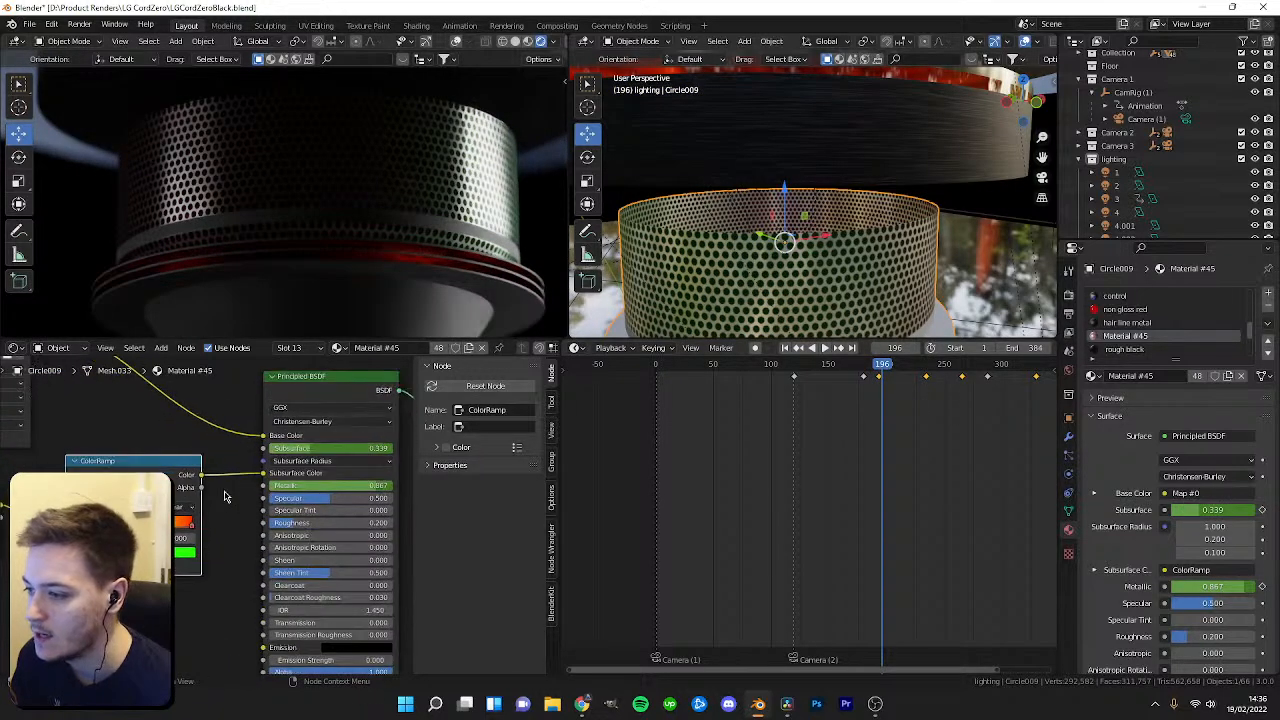
middle_click_drag(210, 495, 350, 497)
scroll(350, 497, "down", 1)
middle_click_drag(186, 551, 257, 484)
middle_click_drag(131, 508, 240, 511)
middle_click_drag(366, 523, 257, 511)
mouse_move(408, 527)
middle_mouse_down()
mouse_move(263, 525)
mouse_move(120, 553)
mouse_move(70, 615)
middle_mouse_up()
scroll(70, 615, "up", 1)
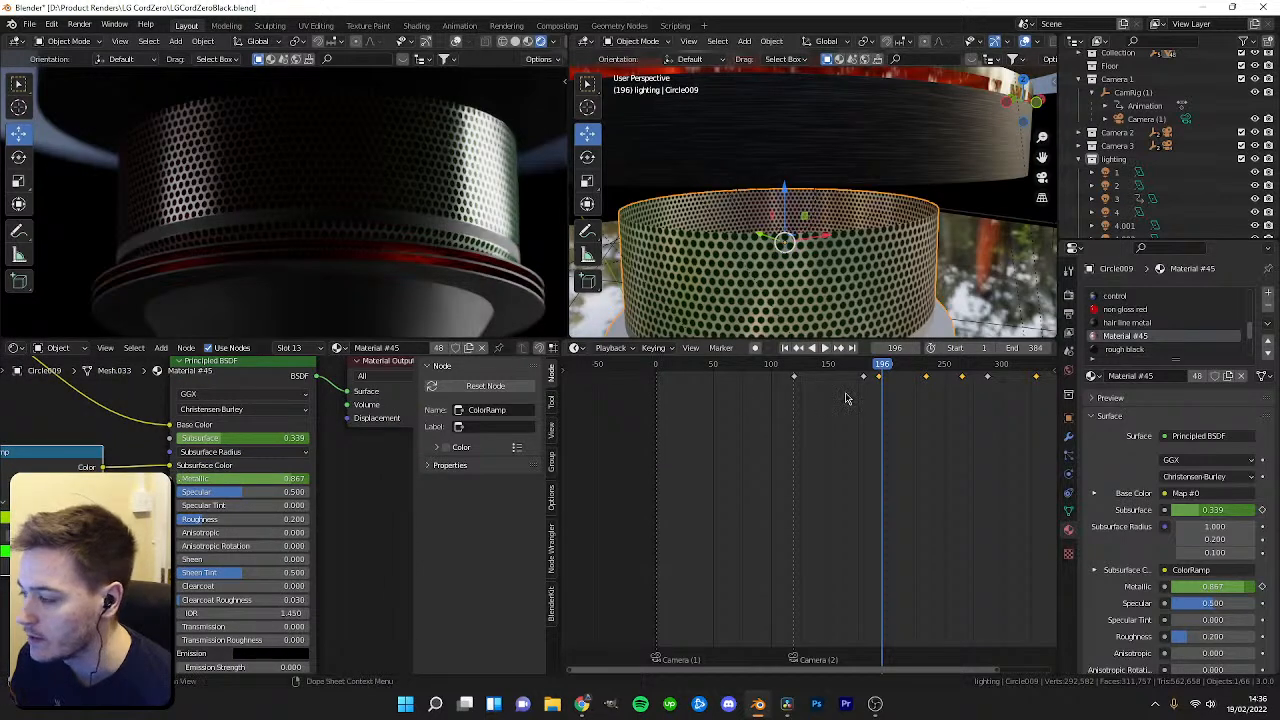
Play and scrub the animation to review the grille's animated material.
key("space")
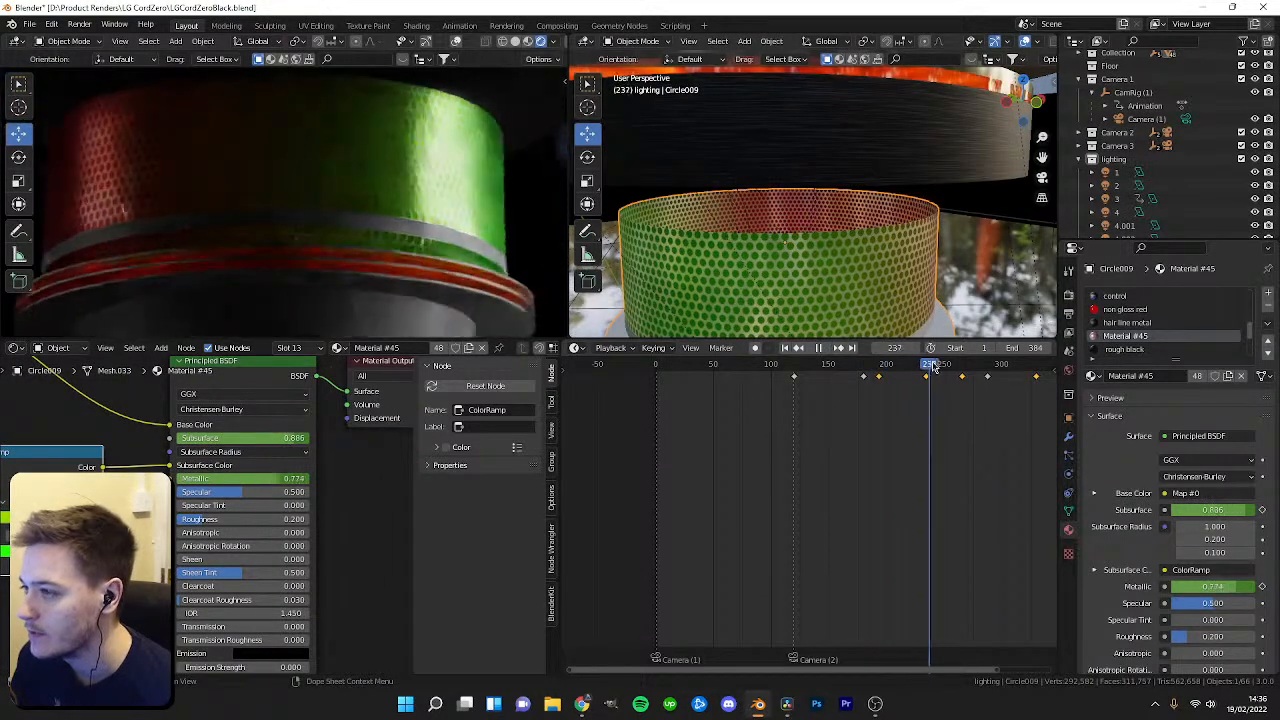
left_click_drag(948, 366, 918, 366)
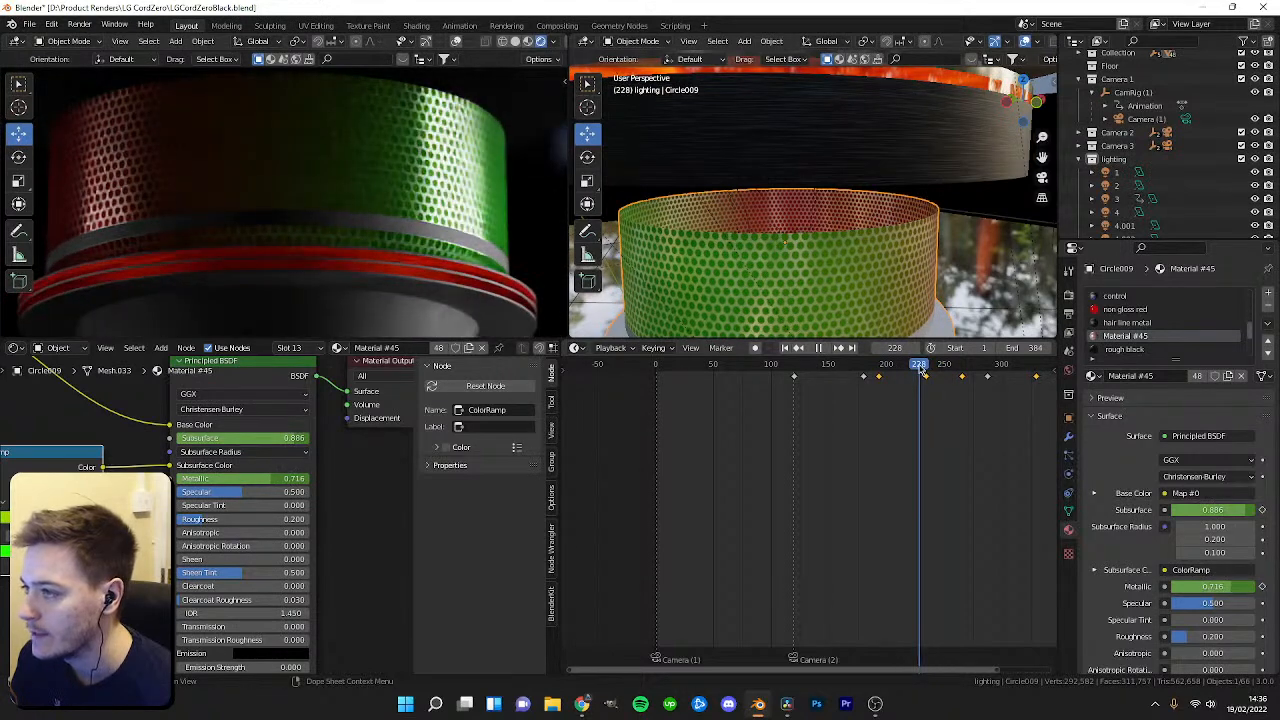
scroll(650, 444, "down", 1)
scroll(852, 460, "right", 2, "ctrl")
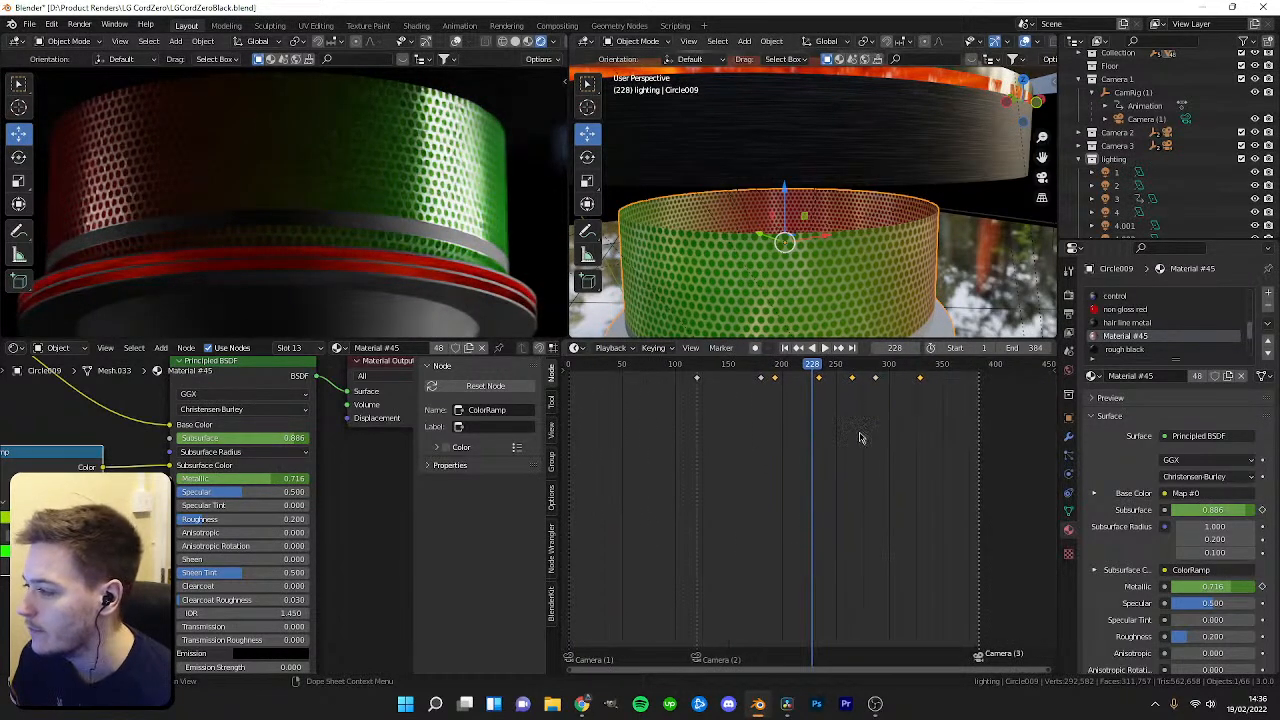
key("space")
mouse_move(850, 366)
left_mouse_down()
mouse_move(876, 366)
mouse_move(746, 385)
mouse_move(868, 381)
left_mouse_up()
scroll(236, 440, "up", 1)
scroll(817, 401, "up", 2)
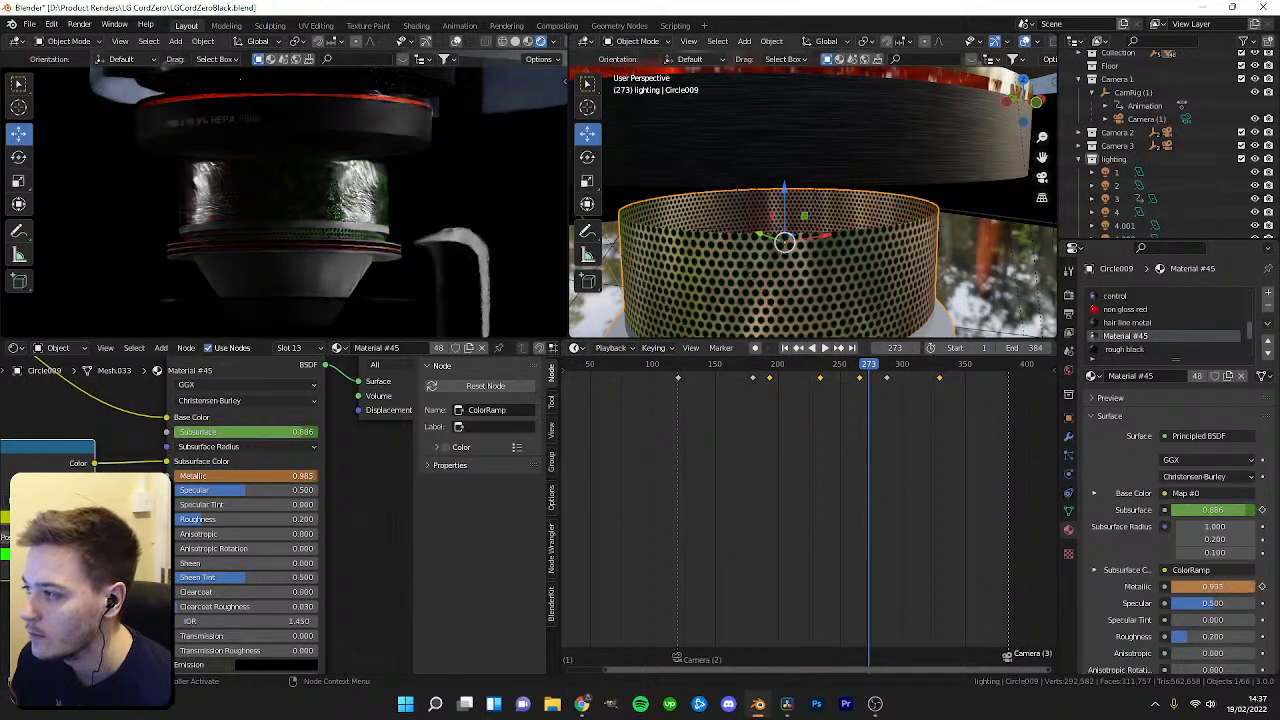
Try lowering the Principled BSDF Metallic value and undo the change.
left_click_drag(298, 477, 221, 477)
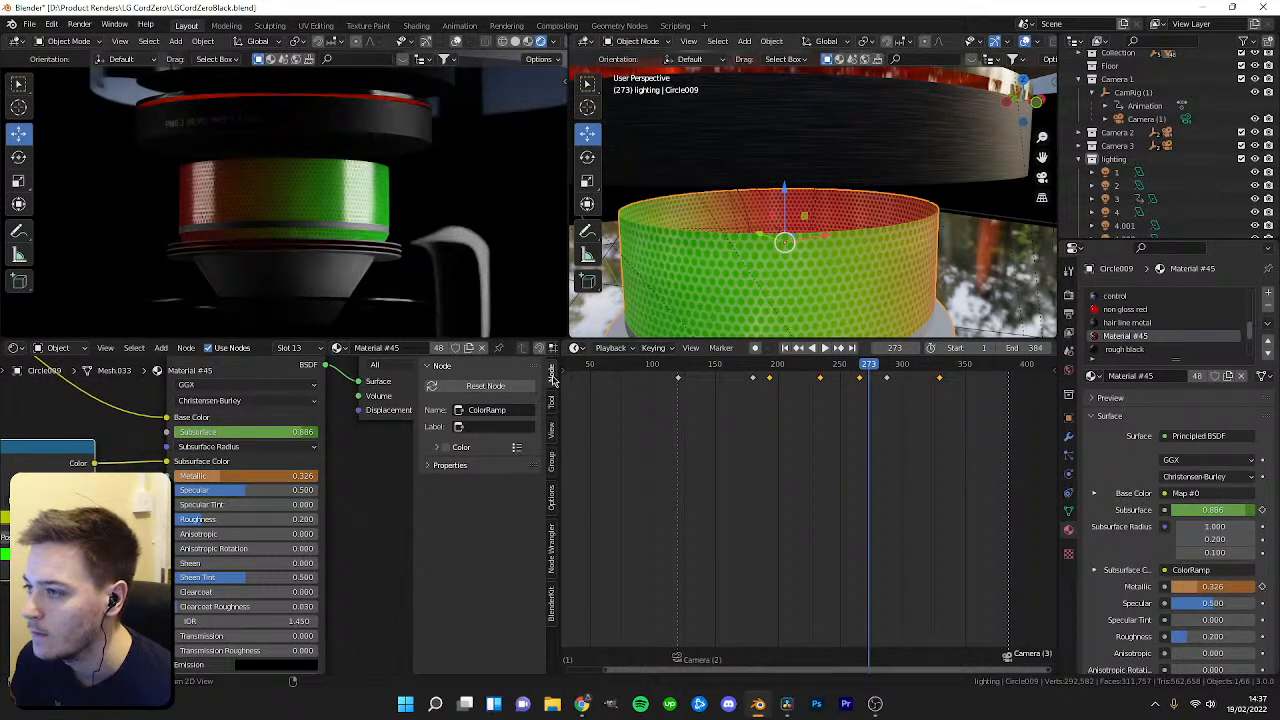
key("ctrl+z")
mouse_move(860, 370)
left_mouse_down()
mouse_move(827, 372)
mouse_move(866, 372)
left_mouse_up()
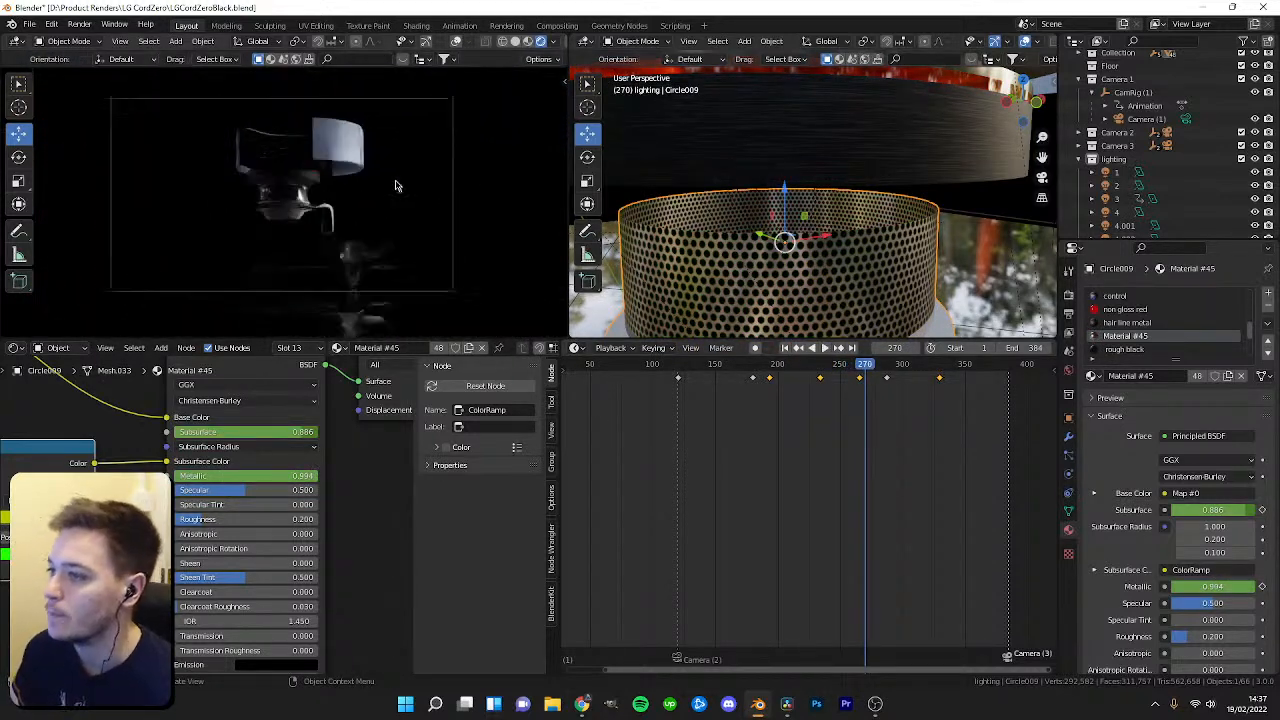
Delete light 4 from the Lighting collection.
scroll(1113, 214, "down", 1)
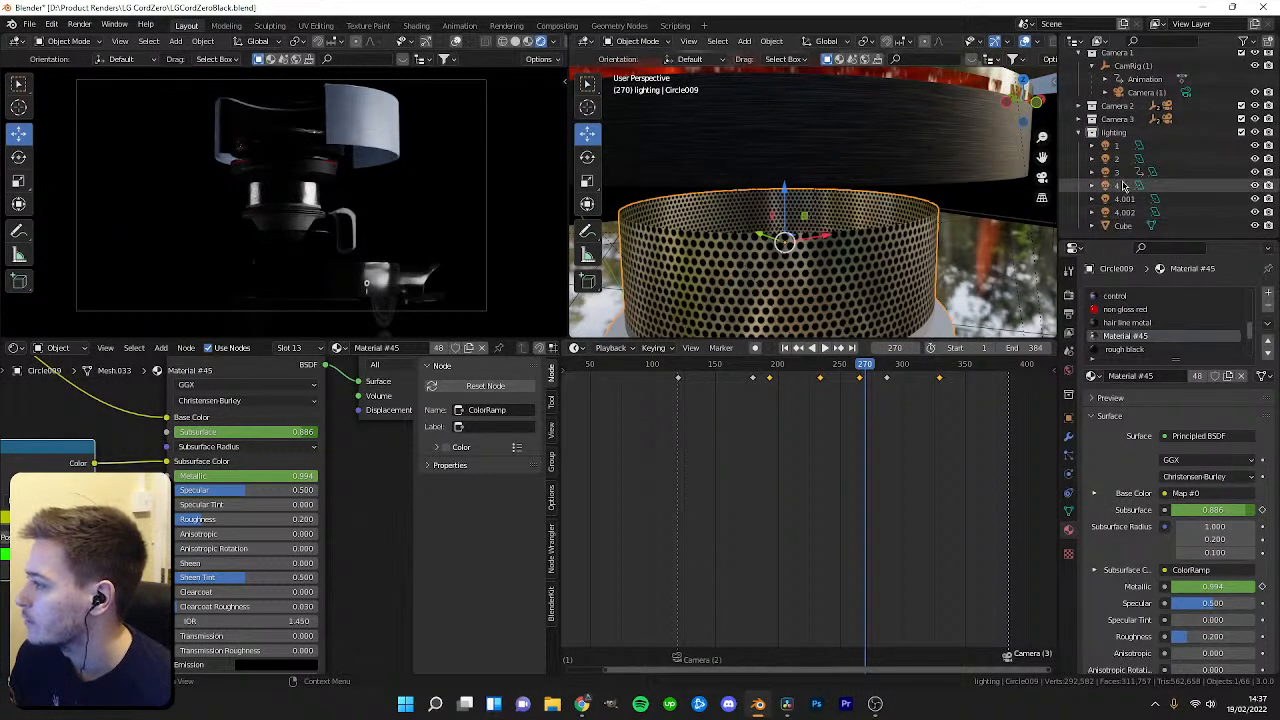
left_click(1117, 187)
key("Delete")
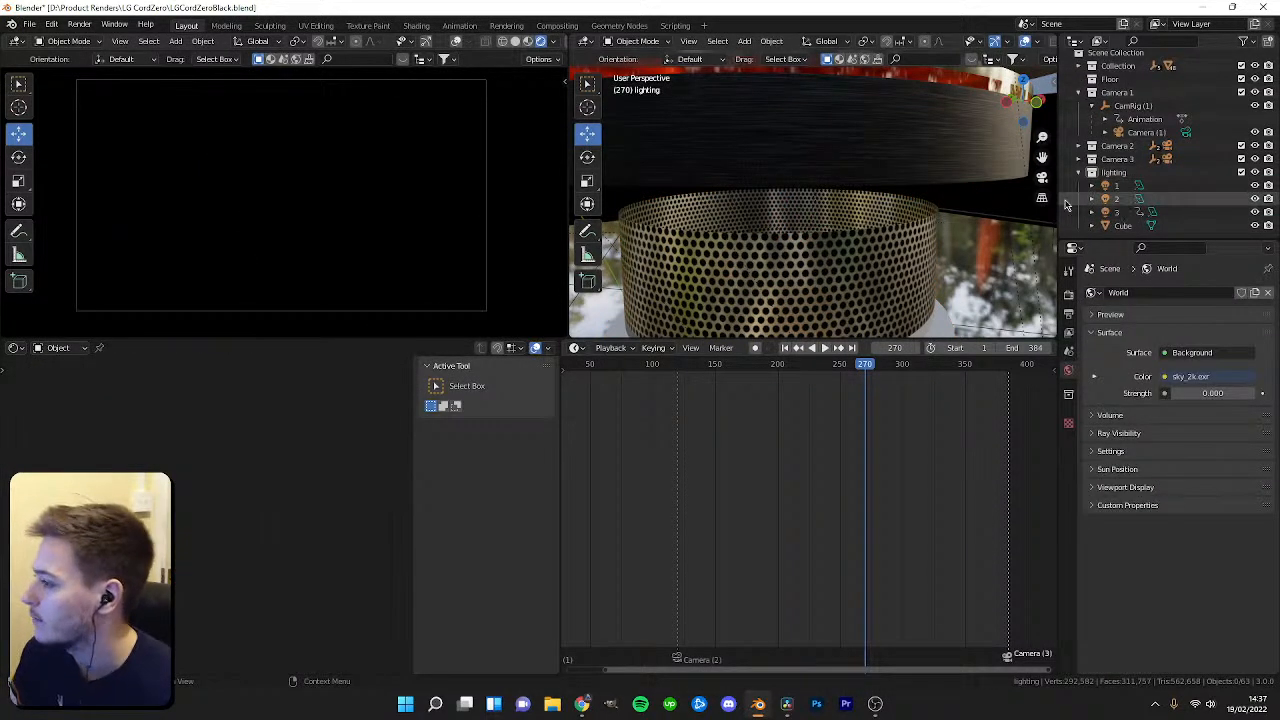
Add a new Area light into the Lighting collection.
left_click(1113, 173)
scroll(829, 257, "down", 5)
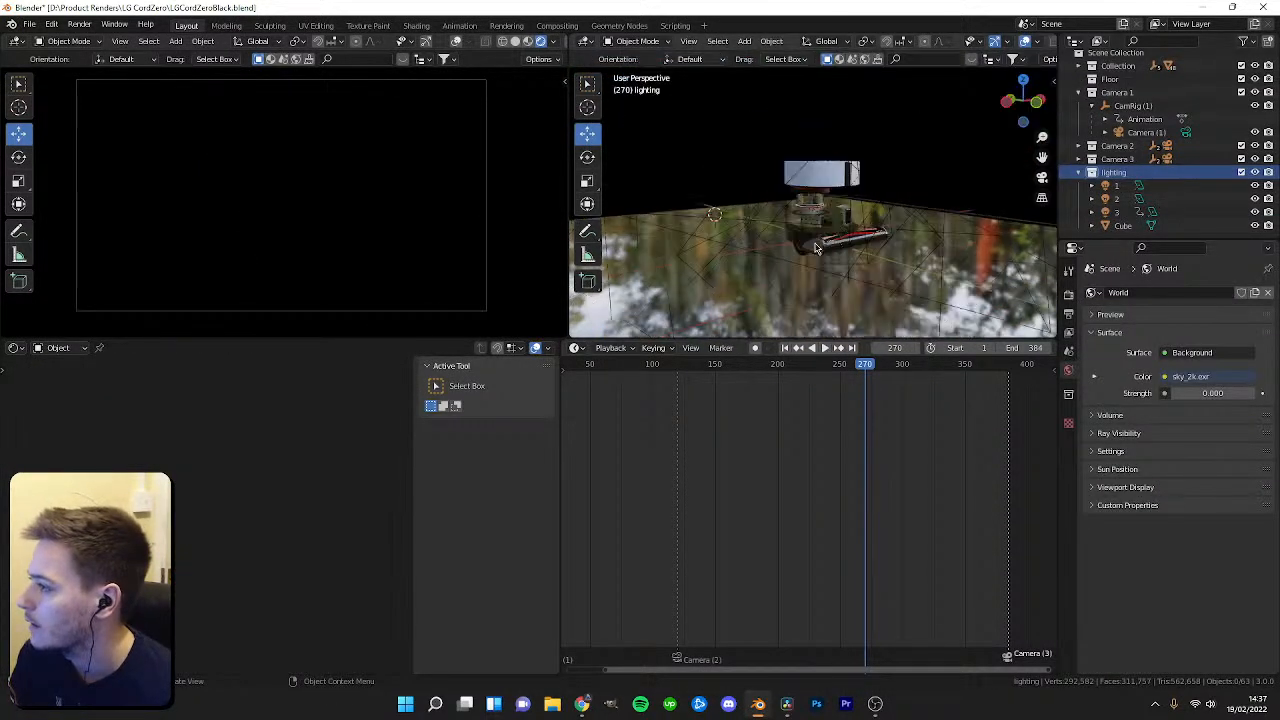
key("shift+a")
mouse_move(770, 218)
left_click(826, 260)
Scale the new area light and move it up along Z.
left_click_drag(711, 163, 731, 43)
middle_click_drag(786, 194, 780, 166)
key("s")
key("g")
key("z")
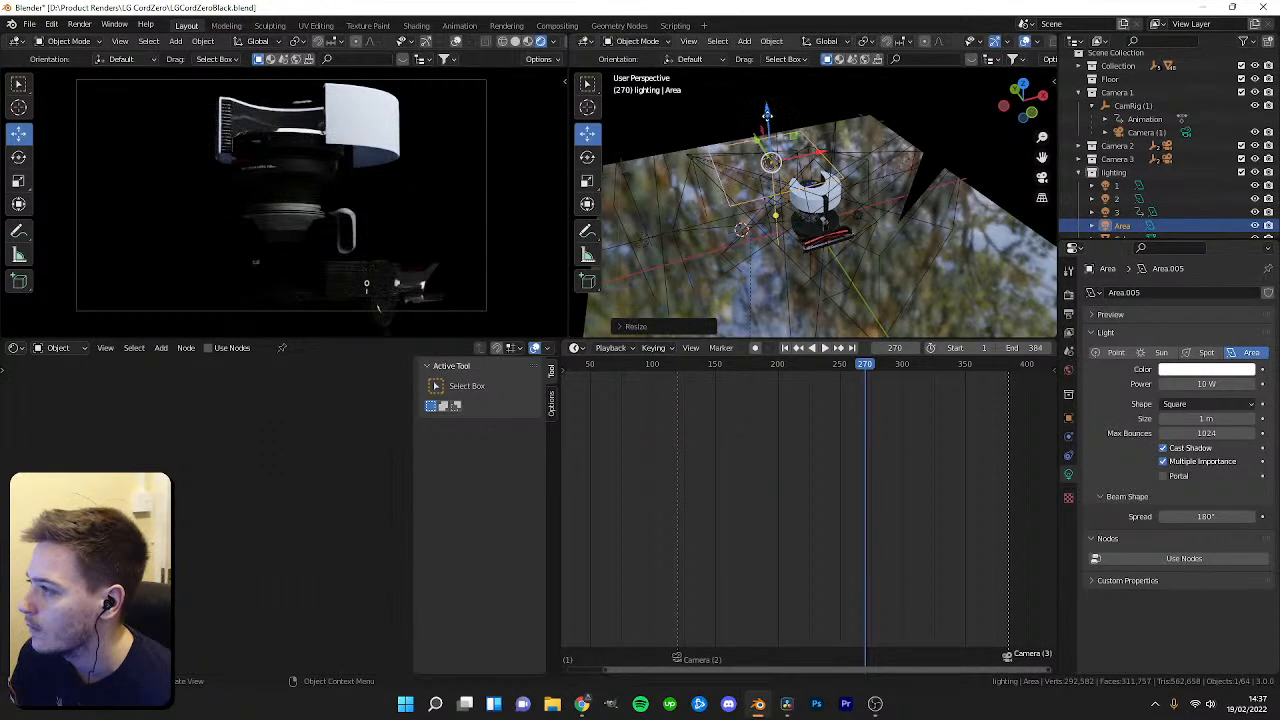
left_click_drag(789, 336, 789, 334)
Rotate the area light 90° about X and 90° about Z.
left_click_drag(810, 91, 710, 192)
type("rx90")
key("Return")
type("rz90")
key("Return")
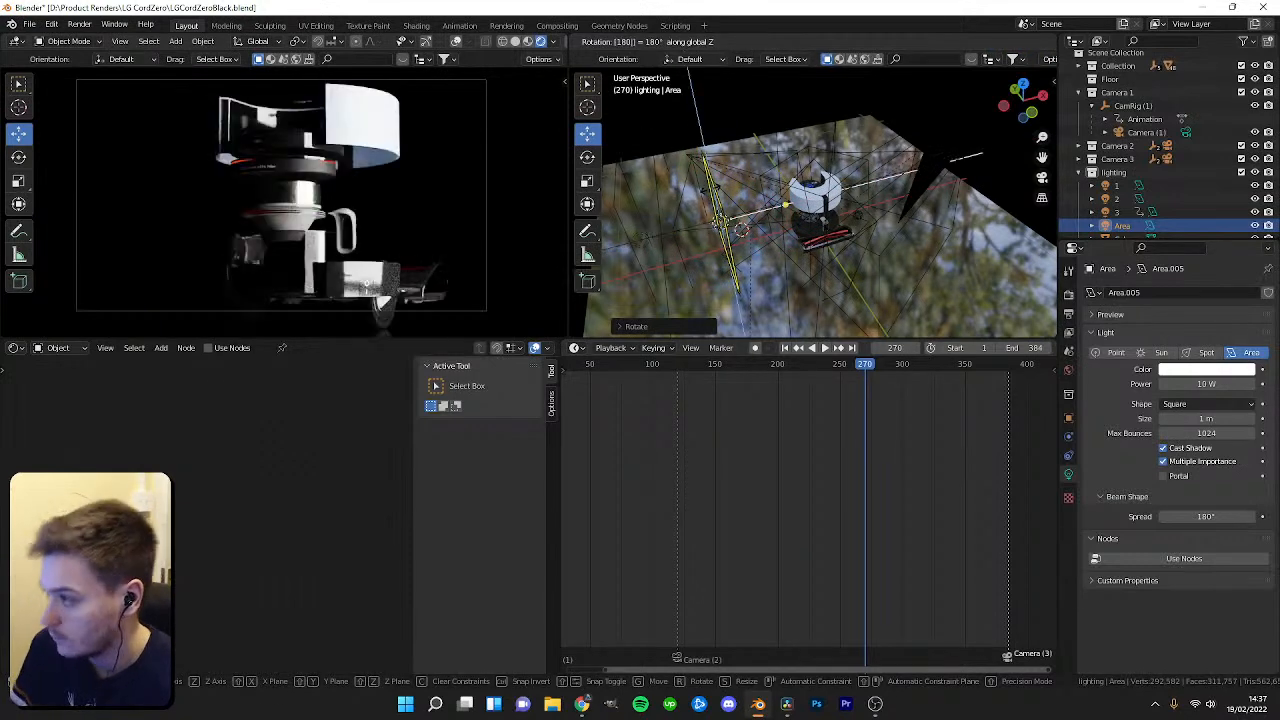
Isolate the area light in local view and move it along Y.
key("KP_Divide")
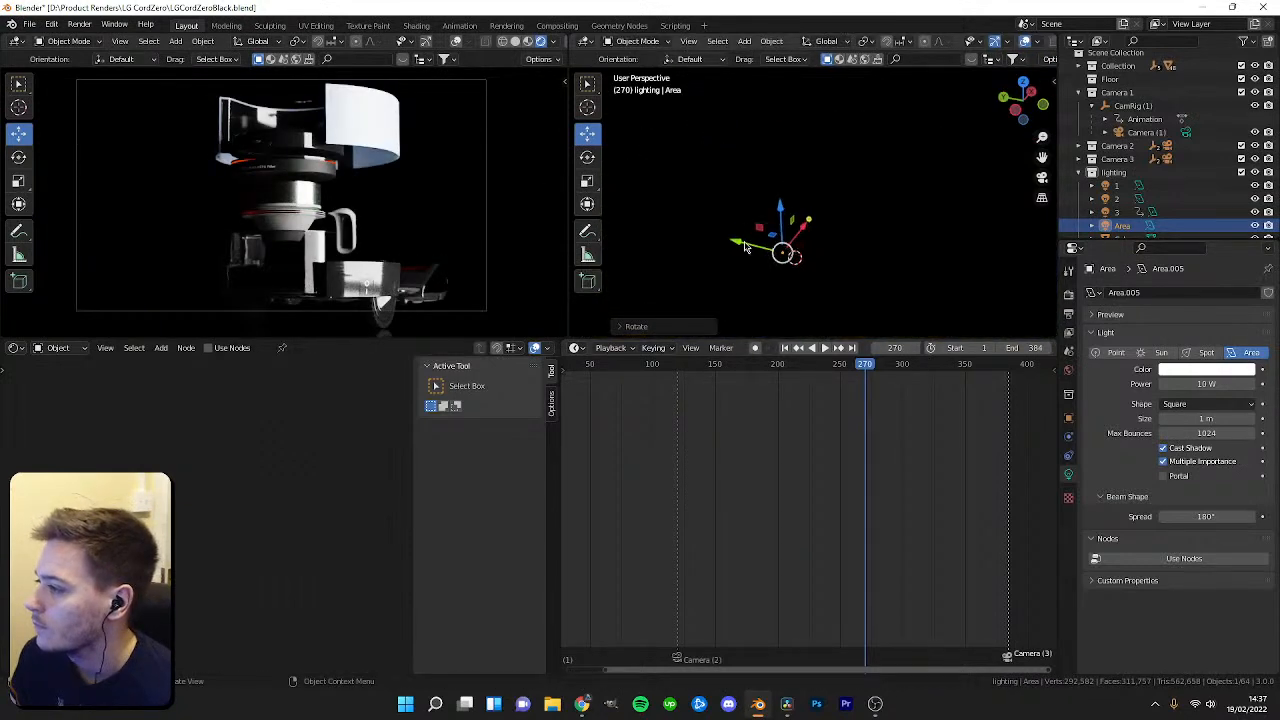
key("g")
key("y")
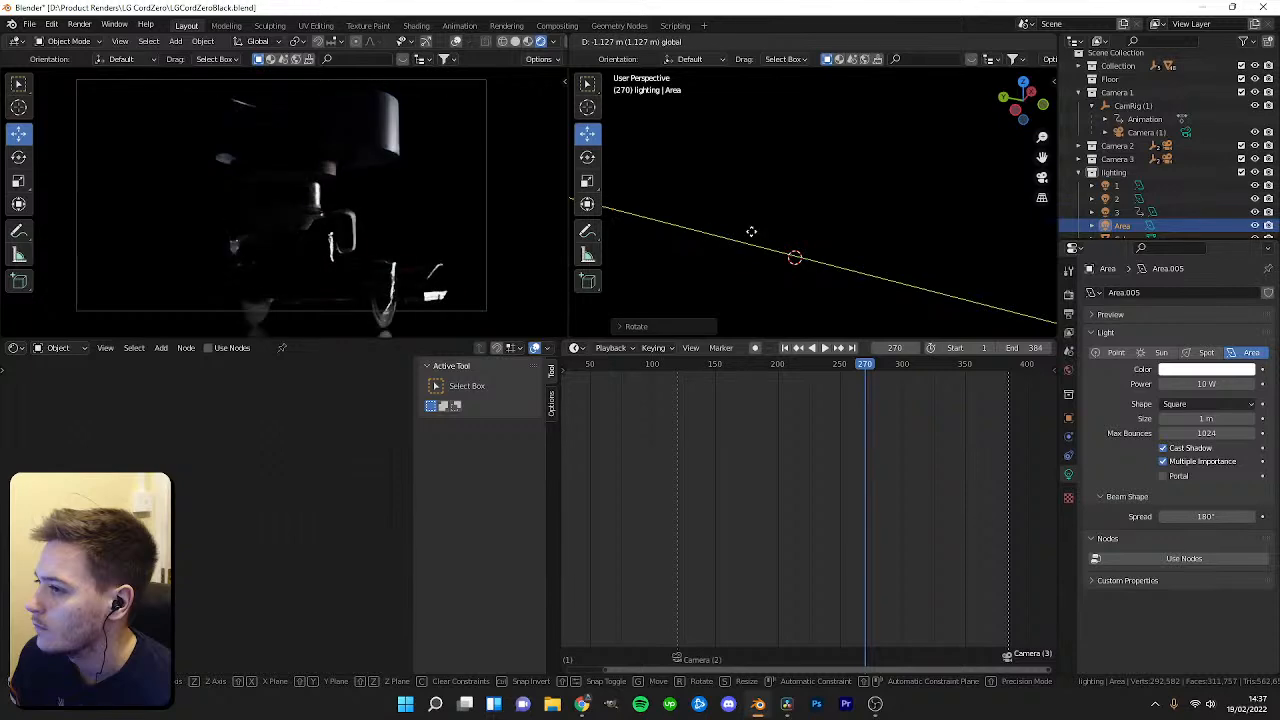
left_click(777, 172)
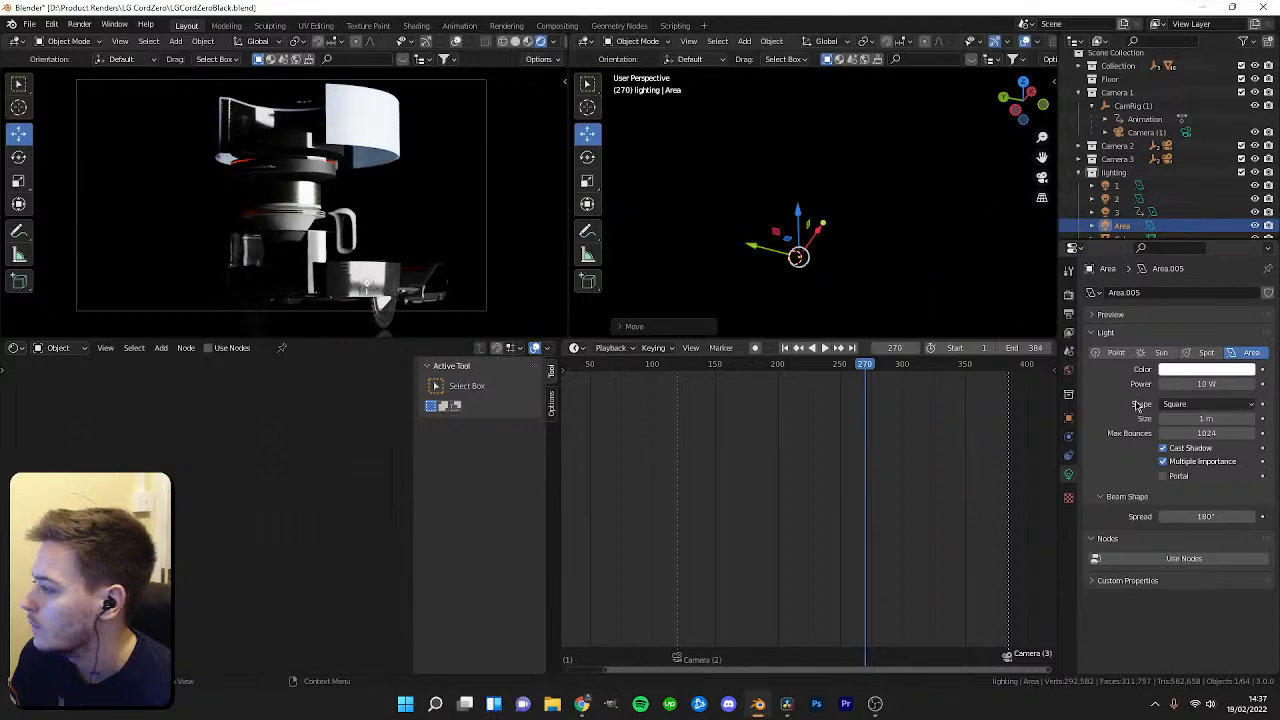
Turn off Multiple Importance for the area light, then move and rotate it beside the robot.
left_click(1162, 464)
key("KP_Divide")
scroll(880, 190, "up", 3)
middle_click_drag(868, 165, 893, 214)
left_click_drag(845, 134, 935, 150)
middle_click_drag(935, 156, 751, 229)
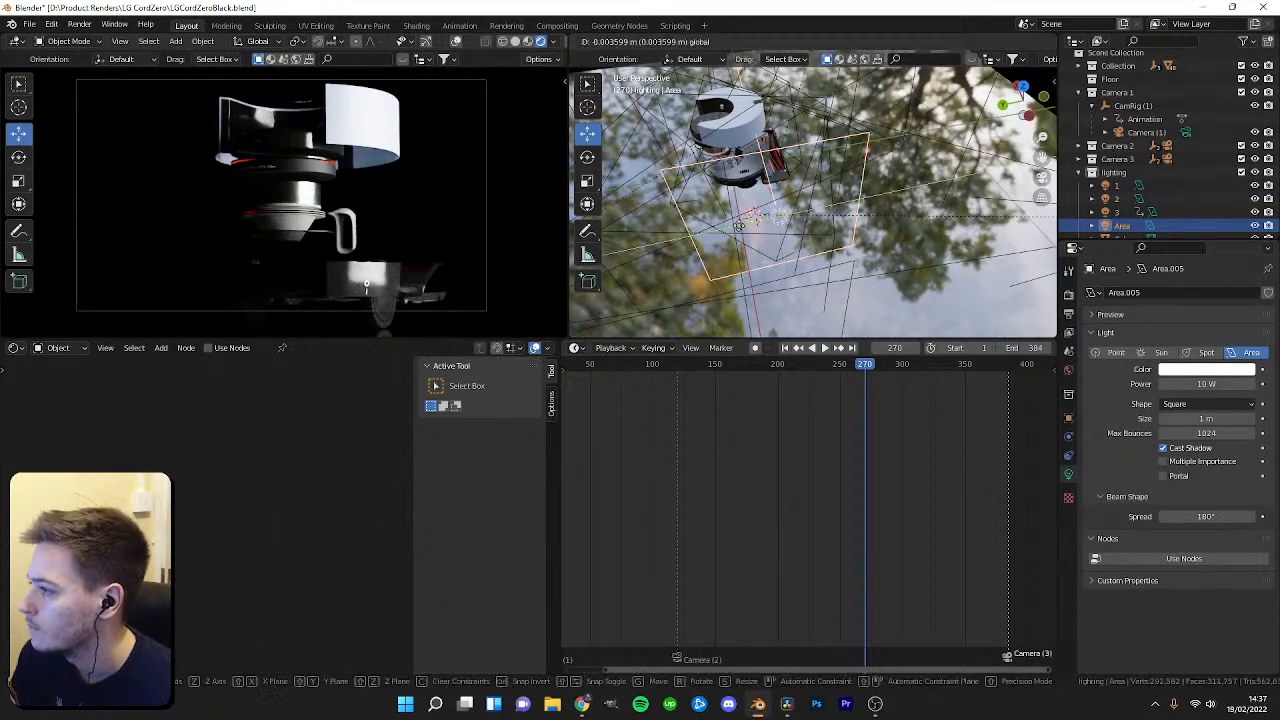
key("r")
left_click(903, 230)
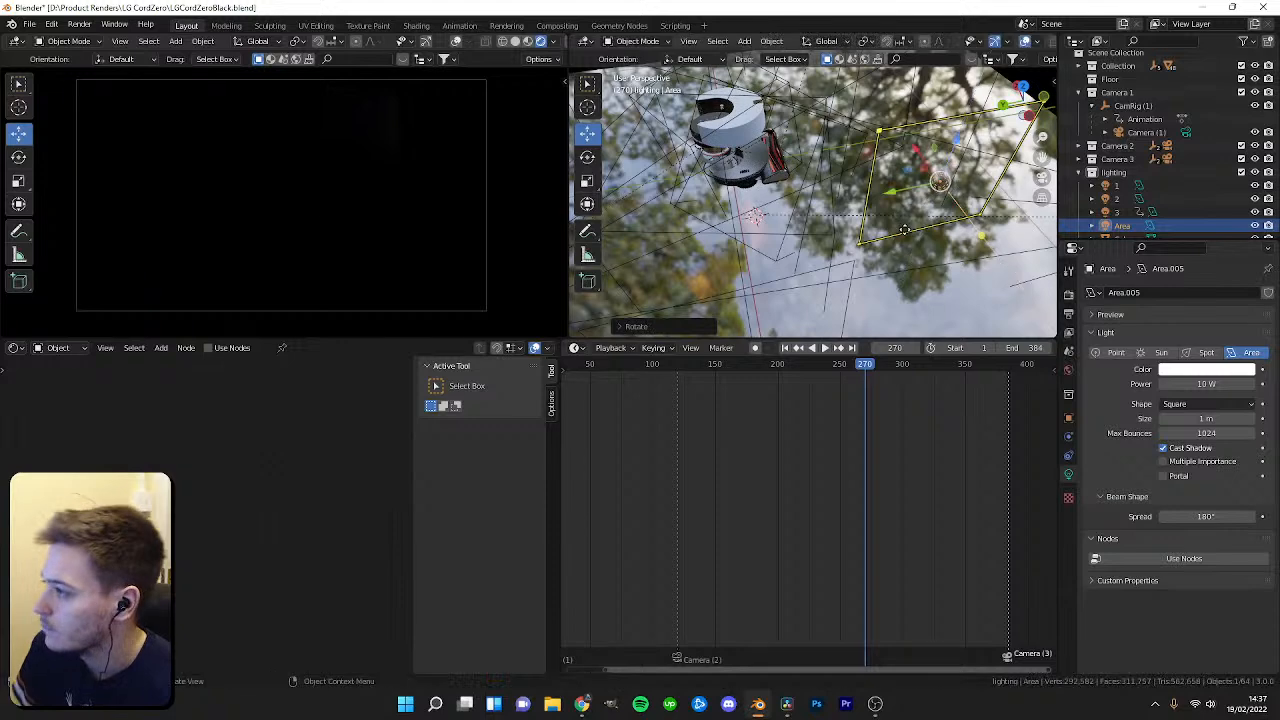
Reposition the area light once more, then delete it.
key("shift+space")
left_click(919, 218)
left_click_drag(918, 212, 893, 204)
middle_click_drag(893, 204, 838, 232)
key("shift+space")
left_click(791, 205)
left_click_drag(878, 202, 608, 322)
middle_click_drag(814, 234, 771, 259)
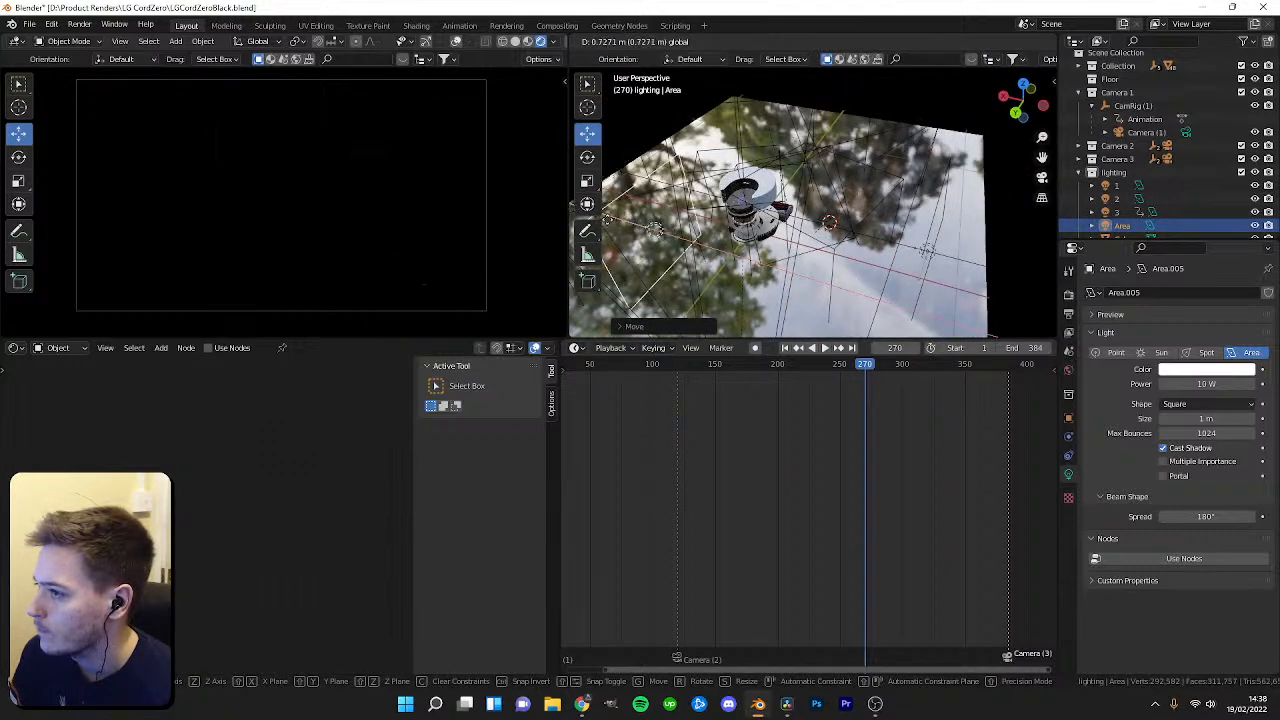
key("Delete")
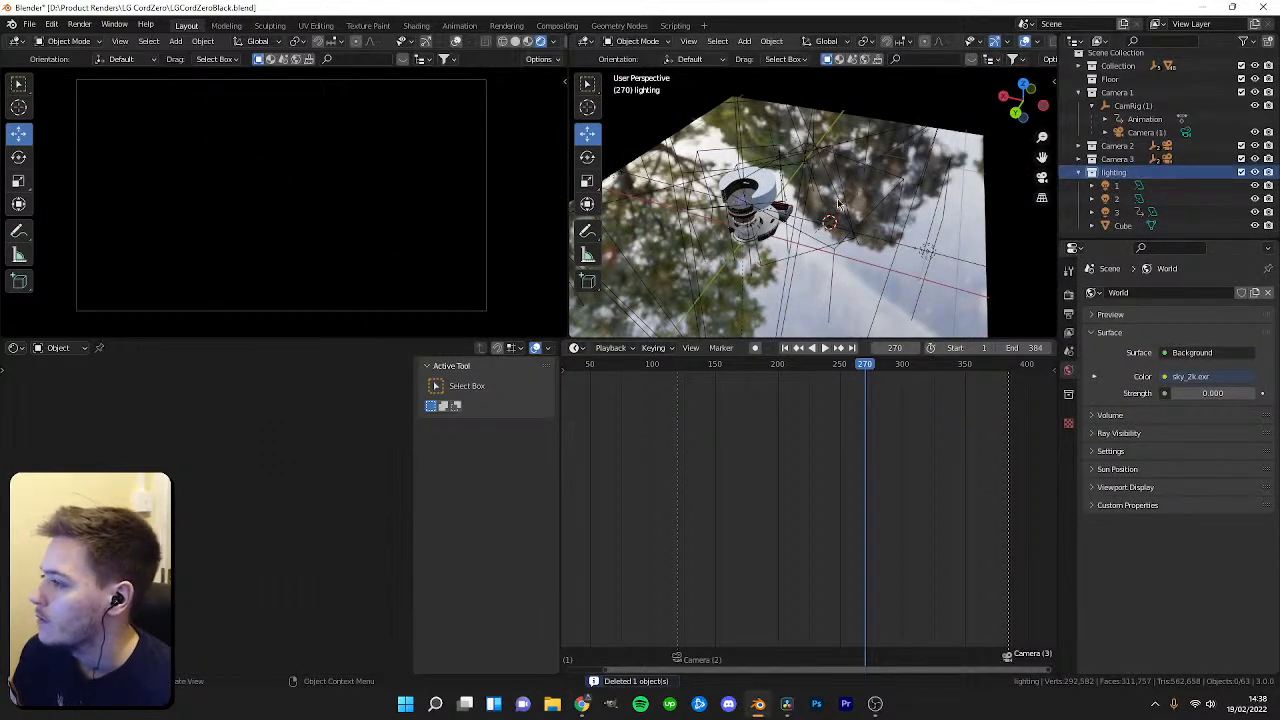
Scrub and play the timeline to preview the animation around frame 120.
left_click_drag(901, 360, 668, 364)
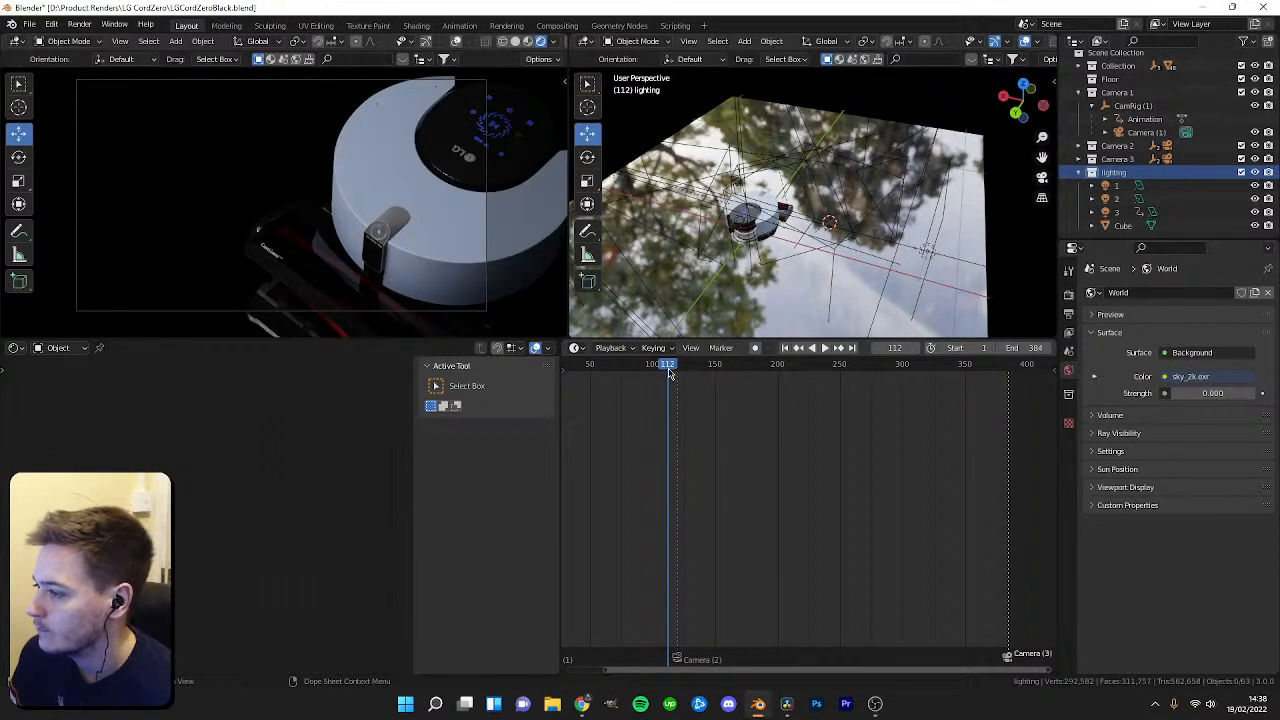
key("shift+Left")
key("space")
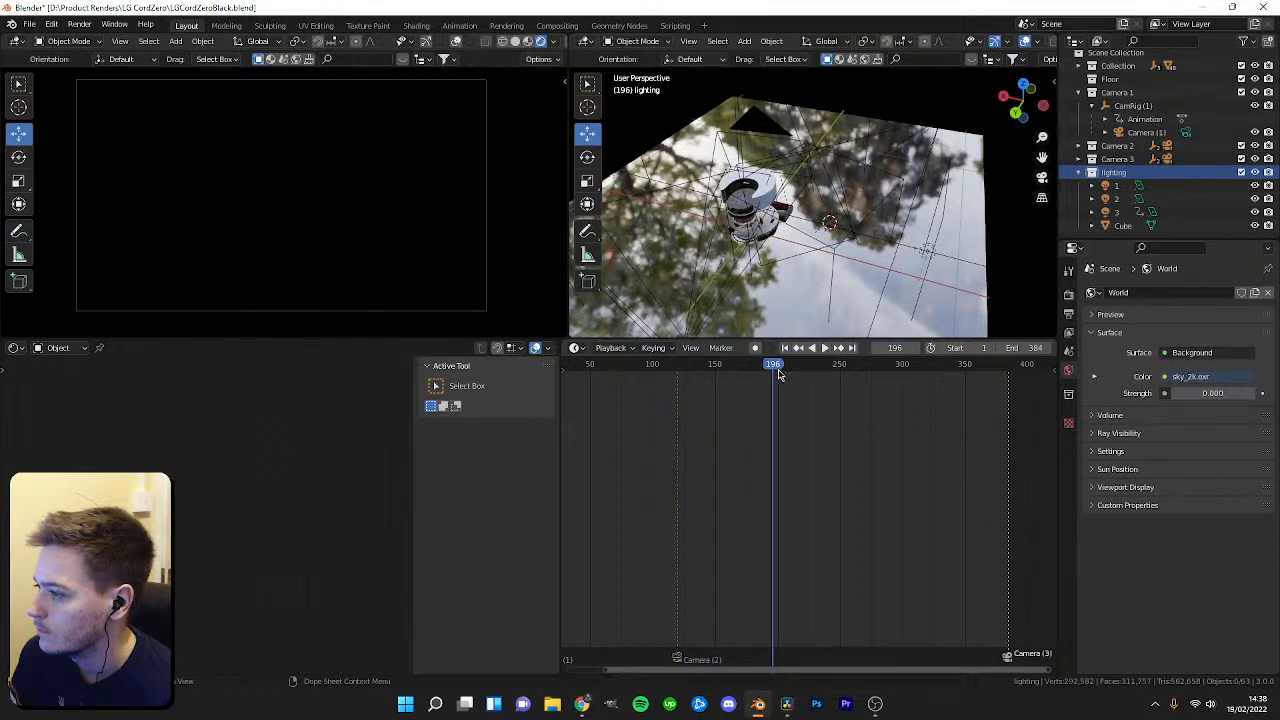
left_click_drag(779, 375, 682, 380)
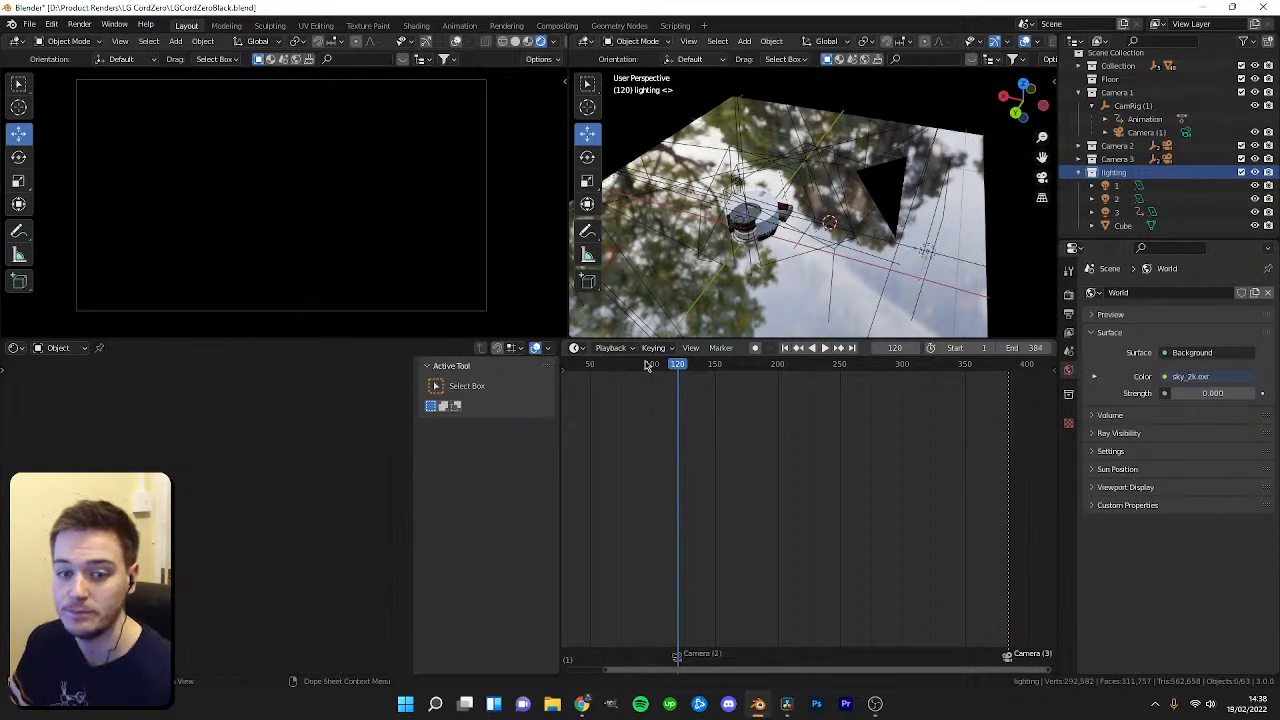
Add an Area light at frame 120 and move it along X above the robot in top view.
key("shift+a")
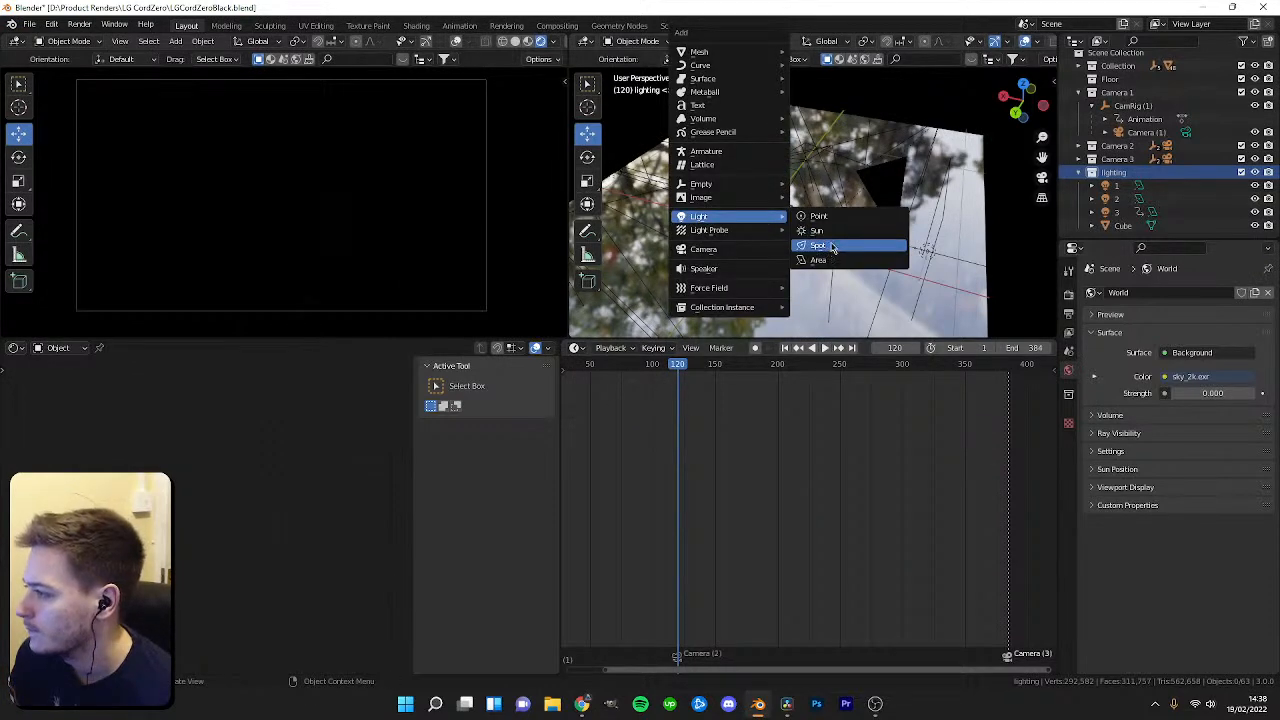
left_click(822, 260)
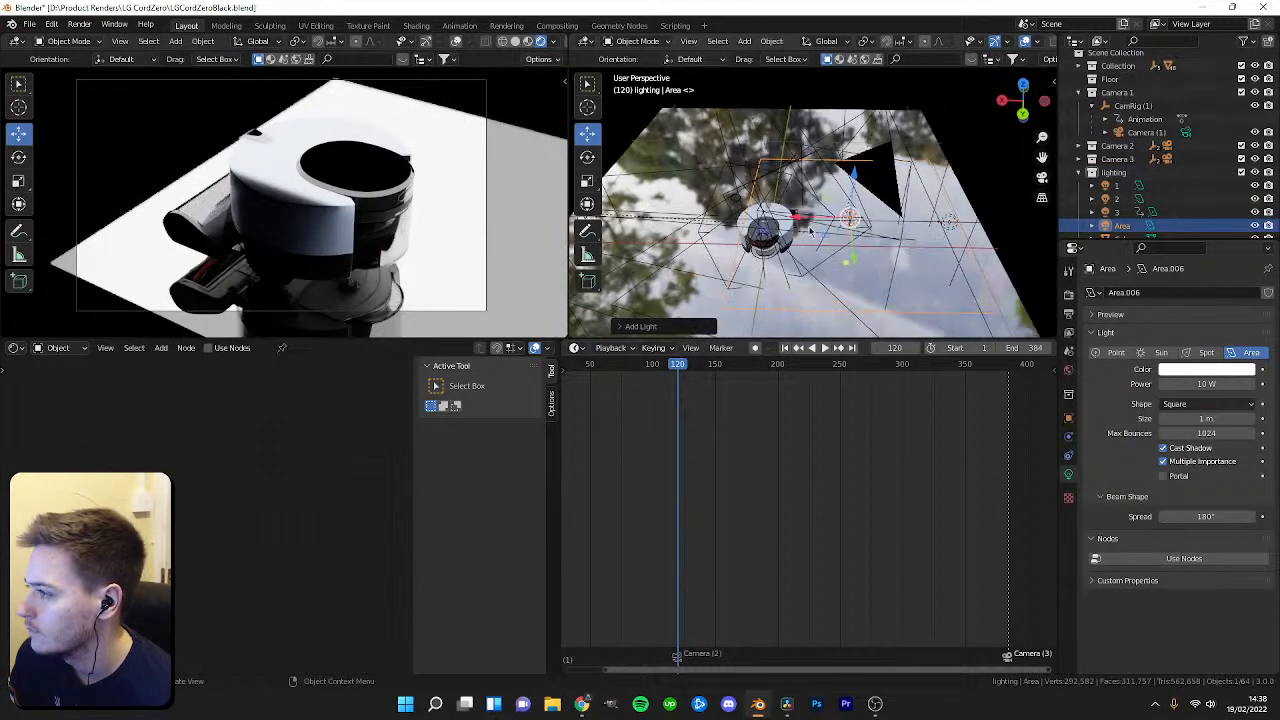
left_click_drag(855, 178, 789, 165)
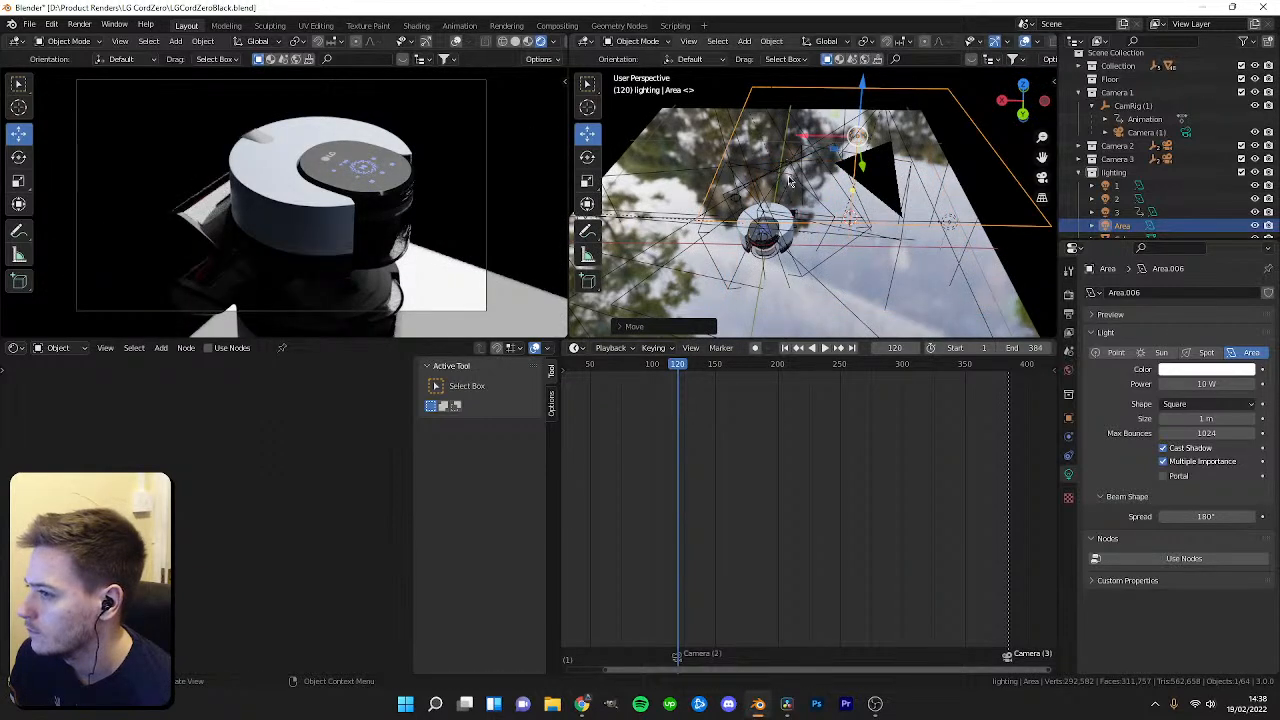
key("KP_7")
key("KP_Decimal")
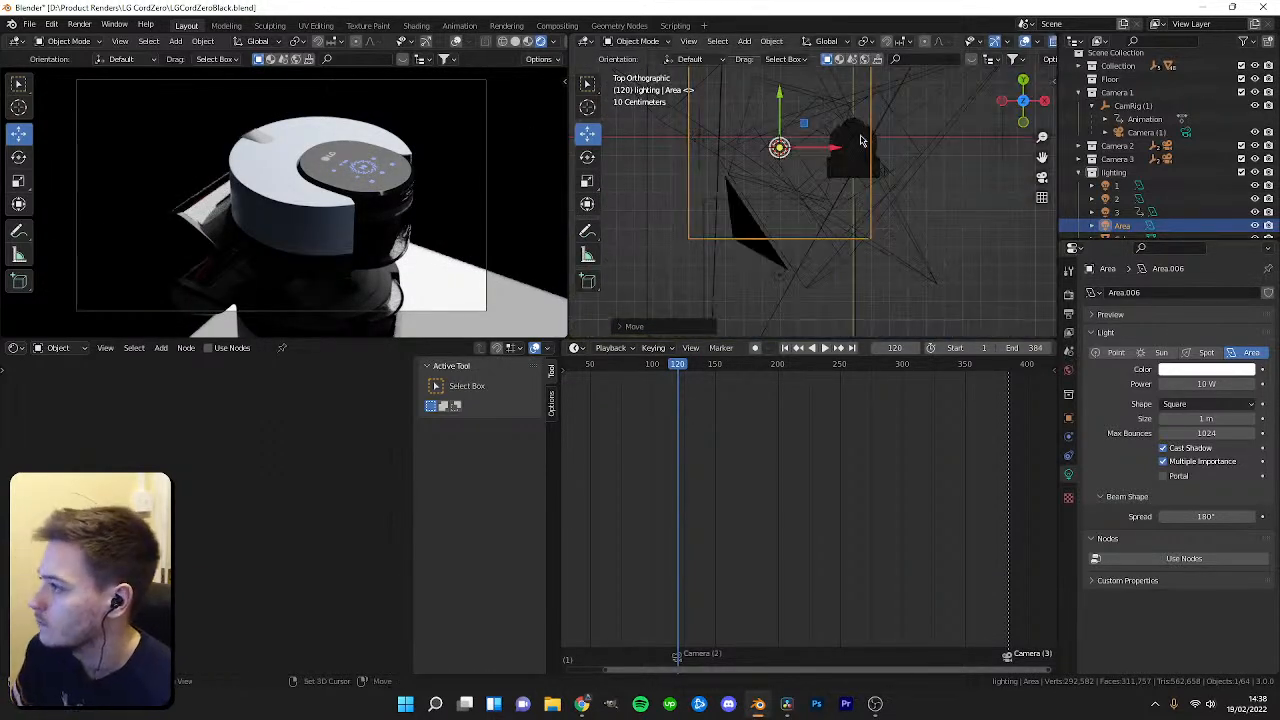
key("g")
key("x")
left_click(880, 228)
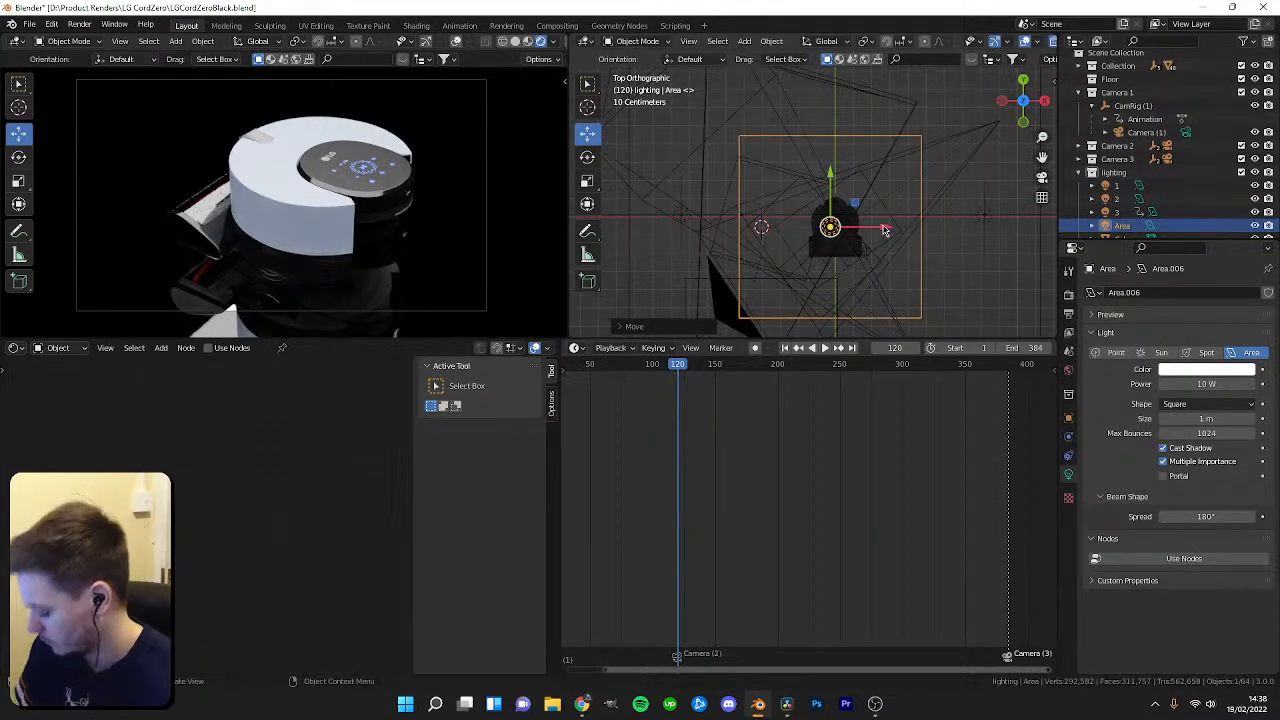
key("KP_1")
key("g")
key("z")
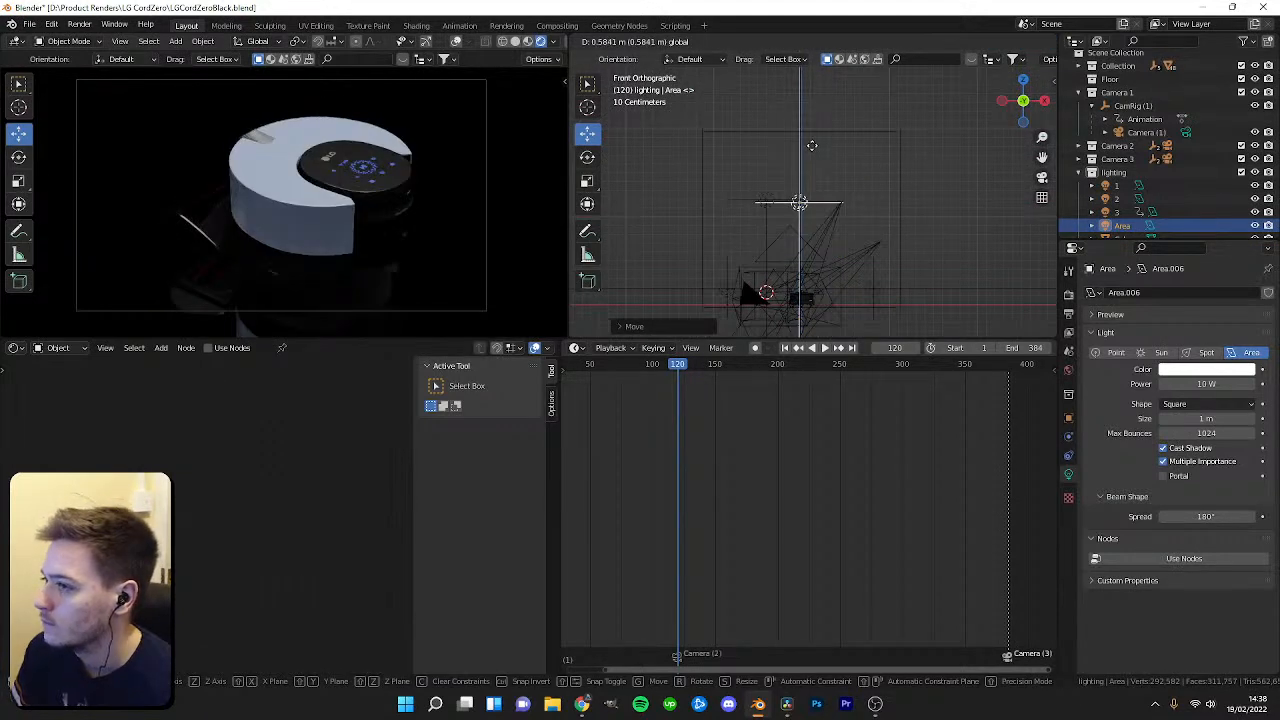
key("Escape")
Play back the animation and scrub the timeline back to about frame 120.
key("space")
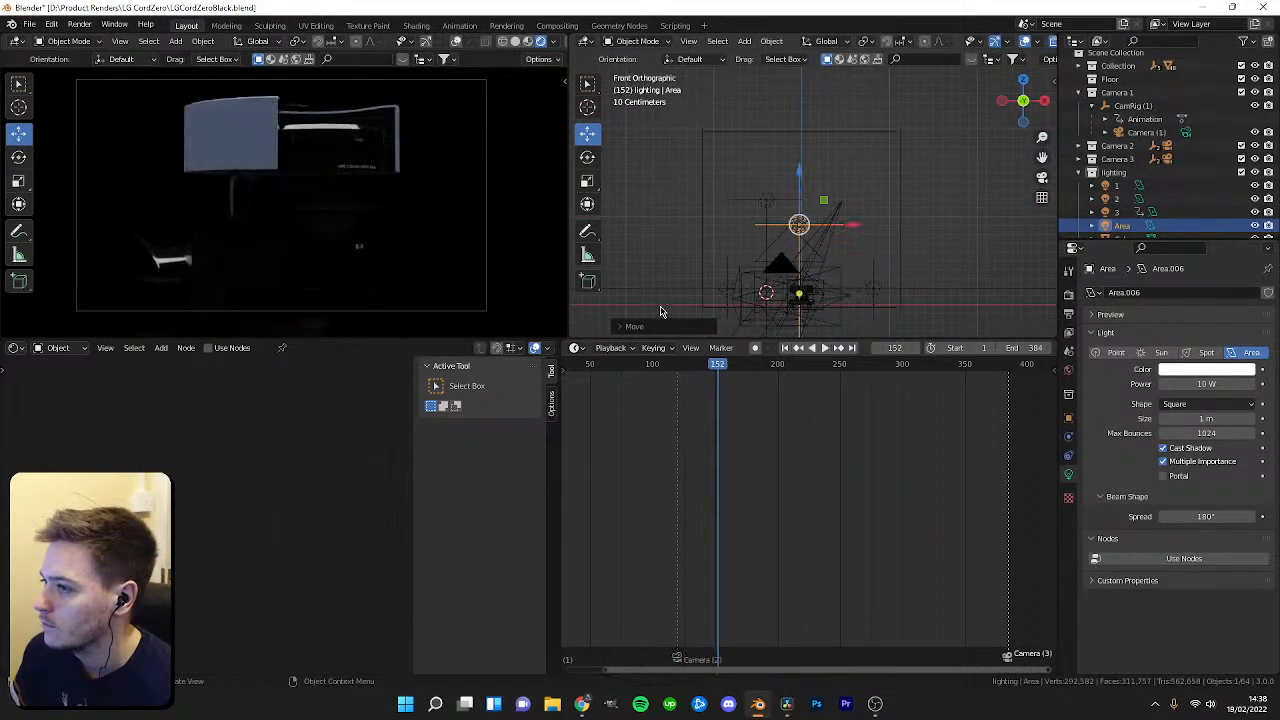
key("space")
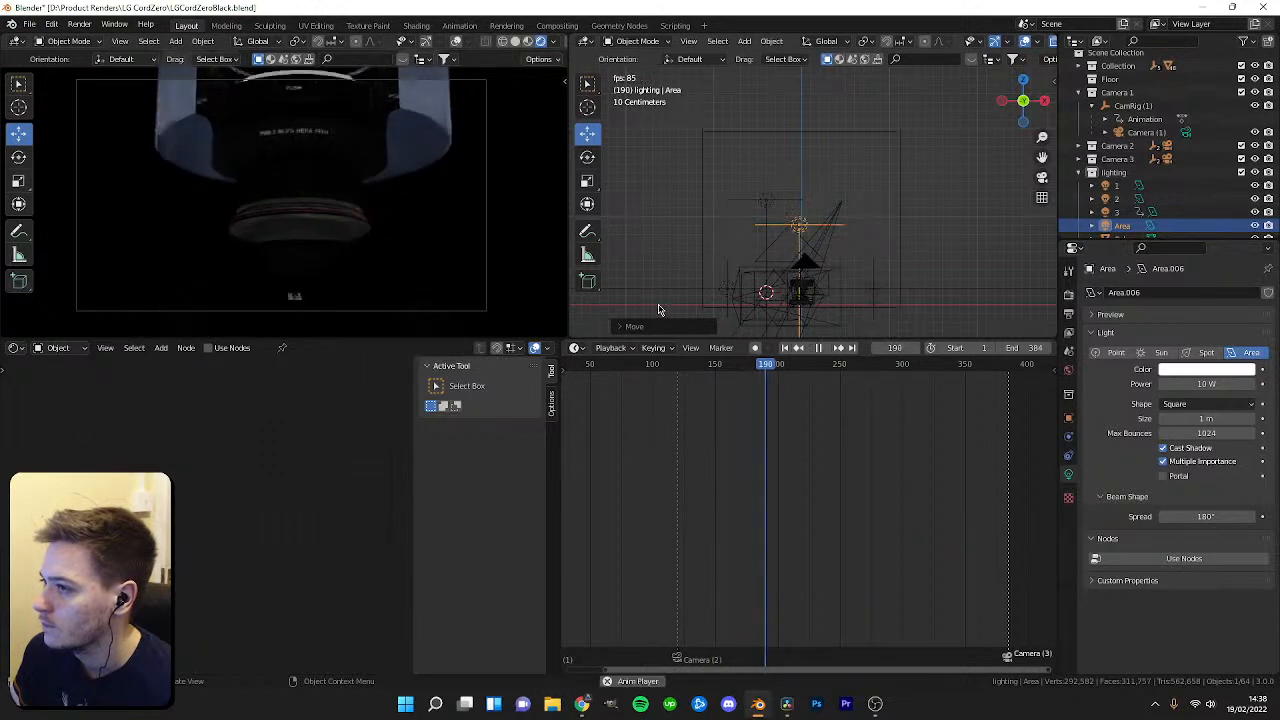
key("space")
key("space")
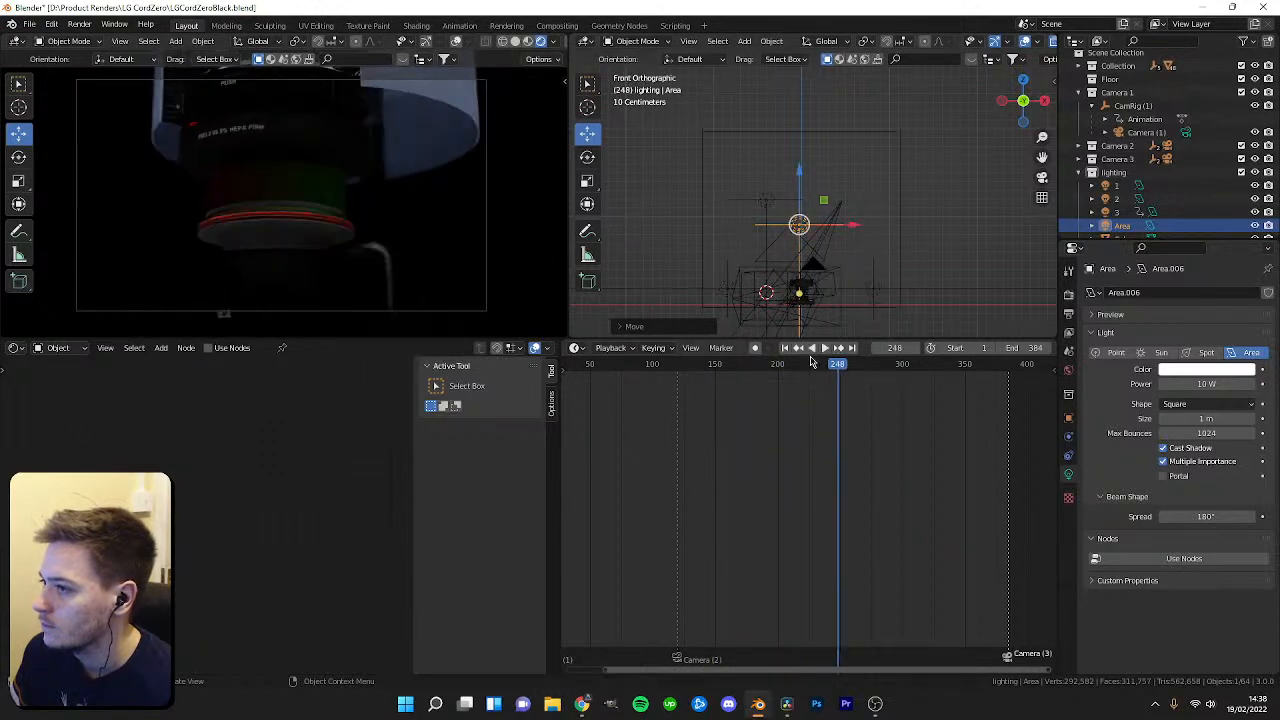
left_click_drag(829, 366, 678, 366)
scroll(675, 390, "up", 3)
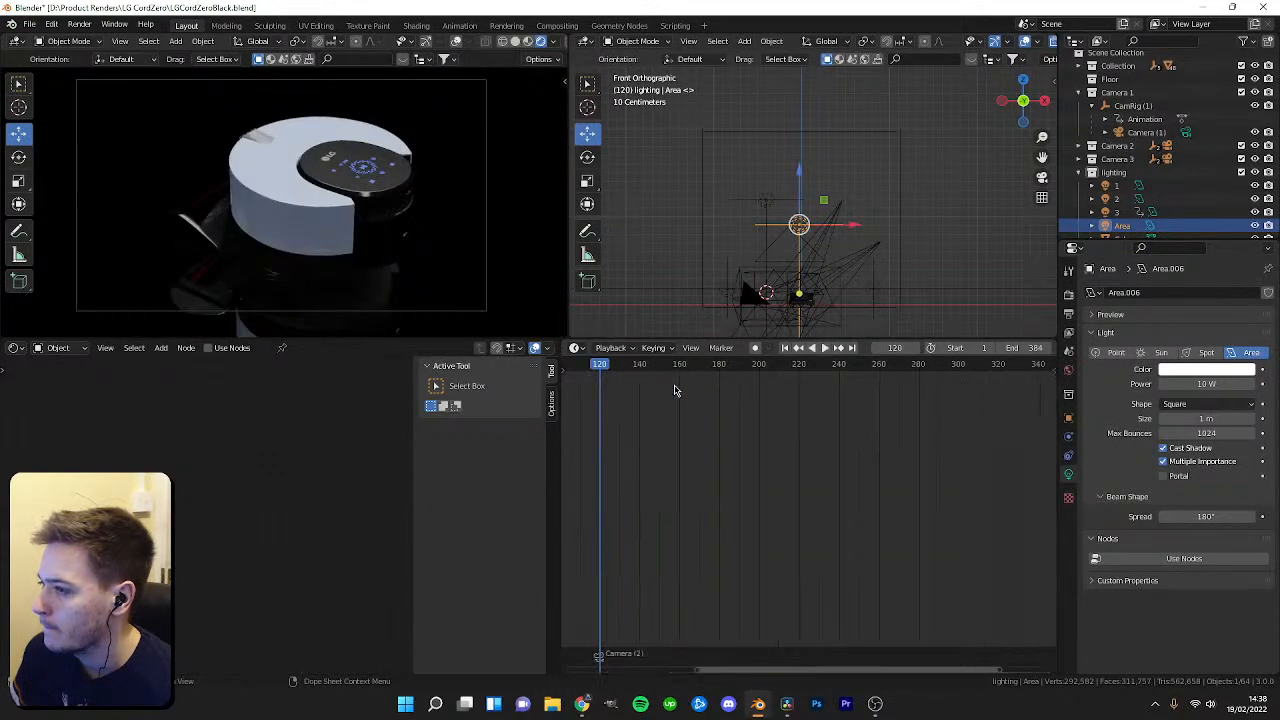
scroll(795, 407, "up", 2)
Keyframe the new area light's power at 0 W on frame 119.
left_click(657, 367)
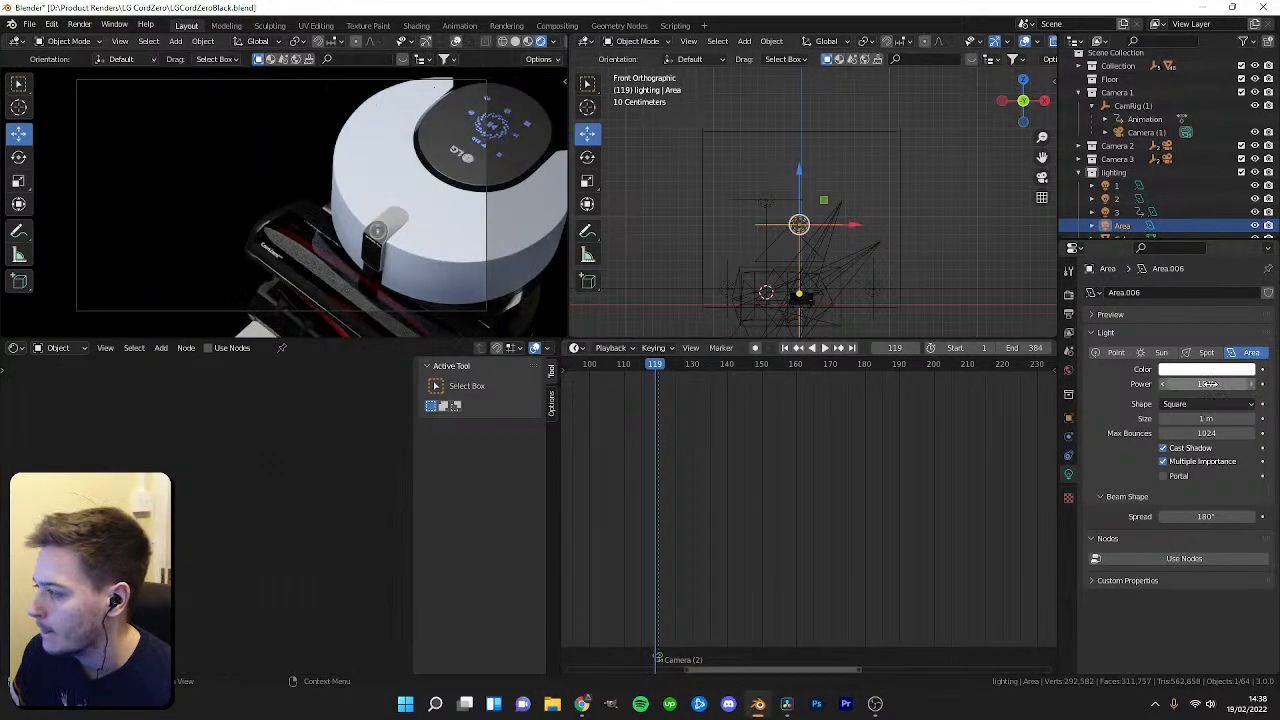
type("8")
key("Return")
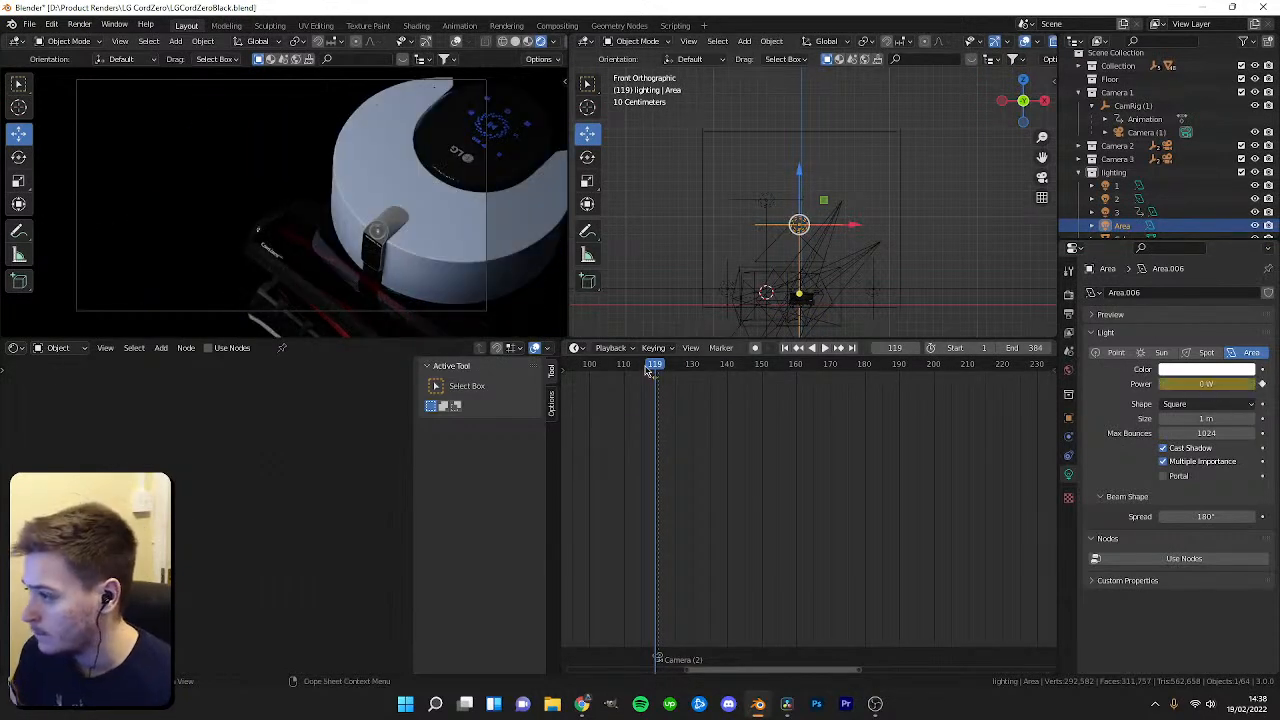
Keyframe the area light's power at 8 W on frame 120.
left_click_drag(655, 369, 659, 369)
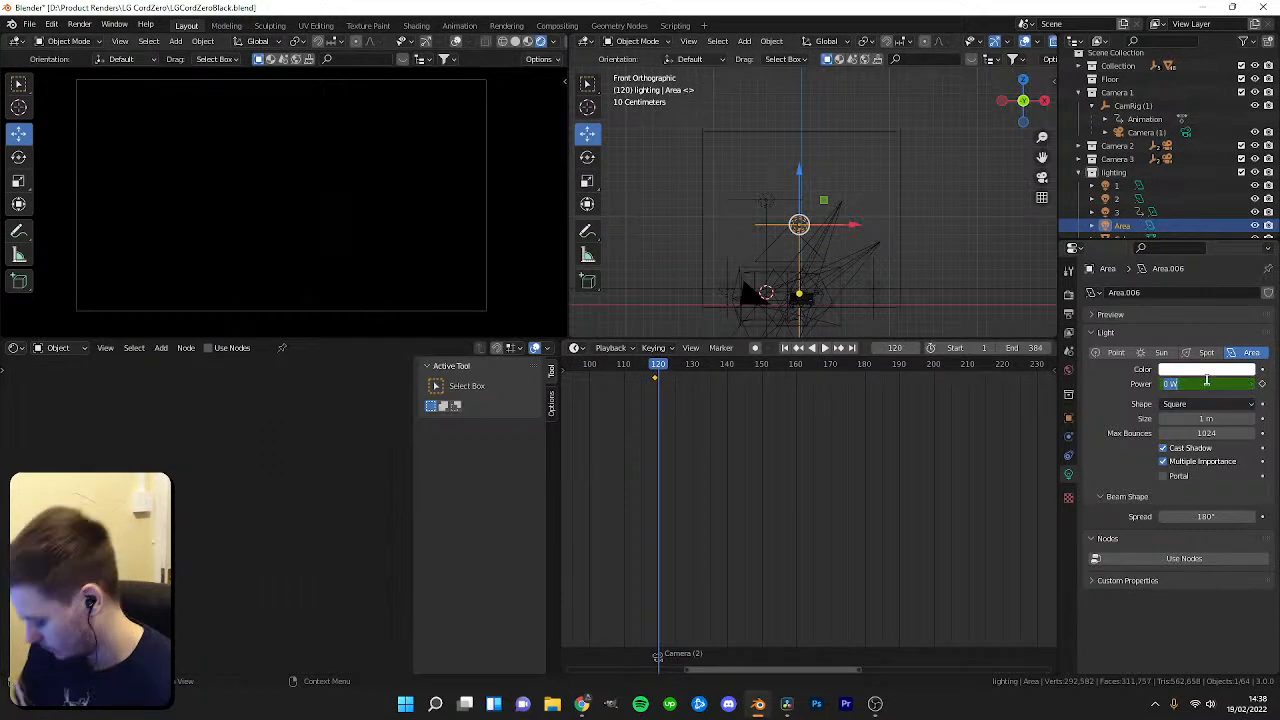
type("6")
key("Return")
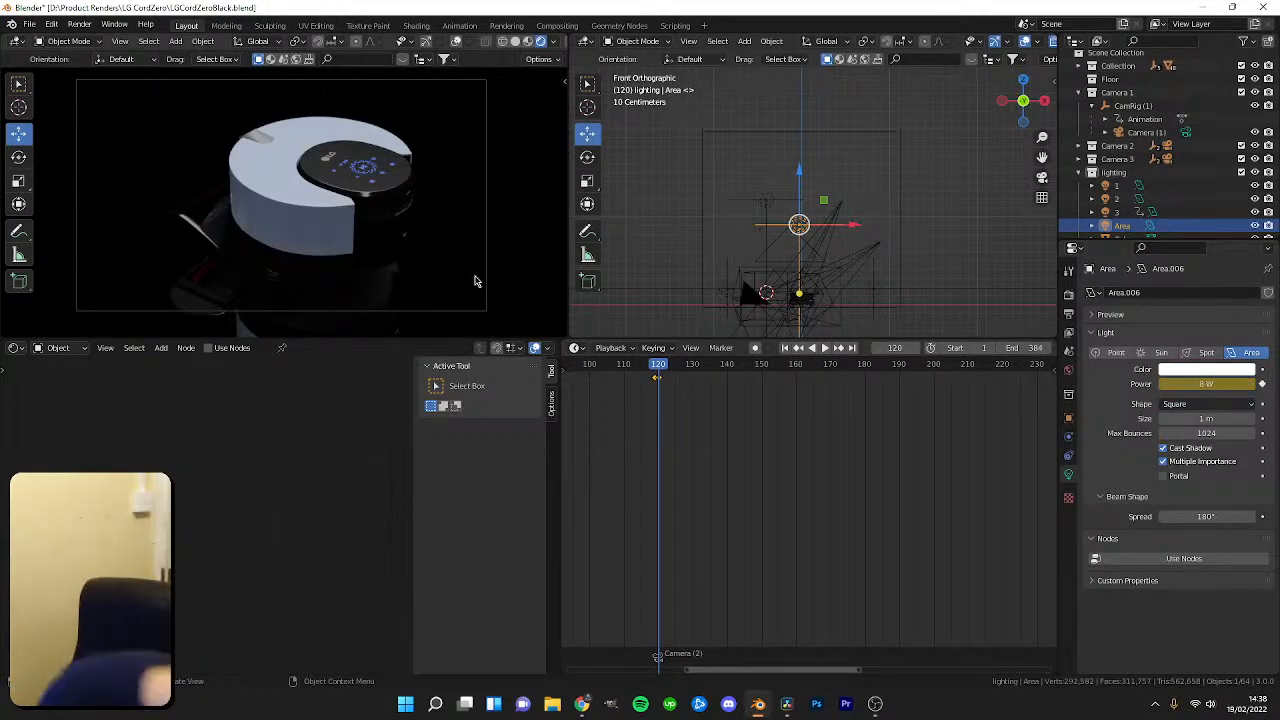
Scrub to frame 162 and orbit the viewport to inspect the new area light.
scroll(251, 246, "up", 5)
scroll(248, 246, "down", 3)
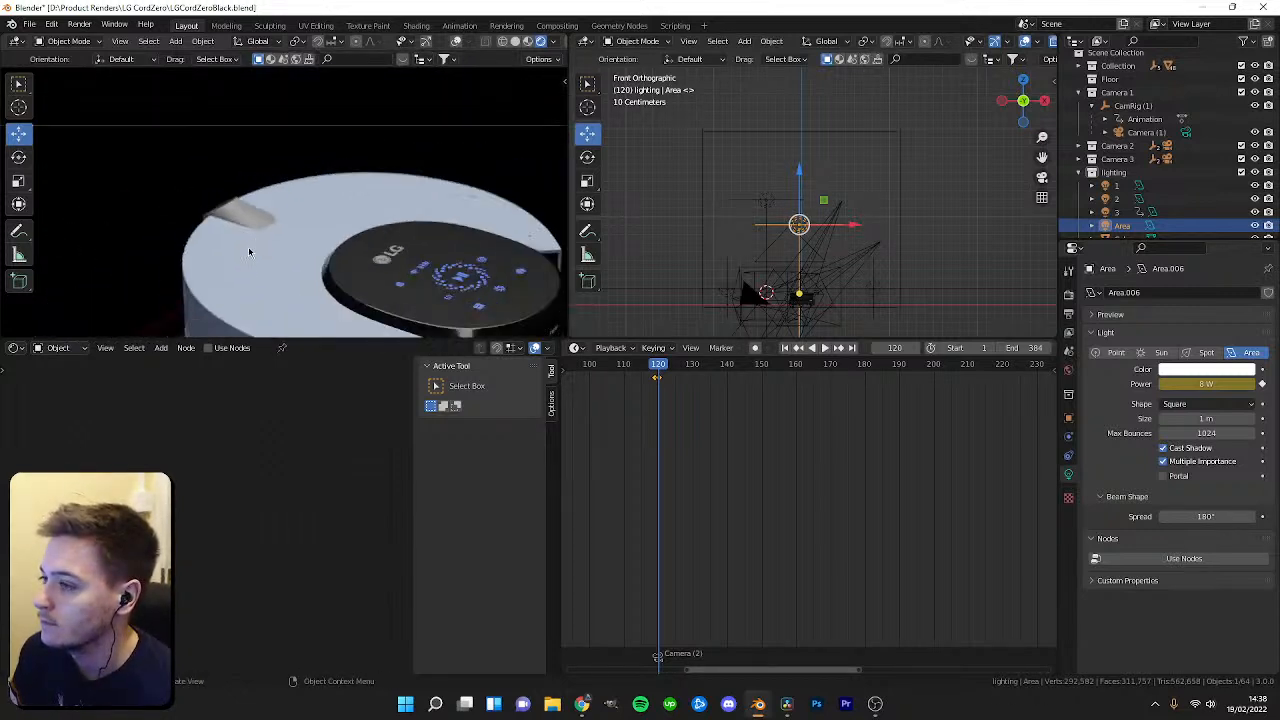
scroll(248, 246, "down", 3)
left_click_drag(658, 362, 806, 385)
middle_click_drag(798, 265, 855, 243)
left_click_drag(798, 152, 791, 241)
Rotate and move the area light beneath the robot.
key("r")
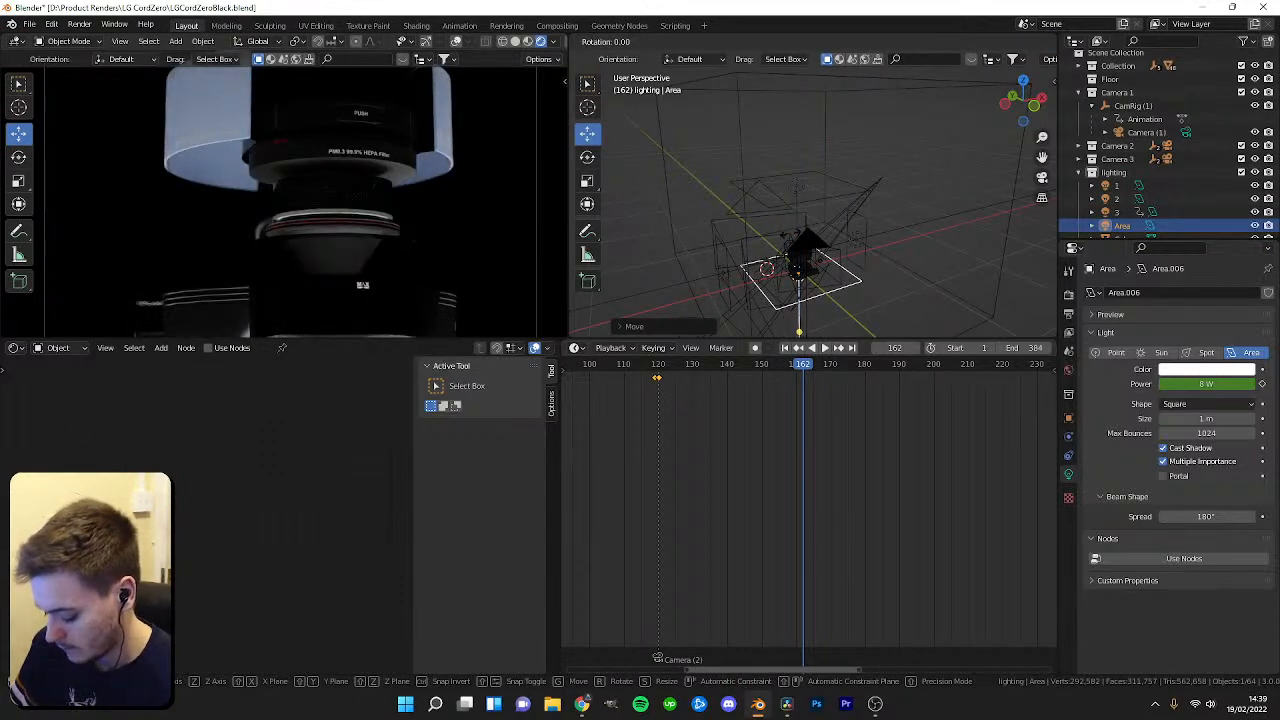
left_click(790, 240)
middle_click_drag(797, 183, 852, 196)
left_click_drag(784, 242, 763, 204)
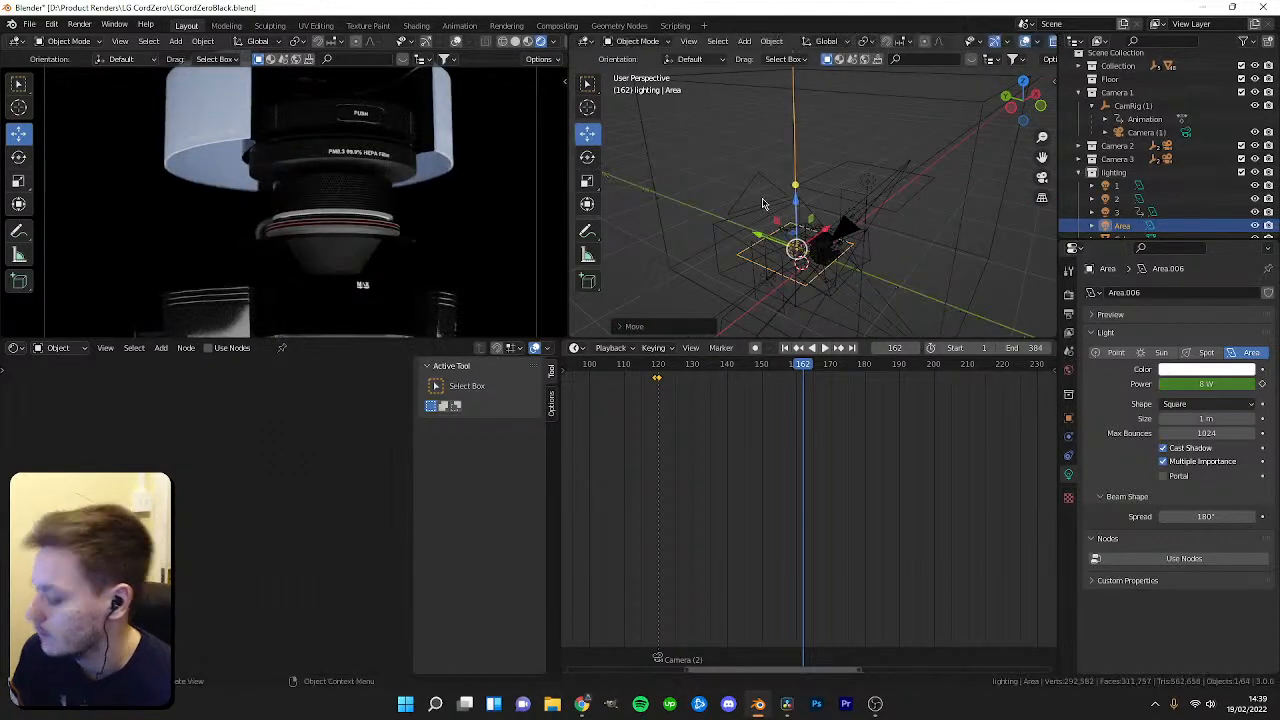
key("Delete")
key("ctrl+z")
left_click_drag(690, 378, 868, 389)
middle_click_drag(823, 246, 820, 200)
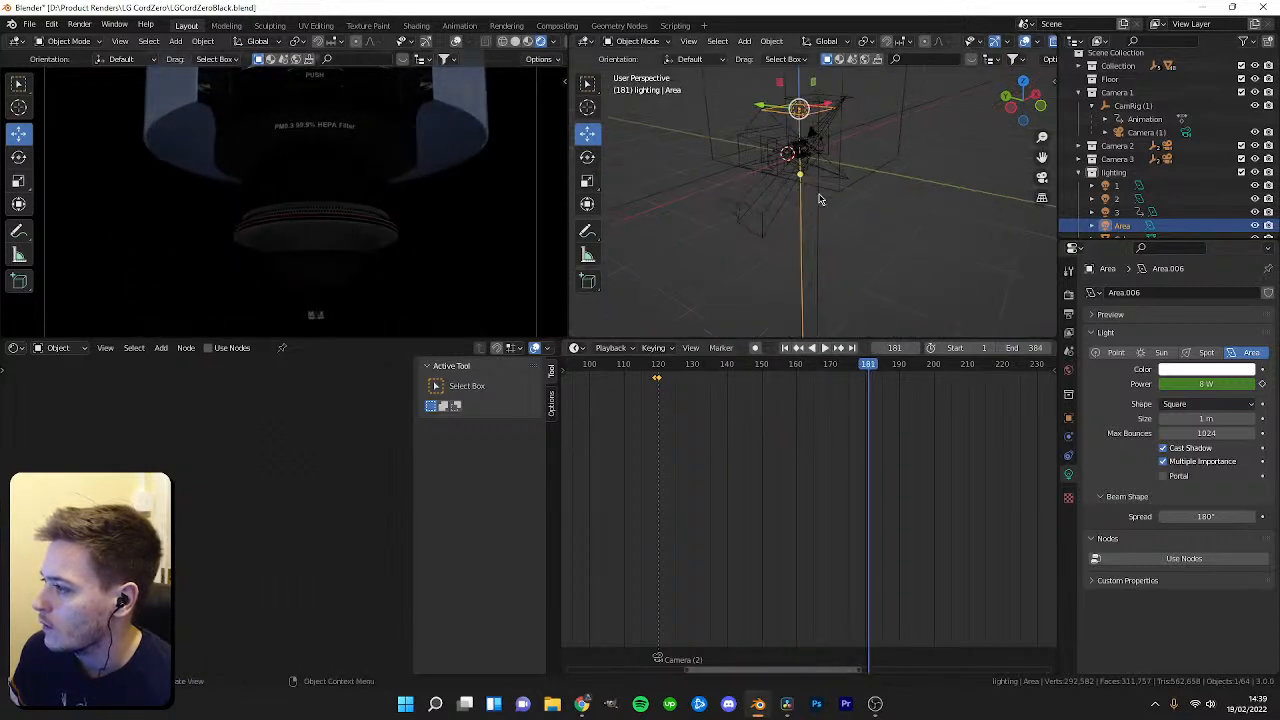
Select Camera 2's camera inside its CamRig in the outliner and adjust its lens Shift X.
left_click(1092, 93)
left_click(1092, 111)
left_click(1133, 124)
middle_click_drag(857, 189, 800, 240)
left_click(1130, 137)
left_click(1092, 124)
left_click(1130, 151)
scroll(787, 196, "down", 2)
middle_click_drag(786, 196, 925, 217)
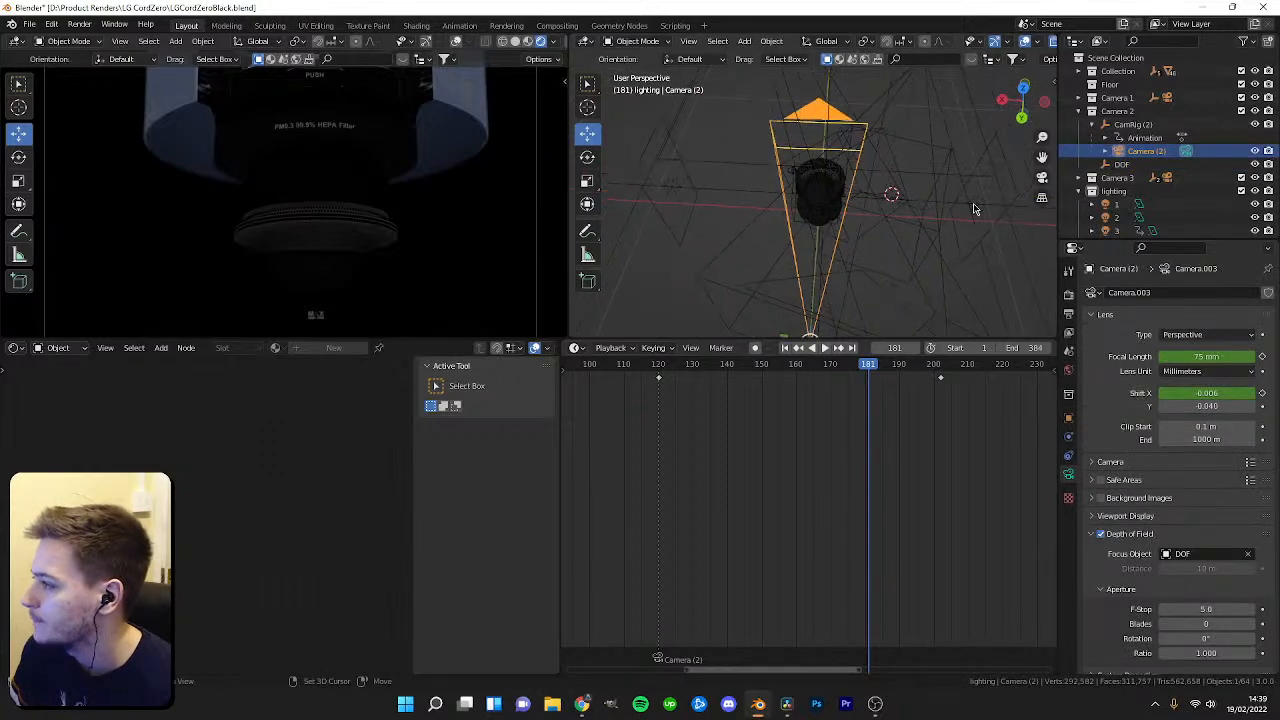
left_click(677, 192)
left_click_drag(1170, 383, 1218, 383)
Select area light 1 and keyframe its power at 0 W on frame 119.
left_click(1039, 243)
scroll(421, 186, "down", 2)
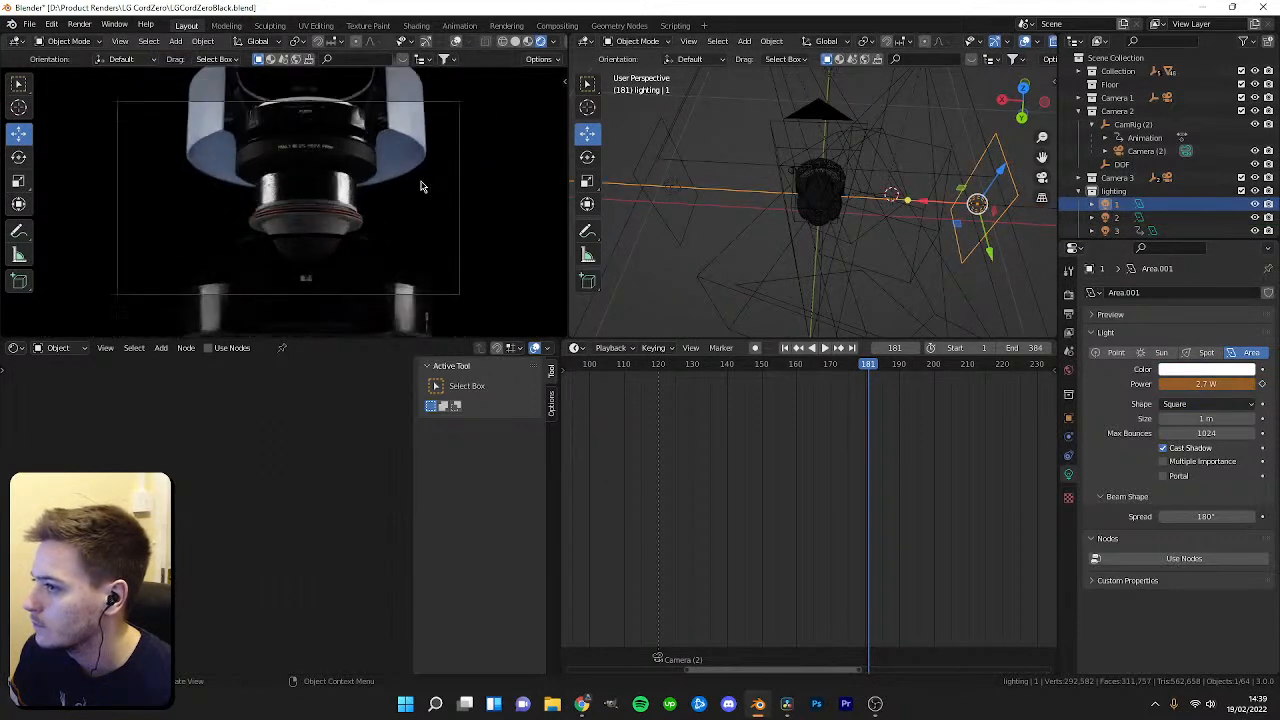
scroll(421, 187, "up", 3)
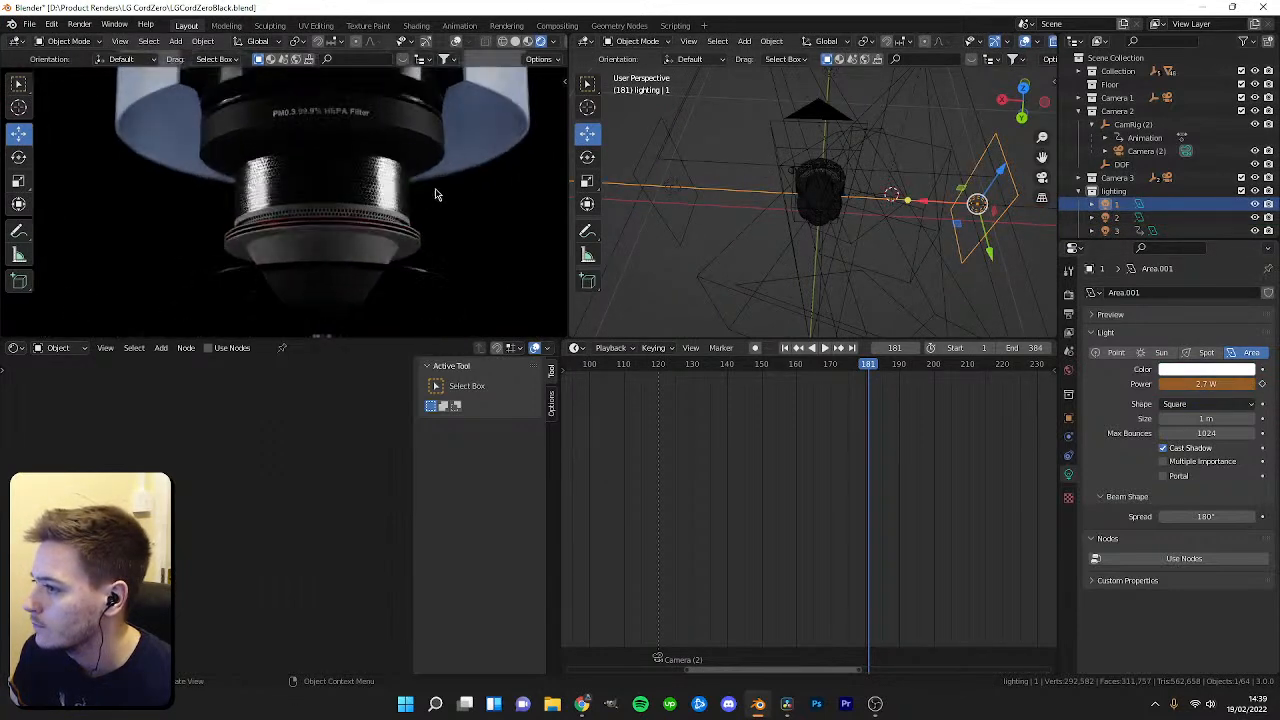
left_click_drag(866, 369, 733, 372)
scroll(845, 385, "down", 2)
scroll(725, 387, "up", 2)
scroll(733, 372, "up", 2)
key("space")
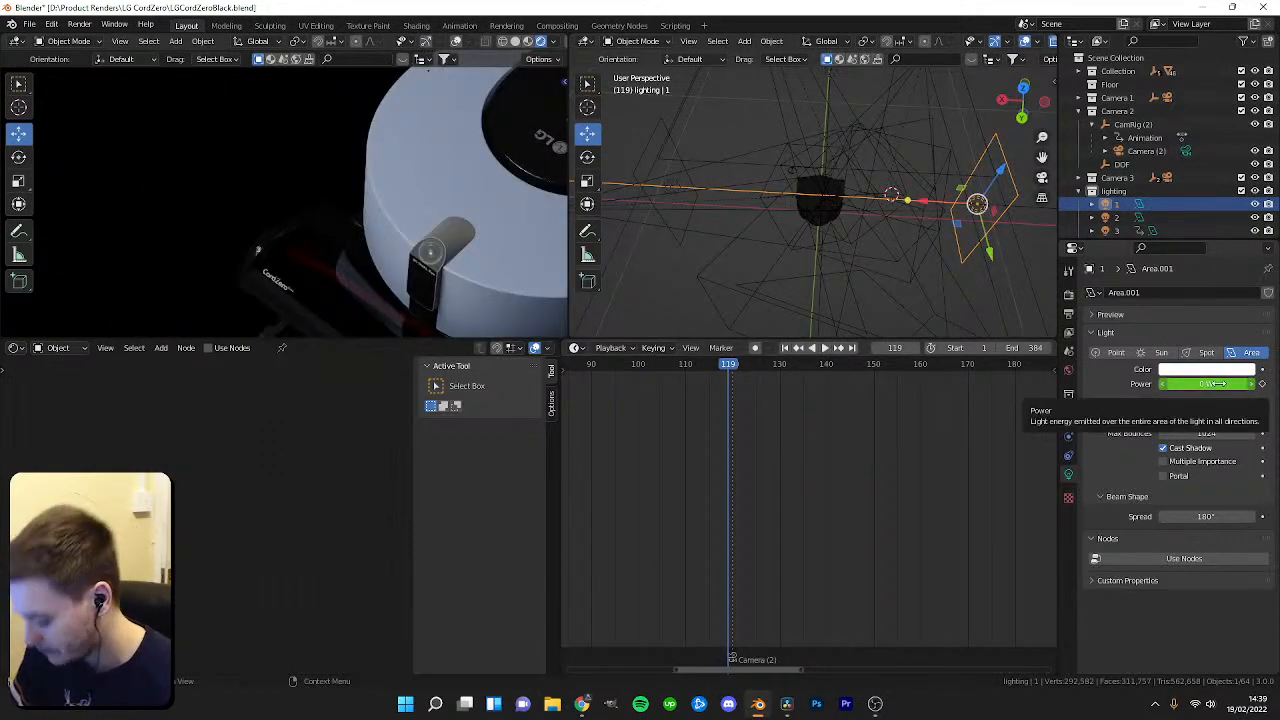
key("i")
Move to frame 120 and edit area light 1's power value.
left_click_drag(728, 372, 734, 372)
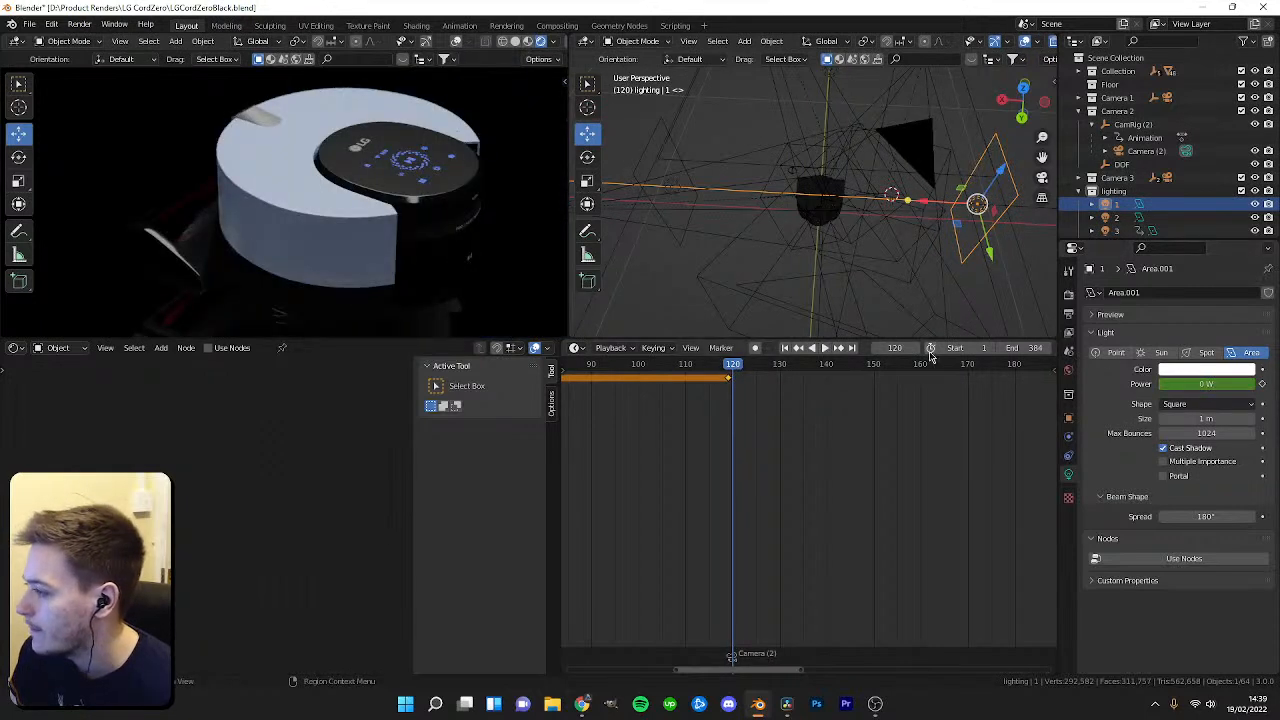
key("space")
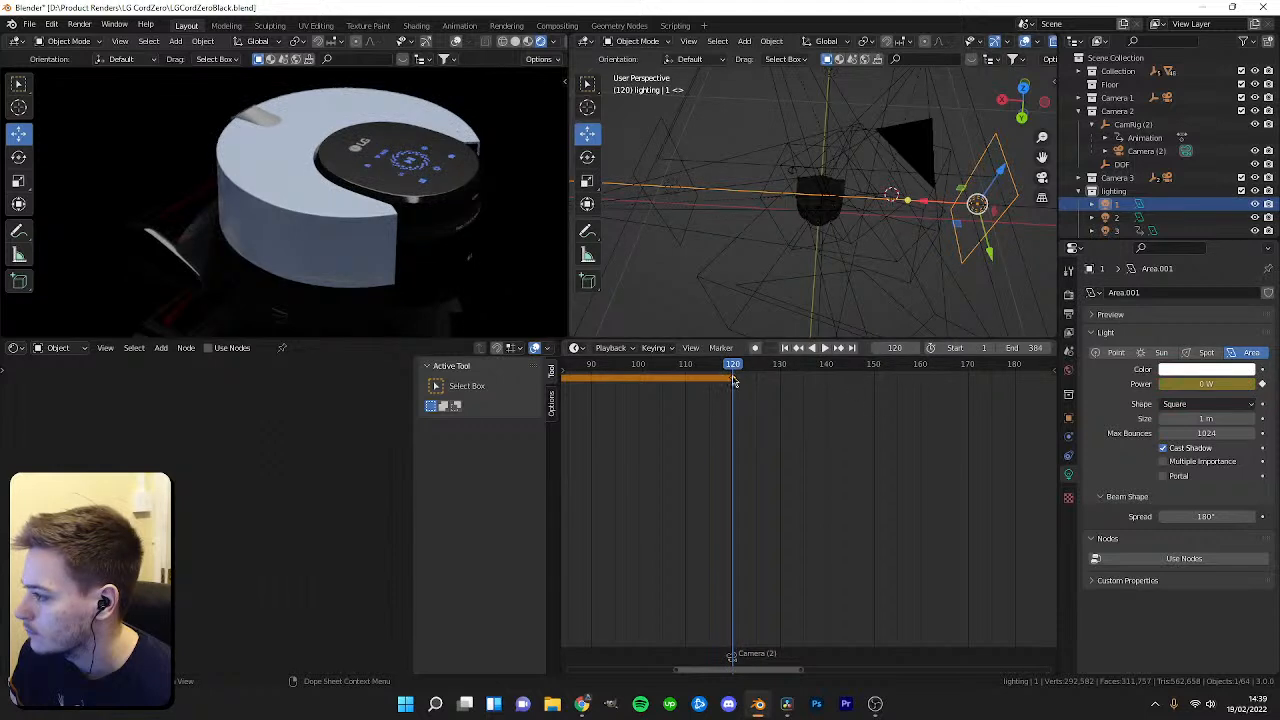
left_click_drag(733, 380, 728, 381)
mouse_move(1200, 385)
left_mouse_down()
mouse_move(1264, 385)
mouse_move(1187, 386)
left_mouse_up()
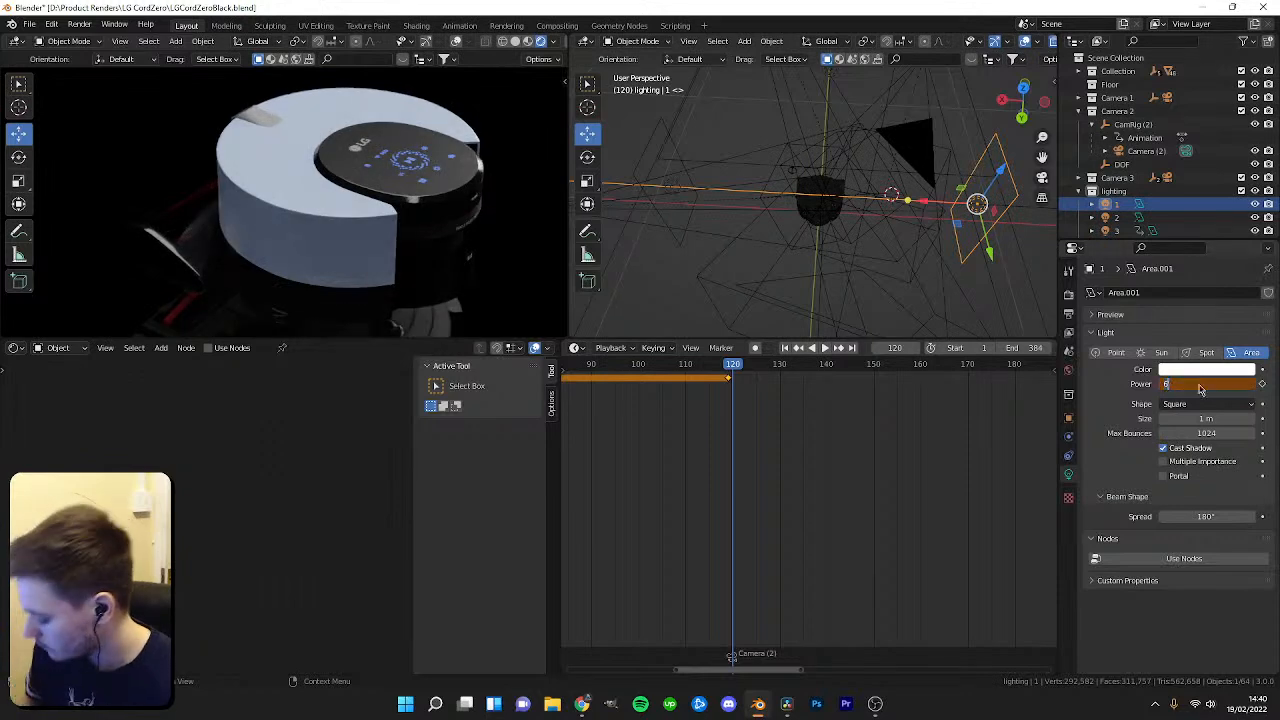
Select area light 2 and try setting its power to 5 W at frame 120, undoing the change.
left_click(670, 184)
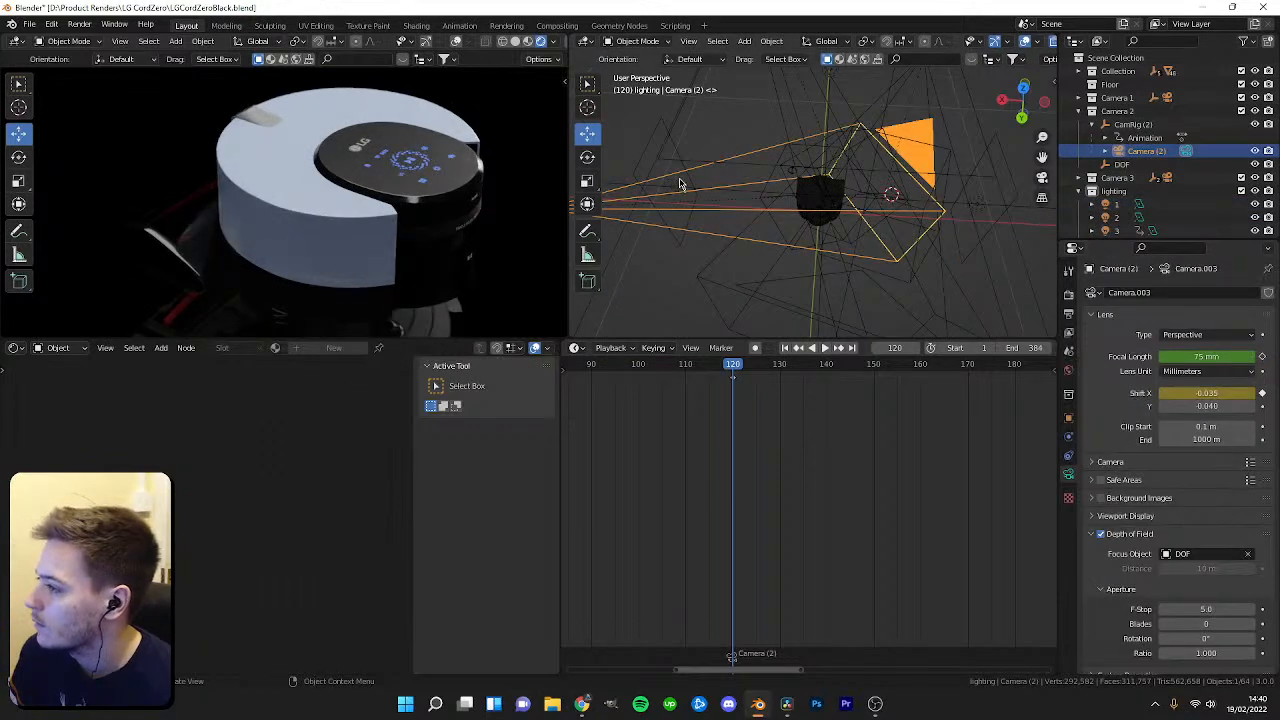
left_click(679, 184)
key("Left")
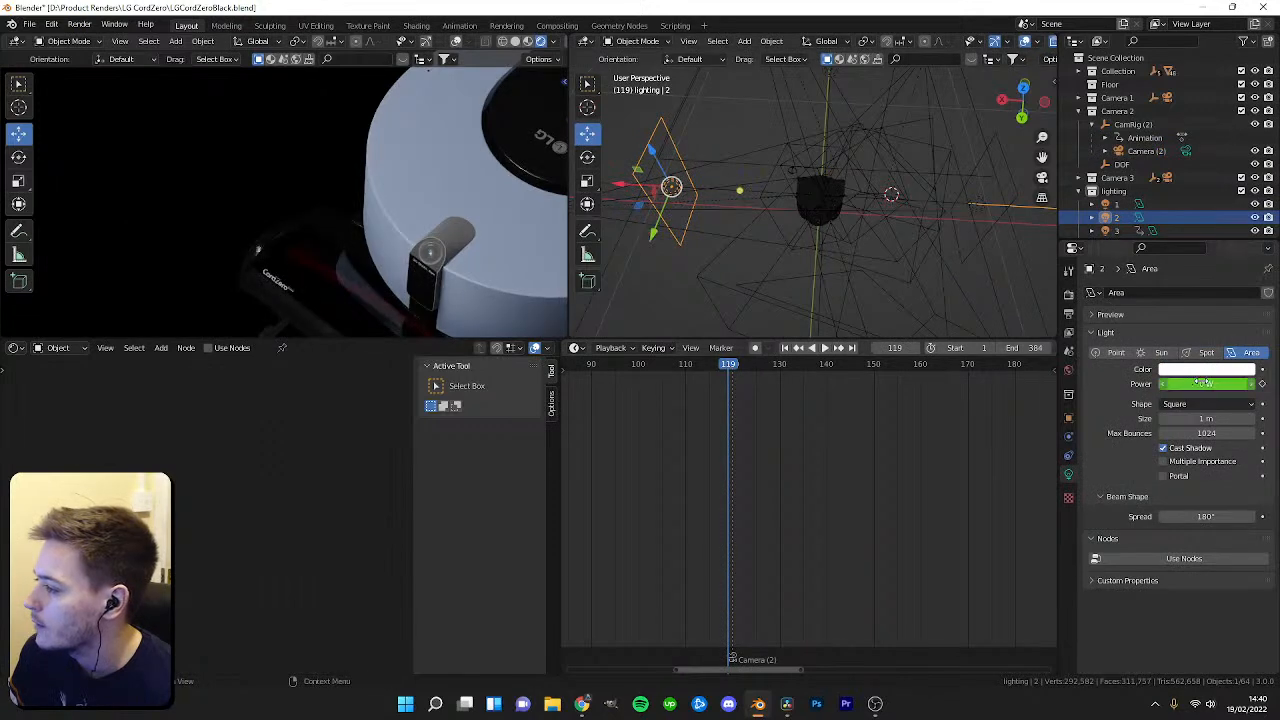
key("Right")
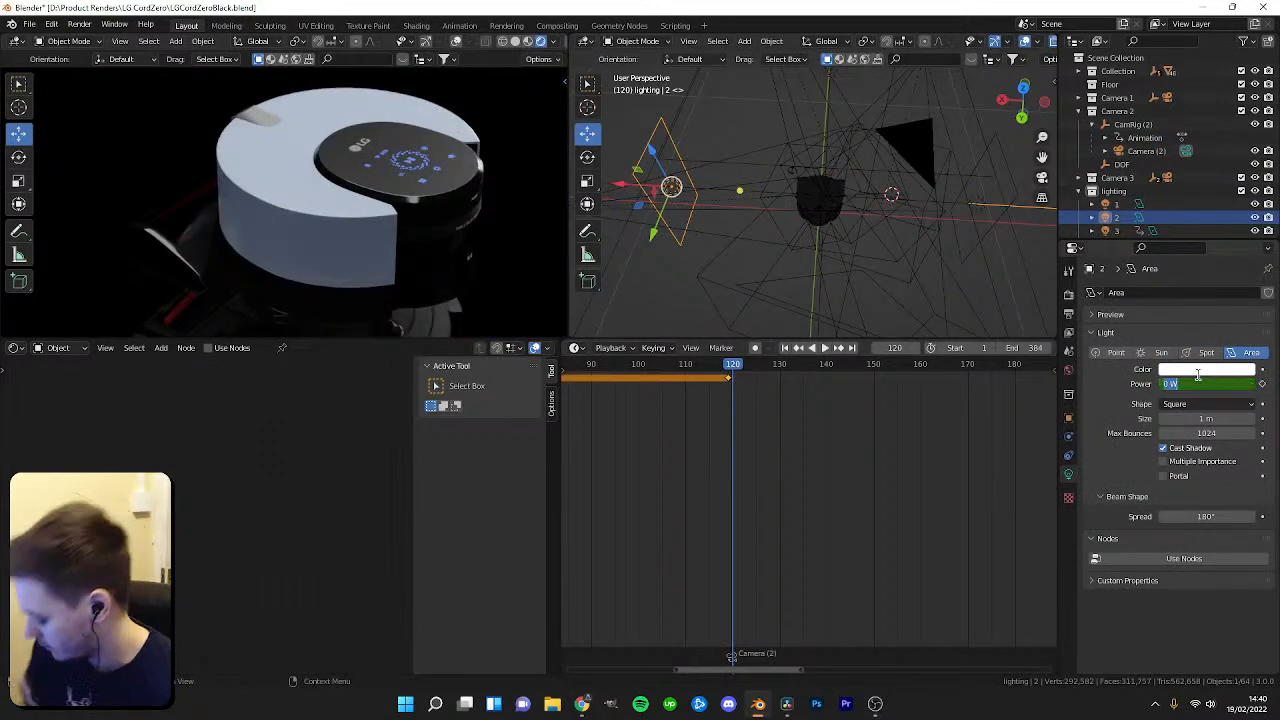
type("5")
key("Return")
key("ctrl+z")
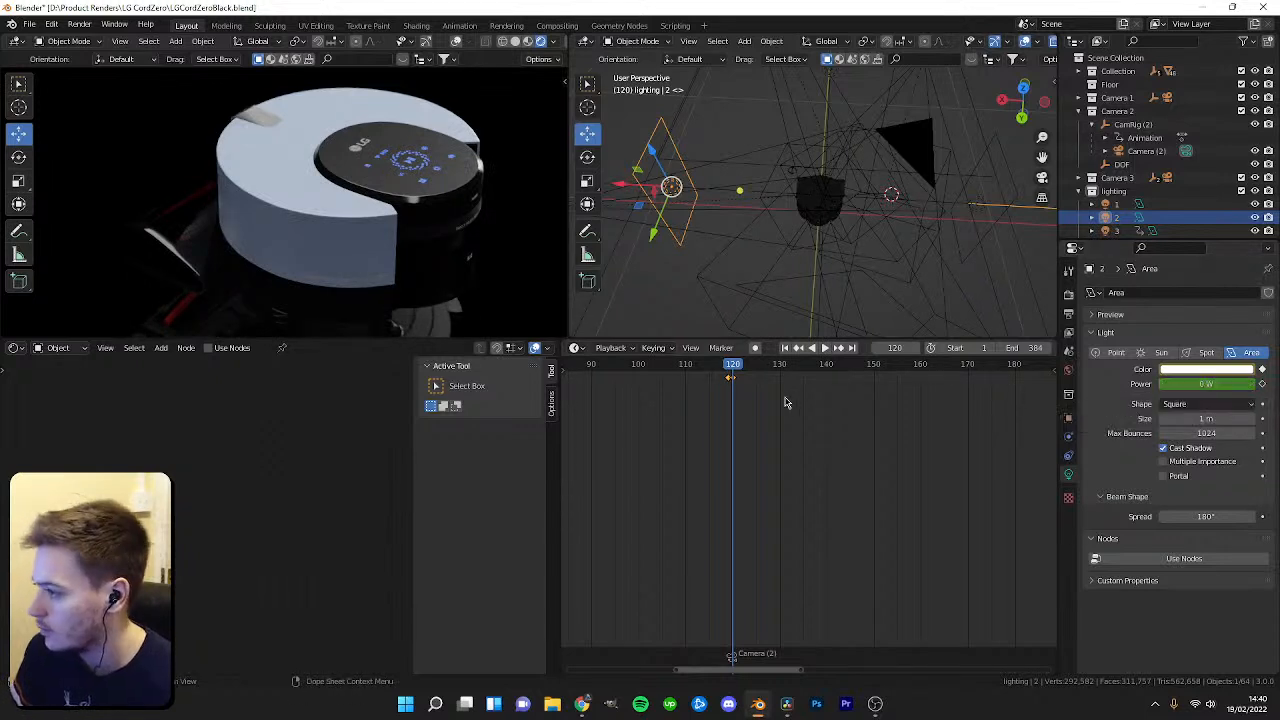
Delete area light 2's power keyframe at frame 120 and keyframe its power at 3 W on frame 160.
key("x")
left_click(734, 377)
left_click_drag(736, 370, 920, 370)
key("i")
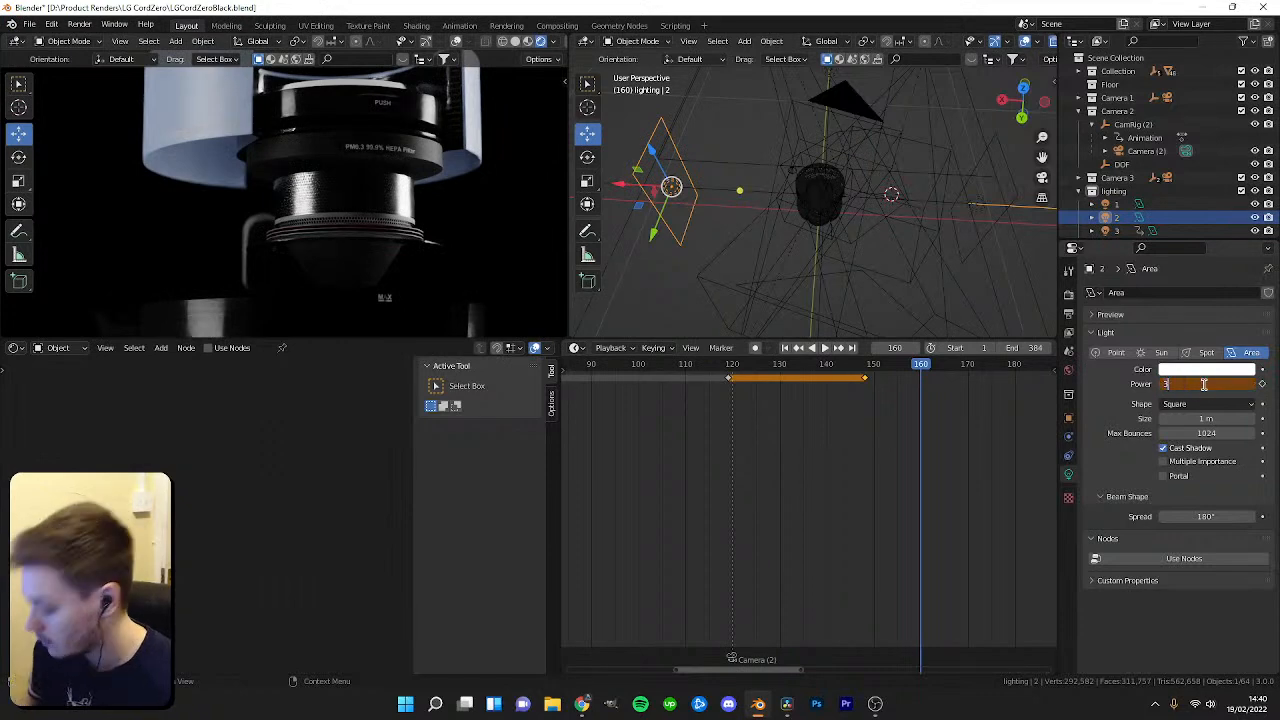
key("Return")
key("i")
Play back and scrub through the animation to review the lighting through the camera.
key("space")
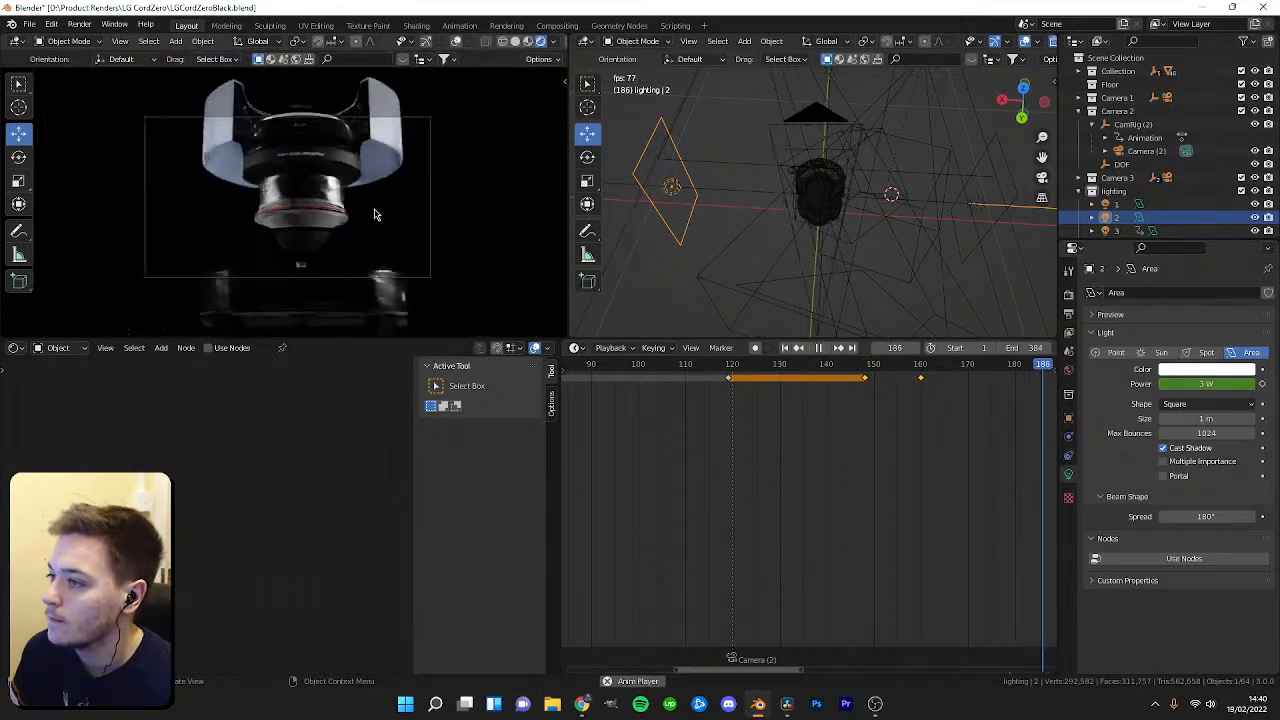
key("space")
key("space")
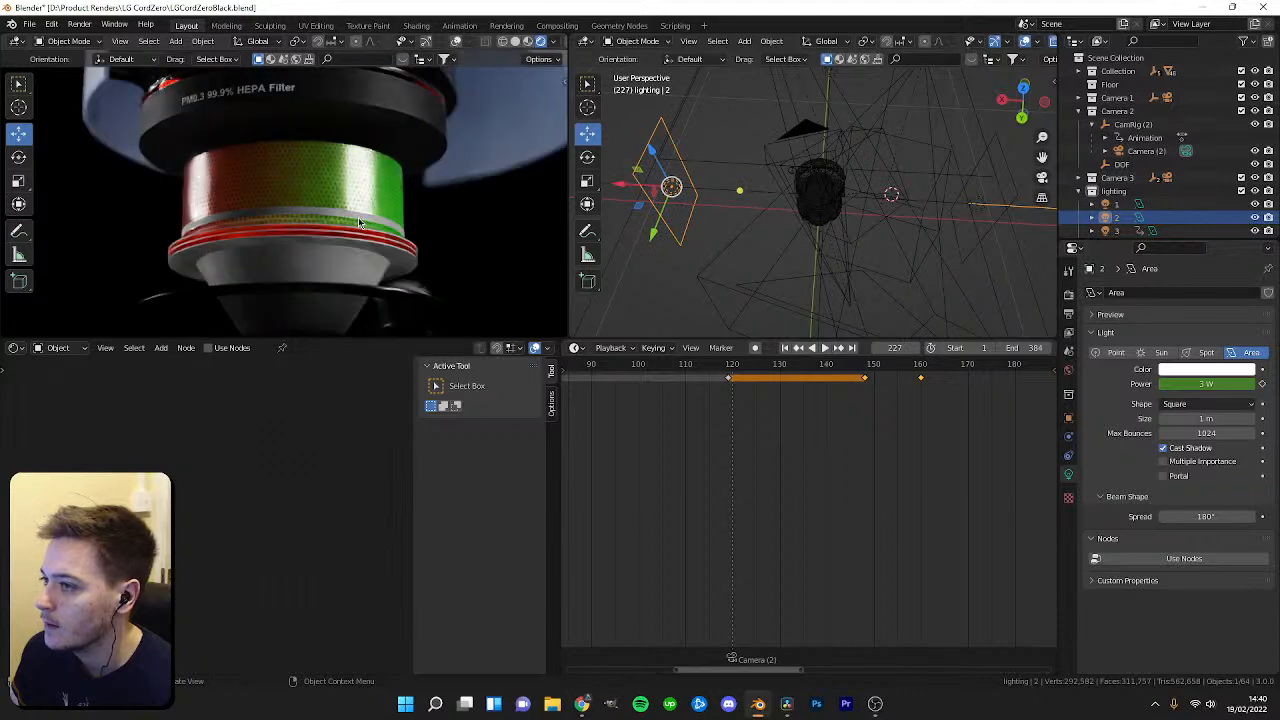
key("space")
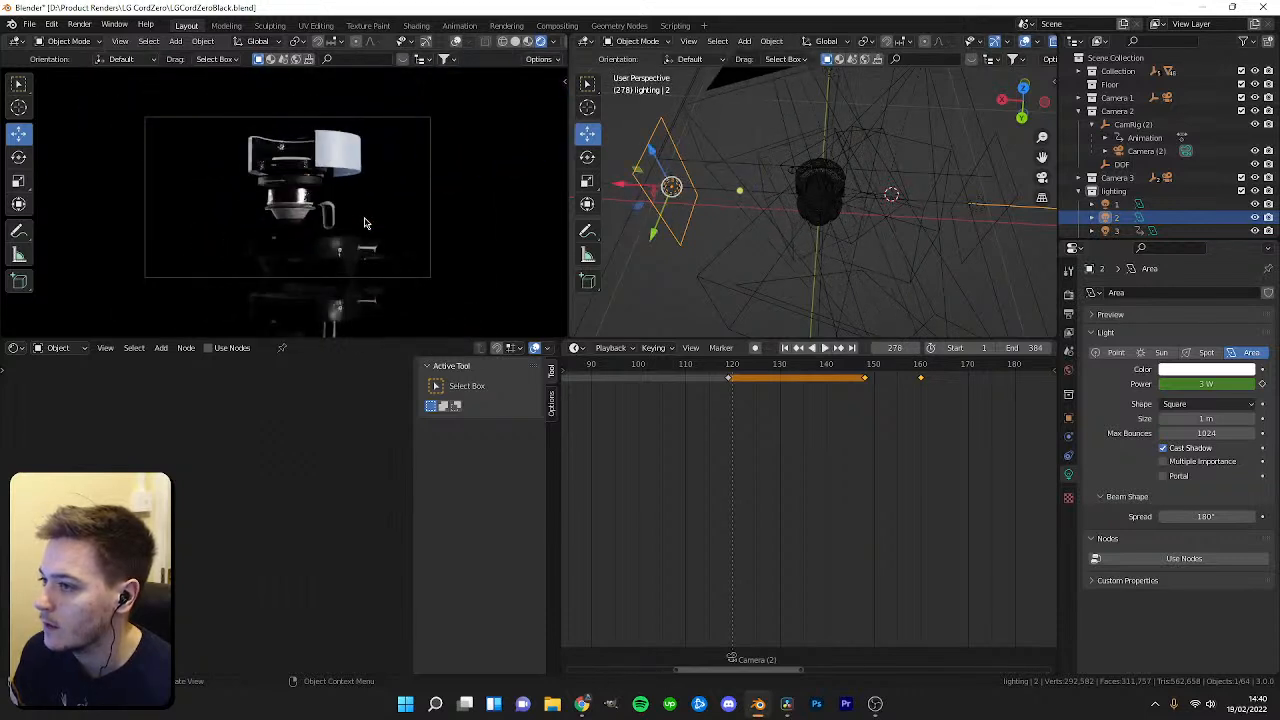
key("space")
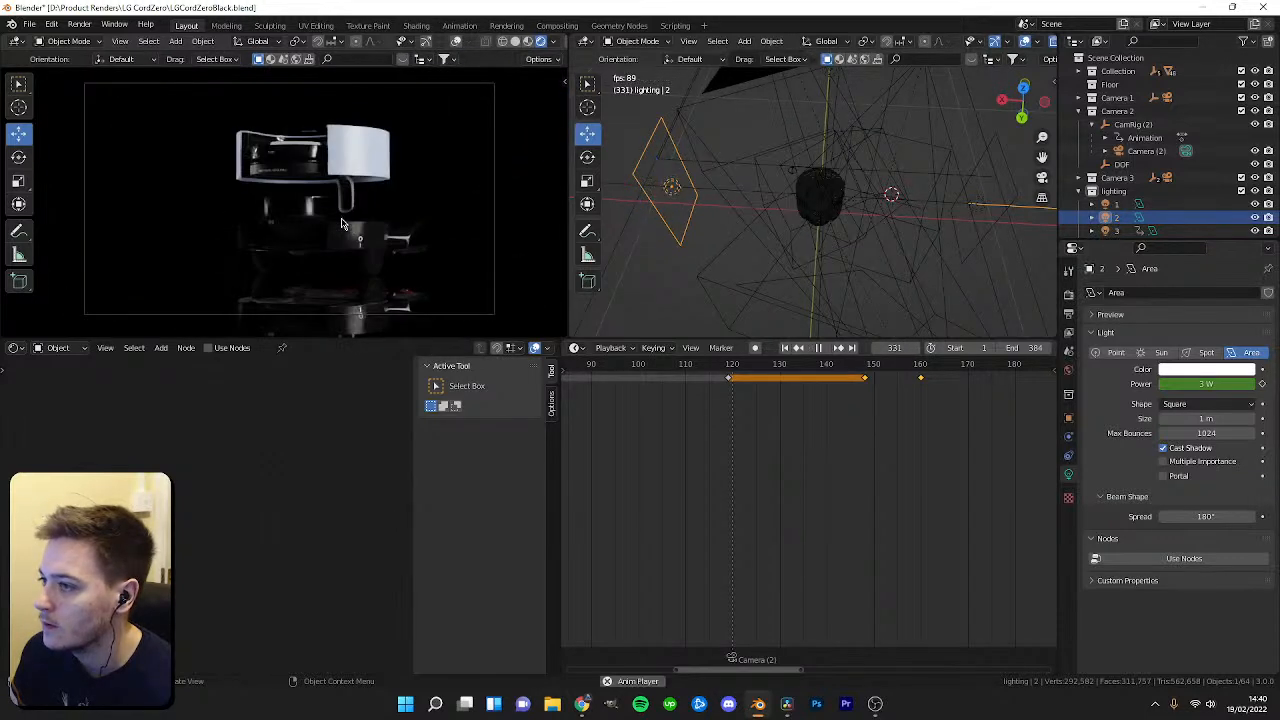
key("space")
key("space")
key("space")
scroll(846, 457, "down", 5)
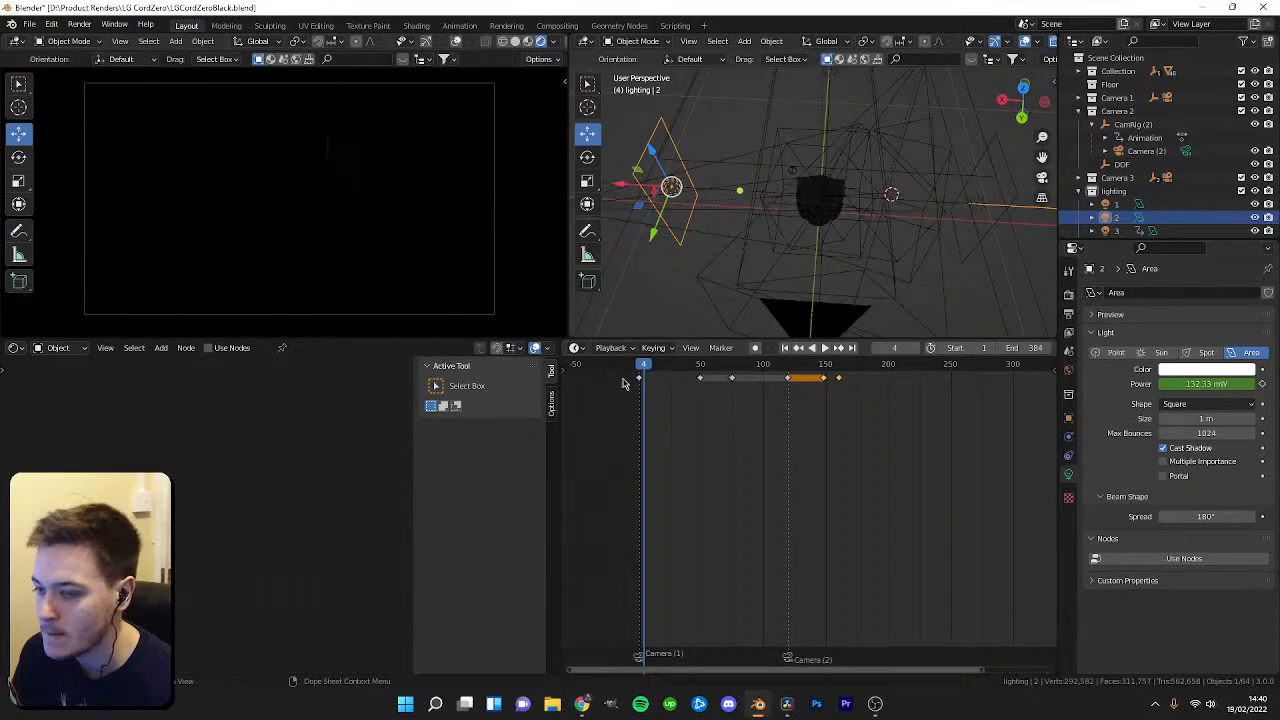
left_click_drag(650, 371, 759, 365)
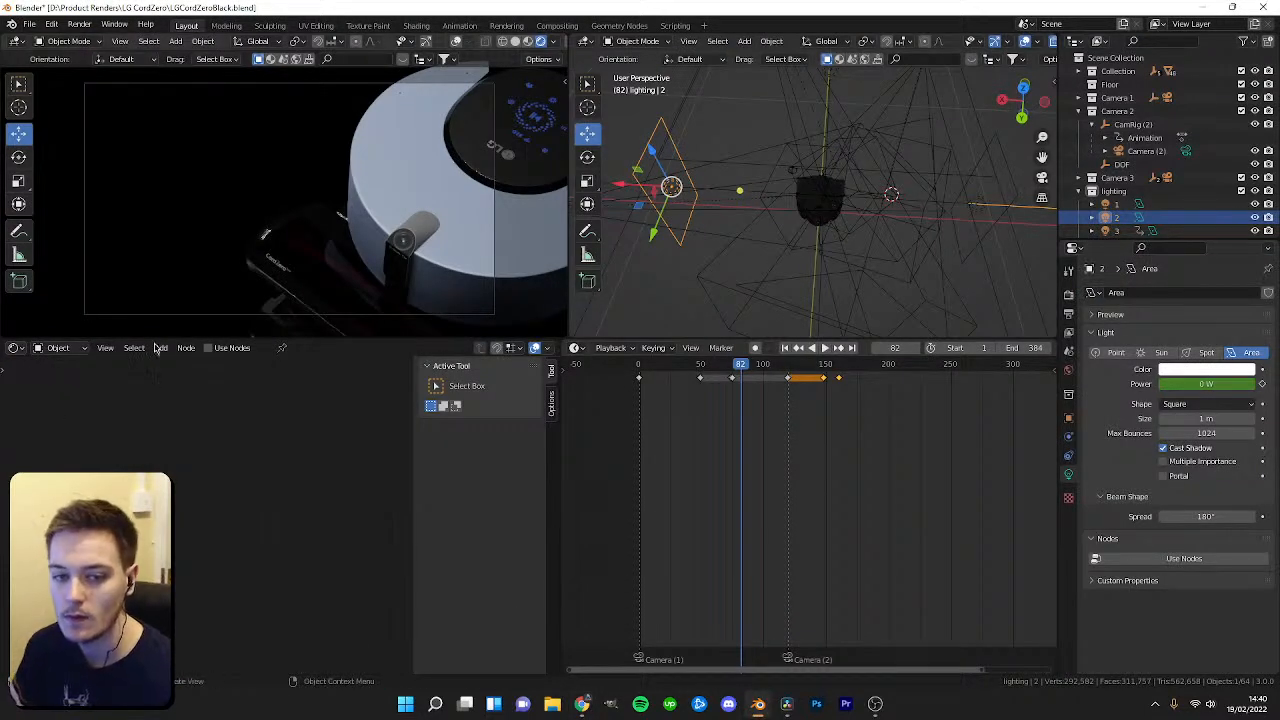
key("space")
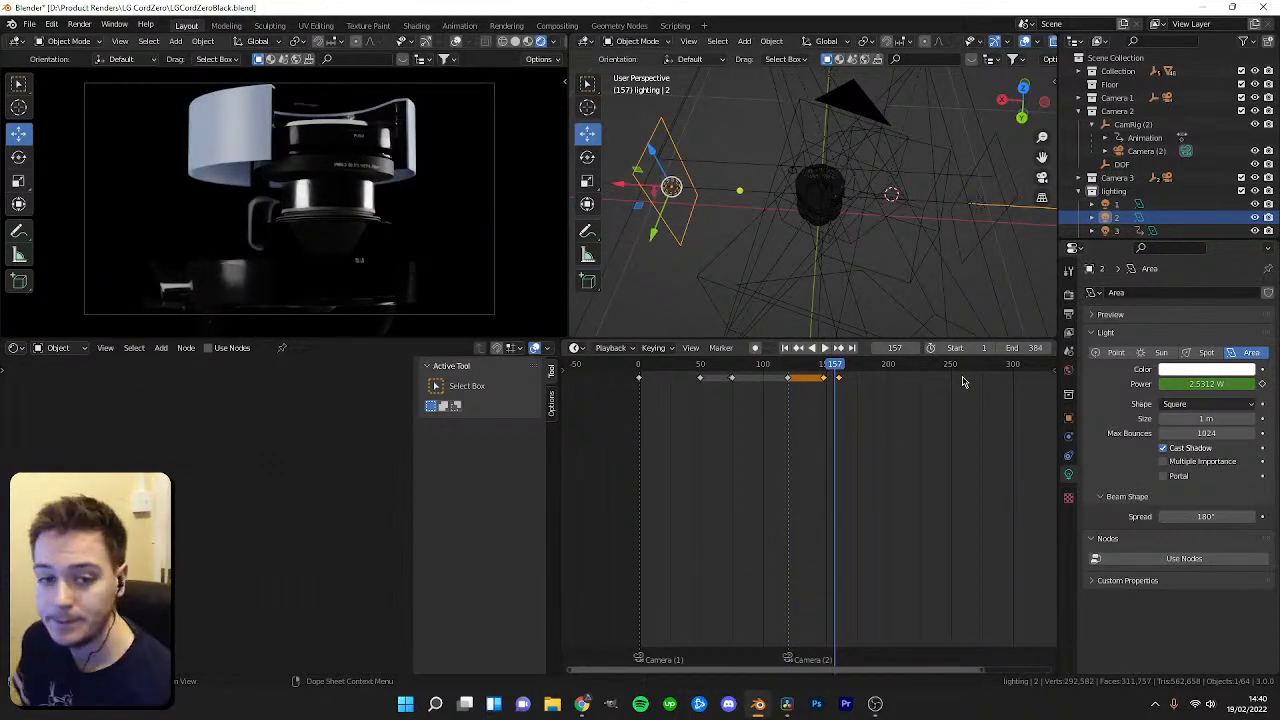
mouse_move(843, 366)
left_mouse_down()
mouse_move(860, 370)
mouse_move(827, 376)
left_mouse_up()
key("space")
key("space")
scroll(890, 390, "up", 4)
left_click_drag(858, 369, 773, 376)
left_click(979, 217)
scroll(911, 423, "up", 3)
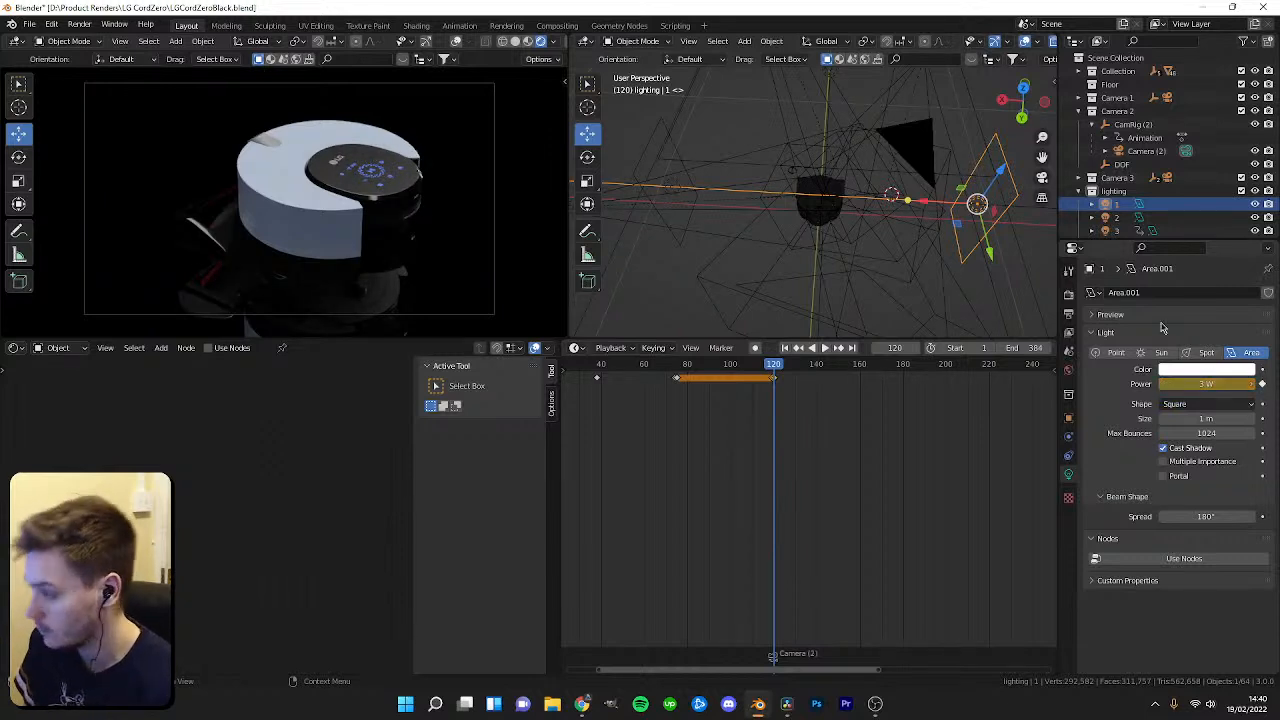
key("space")
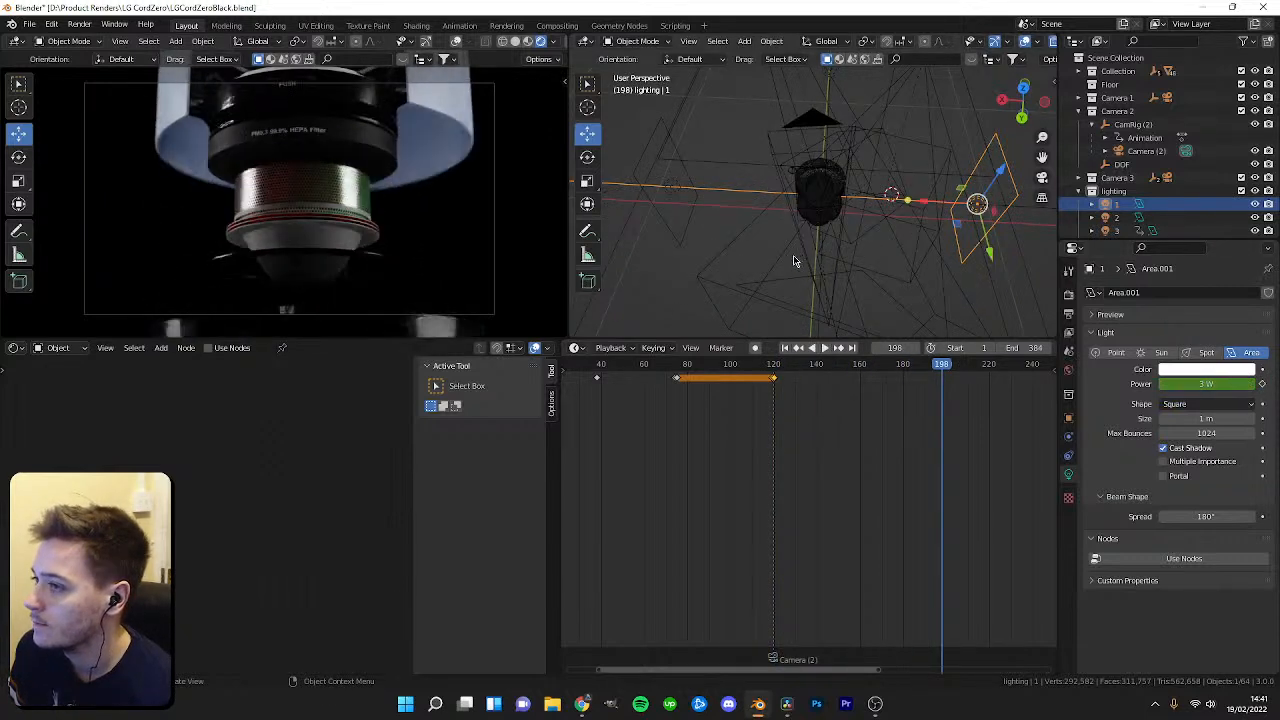
scroll(780, 386, "down", 3)
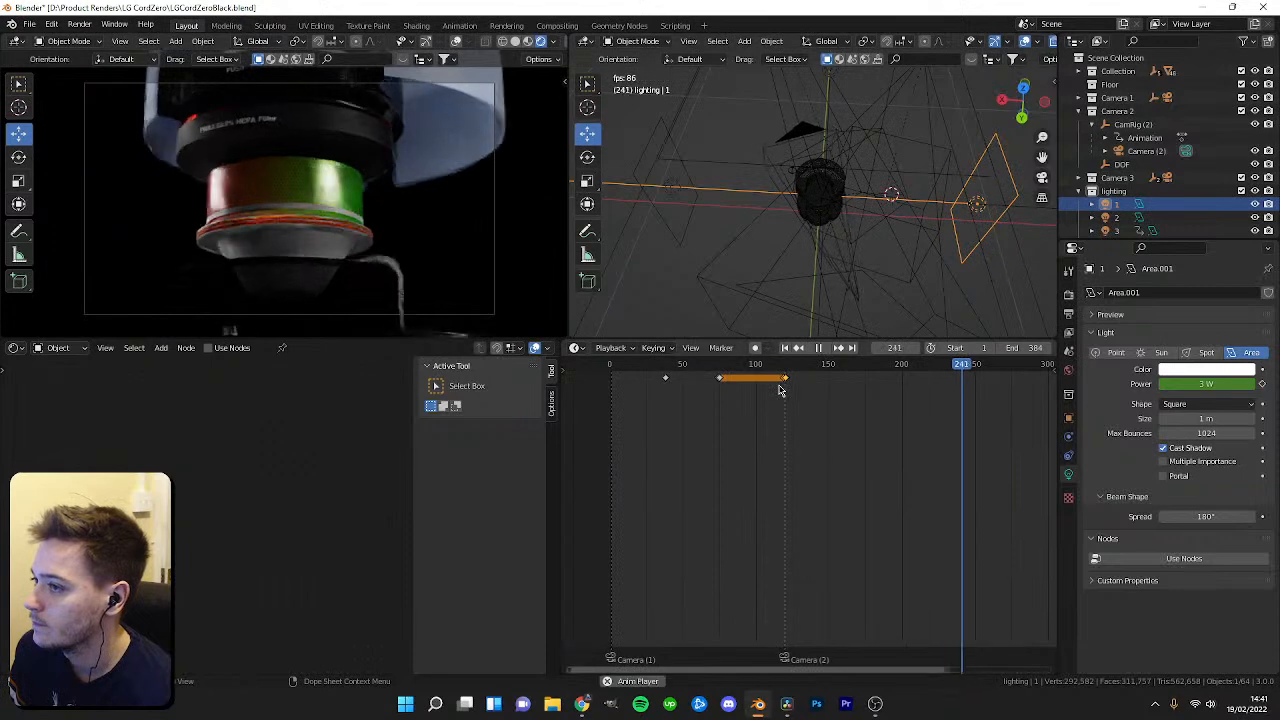
scroll(350, 265, "up", 3)
Select the robot's chrome part and set the chrome material's base colour to black.
left_click(315, 270)
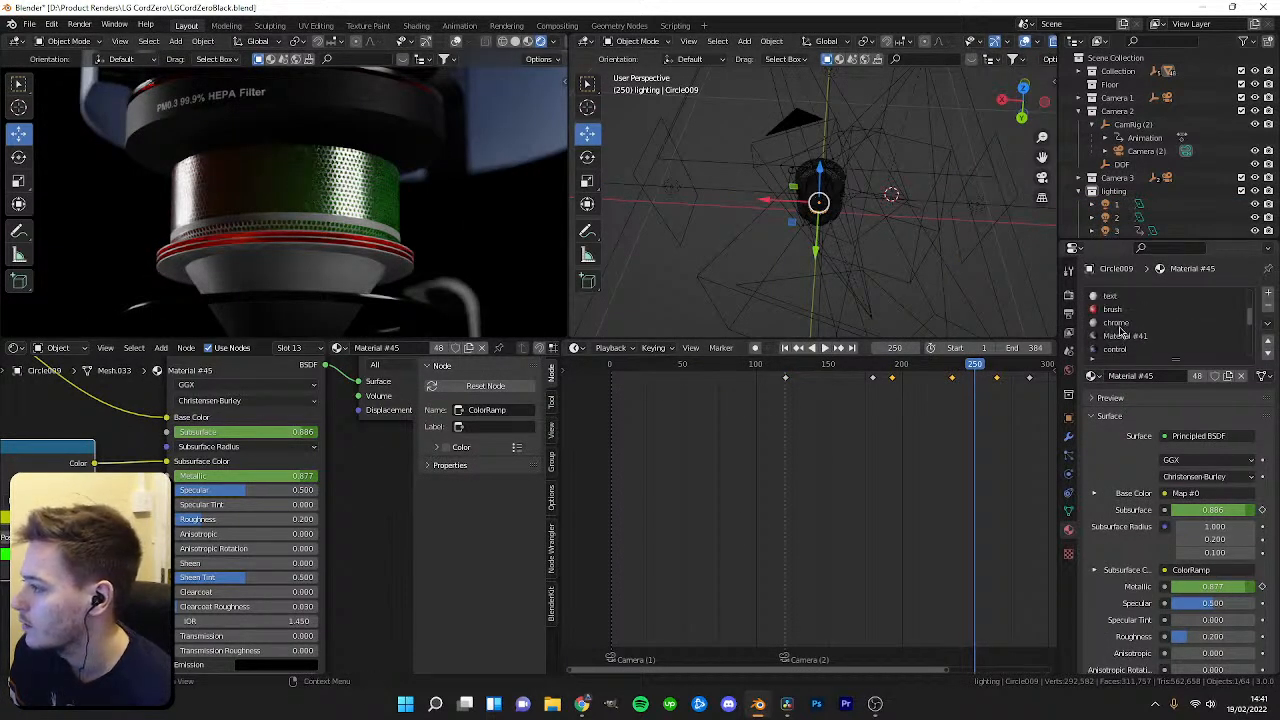
left_click(1115, 323)
scroll(240, 470, "up", 1)
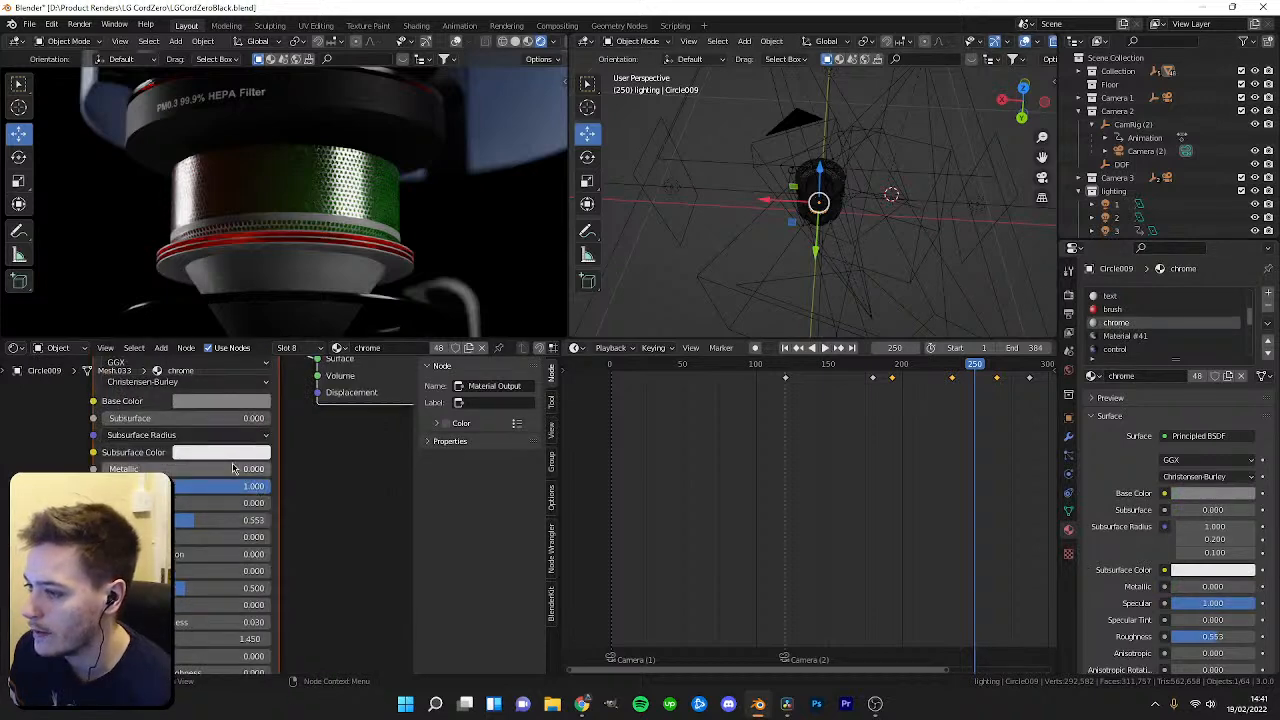
left_click(220, 403)
left_click_drag(304, 276, 304, 302)
left_click(221, 402)
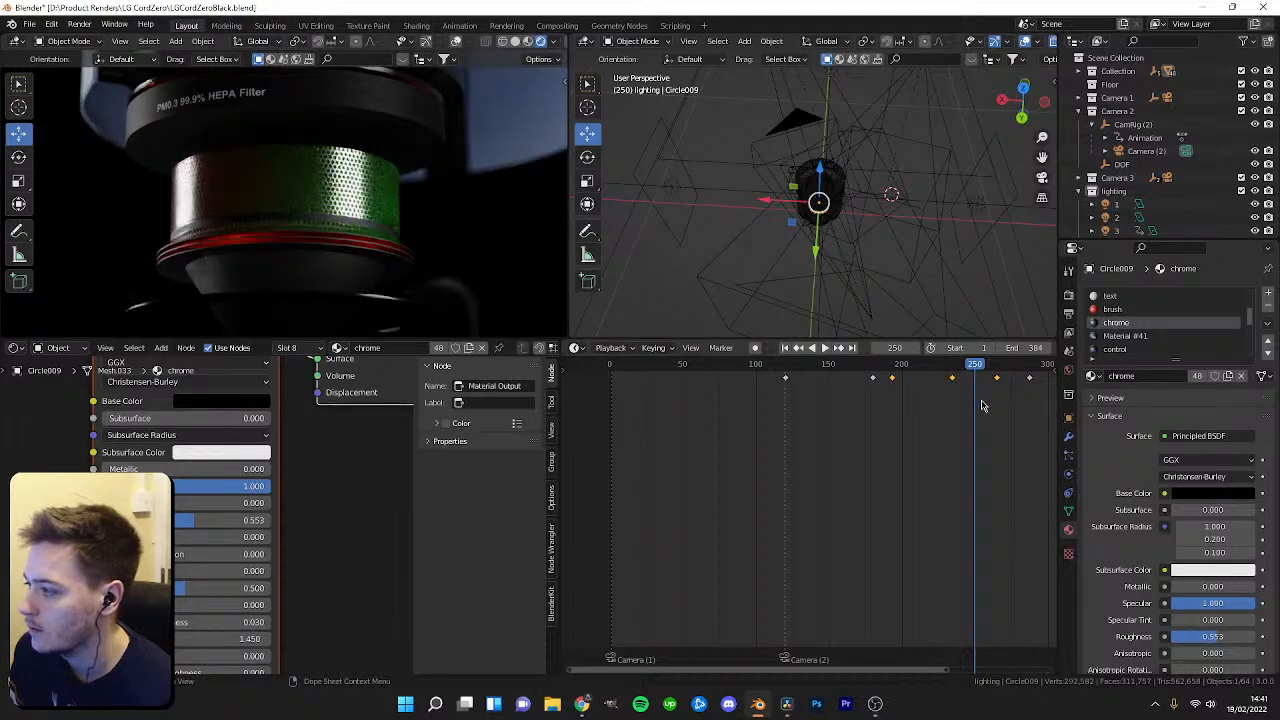
Play back the animation from the start to review the darker chrome.
left_click_drag(967, 366, 826, 386)
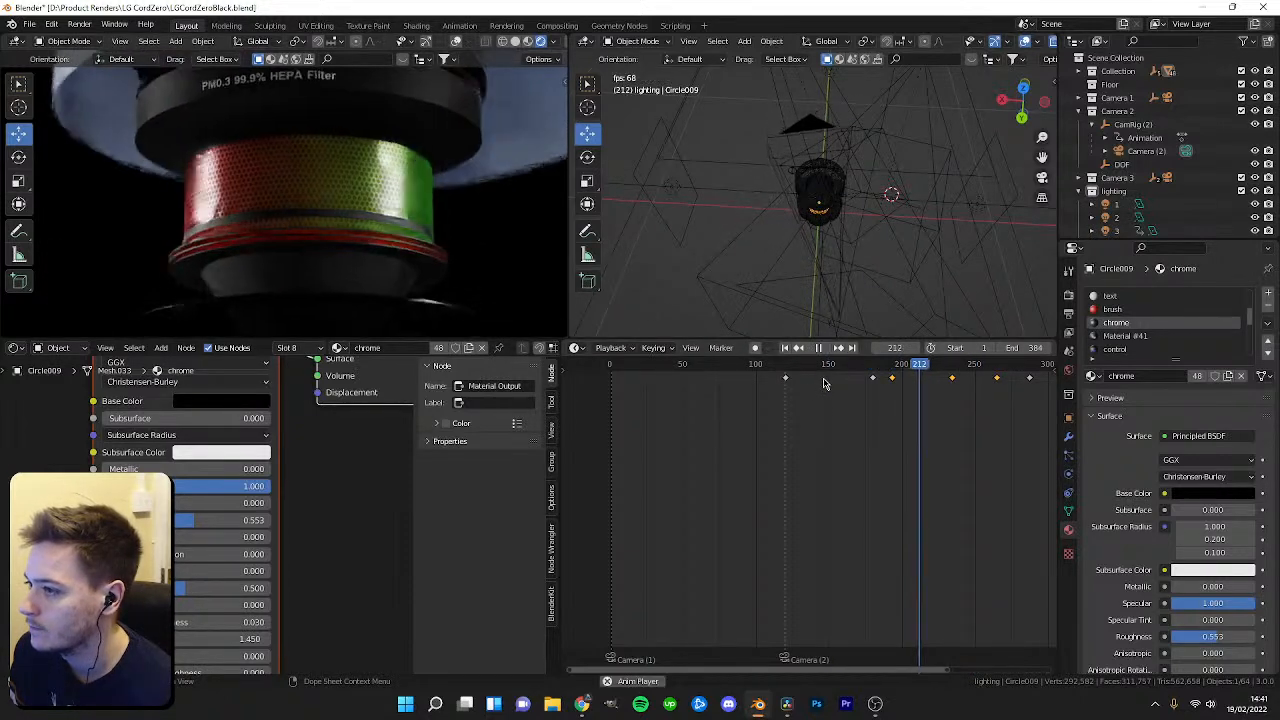
key("space")
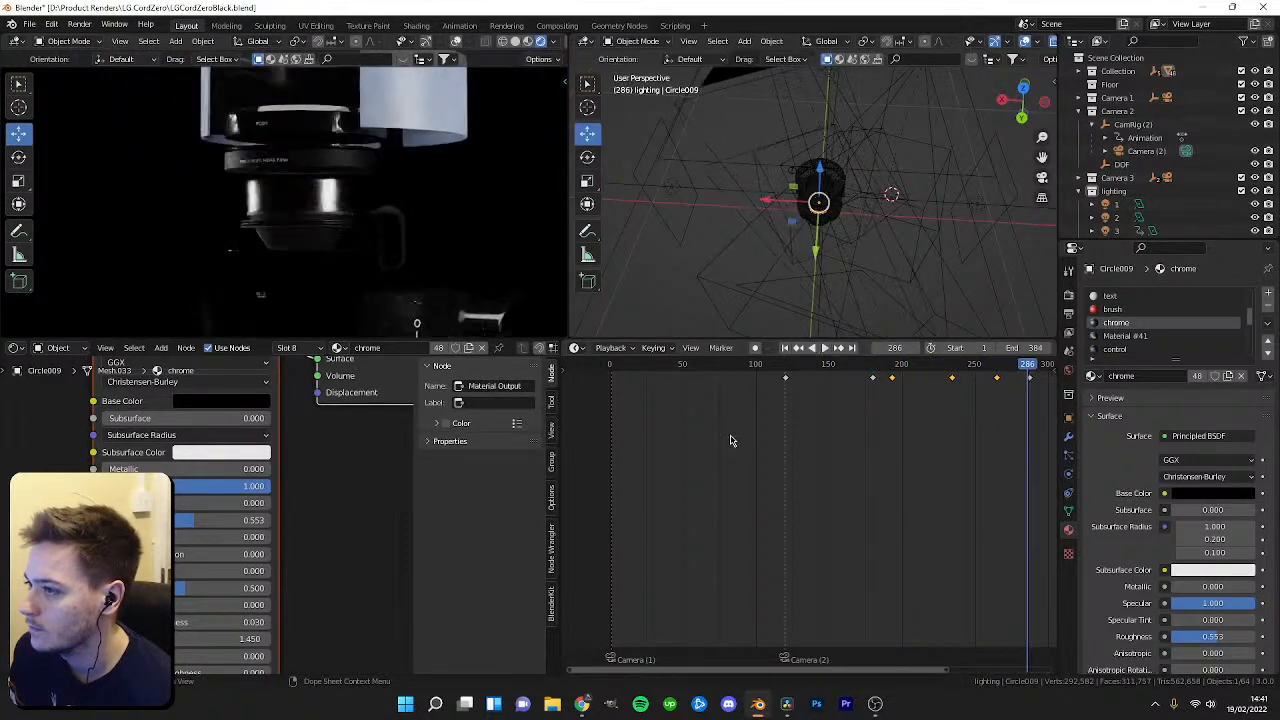
scroll(773, 459, "down", 3)
key("space")
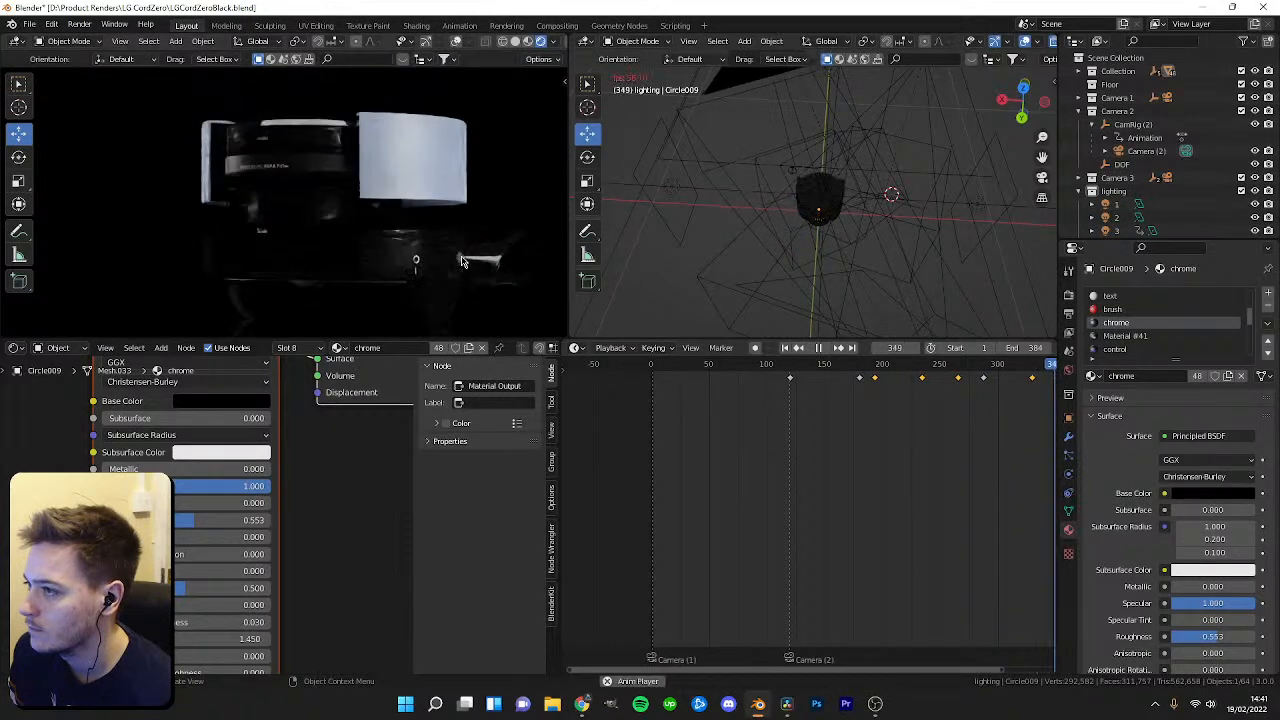
key("space")
key("space")
key("space")
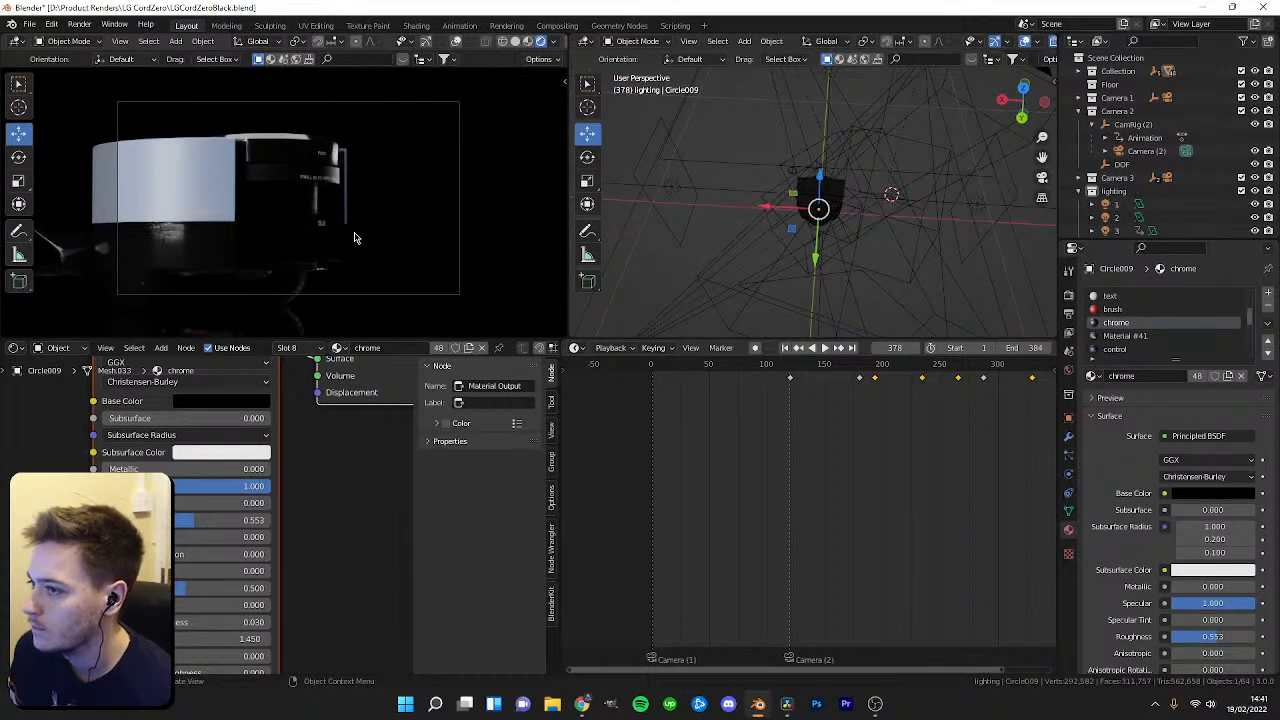
key("shift+Left")
scroll(849, 474, "down", 3)
key("space")
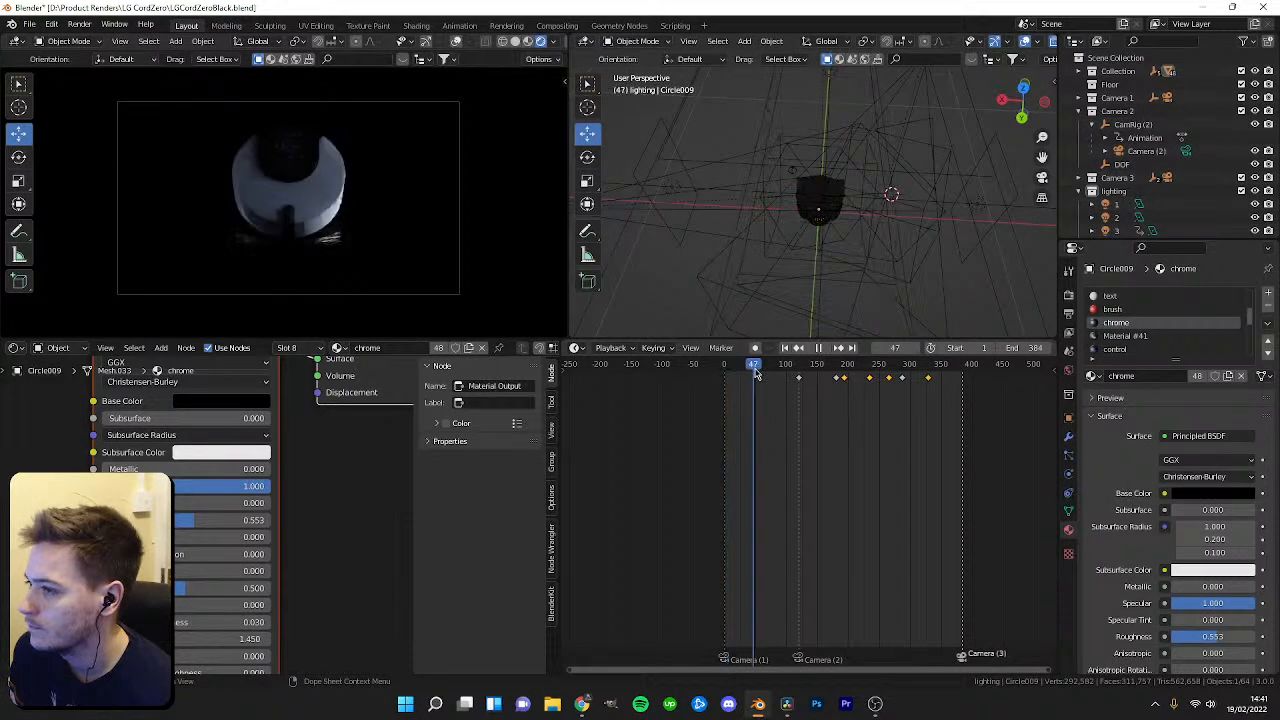
key("space")
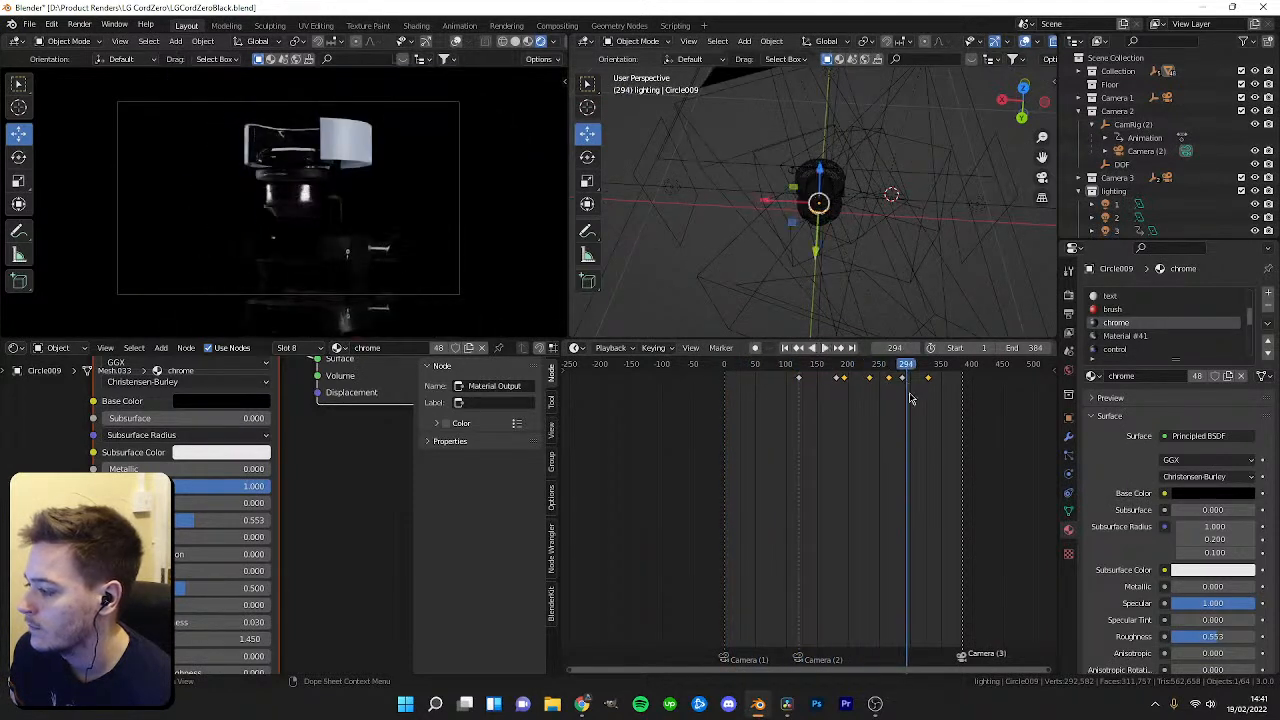
Select area light 2 and keyframe an adjusted power value at frame 295.
scroll(880, 427, "up", 2)
middle_click_drag(880, 427, 786, 420)
left_click_drag(813, 367, 708, 390)
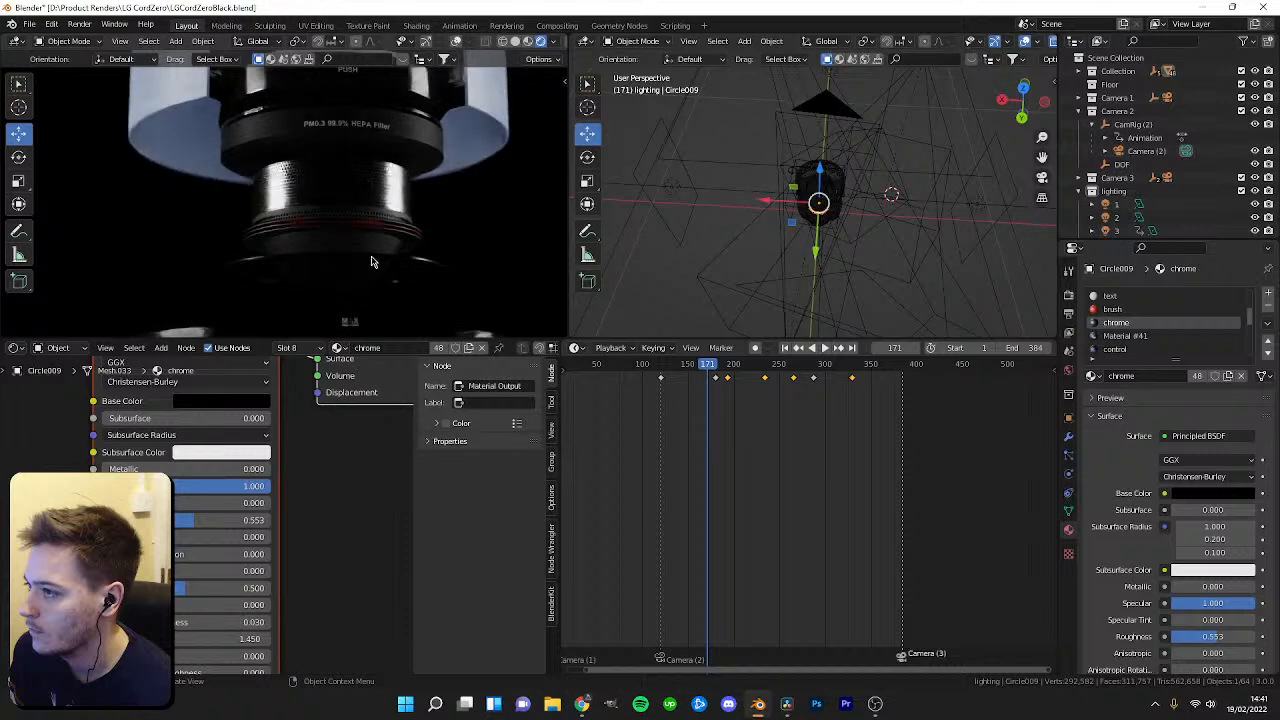
left_click_drag(711, 367, 835, 368)
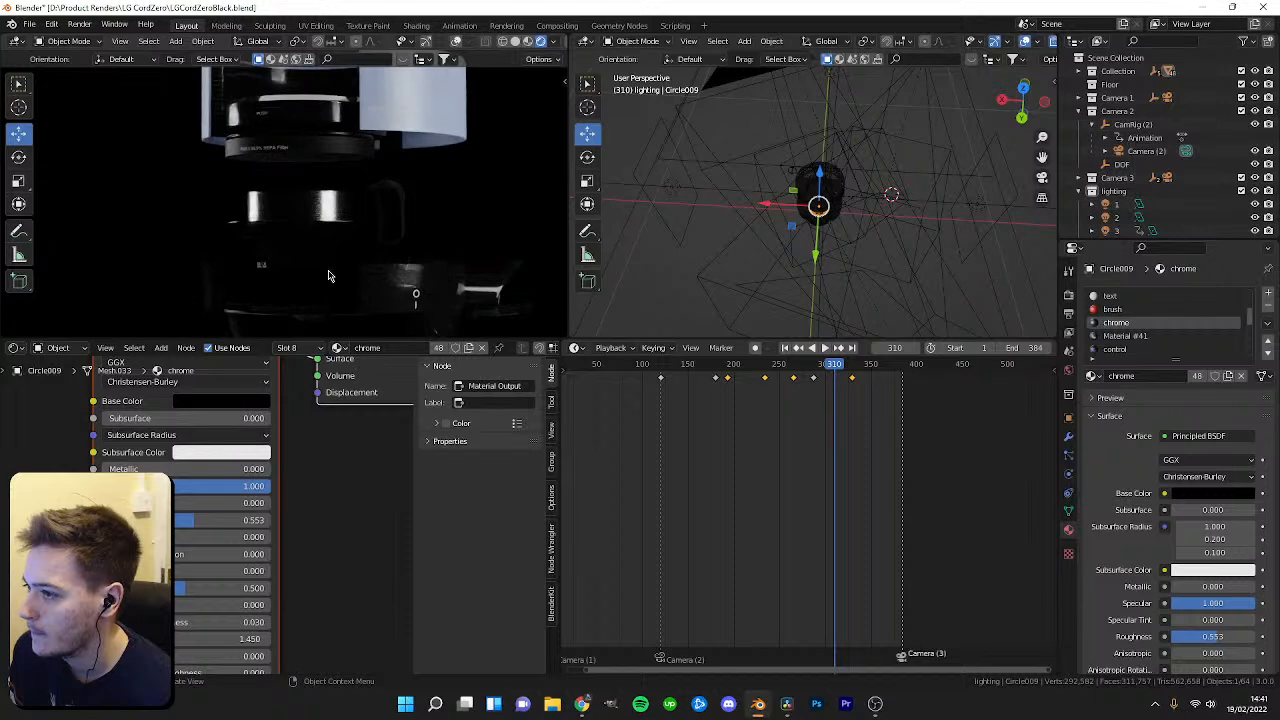
middle_click_drag(801, 241, 806, 181)
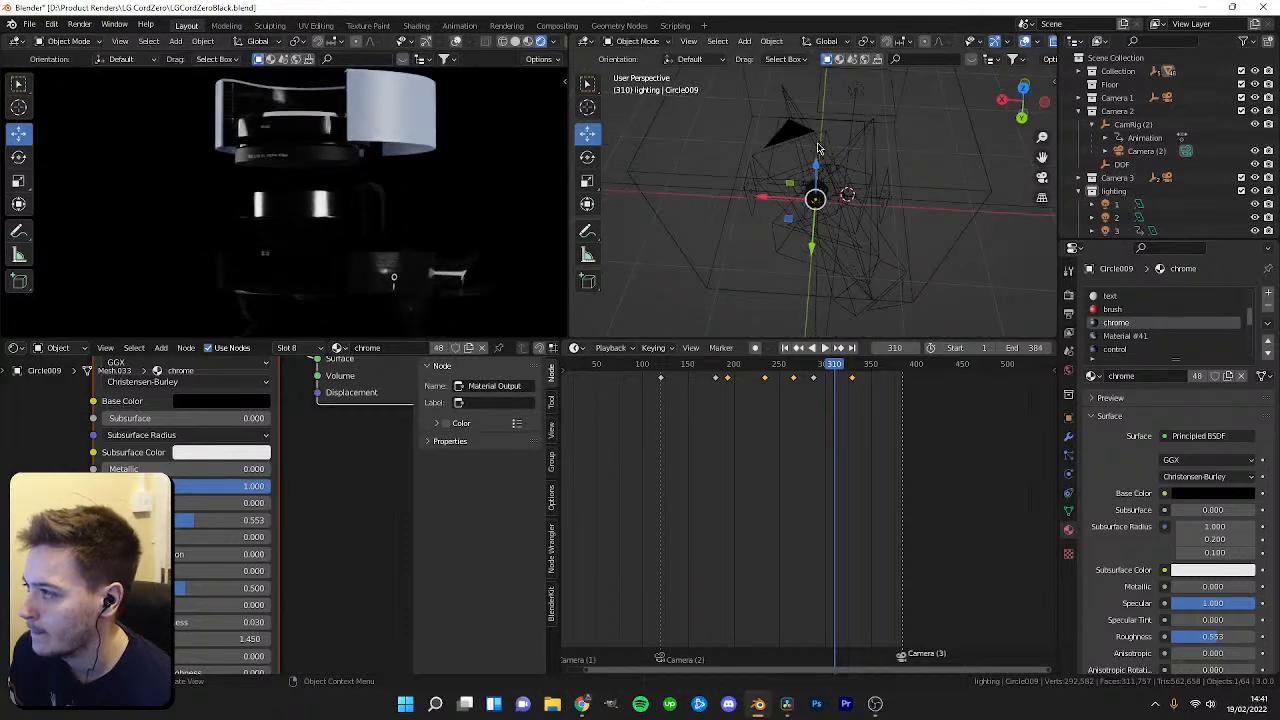
left_click(817, 148)
left_click(818, 150)
left_click(755, 197)
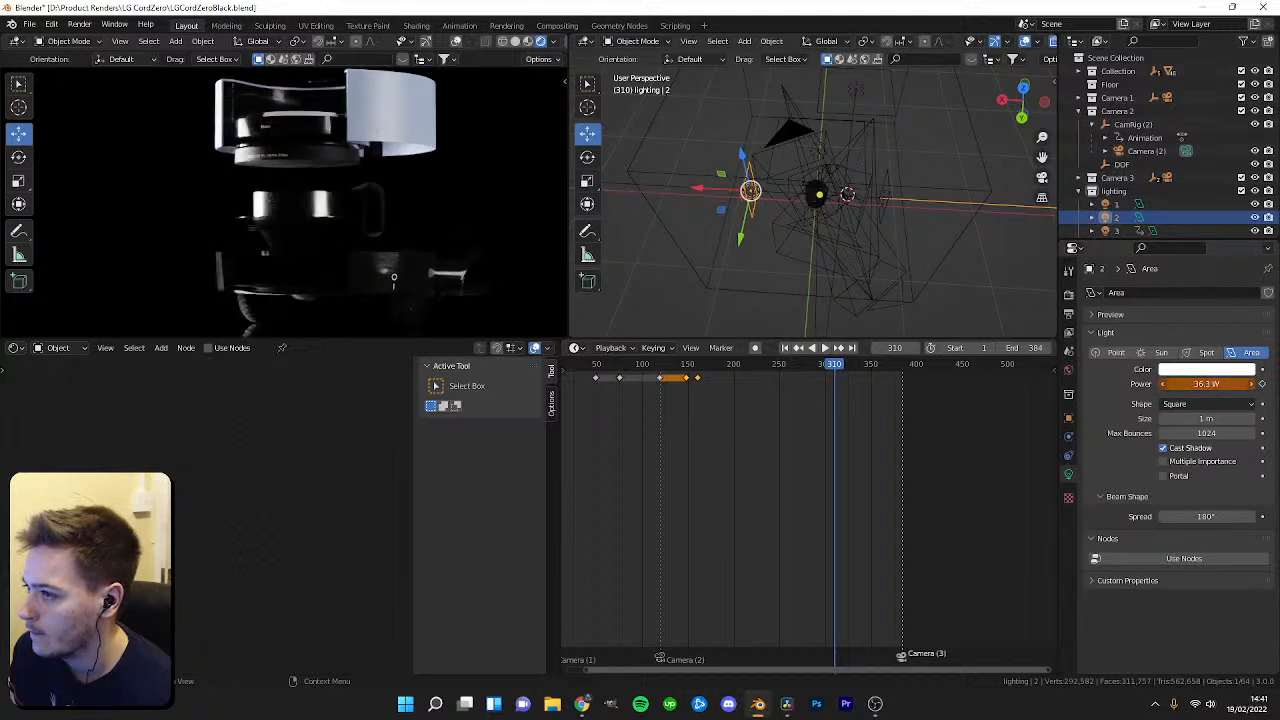
scroll(817, 389, "up", 7)
mouse_move(851, 368)
left_mouse_down()
mouse_move(720, 372)
mouse_move(829, 366)
left_mouse_up()
key("i")
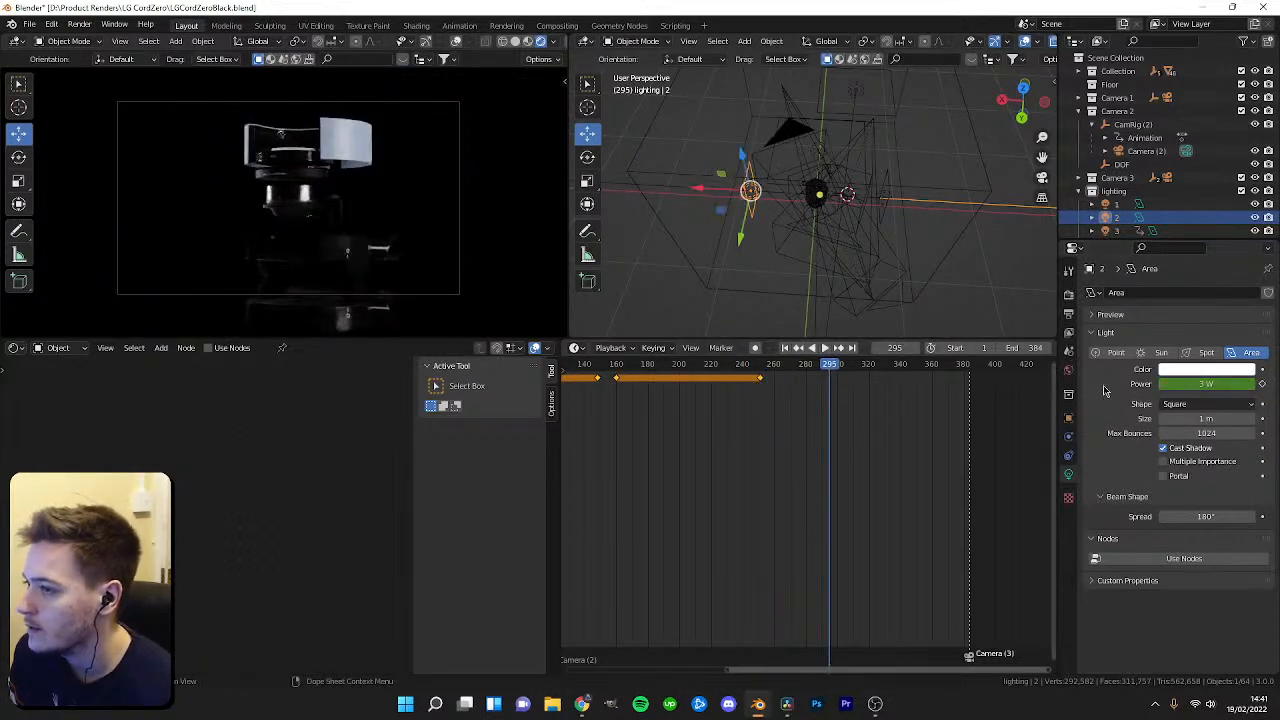
left_click_drag(1206, 384, 1245, 384)
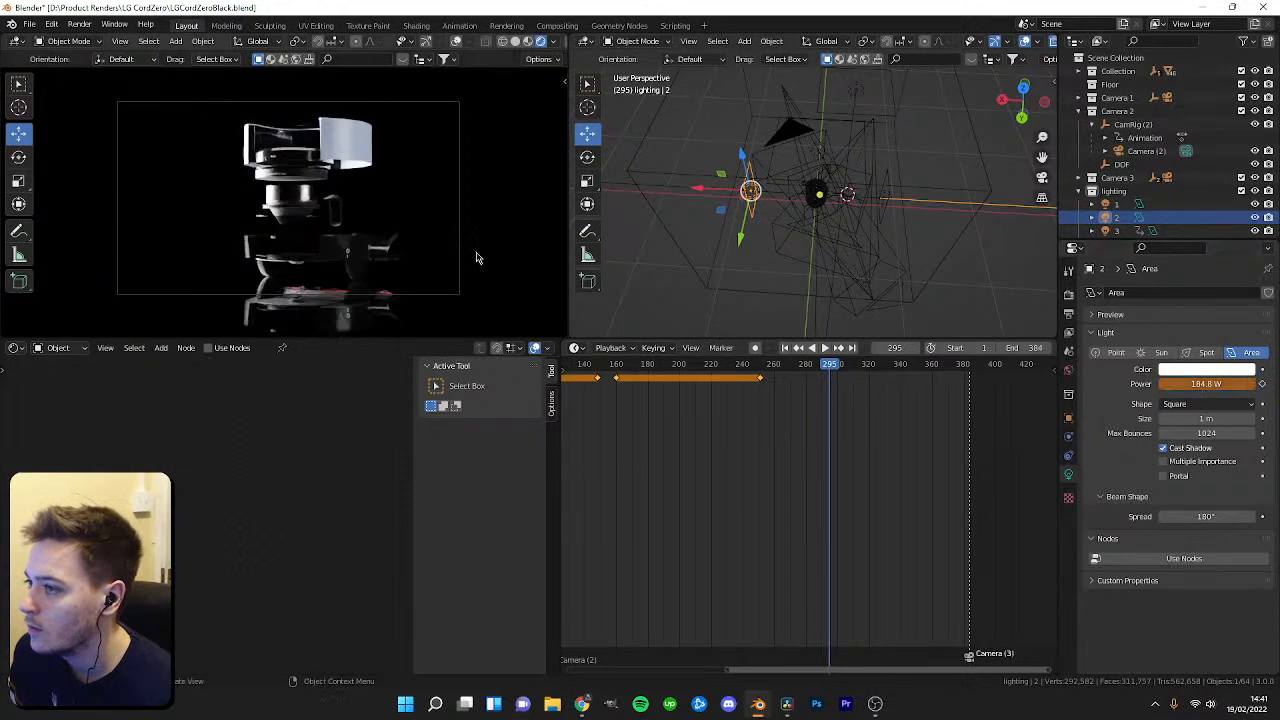
scroll(430, 225, "up", 2)
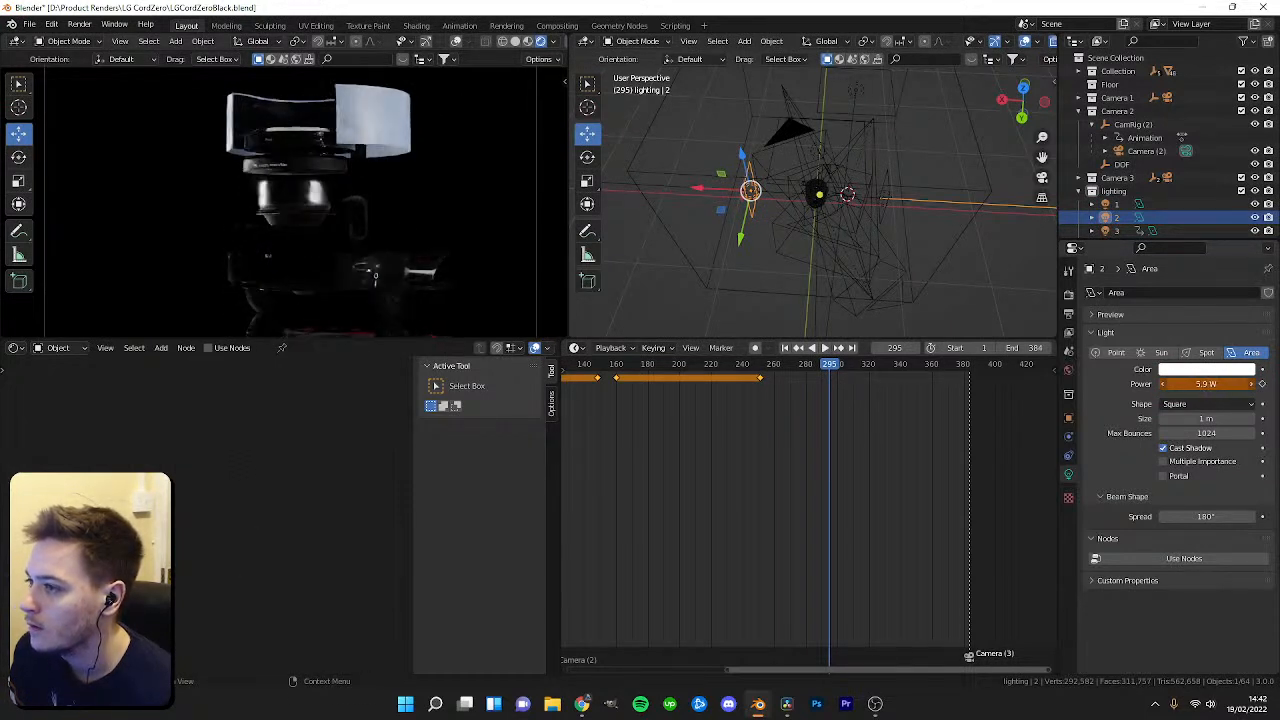
Select area light 1, keyframe its power at frame 295 and preview the playback.
left_click(884, 198)
left_click(763, 364)
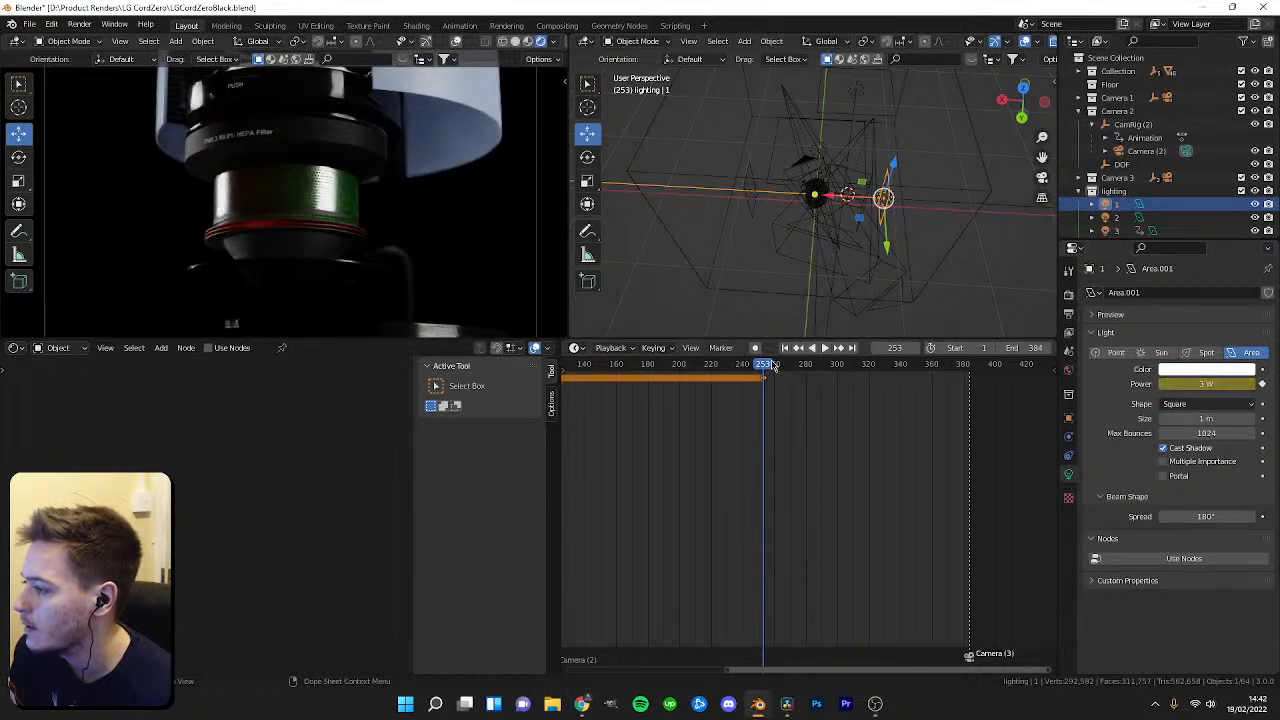
left_click_drag(778, 366, 830, 373)
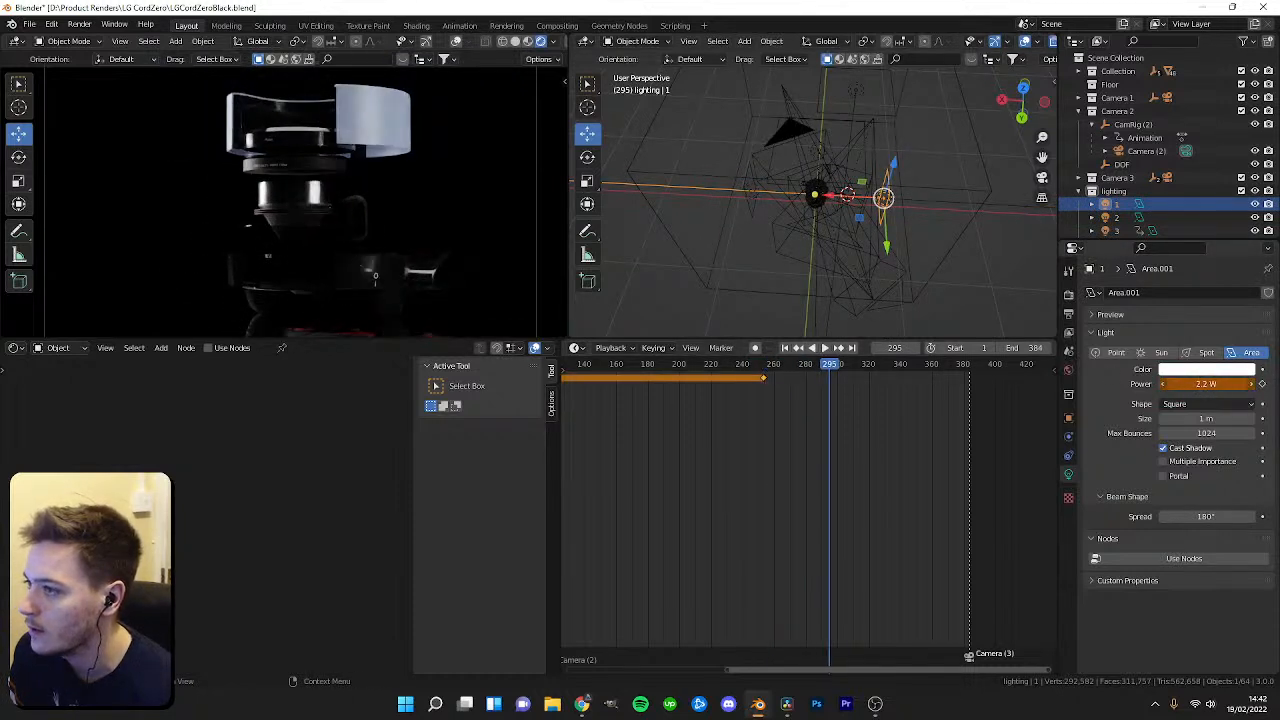
key("i")
key("space")
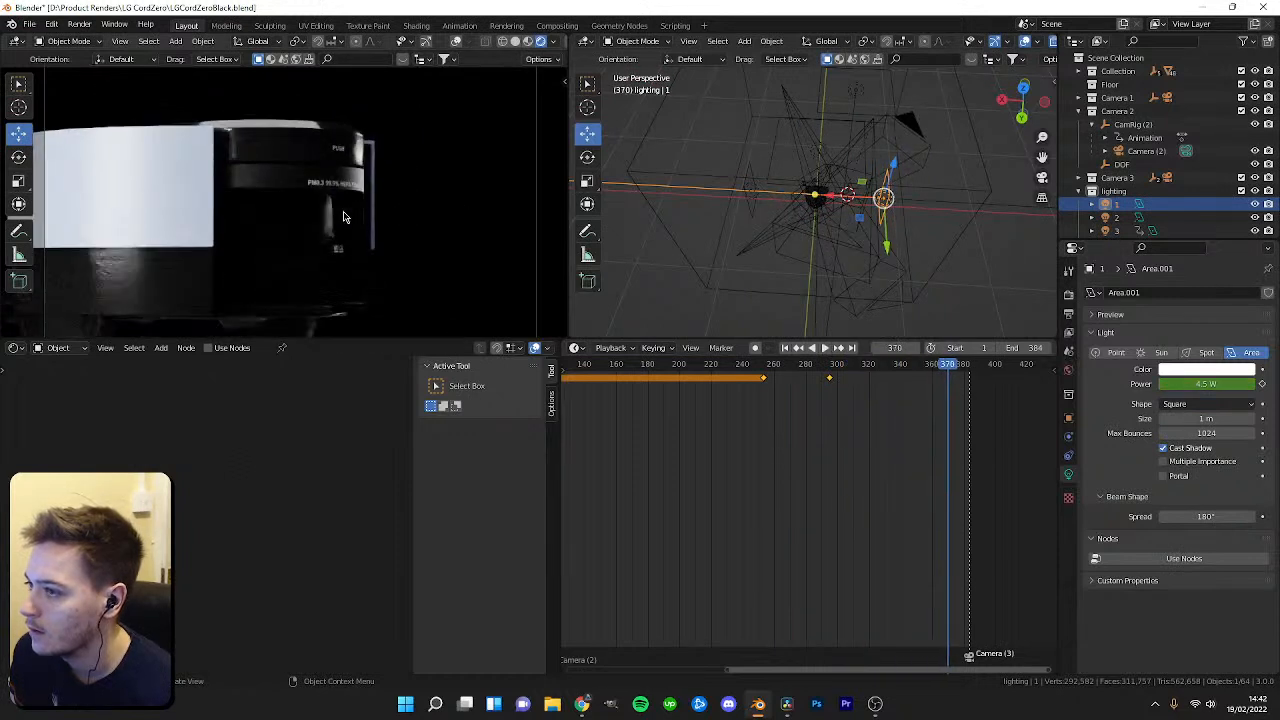
left_click_drag(938, 403, 715, 403)
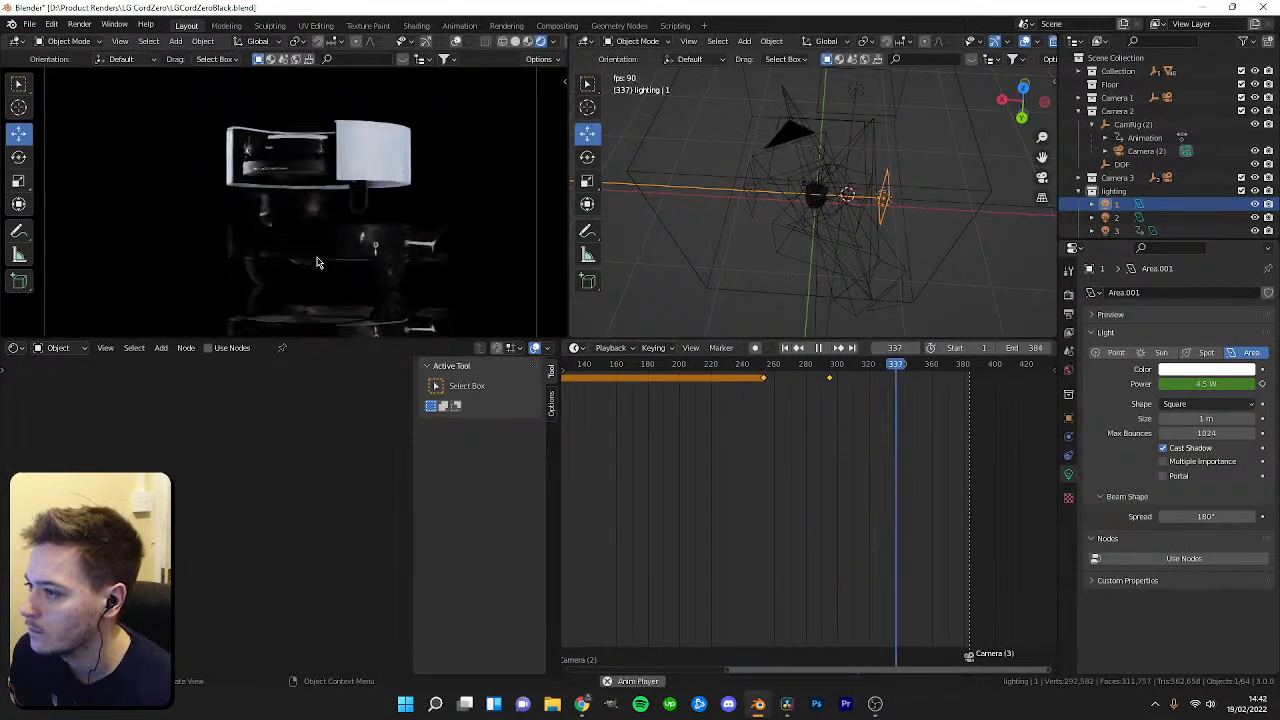
Scrub and play back the timeline to review the area-light power animation.
scroll(731, 427, "down", 2)
scroll(720, 435, "down", 3)
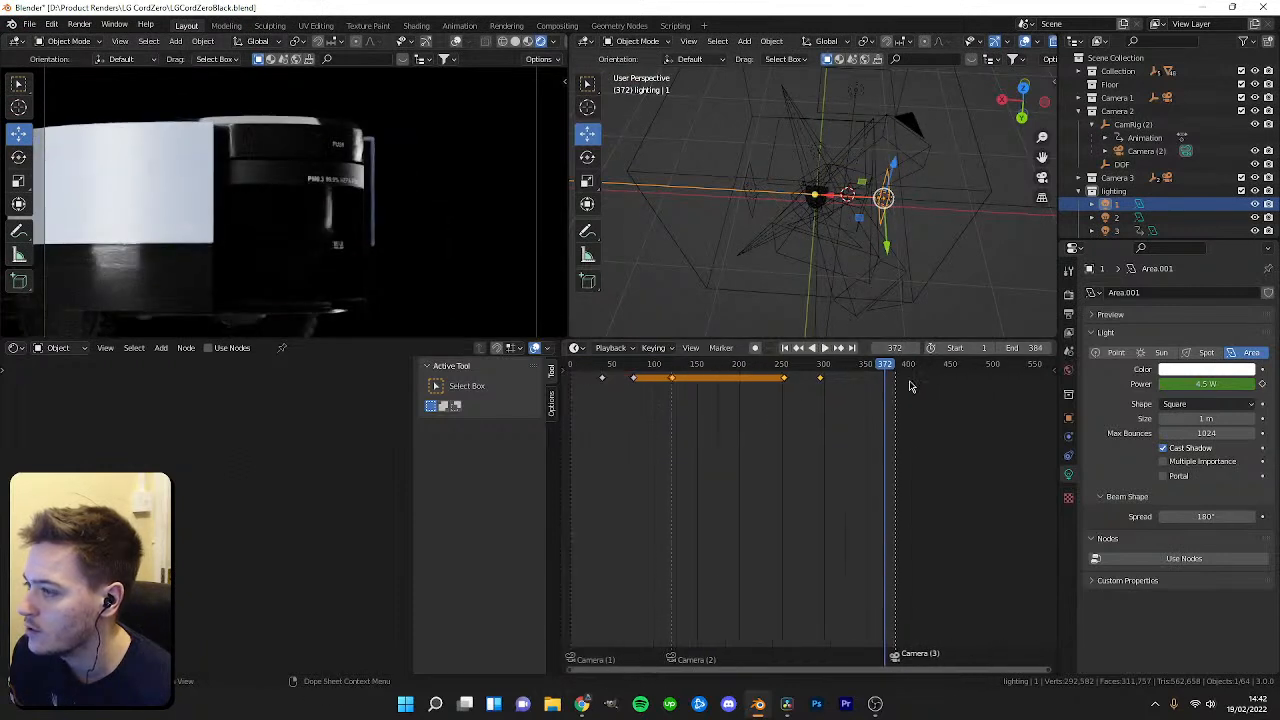
left_click_drag(716, 370, 663, 371)
key("space")
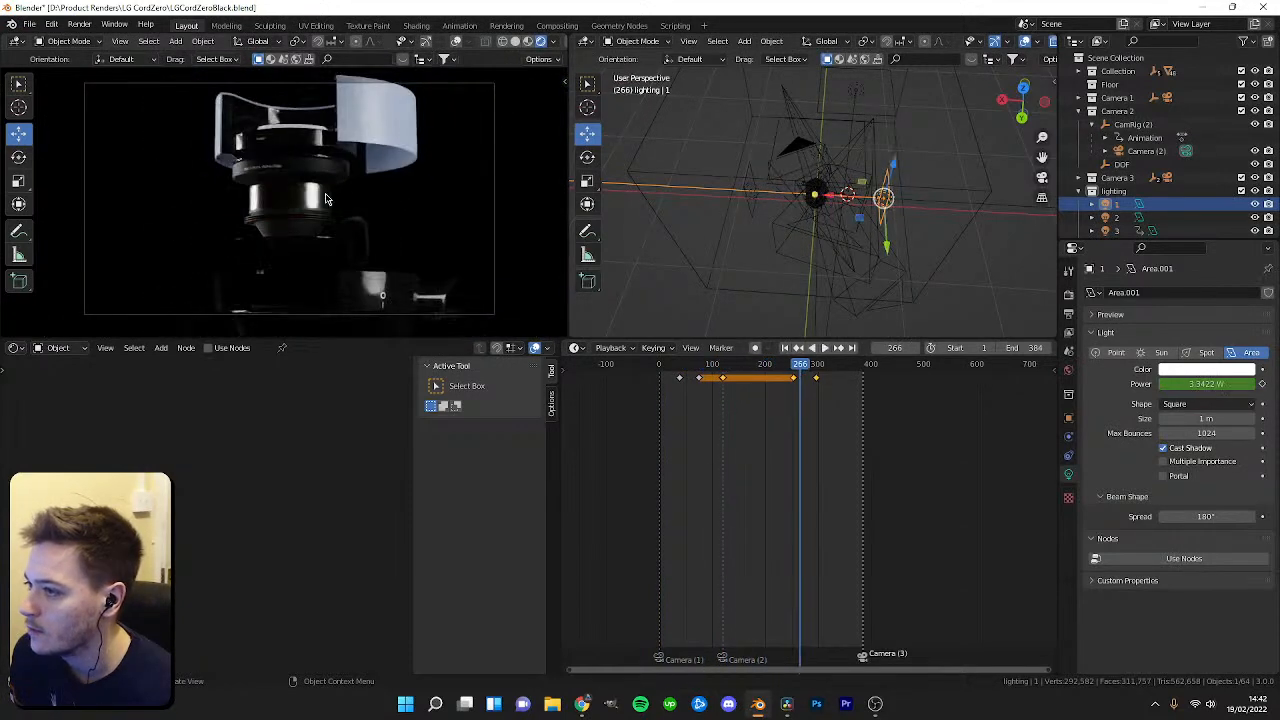
key("space")
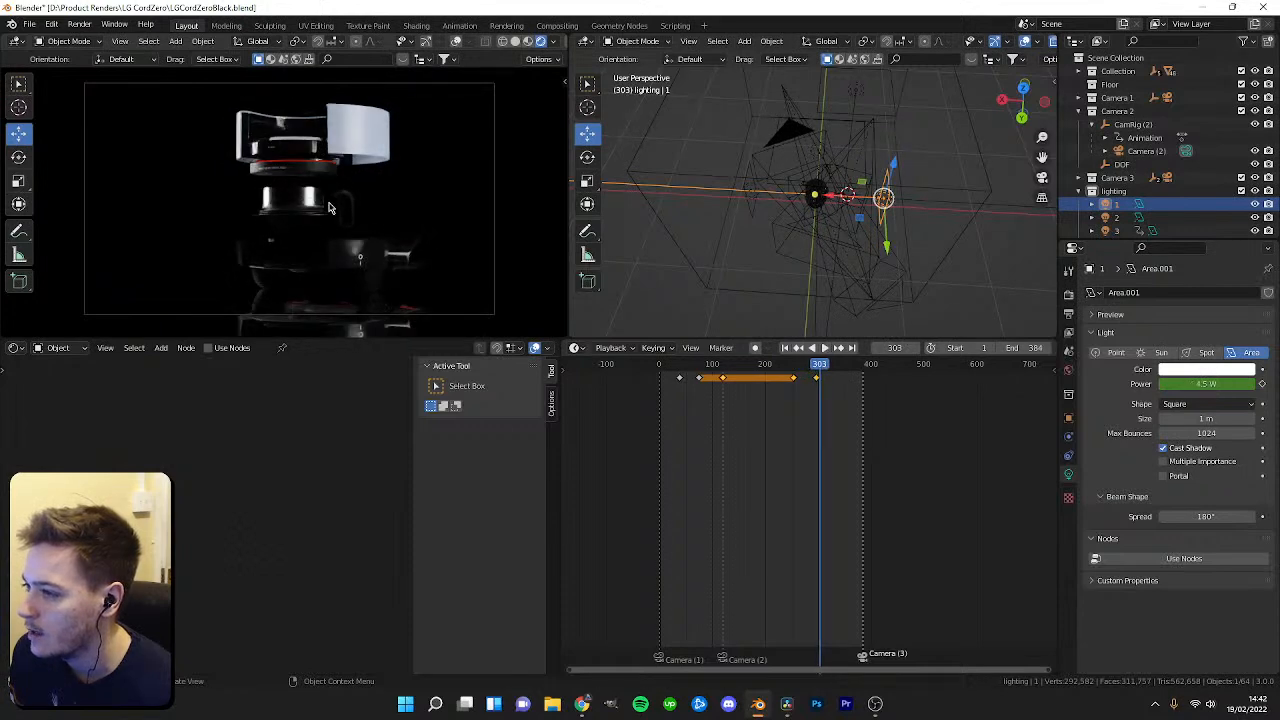
Save the file, then render a test still image at frame 191.
key("ctrl+s")
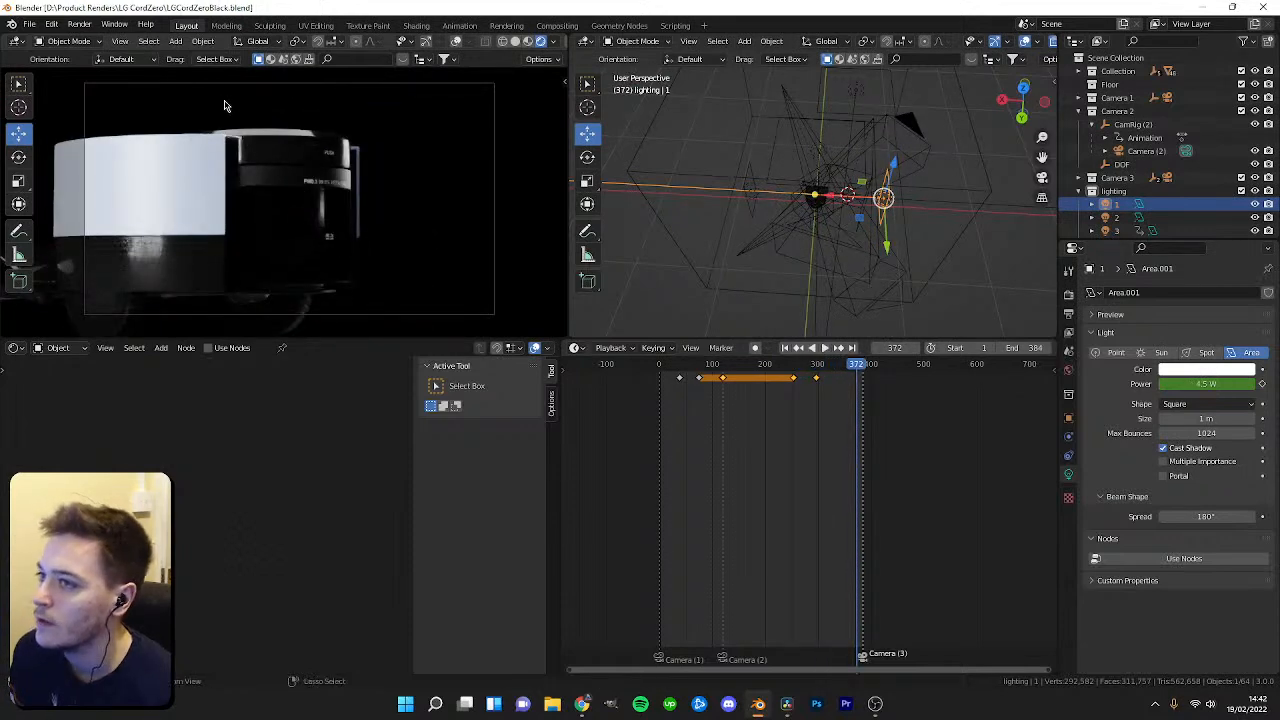
left_click(1068, 295)
left_click(1068, 313)
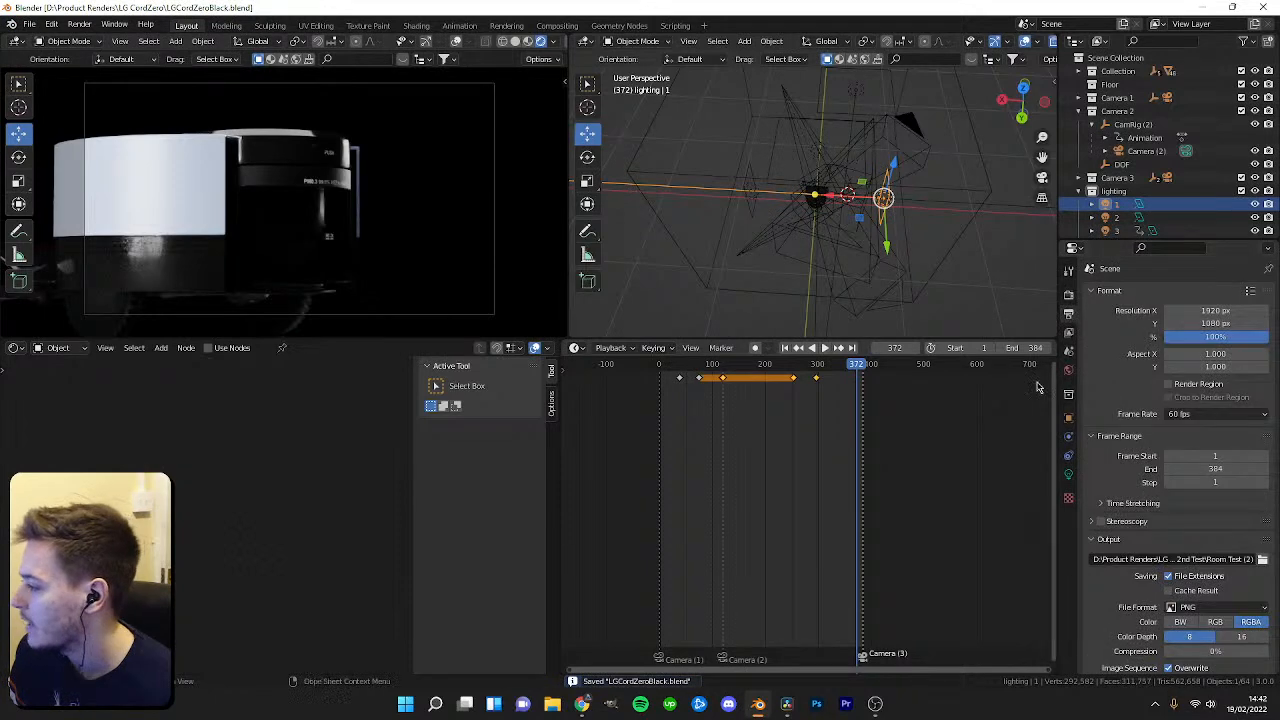
left_click(1070, 297)
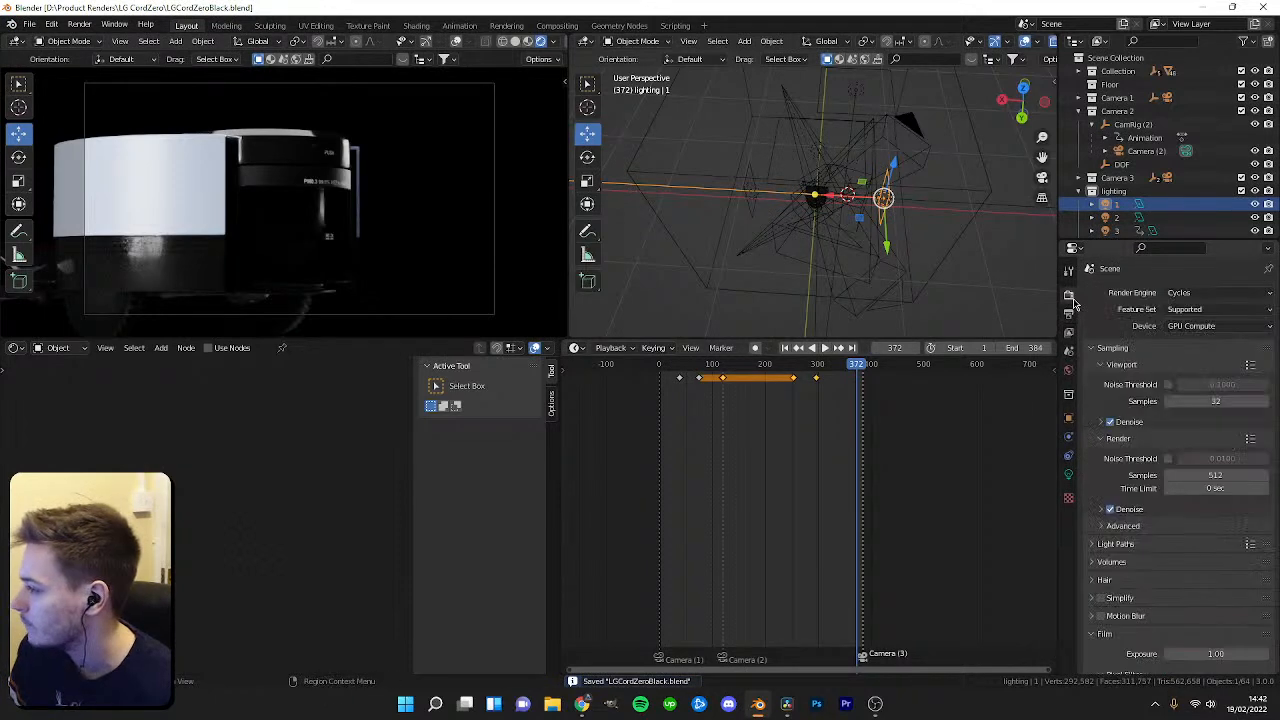
left_click_drag(854, 366, 760, 366)
left_click(89, 27)
left_click(92, 39)
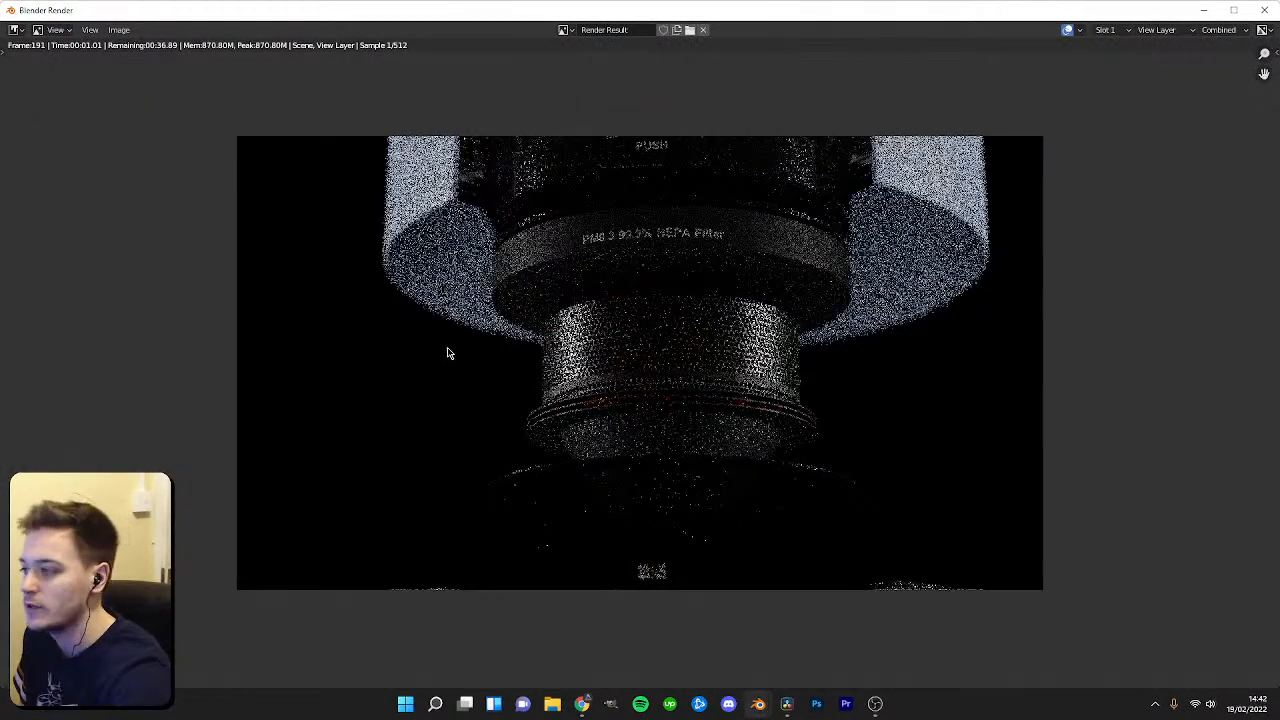
Zoom in on the test render to inspect the lighting and materials, then close the render window.
scroll(447, 353, "down", 2)
scroll(565, 393, "up", 3)
middle_click_drag(563, 397, 515, 405)
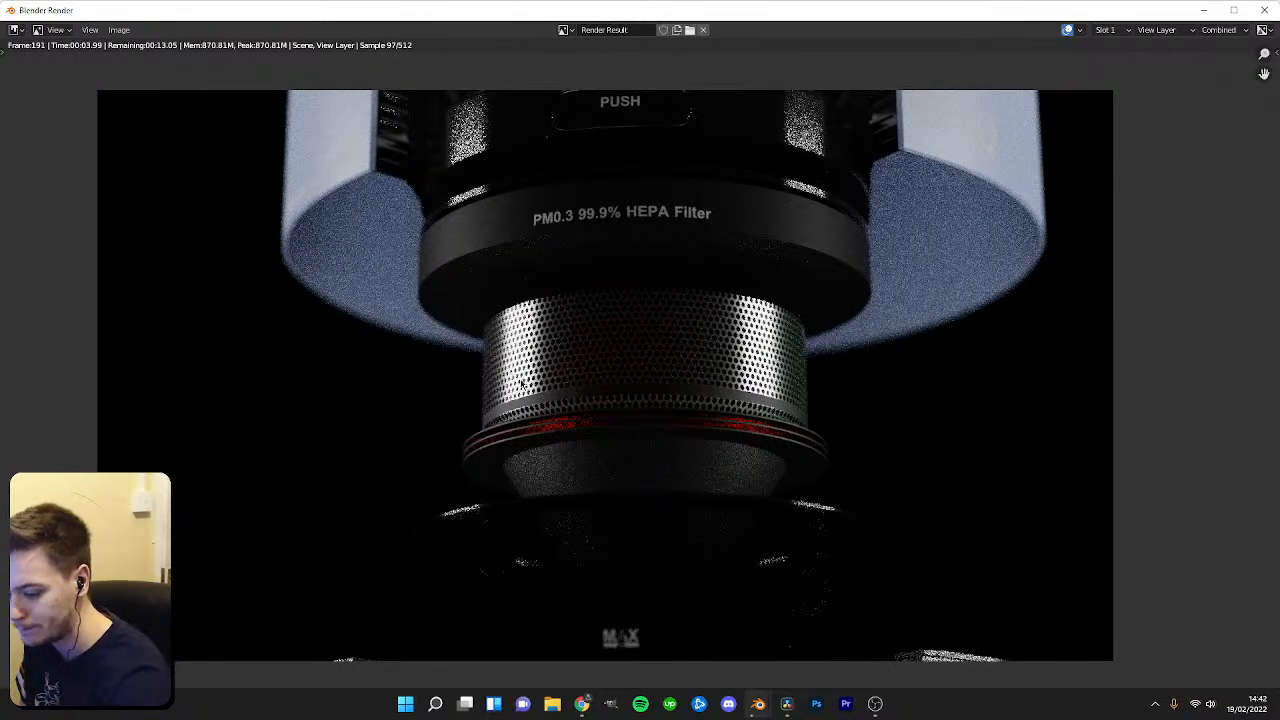
scroll(545, 303, "down", 1)
scroll(560, 285, "up", 1)
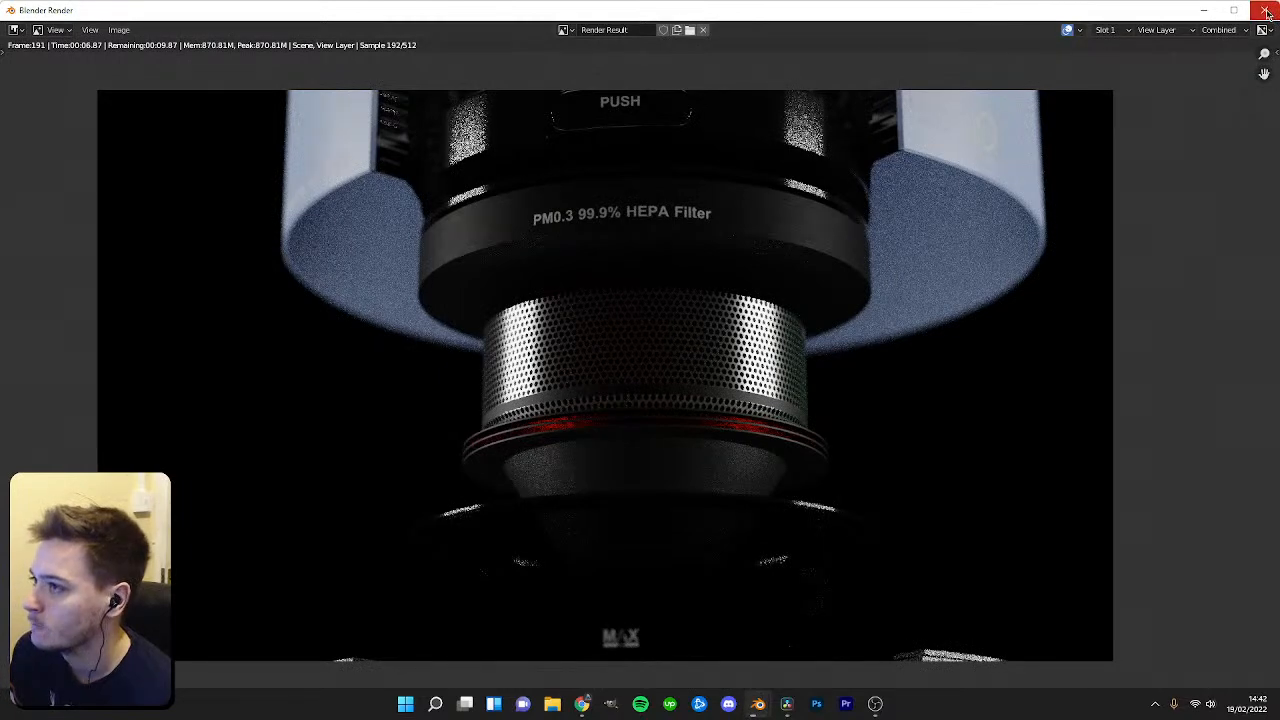
scroll(768, 280, "up", 1)
scroll(762, 295, "down", 1)
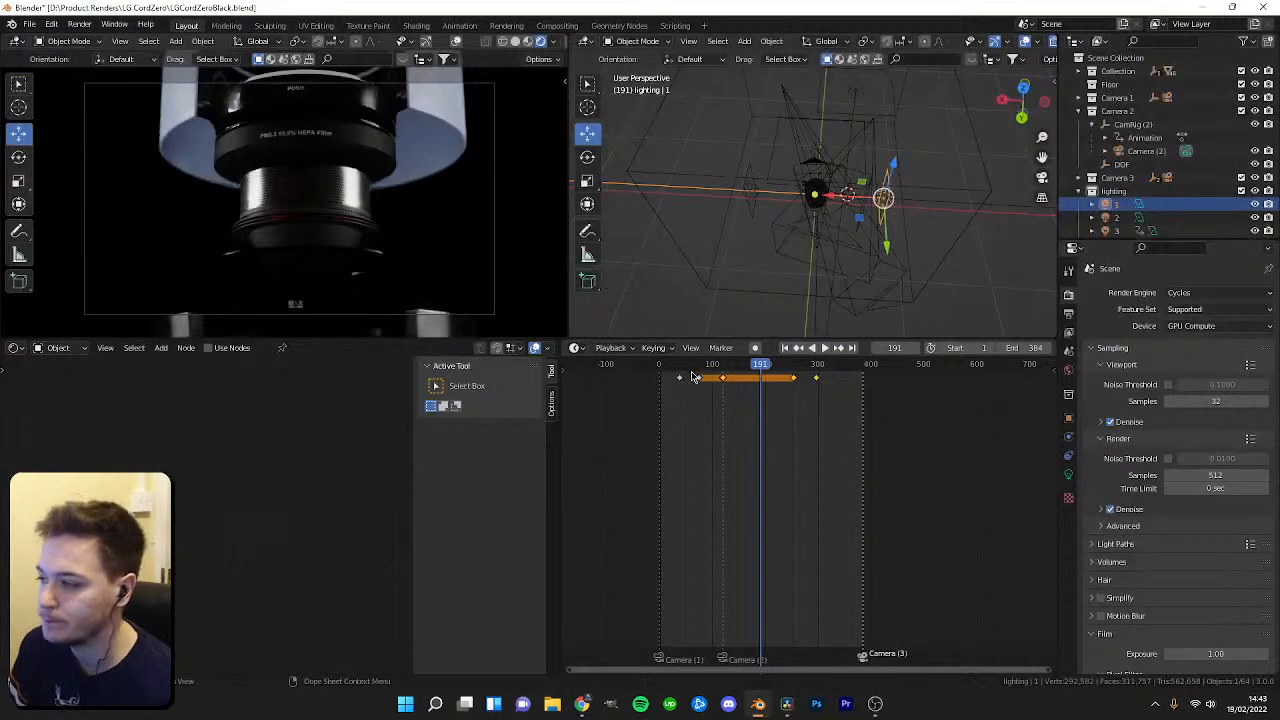
Select the DOF object and play the animation to review the camera focus.
mouse_move(762, 366)
left_mouse_down()
mouse_move(728, 366)
mouse_move(745, 366)
left_mouse_up()
left_click(1129, 164)
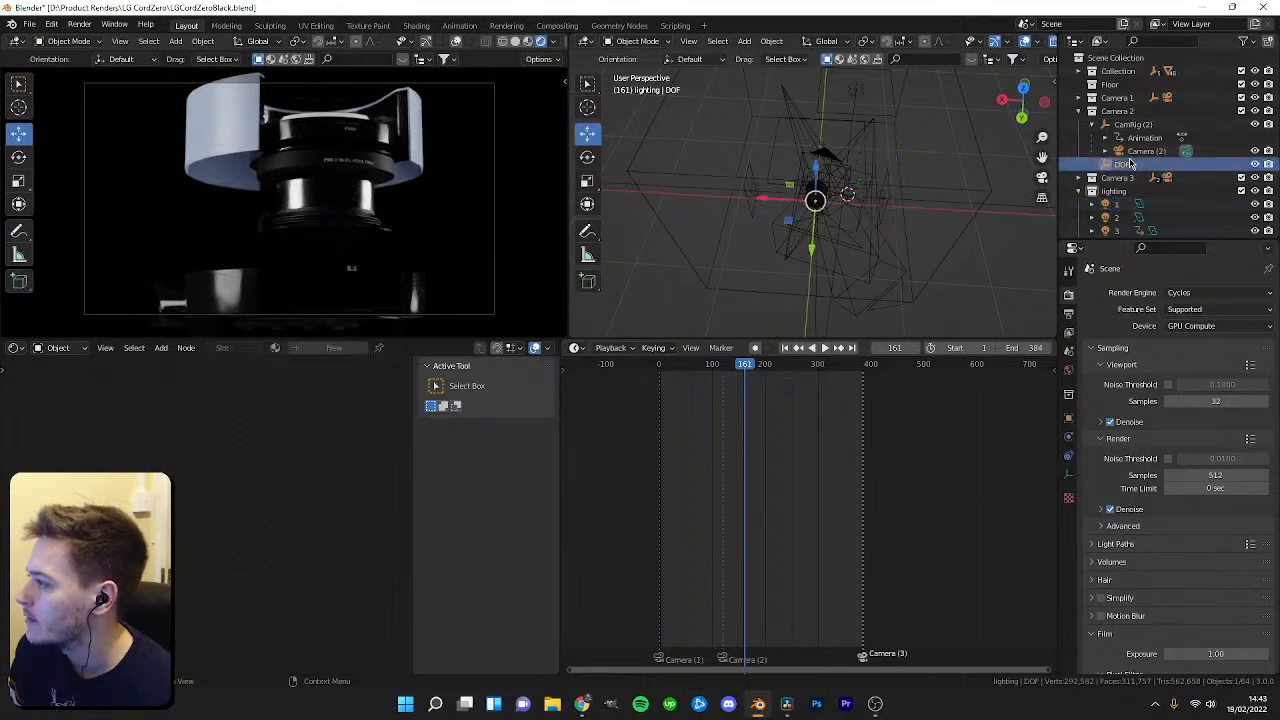
key("space")
key("space")
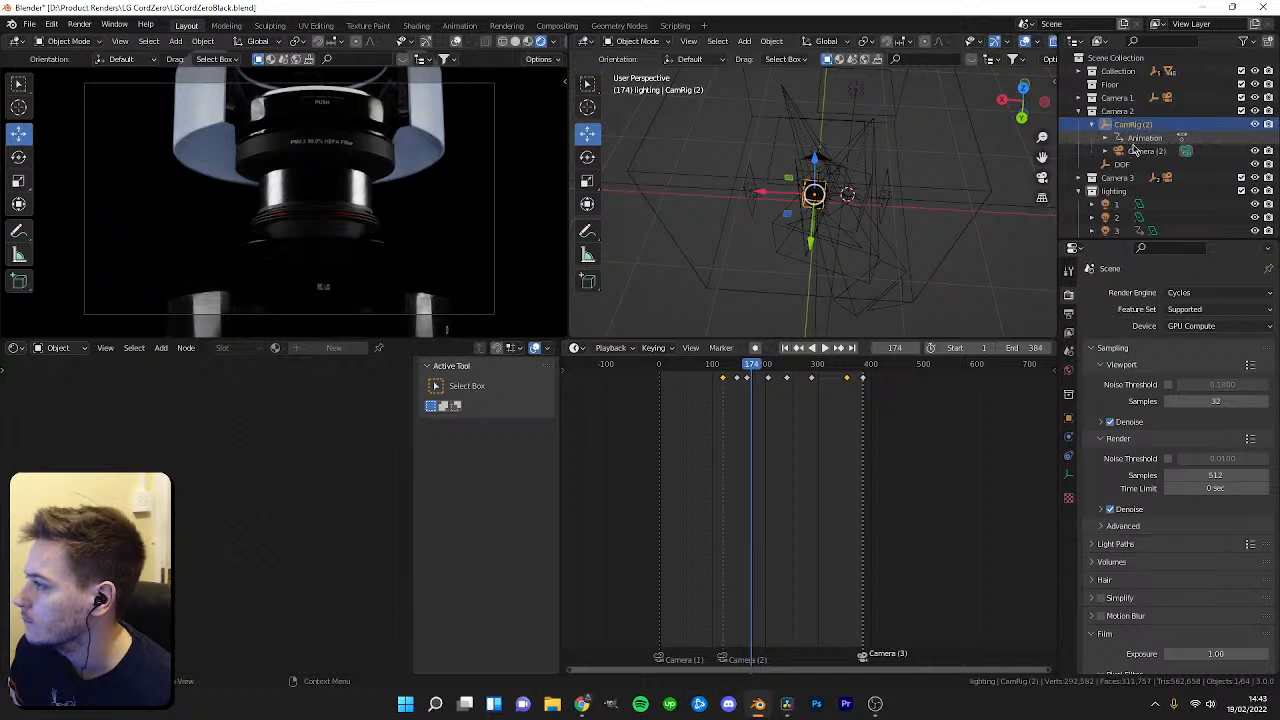
Select Camera (2) and turn off its depth of field.
left_click(1142, 150)
left_click(1068, 472)
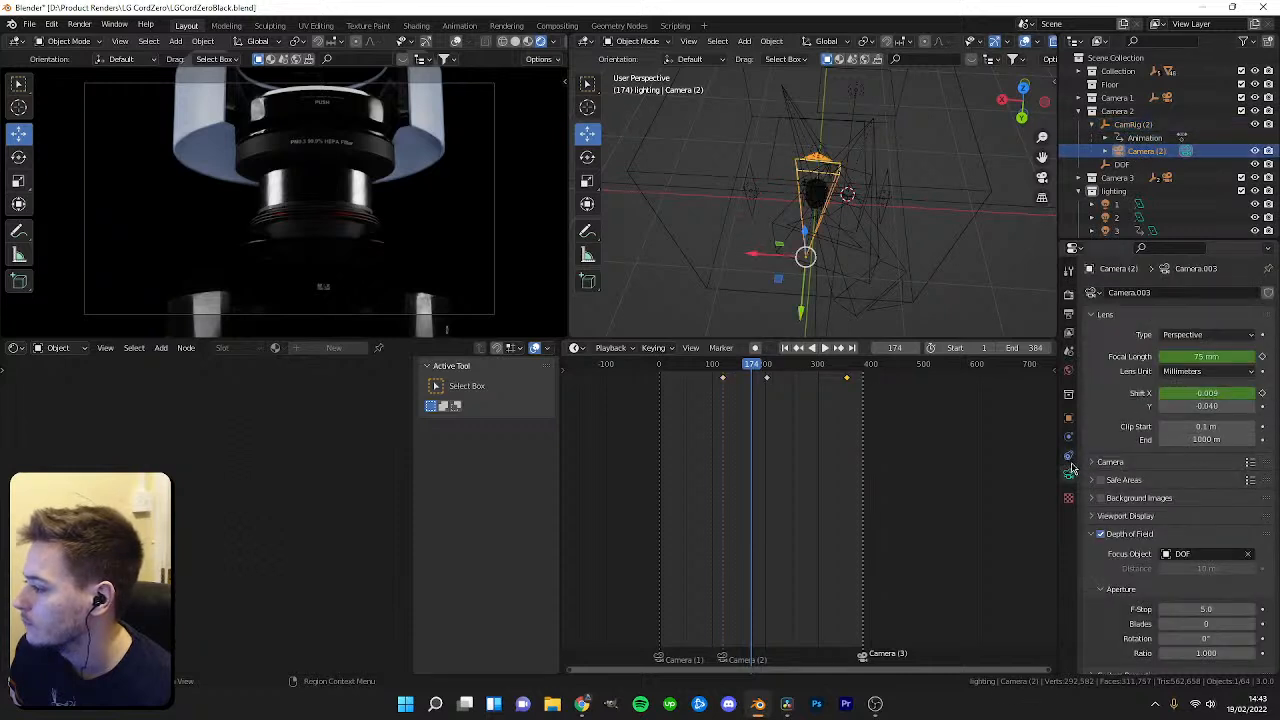
scroll(372, 272, "up", 4)
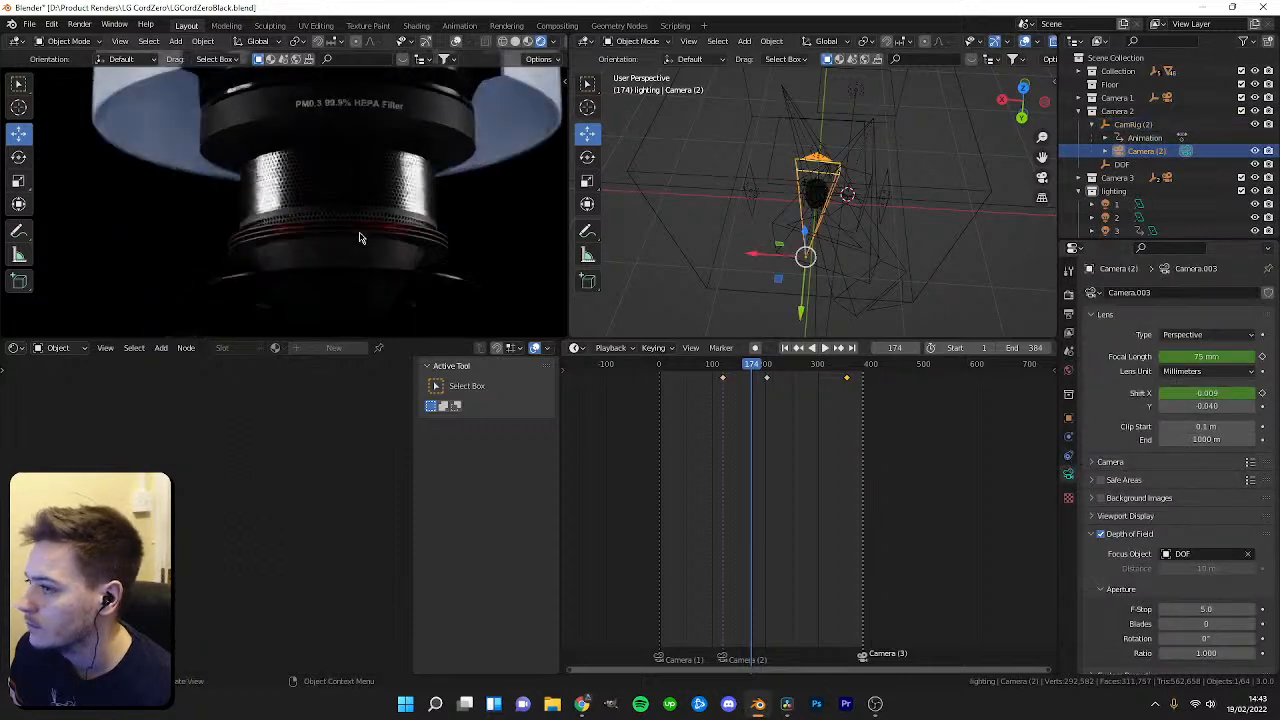
left_click(1100, 535)
Play and scrub the Camera (2) shot to review it, then go to frame 353.
key("space")
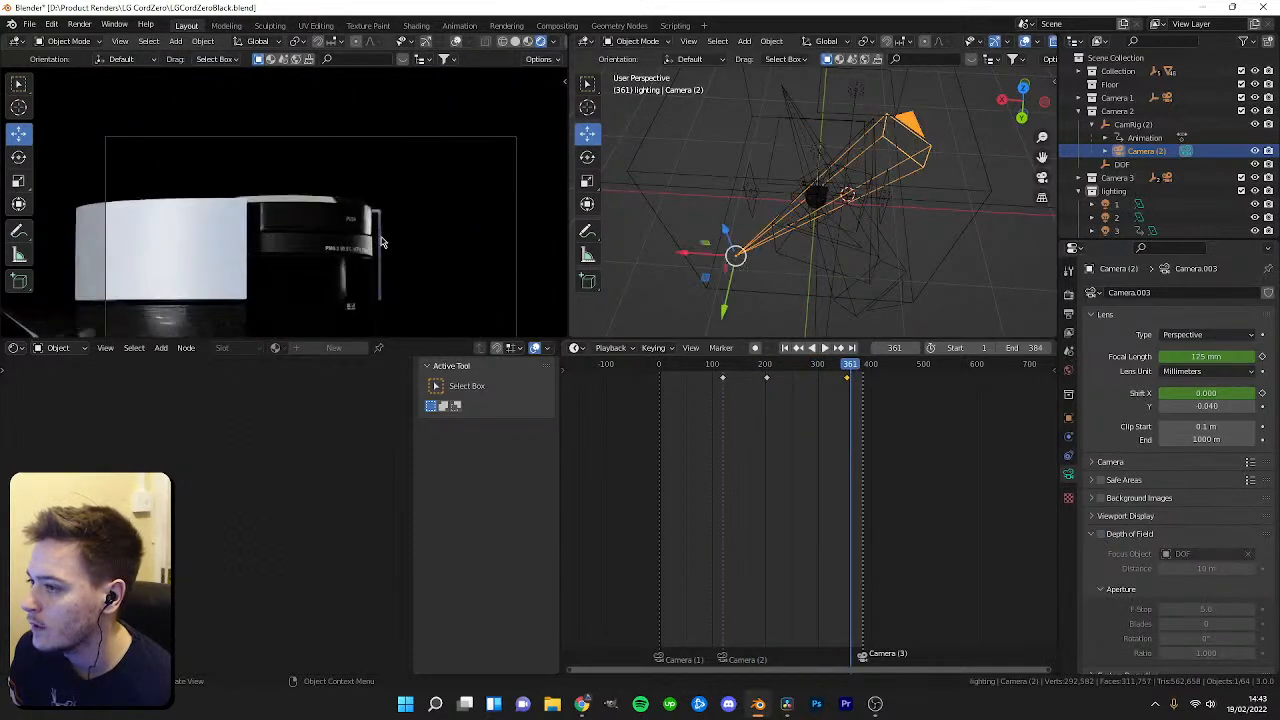
key("space")
scroll(379, 190, "down", 3)
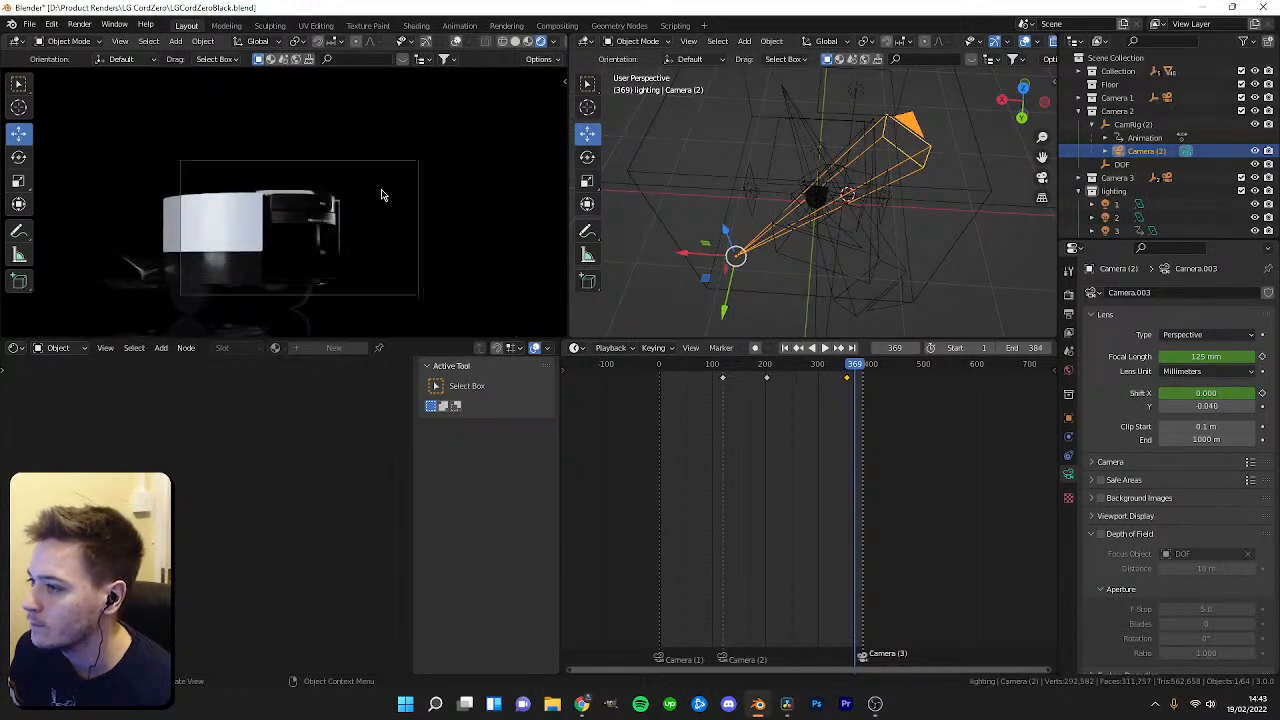
left_click_drag(845, 372, 848, 368)
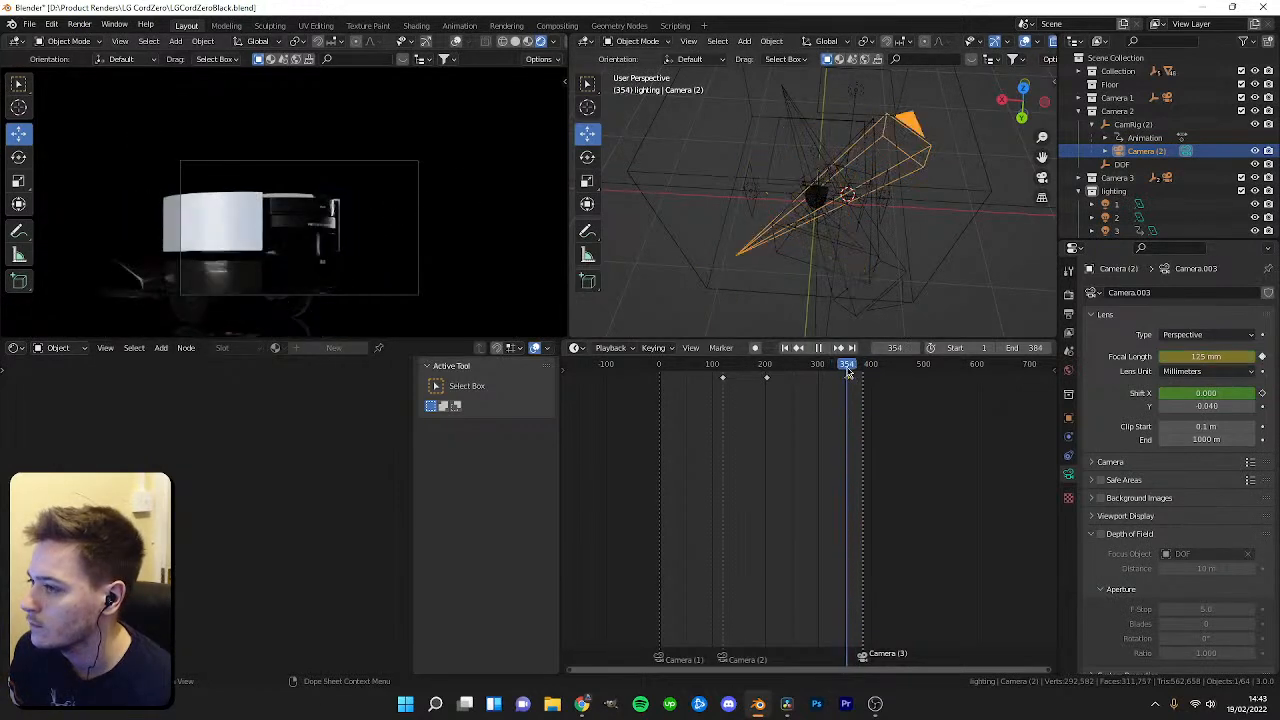
scroll(848, 368, "up", 3)
key("shift+ctrl+space")
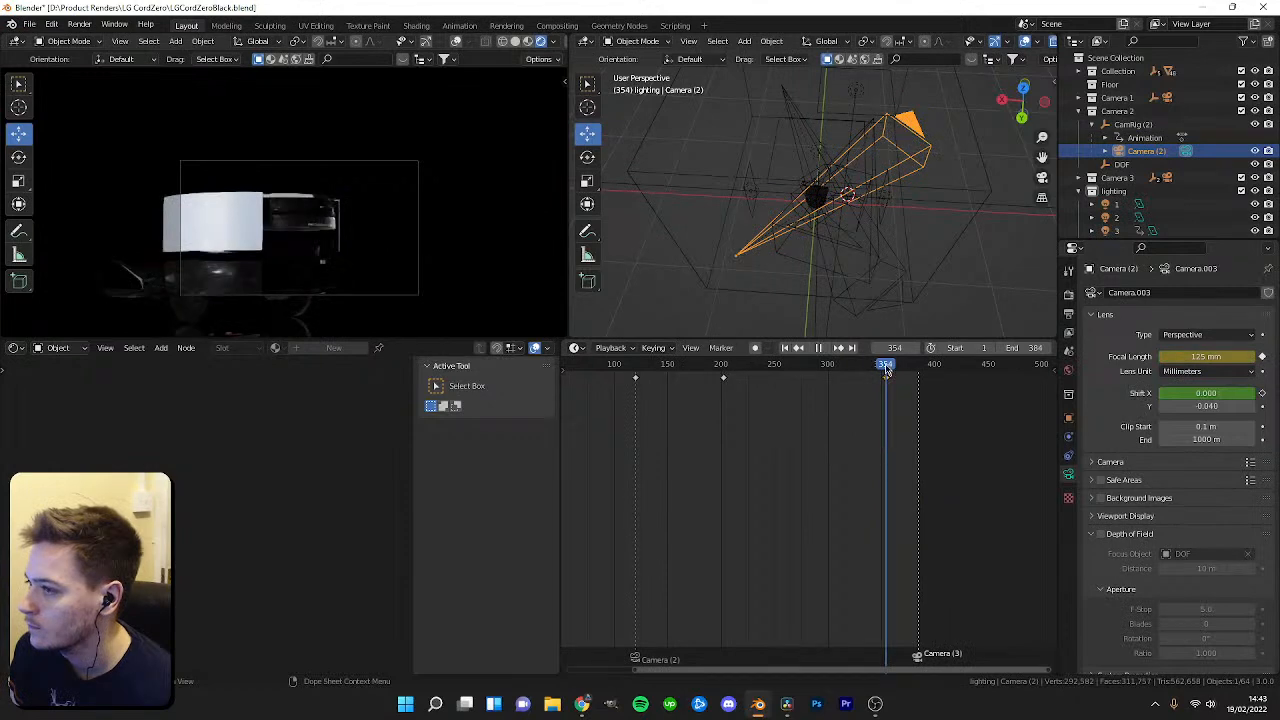
scroll(900, 405, "up", 8)
middle_click_drag(976, 422, 701, 430)
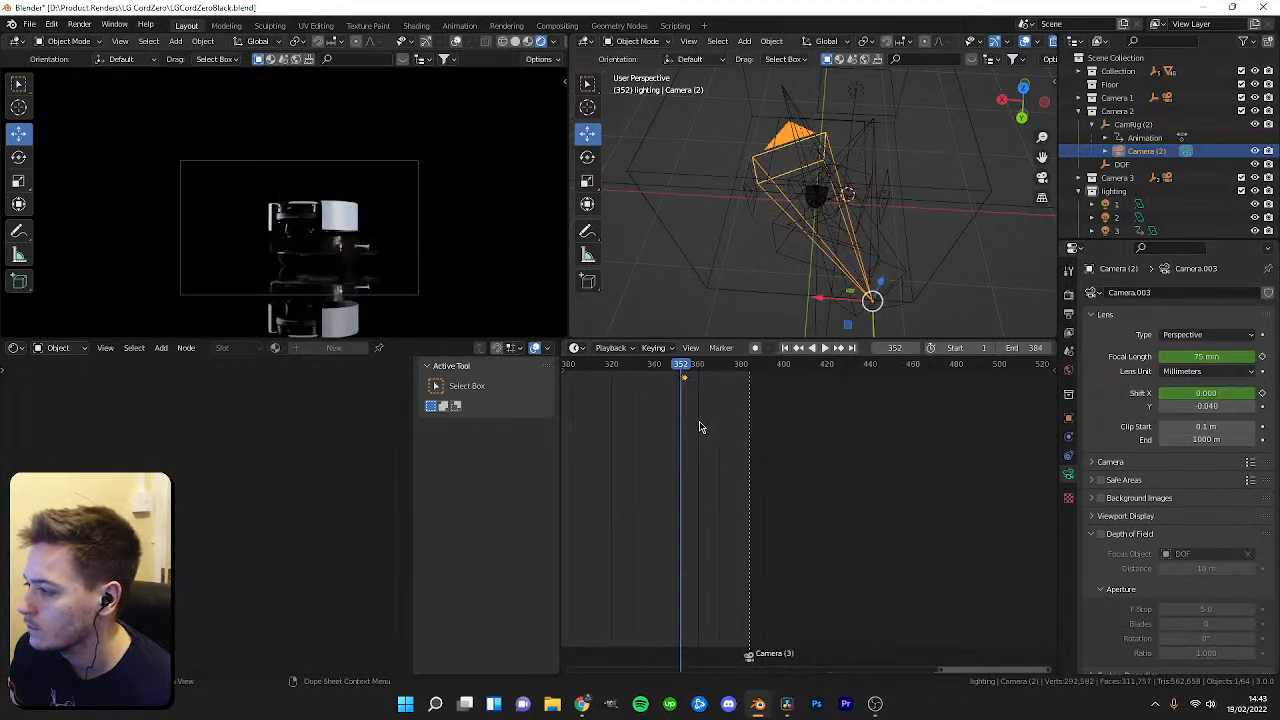
left_click_drag(688, 372, 685, 370)
left_click(1042, 352)
type("353")
key("Return")
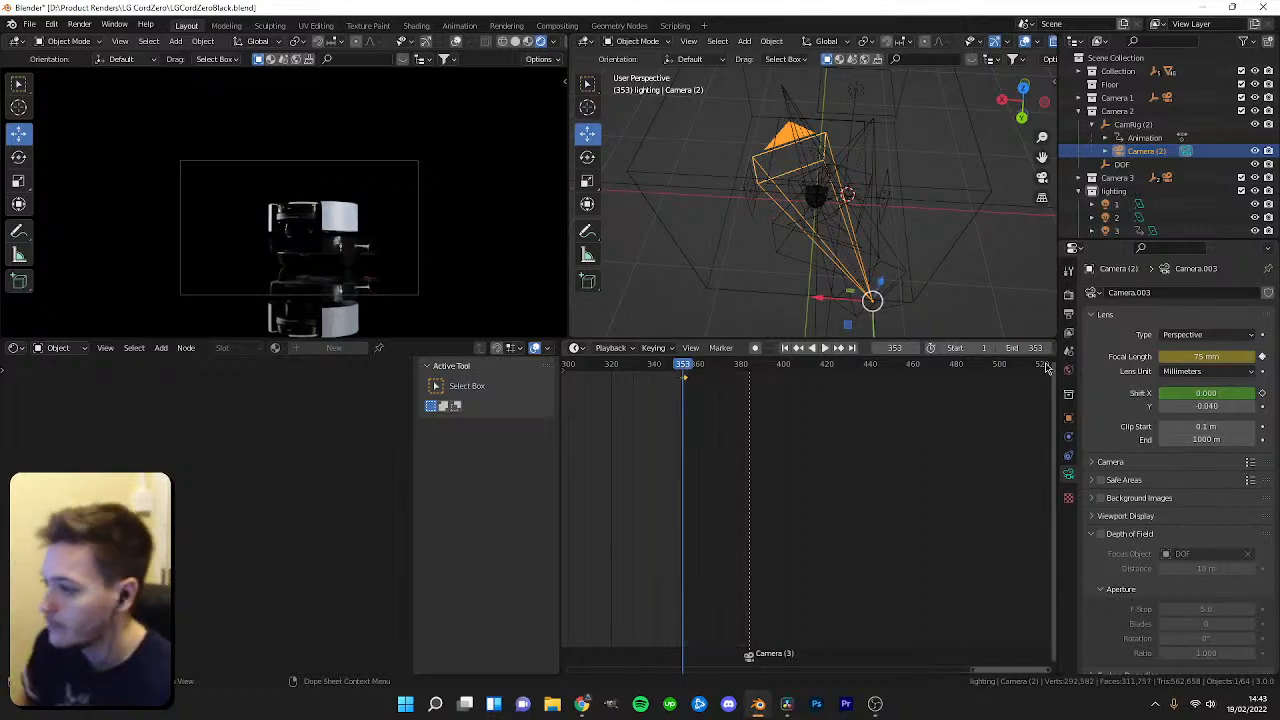
Browse for the render output path and create a Revised folder inside the LG CordZero project folder.
left_click(1068, 315)
left_click(1264, 557)
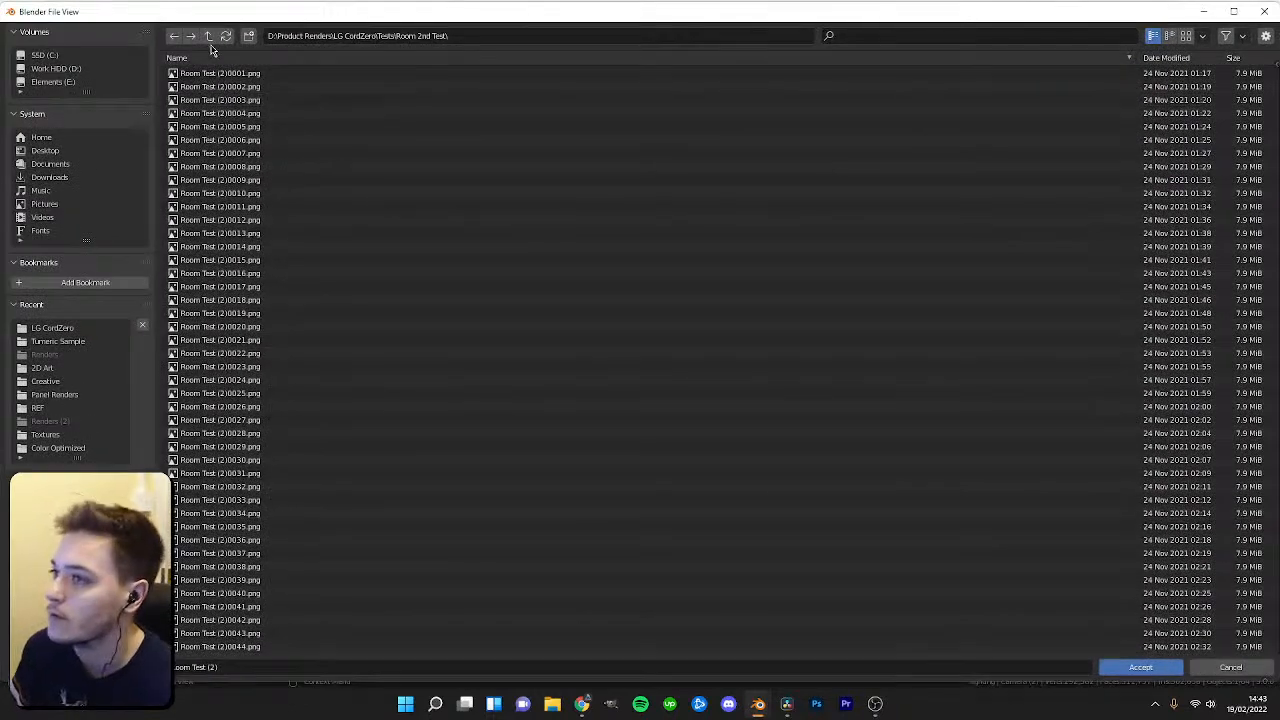
left_click(208, 36)
left_click(248, 36)
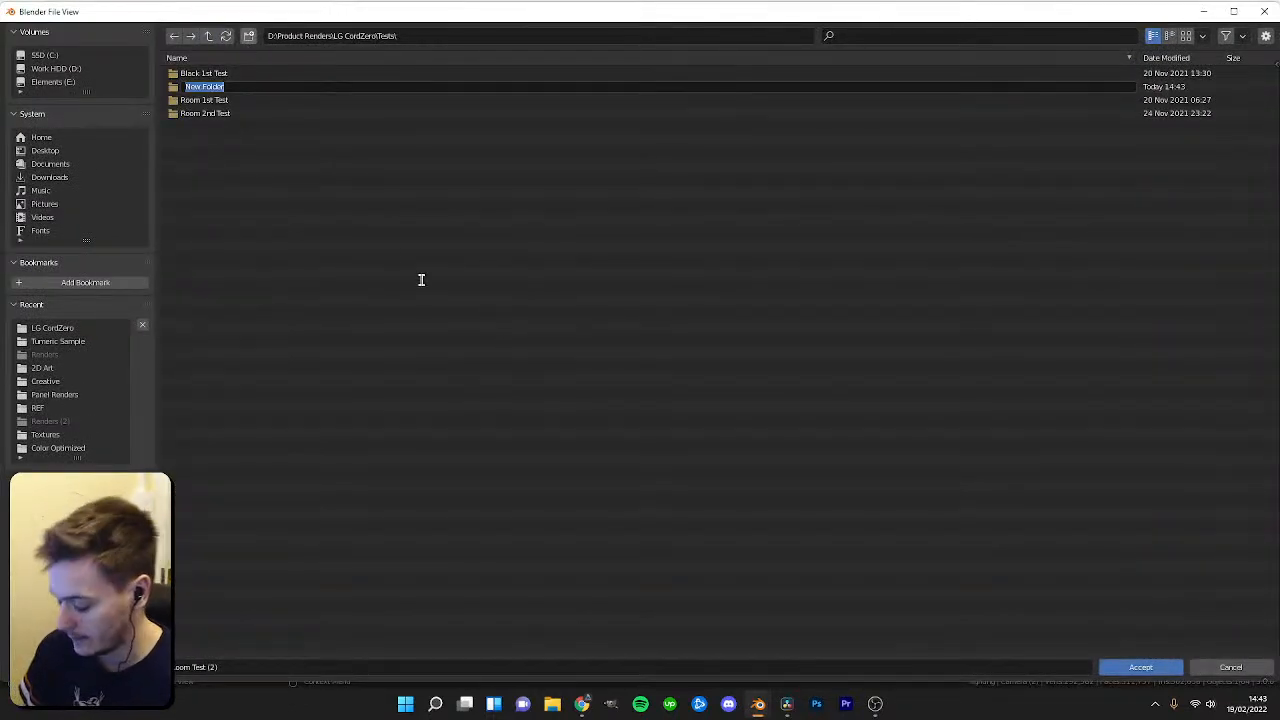
left_click(208, 36)
left_click(248, 36)
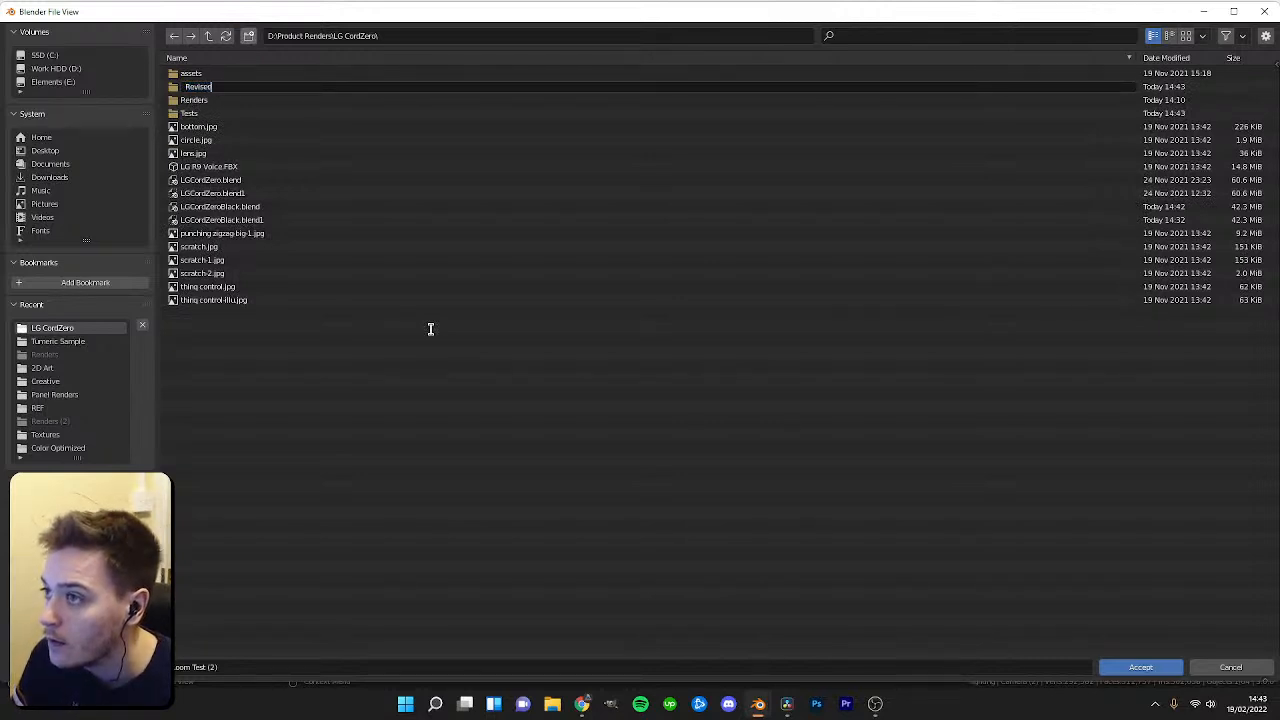
key("Return")
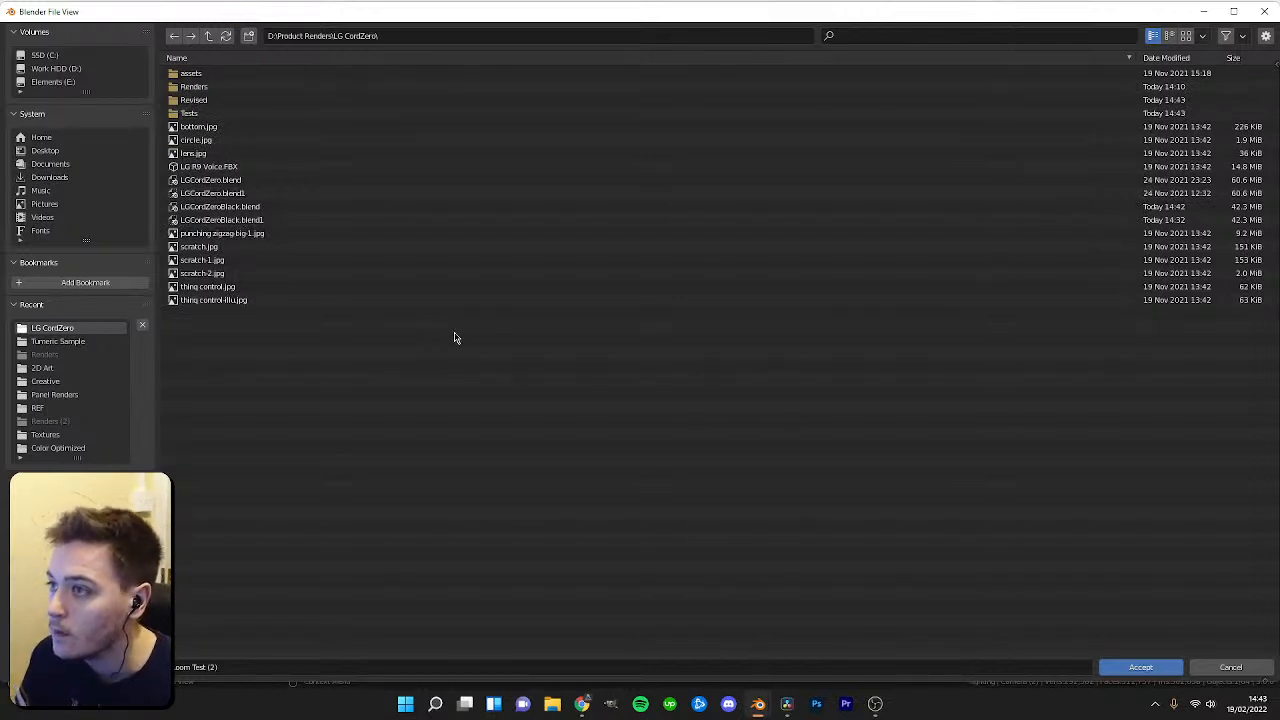
Create a Black subfolder inside Revised and accept it as the render output folder.
double_click(211, 100)
left_click(249, 36)
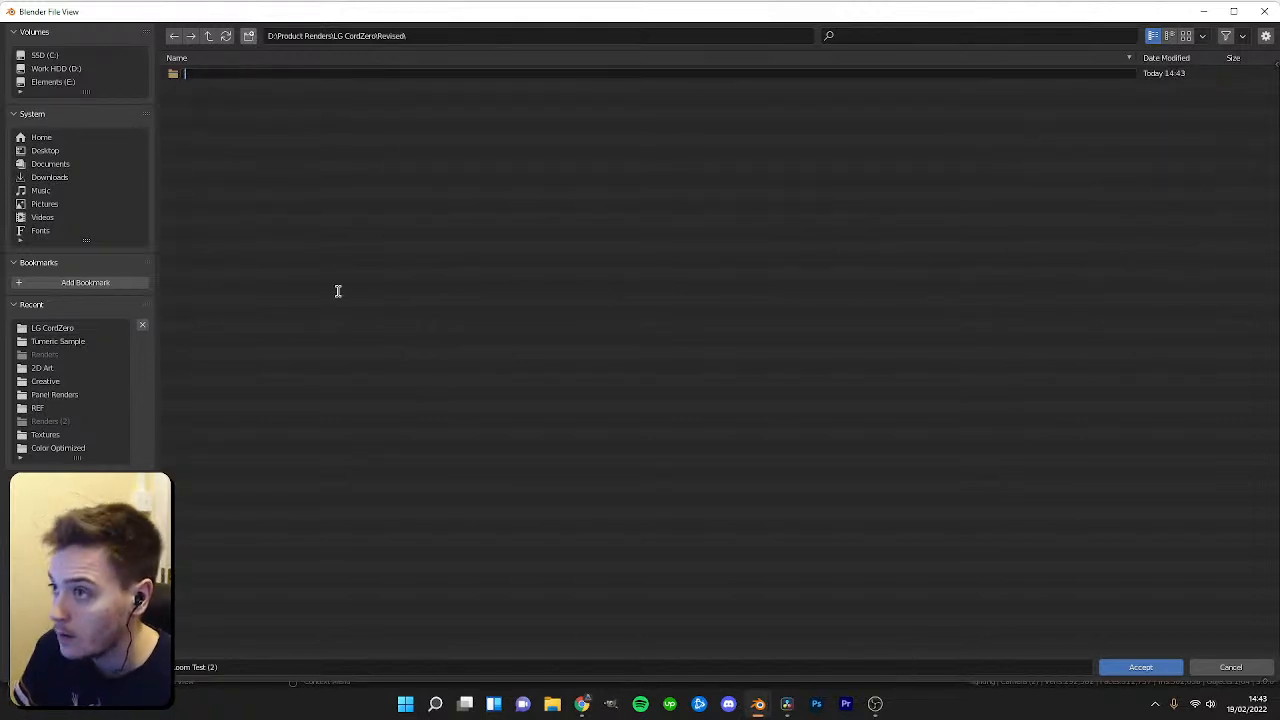
type("Black")
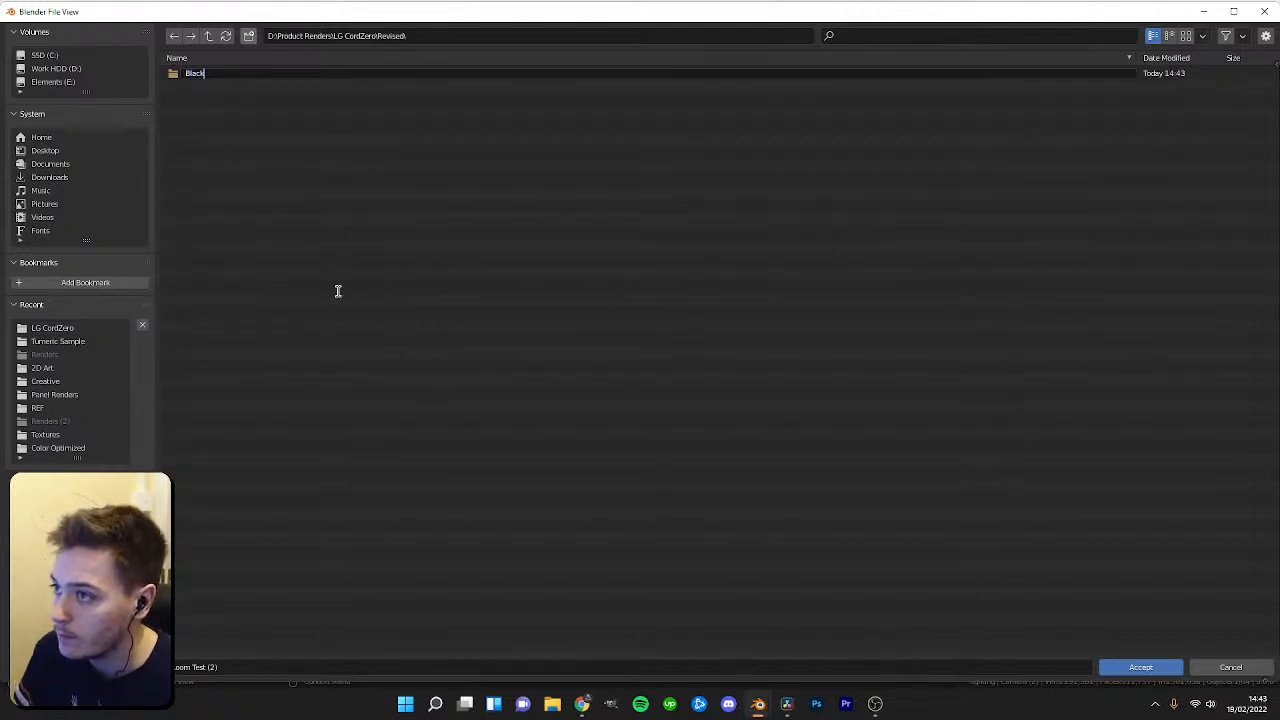
key("Return")
double_click(222, 74)
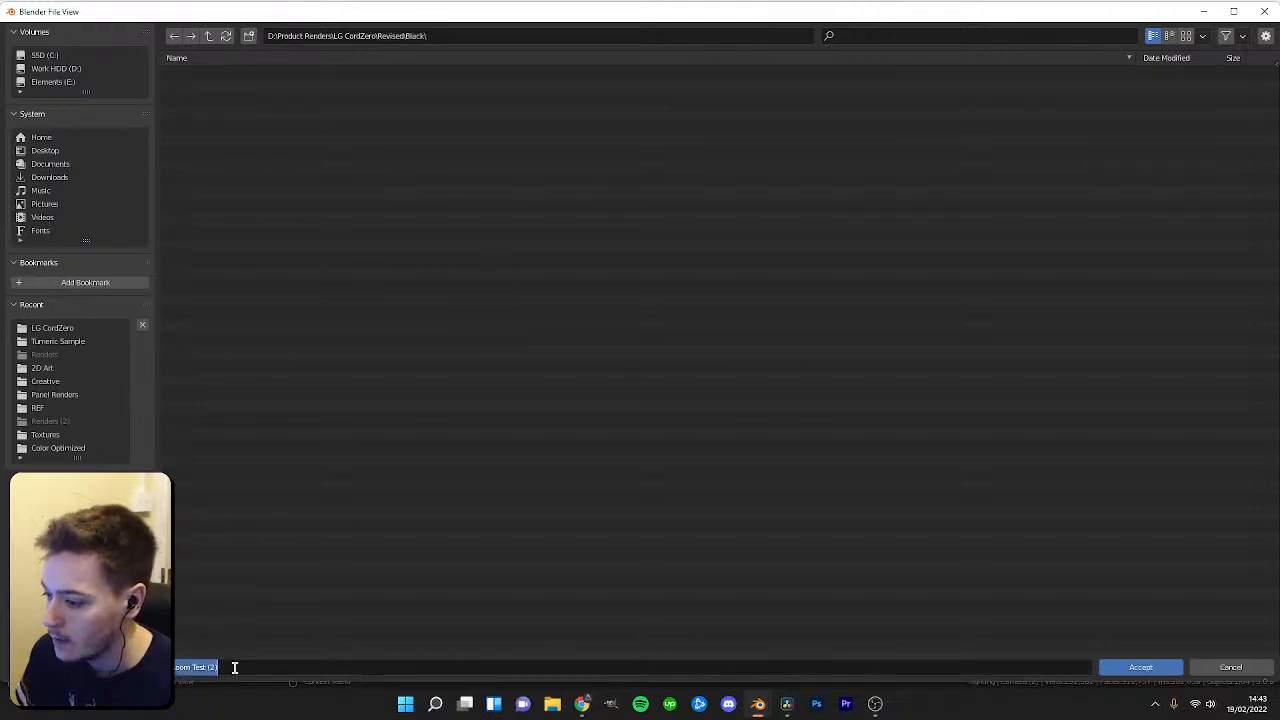
key("Return")
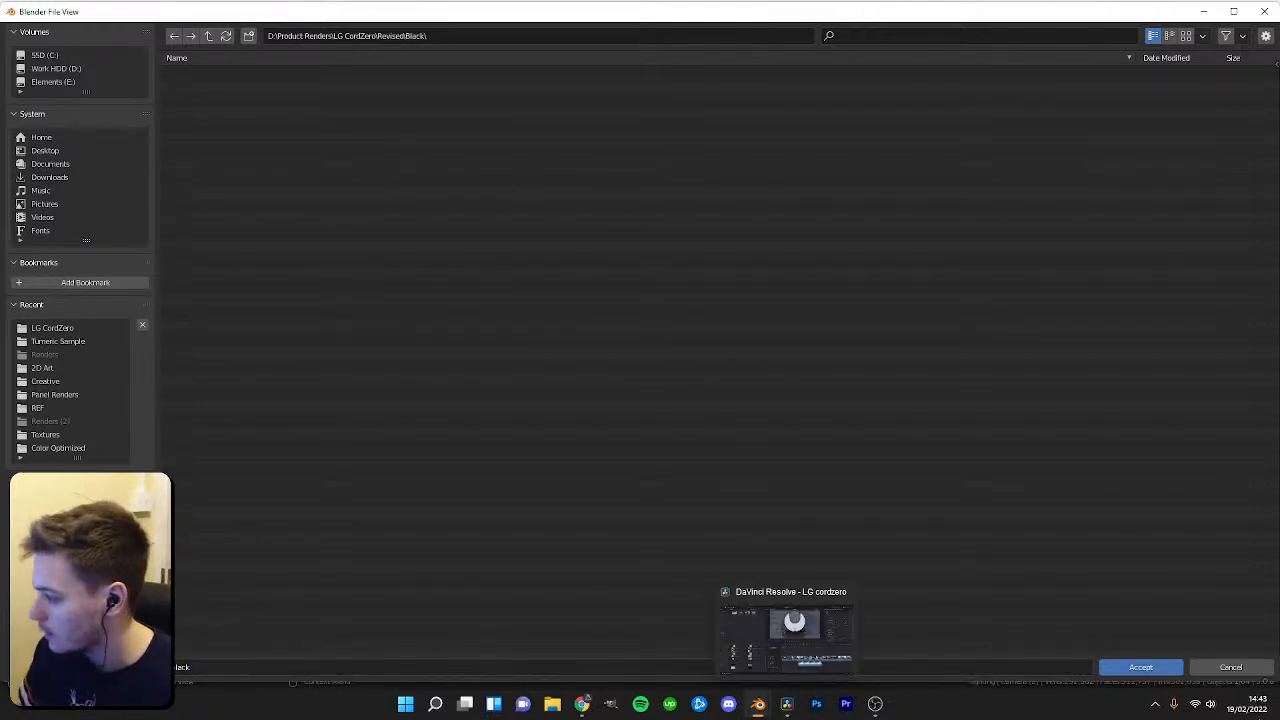
left_click(1146, 668)
Start rendering the full animation.
left_click(79, 24)
left_click(114, 52)
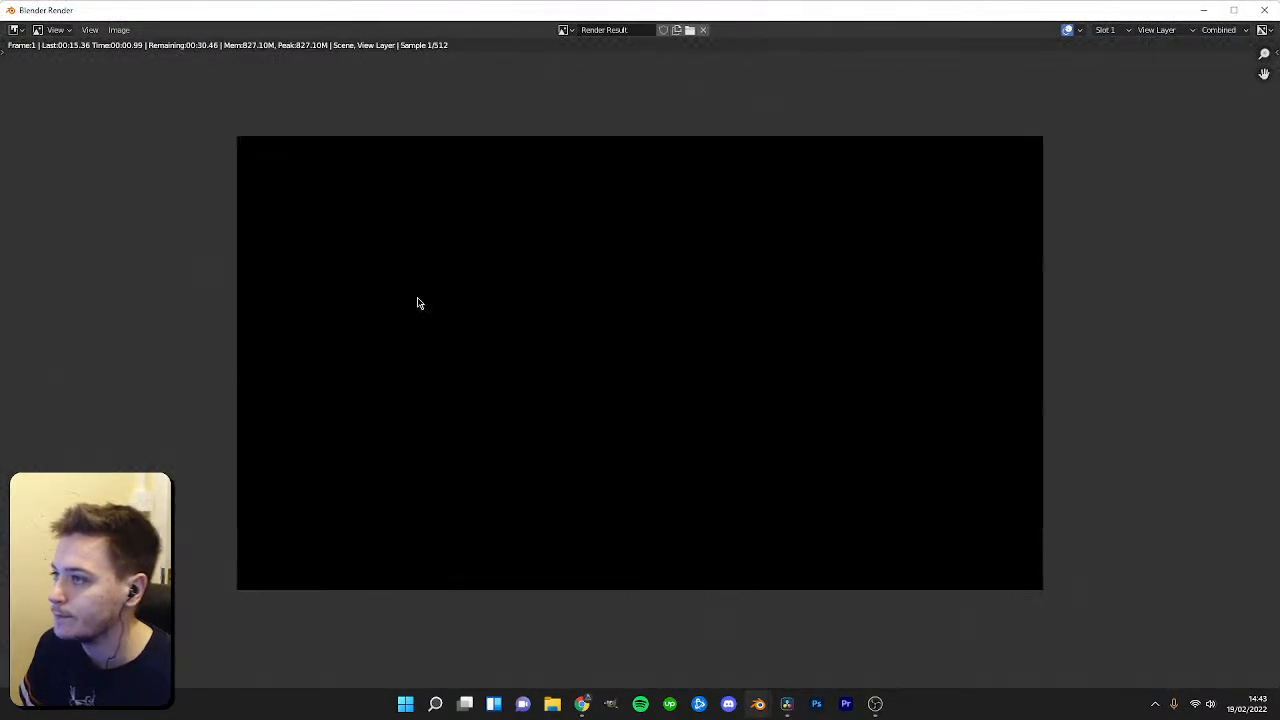
scroll(499, 335, "up", 1)
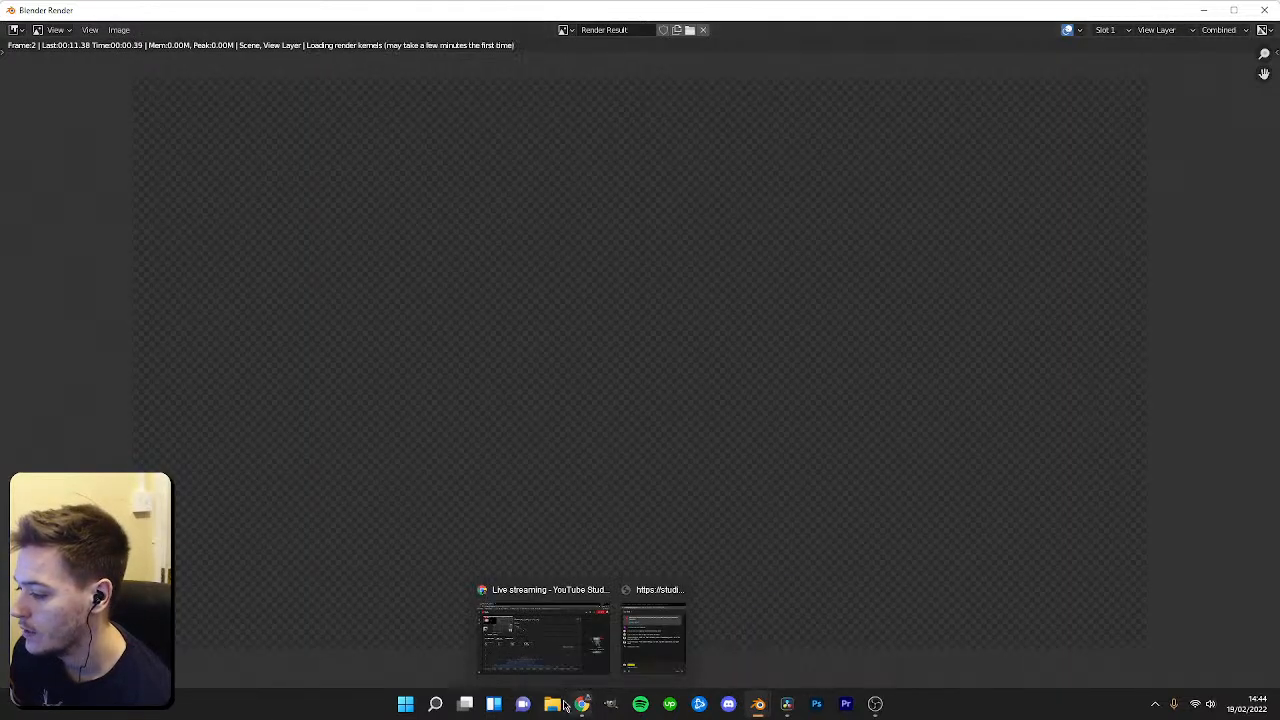
Switch to File Explorer, go to the LG CordZero folder and open LGCordZero.blend.
right_click(552, 704)
left_click(514, 450)
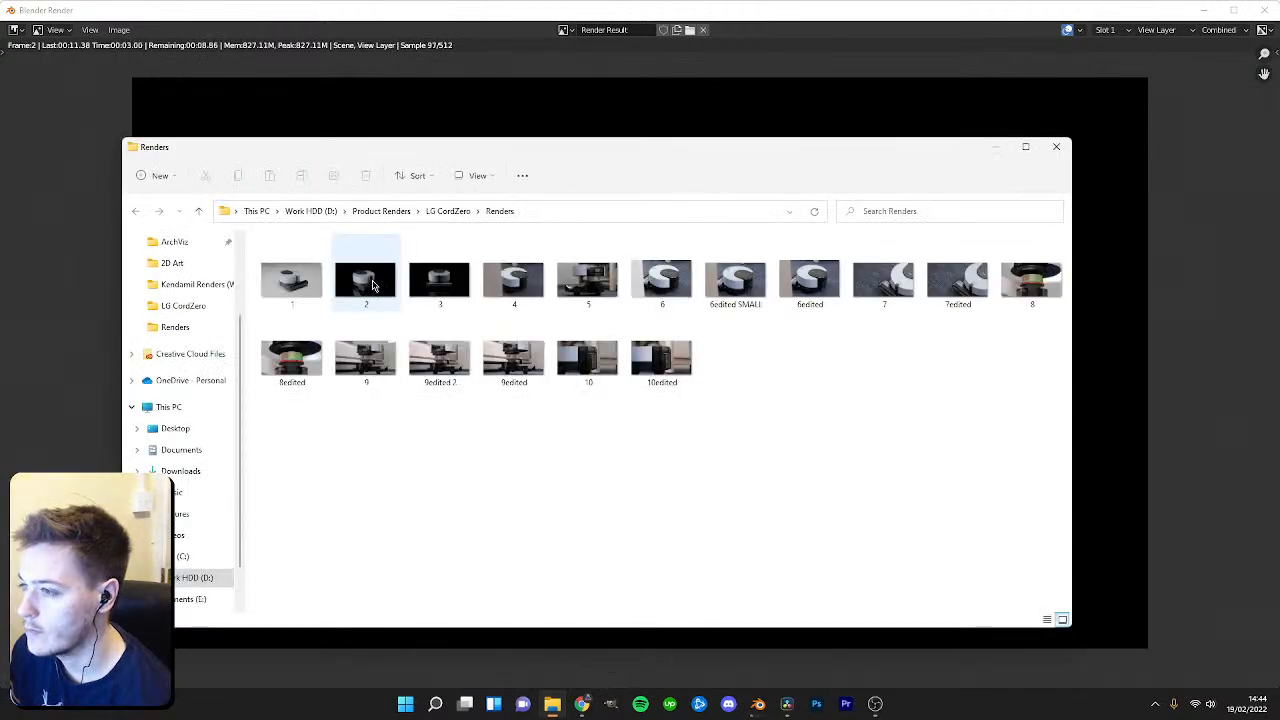
left_click(446, 211)
left_click(872, 286)
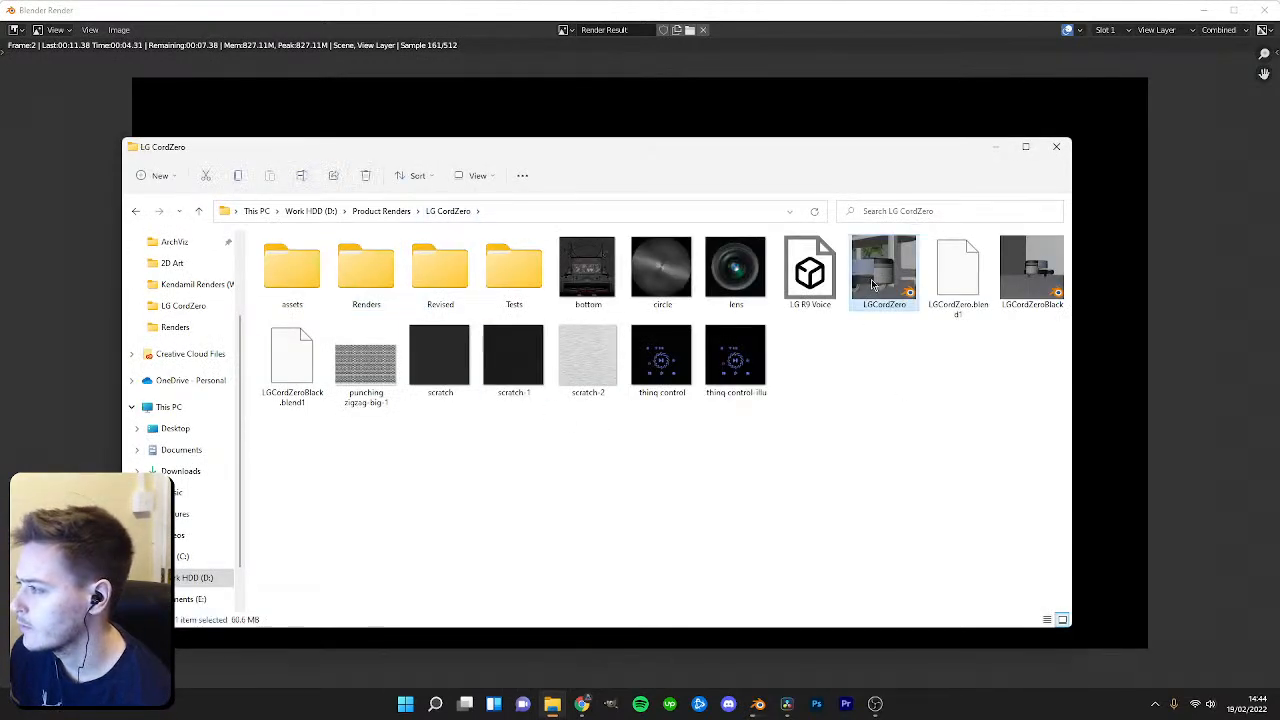
double_click(872, 286)
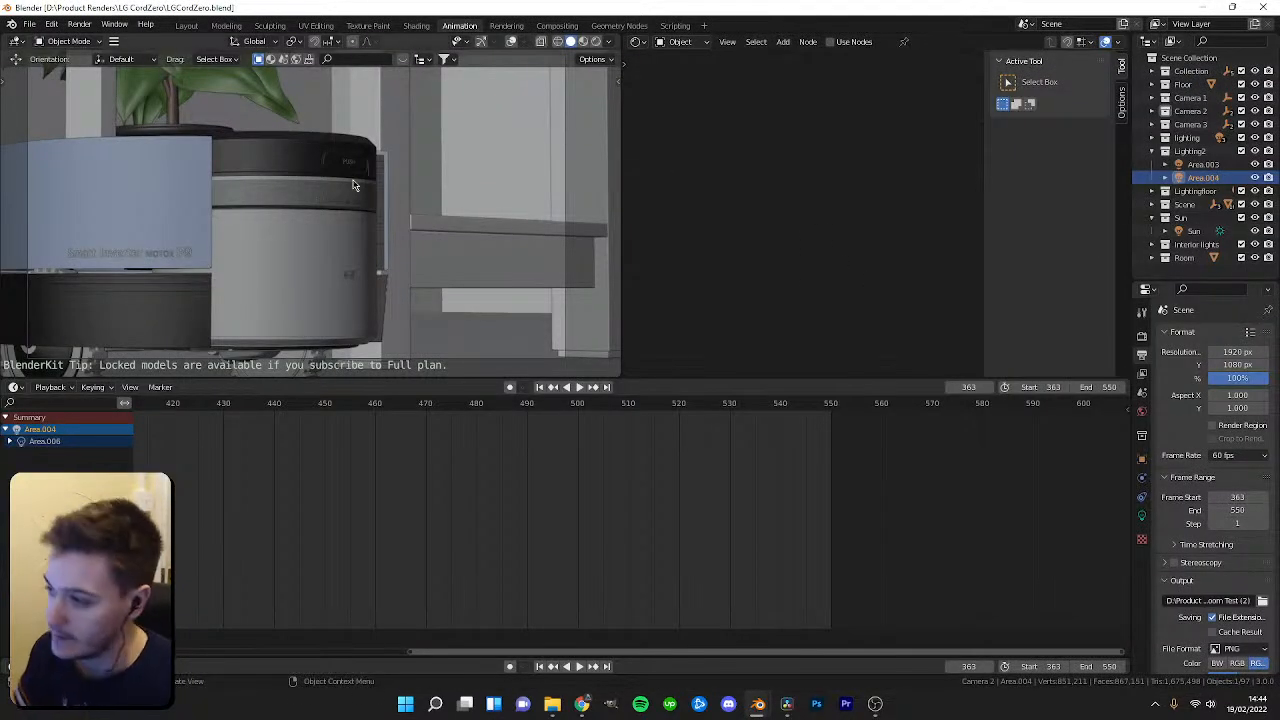
Switch the viewport of the room scene to Rendered shading.
scroll(411, 258, "down", 4)
scroll(394, 506, "down", 4)
key("z")
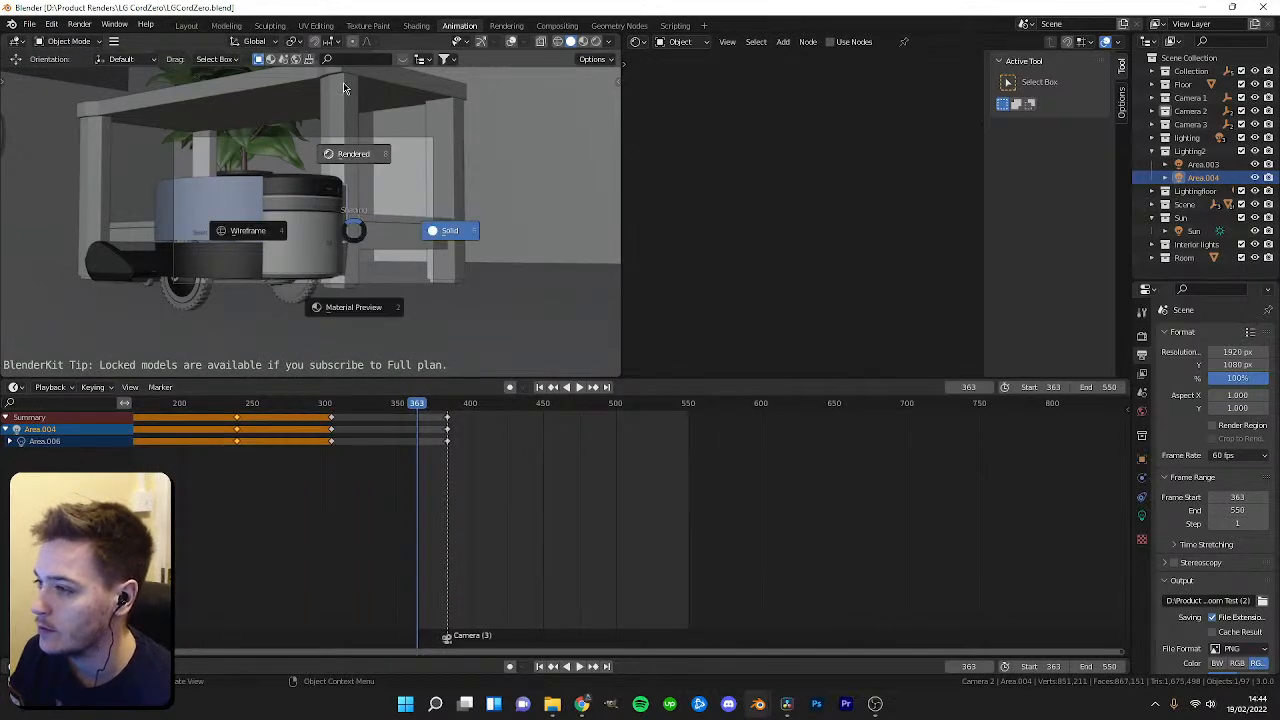
left_click(320, 82)
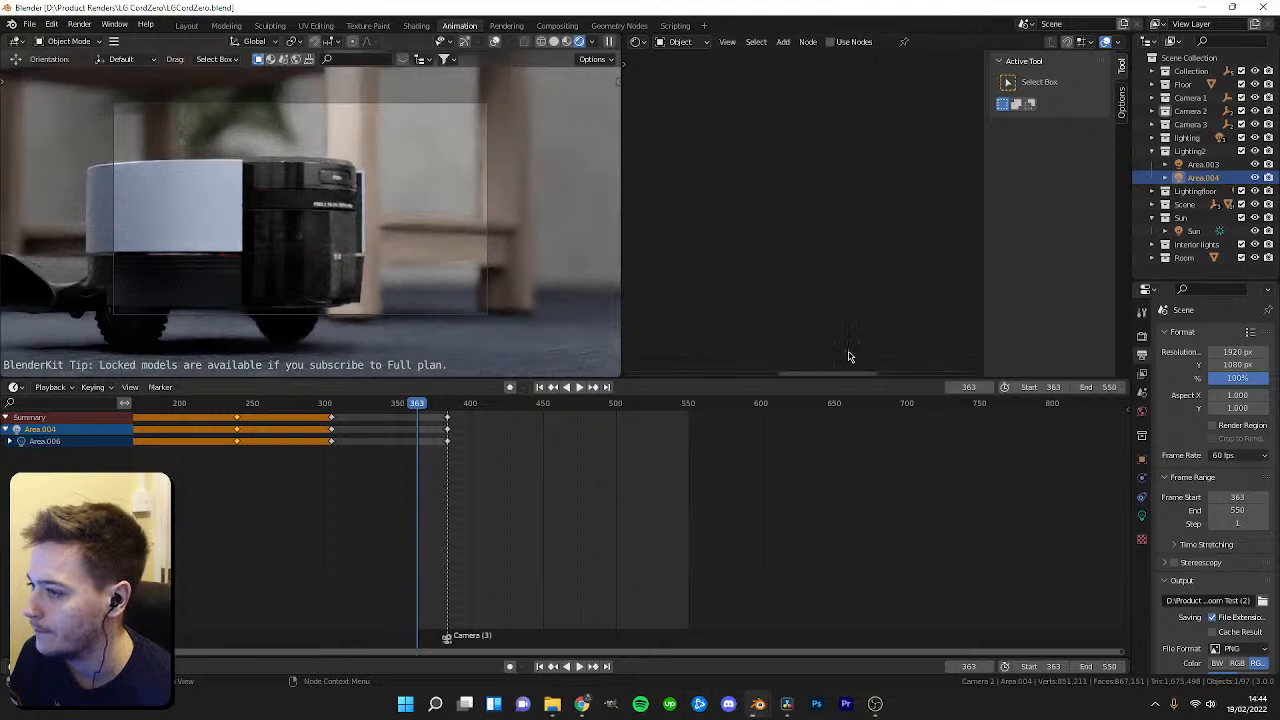
Set the scene's start frame to 353 and scrub the timeline.
left_click(1030, 388)
type("353")
key("Return")
key("Home")
left_click_drag(433, 413, 326, 422)
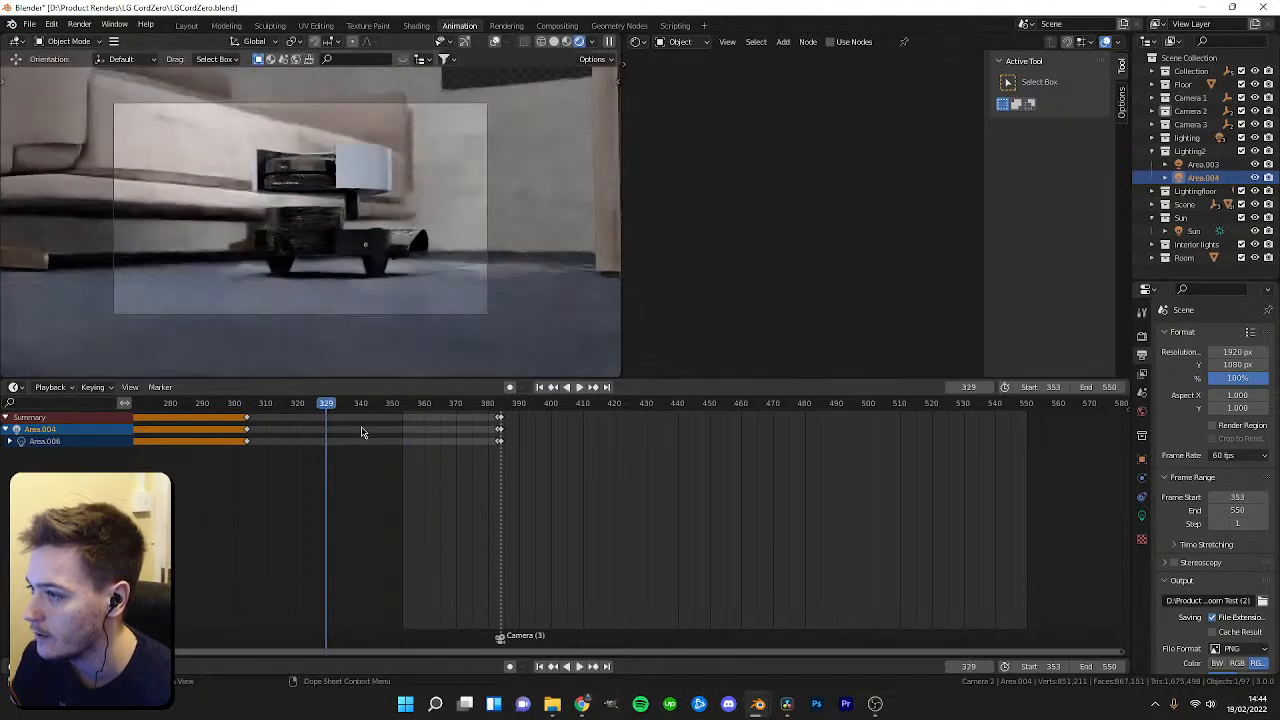
Scrub through the dope sheet timeline to review the camera shots and light keyframes.
scroll(378, 436, "down", 4)
middle_click_drag(402, 448, 526, 457)
left_click_drag(400, 408, 359, 418)
scroll(385, 428, "down", 6)
middle_click_drag(383, 428, 470, 428)
left_click_drag(470, 412, 352, 415)
middle_click_drag(371, 449, 491, 451)
scroll(474, 428, "up", 5)
left_click_drag(394, 406, 398, 409)
Set the scene's start frame to 120.
left_click(1057, 387)
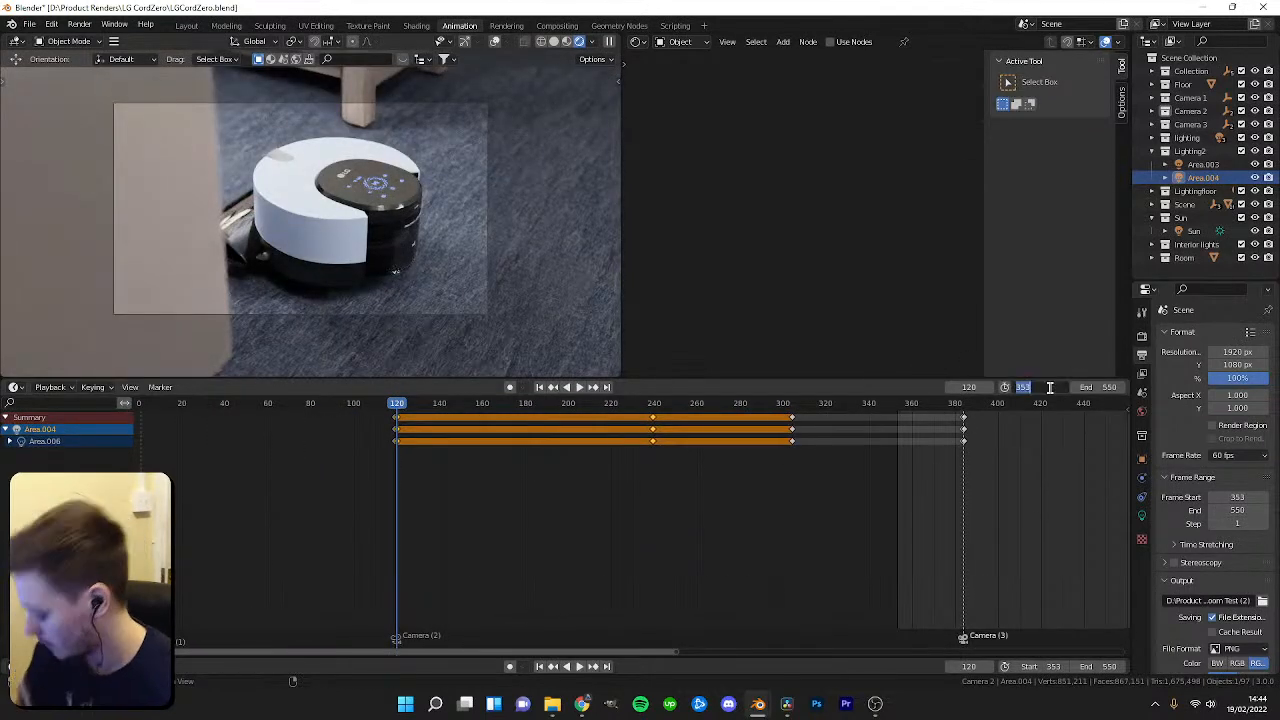
type("120")
key("Return")
Play back and scrub the animation to preview the shots.
key("space")
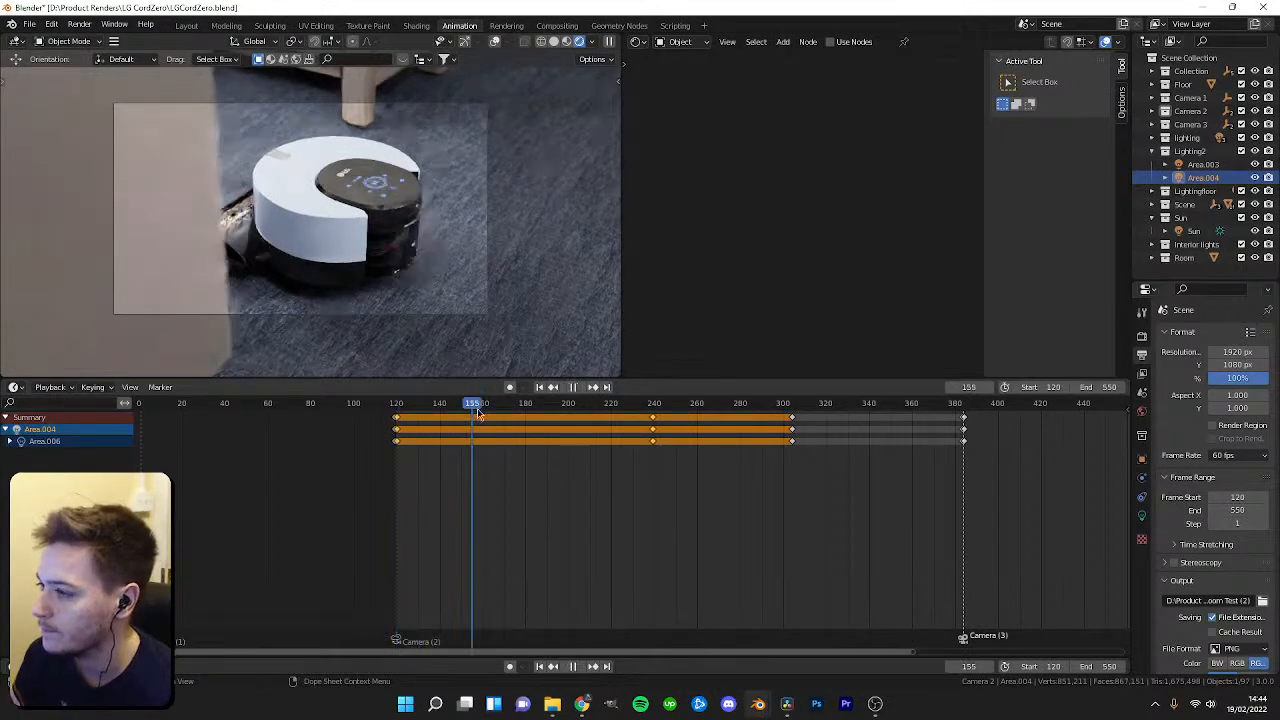
scroll(734, 471, "down", 3)
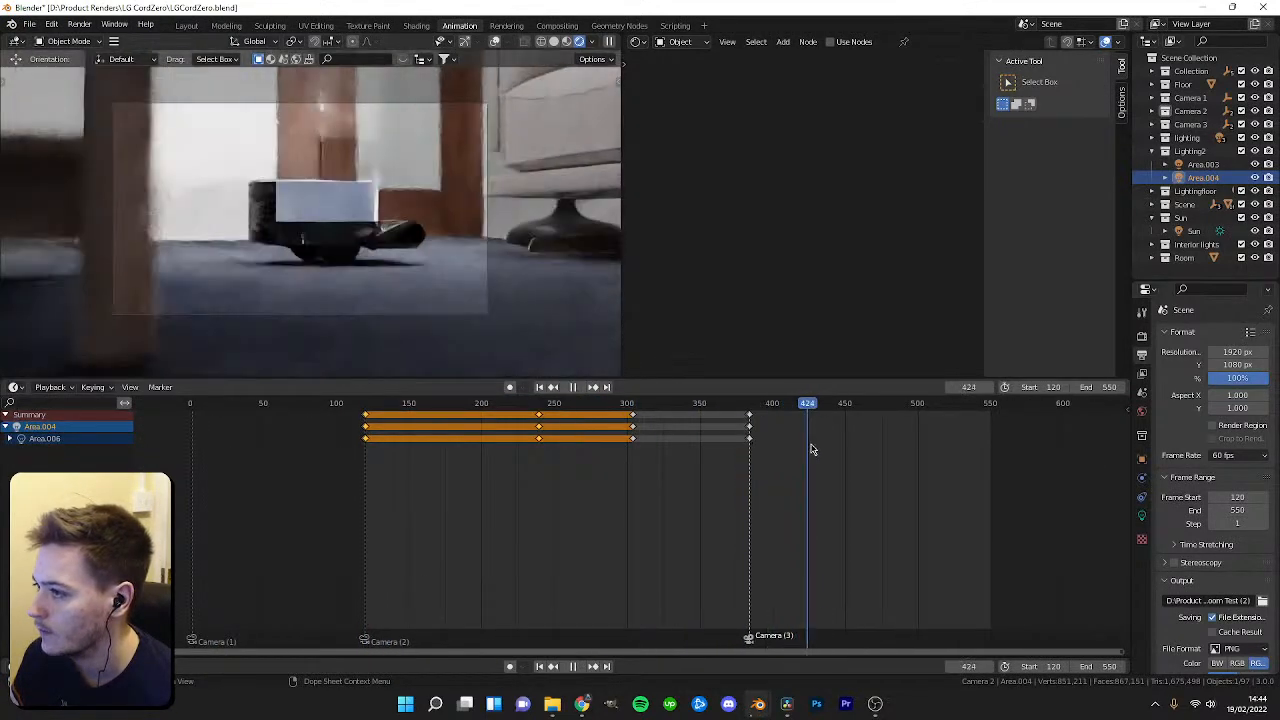
key("space")
right_click_drag(889, 451, 478, 417, "shift")
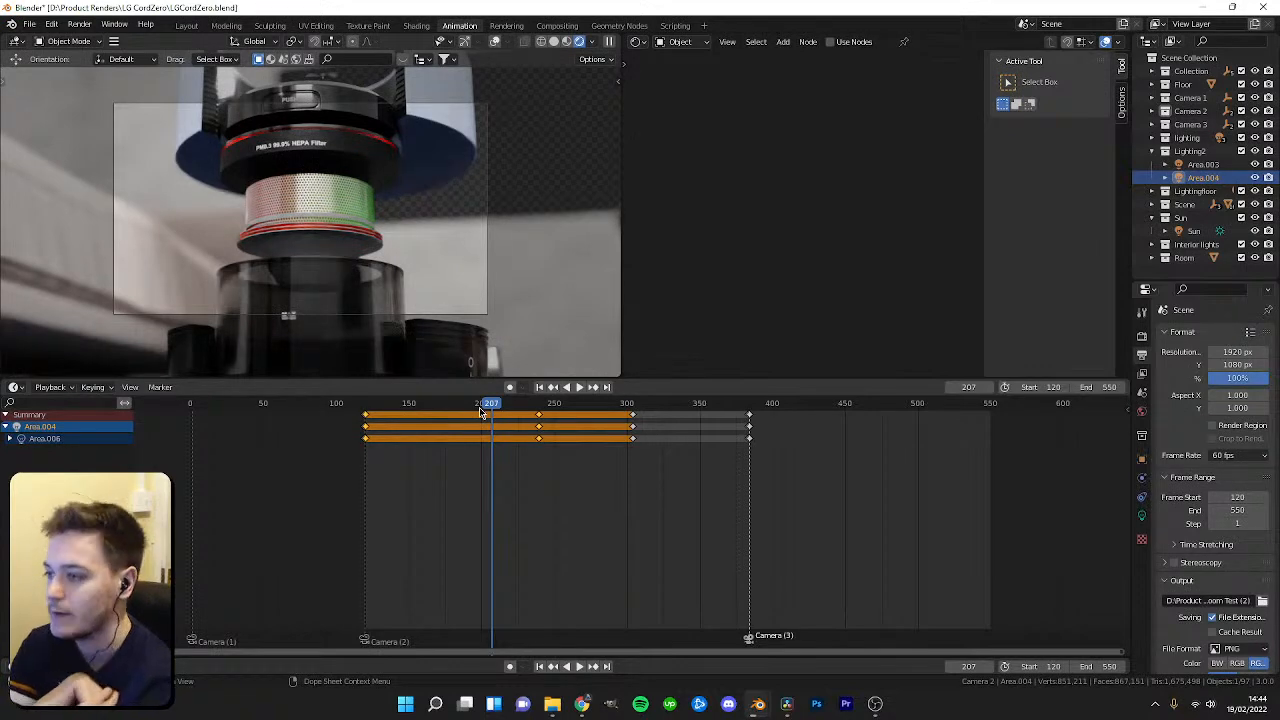
key("space")
key("space")
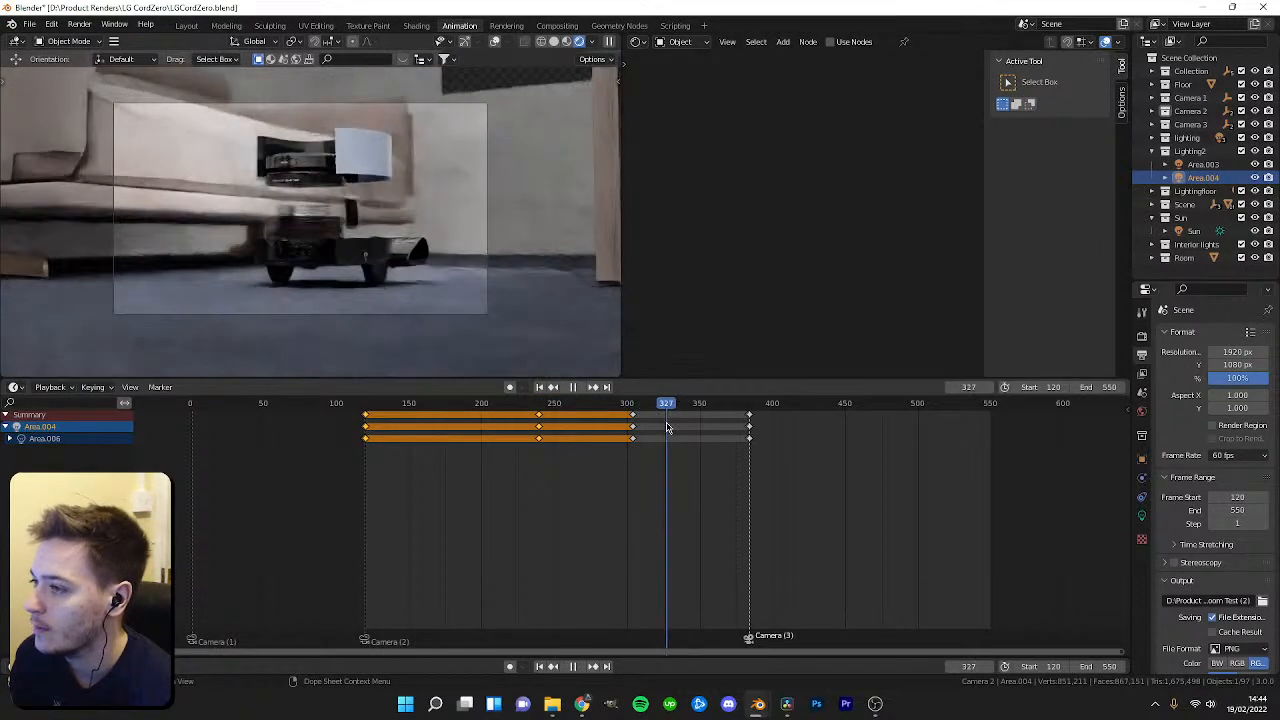
Open the render properties and inspect the viewport and render denoise settings.
left_click(1142, 337)
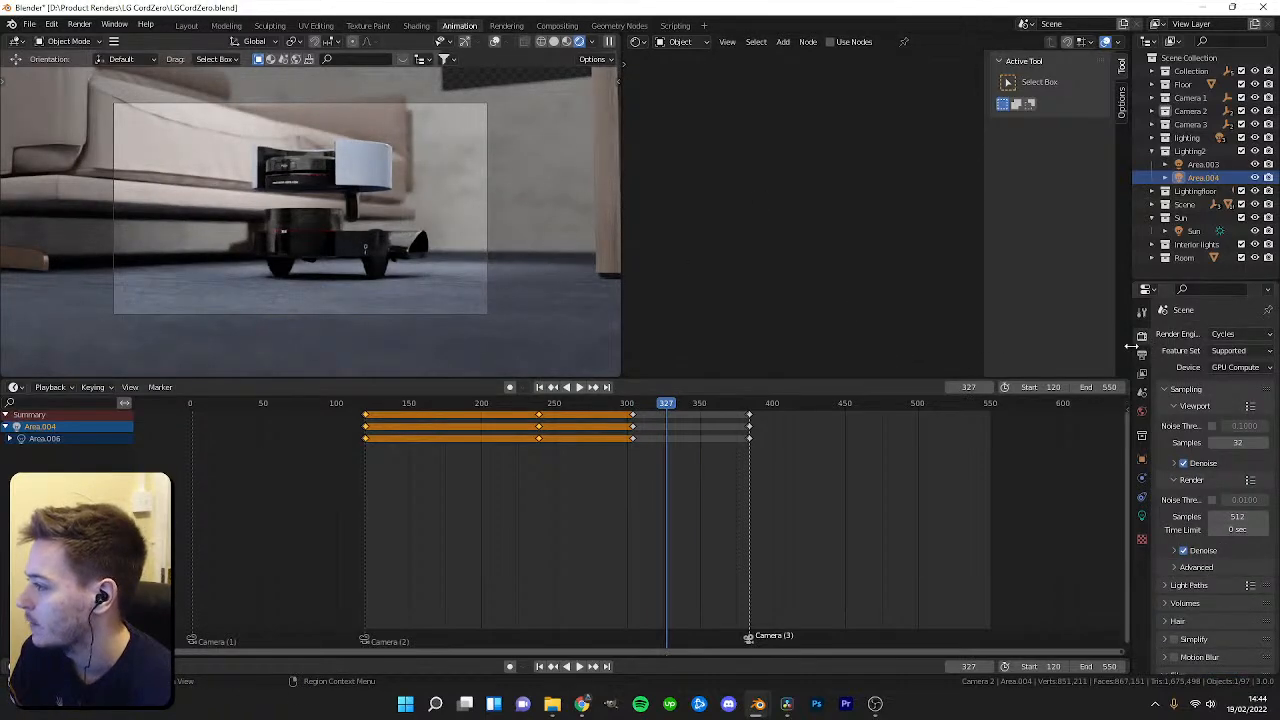
left_click_drag(1131, 347, 1022, 347)
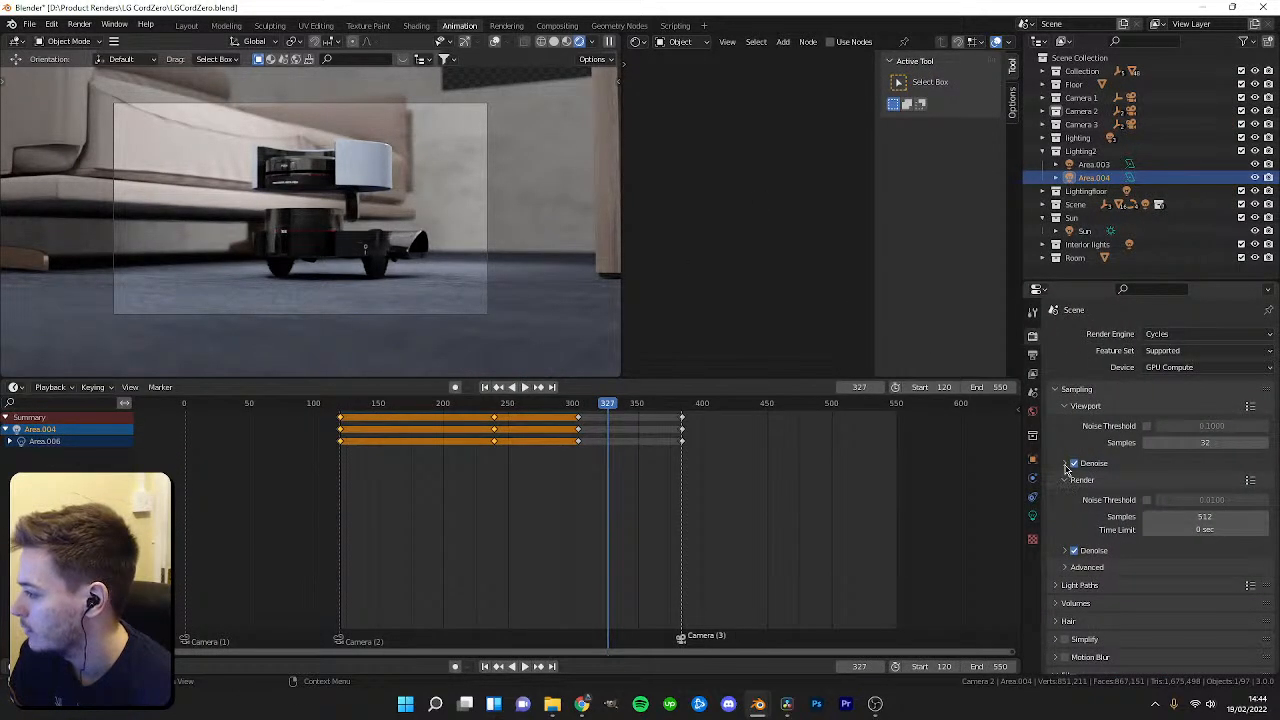
left_click(1066, 465)
left_click(1188, 497)
left_click(1188, 492)
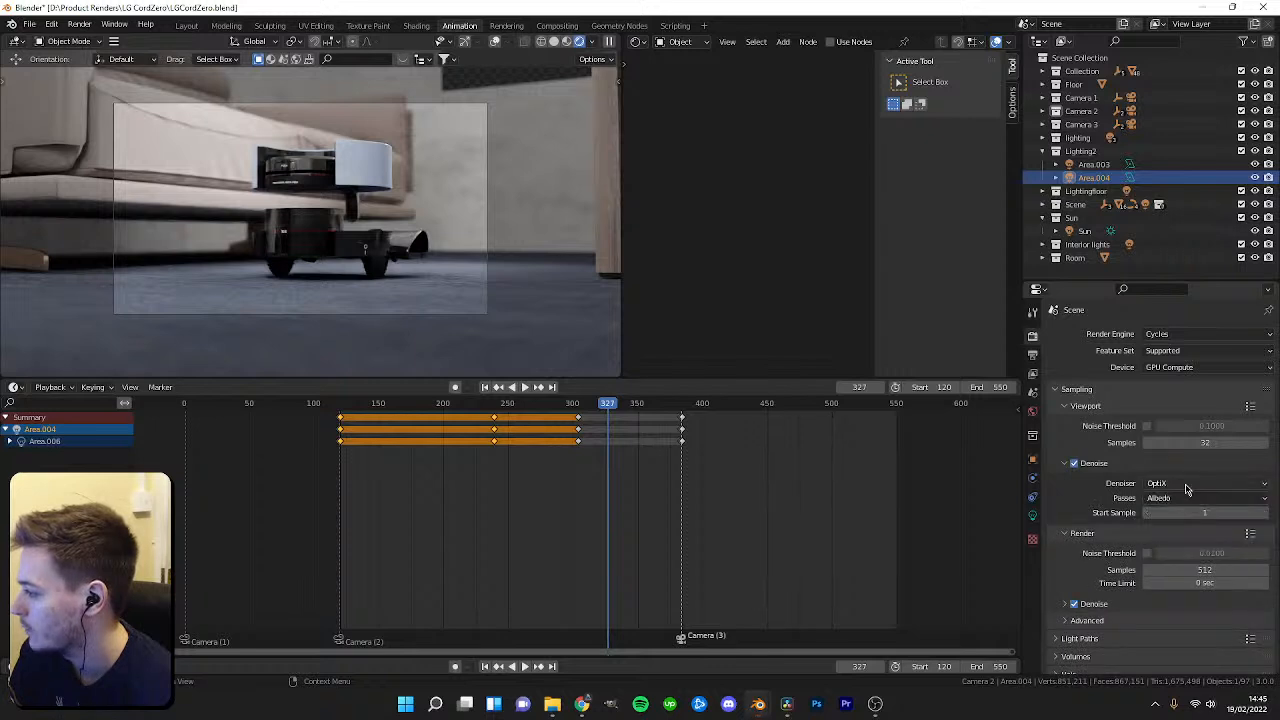
scroll(1150, 510, "down", 2)
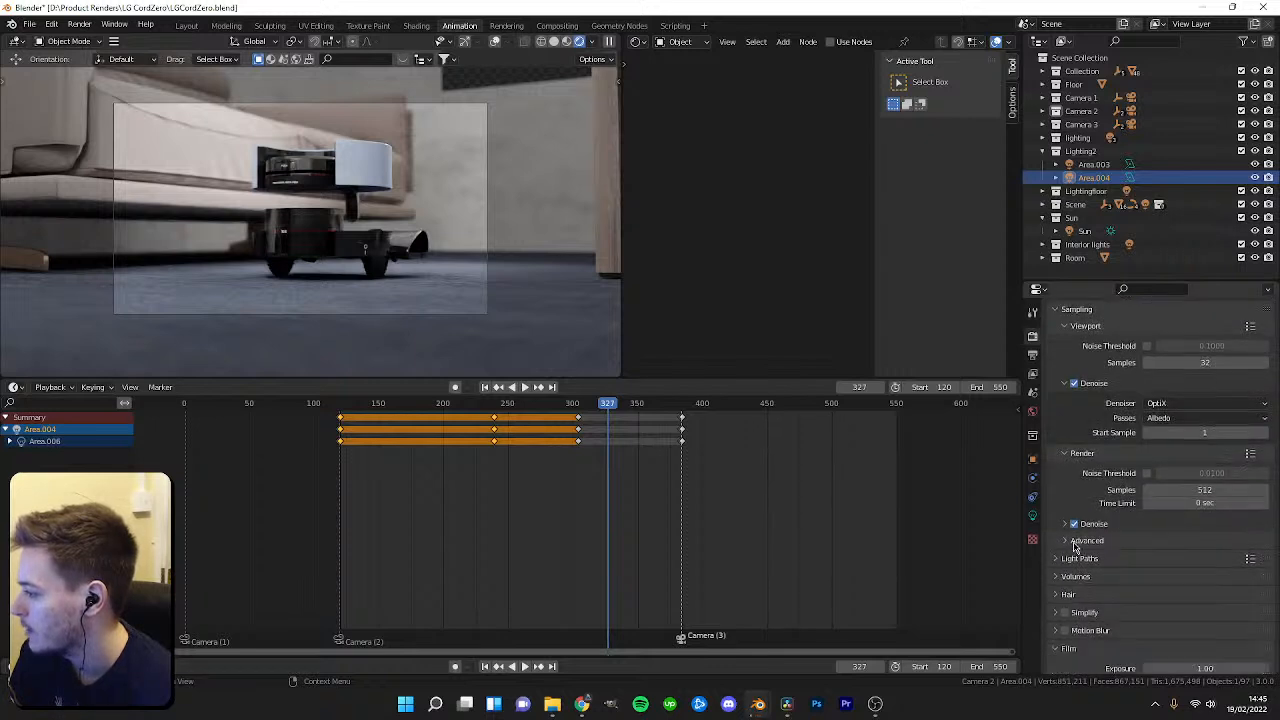
left_click(1064, 524)
scroll(1147, 545, "down", 2)
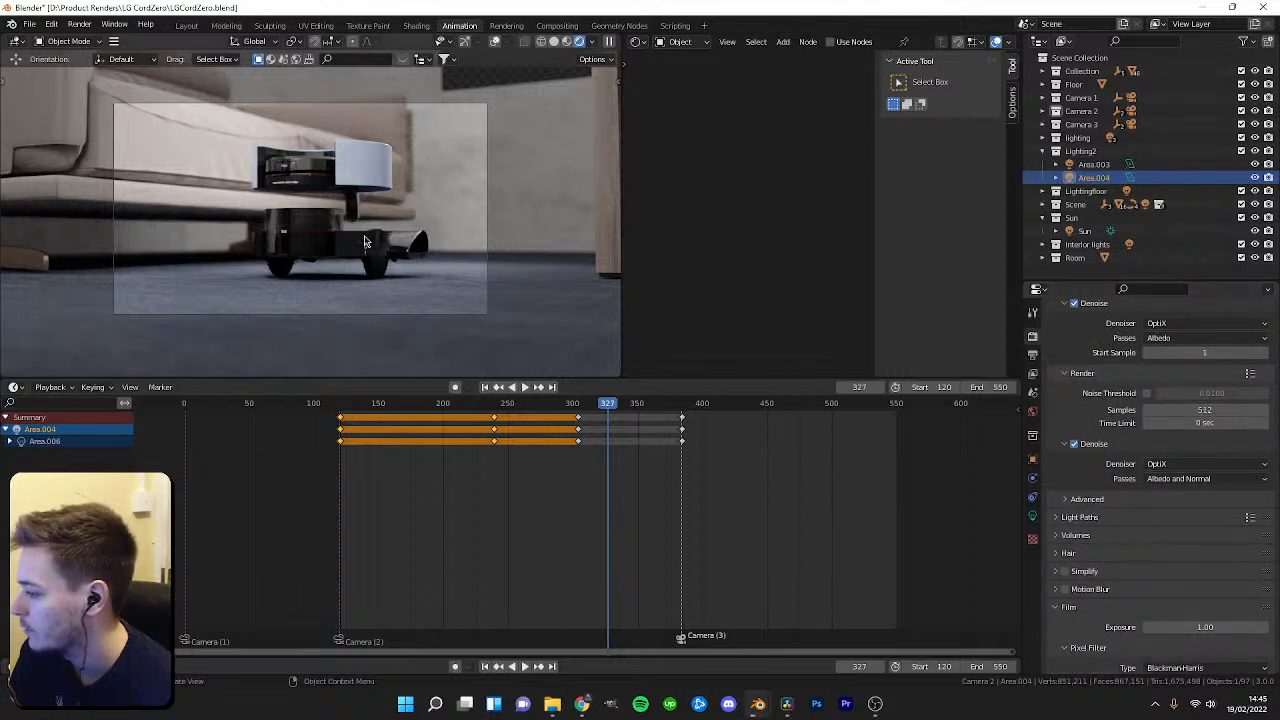
Save the file and collapse the Lighting2 and Sun collections in the outliner.
key("ctrl+s")
left_click(1056, 151)
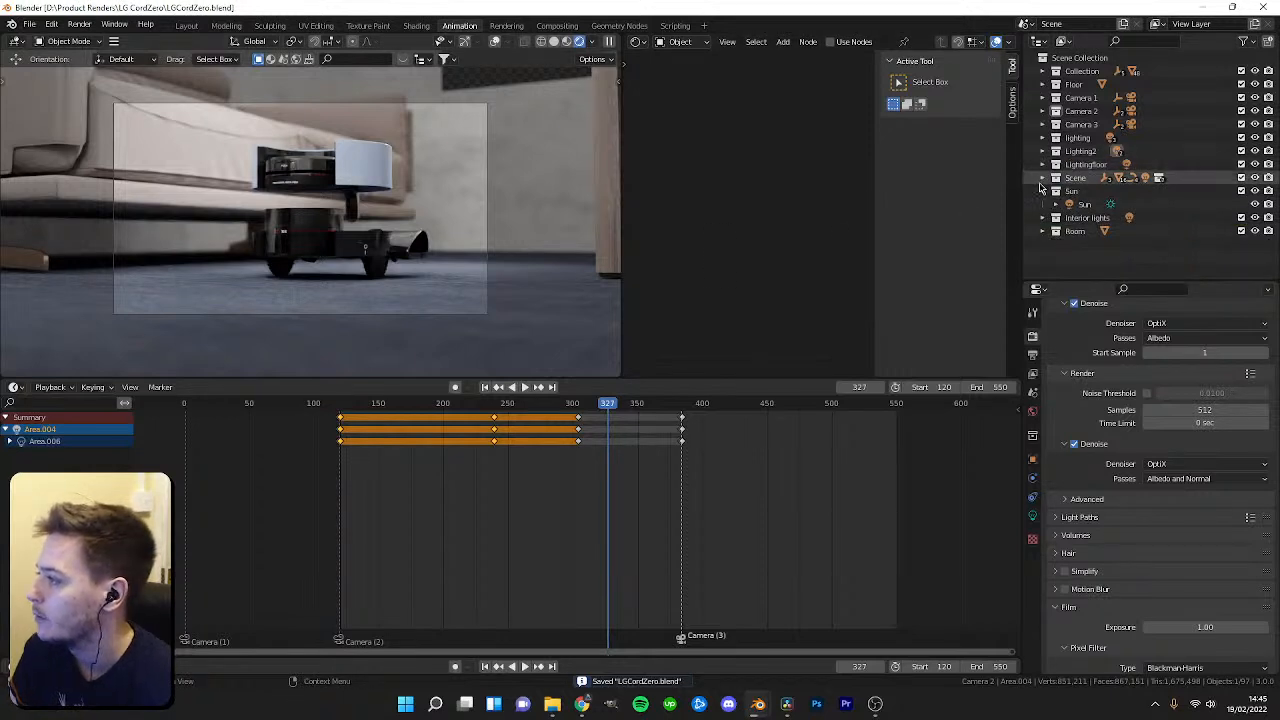
left_click(1042, 190)
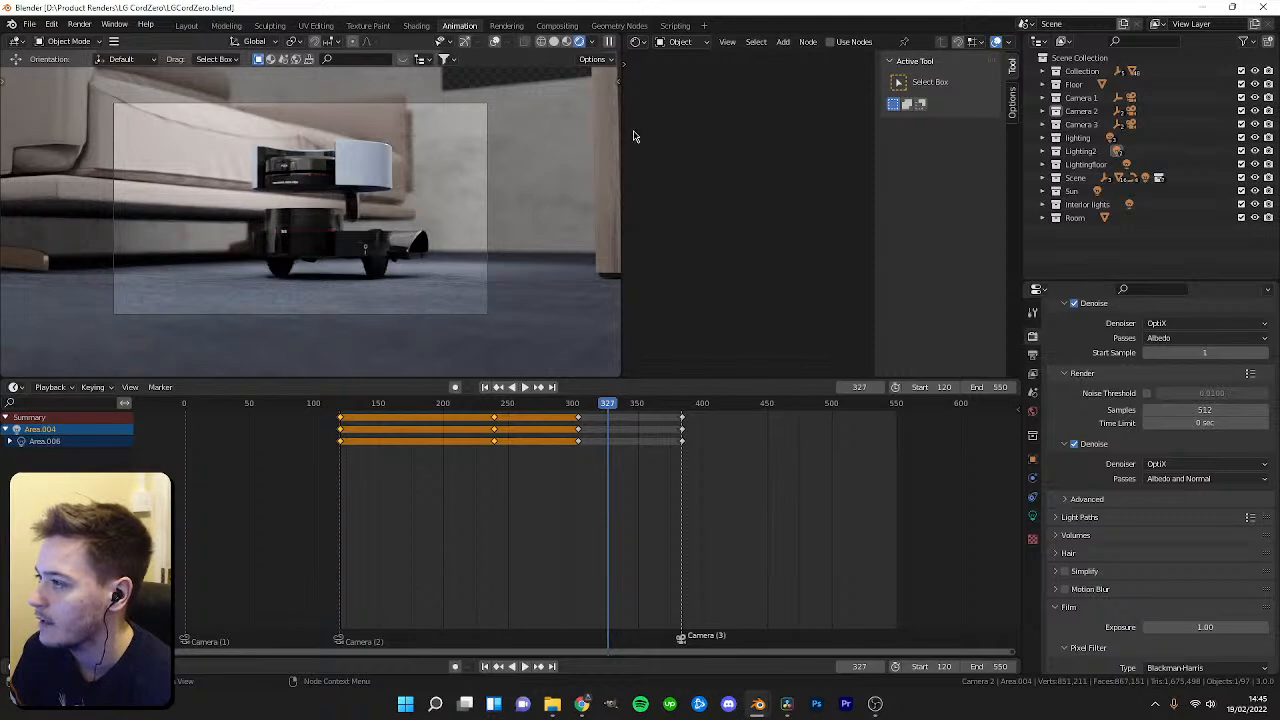
Switch to the Layout workspace and view through the active camera.
left_click(638, 42)
left_click(186, 25)
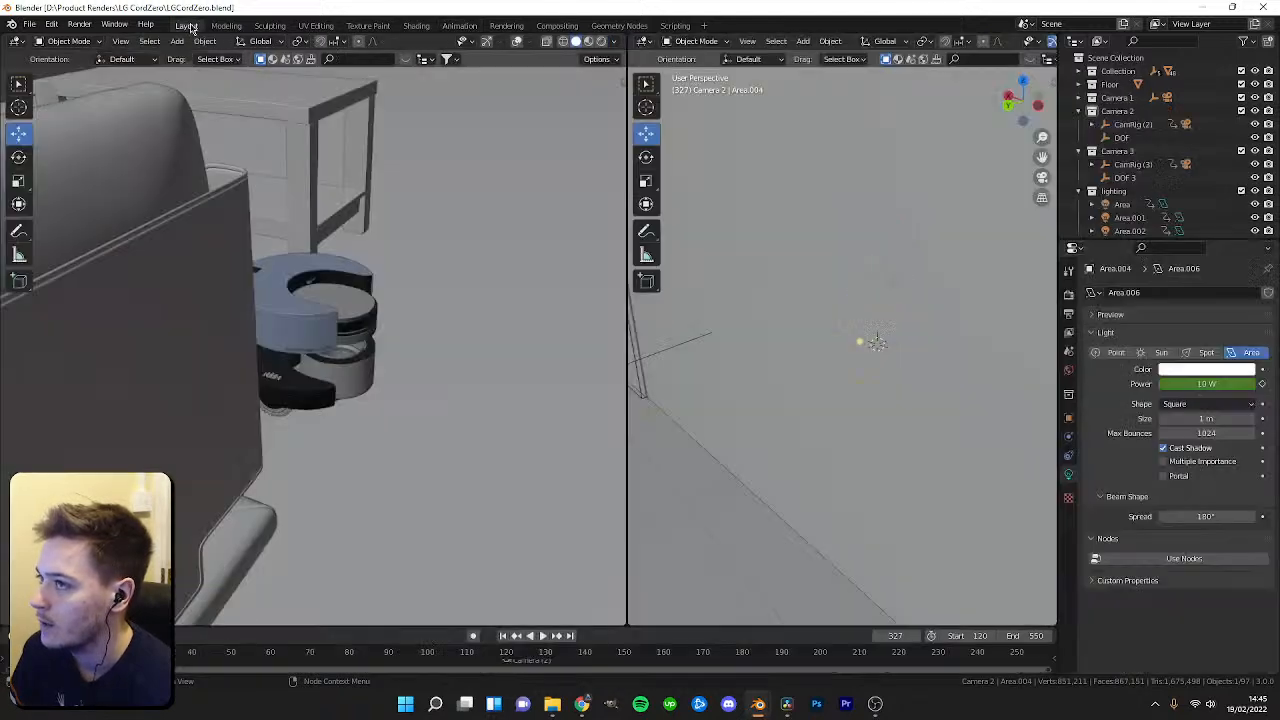
key("KP_0")
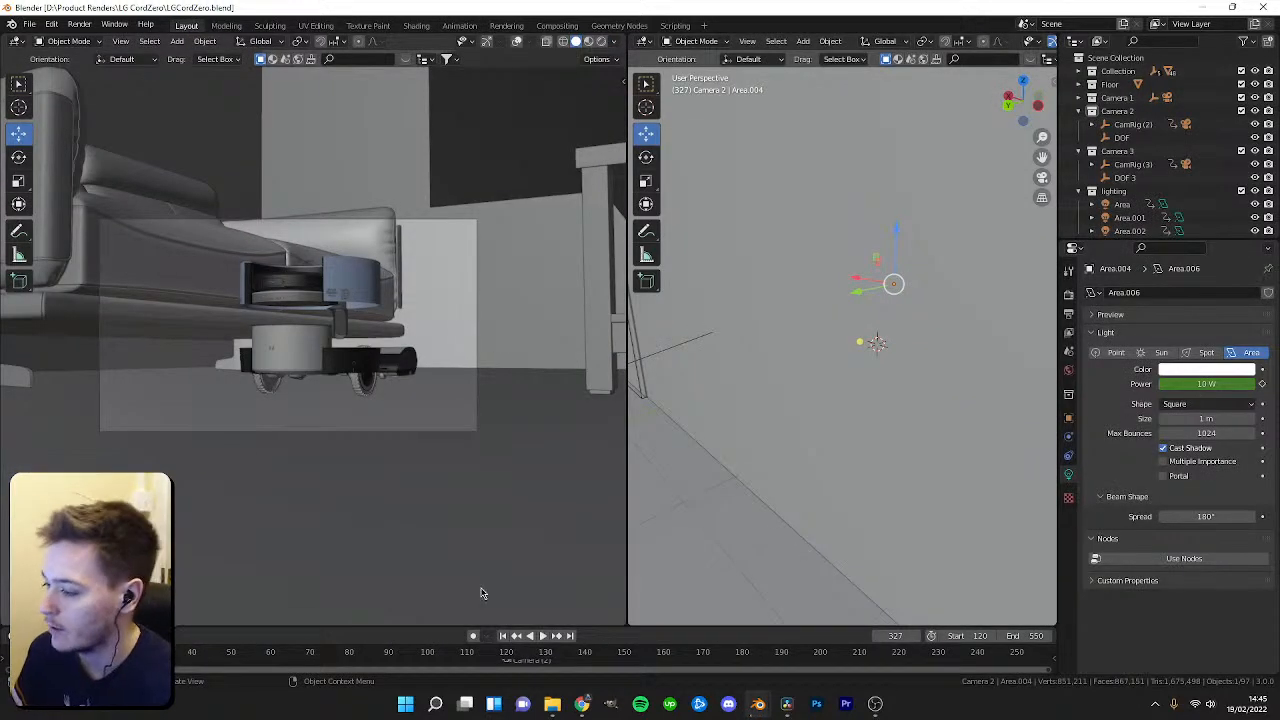
Enlarge the bottom timeline area and split off an Image Editor beside it.
left_click_drag(466, 626, 466, 448)
left_click_drag(4, 449, 229, 475)
left_click(17, 458)
left_click(45, 509)
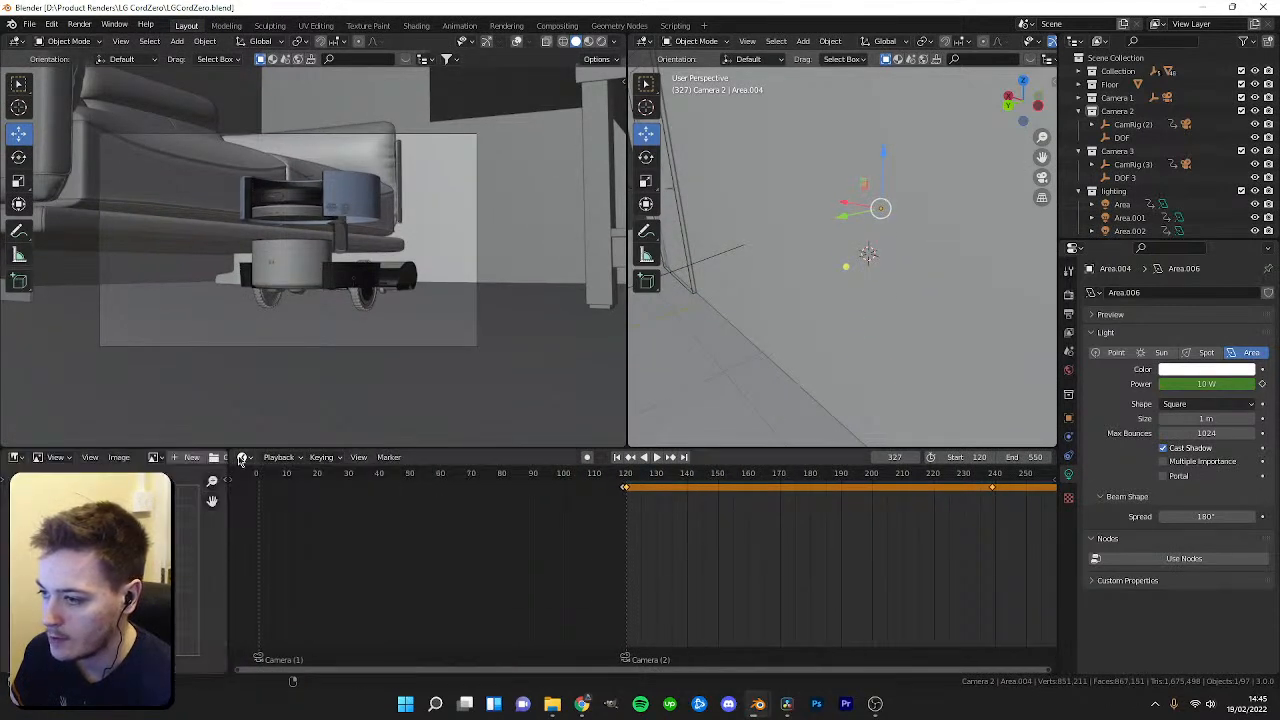
left_click(254, 462)
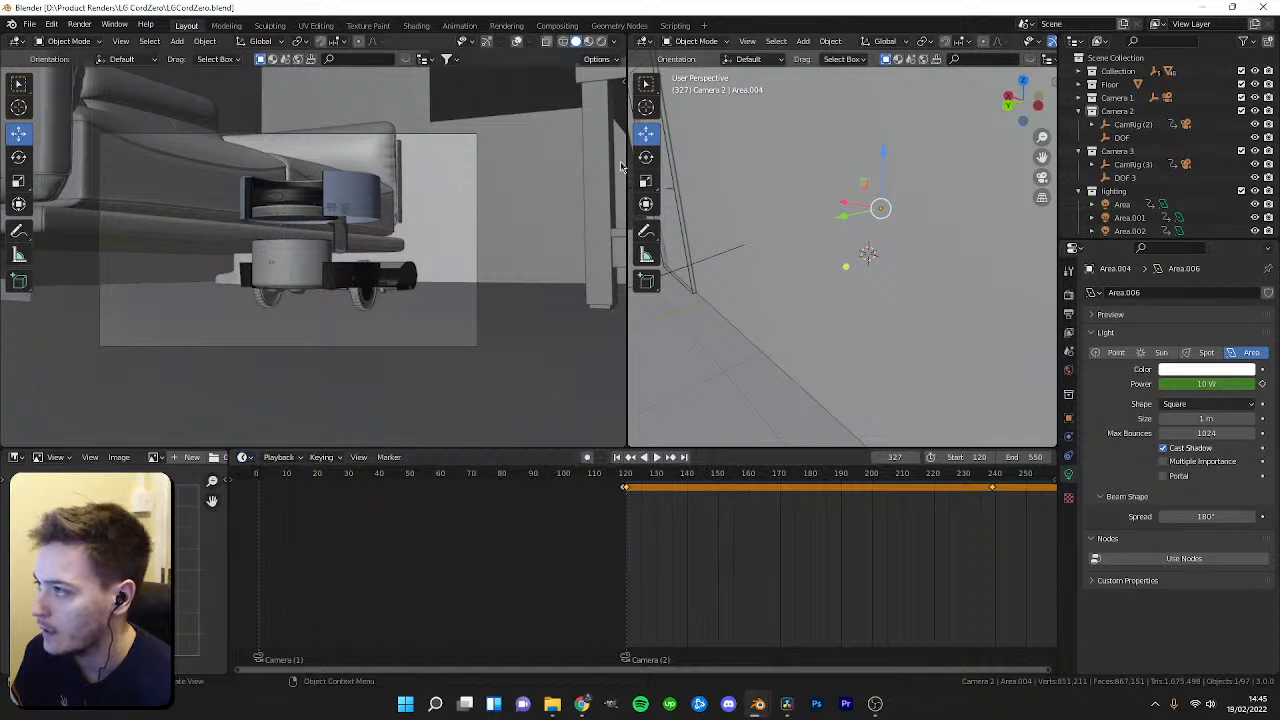
Switch the left camera viewport's shading to Material Preview.
scroll(352, 262, "up", 2)
key("z")
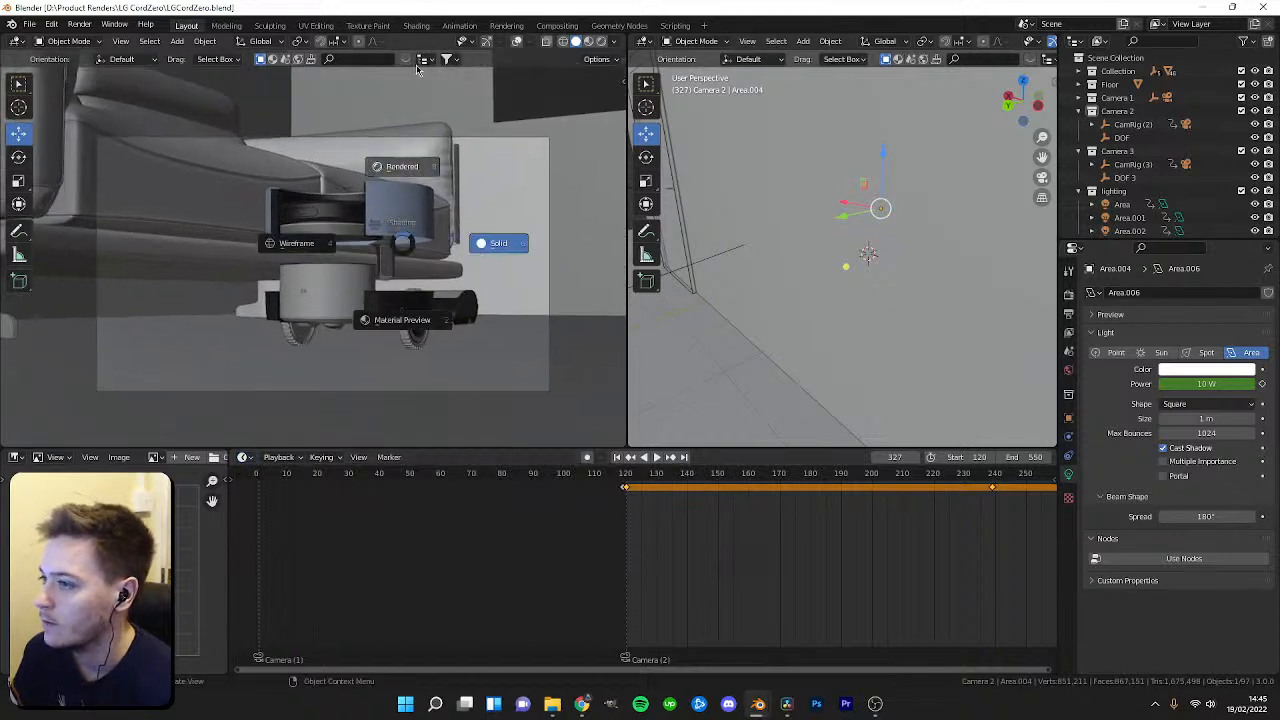
left_click(403, 165)
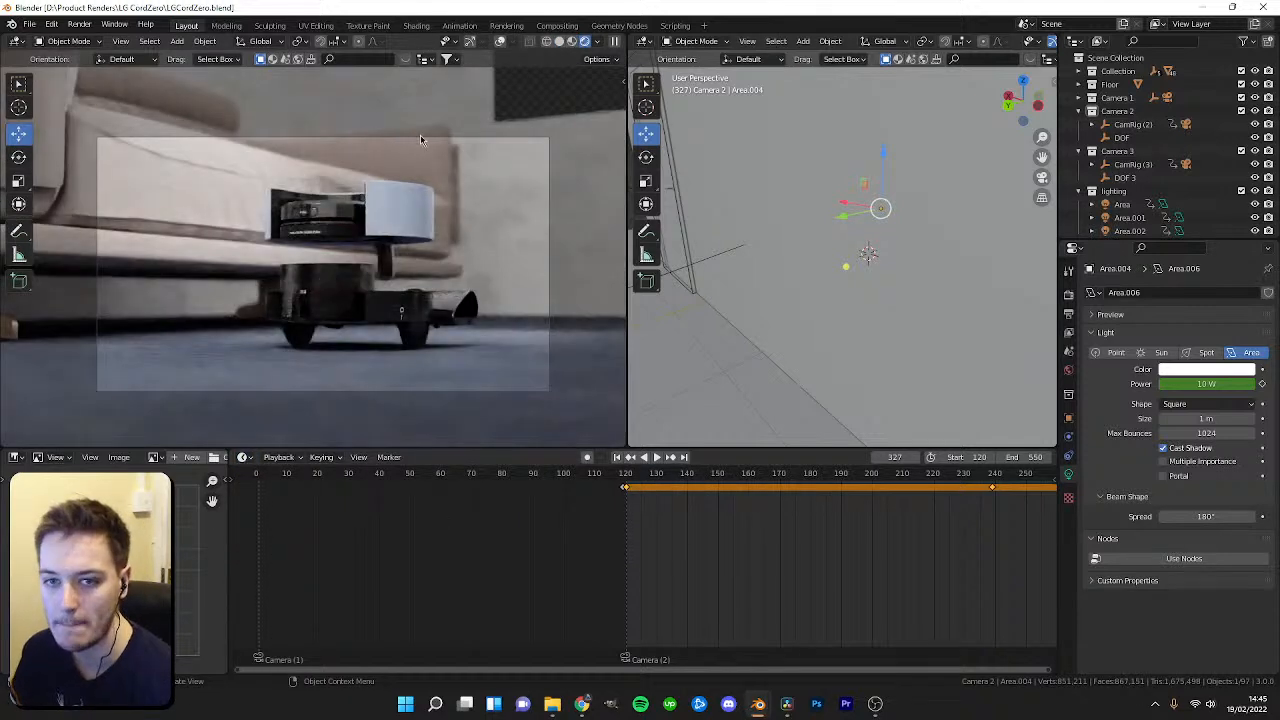
key("z")
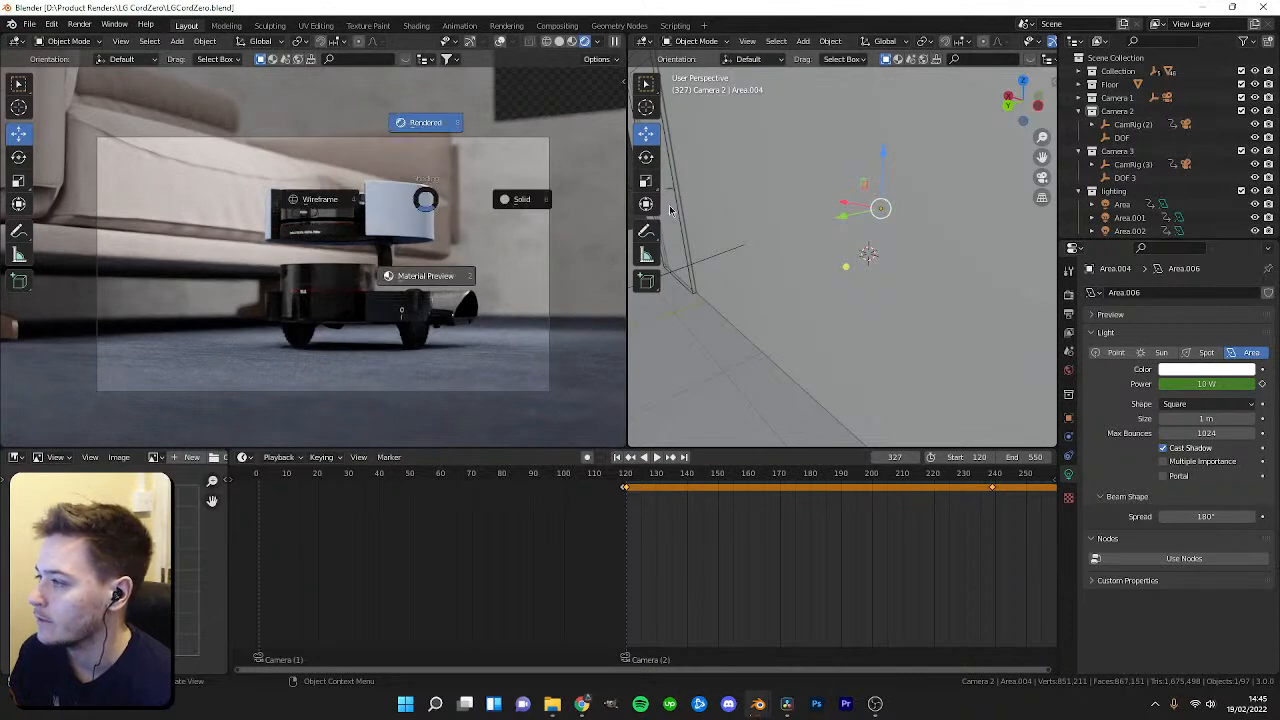
left_click(739, 209)
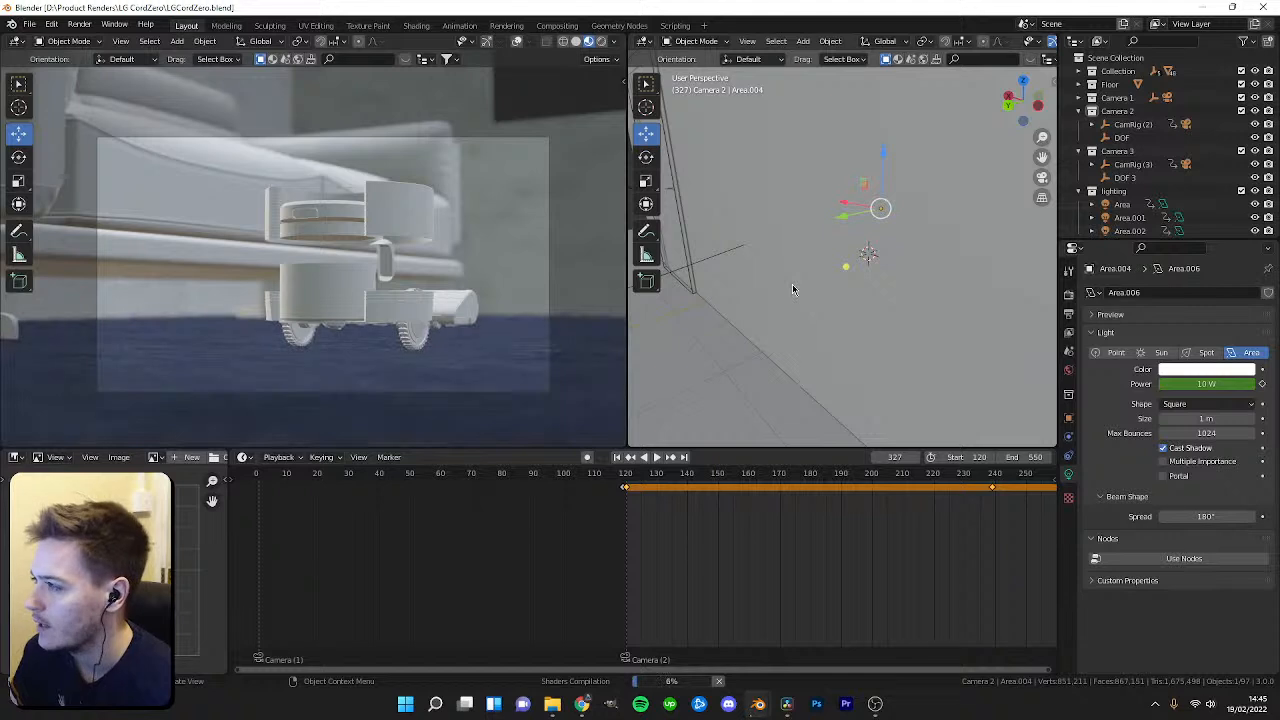
Collapse the camera, lighting and scene collections in the outliner.
left_click(1082, 123)
left_click(1078, 137)
left_click(1078, 150)
left_click(1078, 164)
left_click(1078, 164)
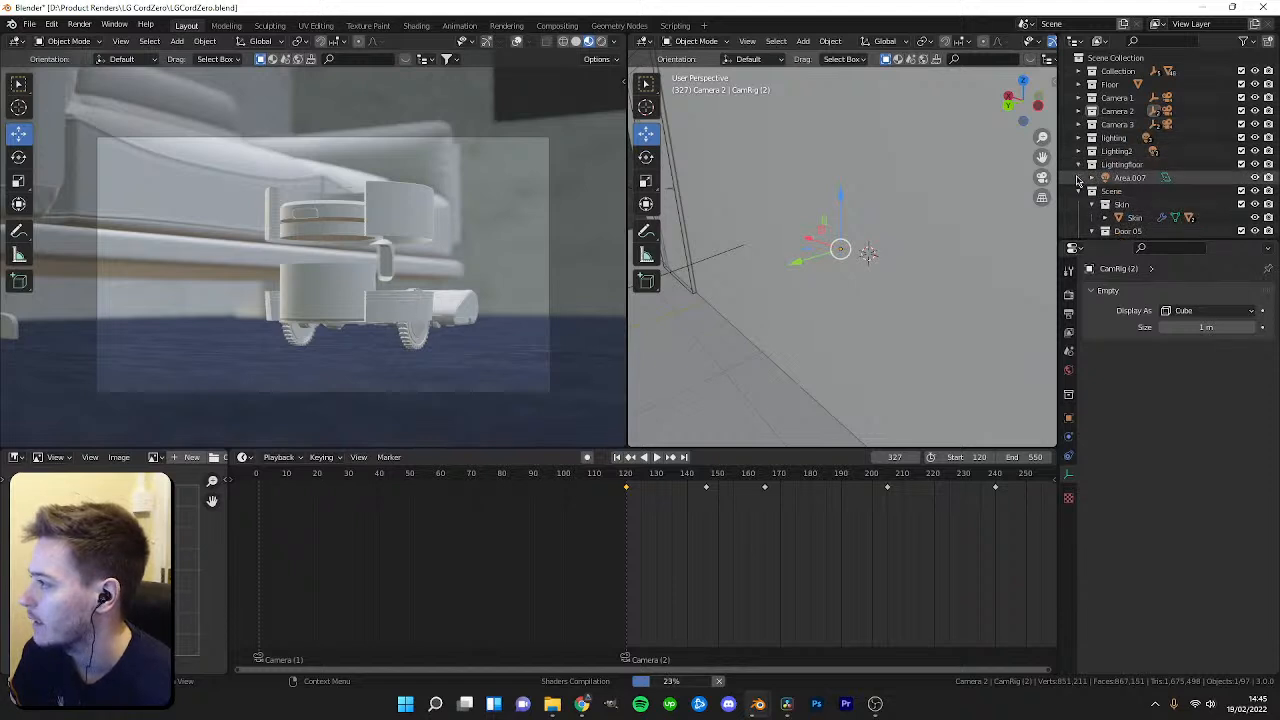
left_click(1078, 177)
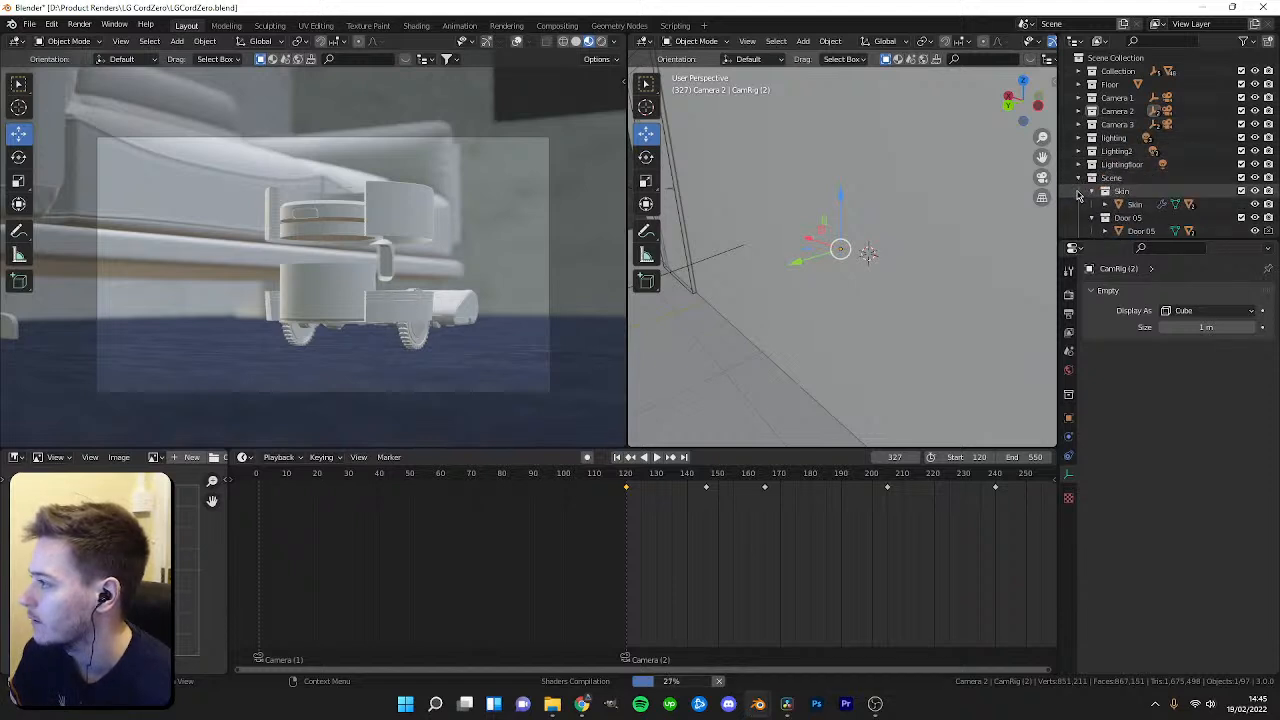
left_click(1078, 190)
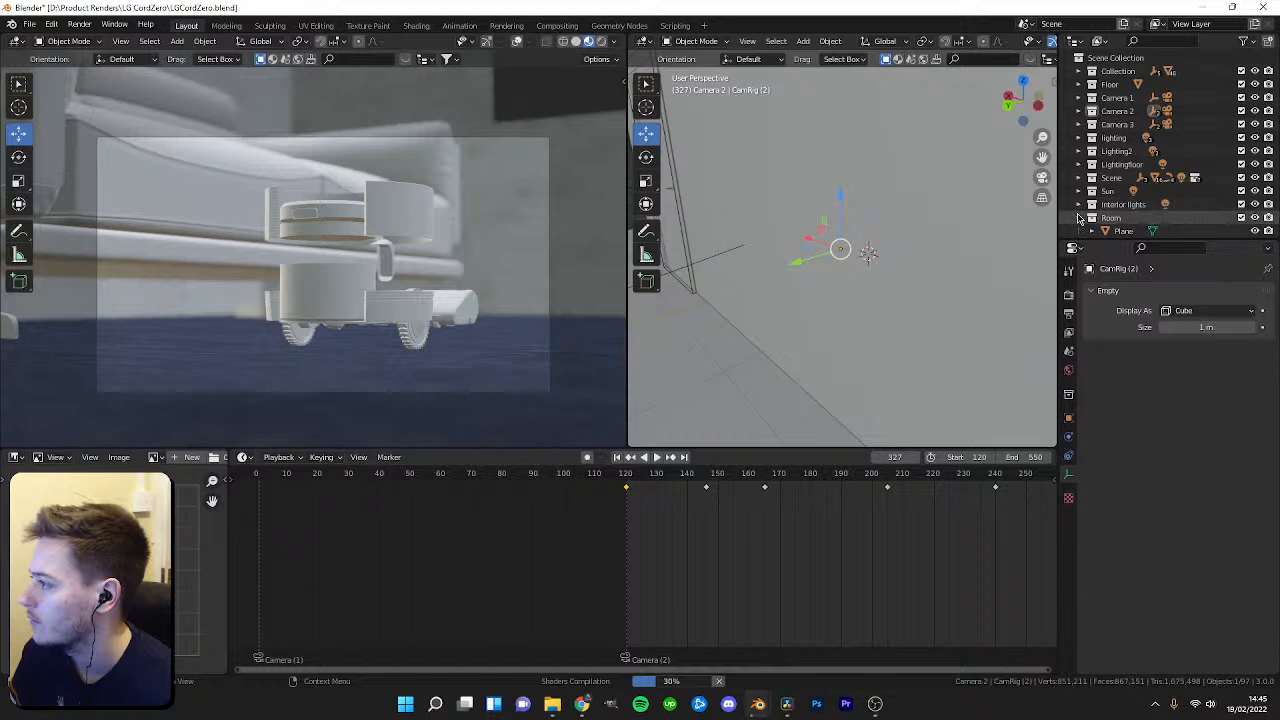
Play and scrub the timeline to preview the camera animation.
scroll(714, 534, "down", 12)
left_click_drag(834, 476, 741, 510)
key("space")
key("space")
left_click(748, 482)
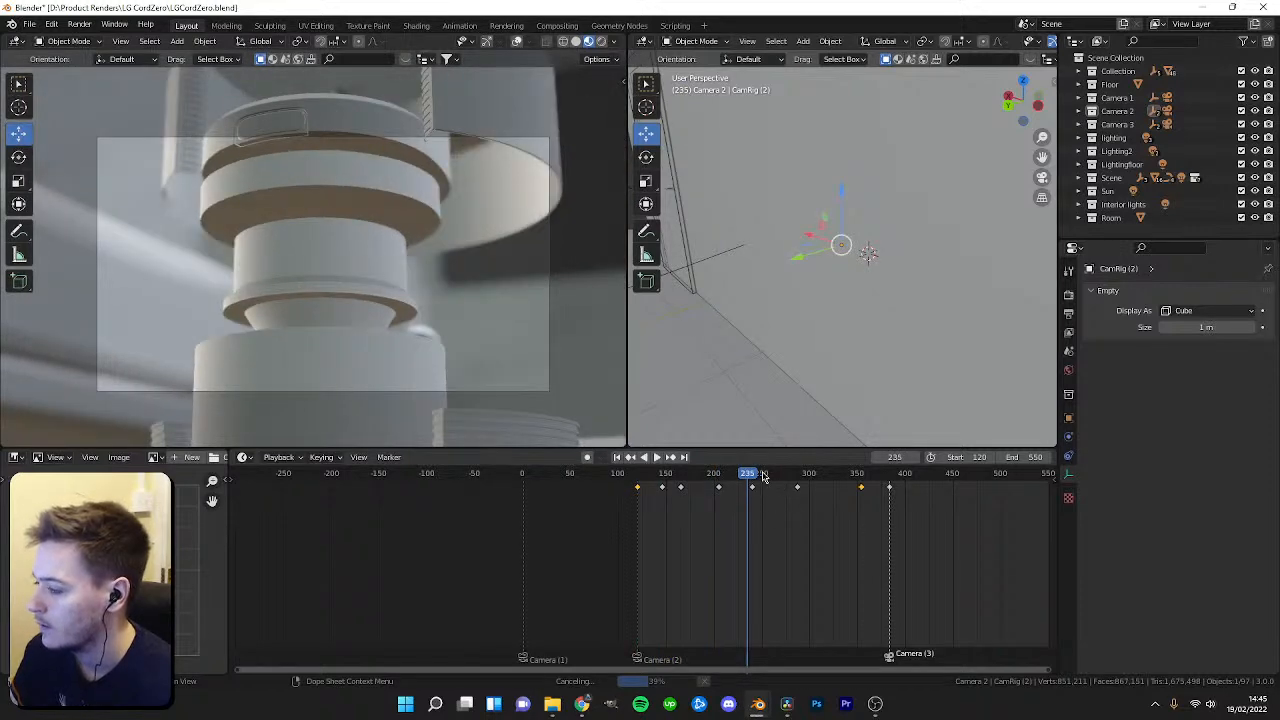
left_click_drag(748, 474, 644, 474)
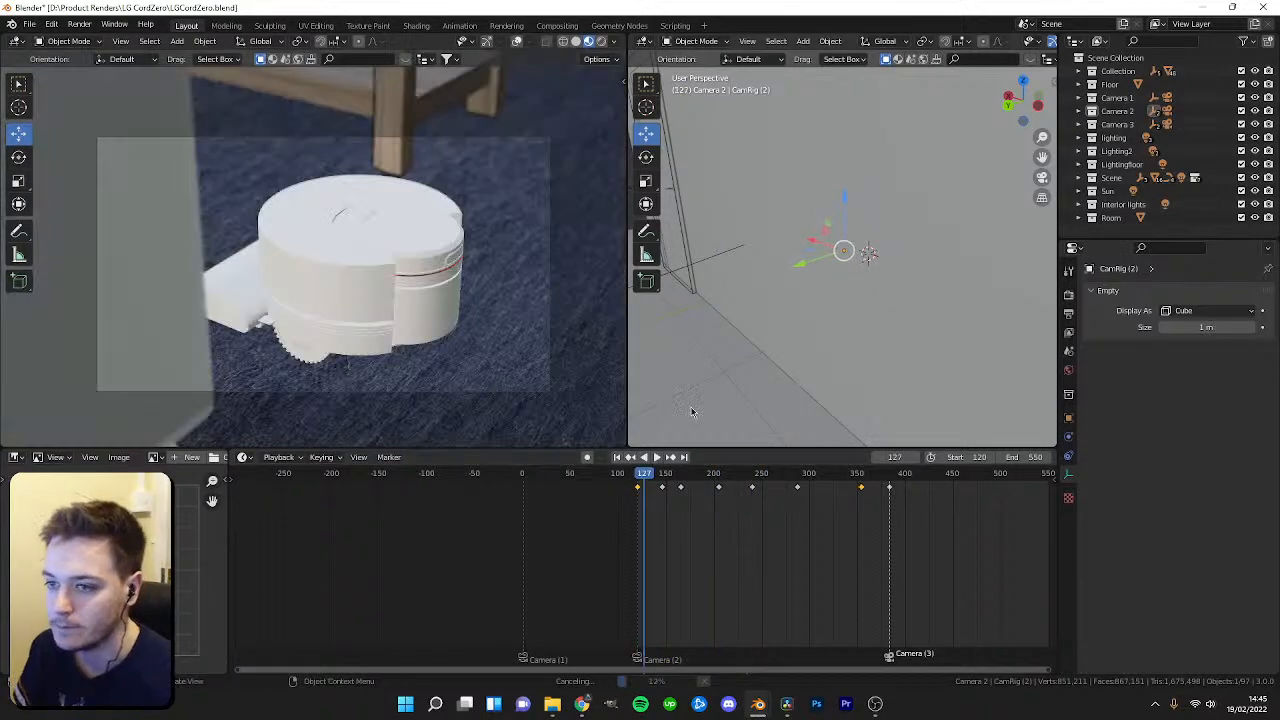
left_click(725, 478)
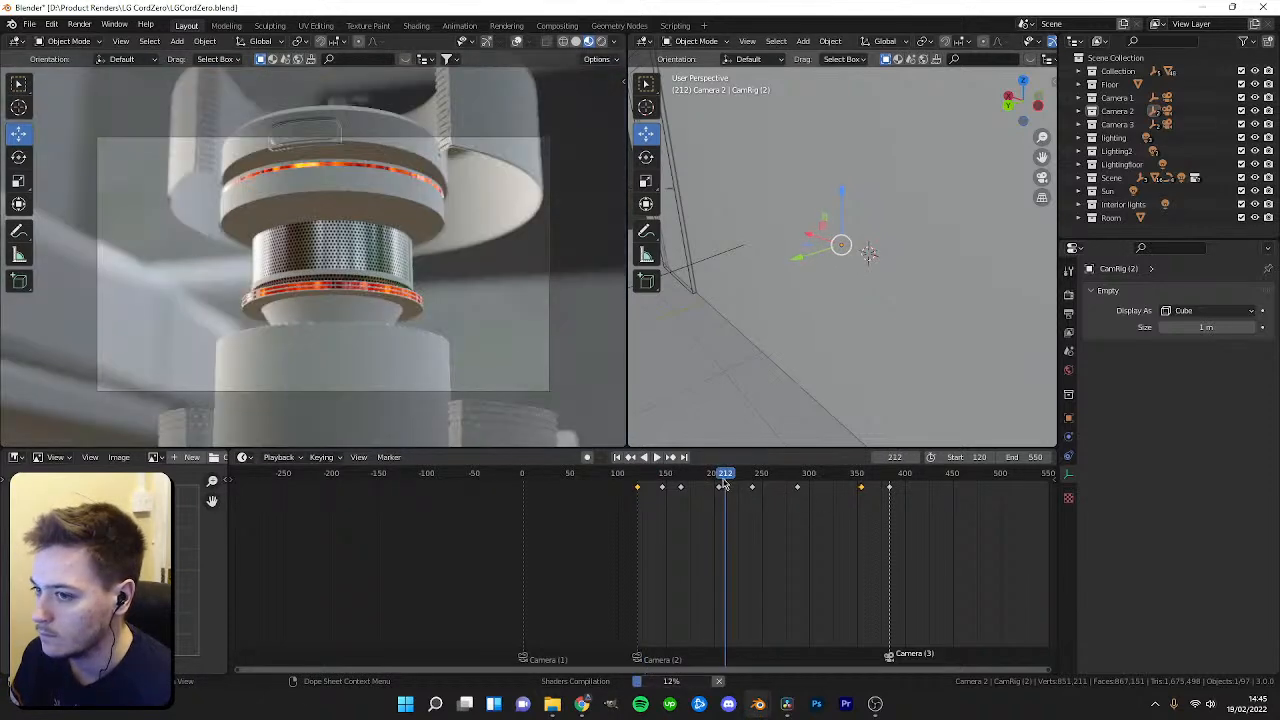
left_click(768, 484)
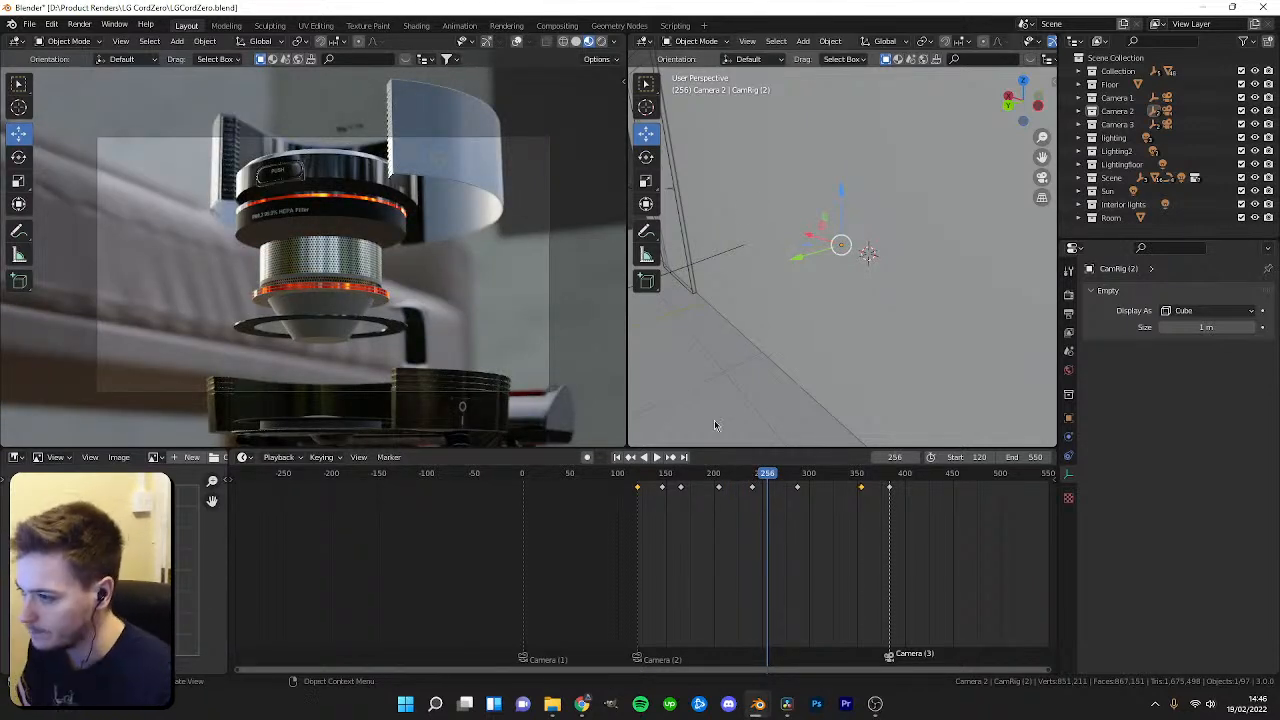
left_click_drag(768, 480, 778, 480)
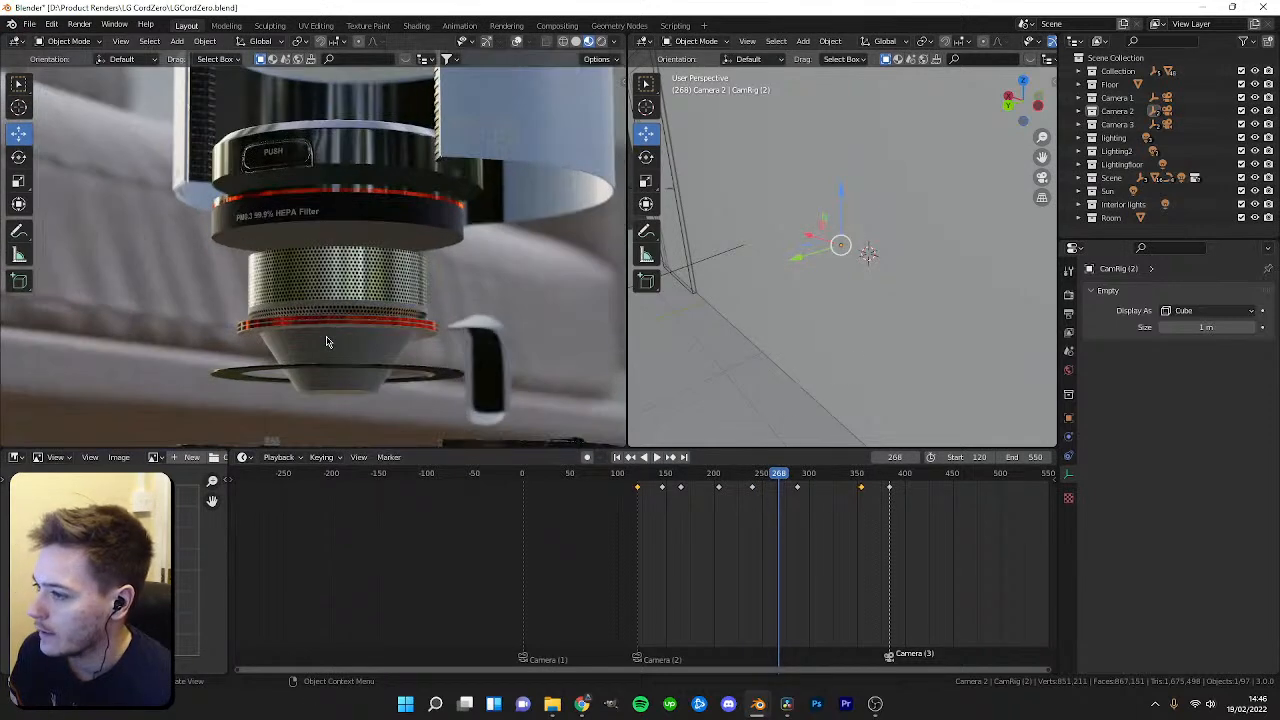
Select the robot's filter part and darken the chrome material's base color value.
left_click(339, 349)
left_click(1069, 531)
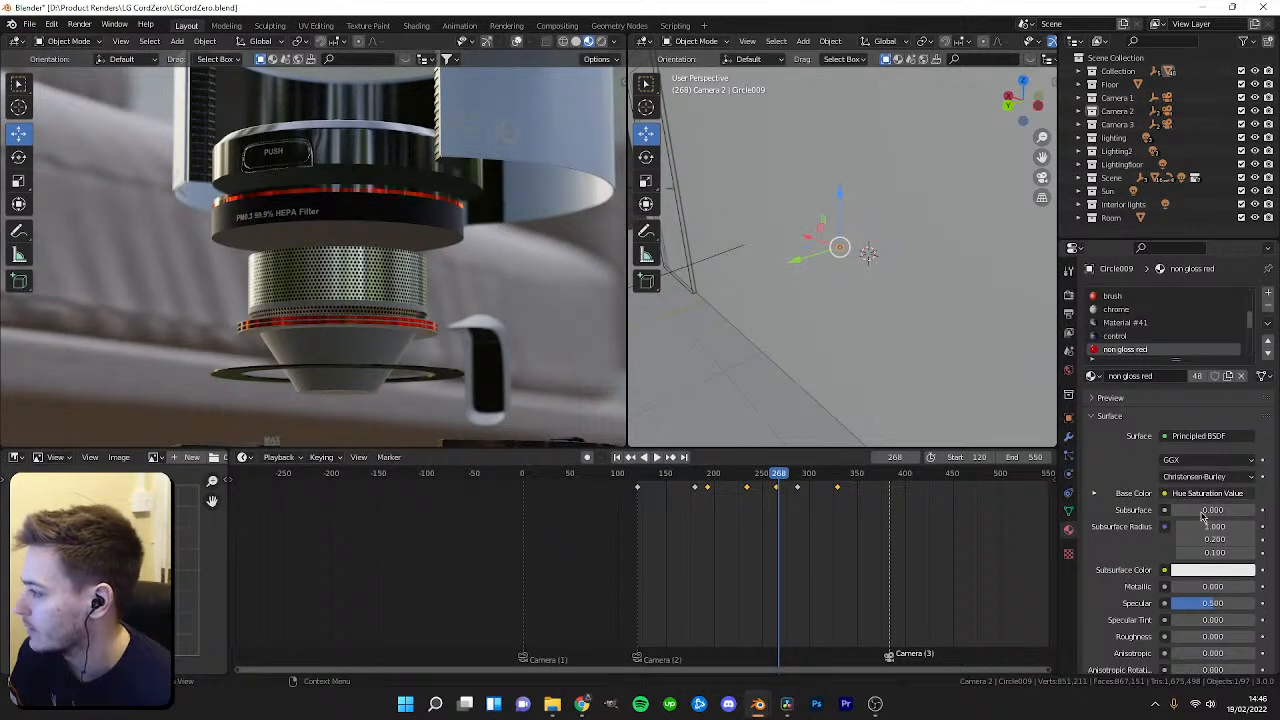
left_click(1094, 494)
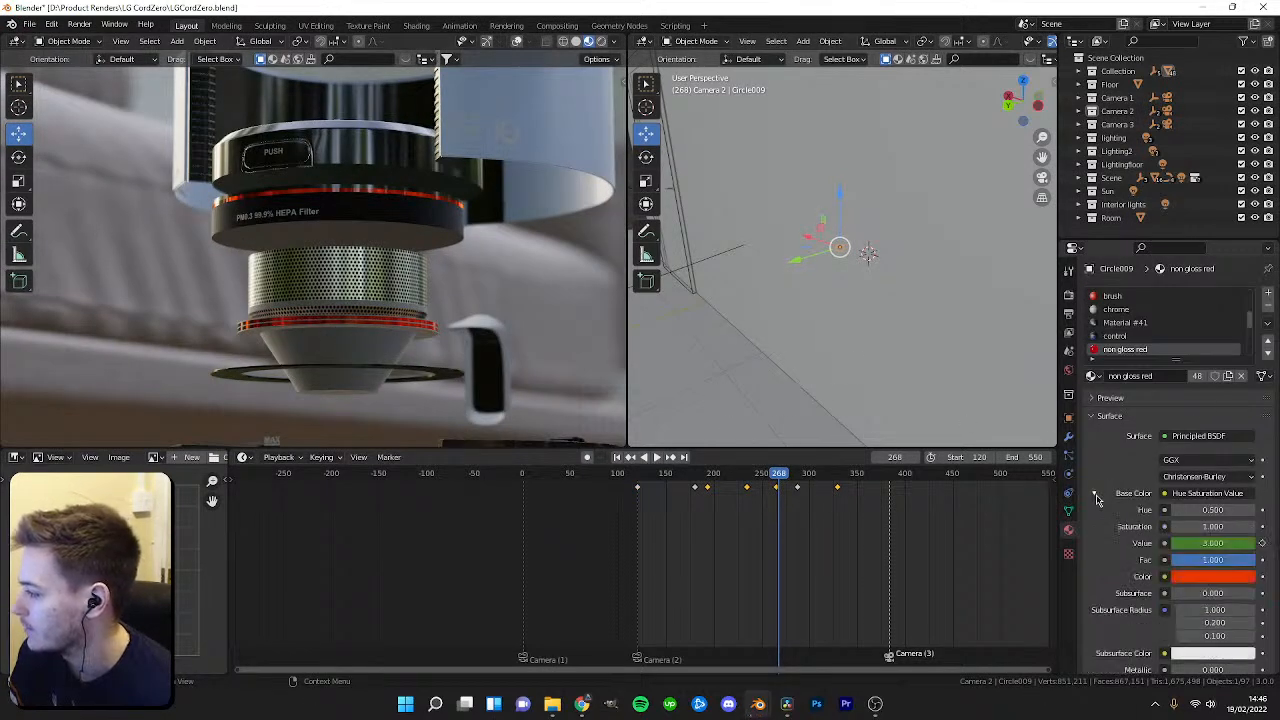
left_click(1126, 311)
left_click(1216, 494)
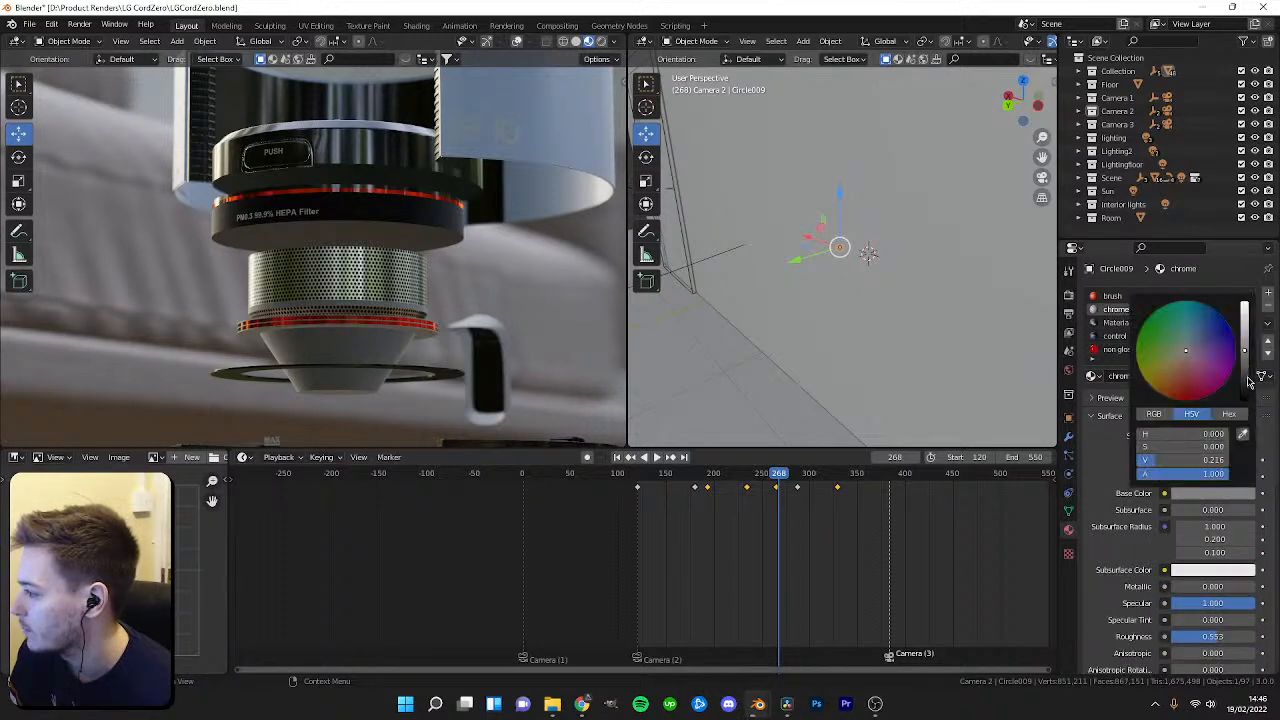
left_click_drag(1249, 380, 1246, 420)
Navigate the right viewport and select the carpet plane.
mouse_move(808, 478)
left_mouse_down()
mouse_move(920, 490)
mouse_move(822, 500)
mouse_move(951, 488)
mouse_move(814, 492)
left_mouse_up()
middle_click_drag(734, 354, 757, 286)
middle_click_drag(885, 232, 797, 334, "shift")
left_click(831, 249)
middle_click_drag(831, 249, 877, 233)
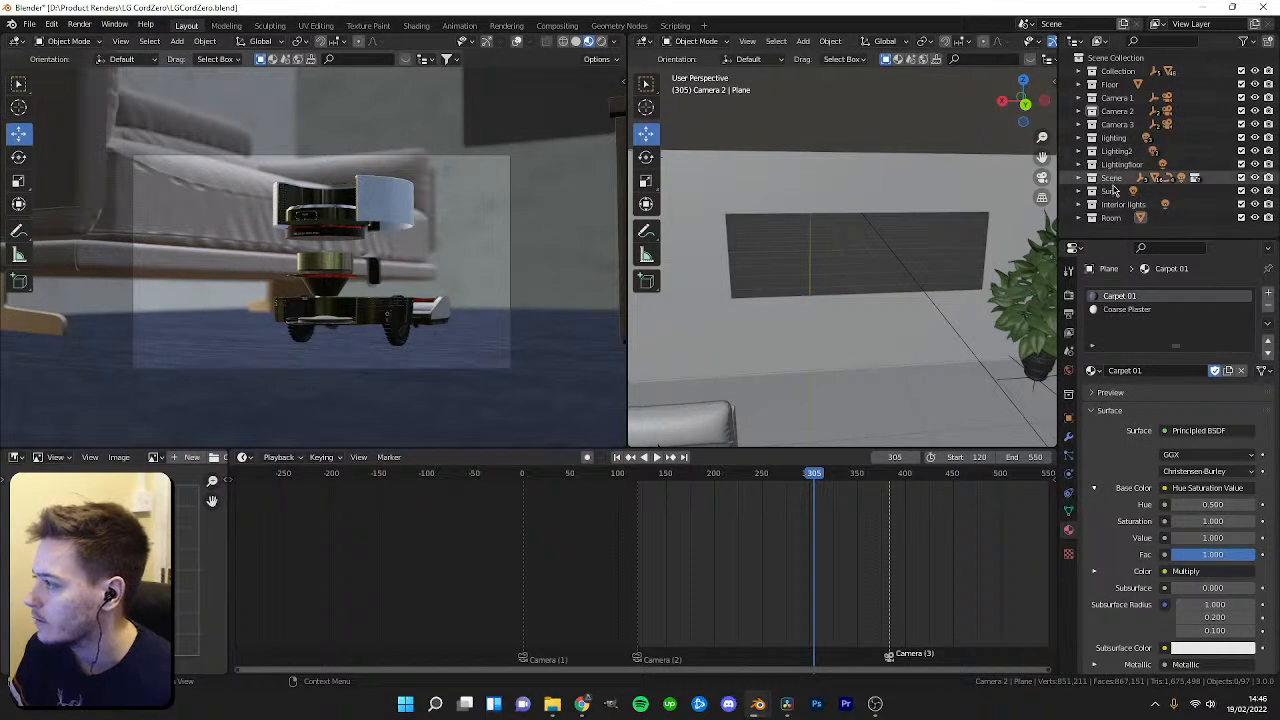
Create a new collection in the outliner and name it "new objects".
right_click(1103, 233)
left_click(1125, 230)
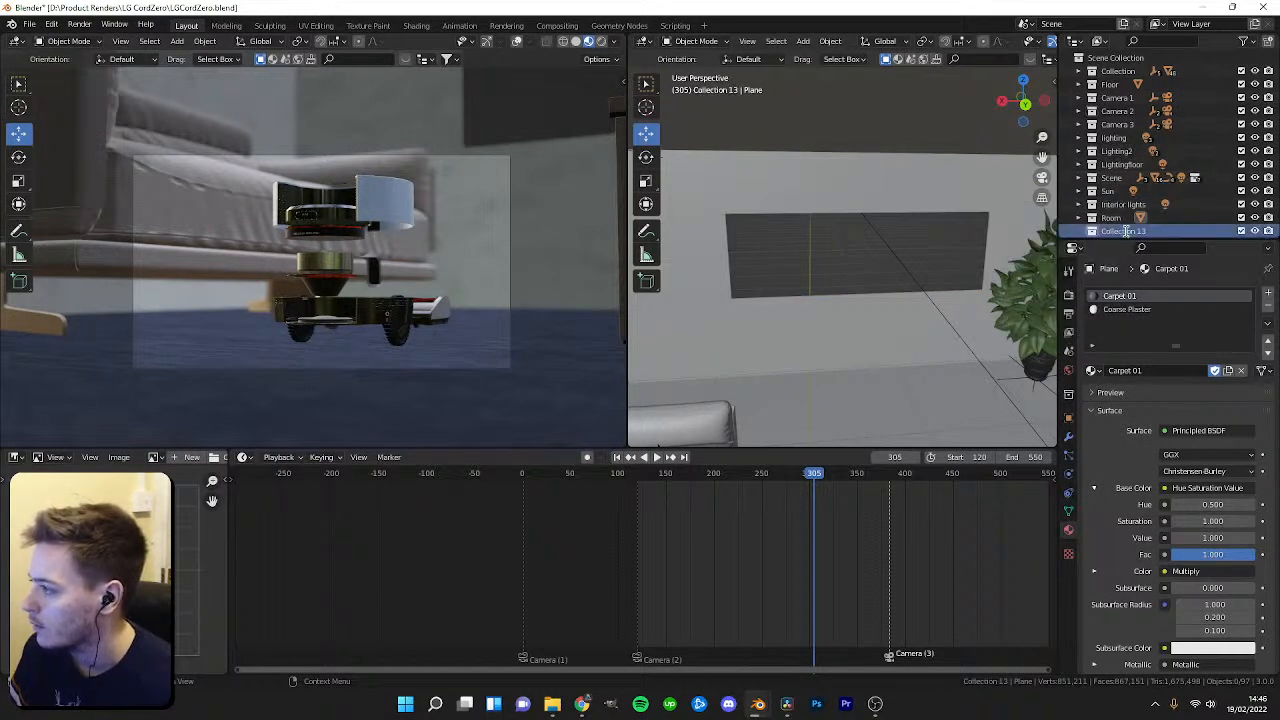
type("new objects")
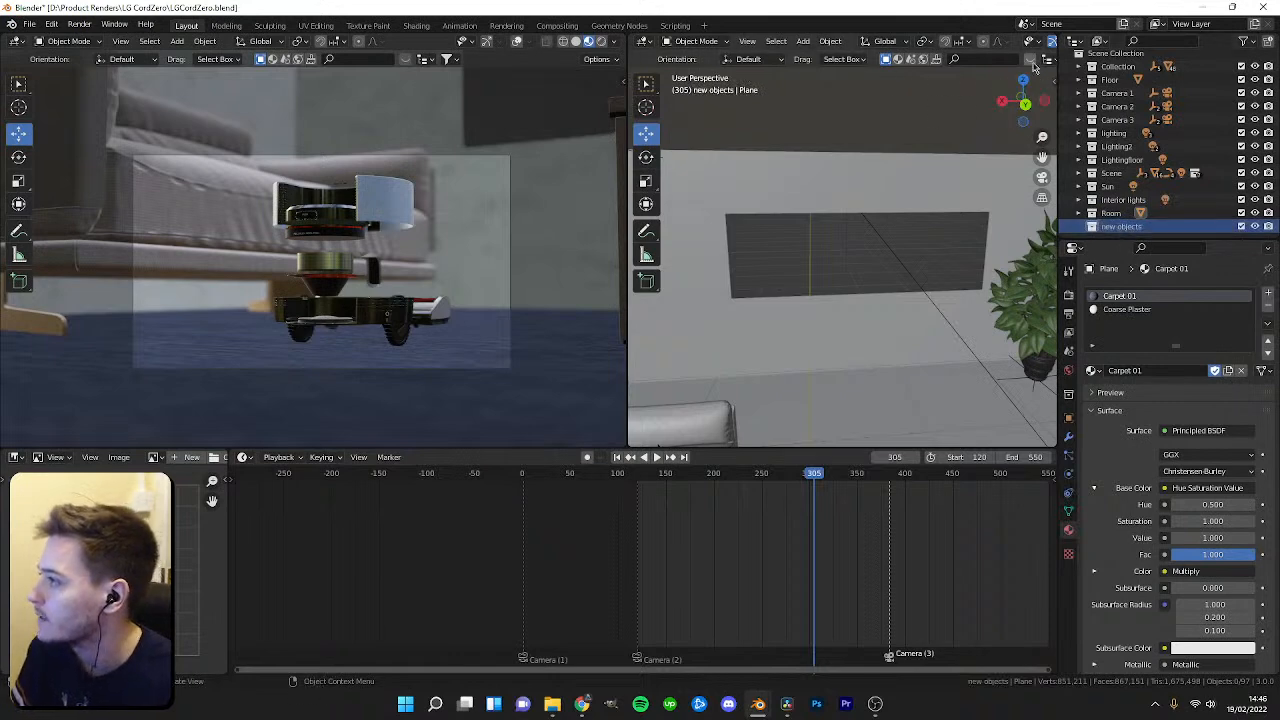
Search BlenderKit for "window" and drag a dark-framed window asset onto the wall.
left_click(1034, 64)
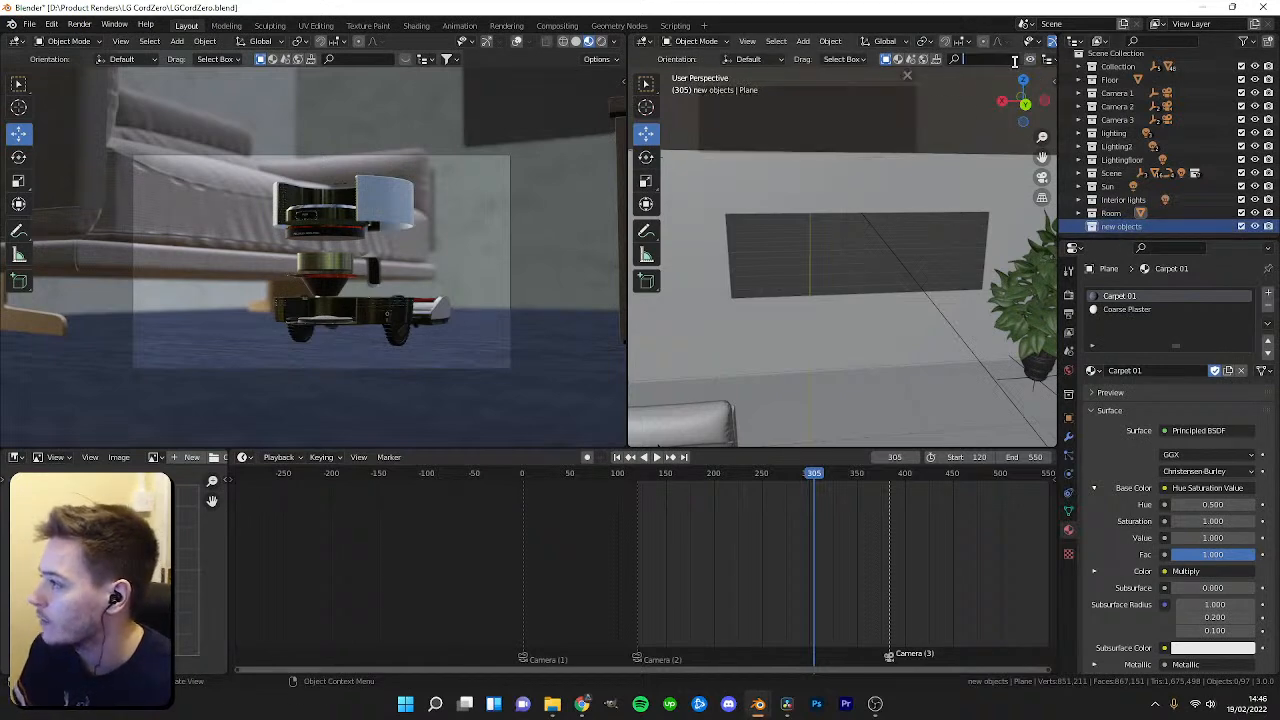
type("window")
left_click_drag(628, 155, 557, 157)
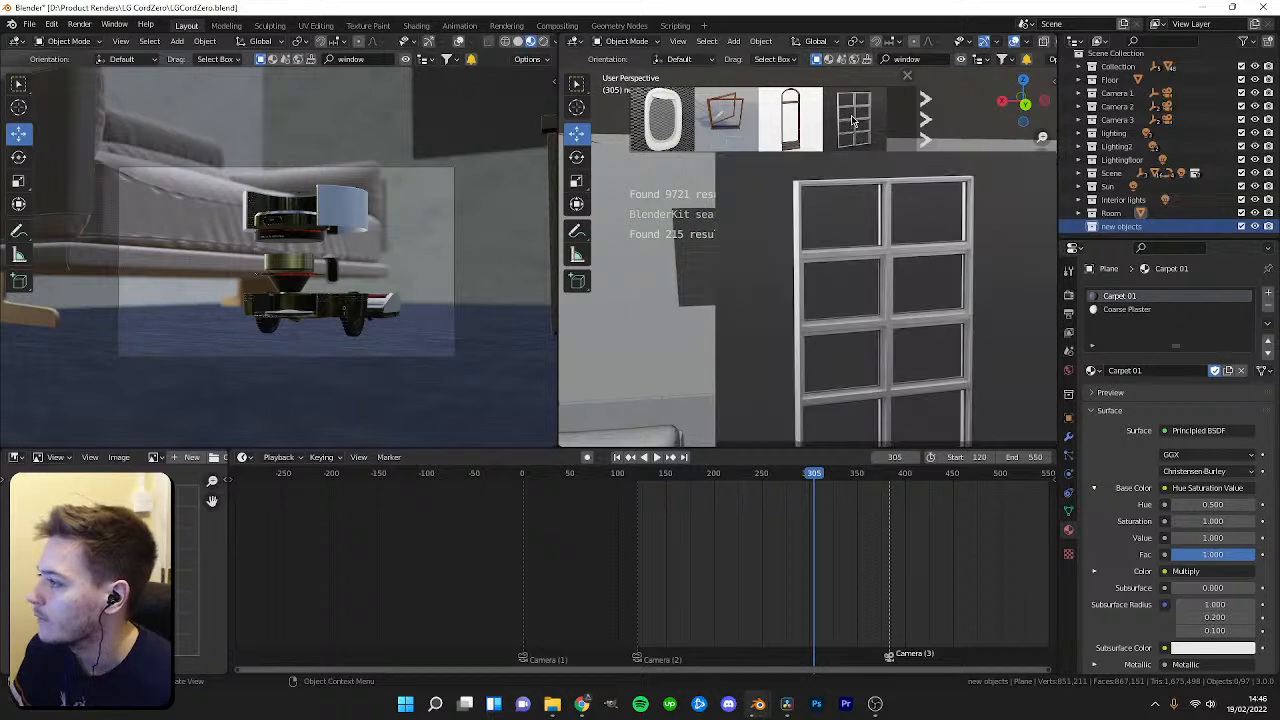
left_click(925, 118)
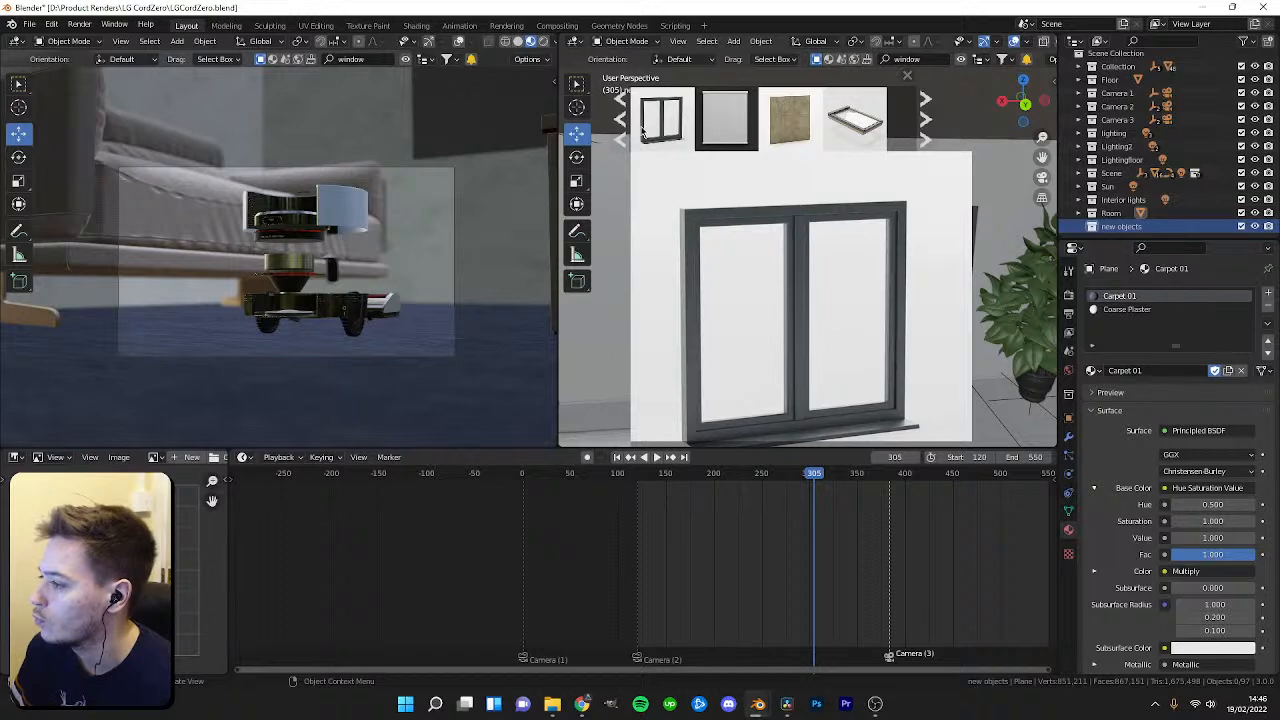
left_click_drag(643, 130, 704, 232)
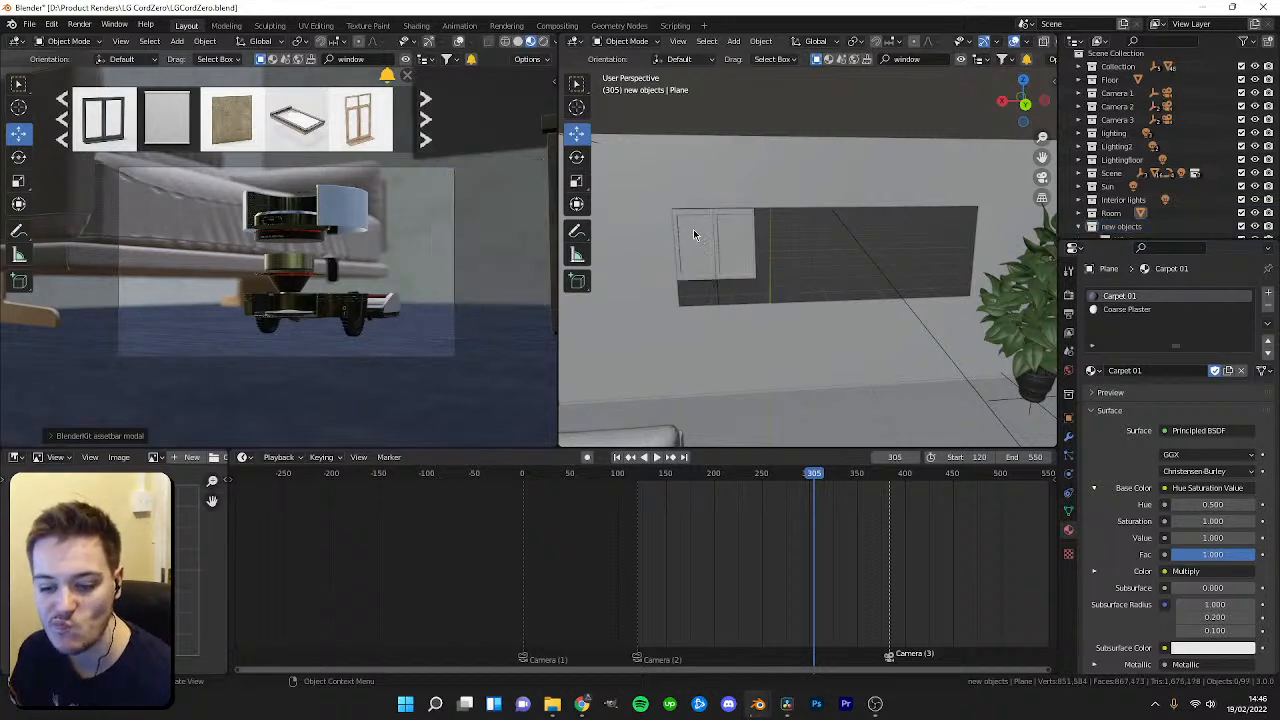
Select the window and move it into place along the wall in top view.
scroll(757, 270, "up", 3)
left_click(707, 308)
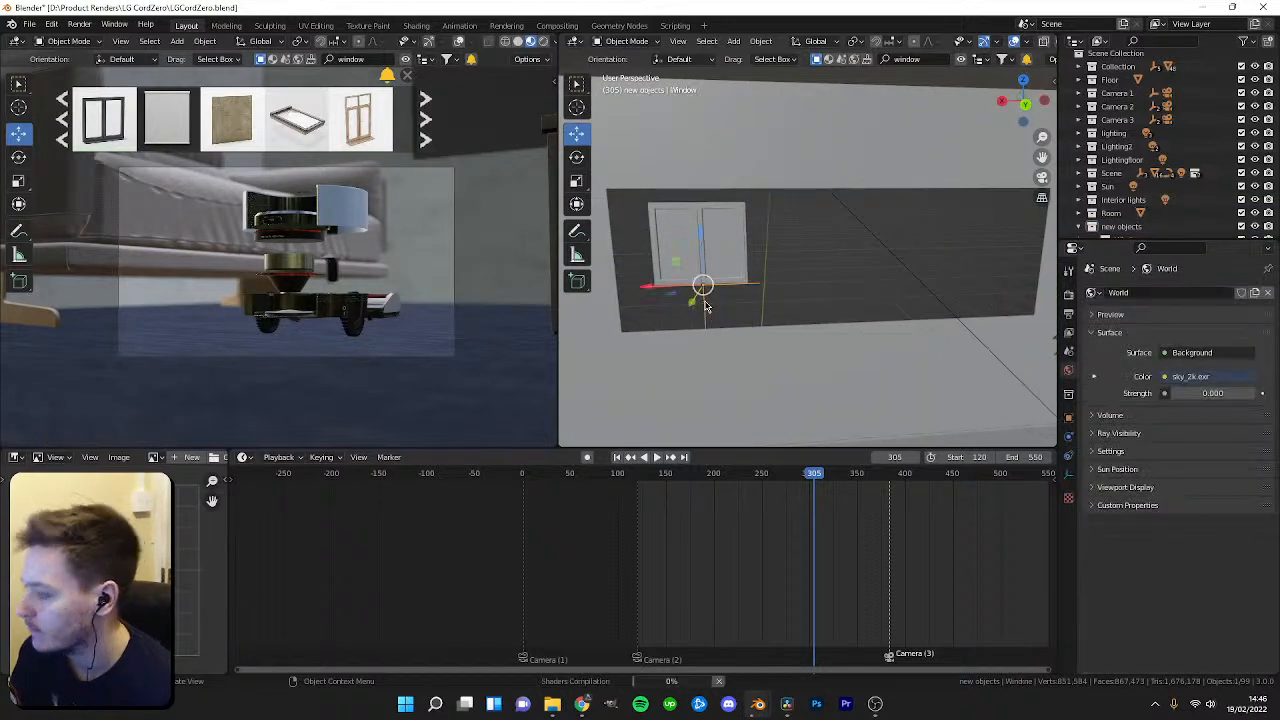
key("KP_7")
key("z")
scroll(758, 267, "down", 7)
scroll(765, 278, "down", 5)
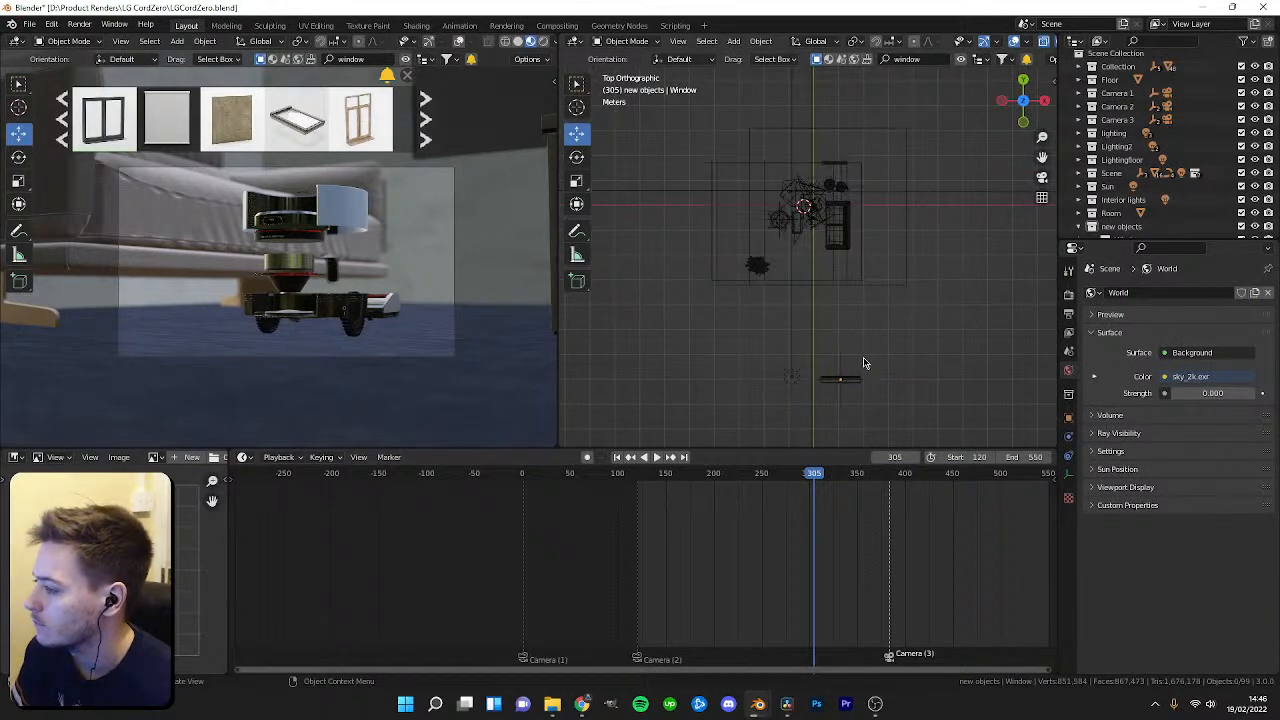
left_click(841, 377)
left_click_drag(840, 330, 841, 221)
scroll(855, 295, "up", 3)
scroll(855, 295, "up", 4)
key("g")
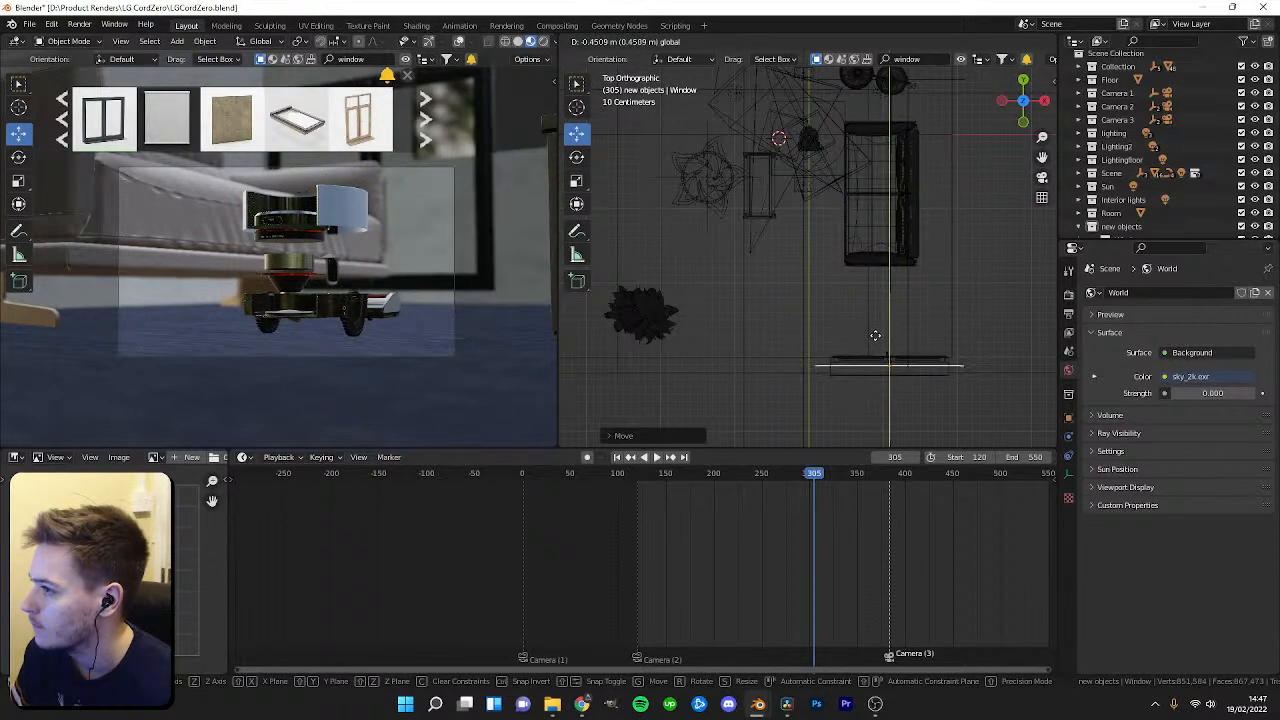
left_click(876, 324)
Position and scale the window against the wall in front and top views.
key("KP_1")
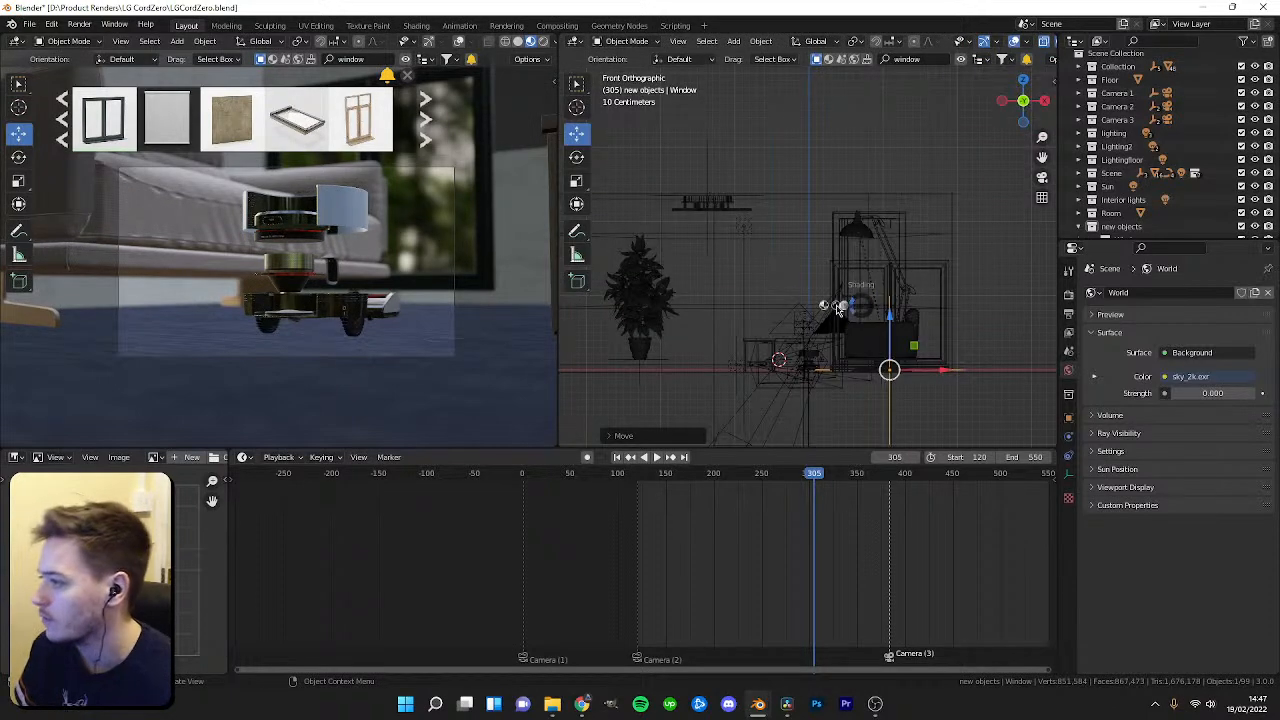
left_click_drag(892, 324, 890, 277)
key("z")
left_click(899, 393)
mouse_move(740, 300)
middle_mouse_down()
mouse_move(817, 299)
mouse_move(730, 286)
mouse_move(606, 349)
mouse_move(590, 320)
mouse_move(781, 280)
mouse_move(895, 295)
mouse_move(902, 269)
mouse_move(874, 276)
mouse_move(900, 263)
middle_mouse_up()
scroll(815, 280, "down", 2)
middle_click_drag(815, 280, 950, 300)
scroll(866, 260, "up", 2)
middle_click_drag(735, 308, 880, 300, "shift")
middle_click_drag(860, 305, 817, 358, "shift")
key("s")
left_click(881, 252)
left_click_drag(790, 232, 790, 227)
left_click_drag(748, 269, 794, 273)
scroll(794, 285, "up", 1)
middle_click_drag(794, 285, 752, 327, "shift")
left_click_drag(768, 296, 789, 299)
key("s")
left_click(932, 288)
left_click_drag(838, 250, 838, 238)
key("s")
left_click(903, 248)
key("KP_7")
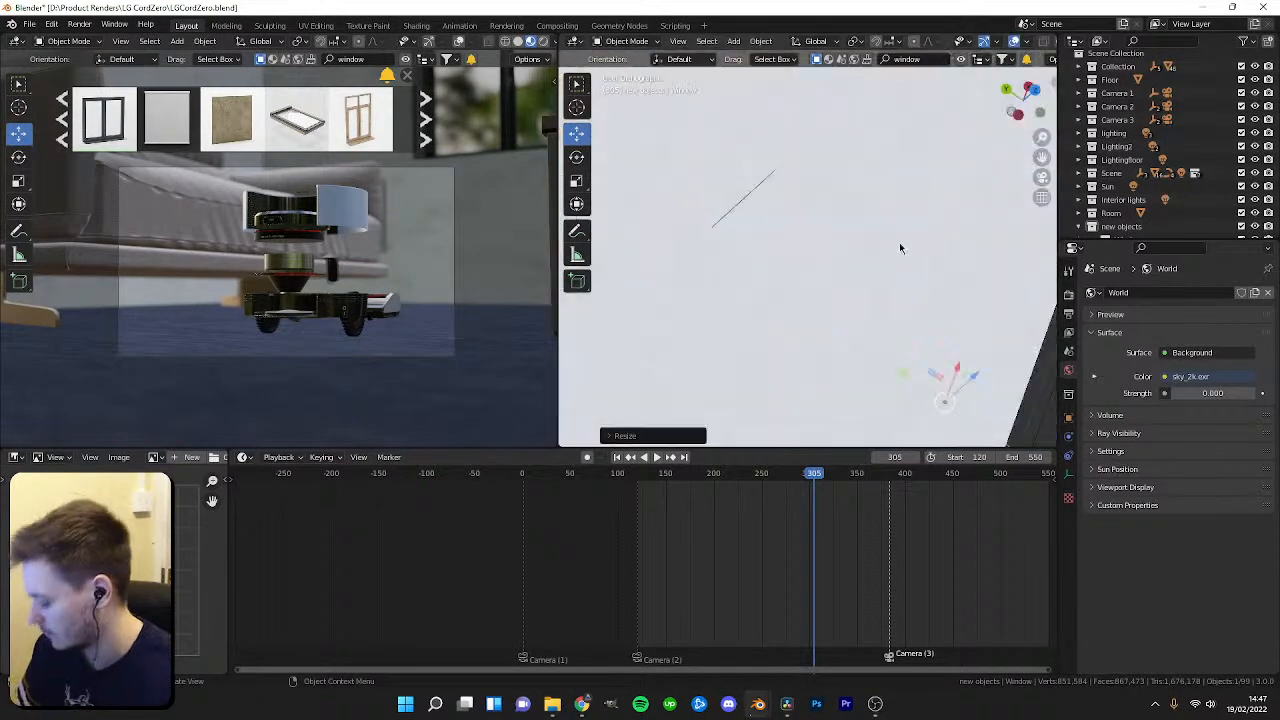
Refine the window's placement on the wall, undoing one misplaced move.
left_click_drag(829, 318, 825, 294)
middle_click_drag(792, 300, 863, 272)
key("z")
left_click(838, 376)
mouse_move(838, 376)
middle_mouse_down()
mouse_move(897, 291)
mouse_move(809, 211)
mouse_move(873, 291)
mouse_move(853, 396)
middle_mouse_up()
scroll(897, 291, "up", 4)
scroll(873, 291, "up", 3)
left_click_drag(787, 331, 771, 329)
middle_click_drag(771, 329, 826, 317)
left_click_drag(811, 478, 722, 485)
scroll(790, 341, "down", 1)
left_click_drag(740, 329, 750, 321)
key("ctrl+z")
scroll(790, 322, "down", 1)
middle_click_drag(915, 330, 780, 321, "shift")
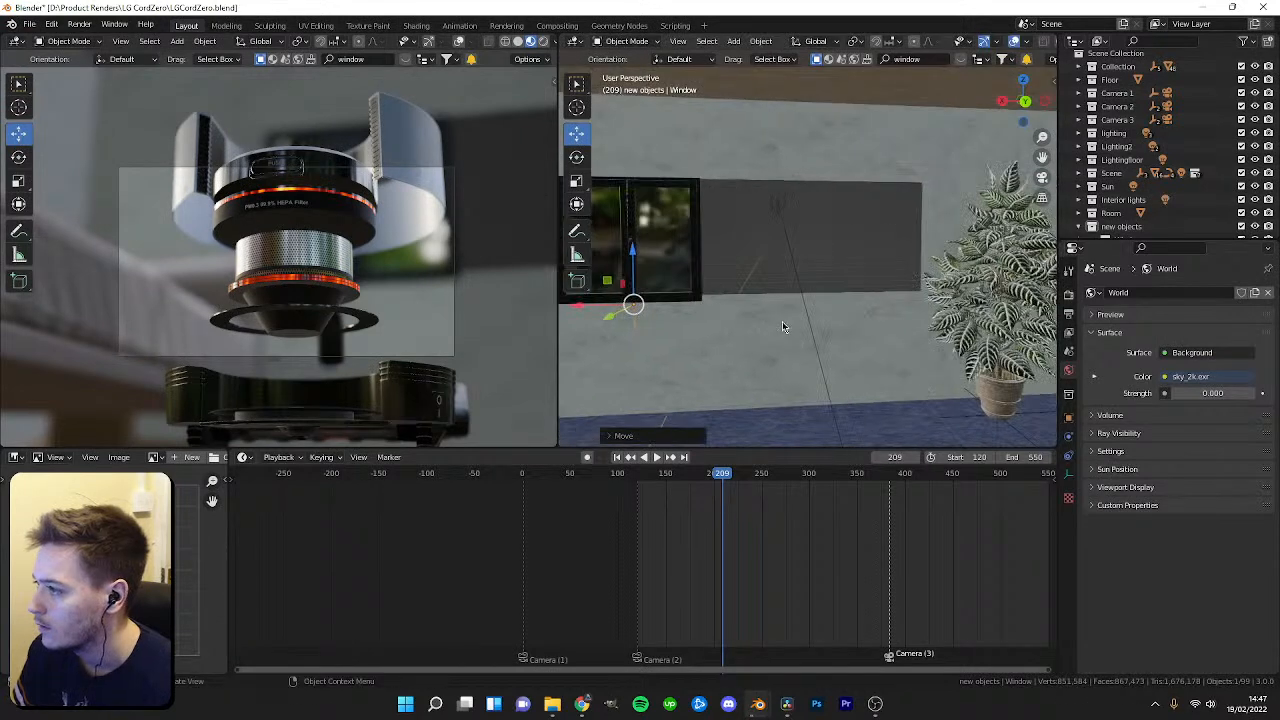
Move the edge of the dark wall panel plane in Edit Mode to reshape it around the window.
left_click(781, 321)
key("Tab")
key("2")
left_click(919, 254)
key("shift+space")
key("g")
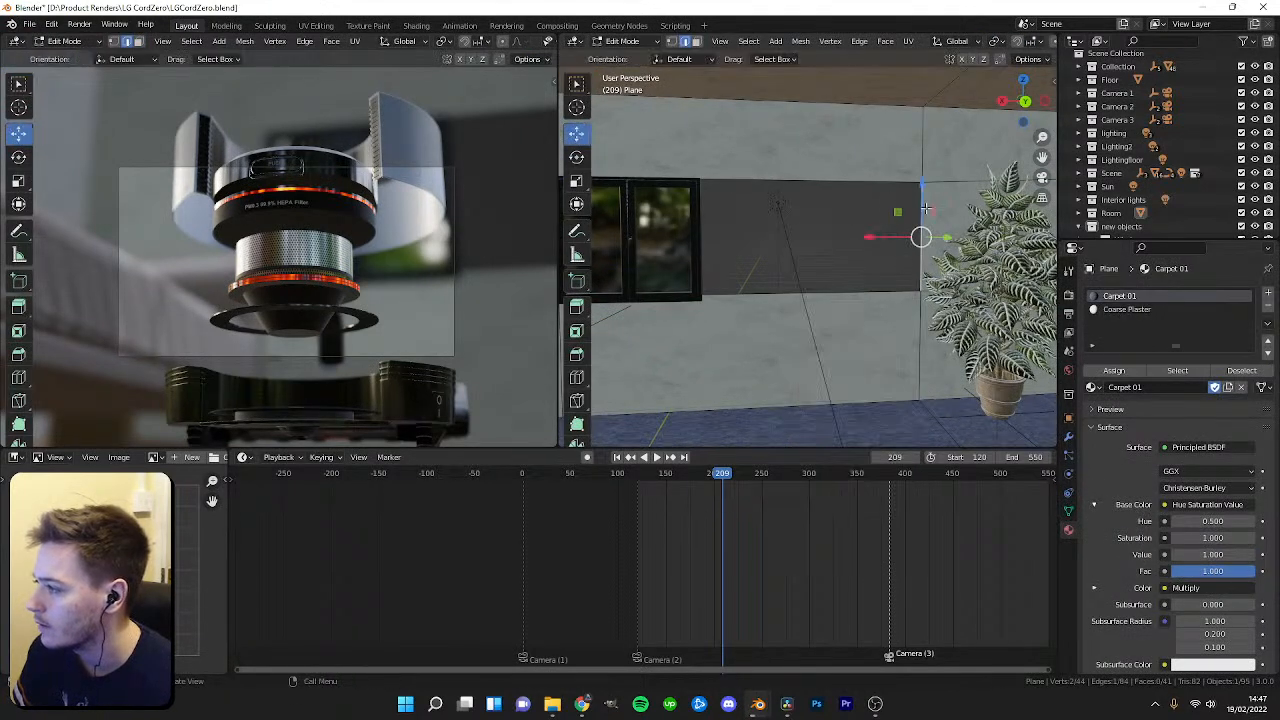
scroll(893, 263, "down", 4)
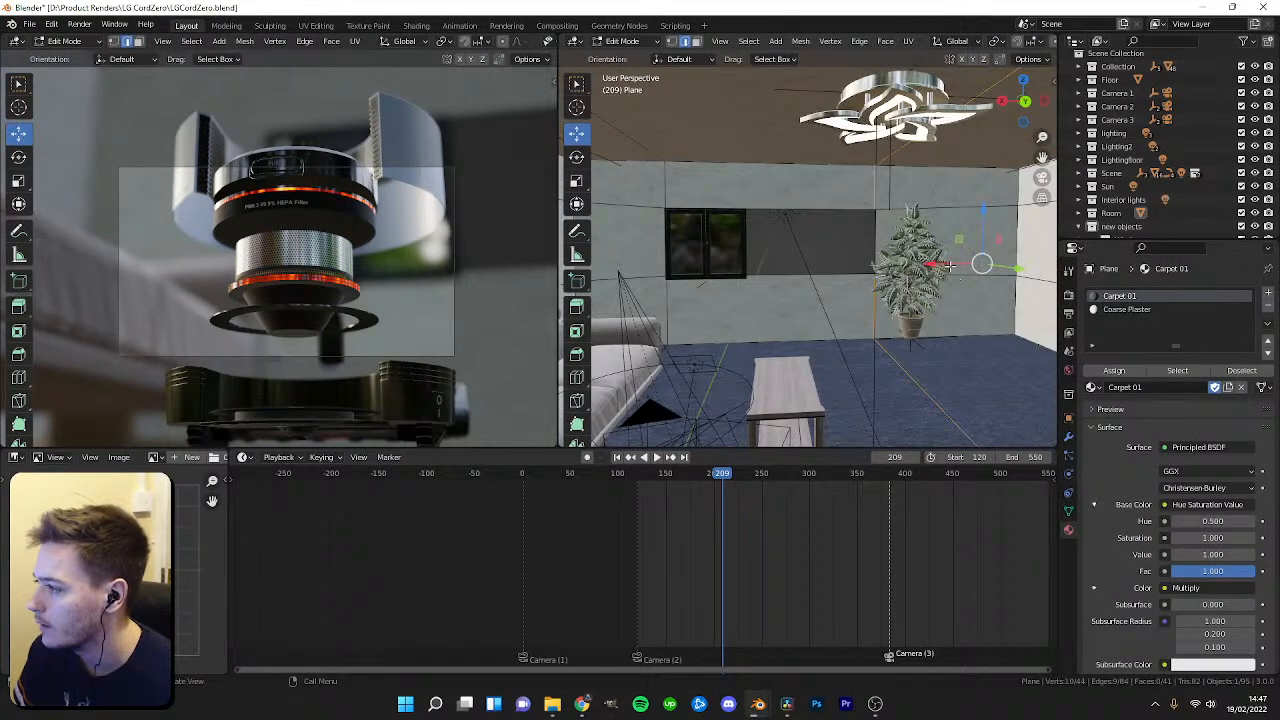
left_click_drag(950, 267, 930, 267)
left_click_drag(786, 269, 673, 275)
scroll(692, 305, "up", 2)
scroll(692, 305, "up", 2)
middle_click_drag(692, 305, 880, 290, "shift")
key("Tab")
Move the sun light a little to the left.
left_click(926, 265)
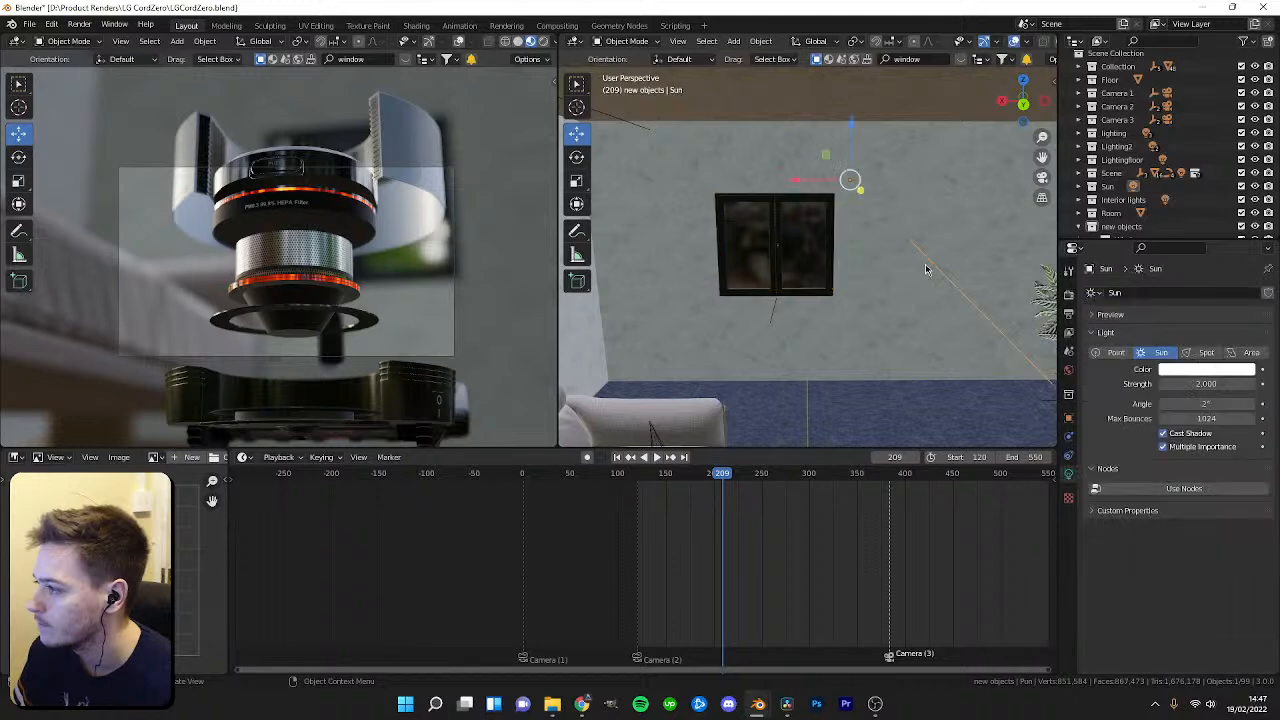
mouse_move(802, 181)
left_mouse_down()
mouse_move(730, 178)
mouse_move(756, 182)
left_mouse_up()
Switch the viewport to rendered shading and save the file.
key("z")
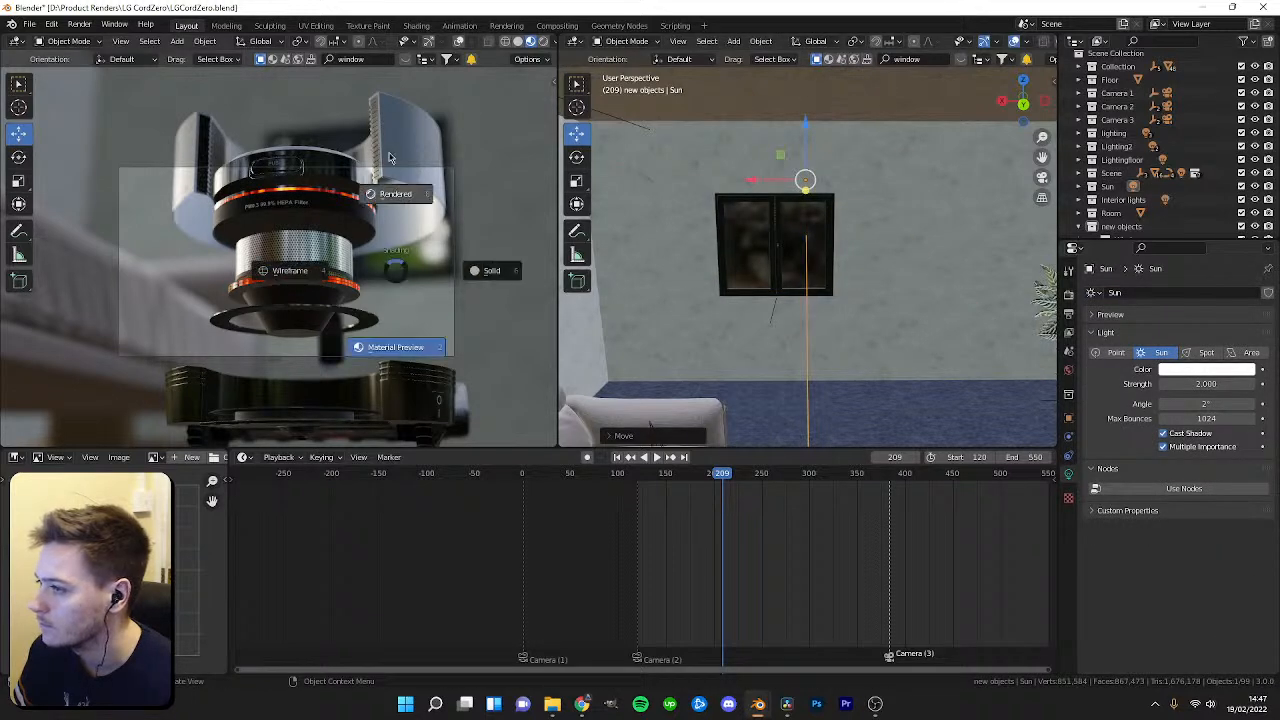
left_click(390, 157)
key("ctrl+s")
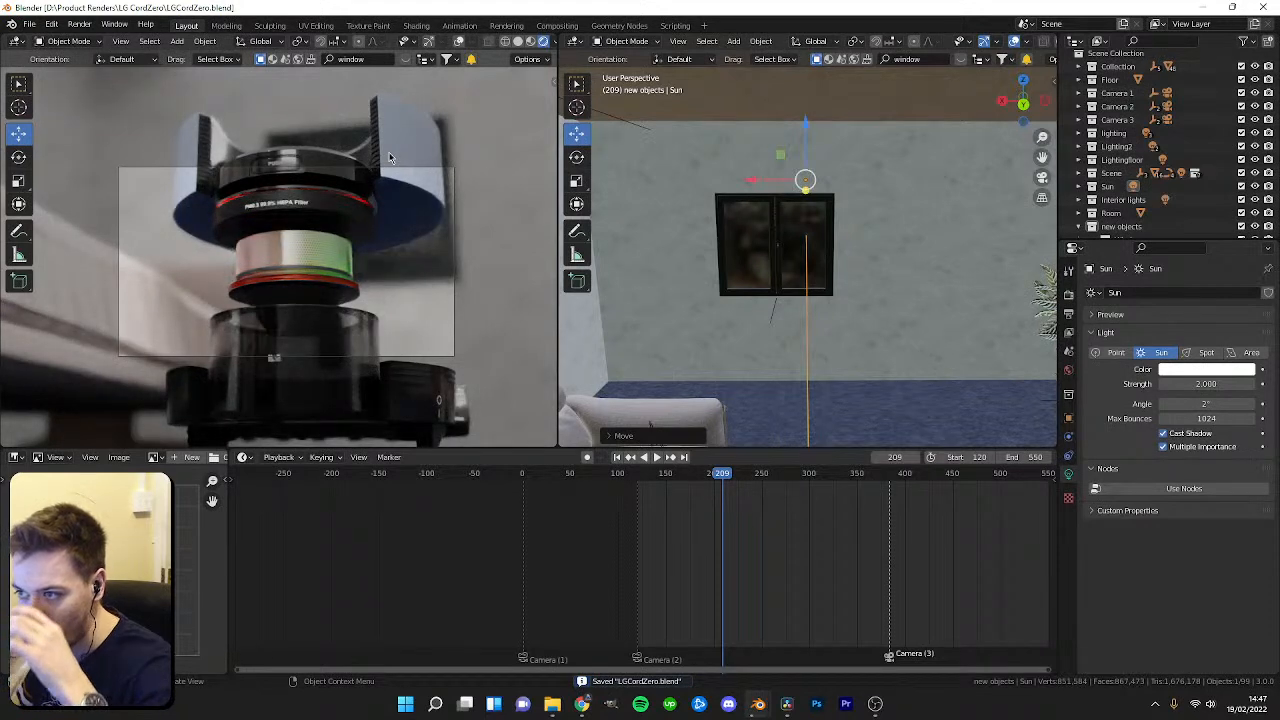
Select the wall plane in top view and move its selected geometry along the X axis in Edit Mode.
scroll(793, 250, "up", 3)
scroll(793, 250, "down", 4)
middle_click_drag(793, 250, 679, 280)
left_click(679, 280)
scroll(782, 268, "down", 8)
middle_click_drag(782, 268, 757, 305)
key("KP_7")
key("z")
left_click(705, 305)
key("Tab")
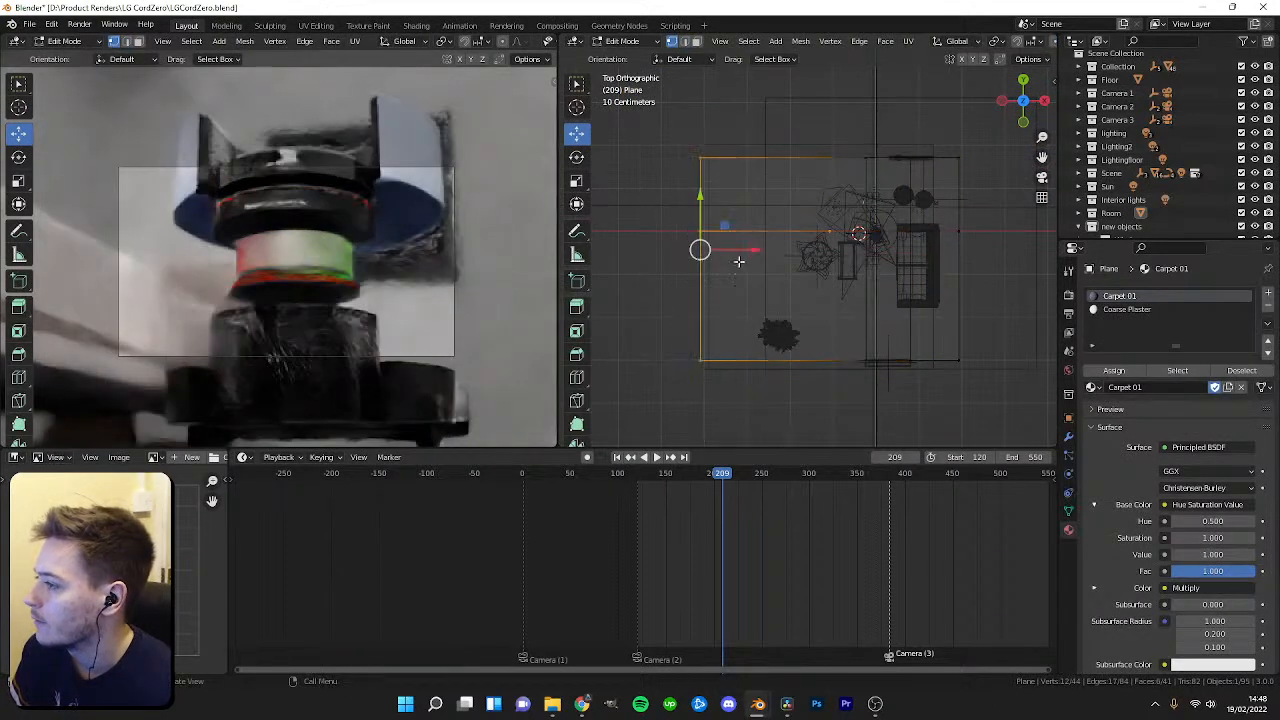
key("g")
key("x")
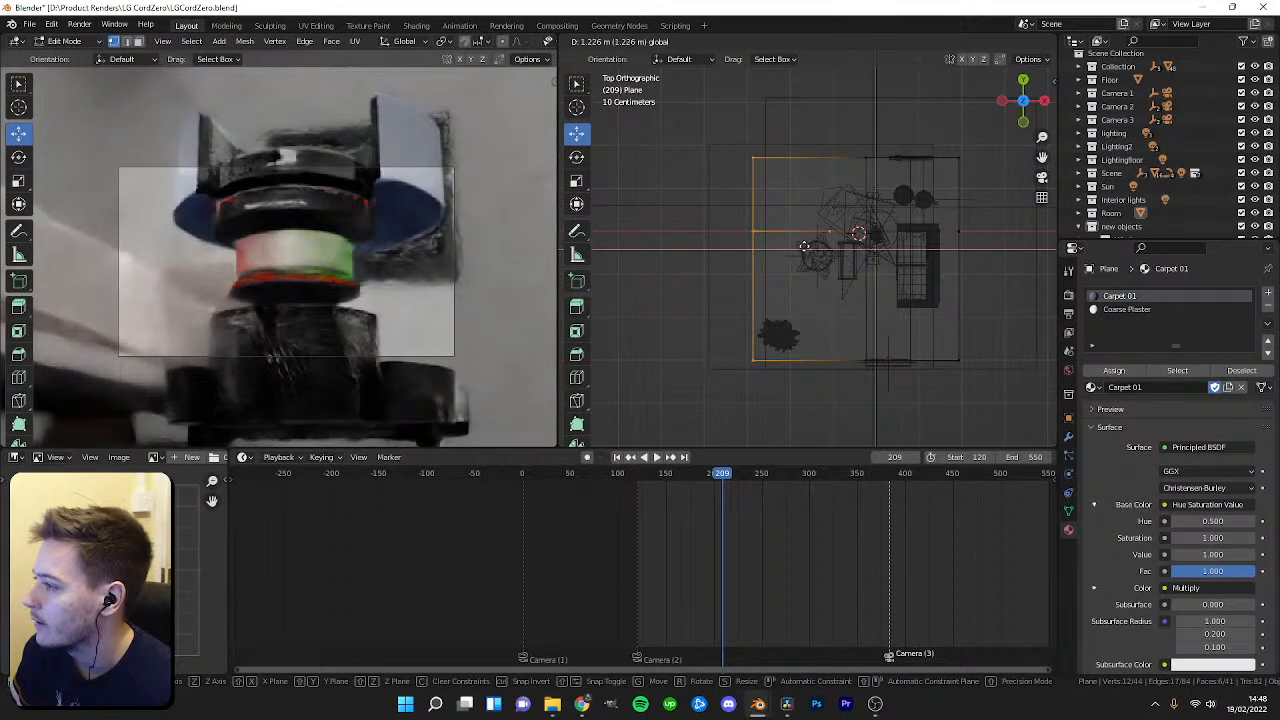
left_click(805, 246)
key("Tab")
Delete the selected object near the ceiling light and undo the deletion.
middle_click_drag(805, 246, 843, 296)
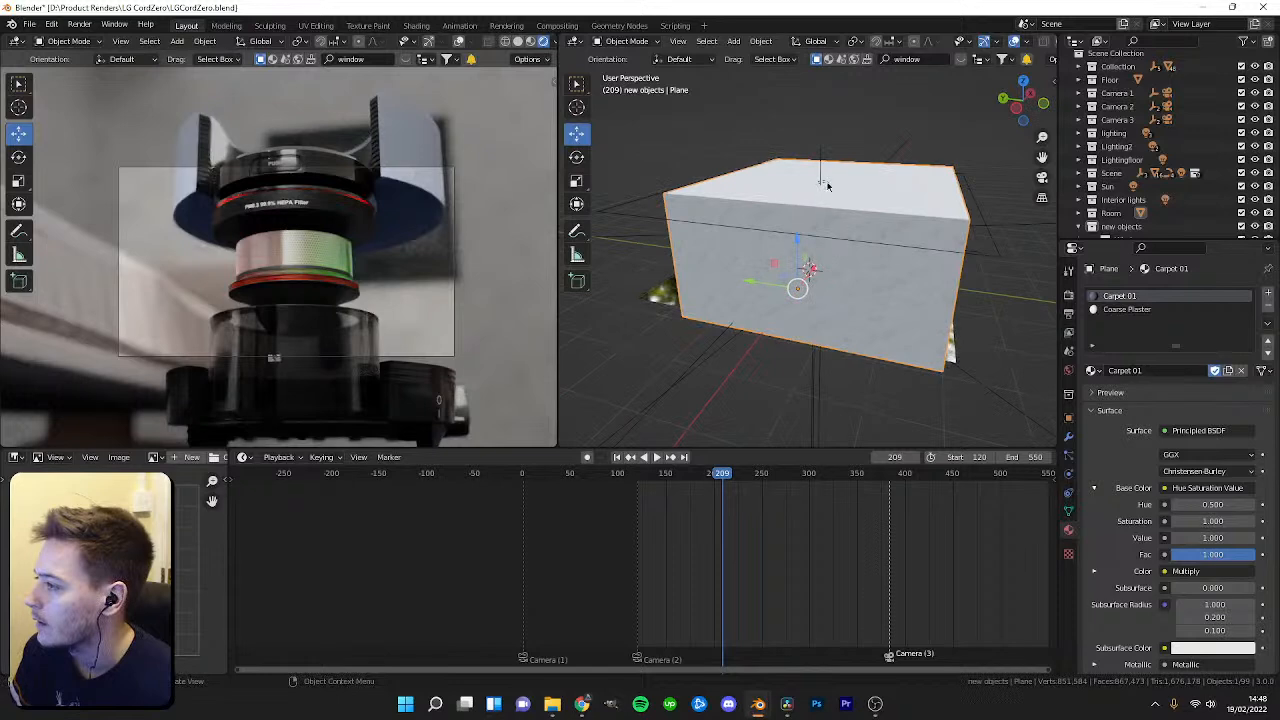
left_click(823, 188)
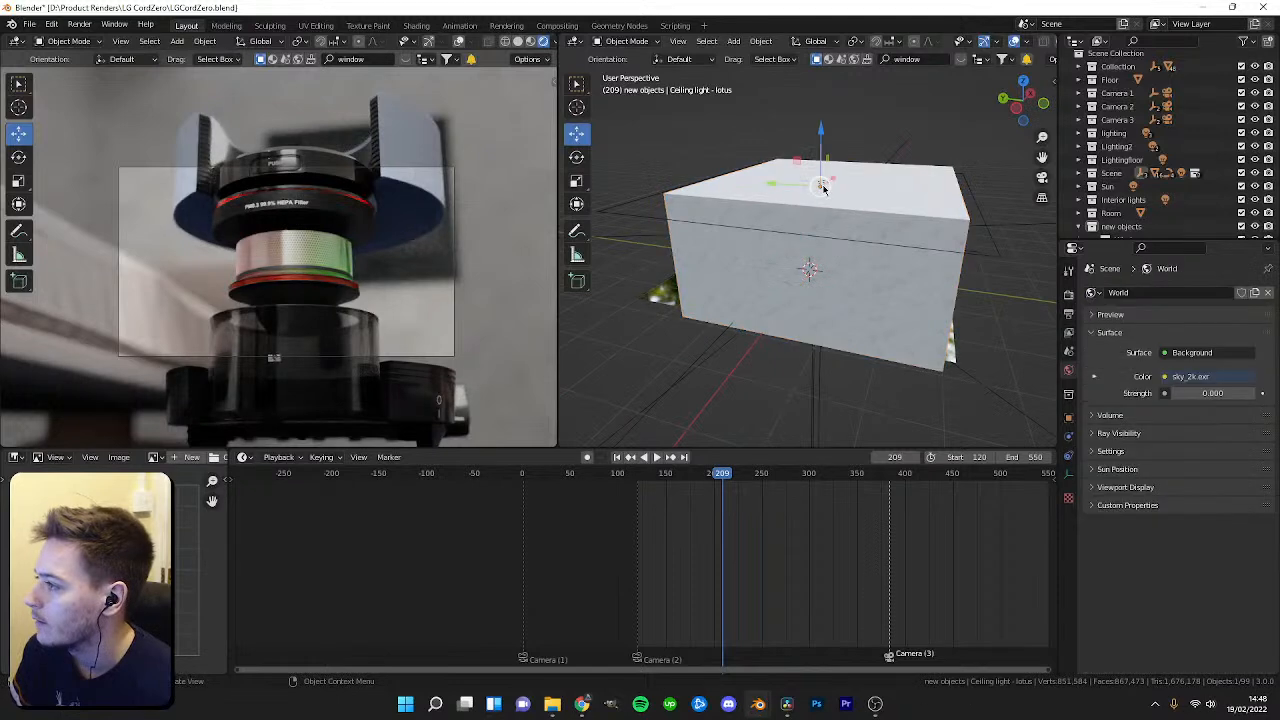
left_click(684, 228)
key("Delete")
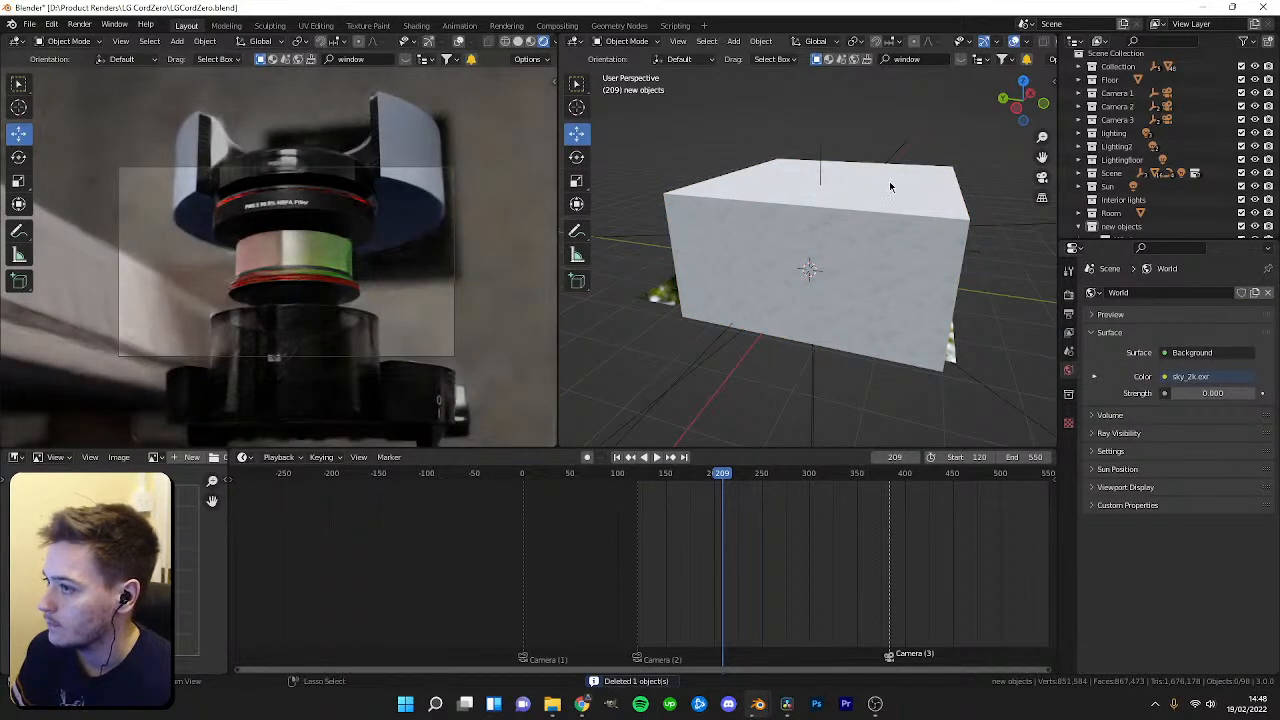
key("ctrl+z")
Loop-cut the wall plane and delete the face behind the window to open a hole.
scroll(783, 275, "up", 2)
left_click(781, 256)
middle_click_drag(782, 276, 810, 250)
key("Tab")
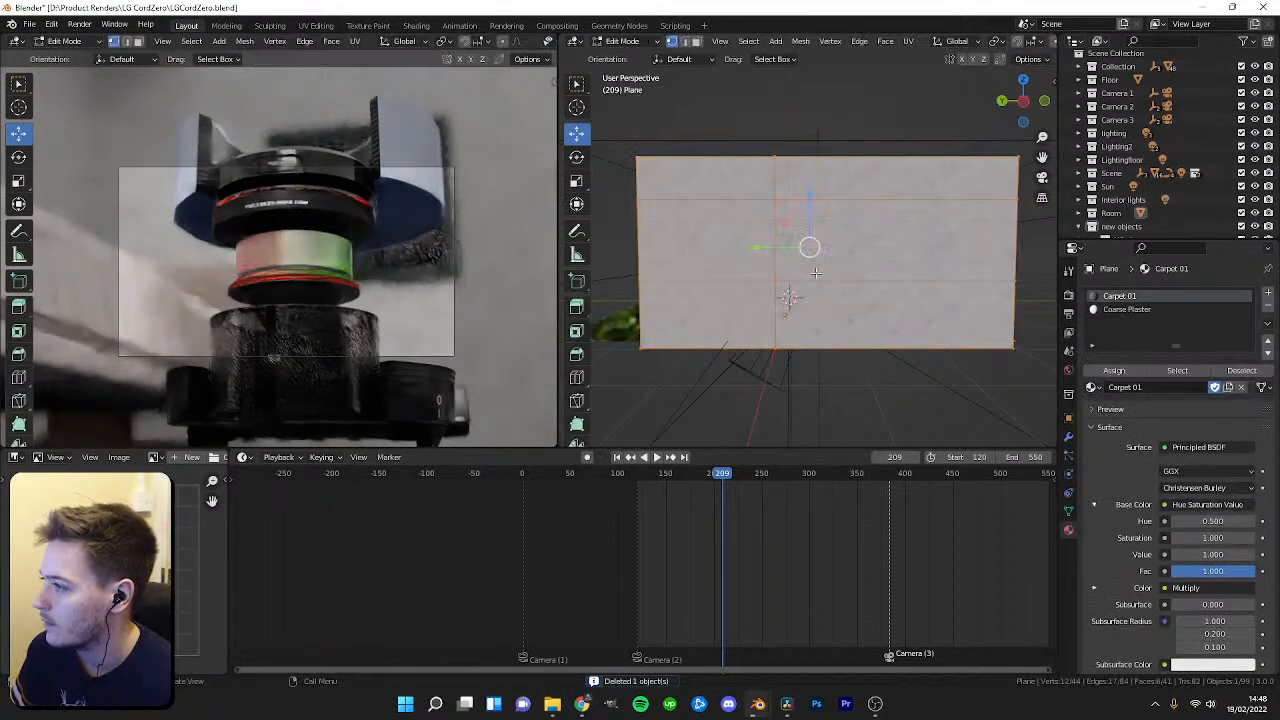
key("ctrl+r")
left_click(890, 210)
left_click(884, 211)
key("3")
left_click(832, 240)
key("x")
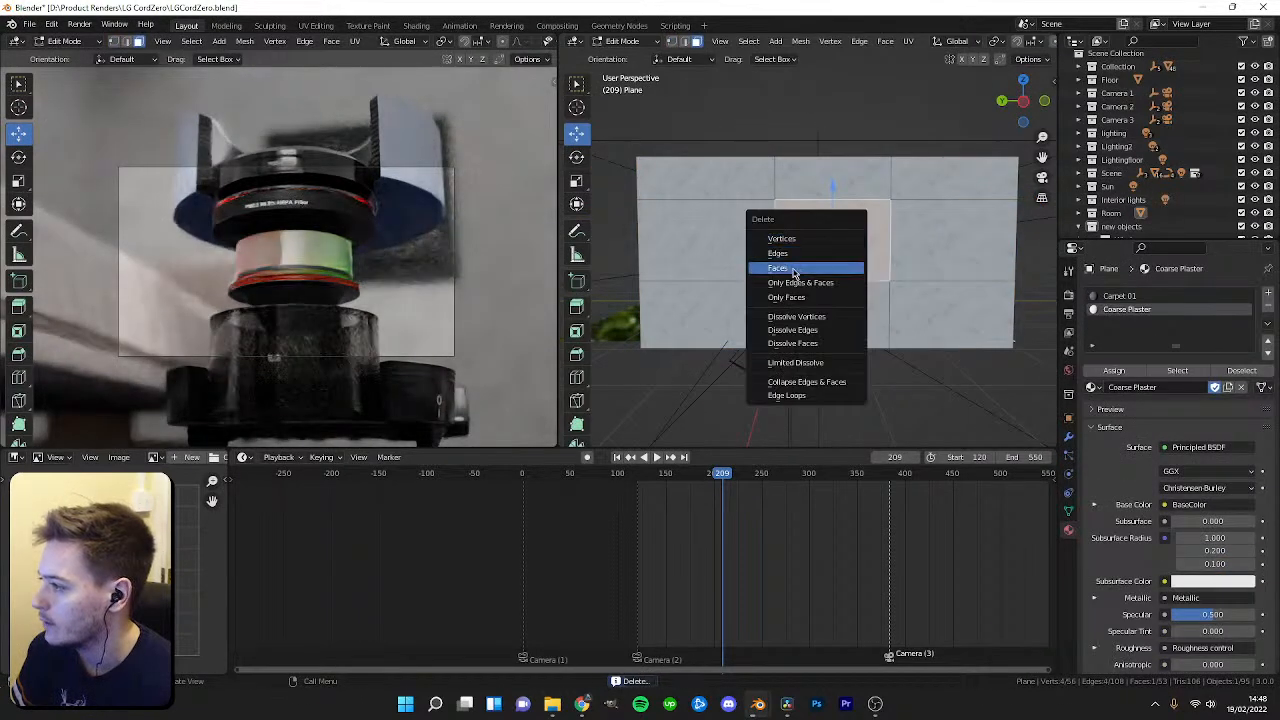
left_click(796, 271)
key("Tab")
Make the "new objects" collection active, search BlenderKit for "cabinet" and drag a cabinet asset next to the sofa.
scroll(809, 270, "up", 4)
middle_click_drag(809, 270, 790, 360)
scroll(775, 290, "up", 3)
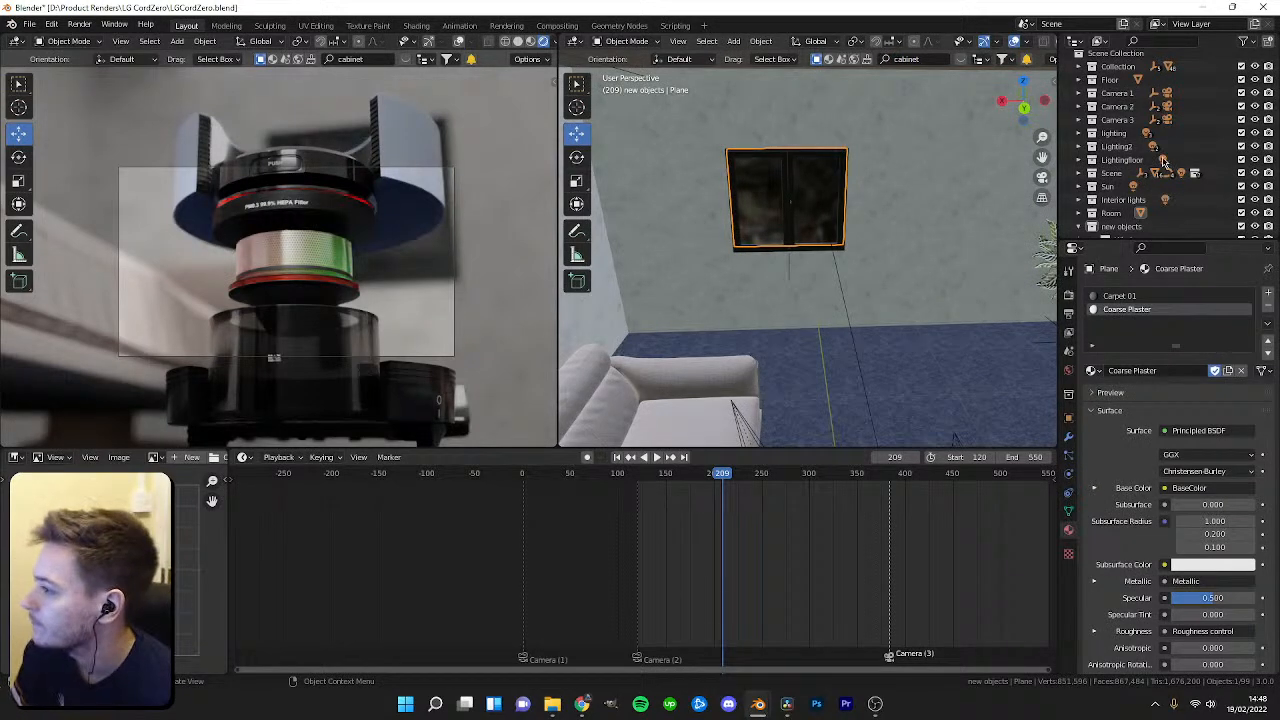
key("KP_Decimal")
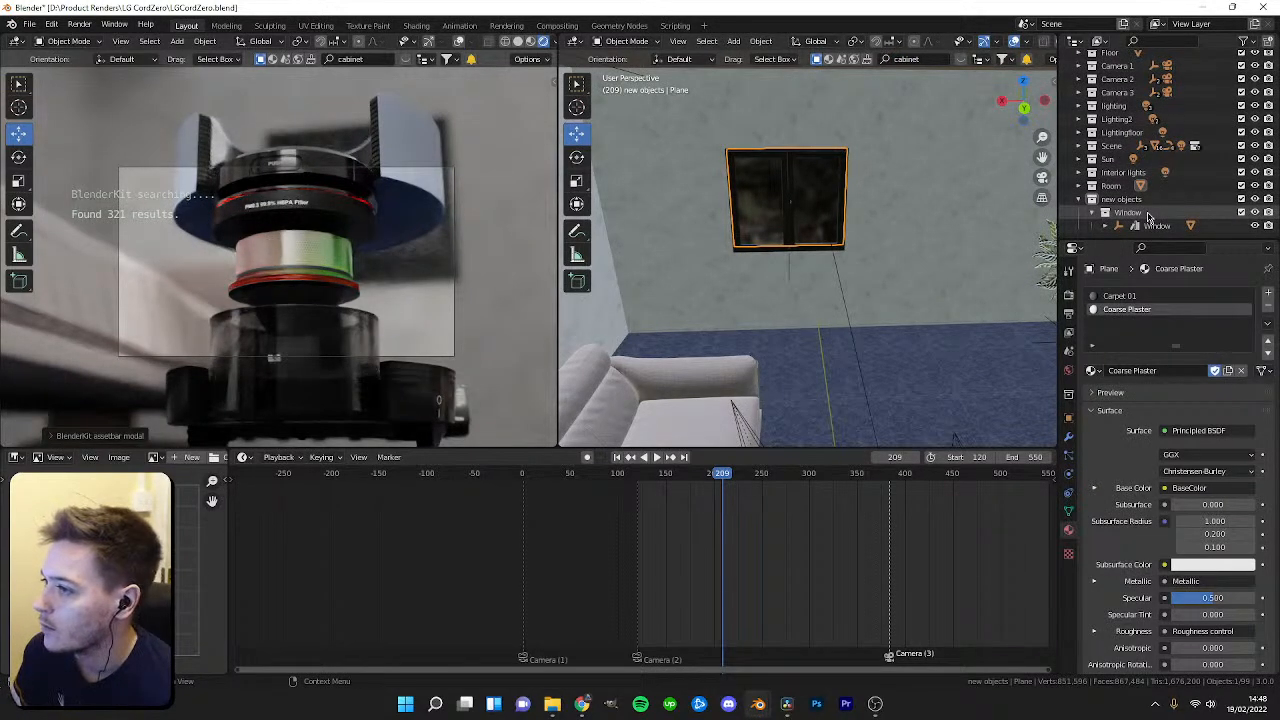
left_click(1135, 204)
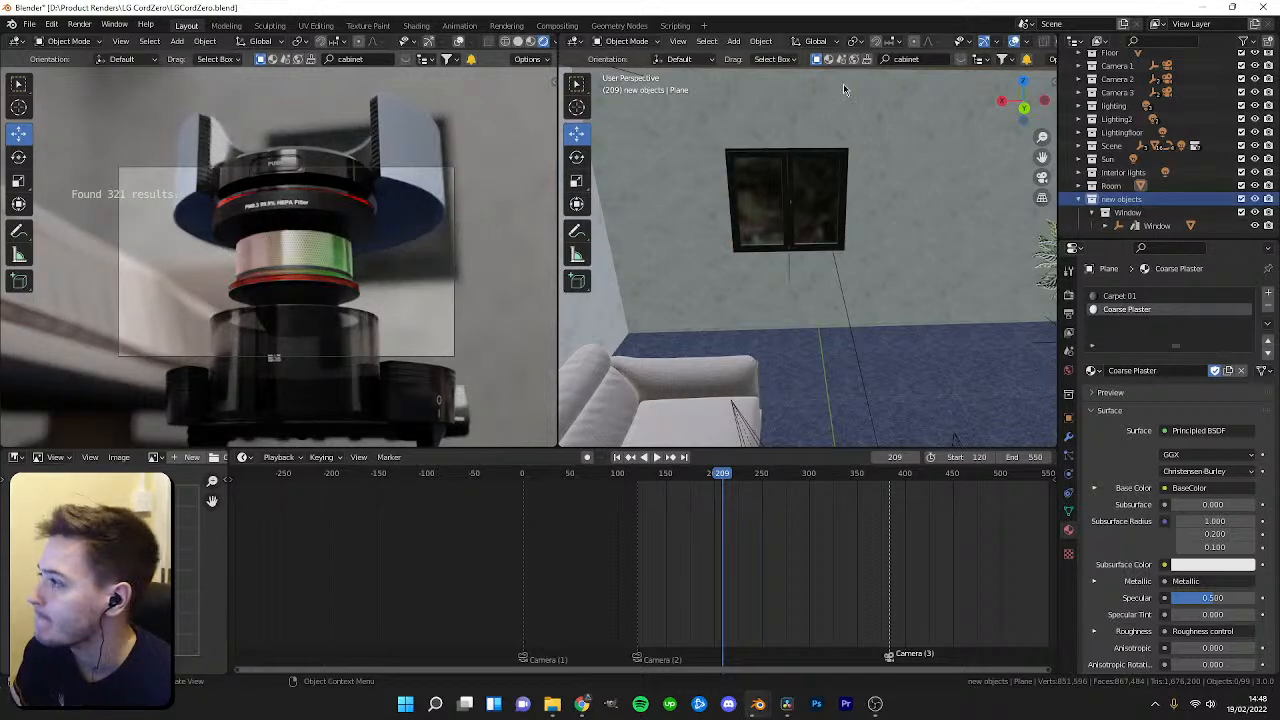
left_click(966, 60)
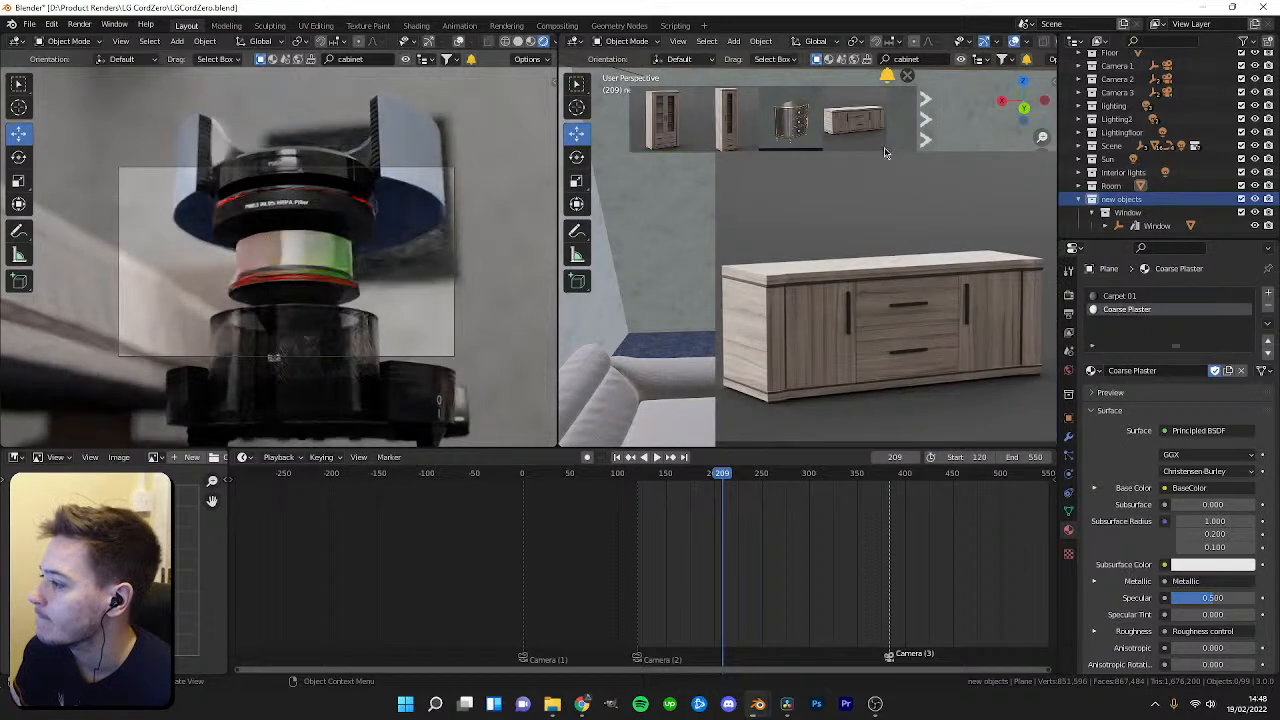
left_click(924, 139)
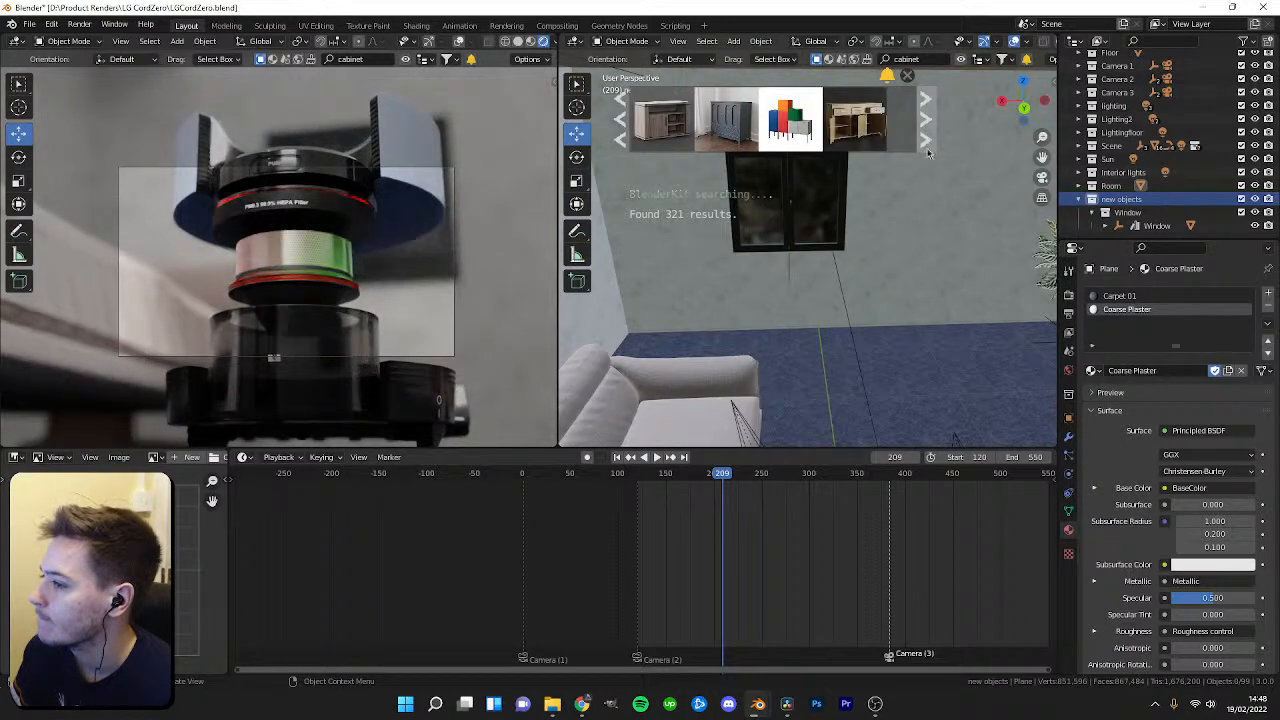
left_click_drag(727, 118, 700, 368)
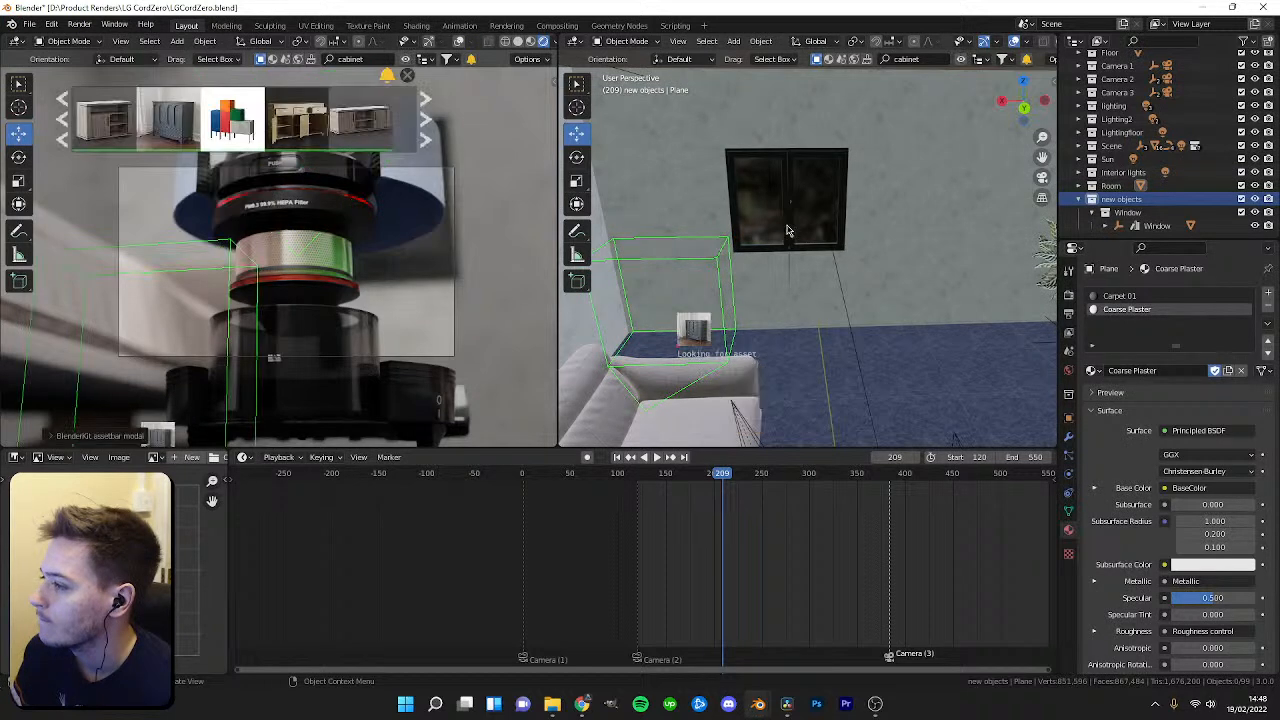
Scrub the timeline to frame 185 and inspect the placed cabinet near the window.
left_click(424, 120)
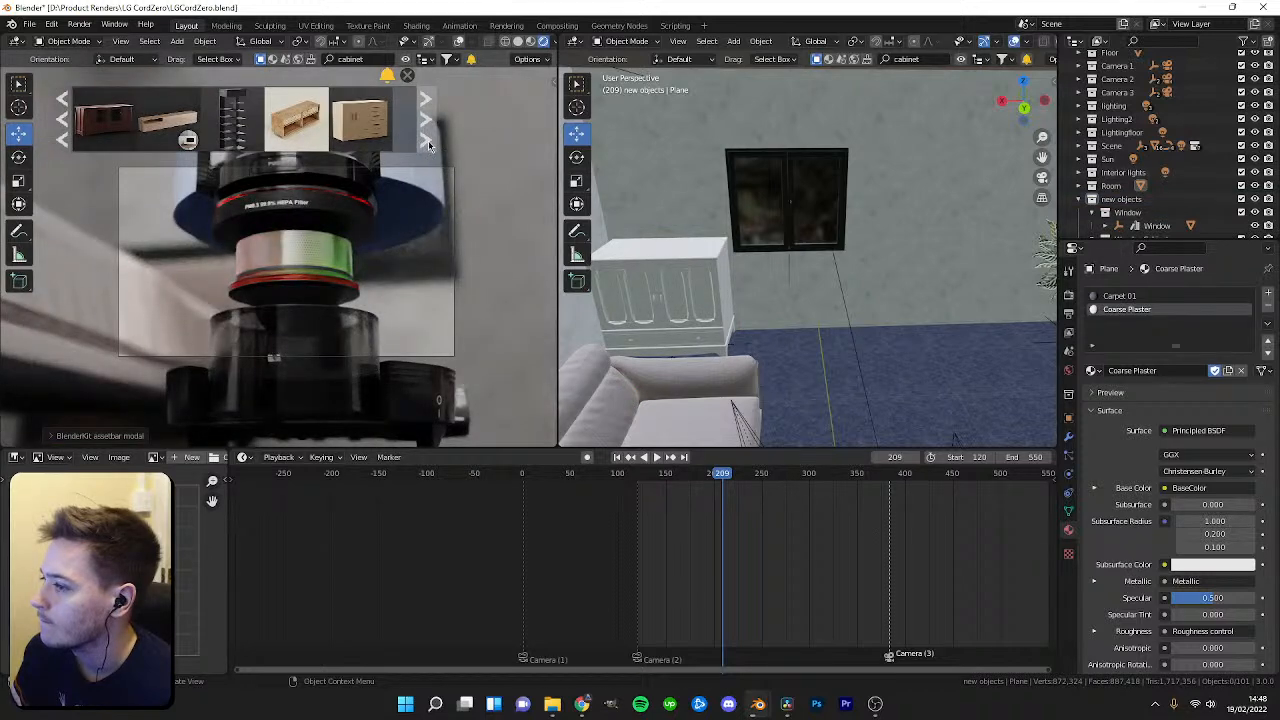
left_click(689, 476)
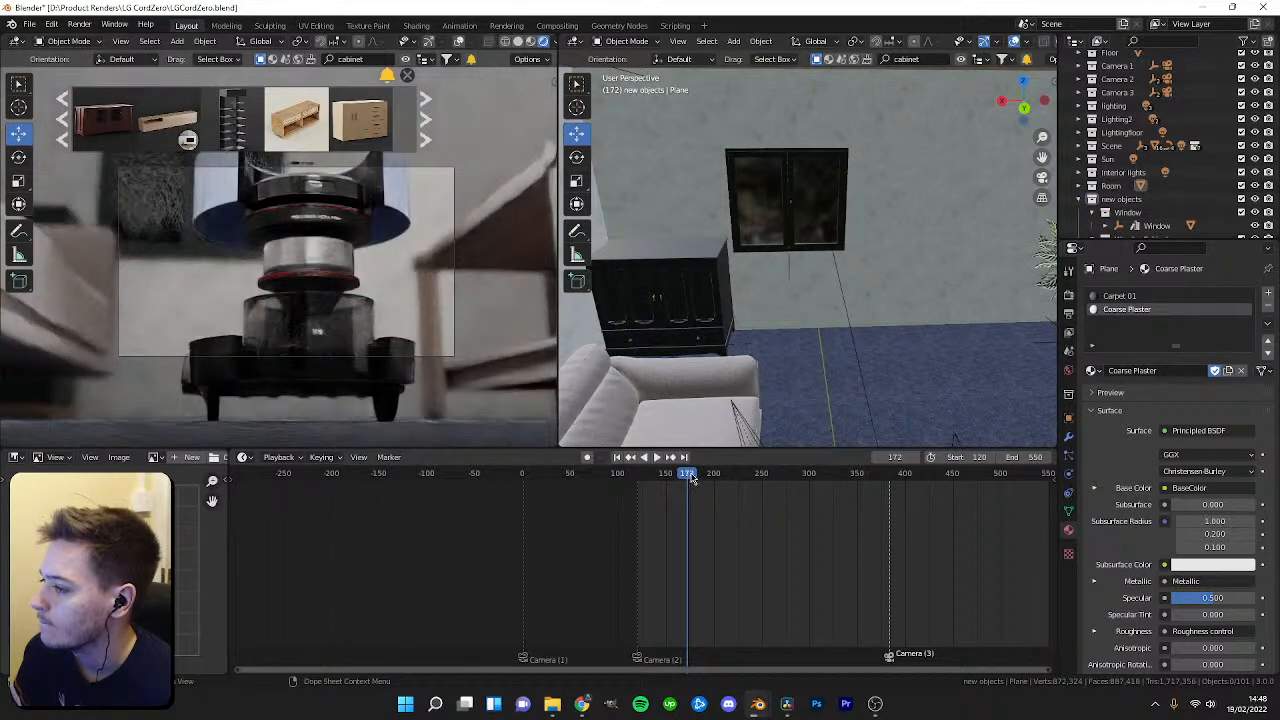
left_click_drag(689, 476, 701, 476)
middle_click_drag(814, 316, 690, 302)
left_click(864, 314)
left_click(814, 307)
left_click(805, 310)
left_click(799, 312)
middle_click_drag(862, 245, 792, 262)
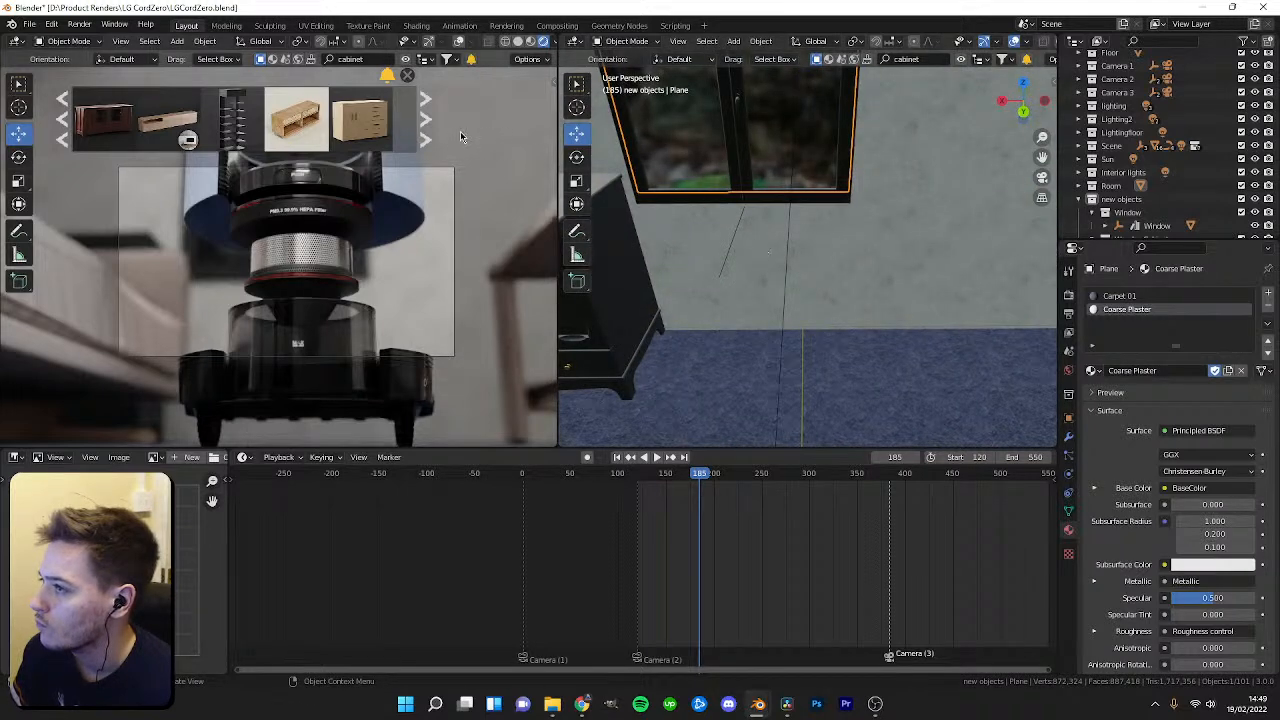
Page through the BlenderKit cabinet results and drag a long low cabinet asset into the room beside the sofa.
left_click(430, 131)
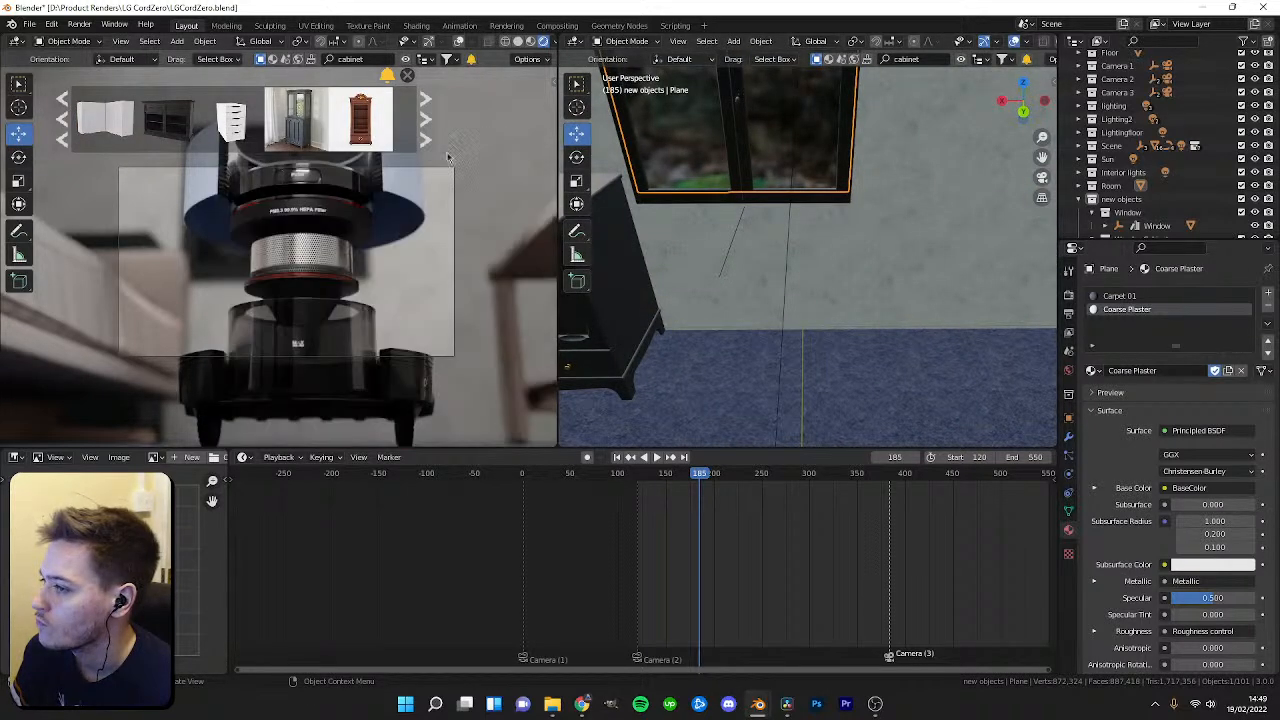
left_click(420, 134)
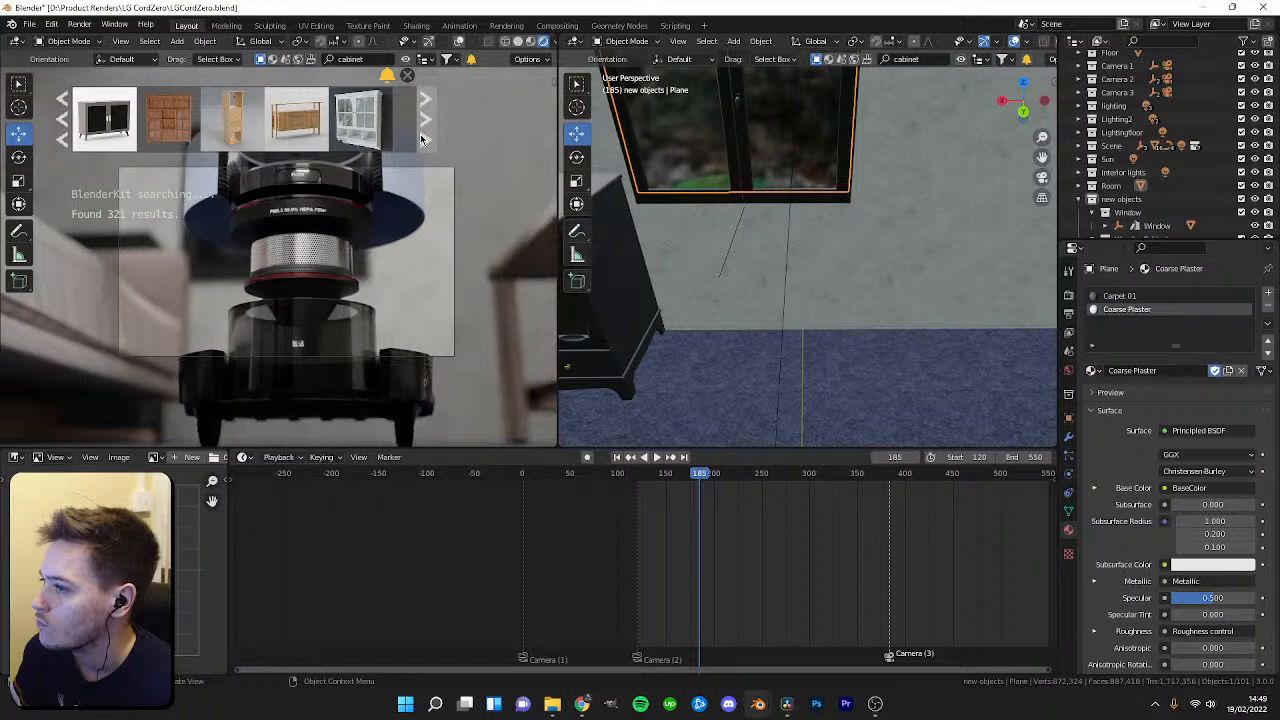
left_click(420, 134)
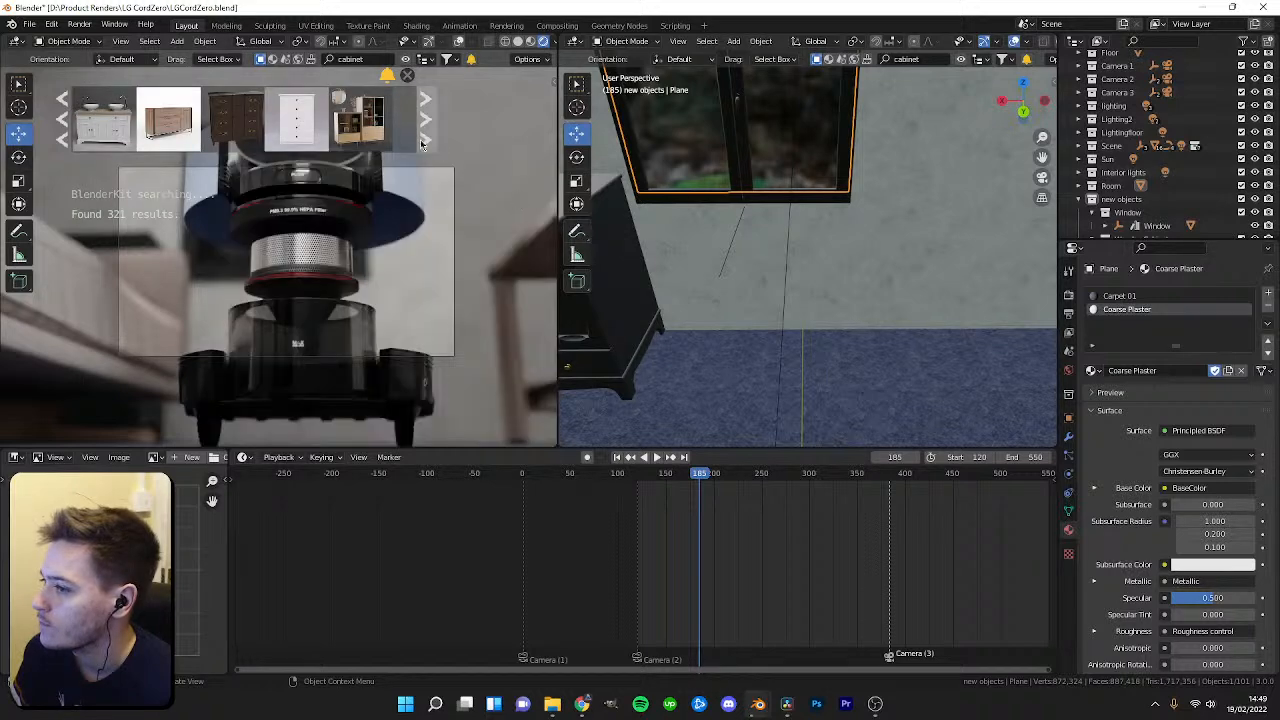
left_click(427, 118)
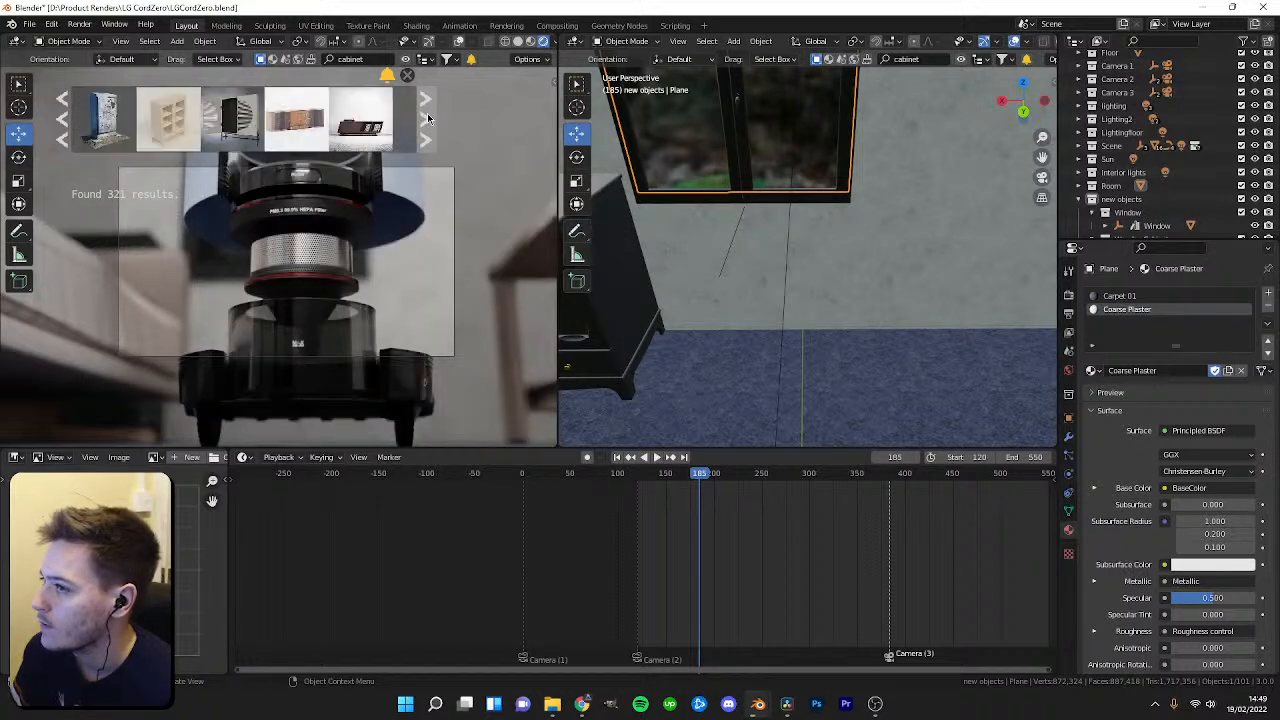
mouse_move(300, 116)
left_click_drag(306, 122, 812, 366)
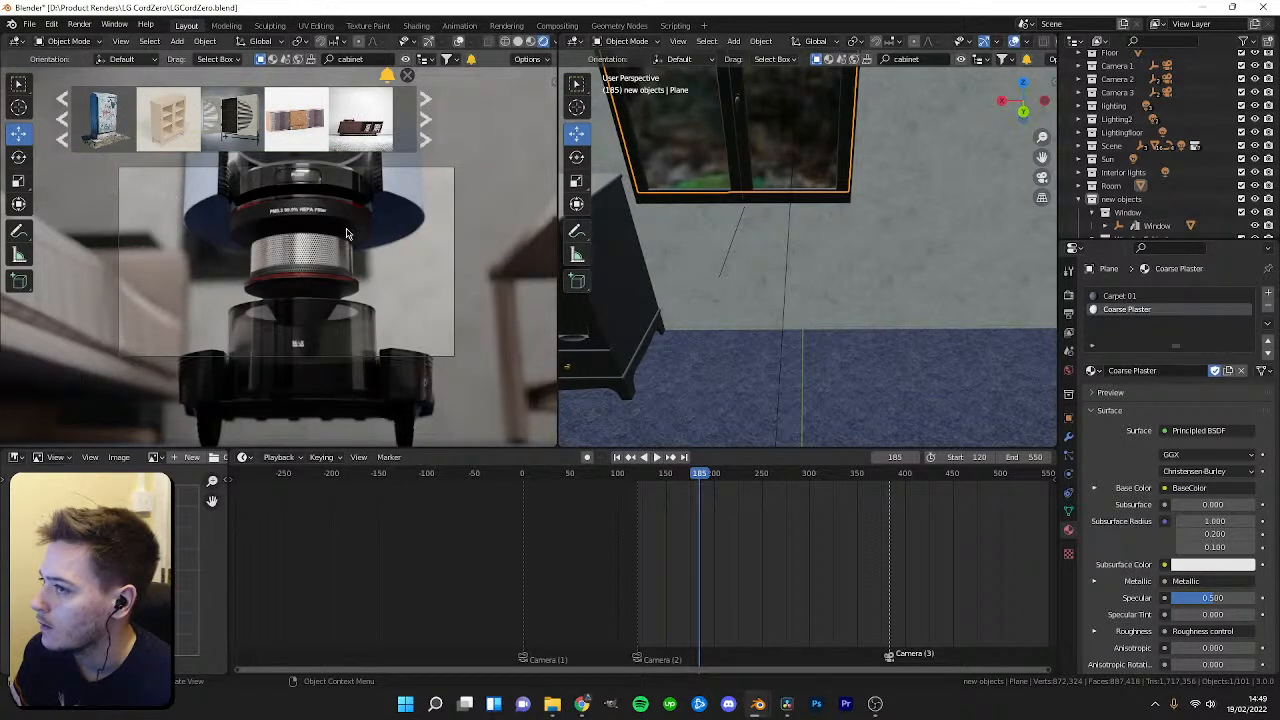
scroll(689, 291, "down", 3)
middle_click_drag(664, 293, 680, 247, "shift")
left_click_drag(299, 121, 688, 264)
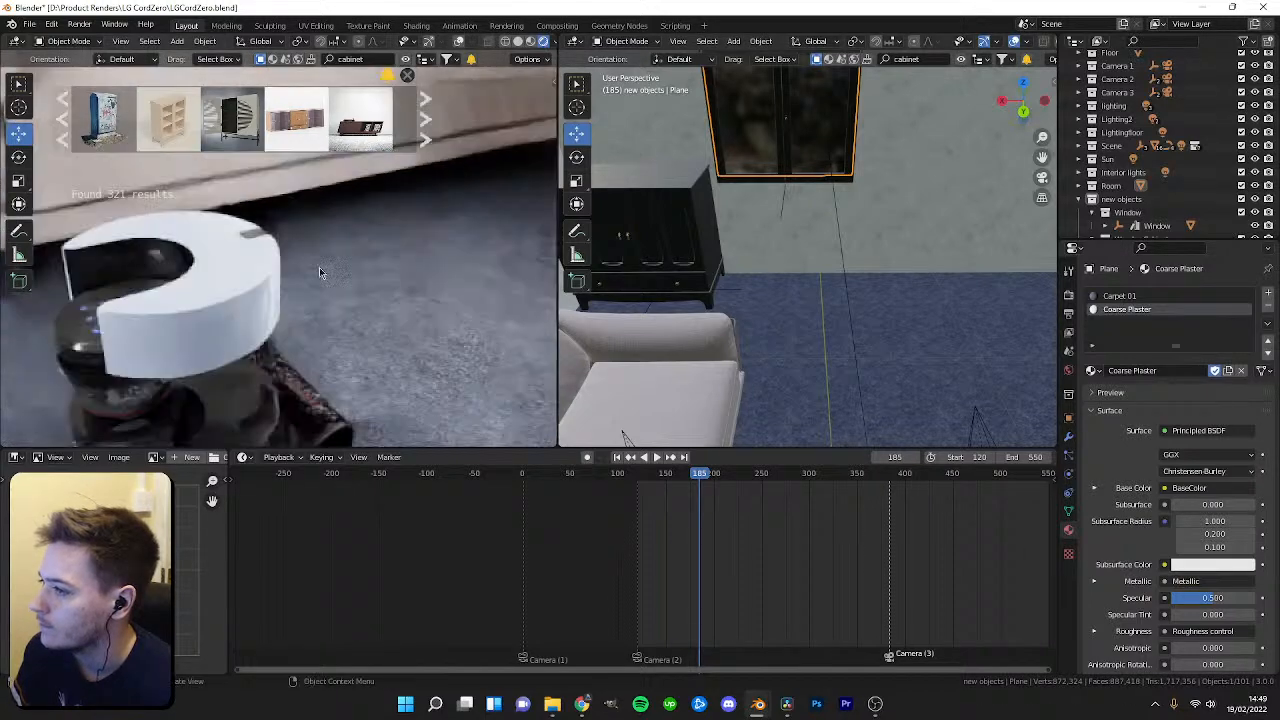
left_click_drag(295, 120, 325, 232)
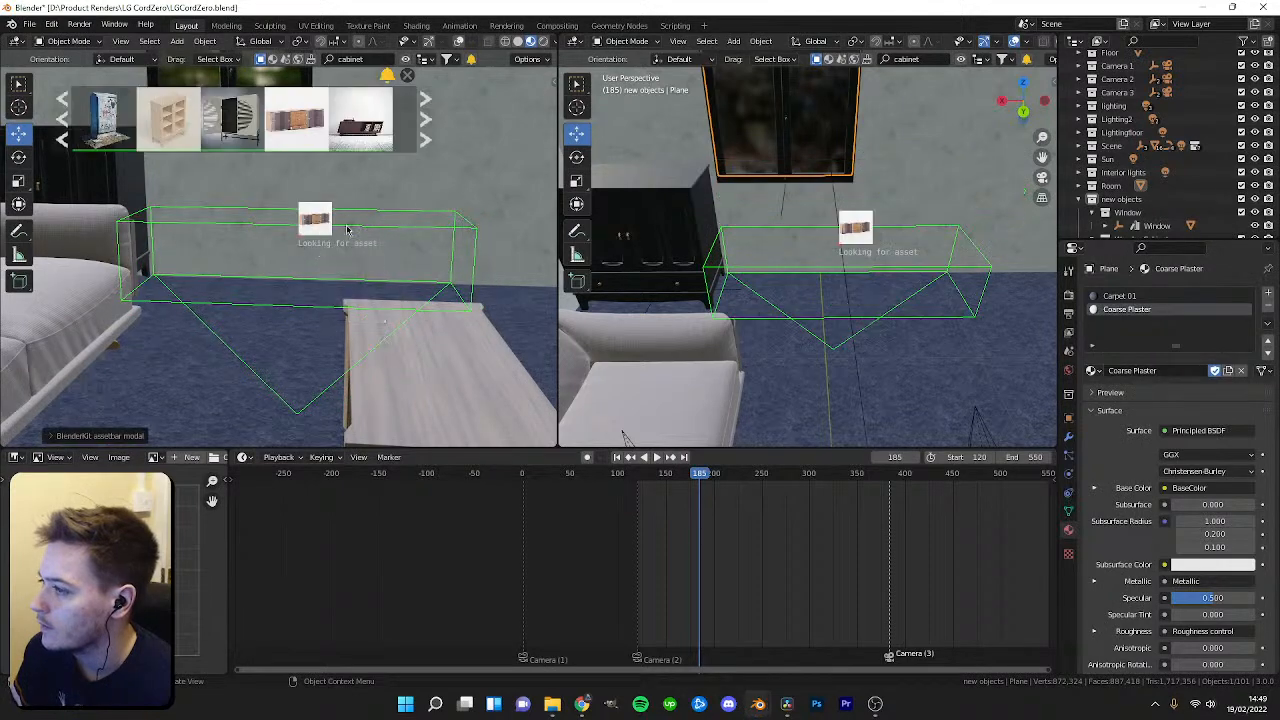
Preview another cabinet asset, then select the newly placed wood cabinet object and delete it.
left_click(426, 132)
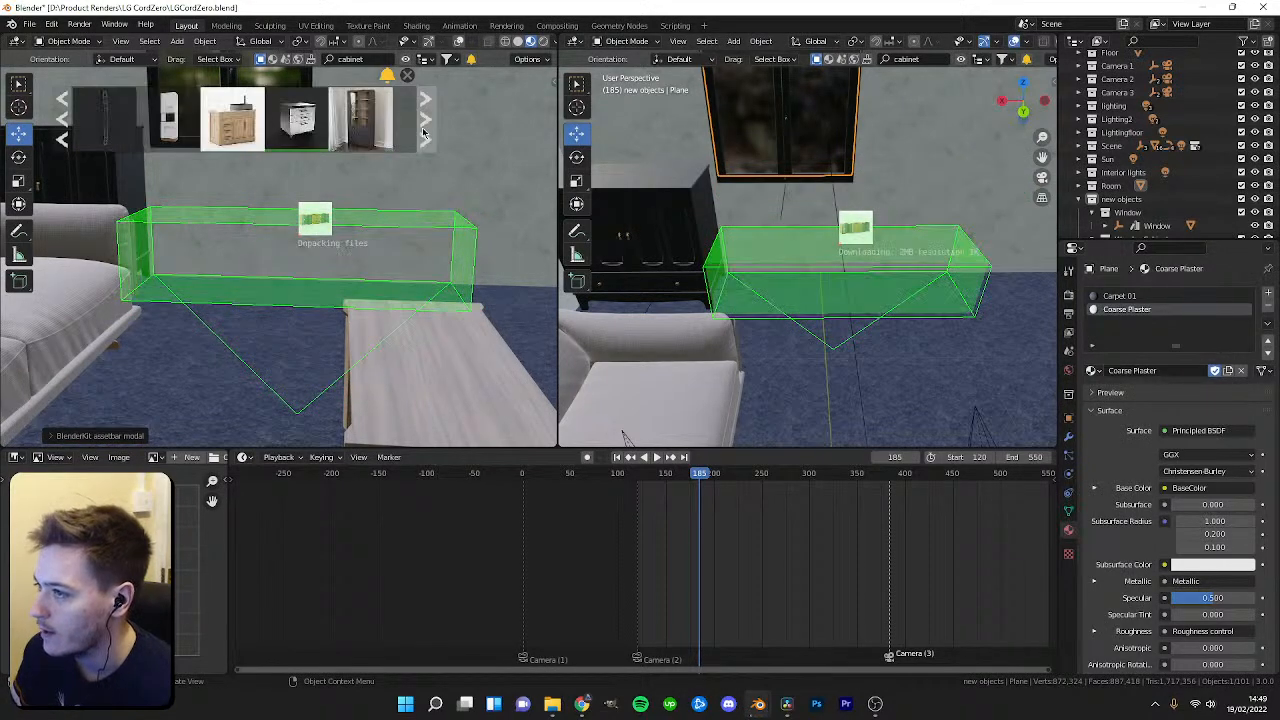
mouse_move(290, 130)
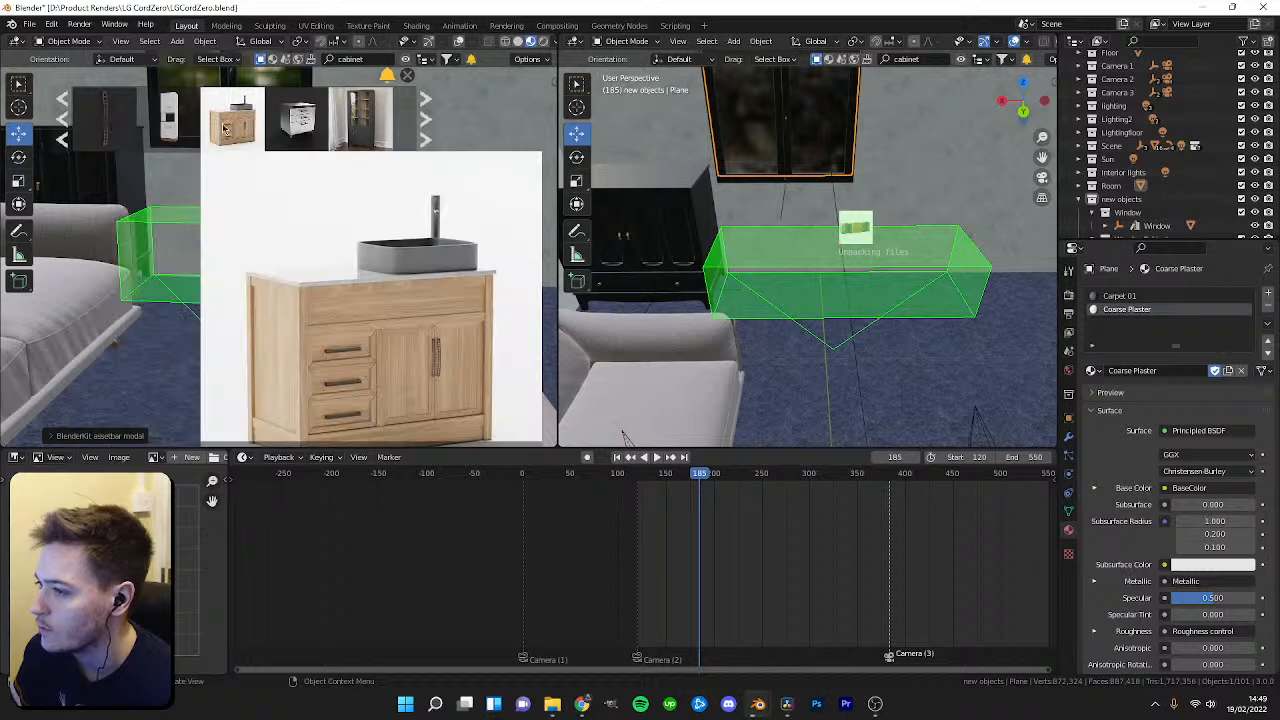
middle_click_drag(787, 279, 849, 260)
scroll(1133, 220, "down", 2)
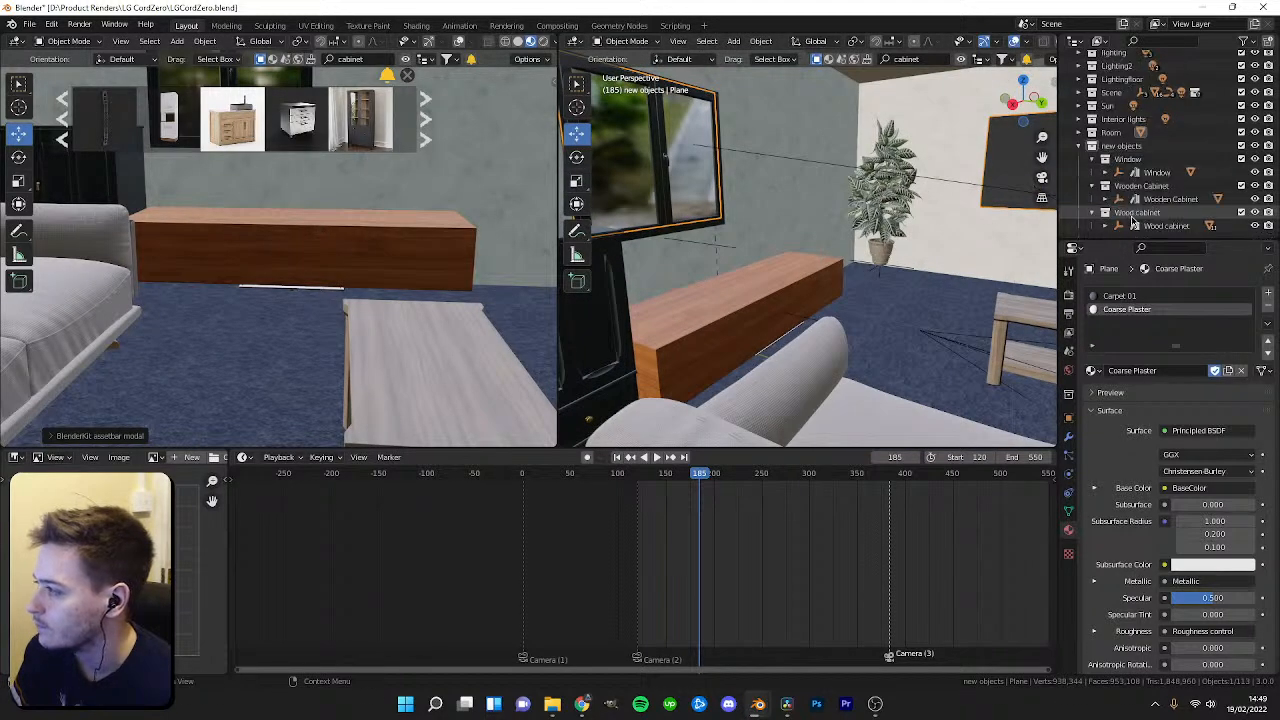
left_click(1133, 224)
scroll(1150, 228, "down", 5)
left_click(1168, 226, "shift")
key("Delete")
Select the zebra plant and move it down along the Z axis about 0.23 m.
middle_click_drag(914, 270, 894, 305)
left_click(885, 301)
left_click_drag(862, 301, 702, 339)
middle_click_drag(756, 335, 748, 300)
key("g")
key("z")
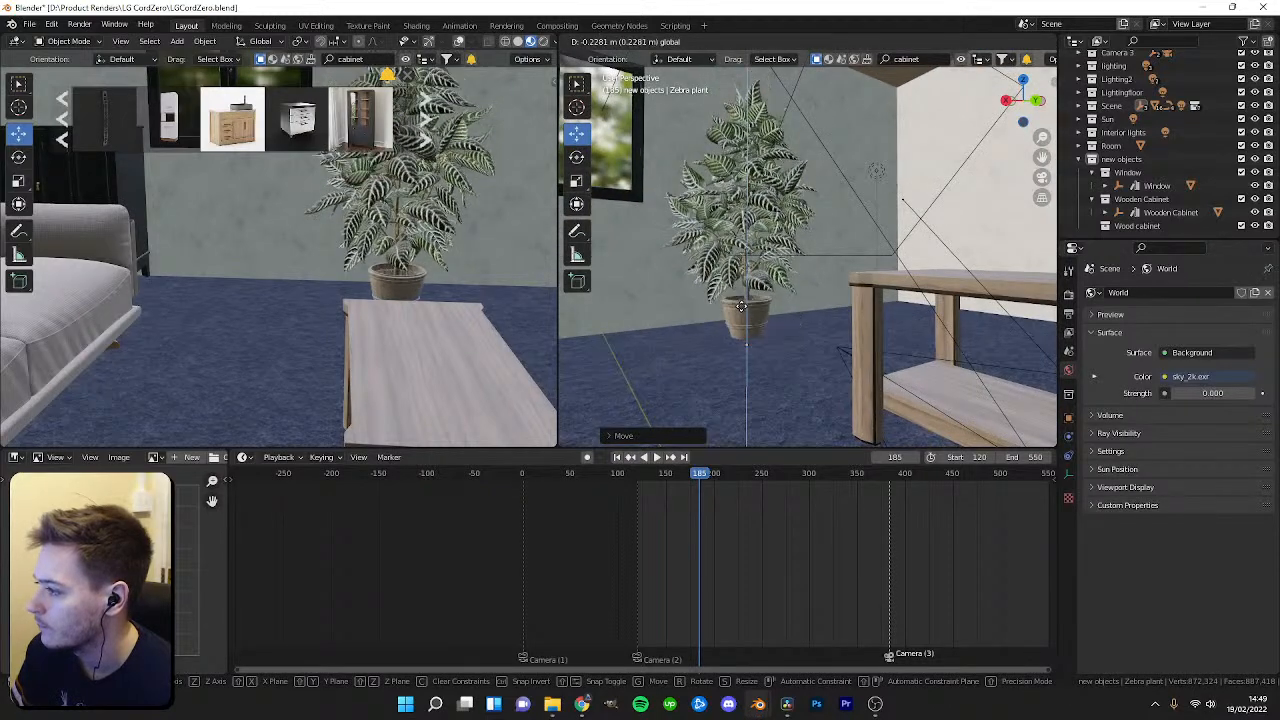
left_click(740, 306)
Enter edit mode on the wall plane, select an edge in edge mode and fill it with a face.
middle_click_drag(740, 306, 766, 237)
left_click(841, 255)
key("Tab")
key("2")
left_click(750, 163)
key("f")
mouse_move(852, 232)
middle_mouse_down()
mouse_move(874, 242)
mouse_move(851, 346)
mouse_move(832, 193)
mouse_move(786, 222)
mouse_move(830, 230)
mouse_move(817, 252)
mouse_move(929, 257)
mouse_move(869, 255)
mouse_move(848, 231)
middle_mouse_up()
scroll(825, 198, "up", 1)
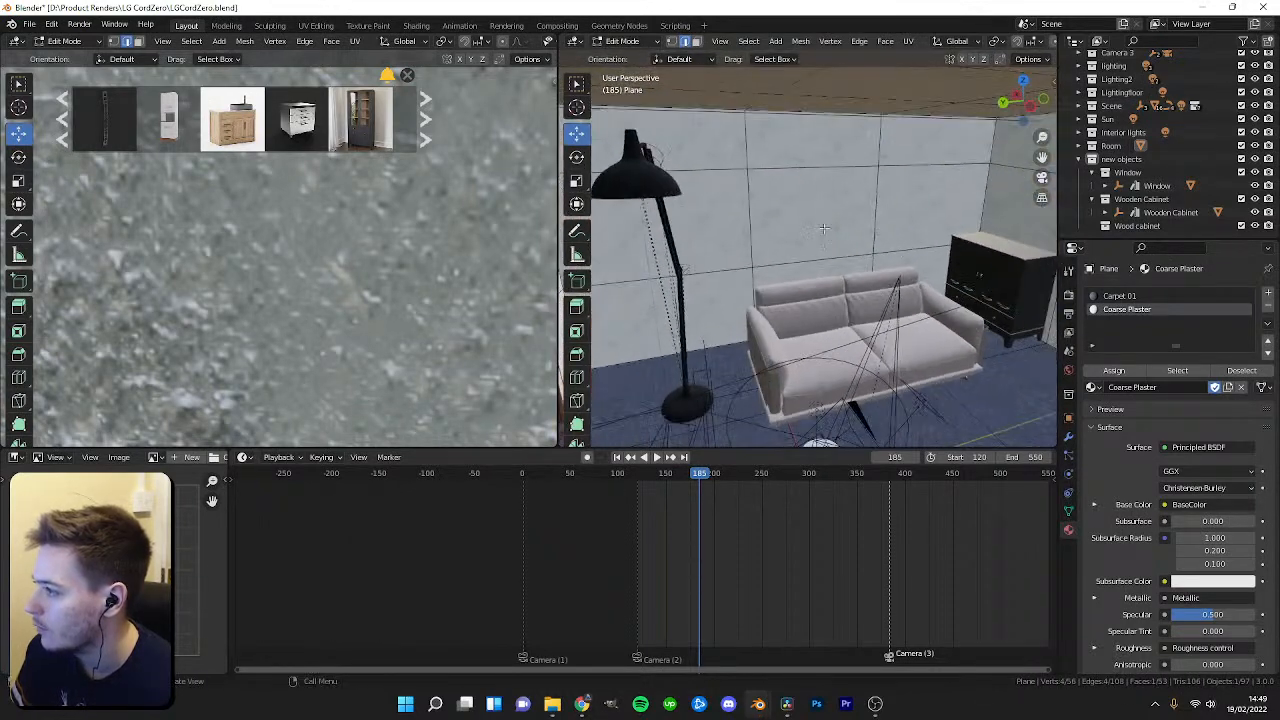
Select a wall face near the floor lamp, delete it as faces, and return to object mode.
key("3")
left_click(810, 217)
key("x")
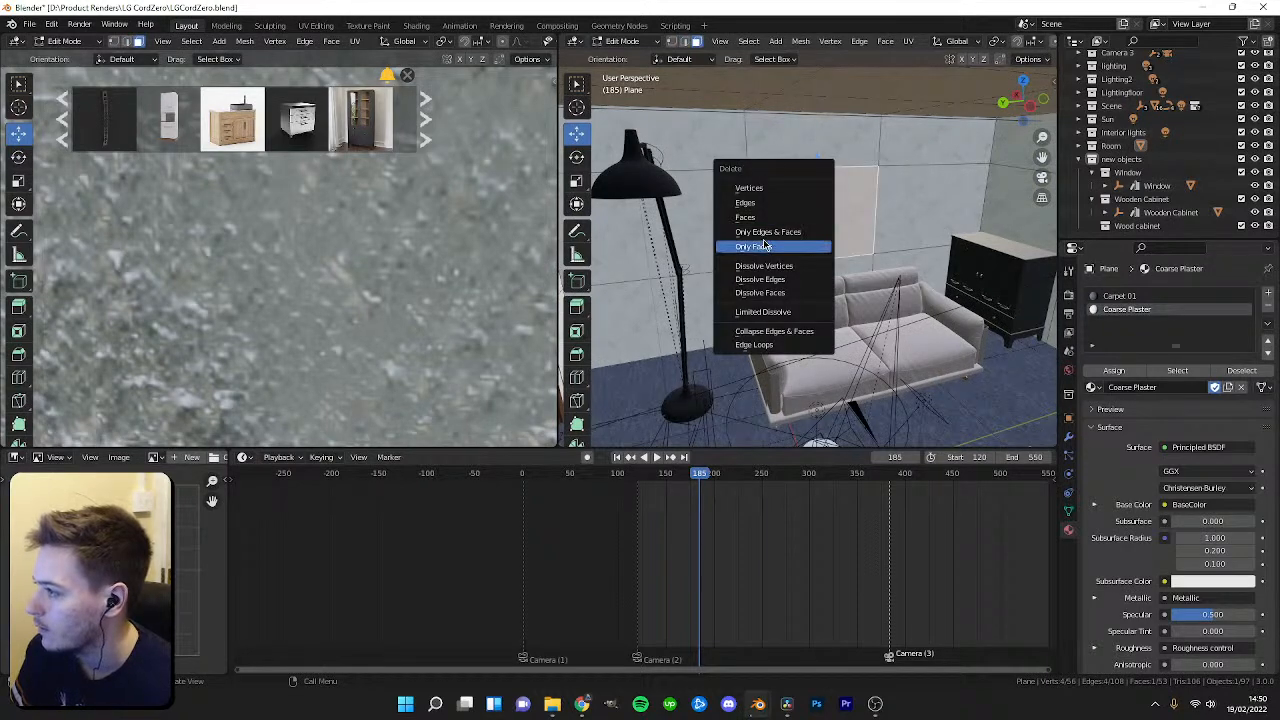
left_click(745, 217)
key("Tab")
Switch the left viewport to rendered shading and save the file.
mouse_move(745, 217)
middle_mouse_down()
mouse_move(898, 252)
mouse_move(745, 257)
mouse_move(937, 277)
mouse_move(780, 275)
middle_mouse_up()
scroll(402, 255, "down", 8)
key("z")
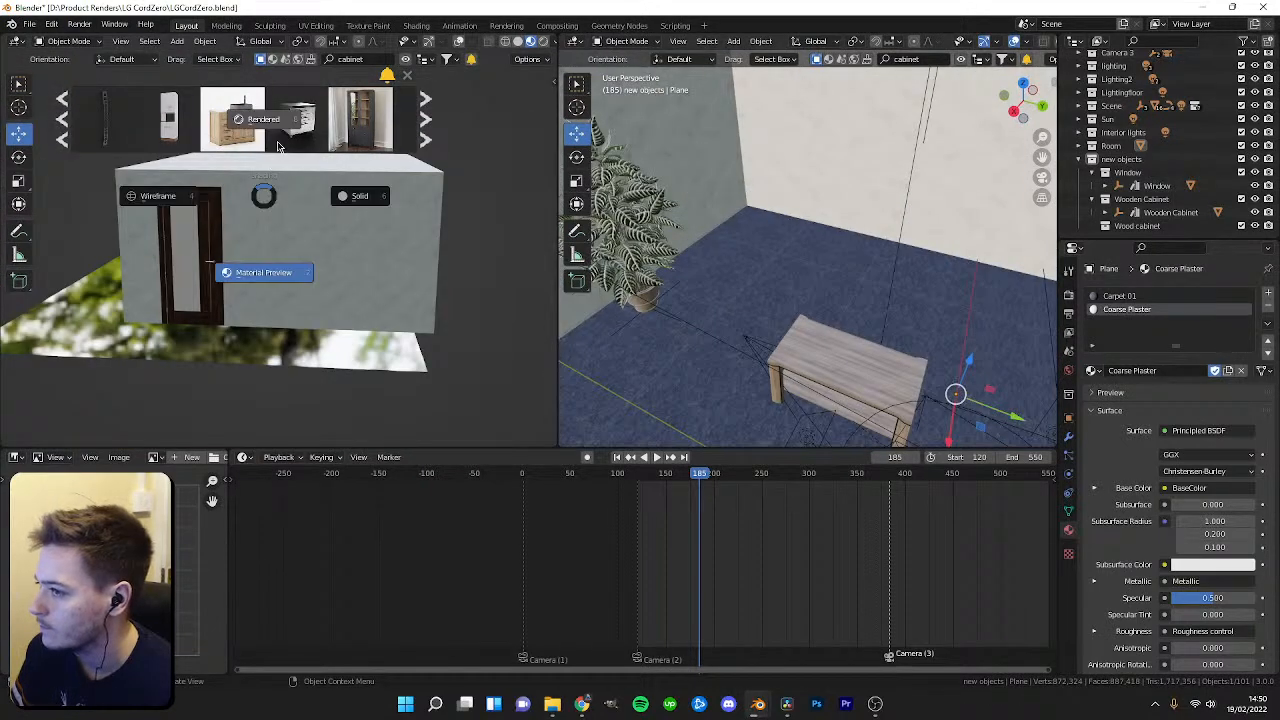
left_click(283, 147)
key("ctrl+s")
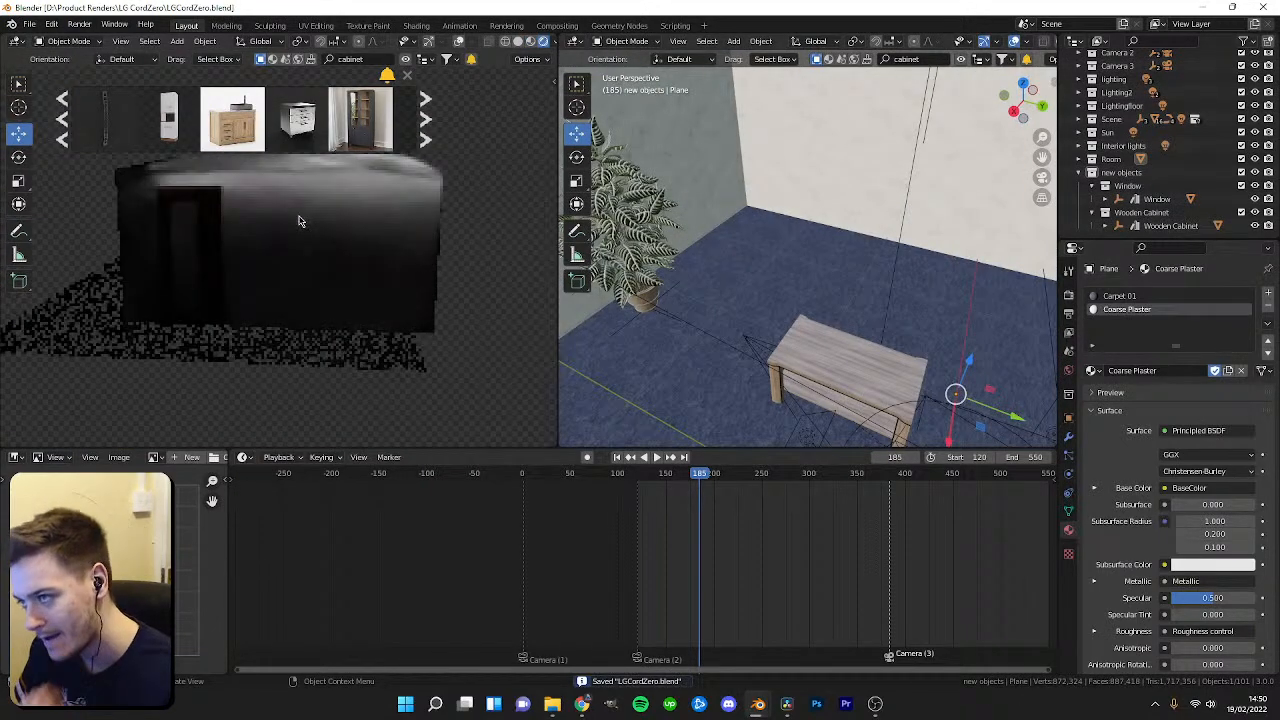
Return the left viewport to camera view and inspect the corner with the plant and window from several angles.
key("KP_0")
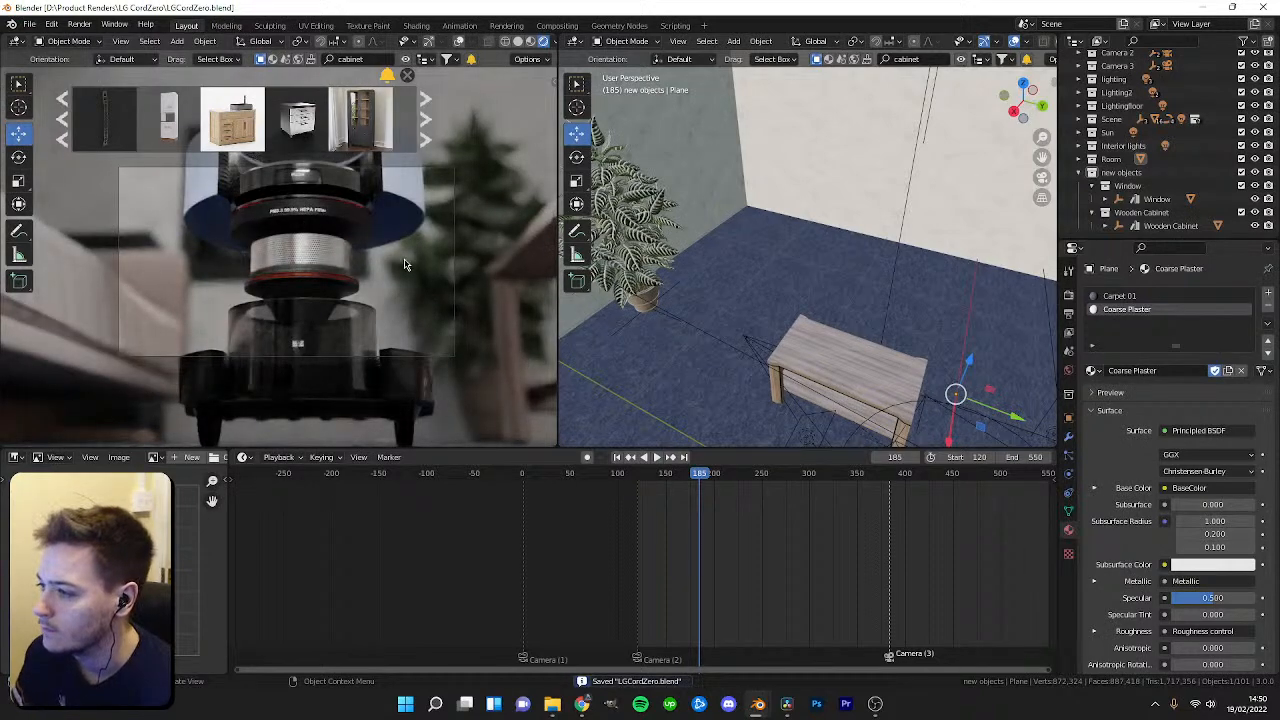
middle_click_drag(859, 300, 778, 230)
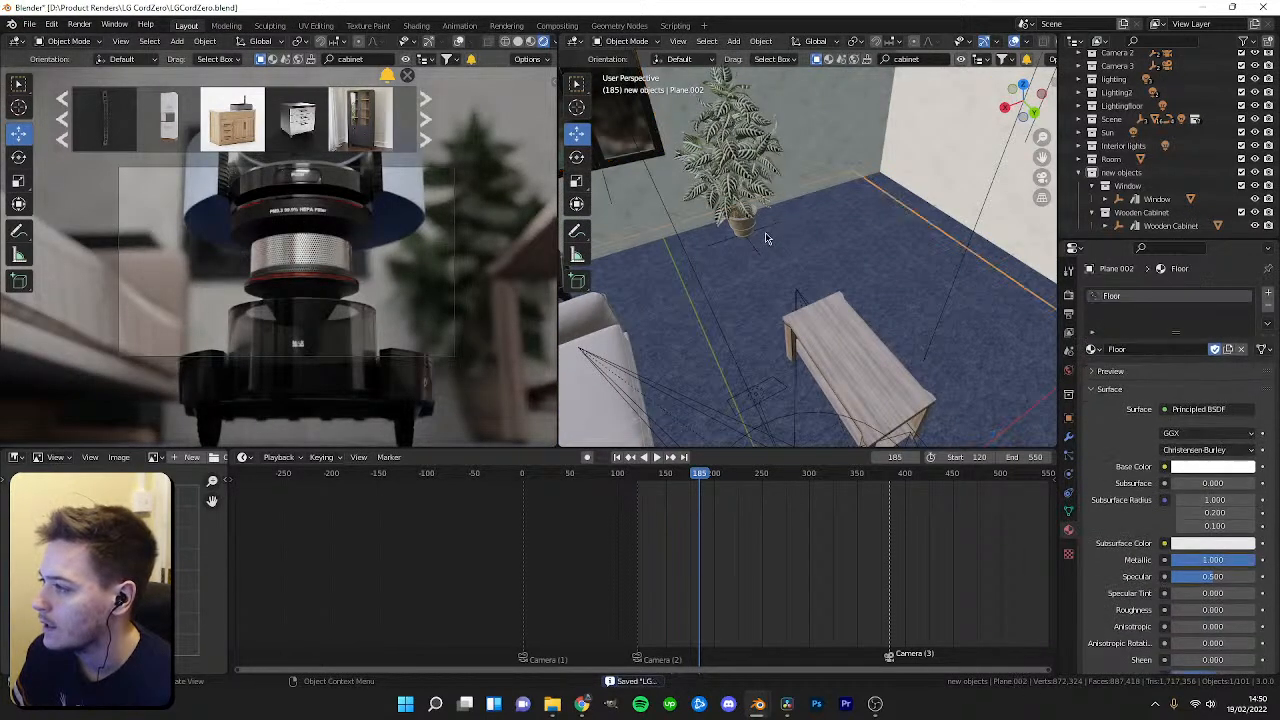
left_click(766, 235)
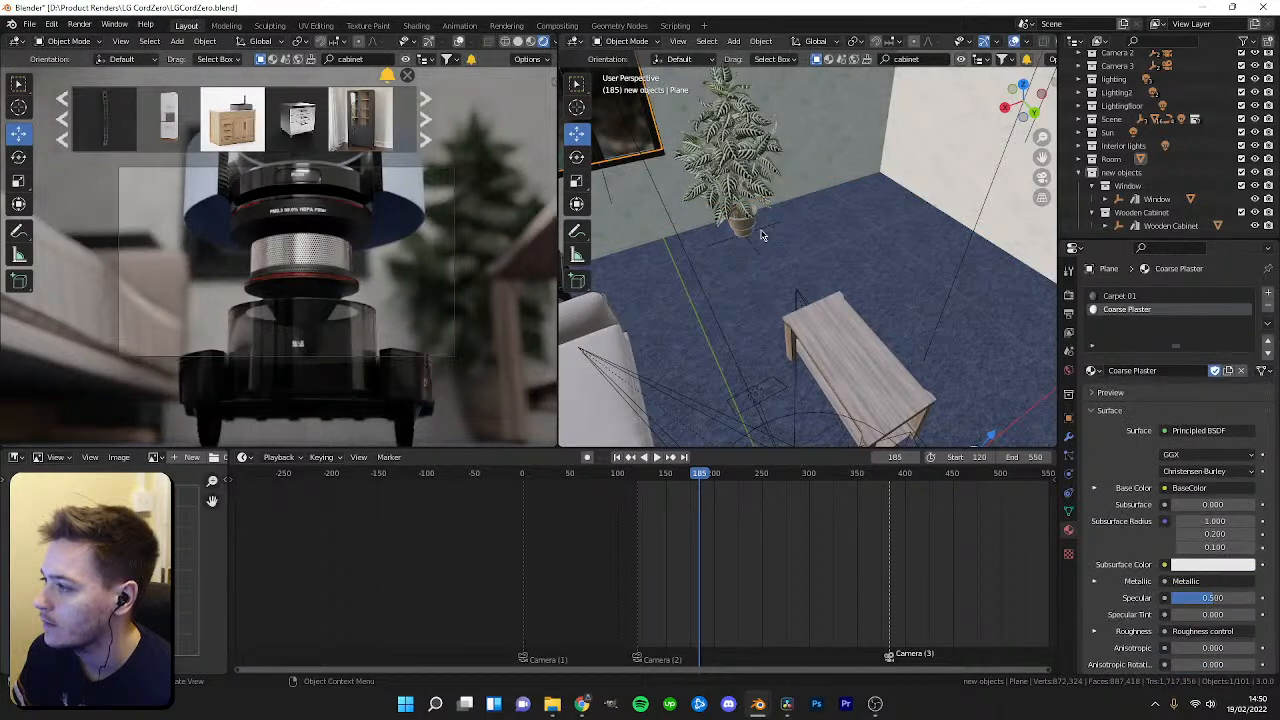
left_click(768, 238)
middle_click_drag(768, 238, 822, 260)
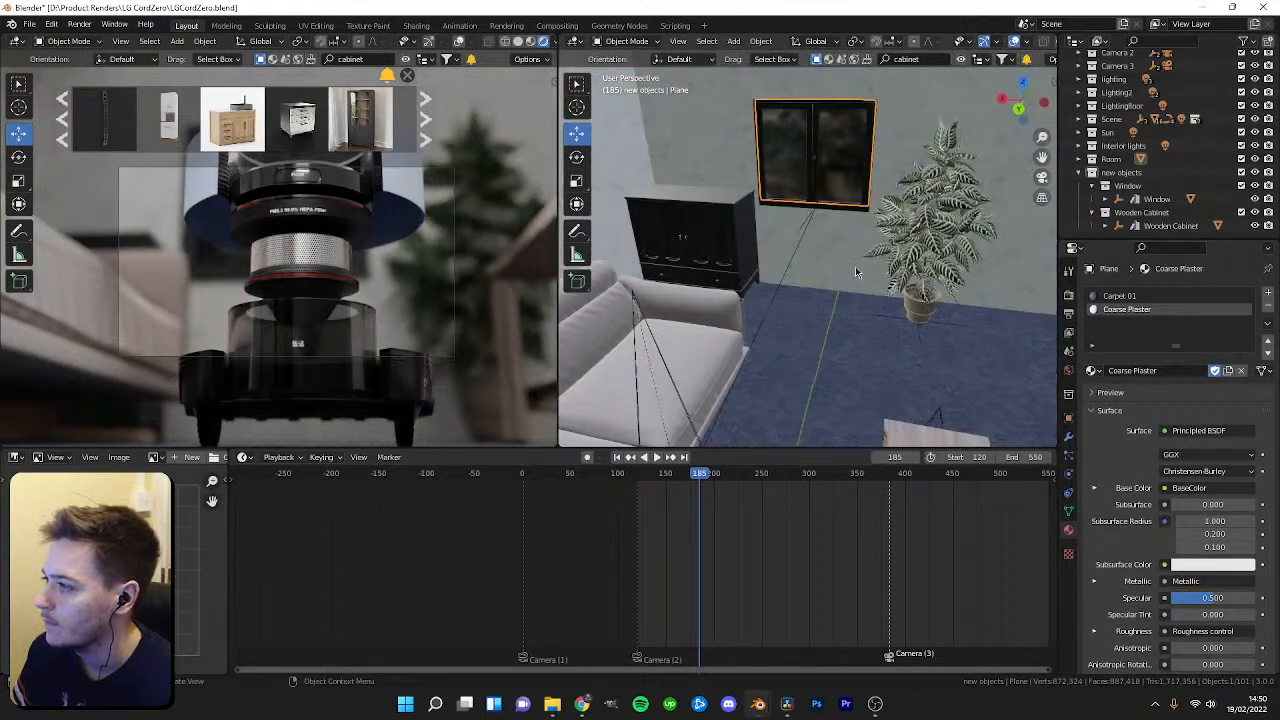
left_click(951, 325)
middle_click_drag(951, 325, 788, 302, "shift")
left_click(782, 303)
left_click(782, 303)
left_click(782, 303)
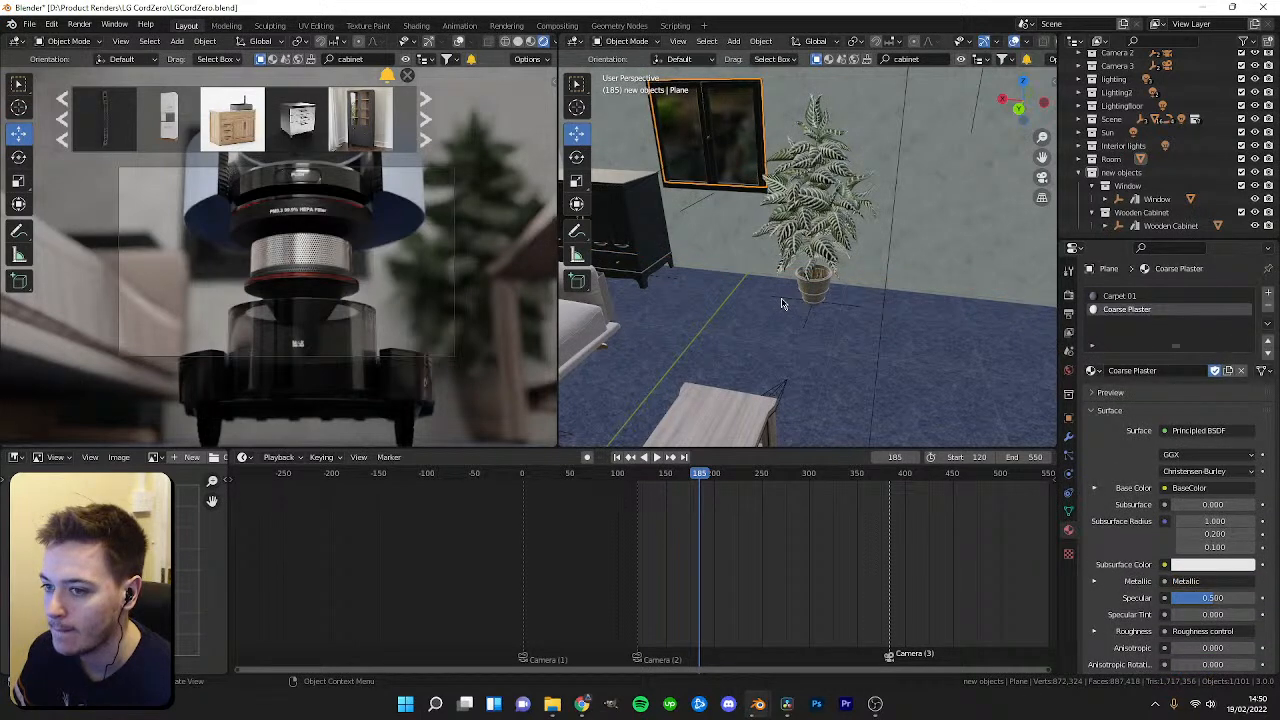
middle_click_drag(817, 312, 821, 325)
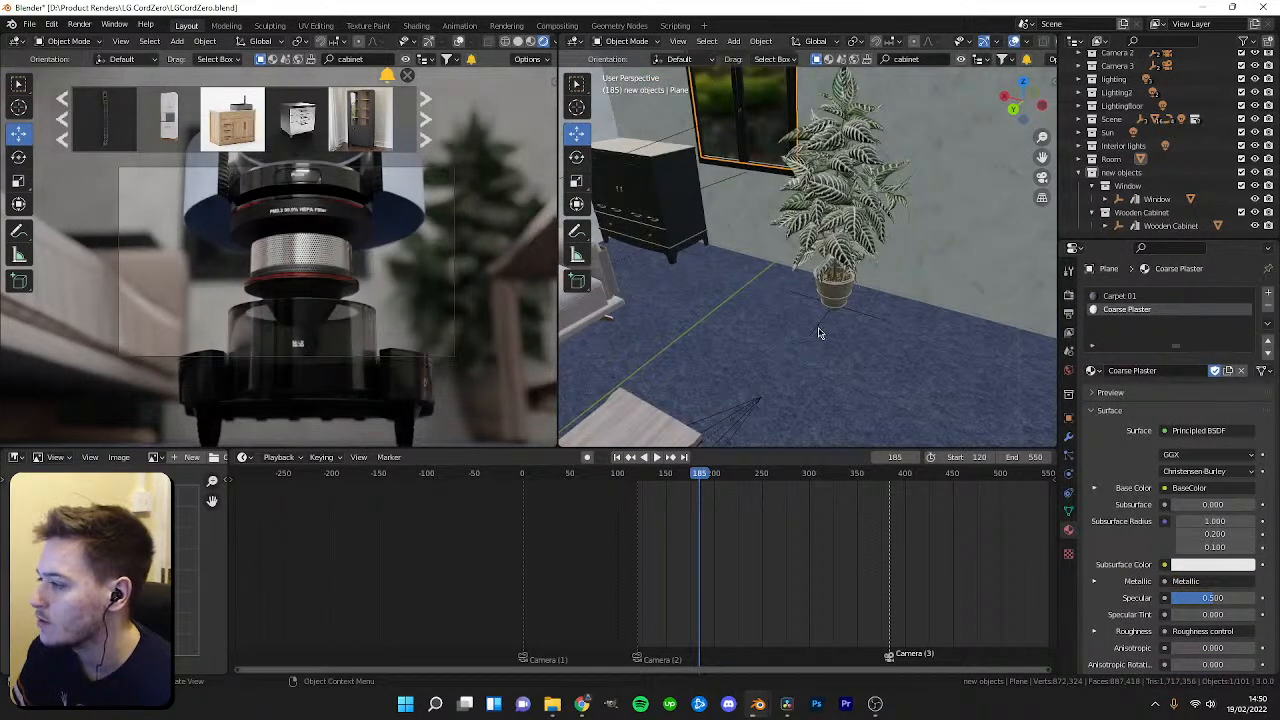
Select the zebra plant and nudge it slightly along the floor.
left_click(817, 333)
left_click_drag(787, 293, 794, 295)
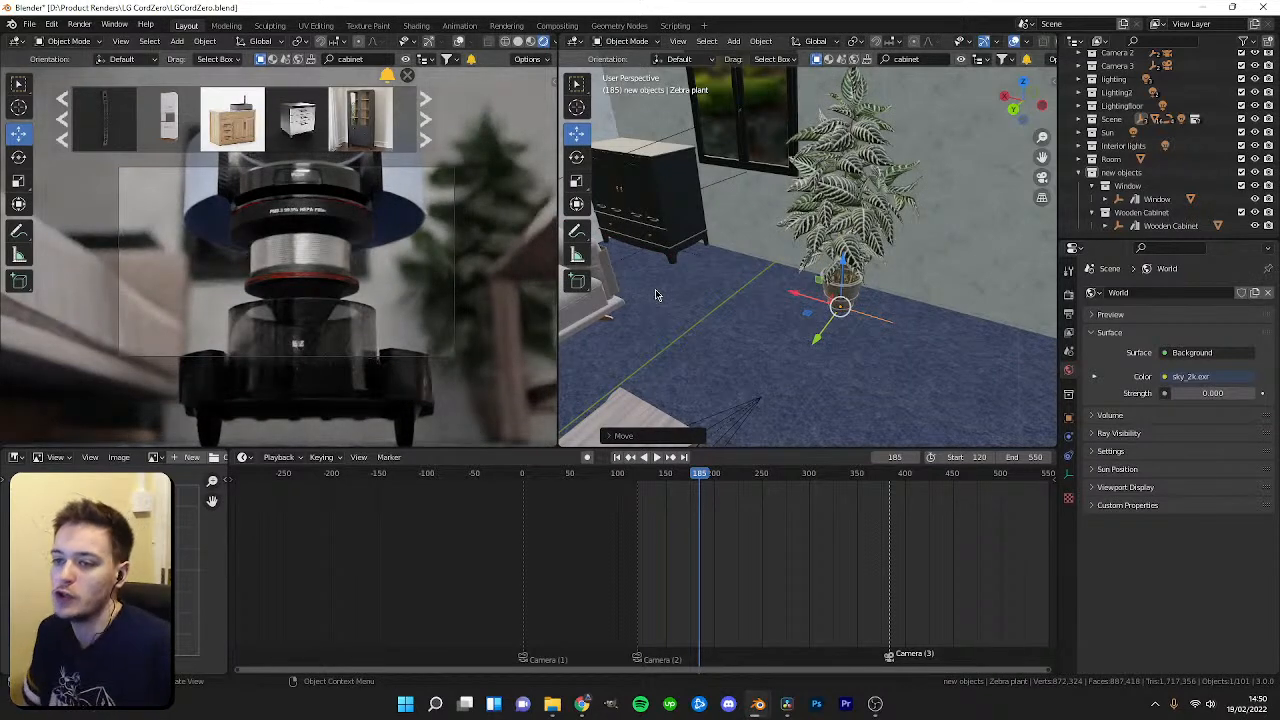
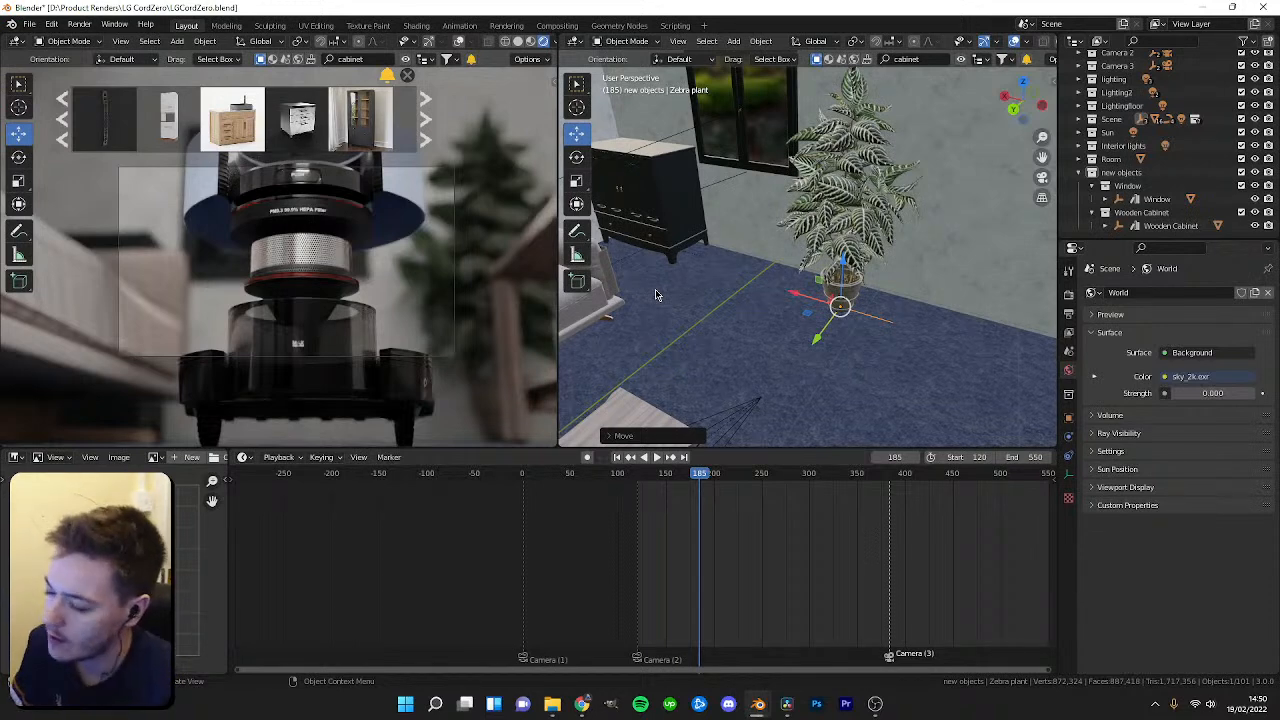
middle_click_drag(655, 289, 770, 274)
scroll(646, 364, "up", 4)
scroll(680, 345, "up", 3)
left_click(748, 279)
left_click_drag(748, 279, 744, 268)
left_click(744, 266)
key("ctrl+z")
key("ctrl+z")
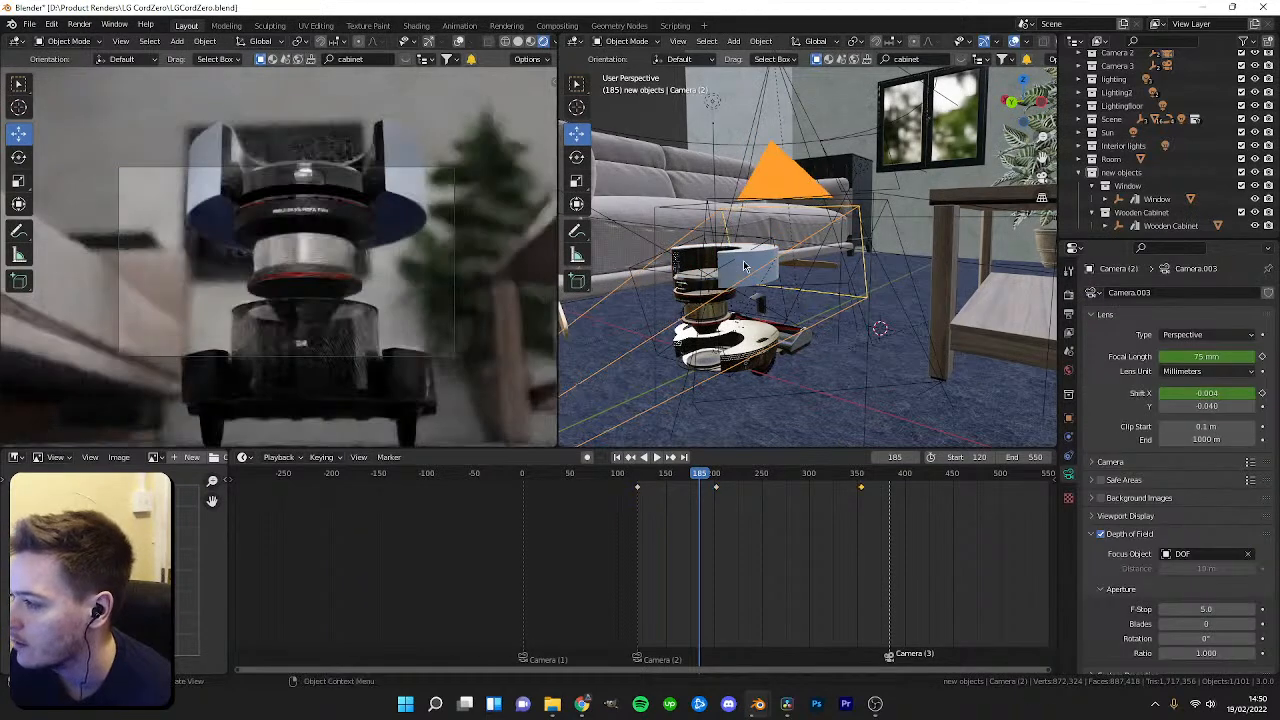
Select the zebra plant leaves, orbit around the plant corner and scrub the timeline to frame 143.
scroll(656, 264, "down", 3)
middle_click_drag(656, 264, 858, 330)
middle_click_drag(858, 330, 771, 320)
left_click(795, 303)
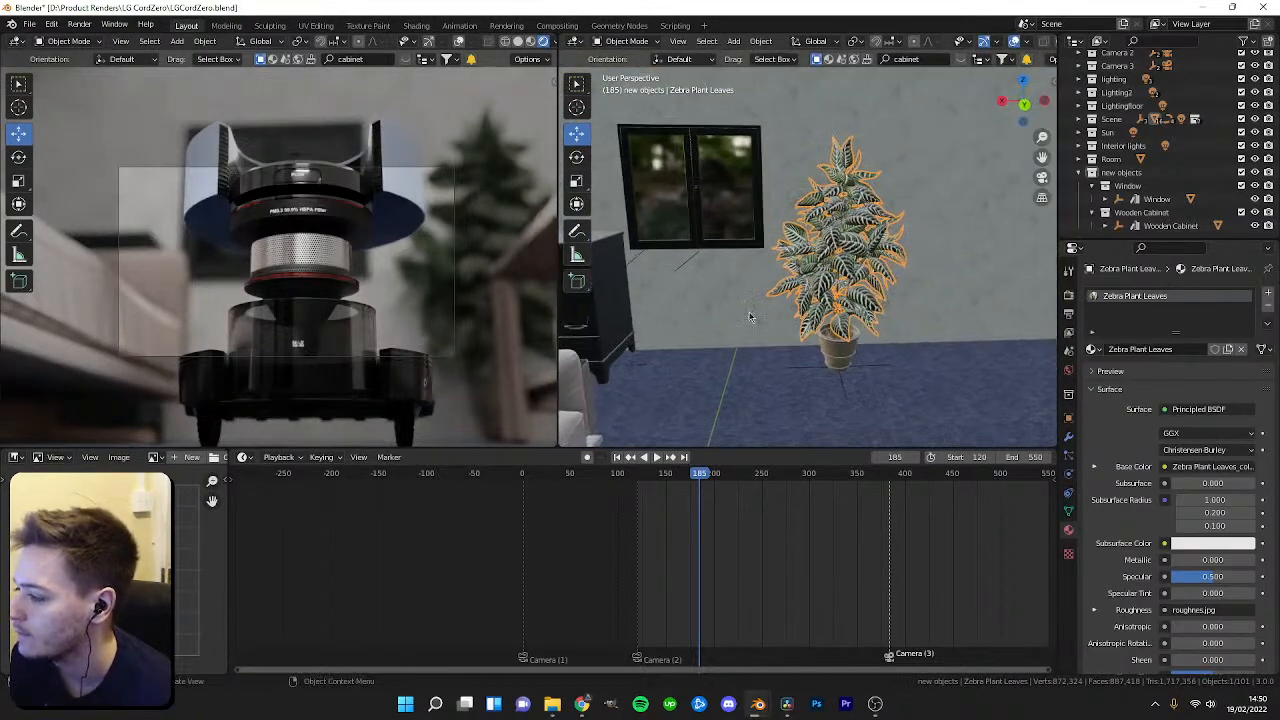
left_click_drag(720, 471, 660, 486)
middle_click_drag(625, 285, 801, 322)
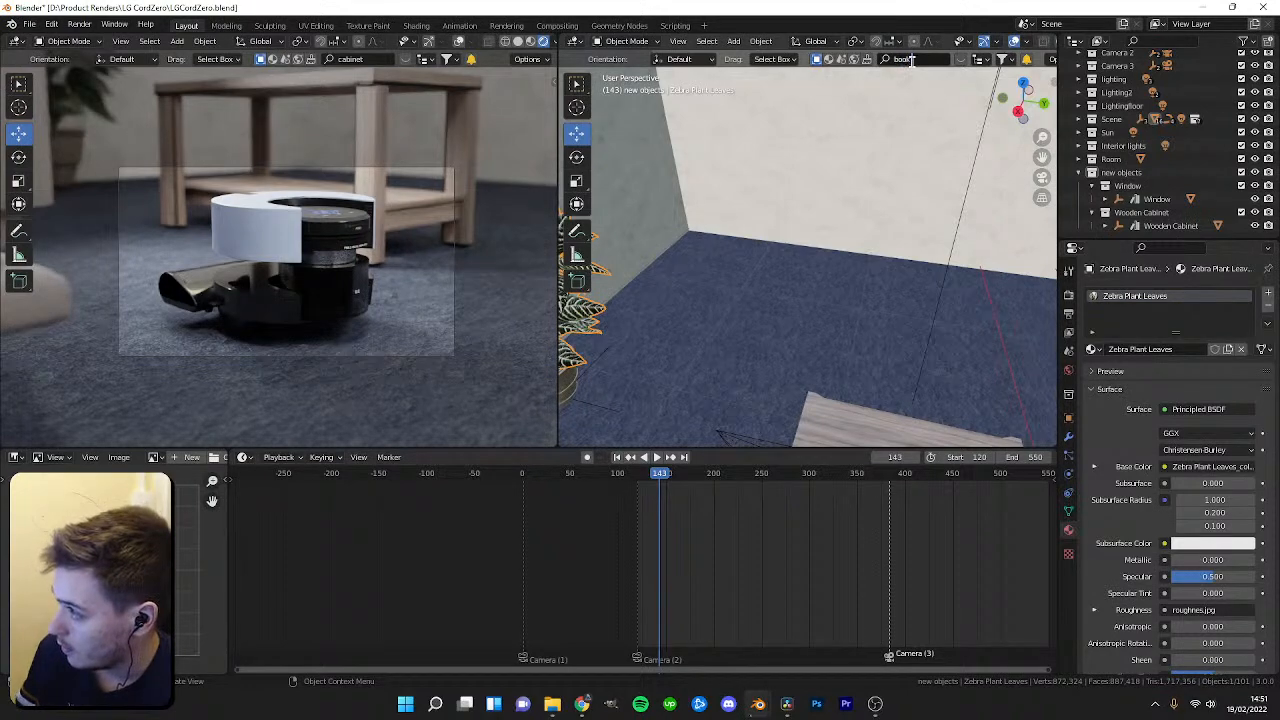
Select the room mesh, switch to top wireframe view, and in edit mode box-select wall vertices and shift them slightly.
left_click(826, 223)
key("KP_7")
scroll(853, 261, "down", 5)
key("z")
left_click(688, 251)
key("Tab")
mouse_move(839, 184)
middle_mouse_down("shift")
mouse_move(805, 315)
mouse_move(794, 300)
mouse_move(862, 221)
middle_mouse_up("shift")
key("1")
left_click_drag(743, 95, 826, 445)
left_click_drag(796, 268, 819, 270)
key("Tab")
Restore solid shading and search the BlenderKit library for a bookshelf, paging through the results.
key("z")
left_click(817, 382)
mouse_move(817, 375)
middle_mouse_down()
mouse_move(811, 302)
mouse_move(757, 298)
mouse_move(842, 216)
middle_mouse_up()
scroll(757, 298, "up", 4)
middle_click_drag(842, 216, 920, 293)
left_click(960, 61)
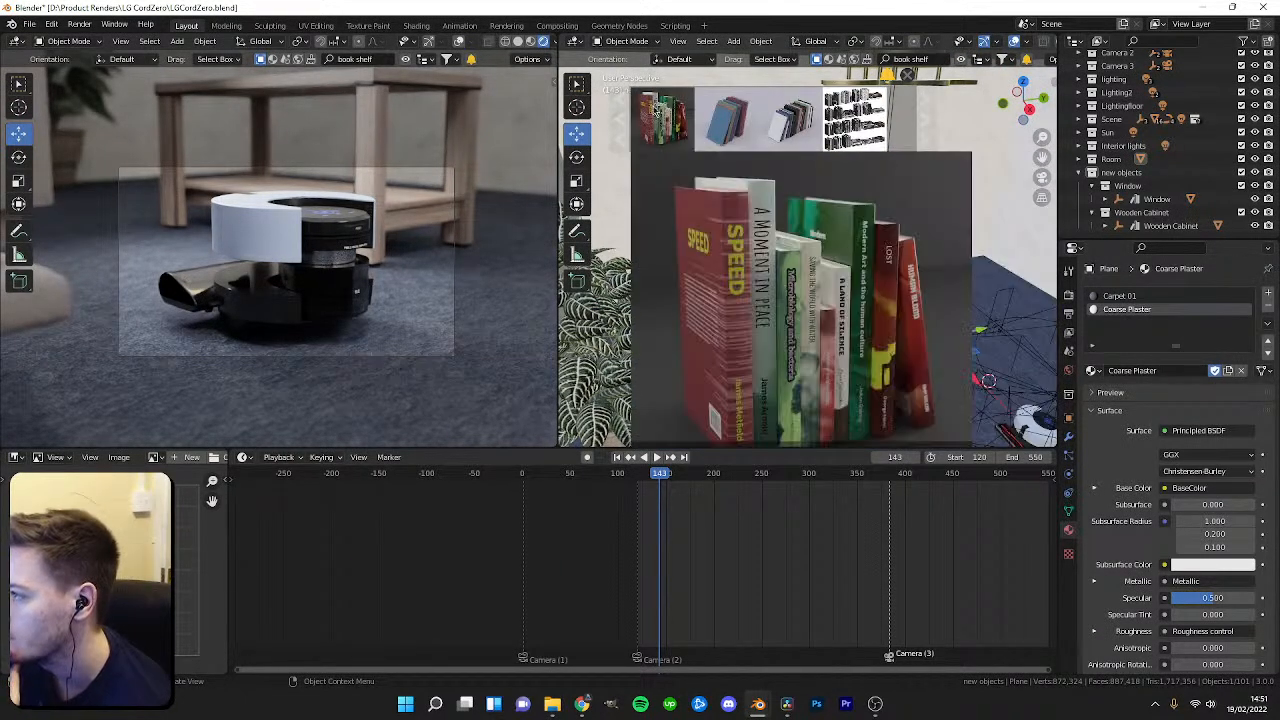
left_click(620, 119)
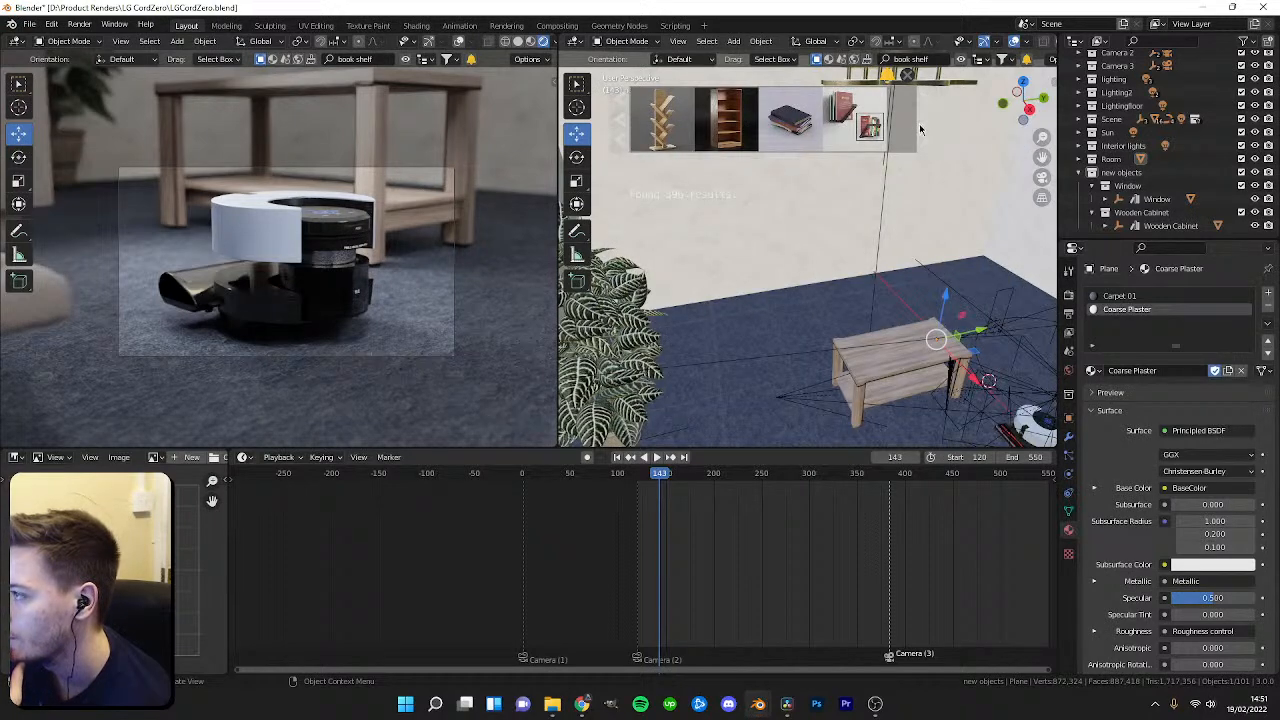
left_click(920, 126)
left_click(920, 126)
mouse_move(861, 123)
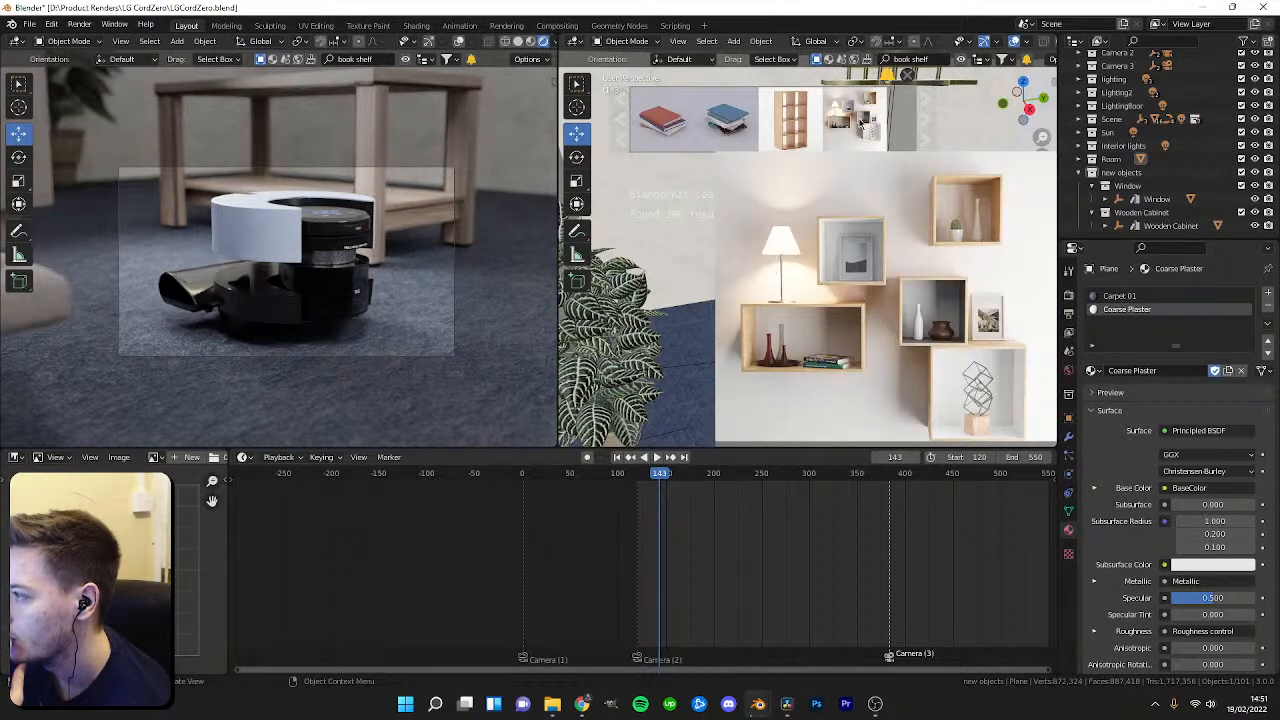
middle_click_drag(903, 175, 880, 167)
left_click(926, 131)
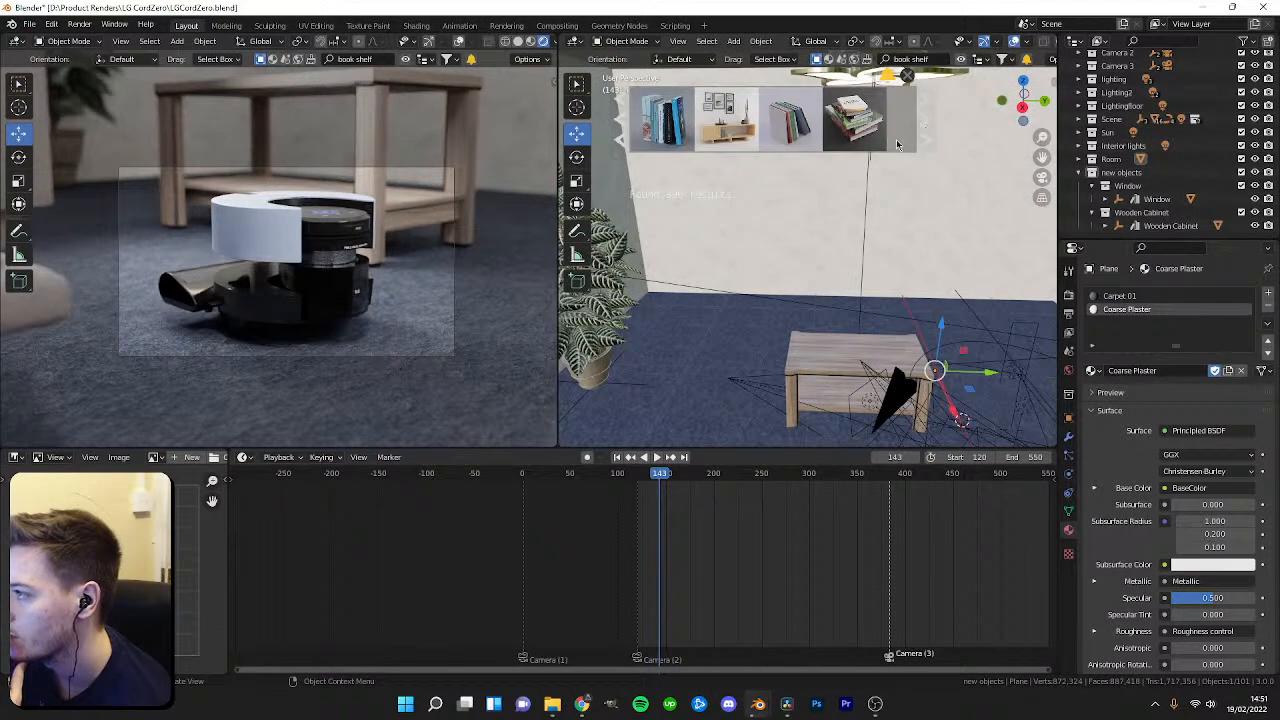
left_click(922, 121)
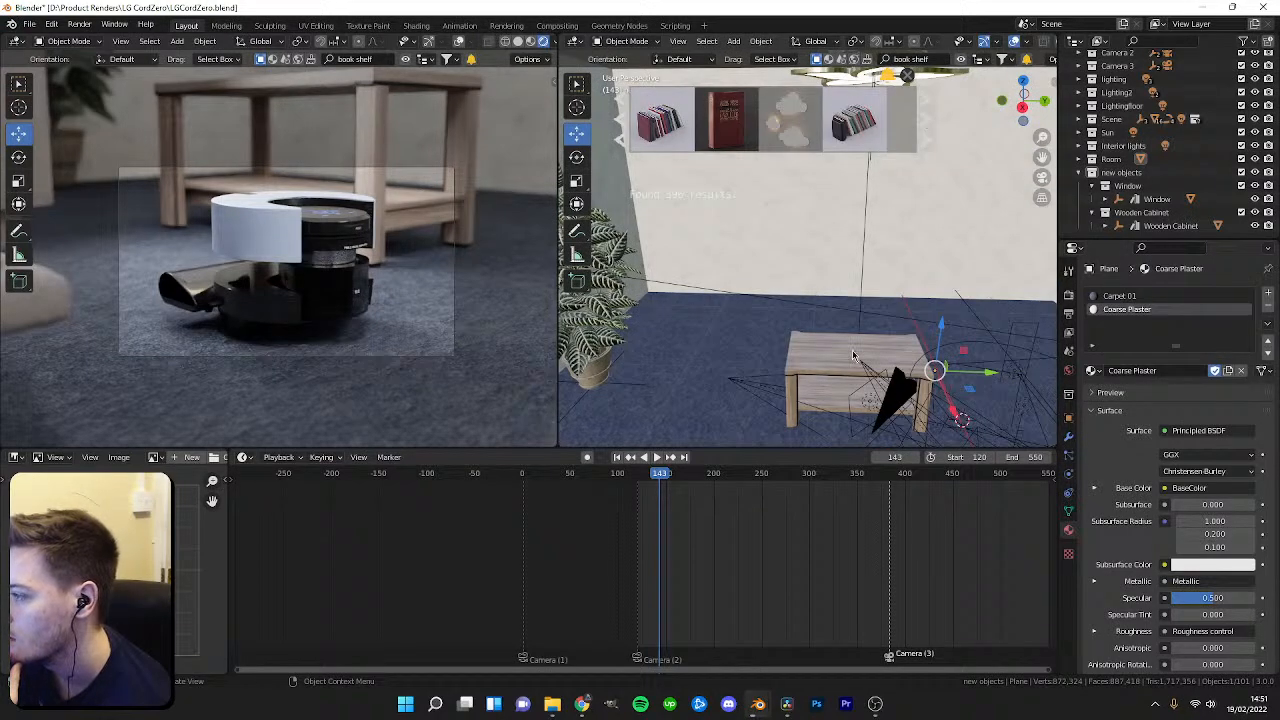
left_click(919, 133)
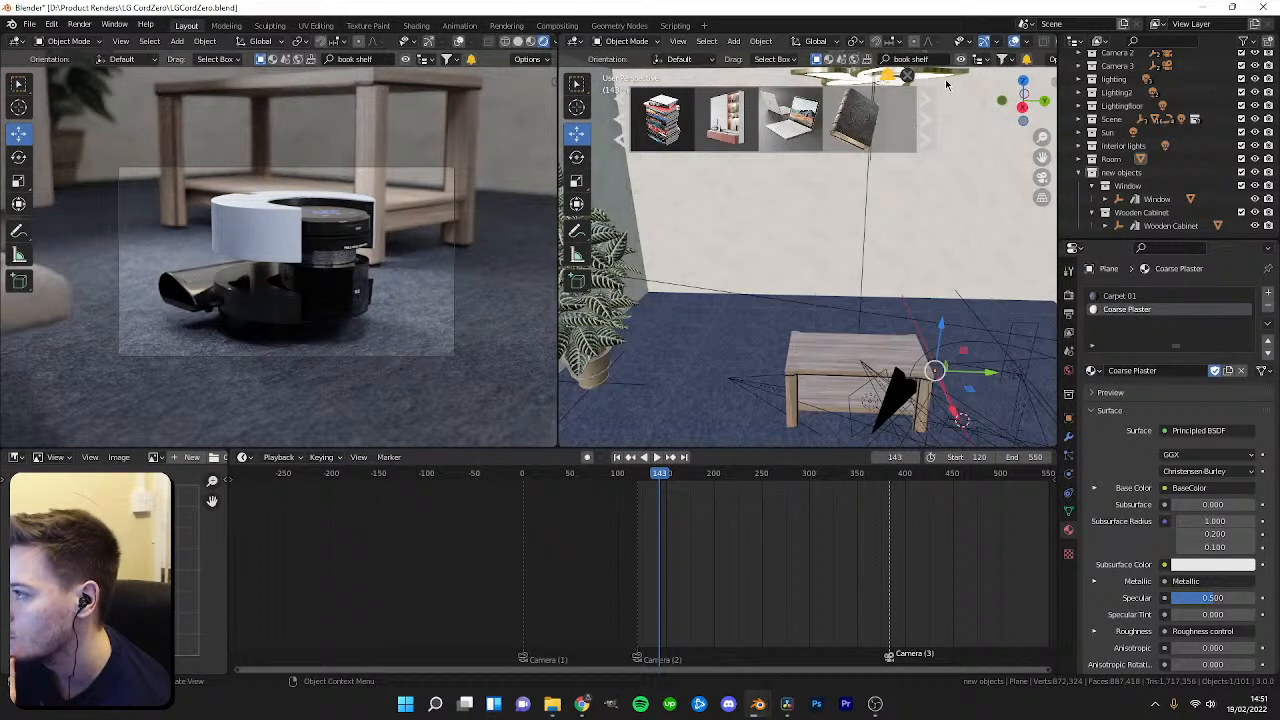
left_click(921, 112)
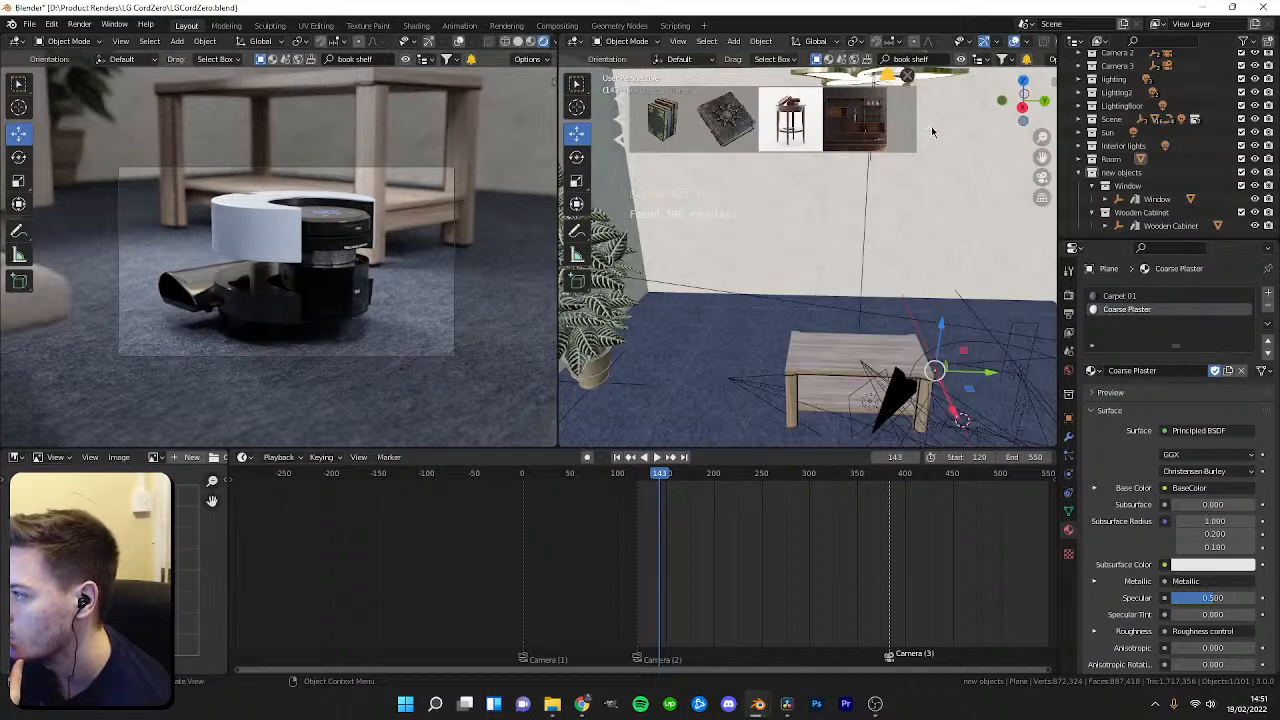
left_click(922, 126)
mouse_move(755, 121)
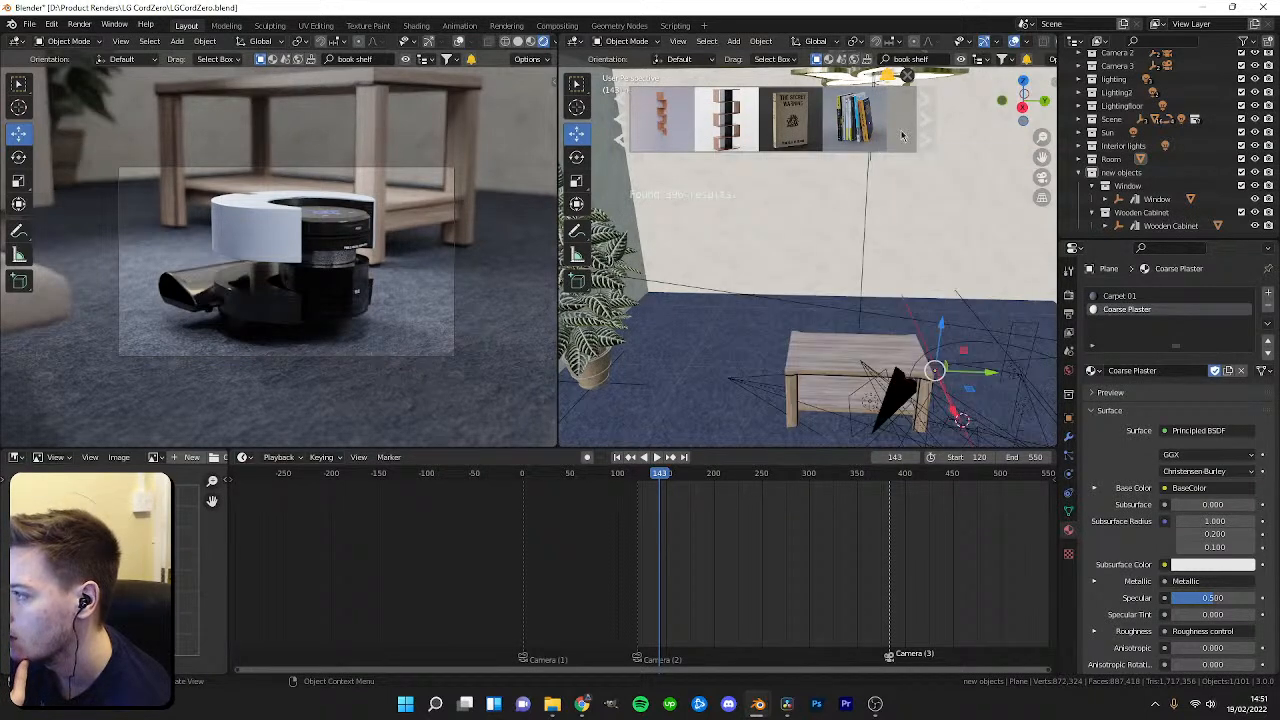
left_click(922, 120)
mouse_move(876, 130)
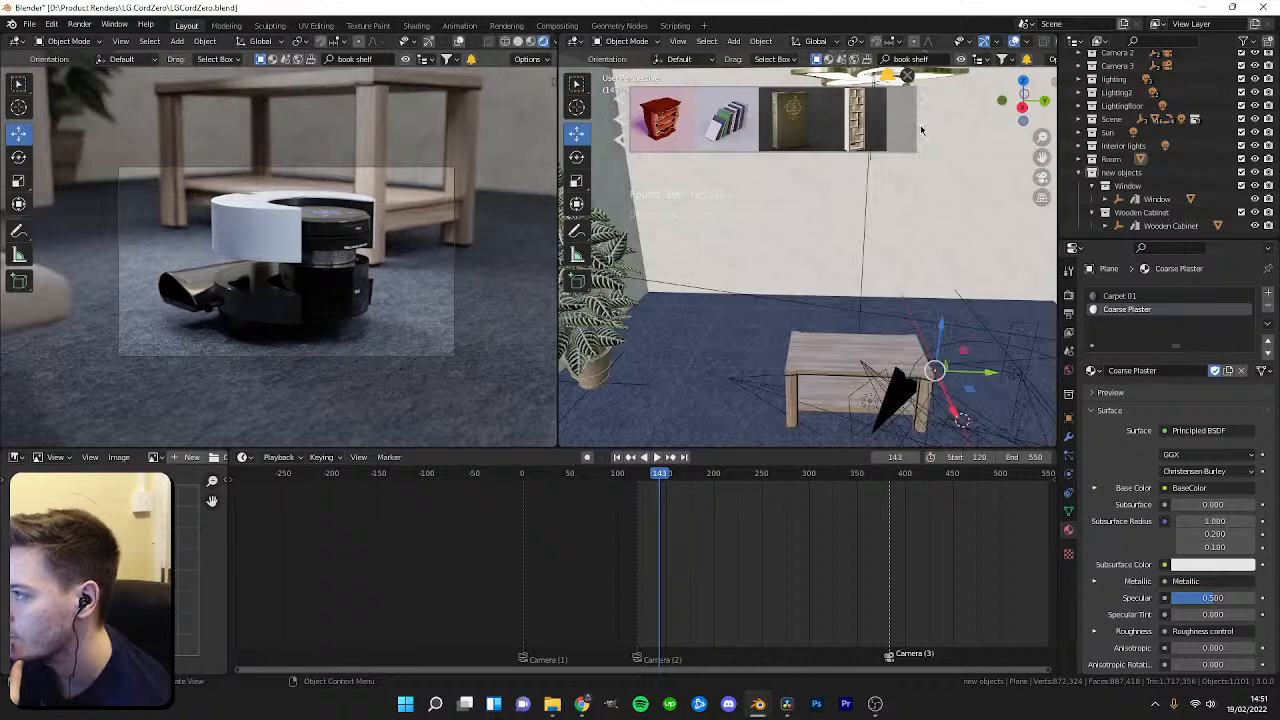
Search BlenderKit for a TV unit and drop the wooden TV cabinet into the room.
left_click(922, 120)
left_click(922, 128)
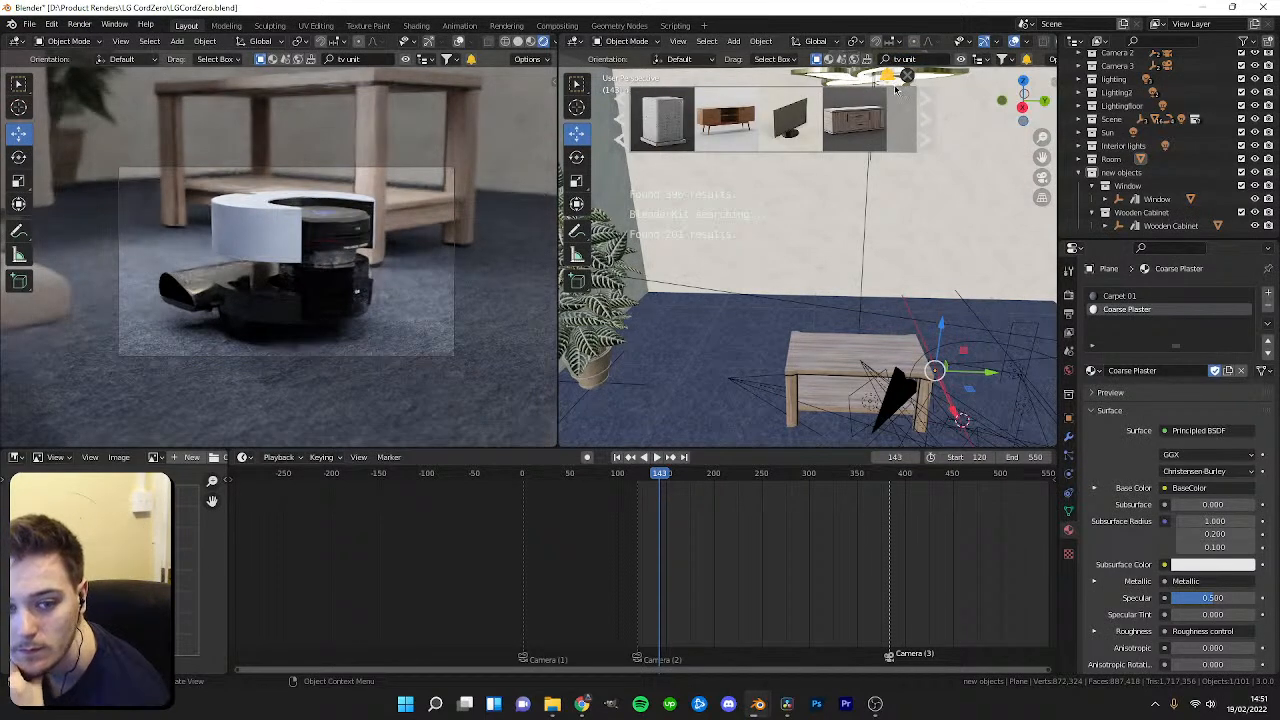
mouse_move(868, 93)
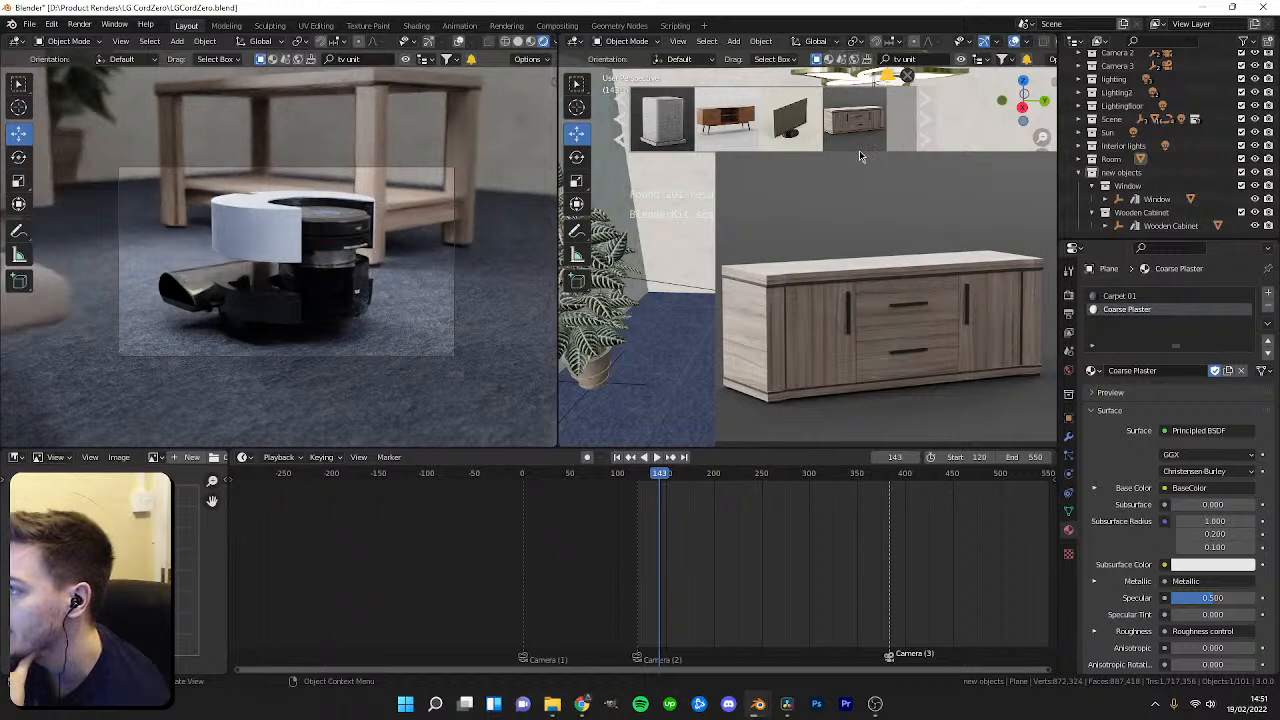
left_click_drag(855, 120, 874, 300)
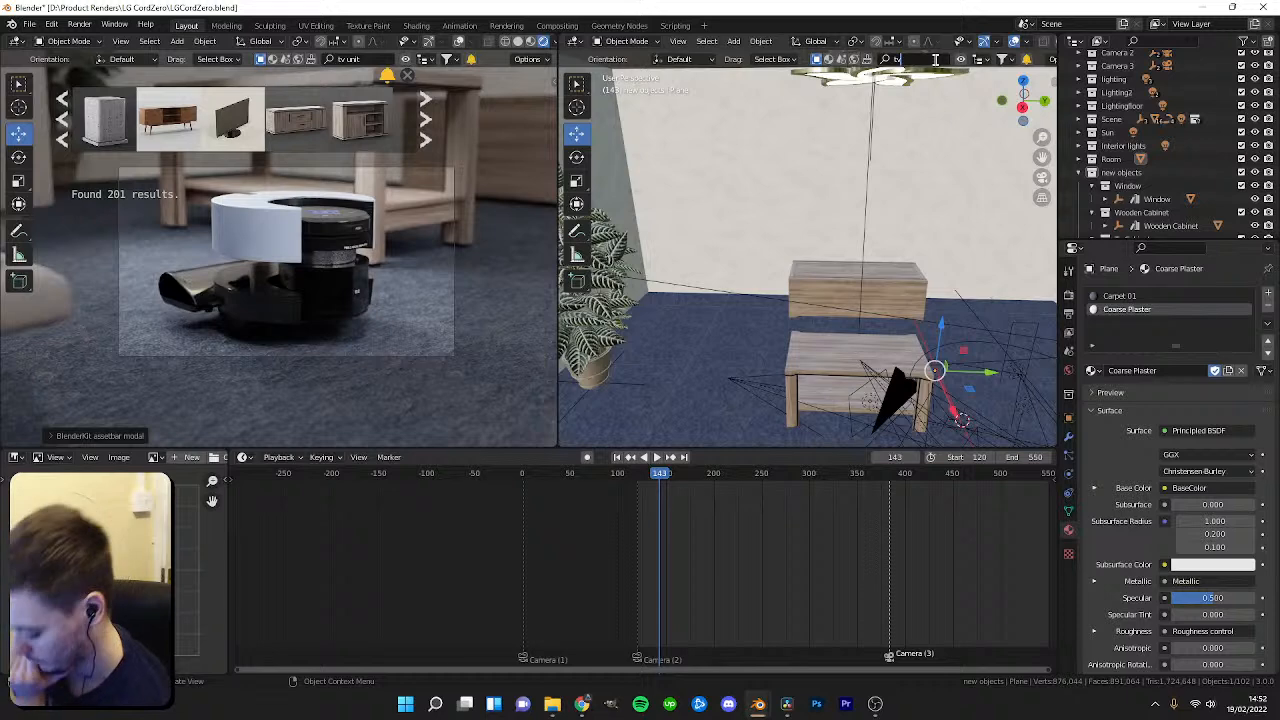
Try to drop a curved TV model from the BlenderKit results onto the cabinet.
mouse_move(268, 147)
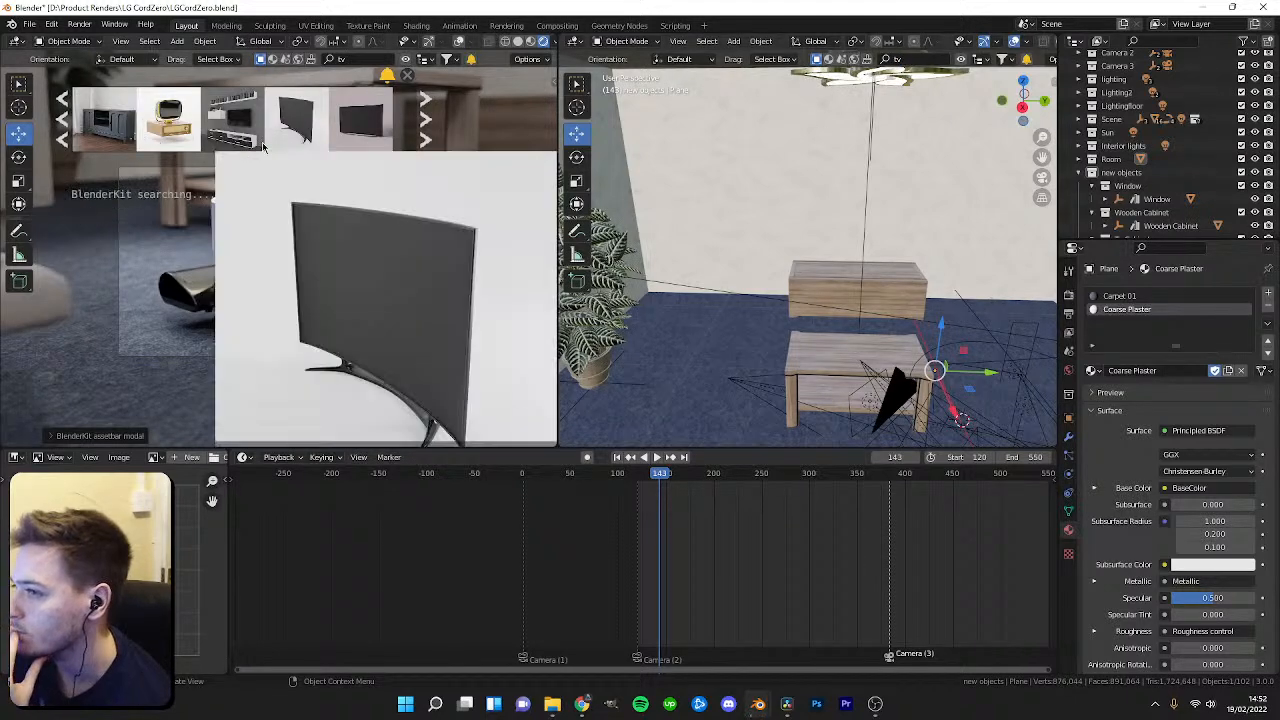
left_click_drag(288, 120, 838, 285)
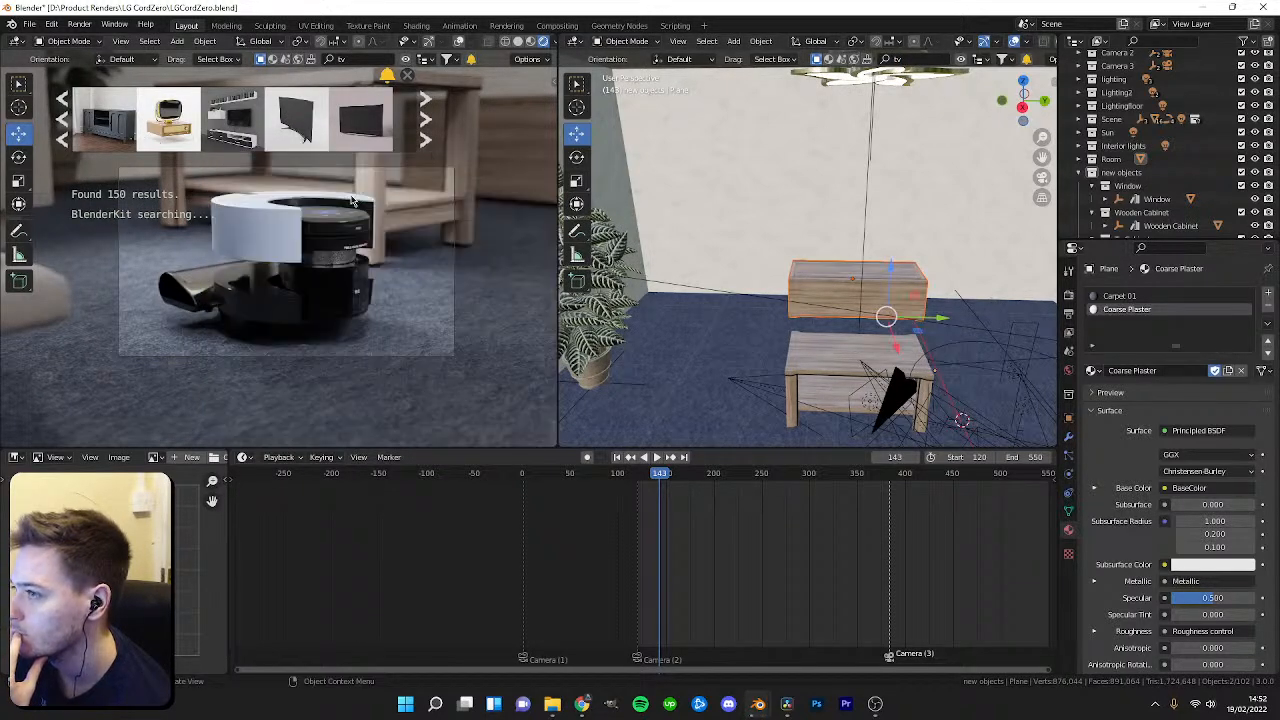
mouse_move(352, 232)
middle_mouse_down()
mouse_move(400, 308)
mouse_move(302, 309)
mouse_move(336, 303)
middle_mouse_up()
key("z")
left_click(380, 330)
scroll(400, 280, "down", 5)
left_click_drag(296, 118, 290, 368)
mouse_move(207, 150)
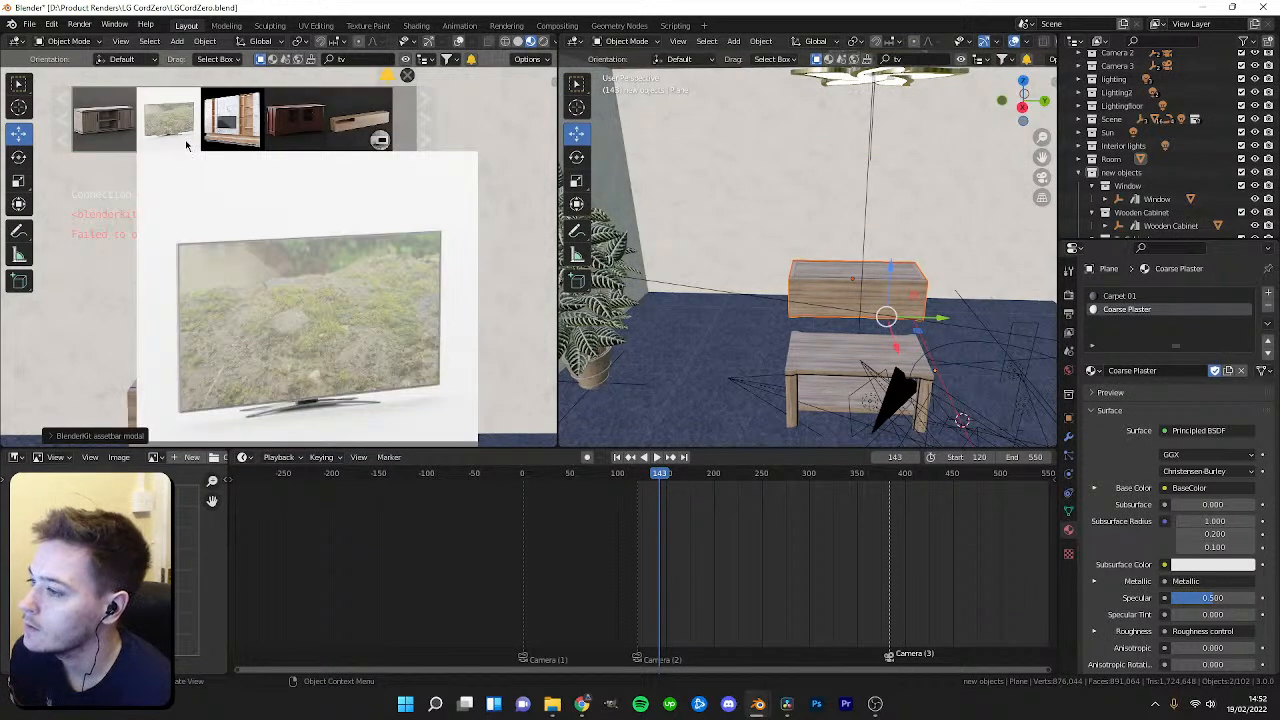
Select the TV cabinet and try rotating it 90 degrees about the vertical and view axes.
middle_click_drag(765, 284, 840, 330)
scroll(828, 314, "up", 3)
scroll(1150, 200, "down", 1)
left_click(1135, 213)
left_click(1160, 225)
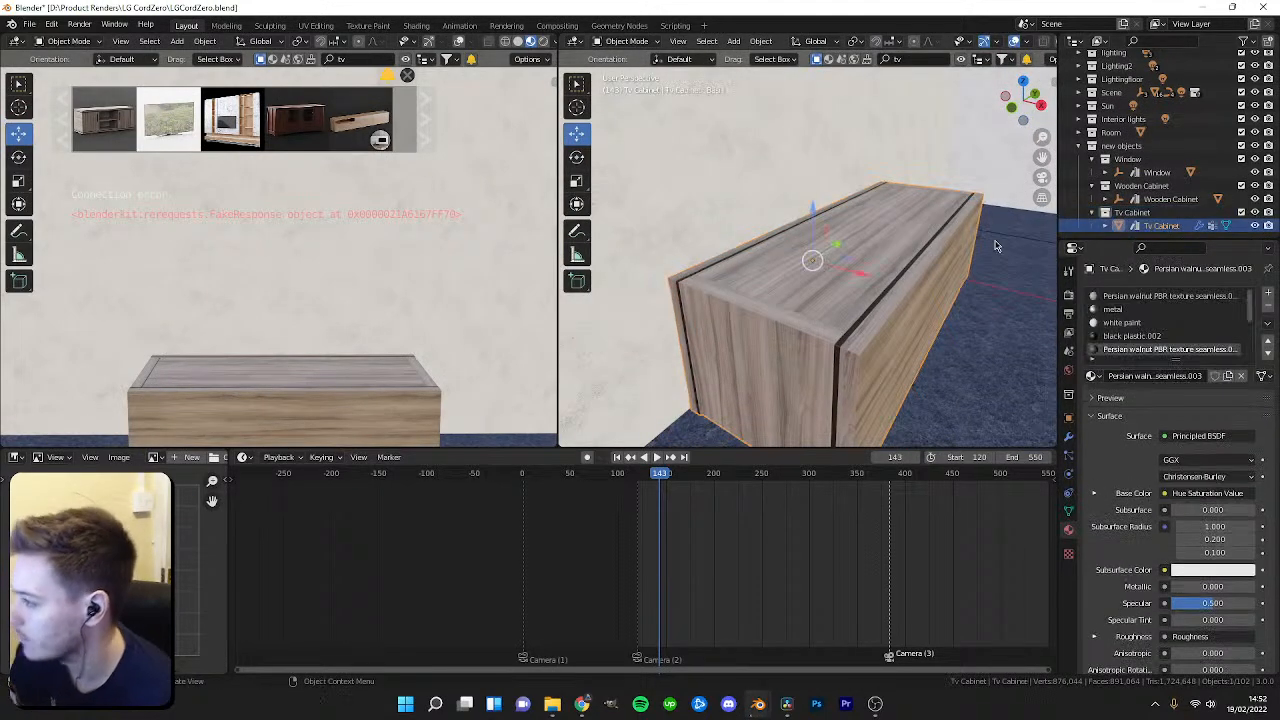
key("r")
key("z")
key("9")
key("0")
key("Return")
key("ctrl+z")
key("r")
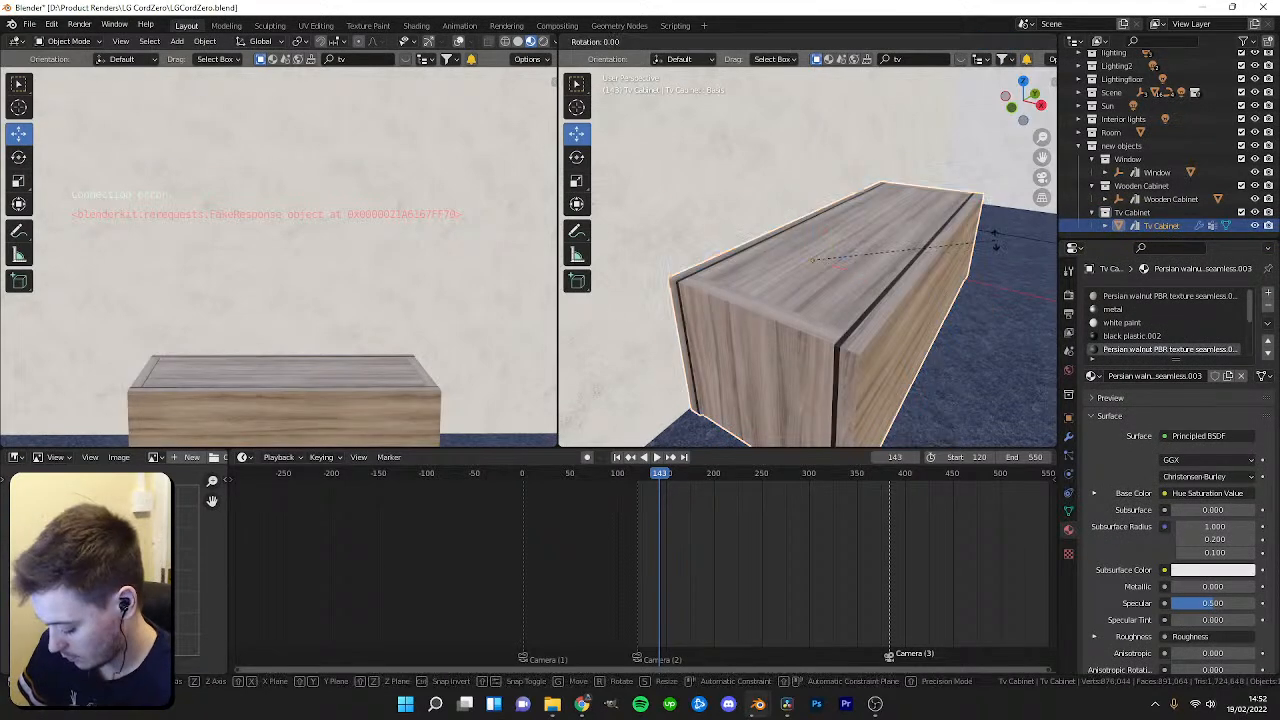
key("9")
key("0")
key("Return")
key("ctrl+z")
Rotate the TV cabinet 90 degrees about the X axis so it stands upright.
key("r")
key("x")
key("9")
key("0")
key("Return")
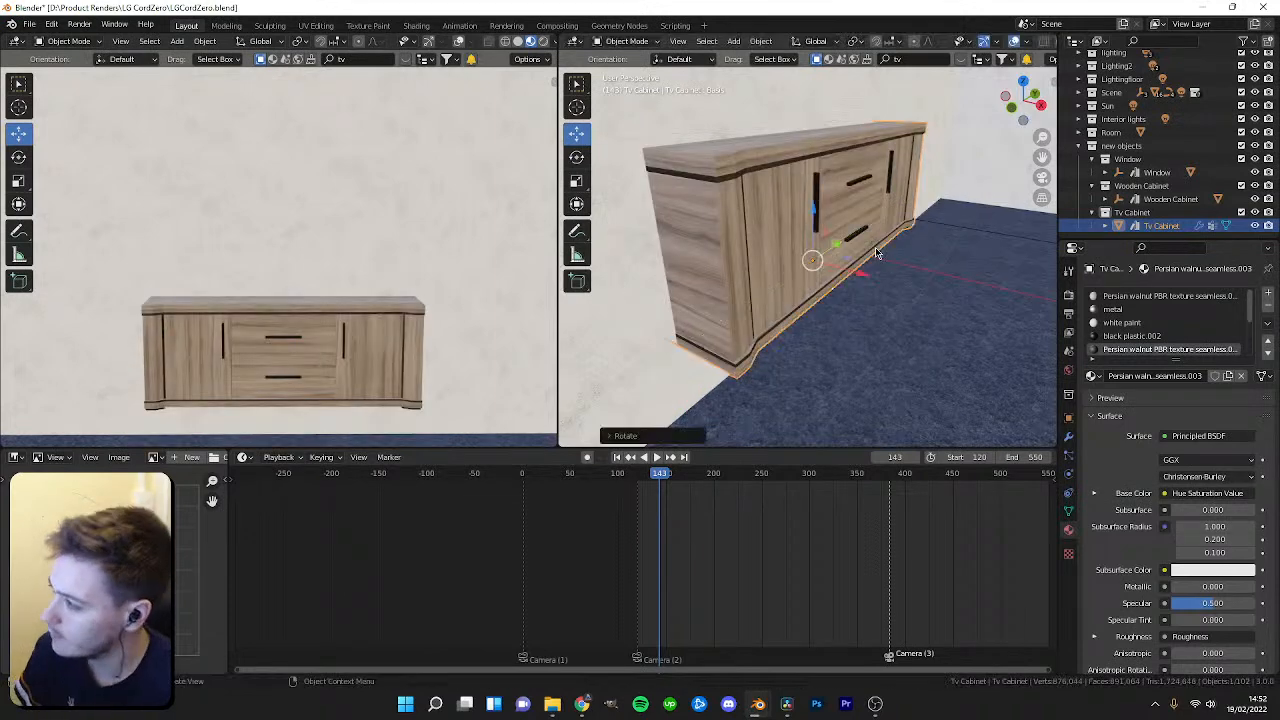
Move the TV cabinet into place on the floor near the wall.
key("g")
left_click(874, 180)
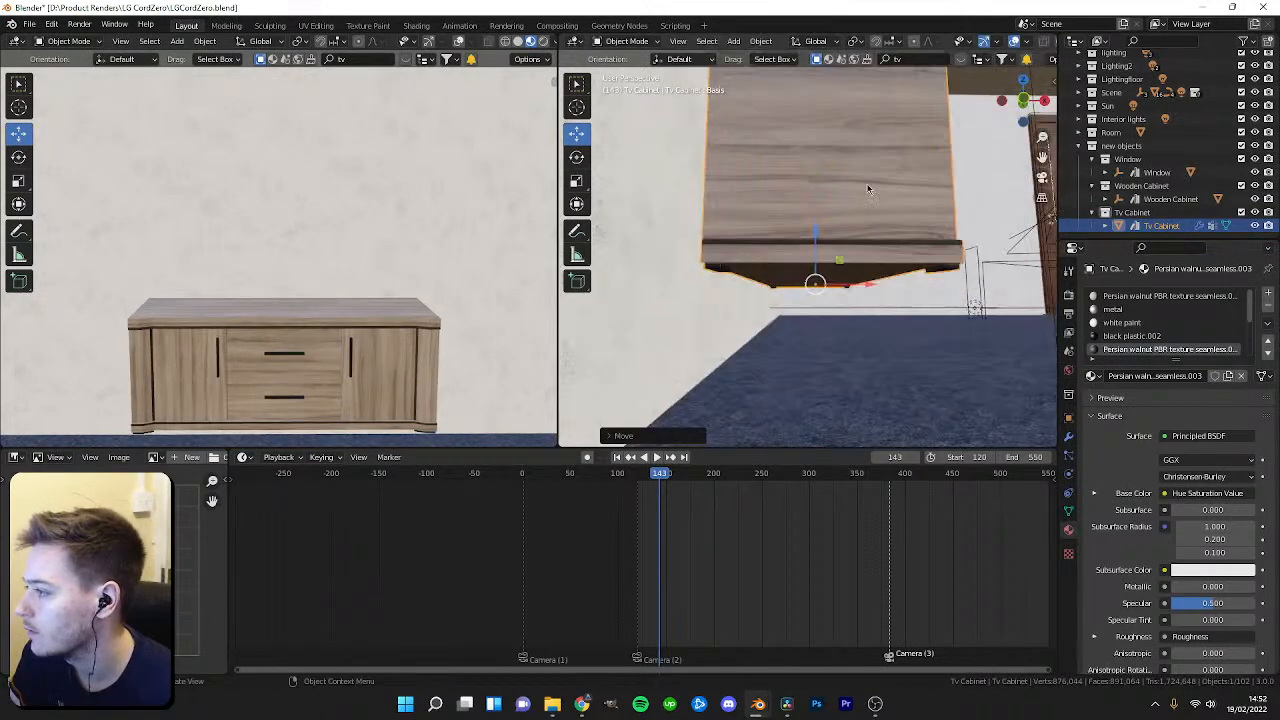
key("ctrl+z")
key("g")
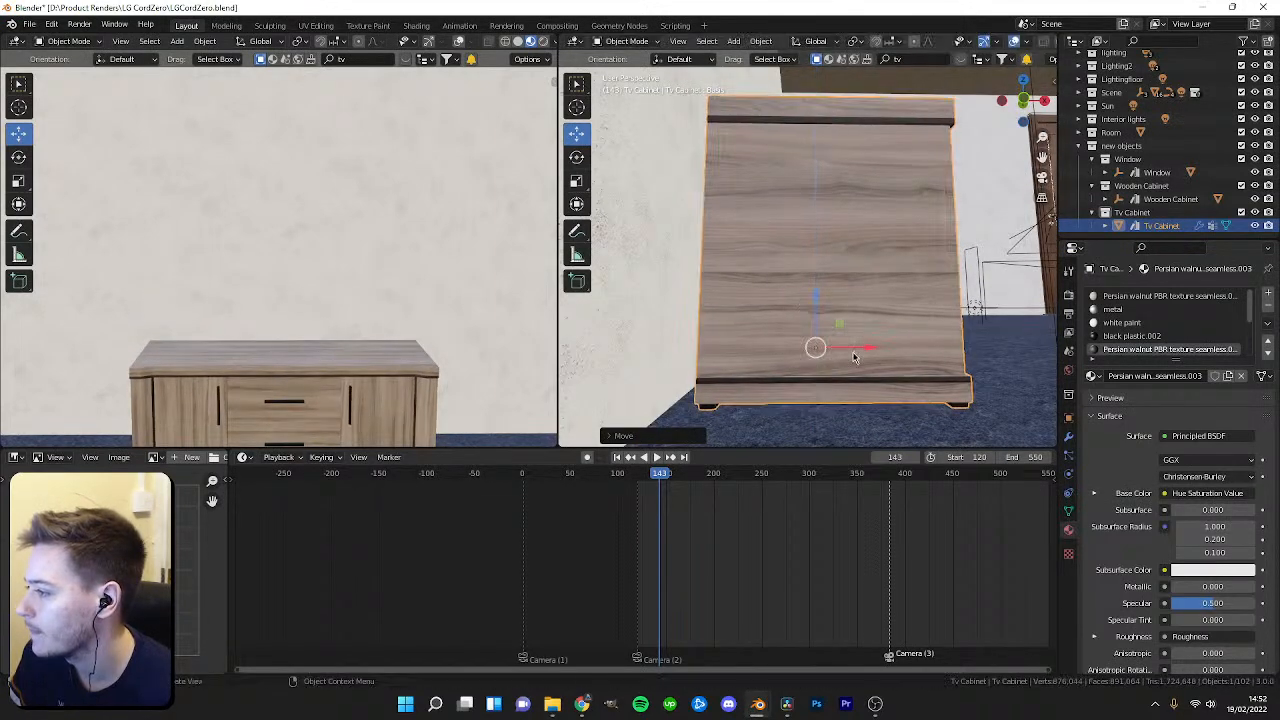
left_click(843, 347)
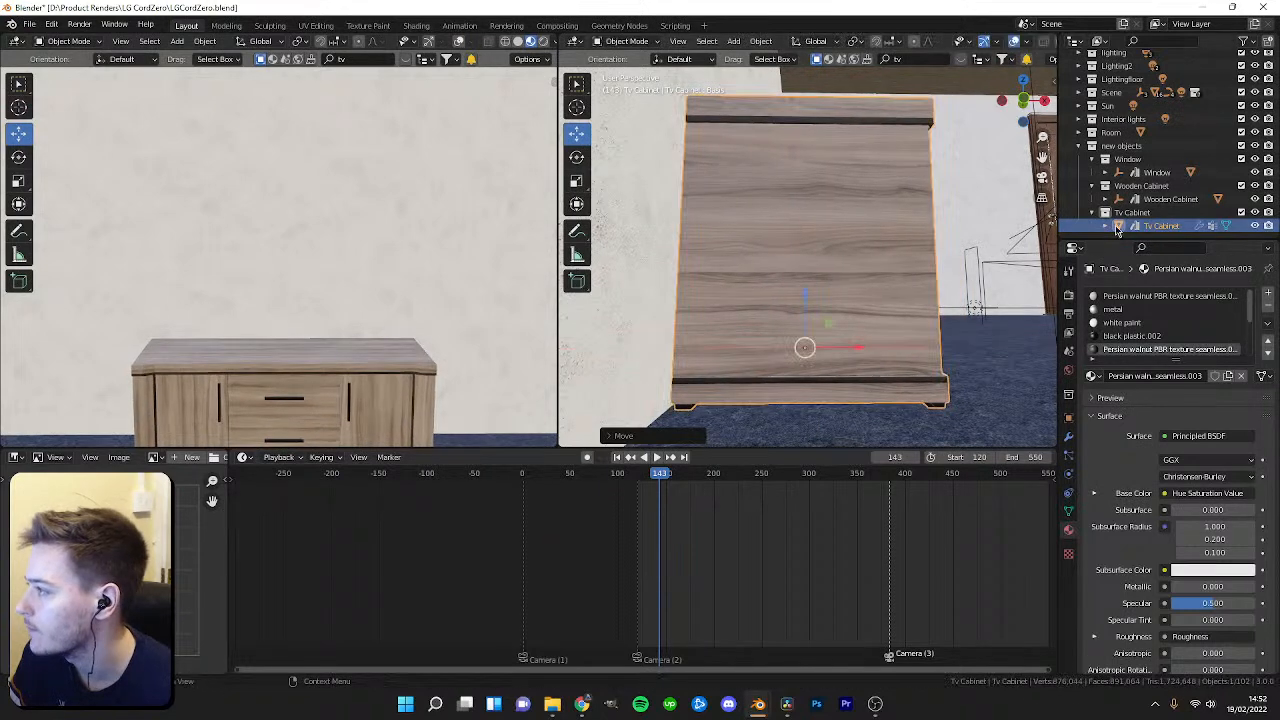
middle_click_drag(890, 235, 650, 272)
scroll(756, 277, "down", 5)
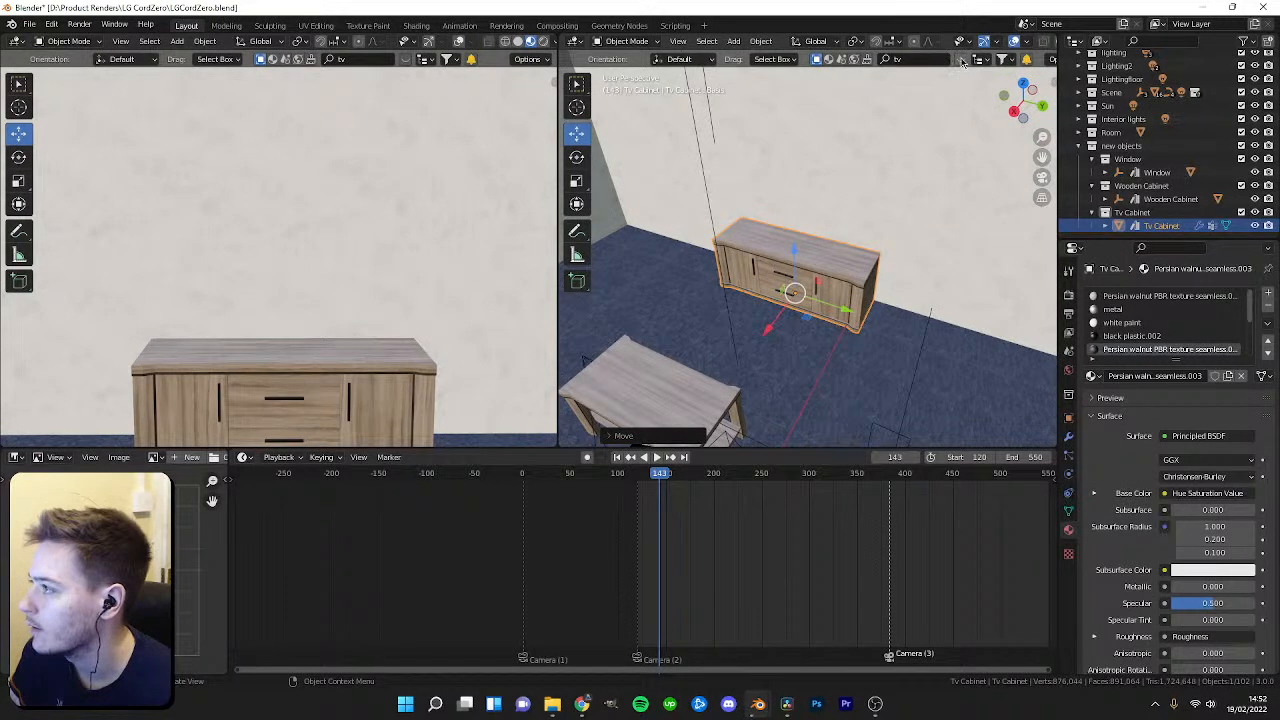
Drop a curved TV from the BlenderKit results onto the TV cabinet.
left_click(960, 62)
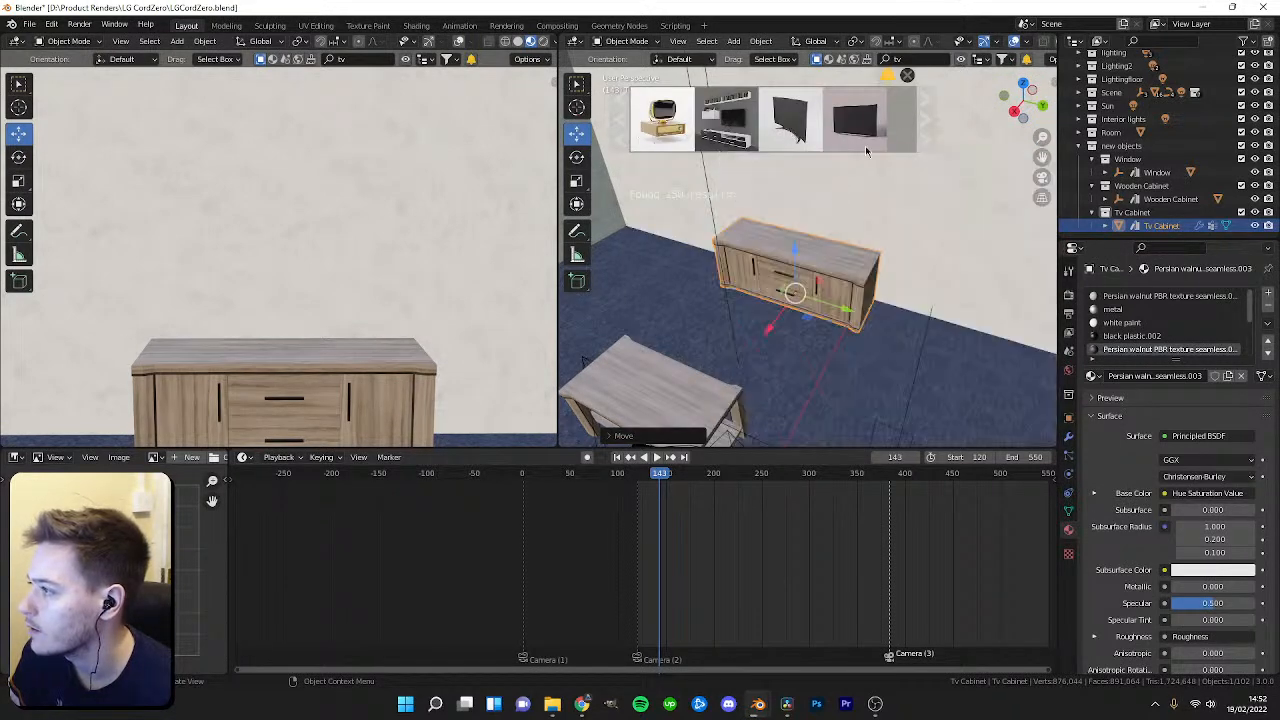
left_click_drag(790, 118, 854, 314)
right_click(800, 262)
scroll(829, 266, "up", 2)
middle_click_drag(829, 266, 922, 248)
left_click_drag(800, 137, 851, 209)
left_click_drag(904, 262, 898, 325)
right_click(844, 270)
middle_click_drag(844, 270, 836, 323)
left_click_drag(776, 138, 708, 297)
right_click(797, 271)
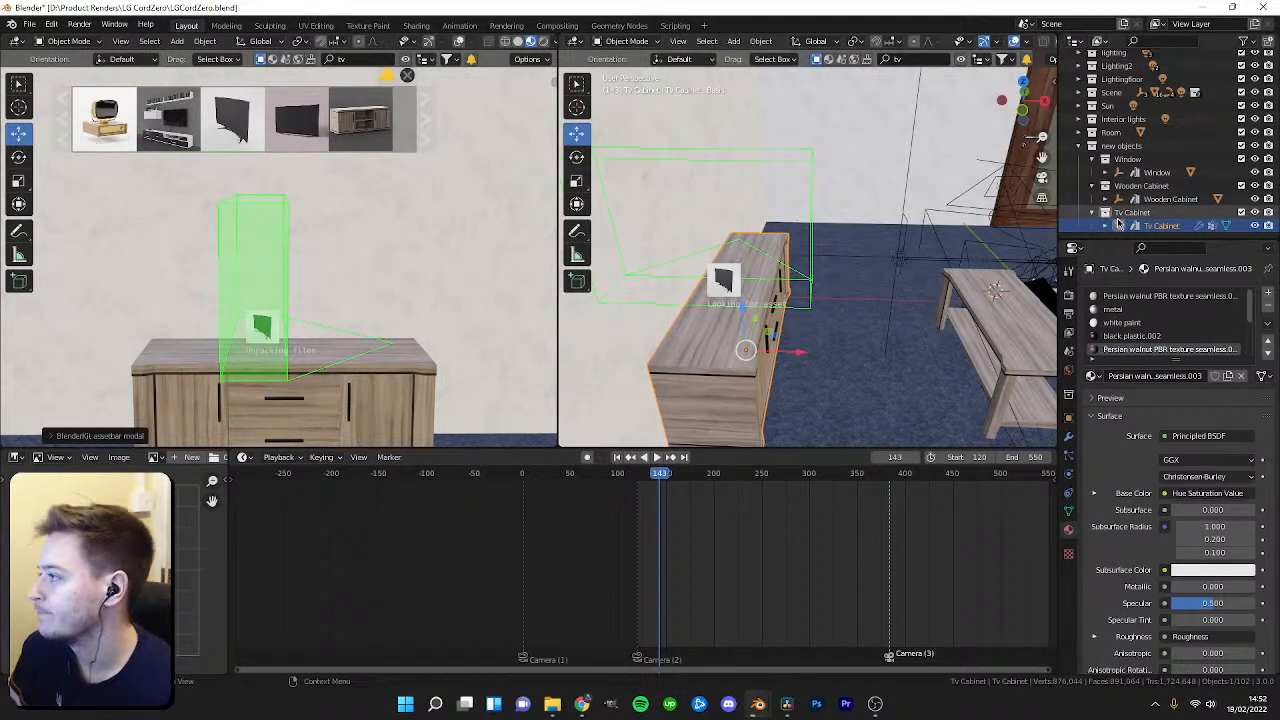
Select the TV, rotate it 90 degrees about Z and slide it onto the cabinet top.
left_click(1163, 213)
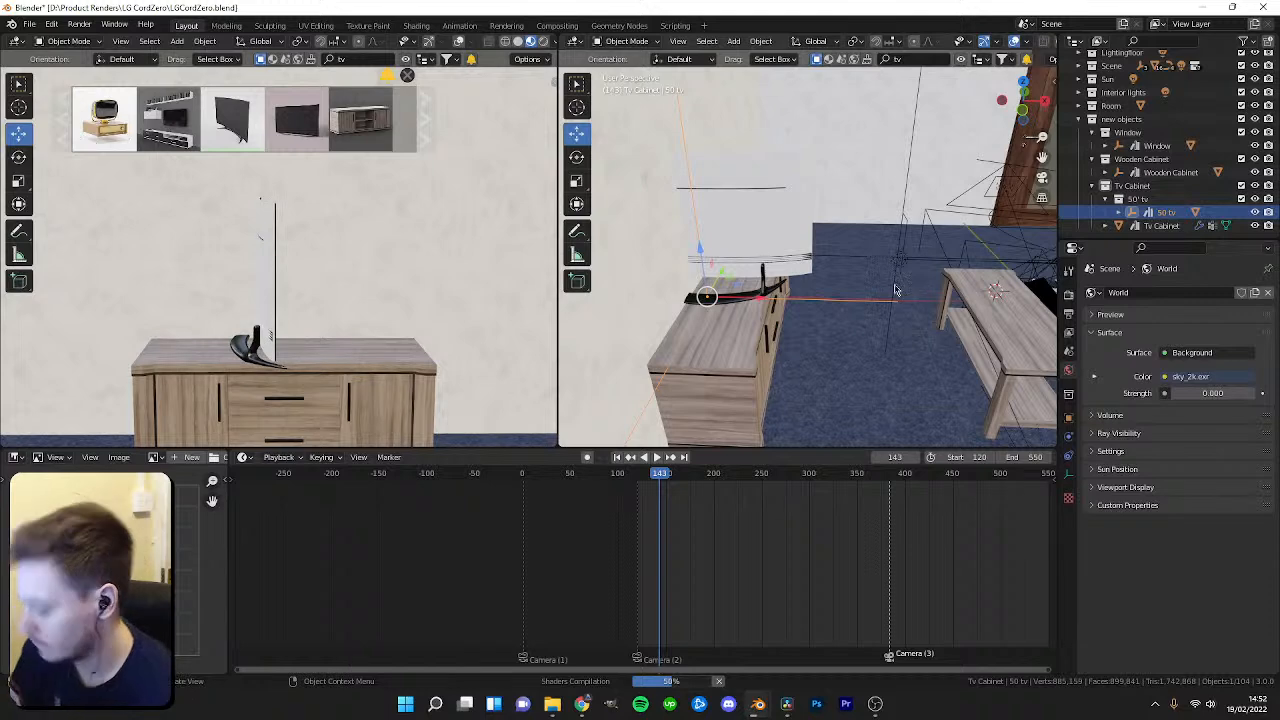
key("r")
key("z")
key("9")
key("0")
key("Return")
left_click_drag(756, 304, 773, 304)
middle_click_drag(773, 302, 664, 304)
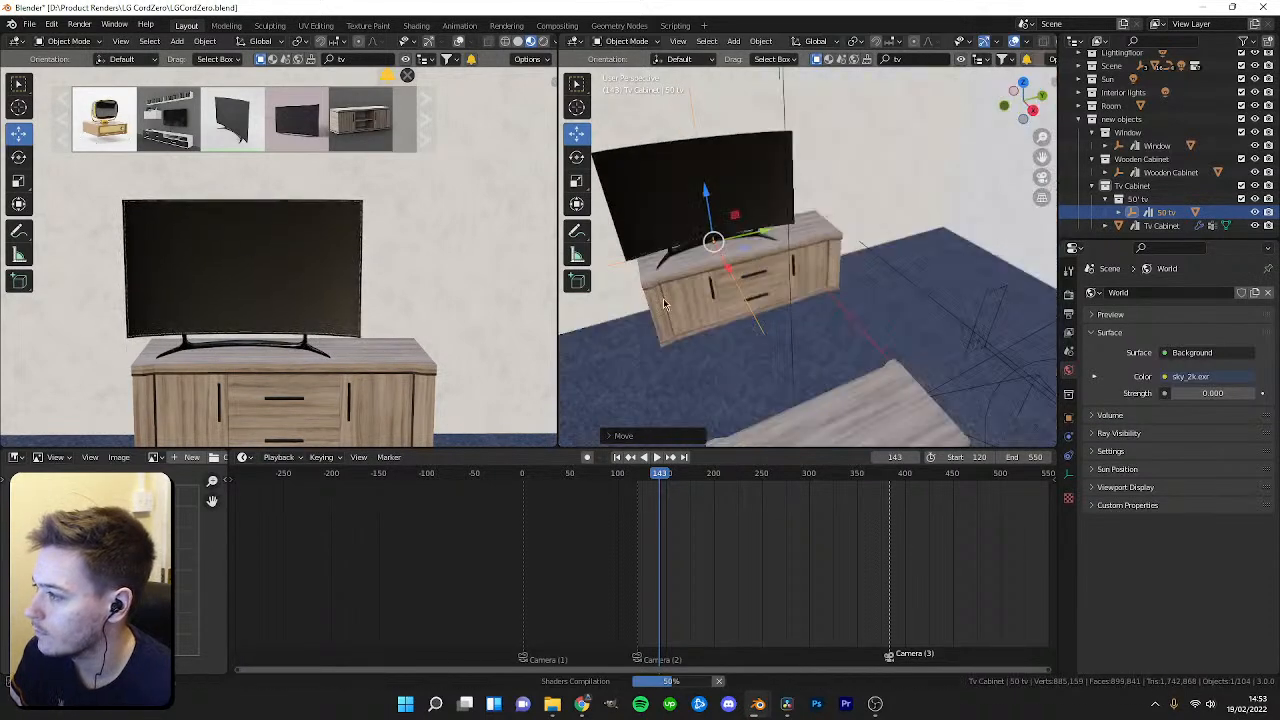
Nudge the TV on the cabinet, return to camera view and scrub to frame 169.
left_click(761, 236)
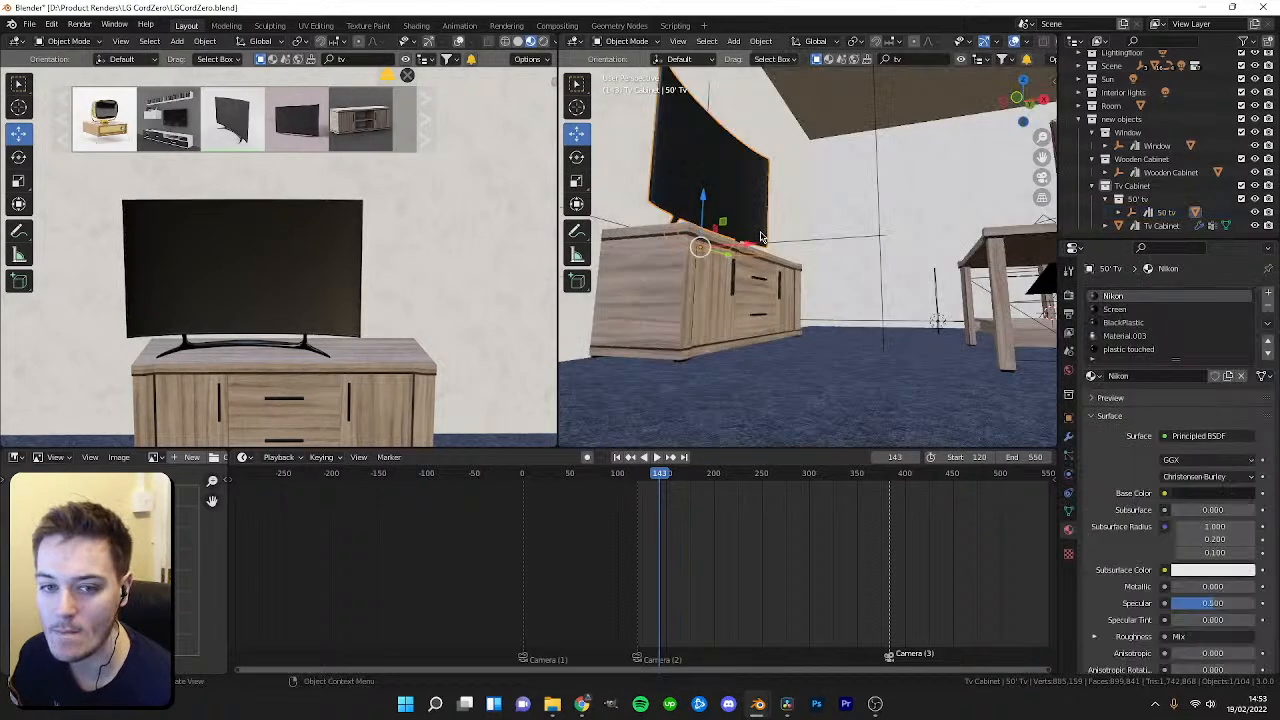
middle_click_drag(779, 260, 801, 334)
scroll(750, 320, "up", 2)
left_click_drag(733, 272, 772, 267)
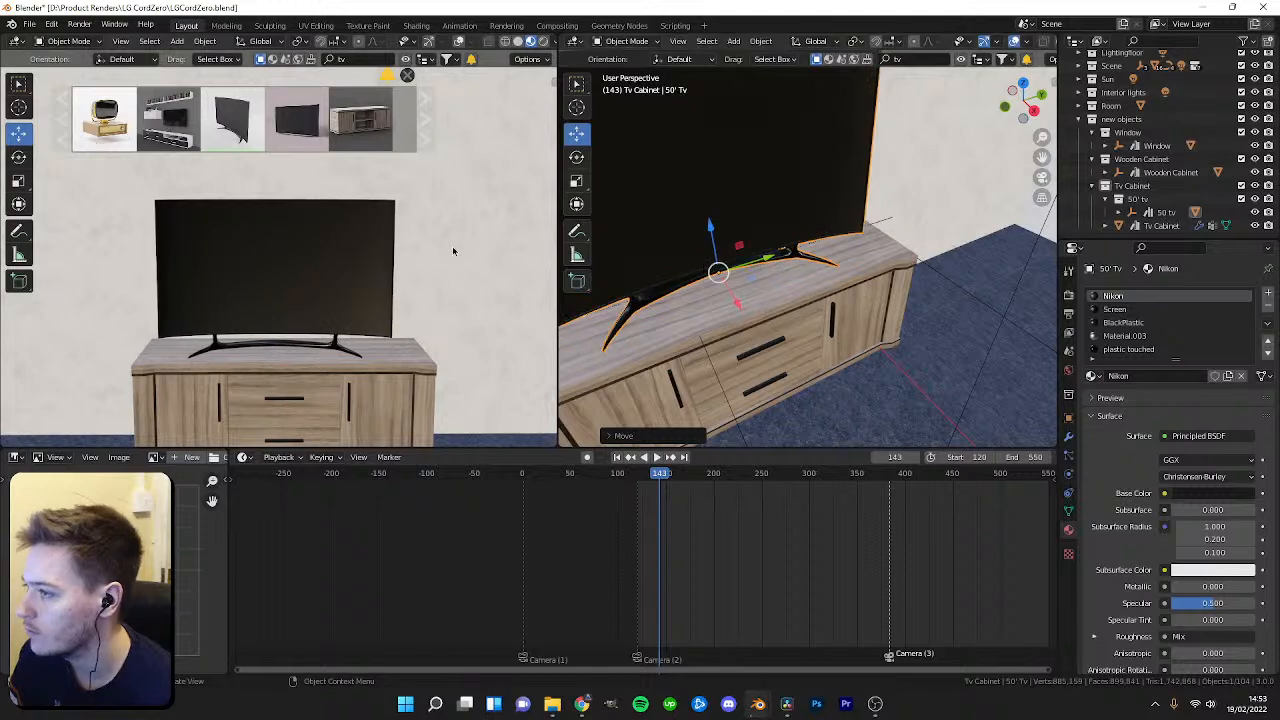
key("KP_0")
mouse_move(664, 478)
left_mouse_down()
mouse_move(686, 481)
mouse_move(622, 484)
mouse_move(684, 481)
left_mouse_up()
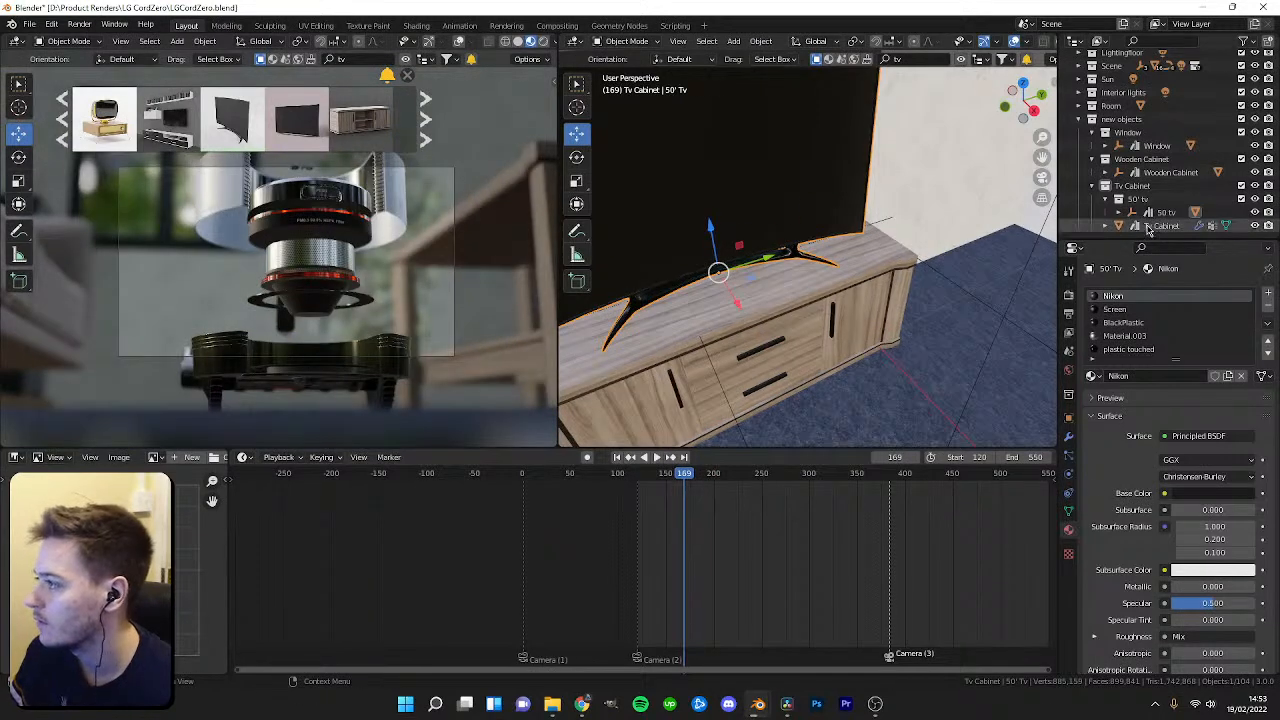
Select the 50 tv object in the outliner and delete it.
left_click(1148, 227)
scroll(1153, 215, "down", 2)
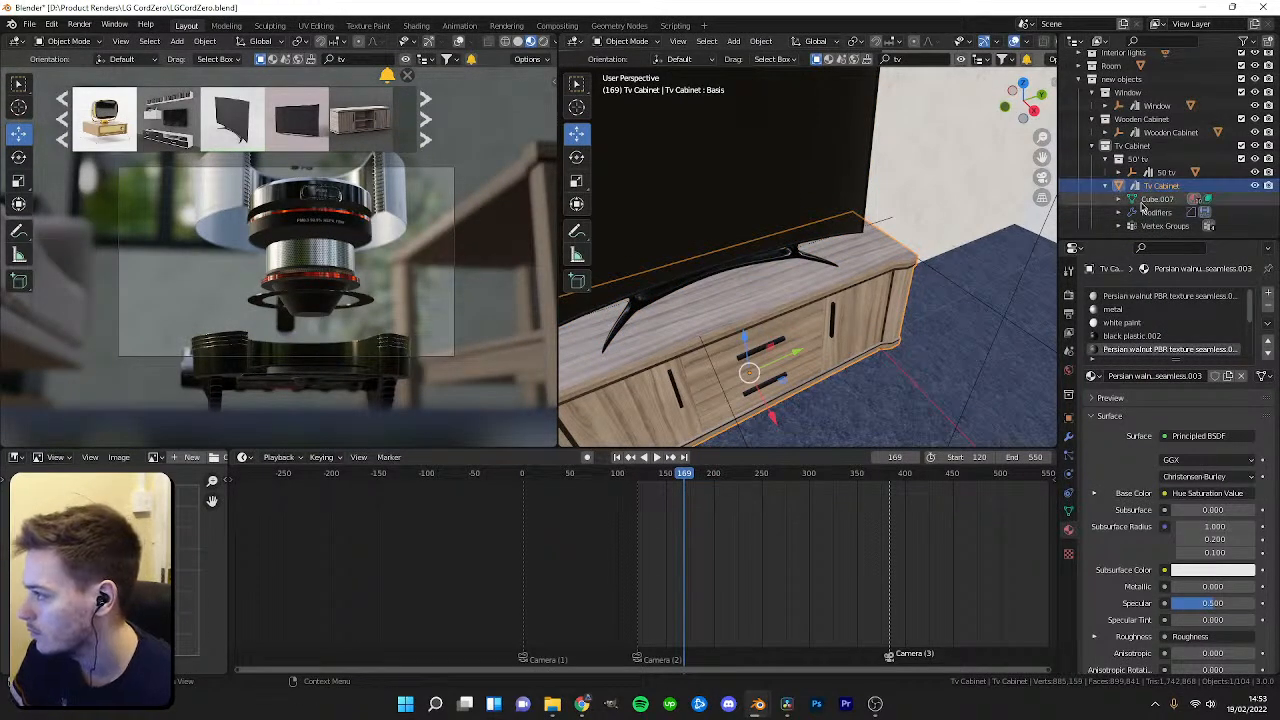
left_click(1158, 173)
scroll(1166, 174, "down", 1)
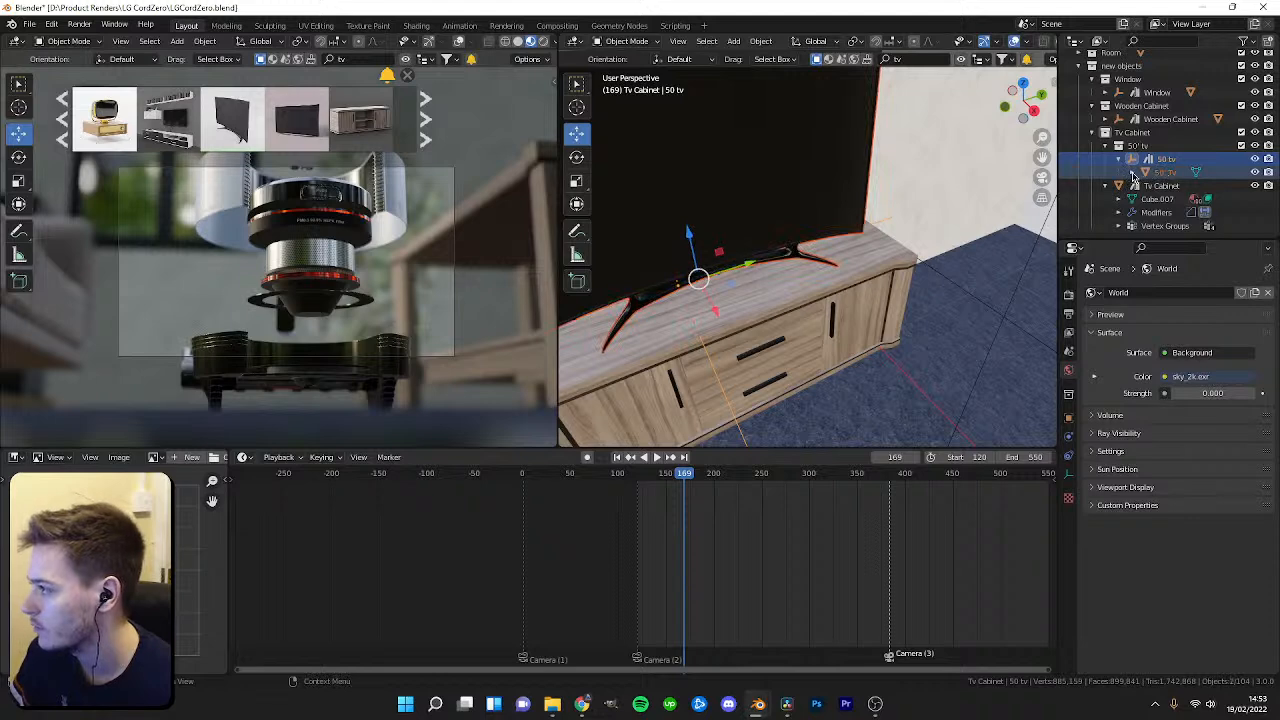
left_click(1131, 173)
scroll(1160, 203, "down", 1)
key("Delete")
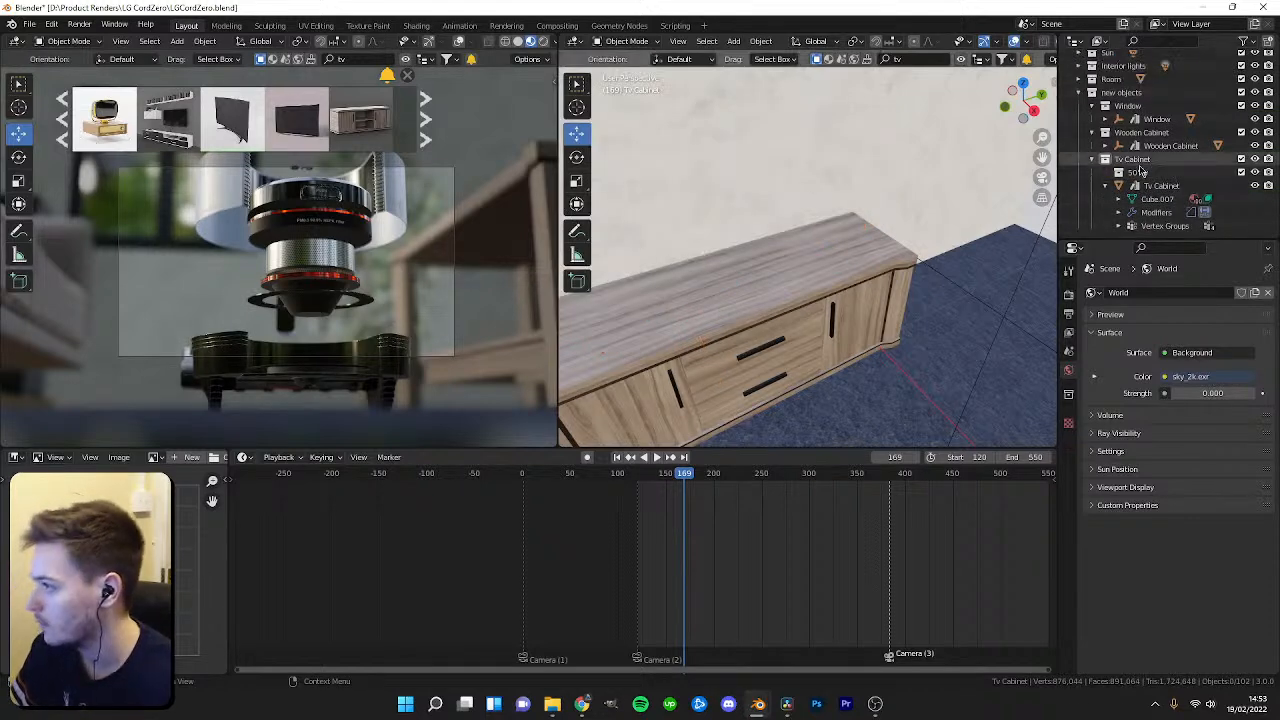
Browse the BlenderKit book shelf results while viewing the room corner beside the TV cabinet.
mouse_move(684, 473)
left_mouse_down()
mouse_move(711, 473)
mouse_move(671, 478)
left_mouse_up()
key("space")
middle_click_drag(806, 277, 835, 305)
middle_click_drag(835, 305, 834, 349)
middle_click_drag(834, 250, 885, 240, "shift")
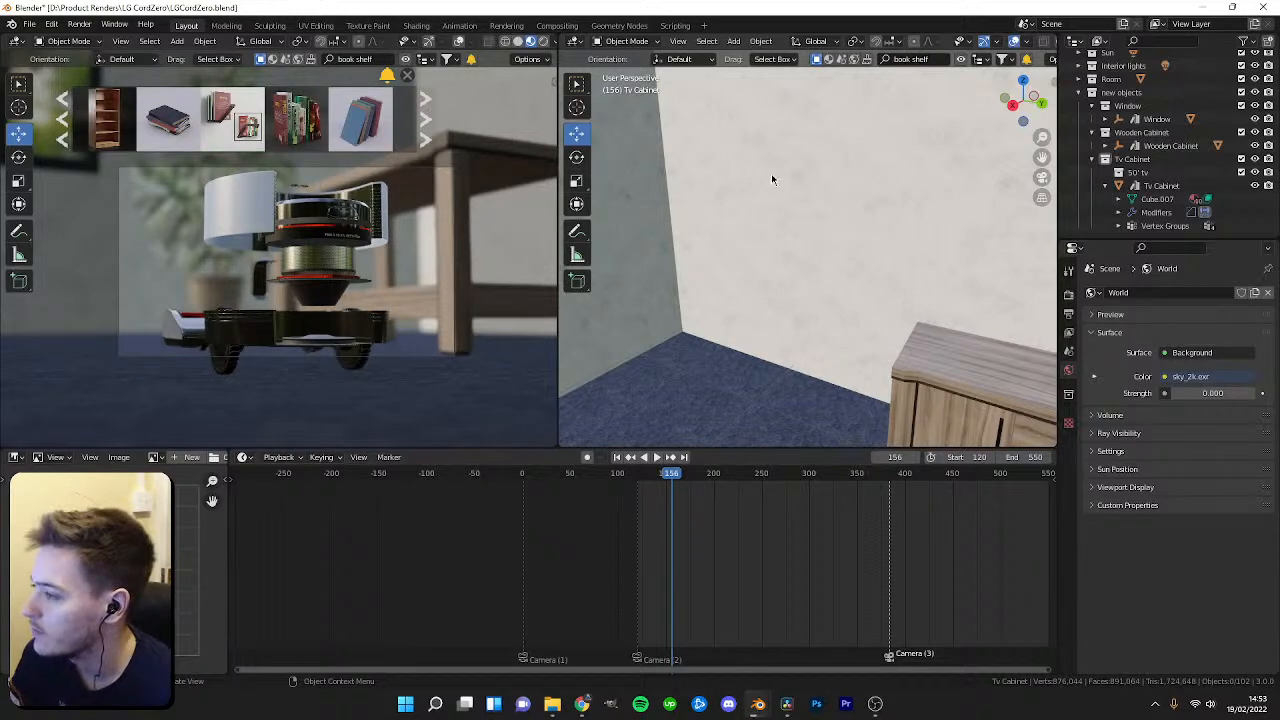
left_click(789, 226)
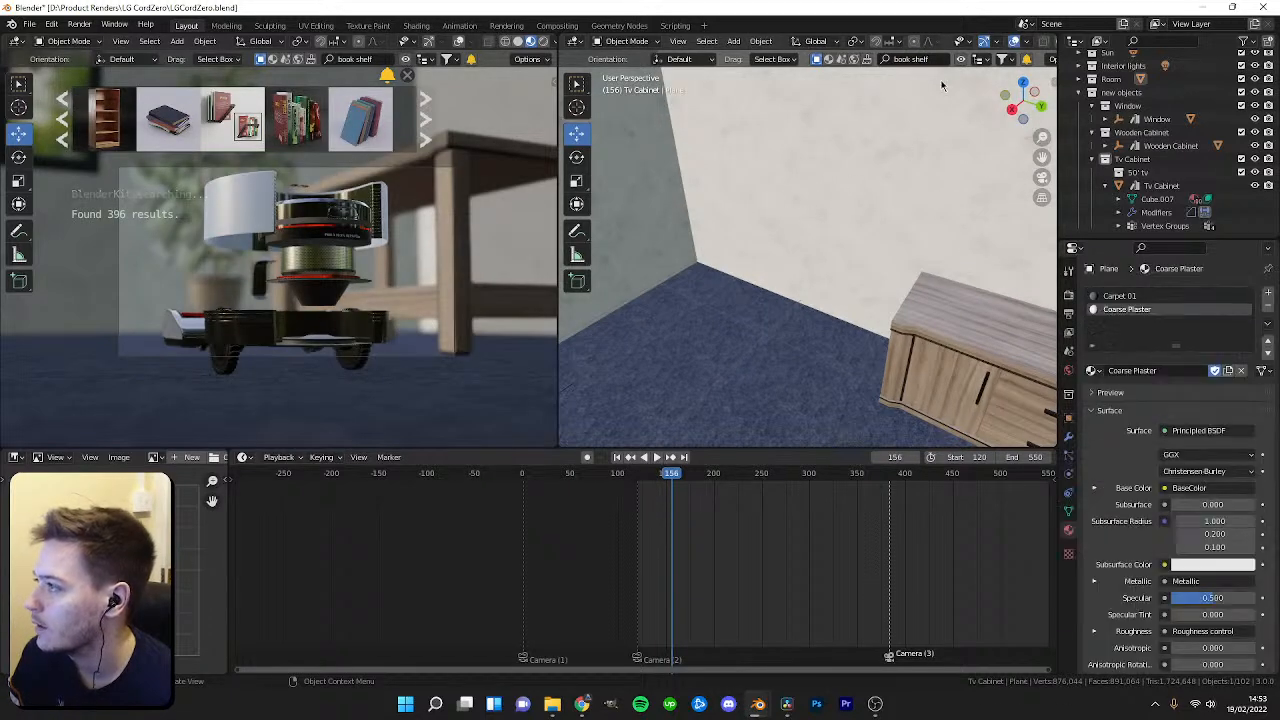
mouse_move(826, 133)
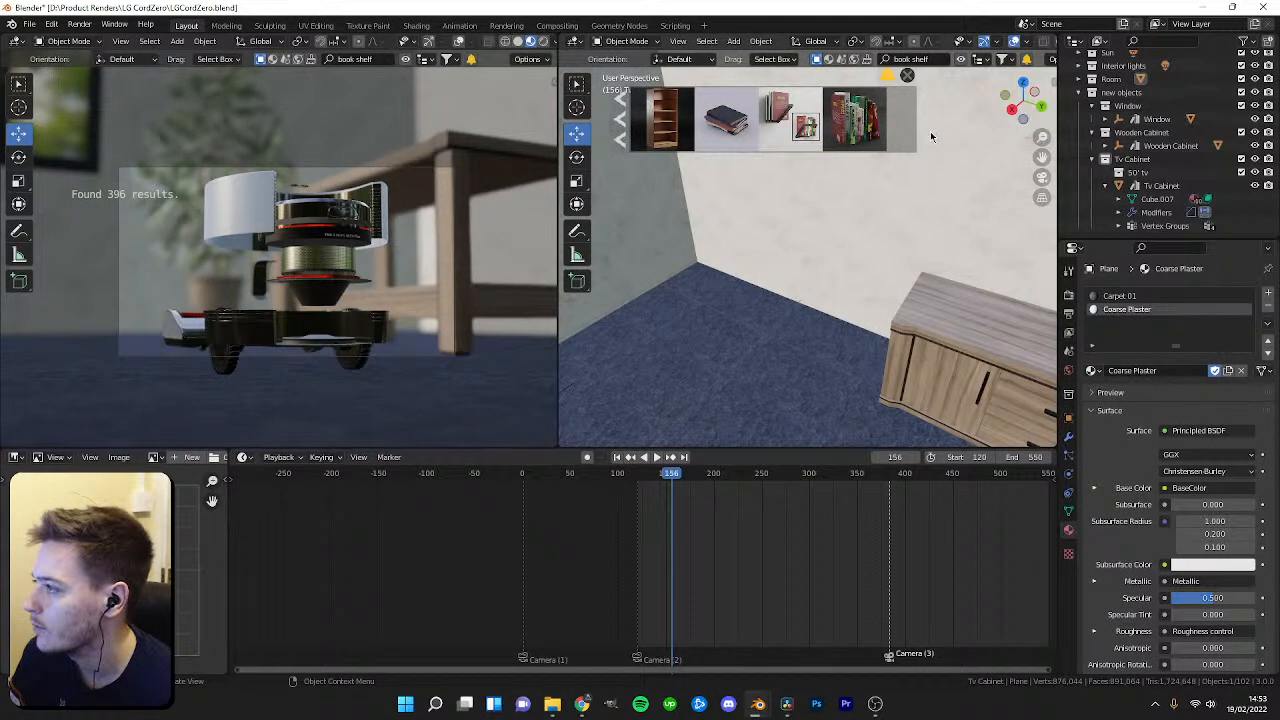
left_click(926, 121)
left_click(923, 121)
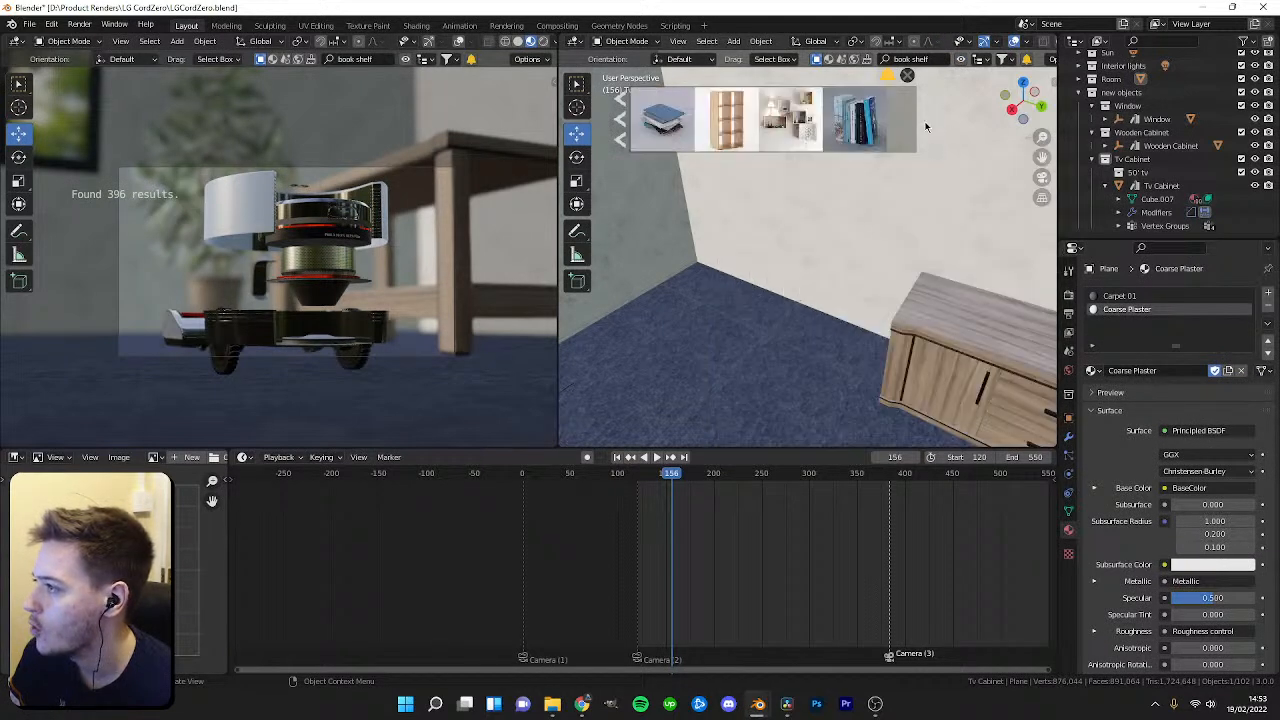
left_click(927, 136)
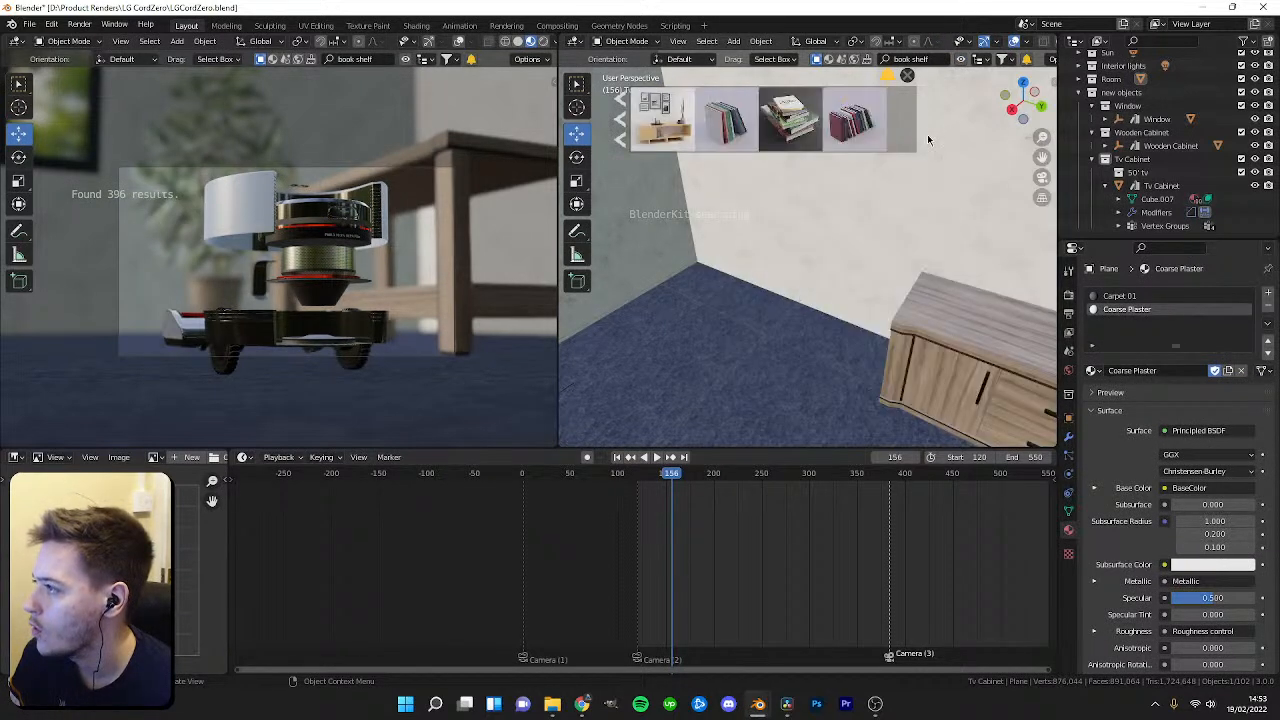
left_click(927, 139)
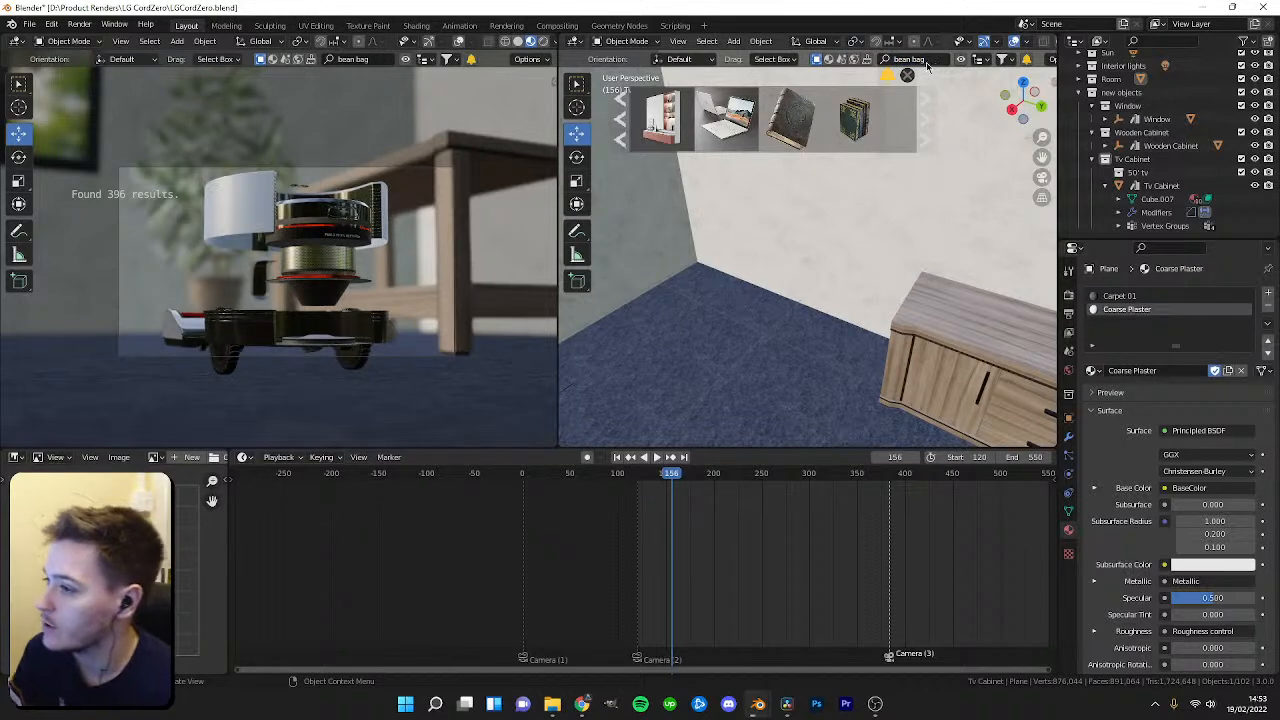
Search BlenderKit for bean bag and drop a blue bean bag onto the floor near the TV cabinet.
key("Return")
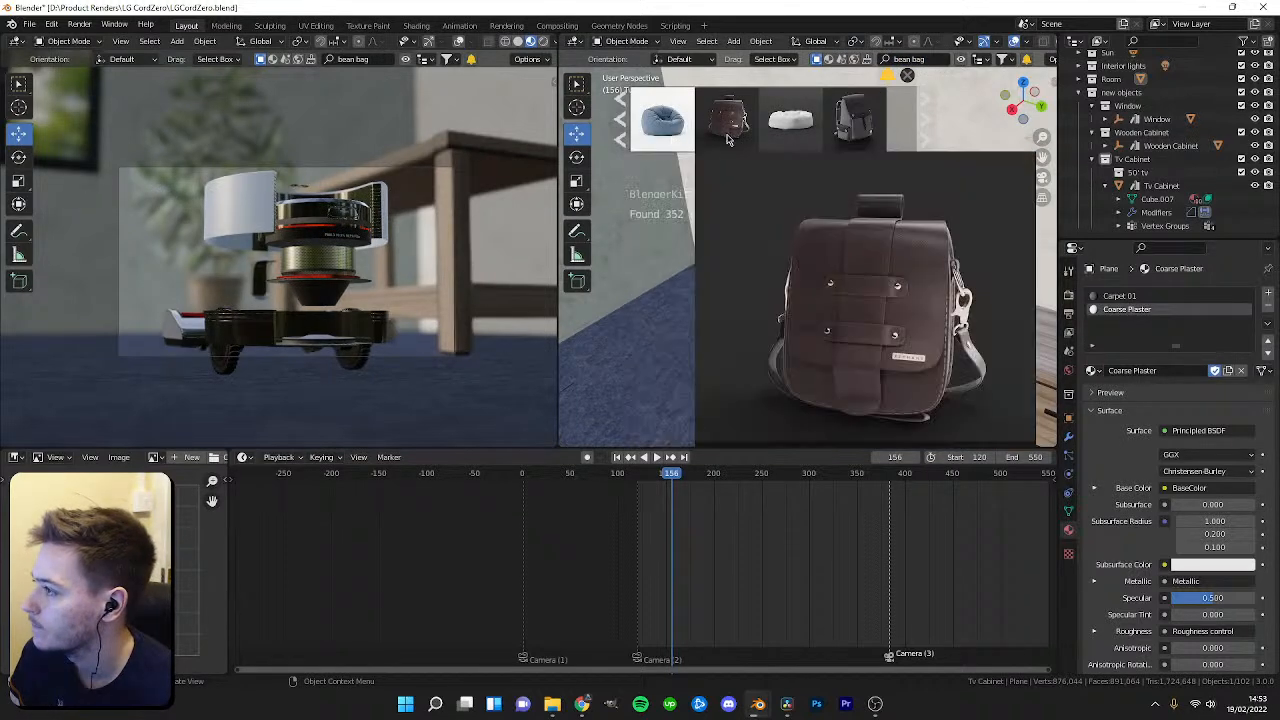
left_click_drag(662, 120, 701, 334)
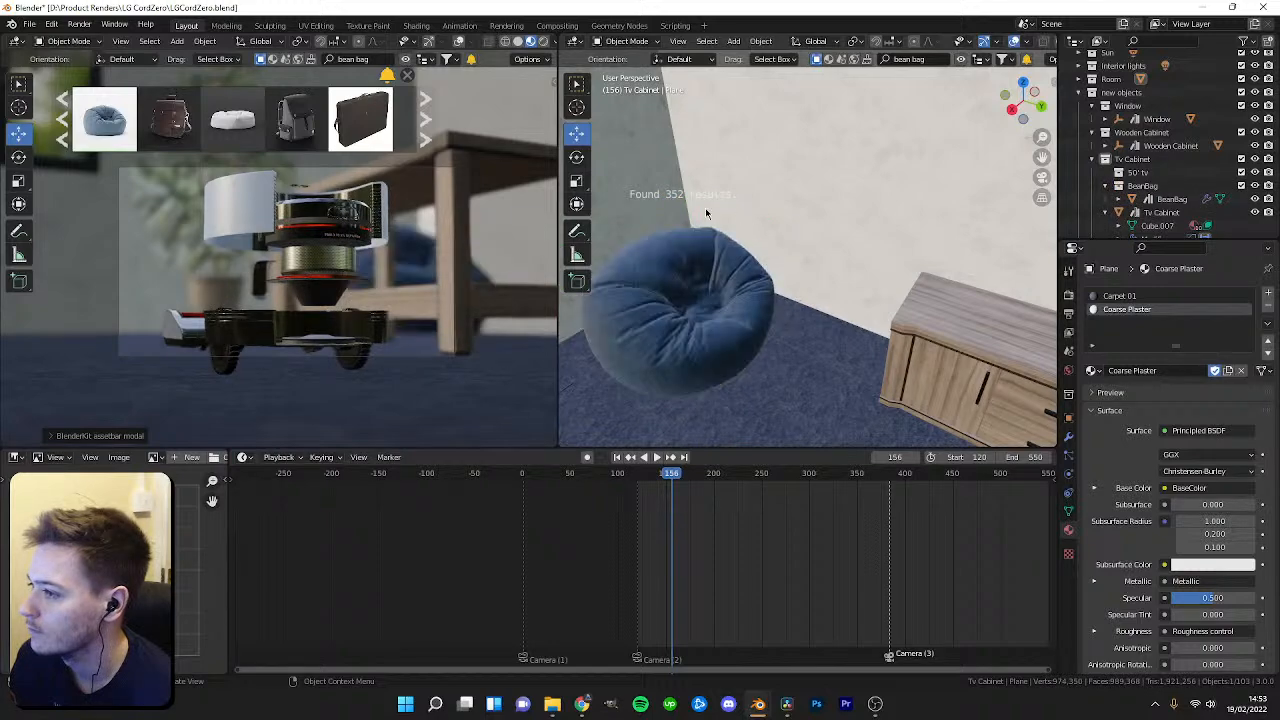
Go to frame 418, select the Door 05 collection in the outliner and delete it.
left_click_drag(662, 473, 847, 482)
scroll(817, 486, "down", 4)
scroll(705, 331, "down", 2)
mouse_move(777, 345)
middle_mouse_down()
mouse_move(691, 338)
mouse_move(711, 309)
mouse_move(847, 333)
mouse_move(733, 315)
mouse_move(766, 360)
middle_mouse_up()
left_click(803, 315)
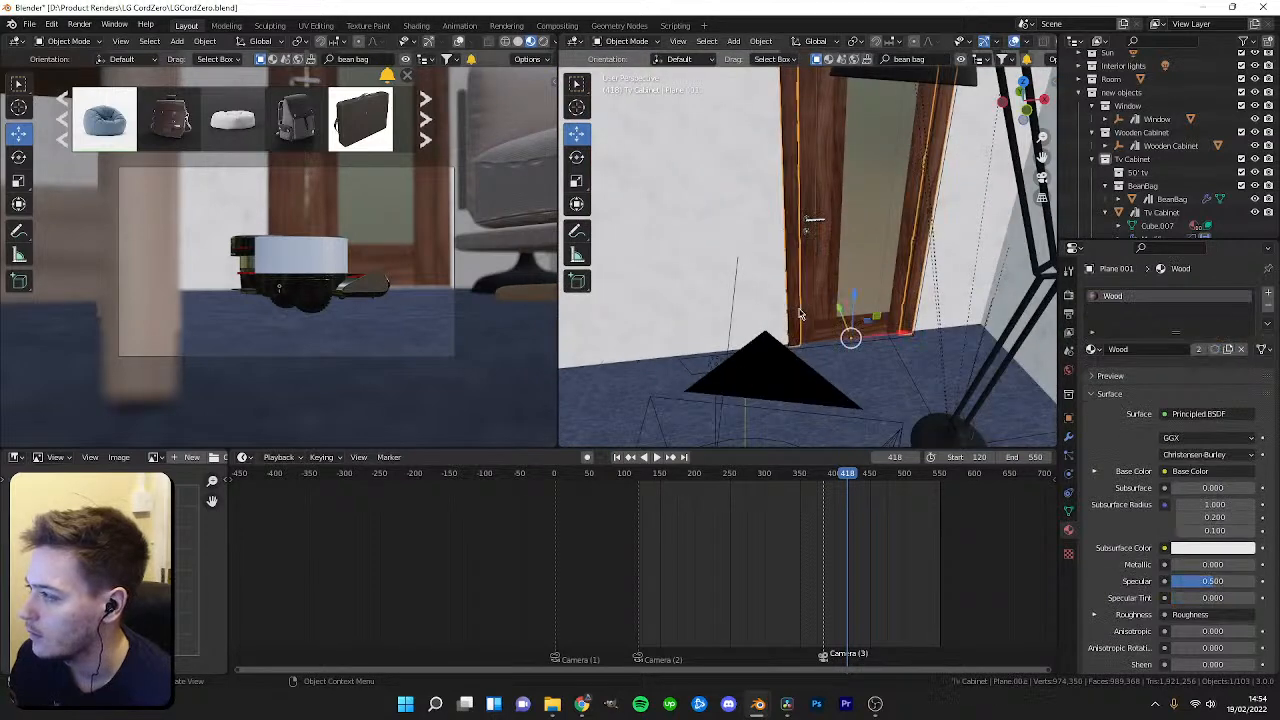
scroll(1113, 160, "up", 3)
scroll(1110, 160, "up", 2)
scroll(1136, 175, "down", 2)
left_click(1138, 147)
left_click(1105, 146)
scroll(1148, 162, "down", 1)
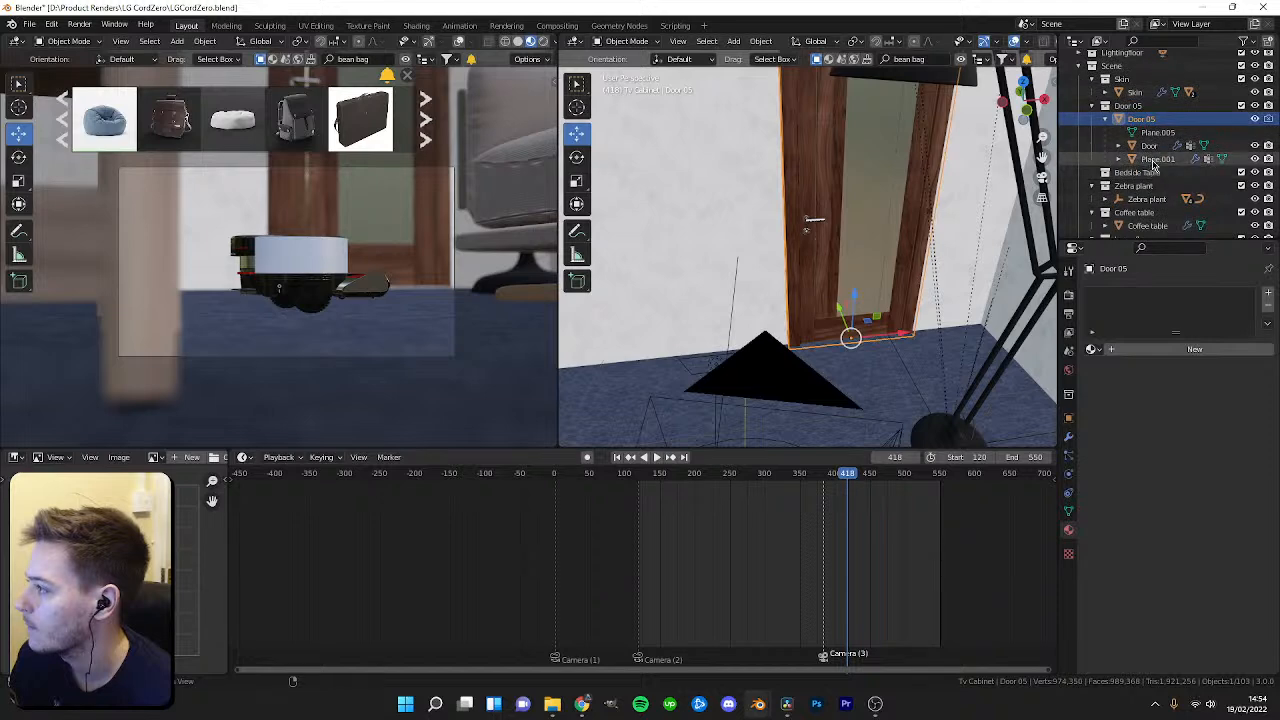
key("Delete")
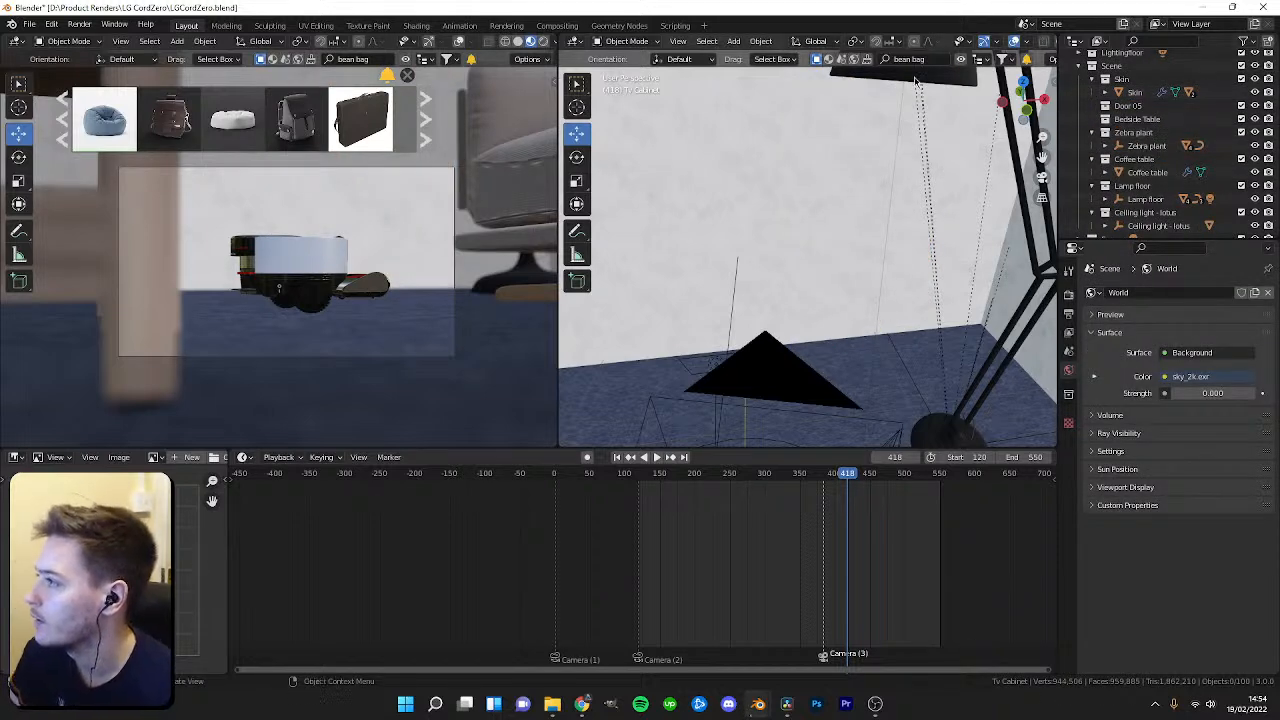
left_click(818, 209)
key("Tab")
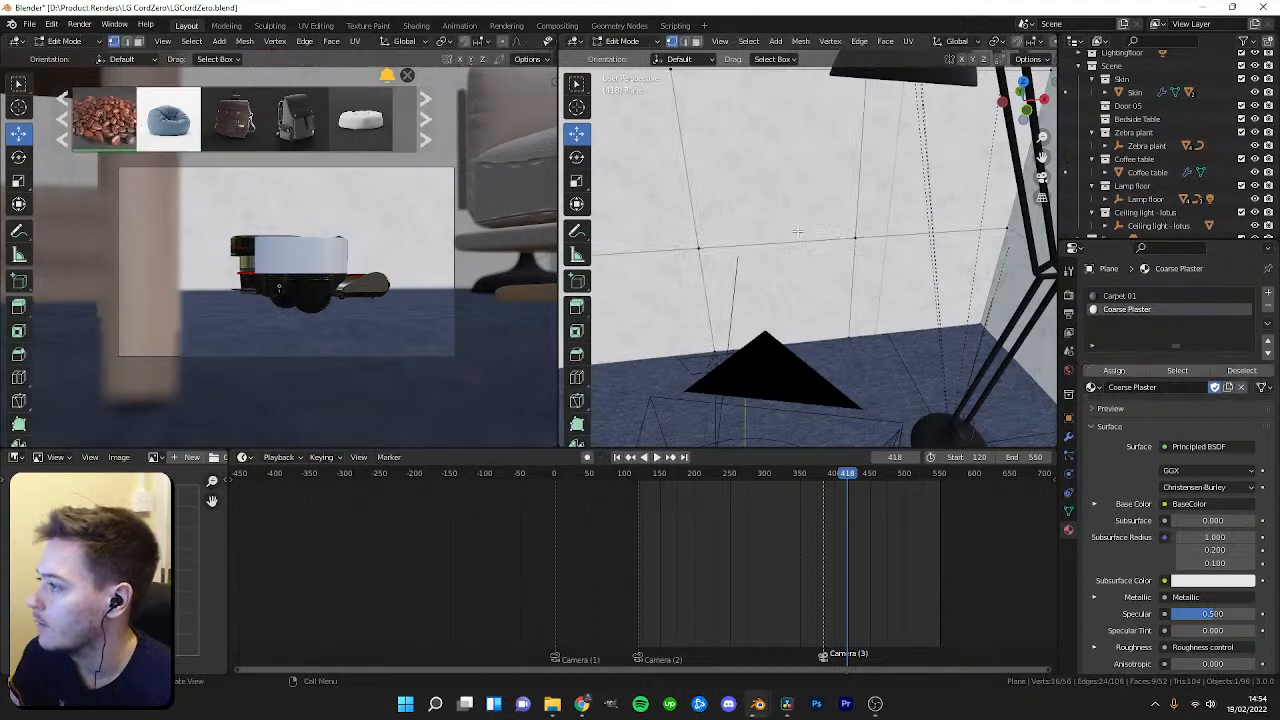
key("Tab")
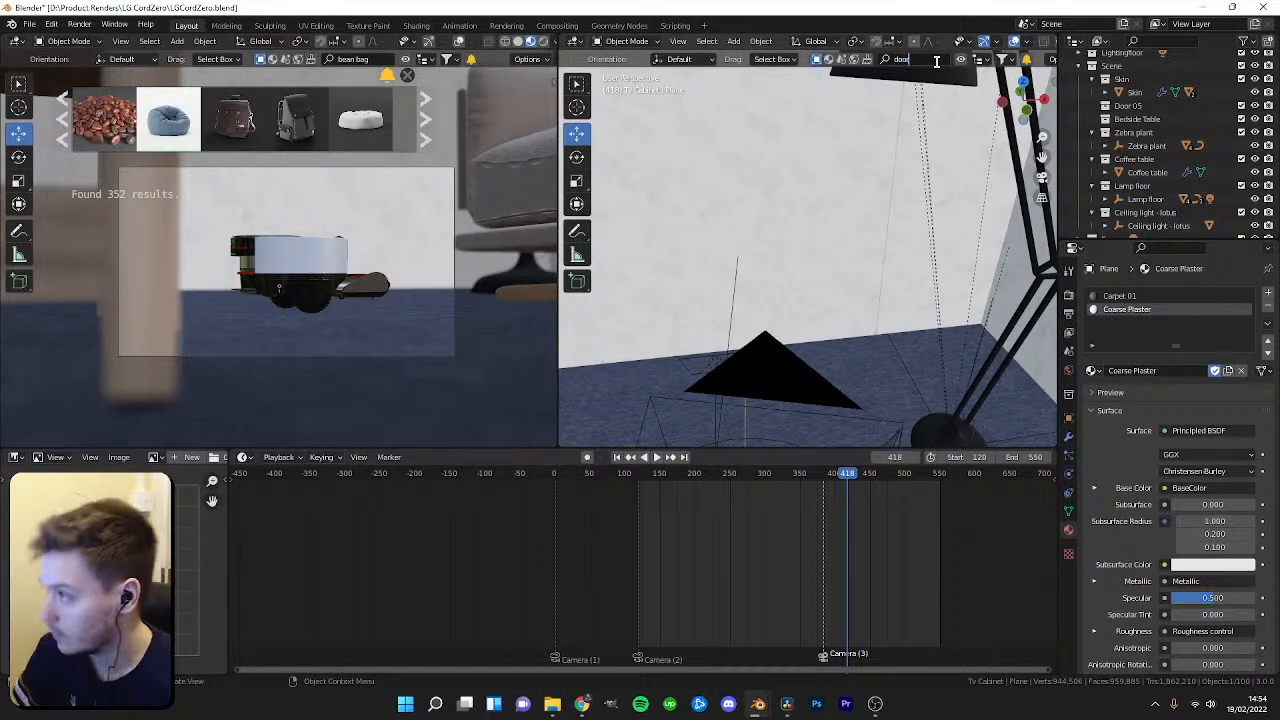
Browse BlenderKit door results and drop a white door onto the wall where the old door stood.
scroll(1155, 176, "up", 1)
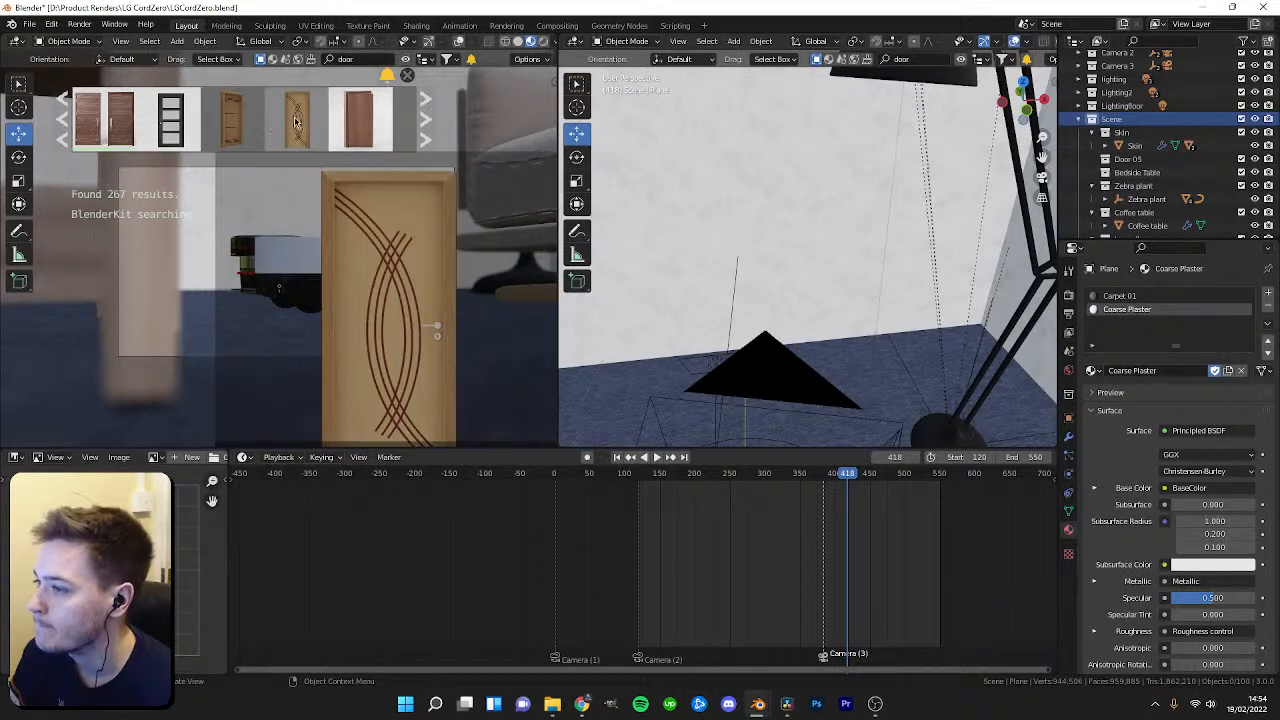
mouse_move(285, 122)
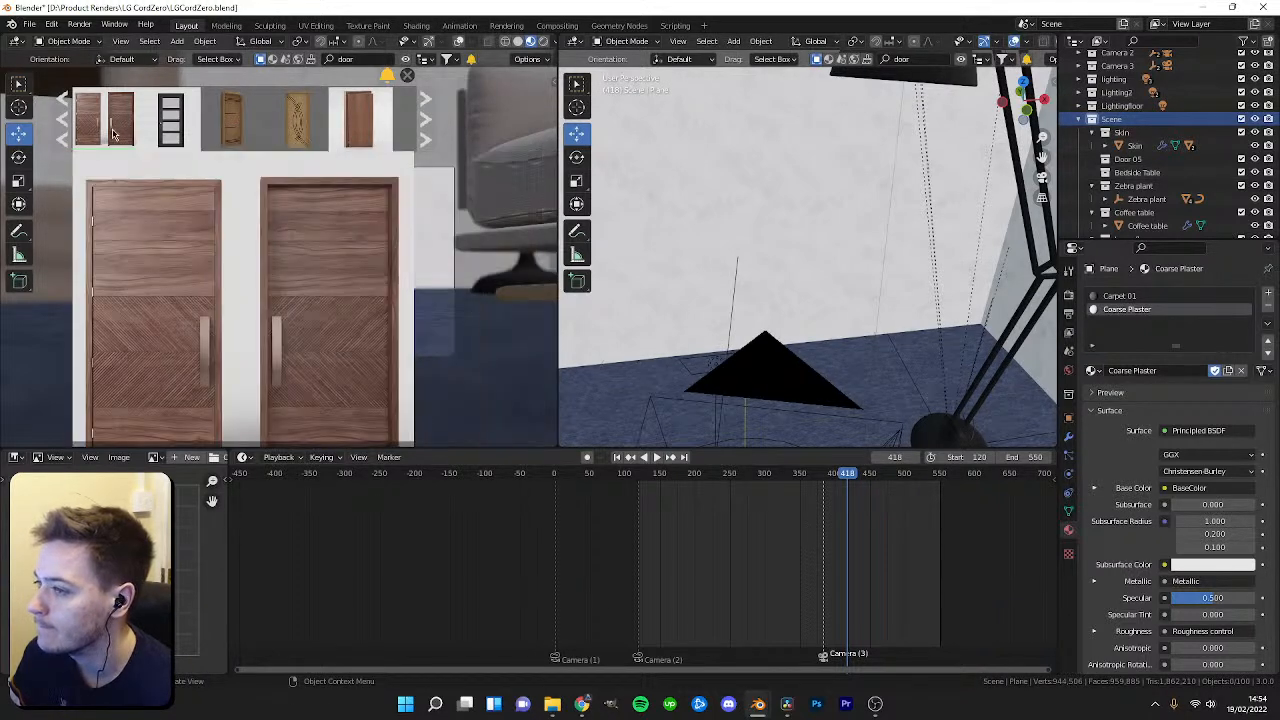
mouse_move(144, 146)
left_click(425, 124)
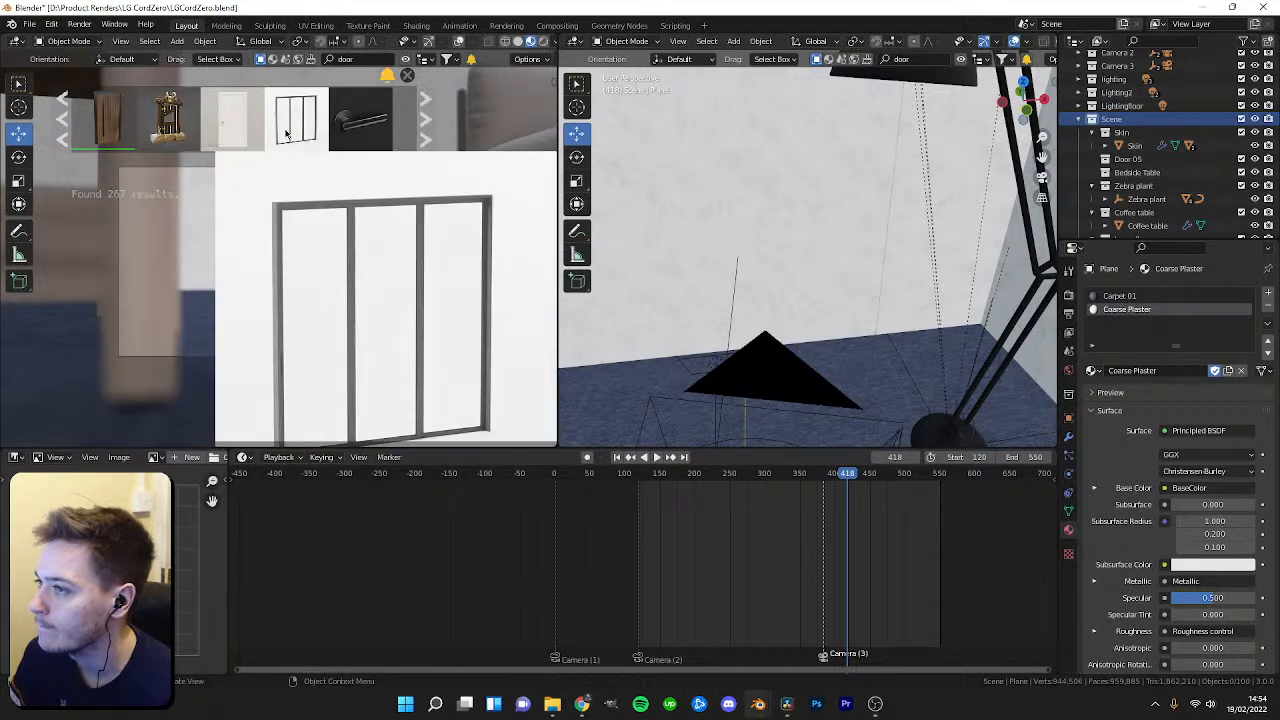
mouse_move(226, 134)
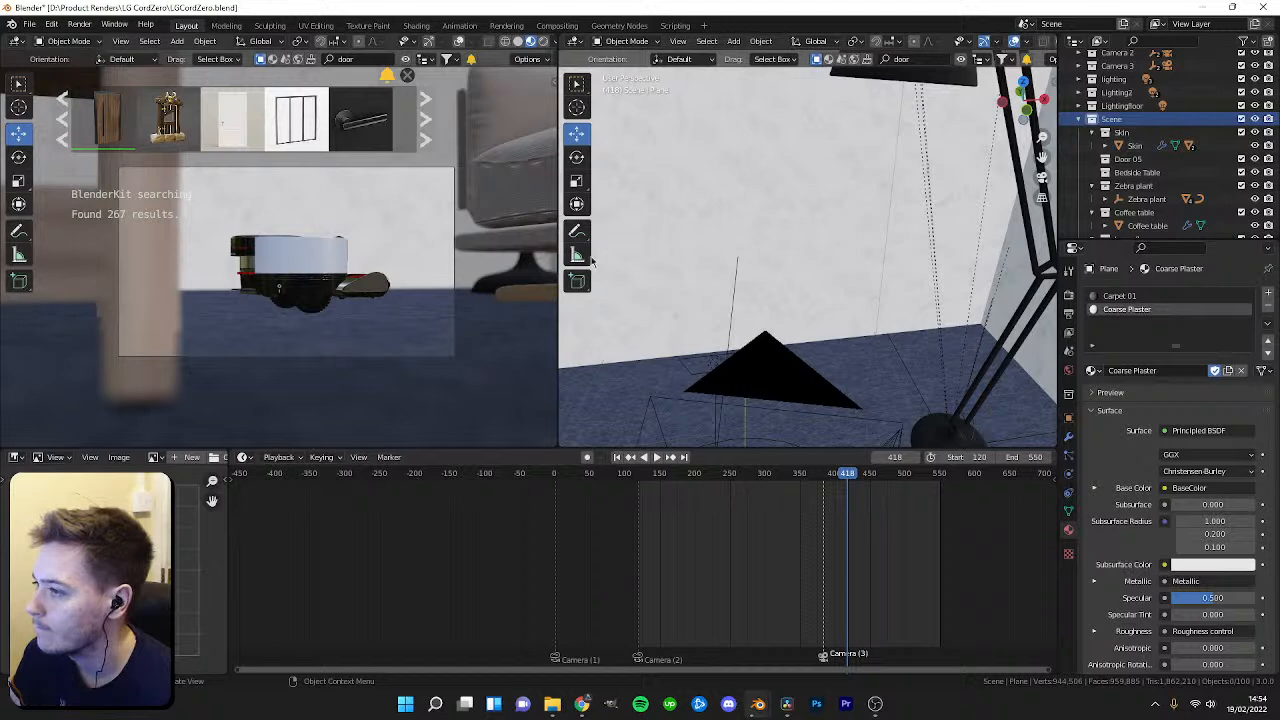
left_click_drag(851, 114, 850, 395)
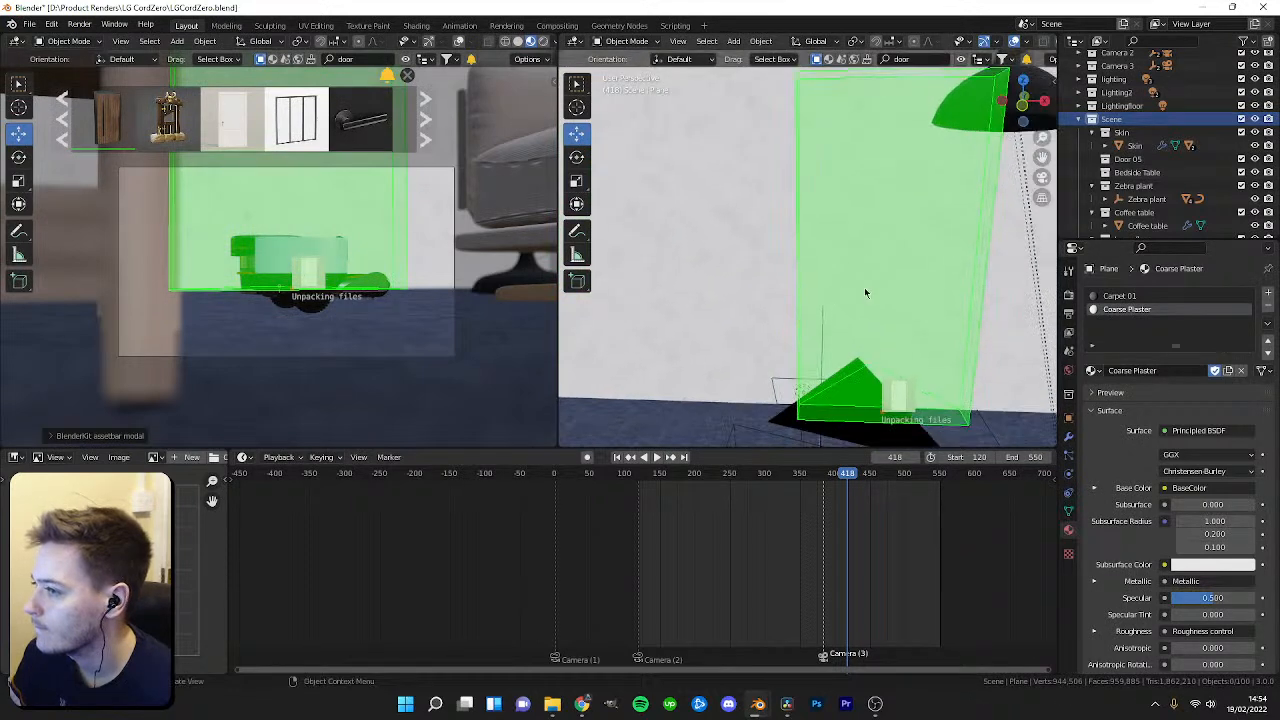
Select the white door's empty in the outliner and move the door flush into the wall.
middle_click_drag(855, 280, 786, 220)
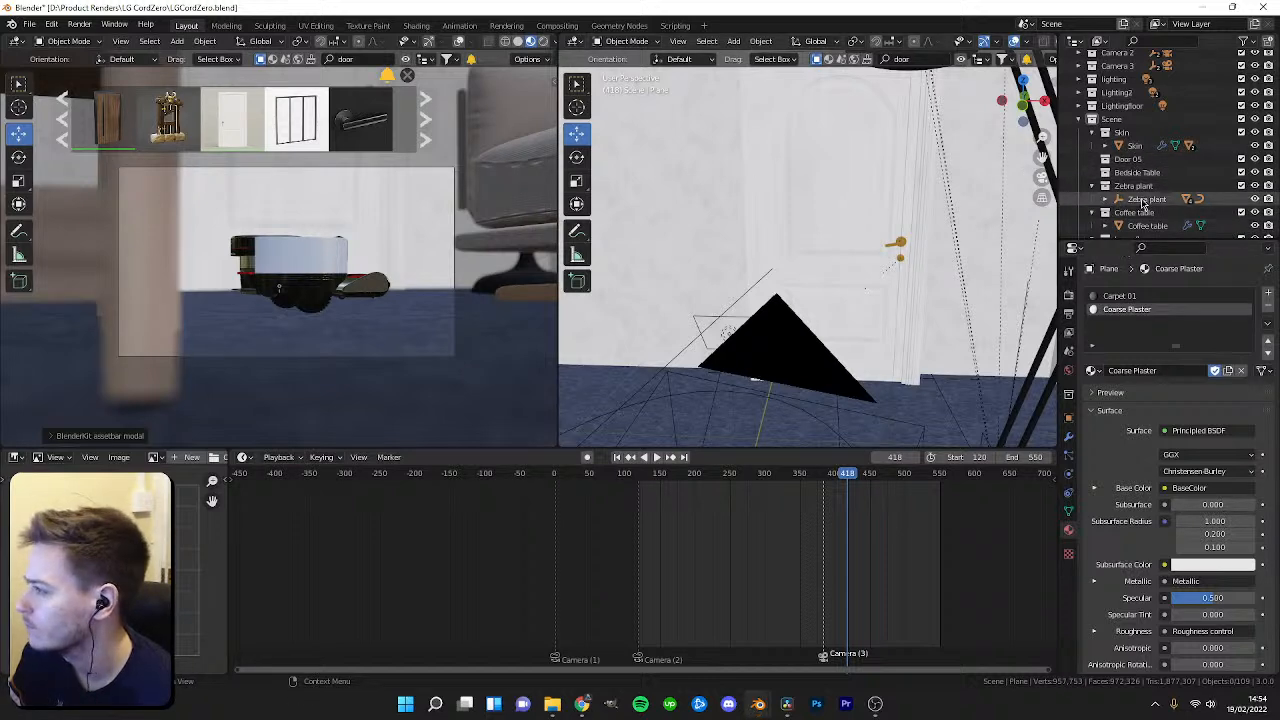
scroll(1145, 190, "down", 2)
scroll(1130, 113, "down", 4)
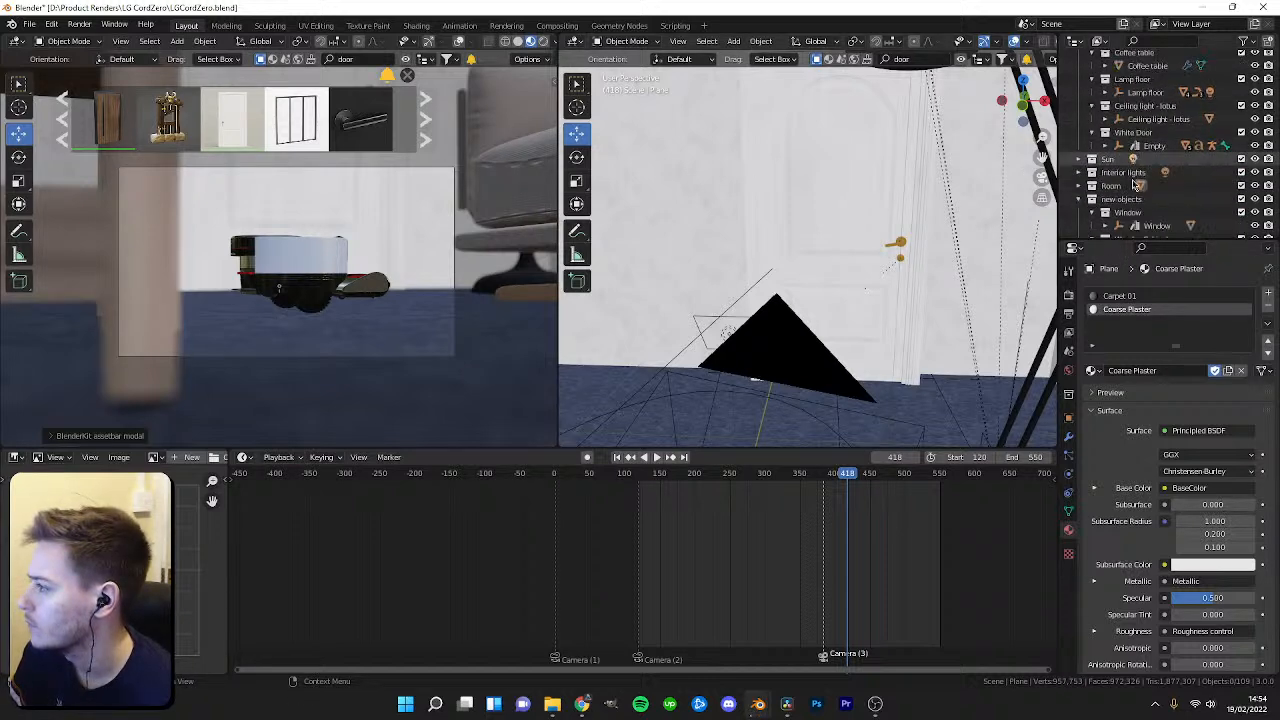
left_click(1150, 146)
middle_click_drag(840, 365, 887, 357)
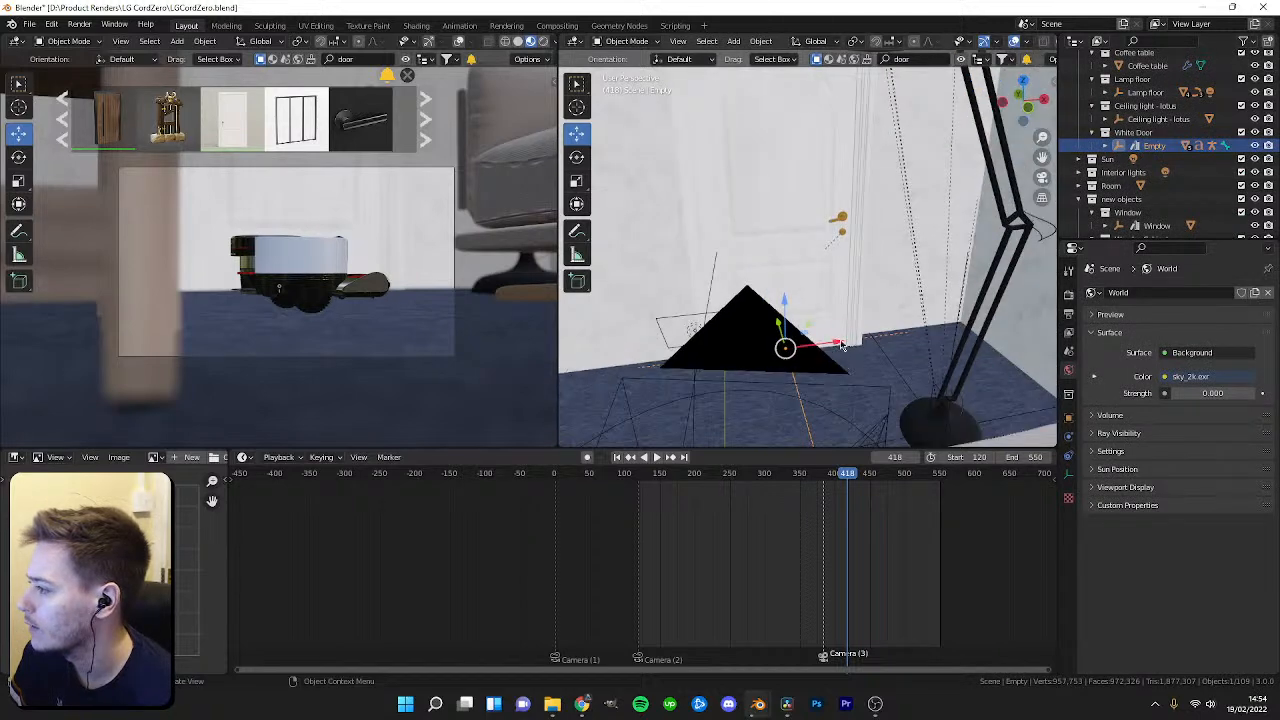
left_click_drag(835, 347, 841, 347)
middle_click_drag(841, 347, 788, 356)
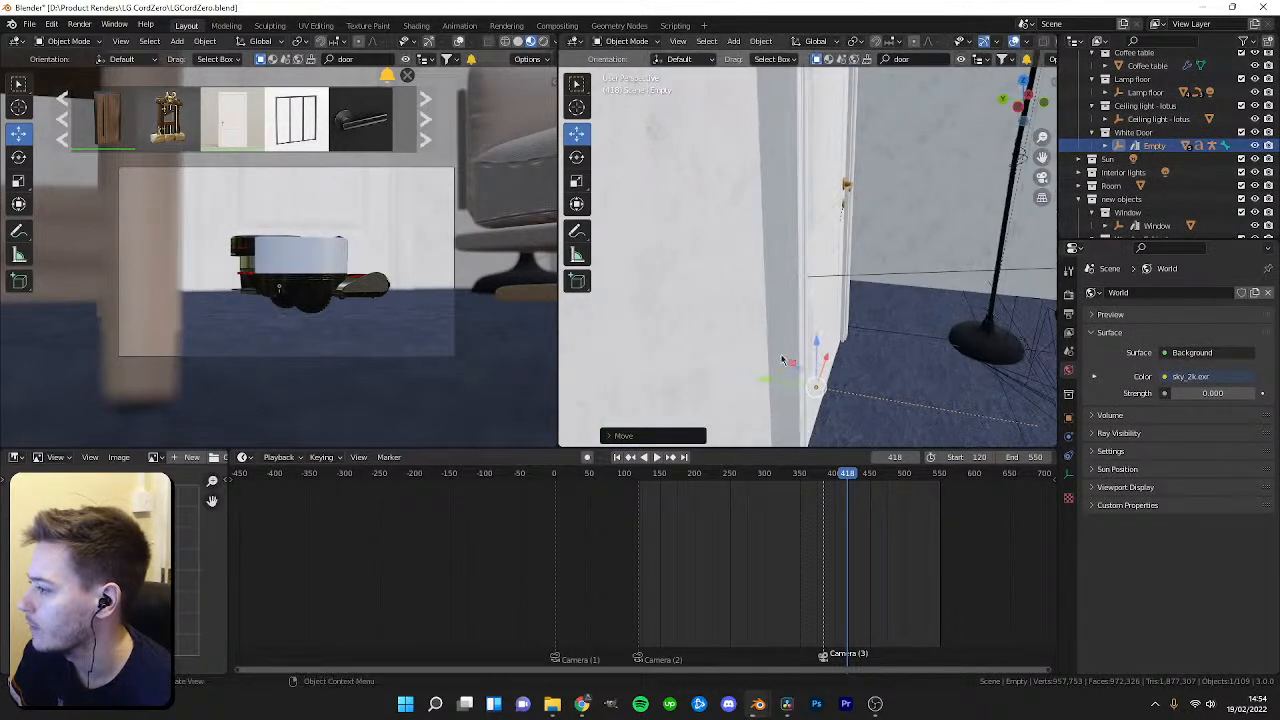
left_click_drag(768, 383, 751, 376)
middle_click_drag(895, 338, 738, 328, "shift")
Scrub to frame 425, search BlenderKit for lamp and page through the lamp results.
key("space")
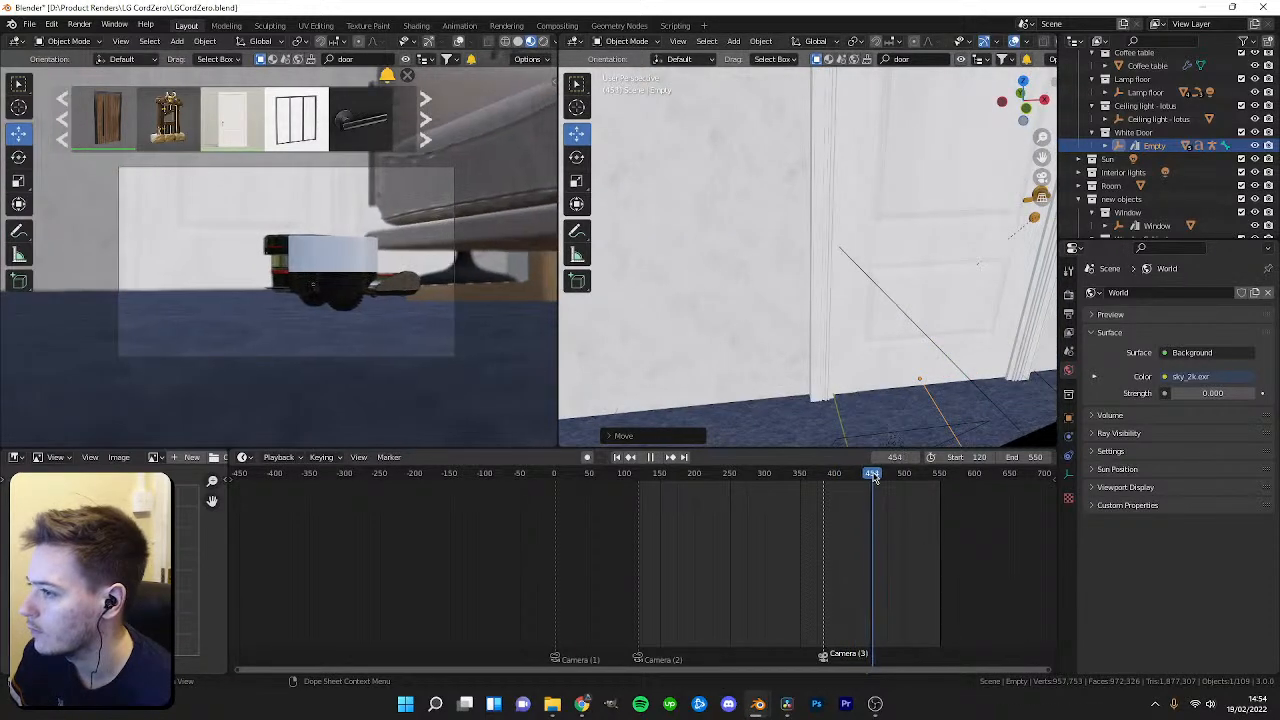
mouse_move(871, 477)
left_mouse_down()
mouse_move(814, 477)
mouse_move(853, 477)
left_mouse_up()
middle_click_drag(879, 318, 907, 118)
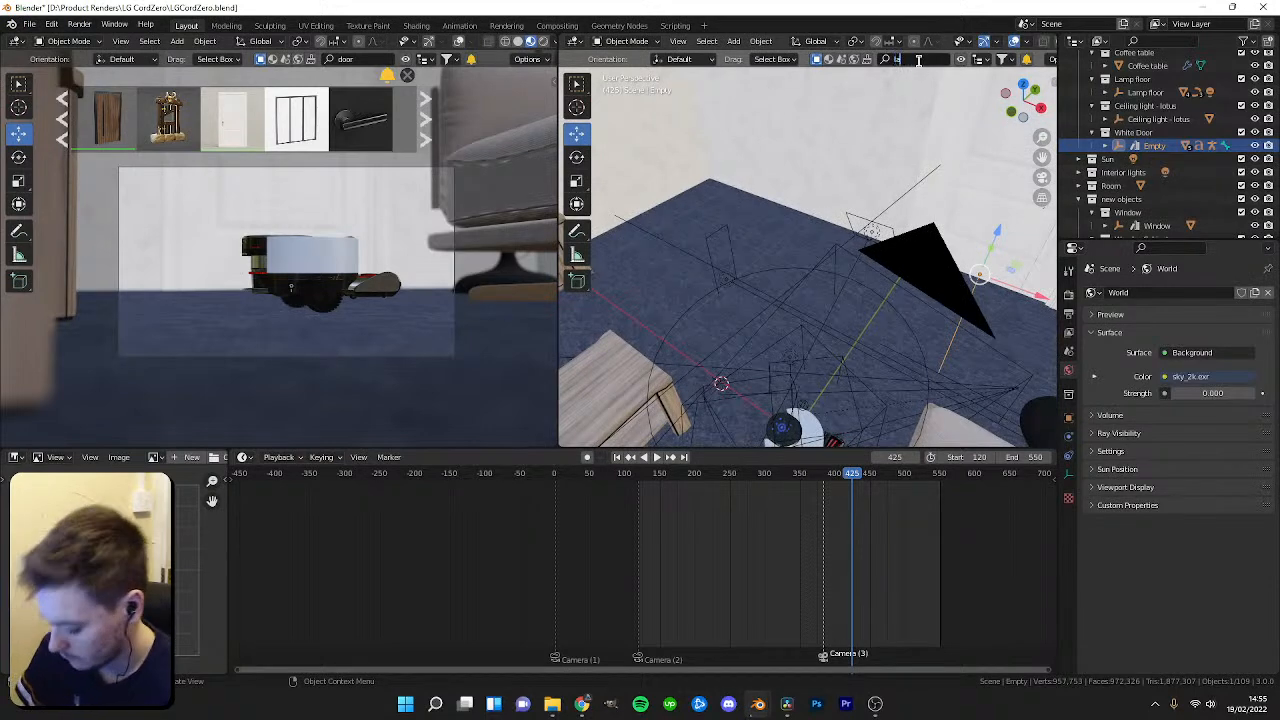
type("lamp")
key("Return")
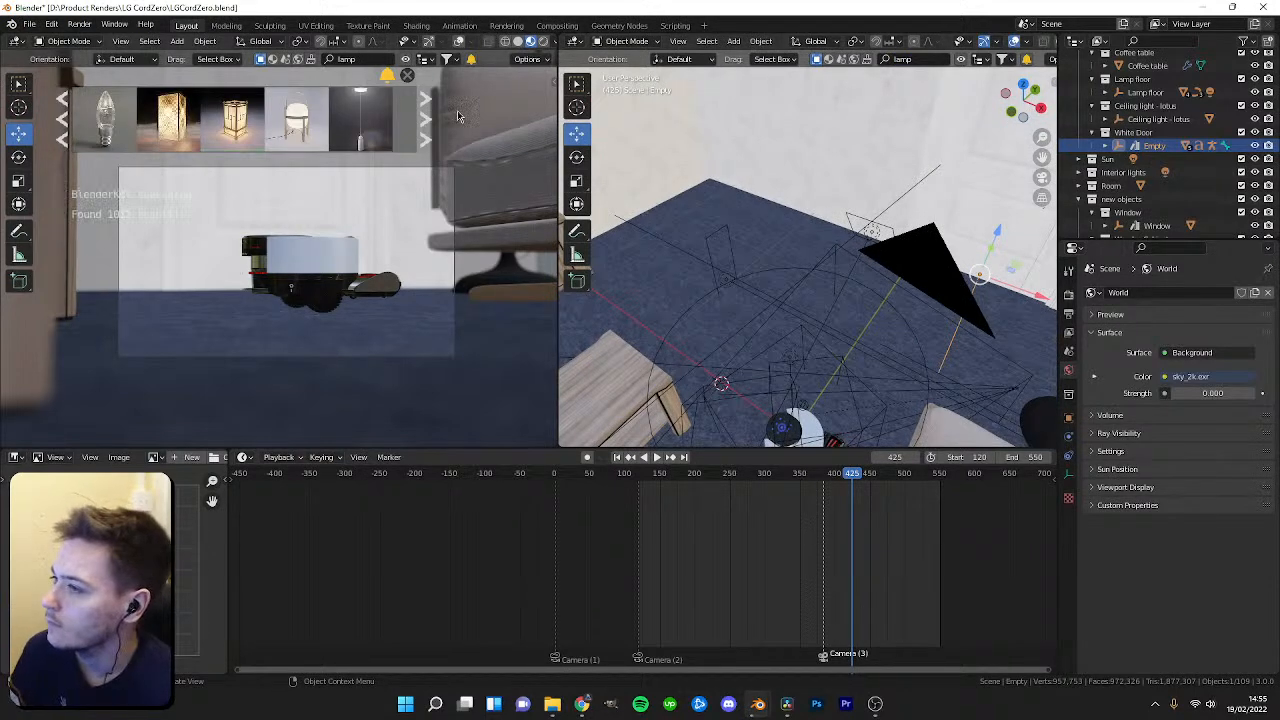
left_click(424, 141)
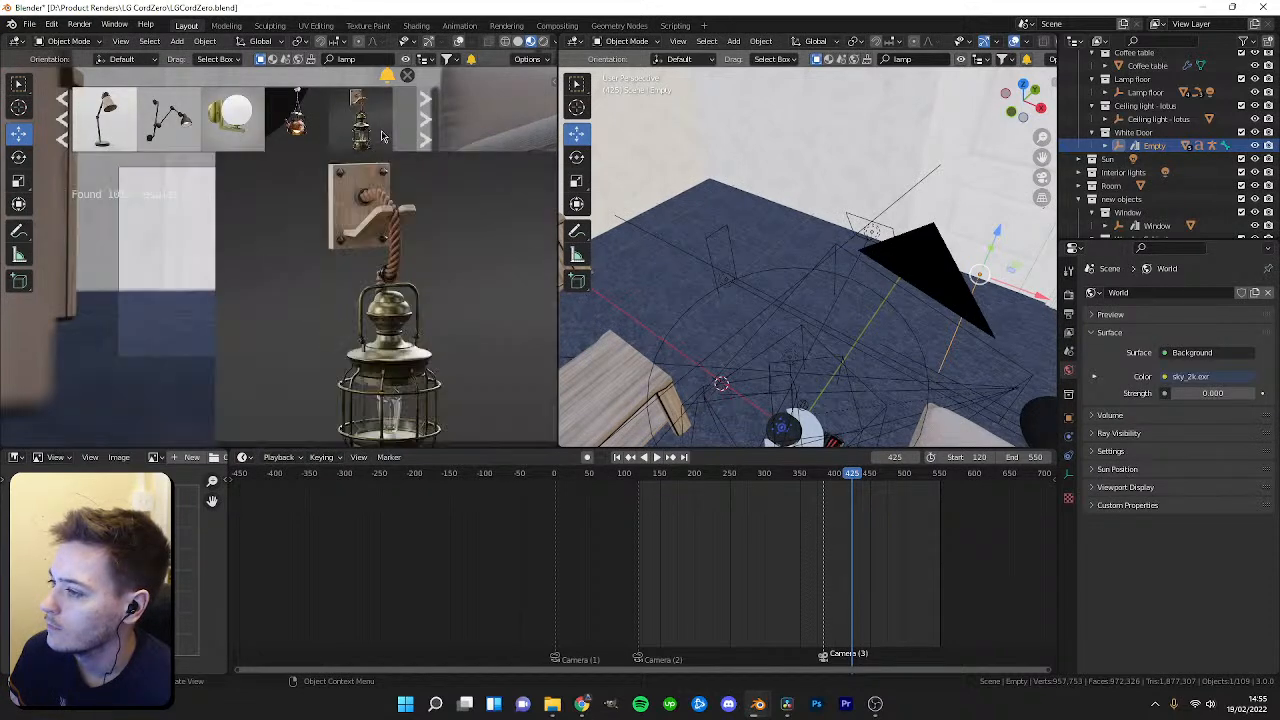
left_click(425, 127)
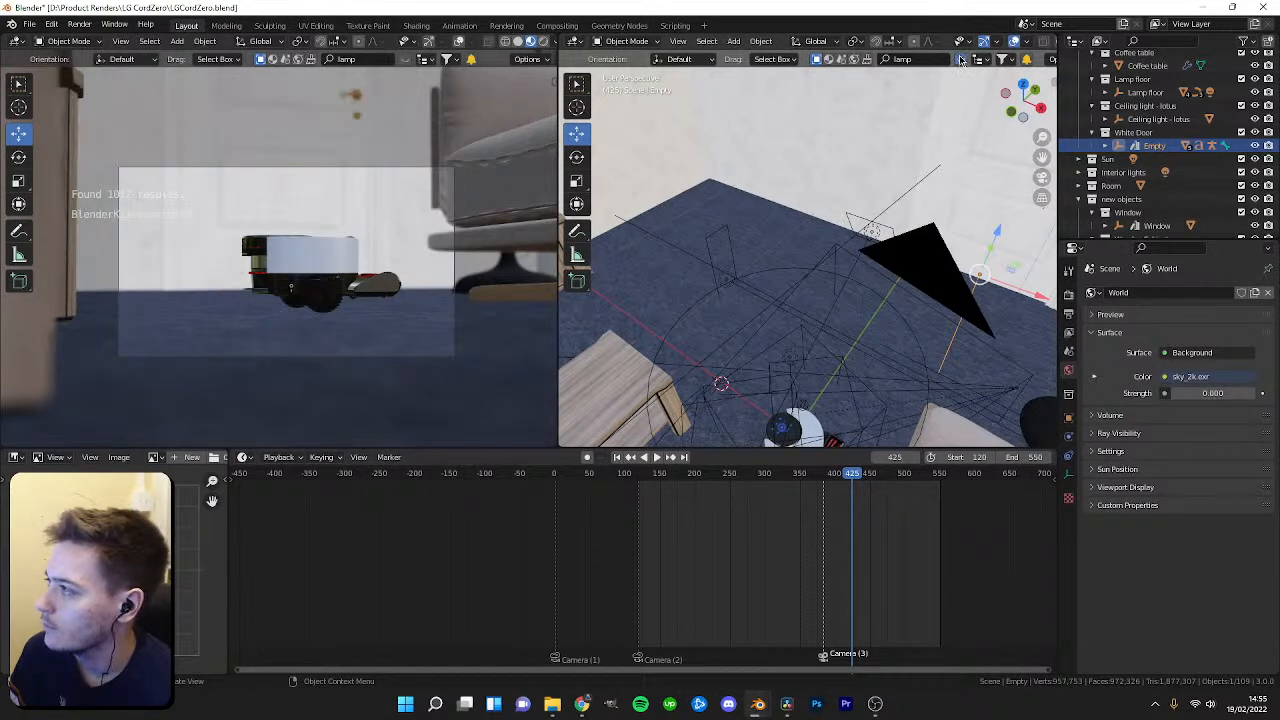
left_click(925, 120)
left_click(926, 121)
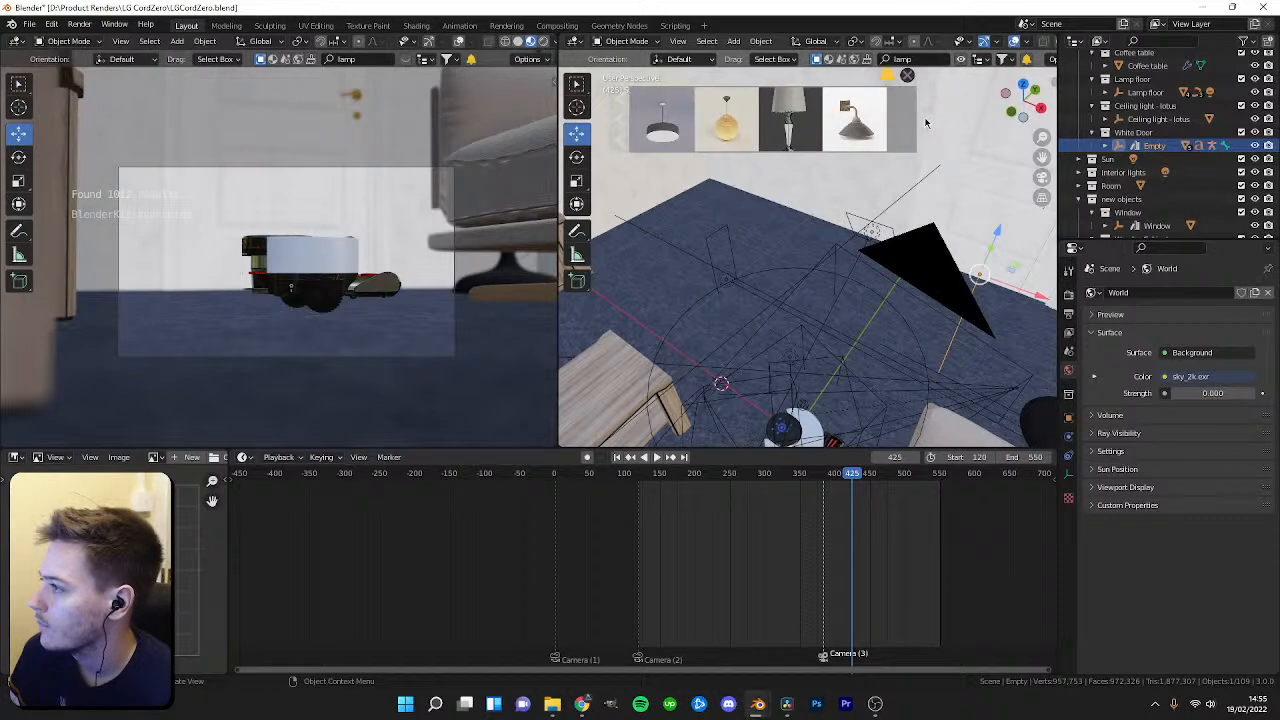
left_click(925, 121)
Select the area light near the robot and delete it.
middle_click_drag(900, 180, 788, 247)
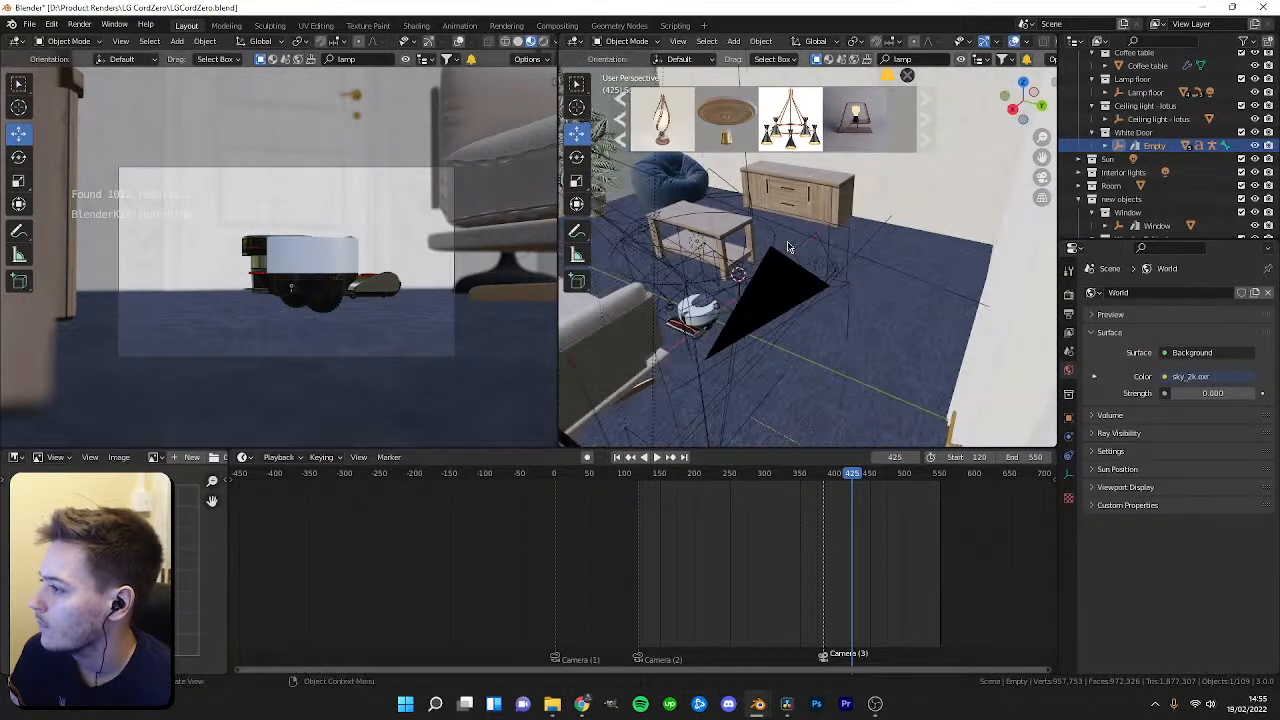
left_click(826, 272)
key("KP_Decimal")
scroll(838, 287, "down", 5)
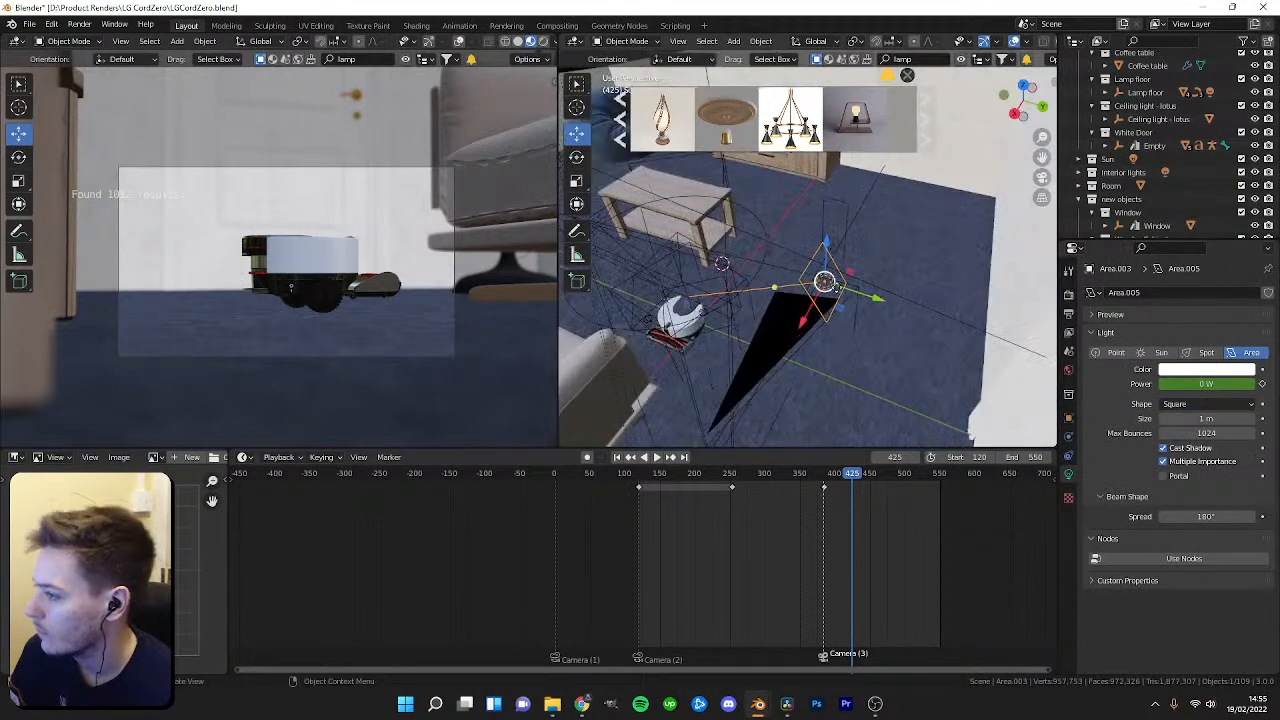
key("Delete")
key("ctrl+z")
key("Delete")
Search BlenderKit for lounge and page through the lounge chair results.
middle_click_drag(724, 313, 922, 295)
middle_click_drag(1013, 261, 904, 253)
scroll(838, 247, "down", 6)
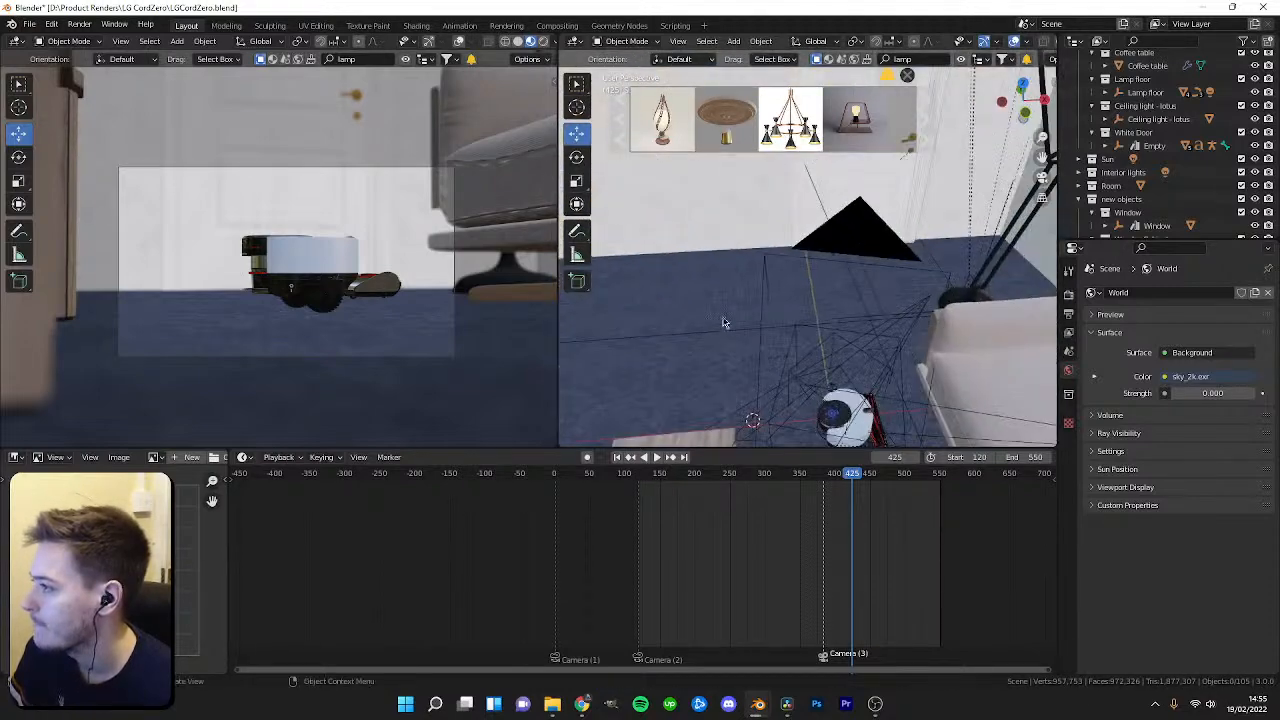
left_click(921, 65)
type("lounge")
key("Return")
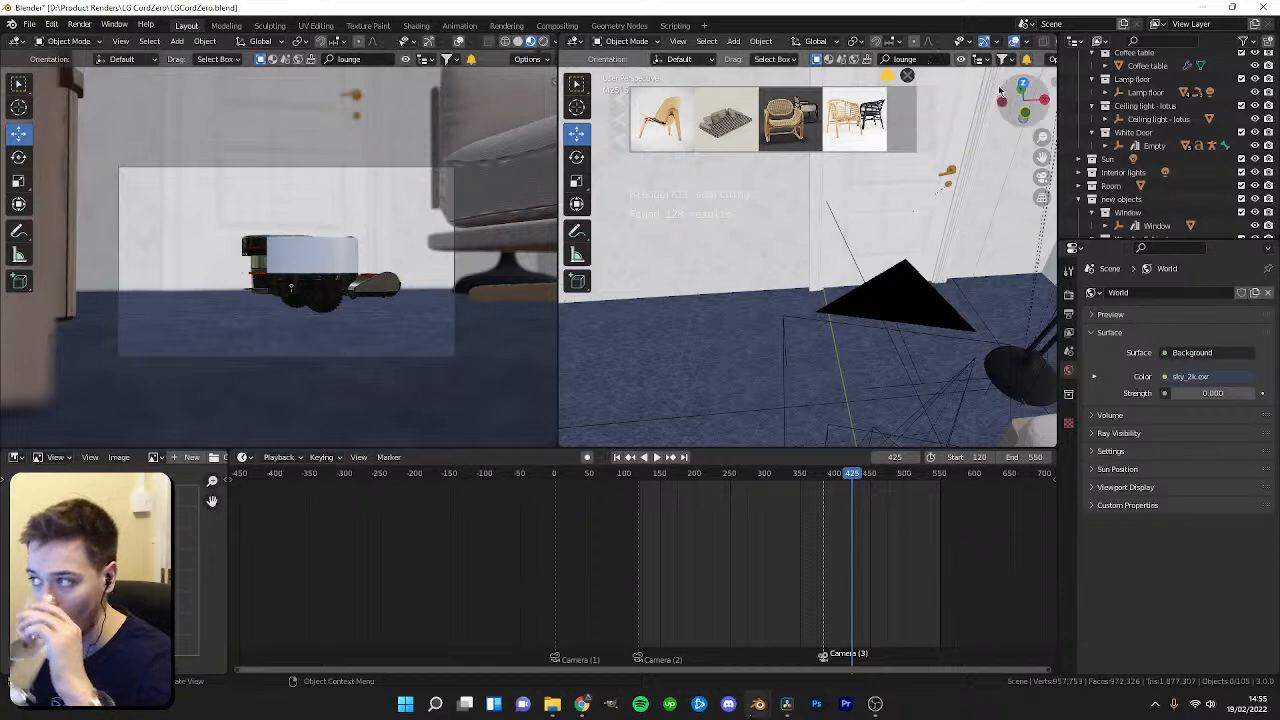
mouse_move(787, 128)
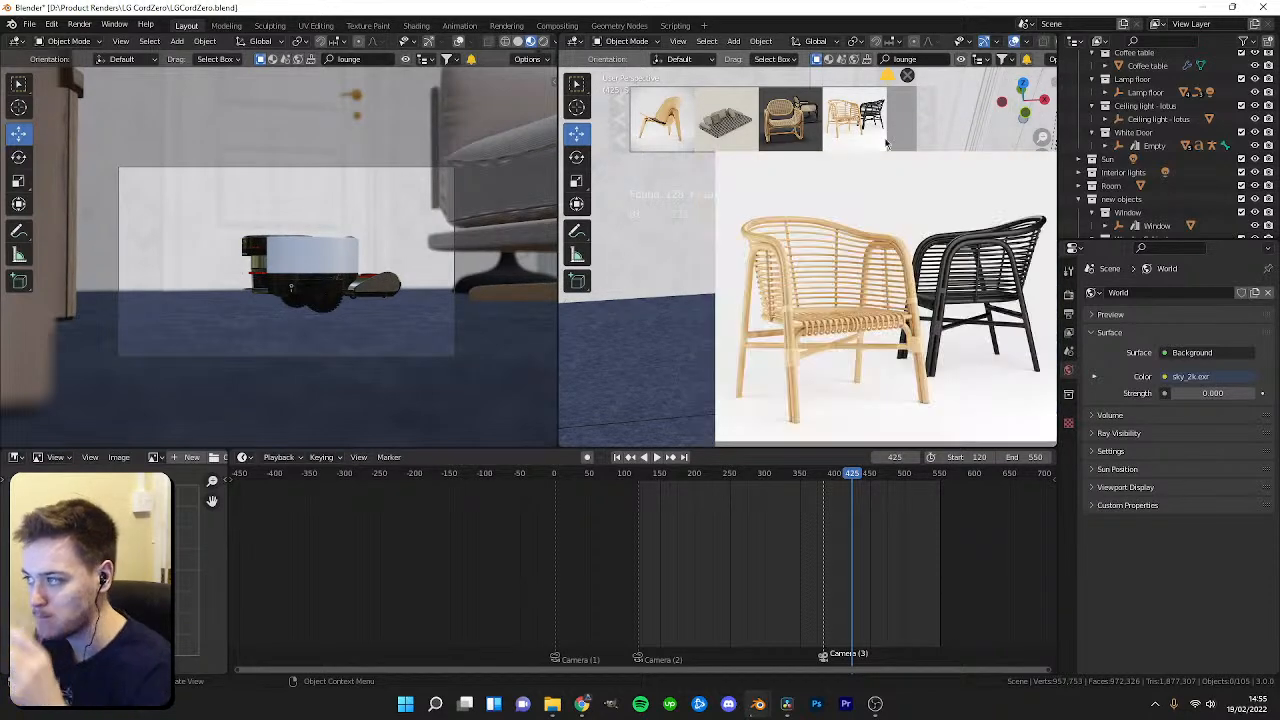
left_click(929, 130)
left_click(929, 130)
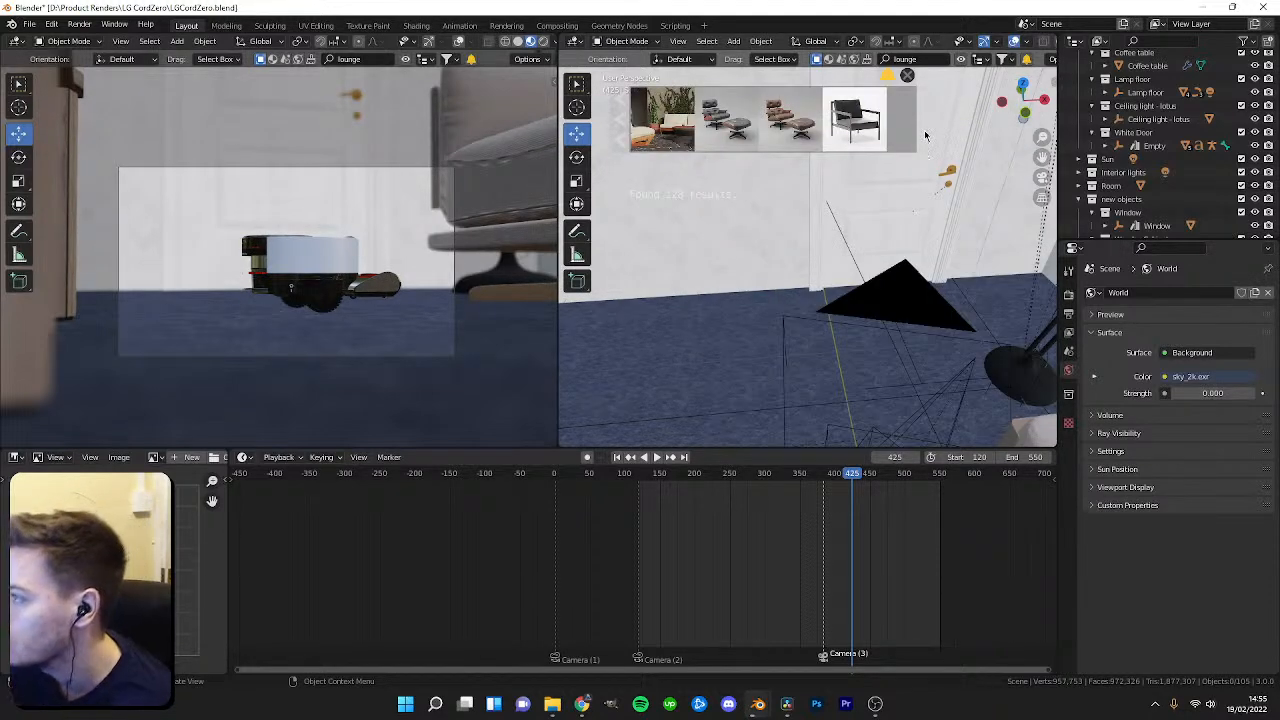
left_click(924, 130)
left_click(924, 132)
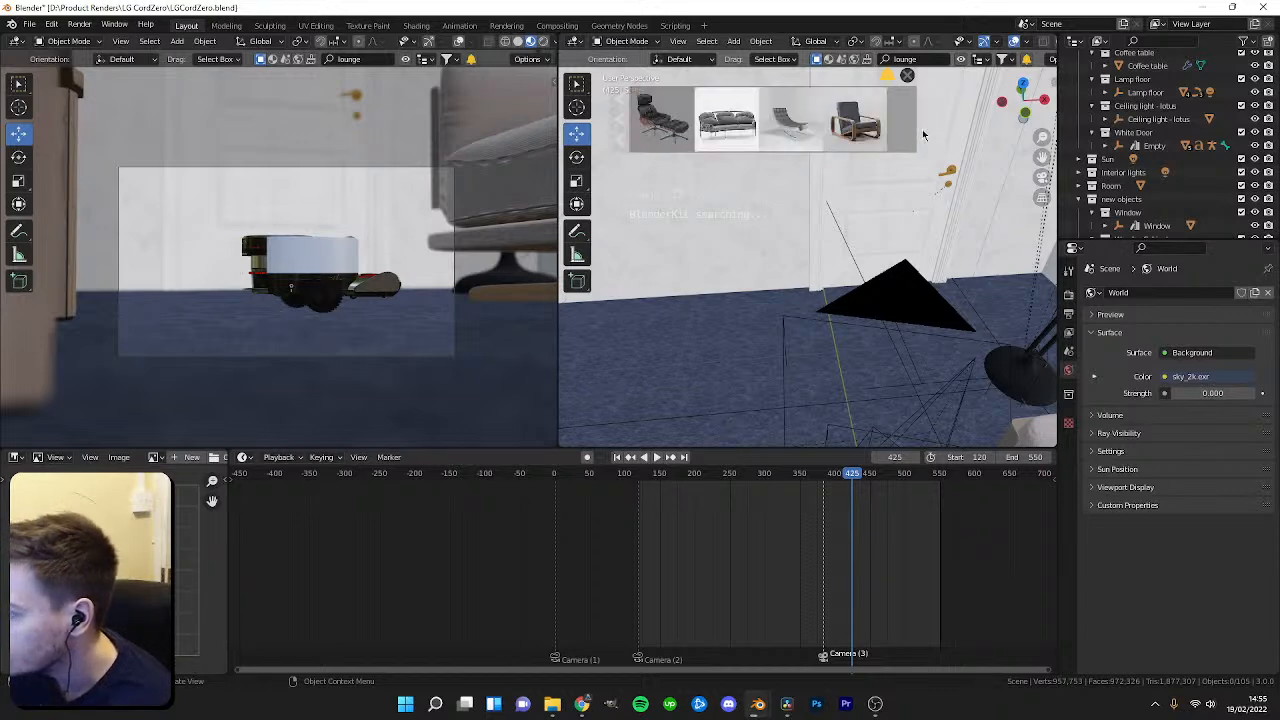
Page further through the BlenderKit lounge results.
left_click(922, 130)
left_click(924, 143)
left_click(924, 143)
left_click(924, 143)
left_click(923, 139)
left_click(923, 139)
mouse_move(758, 125)
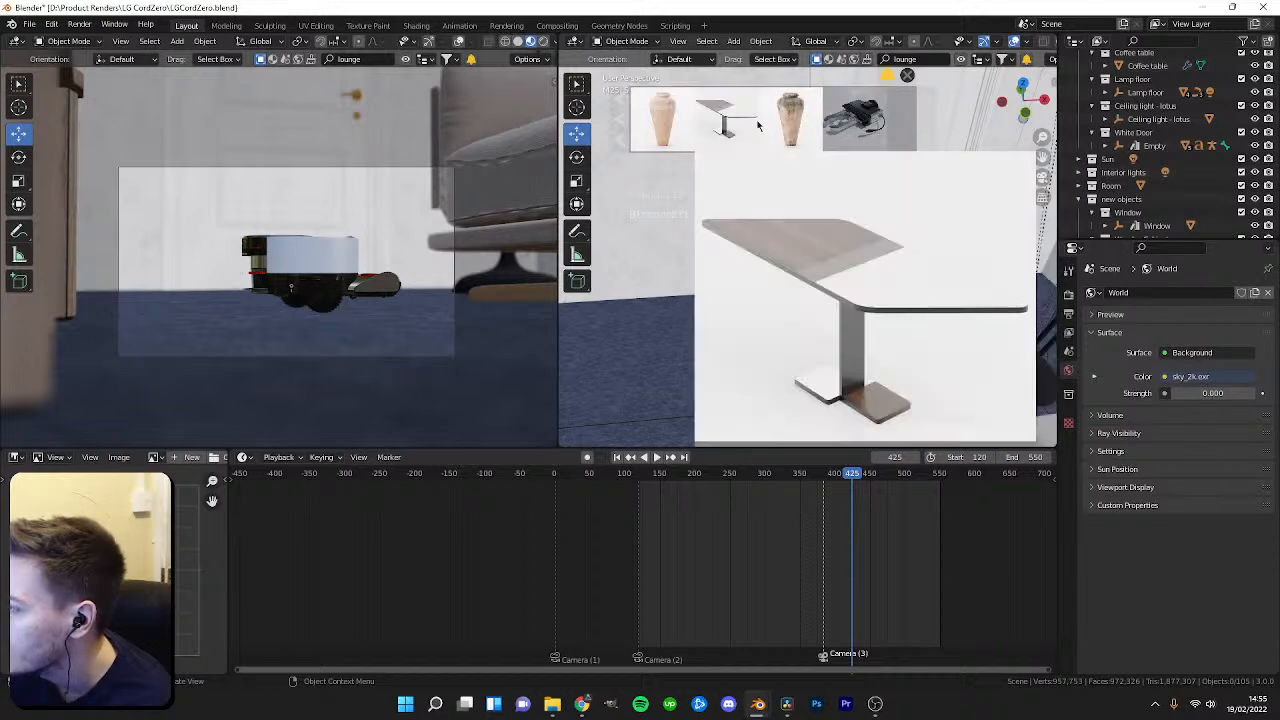
left_click(910, 138)
mouse_move(690, 122)
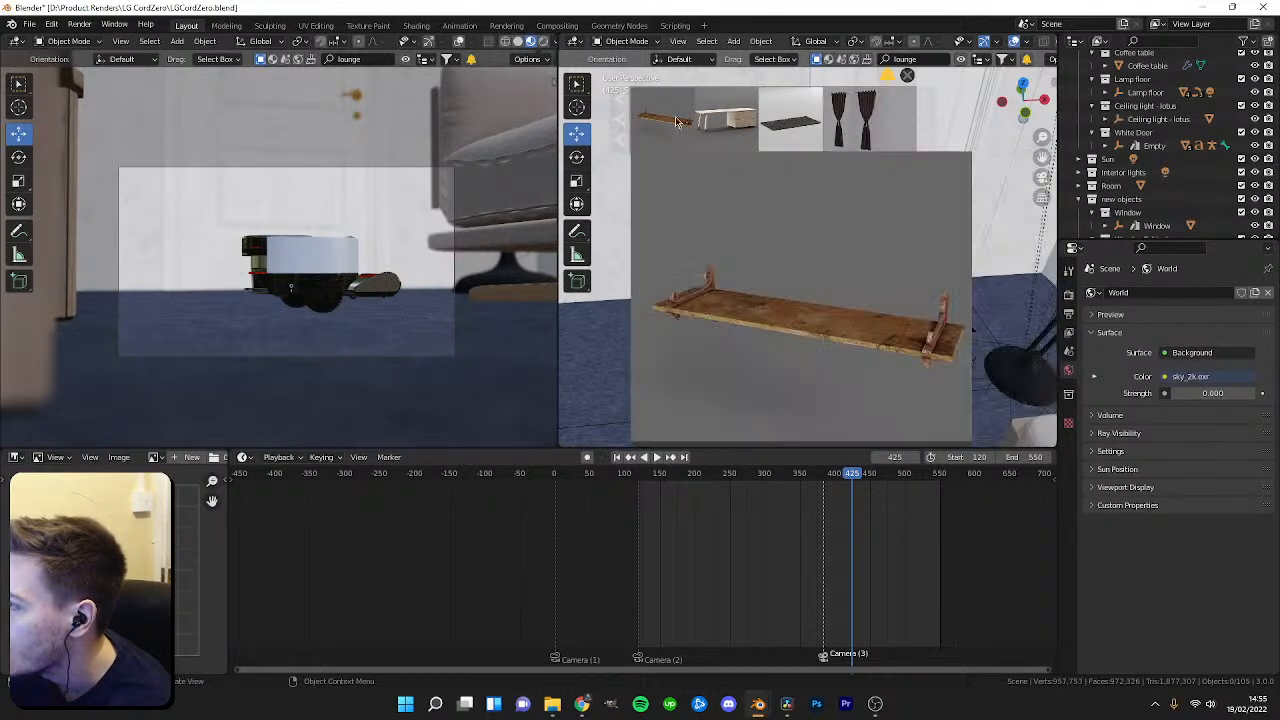
left_click(914, 130)
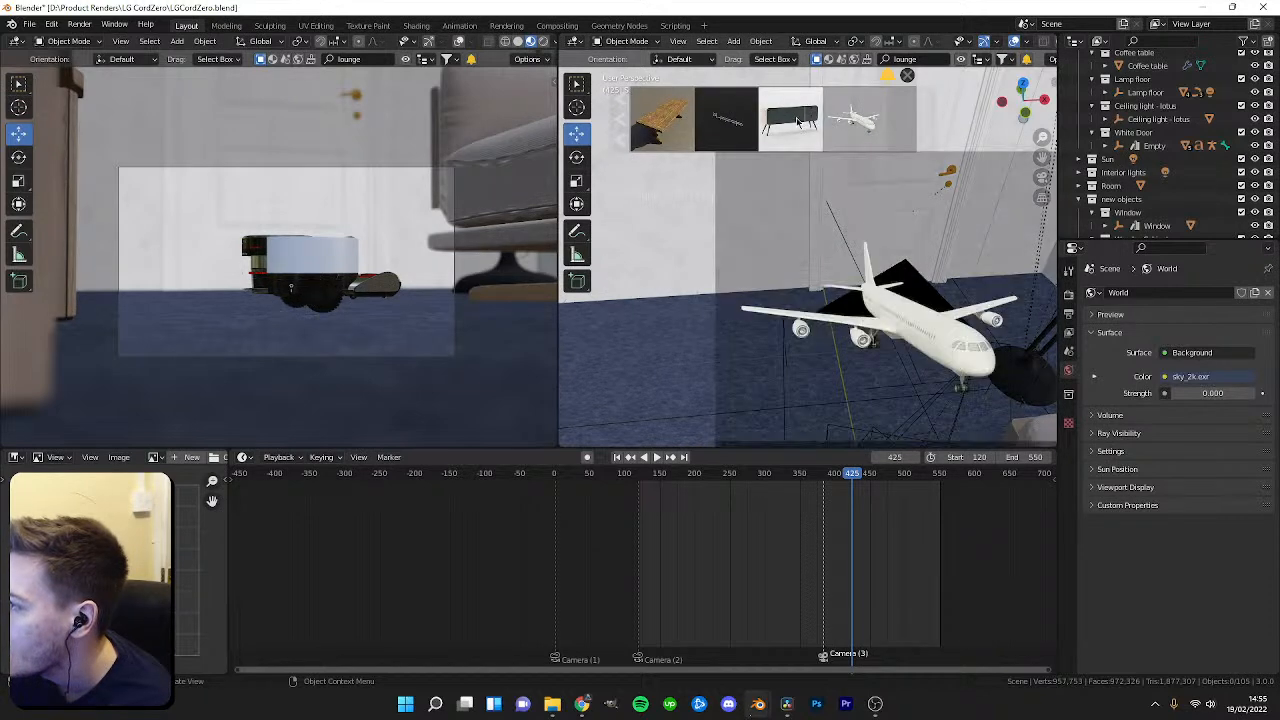
left_click(922, 140)
left_click(922, 140)
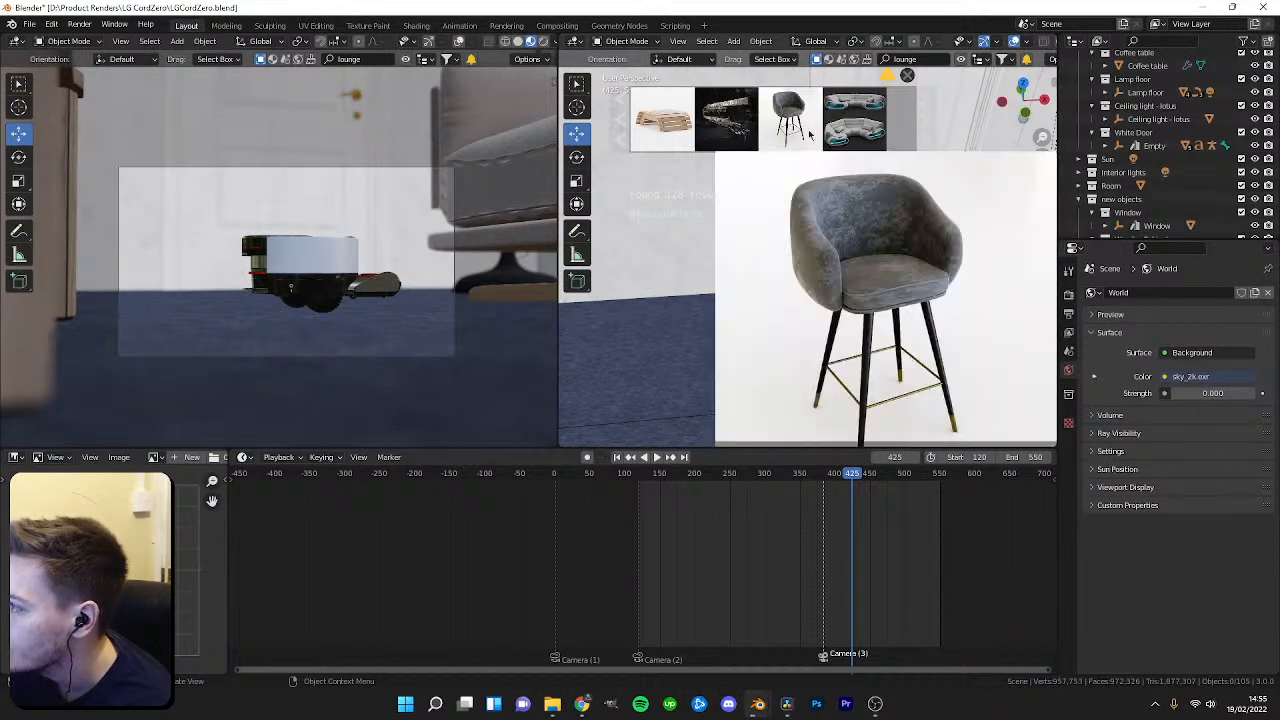
left_click(920, 124)
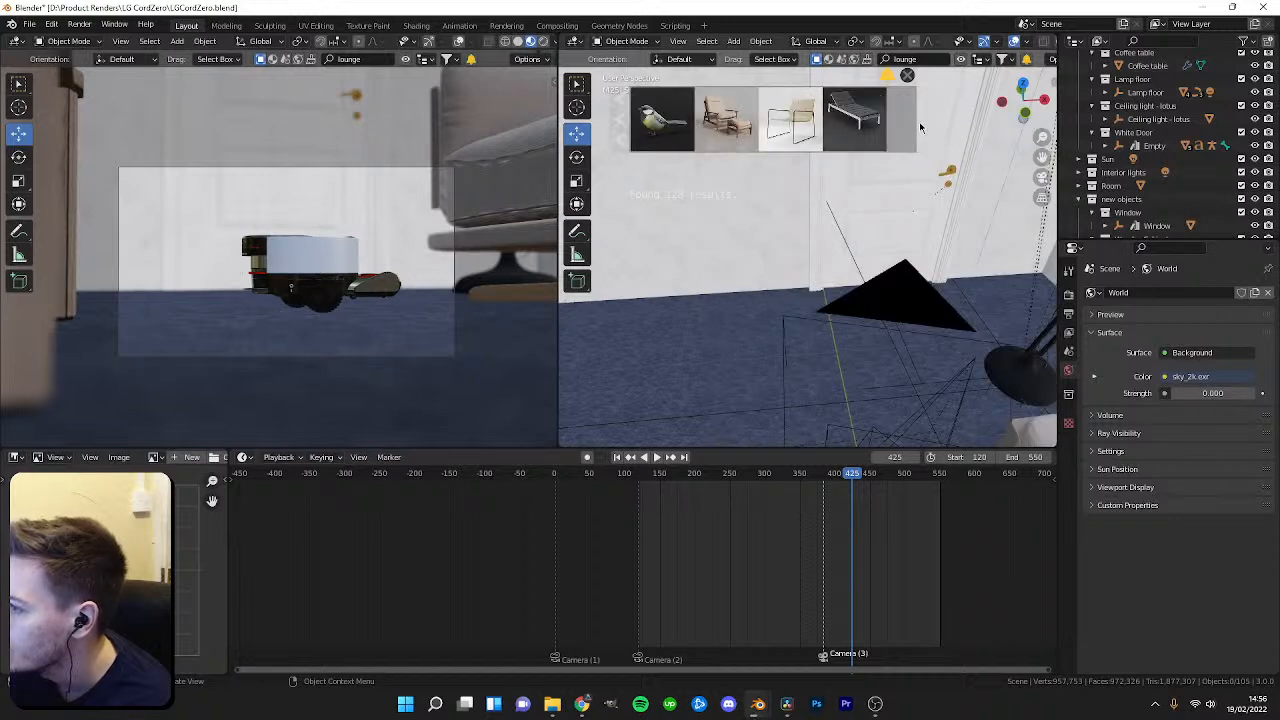
Orbit around the room corner in the viewport while paging through more BlenderKit results.
scroll(810, 346, "down", 3)
scroll(807, 345, "up", 1)
middle_click_drag(805, 346, 848, 345)
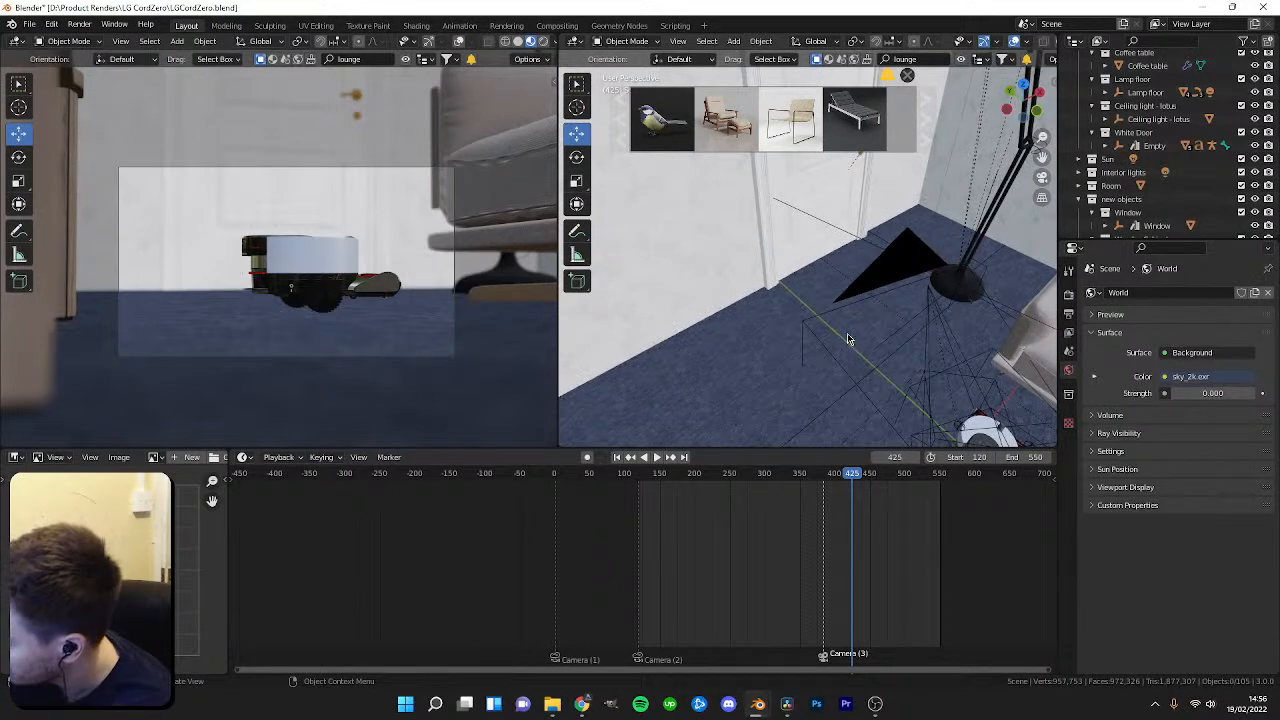
left_click(920, 129)
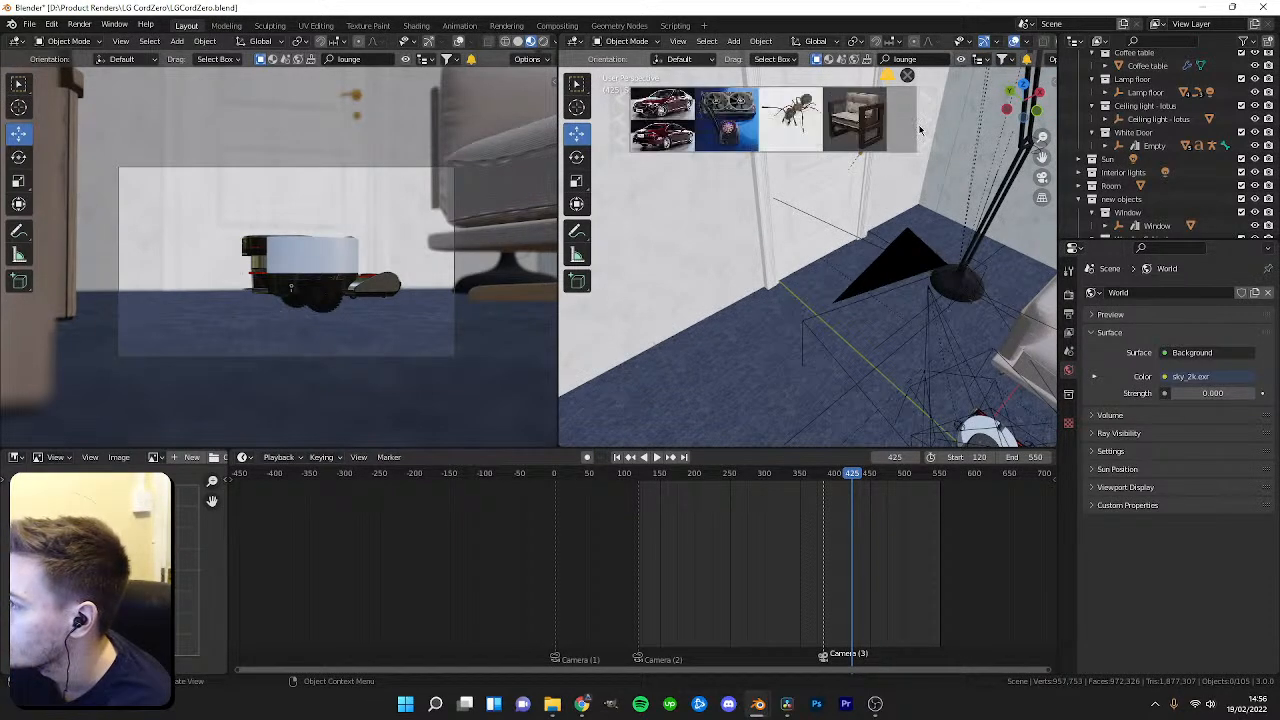
mouse_move(866, 131)
middle_click_drag(872, 312, 776, 316)
middle_click_drag(889, 313, 943, 148)
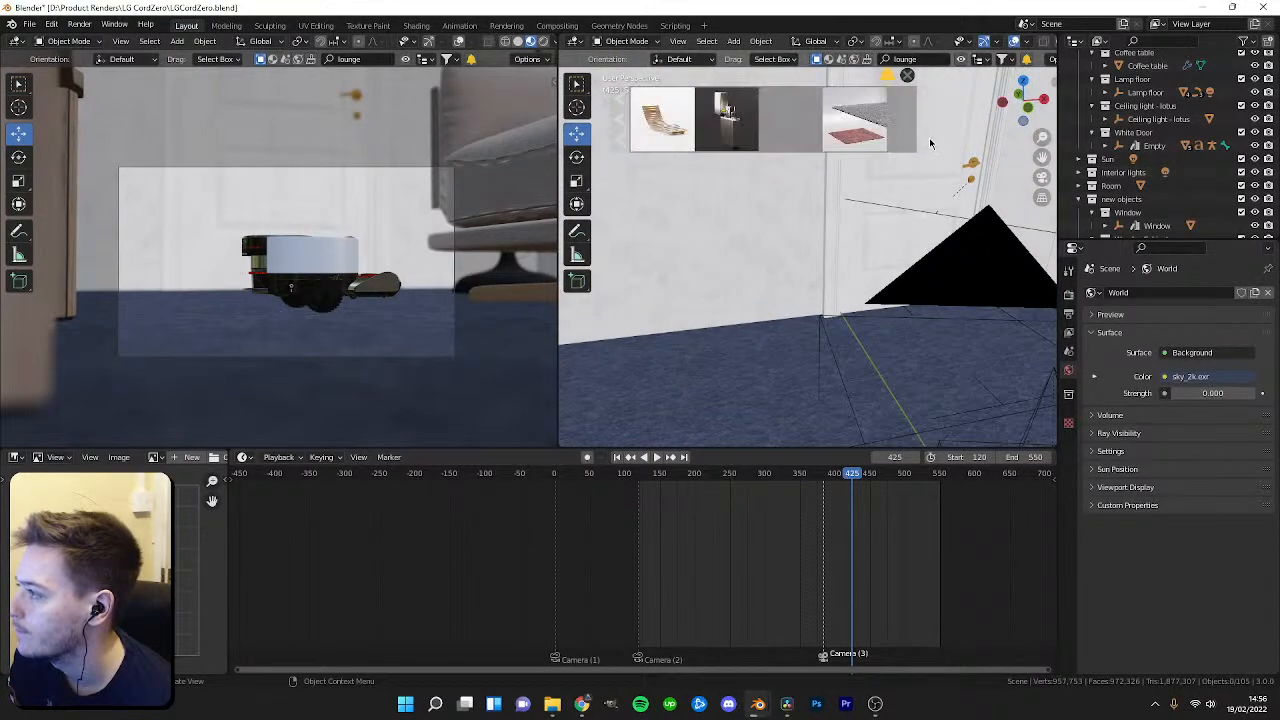
scroll(851, 276, "down", 3)
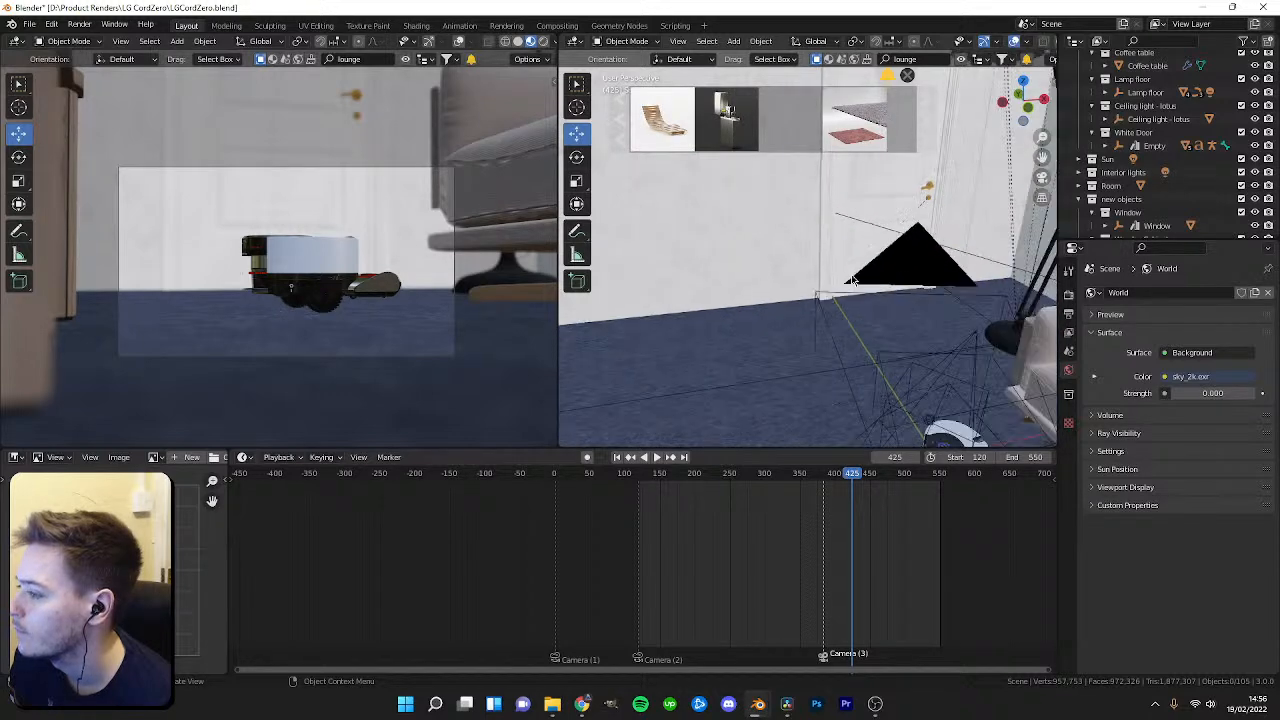
mouse_move(854, 148)
middle_click_drag(893, 190, 835, 309)
left_click(923, 140)
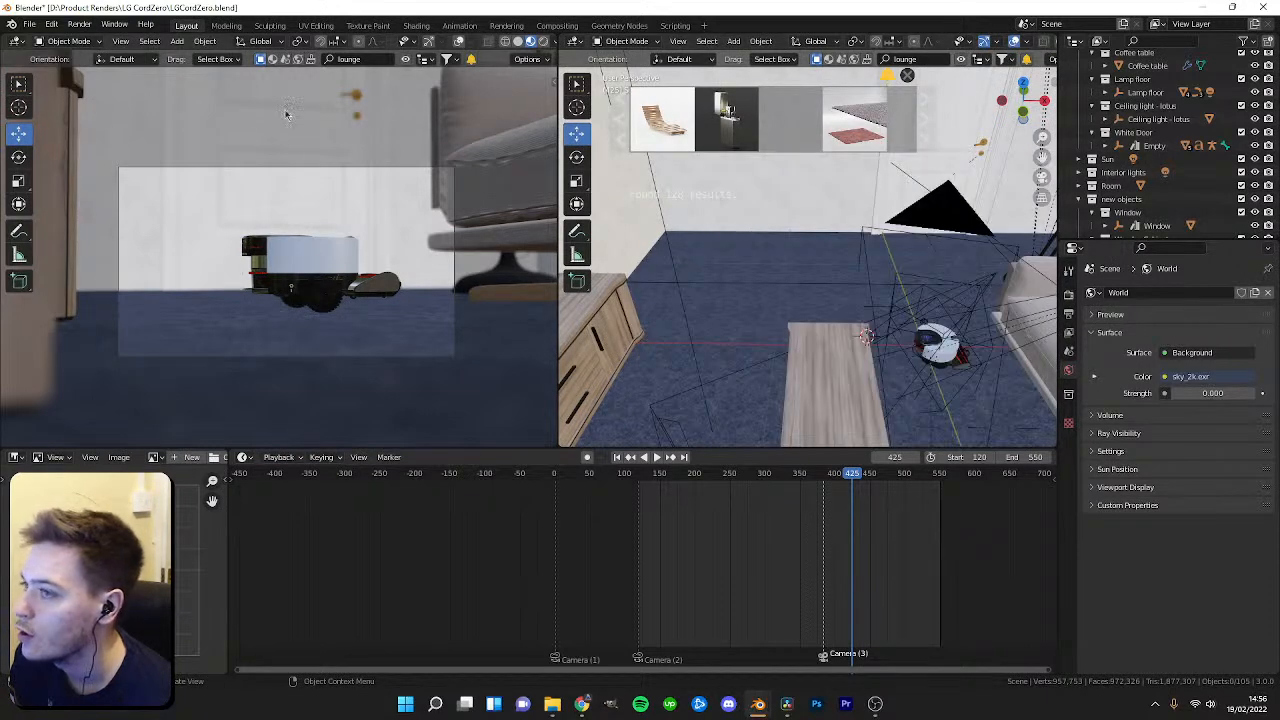
Open the recent apartment1.blend file.
left_click(29, 23)
mouse_move(50, 65)
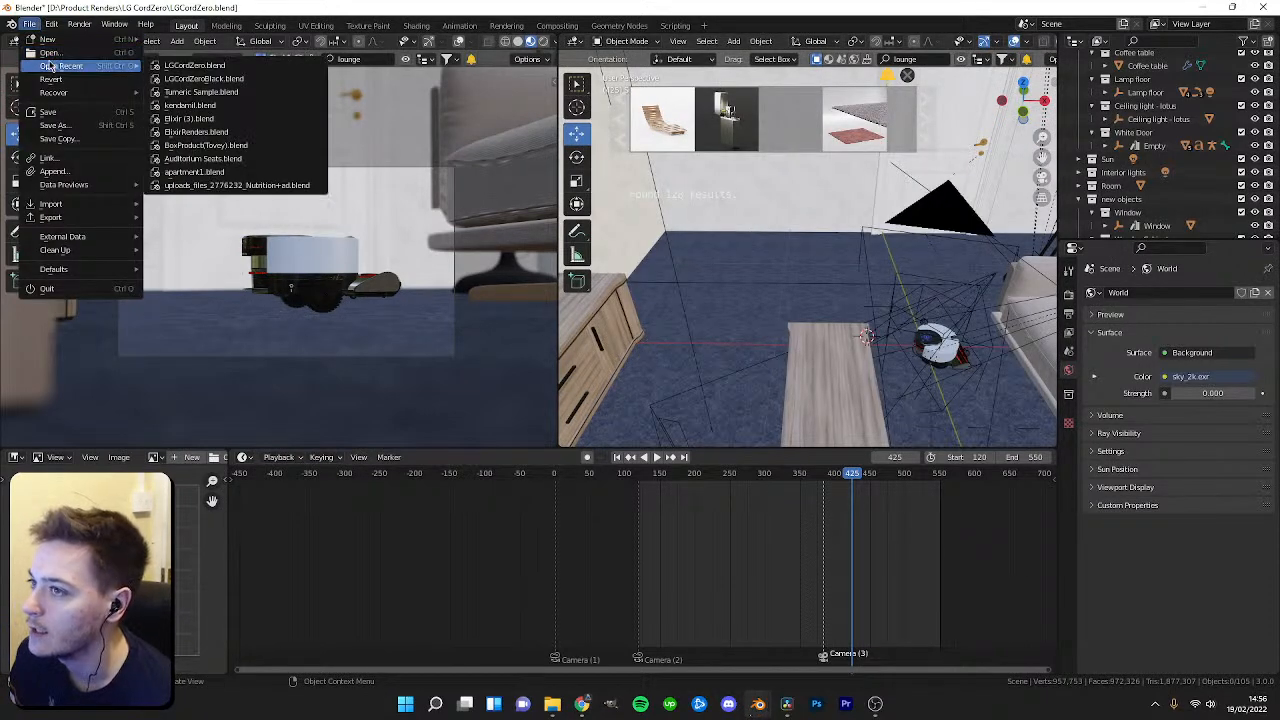
left_click(225, 176)
left_click(601, 378)
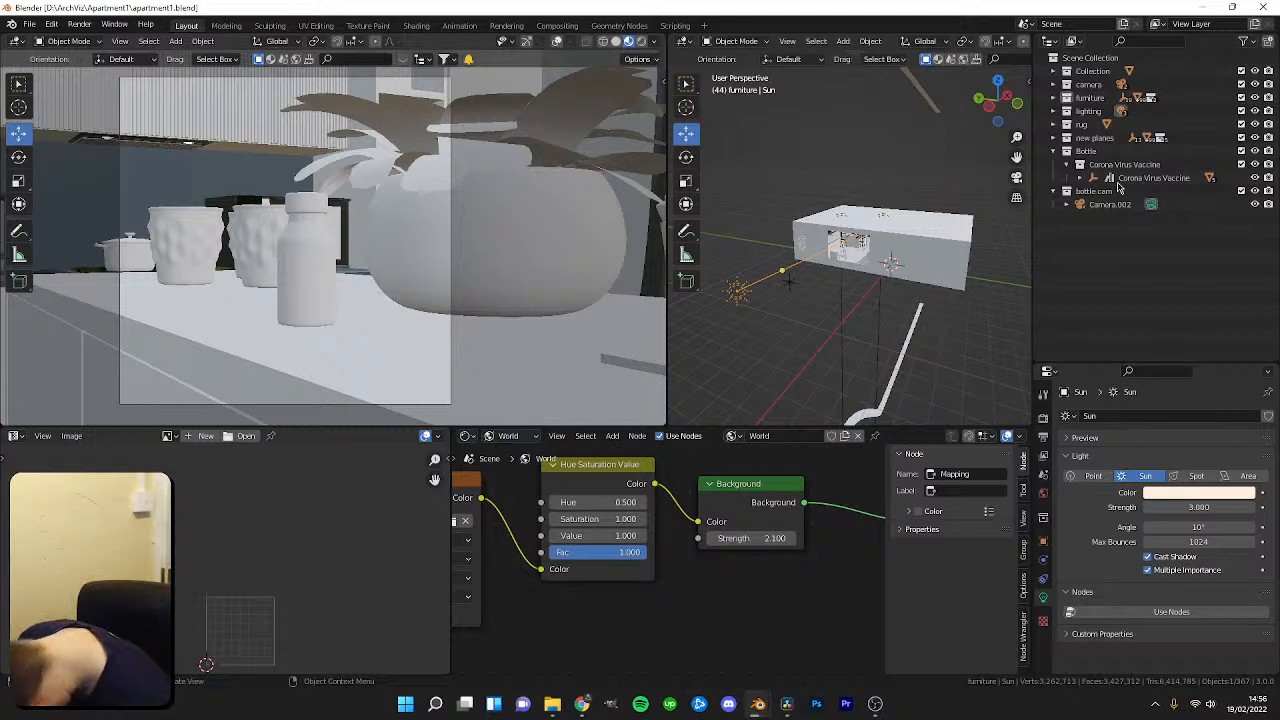
Select the hexagon-pattern rug plane in the apartment scene and copy it.
scroll(628, 177, "up", 2)
scroll(898, 262, "up", 2)
middle_click_drag(898, 262, 840, 279)
scroll(862, 325, "up", 6)
left_click(781, 266)
key("ctrl+c")
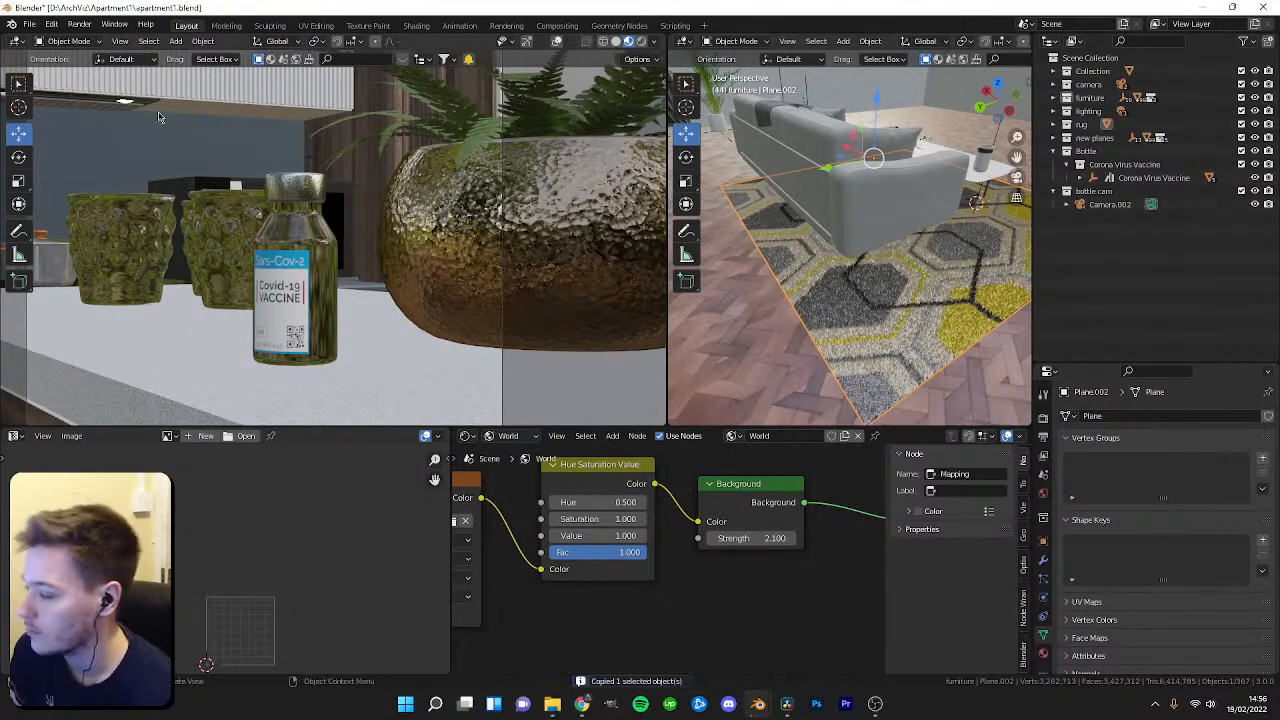
Reopen the recent LGCordZero.blend file.
left_click(30, 23)
mouse_move(45, 63)
left_click(193, 84)
left_click(578, 374)
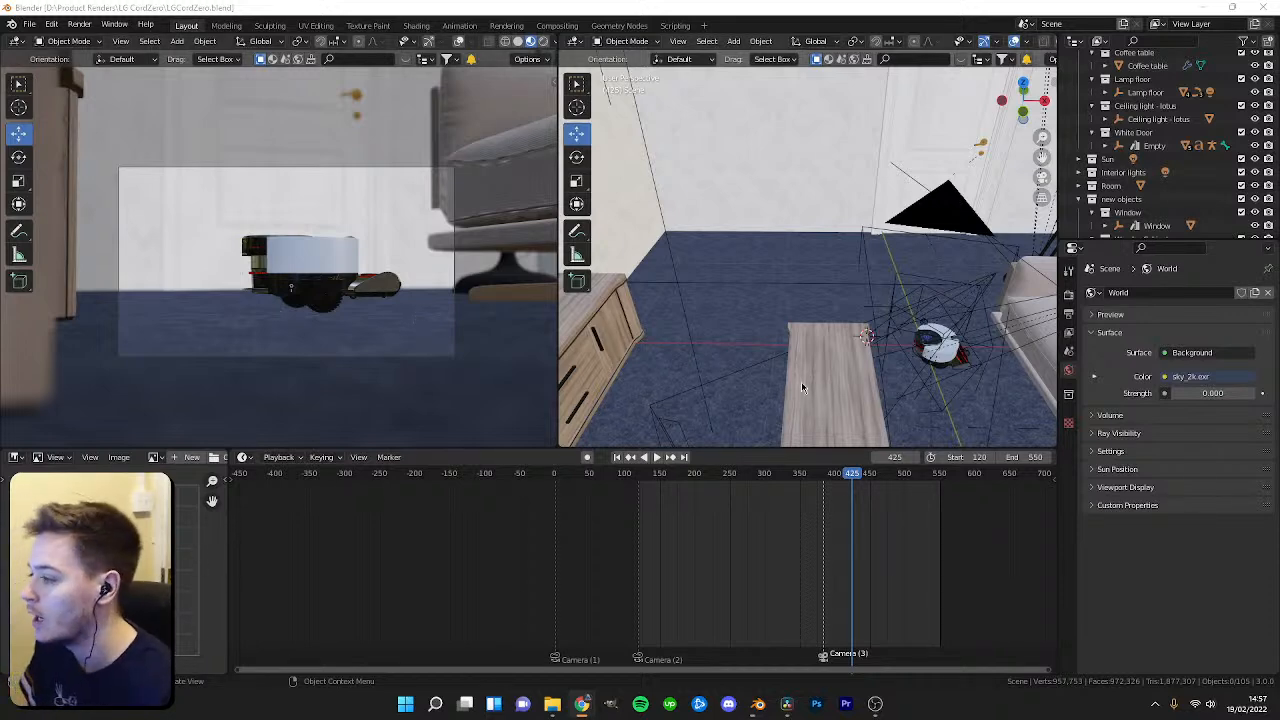
Scrub to frame 460, select the new objects collection and paste the copied rug into the scene.
left_click_drag(852, 474, 876, 487)
scroll(1196, 177, "up", 2)
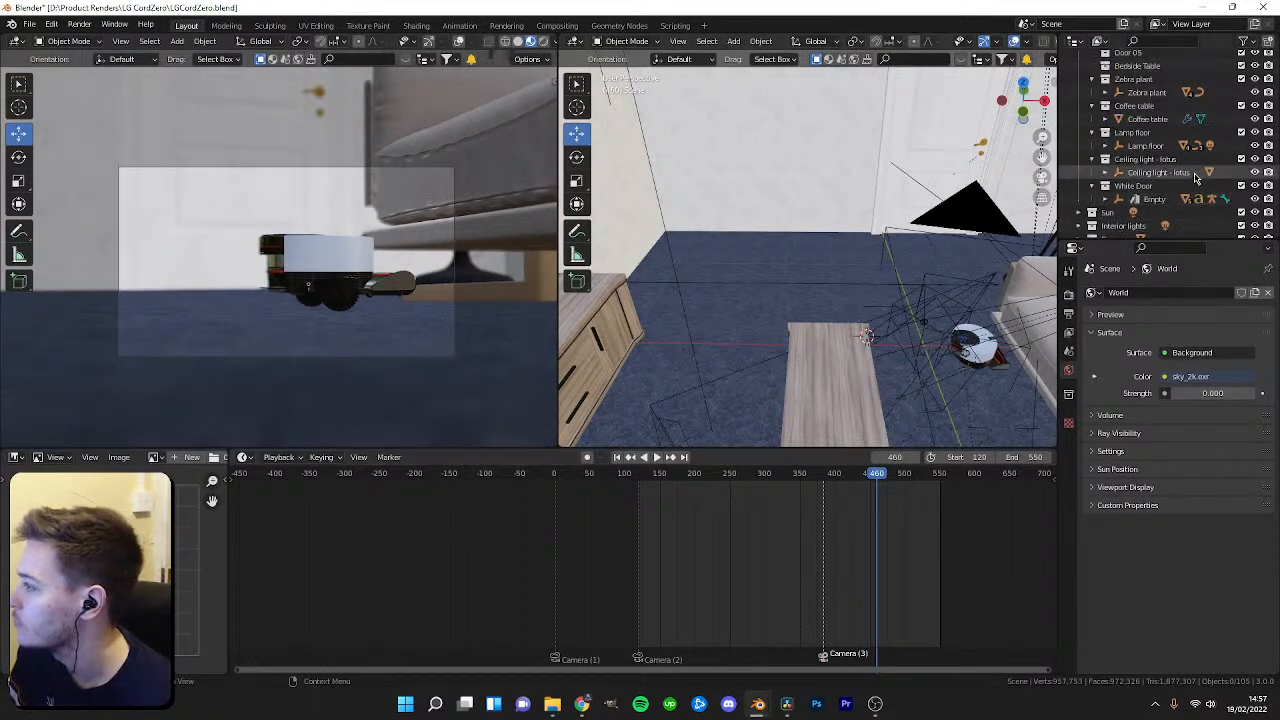
scroll(1196, 177, "down", 5)
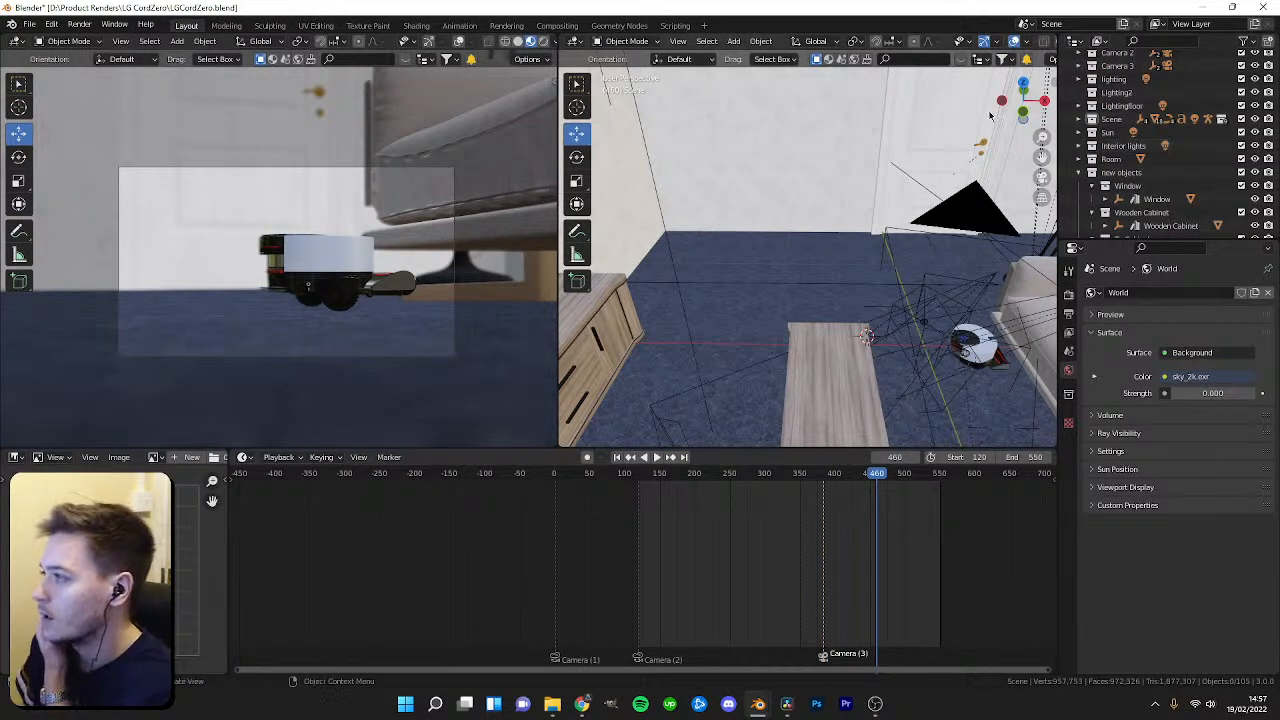
left_click(962, 63)
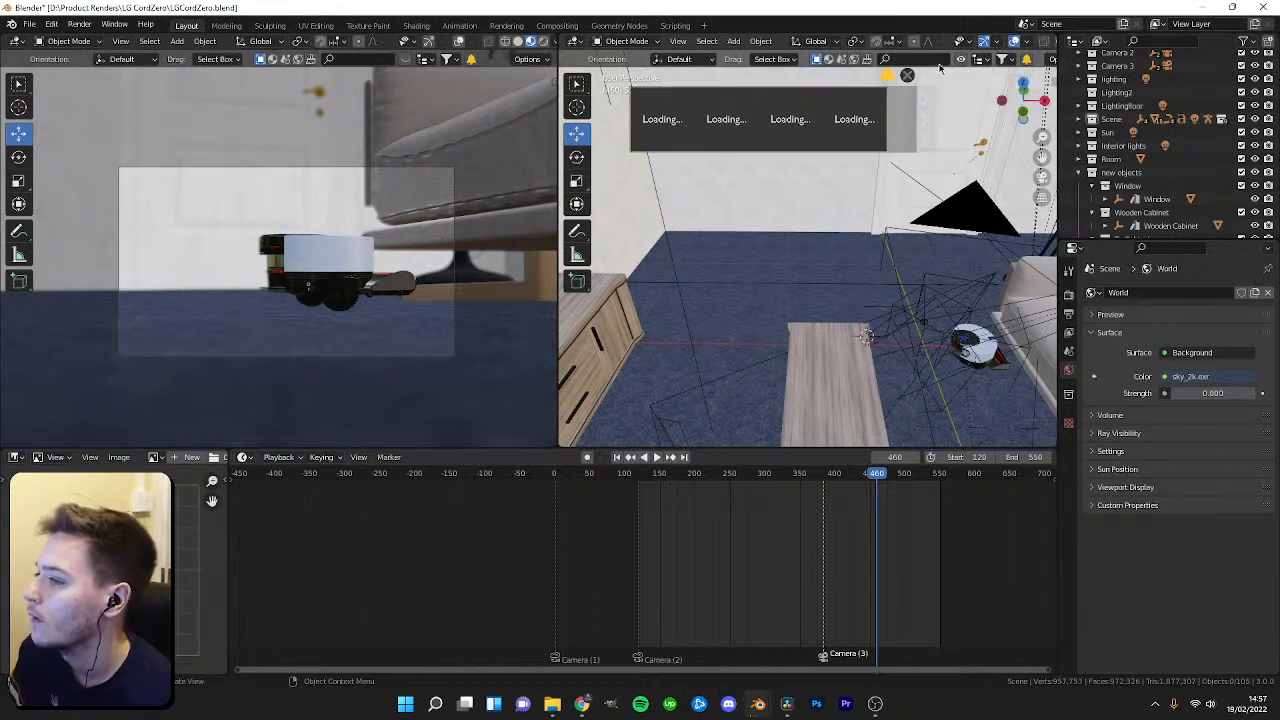
left_click(1090, 176)
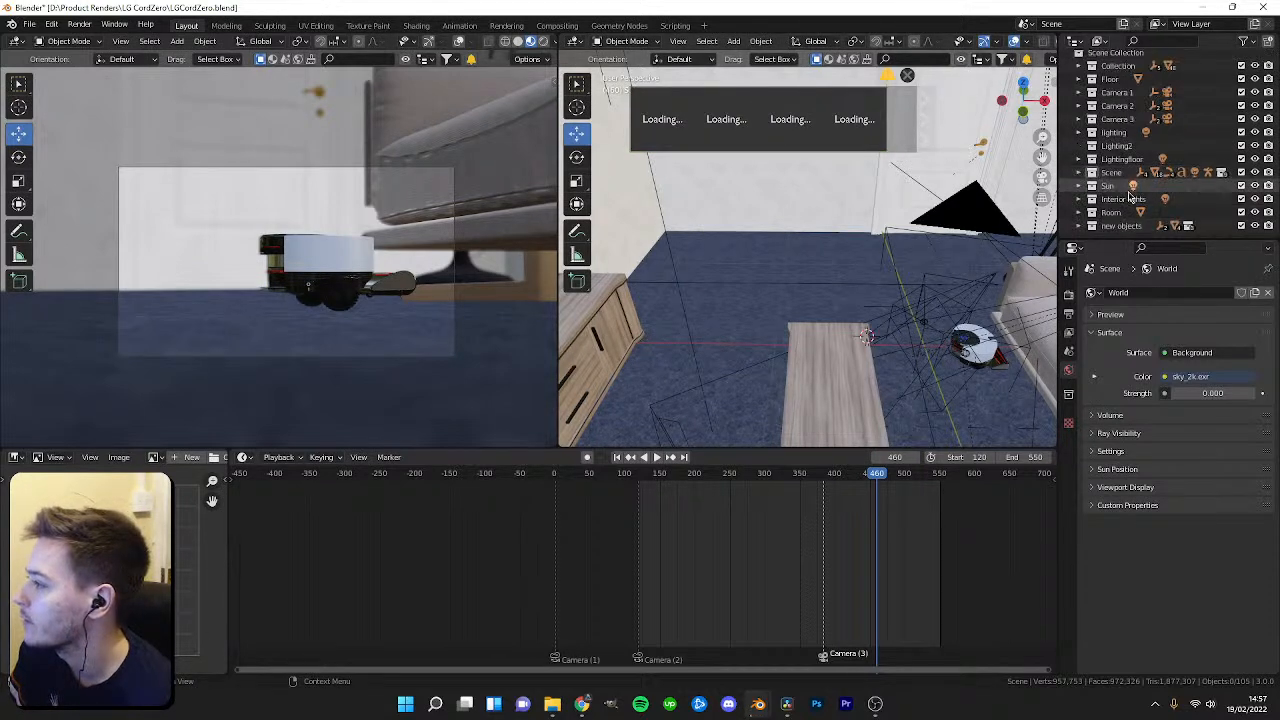
left_click(1115, 225)
key("ctrl+v")
scroll(846, 289, "down", 3)
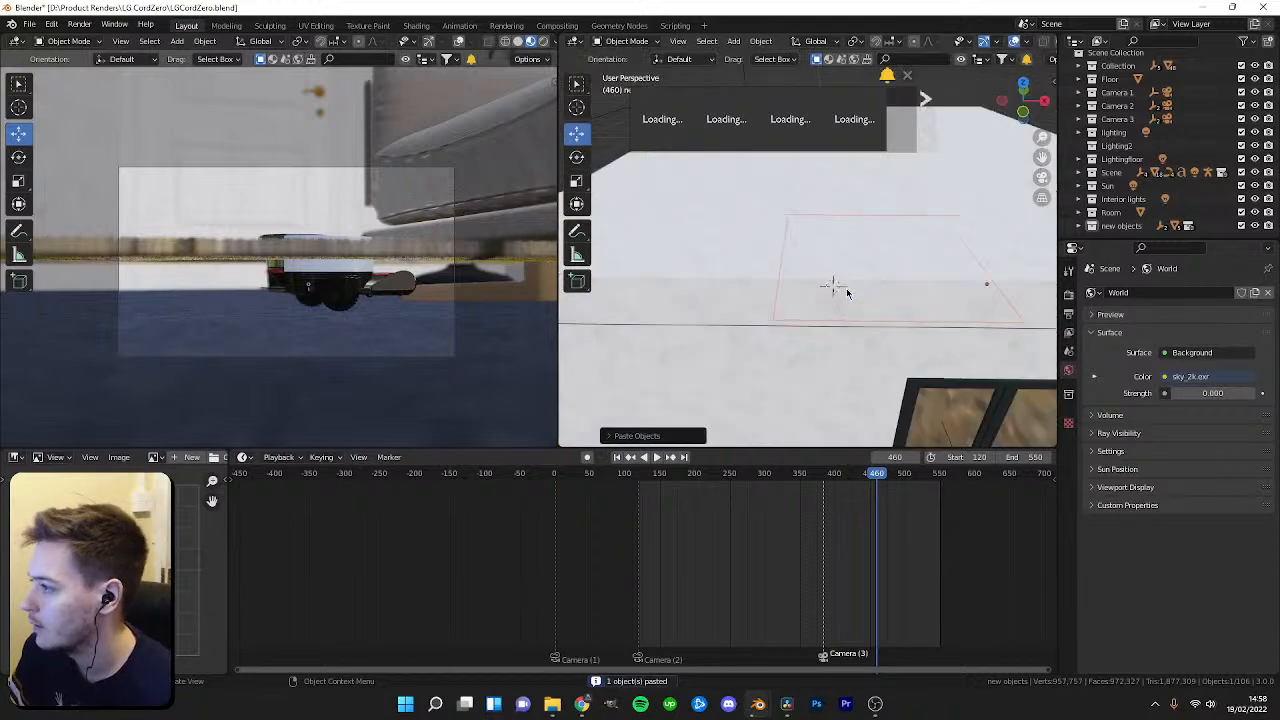
Scale the pasted rug down to about 0.51.
scroll(838, 286, "up", 2)
left_click(829, 279)
key("s")
right_click(986, 298)
middle_click_drag(986, 297, 888, 307, "shift")
key("s")
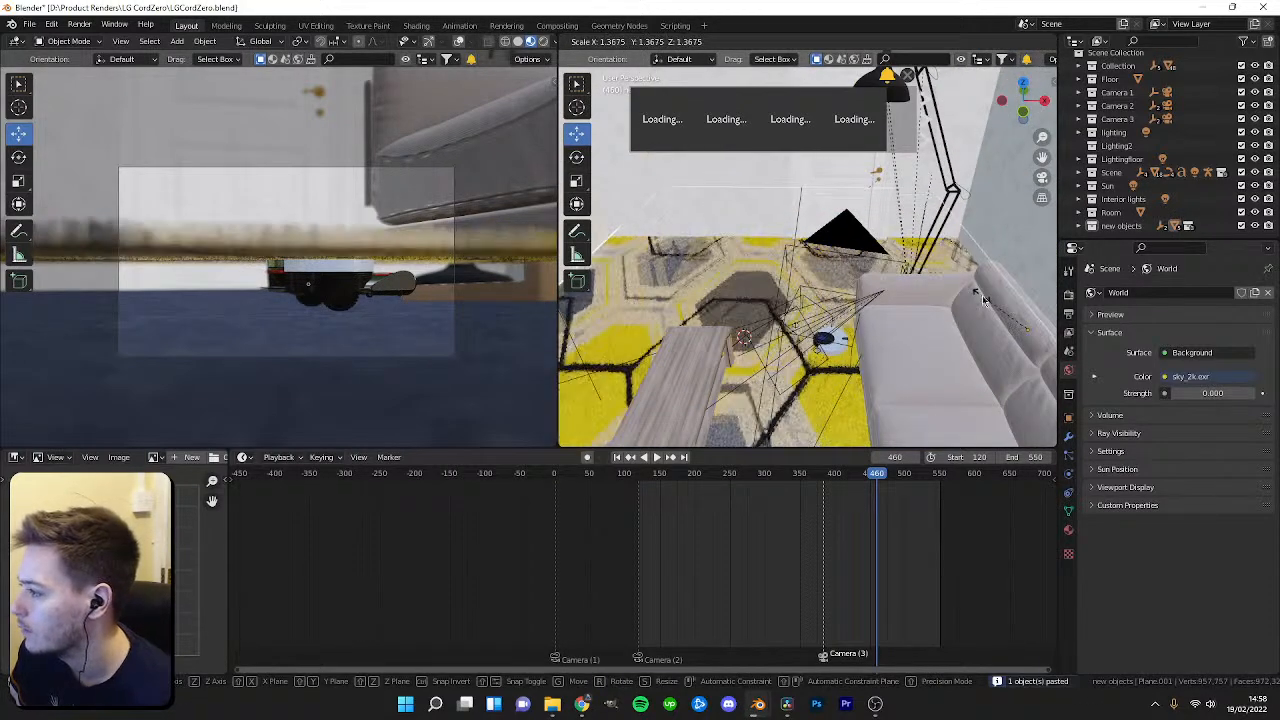
left_click(975, 293)
right_click(979, 297)
middle_click_drag(1035, 319, 929, 298, "shift")
key("g")
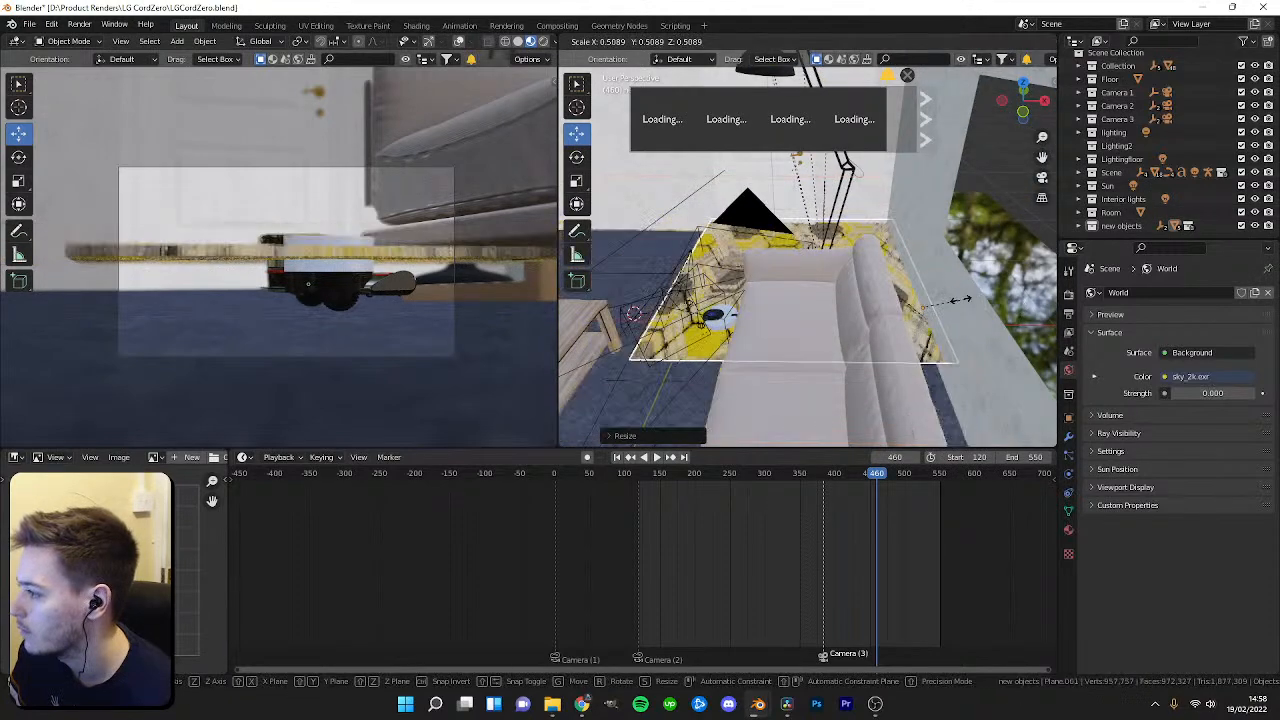
Move the rug across the floor and lower it onto the carpet under the coffee table.
left_click_drag(779, 313, 712, 316)
middle_click_drag(712, 316, 771, 276)
key("g")
key("z")
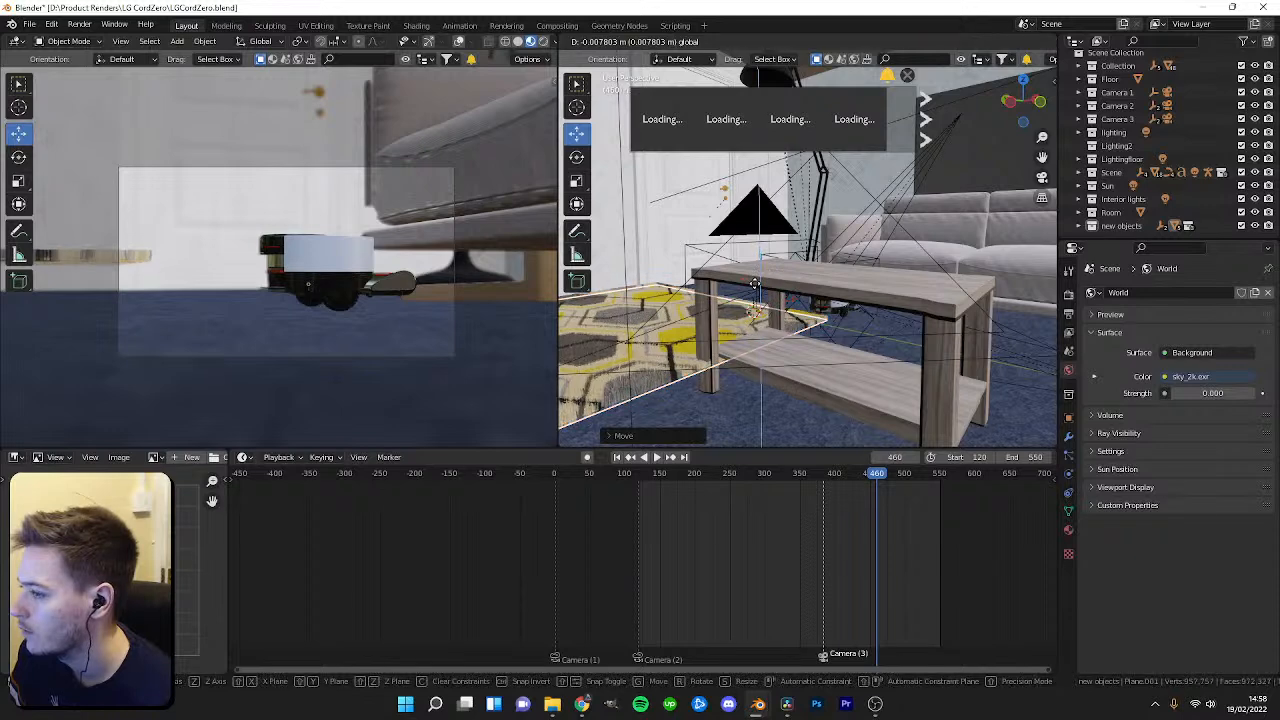
left_click_drag(751, 330, 752, 383)
middle_click_drag(795, 300, 752, 342)
left_click_drag(740, 342, 748, 339)
middle_click_drag(748, 339, 596, 330)
scroll(877, 294, "down", 3)
left_click_drag(945, 335, 745, 367)
left_click_drag(860, 483, 818, 484)
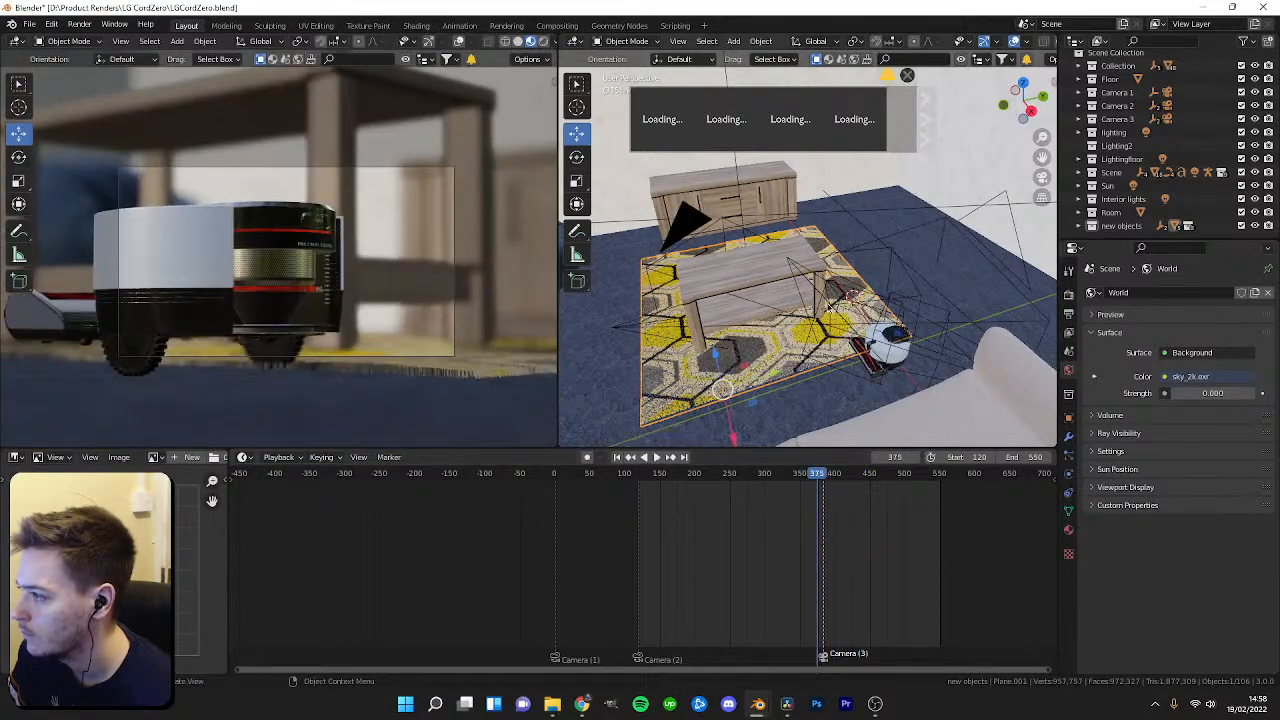
Scale the rug smaller and reposition it beside the coffee table.
key("shift+space")
key("s")
left_click_drag(775, 376, 983, 321)
key("shift+space")
key("g")
left_click_drag(790, 486, 861, 490)
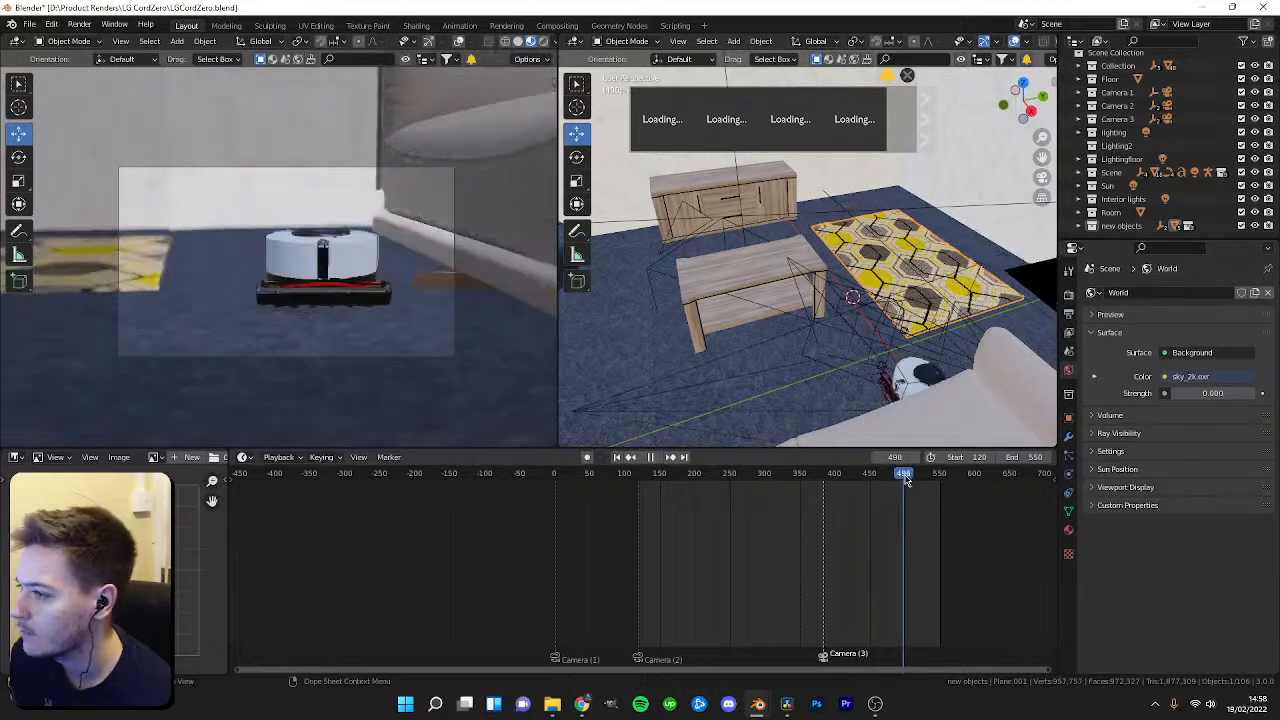
Play the animation and orbit around the rug area to check its placement.
mouse_move(888, 481)
left_mouse_down()
mouse_move(807, 495)
mouse_move(877, 486)
left_mouse_up()
key("space")
middle_click_drag(839, 389, 750, 401, "shift")
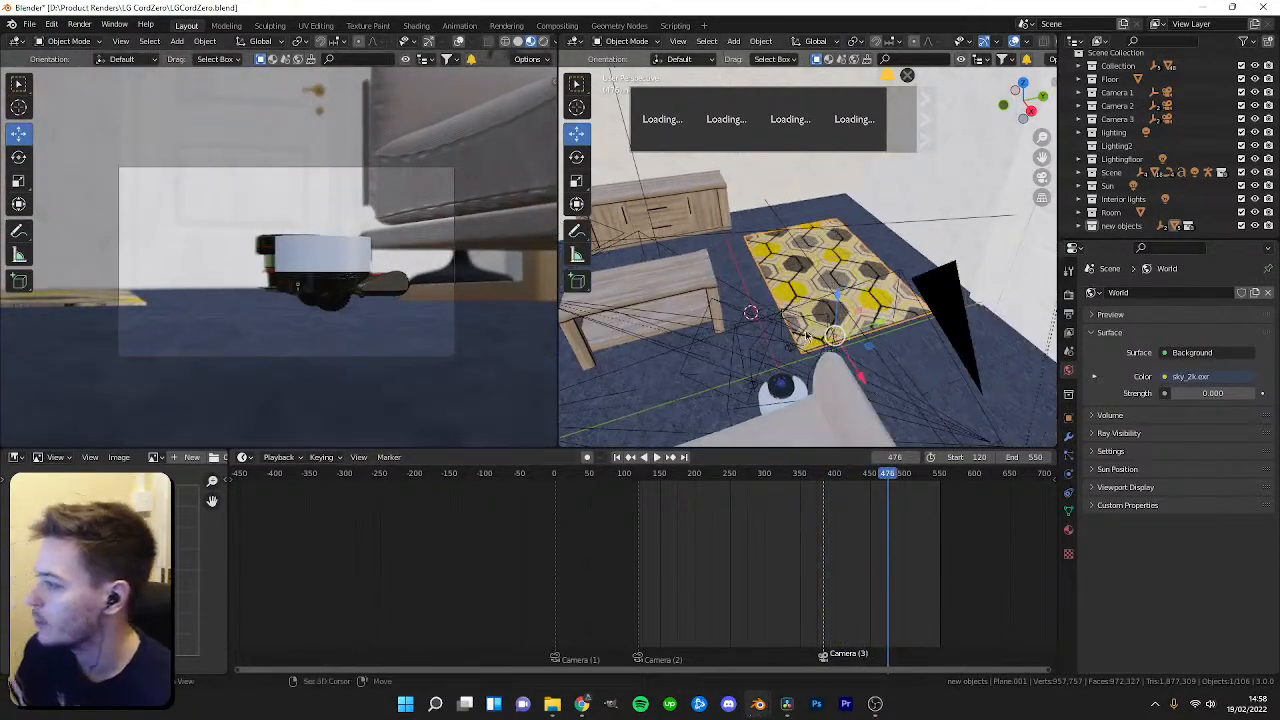
scroll(765, 397, "up", 2)
left_click_drag(890, 346, 861, 330)
middle_click_drag(861, 330, 872, 460)
scroll(915, 350, "up", 4)
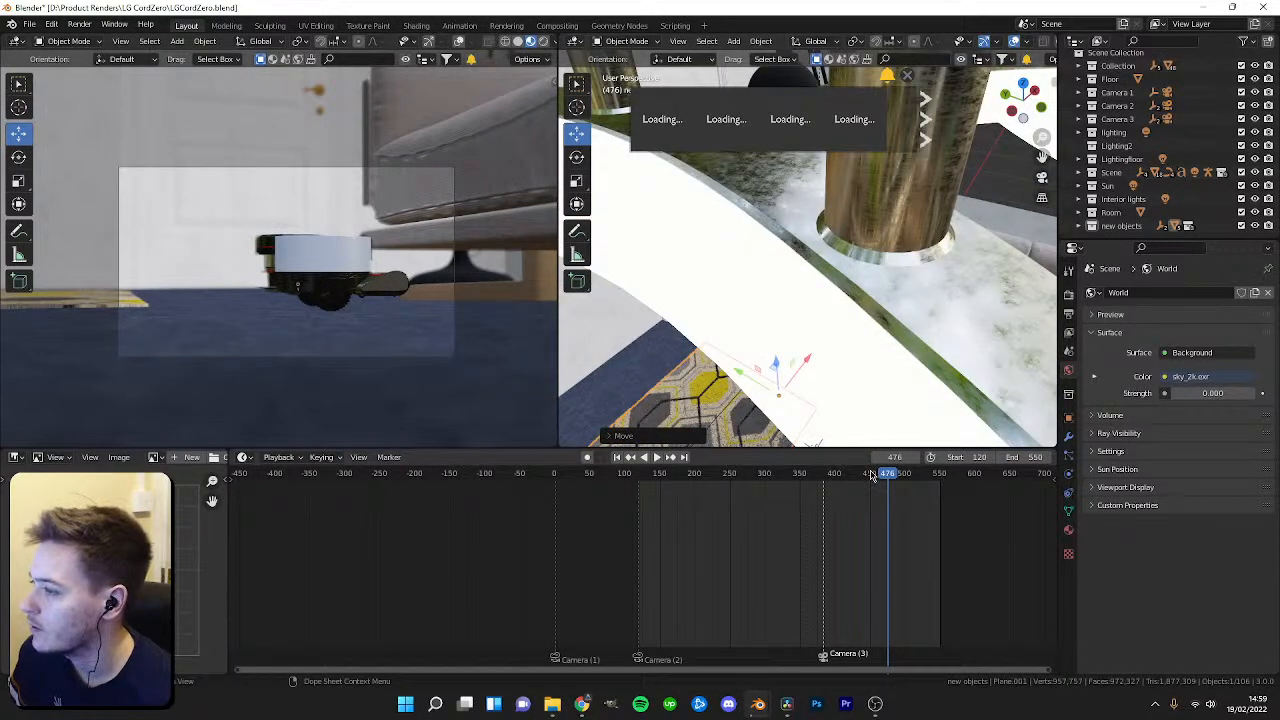
mouse_move(882, 476)
left_mouse_down()
mouse_move(797, 485)
mouse_move(864, 481)
left_mouse_up()
middle_click_drag(869, 258, 783, 289)
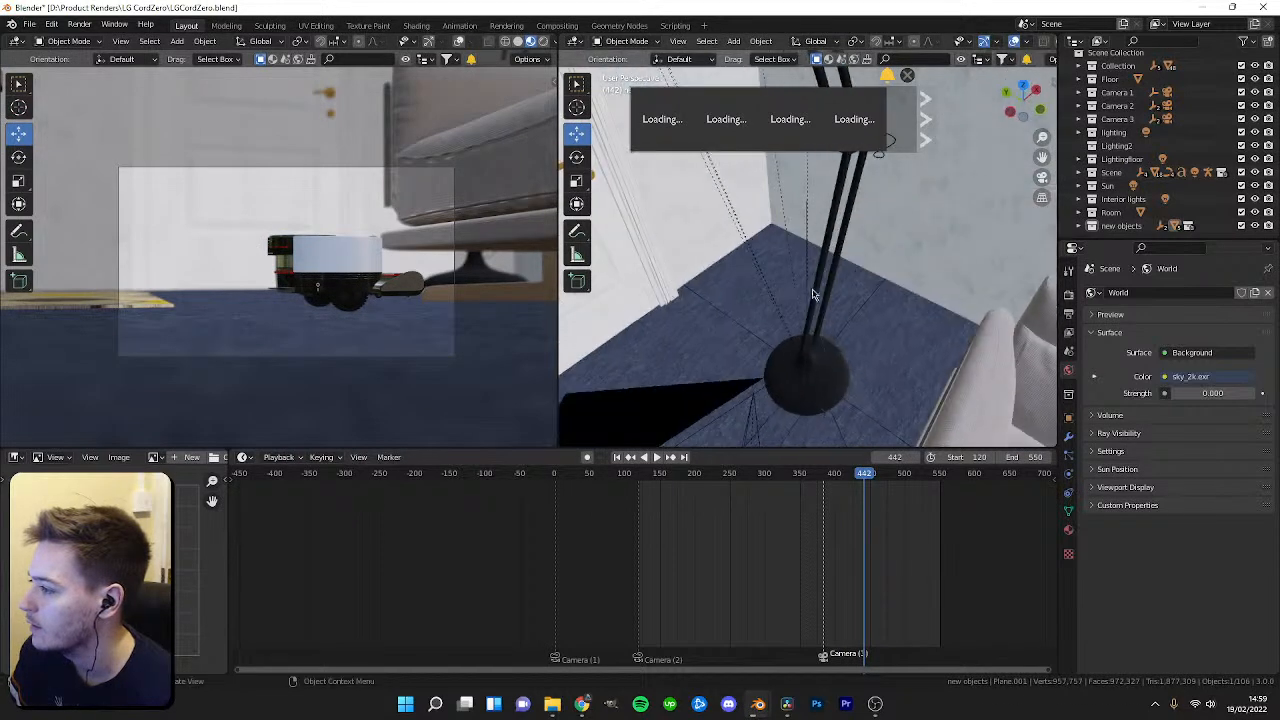
Select the floor lamp and move it slightly on the floor.
left_click(858, 318)
left_click_drag(775, 352, 840, 299)
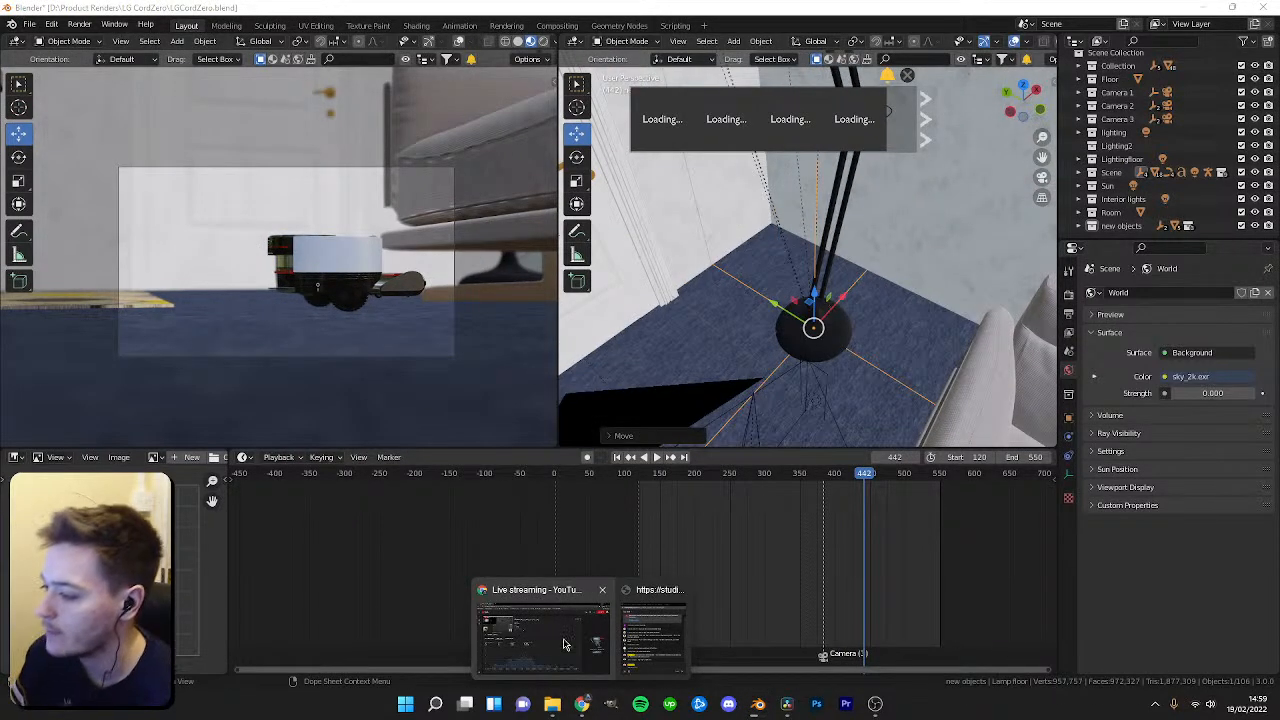
Switch to Chrome, open a new window and search Google for rug.
right_click(586, 708)
left_click(463, 541)
left_click_drag(0, 163, 498, 161)
left_click(788, 161)
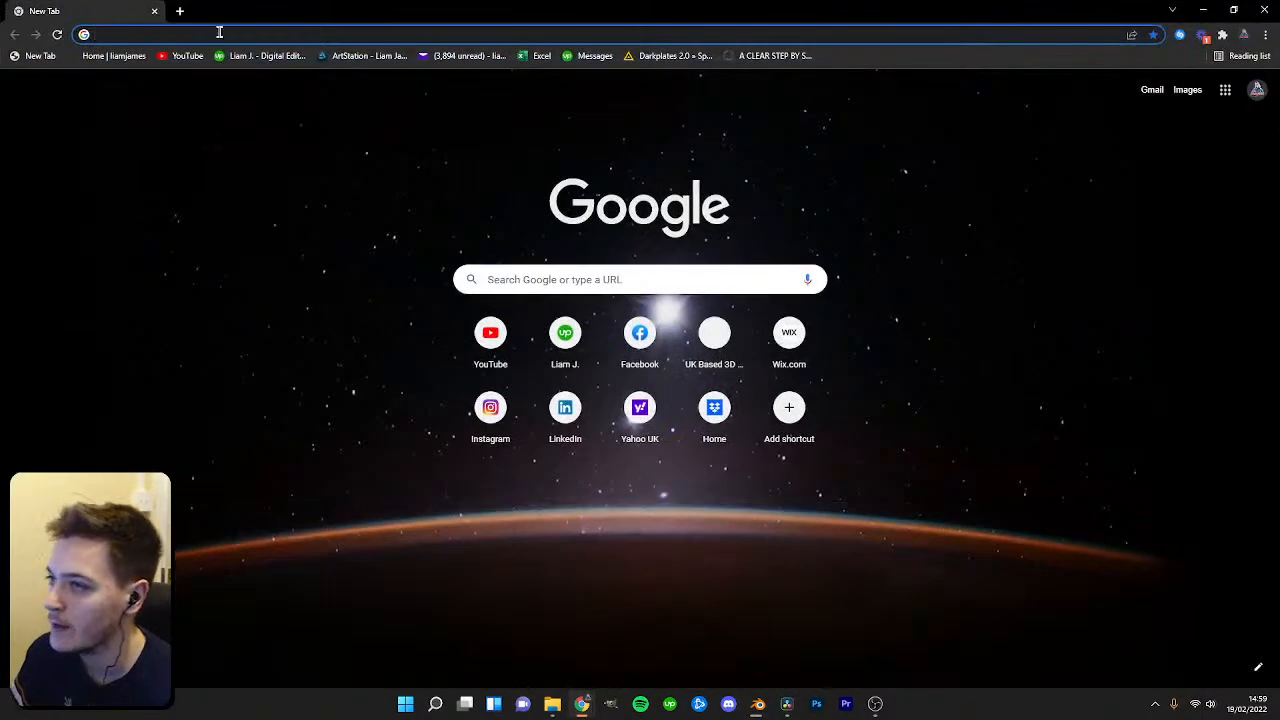
left_click(219, 33)
type("rug")
key("Return")
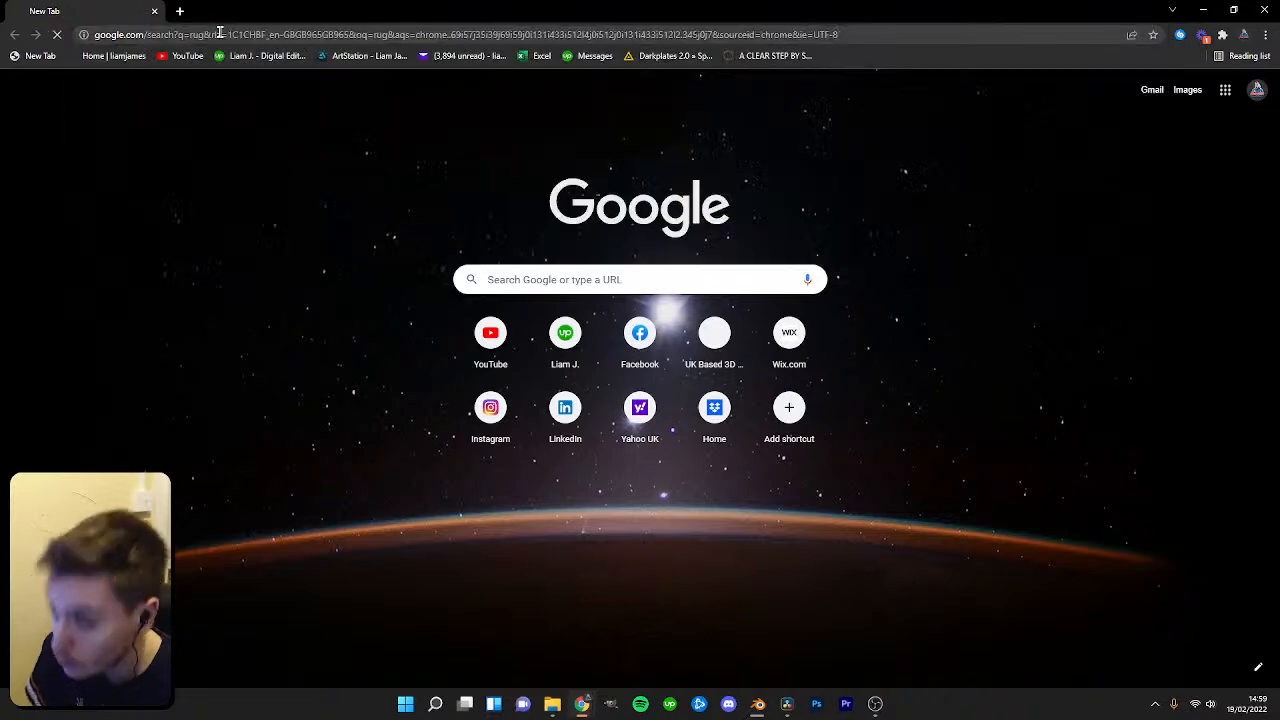
Browse the Google Shopping results for rug designs.
left_click(177, 141)
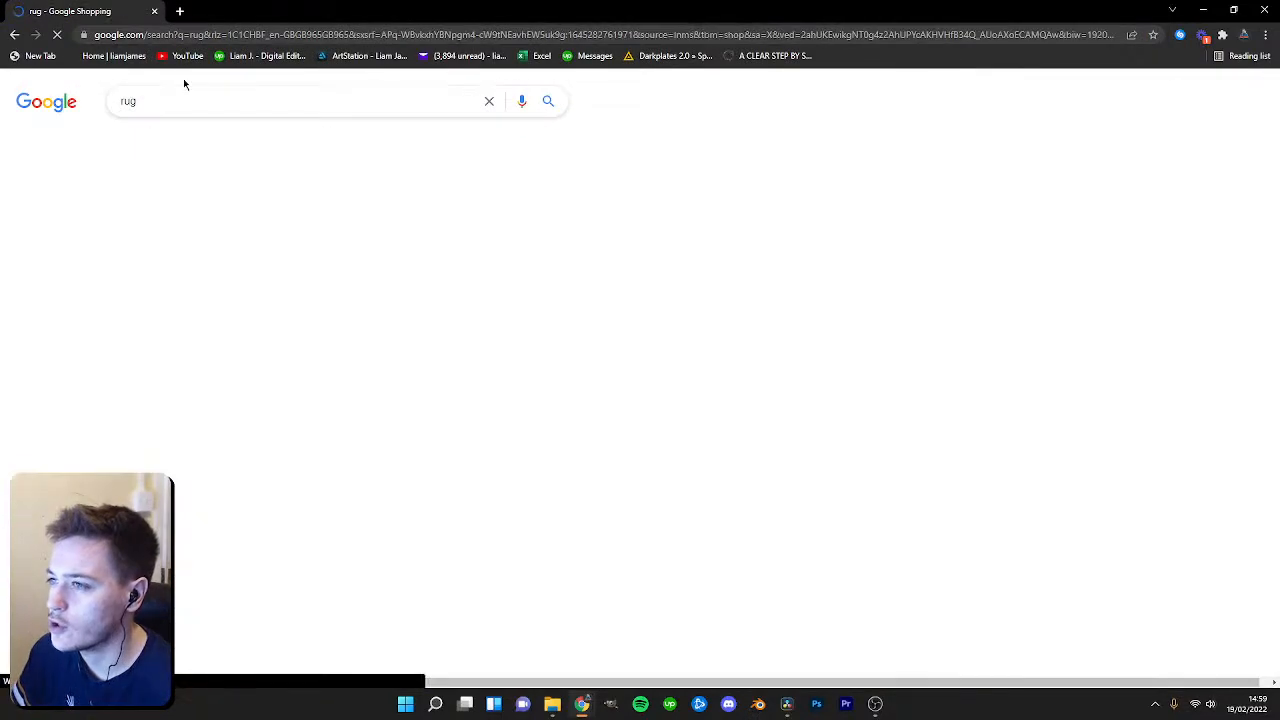
right_click(180, 210)
left_click(689, 153)
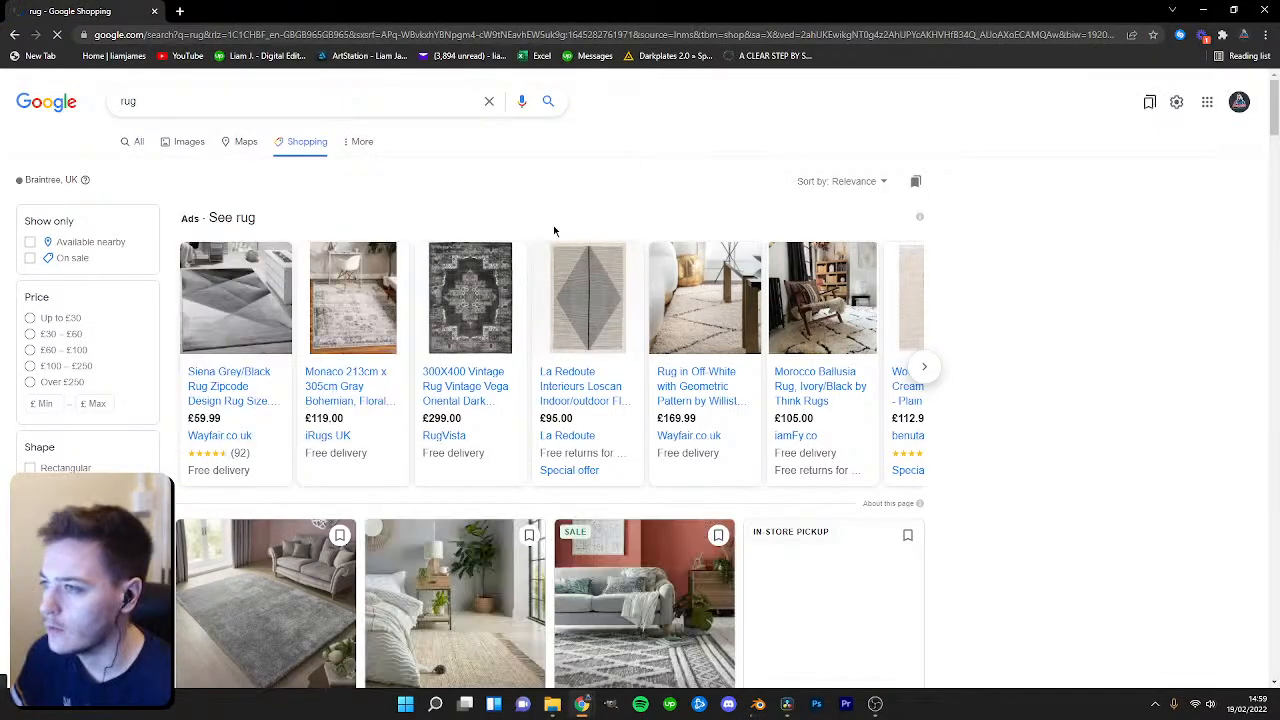
scroll(513, 285, "down", 3)
scroll(513, 285, "up", 2)
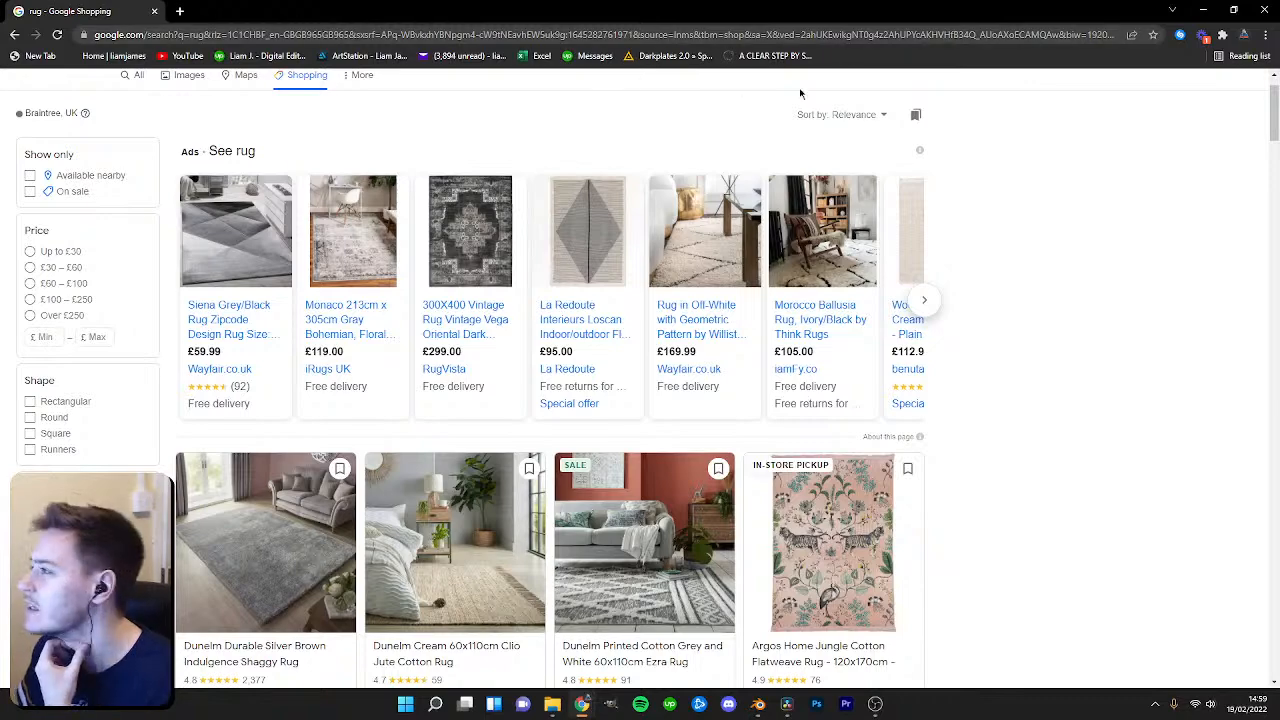
scroll(595, 305, "down", 2)
scroll(590, 316, "up", 1)
scroll(590, 316, "down", 1)
scroll(590, 316, "down", 1)
scroll(590, 316, "up", 4)
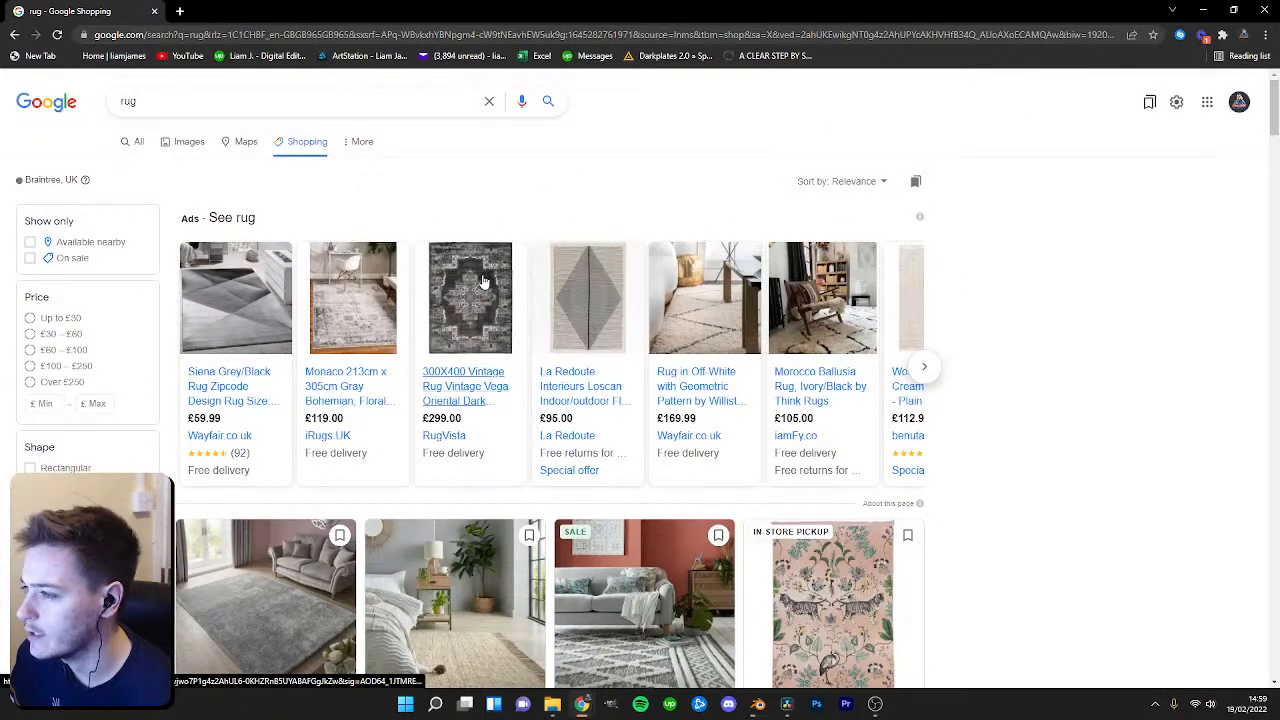
scroll(481, 282, "down", 3)
scroll(330, 210, "up", 3)
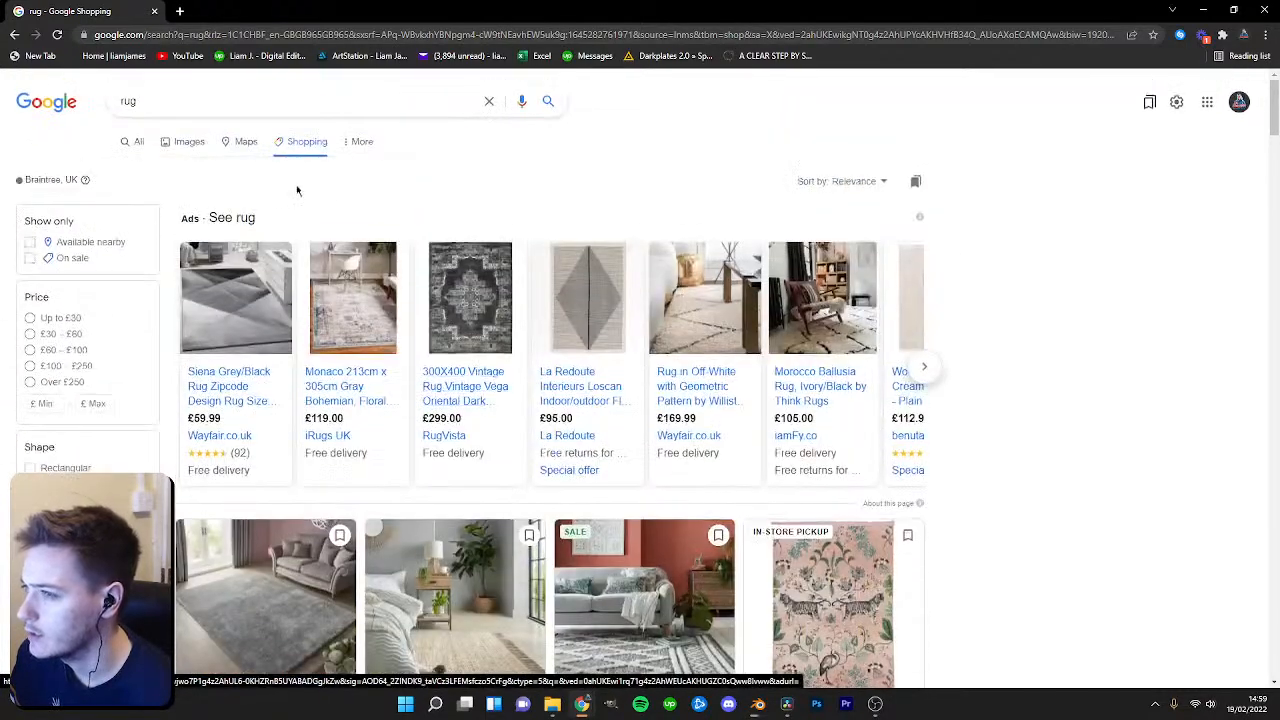
Scroll further through the rug results, open the ANYDAY John Lewis & Partners Indoor & Outdoor Medallion Motif Rug page and accept cookies.
scroll(503, 386, "down", 12)
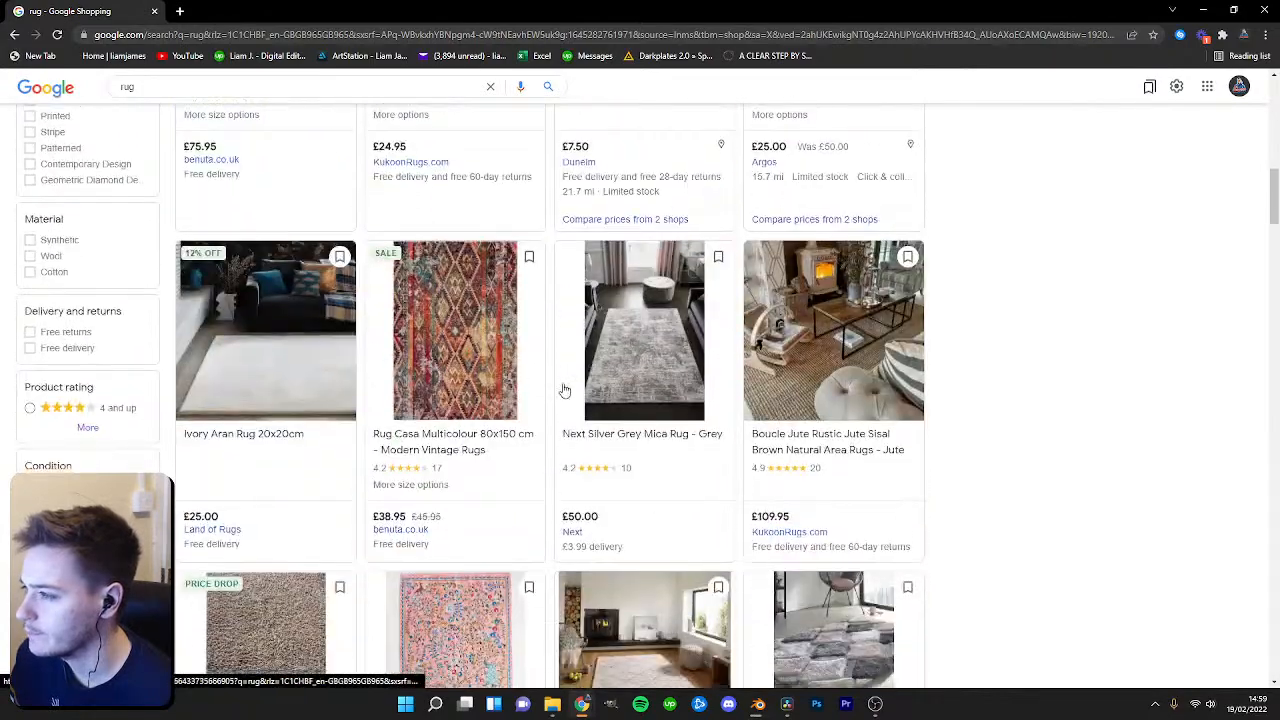
scroll(565, 390, "down", 6)
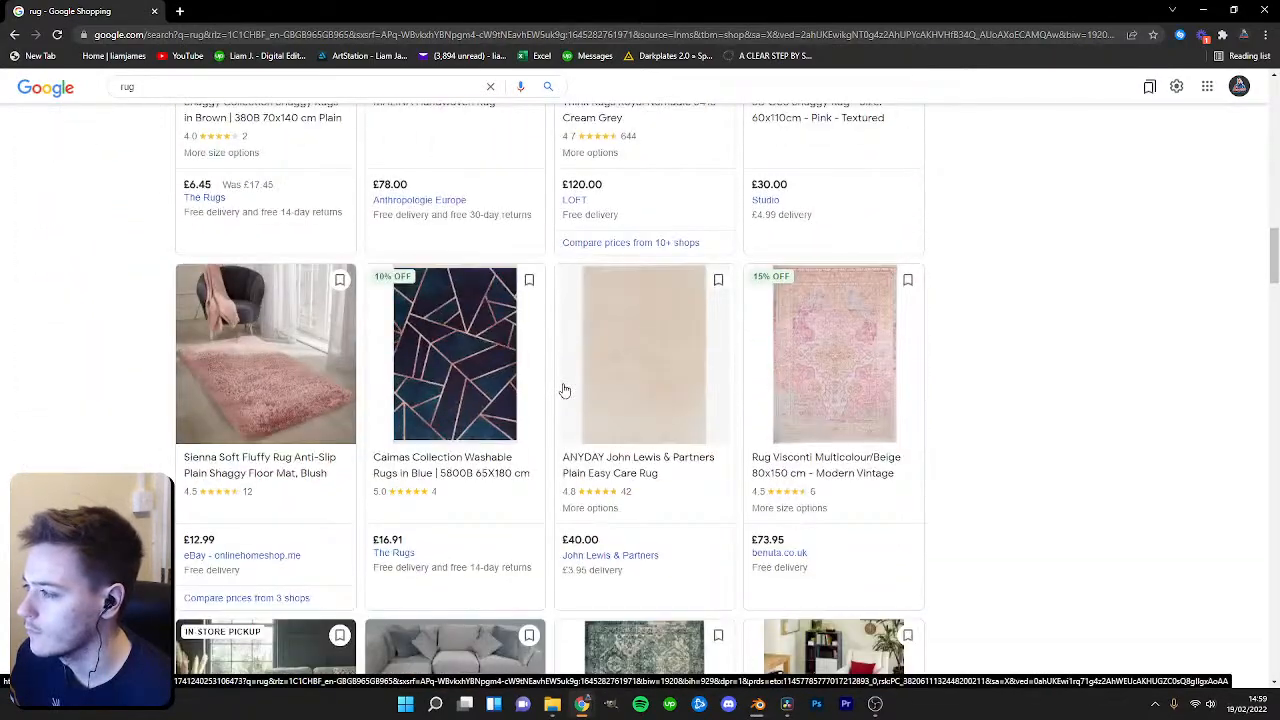
scroll(565, 390, "down", 11)
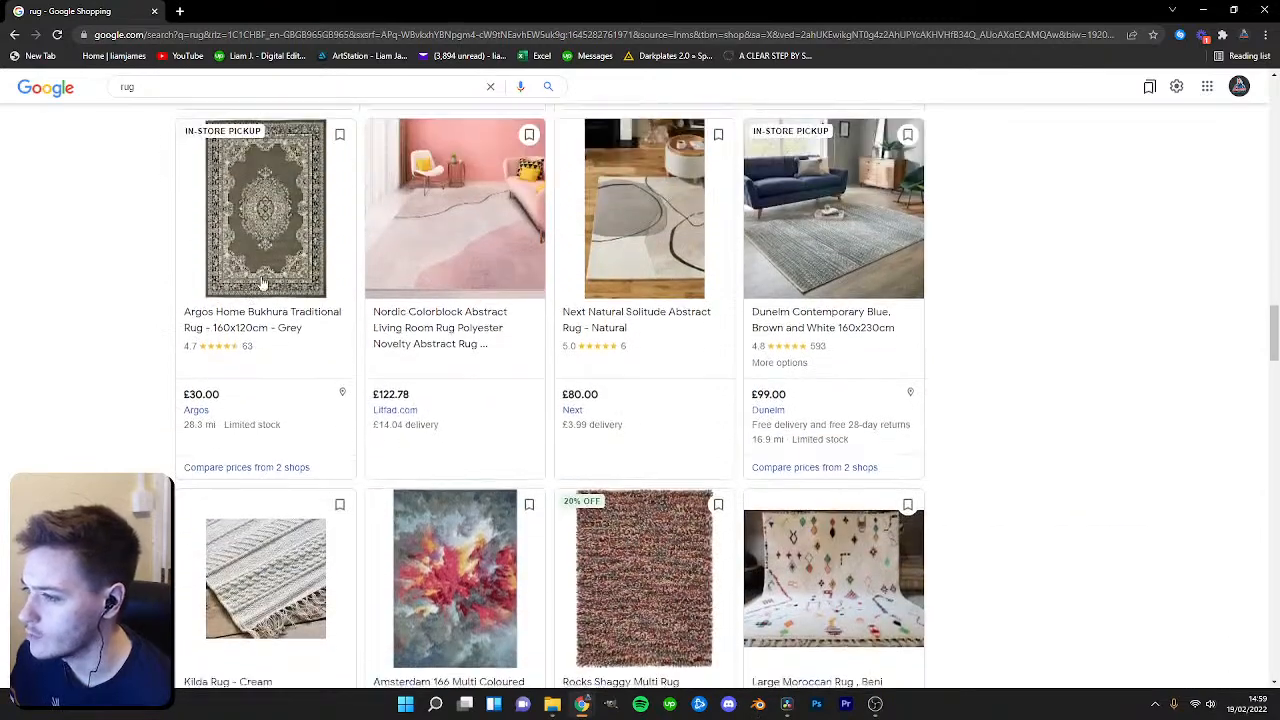
scroll(263, 283, "down", 4)
scroll(263, 283, "down", 5)
scroll(743, 376, "down", 2)
scroll(740, 376, "down", 5)
left_click_drag(1274, 480, 1274, 527)
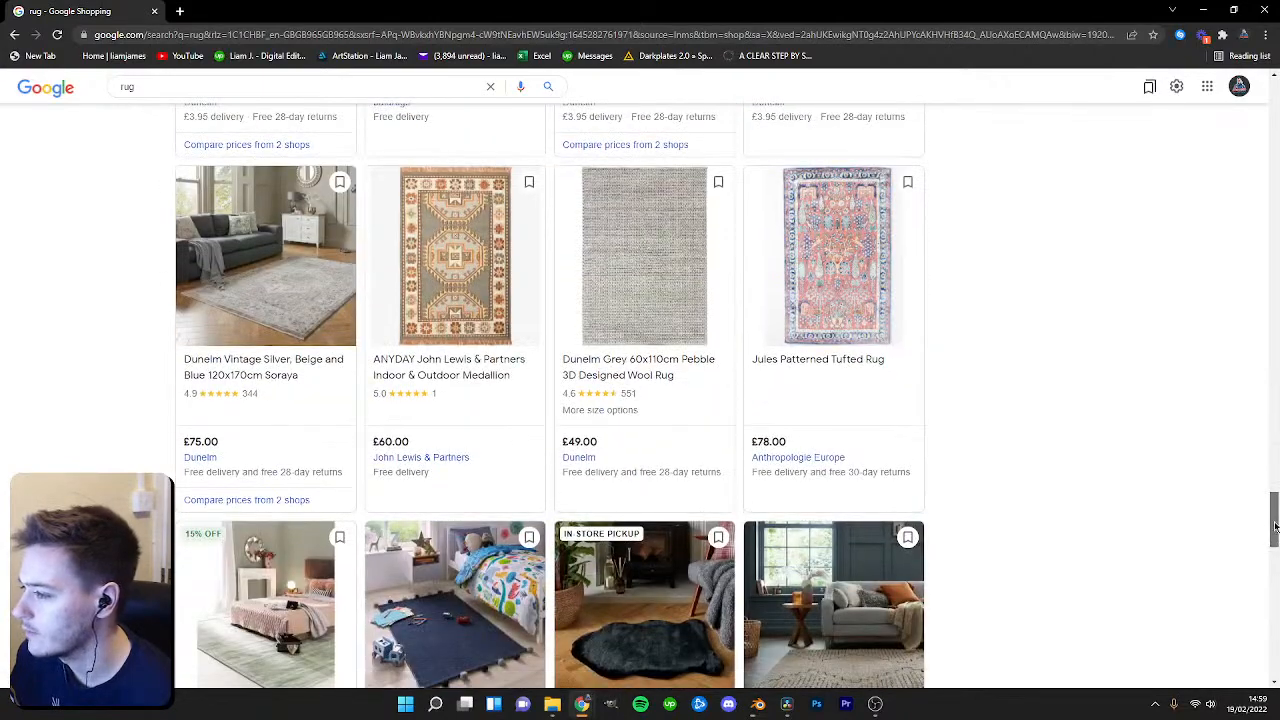
left_click(495, 274)
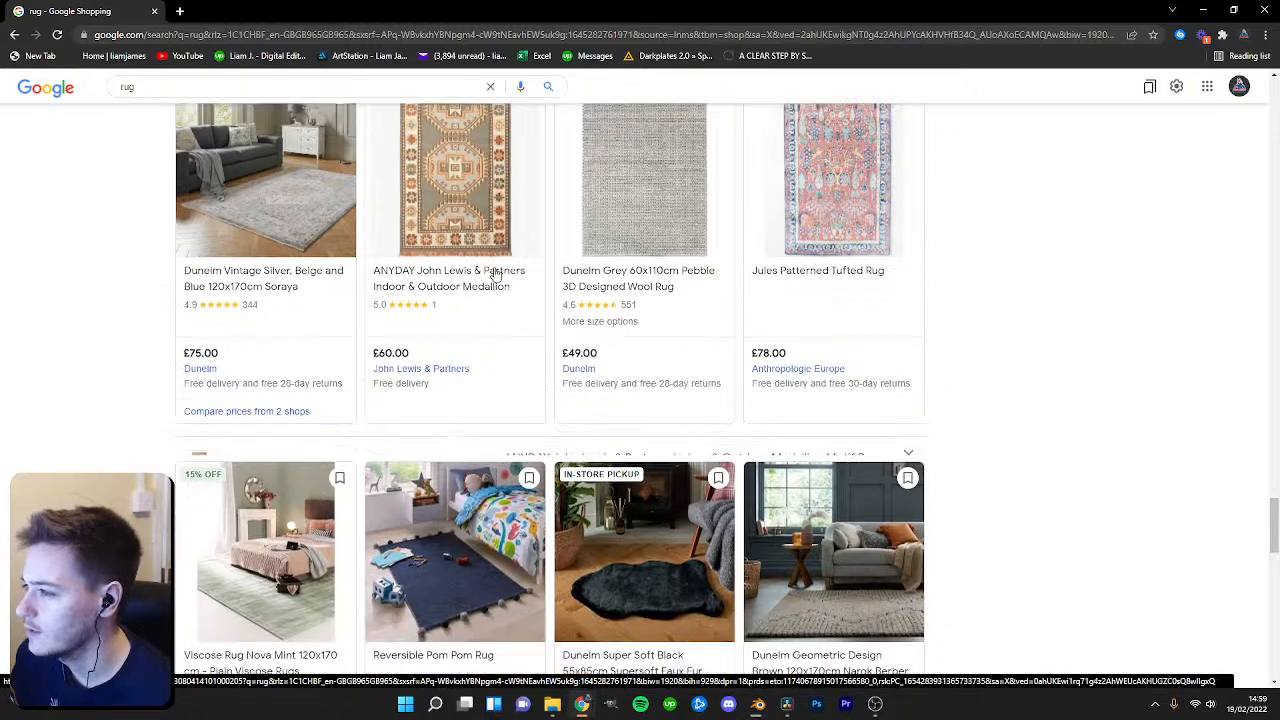
left_click(405, 372)
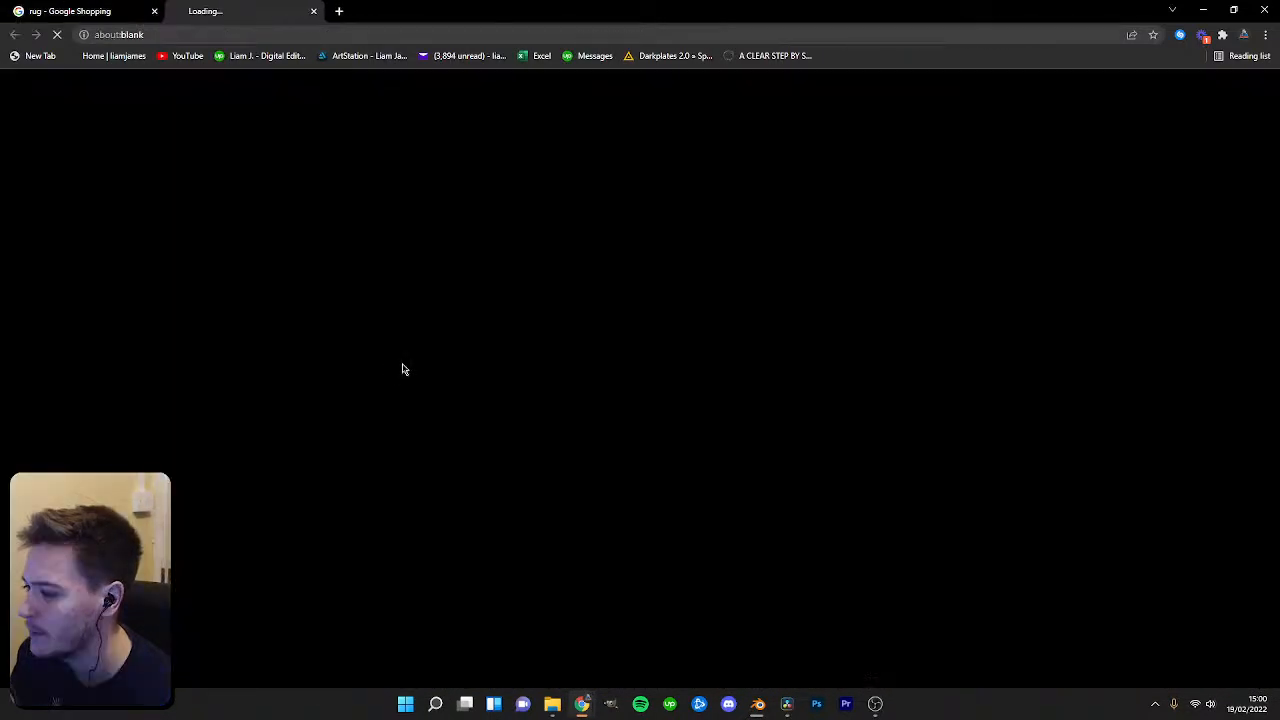
scroll(452, 347, "down", 1)
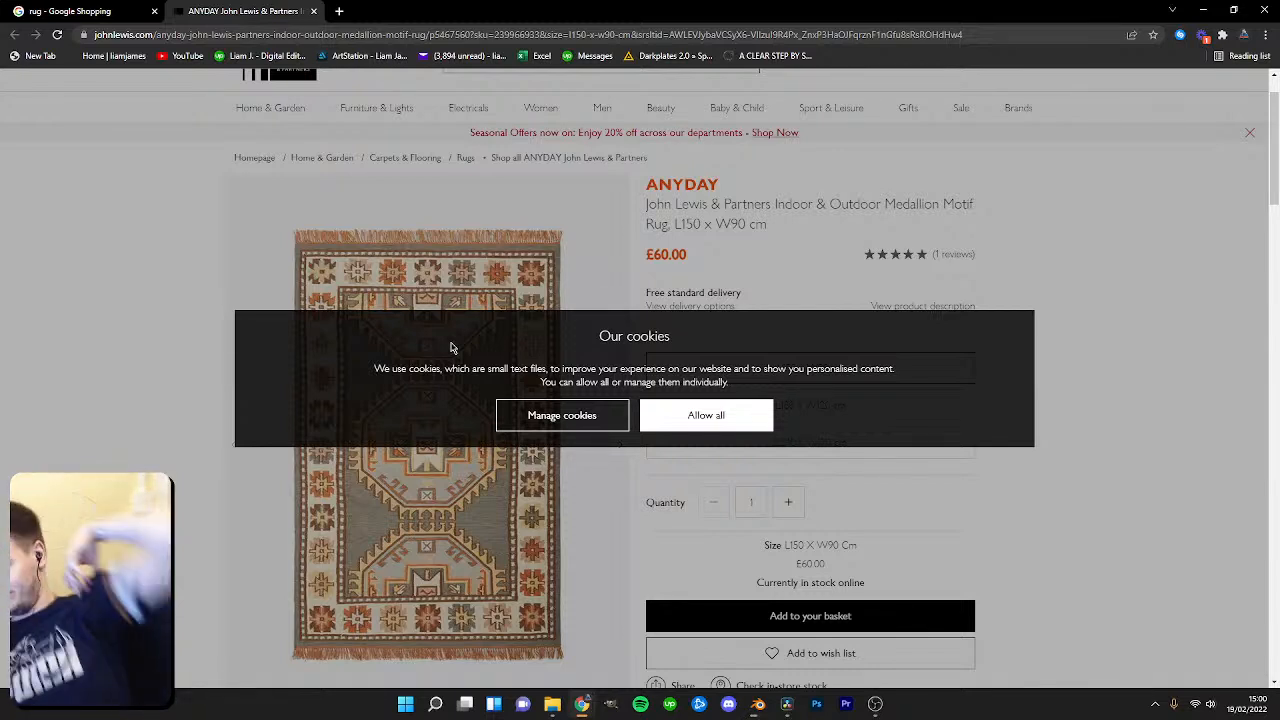
left_click(704, 422)
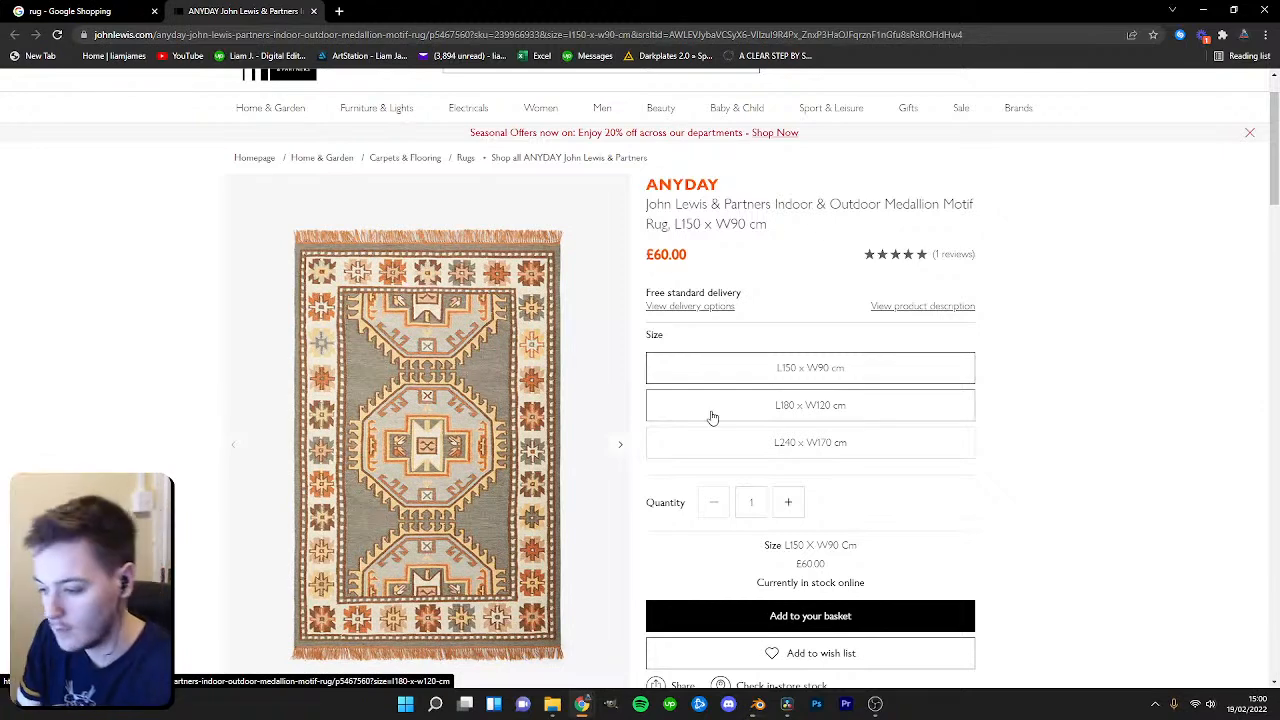
Save the rug product image as rug 3 in the Asset Library Rugs folder.
scroll(851, 383, "down", 2)
scroll(849, 386, "up", 1)
right_click(444, 368)
left_click(482, 386)
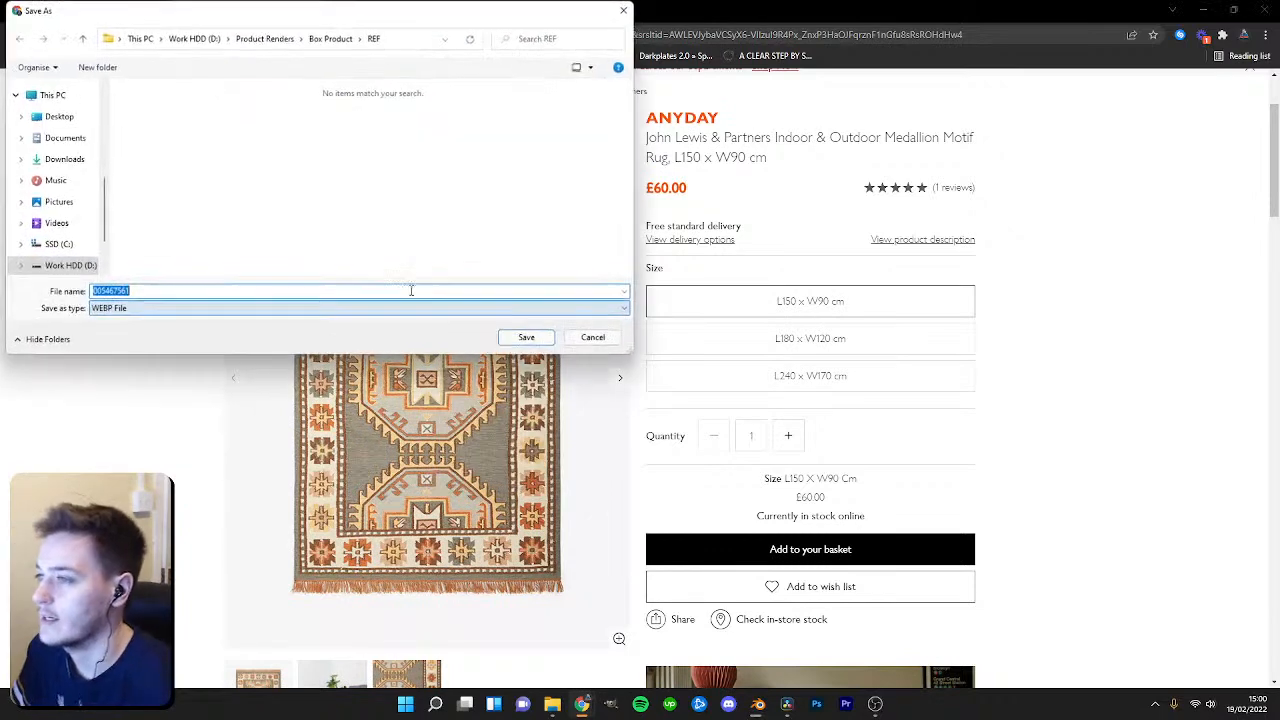
left_click(330, 38)
left_click(264, 38)
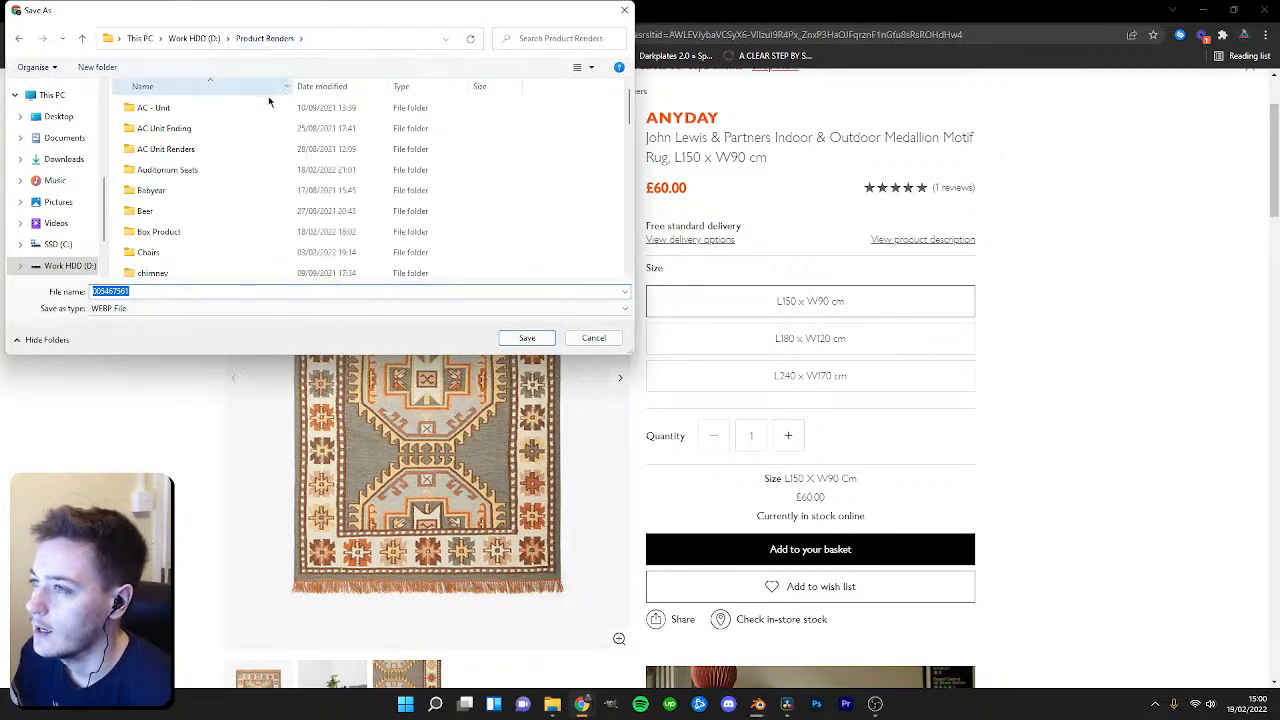
scroll(211, 208, "down", 5)
scroll(212, 210, "down", 3)
scroll(214, 222, "up", 4)
double_click(167, 191)
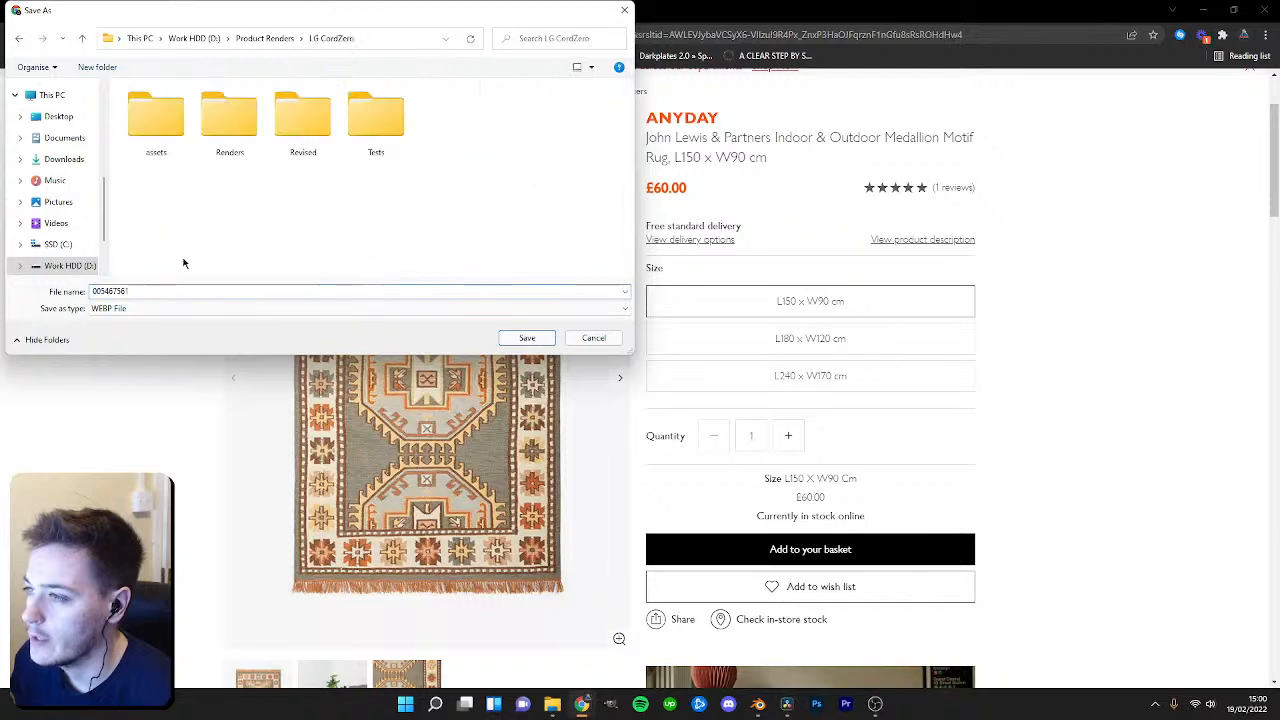
left_click(194, 38)
double_click(165, 127)
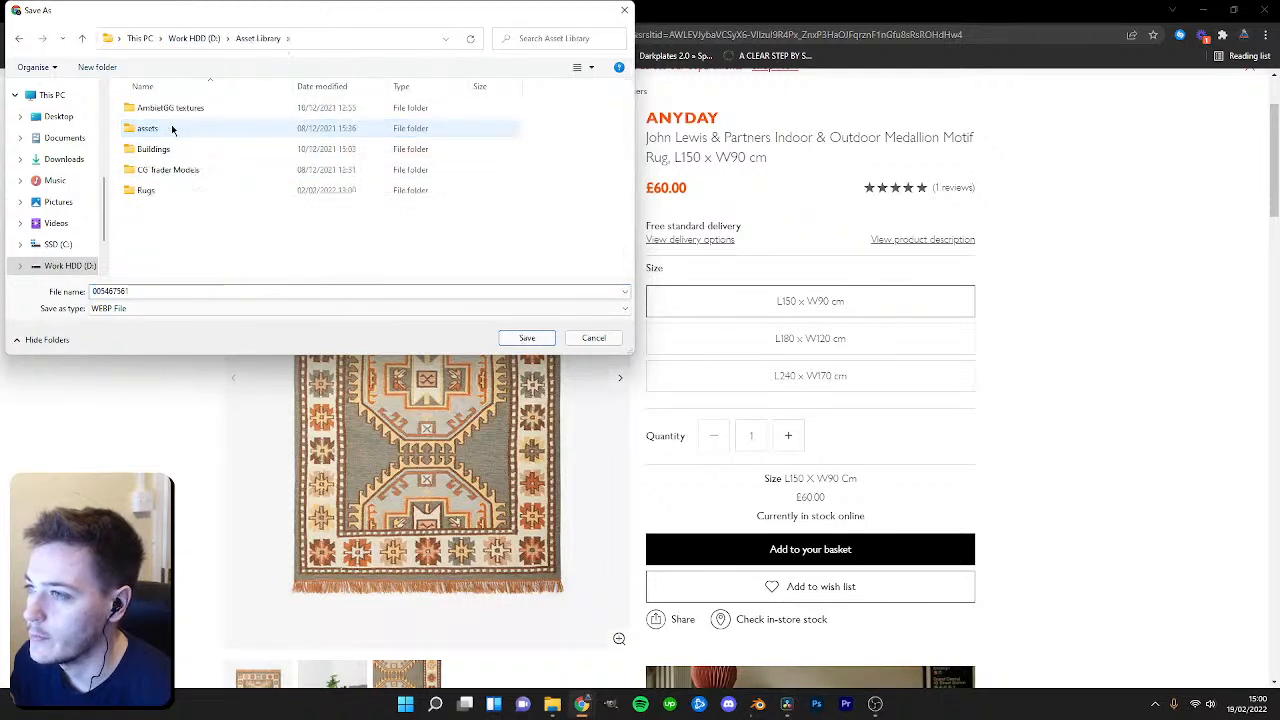
double_click(146, 190)
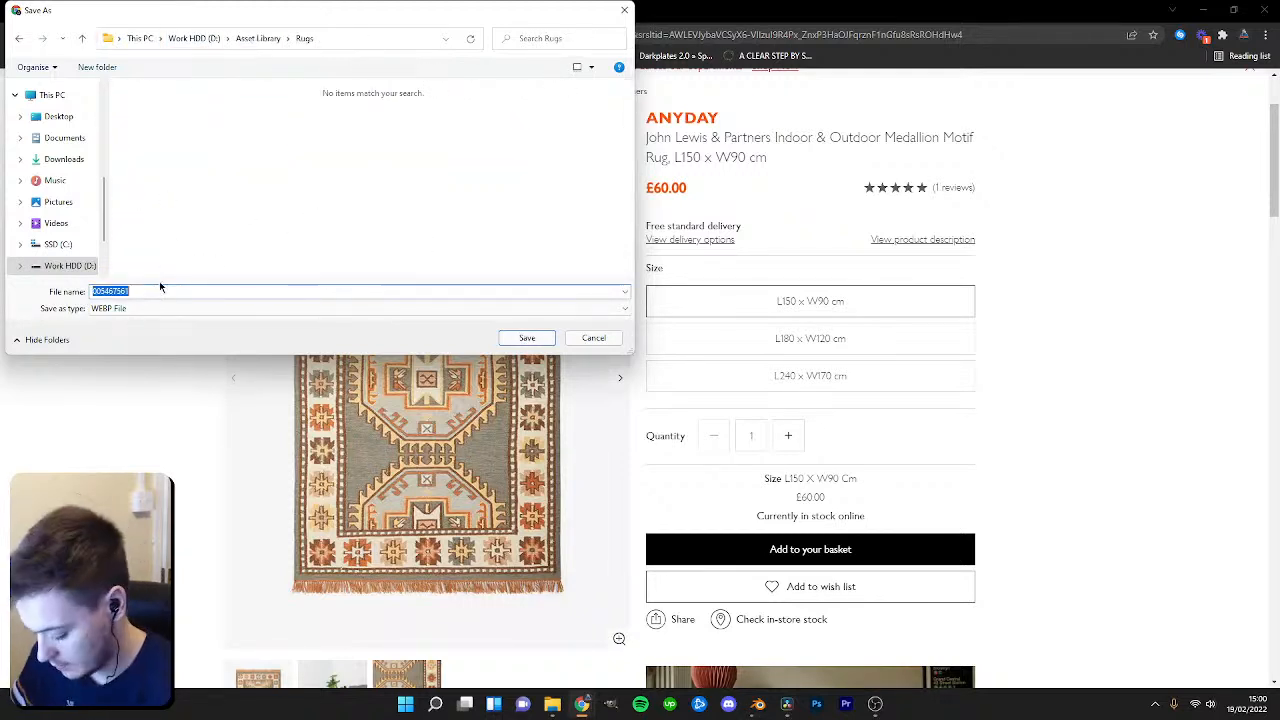
type("rug 5")
key("Return")
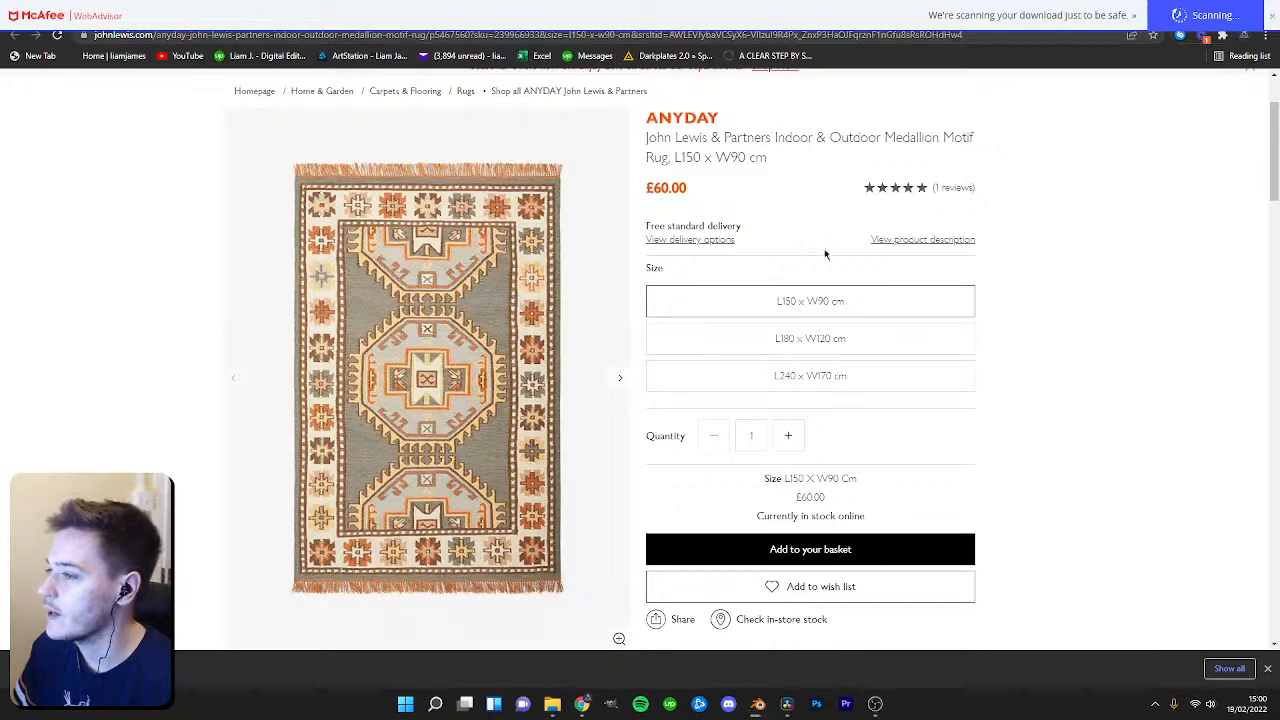
Open the saved rug 3 image in GIMP.
scroll(527, 333, "up", 2)
scroll(528, 333, "down", 2)
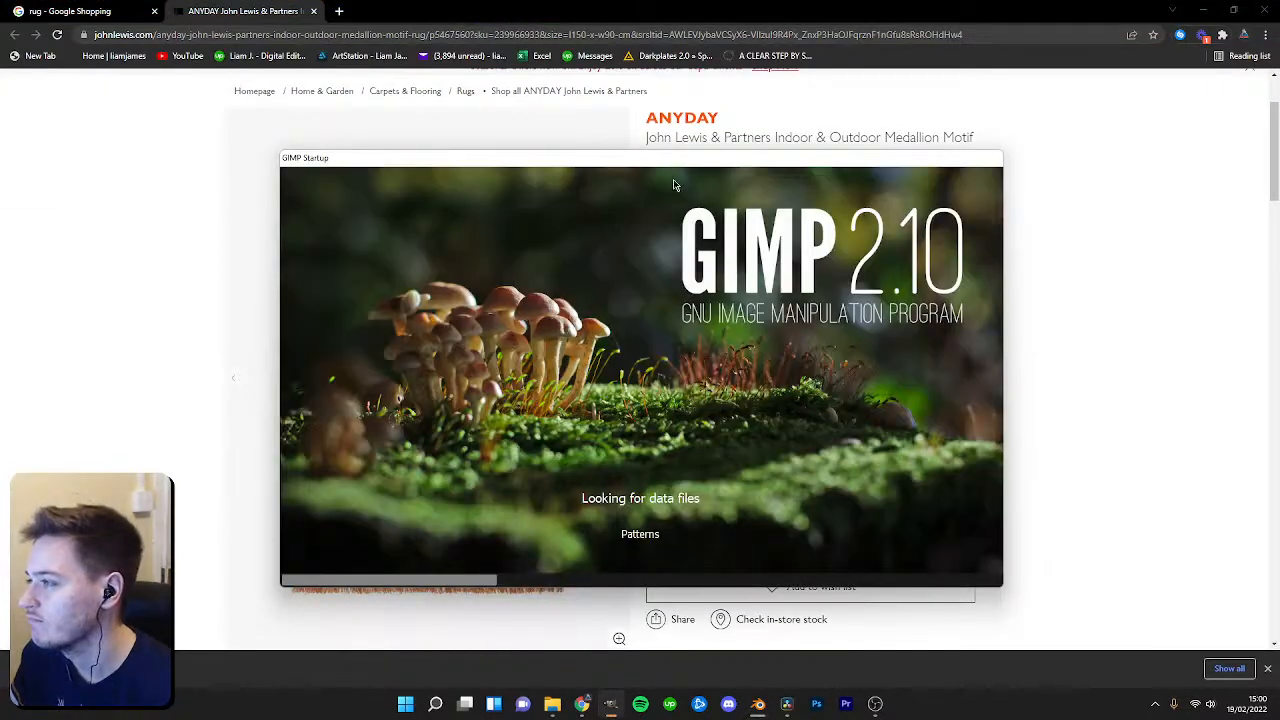
left_click_drag(598, 162, 652, 166)
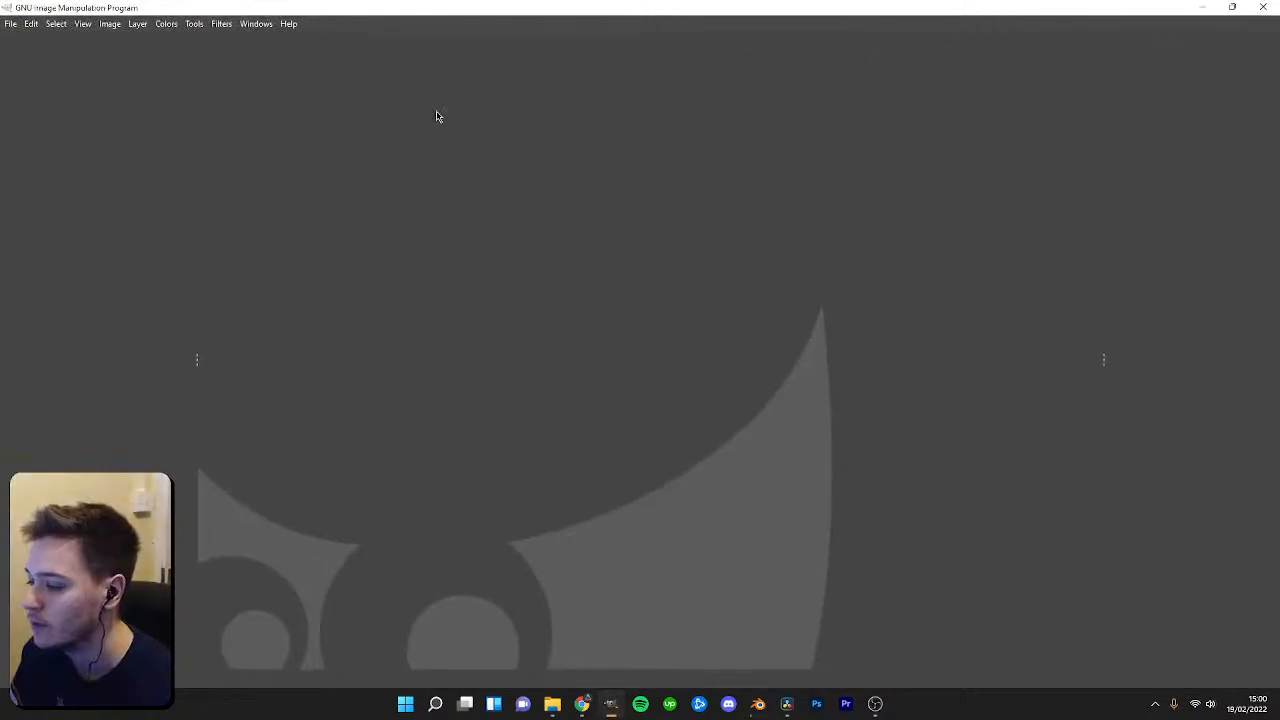
left_click(552, 704)
left_click_drag(504, 143, 0, 135)
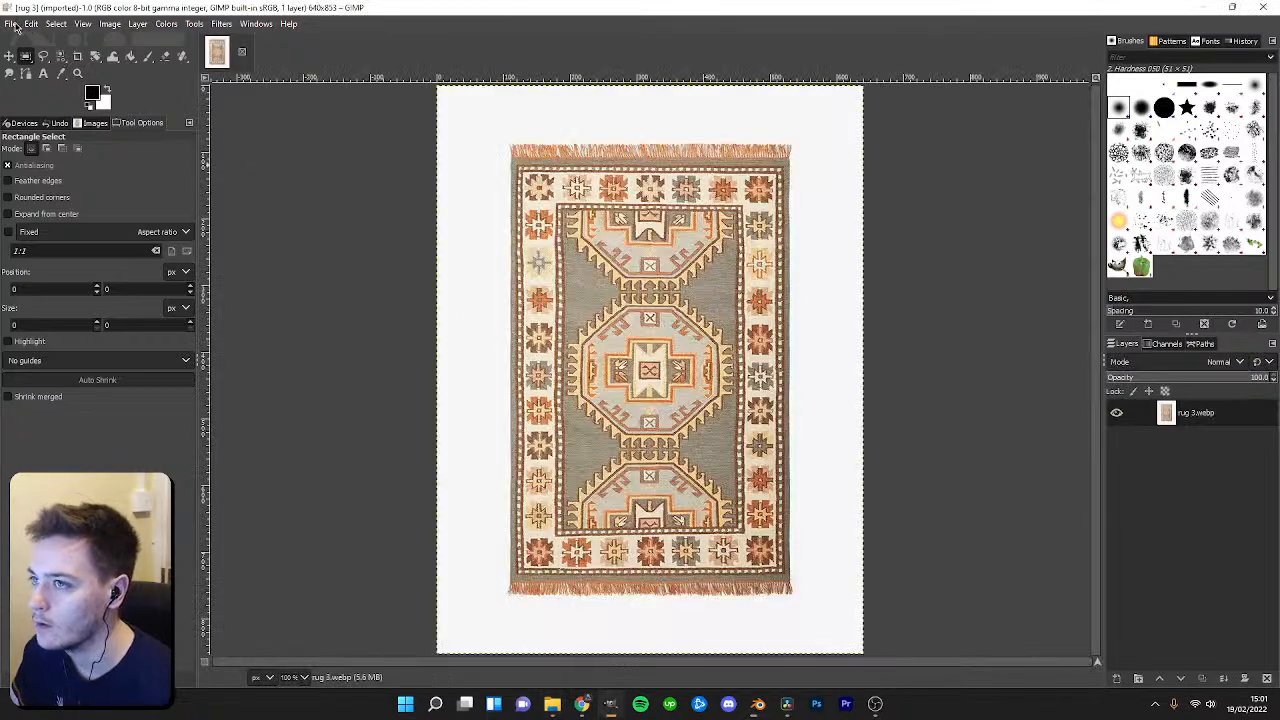
Export the rug image as rug 4.png into the Rugs folder.
left_click(12, 24)
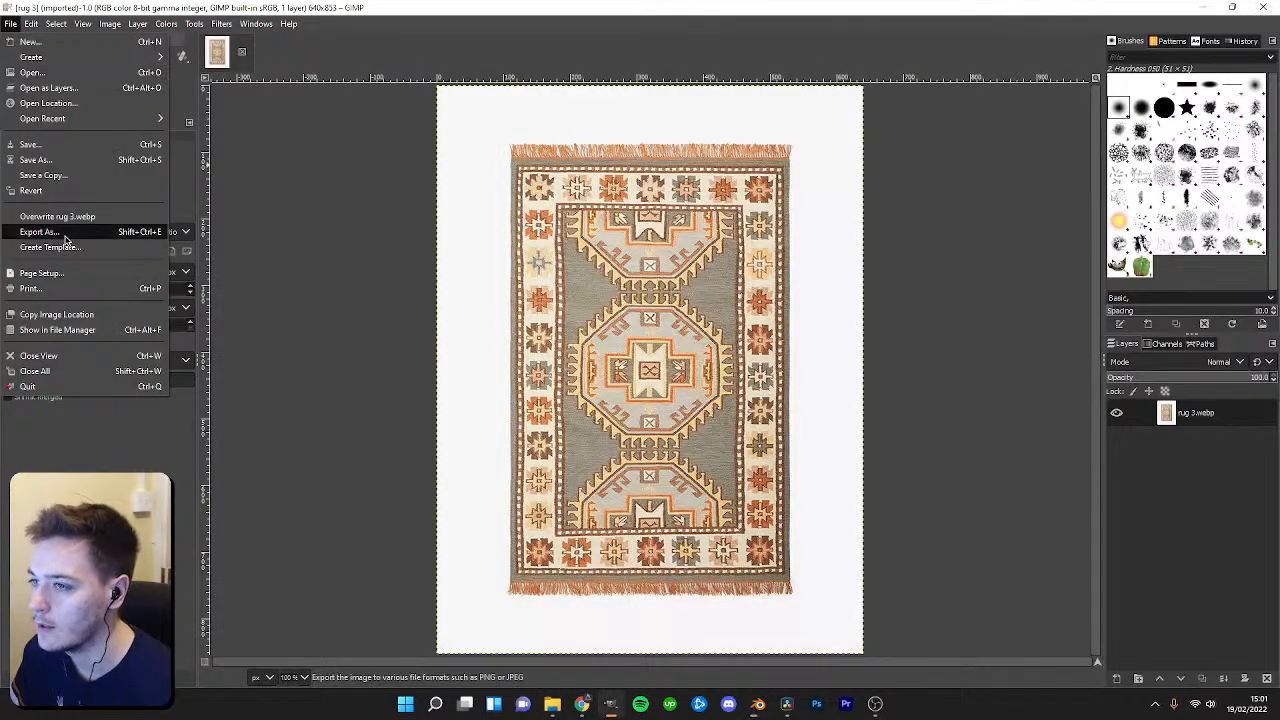
left_click(45, 214)
left_click(460, 244)
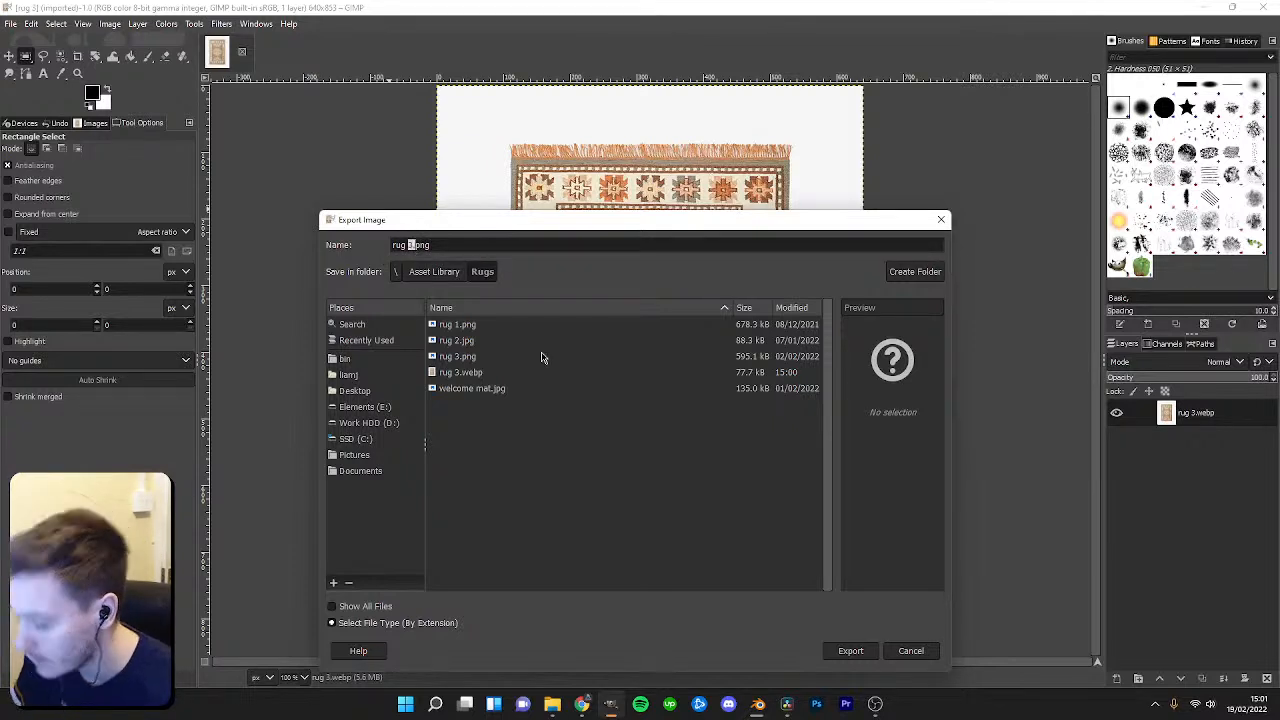
key("Return")
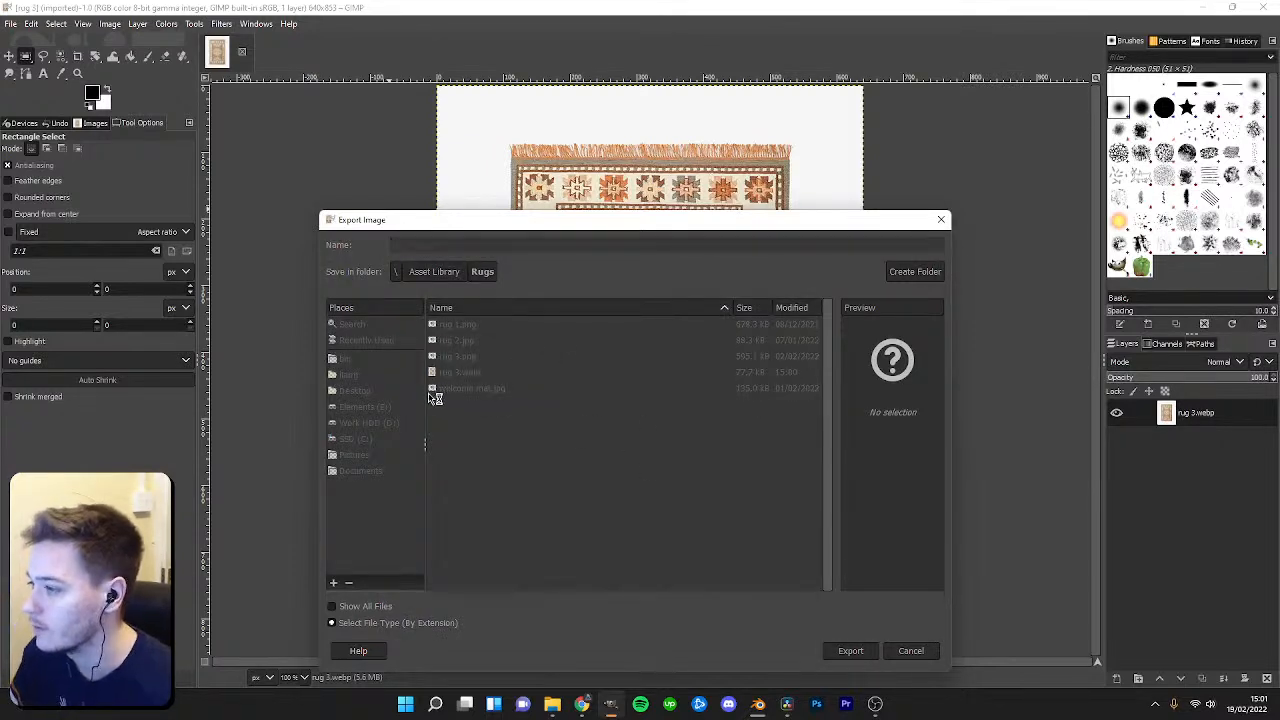
left_click(632, 521)
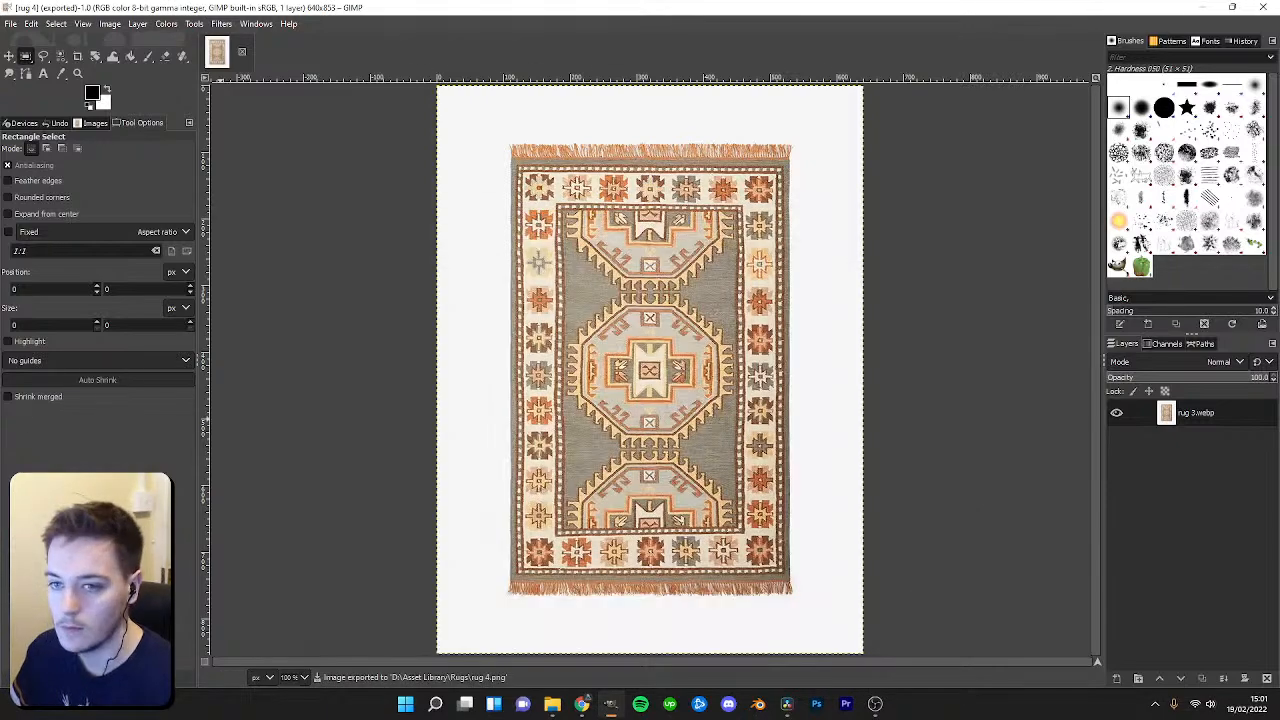
Close GIMP and the browser window to return to Blender.
left_click(1264, 7)
left_click(310, 12)
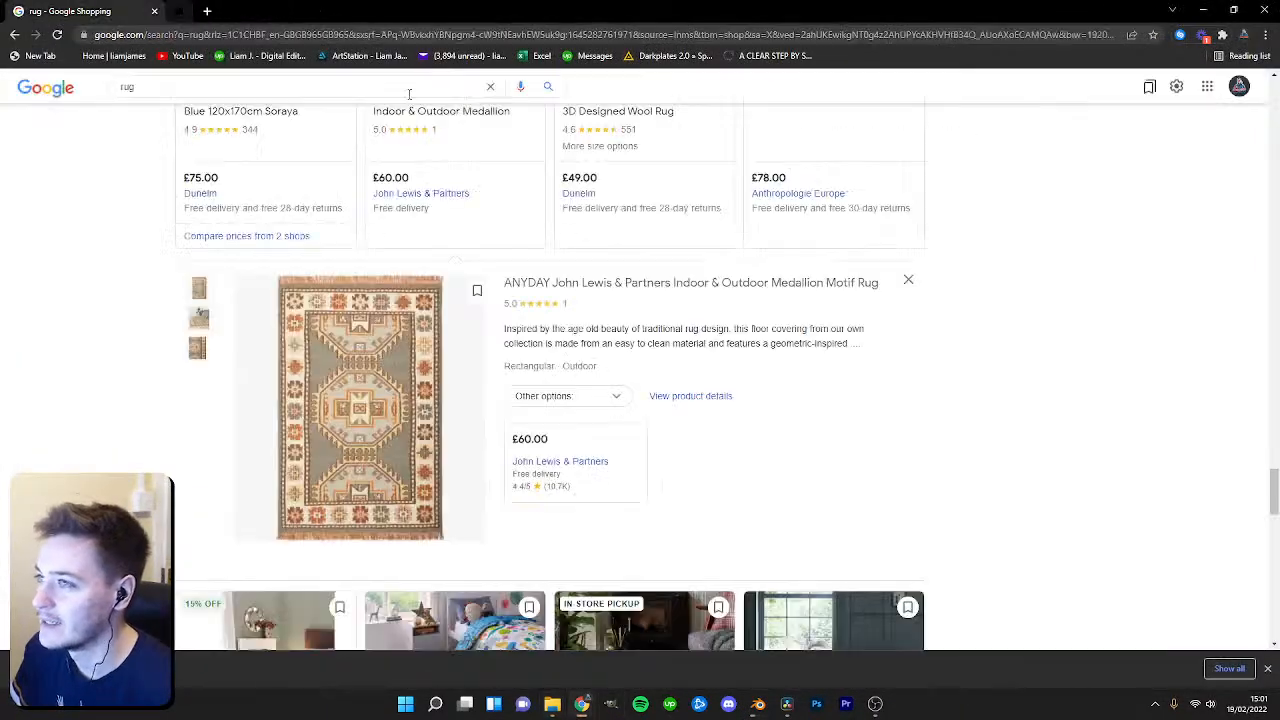
left_click(1204, 10)
middle_click_drag(251, 223, 421, 279)
scroll(195, 237, "down", 4)
scroll(393, 281, "down", 4)
left_click(219, 309)
middle_click_drag(270, 275, 349, 221, "shift")
scroll(341, 259, "up", 4)
scroll(694, 326, "down", 4)
middle_click_drag(694, 326, 782, 273, "shift")
scroll(730, 290, "up", 3)
middle_click_drag(716, 330, 708, 280)
left_click_drag(760, 269, 756, 252)
middle_click_drag(757, 254, 1020, 260)
left_click_drag(1013, 215, 997, 199)
middle_click_drag(990, 202, 902, 259)
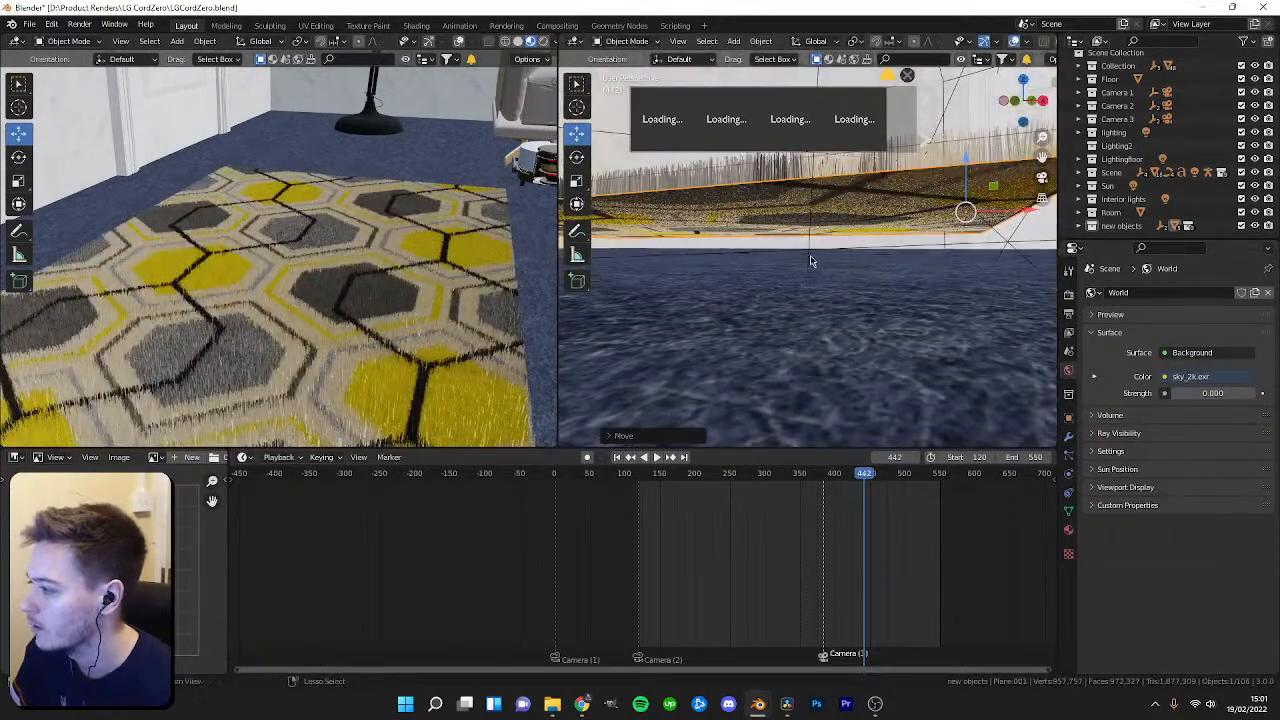
key("ctrl+z")
key("ctrl+z")
middle_click_drag(789, 230, 812, 383)
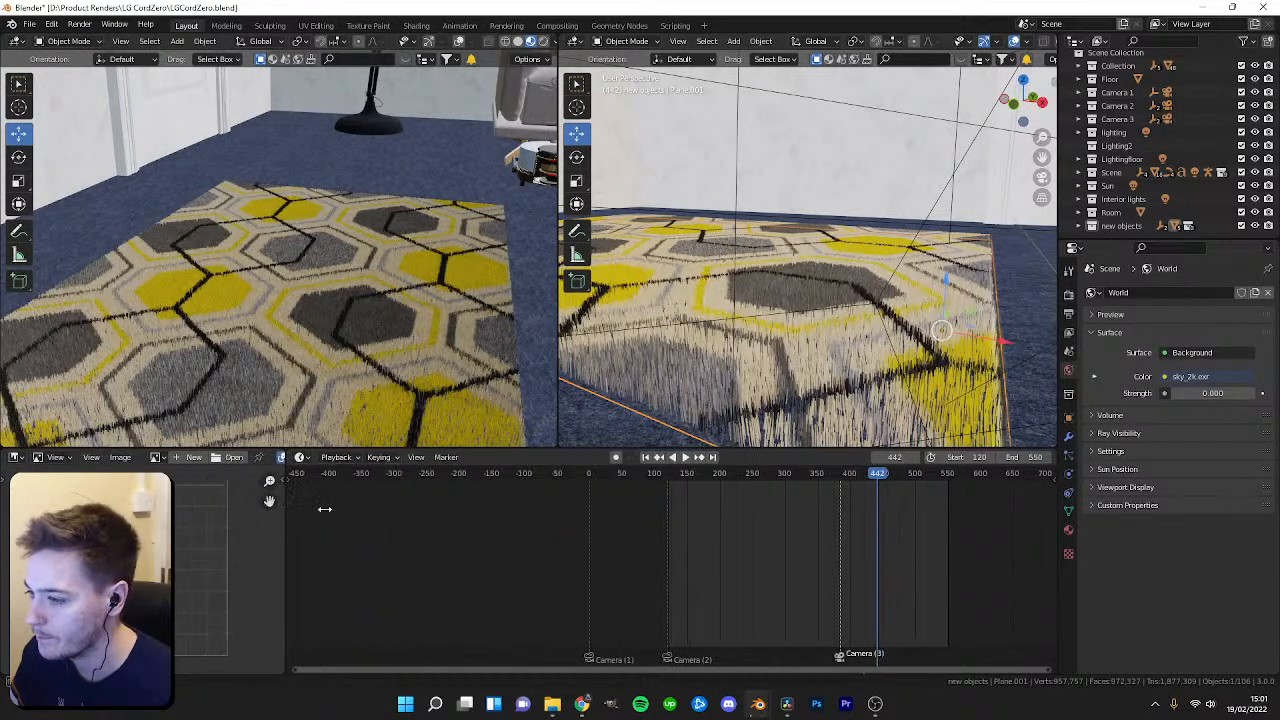
Switch the lower editor to the Shader Editor and bring the rug material's texture nodes into view.
left_click_drag(232, 500, 525, 500)
left_click(497, 457)
left_click(60, 582)
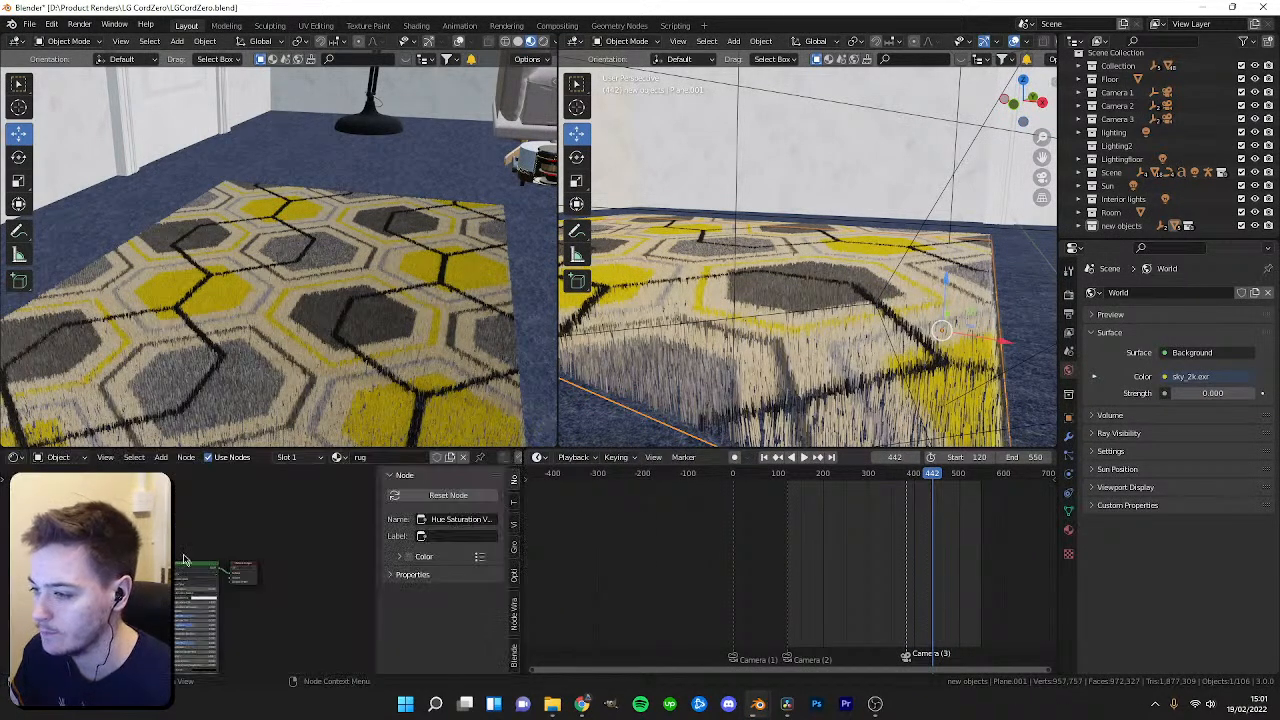
scroll(192, 539, "up", 4)
left_click(321, 329)
left_click(335, 335)
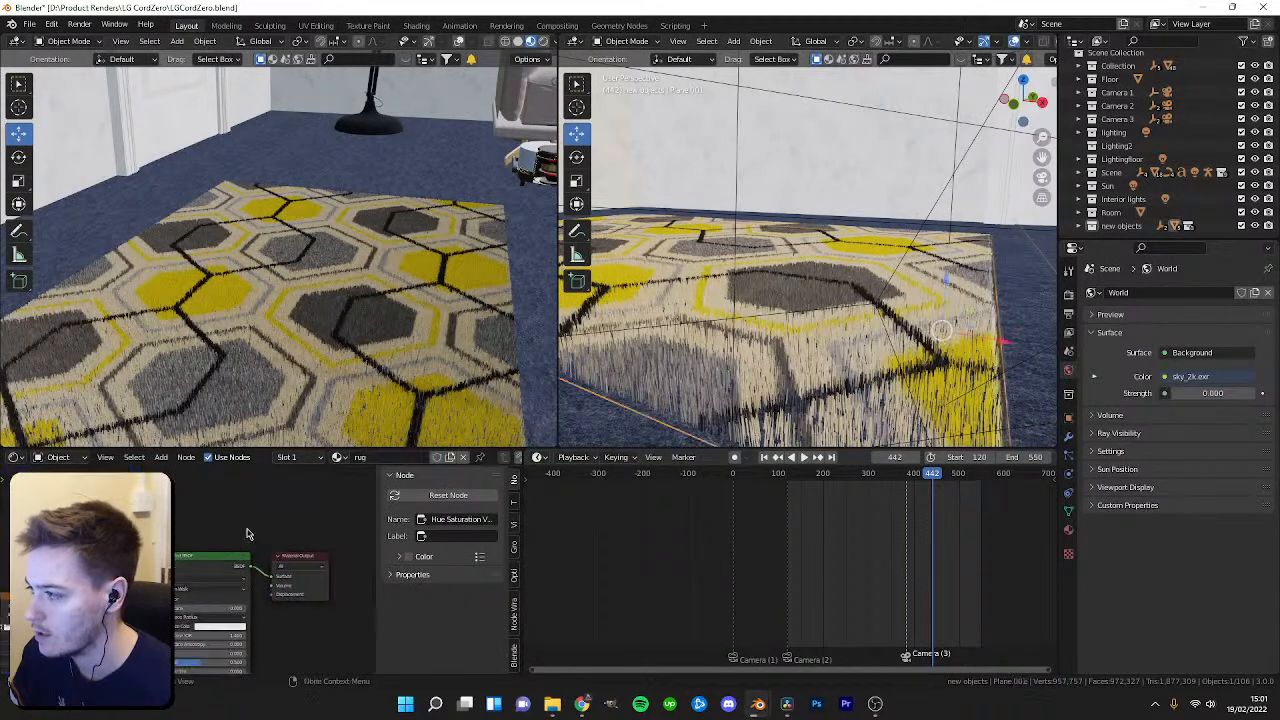
middle_click_drag(178, 565, 300, 545)
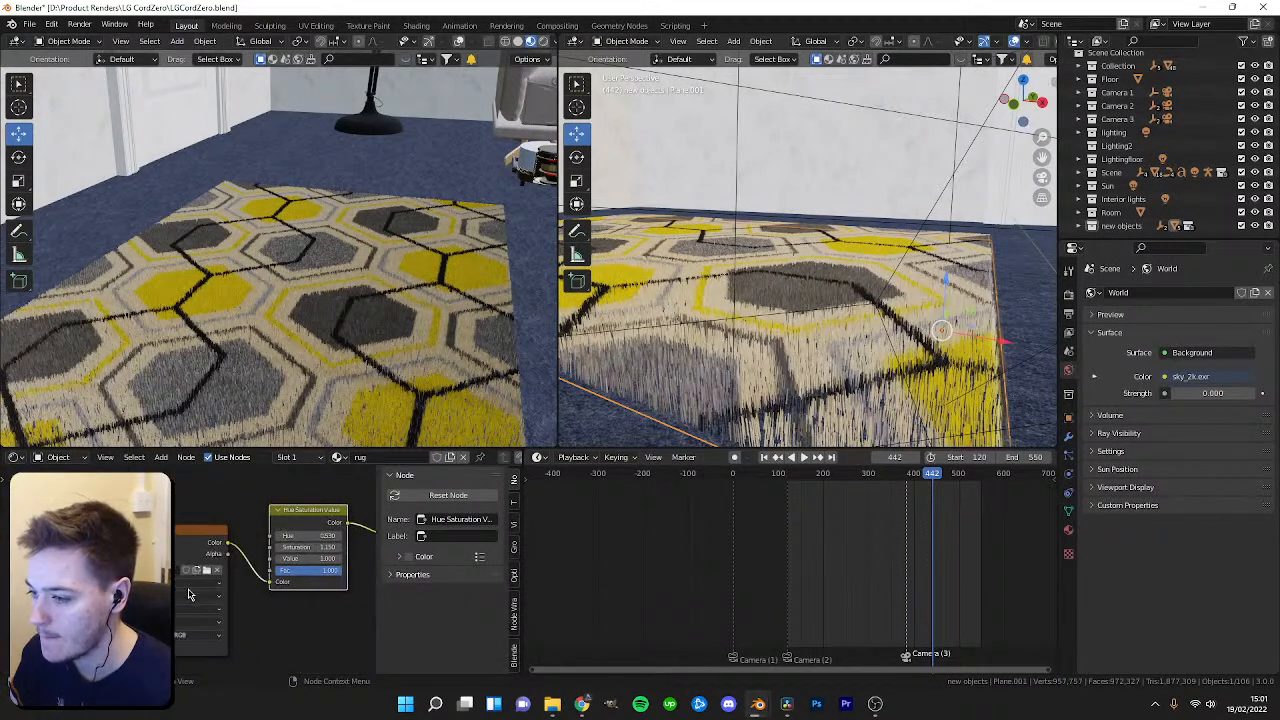
Load rug 4.png from the Asset Library Rugs folder into the rug's image texture node.
left_click(205, 573)
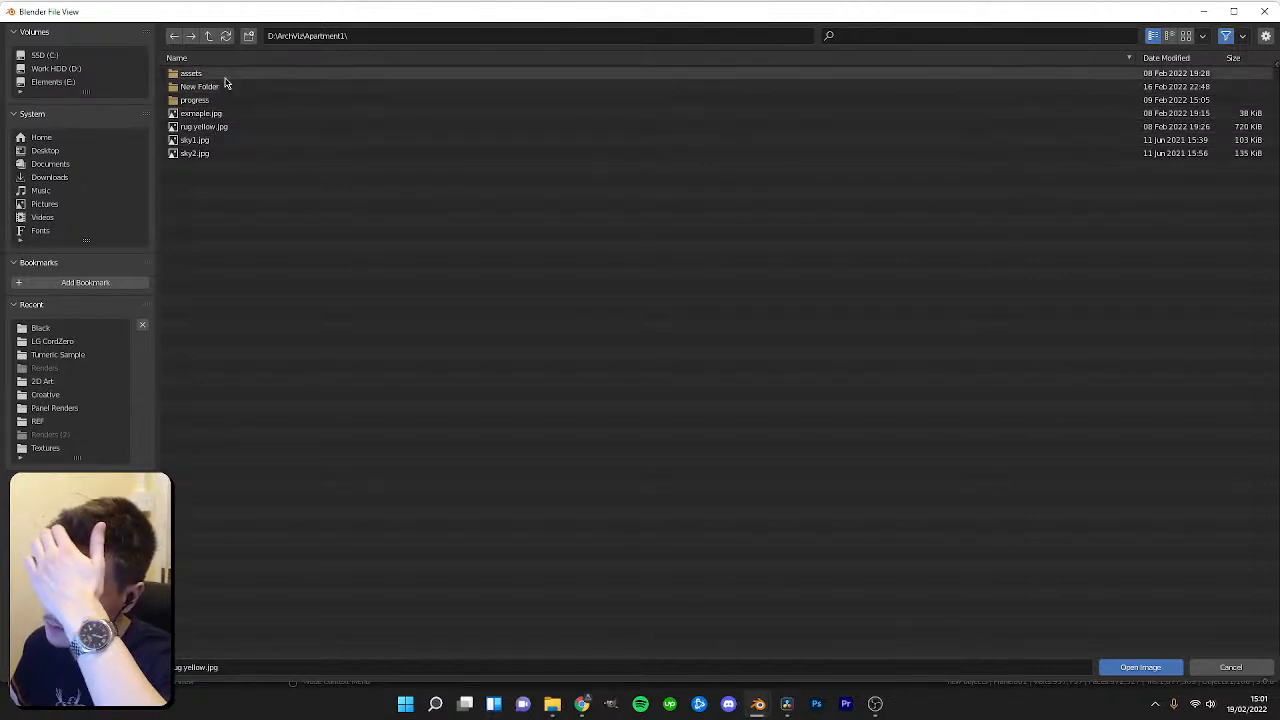
left_click(208, 35)
left_click(208, 35)
left_click(204, 87)
double_click(204, 87)
double_click(181, 127)
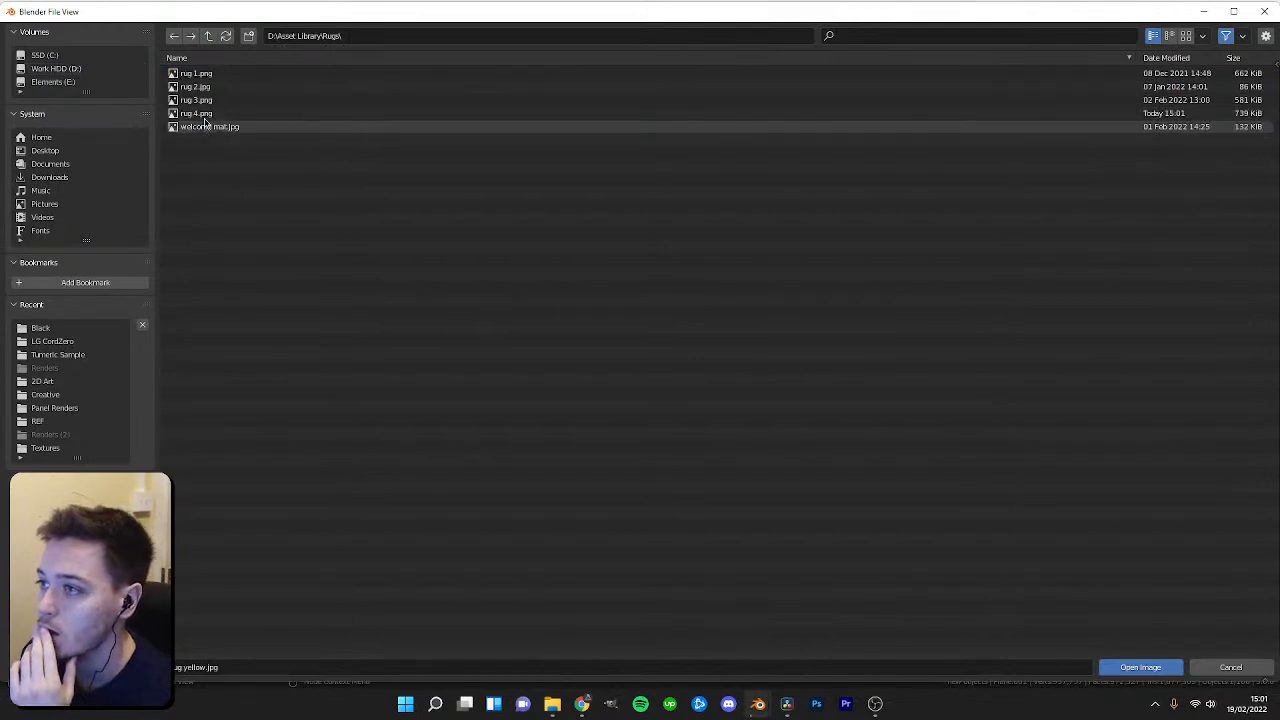
double_click(186, 127)
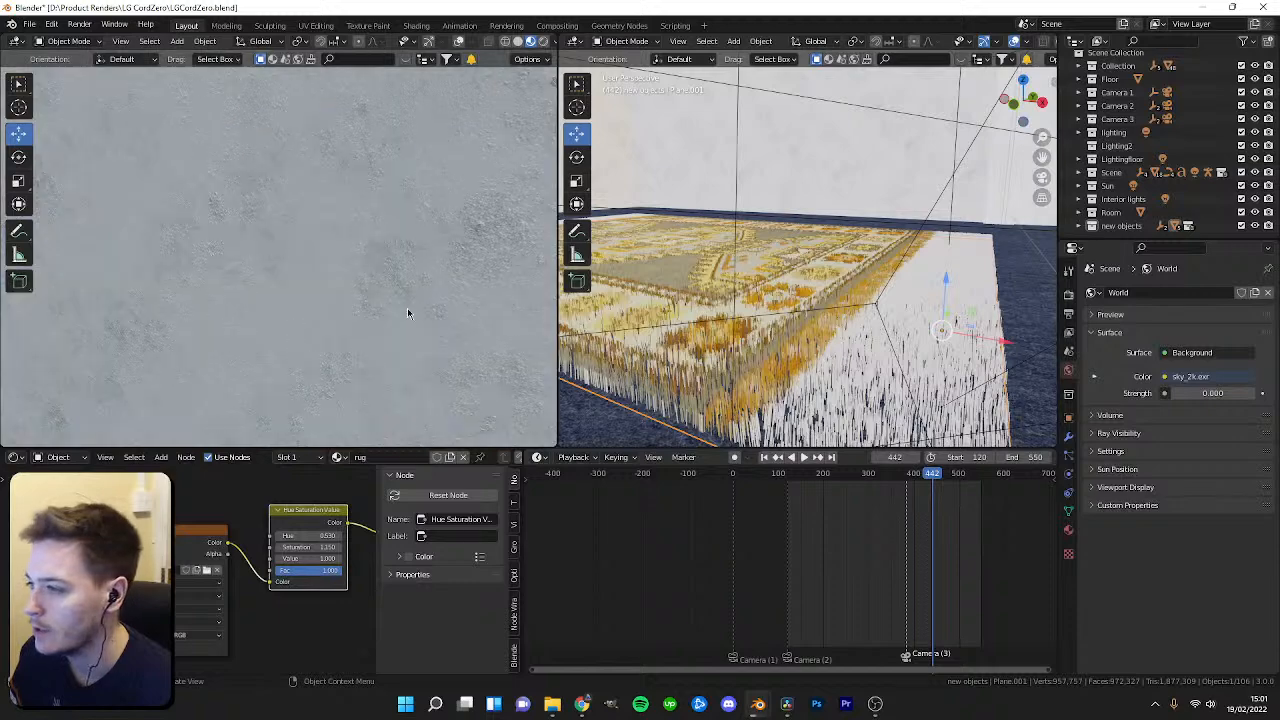
Switch the lower editor to the UV Editor showing the rug 4.png image.
scroll(393, 318, "down", 5)
scroll(393, 318, "up", 2)
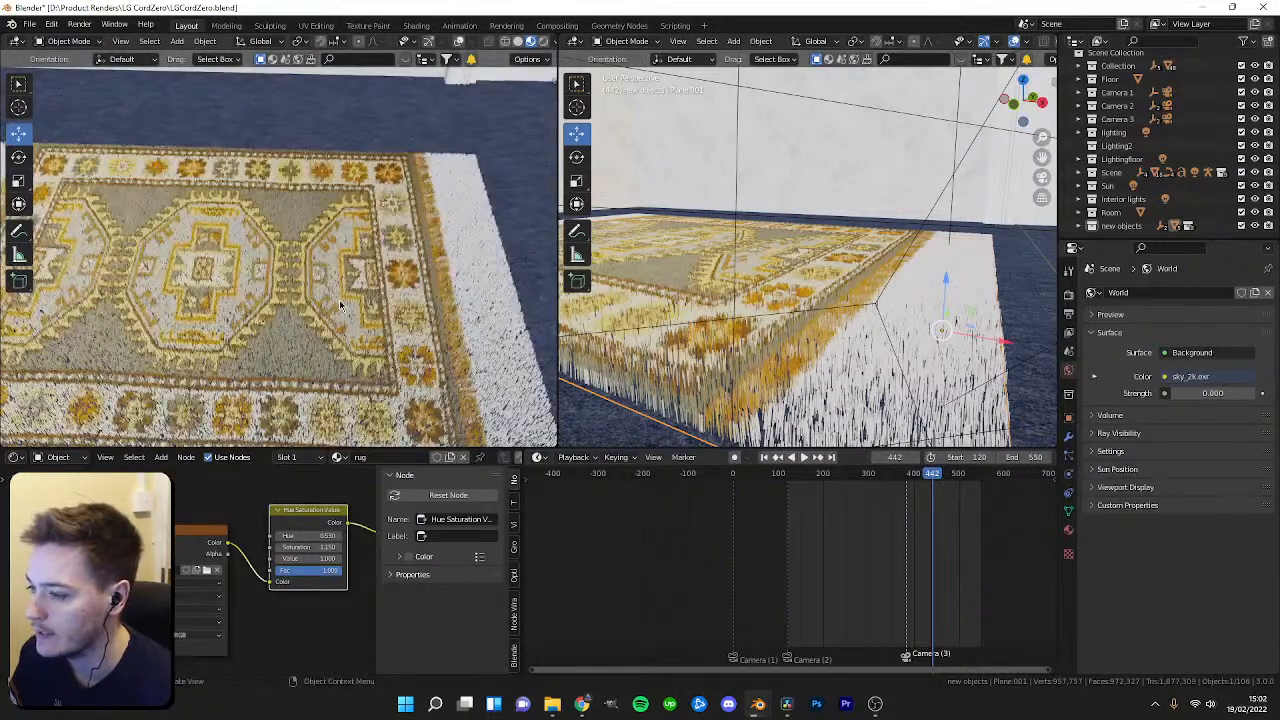
left_click(17, 460)
left_click(60, 511)
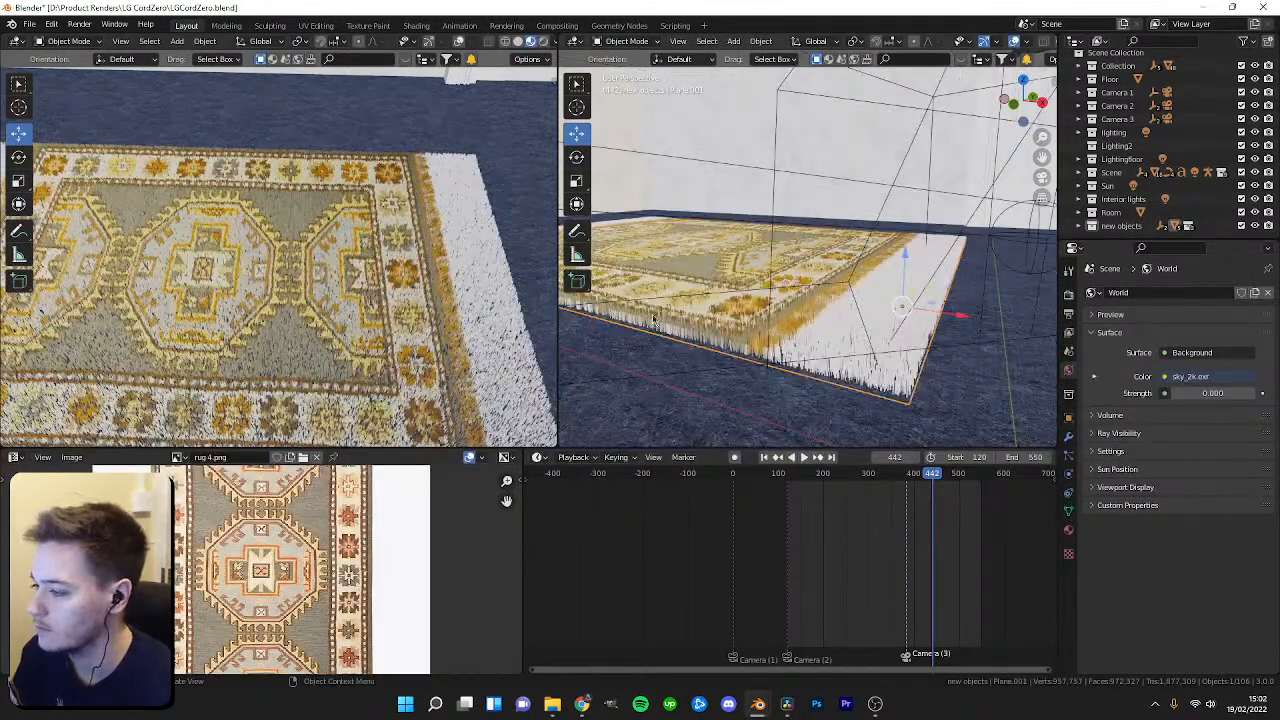
scroll(597, 337, "down", 5)
scroll(390, 547, "down", 5)
scroll(790, 296, "down", 2)
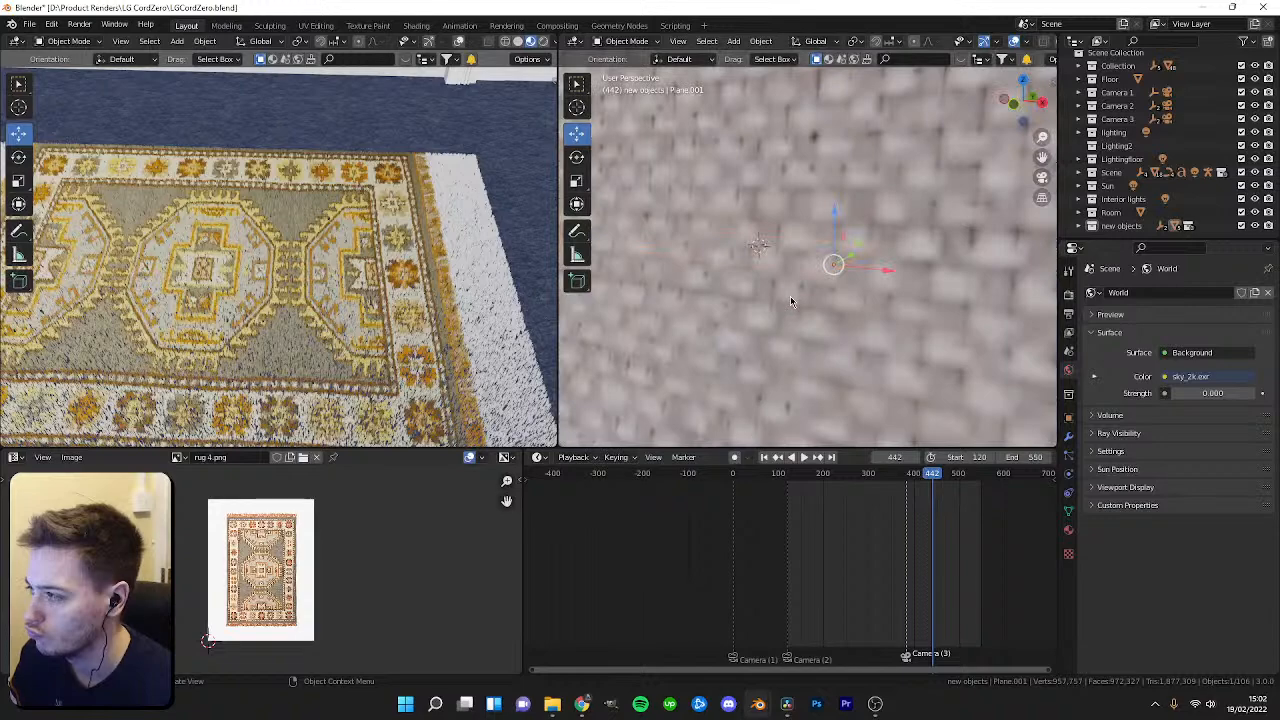
Isolate the rug and scale its UVs so the rug 4.png image fills the rug plane.
key("shift+h")
middle_click_drag(784, 268, 791, 308)
scroll(791, 308, "up", 3)
key("Tab")
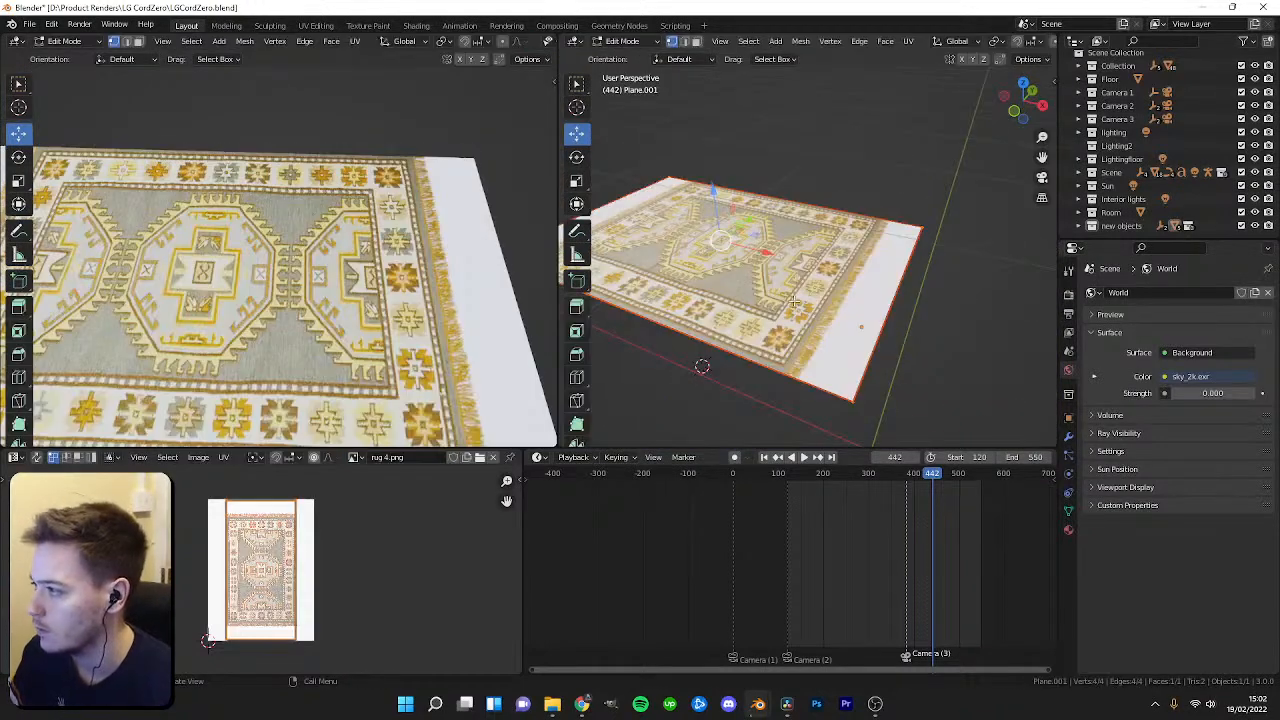
key("s")
right_click(293, 562)
scroll(285, 555, "up", 2)
right_click(277, 551)
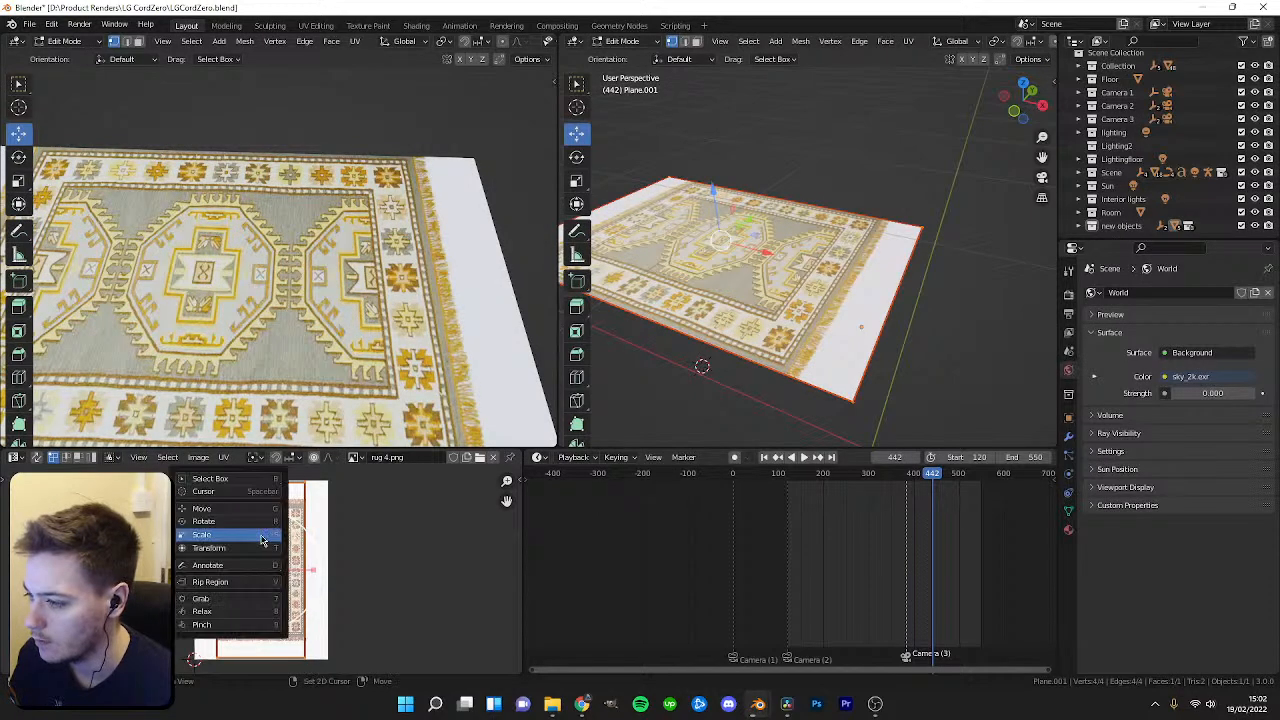
key("Tab")
scroll(298, 335, "down", 5)
scroll(346, 340, "up", 3)
middle_click_drag(298, 335, 333, 424)
scroll(333, 424, "up", 3)
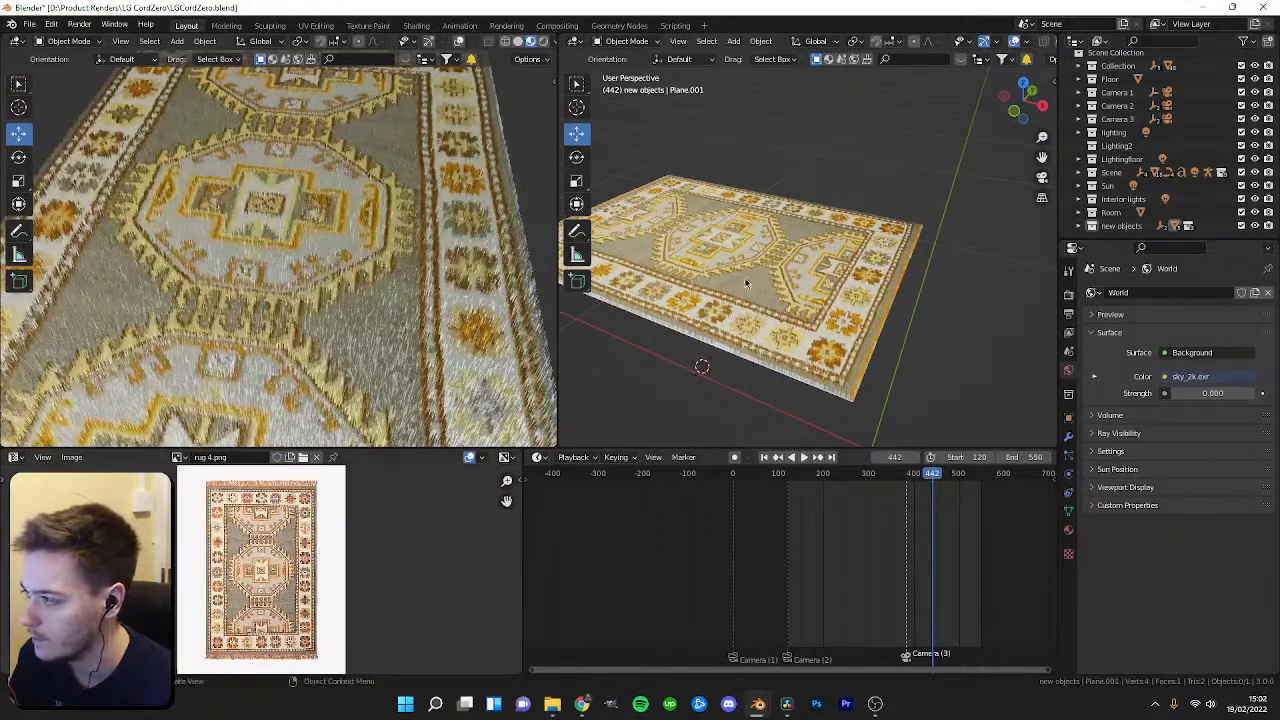
Unhide all objects and play back the animation through the active camera to review the rug.
key("Tab")
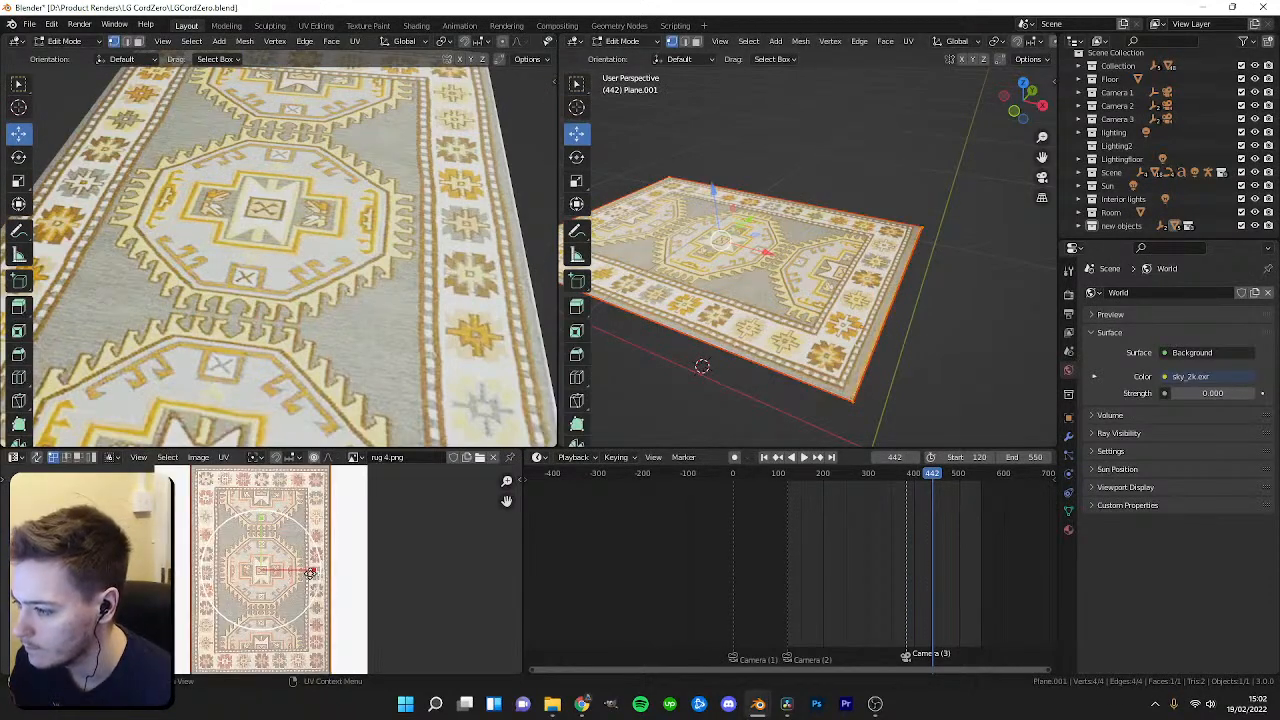
key("Tab")
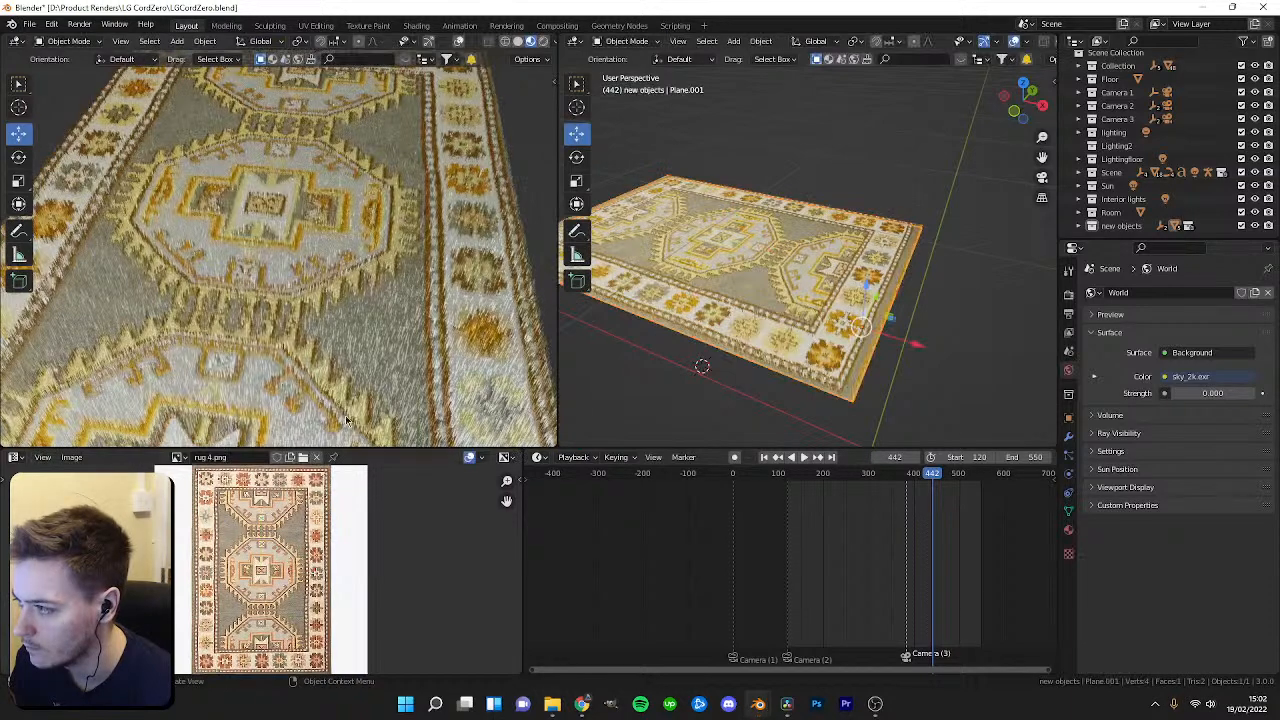
scroll(353, 383, "down", 5)
middle_click_drag(355, 378, 463, 231)
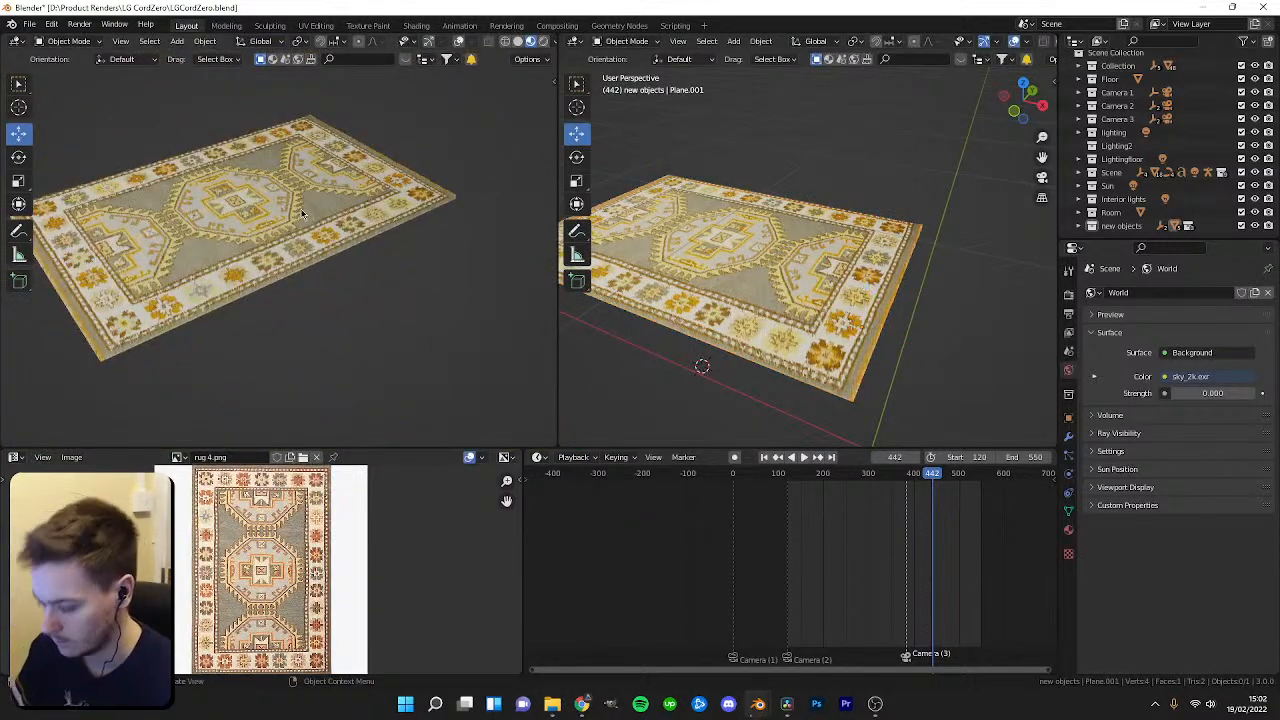
key("KP_0")
key("alt+h")
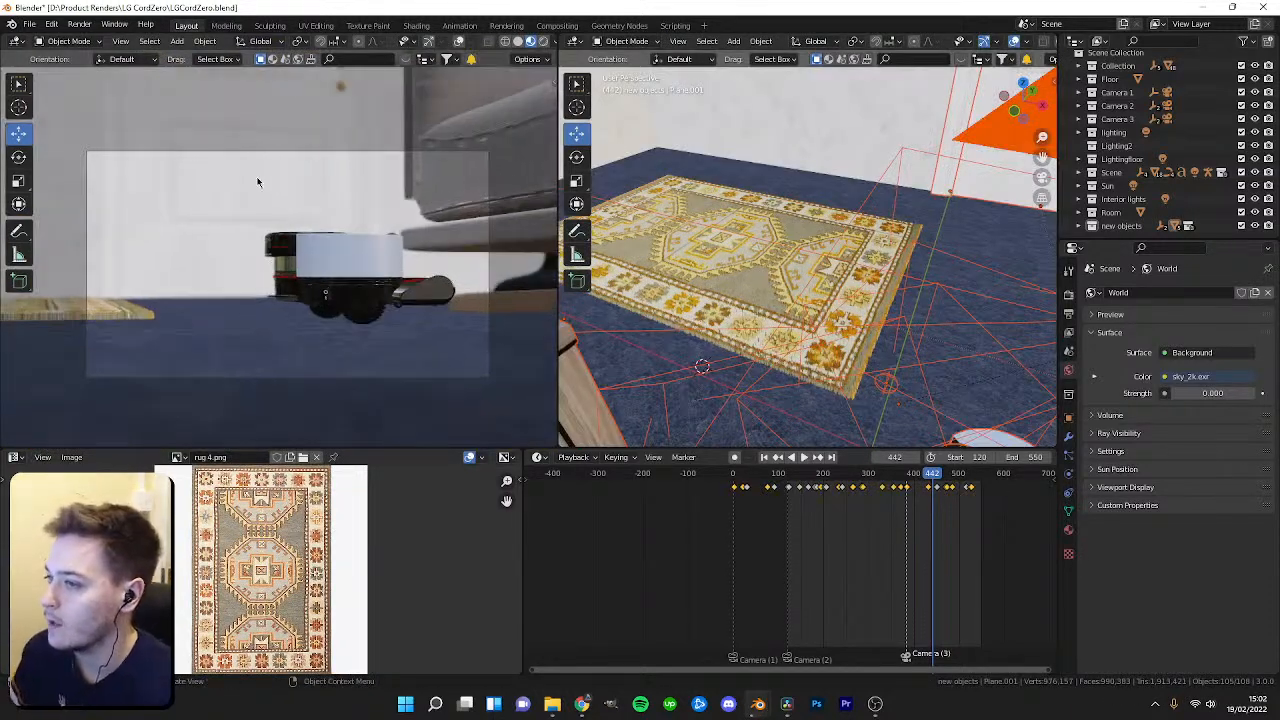
key("space")
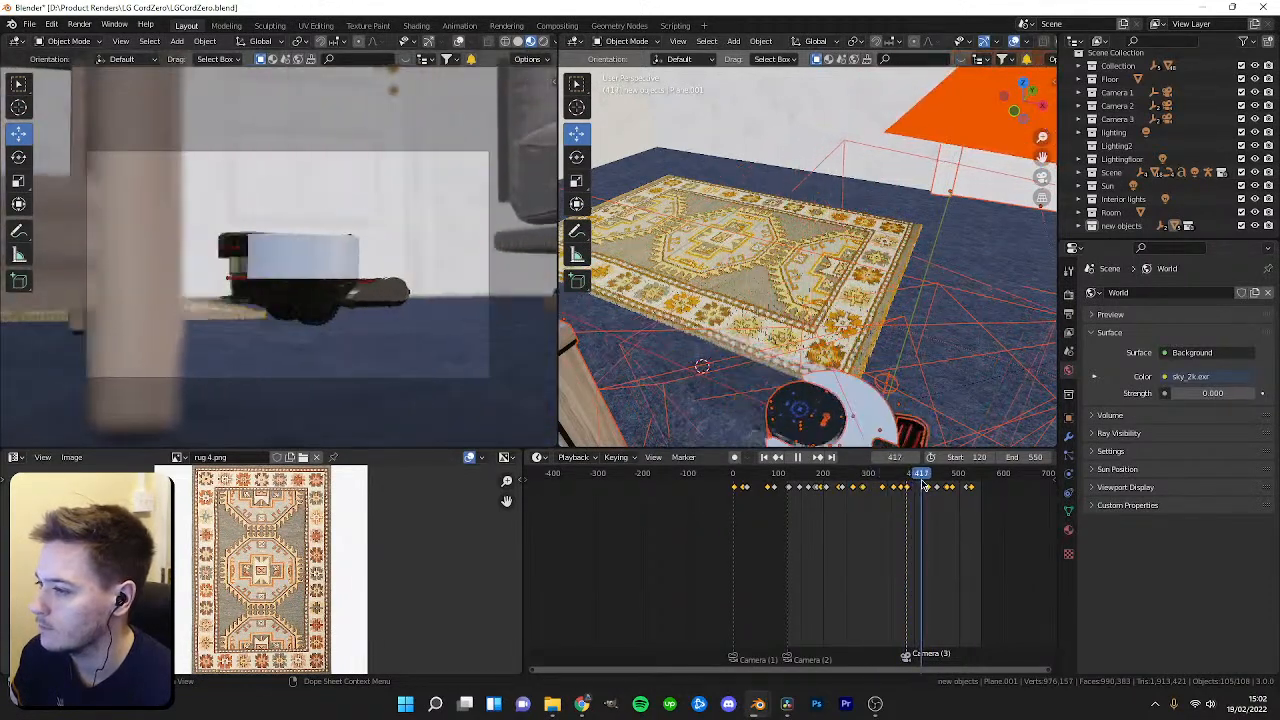
key("space")
scroll(346, 270, "up", 3)
Switch the viewport to rendered shading and save the file.
key("z")
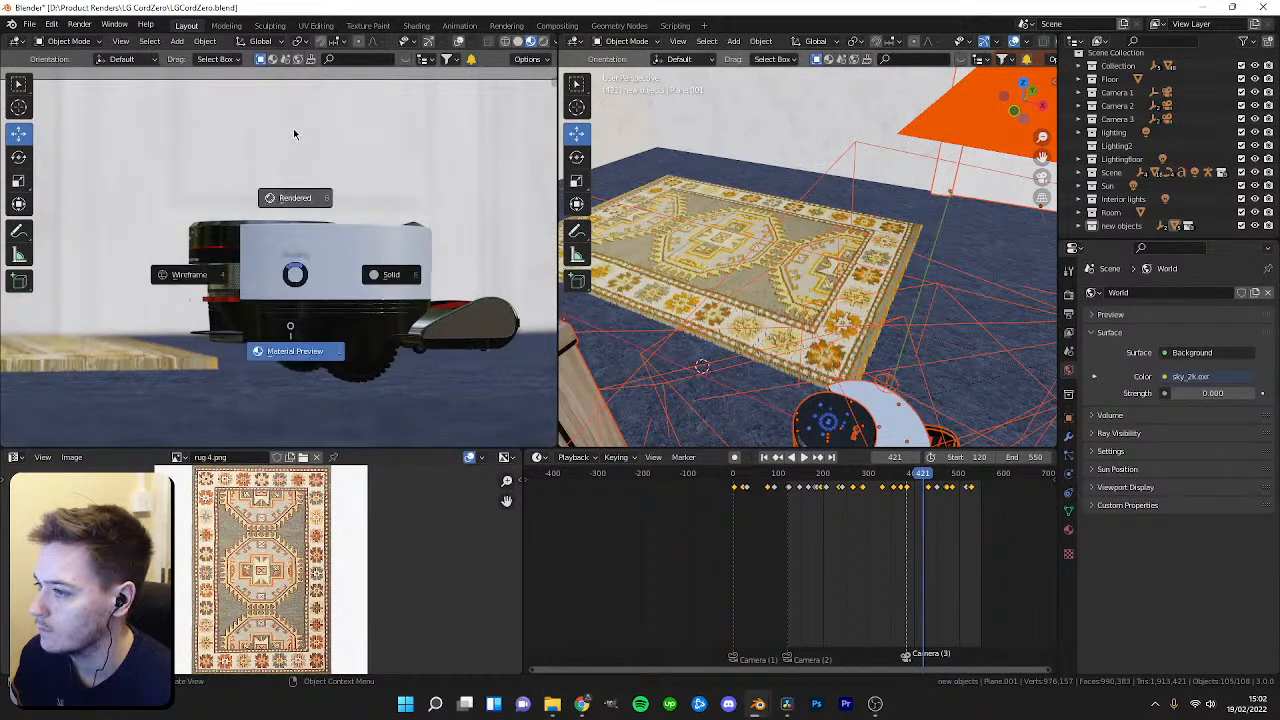
left_click(293, 130)
key("ctrl+s")
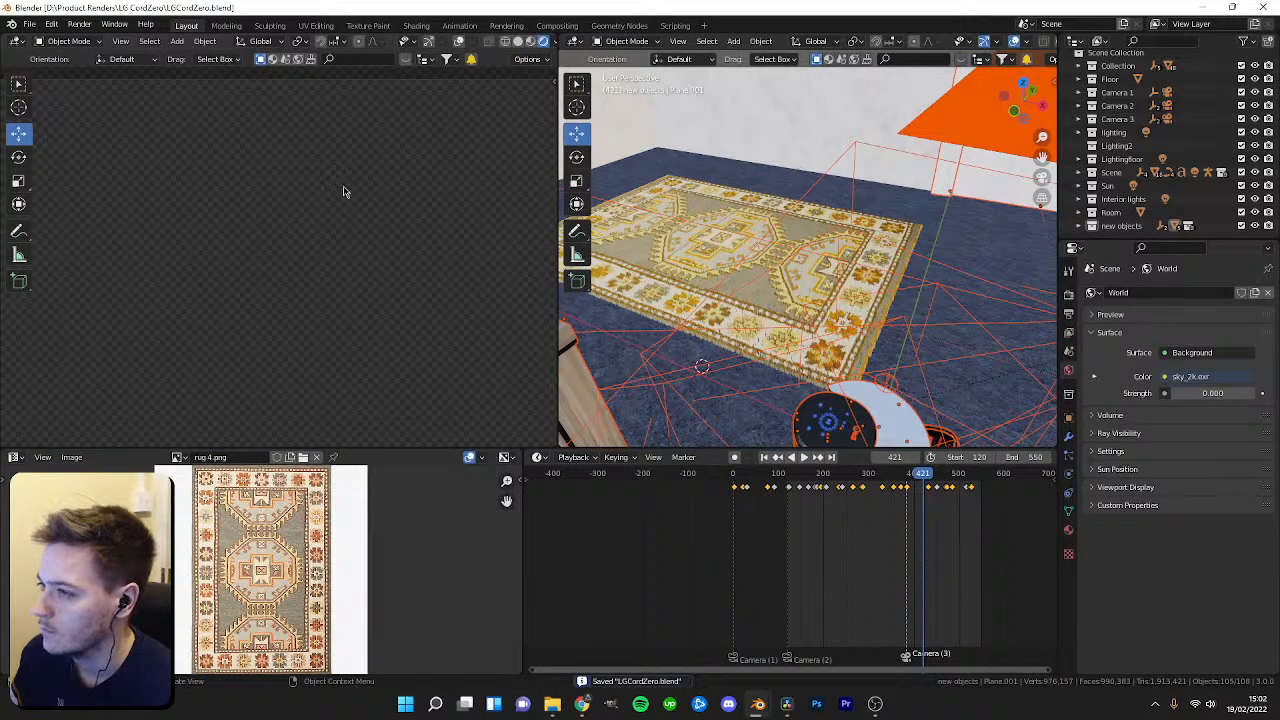
Return to material preview shading, select the rug and move it slightly along the X axis.
scroll(348, 224, "up", 2)
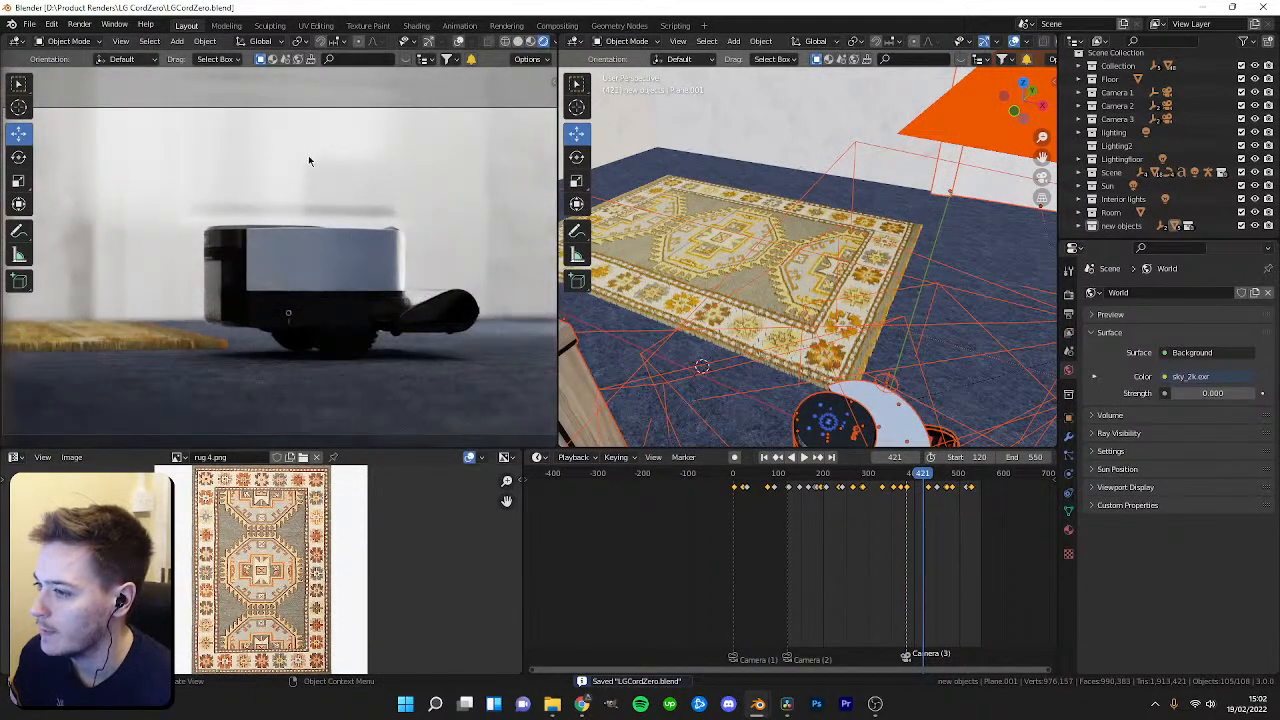
key("z")
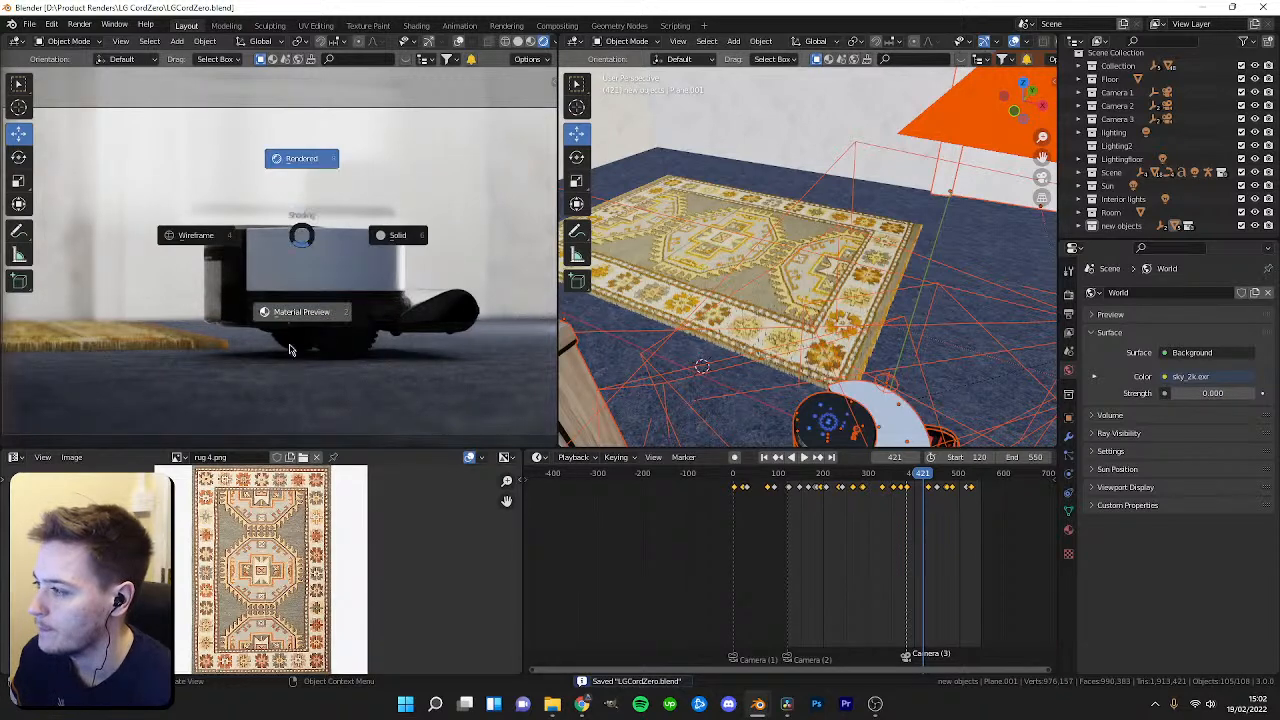
left_click(290, 322)
left_click(724, 273)
scroll(726, 275, "down", 5)
scroll(845, 310, "up", 2)
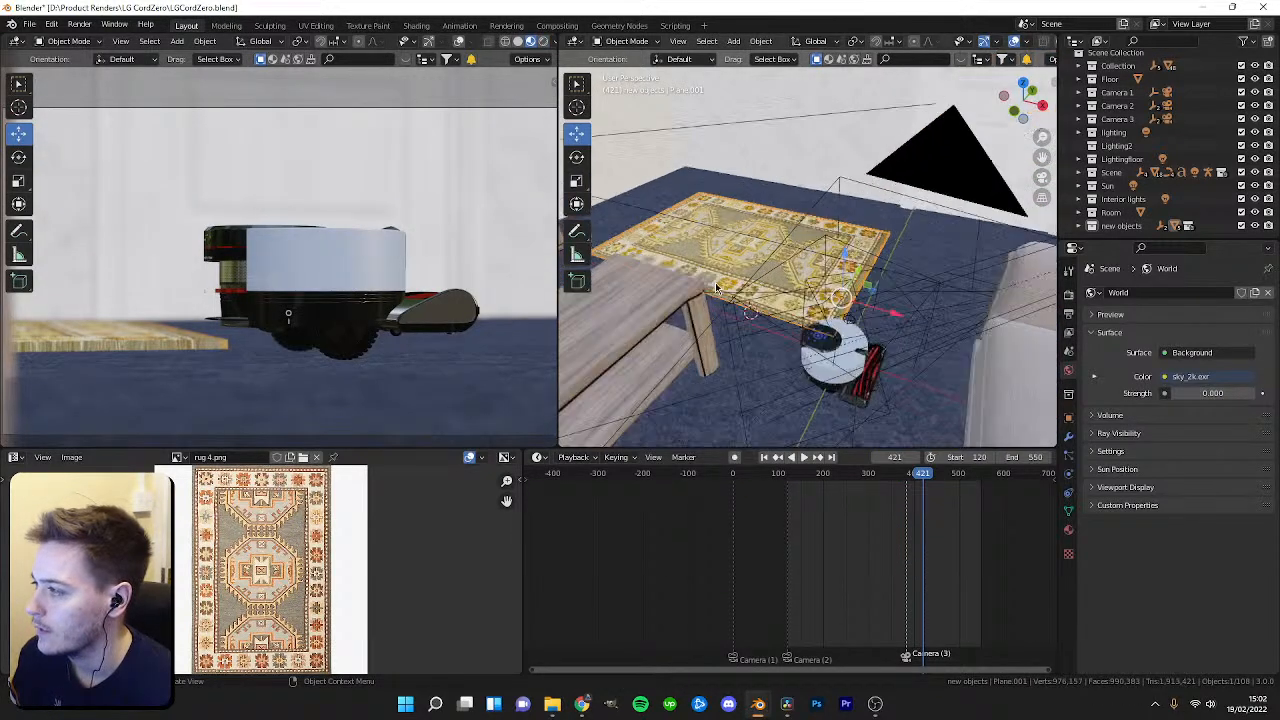
left_click_drag(893, 310, 852, 316)
scroll(400, 270, "down", 3)
Play part of the animation and orbit around the rug to check its position.
key("space")
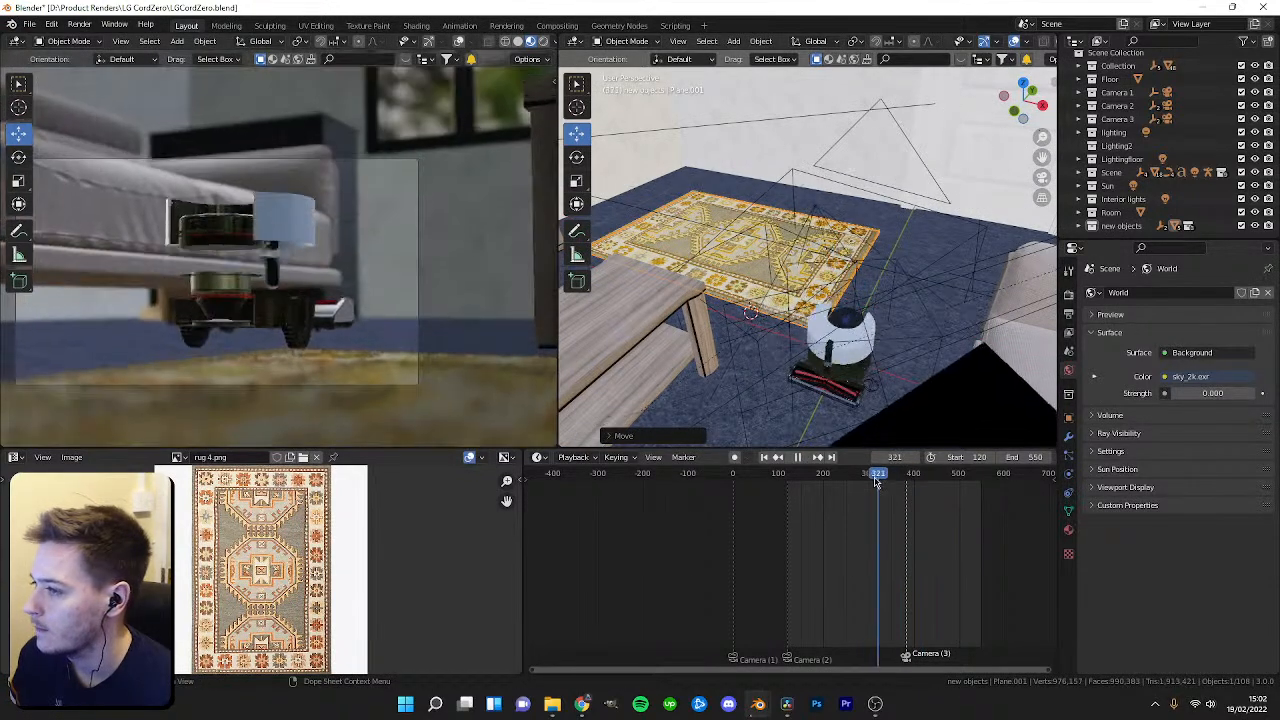
key("space")
middle_click_drag(790, 270, 847, 325)
scroll(743, 361, "down", 3)
scroll(743, 361, "up", 2)
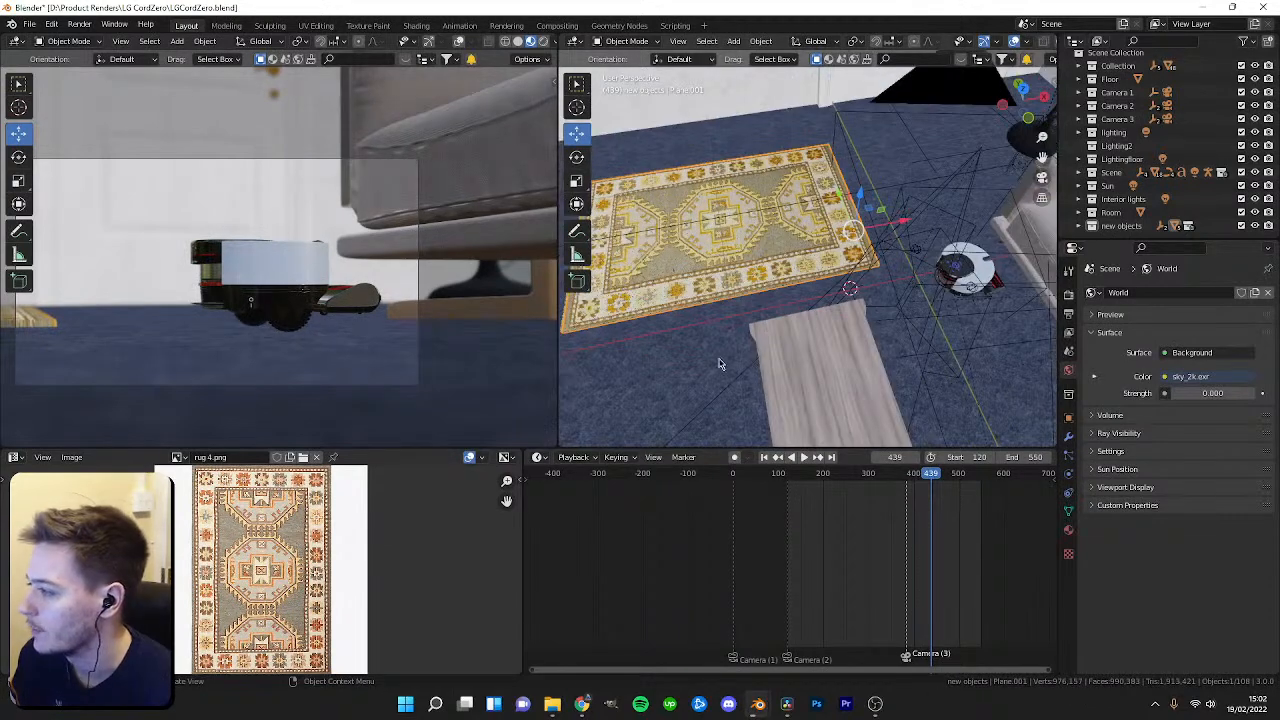
Search BlenderKit for carpet and apply the Hessian Carpet 03 material to the floor, viewing it rendered.
left_click(1069, 529)
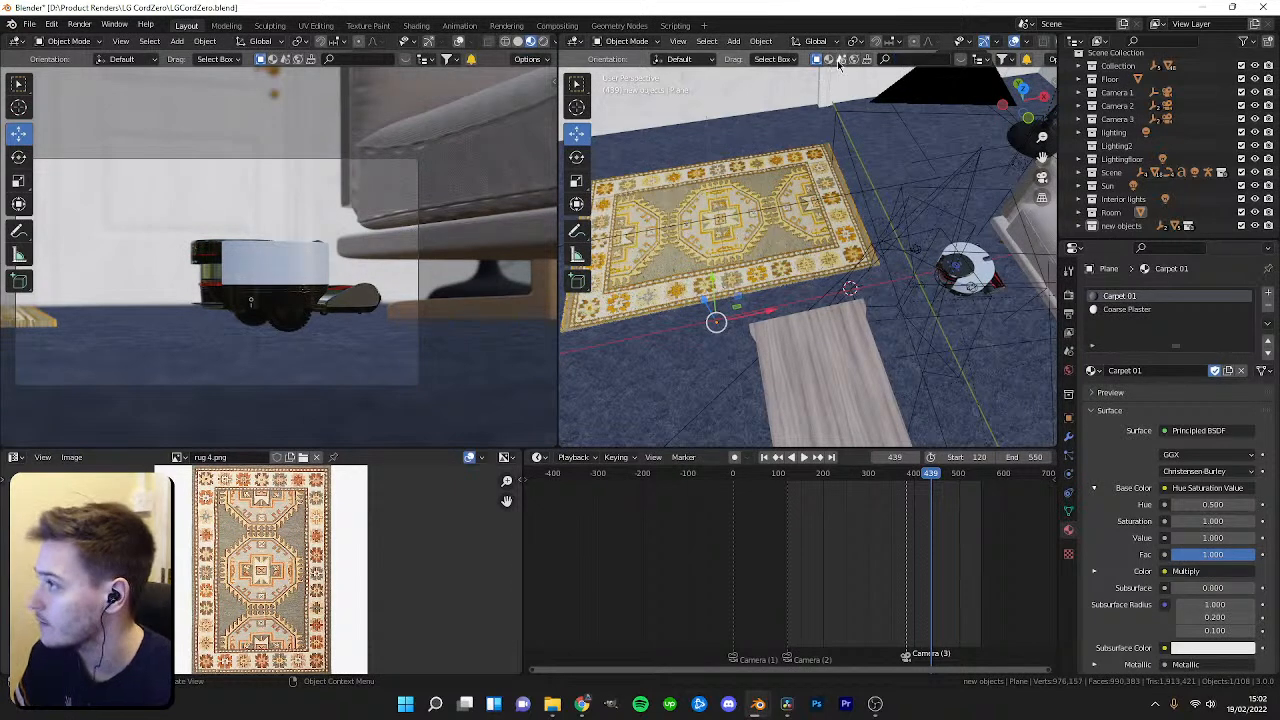
left_click(903, 60)
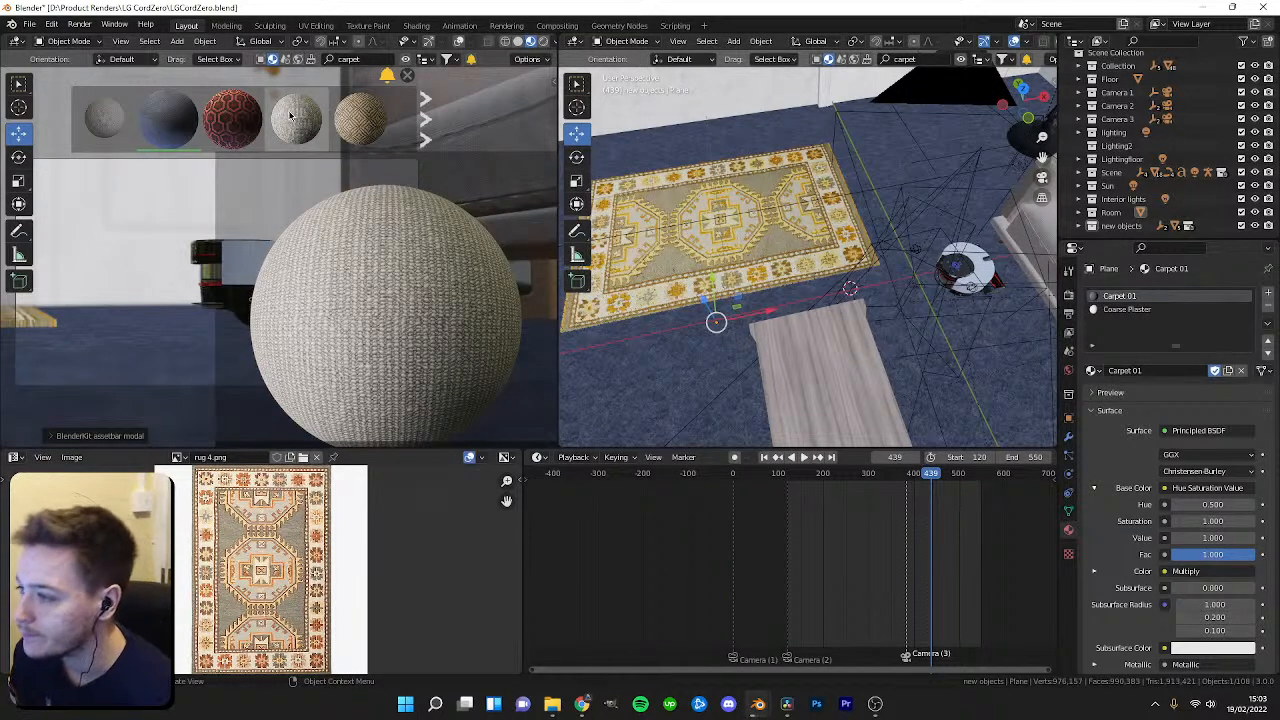
mouse_move(276, 127)
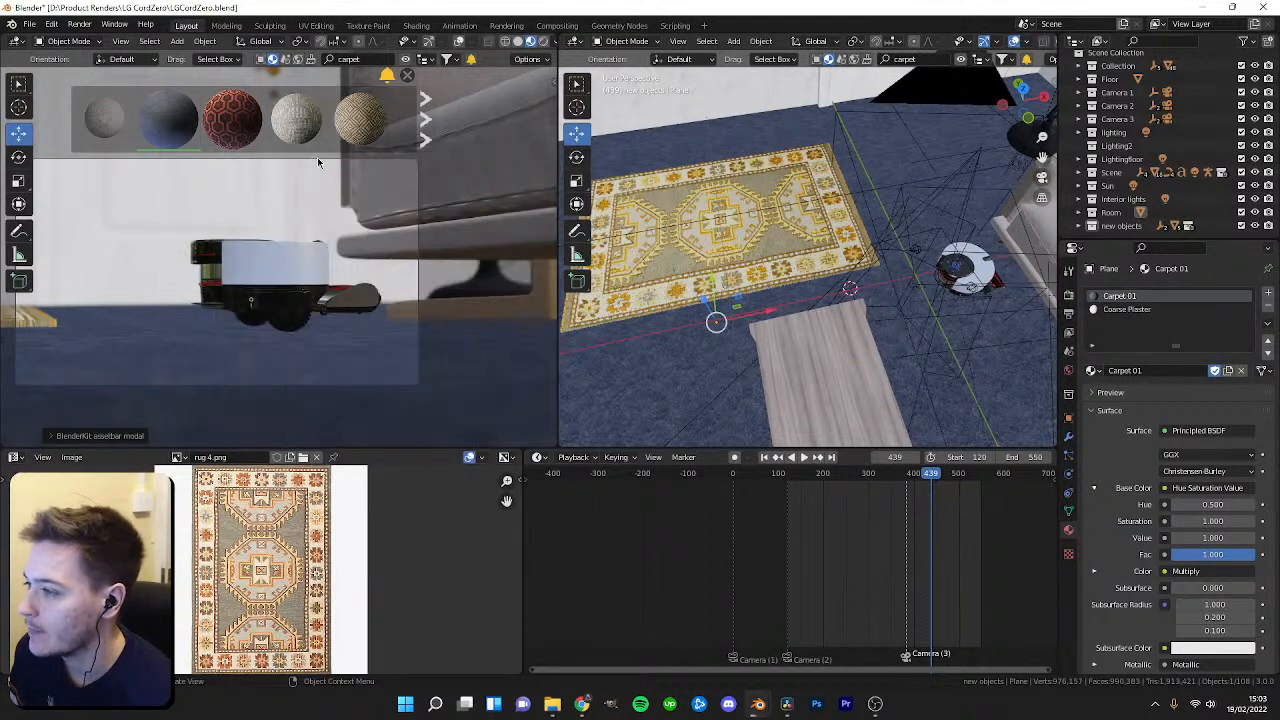
left_click_drag(296, 120, 763, 366)
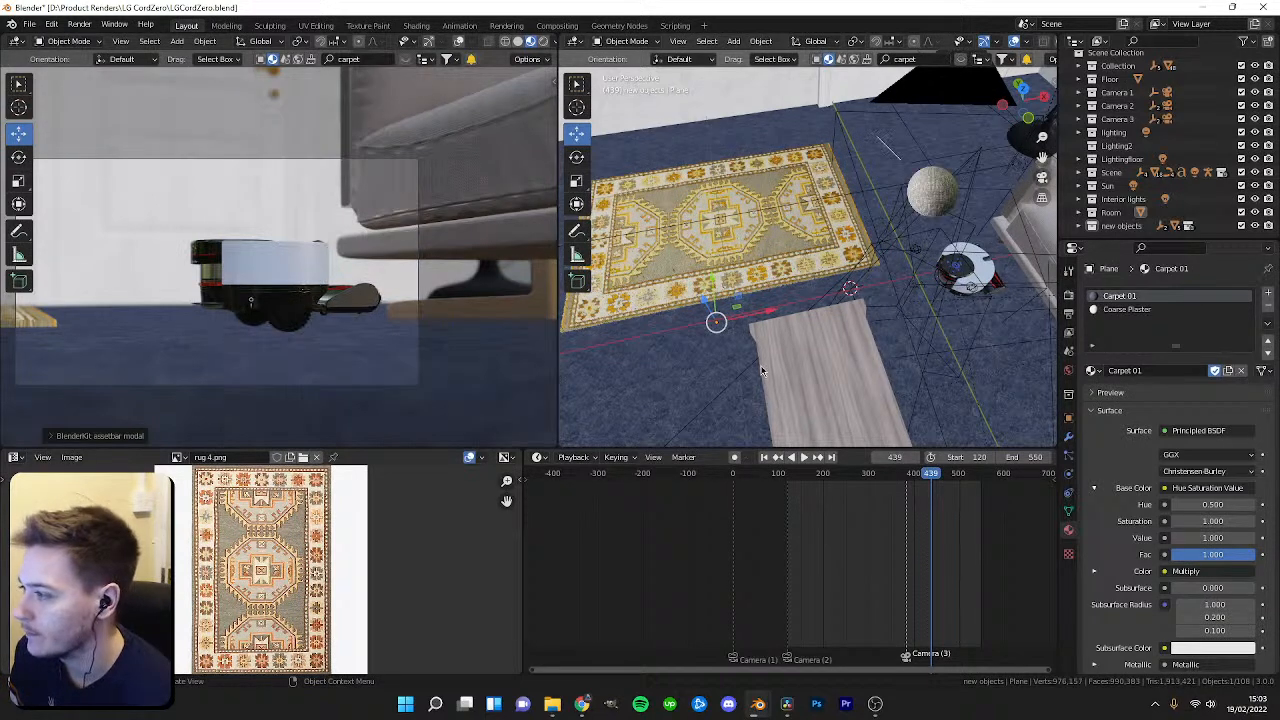
left_click_drag(337, 174, 764, 388)
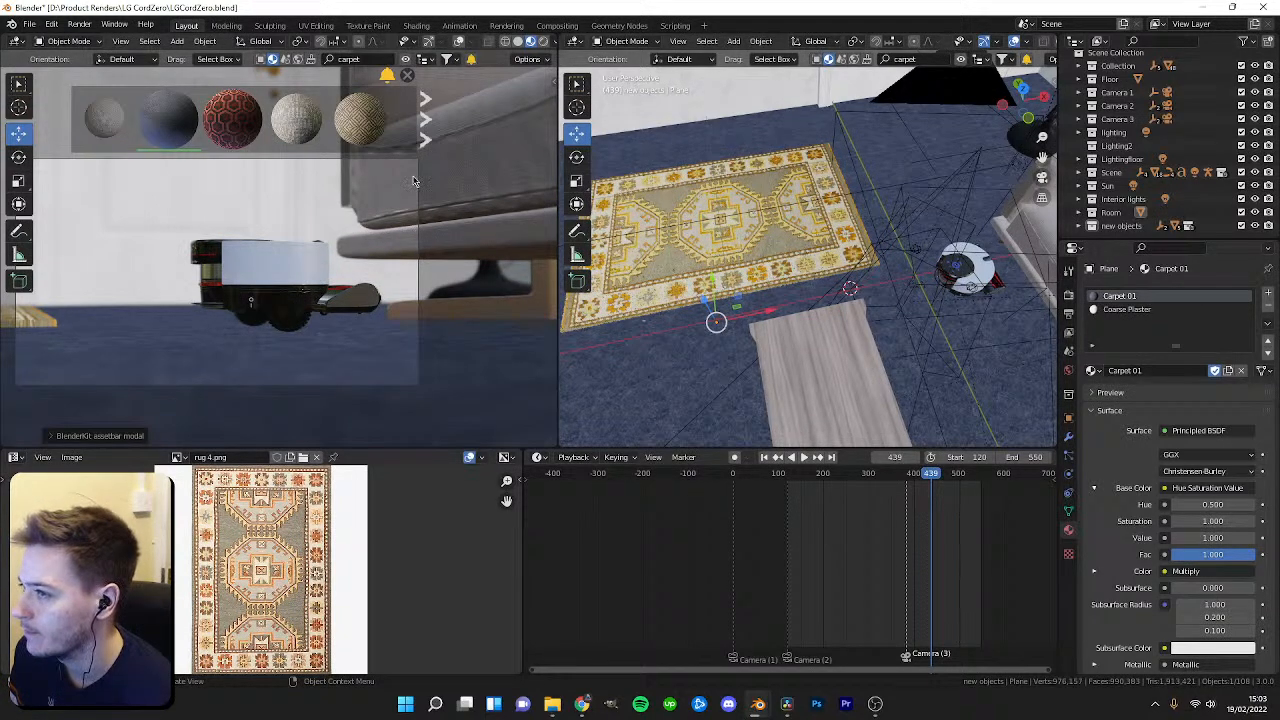
mouse_move(283, 126)
left_click_drag(305, 137, 706, 272)
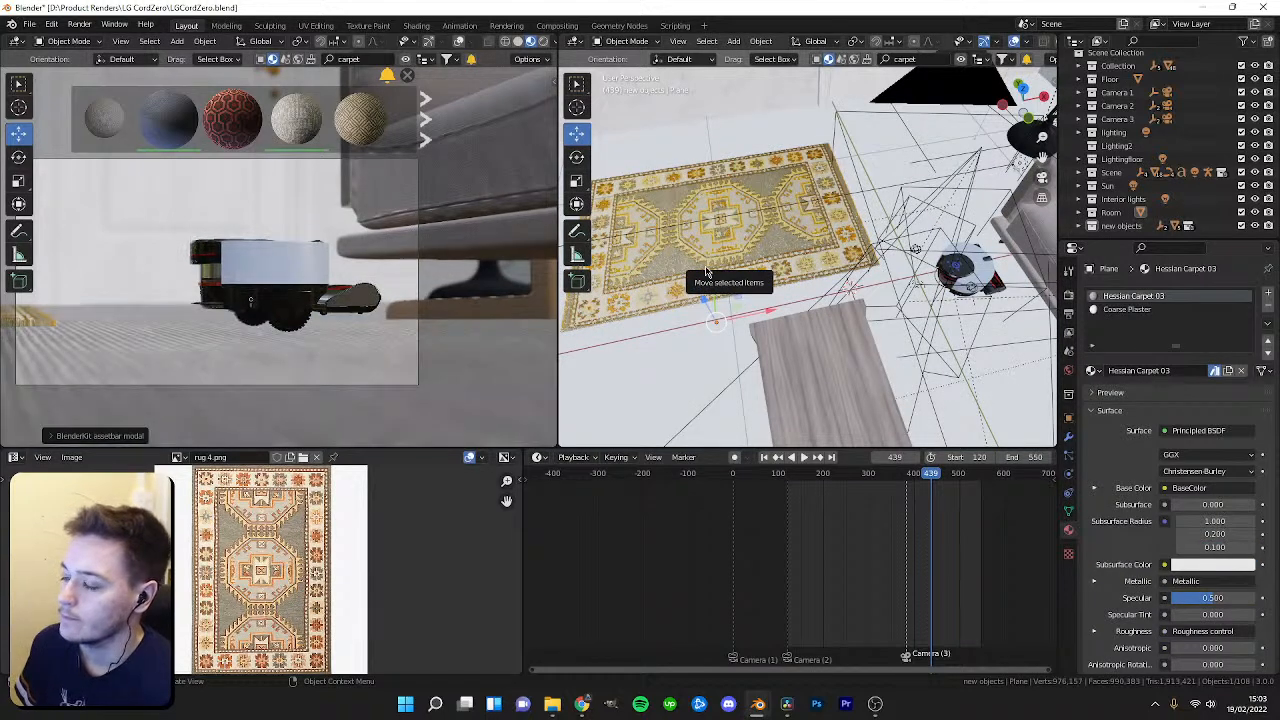
key("z")
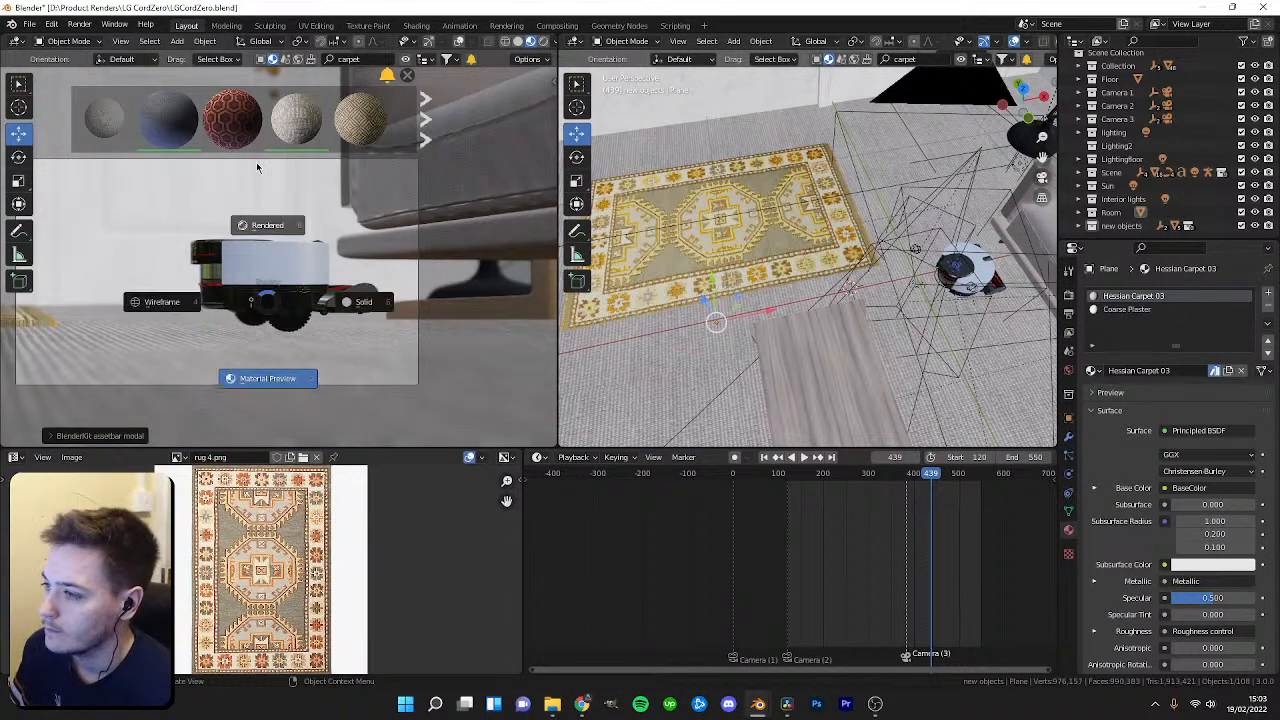
left_click(256, 168)
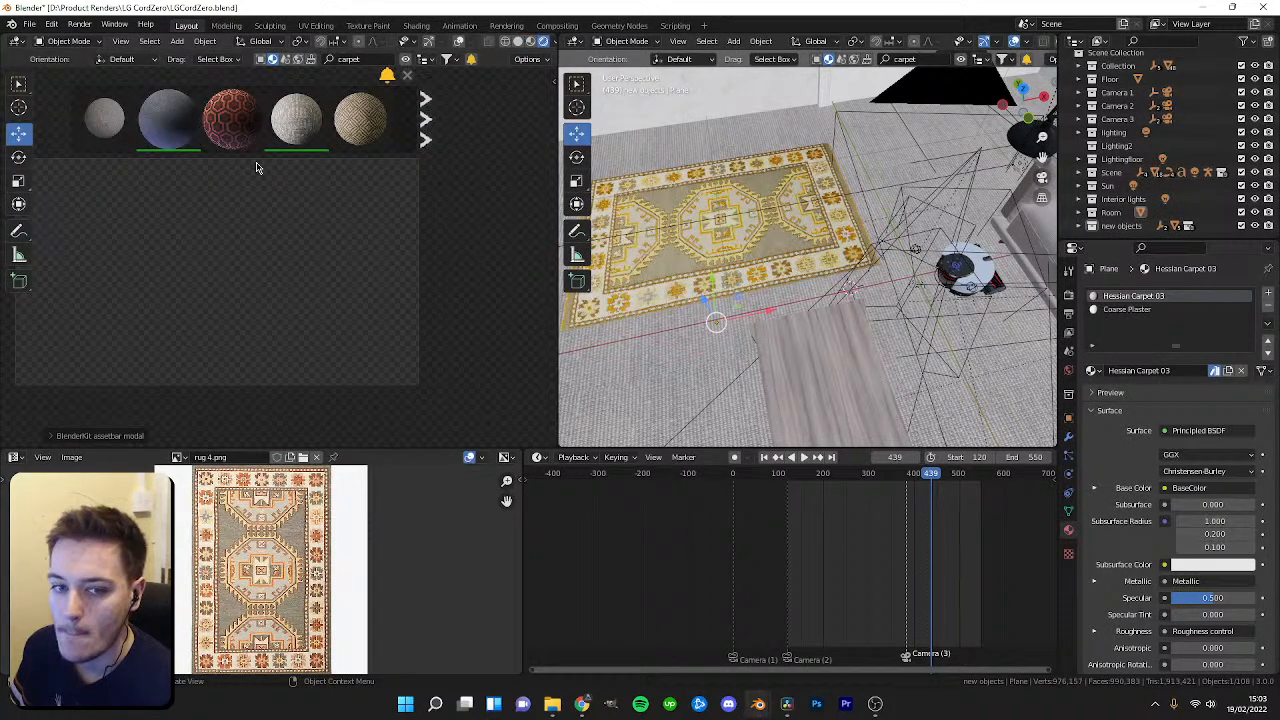
Select Camera (2) in its rig, enable Depth of Field and set its F-stop to 15.3.
scroll(294, 312, "up", 2)
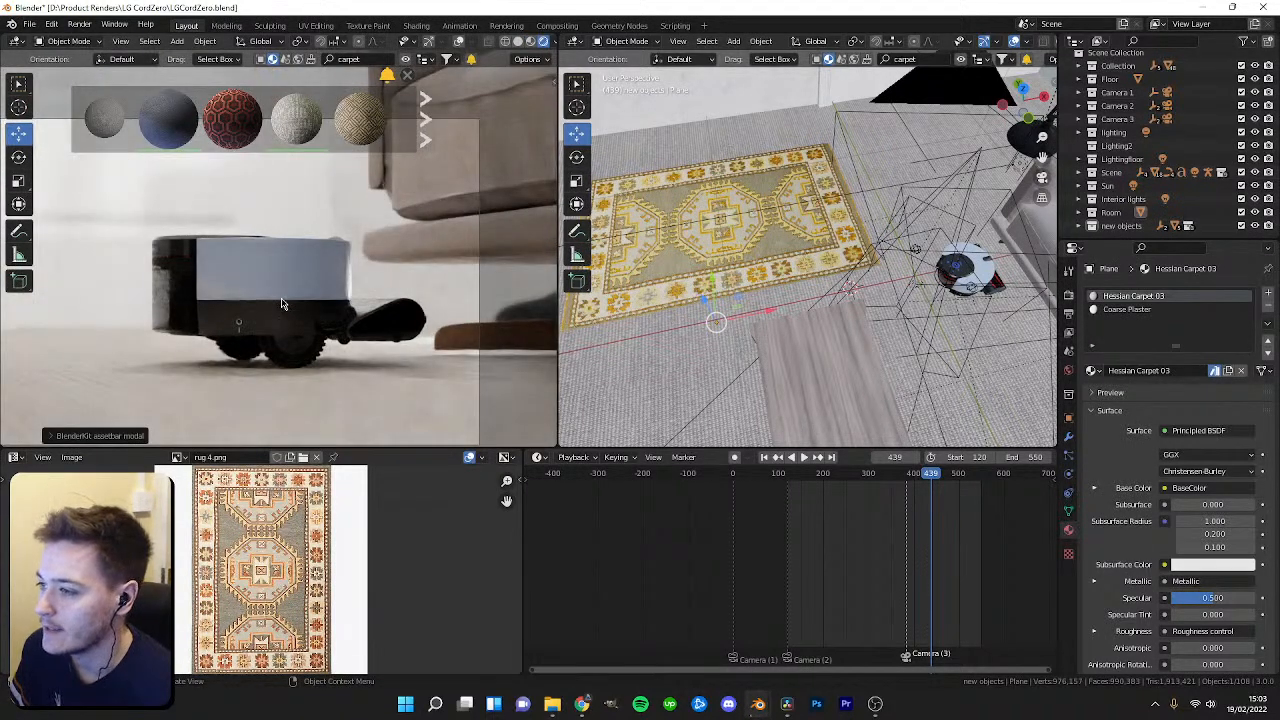
scroll(282, 304, "down", 2)
mouse_move(823, 486)
left_mouse_down()
mouse_move(883, 489)
mouse_move(749, 504)
mouse_move(835, 497)
mouse_move(815, 504)
left_mouse_up()
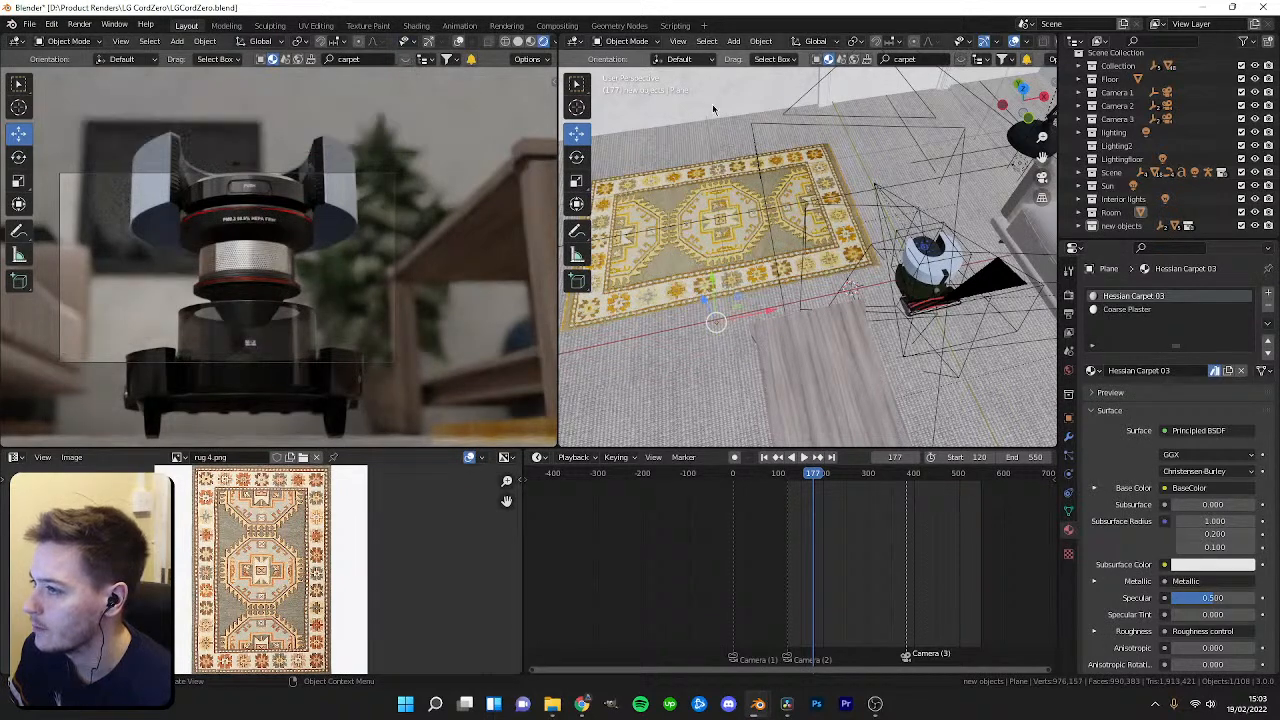
left_click(1080, 105)
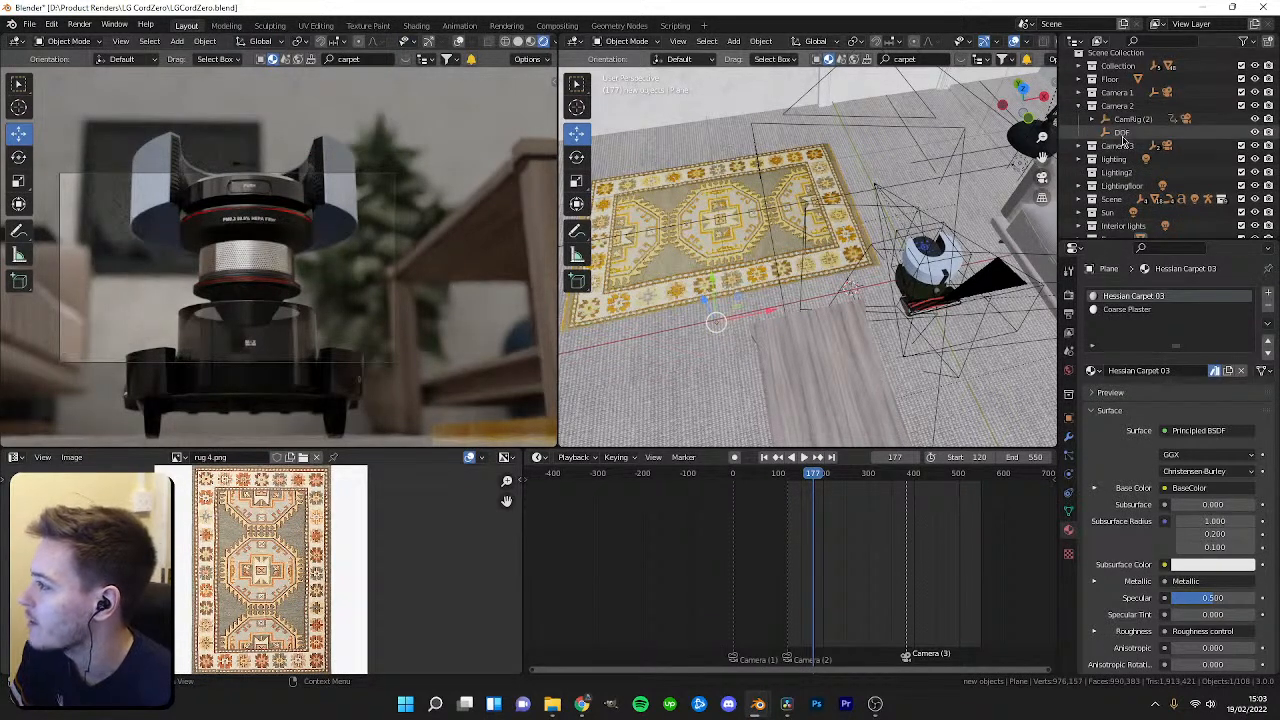
left_click(1100, 119)
left_click(1136, 145)
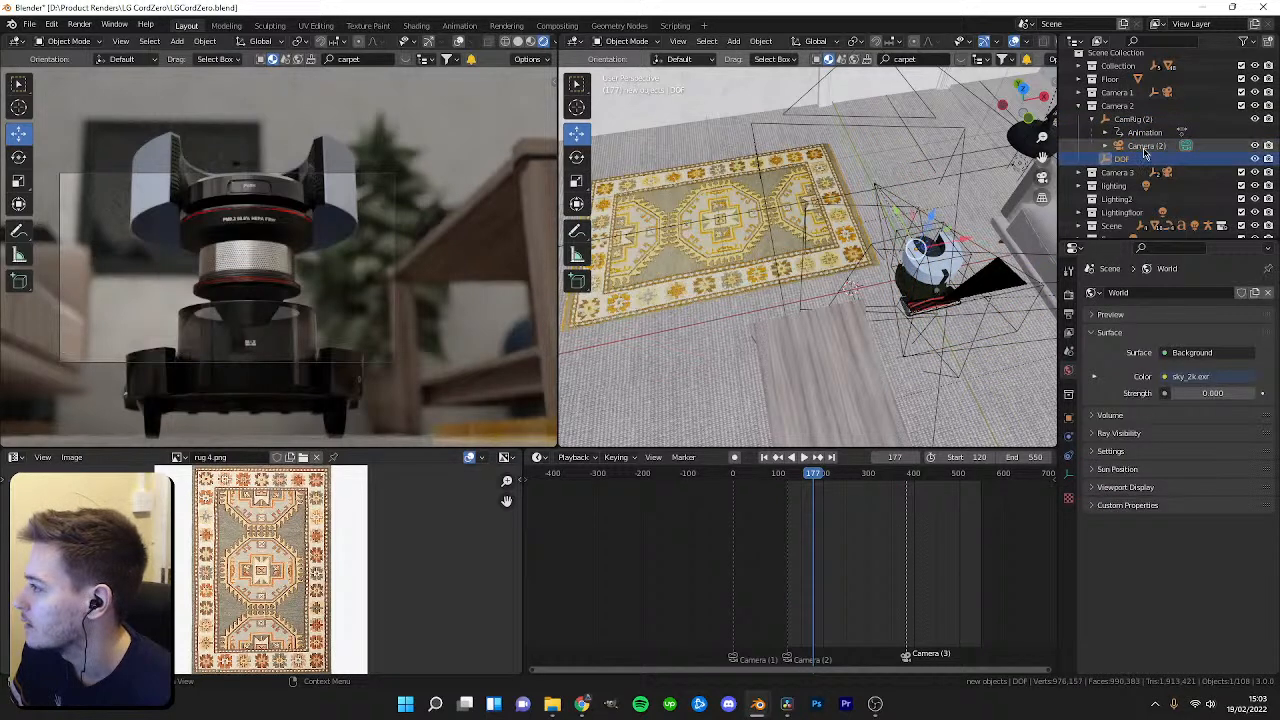
left_click(1102, 535)
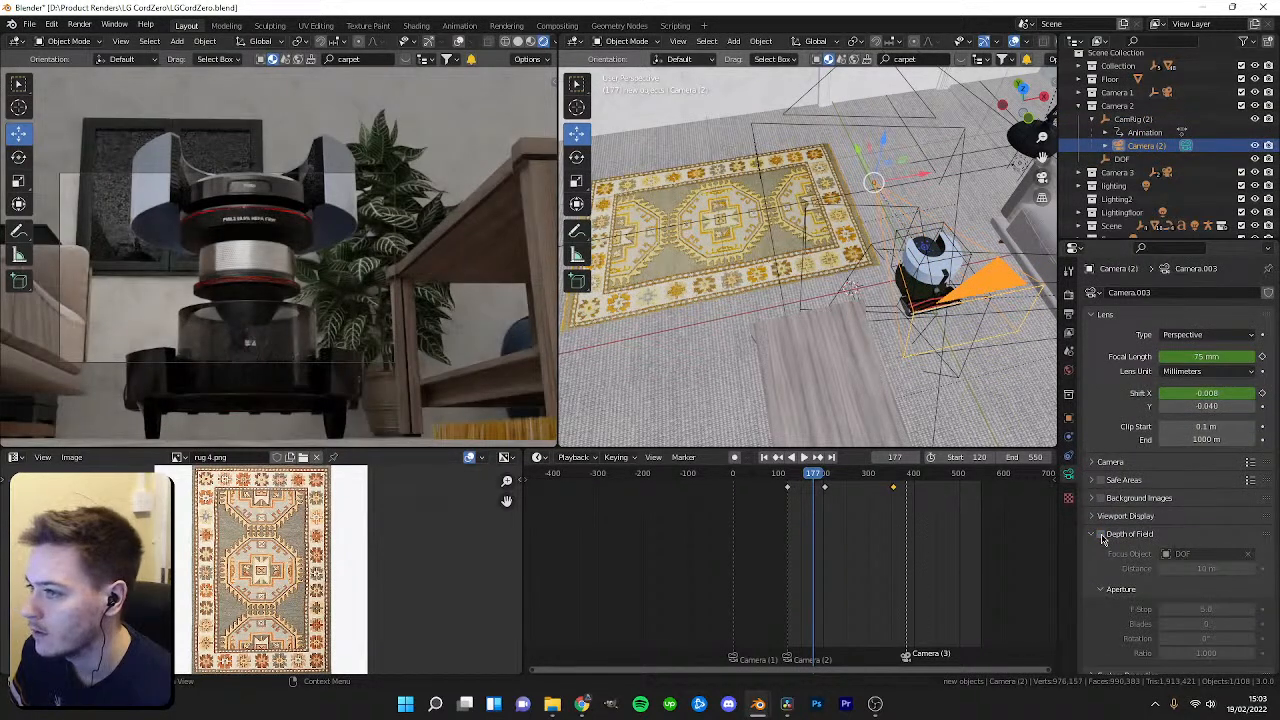
left_click(1102, 536)
left_click(1102, 536)
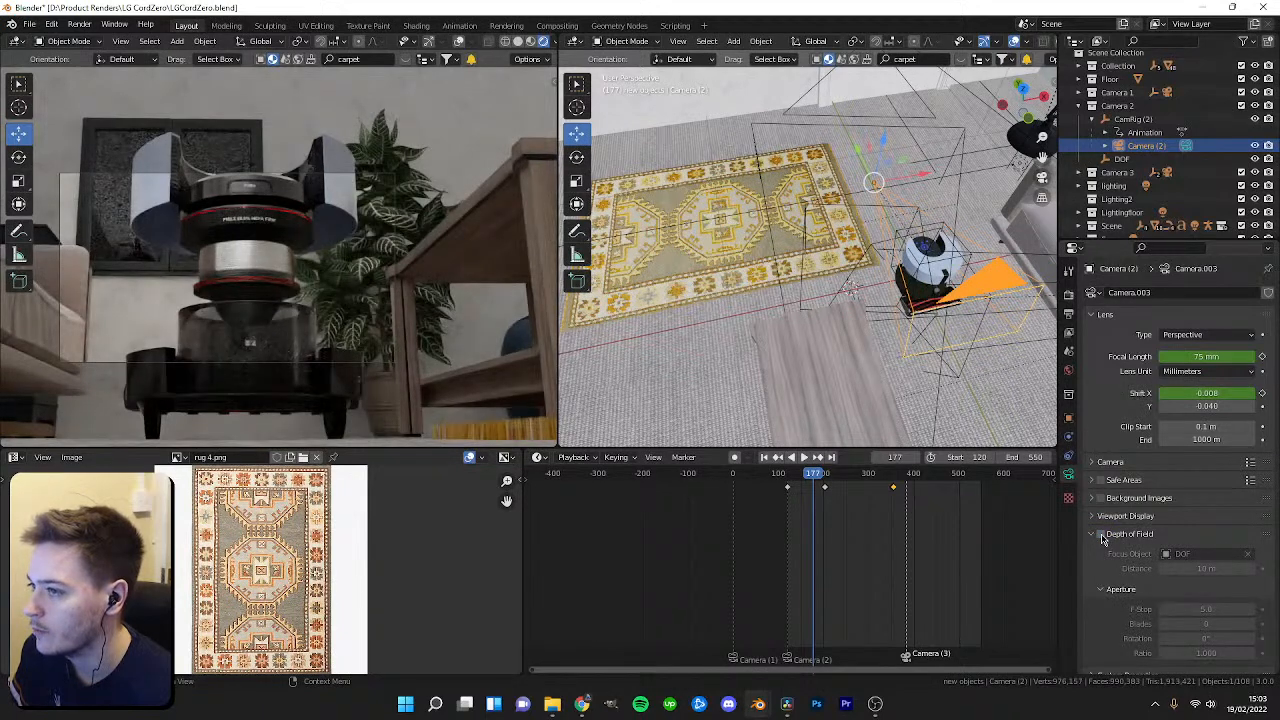
left_click(1102, 535)
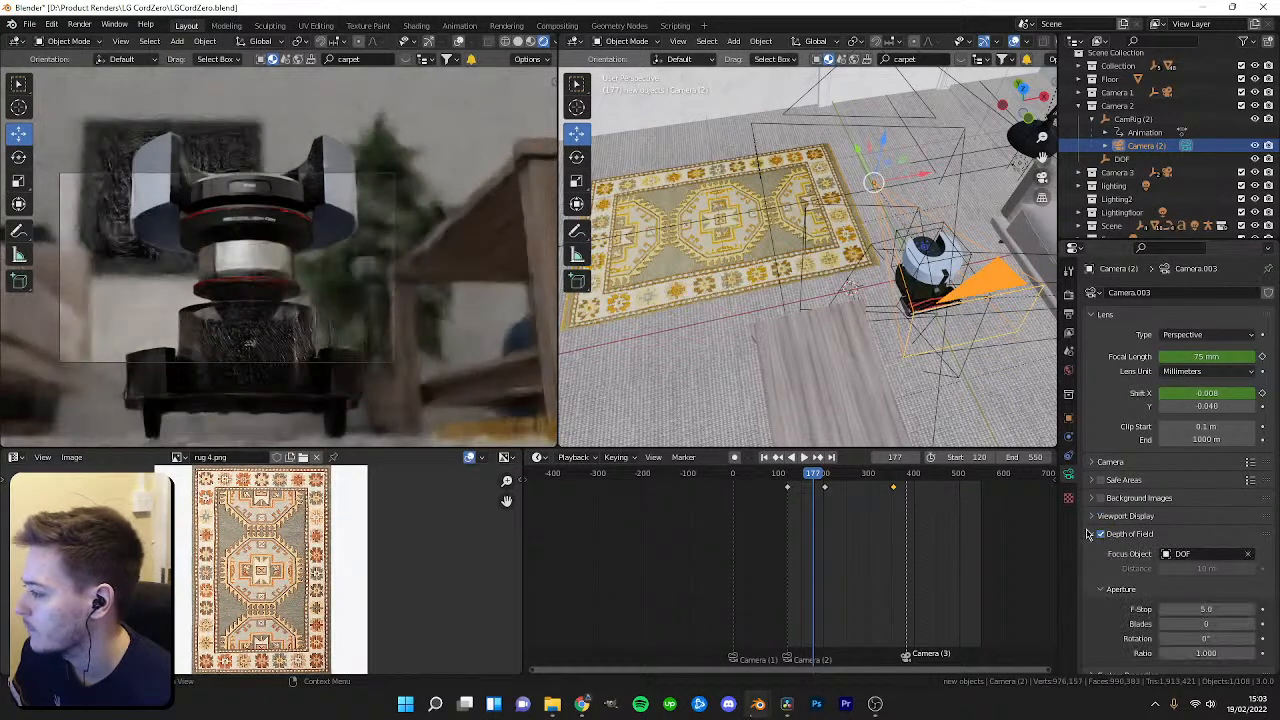
left_click_drag(1205, 609, 1258, 609)
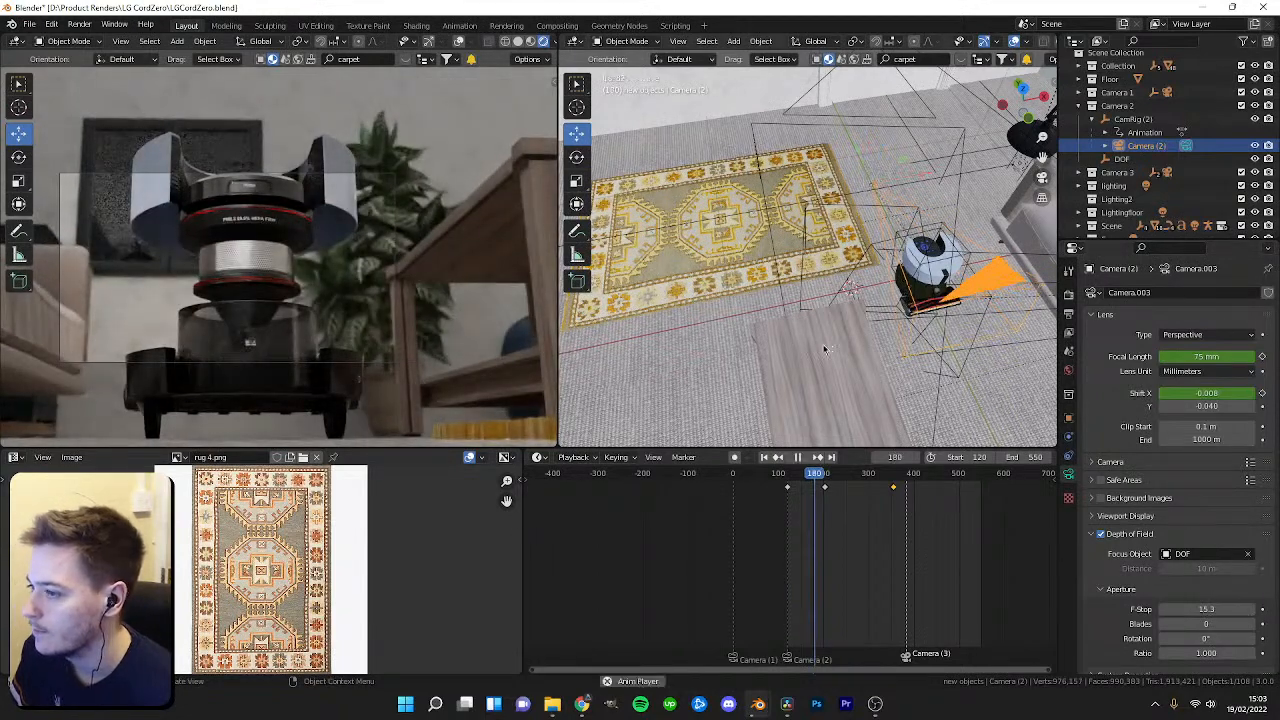
Play the animation and orbit the viewport to review the camera shot.
key("space")
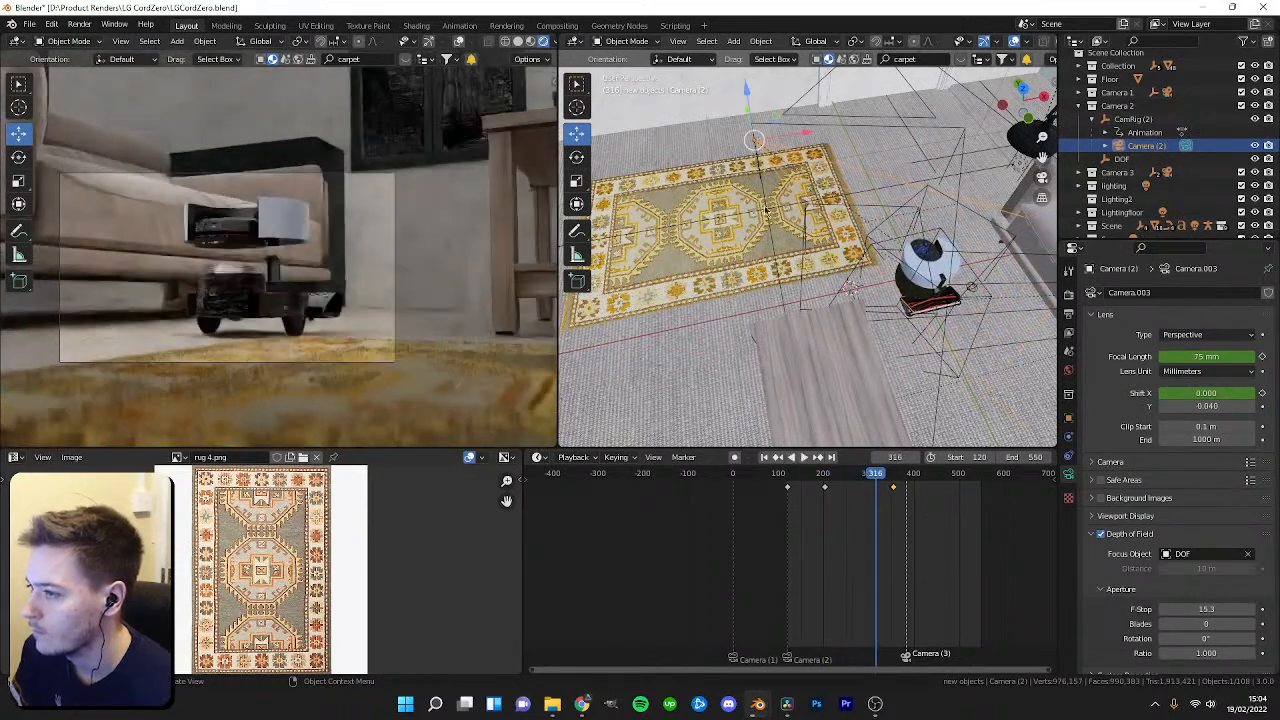
scroll(803, 247, "down", 2)
middle_click_drag(929, 197, 874, 214)
Delete the lighting, Lighting2, Lightingfloor and Interior lights collections along with their lights.
left_click(1091, 105)
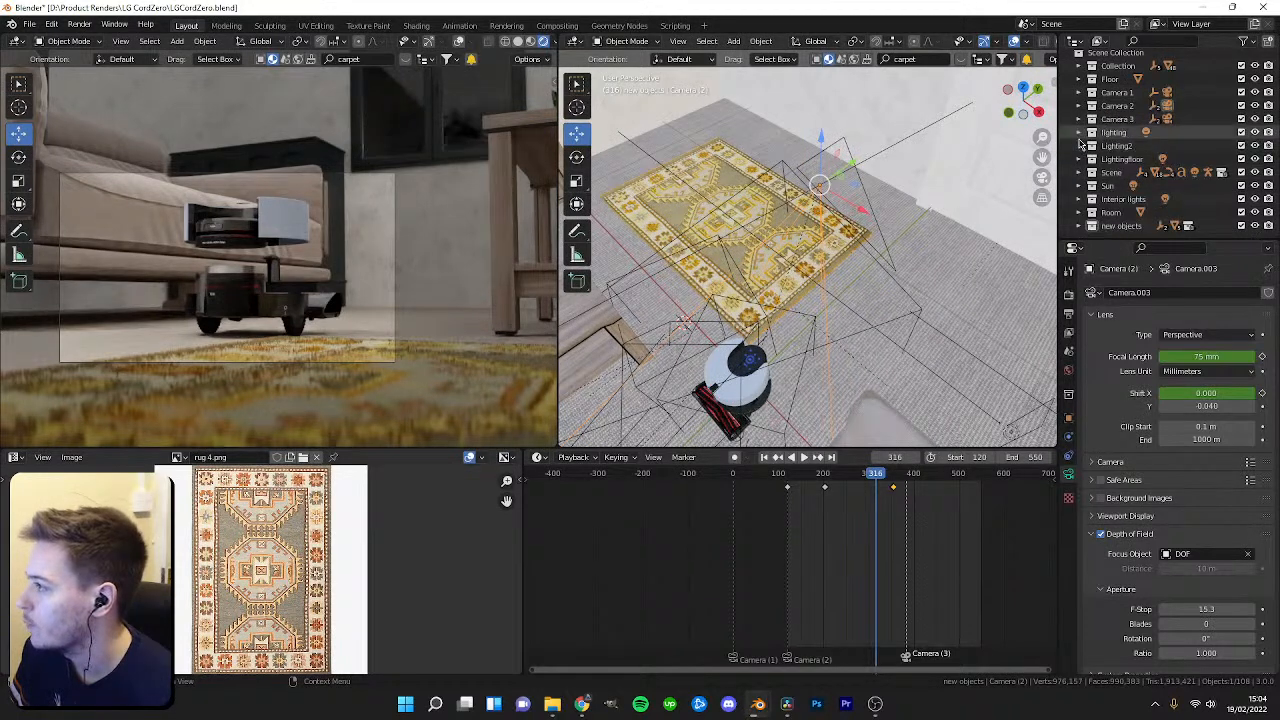
left_click(1091, 132)
left_click(1125, 146)
key("Delete")
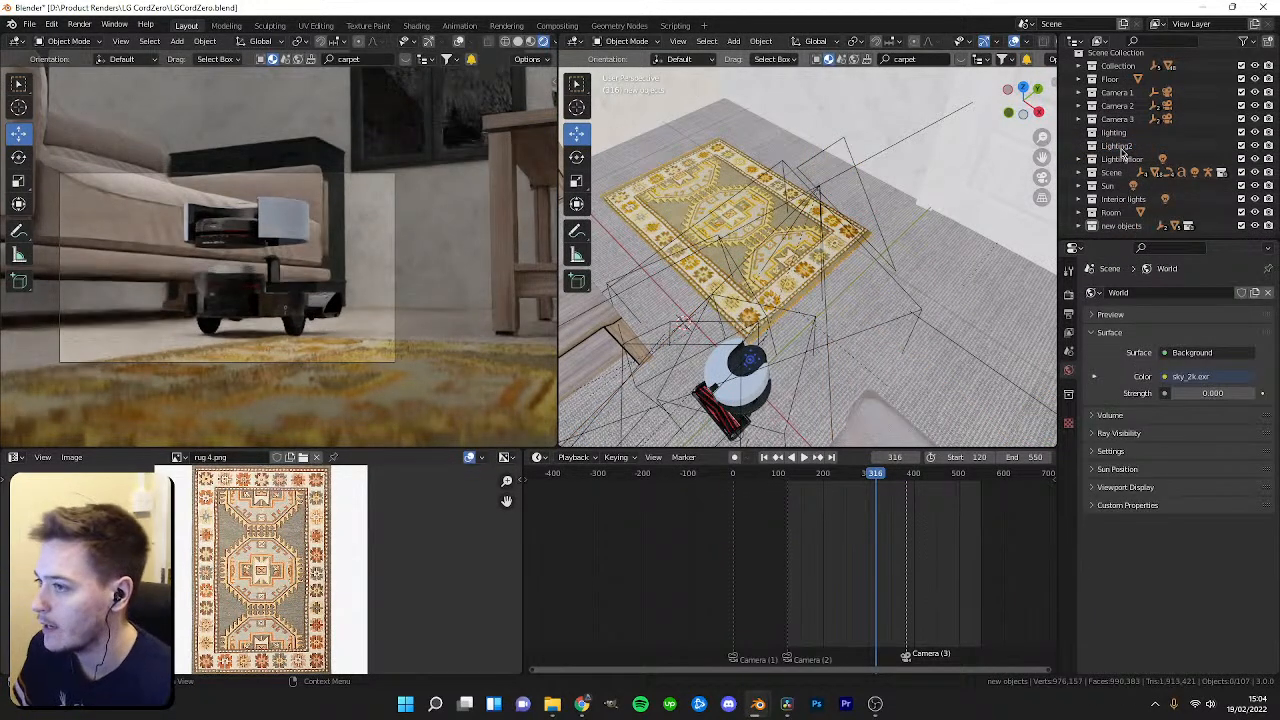
key("Delete")
left_click(1119, 138)
key("Delete")
left_click(1079, 138)
left_click(1119, 152)
key("Delete")
left_click(1119, 139)
key("Delete")
left_click(1079, 165)
left_click(1117, 177)
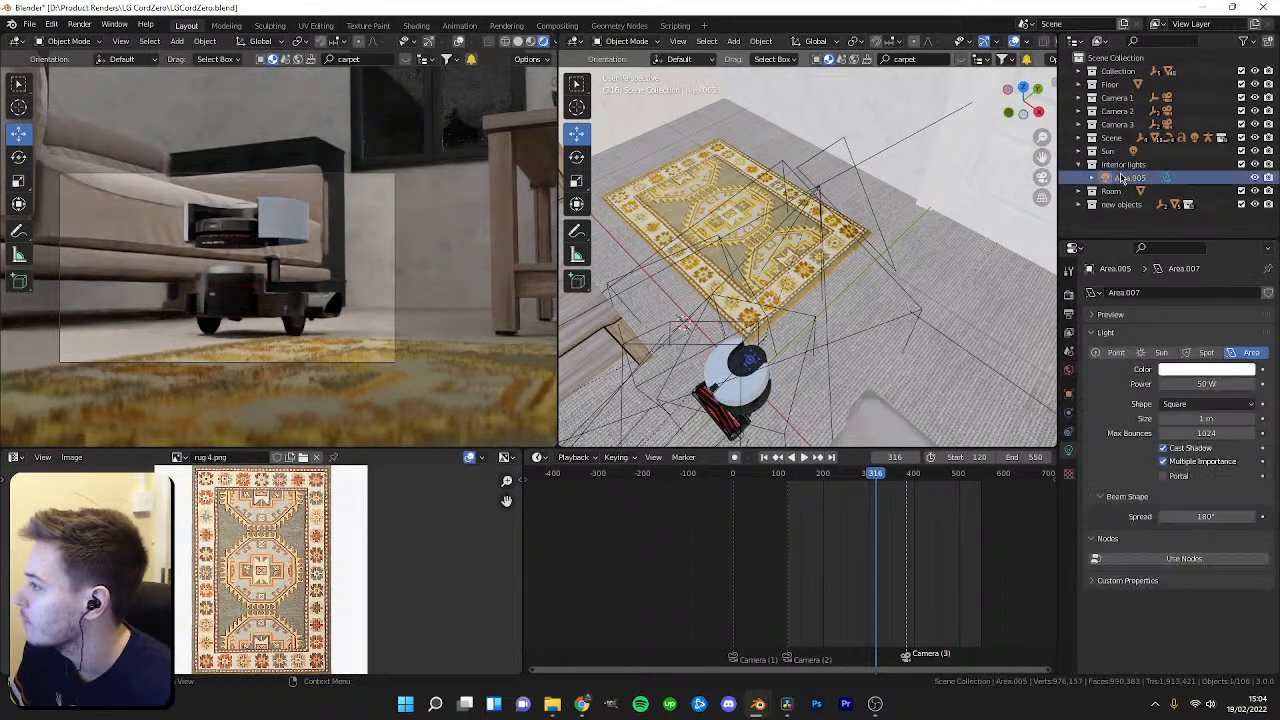
key("Delete")
left_click(1120, 165)
key("Delete")
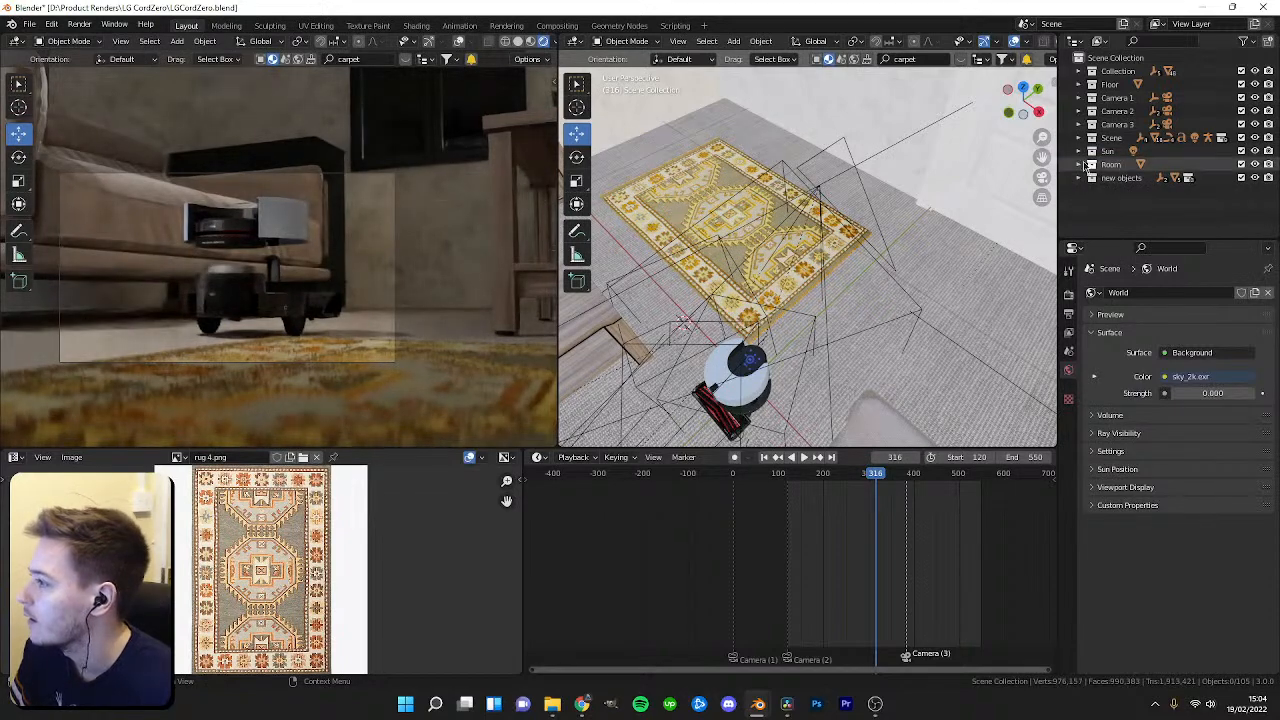
Select the floor lamp's bulb sphere and set its emission material's strength to 0.
middle_click_drag(463, 158, 334, 318)
scroll(391, 251, "down", 4)
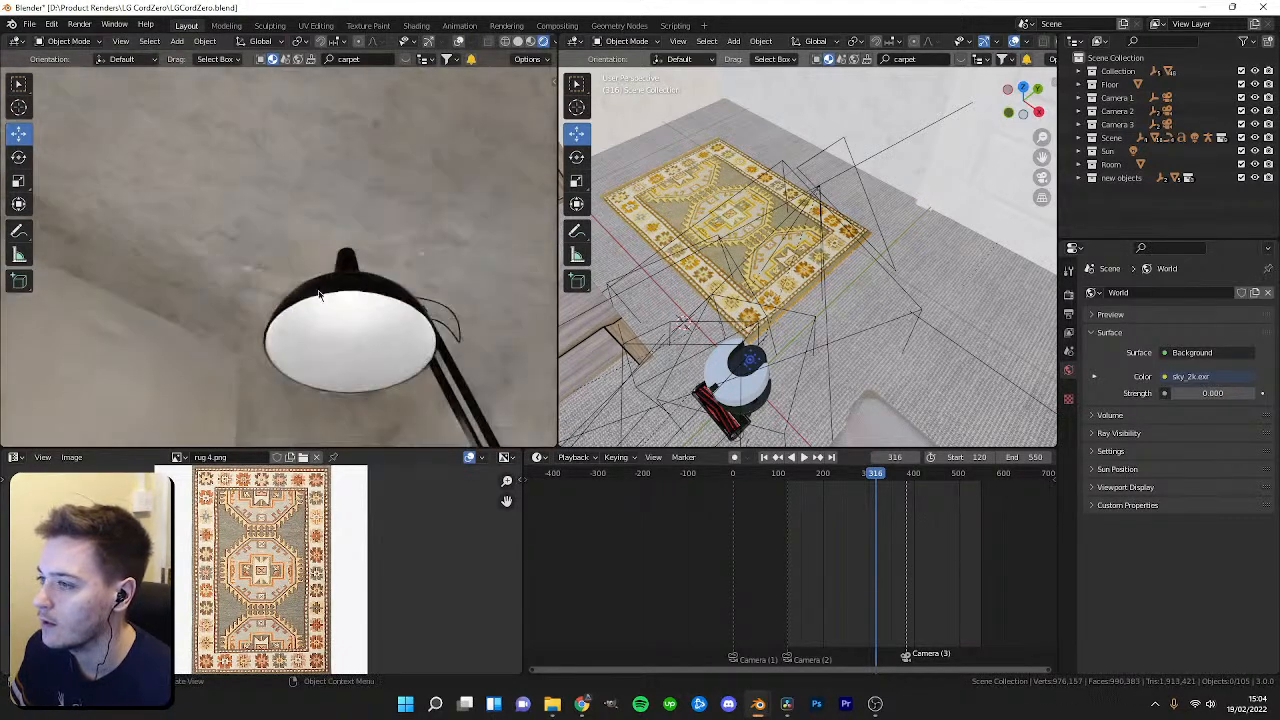
left_click(334, 318)
scroll(786, 240, "down", 5)
mouse_move(788, 257)
middle_mouse_down()
mouse_move(927, 244)
mouse_move(800, 317)
mouse_move(786, 262)
mouse_move(831, 190)
mouse_move(829, 246)
mouse_move(780, 262)
middle_mouse_up()
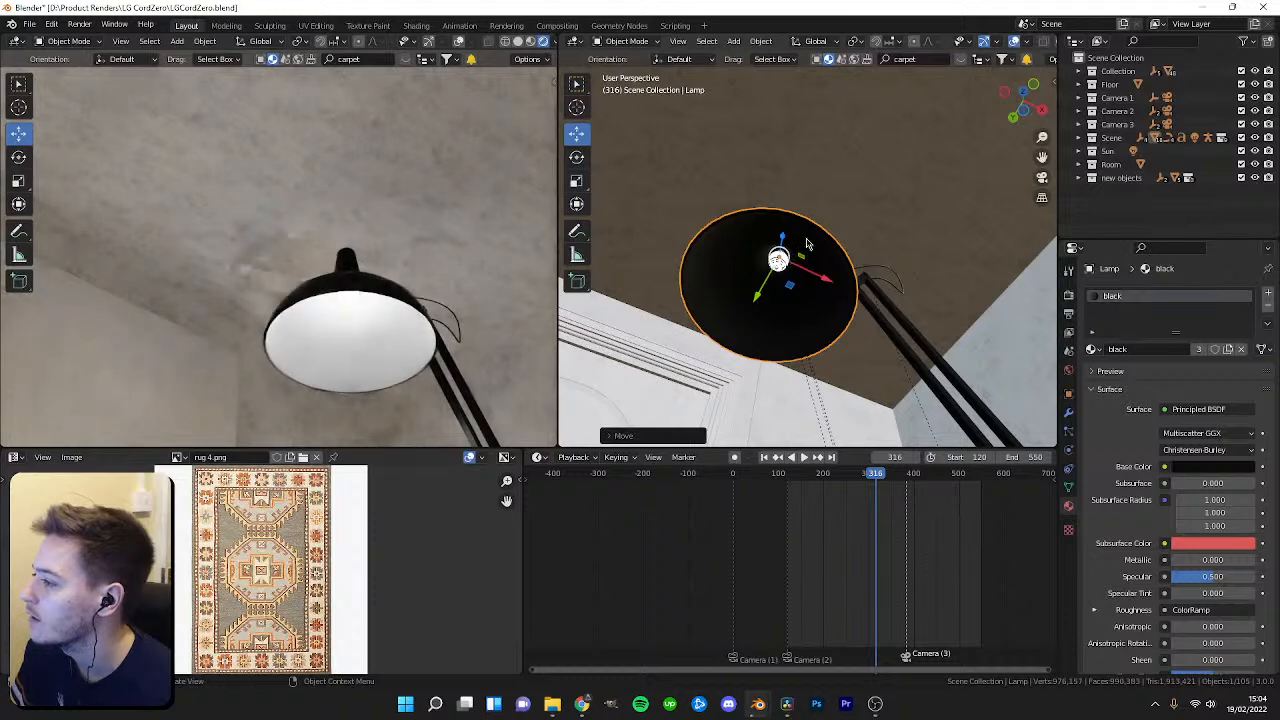
left_click(778, 266)
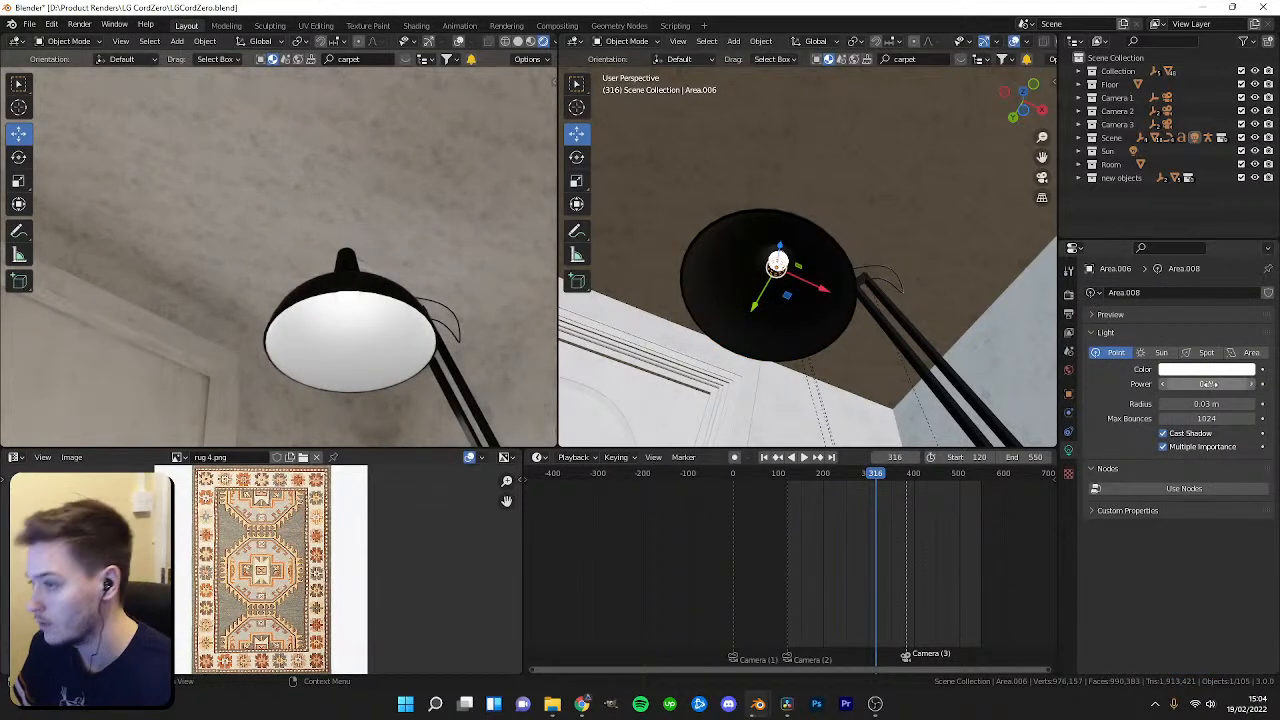
middle_click_drag(365, 238, 357, 351)
scroll(400, 335, "down", 2)
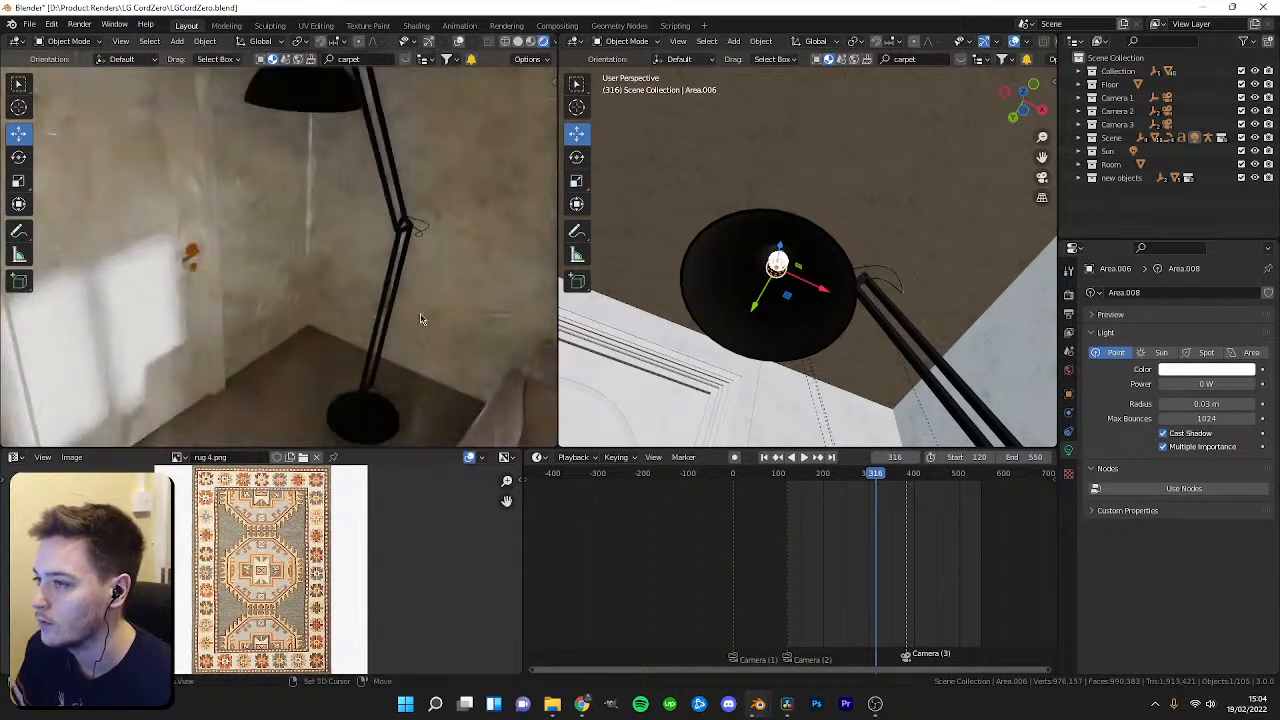
middle_click_drag(429, 329, 379, 278, "shift")
scroll(836, 297, "up", 2)
scroll(836, 297, "up", 2)
left_click(760, 285)
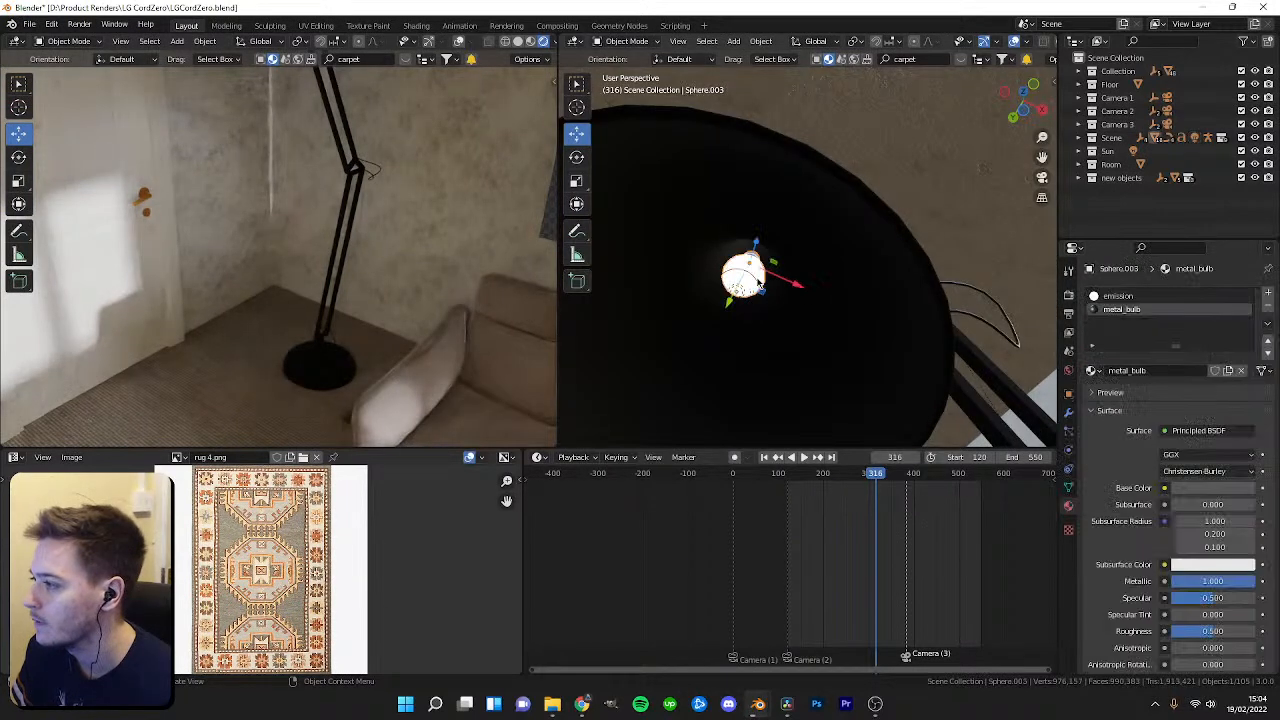
scroll(1192, 498, "down", 6)
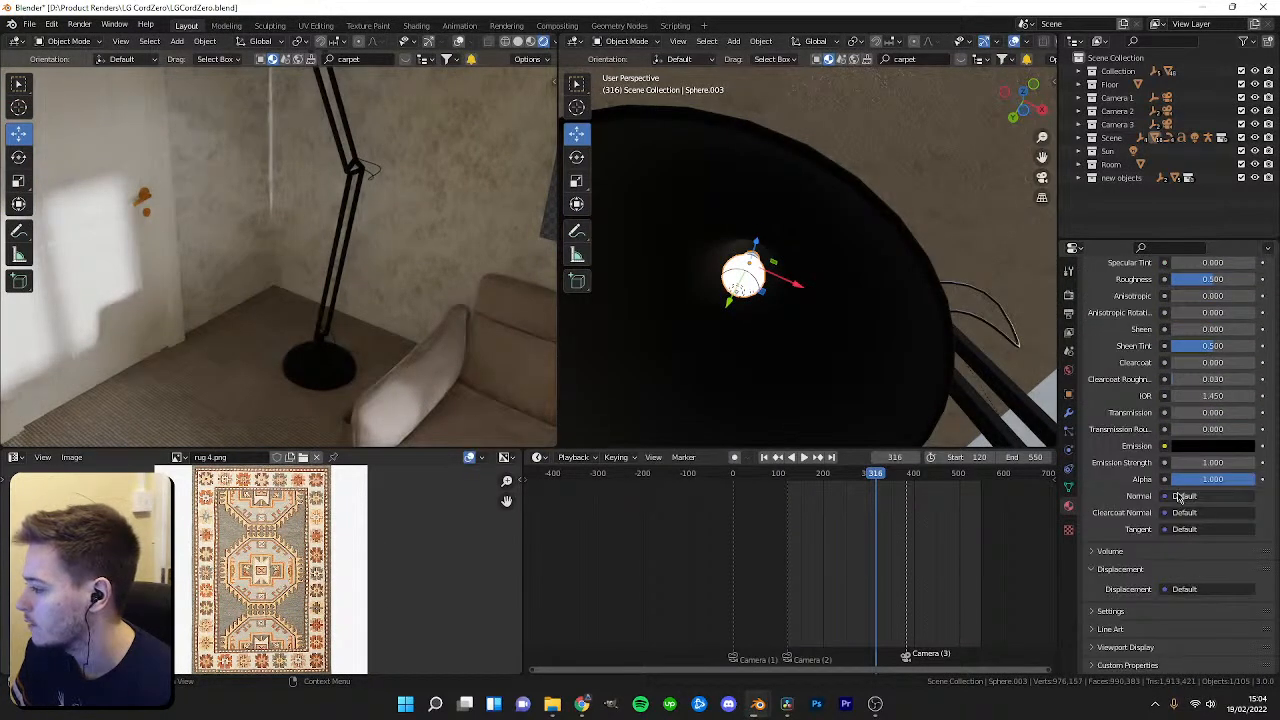
scroll(1180, 500, "up", 6)
left_click(1120, 291)
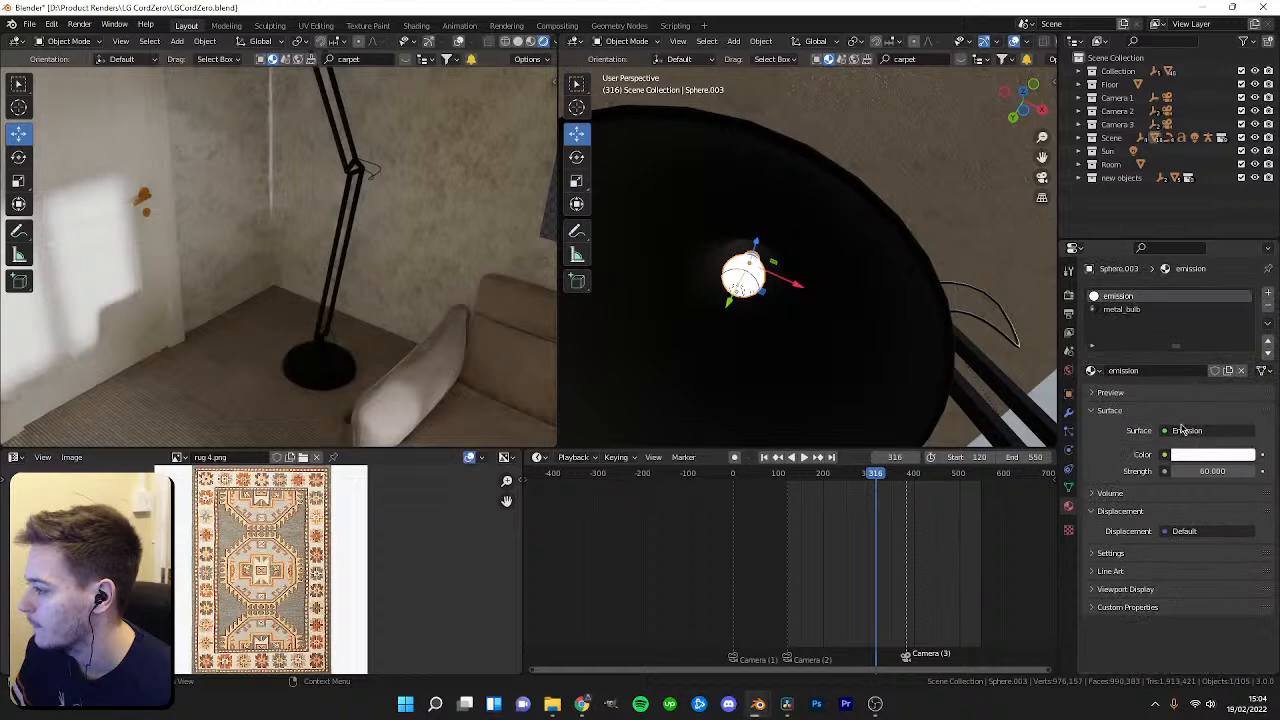
type("0")
key("Return")
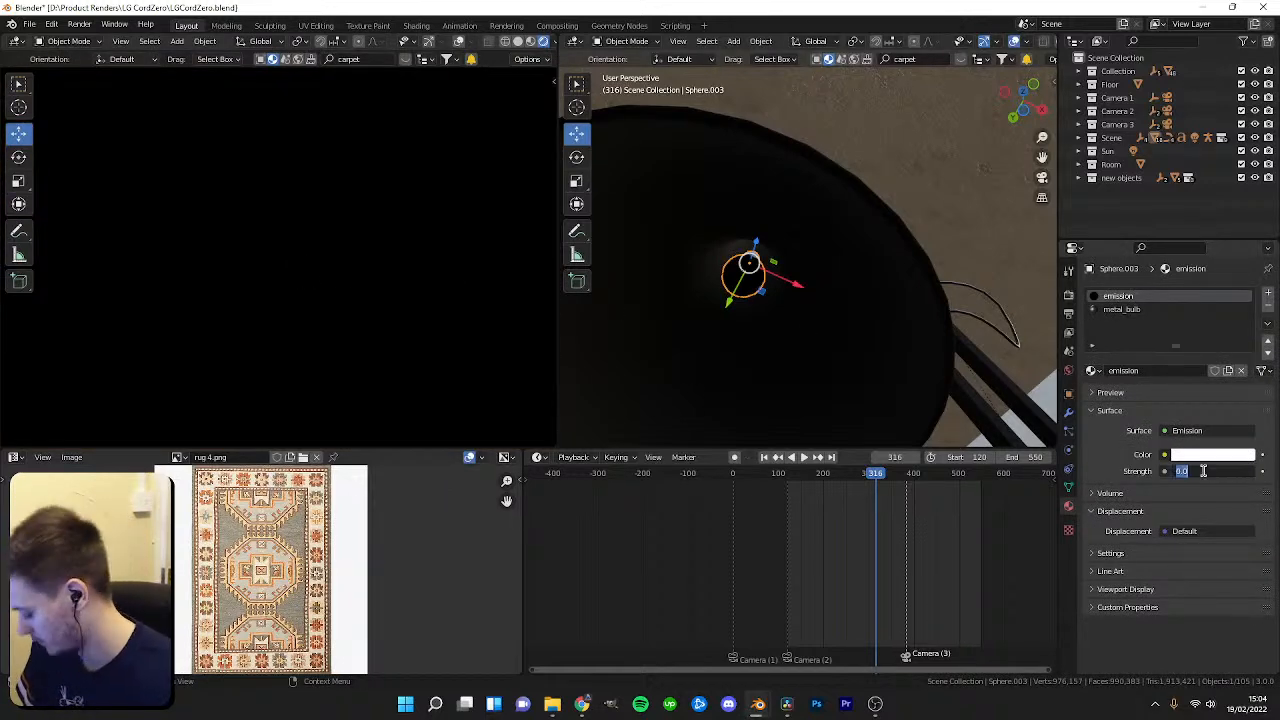
Select the ceiling light, undoing two accidental moves, and set its Licht material's emission strength to 0.
middle_click_drag(374, 352, 341, 333)
scroll(341, 329, "up", 1)
left_click(231, 314)
scroll(777, 317, "down", 5)
middle_click_drag(767, 293, 789, 352)
scroll(760, 335, "up", 3)
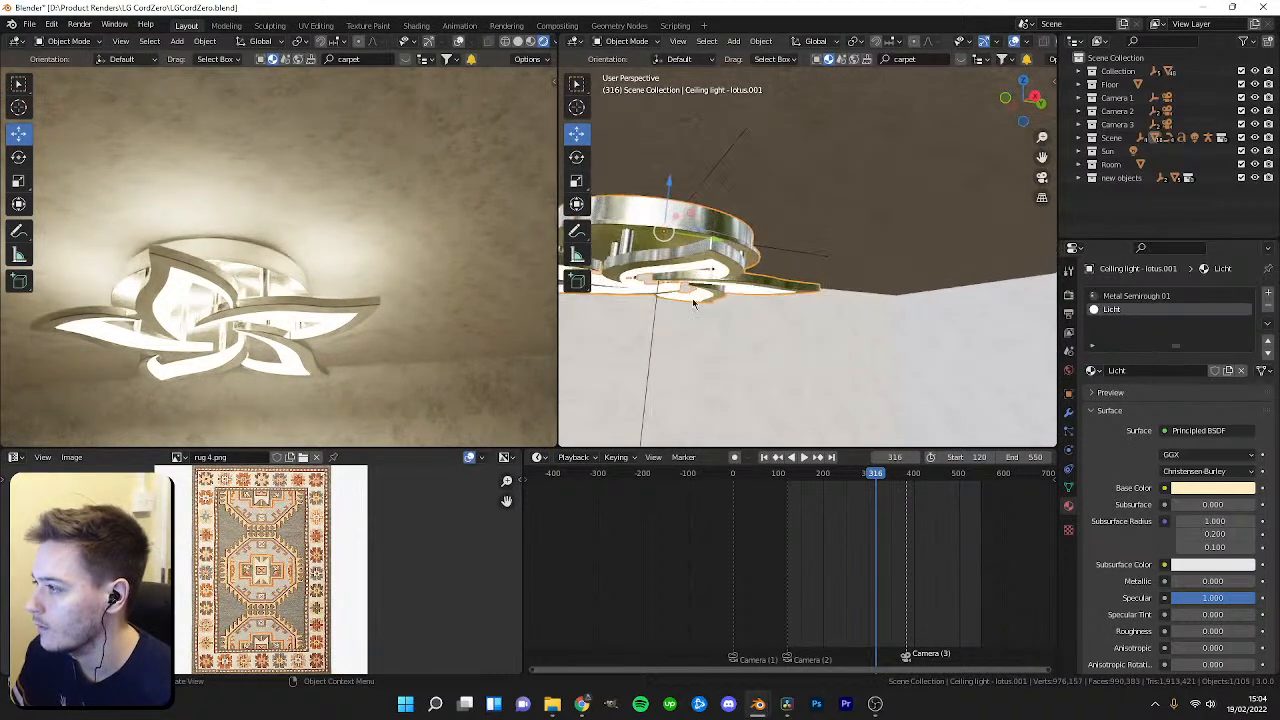
middle_click_drag(711, 306, 763, 201)
left_click_drag(718, 196, 720, 296)
key("ctrl+z")
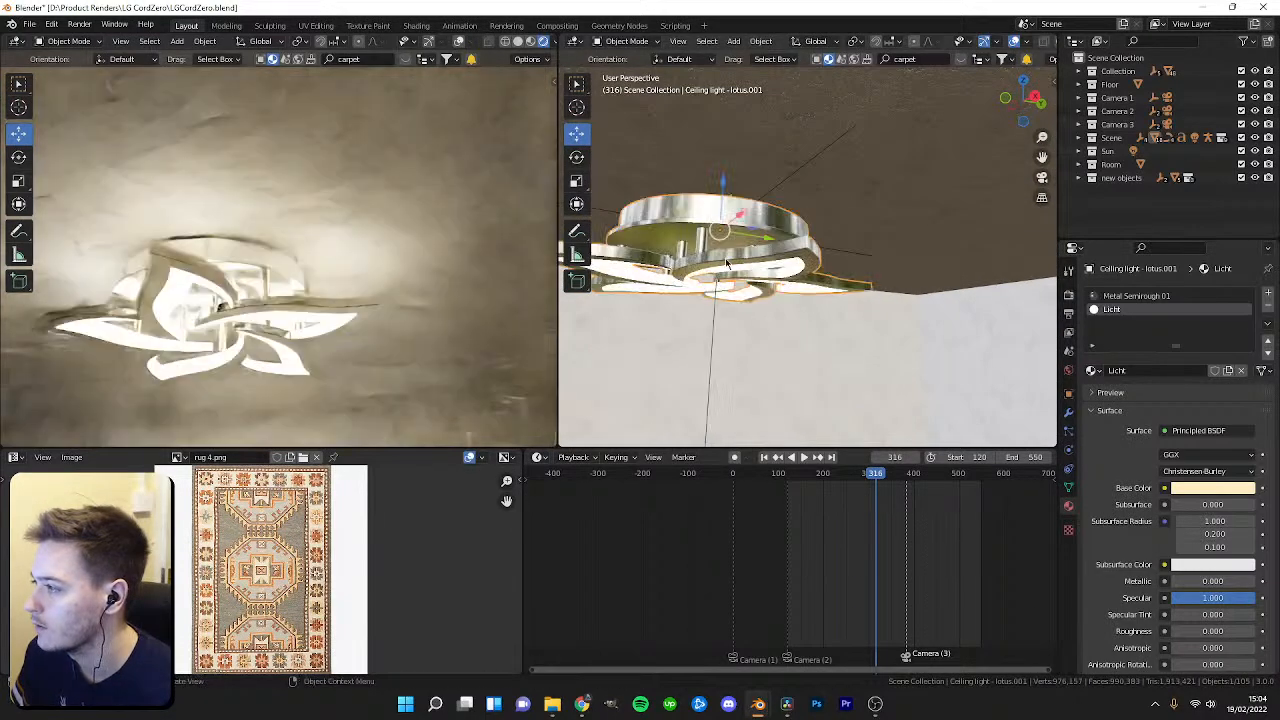
key("ctrl+z")
left_click(731, 272)
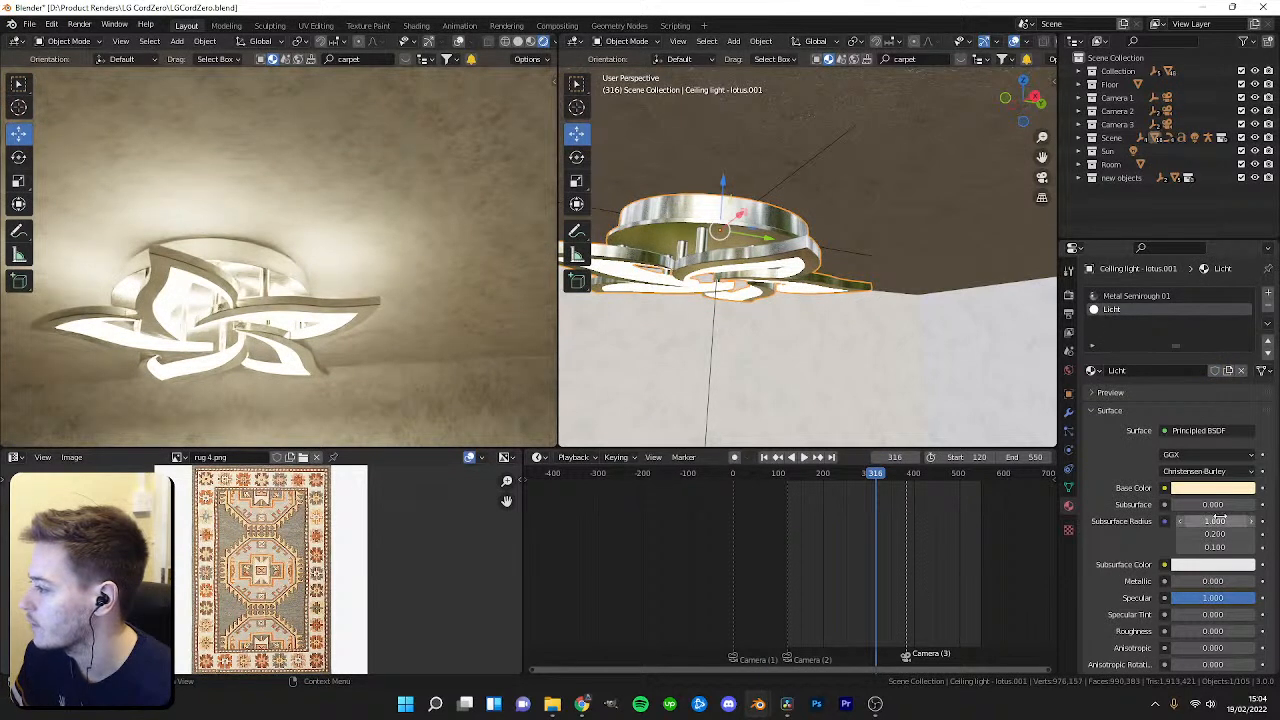
scroll(1218, 530, "down", 6)
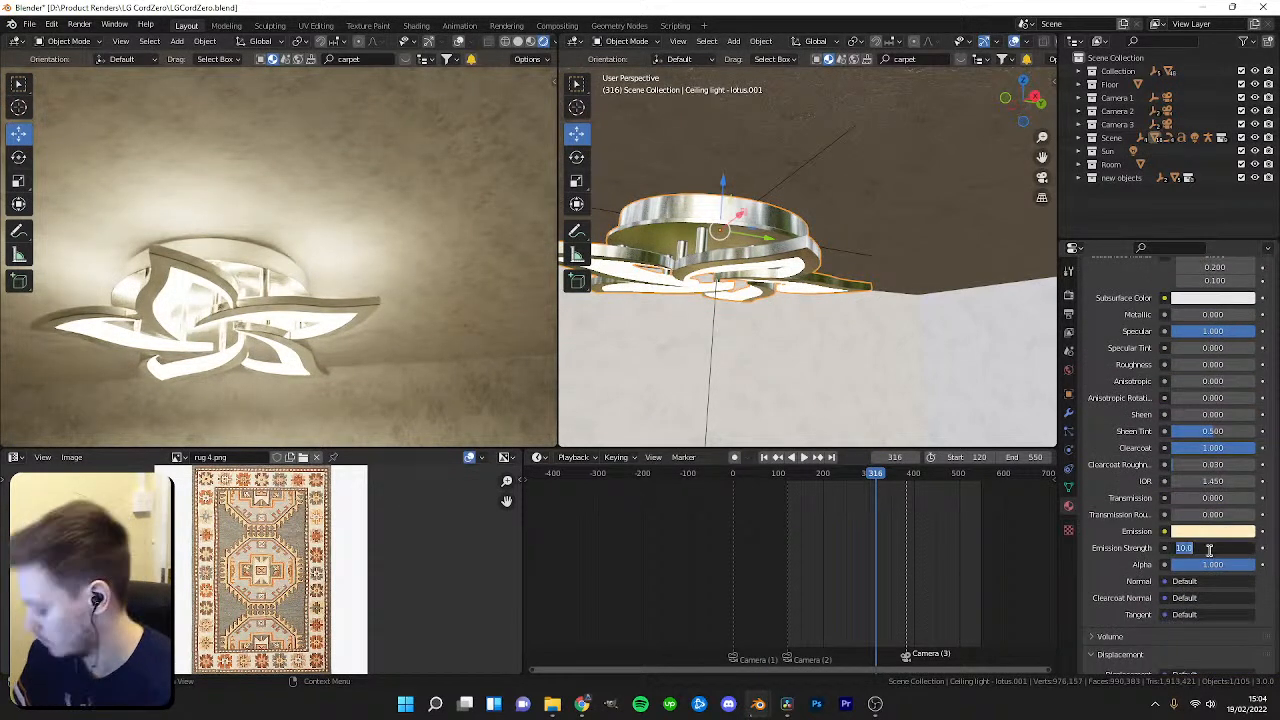
left_click(1212, 548)
type("0")
key("Return")
Adjust the ceiling light's emission strength through the camera view, trying 32 and 1 before settling on 10.
middle_click_drag(413, 318, 319, 344)
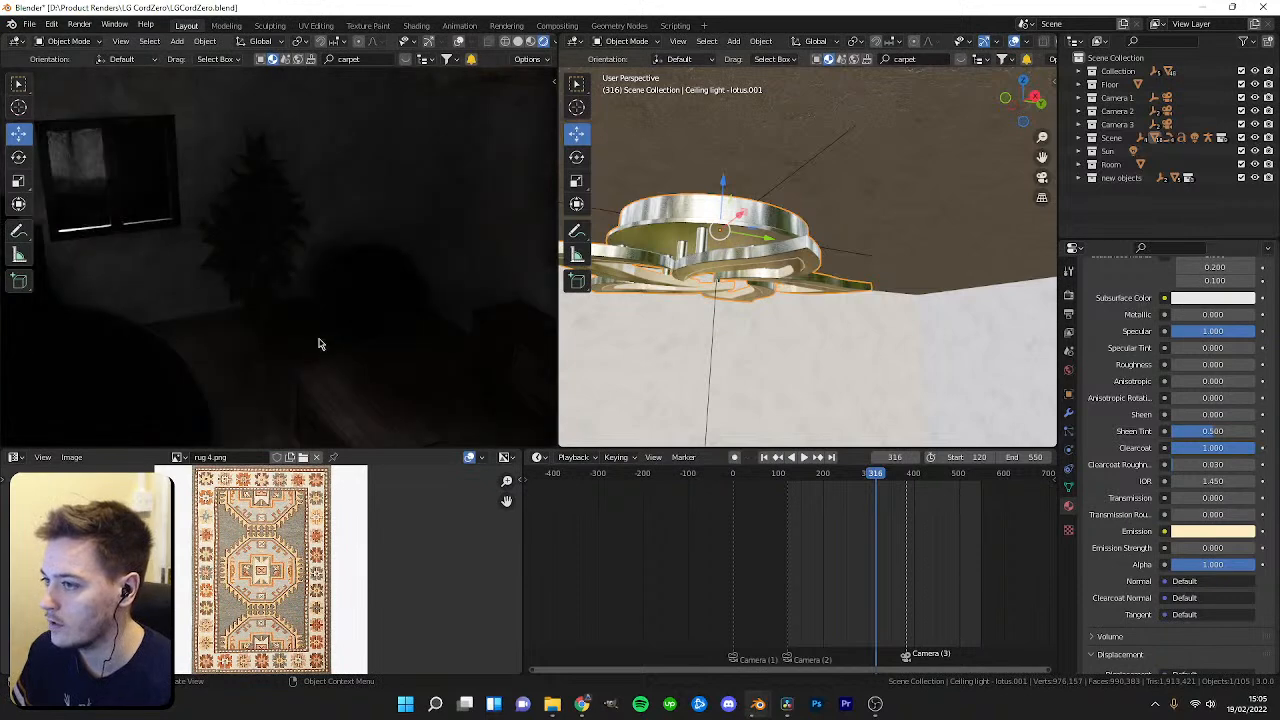
left_click(1204, 547)
type("32")
key("Return")
key("KP_0")
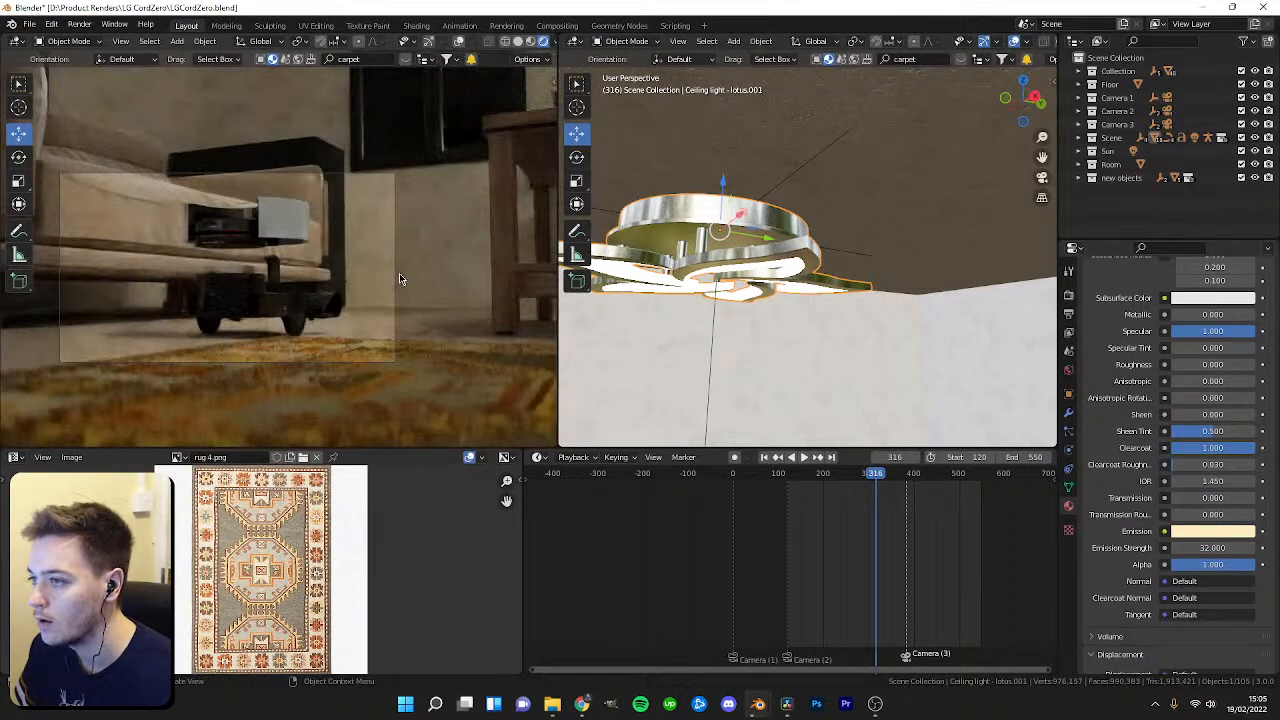
left_click(1204, 548)
type("1")
key("Return")
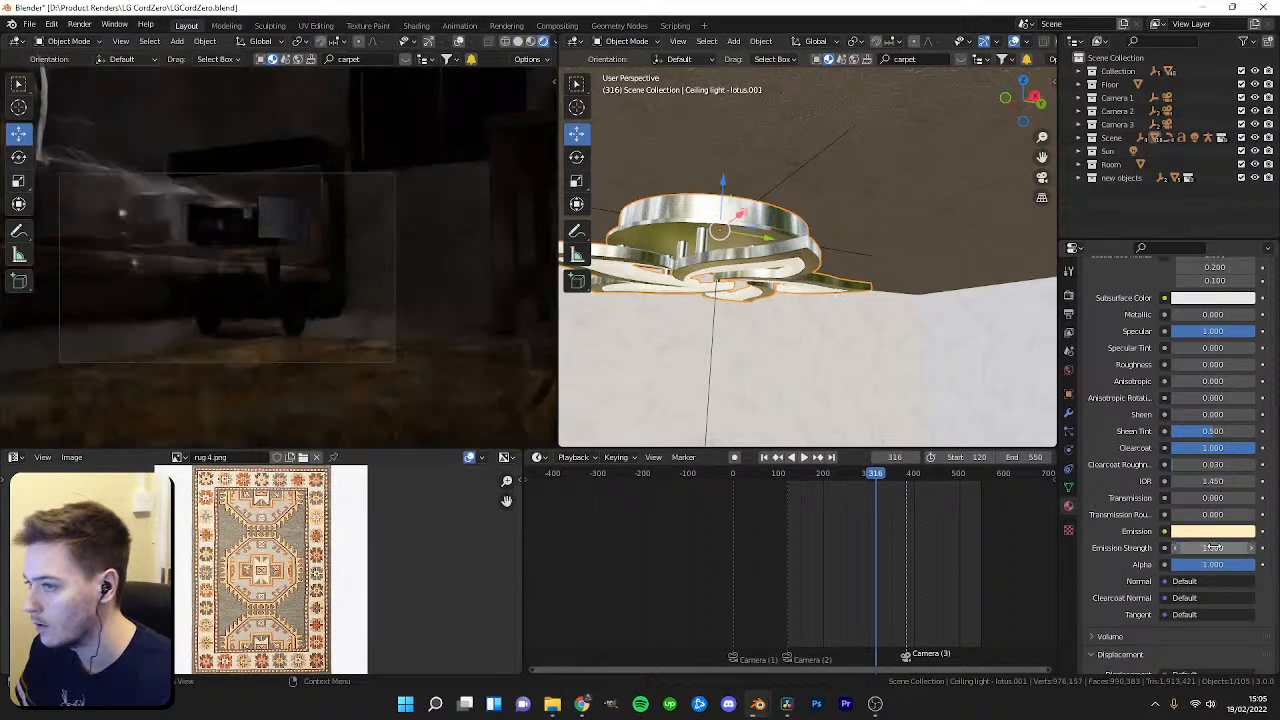
left_click(1207, 548)
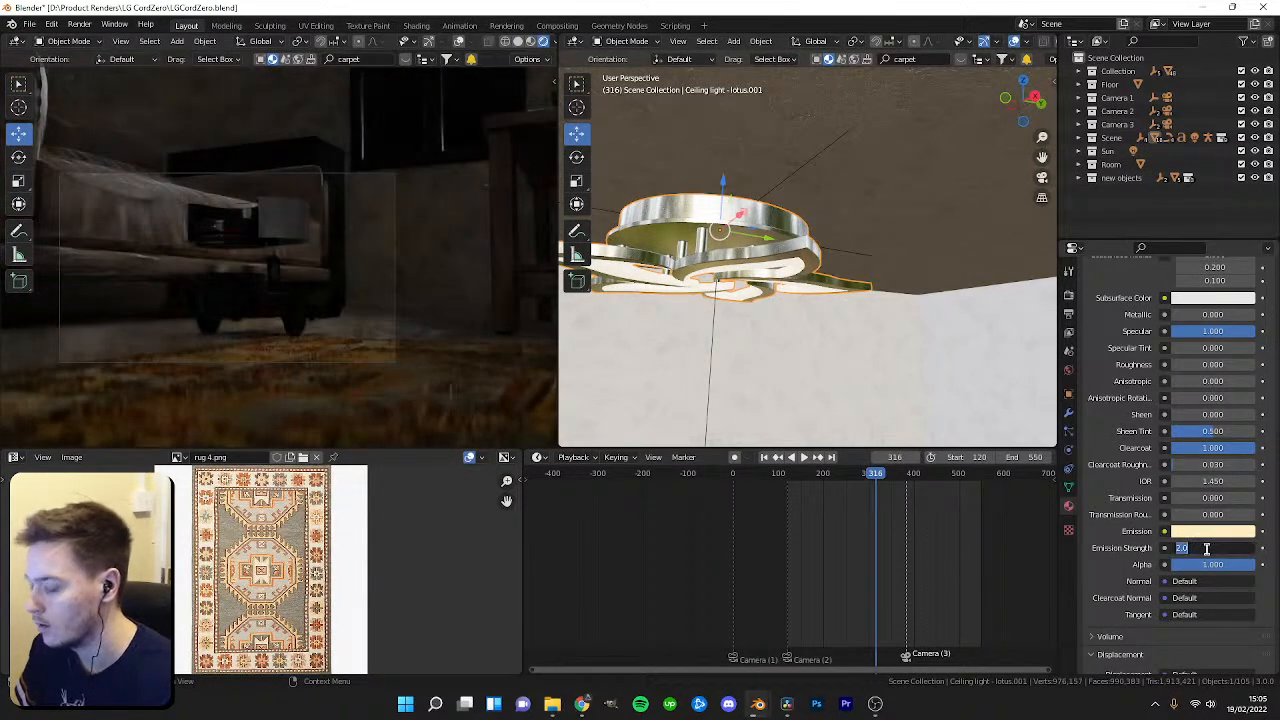
type("10")
key("Return")
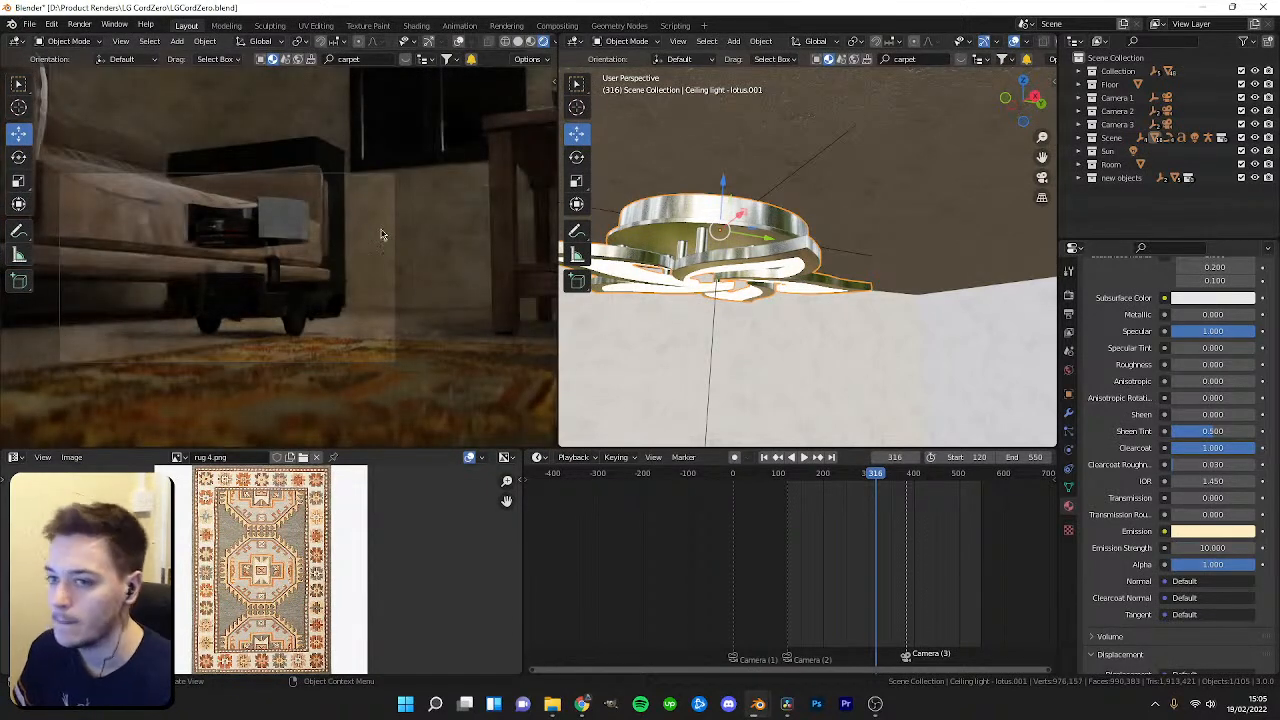
Switch the image editor area to the Shader Editor.
middle_click_drag(335, 245, 239, 247)
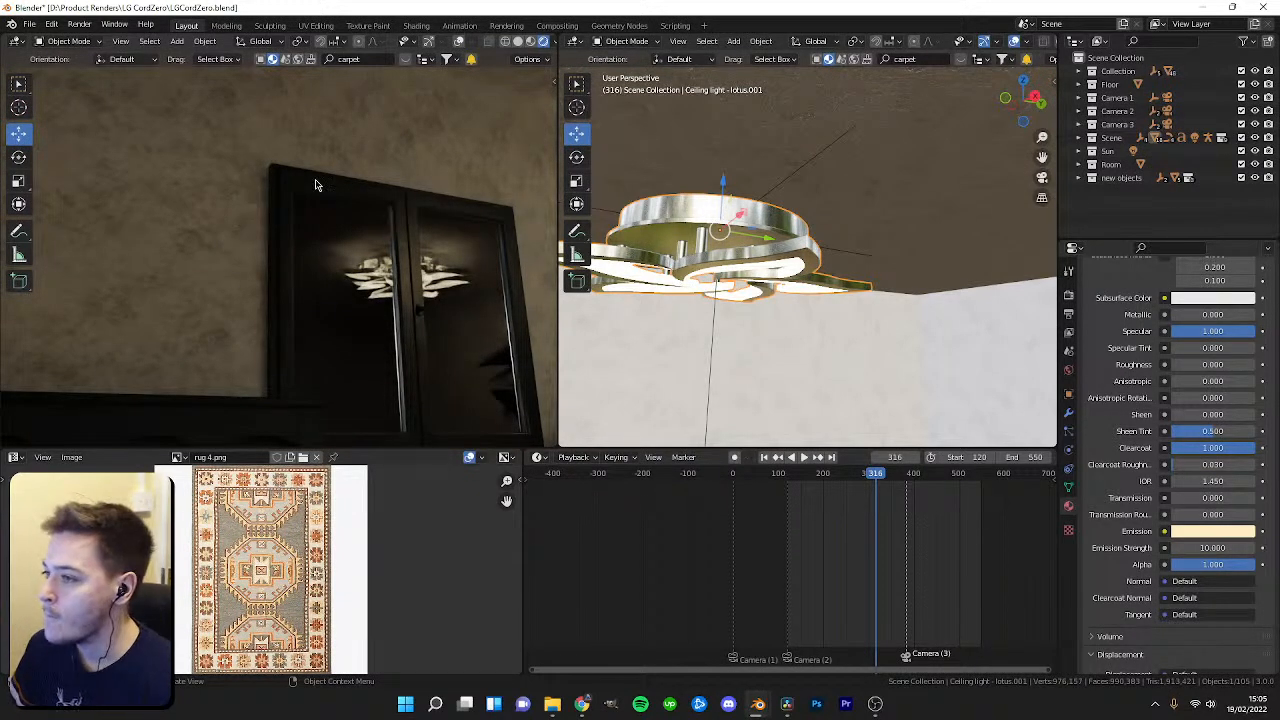
middle_click_drag(422, 232, 400, 289)
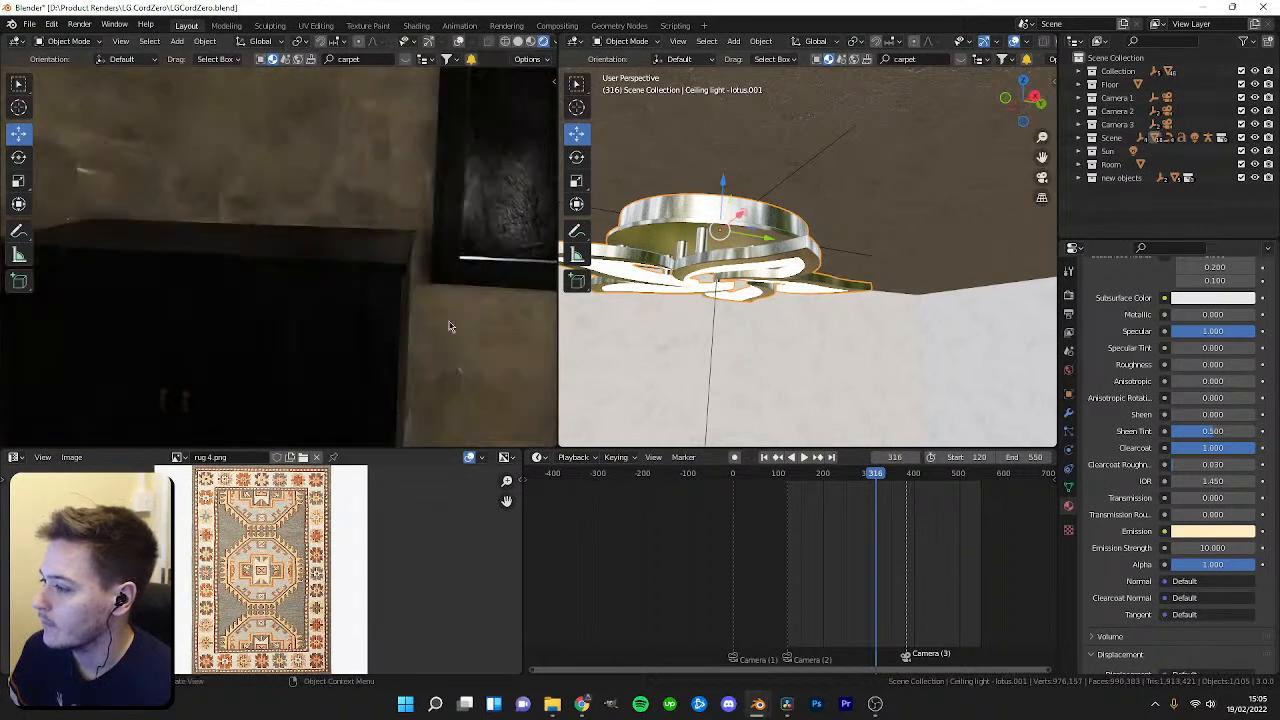
left_click(14, 457)
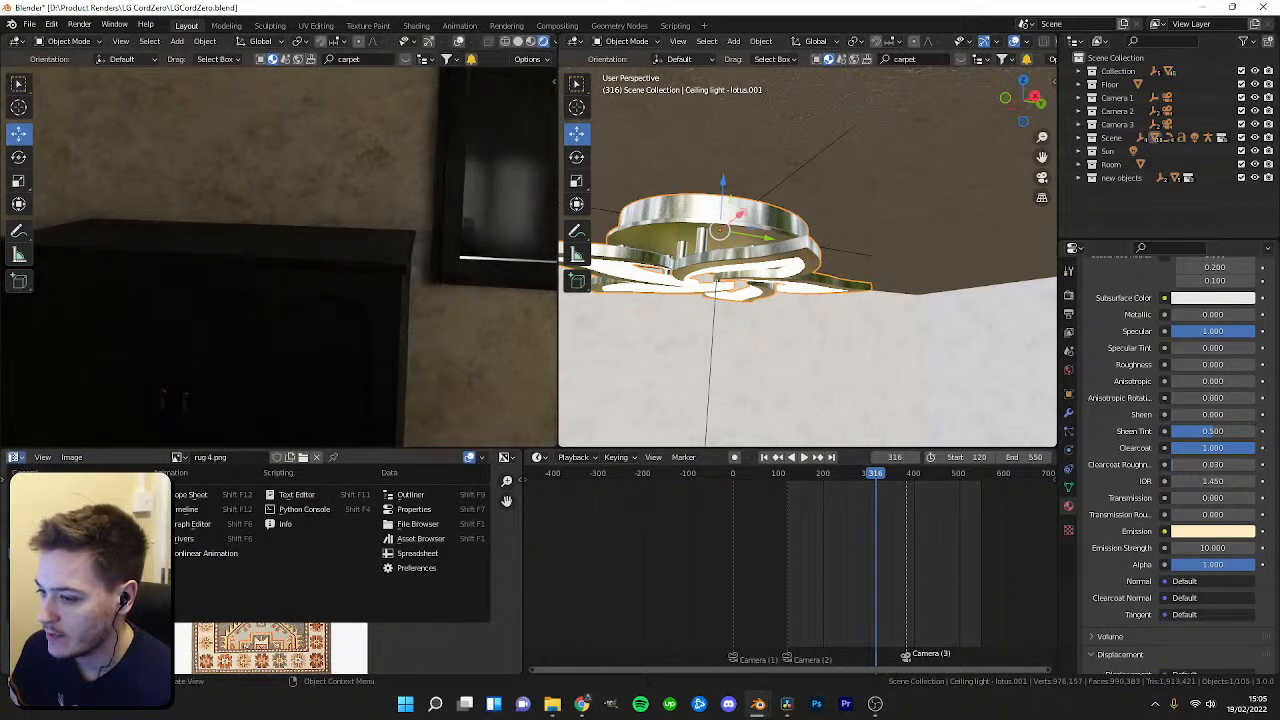
left_click(55, 538)
Open File Explorer and browse the earlier Black render frames in the LG CordZero Revised folder in Photos.
mouse_move(750, 706)
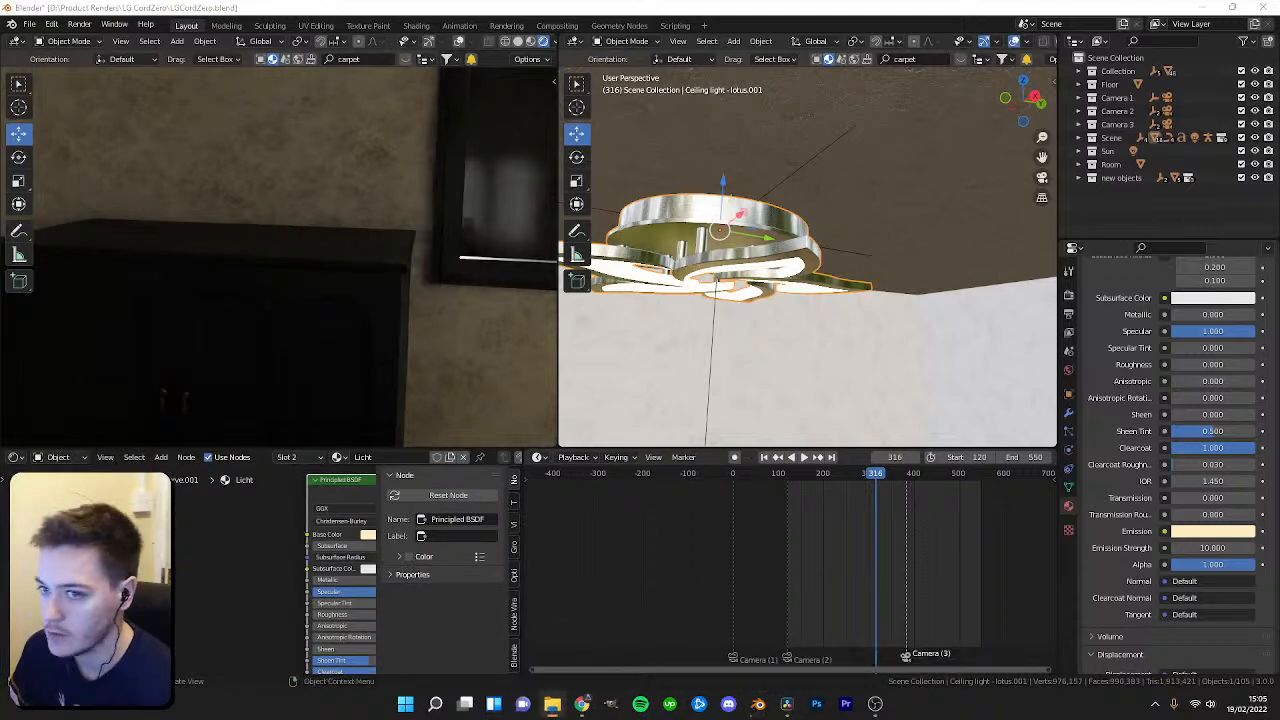
left_click(552, 704)
left_click(343, 223)
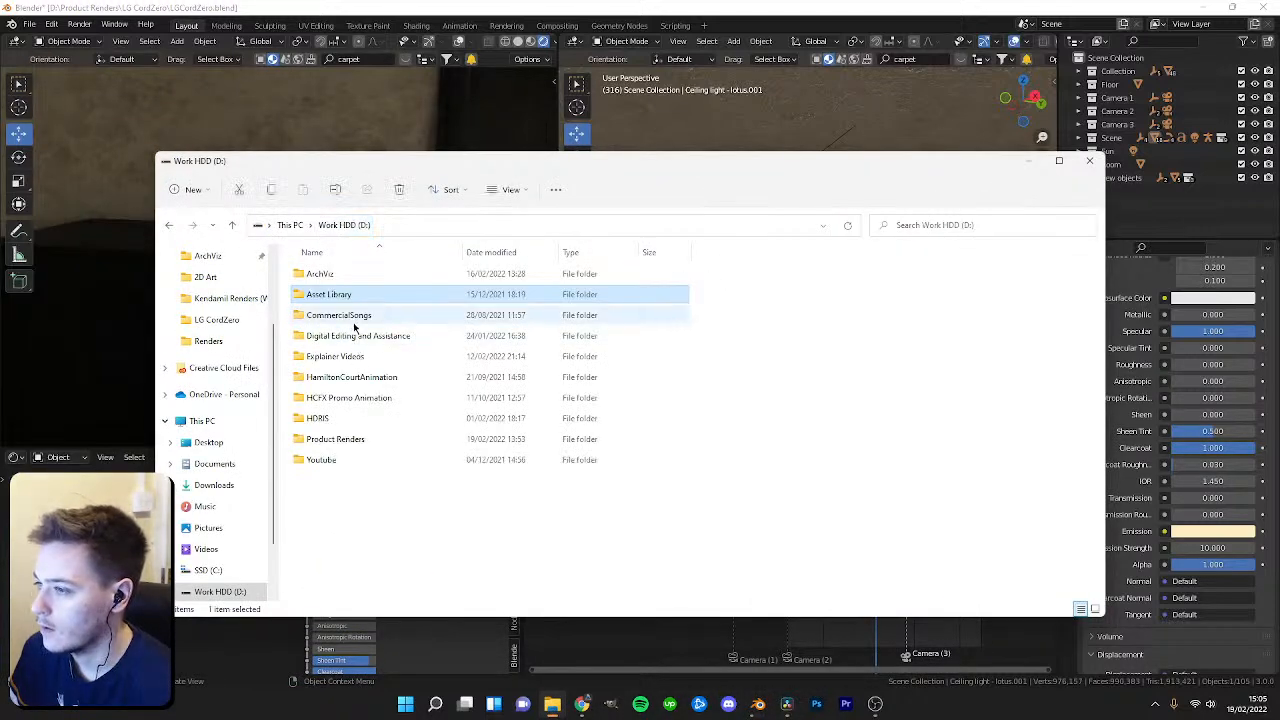
double_click(335, 439)
scroll(334, 420, "down", 2)
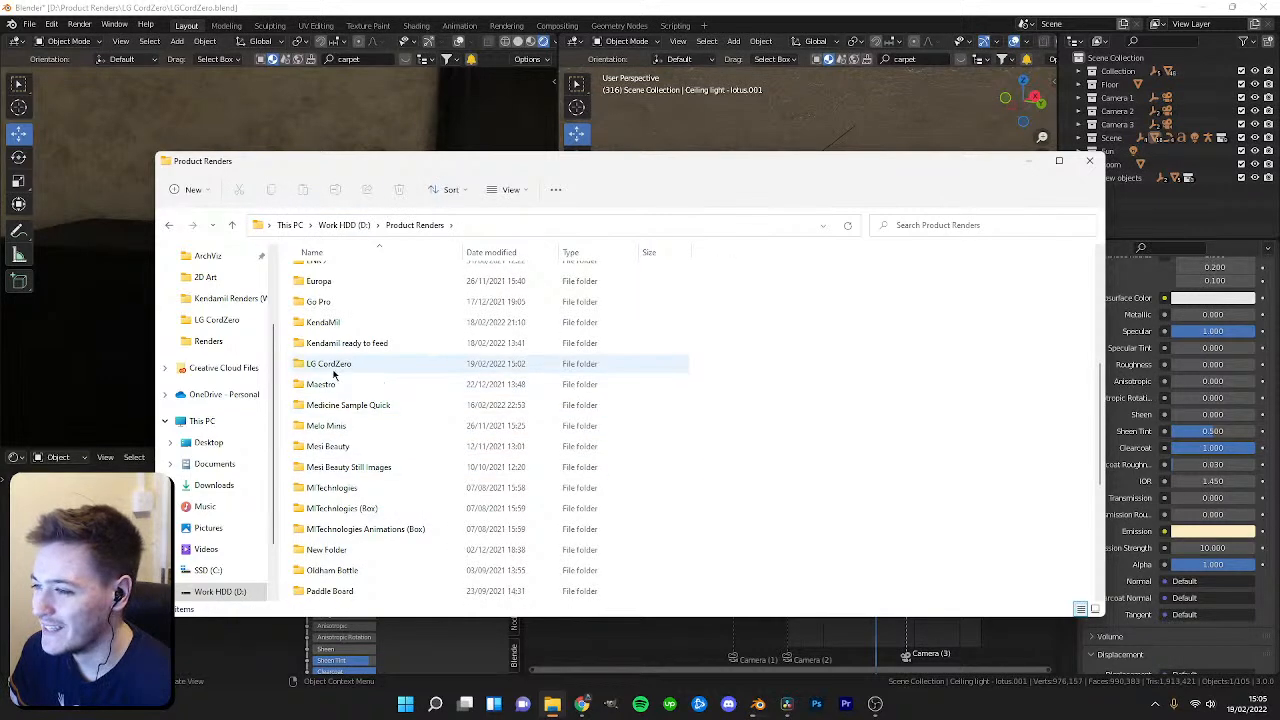
double_click(334, 369)
left_click(339, 316)
double_click(330, 278)
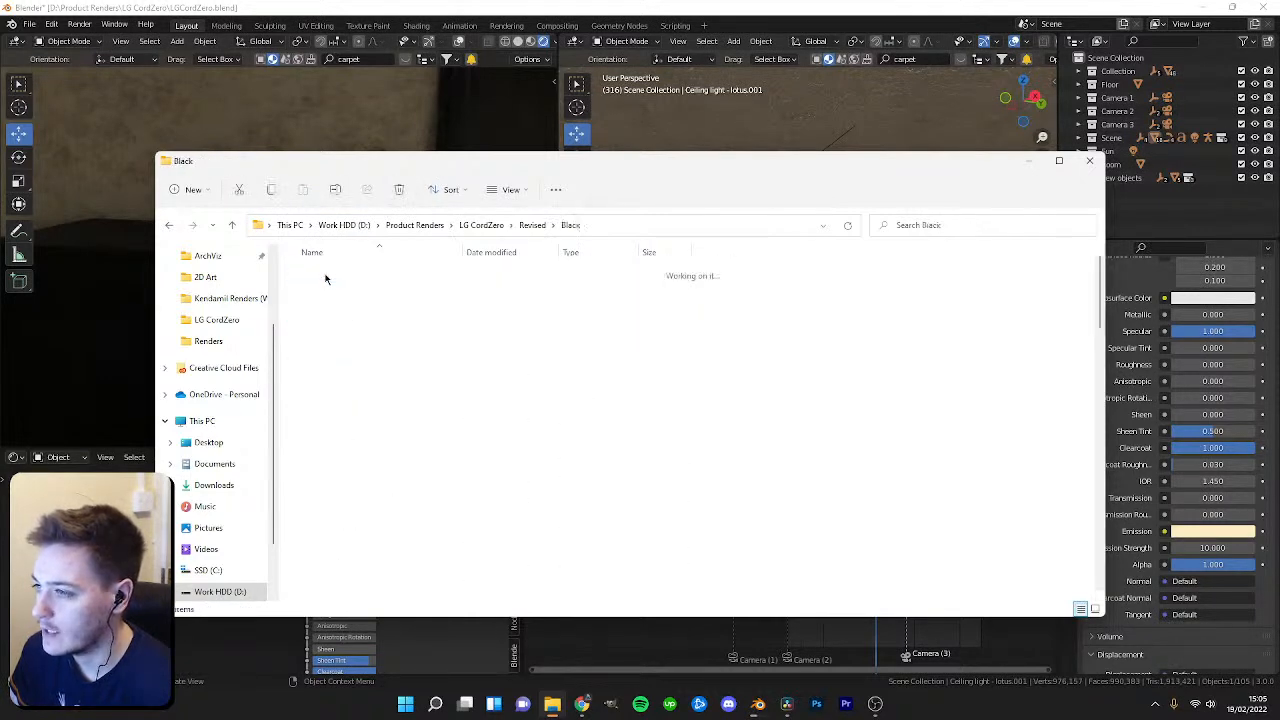
scroll(524, 443, "down", 3)
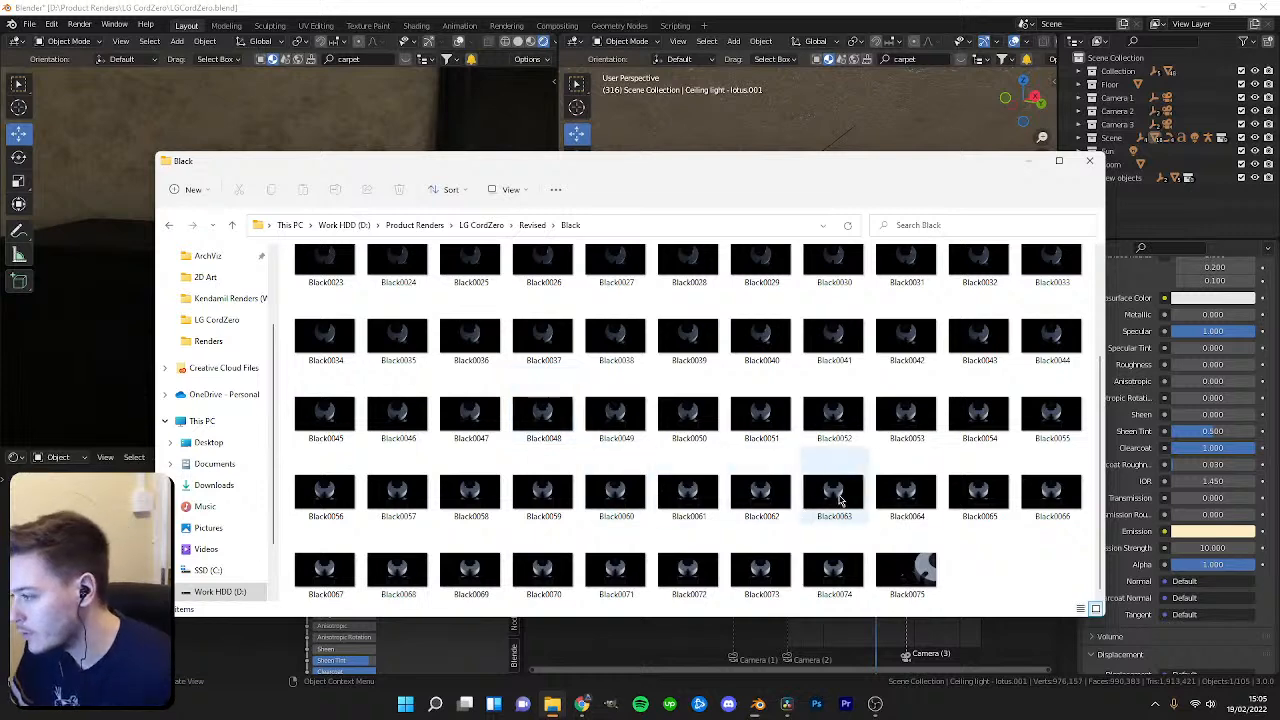
double_click(906, 490)
scroll(764, 391, "up", 8)
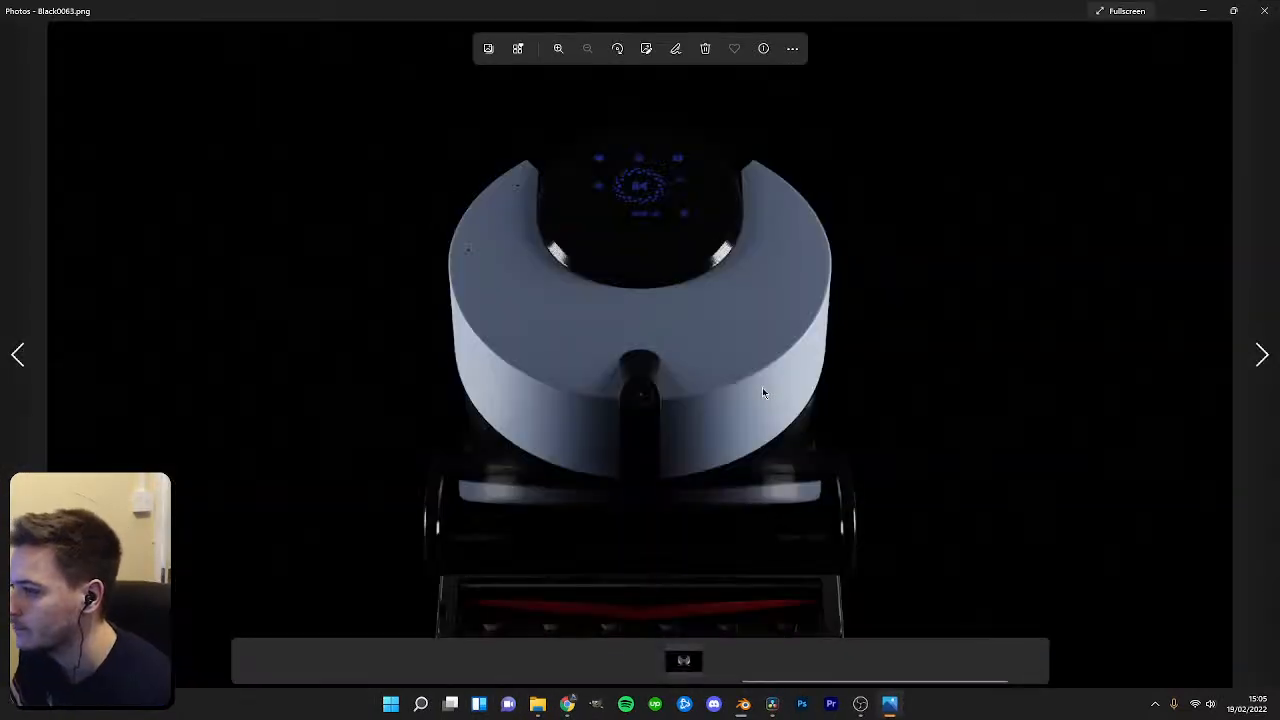
key("Right")
key("Right")
key("Right")
key("Right")
key("Right")
key("Right")
key("Right")
key("Right")
key("Right")
key("Right")
key("Right")
key("Right")
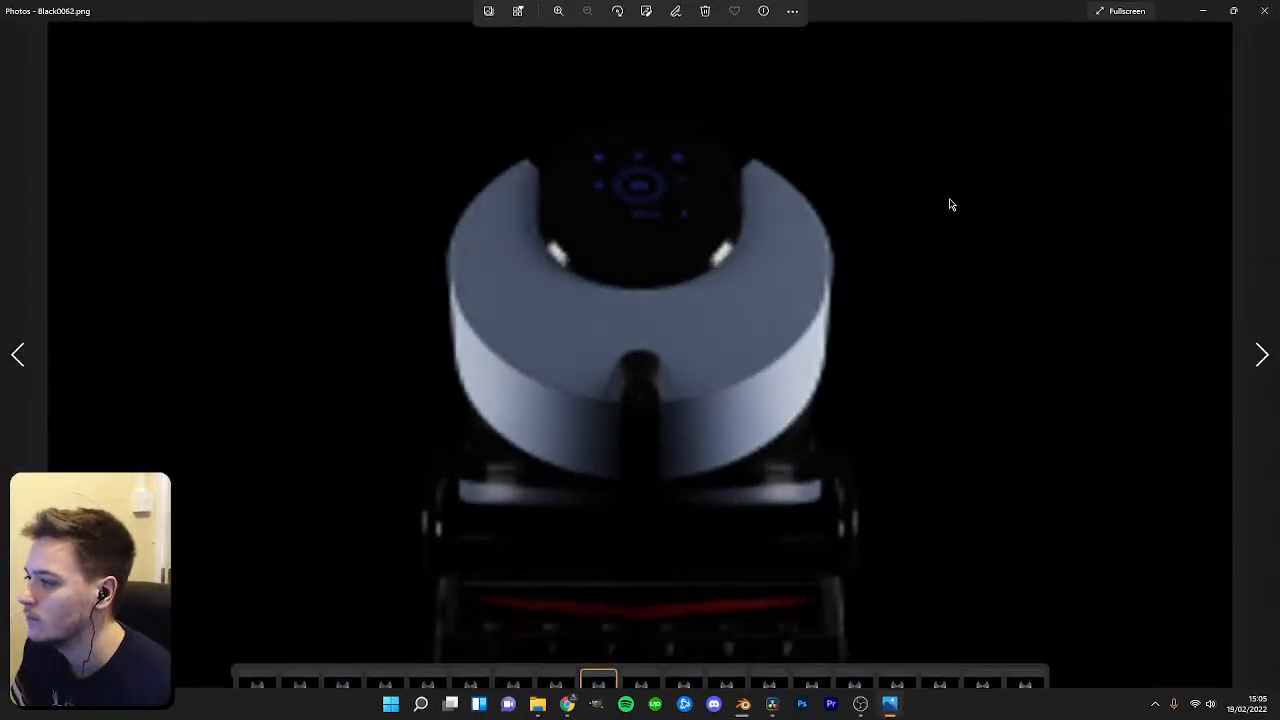
left_click(1265, 10)
left_click(1022, 158)
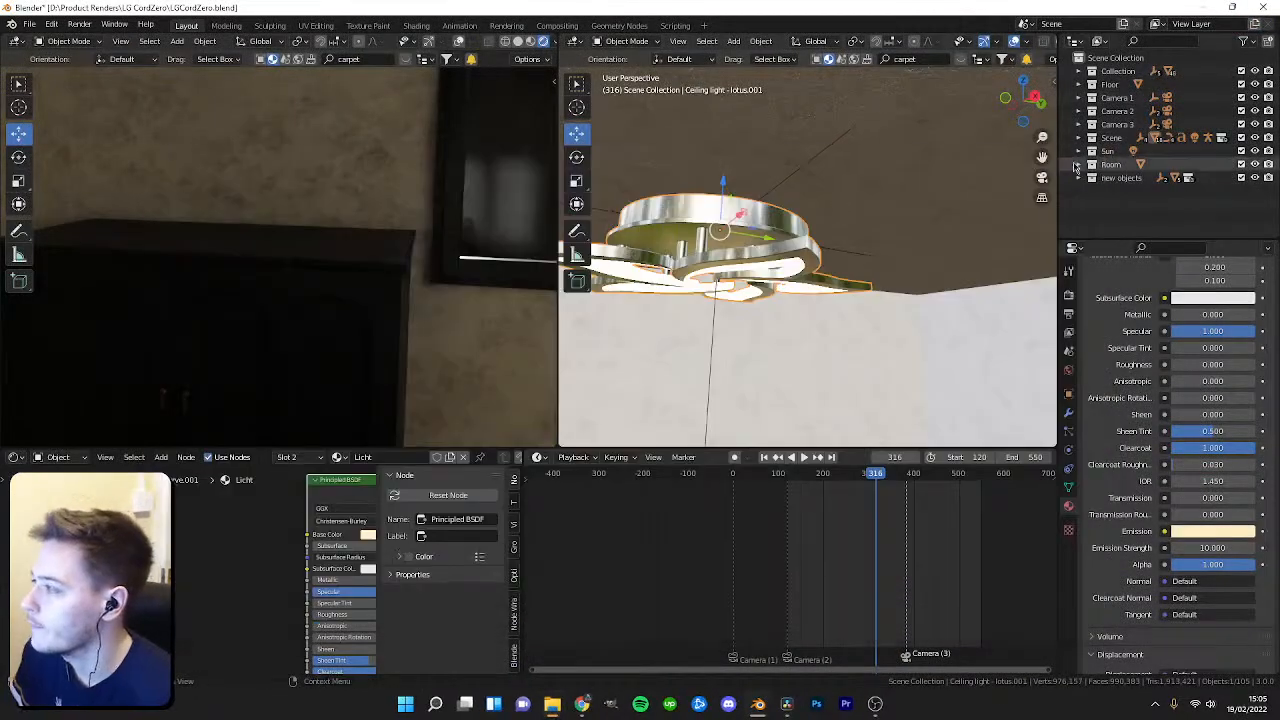
Show the World node tree in the Shader Editor and add an Environment Texture node.
scroll(456, 248, "down", 2)
middle_click_drag(456, 248, 179, 338, "shift")
scroll(318, 306, "down", 3)
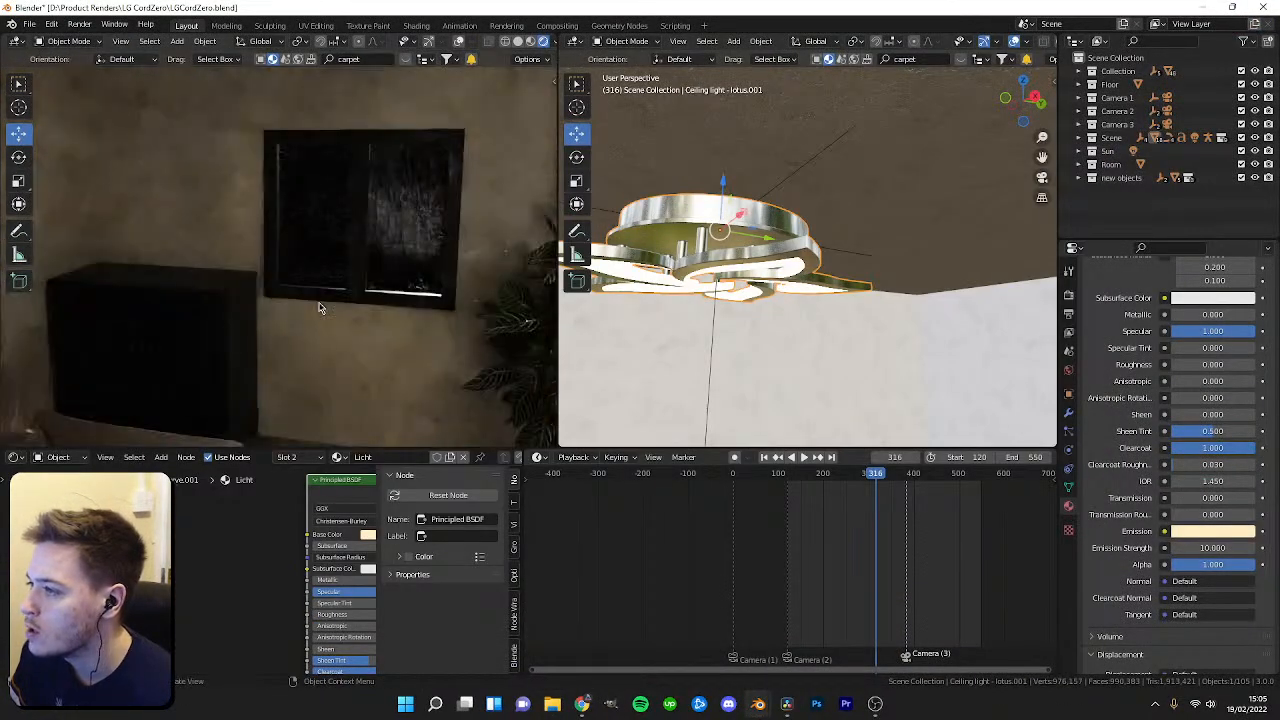
left_click(60, 487)
middle_click_drag(122, 572, 214, 584)
scroll(214, 582, "down", 4)
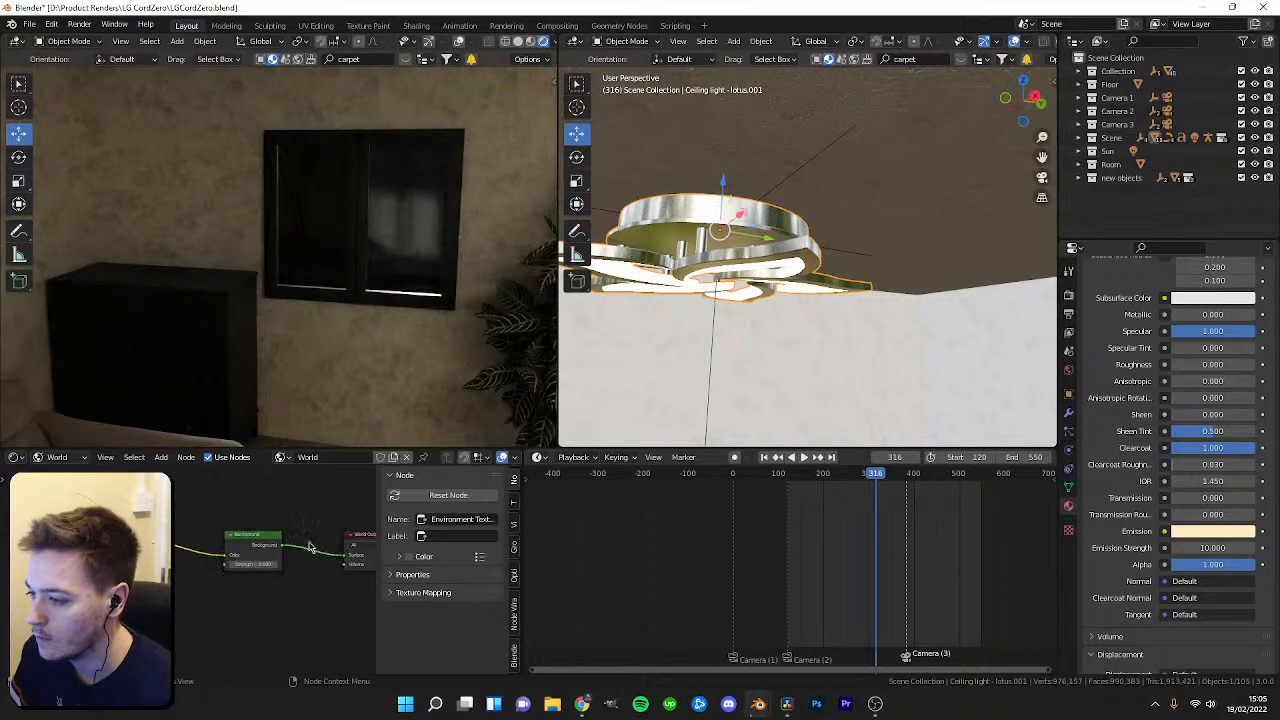
left_click(166, 457)
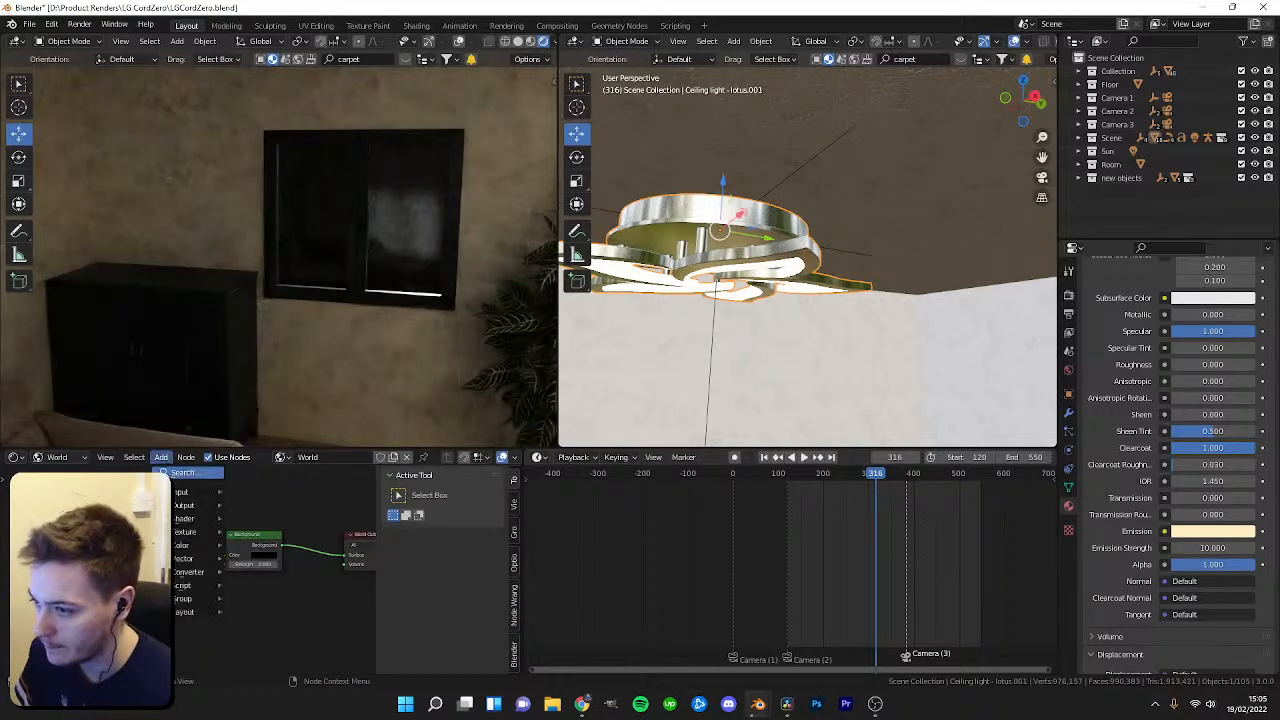
type("dr")
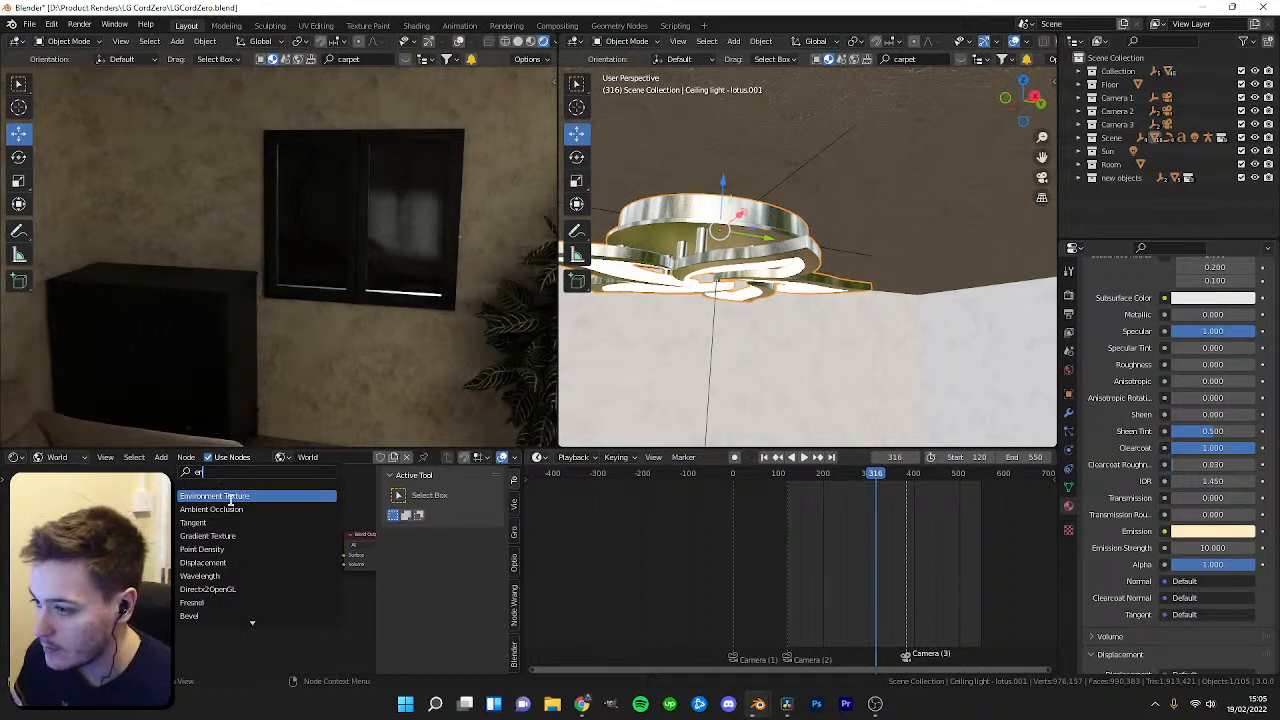
left_click(230, 497)
left_click(215, 528)
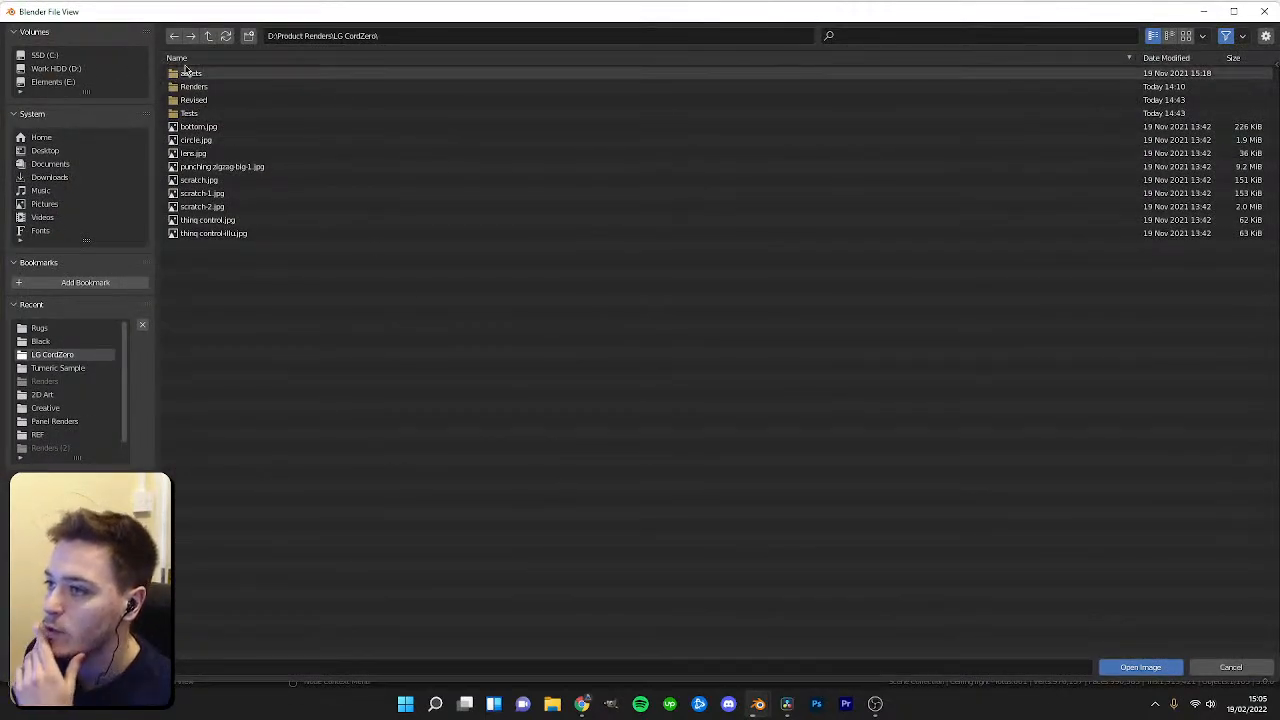
Load the industrial_sunset_2k (blurred).png image from the HDRIs folder into the Environment Texture and connect it to the Background color.
left_click(209, 37)
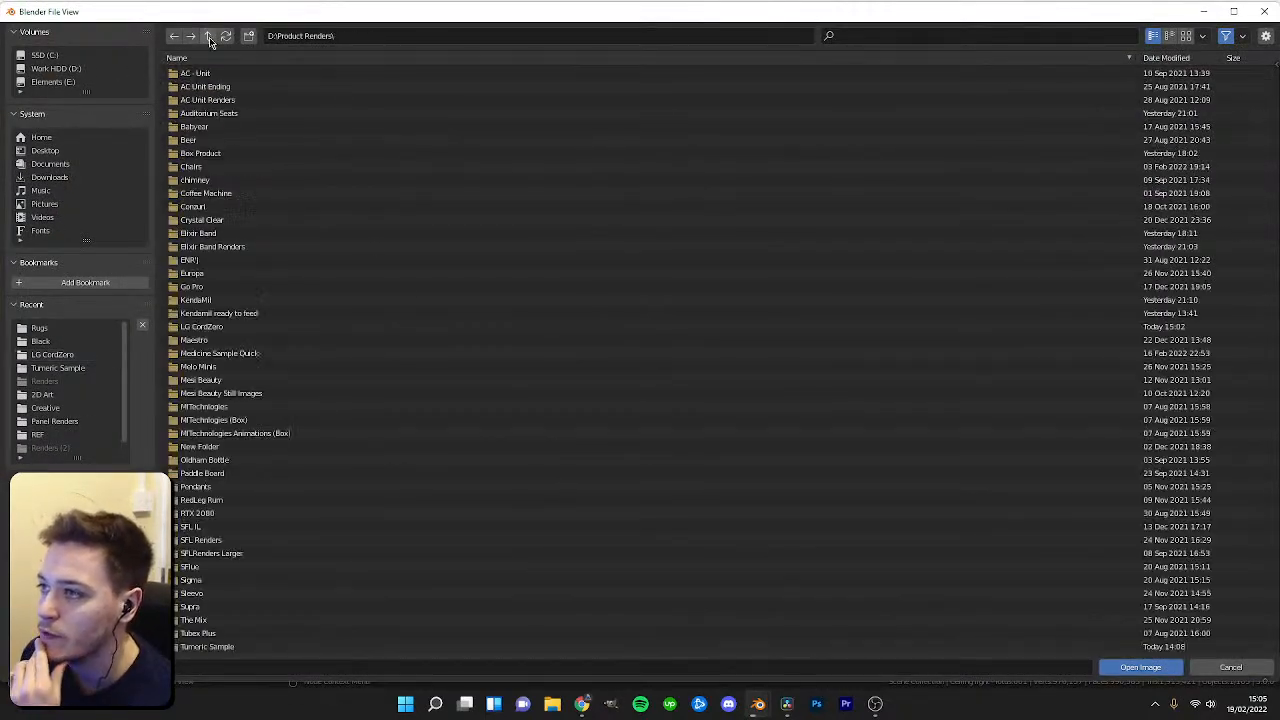
left_click(62, 68)
double_click(208, 167)
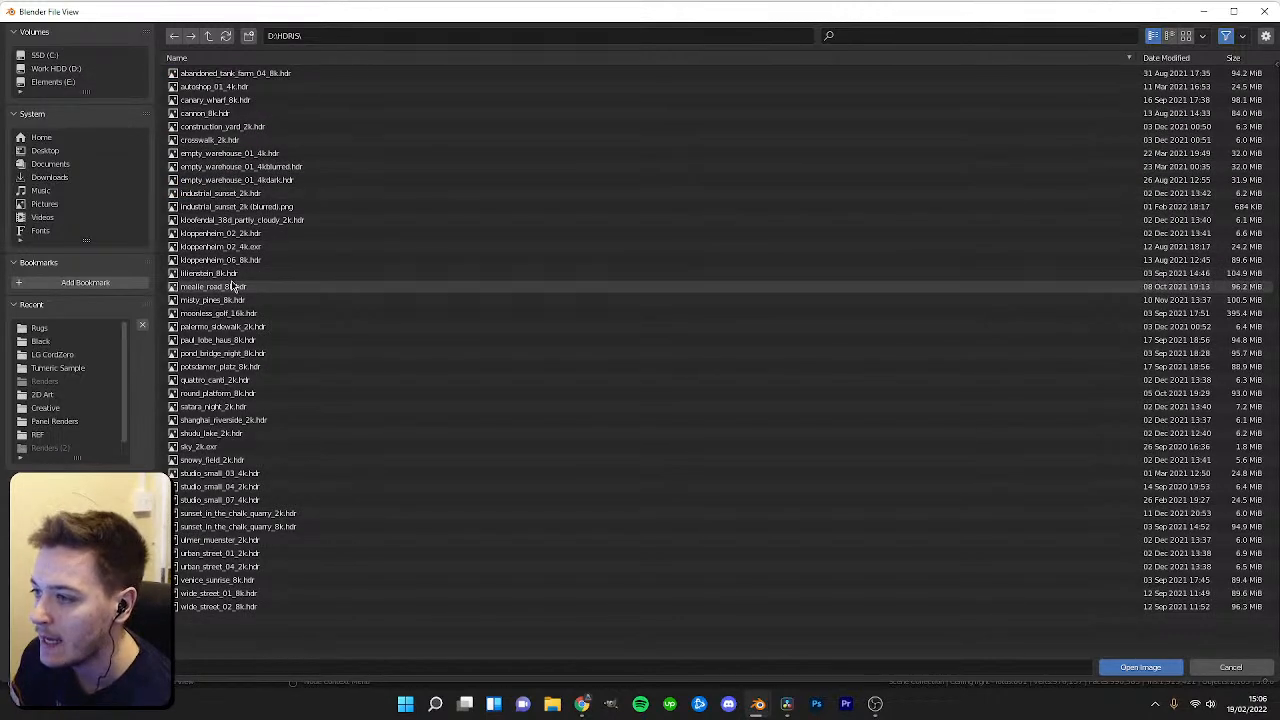
double_click(263, 207)
left_click_drag(196, 519, 226, 556)
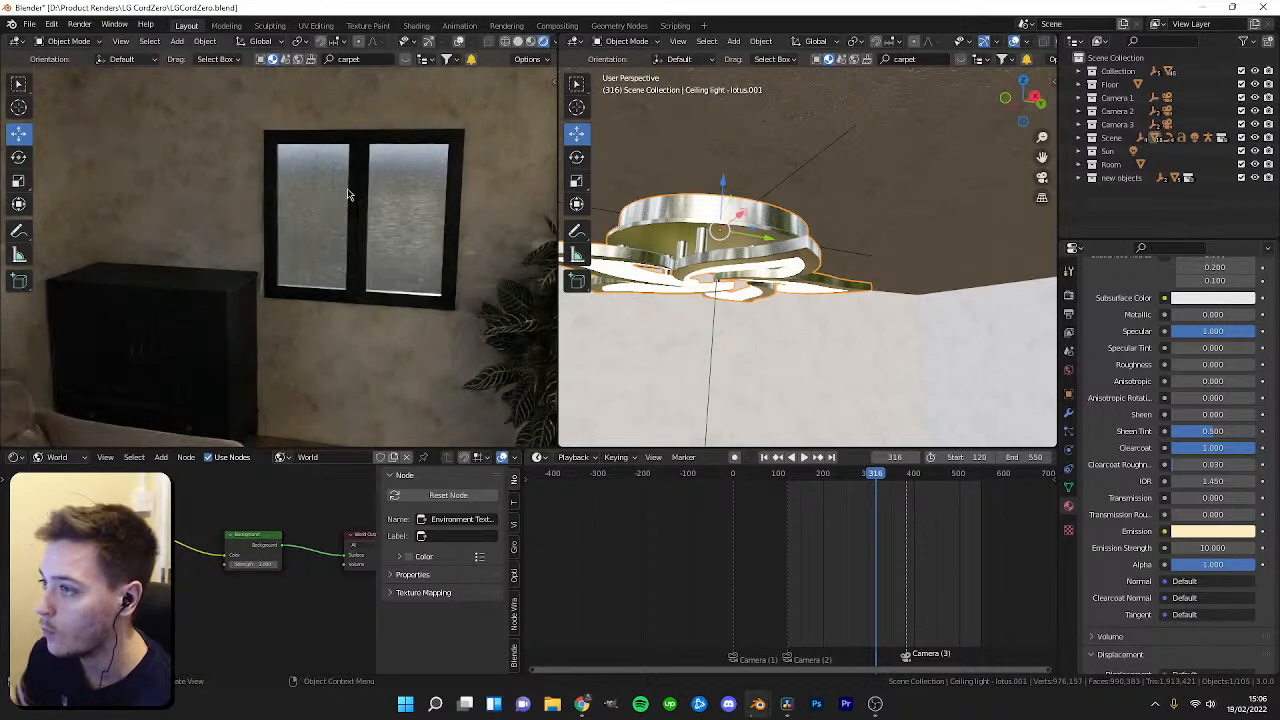
Set the ceiling light's emission strength to 1 while checking the camera view across the timeline.
key("KP_0")
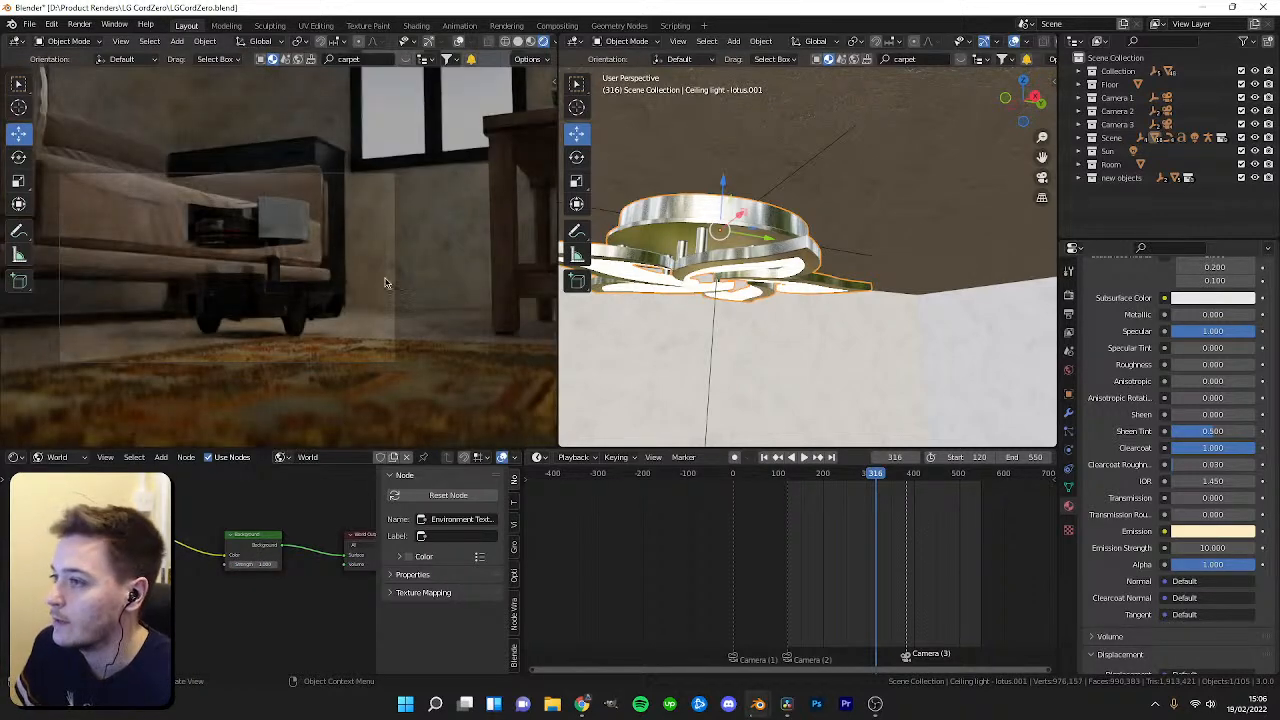
mouse_move(870, 488)
left_mouse_down()
mouse_move(894, 488)
mouse_move(862, 488)
left_mouse_up()
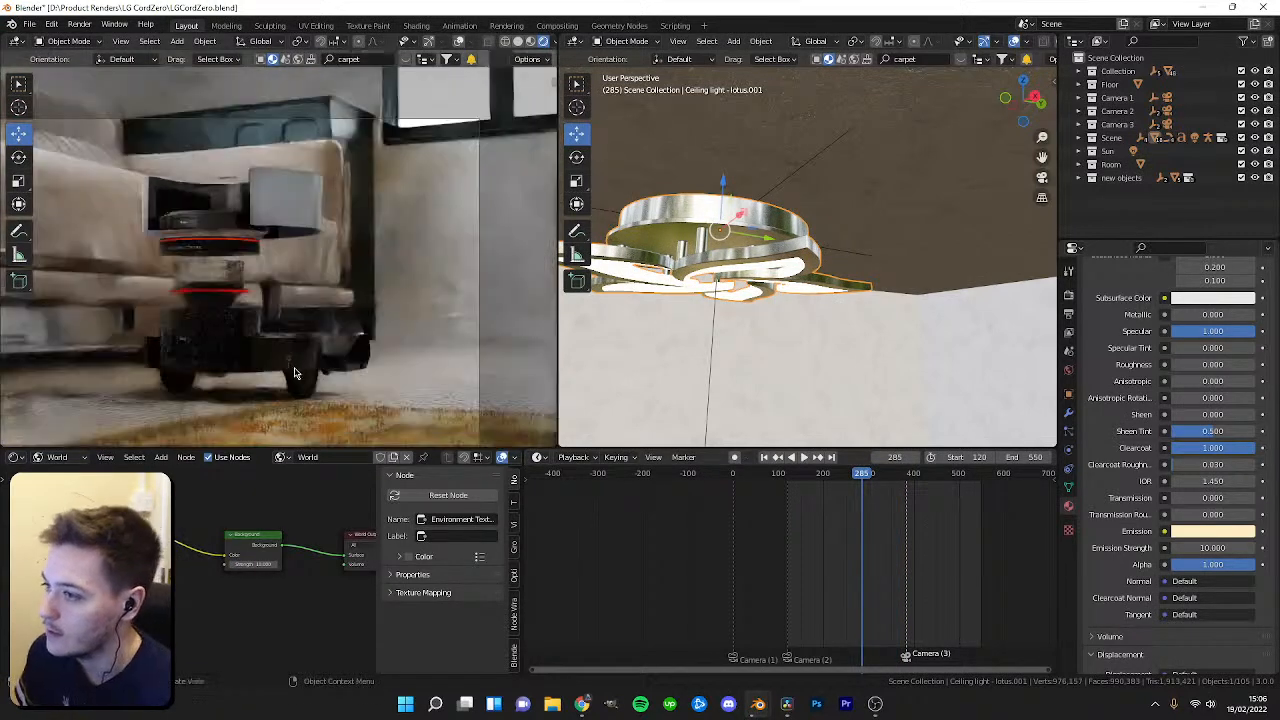
left_click(793, 484)
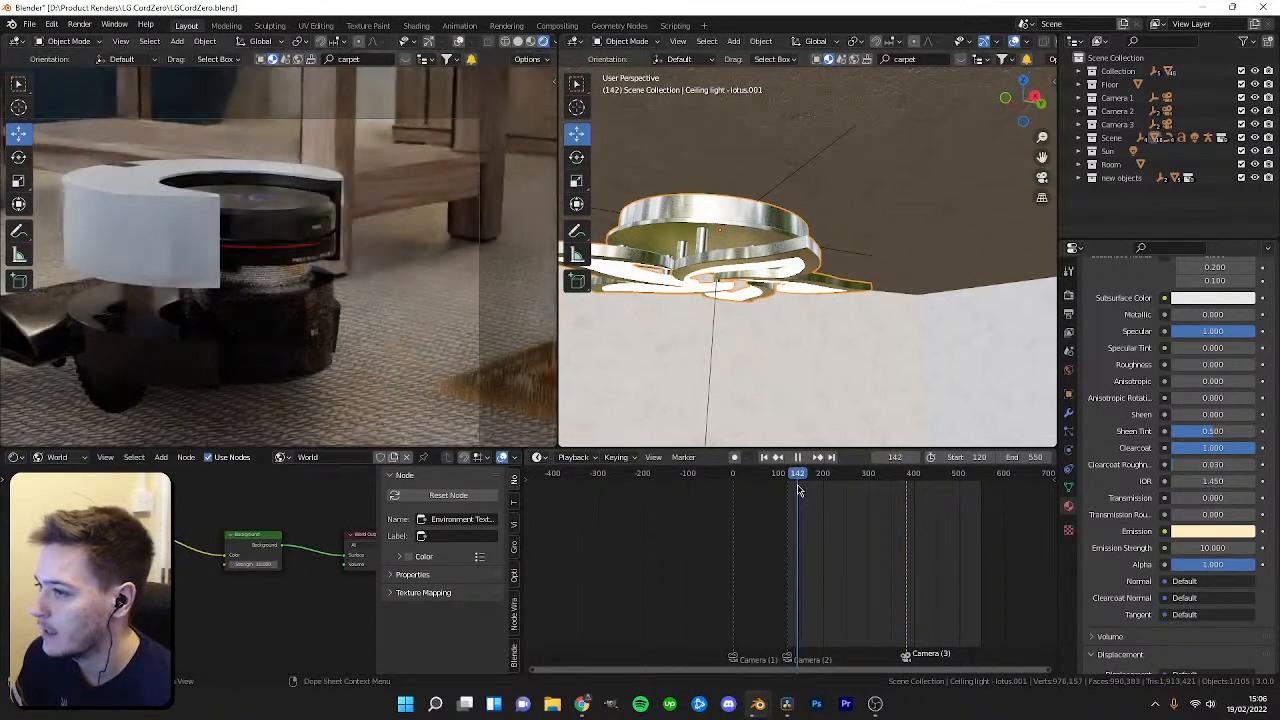
scroll(213, 338, "up", 2)
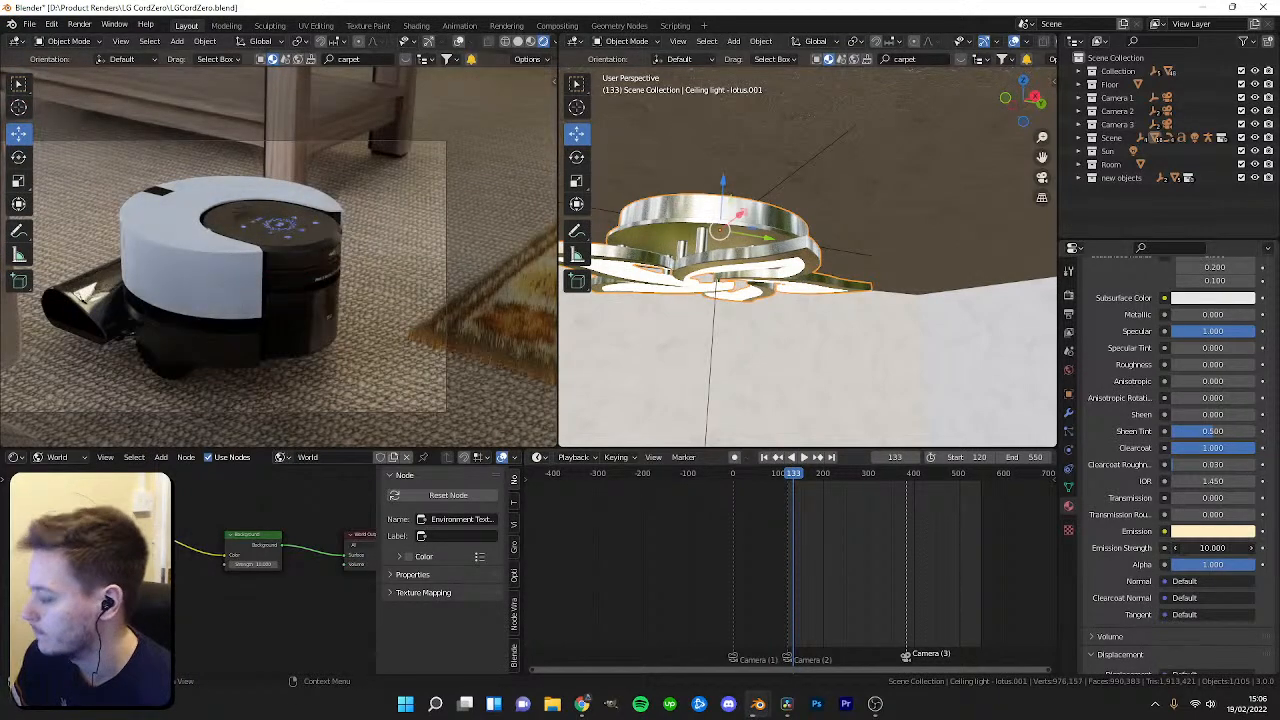
key("Return")
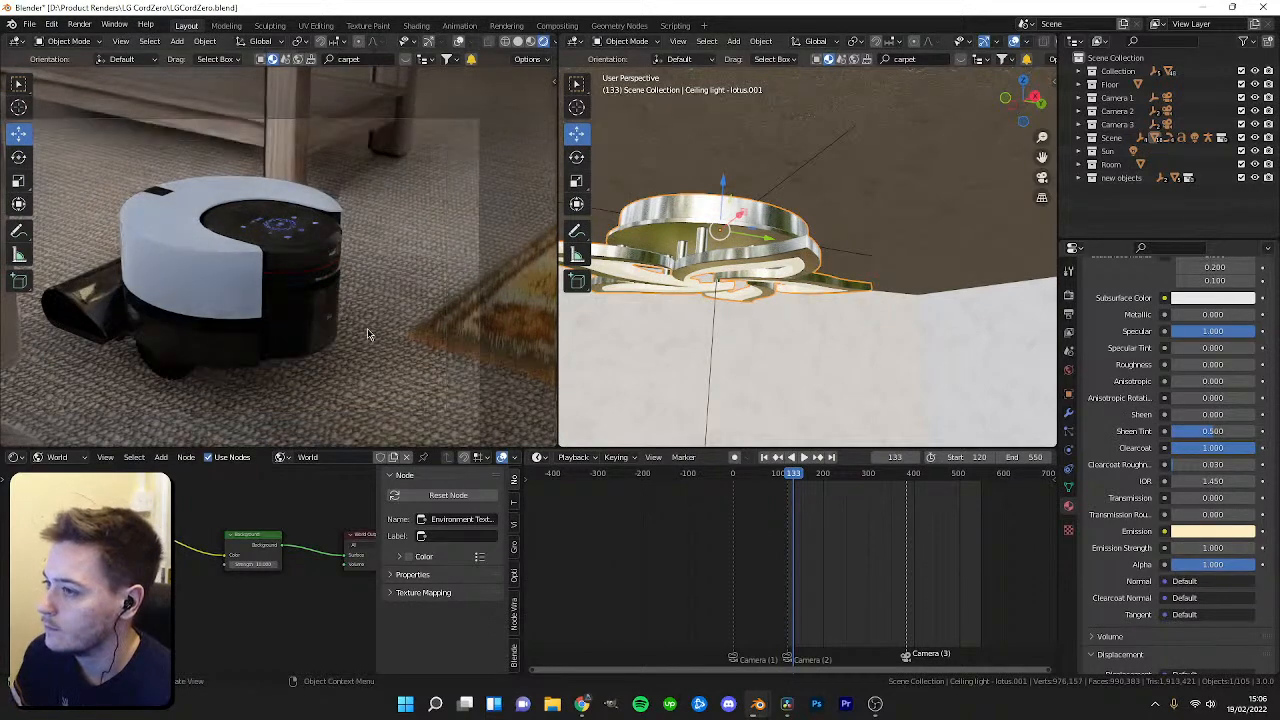
scroll(369, 334, "up", 2)
left_click_drag(799, 484, 799, 441)
scroll(767, 368, "down", 6)
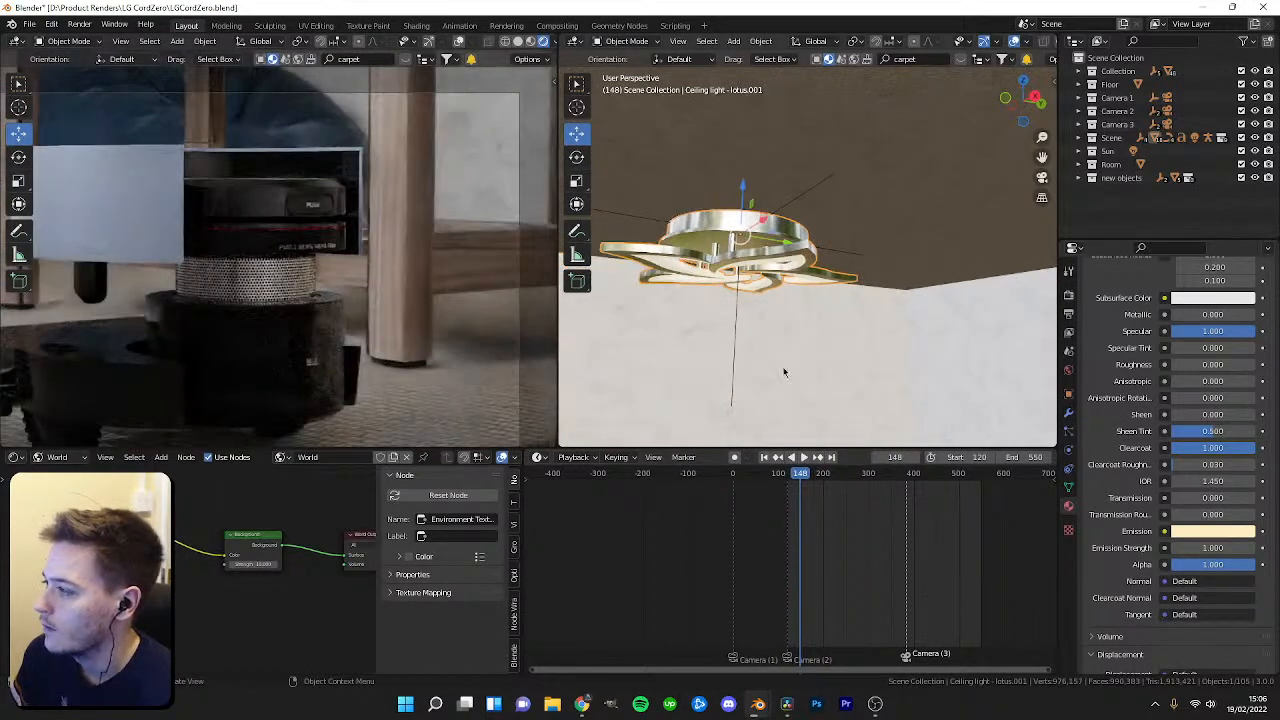
Search the outliner for light and select the Ceiling light - lotus object.
left_click(1155, 42)
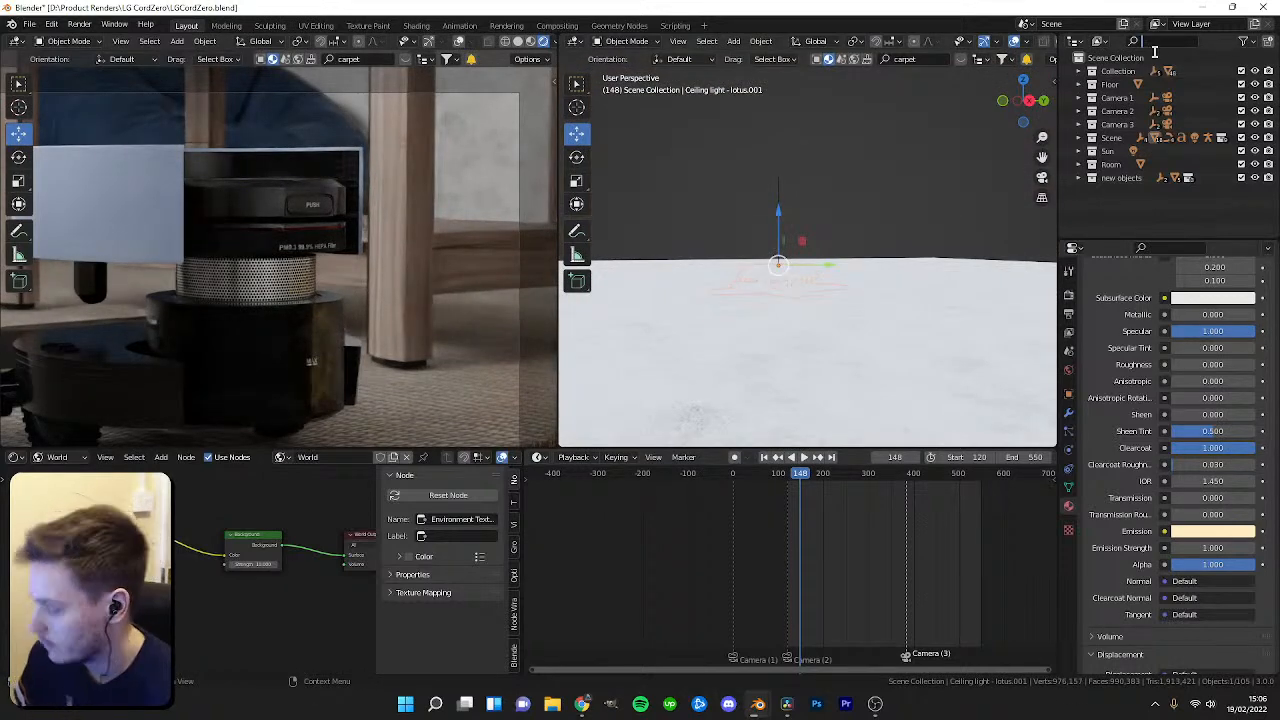
type("light")
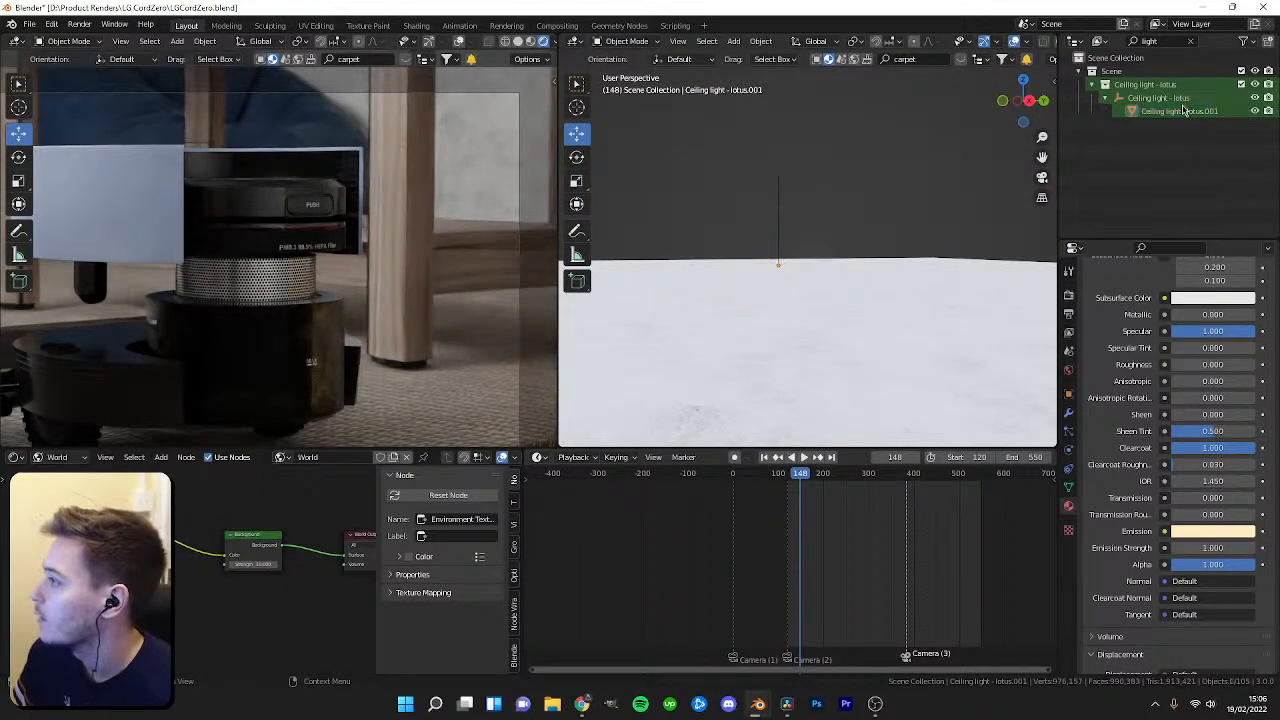
left_click(1178, 98)
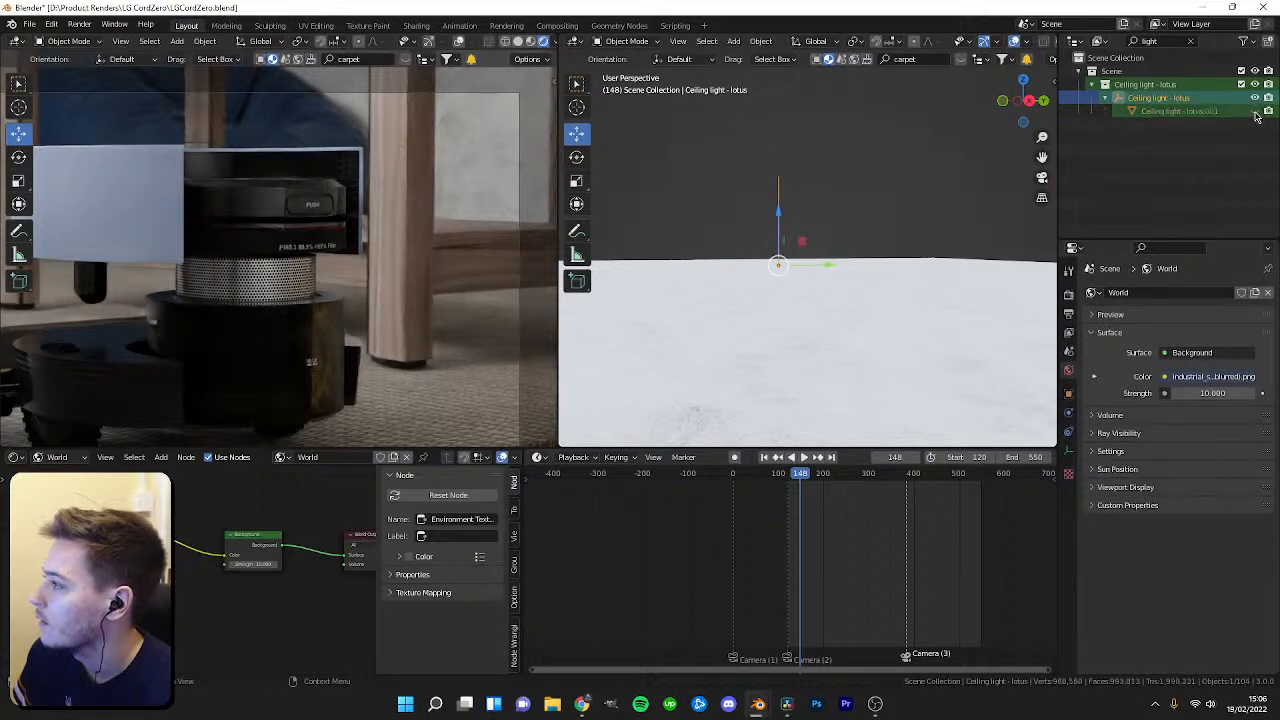
Set the World Background strength to 0.
middle_click_drag(794, 303, 882, 226, "shift")
middle_click_drag(803, 253, 885, 518)
left_click_drag(797, 478, 784, 476)
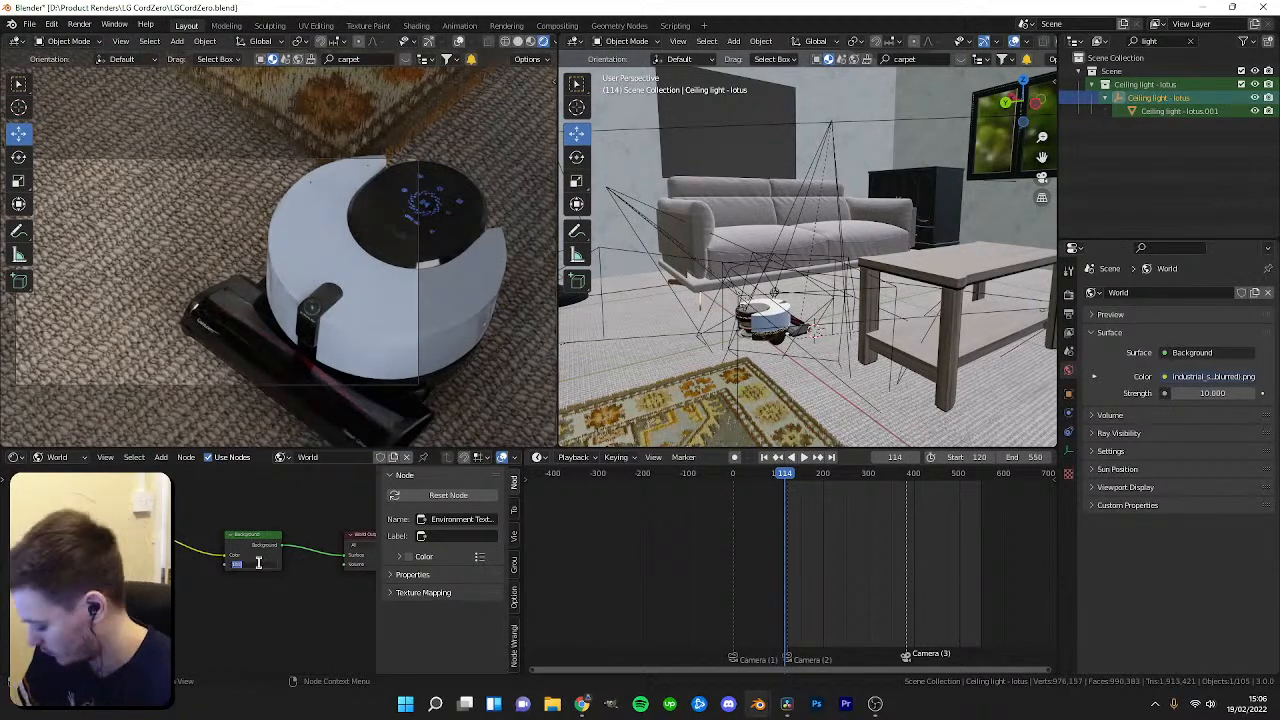
type("0")
key("Return")
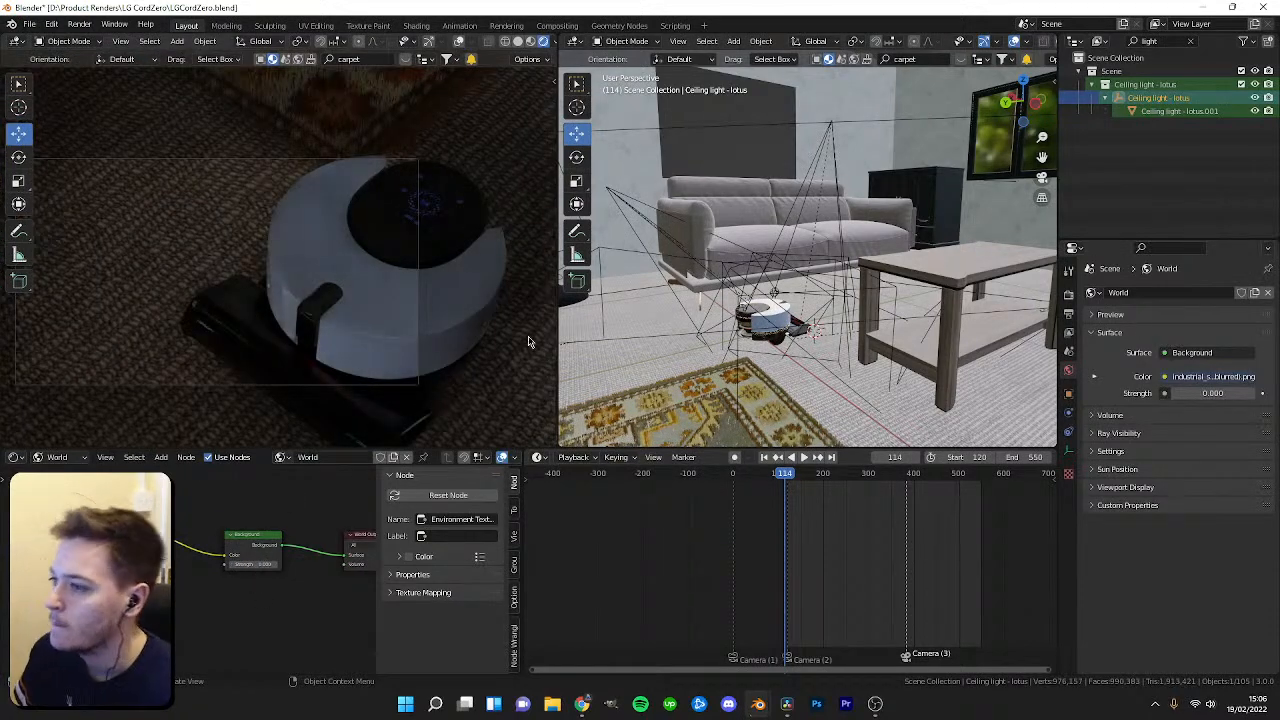
Select the floor lamp and preview the room in Rendered viewport shading.
mouse_move(648, 286)
middle_mouse_down()
mouse_move(800, 253)
mouse_move(759, 307)
mouse_move(742, 283)
mouse_move(756, 323)
mouse_move(777, 296)
middle_mouse_up()
scroll(742, 283, "up", 2)
left_click(815, 157)
scroll(755, 323, "down", 4)
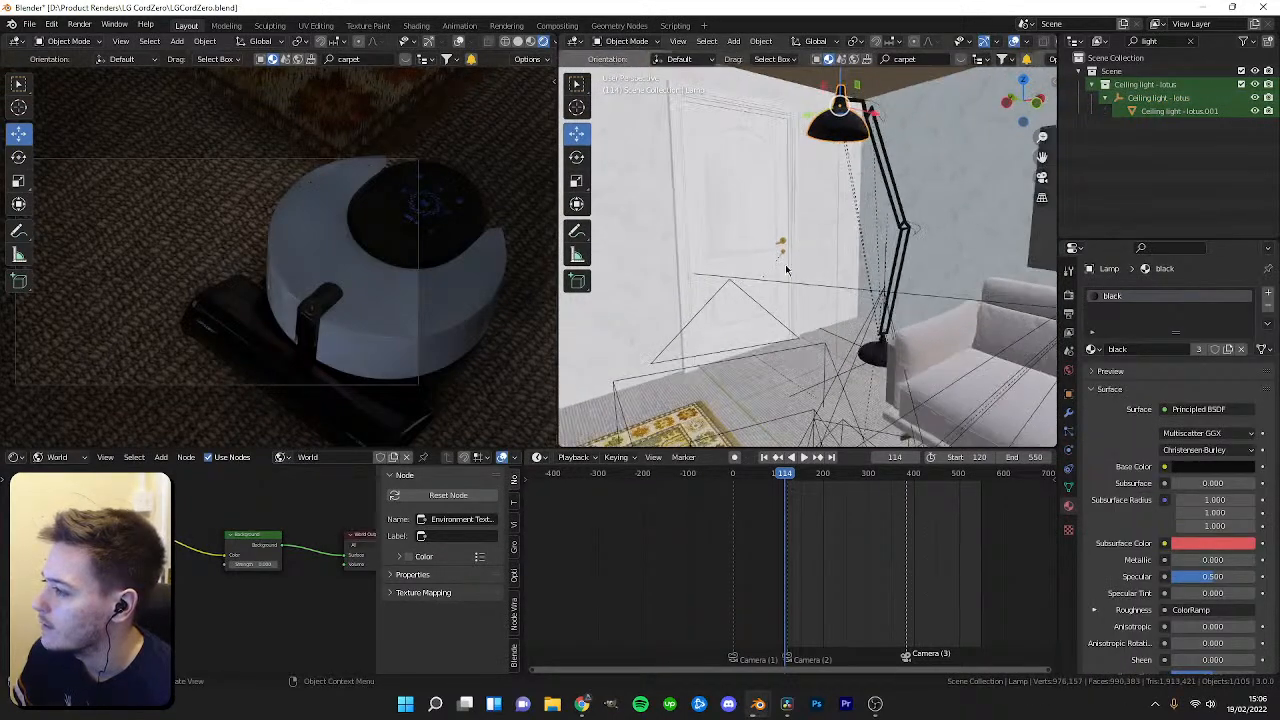
key("z")
left_click(788, 170)
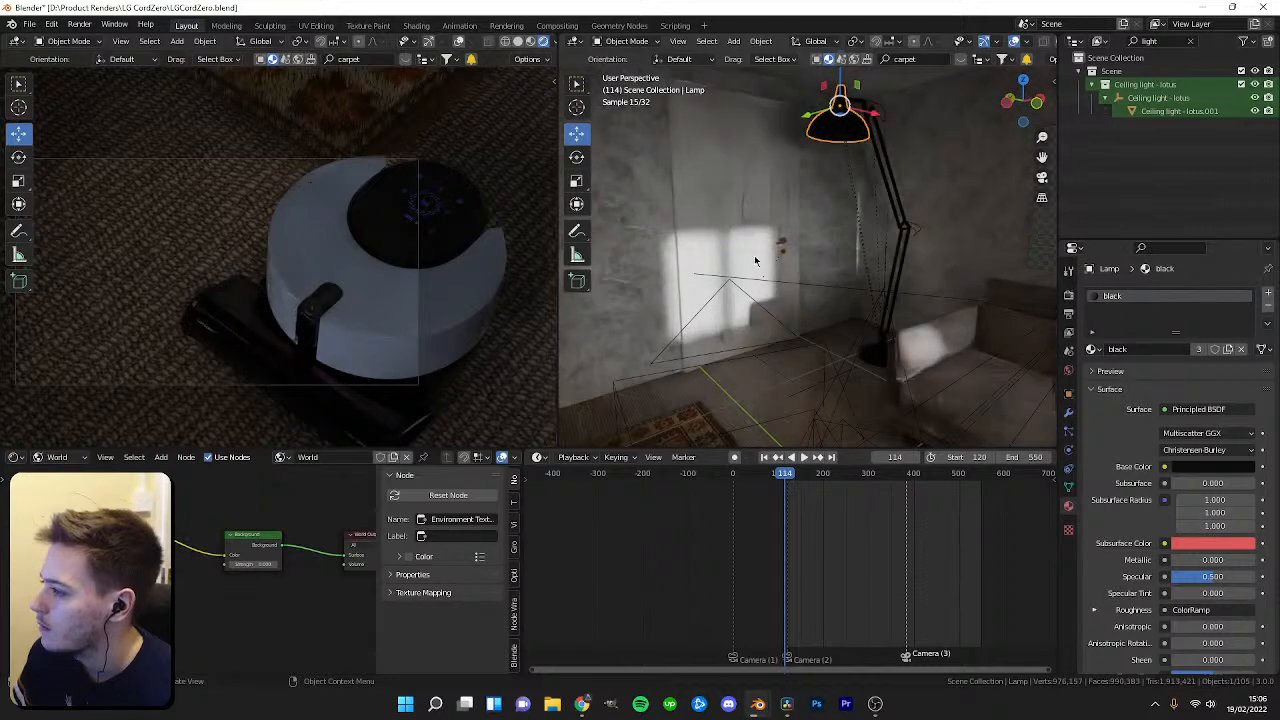
middle_click_drag(937, 270, 898, 267)
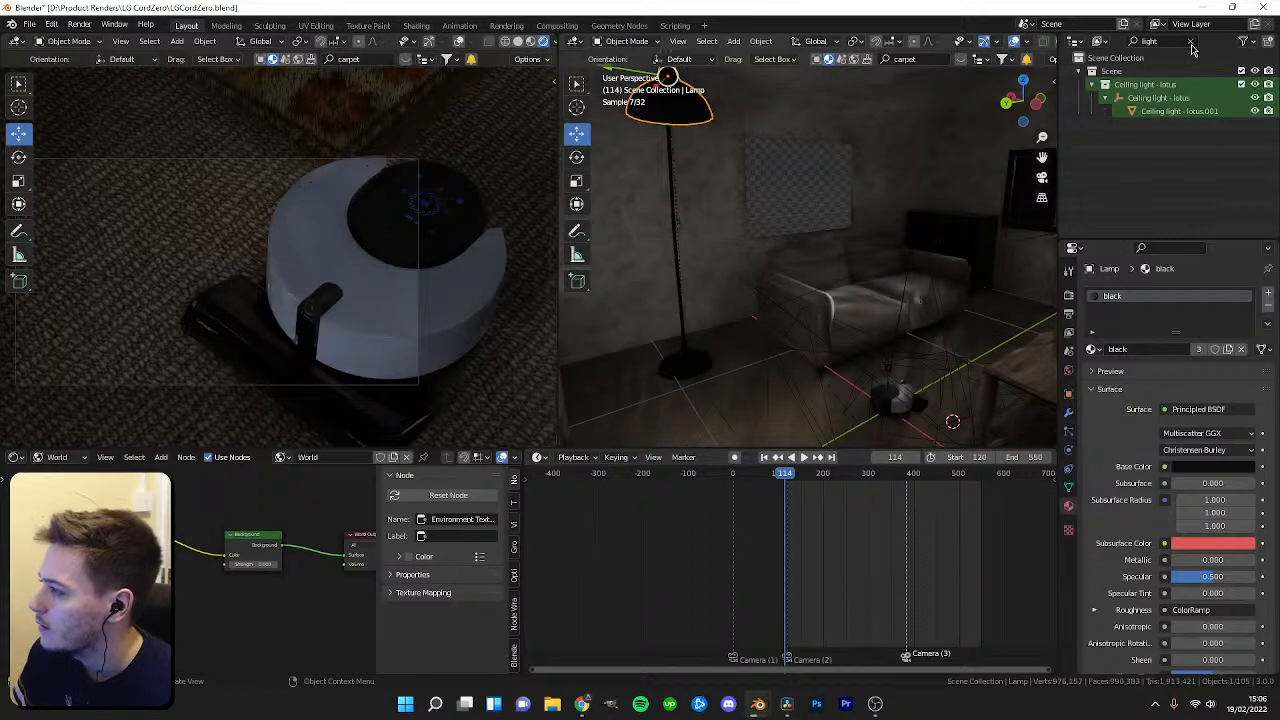
middle_click_drag(660, 425, 626, 518)
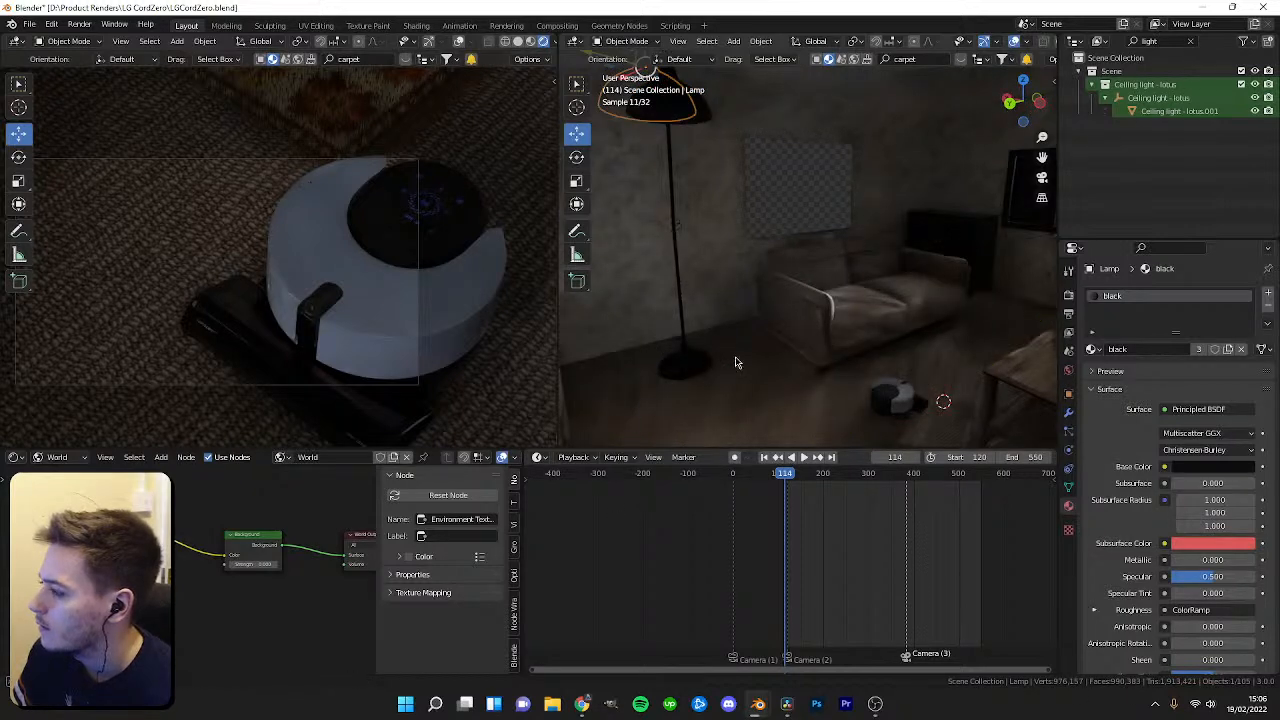
Undo the last change and save the file.
key("ctrl+z")
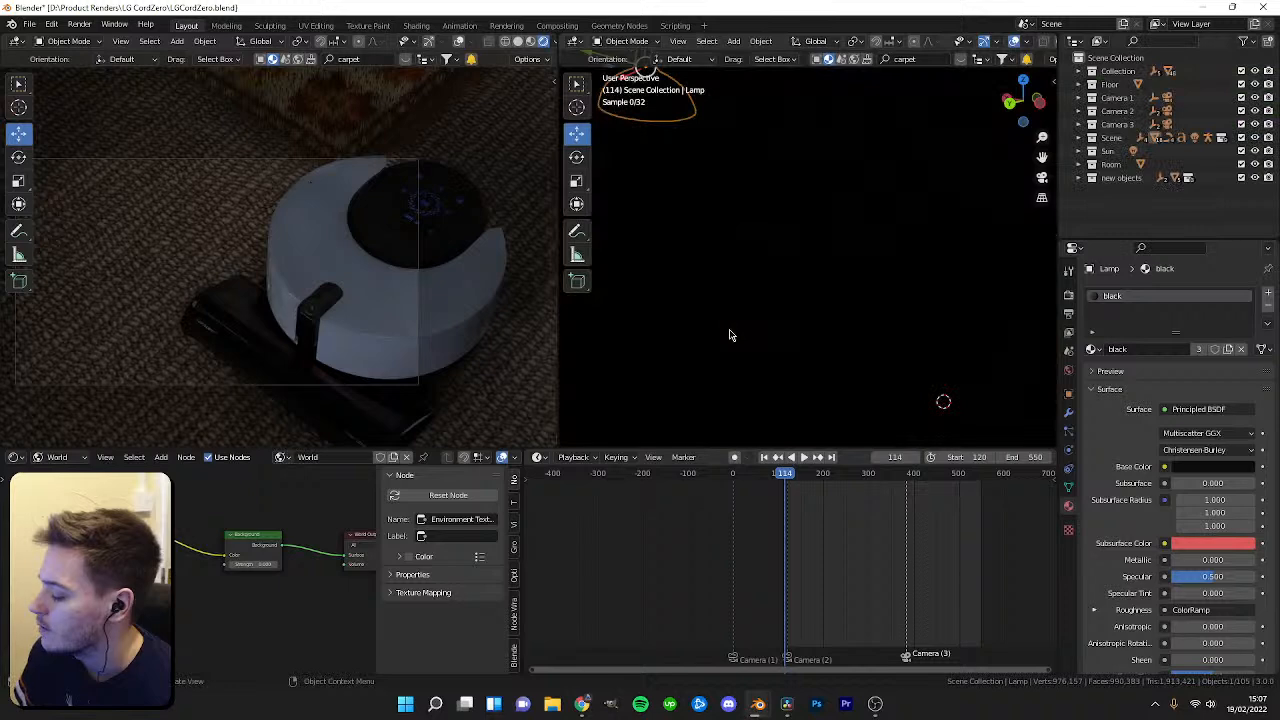
key("ctrl+s")
Find the Sun light in the outliner, set its strength to 0 and delete it.
left_click(1150, 41)
type("sun")
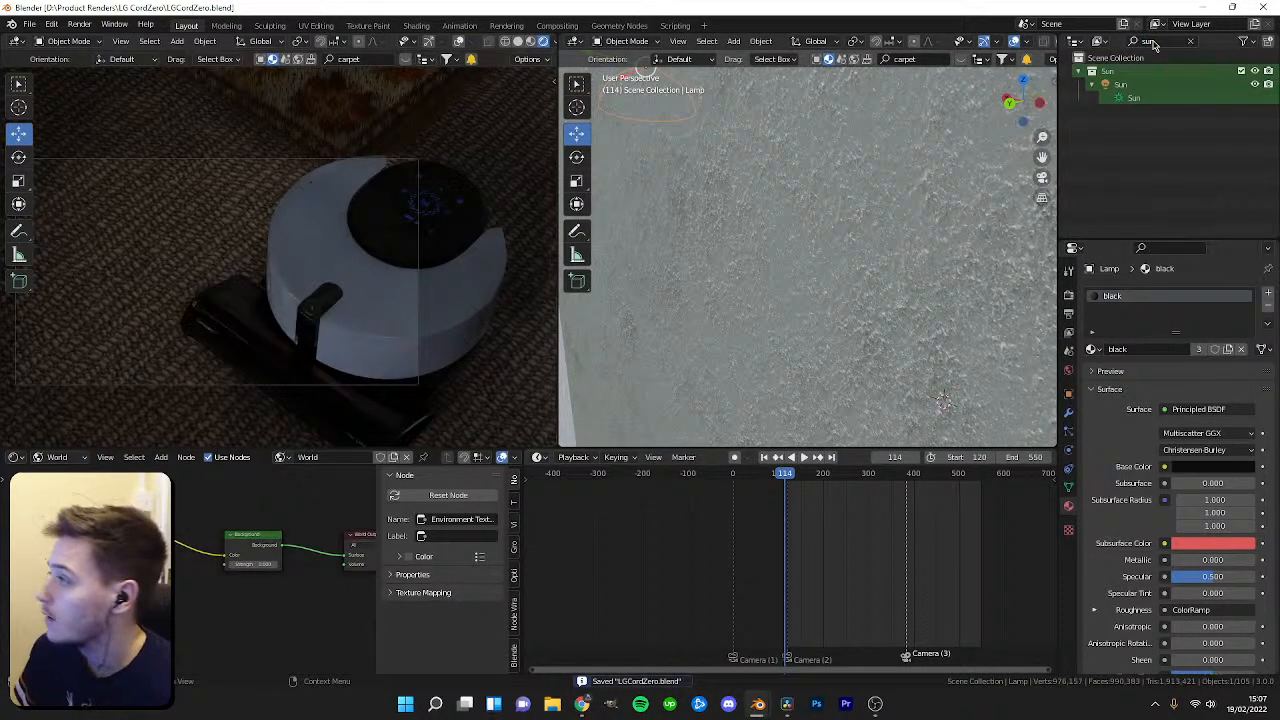
left_click(1121, 85)
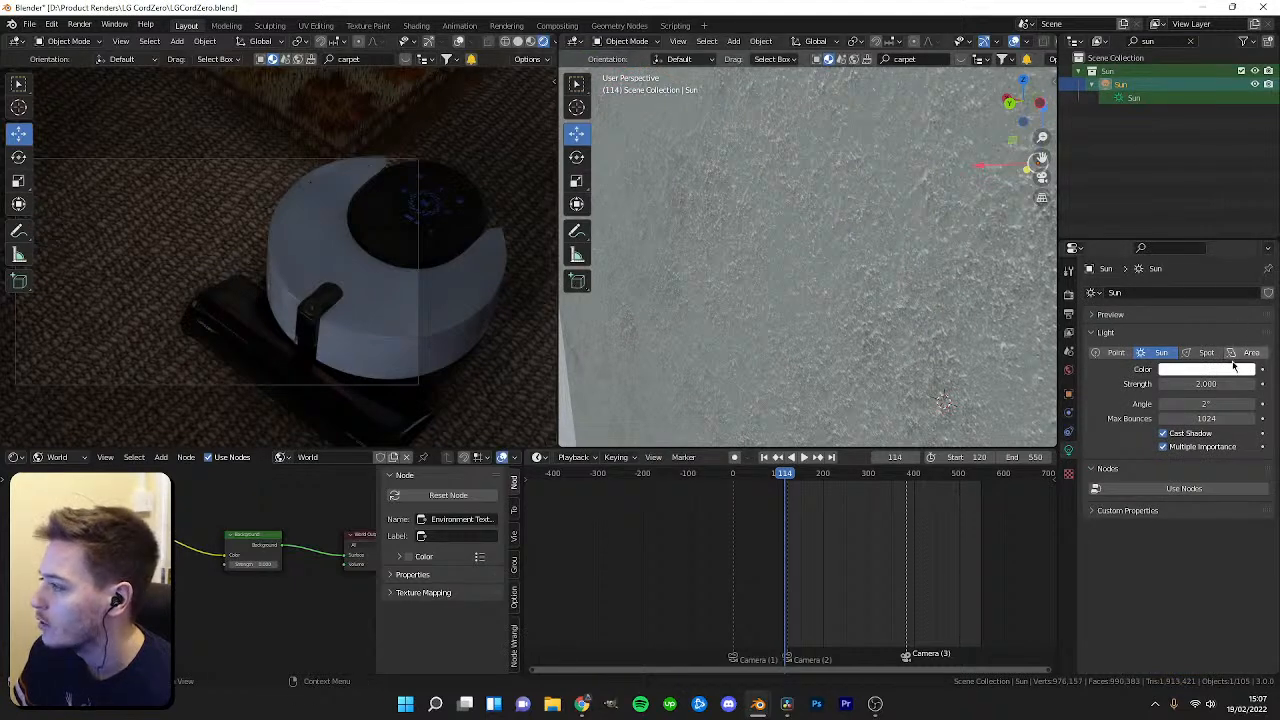
left_click(1204, 387)
type("0")
key("Return")
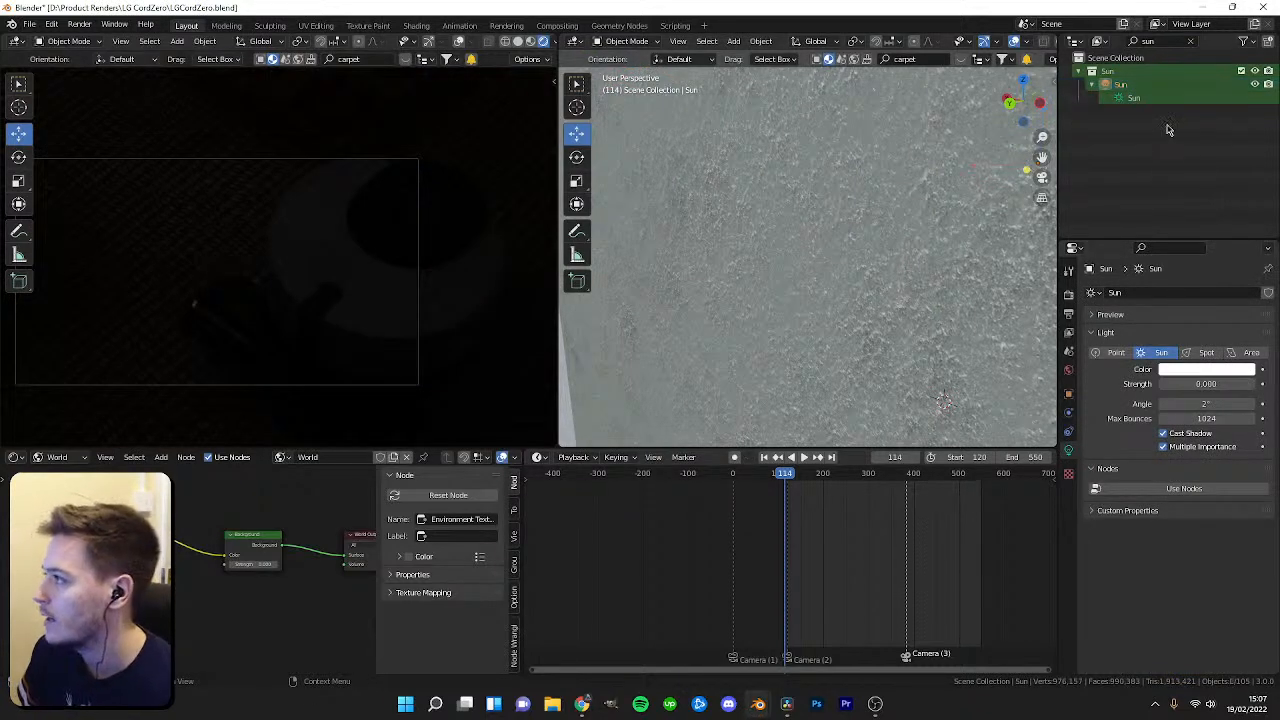
key("Delete")
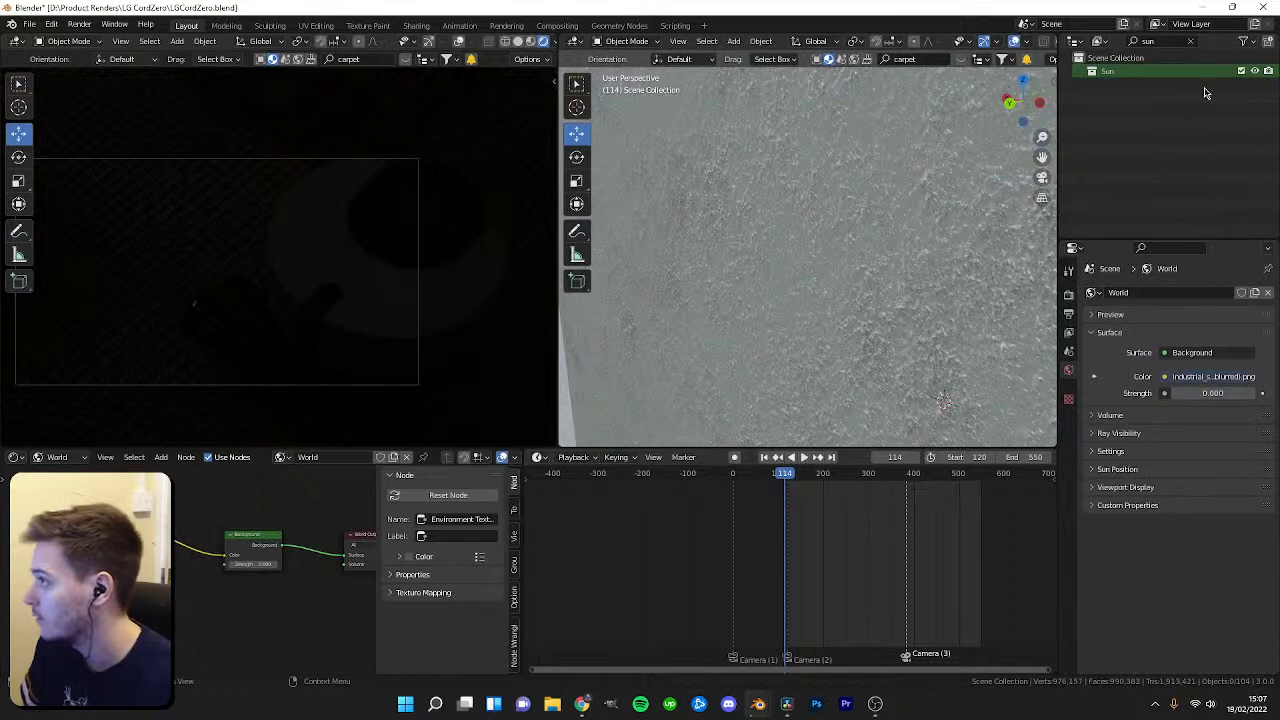
Set the World Background strength to 3.
left_click(1190, 42)
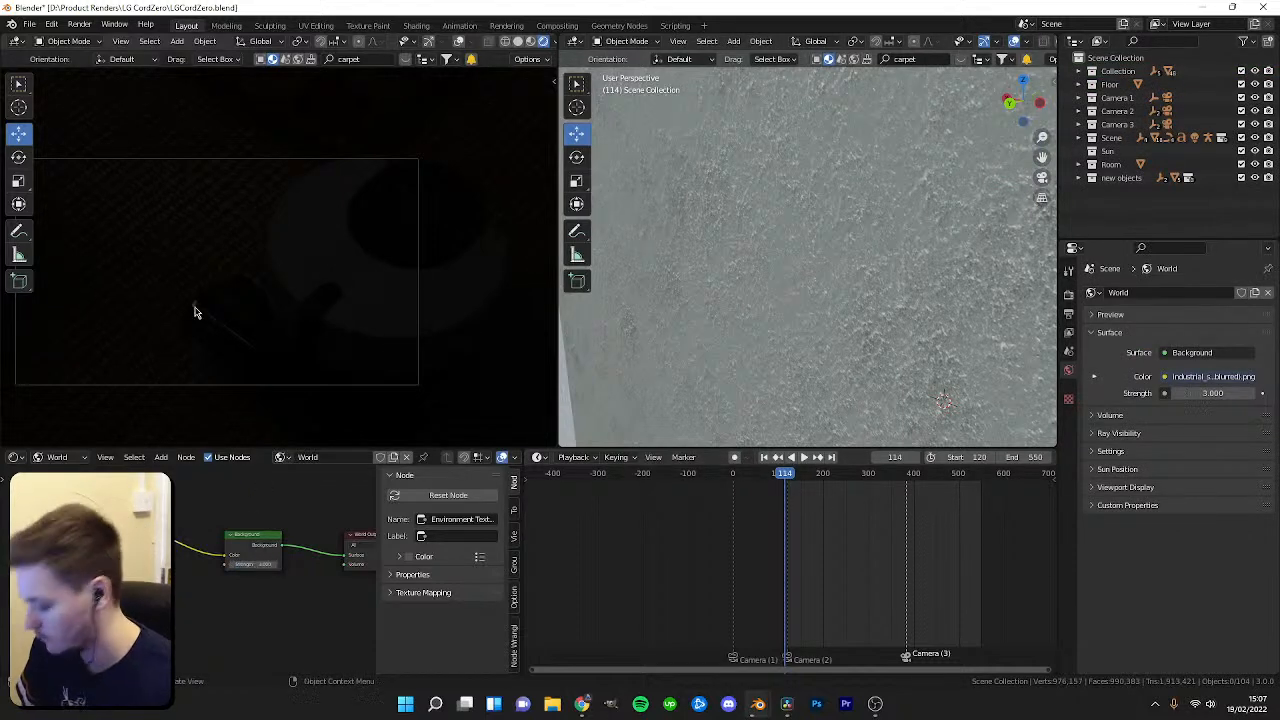
type("3")
key("Return")
scroll(265, 322, "up", 1)
middle_click_drag(272, 308, 295, 285)
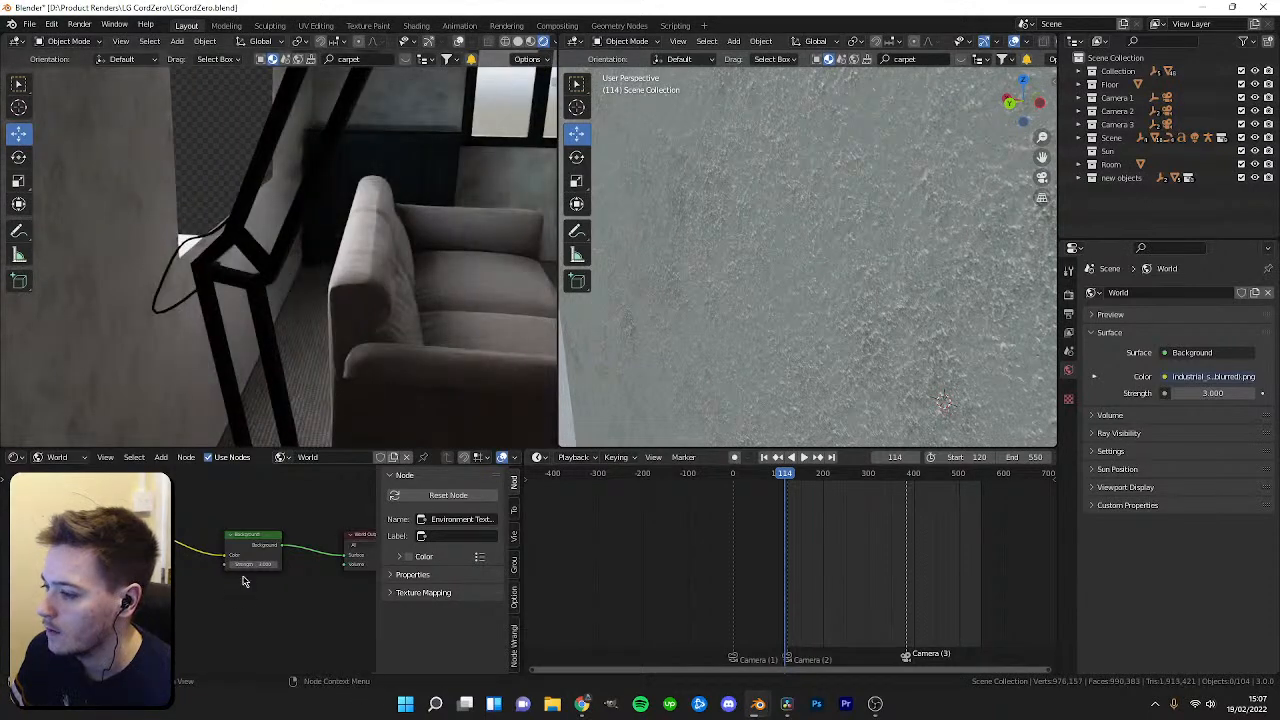
Add Texture Coordinate and Mapping nodes to the Environment Texture with Node Wrangler.
scroll(240, 575, "up", 1)
key("ctrl+t")
middle_click_drag(177, 538, 286, 548)
scroll(284, 555, "down", 1)
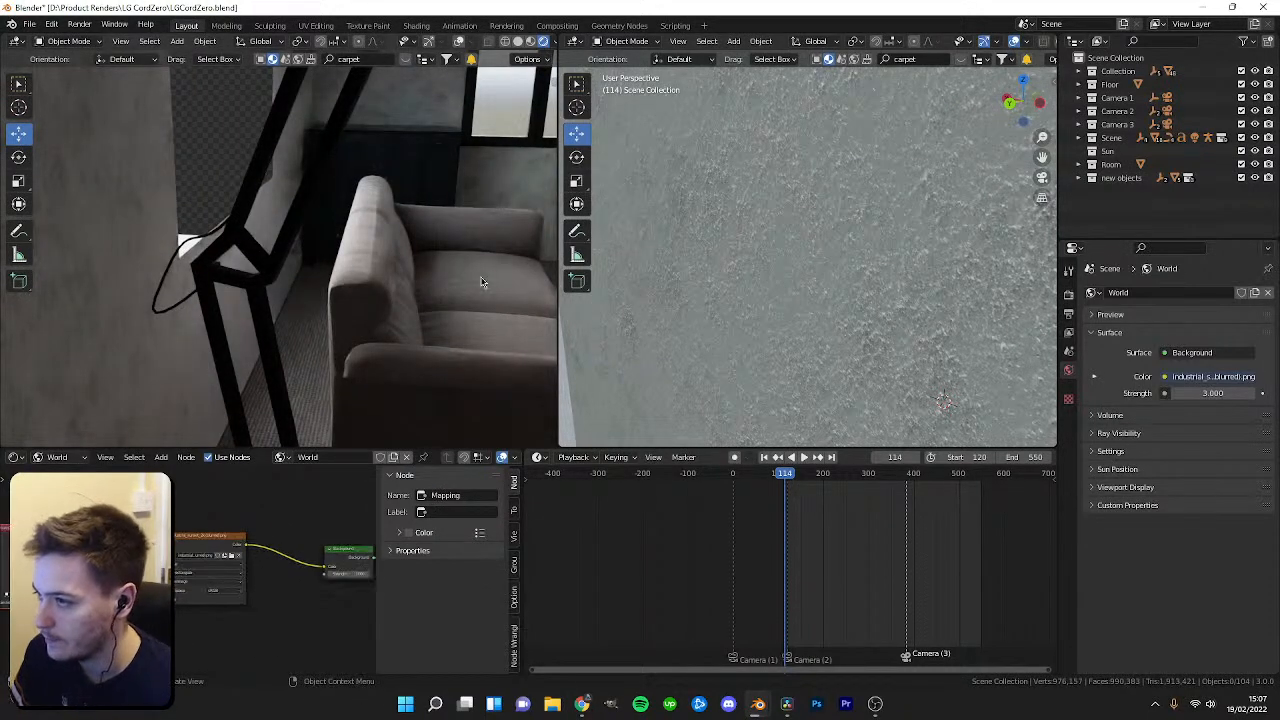
Open the render settings and preview the scene in Rendered viewport shading.
scroll(755, 288, "down", 10)
left_click(1068, 295)
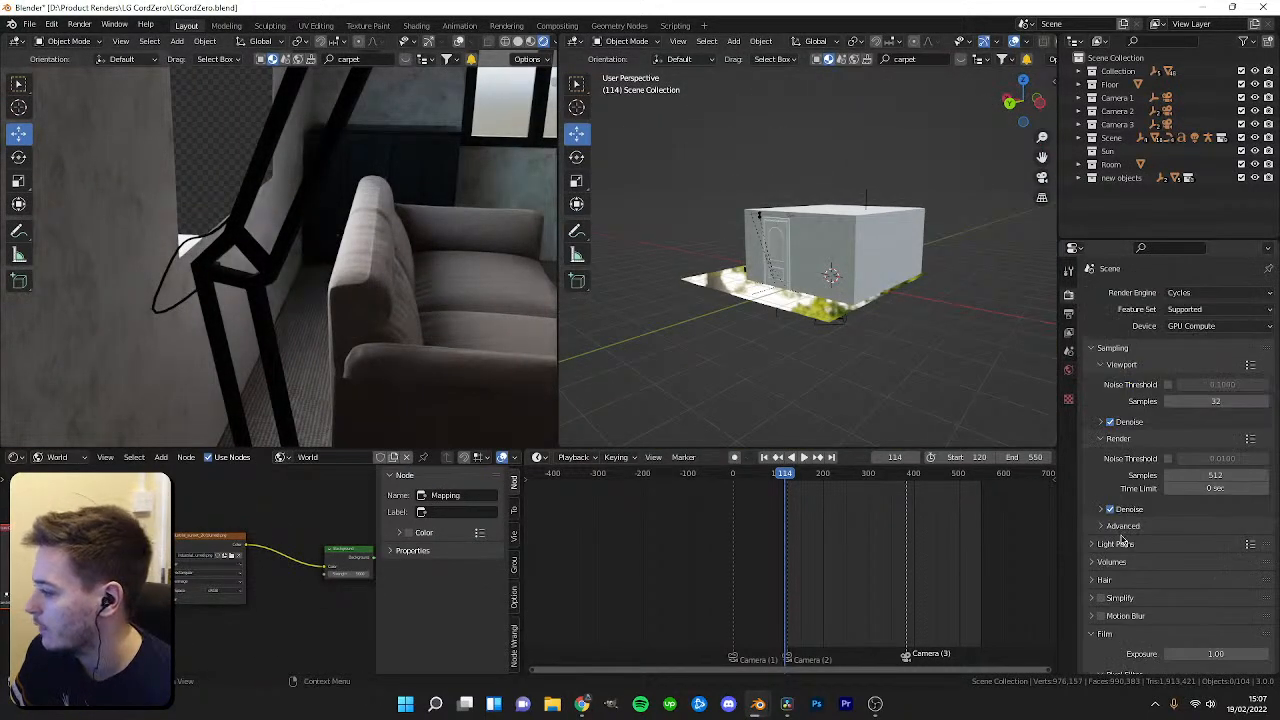
scroll(1170, 450, "down", 3)
key("z")
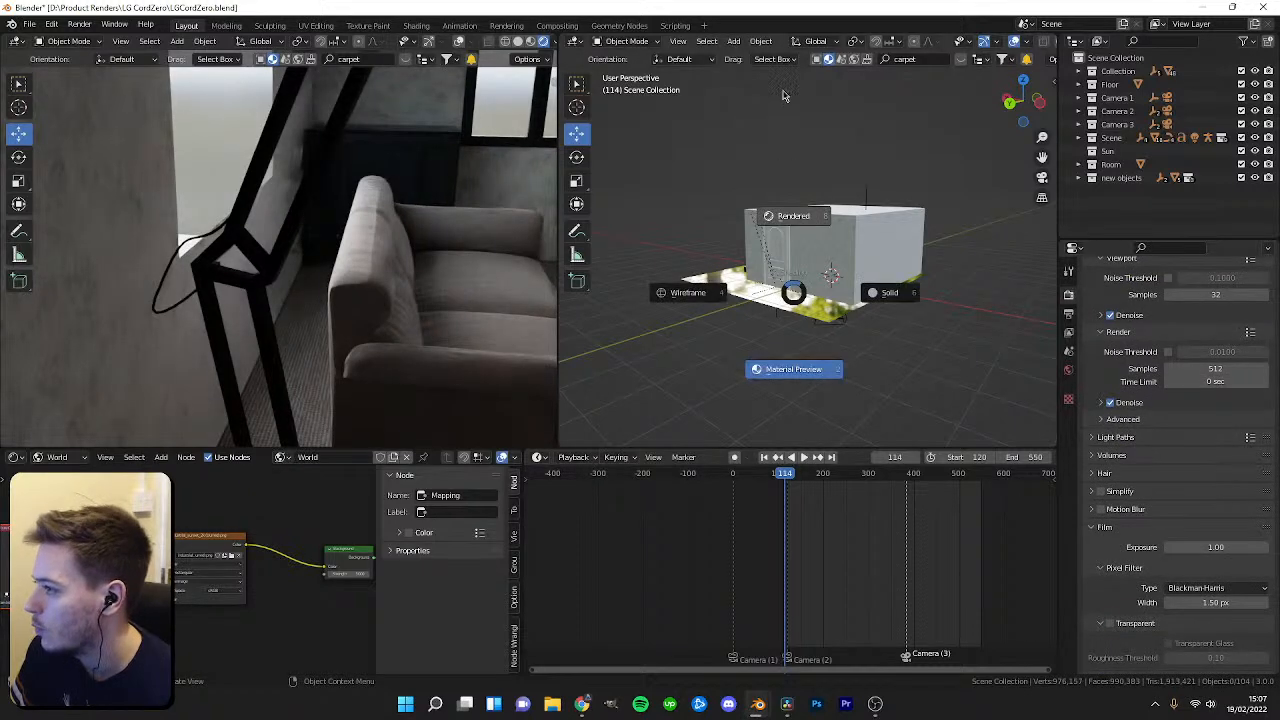
left_click(784, 96)
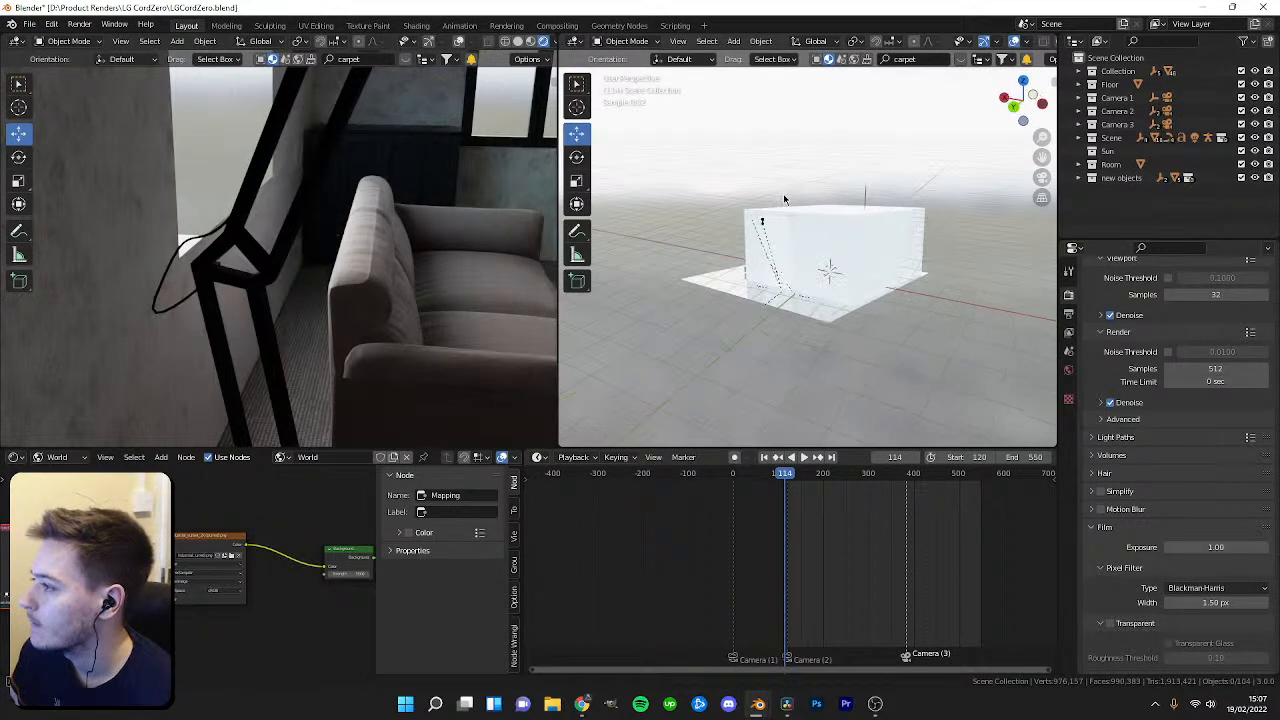
middle_click_drag(786, 199, 808, 191)
middle_click_drag(782, 271, 828, 297)
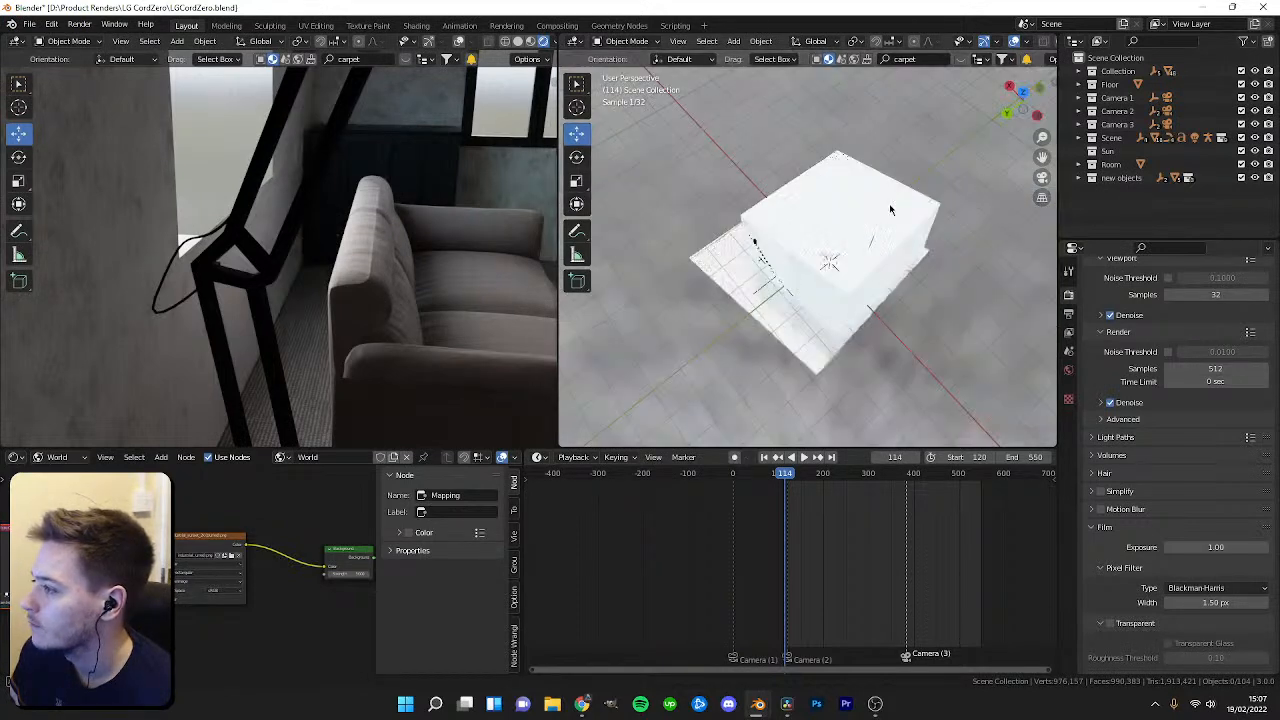
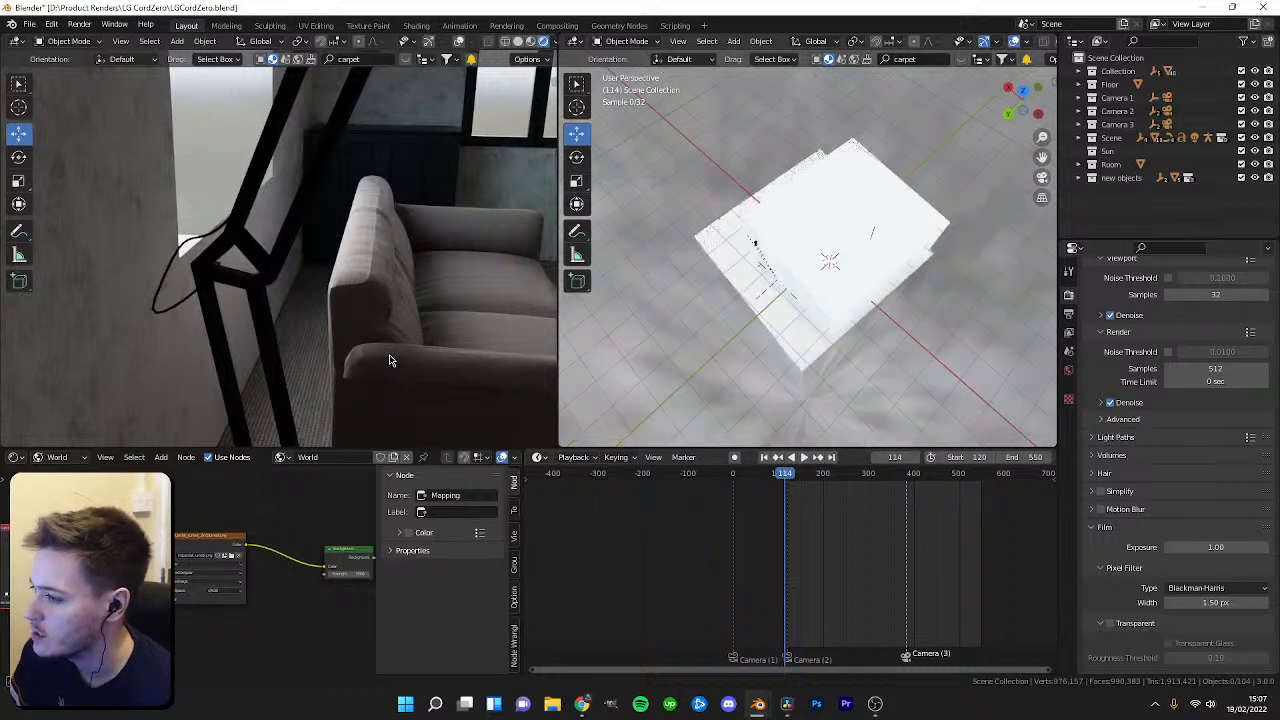
Switch the left viewport to Wireframe shading.
middle_click_drag(874, 270, 888, 320)
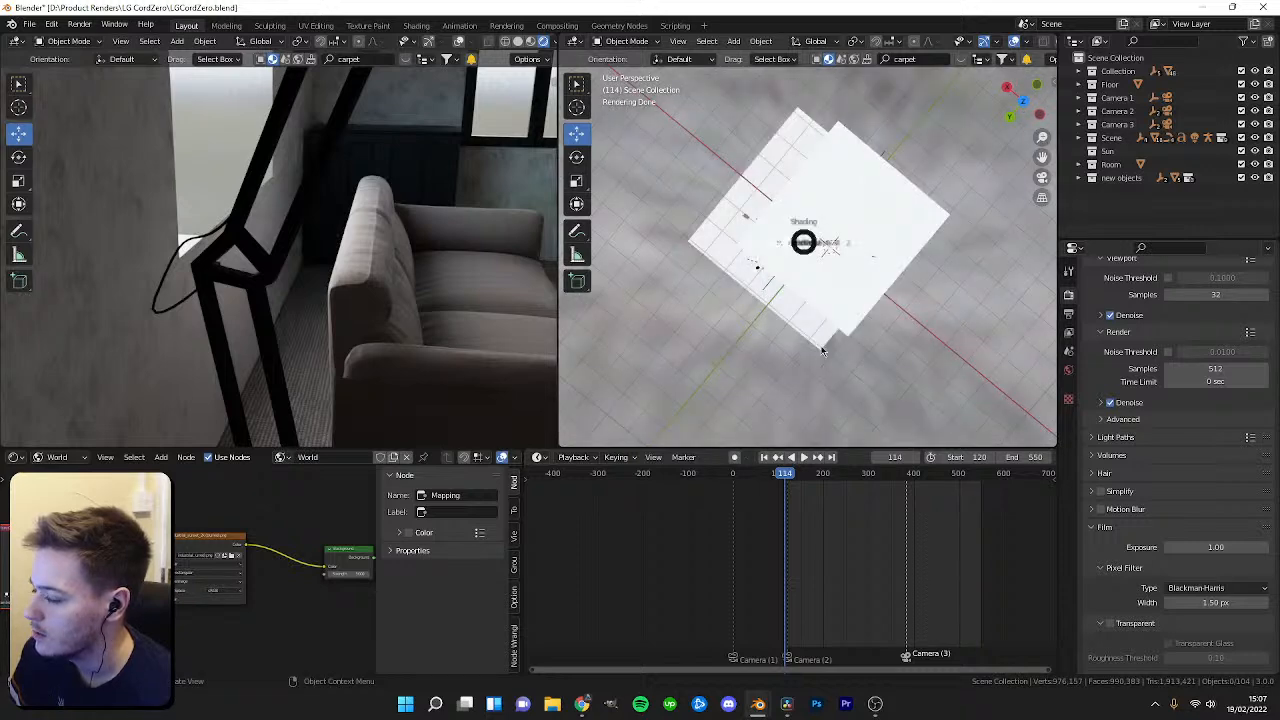
left_click(822, 350)
key("z")
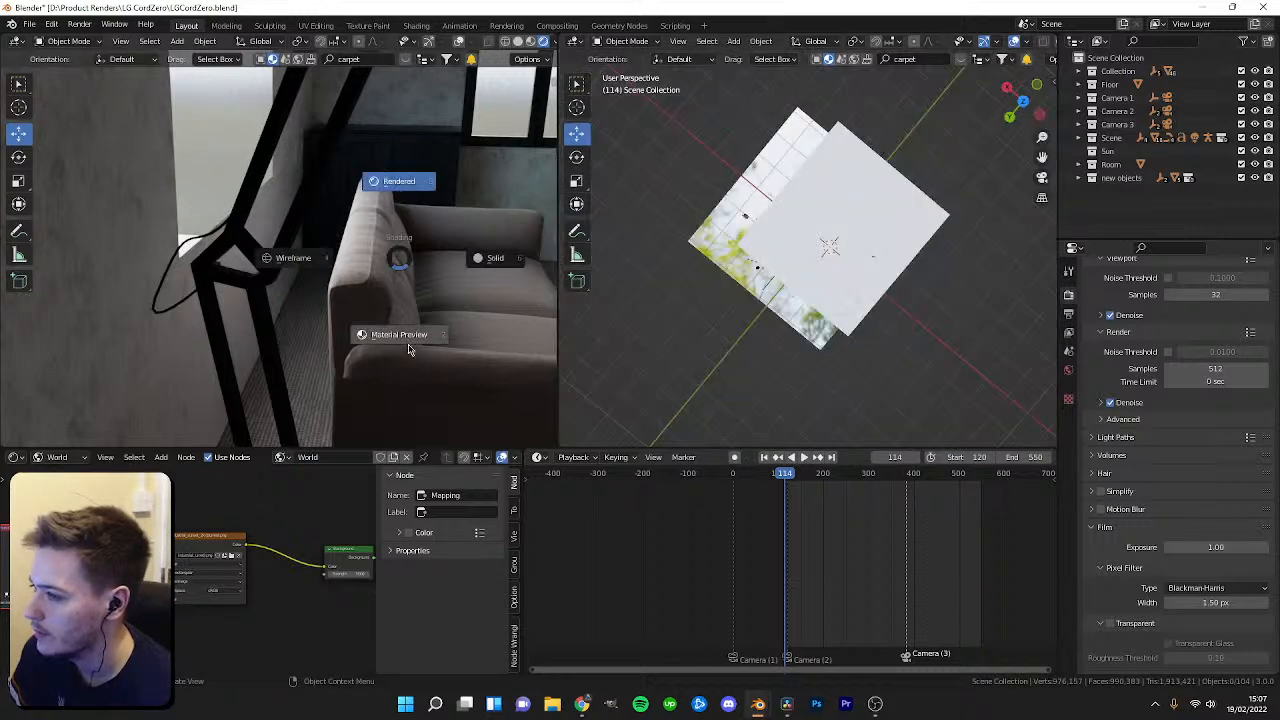
left_click(236, 249)
Set the right viewport to Rendered shading.
middle_click_drag(800, 306, 834, 229)
key("z")
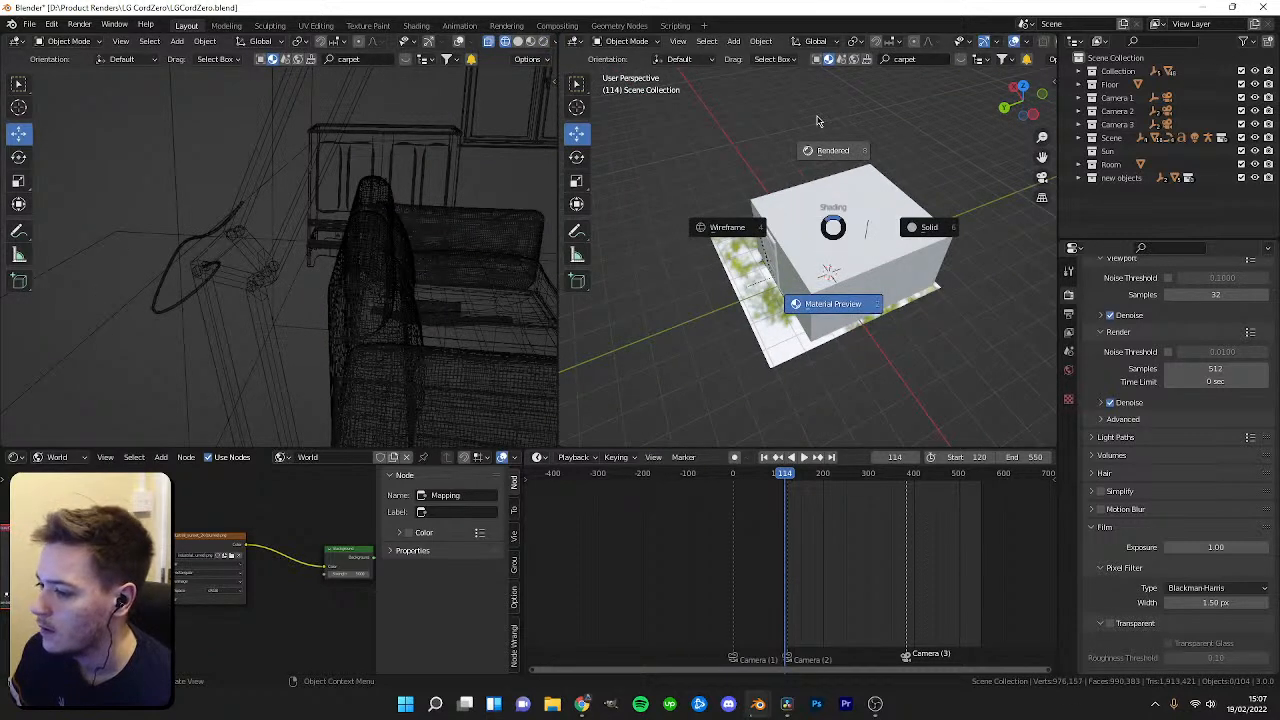
left_click(838, 118)
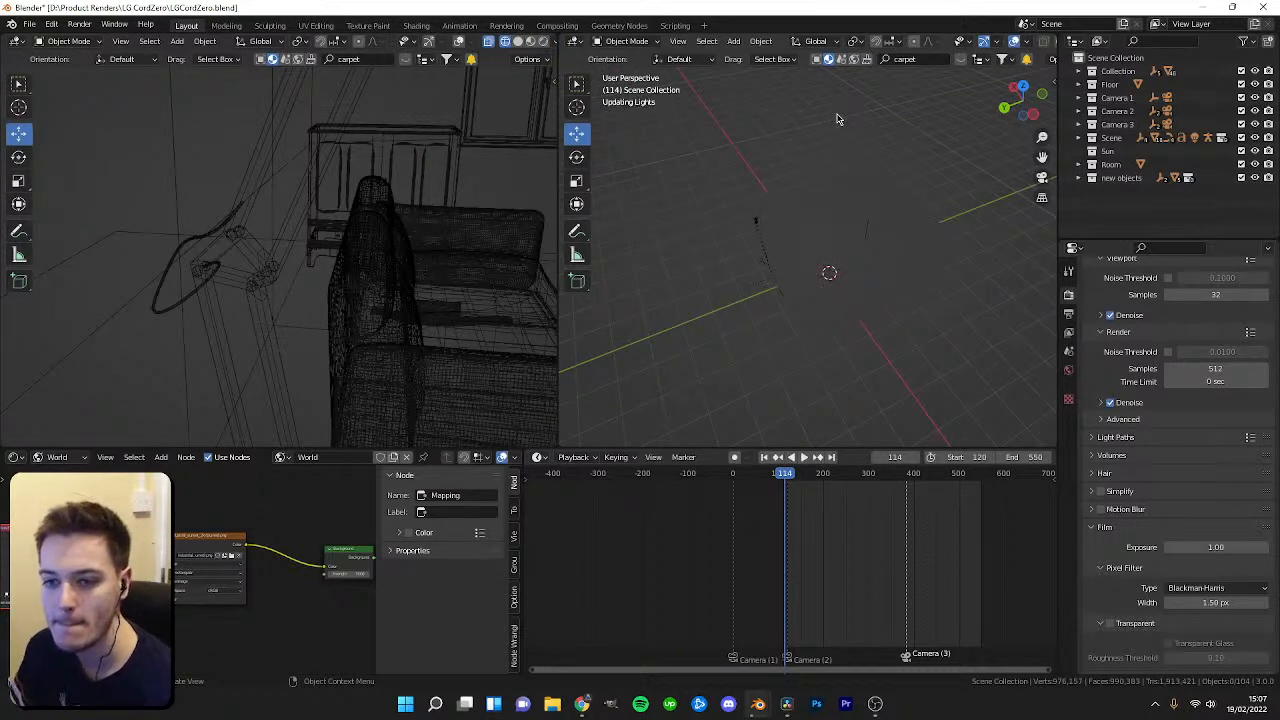
key("z")
left_click(951, 177)
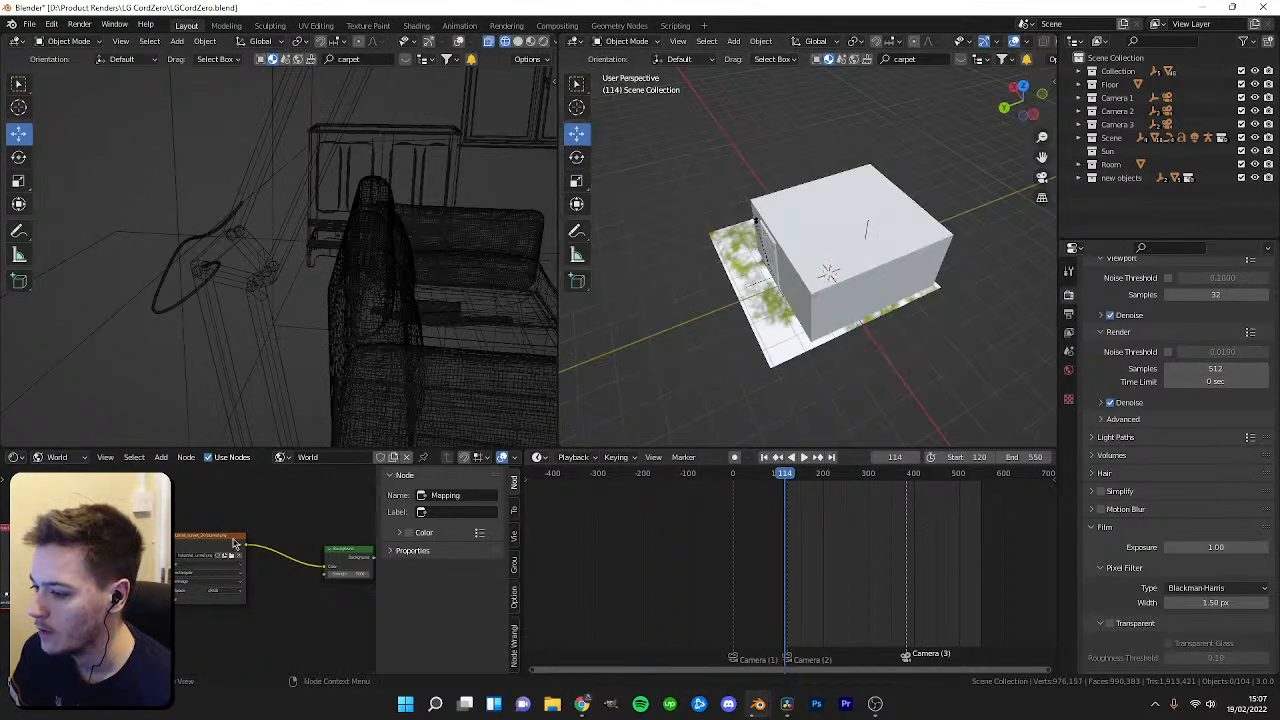
left_click(231, 556)
double_click(326, 193)
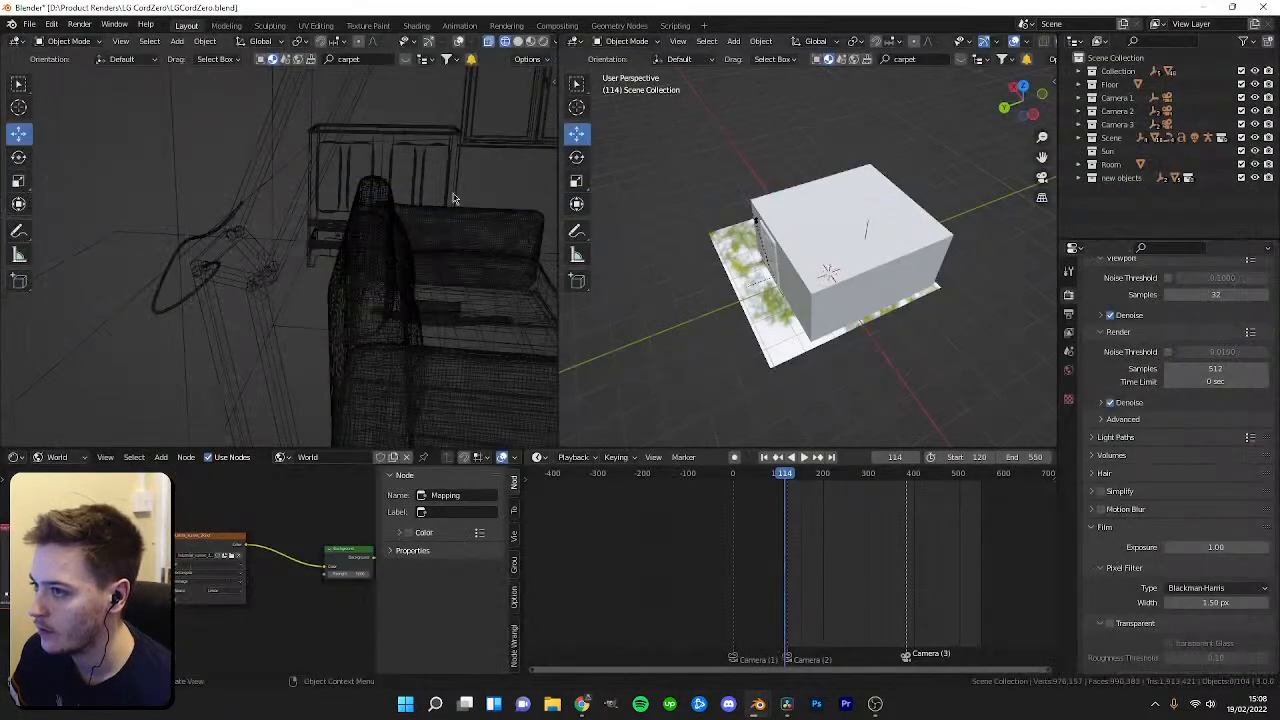
key("z")
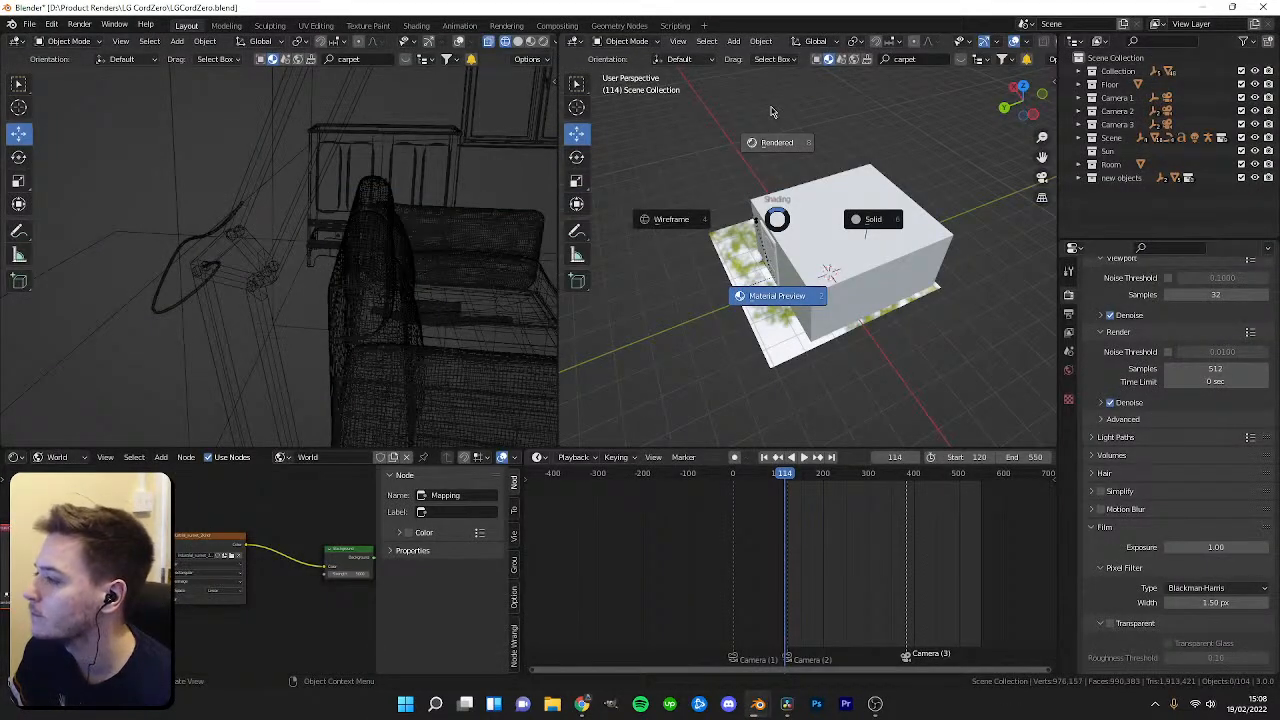
left_click(779, 112)
Inspect the room exterior and HDRI background in the rendered viewport and the world node tree.
mouse_move(778, 114)
middle_mouse_down()
mouse_move(782, 196)
mouse_move(888, 177)
mouse_move(703, 248)
mouse_move(610, 242)
mouse_move(707, 232)
middle_mouse_up()
scroll(347, 589, "up", 3)
middle_click_drag(343, 569, 221, 562)
middle_click_drag(744, 328, 740, 246)
scroll(945, 268, "up", 4)
scroll(80, 590, "down", 4)
middle_click_drag(80, 590, 232, 572)
scroll(232, 572, "up", 2)
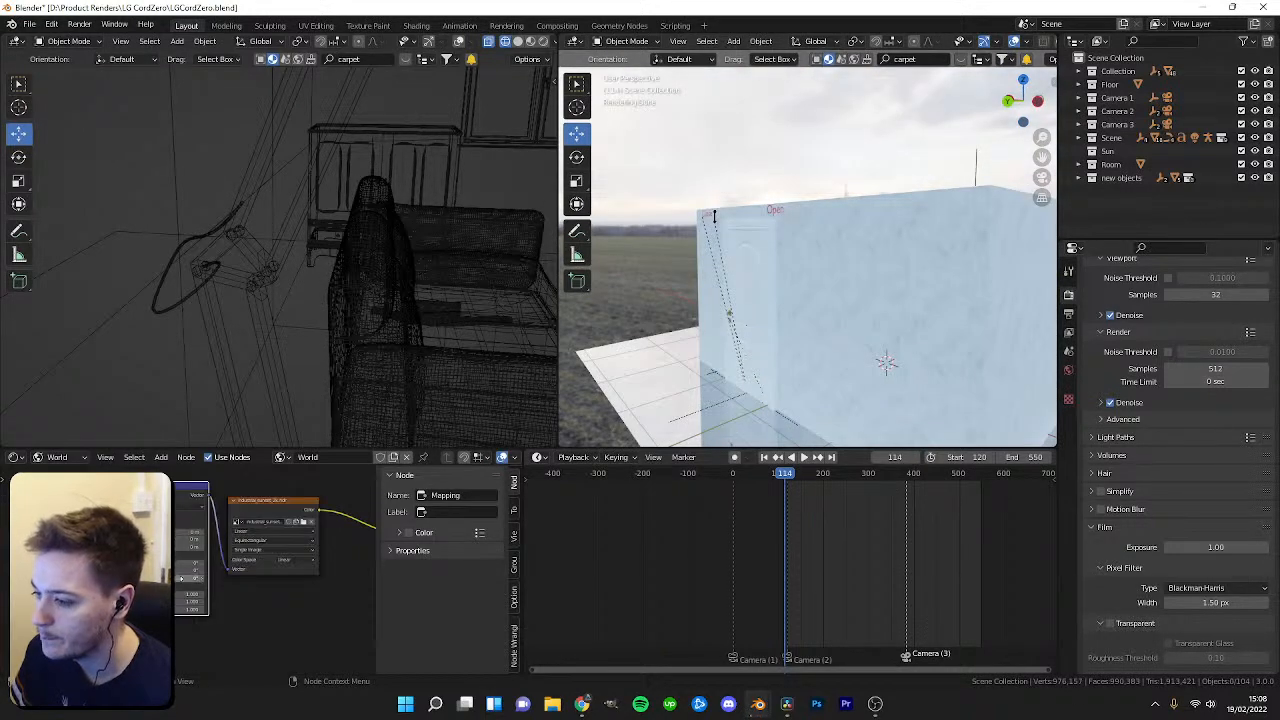
Adjust the Mapping node's rotation to reorient the HDRI background around the room.
left_click_drag(190, 578, 200, 578)
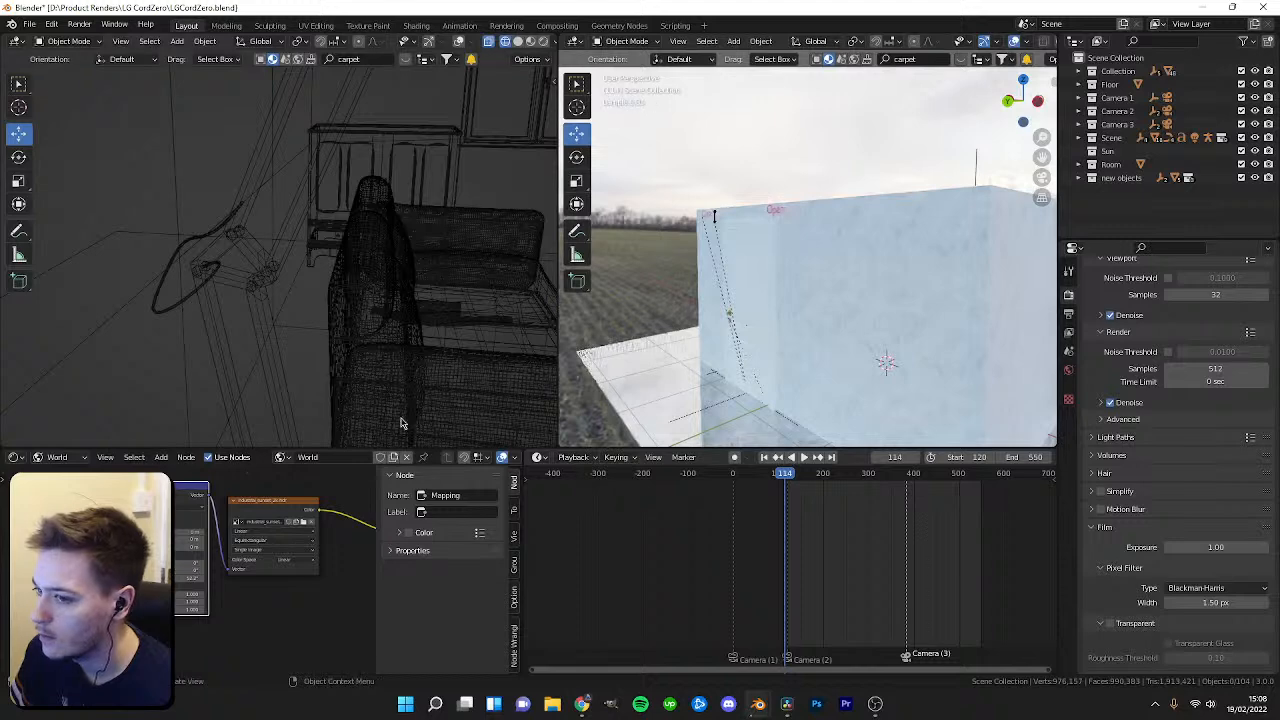
middle_click_drag(917, 290, 951, 293)
middle_click_drag(675, 256, 634, 260, "shift")
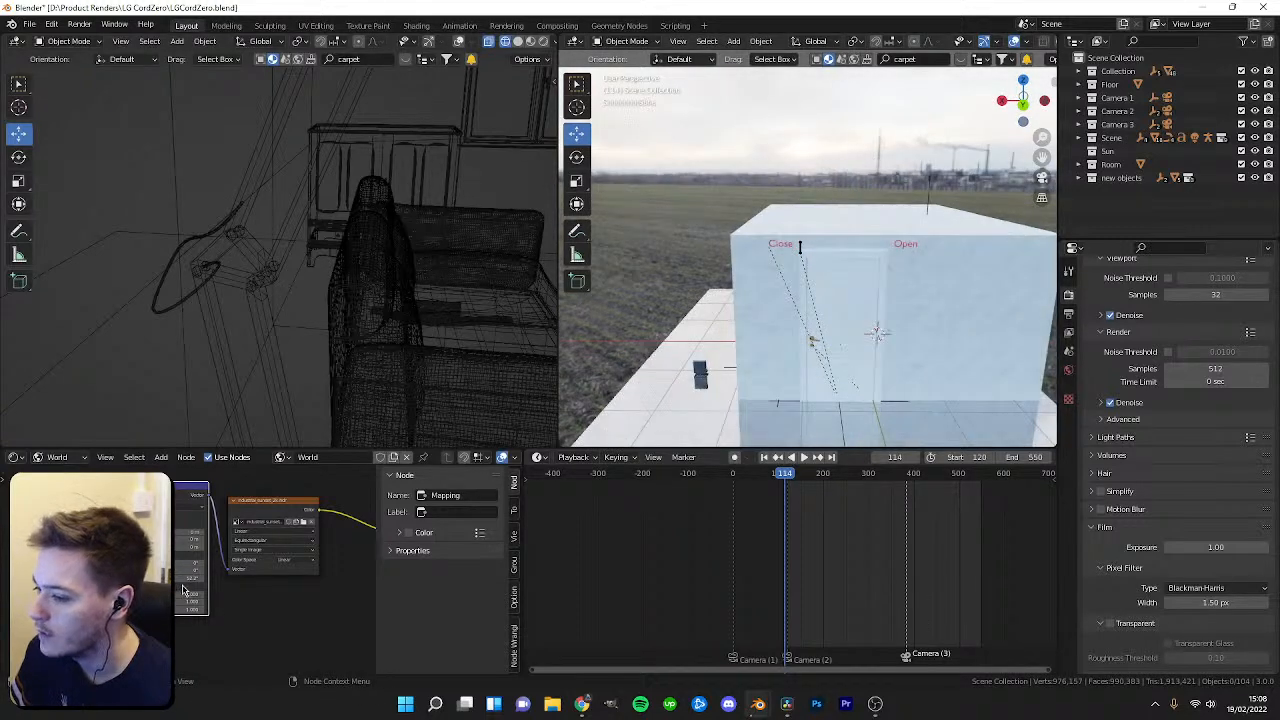
left_click_drag(201, 578, 208, 578)
middle_click_drag(762, 302, 756, 214)
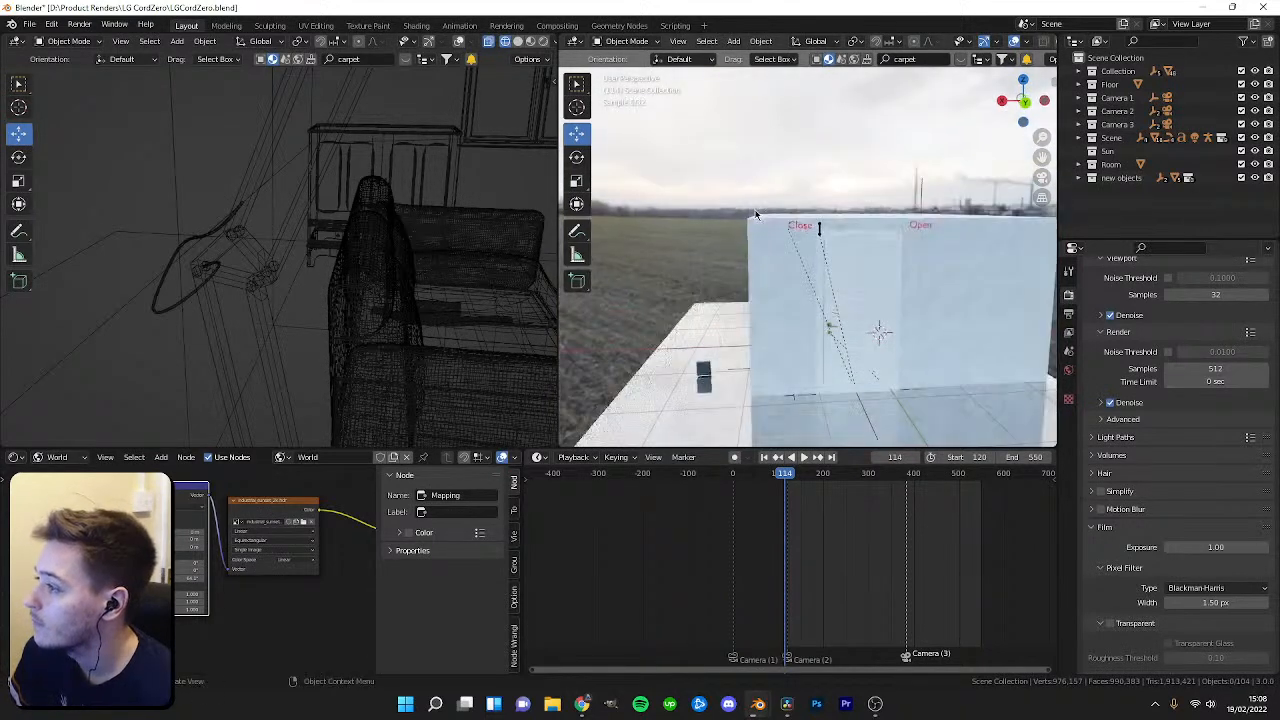
left_click_drag(201, 578, 210, 578)
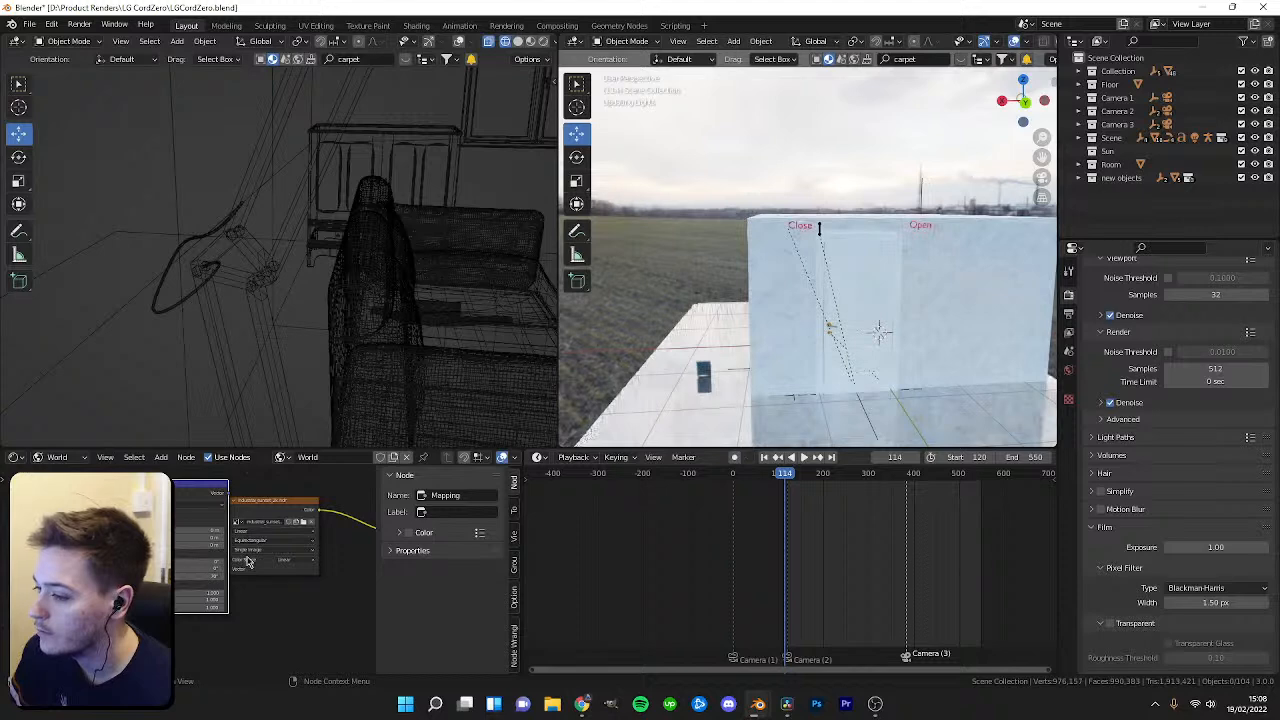
middle_click_drag(812, 300, 780, 245)
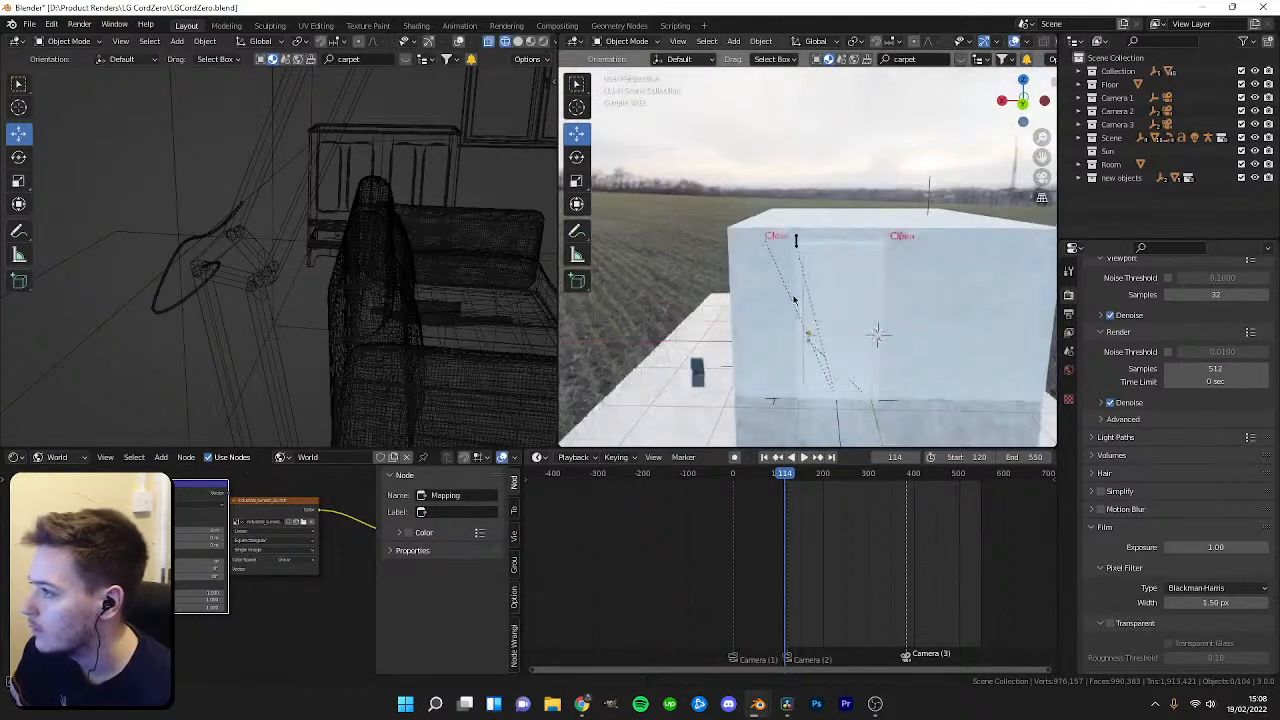
middle_click_drag(1000, 262, 960, 285)
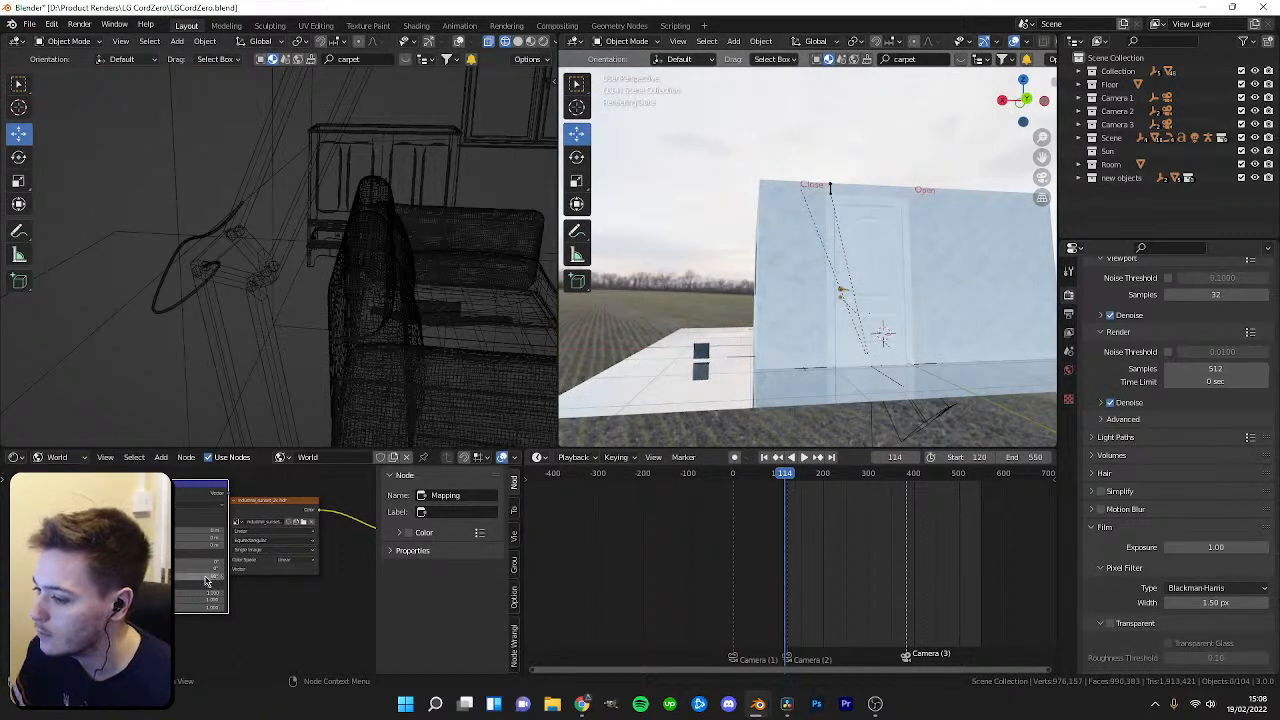
middle_click_drag(820, 300, 790, 300)
Examine the window view through the active camera and around the room interior.
key("KP_0")
scroll(790, 300, "up", 4)
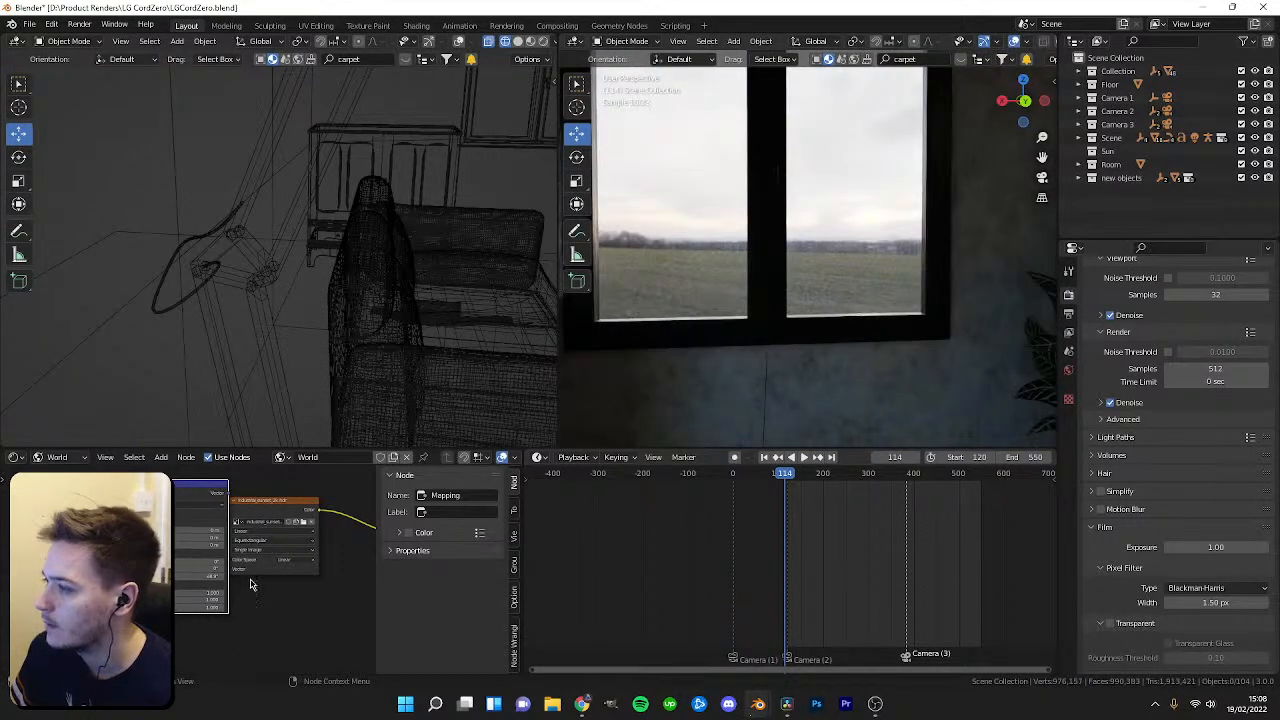
middle_click_drag(358, 573, 130, 570)
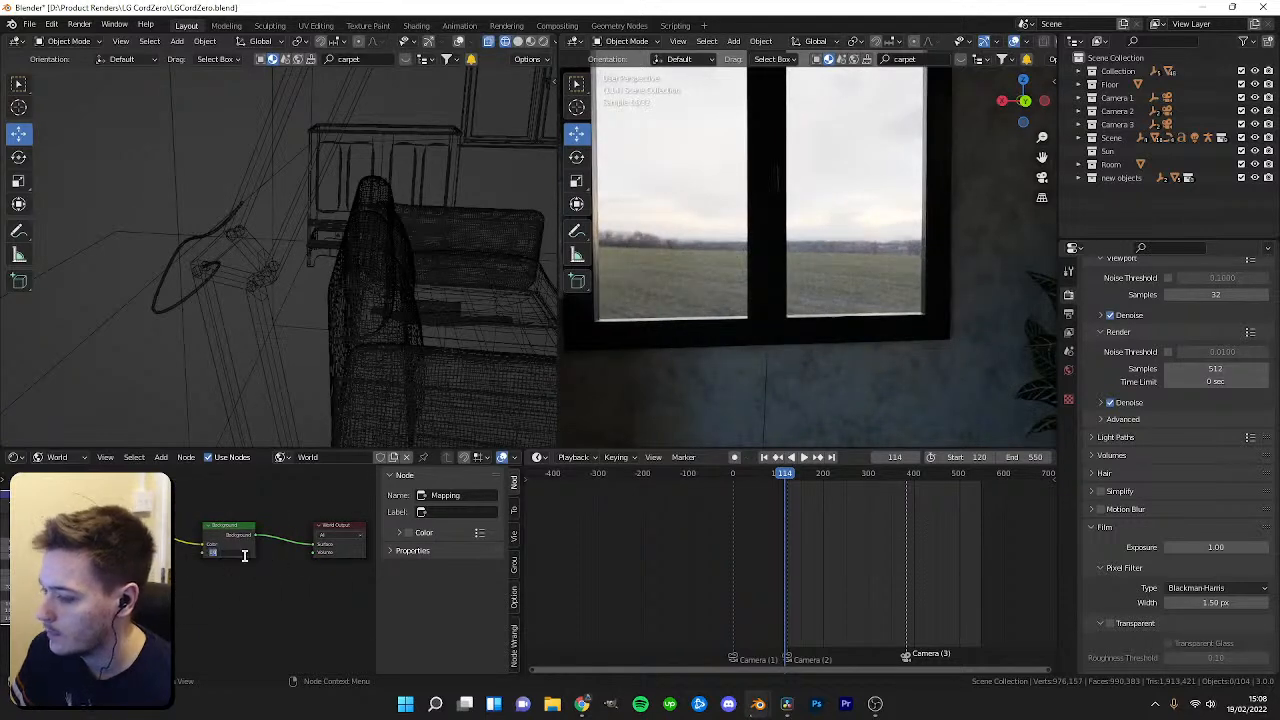
key("Return")
middle_click_drag(710, 395, 928, 296)
middle_click_drag(903, 279, 948, 234)
middle_click_drag(820, 278, 779, 311)
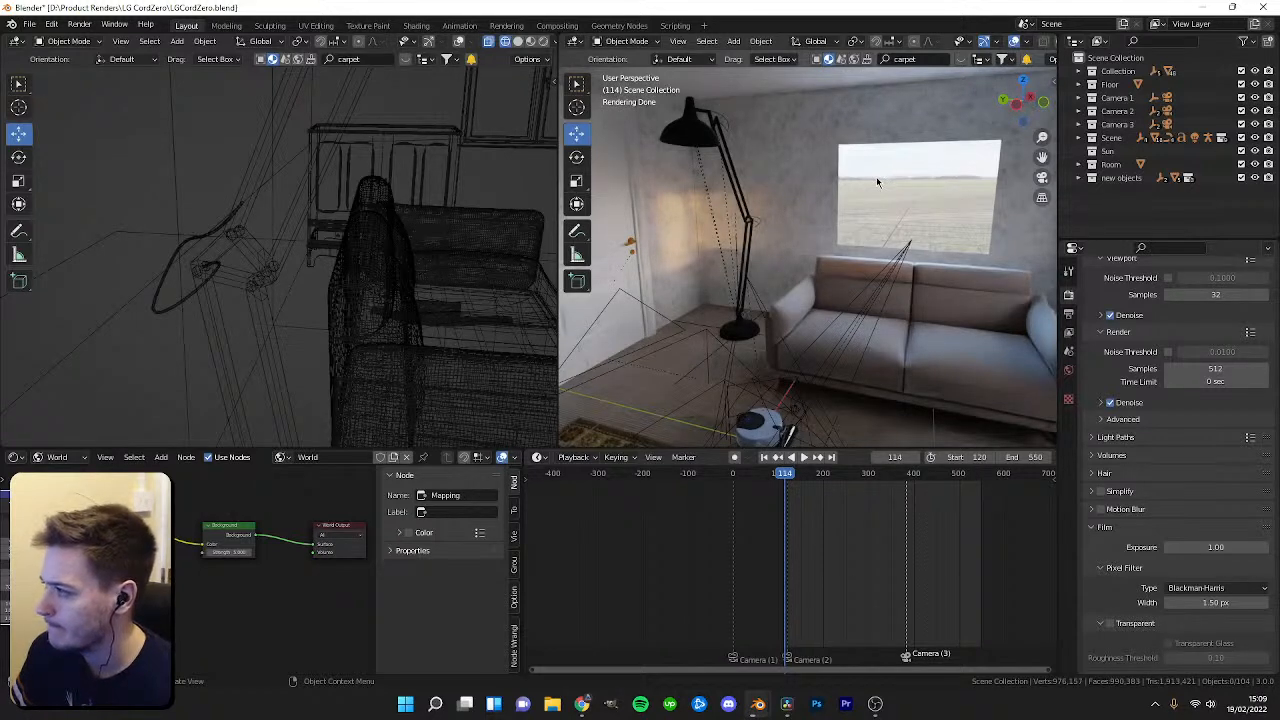
Search the outliner for sun, then clear the search filter.
middle_click_drag(80, 560, 99, 565)
left_click_drag(100, 540, 122, 540)
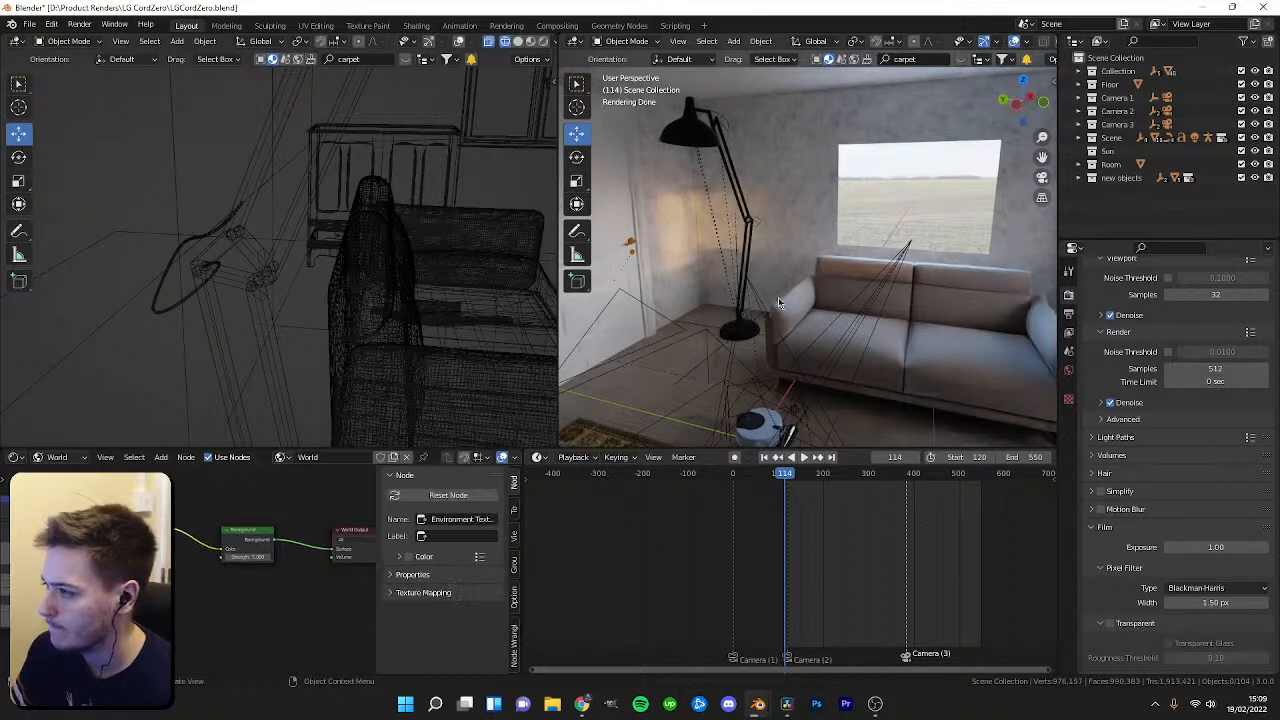
left_click(1150, 41)
type("sun")
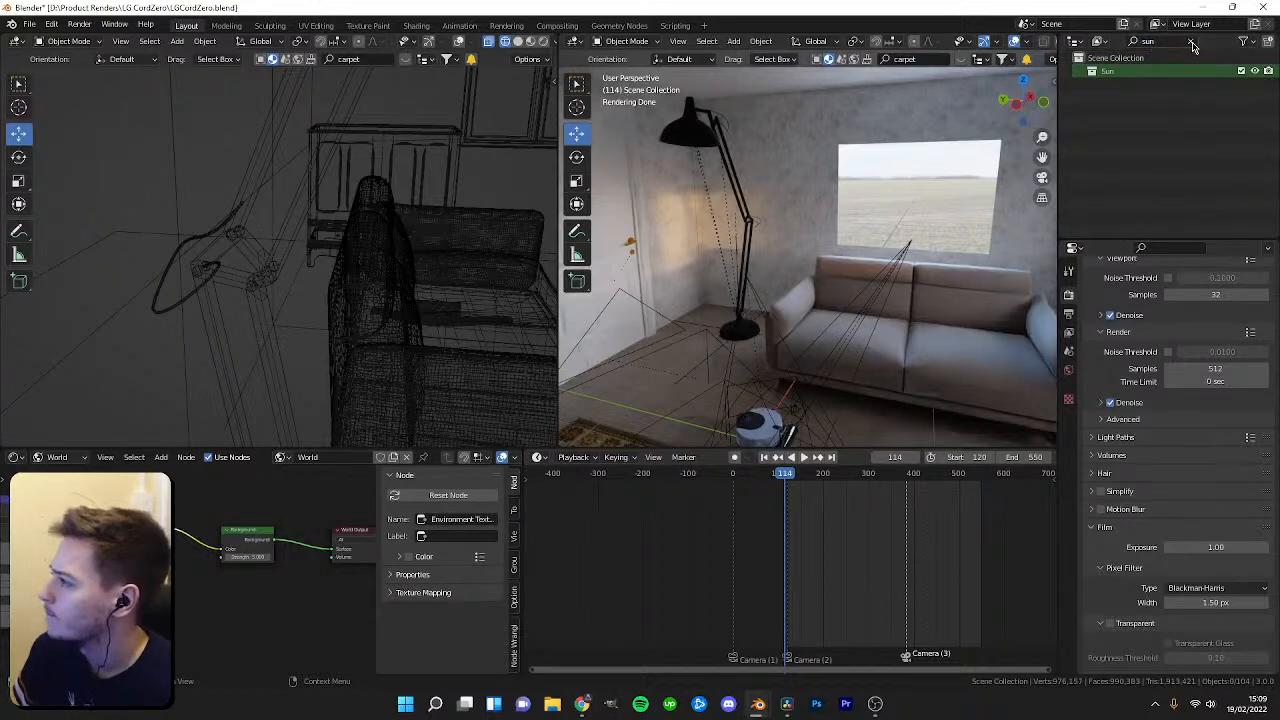
left_click(1192, 43)
Open the Easy HDRI tab in the viewport sidebar and expand its Main Settings.
middle_click_drag(90, 618, 301, 584)
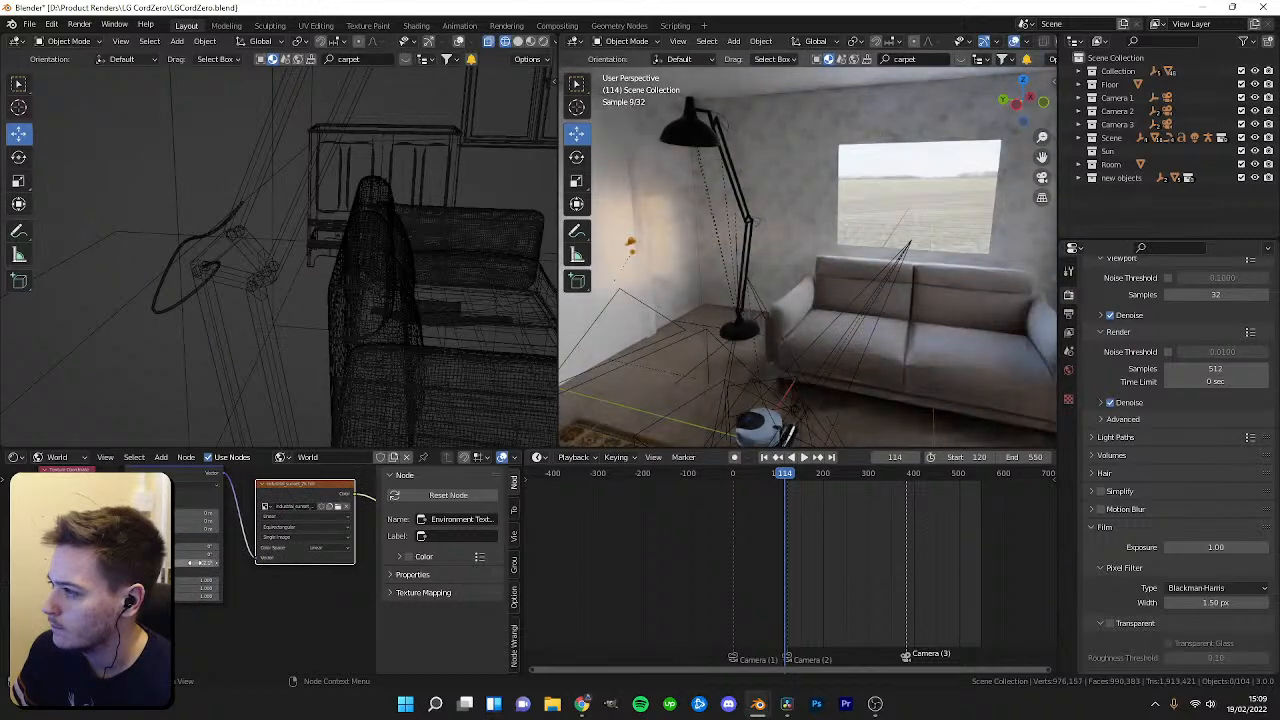
middle_click_drag(662, 402, 803, 389)
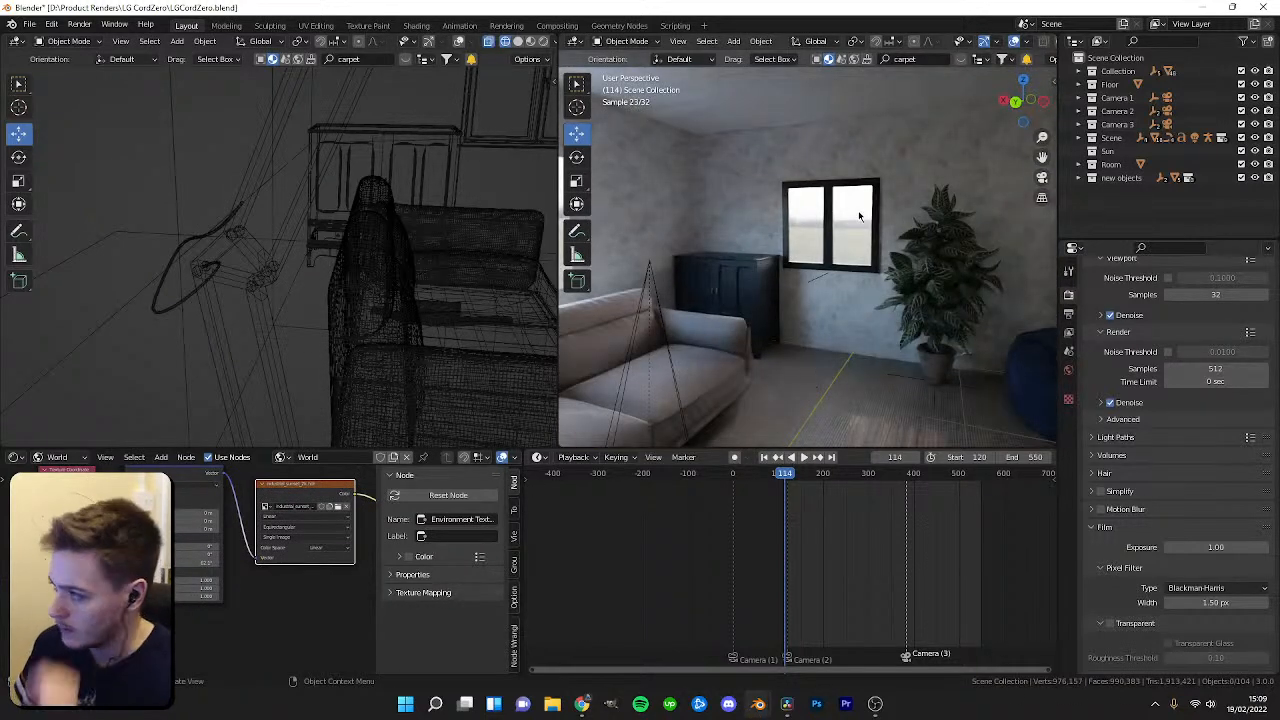
key("n")
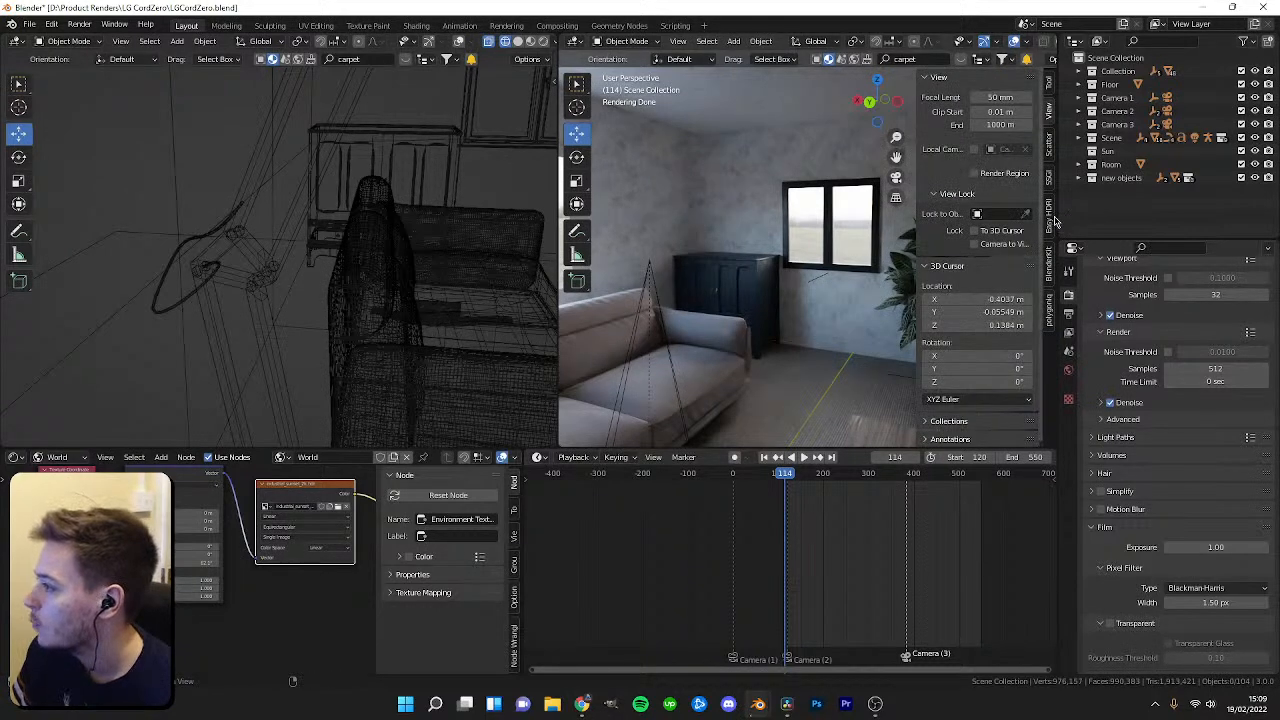
left_click(1048, 214)
left_click(983, 203)
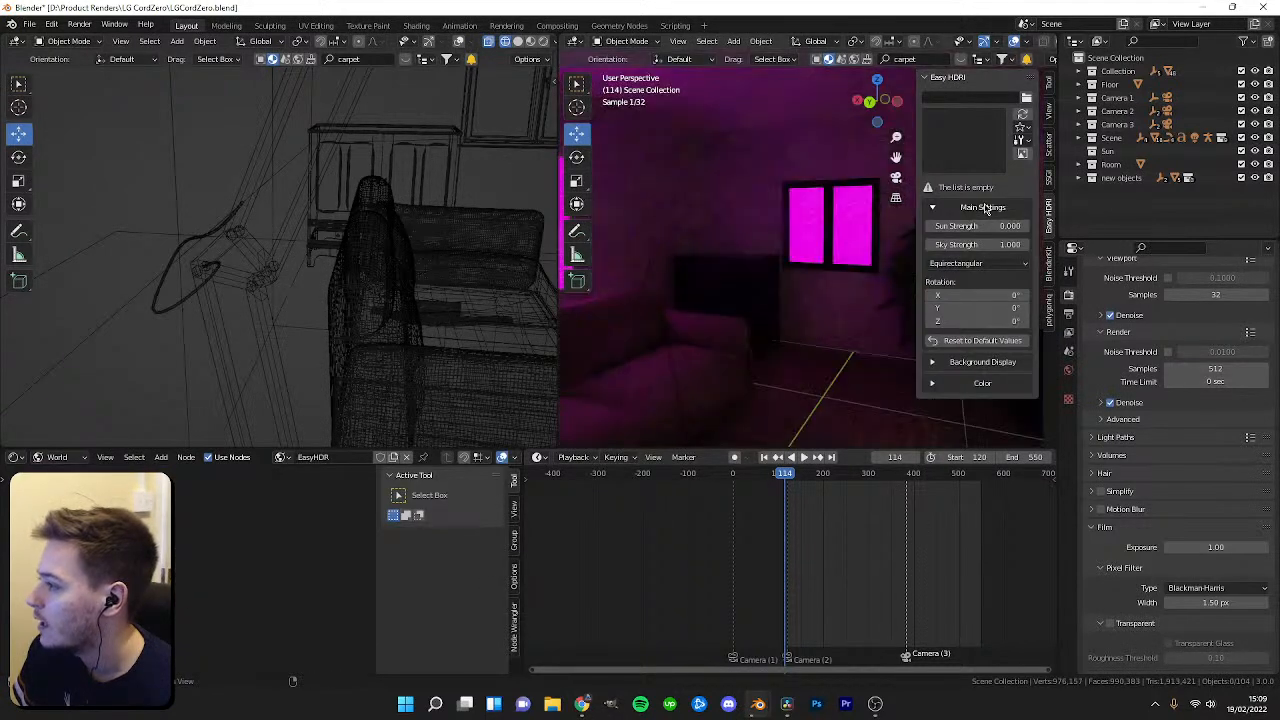
Load the HDRIS folder in Easy HDRI and pick the industrial_sunset_2k environment.
middle_click_drag(174, 558, 12, 558)
middle_click_drag(290, 552, 230, 610)
scroll(250, 530, "up", 4)
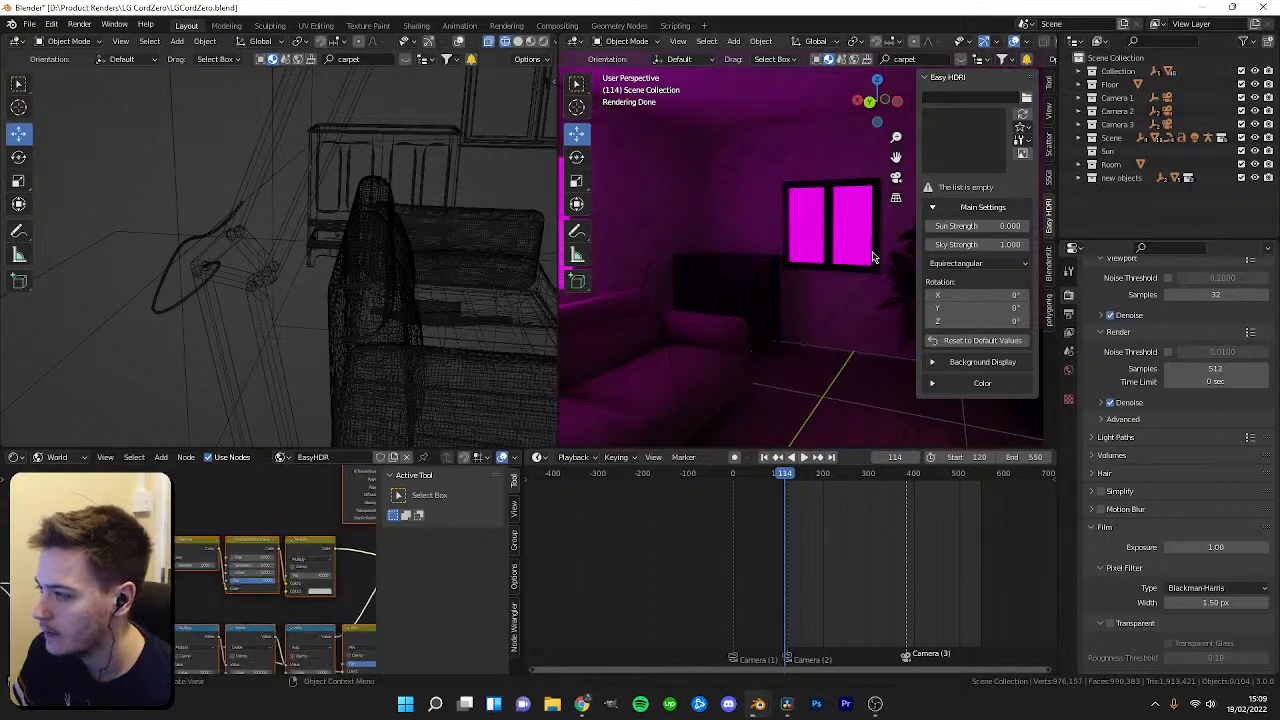
left_click(1026, 97)
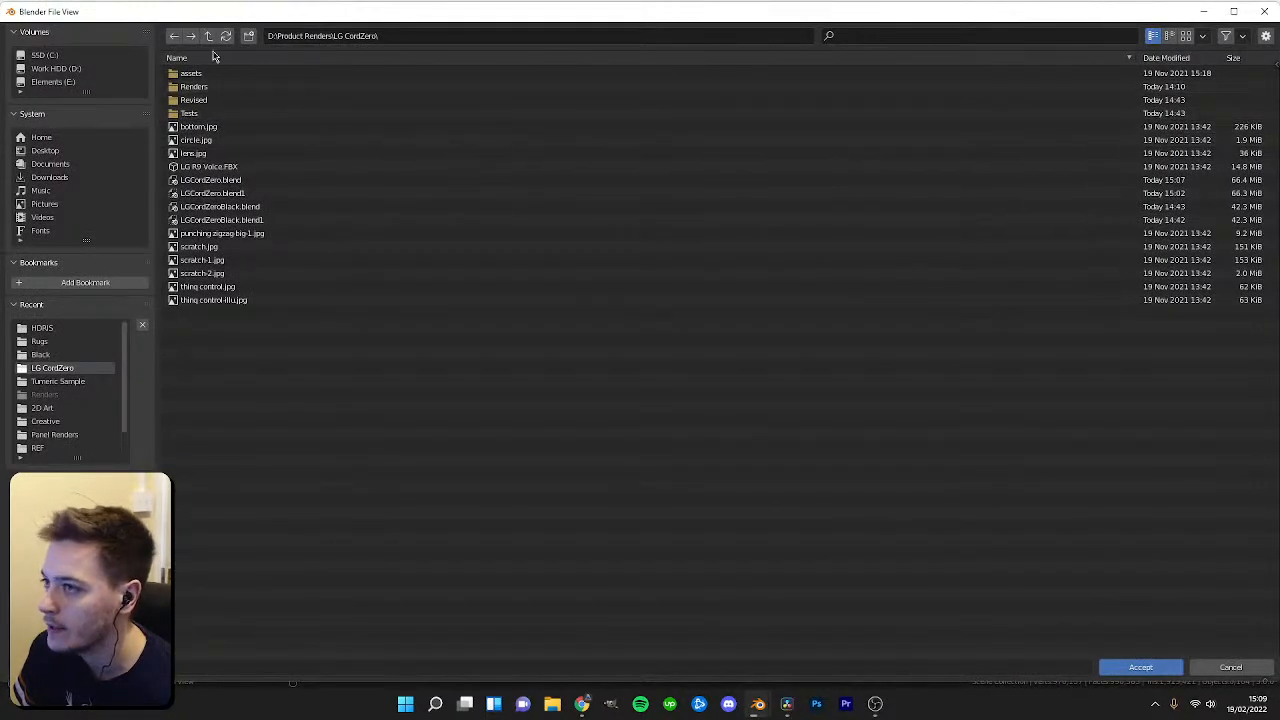
left_click(73, 68)
left_click(214, 166)
left_click(1130, 667)
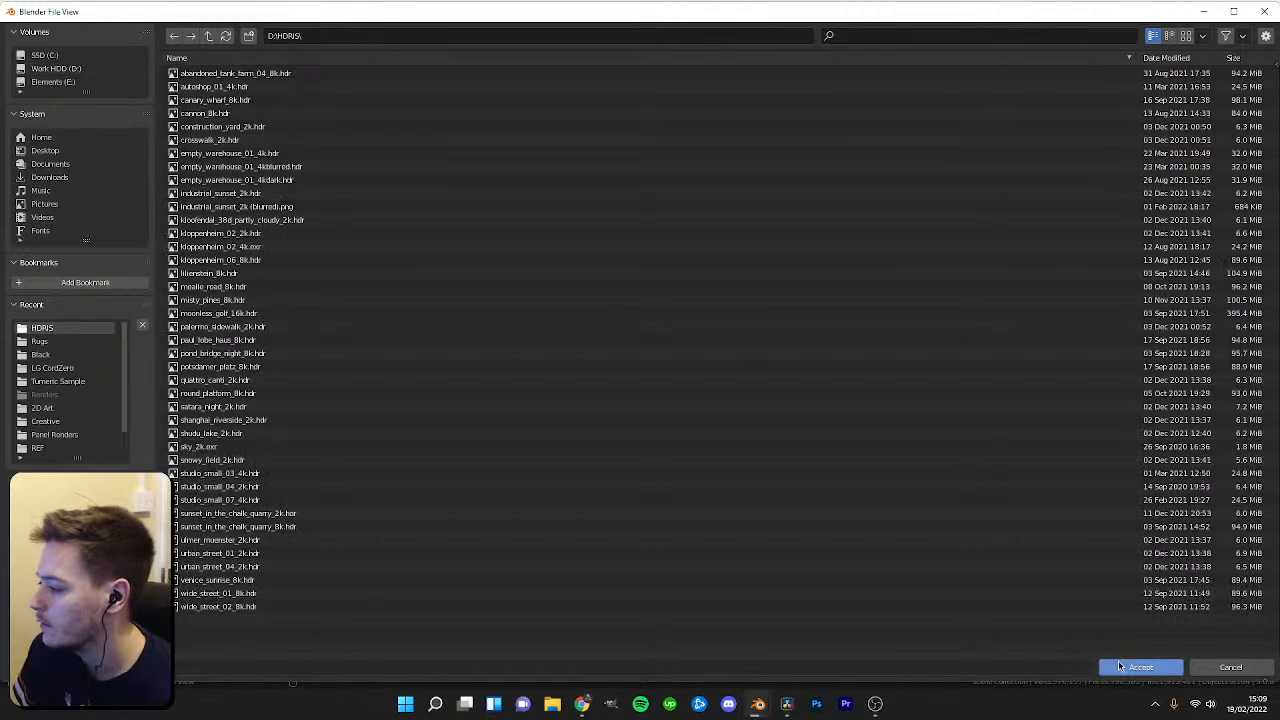
left_click(1127, 672)
left_click(961, 156)
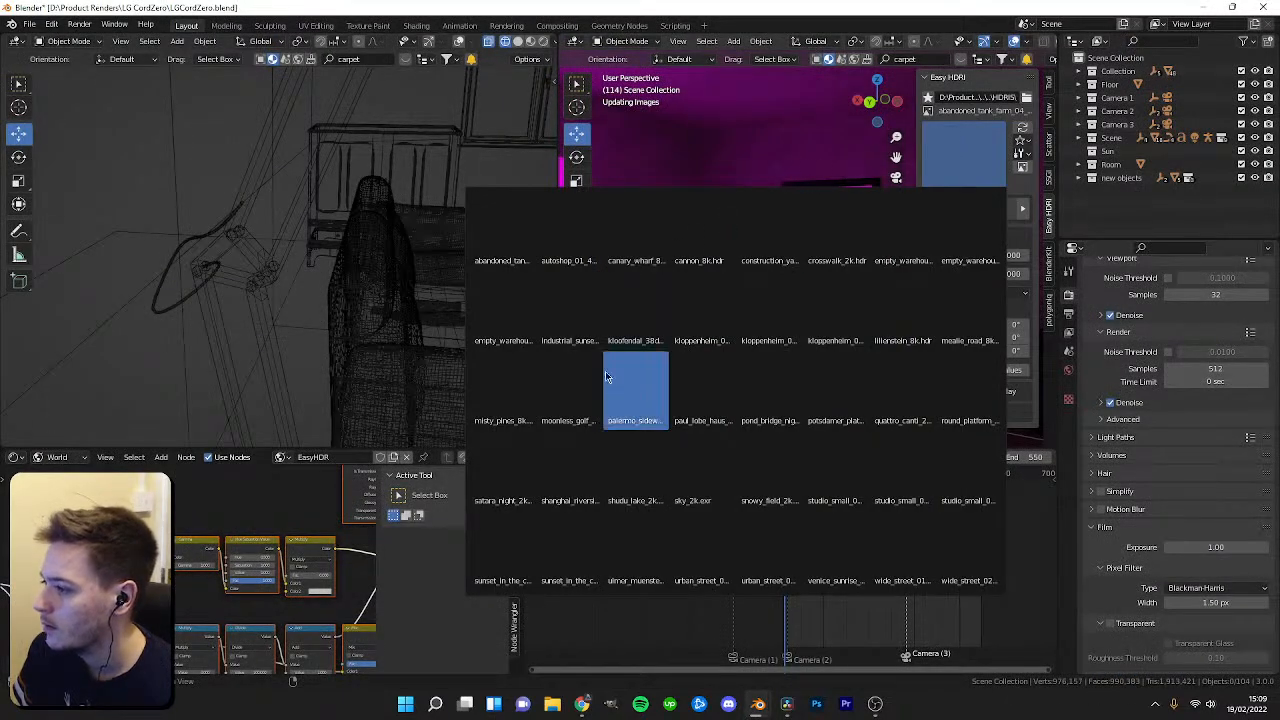
left_click(568, 318)
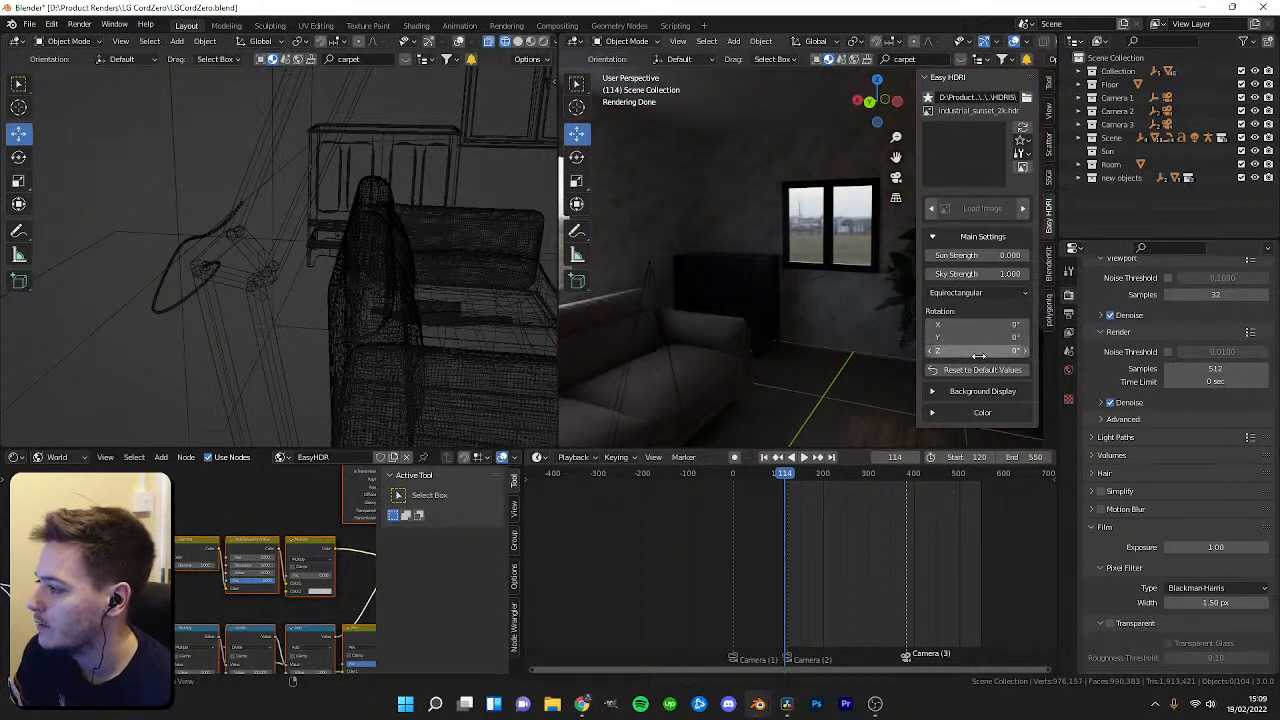
Set the Easy HDRI Z rotation to 82°.
middle_click_drag(745, 322, 787, 390)
scroll(704, 277, "down", 10)
scroll(756, 193, "up", 8)
scroll(786, 380, "down", 8)
middle_click_drag(780, 284, 712, 268)
scroll(734, 277, "up", 7)
middle_click_drag(712, 268, 757, 256)
scroll(757, 256, "up", 2)
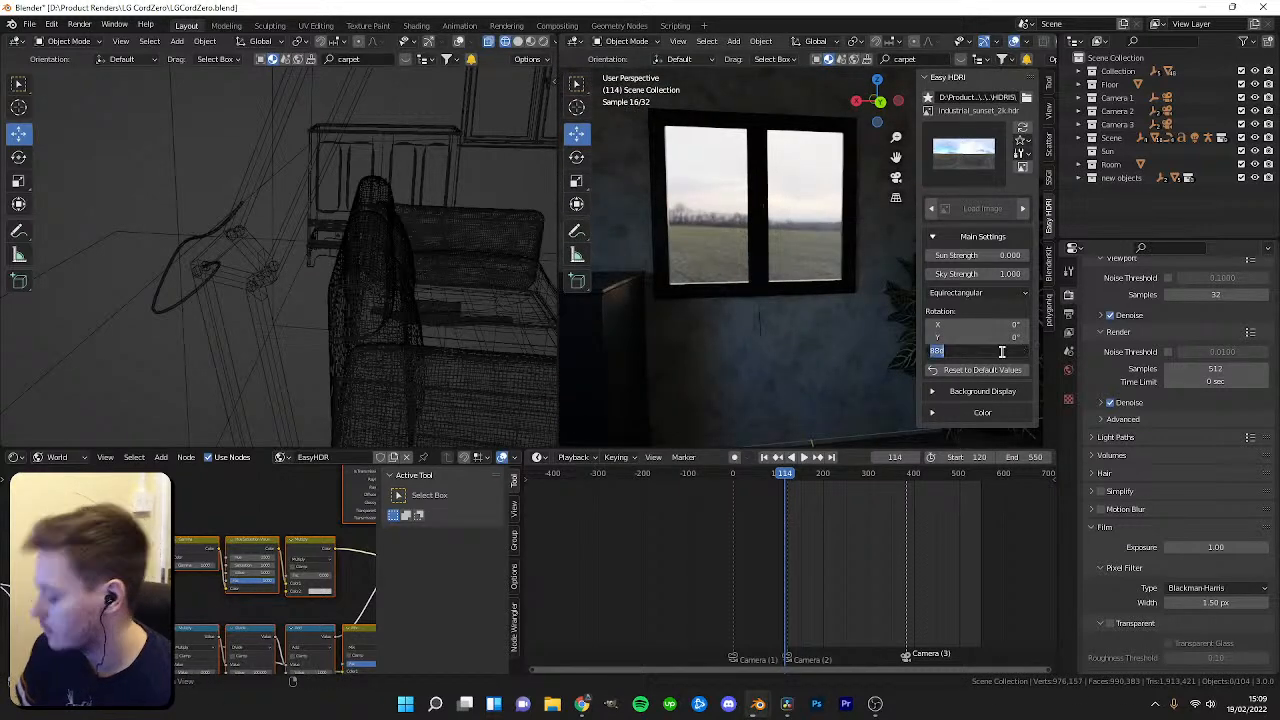
key("Return")
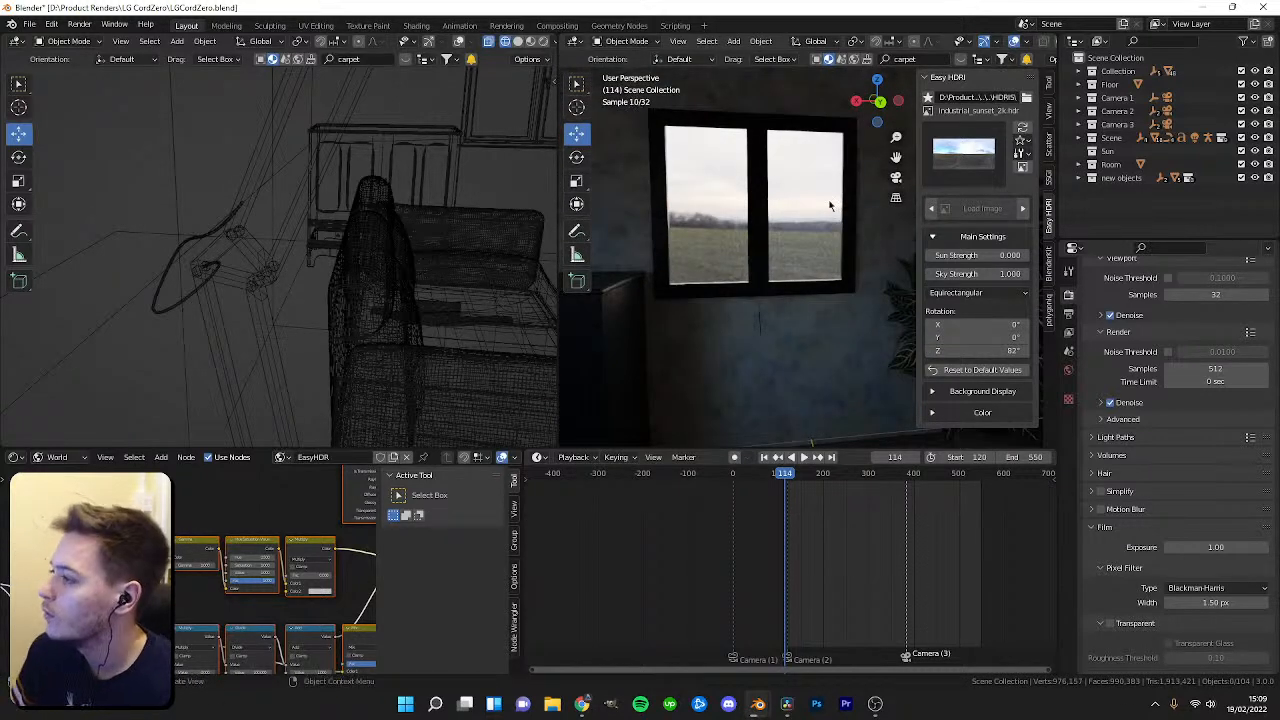
Set the Easy HDRI Sky Strength to 5 and Sun Strength to 10.
middle_click_drag(829, 205, 857, 177)
left_click(990, 273)
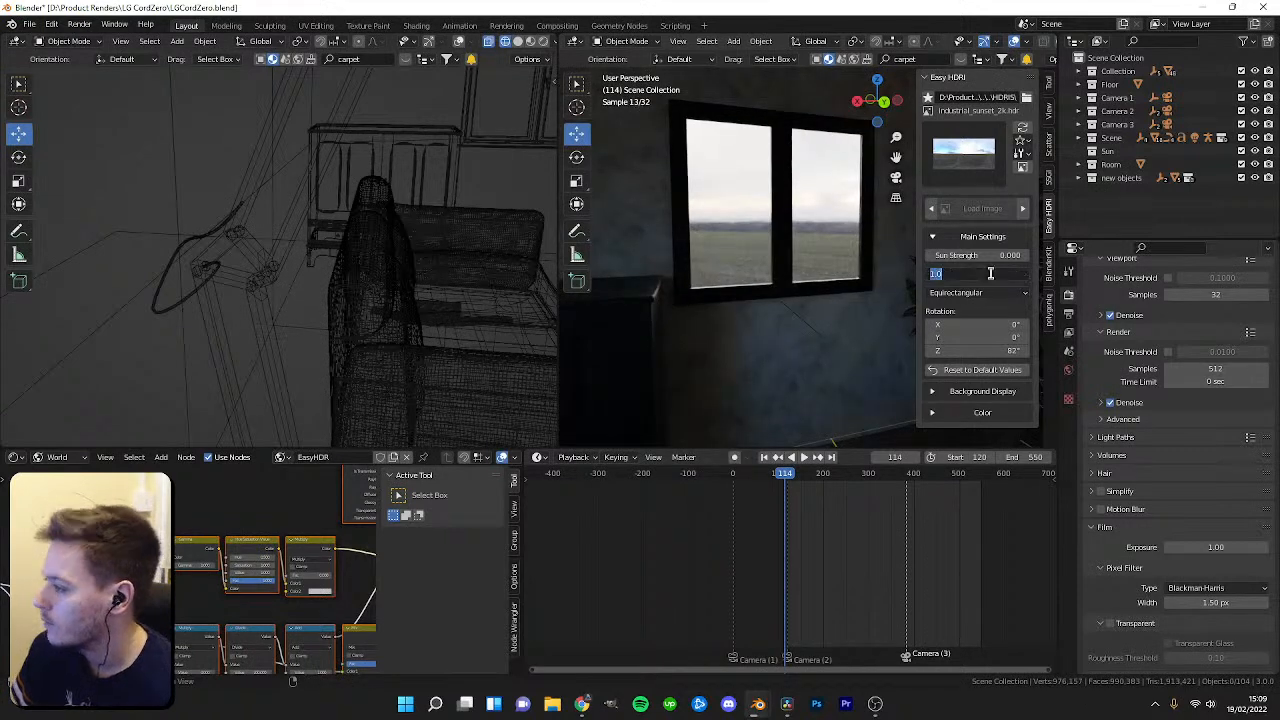
key("Return")
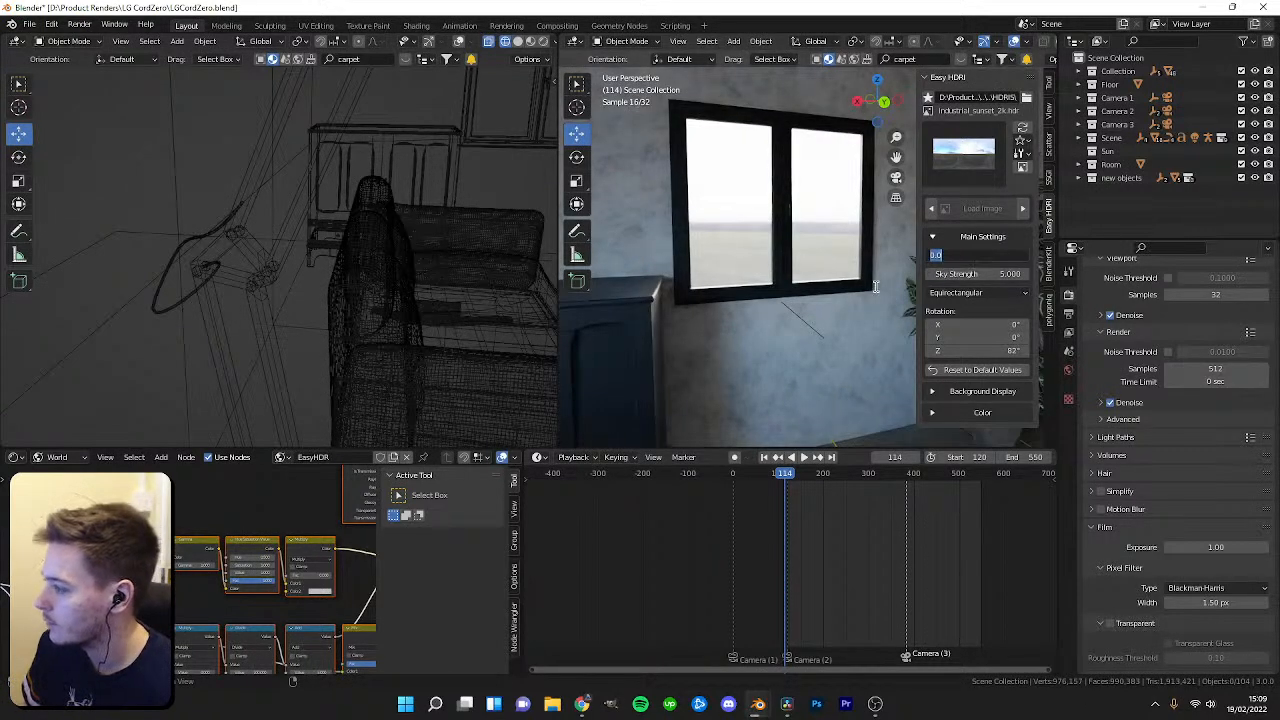
key("Return")
Create a new collection in the outliner named lighting.
middle_click_drag(834, 294, 769, 336)
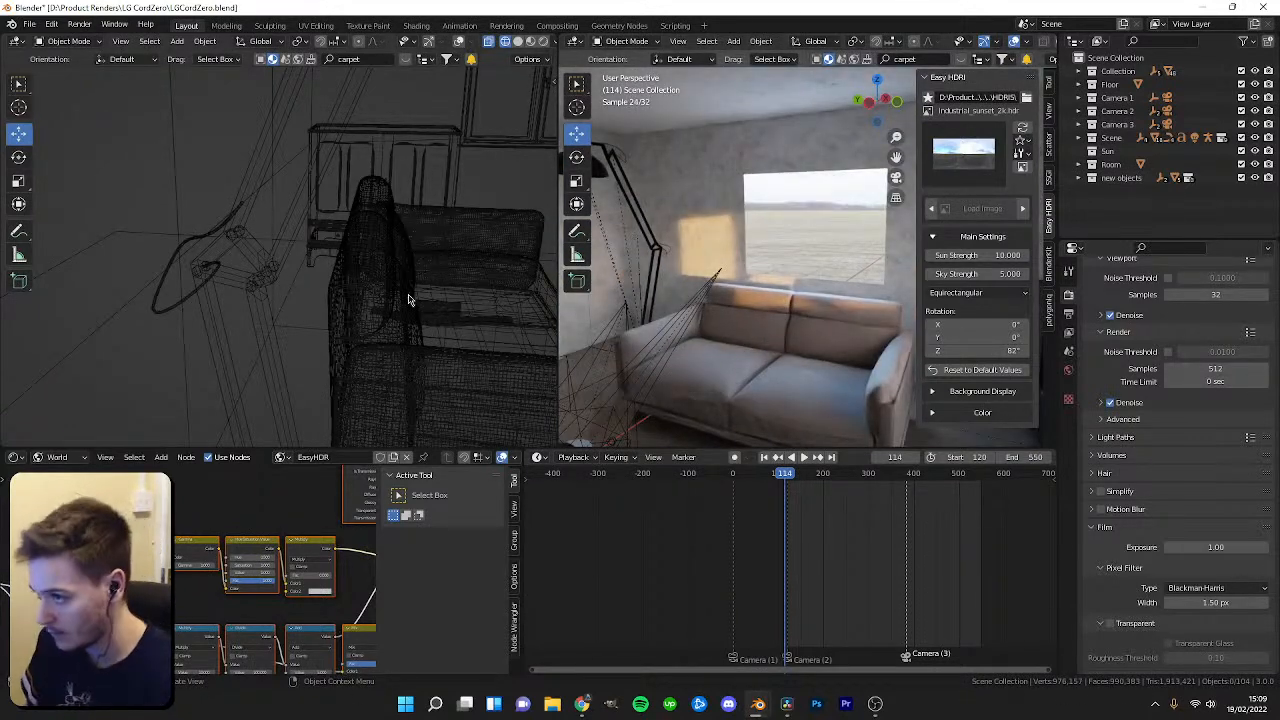
middle_click_drag(675, 330, 703, 334)
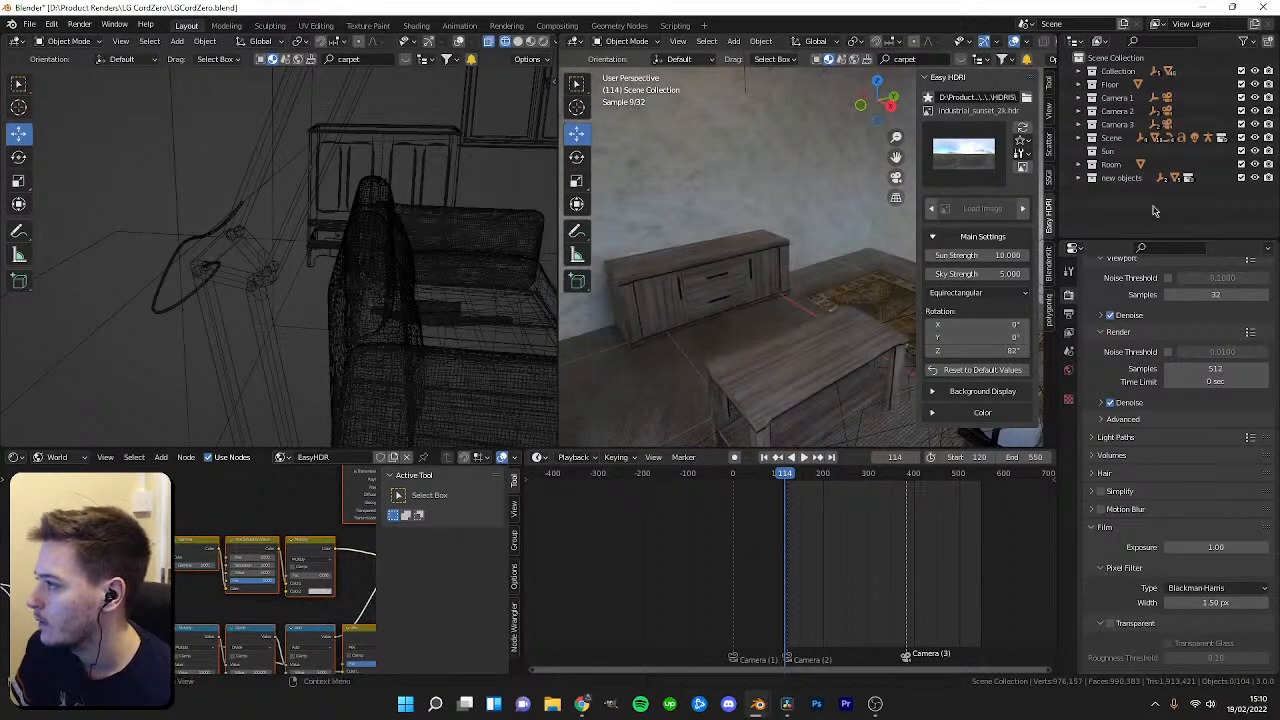
right_click(1114, 197)
left_click(1136, 194)
double_click(1138, 191)
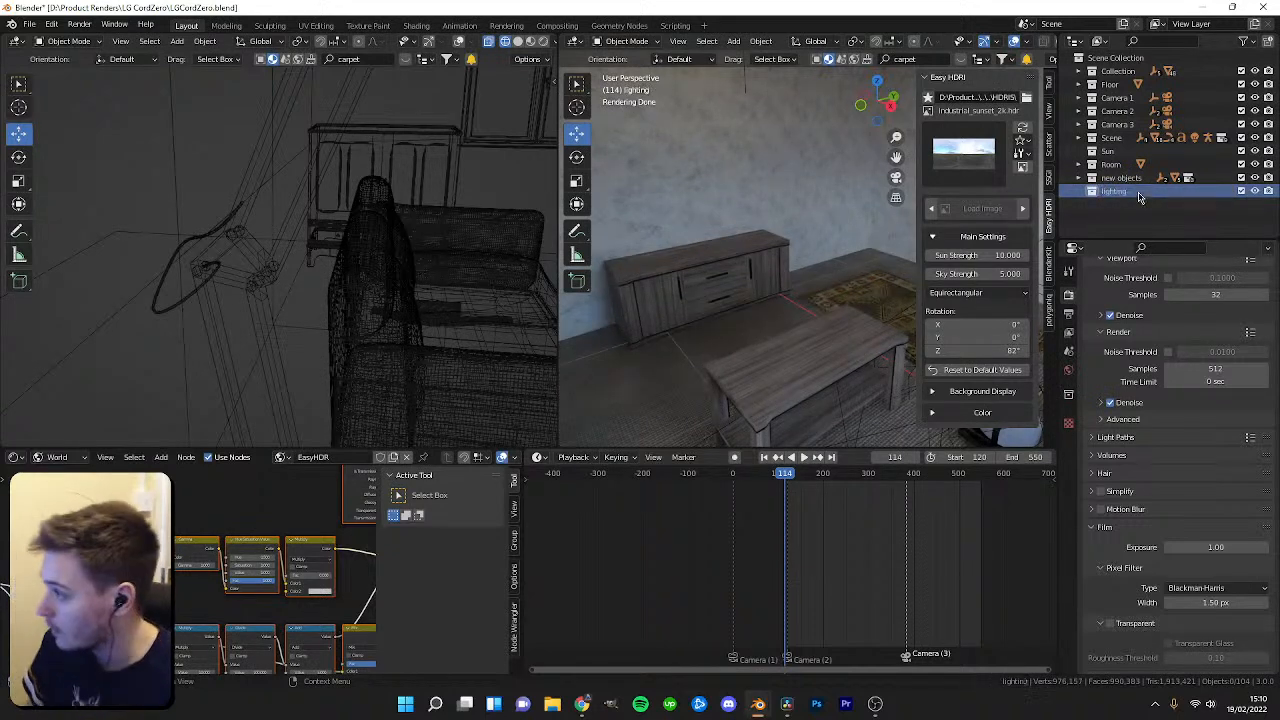
Add an area light to the lighting collection.
middle_click_drag(721, 266, 804, 277)
key("shift+a")
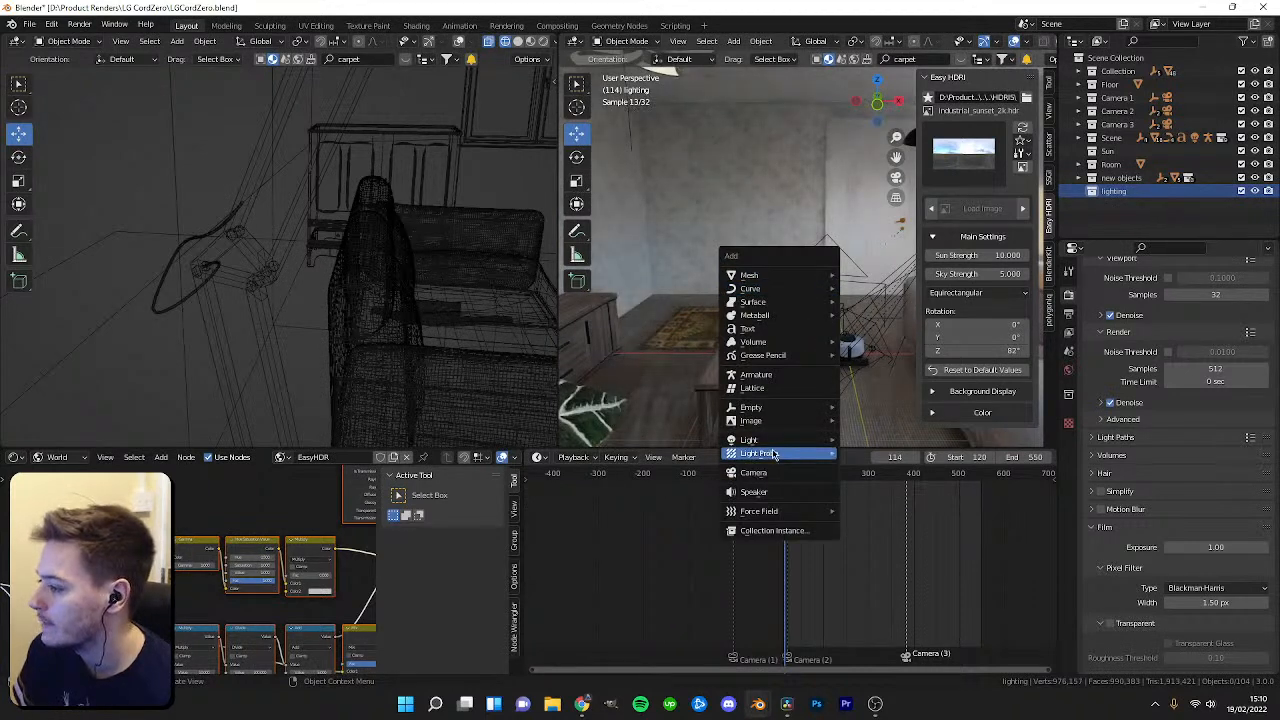
mouse_move(832, 447)
left_click(873, 483)
middle_click_drag(757, 349, 832, 358)
left_click_drag(716, 316, 720, 436)
middle_click_drag(747, 114, 745, 234)
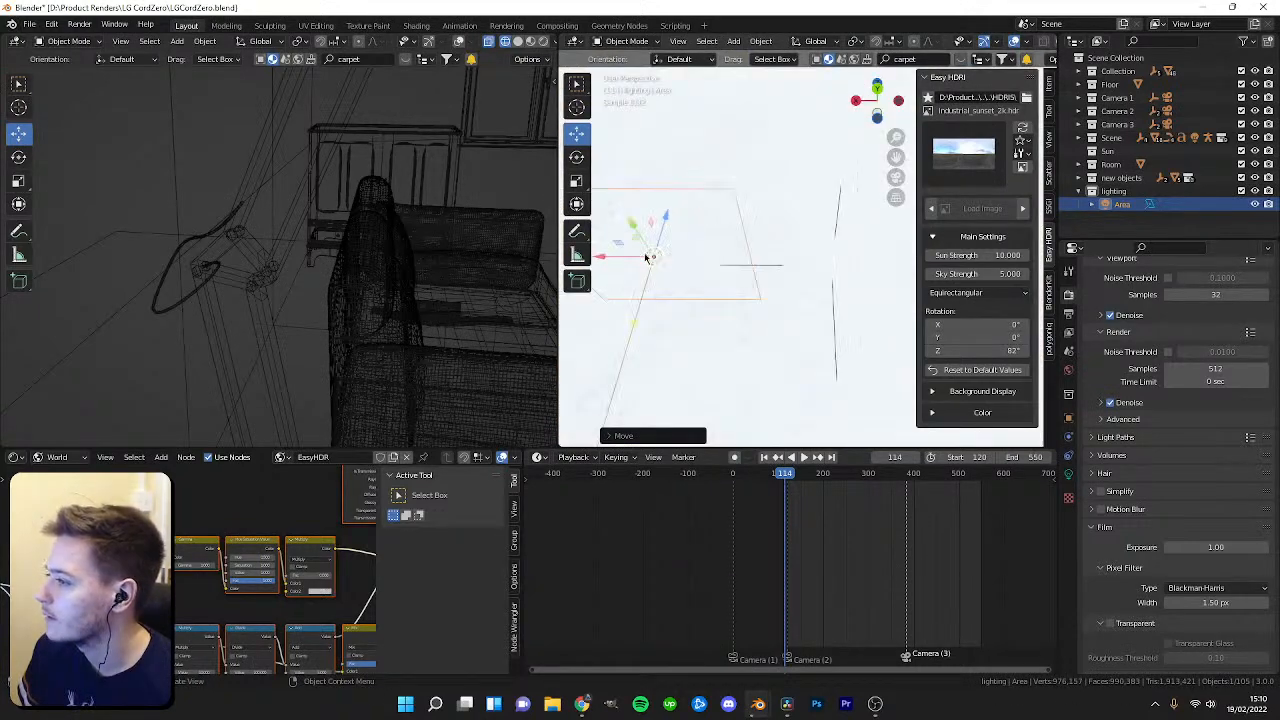
Position and scale the area light over the robot's area using top and front views.
key("KP_7")
key("z")
left_click(585, 248)
scroll(805, 257, "down", 8)
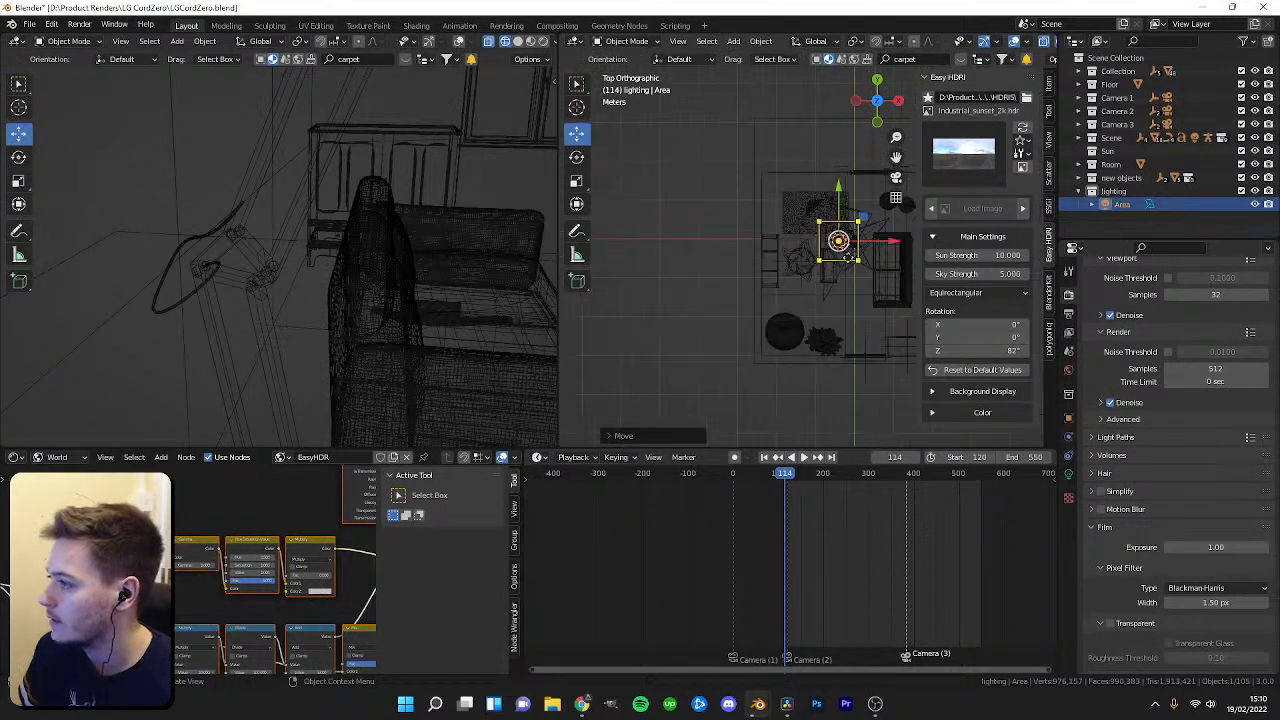
middle_click_drag(825, 257, 741, 271, "shift")
scroll(741, 271, "up", 5)
left_click_drag(679, 236, 675, 297)
key("s")
left_click(716, 328)
middle_click_drag(770, 319, 835, 277, "shift")
key("s")
left_click(802, 301)
left_click_drag(801, 295, 709, 295)
left_click_drag(653, 244, 651, 221)
key("KP_1")
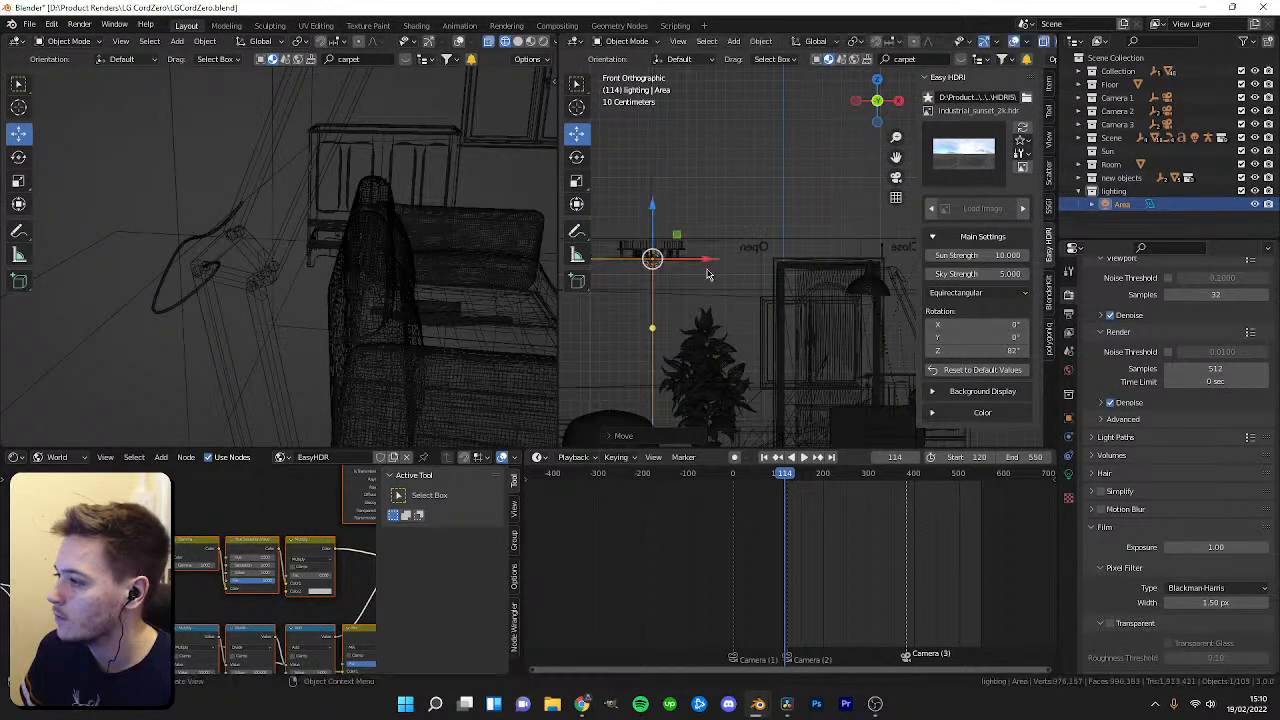
Preview the camera view in rendered shading and set the area light's power to 50 W.
key("KP_0")
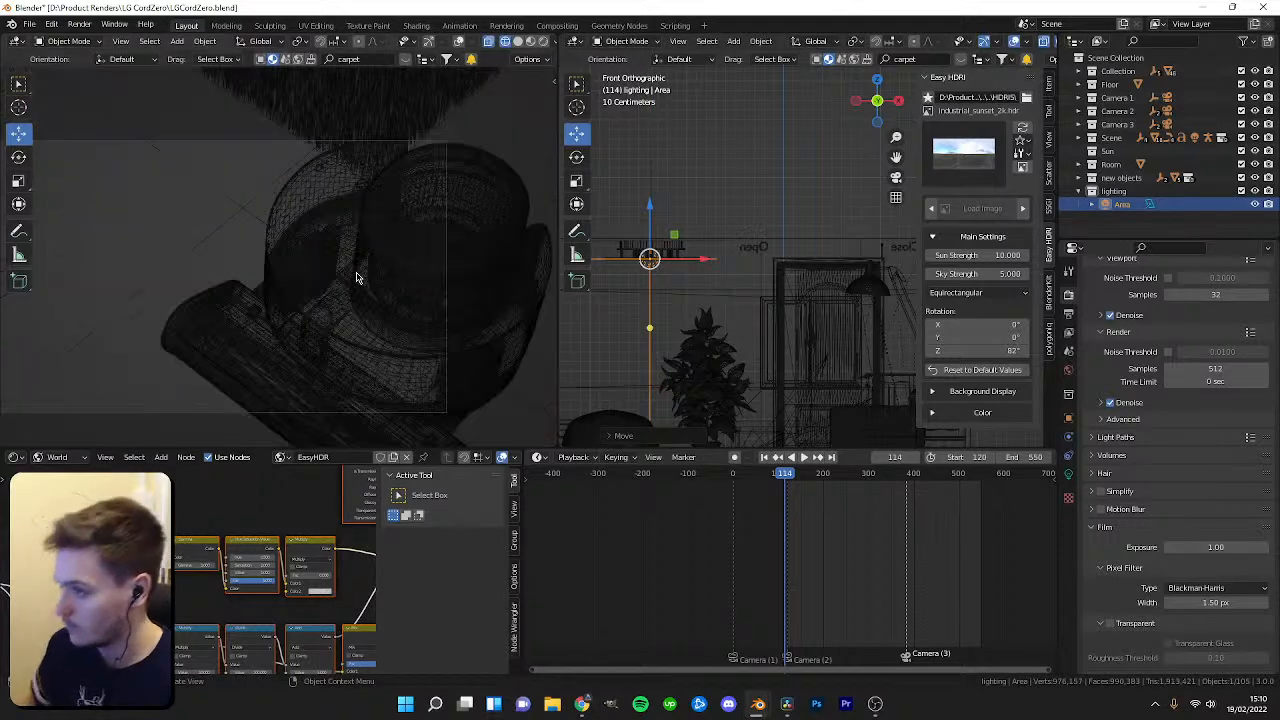
key("z")
left_click(361, 48)
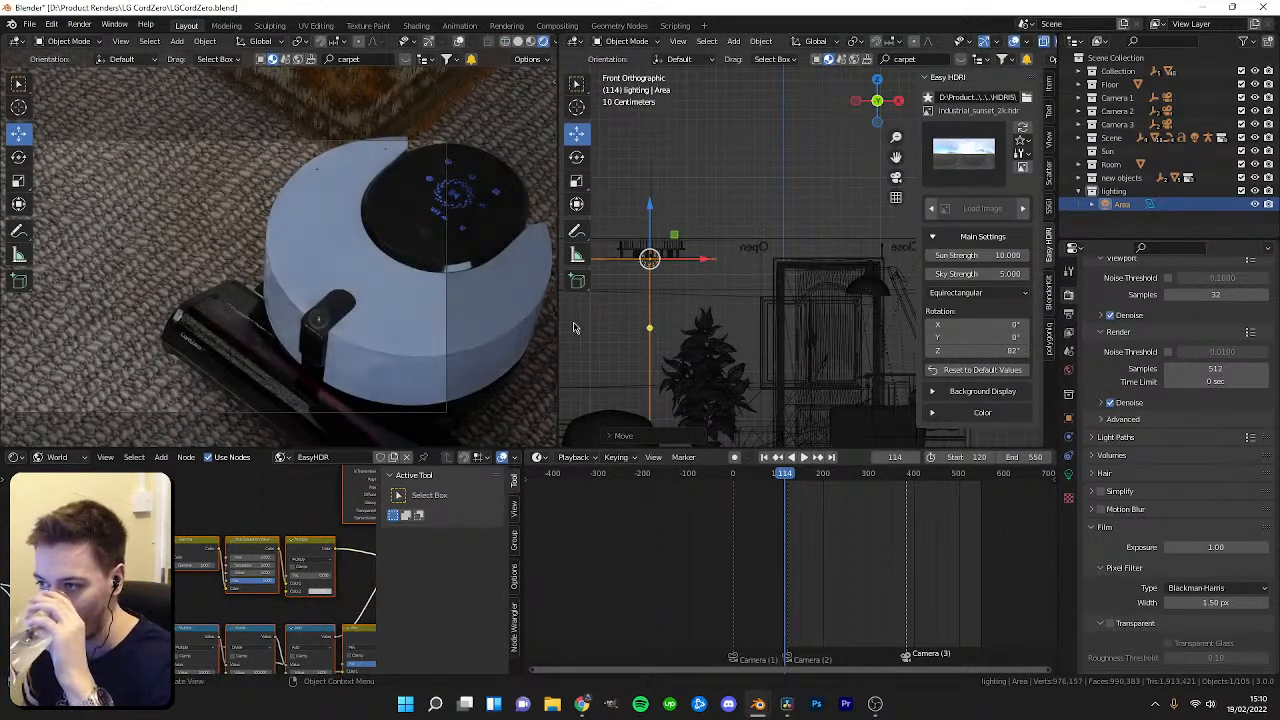
left_click(1069, 499)
left_click(1198, 386)
type("100")
key("Return")
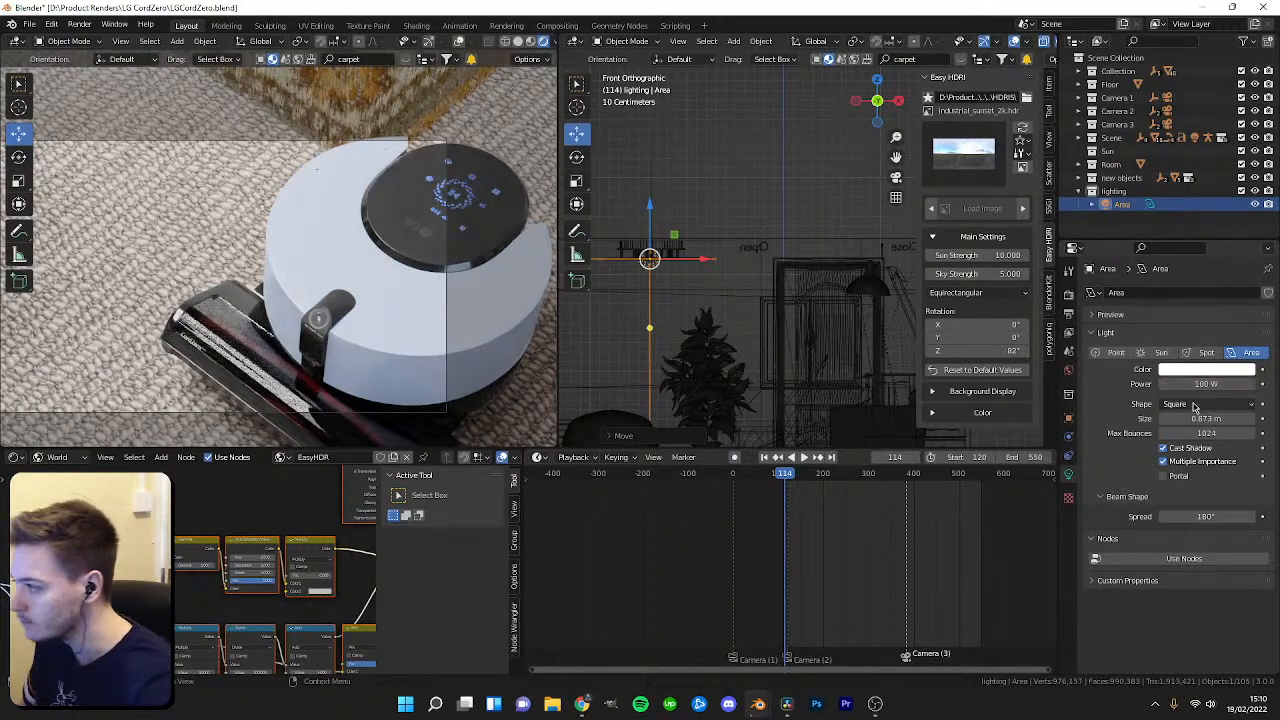
left_click_drag(1206, 384, 1198, 384)
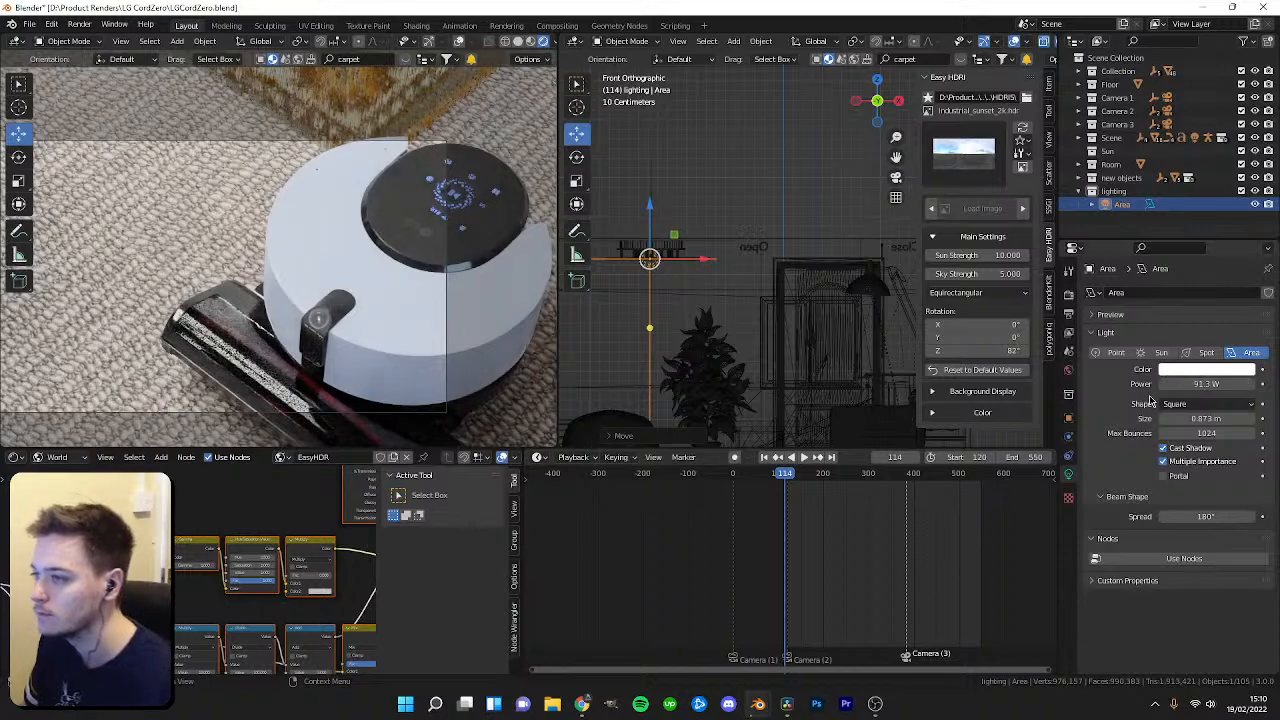
type("0")
key("Return")
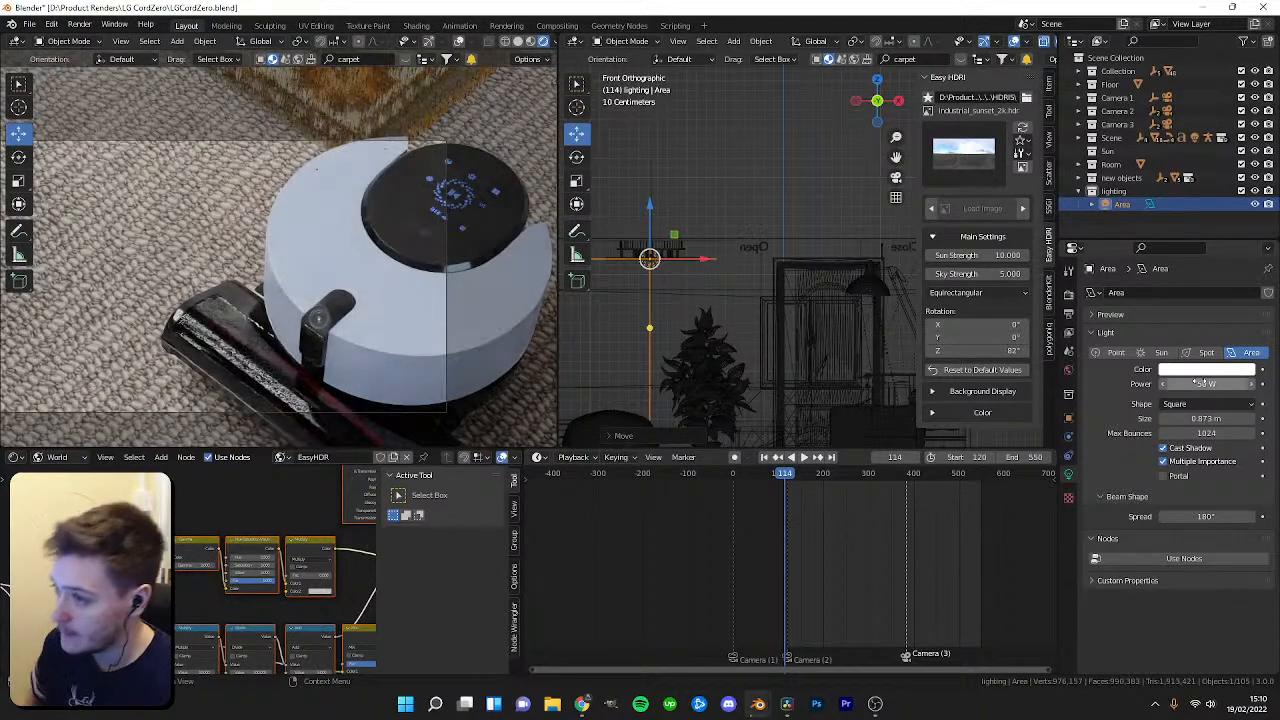
Play back the animation to review the new lighting in the camera shot.
key("space")
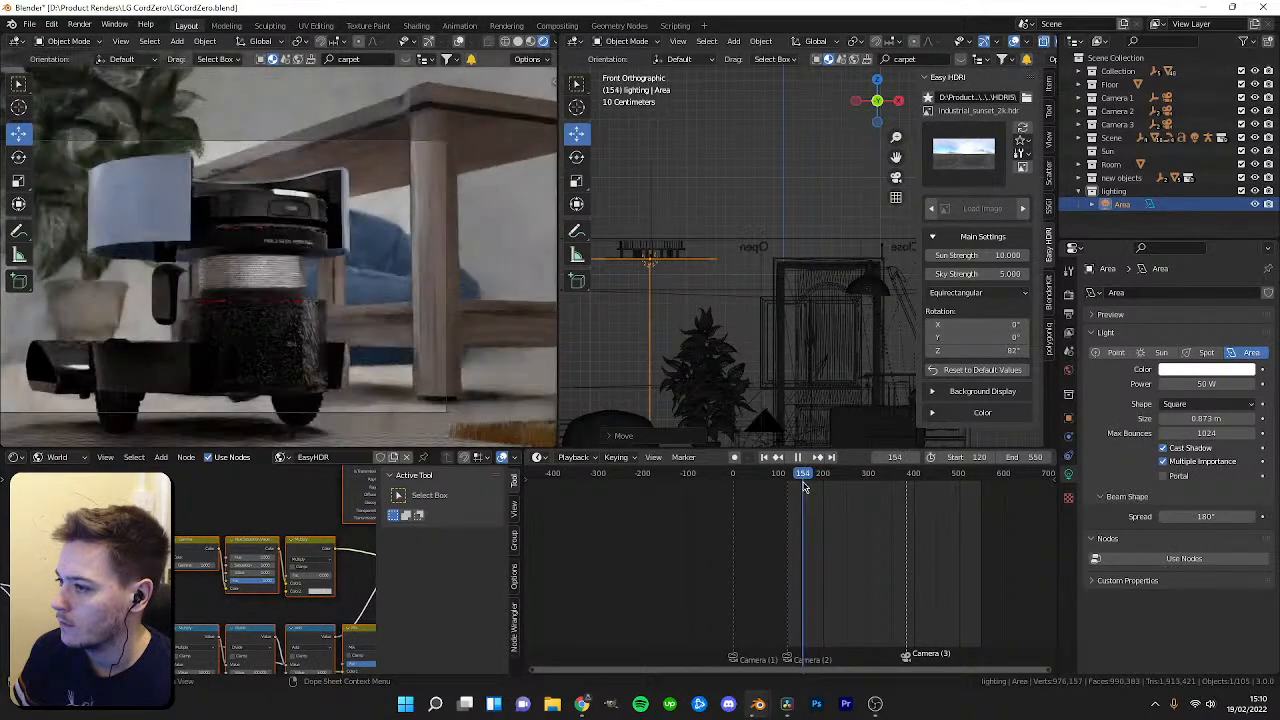
key("Escape")
mouse_move(420, 371)
middle_mouse_down("shift")
mouse_move(448, 372)
mouse_move(372, 344)
middle_mouse_up("shift")
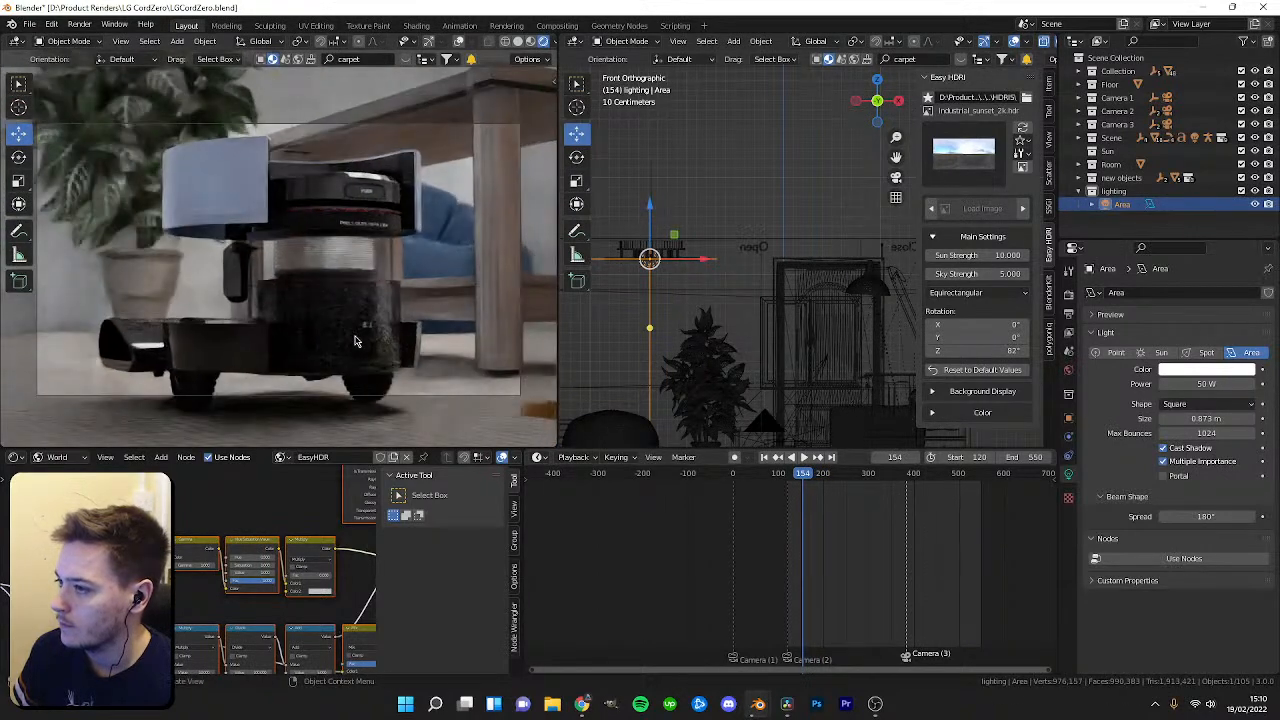
key("z")
left_click(379, 258)
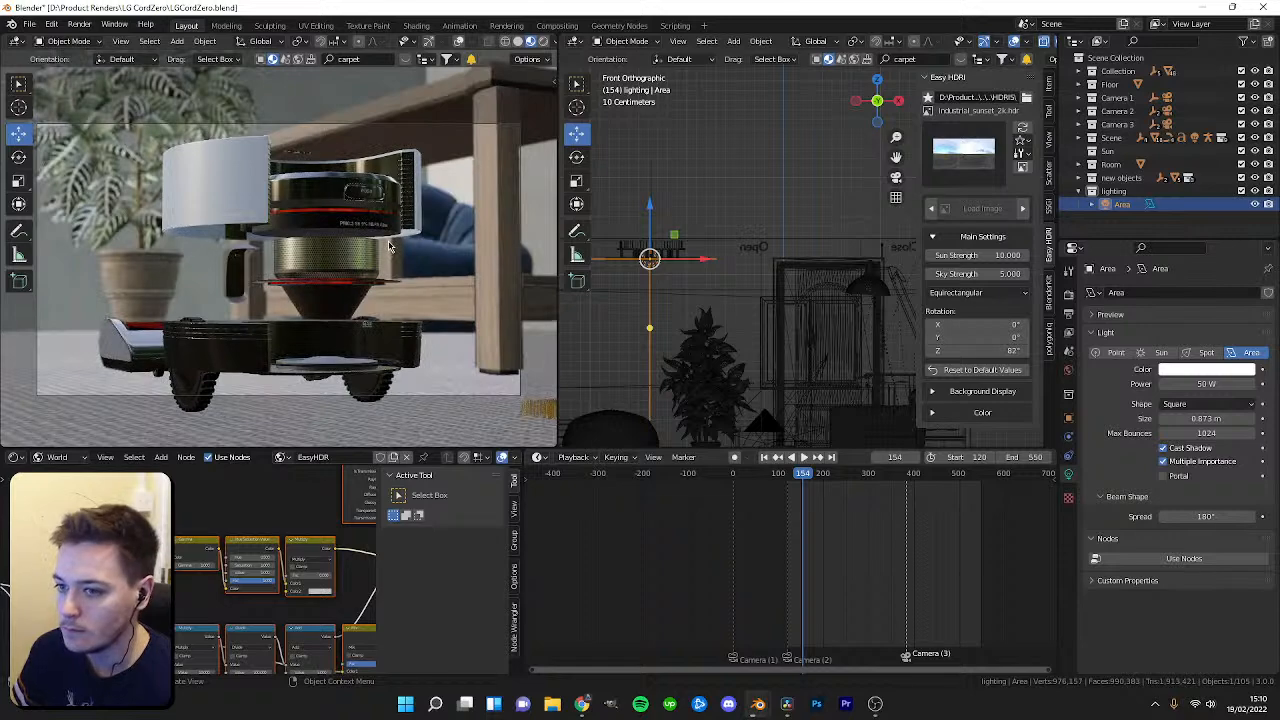
key("space")
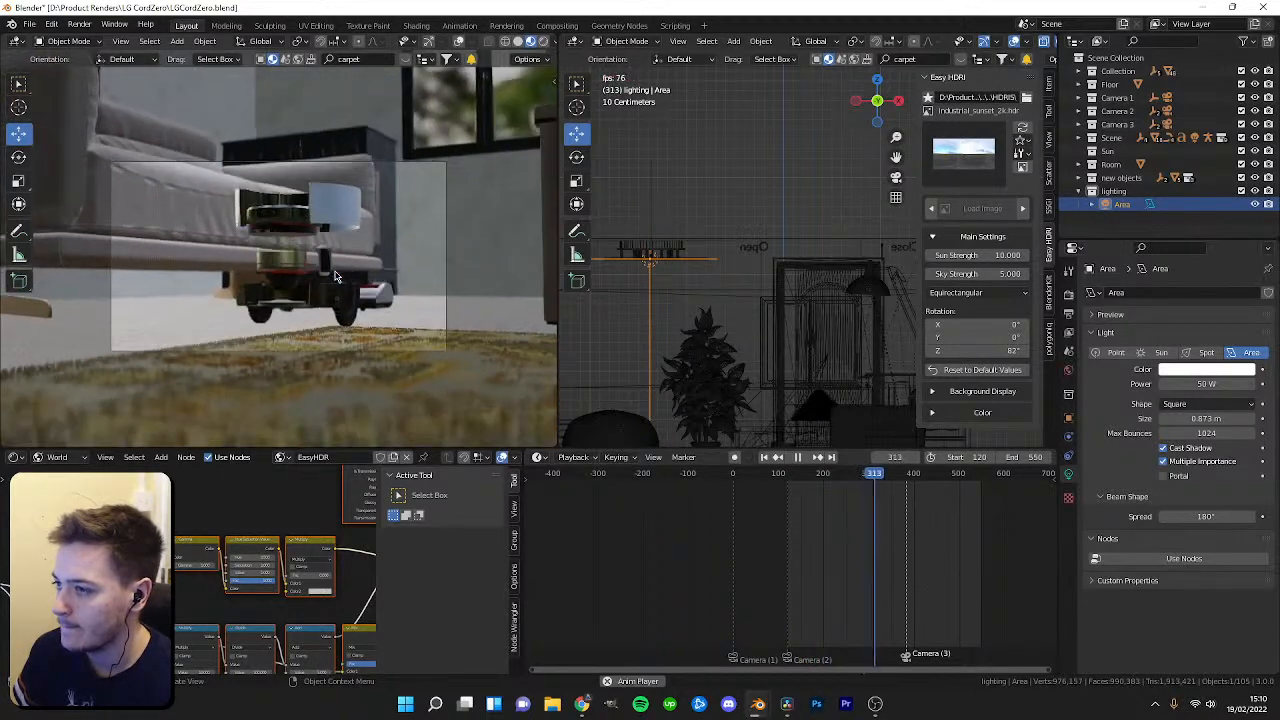
key("space")
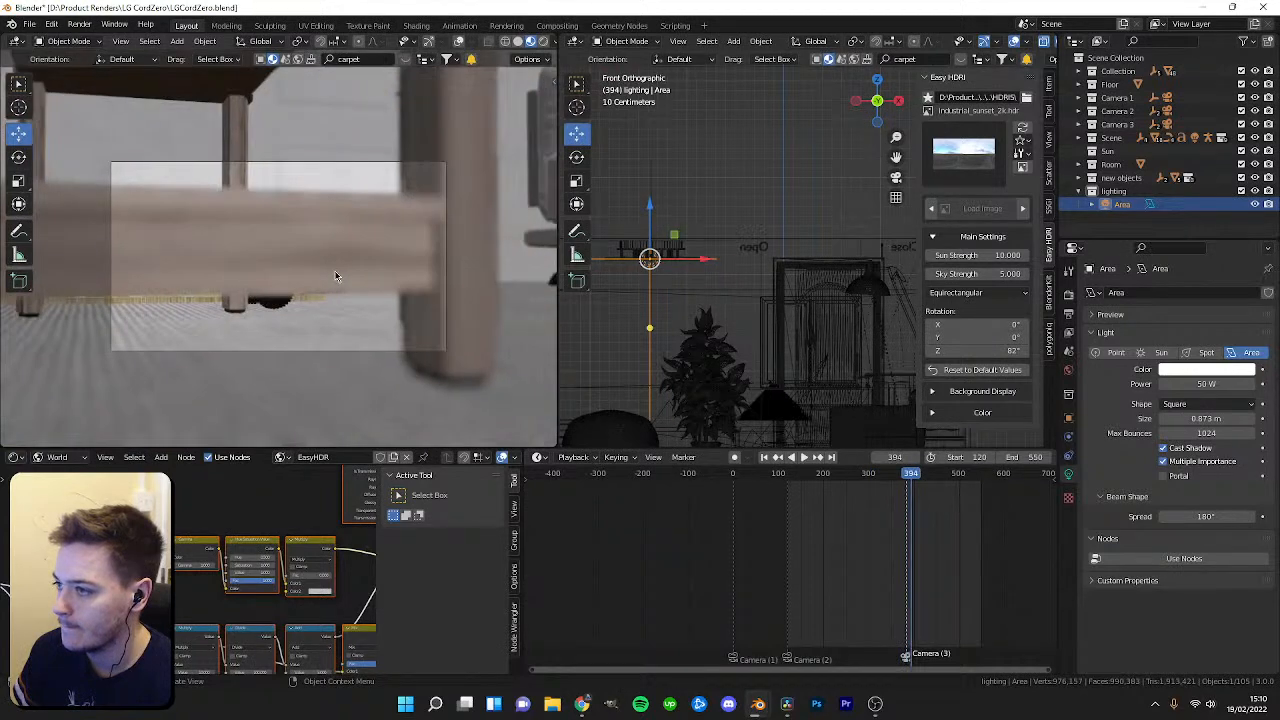
Save the blend file and replay the animation.
left_click(339, 169)
key("ctrl+s")
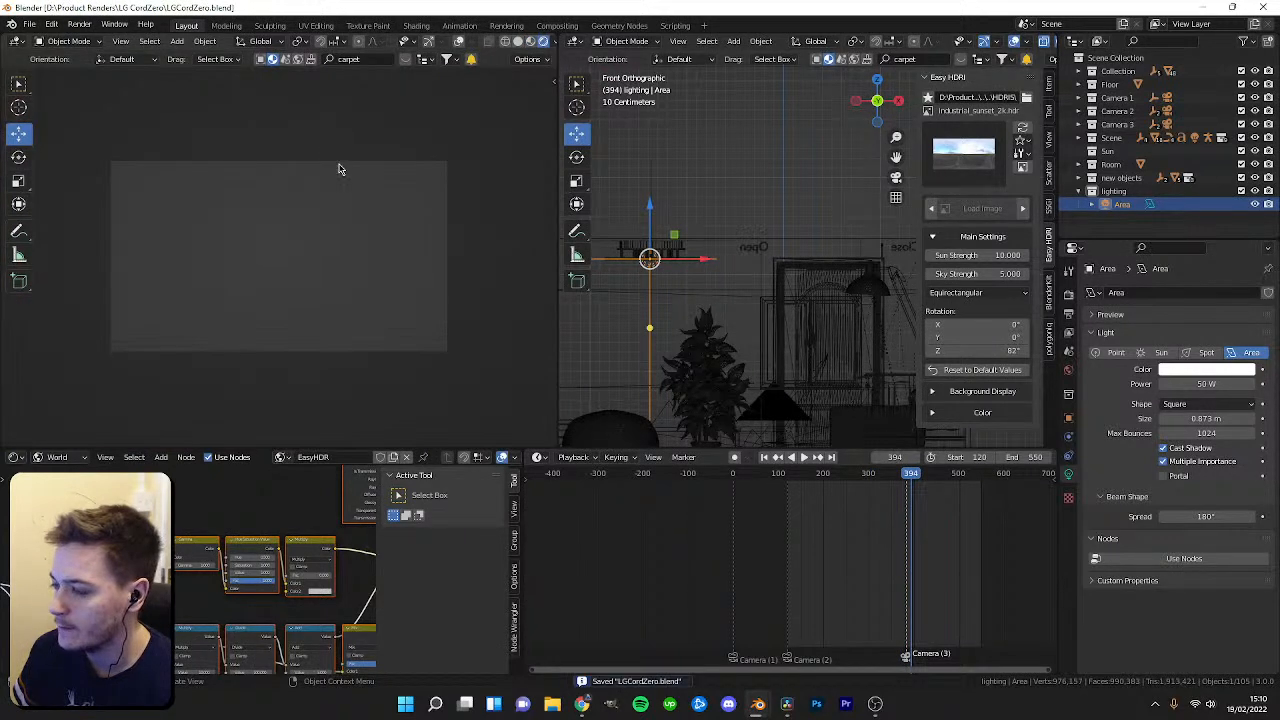
key("space")
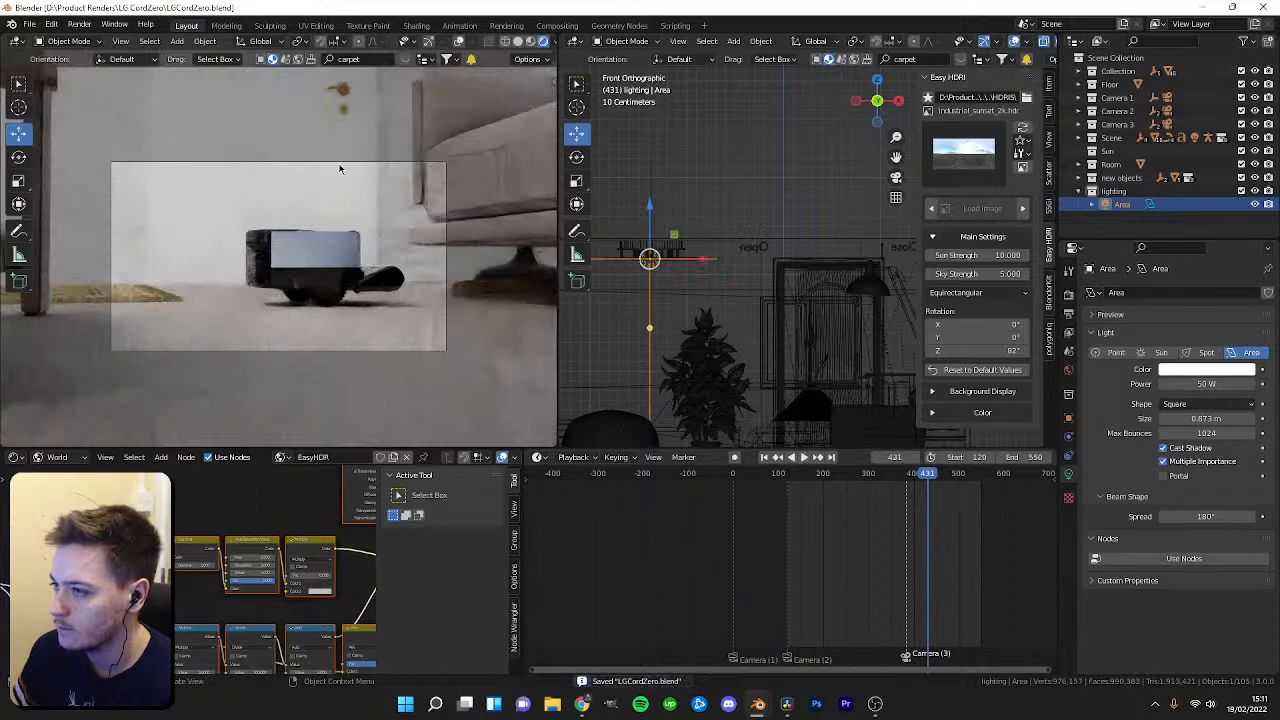
key("space")
key("space")
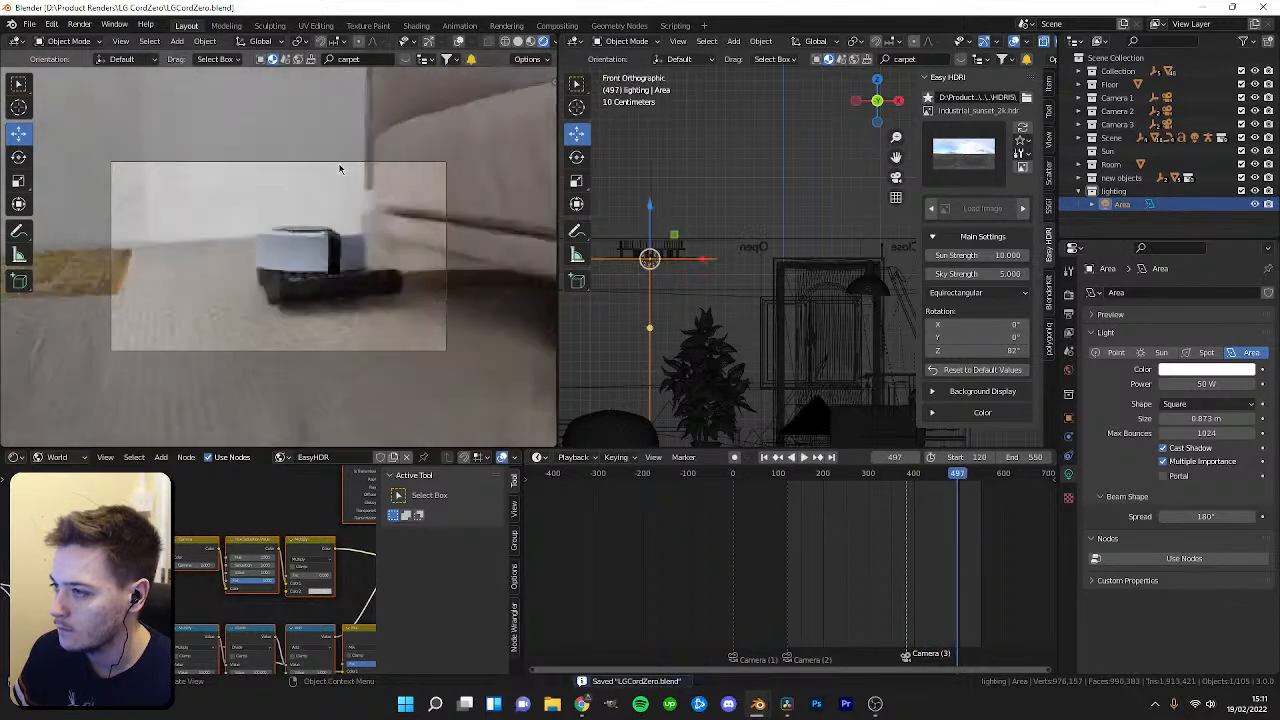
key("space")
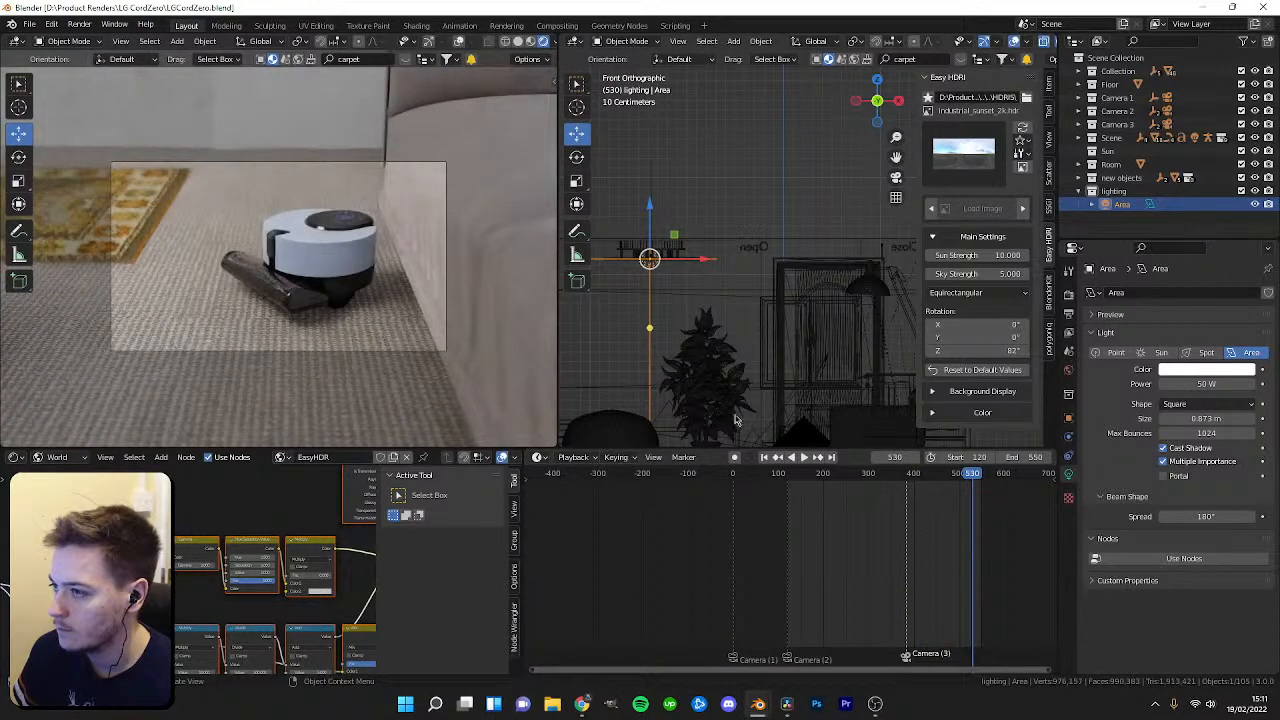
Select Camera 3's rig and review its shot in the timeline.
left_click_drag(961, 484, 905, 484)
left_click(1092, 124)
left_click(1128, 138)
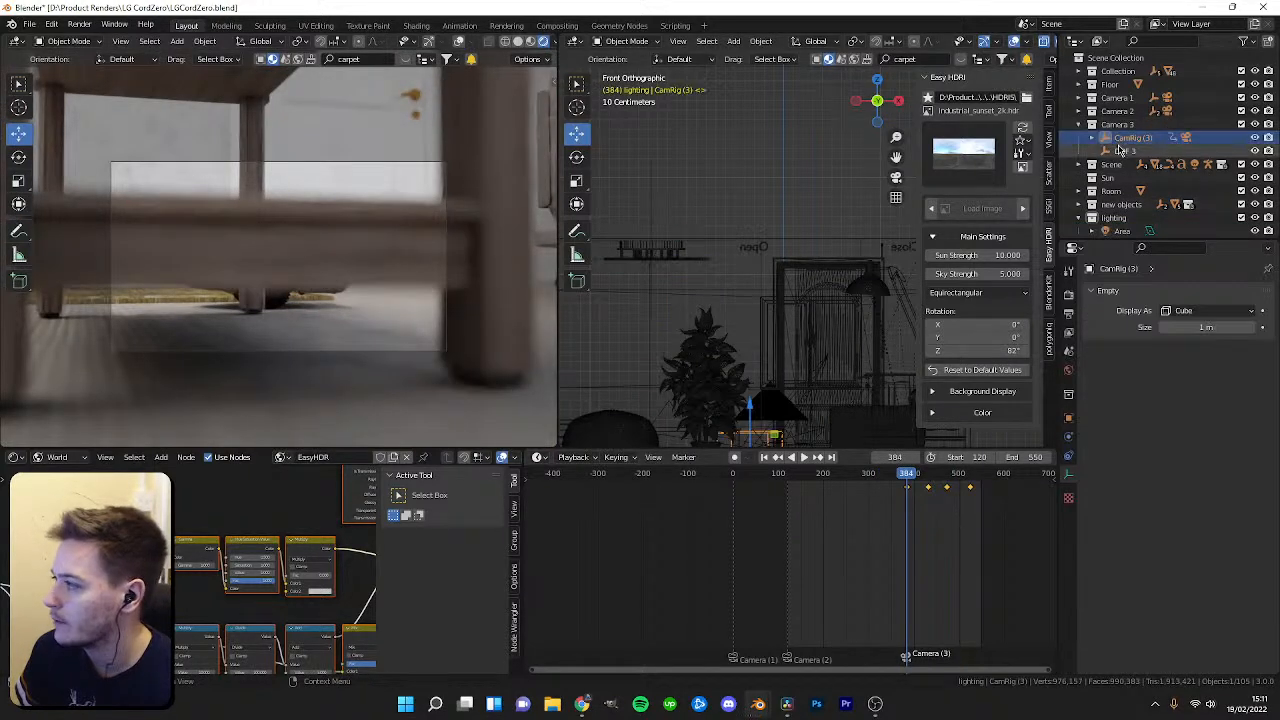
scroll(1000, 486, "up", 6)
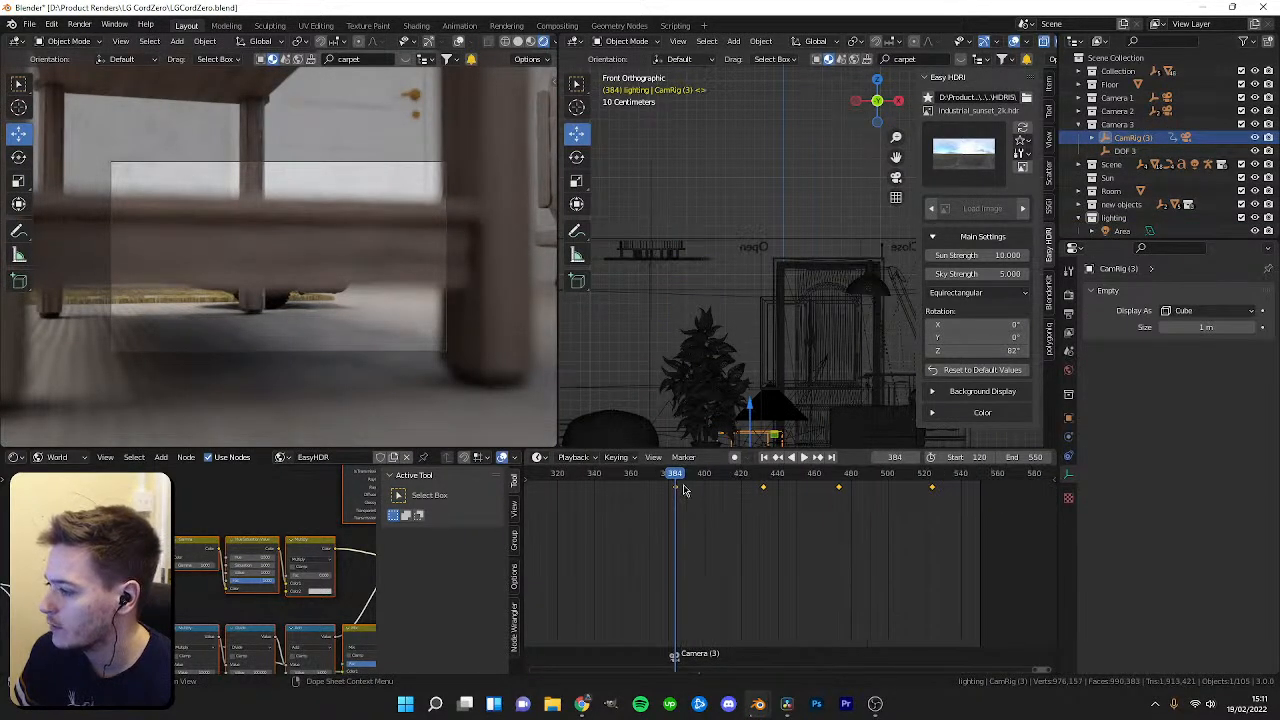
key("space")
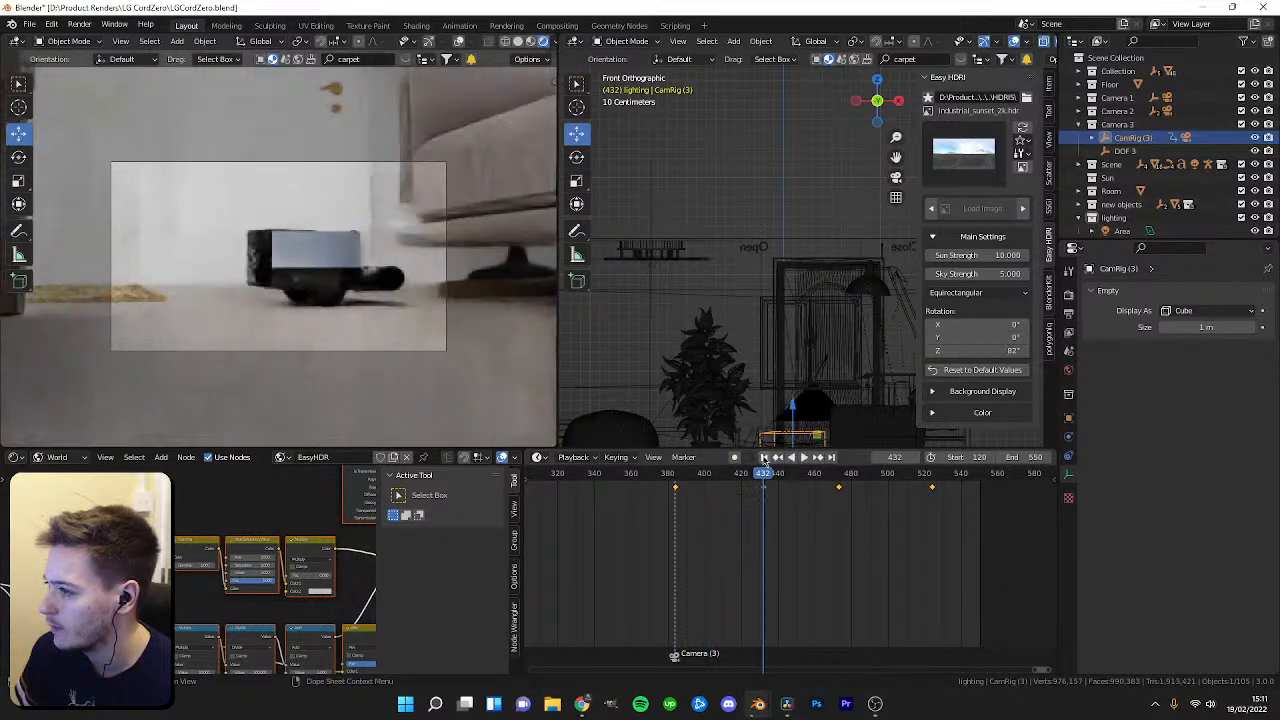
key("space")
scroll(818, 397, "up", 3)
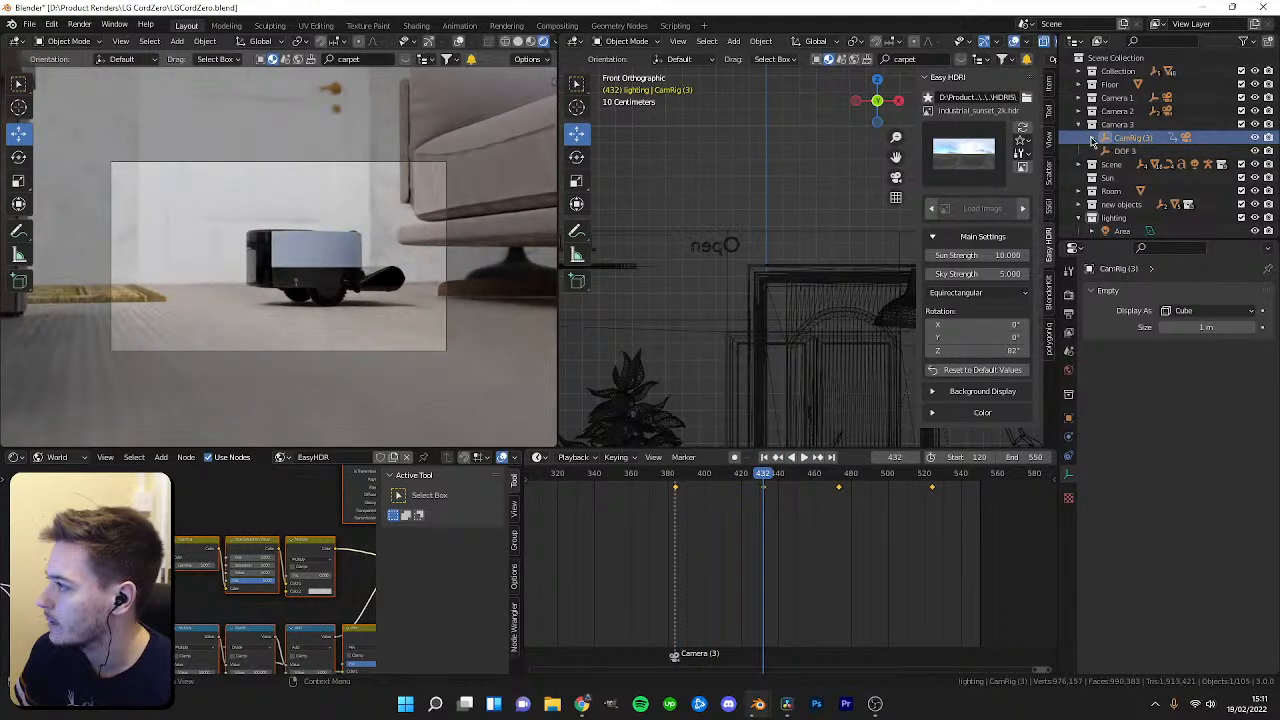
Scale up Camera 3's rig and insert a keyframe for it at frame 432.
key("s")
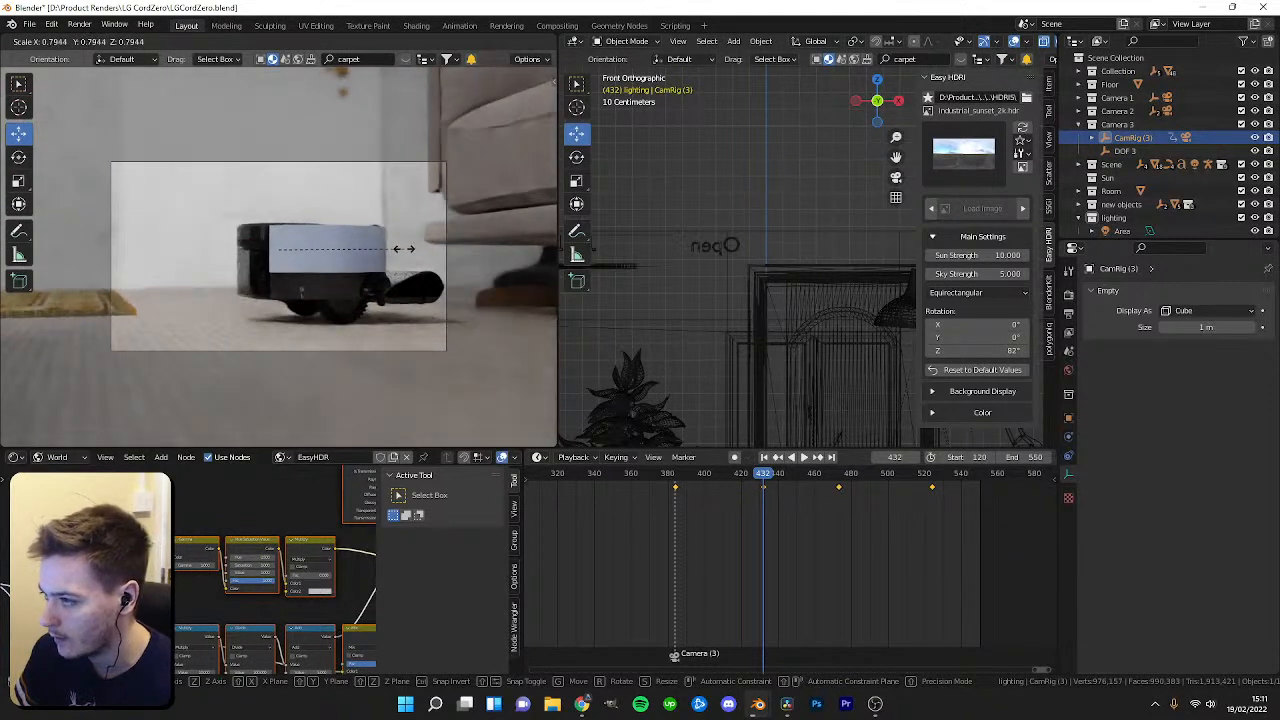
left_click(404, 248)
key("ctrl+a")
left_click(430, 292)
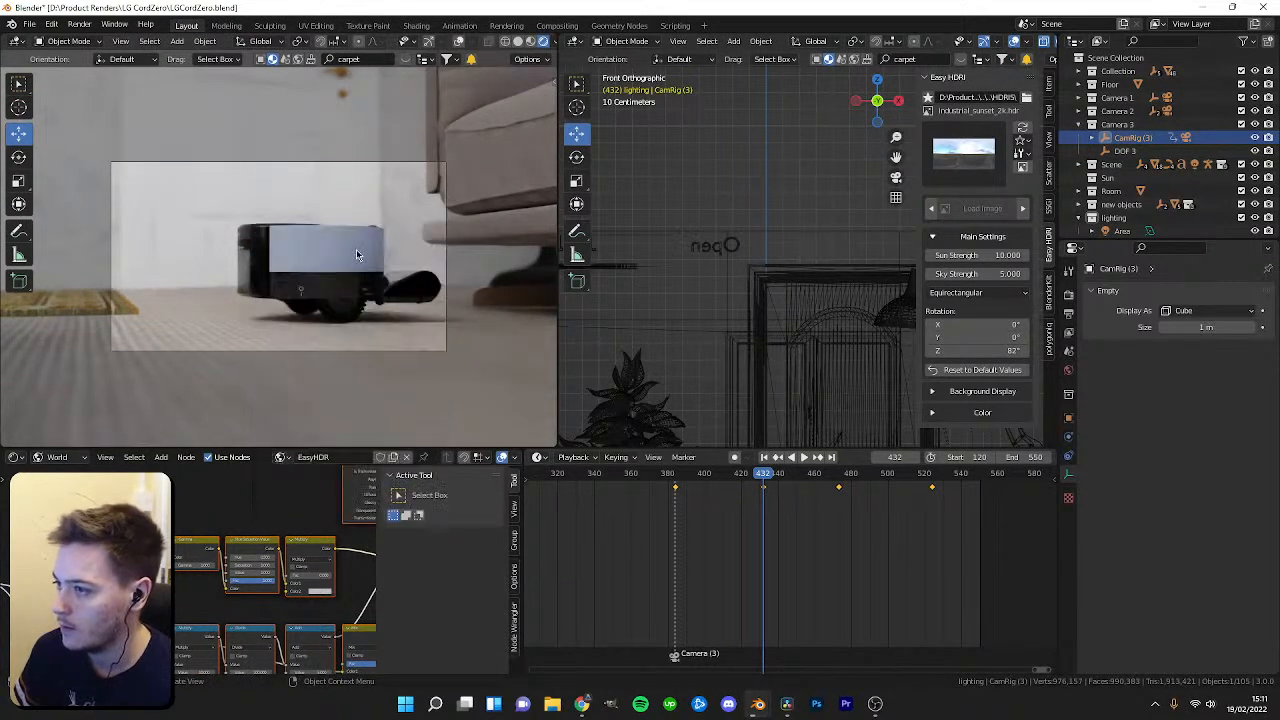
left_click_drag(760, 478, 680, 479)
key("space")
Scale Camera 3's rig again at frame 473 and keyframe its location, rotation and scale.
key("space")
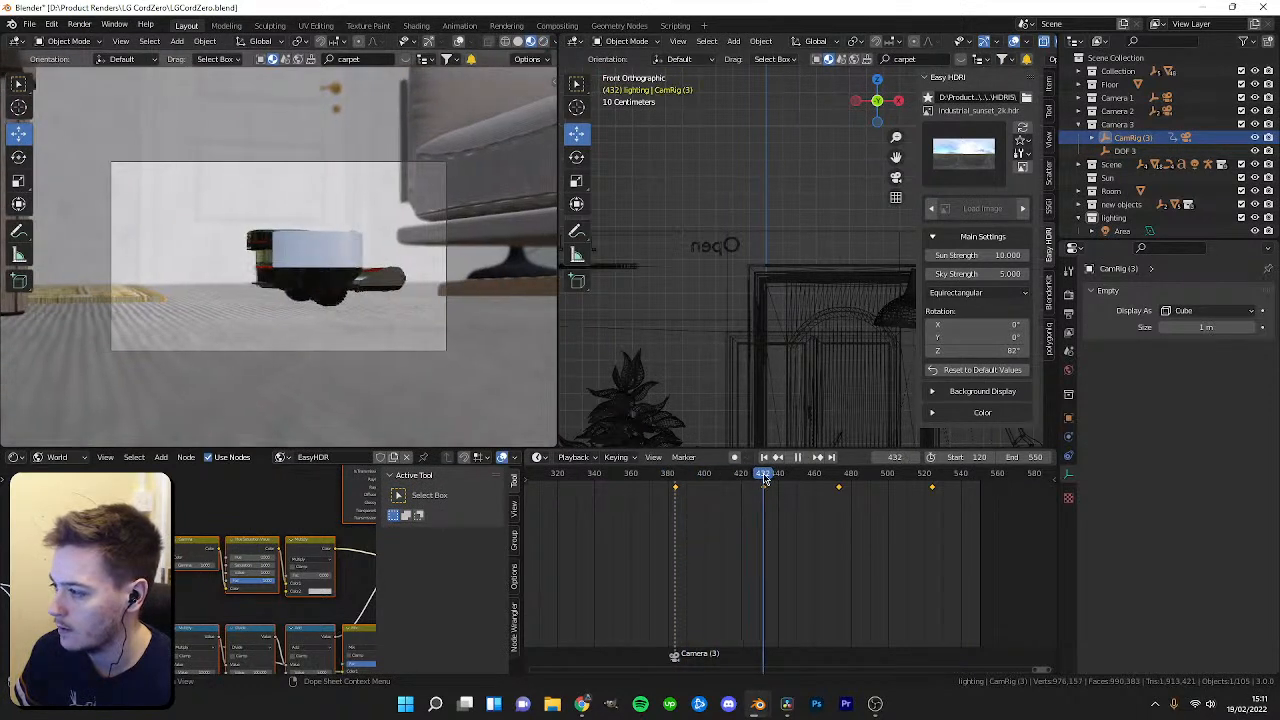
key("s")
left_click(431, 250)
key("i")
left_click(408, 267)
left_click_drag(757, 476, 683, 482)
key("space")
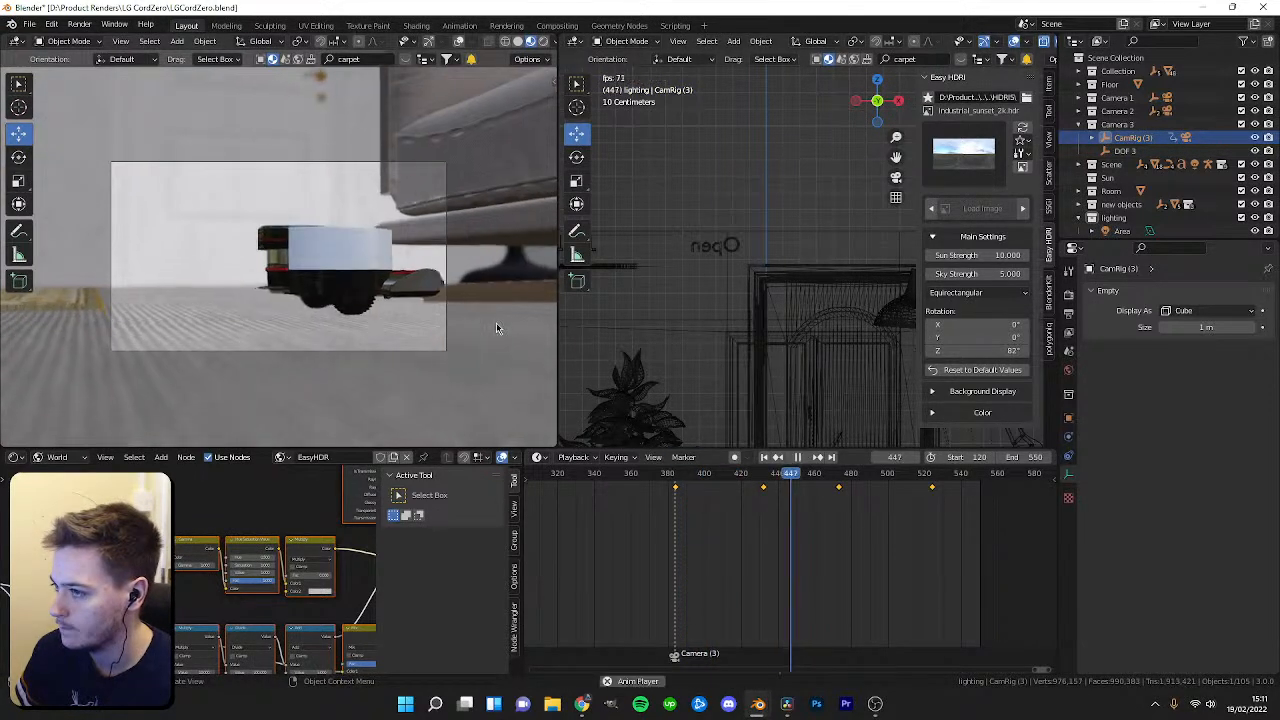
key("space")
left_click_drag(856, 485, 840, 482)
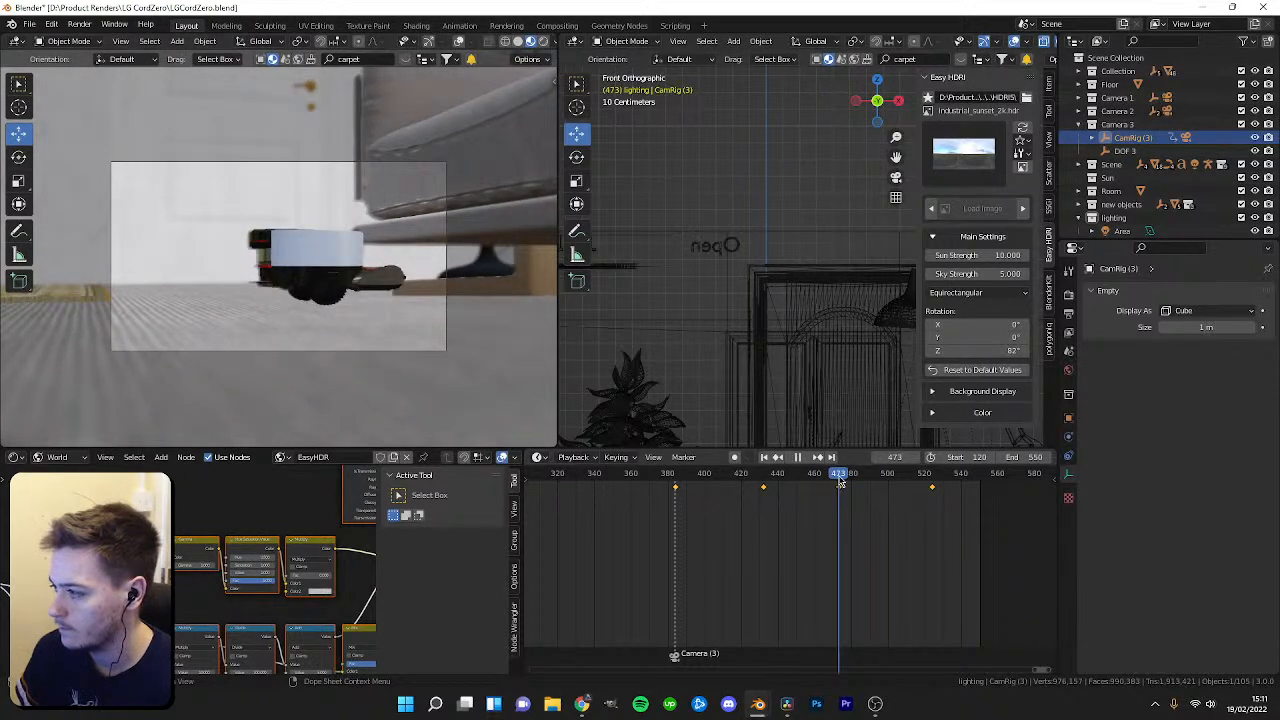
key("s")
left_click(440, 250)
key("i")
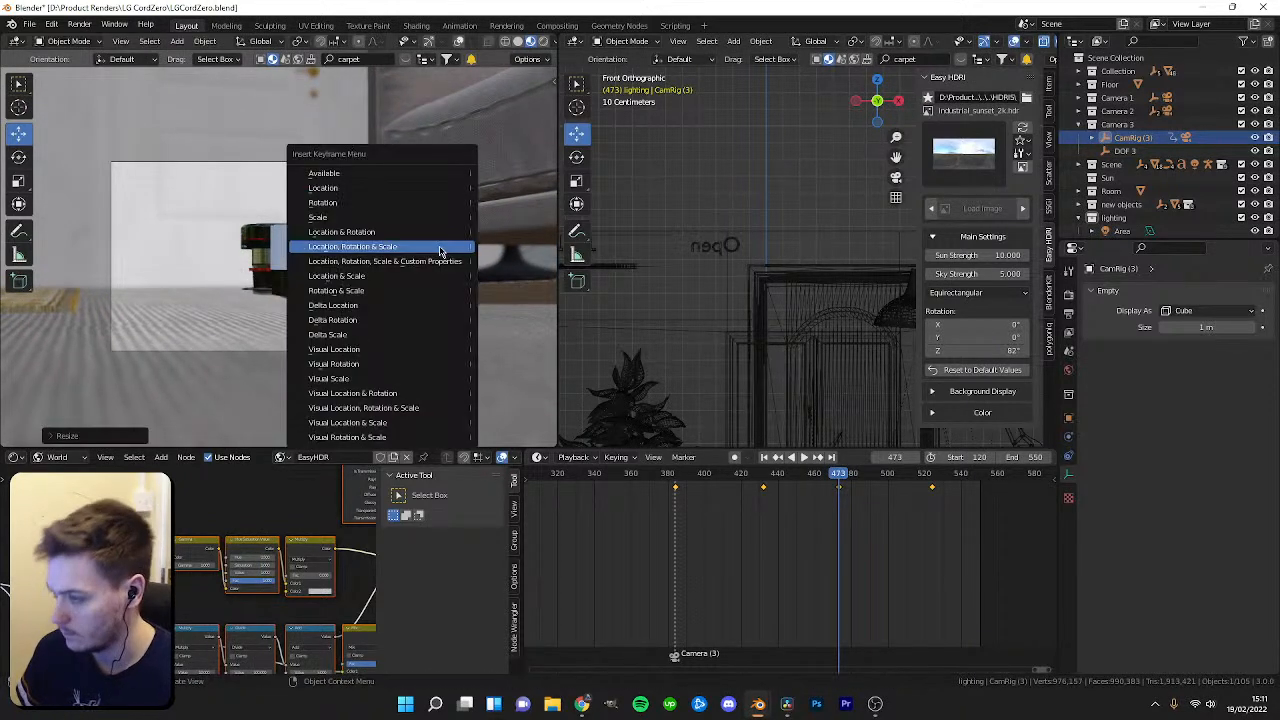
left_click(435, 252)
Play back Camera 3's shot in rendered shading to check the zoom.
key("space")
key("space")
key("z")
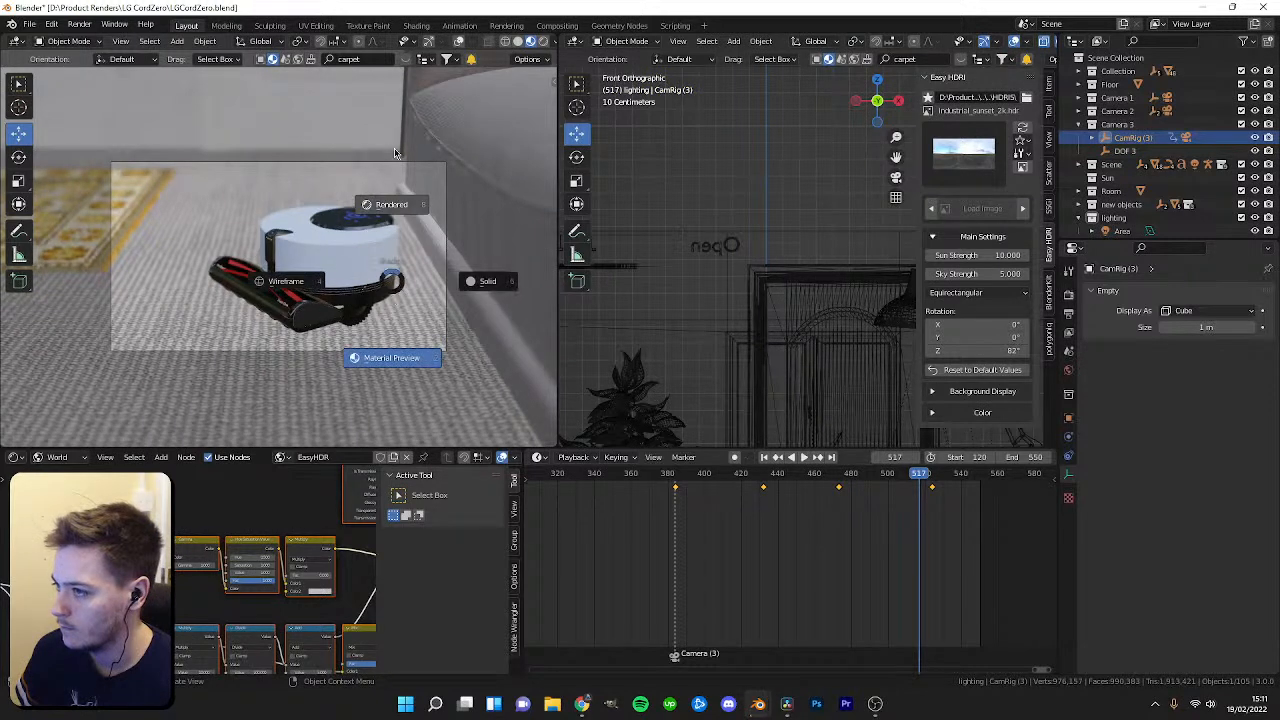
left_click(395, 153)
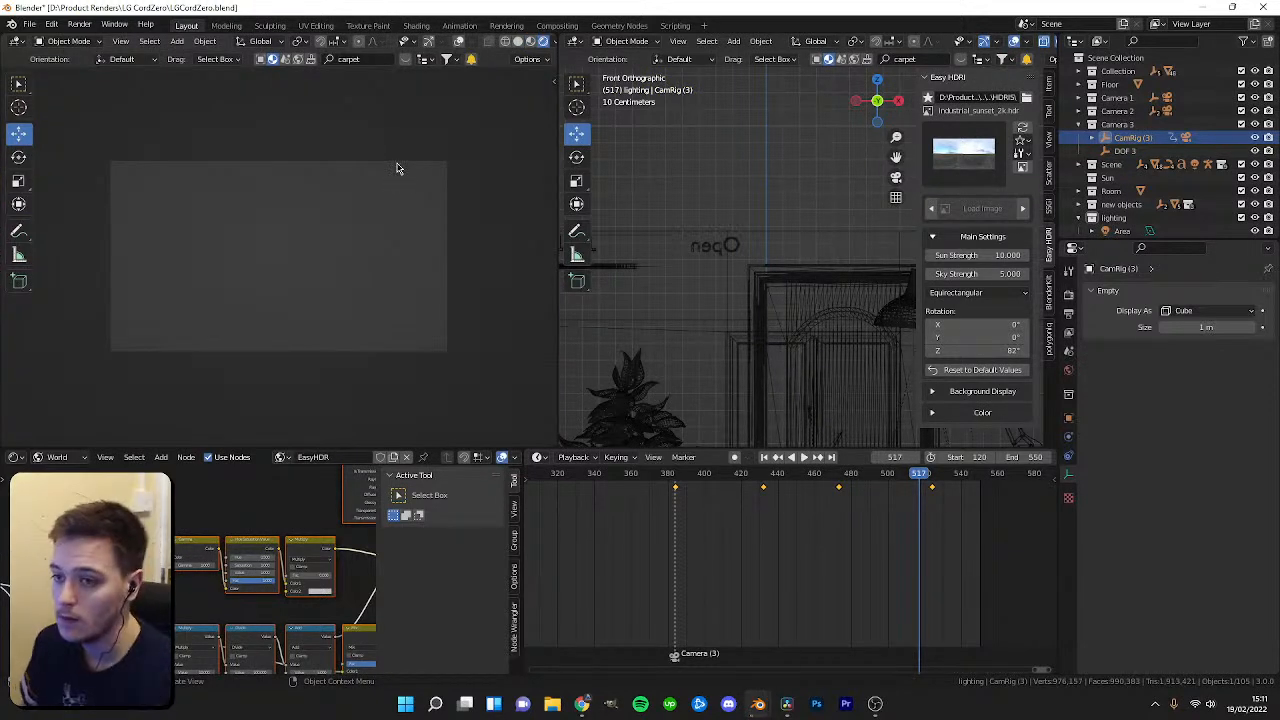
left_click_drag(924, 481, 766, 478)
key("space")
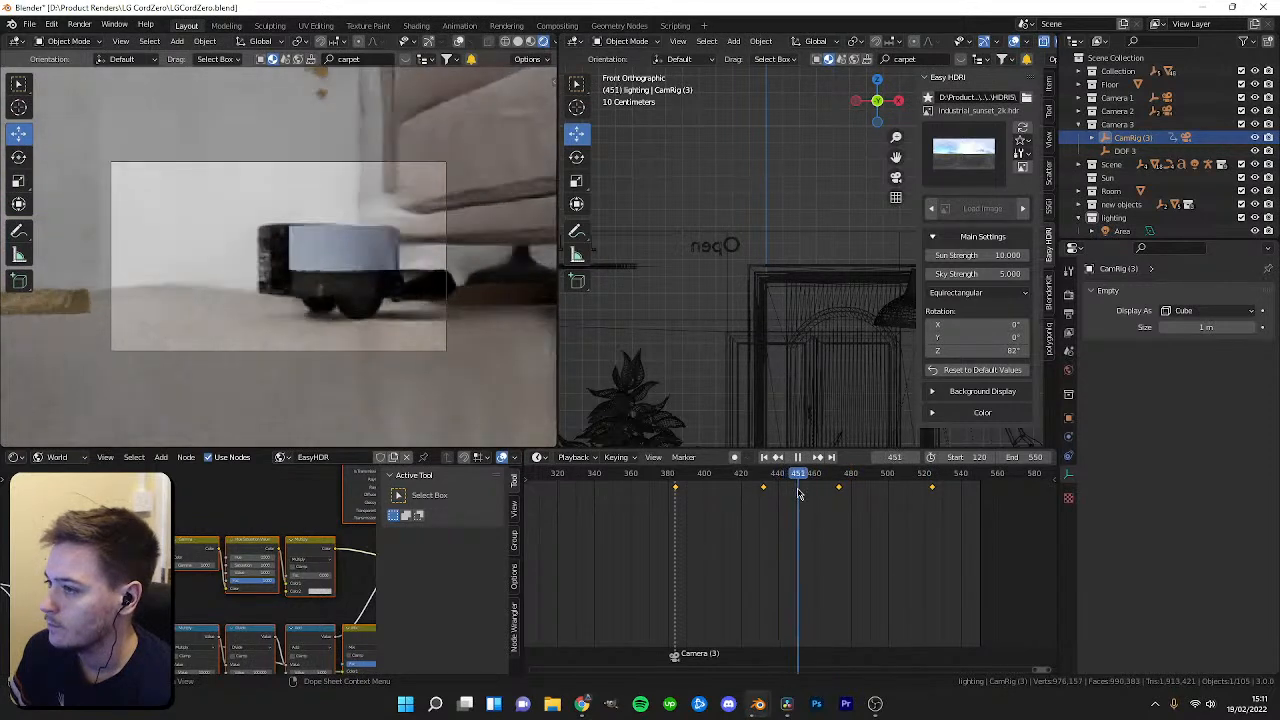
key("space")
Select Camera 3 and set its depth-of-field F-Stop to 15.
left_click(1125, 150)
left_click(1105, 137)
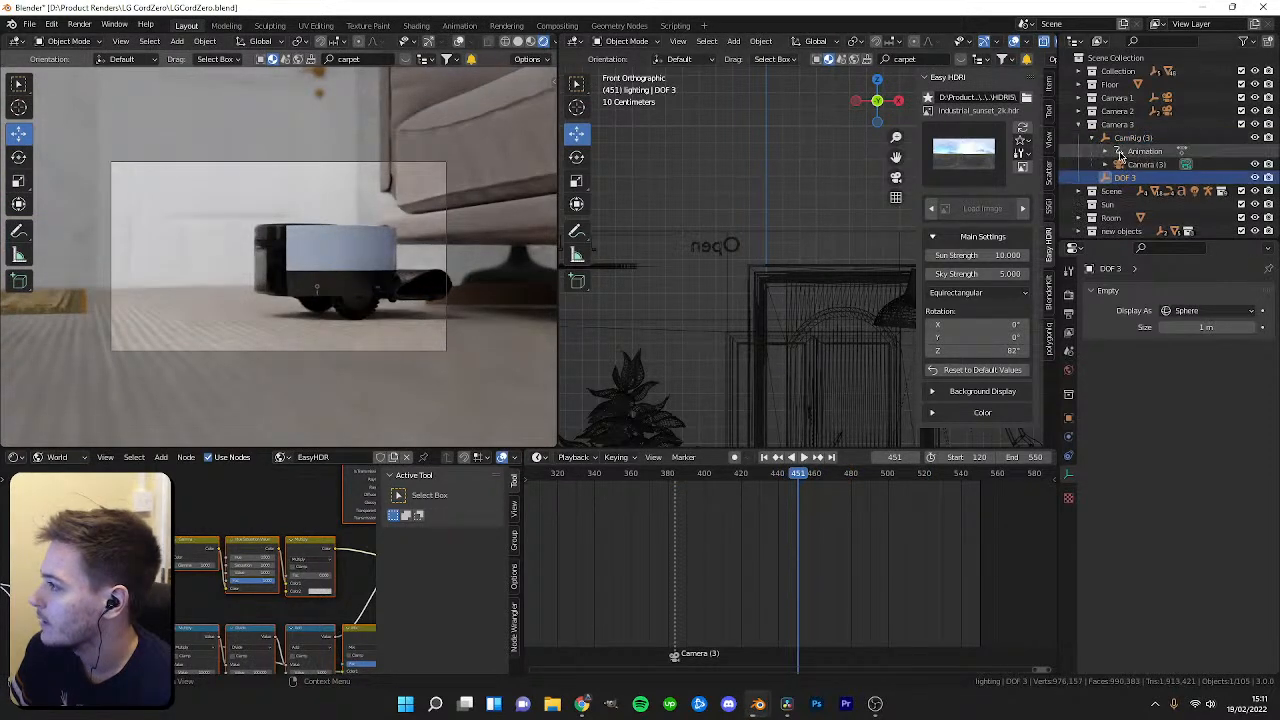
left_click(1140, 164)
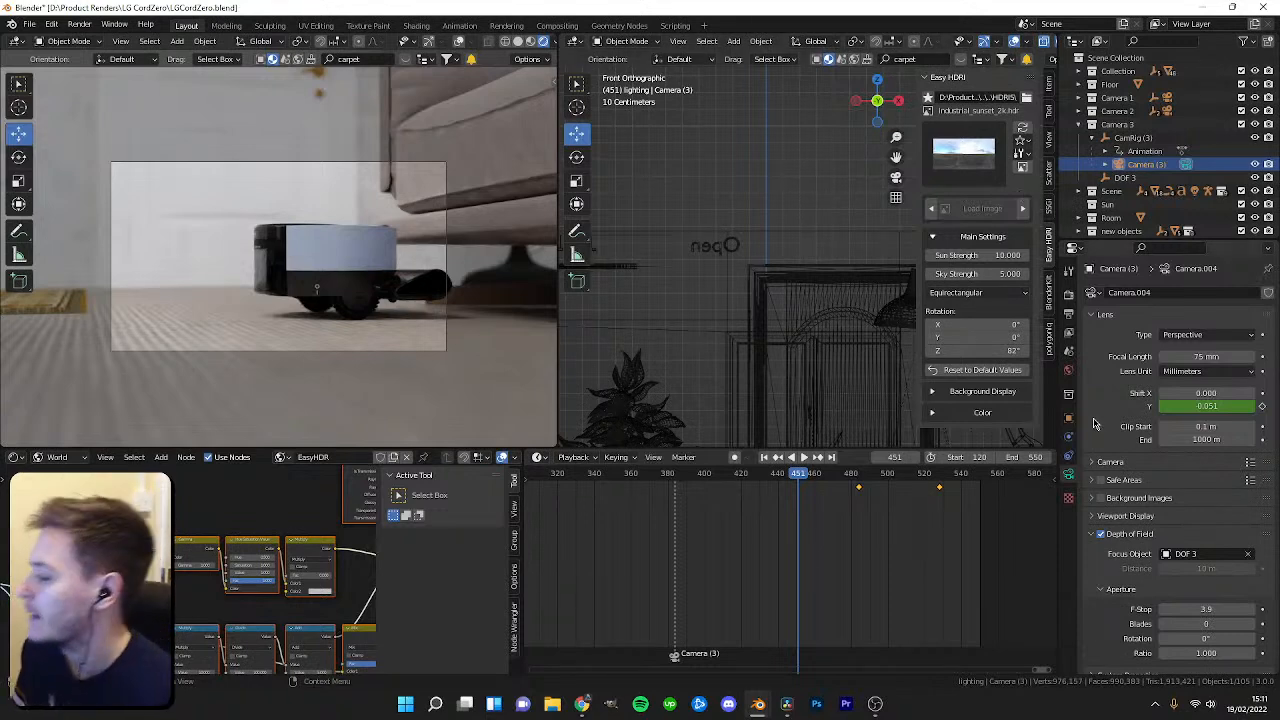
scroll(1178, 543, "down", 1)
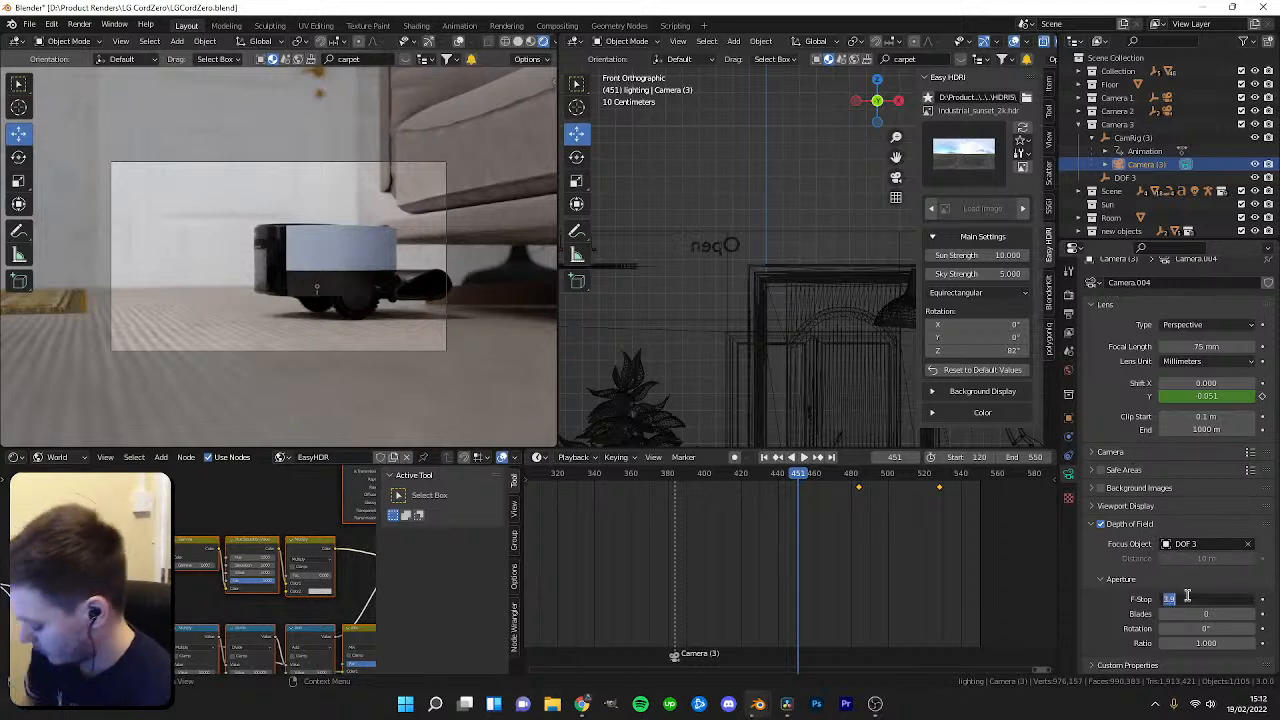
key("Return")
left_click_drag(793, 481, 901, 488)
scroll(403, 333, "up", 3)
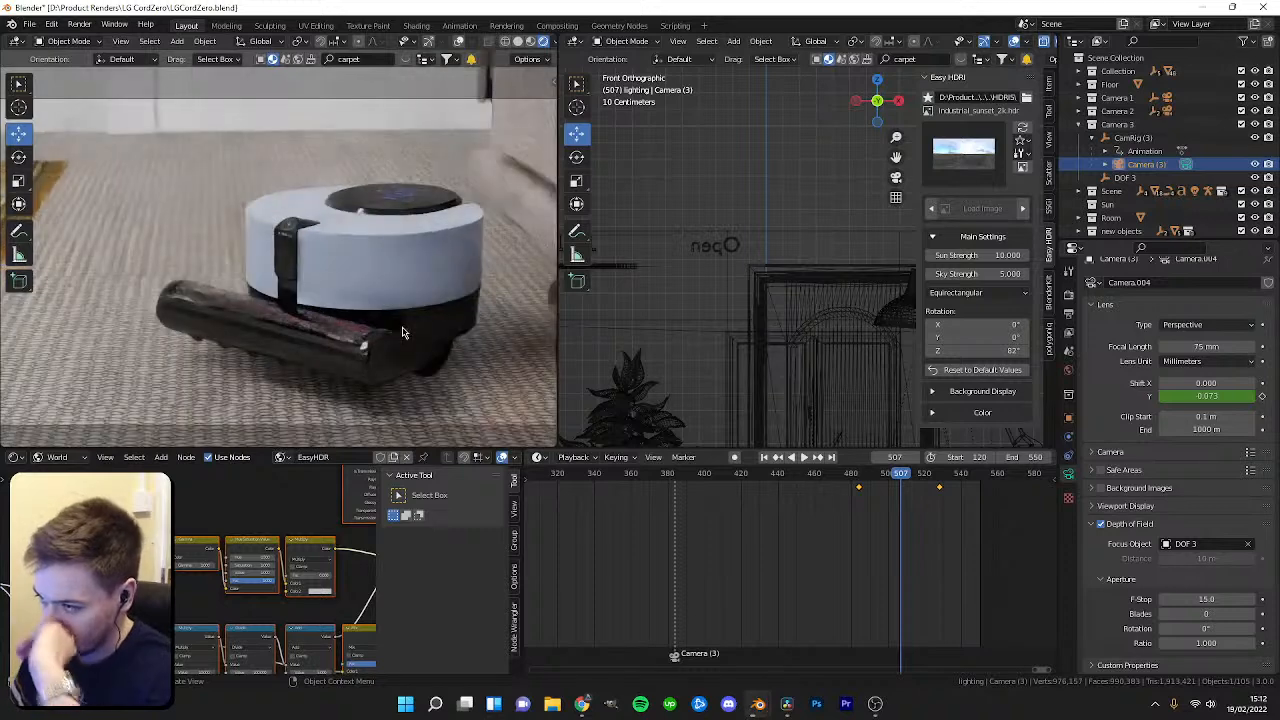
Scrub the timeline back to frame 279 and switch the camera view's viewport shading.
scroll(360, 316, "down", 3)
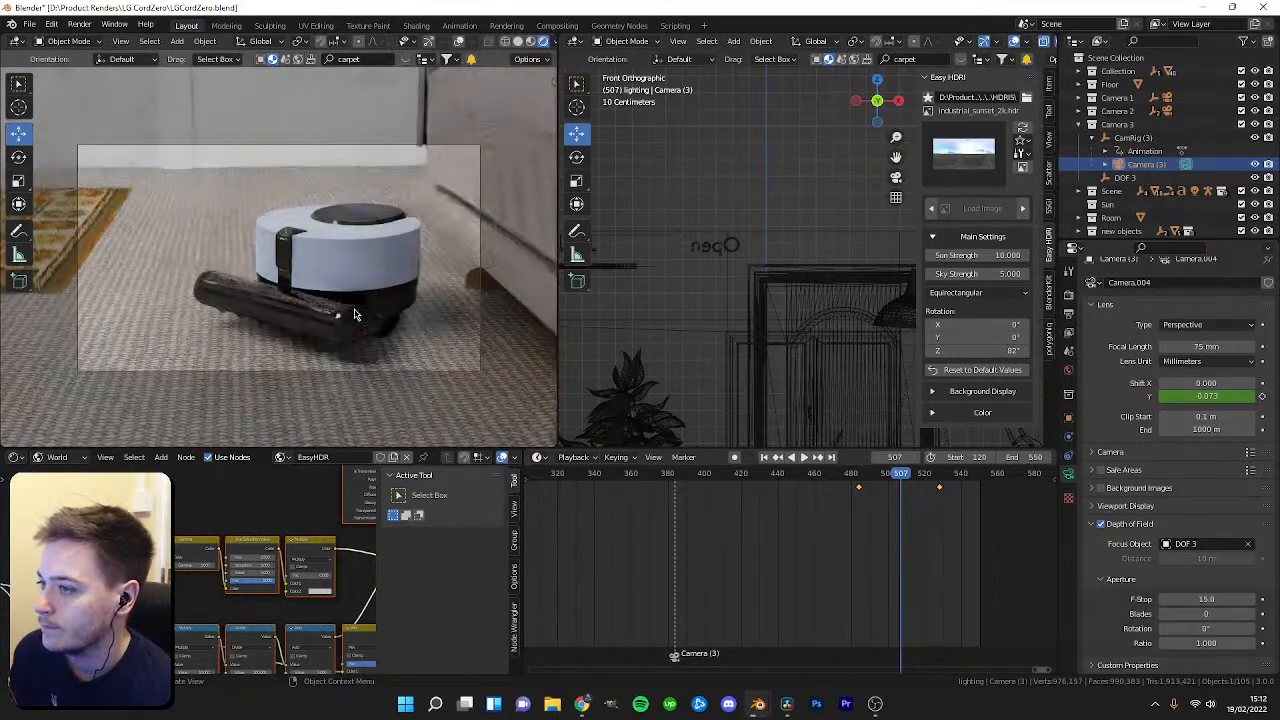
left_click_drag(901, 476, 716, 474)
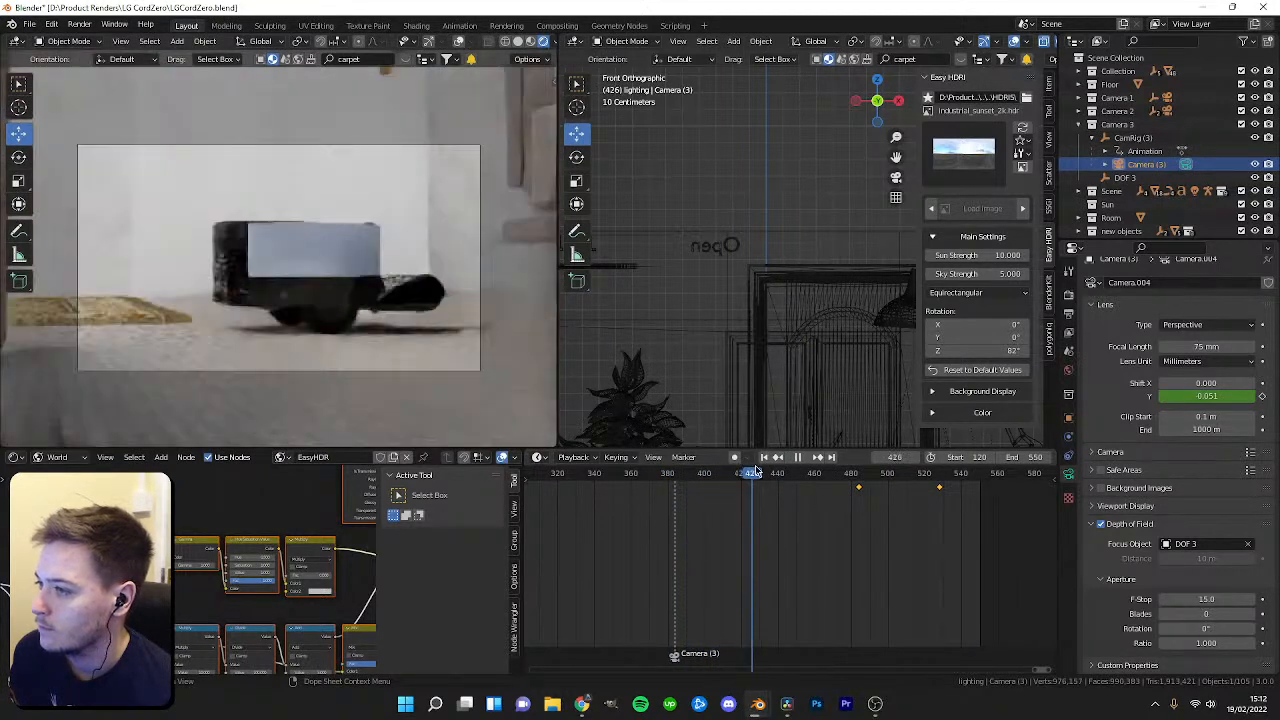
key("Escape")
scroll(692, 527, "down", 11)
left_click_drag(733, 475, 661, 494)
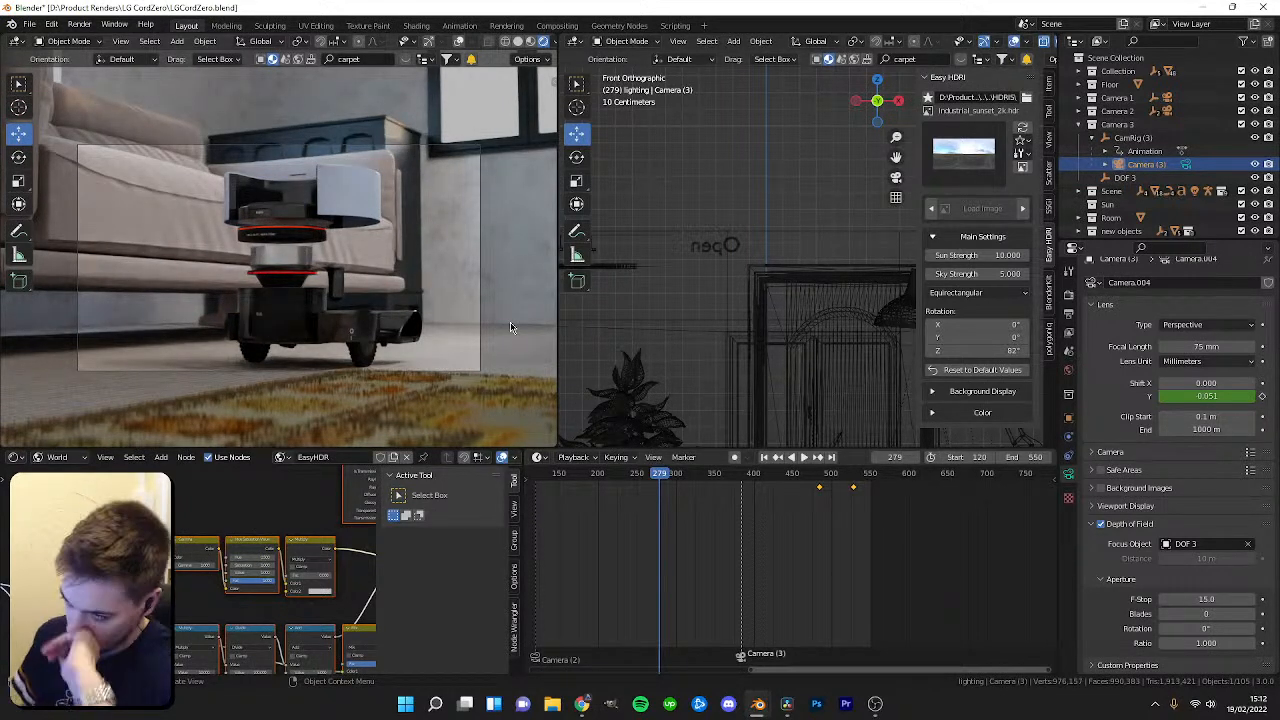
key("z")
left_click(431, 320)
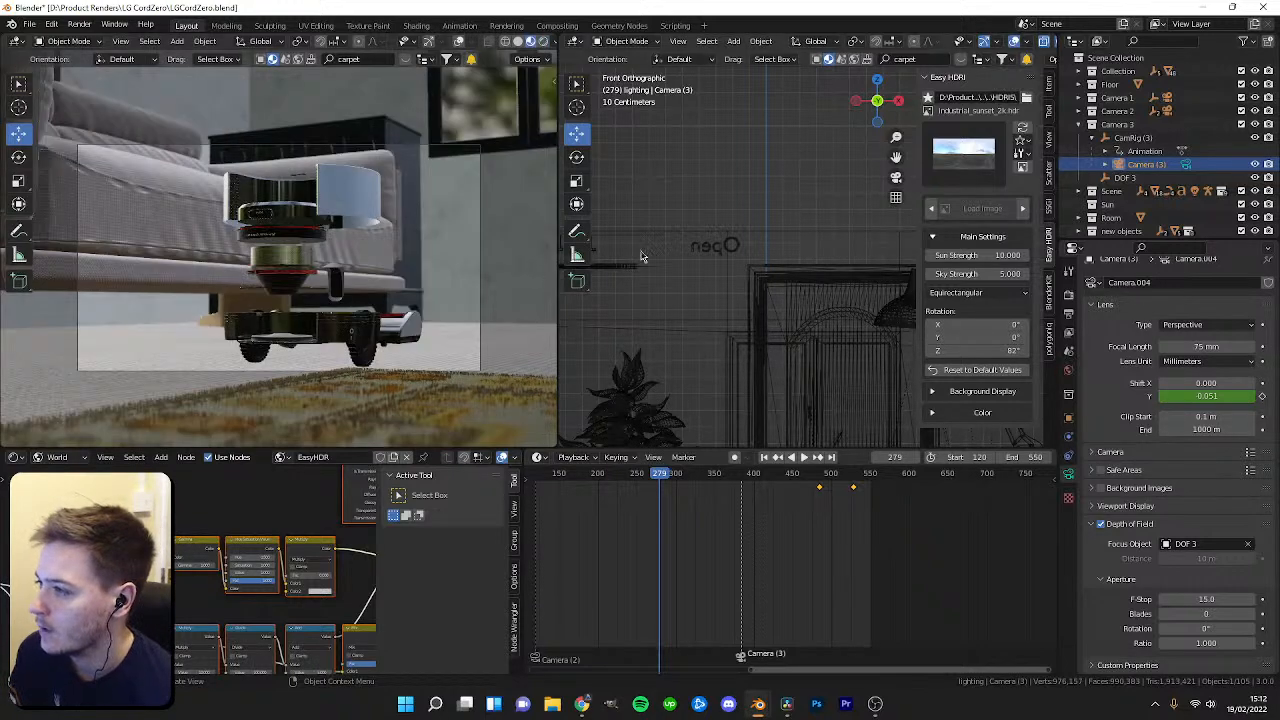
Select the wooden cabinet beside the window and delete it.
scroll(762, 248, "down", 3)
scroll(762, 248, "down", 2)
mouse_move(762, 248)
middle_mouse_down()
mouse_move(776, 228)
mouse_move(763, 303)
mouse_move(900, 314)
mouse_move(717, 303)
mouse_move(930, 292)
mouse_move(885, 290)
middle_mouse_up()
key("shift+z")
left_click(700, 298)
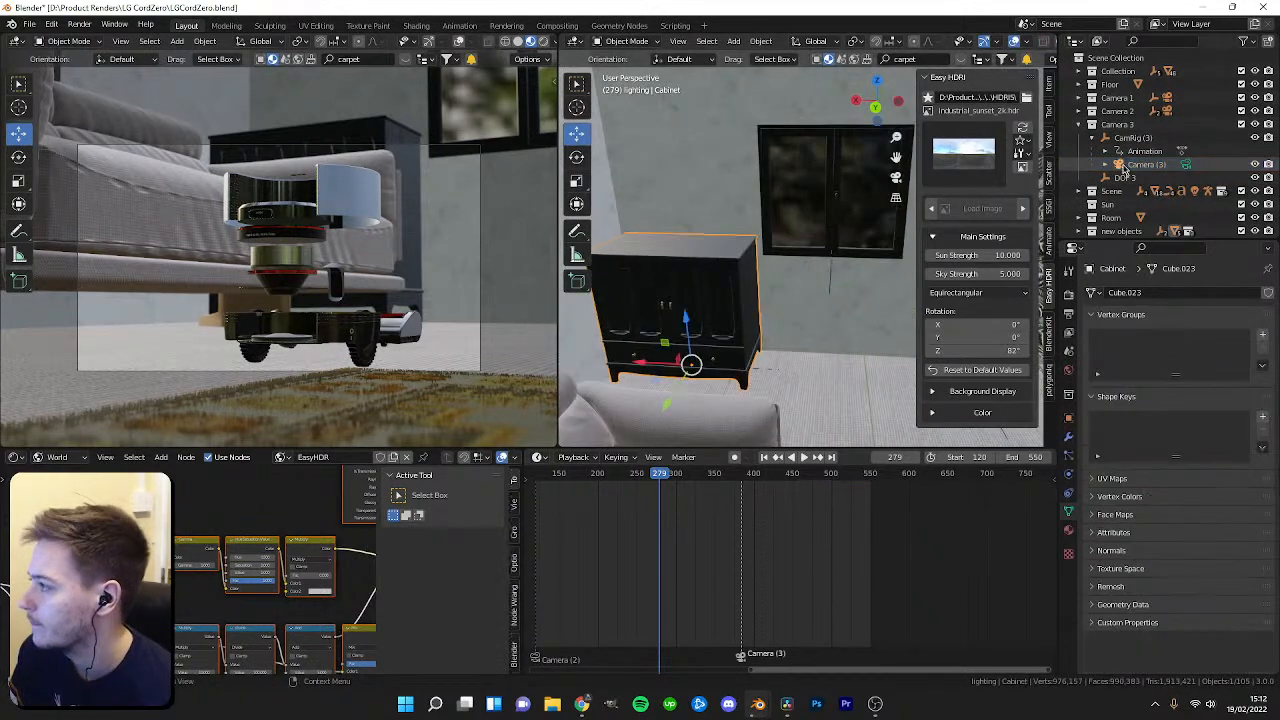
left_click(1078, 124)
left_click(1078, 177)
scroll(1155, 207, "down", 5)
scroll(1140, 190, "up", 2)
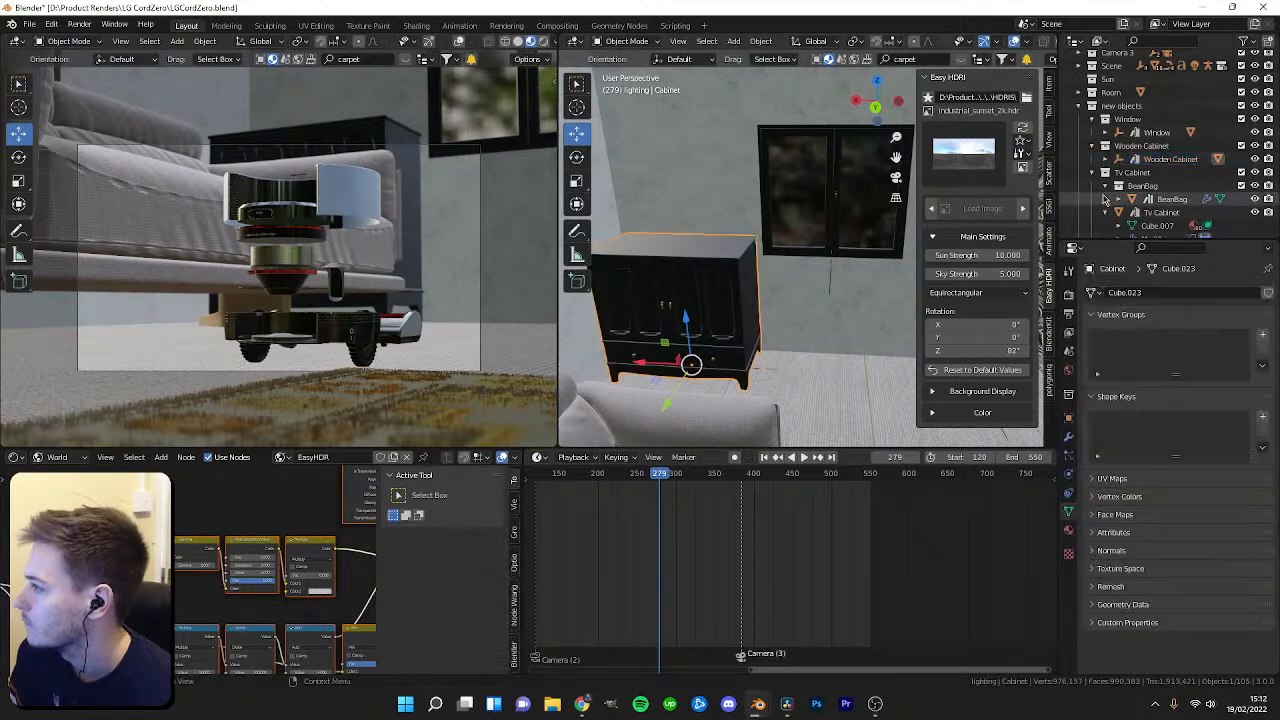
left_click(1150, 160)
left_click(1105, 159)
scroll(1168, 186, "down", 1)
left_click(1151, 149, "shift")
left_click(1119, 148)
key("Delete")
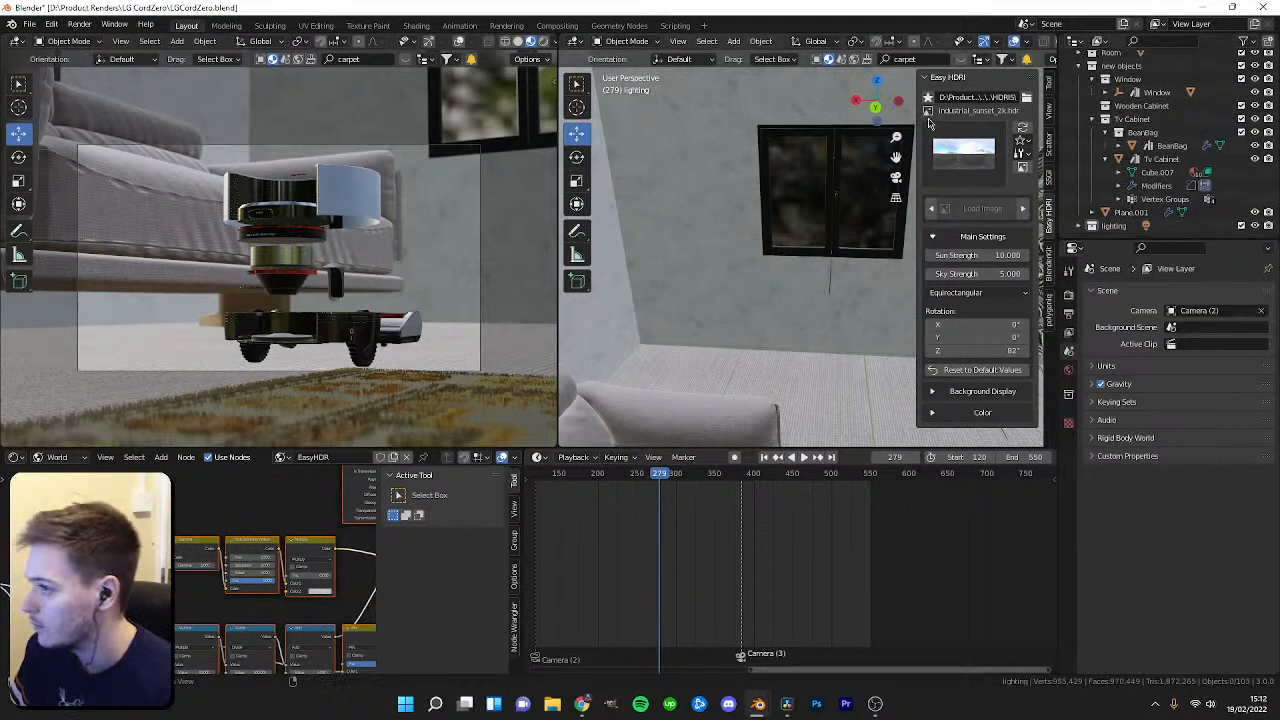
Select the new objects collection and search BlenderKit for cabinet.
scroll(1117, 174, "up", 2)
mouse_move(581, 704)
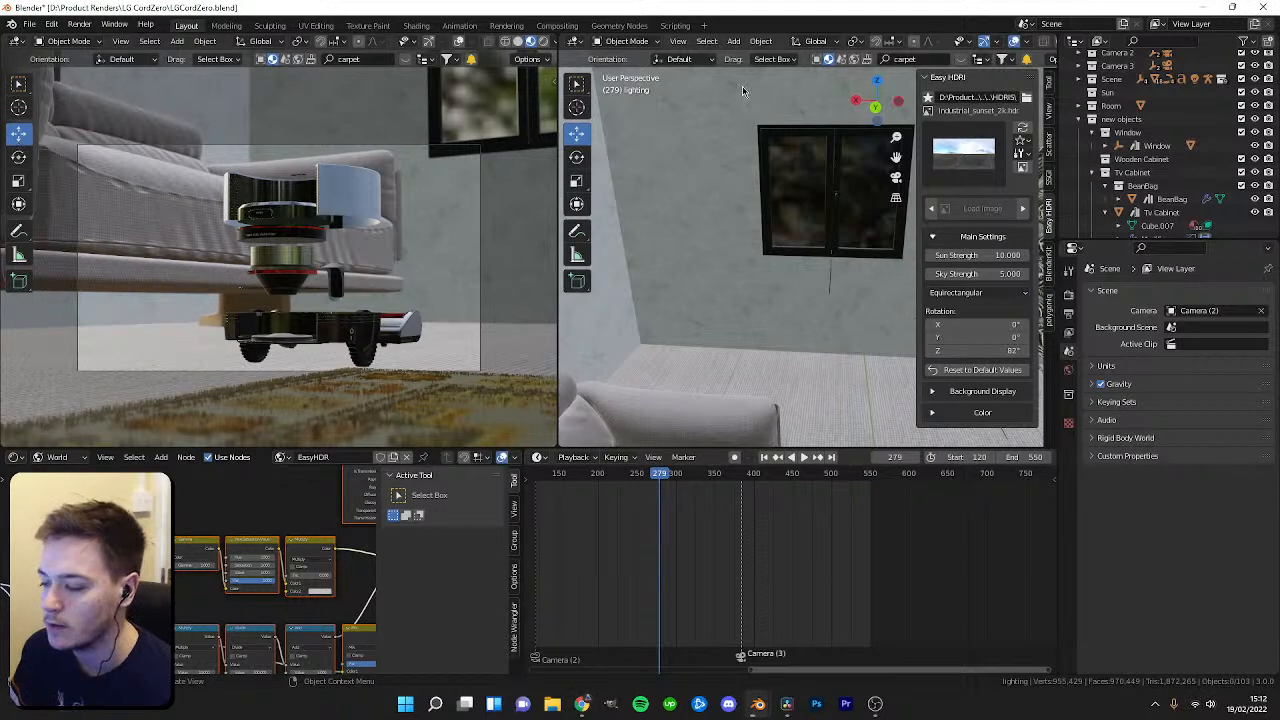
left_click(1121, 119)
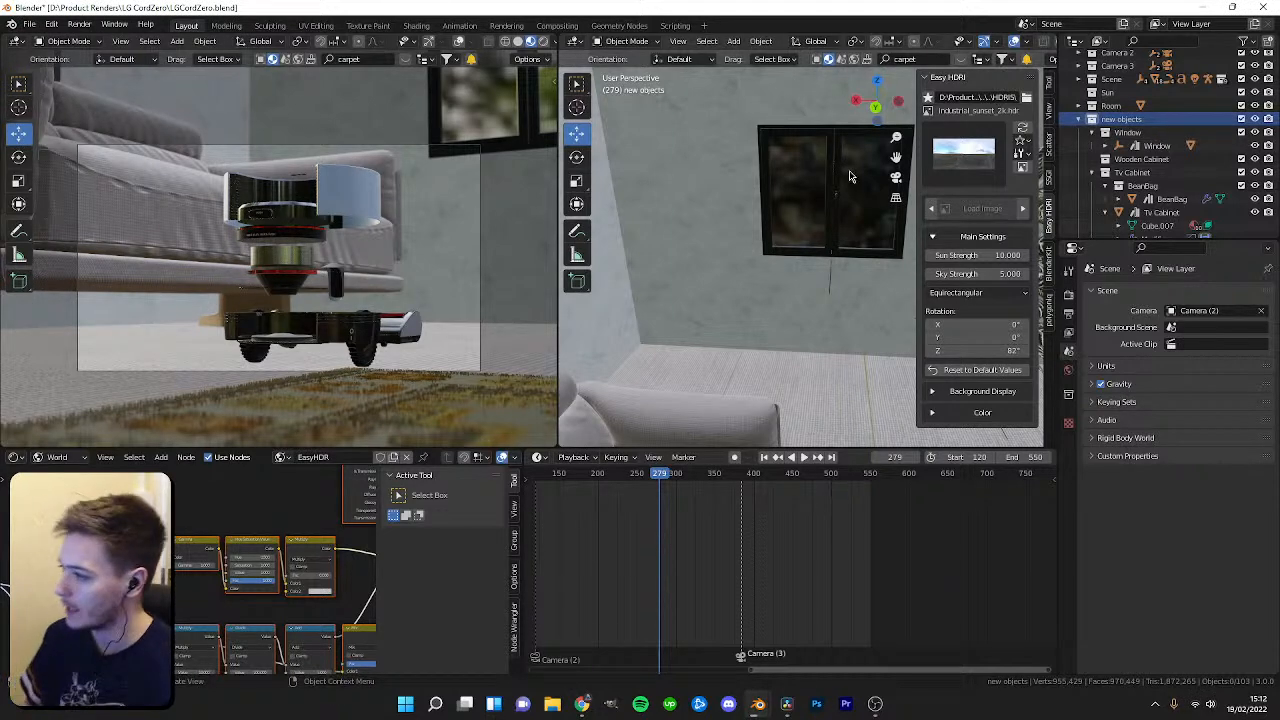
left_click(938, 60)
type("cabinet")
key("Return")
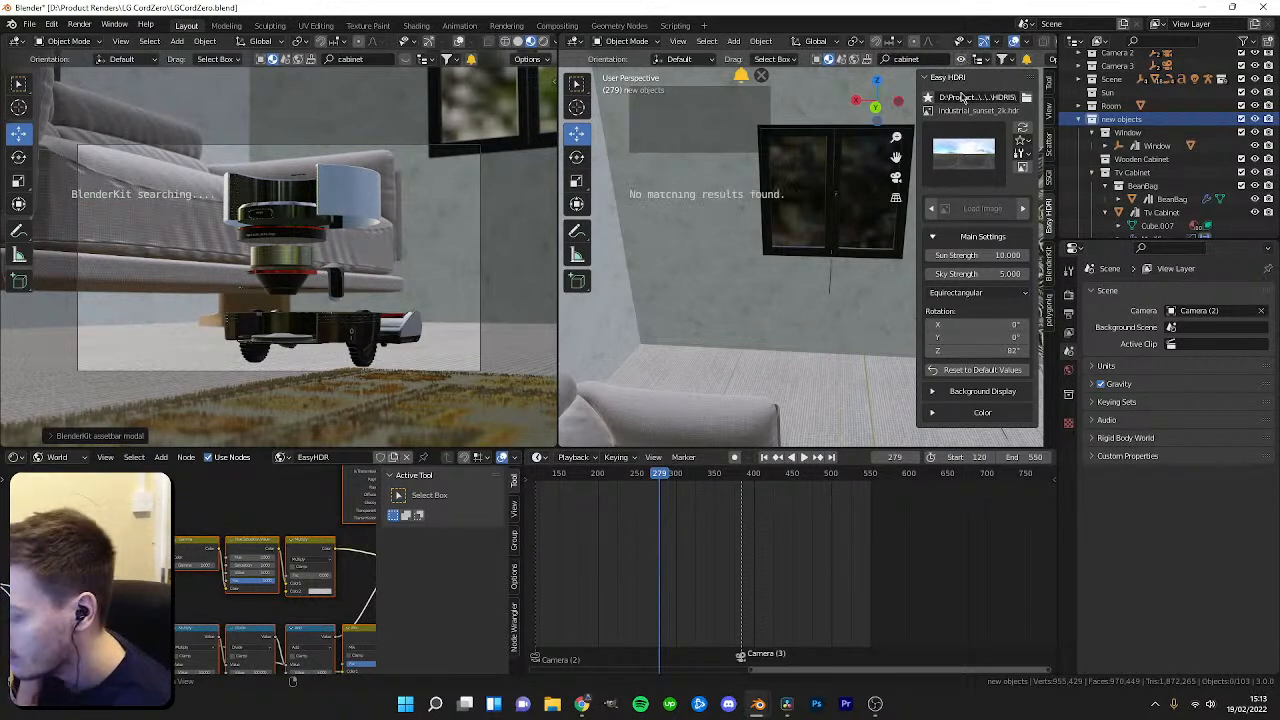
Hide the viewport sidebar, close the asset bar and save the blend file.
key("n")
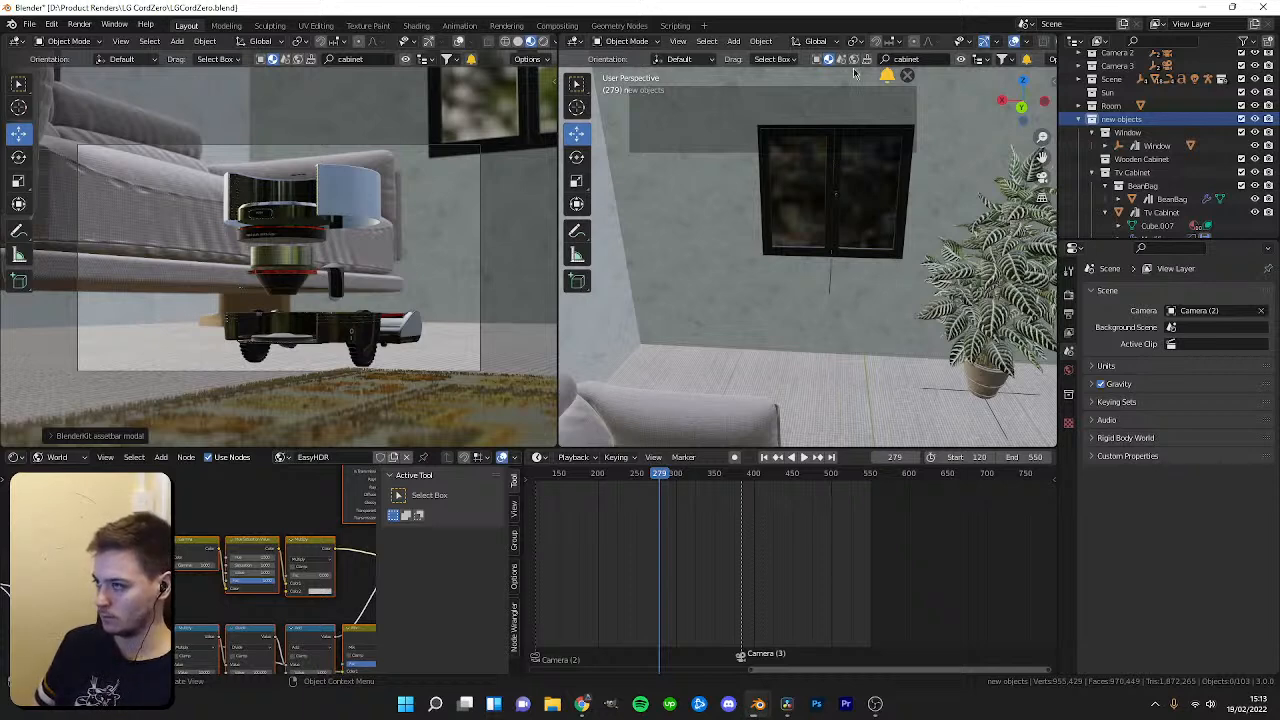
left_click(937, 390)
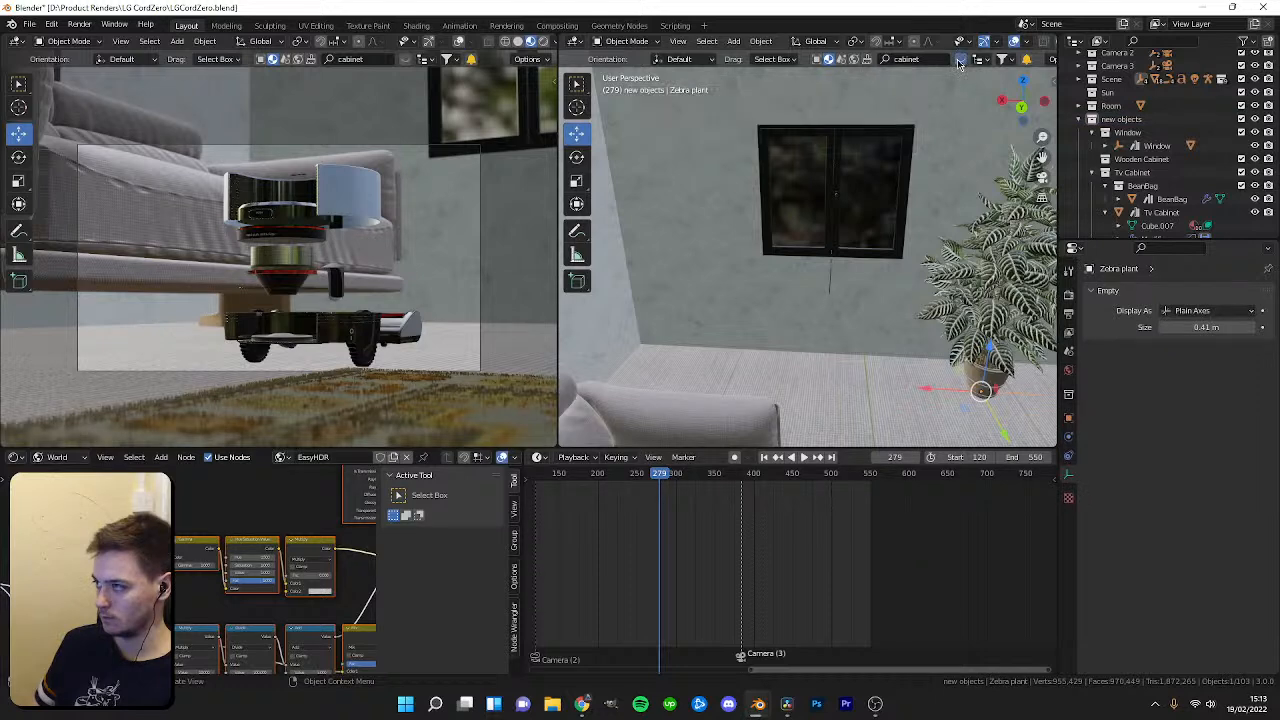
middle_click_drag(904, 138, 925, 183, "shift")
scroll(954, 86, "up", 3)
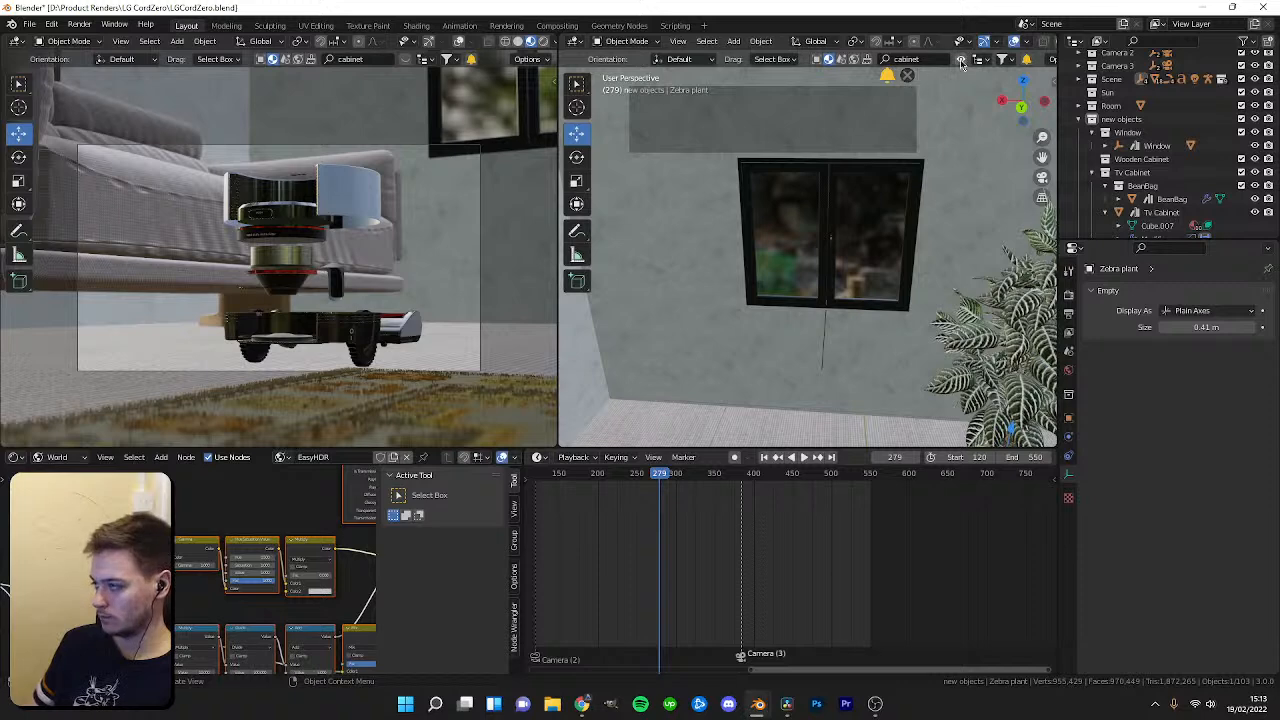
left_click(907, 75)
key("ctrl+s")
Switch to the running render window and check its progress.
left_click(818, 60)
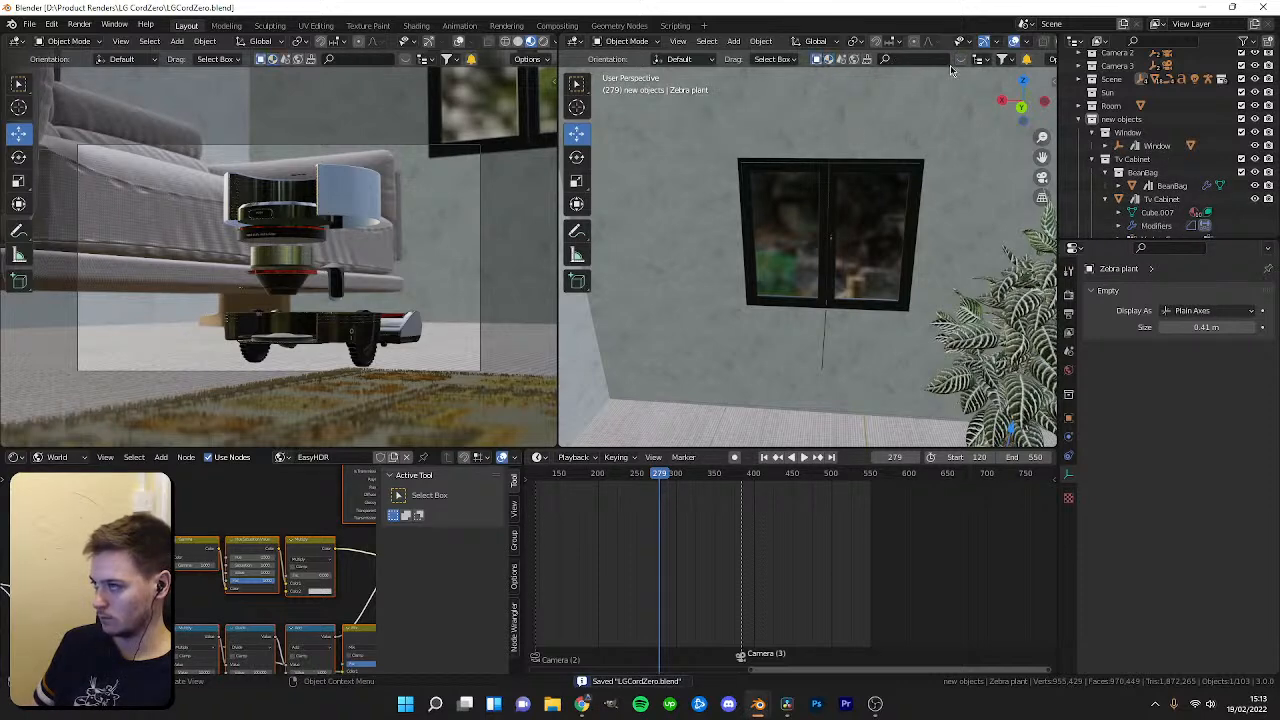
left_click(962, 64)
left_click(962, 64)
left_click(829, 62)
left_click(959, 63)
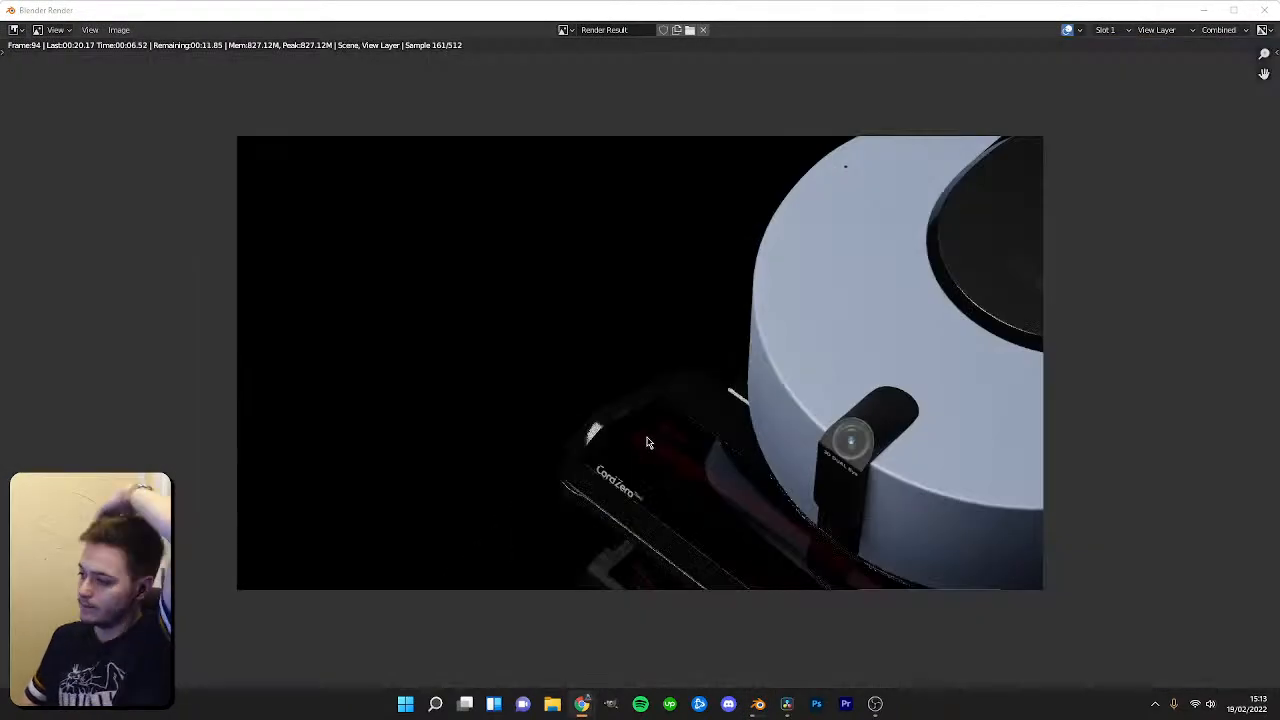
scroll(704, 373, "up", 1)
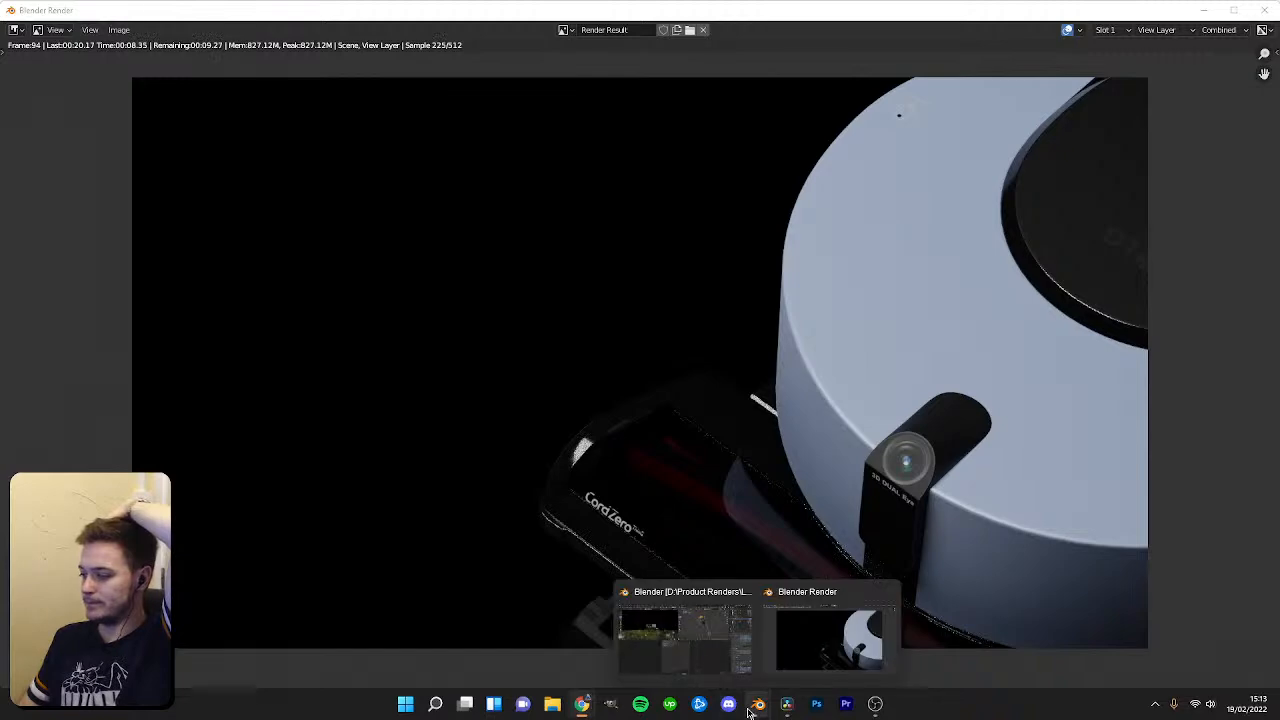
In File Explorer, browse to the LG CordZero project folder and open LGCordZero.blend.
right_click(552, 704)
left_click(531, 456)
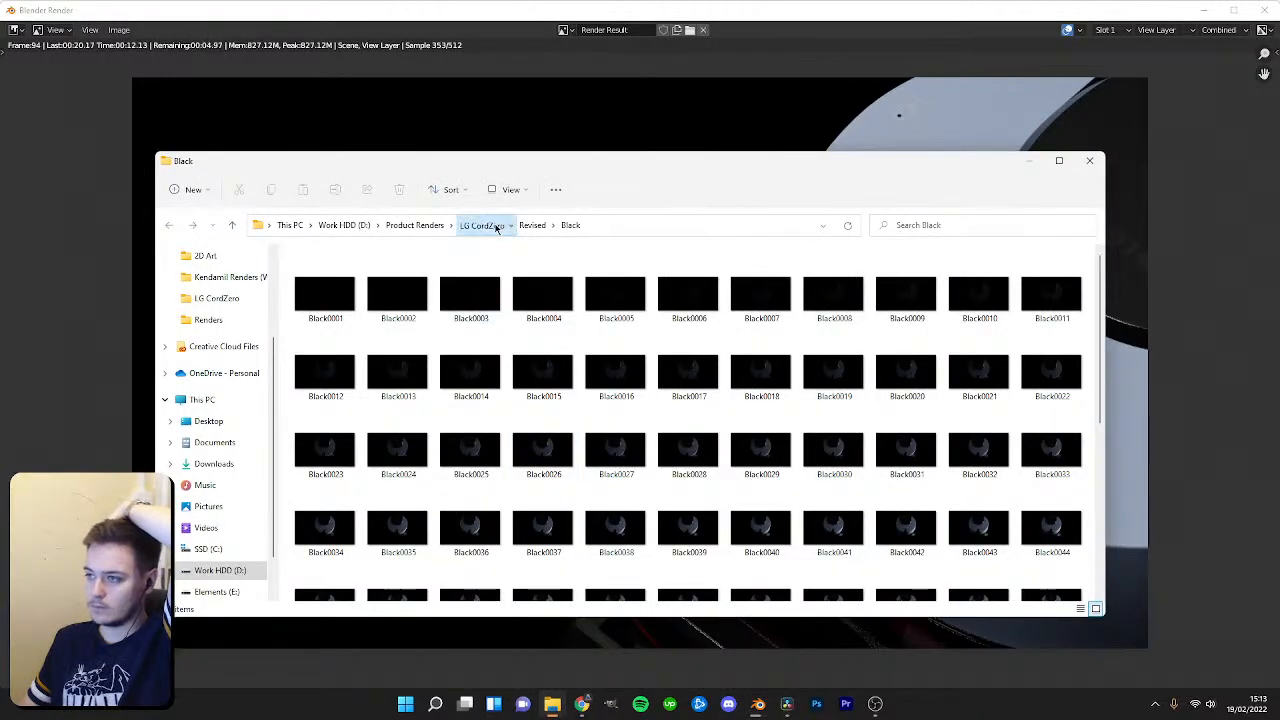
left_click(490, 225)
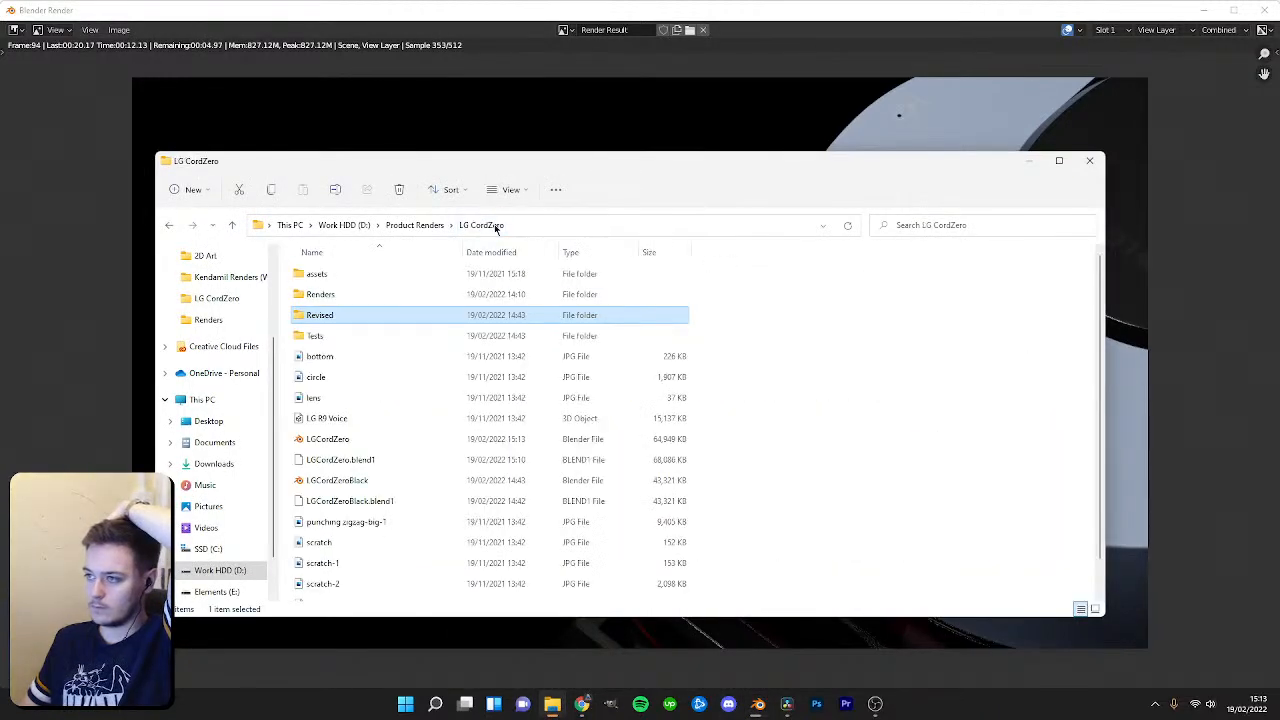
left_click(366, 446)
double_click(366, 446)
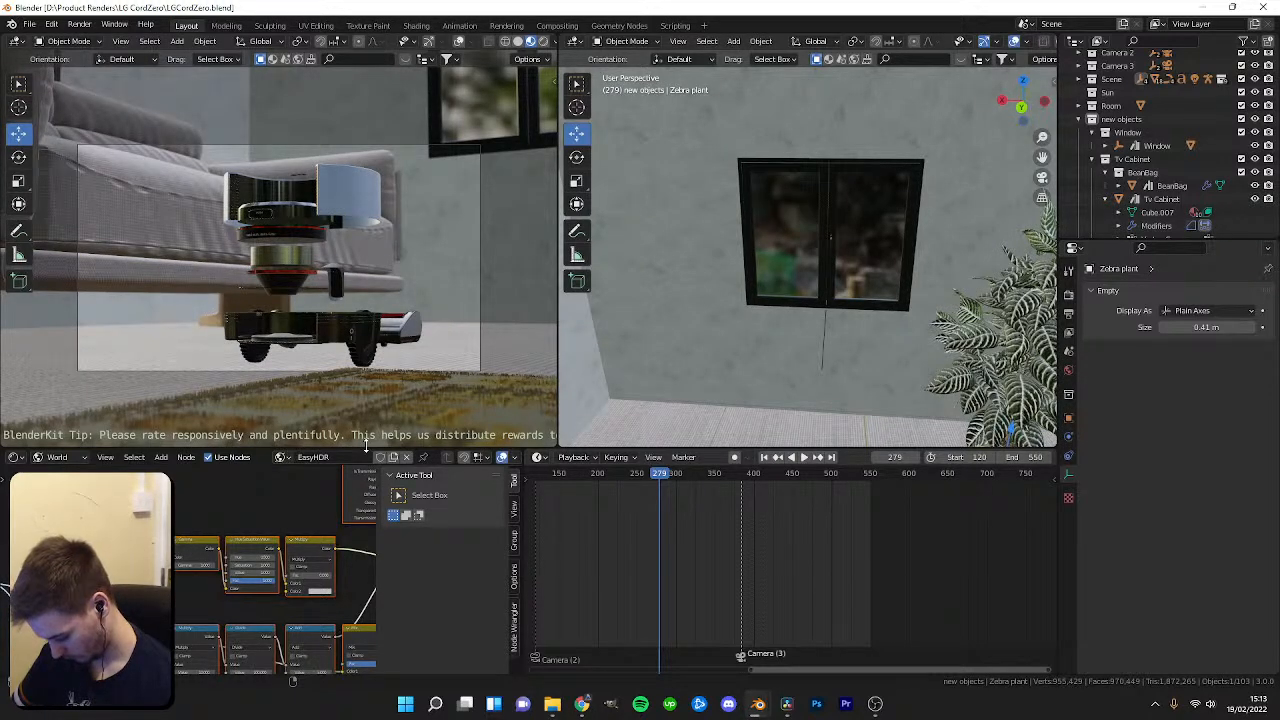
Move to frame 322 and search BlenderKit models for shelf.
left_click_drag(662, 479, 693, 476)
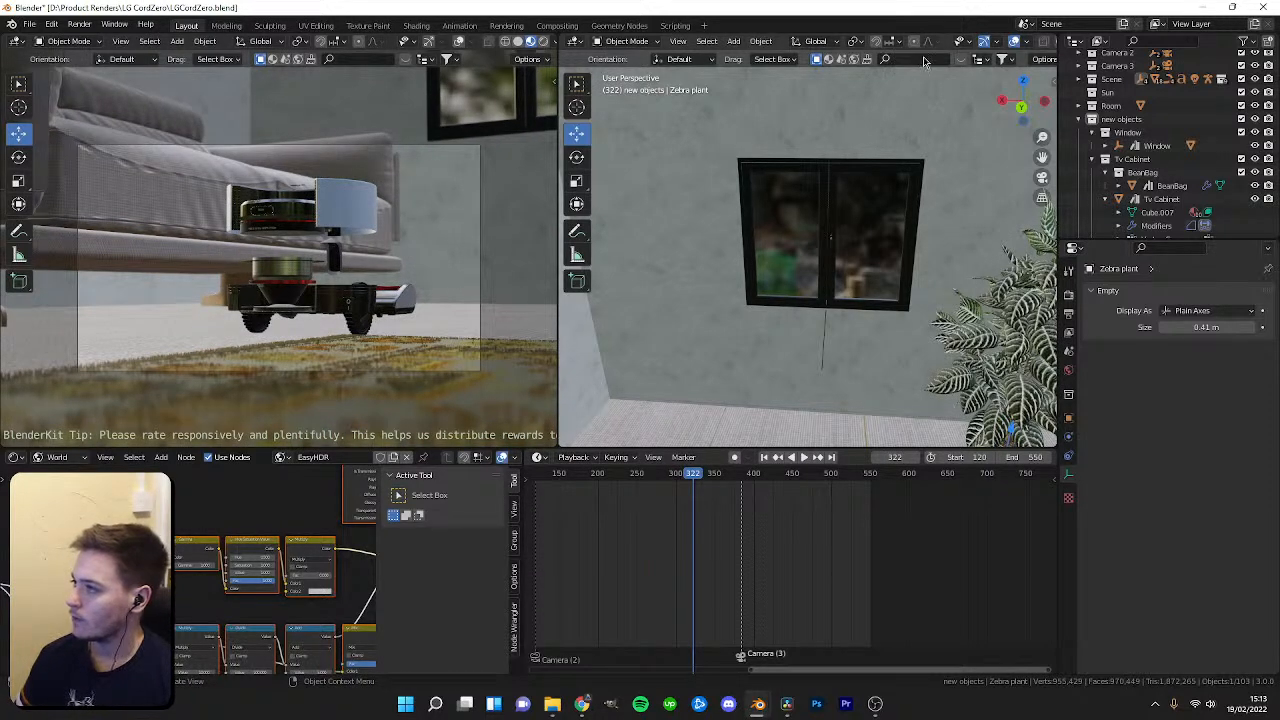
left_click(829, 59)
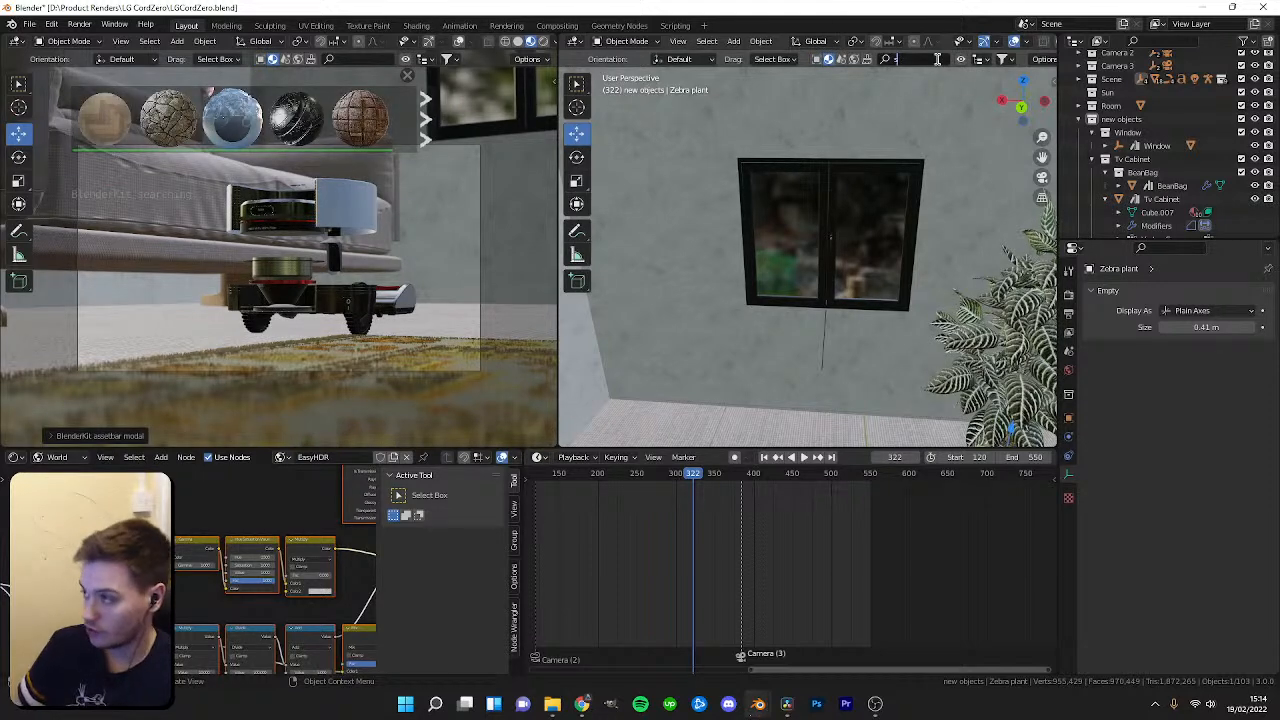
left_click(816, 59)
left_click(962, 61)
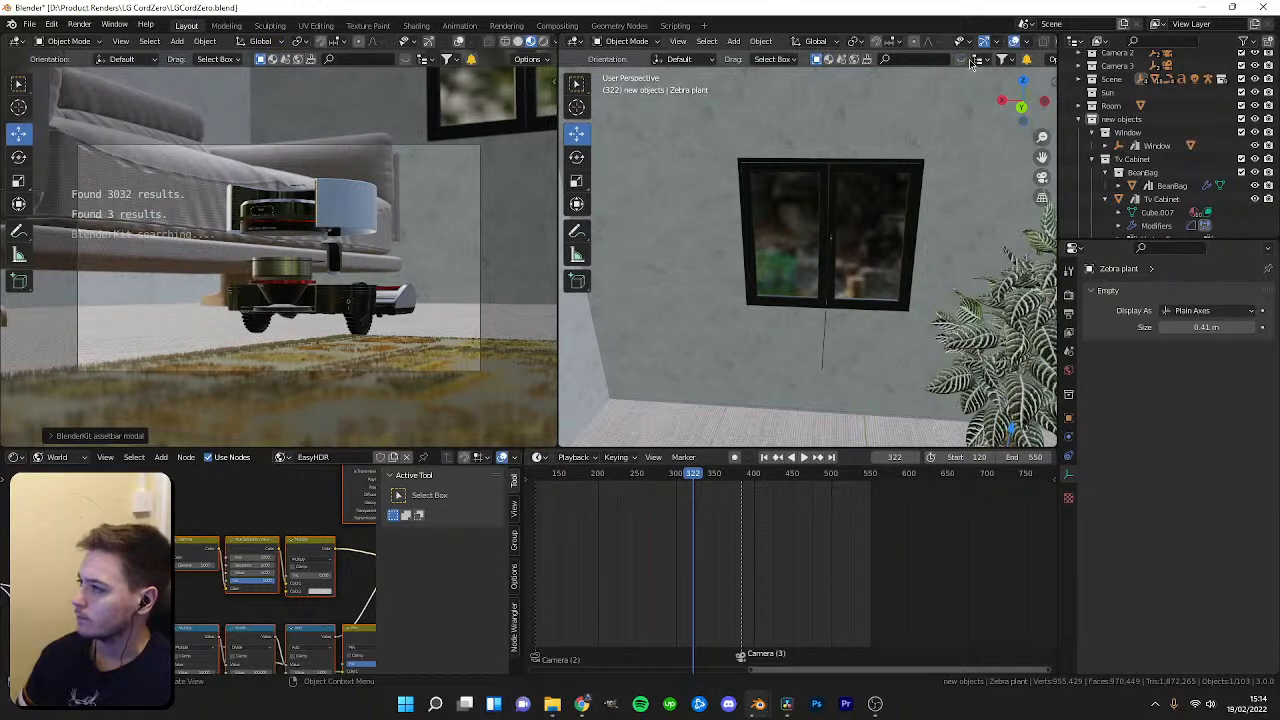
left_click(970, 64)
left_click(928, 62)
type("shelf")
key("Return")
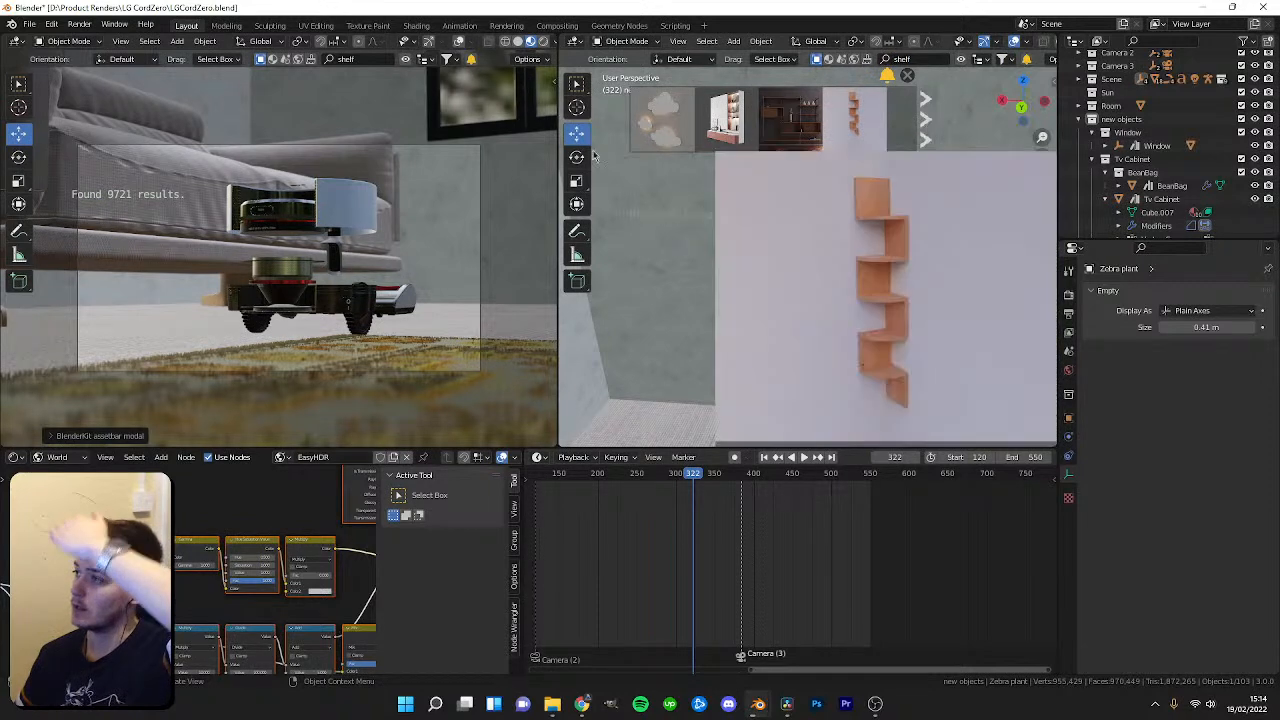
Widen the right viewport slightly and page through the BlenderKit shelf search results, previewing candidate models.
left_click_drag(558, 152, 518, 148)
left_click(926, 120)
left_click(926, 120)
left_click(926, 120)
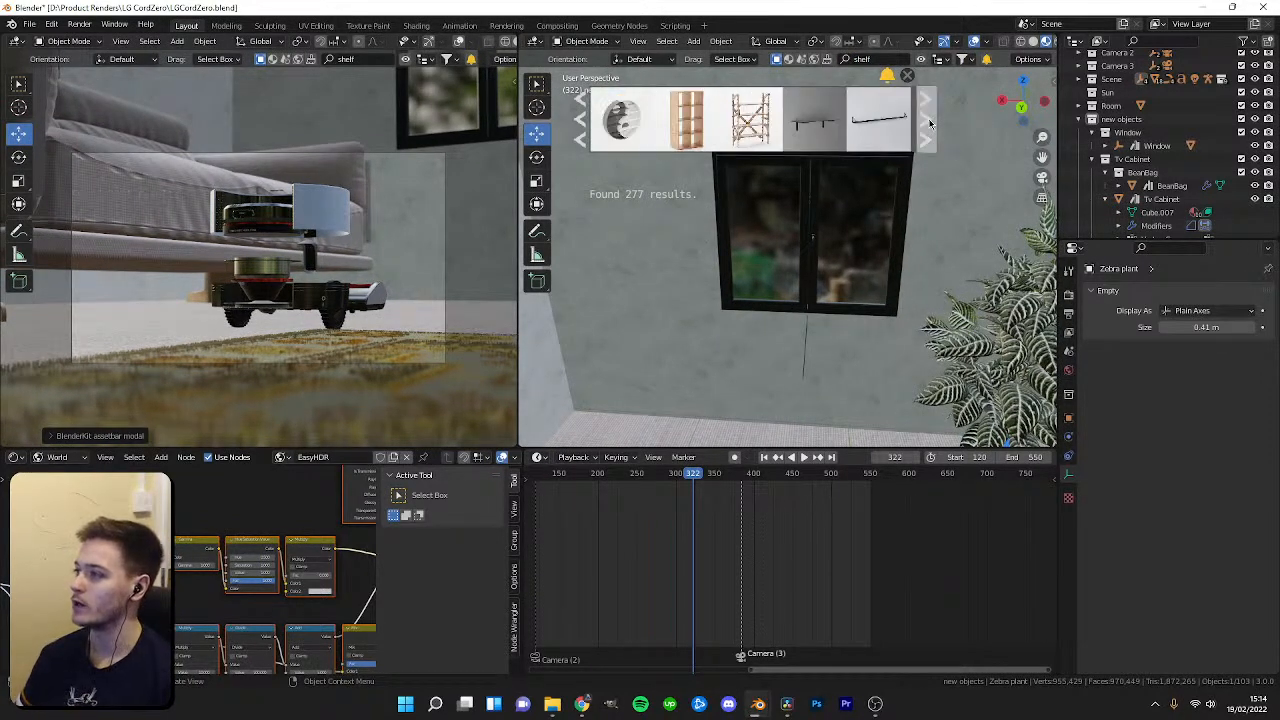
left_click(927, 120)
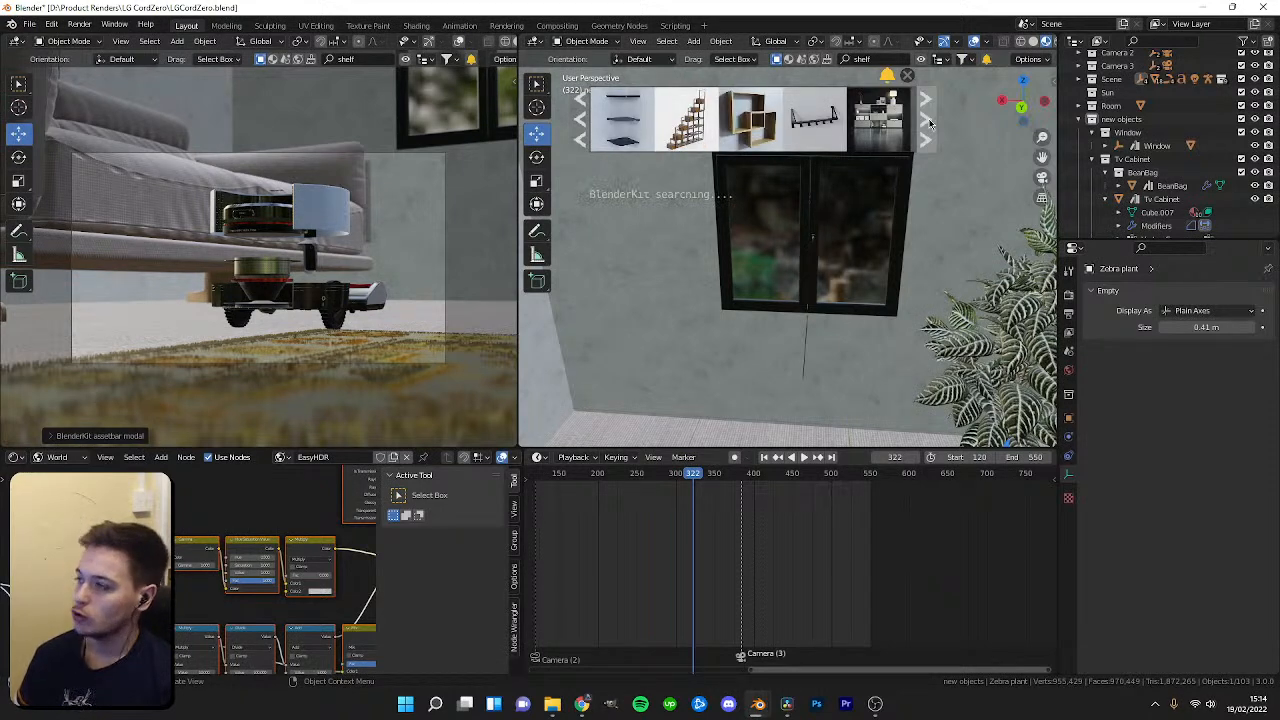
left_click(926, 120)
left_click(926, 120)
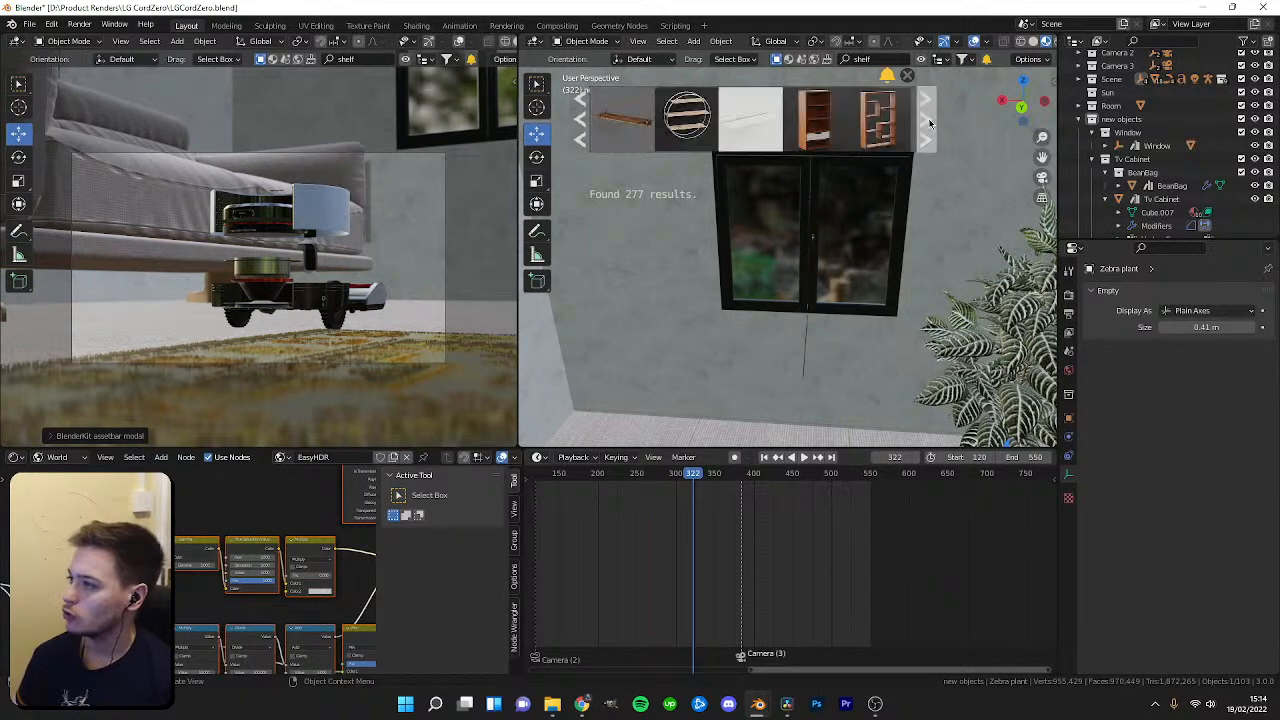
left_click(926, 120)
mouse_move(825, 125)
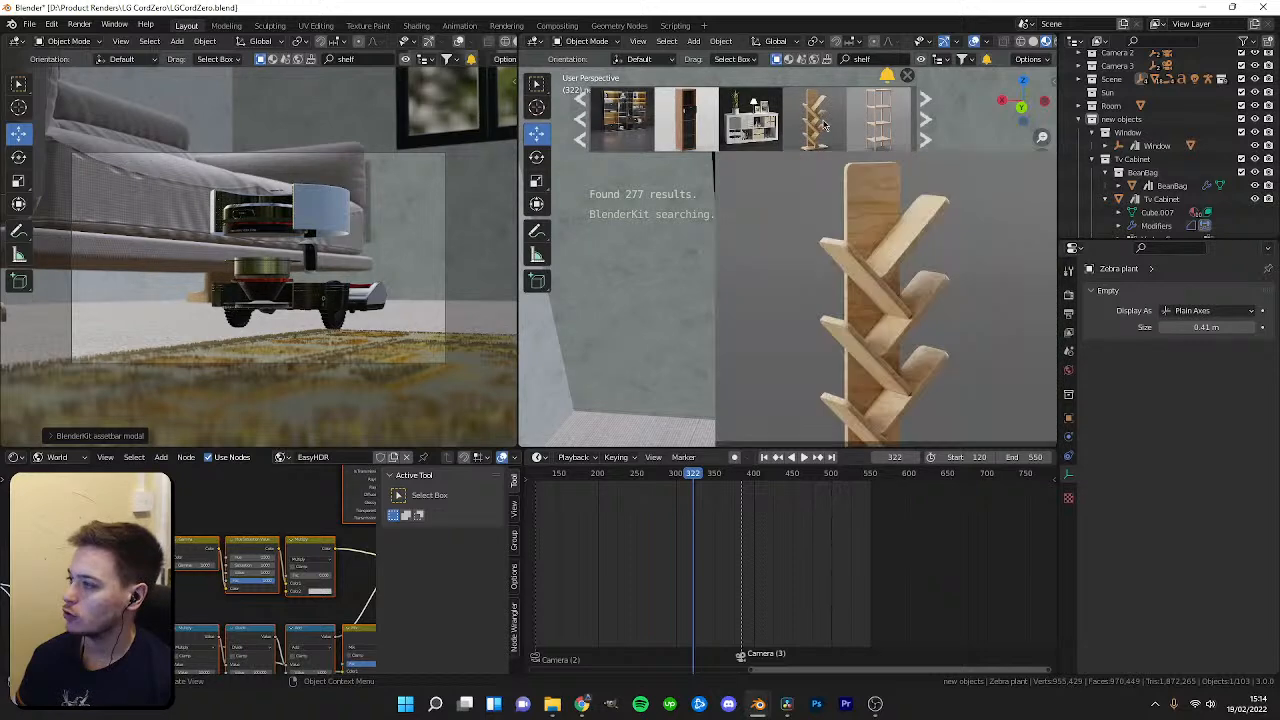
mouse_move(760, 143)
mouse_move(705, 136)
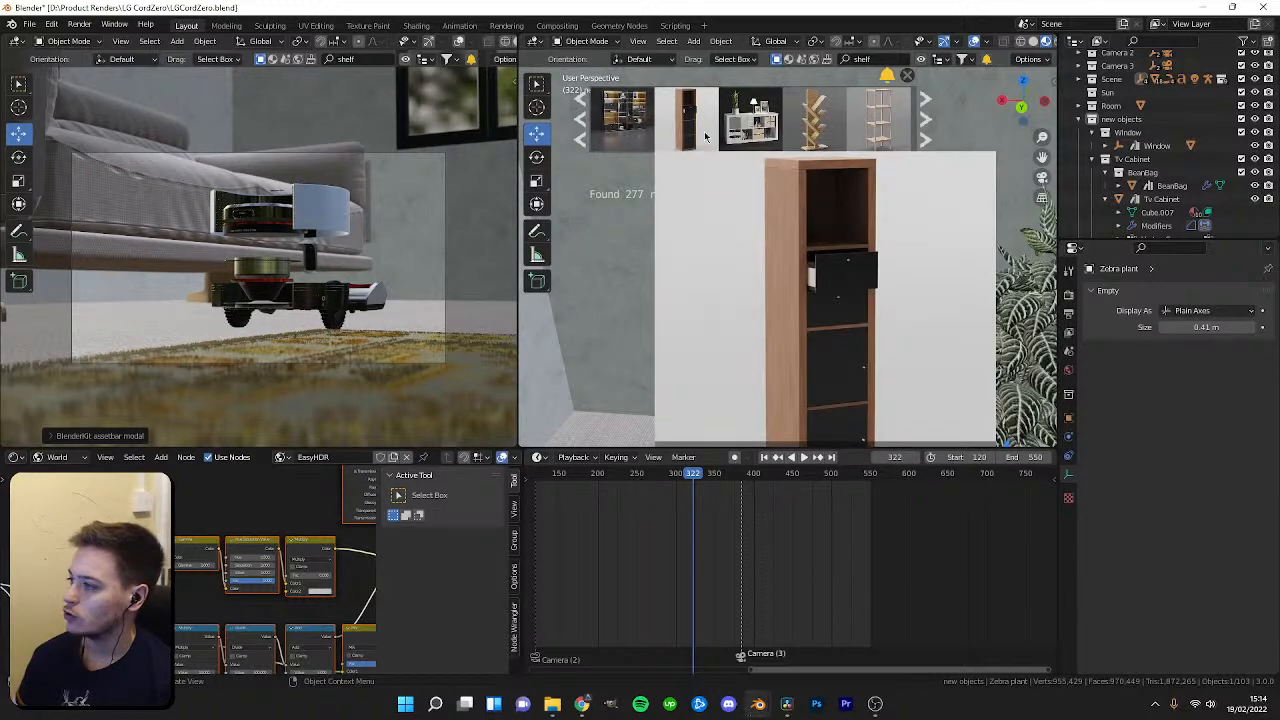
left_click(926, 130)
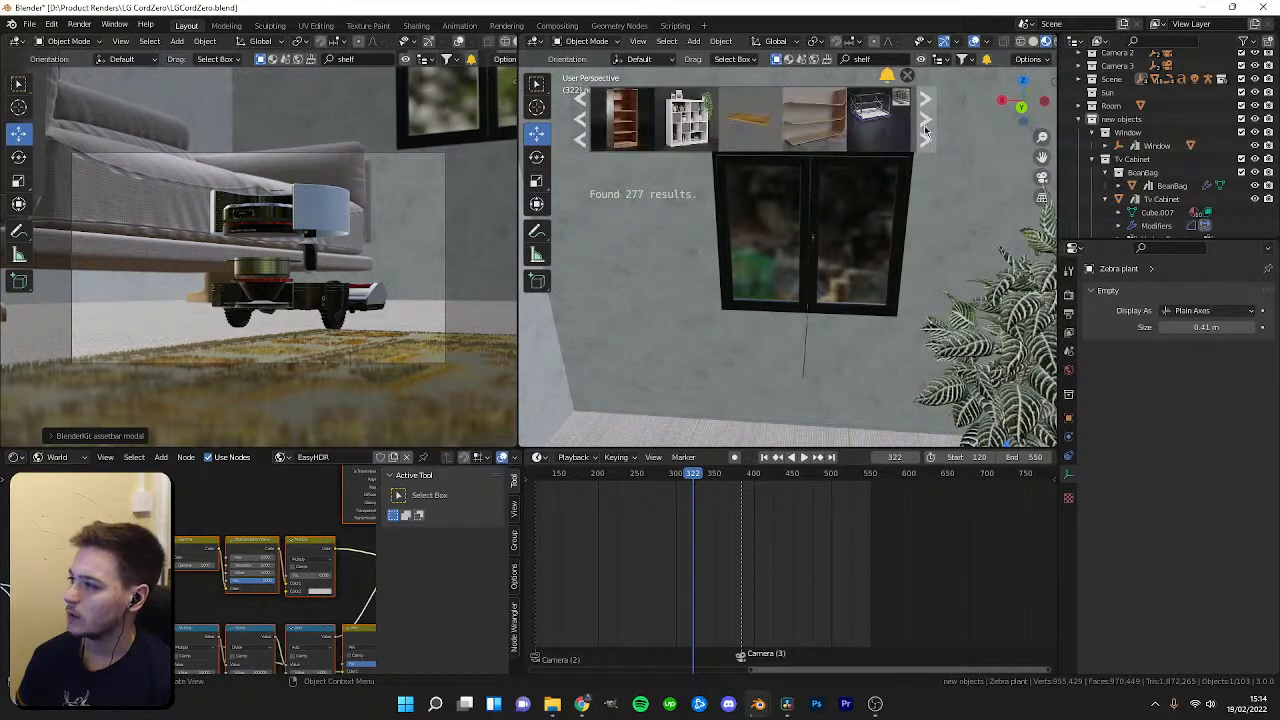
mouse_move(877, 132)
mouse_move(674, 131)
left_click(926, 119)
mouse_move(838, 128)
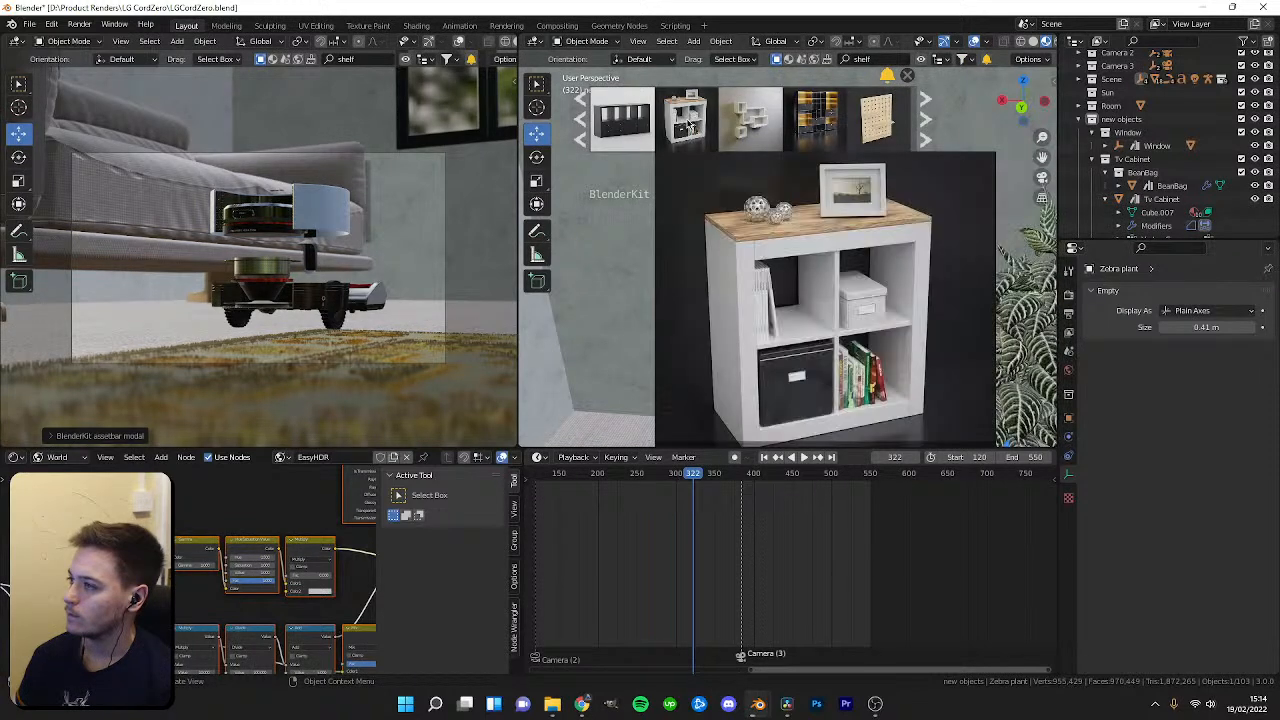
left_click(925, 122)
mouse_move(771, 128)
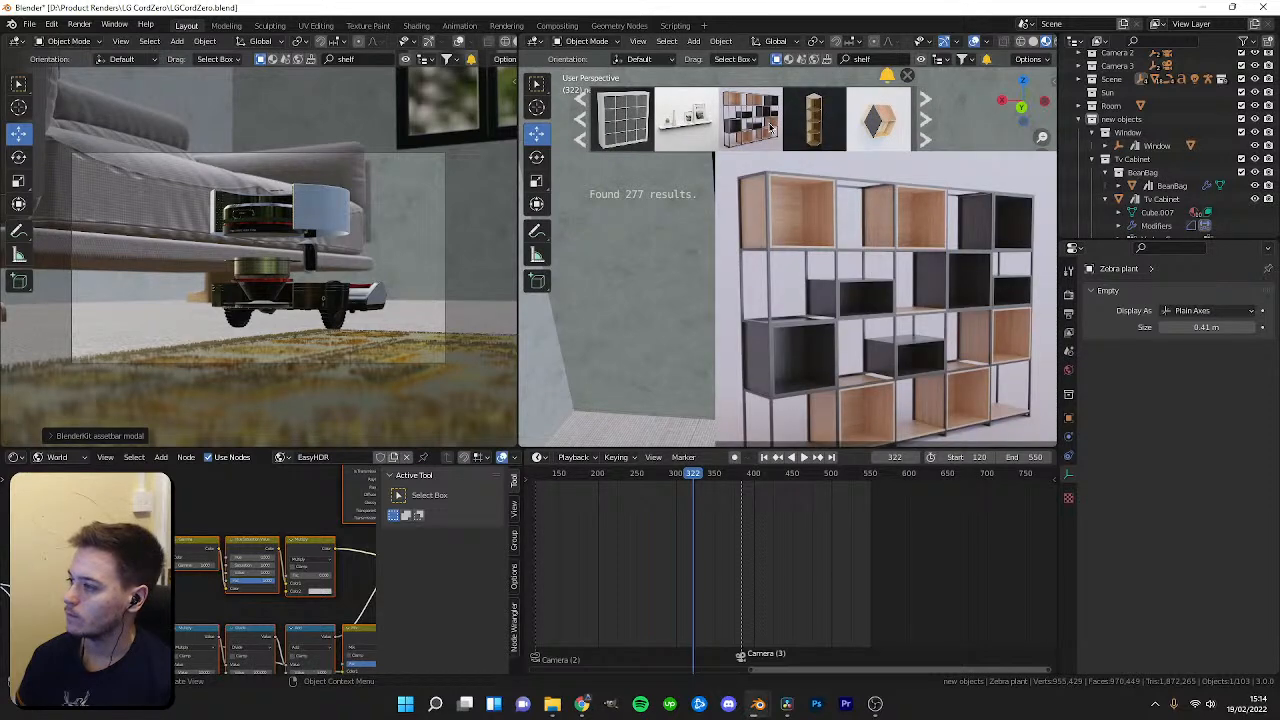
left_click(925, 122)
mouse_move(898, 137)
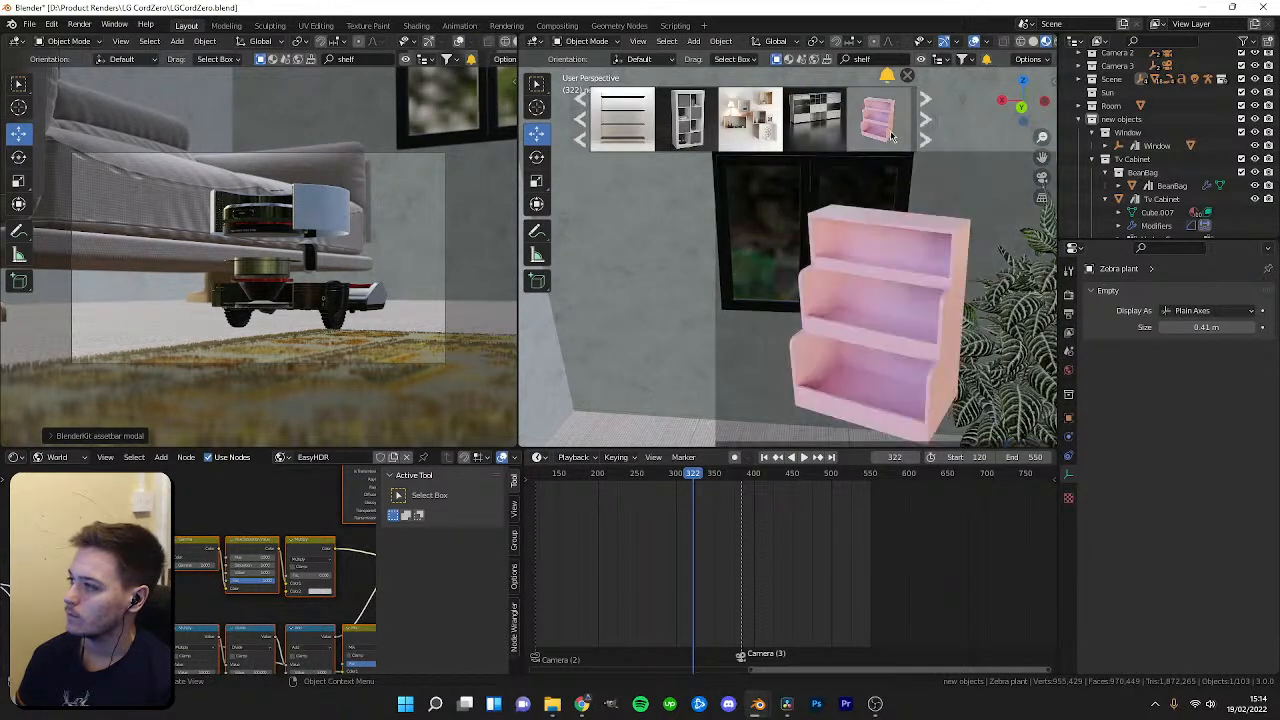
mouse_move(692, 127)
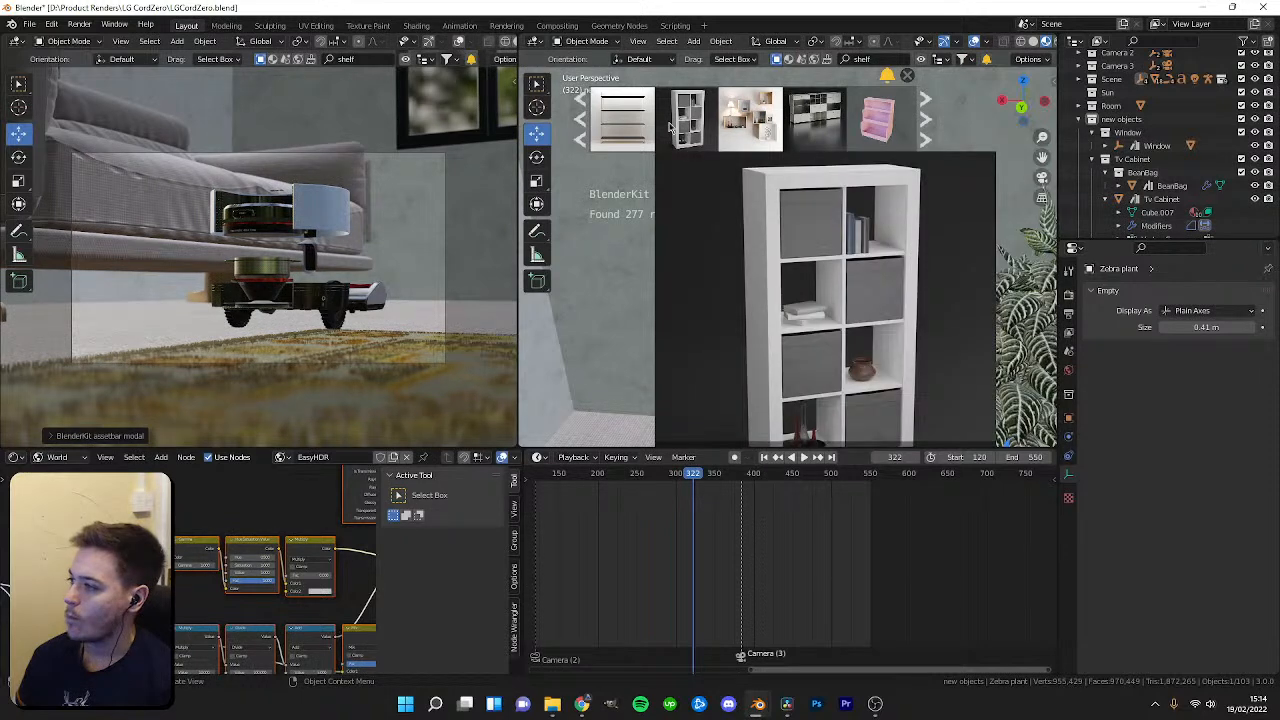
left_click(925, 122)
mouse_move(843, 122)
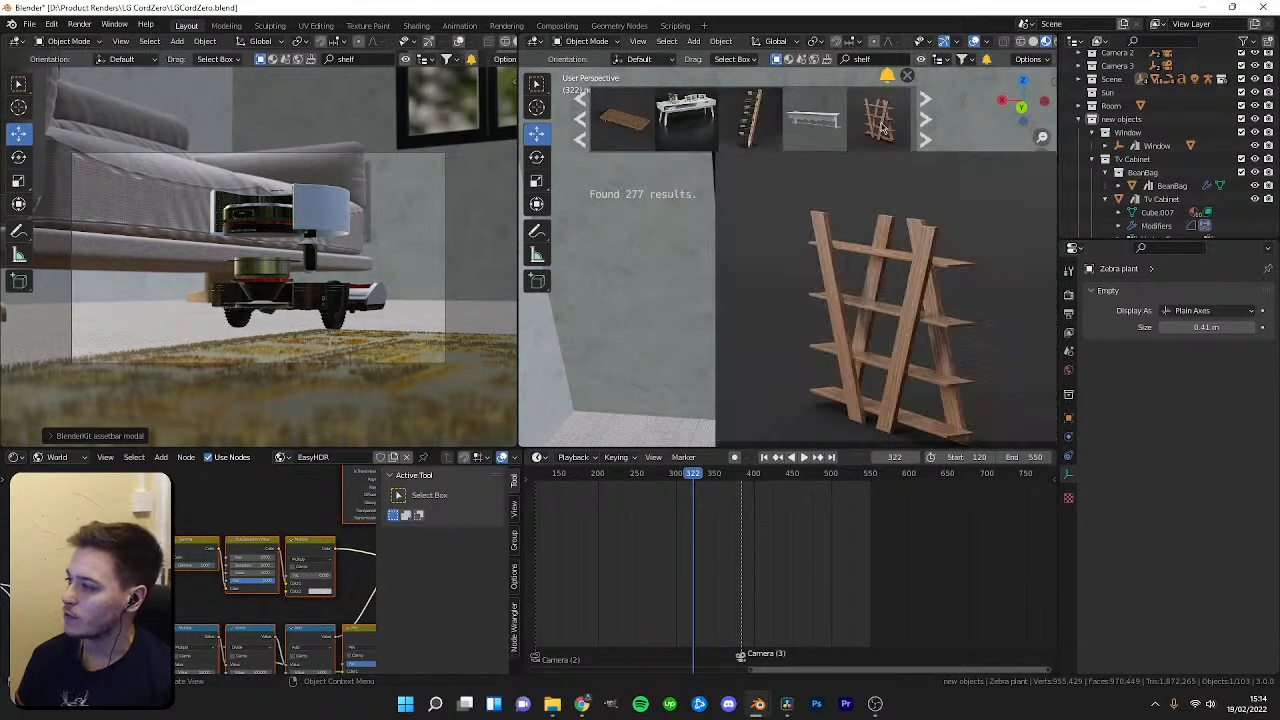
scroll(843, 122, "down", 2)
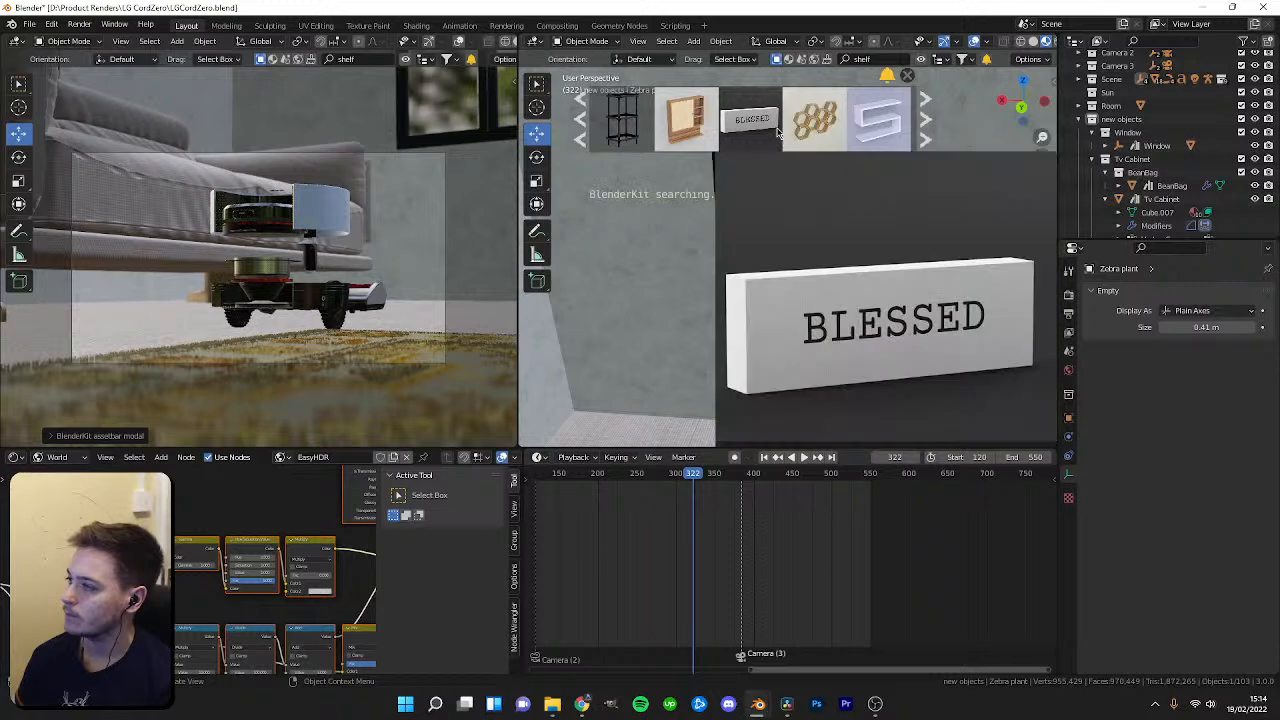
mouse_move(708, 123)
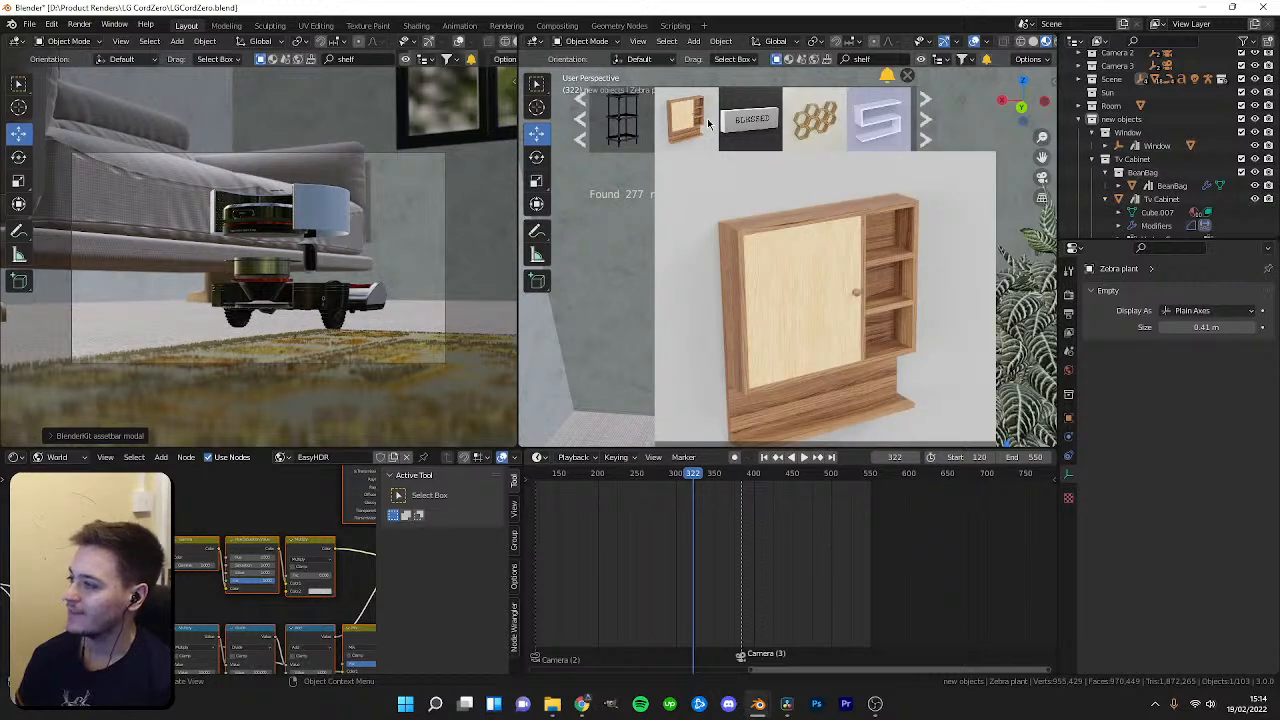
scroll(700, 124, "down", 2)
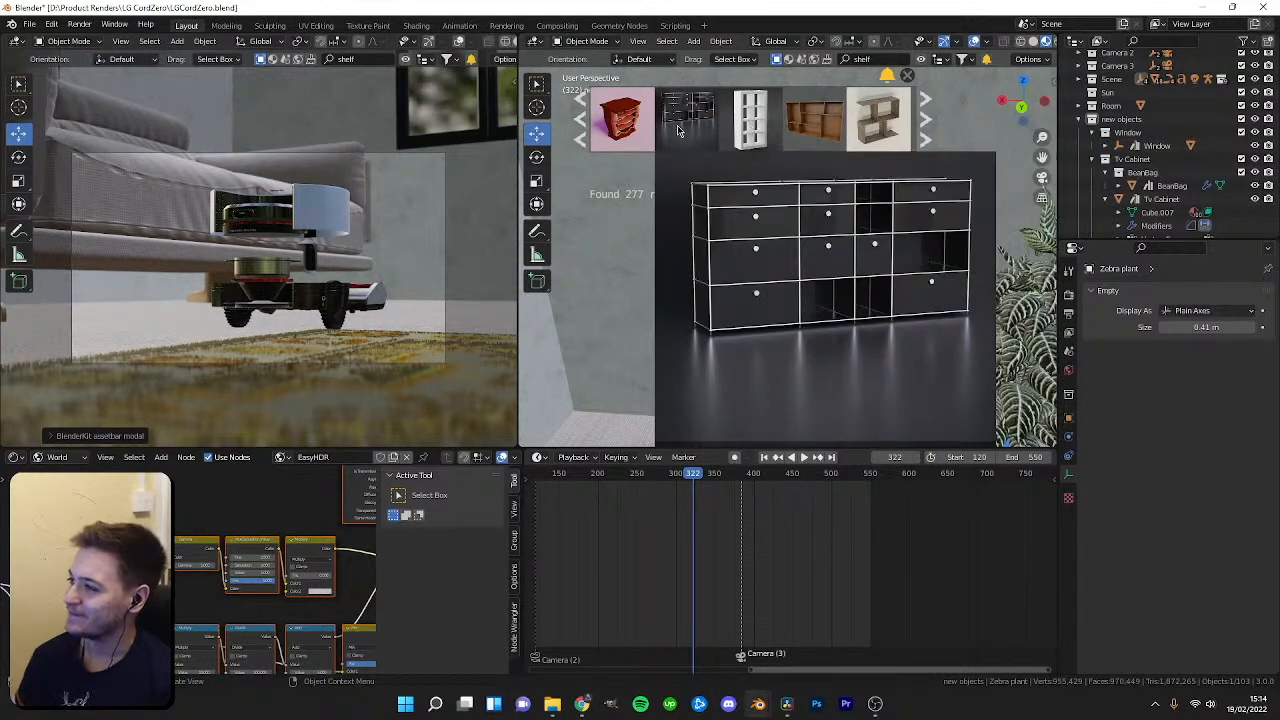
scroll(720, 128, "down", 2)
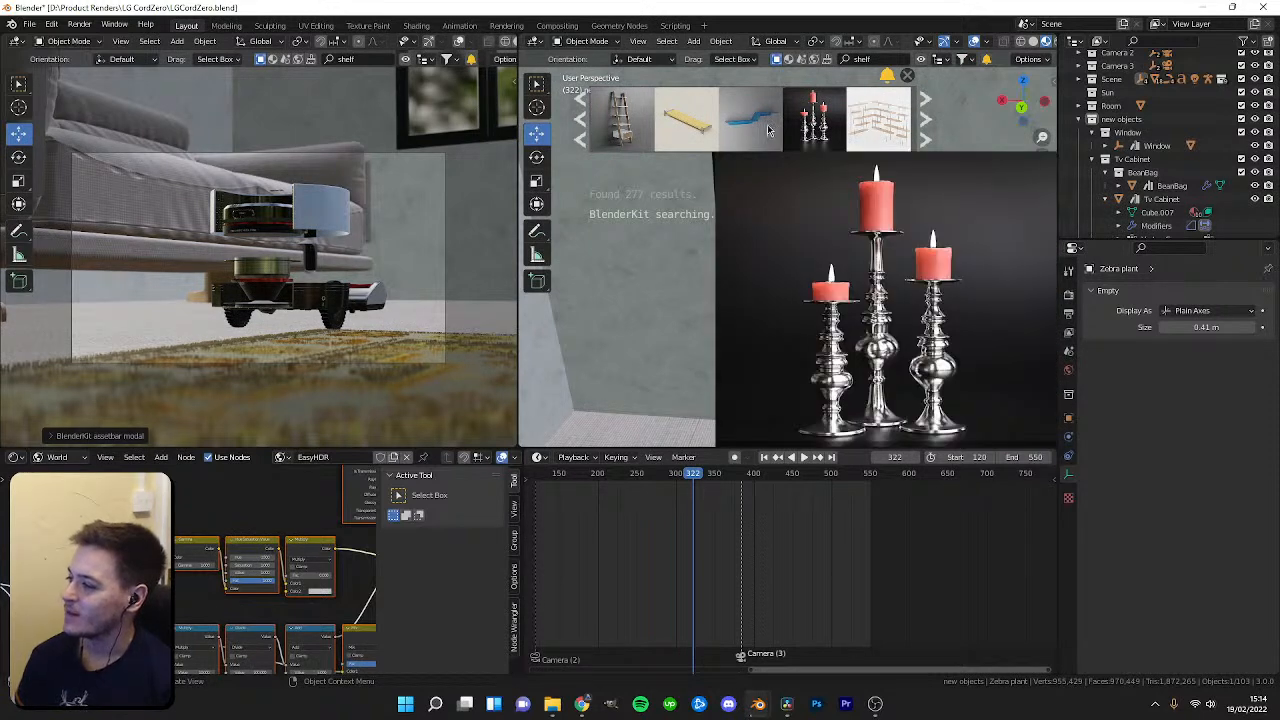
left_click(918, 130)
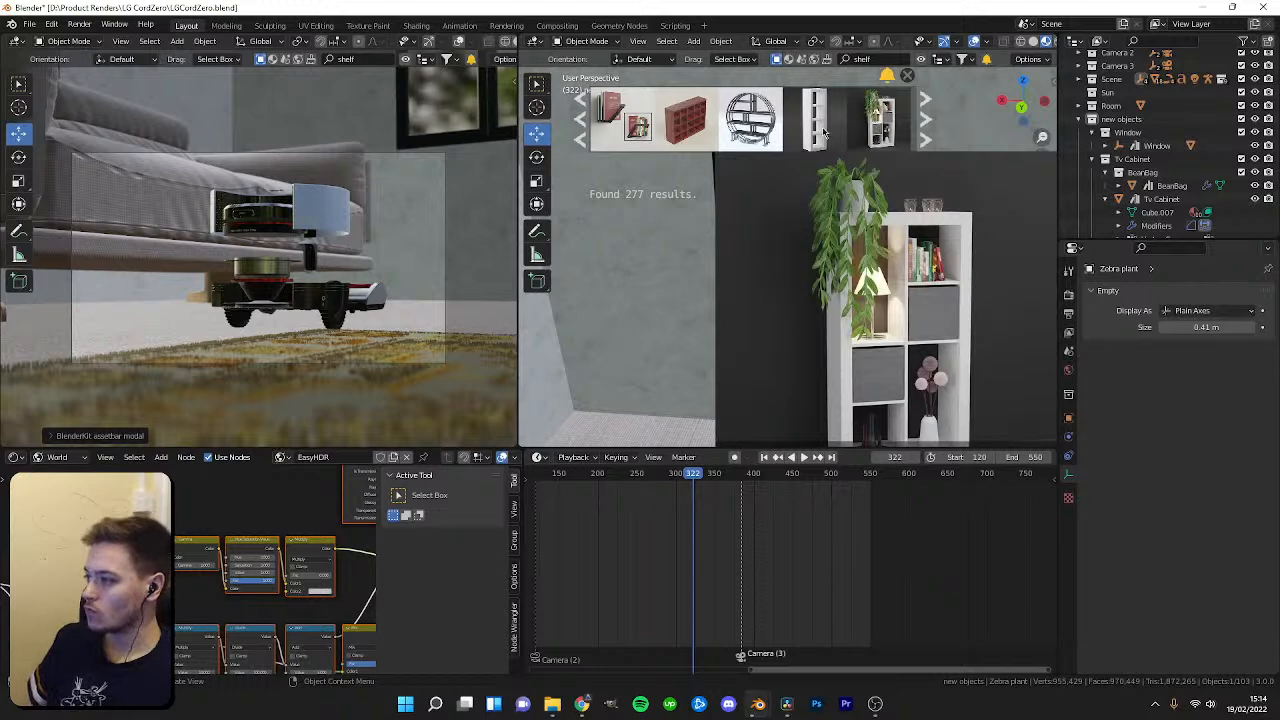
mouse_move(720, 148)
mouse_move(901, 130)
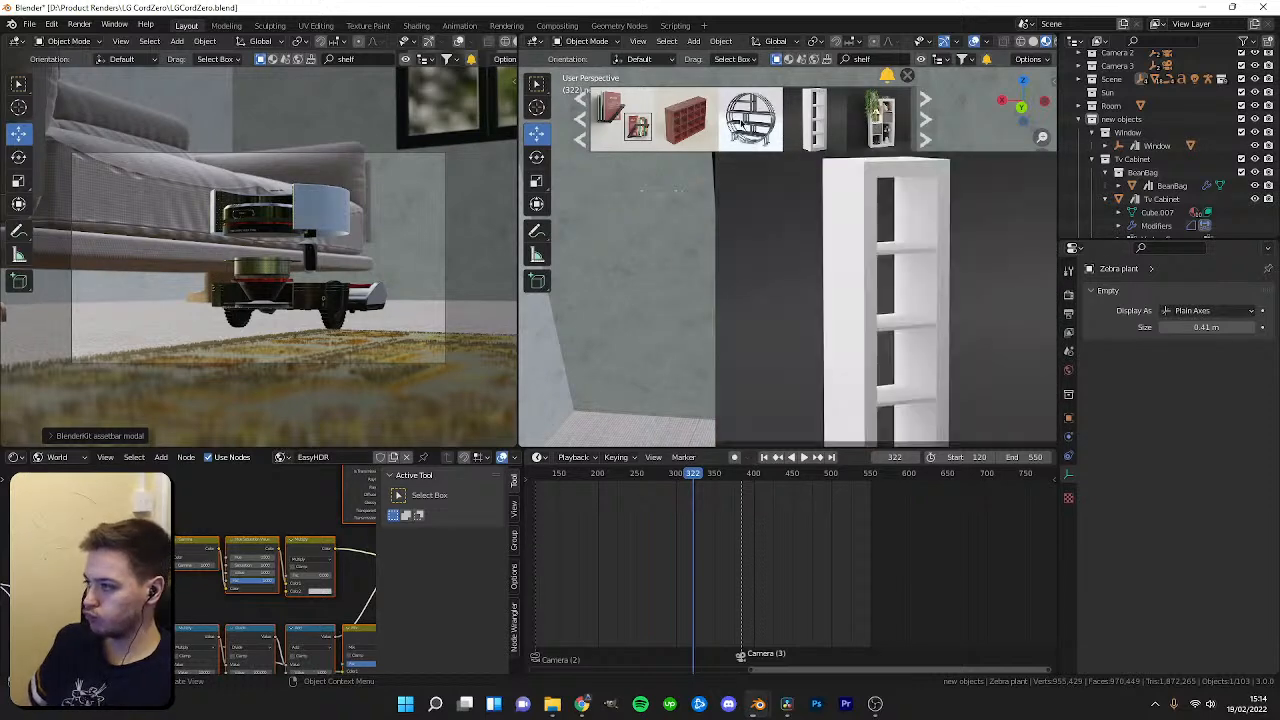
scroll(790, 125, "down", 3)
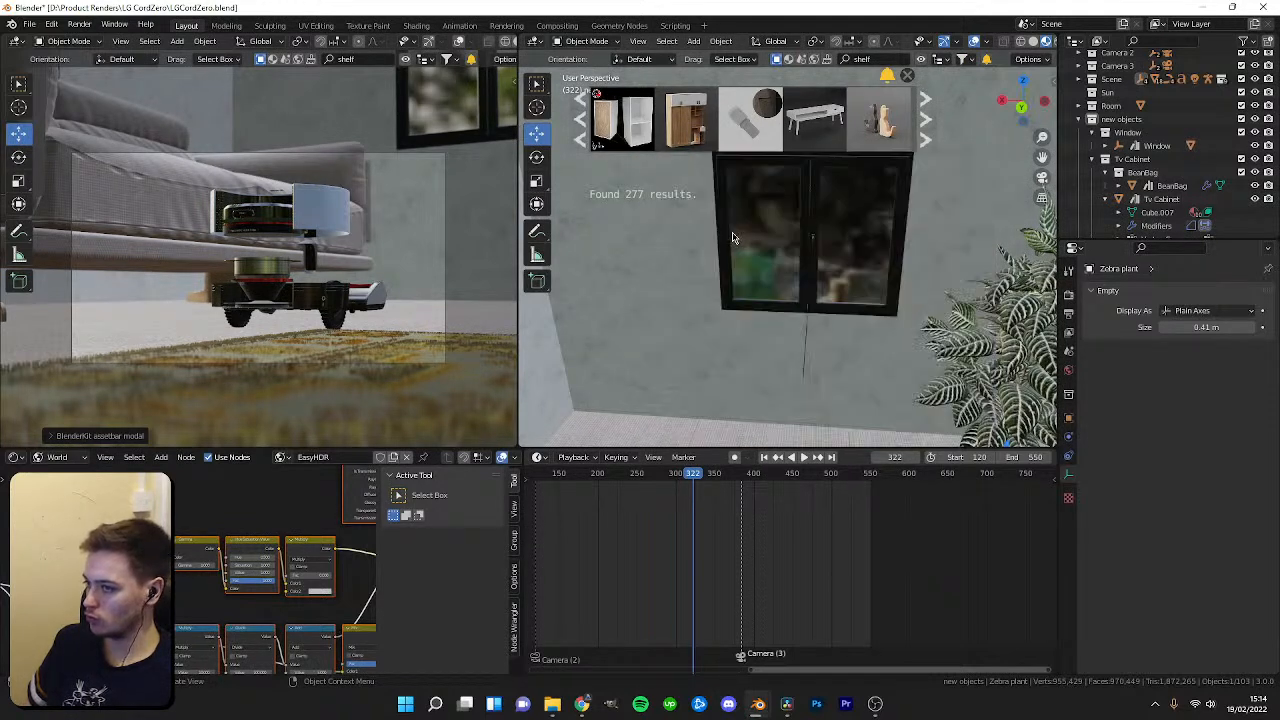
Move the timeline to frame 237 while continuing to browse the shelf results.
middle_click_drag(797, 257, 868, 68)
left_click(927, 112)
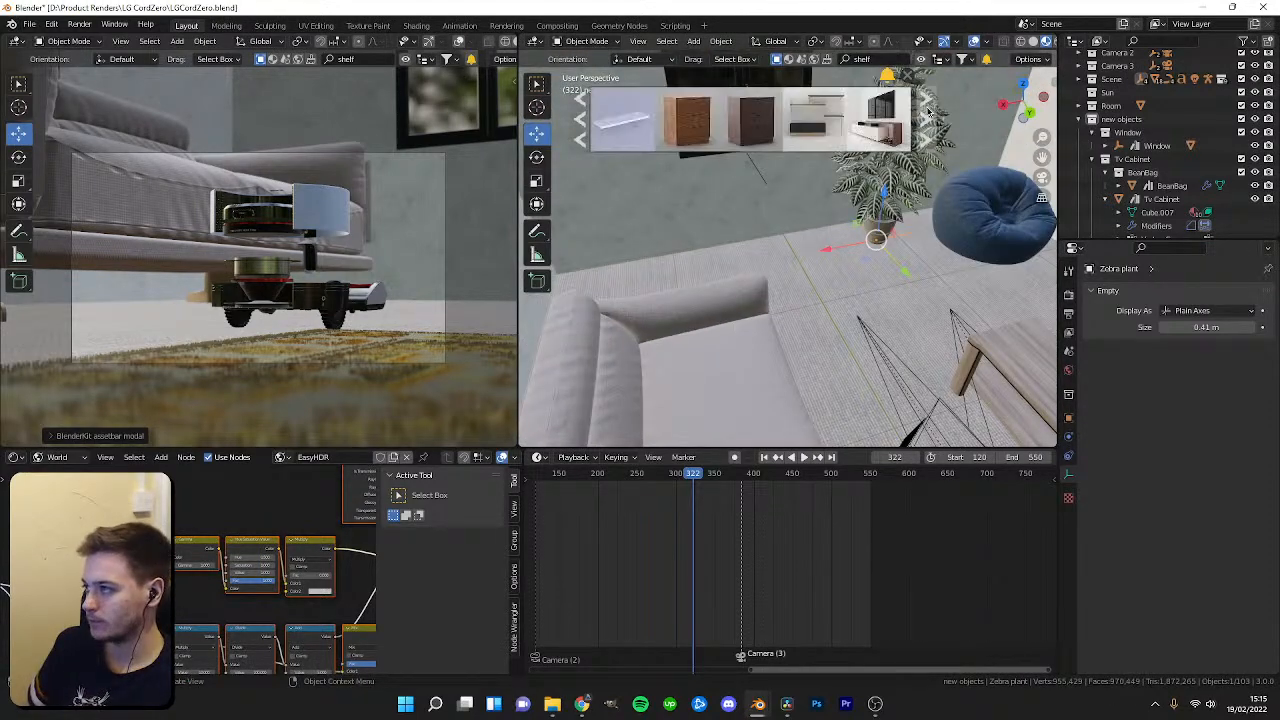
middle_click_drag(875, 111, 793, 271)
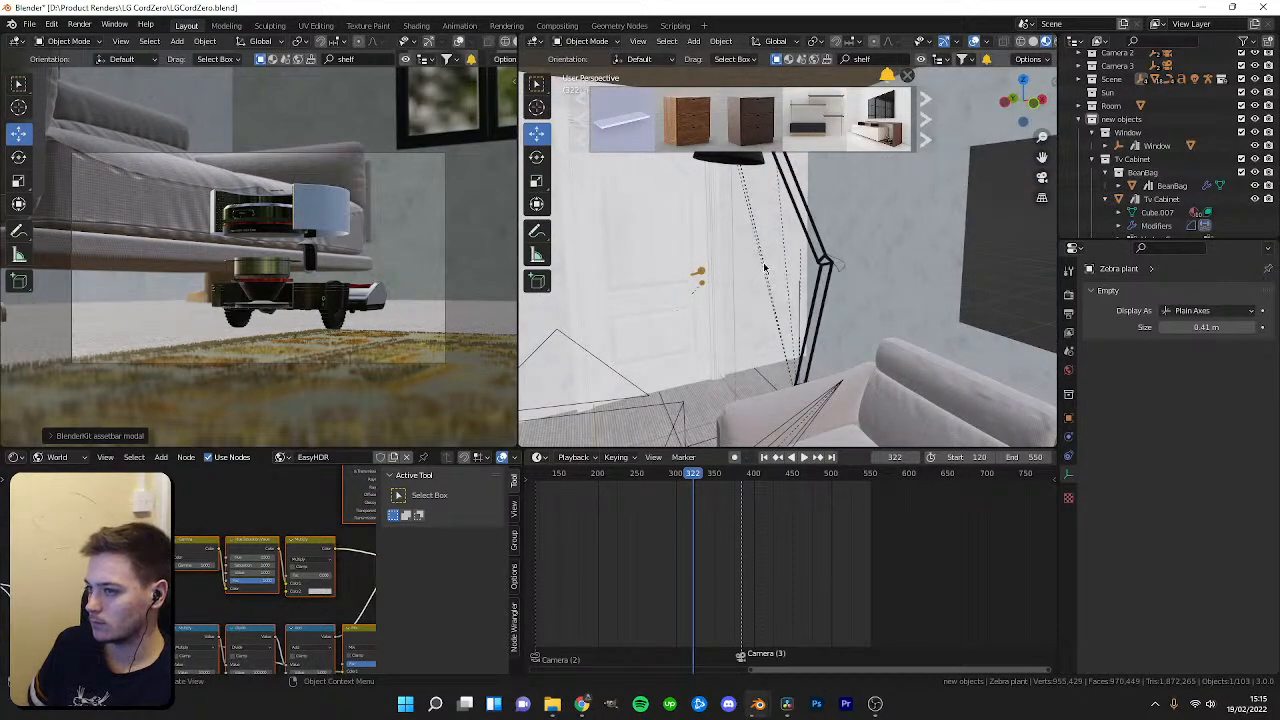
left_click(637, 496)
key("space")
left_click_drag(634, 496, 626, 524)
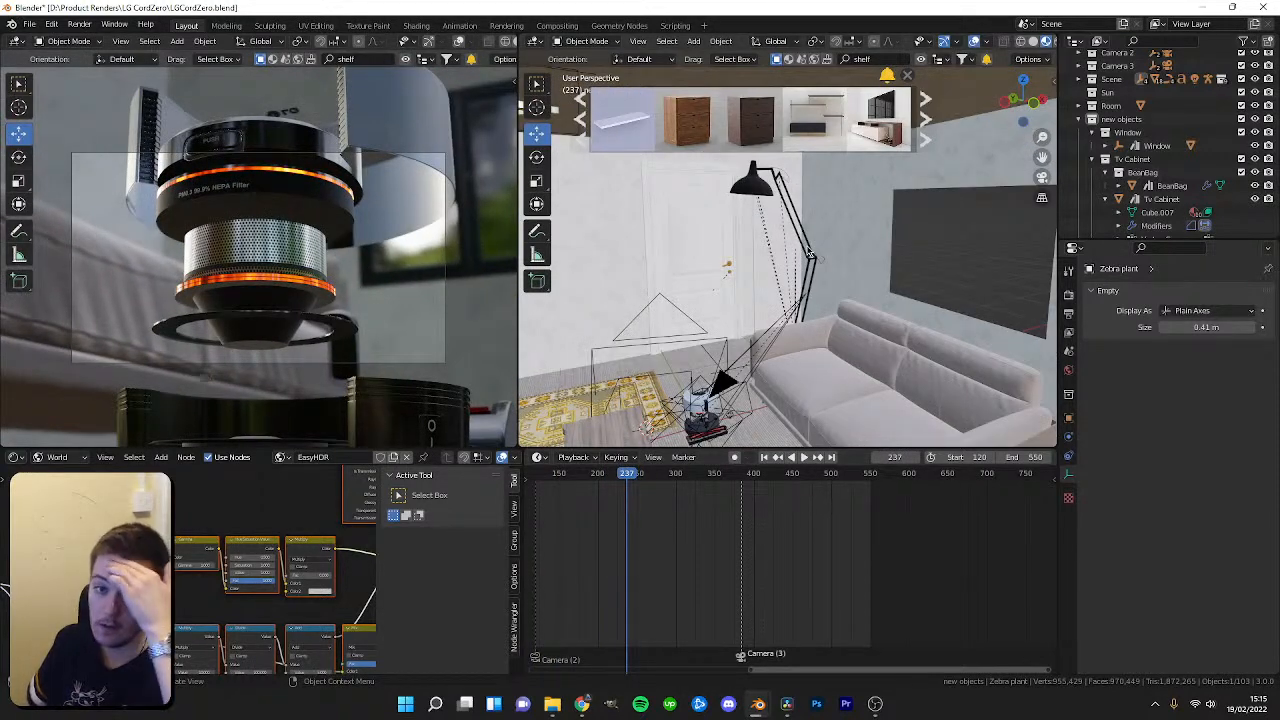
Drag the wooden three-drawer chest from the BlenderKit asset bar into the room beside the sofa.
middle_click_drag(810, 255, 880, 200)
left_click(926, 138)
mouse_move(776, 127)
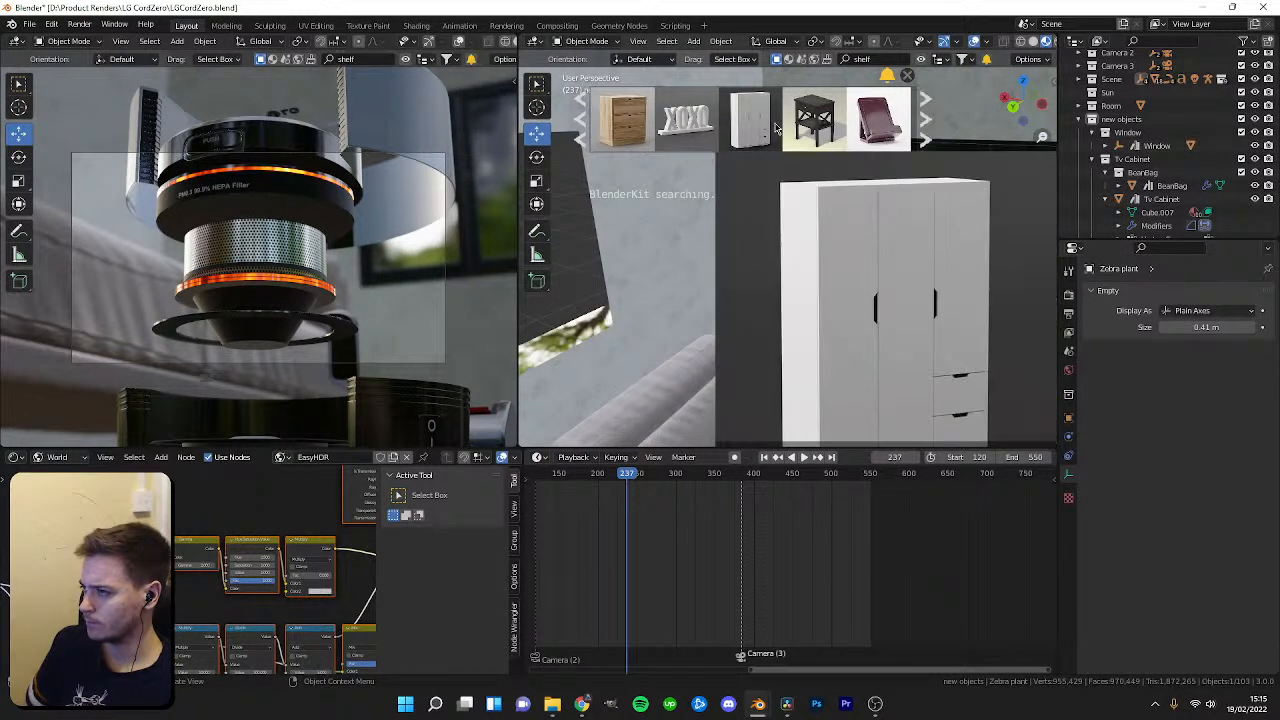
mouse_move(614, 127)
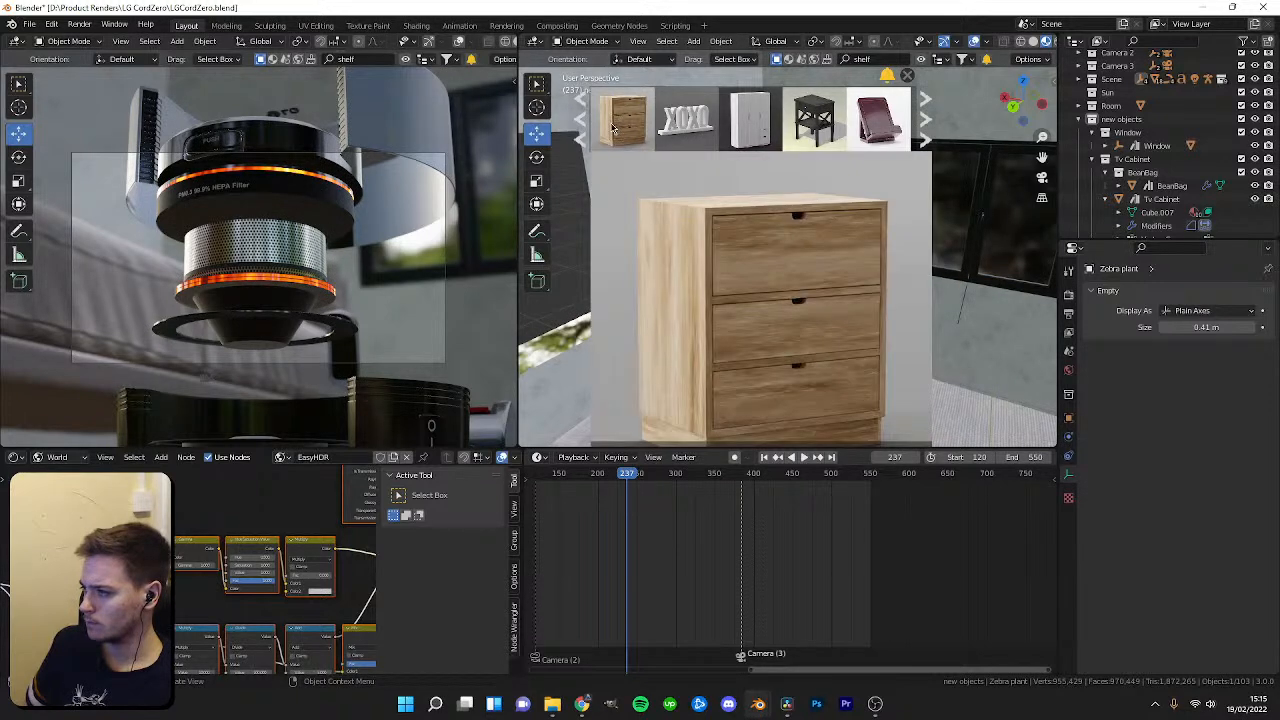
left_click_drag(622, 122, 861, 387)
left_click_drag(823, 343, 835, 351)
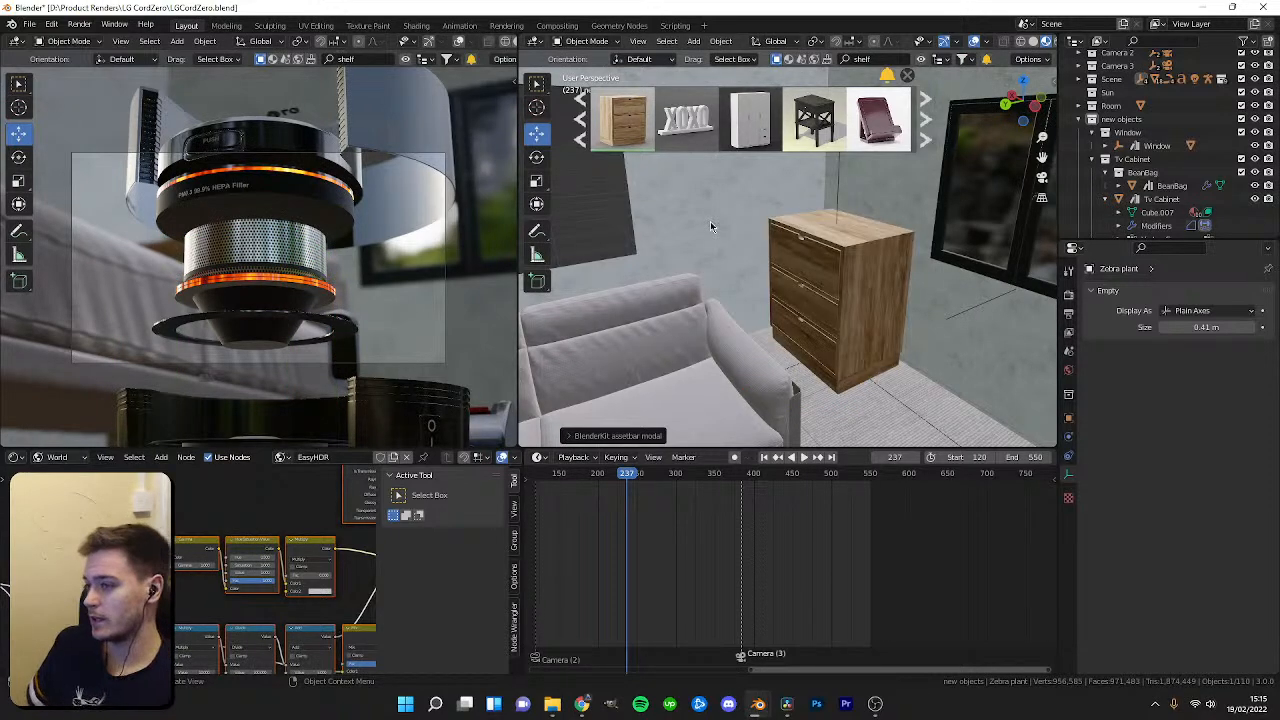
Move to frame 281 and slide the chest of drawers along the wall behind the sofa.
left_click_drag(627, 480, 661, 487)
middle_click_drag(840, 335, 845, 290)
left_click(672, 287)
middle_click_drag(845, 290, 650, 290, "shift")
left_click(1068, 530)
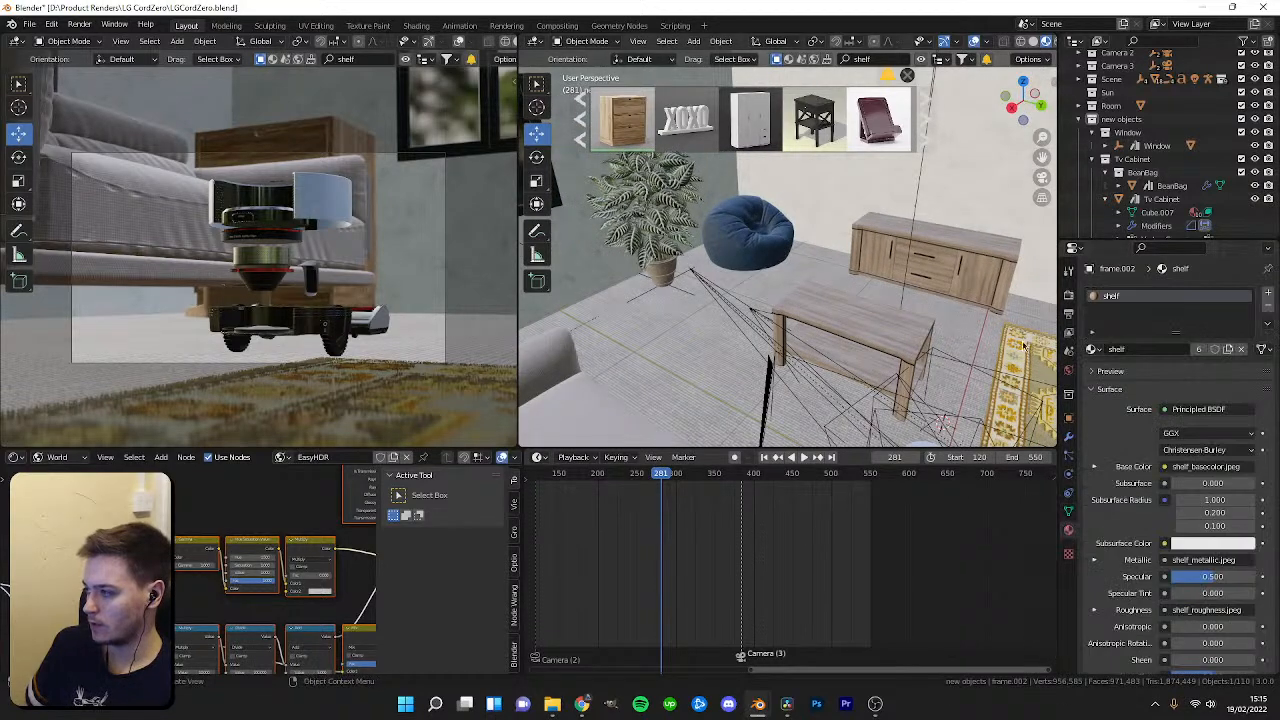
left_click(876, 338)
middle_click_drag(876, 338, 767, 305)
Assign the Persian walnut PBR texture seamless material to the chest's top drawer.
left_click(671, 236)
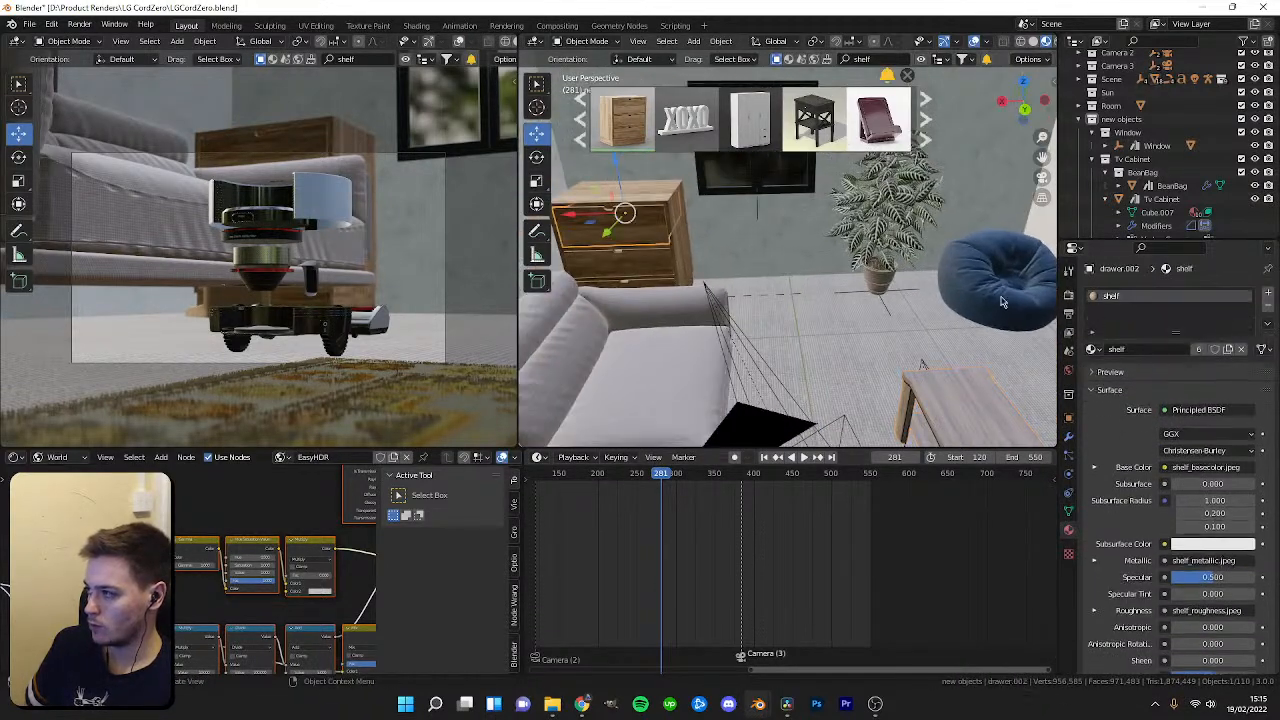
left_click(1093, 349)
type("persian")
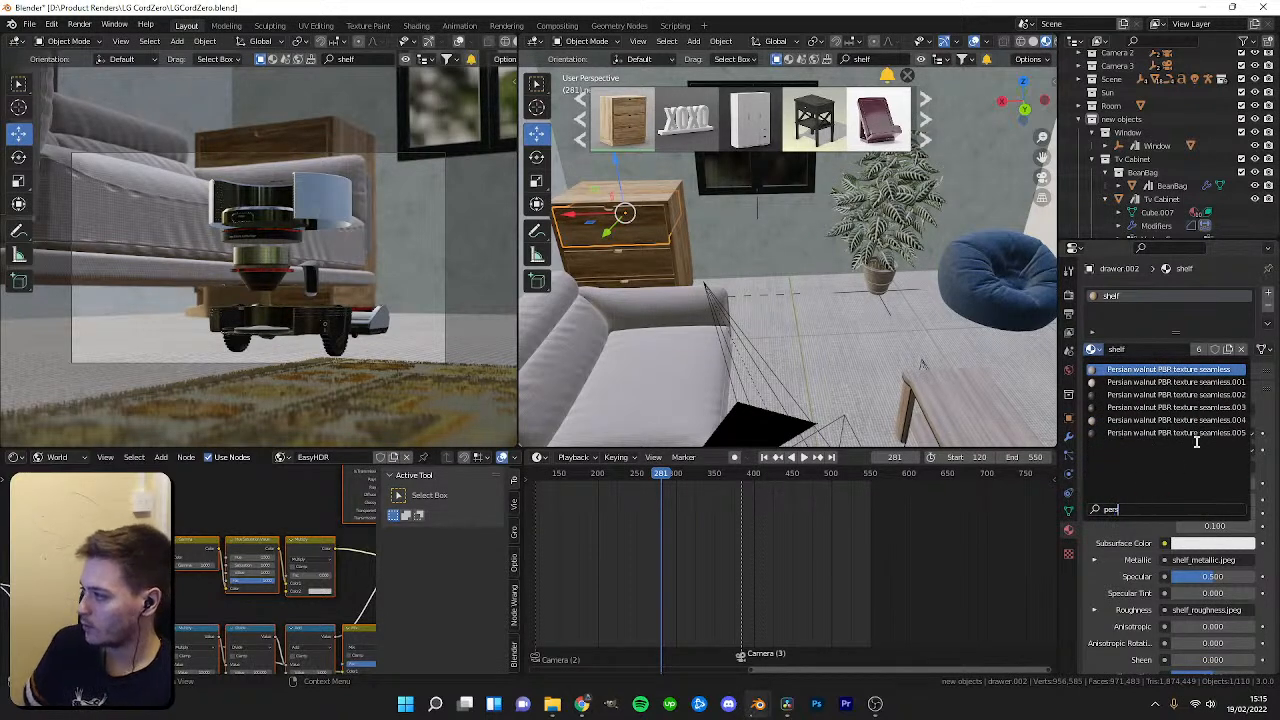
left_click(1200, 370)
Select the other drawer parts with the walnut drawer active and link its material to them.
key("KP_Decimal")
middle_click_drag(793, 268, 669, 276)
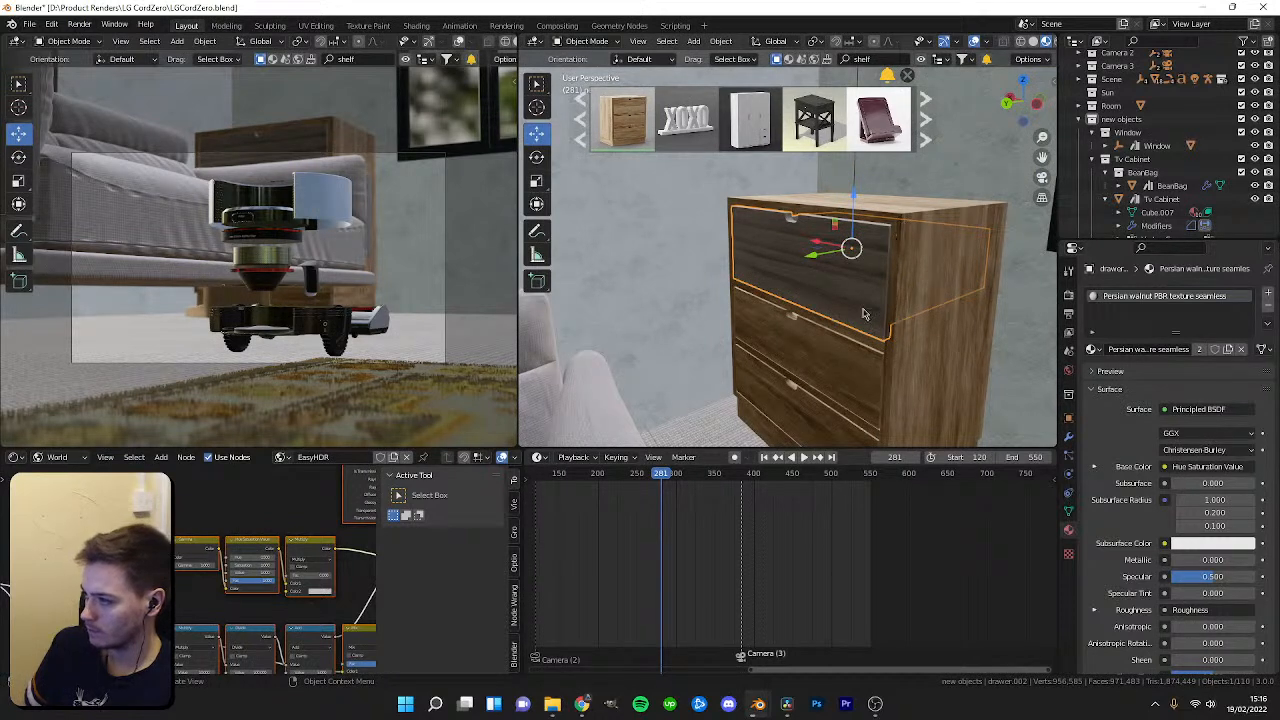
left_click(841, 361)
left_click(802, 404, "shift")
left_click(934, 329, "shift")
left_click(864, 306, "shift")
left_click(811, 268, "shift")
key("ctrl+l")
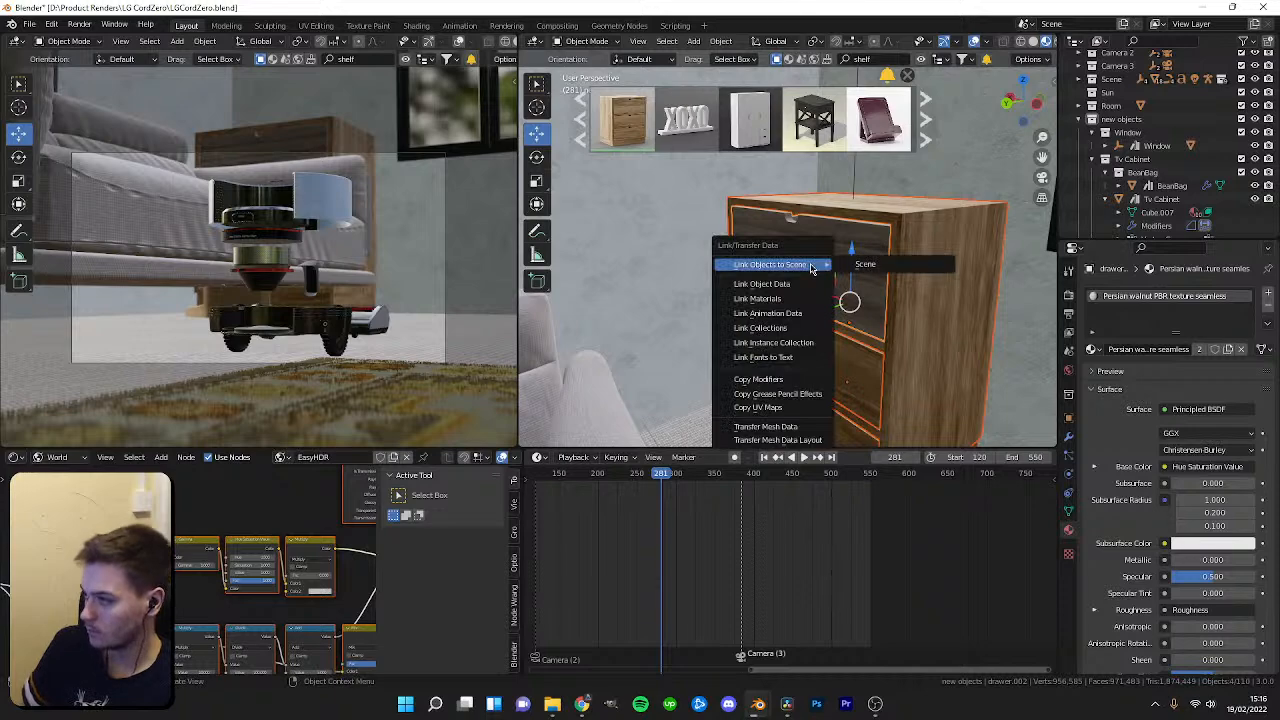
left_click(764, 301)
Link the Persian walnut material to the chest's base piece as well.
middle_click_drag(829, 340, 800, 347, "shift")
scroll(823, 290, "up", 3)
middle_click_drag(904, 436, 880, 354, "shift")
left_click(877, 352)
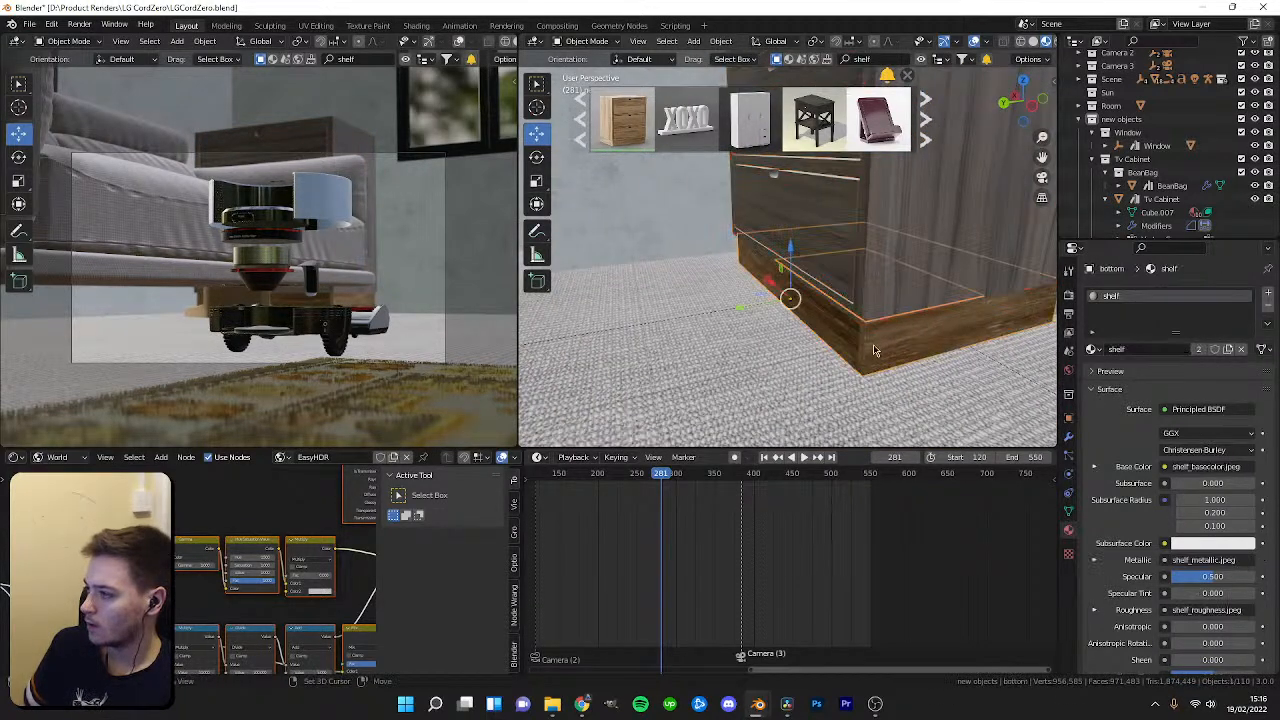
left_click(880, 324, "shift")
left_click(907, 277, "shift")
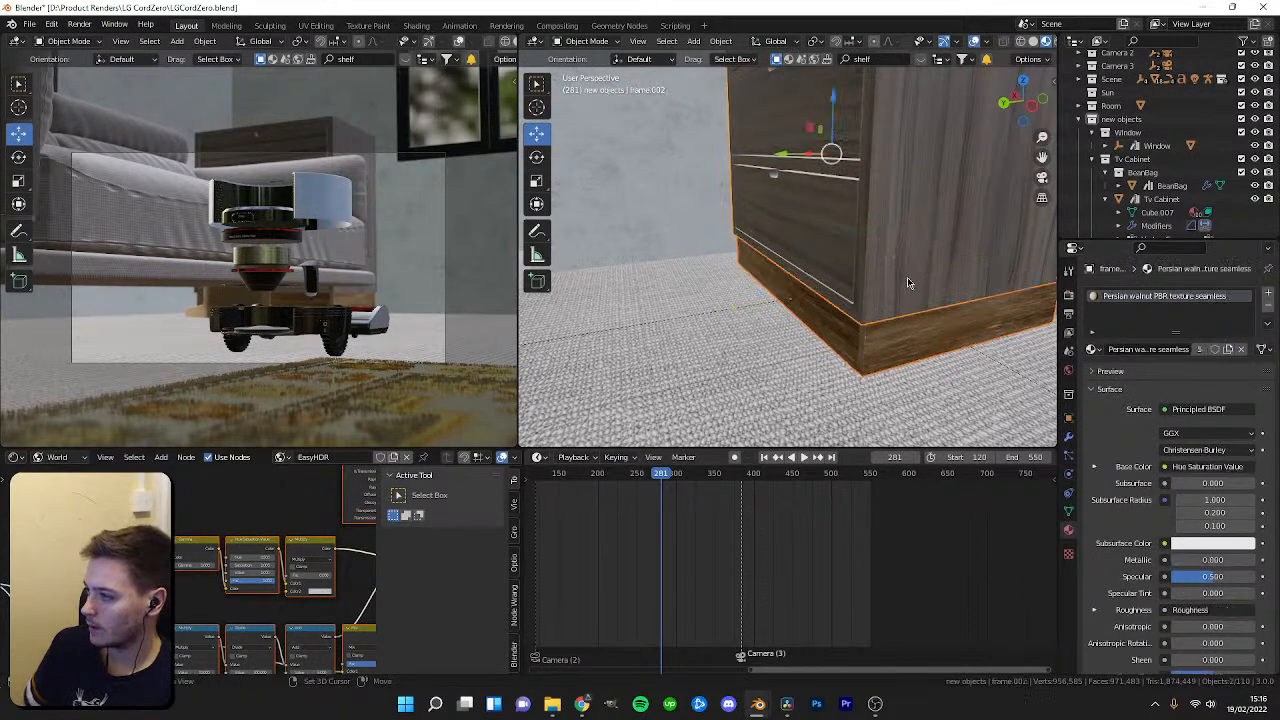
key("ctrl+l")
left_click(907, 277)
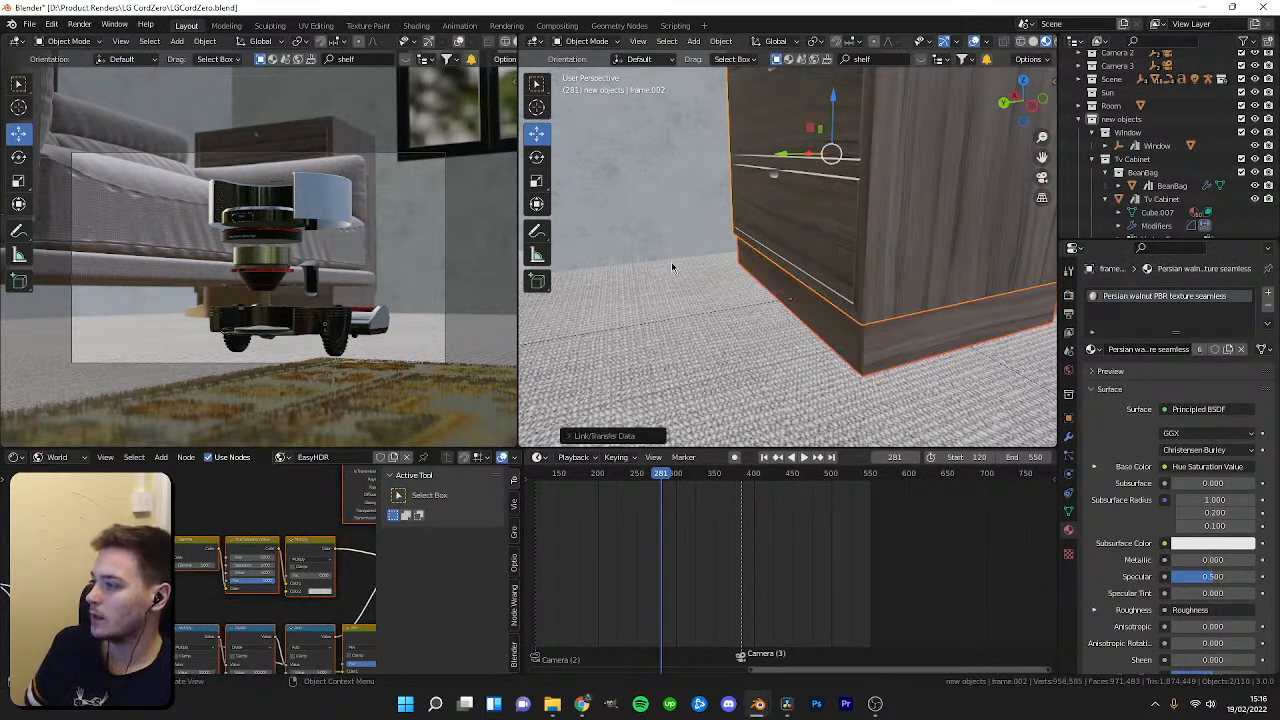
Review the walnut chest of drawers in the room and move the timeline to frame 229.
left_click(672, 260)
scroll(352, 311, "up", 3)
scroll(791, 314, "up", 4)
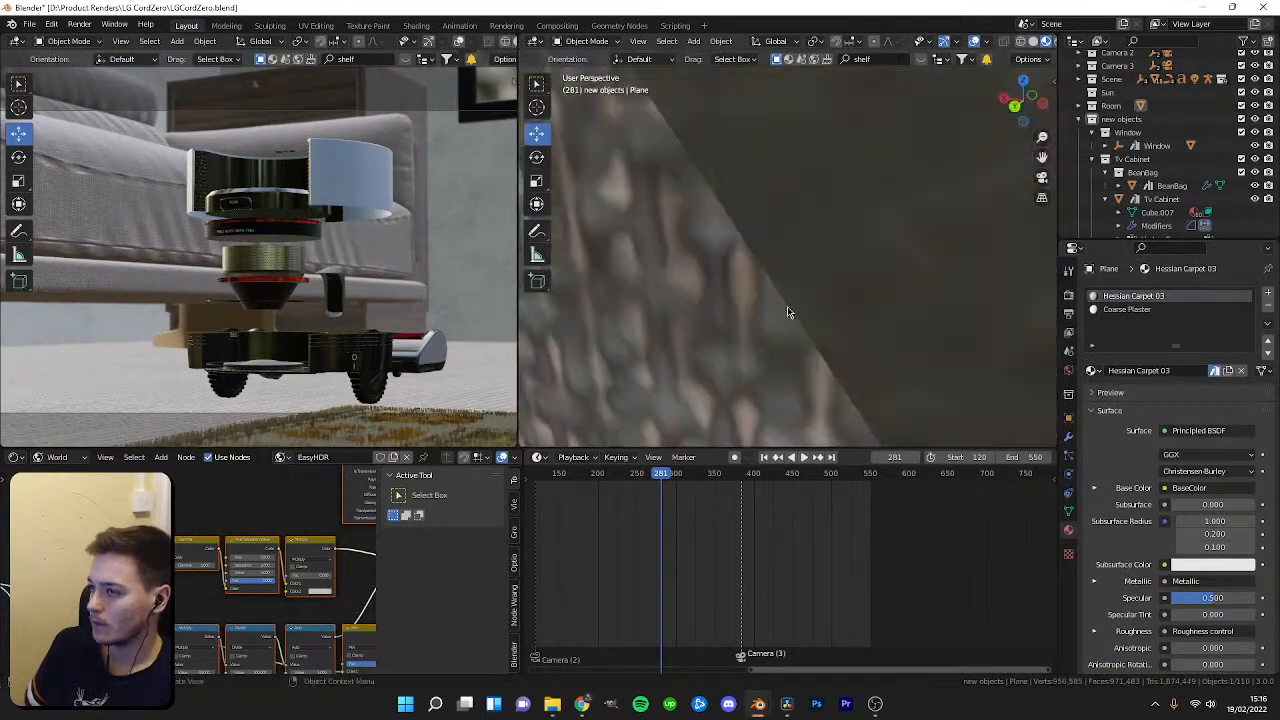
scroll(760, 320, "down", 8)
middle_click_drag(729, 329, 634, 333)
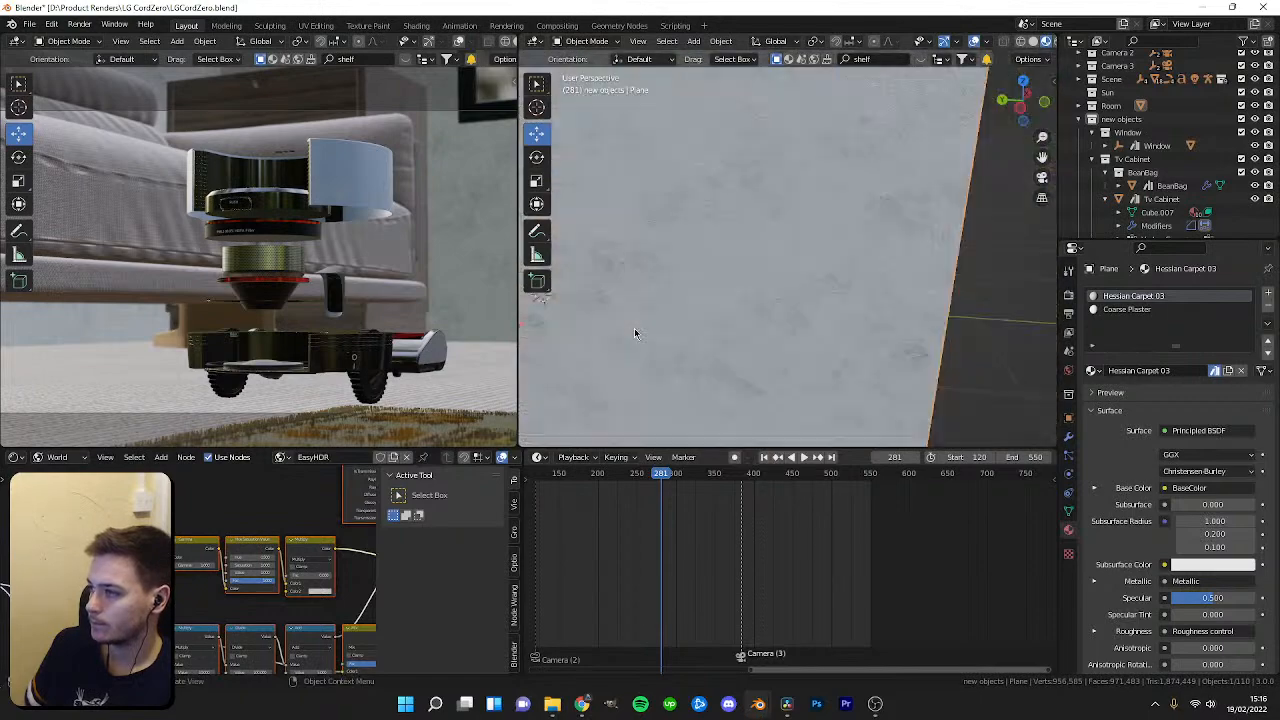
scroll(781, 343, "down", 5)
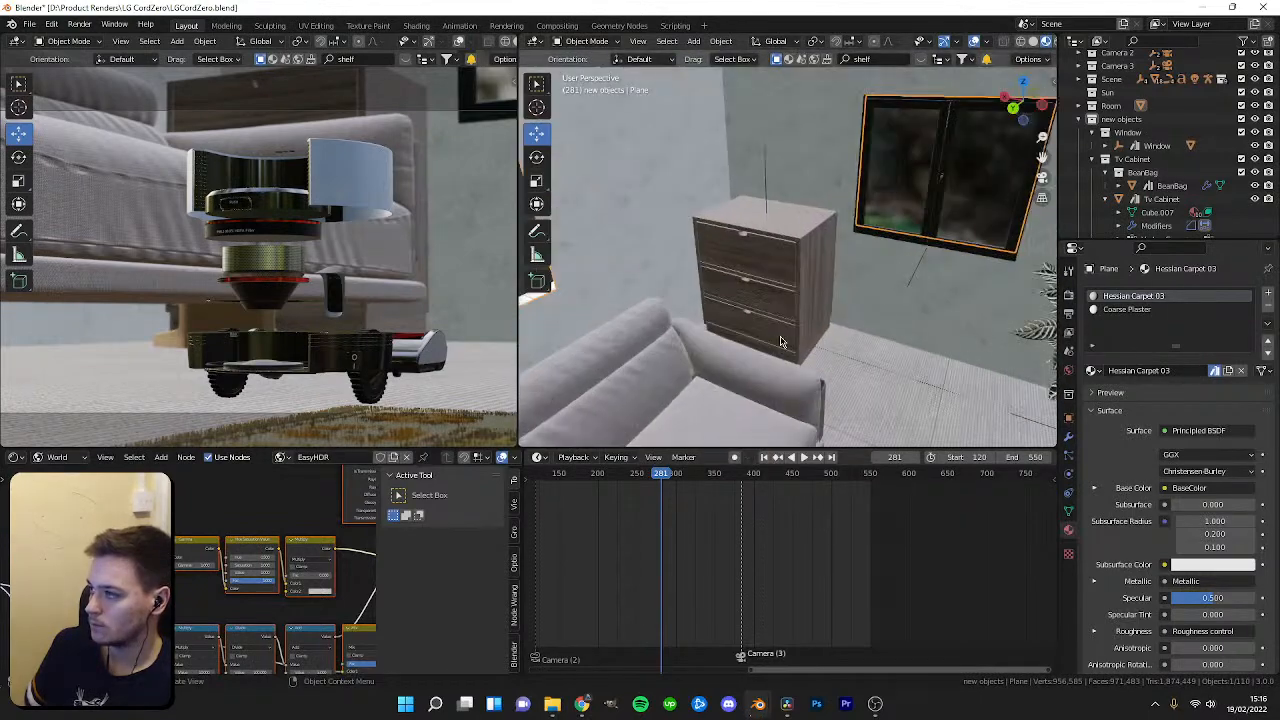
left_click_drag(661, 473, 621, 513)
Open the Seely Eevee.blend project from the ArchViz Seely Road London folder.
left_click(30, 23)
mouse_move(70, 66)
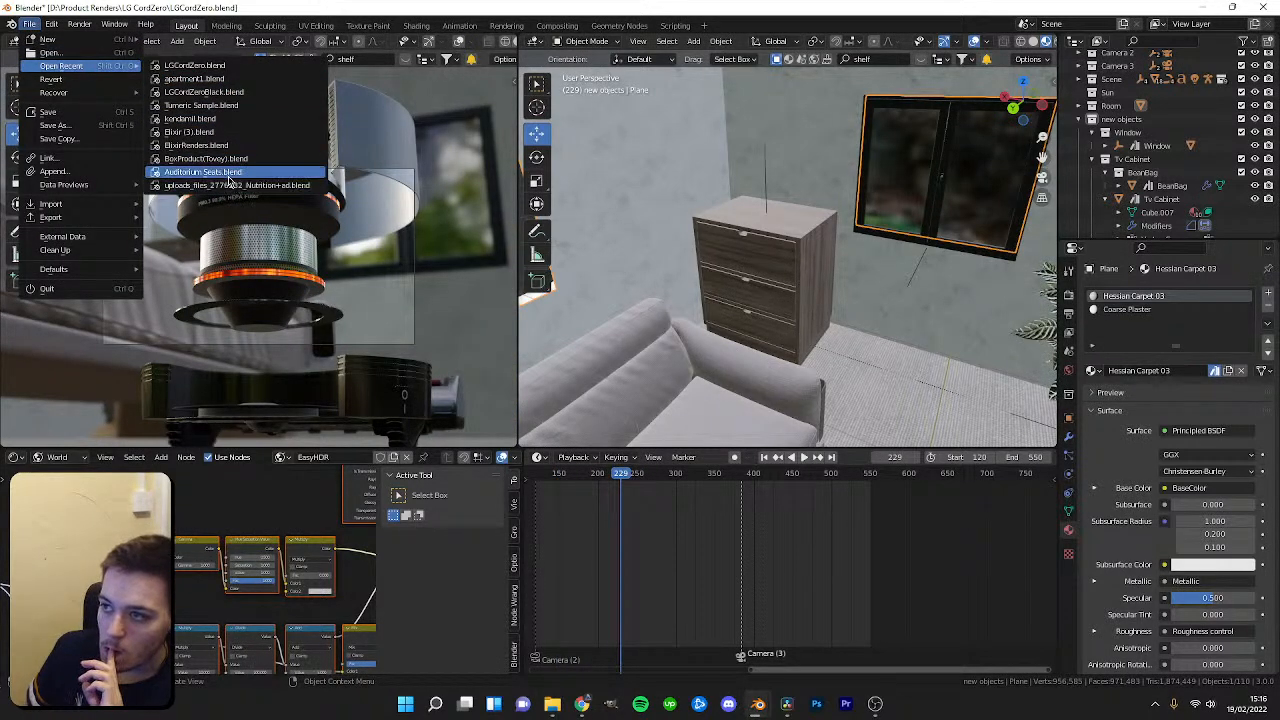
left_click(1262, 7)
left_click(610, 374)
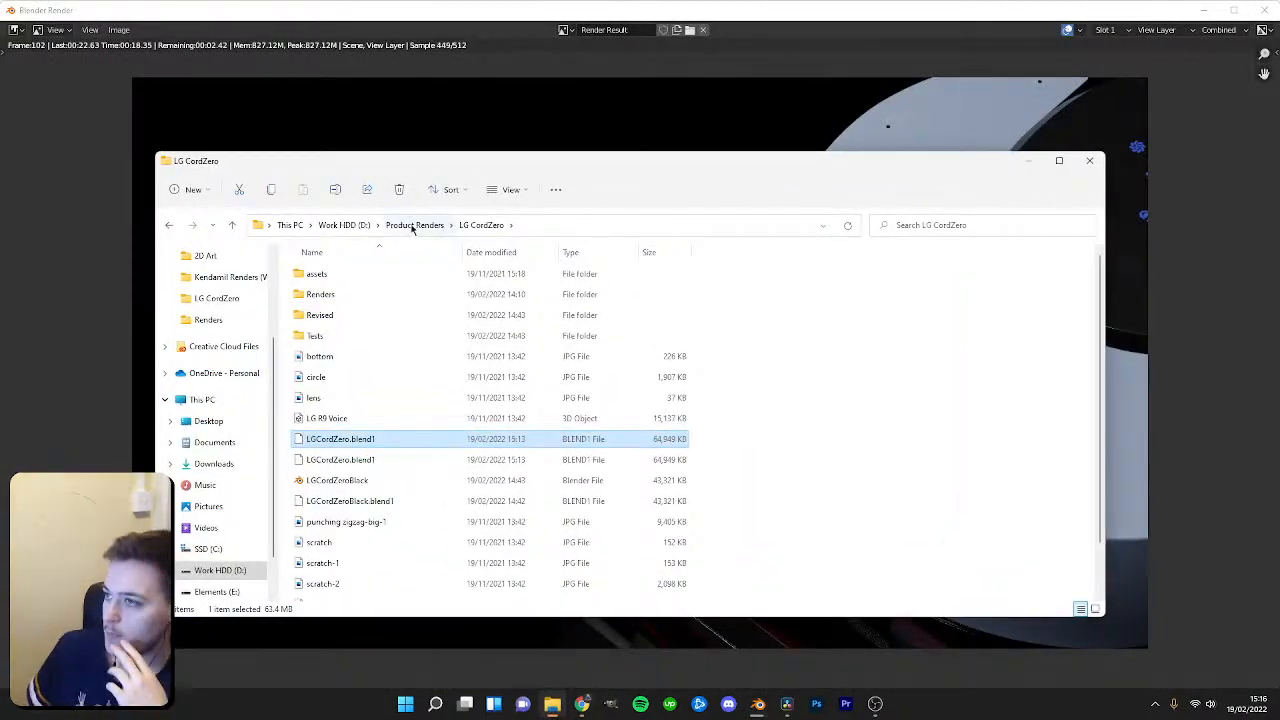
left_click(344, 225)
double_click(330, 273)
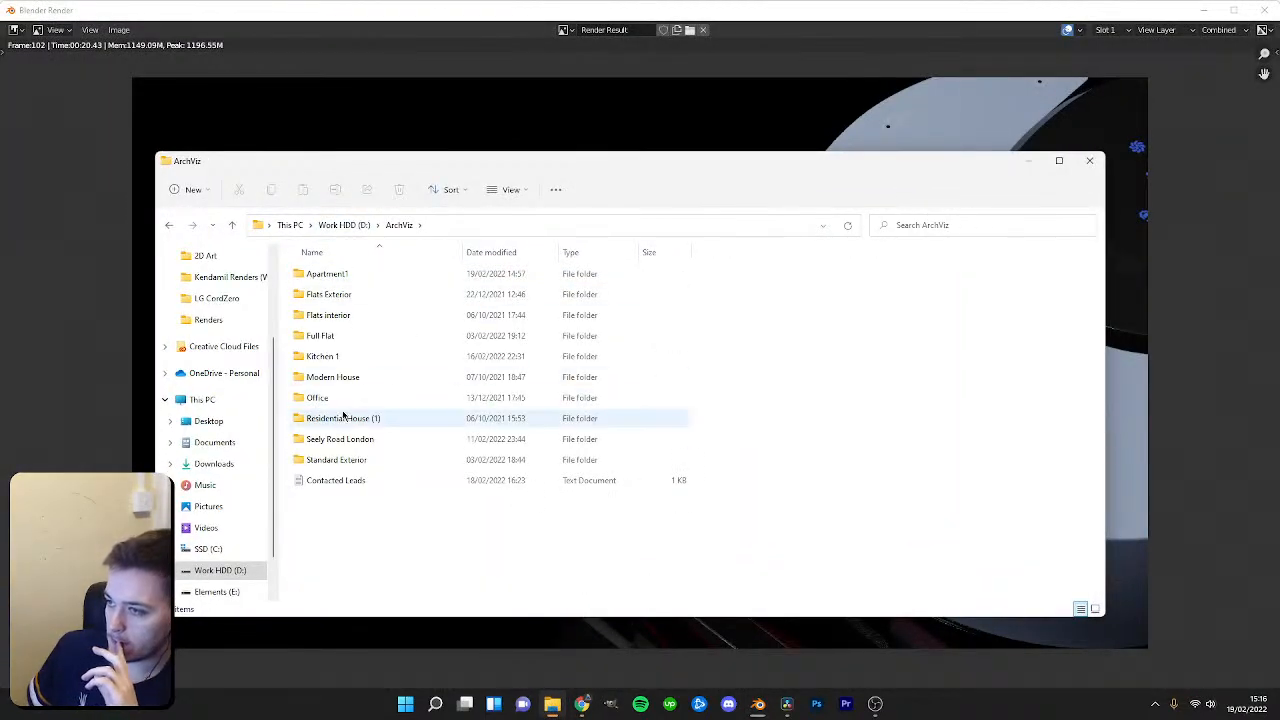
double_click(341, 440)
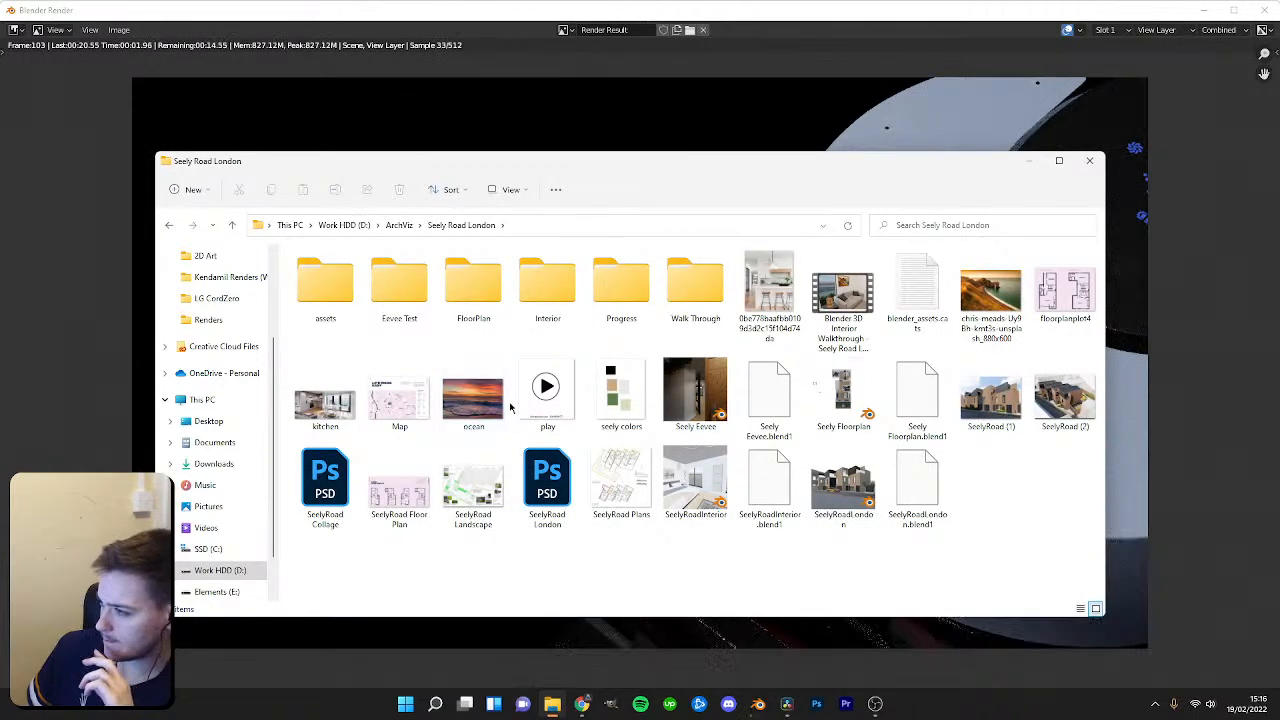
double_click(688, 378)
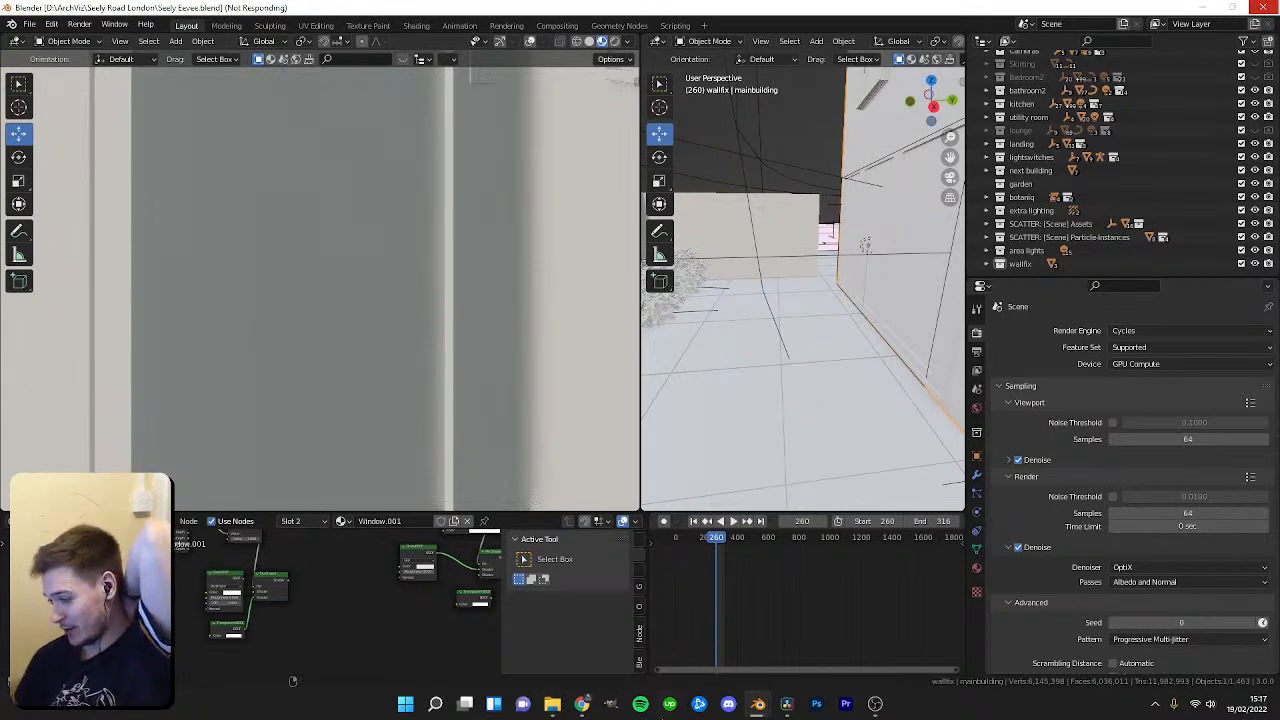
Browse to the LG CordZero Revised Black render folder and view the rendered frame Black0104, then close the viewer.
left_click(552, 704)
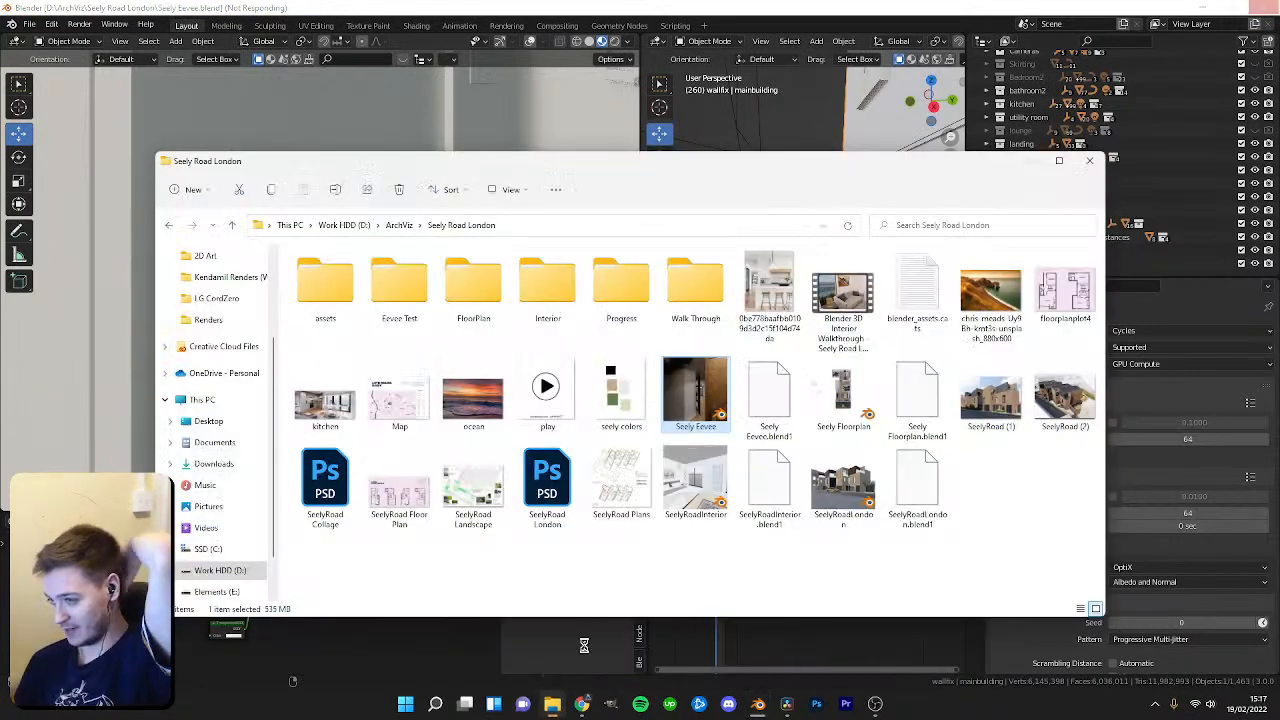
left_click(399, 225)
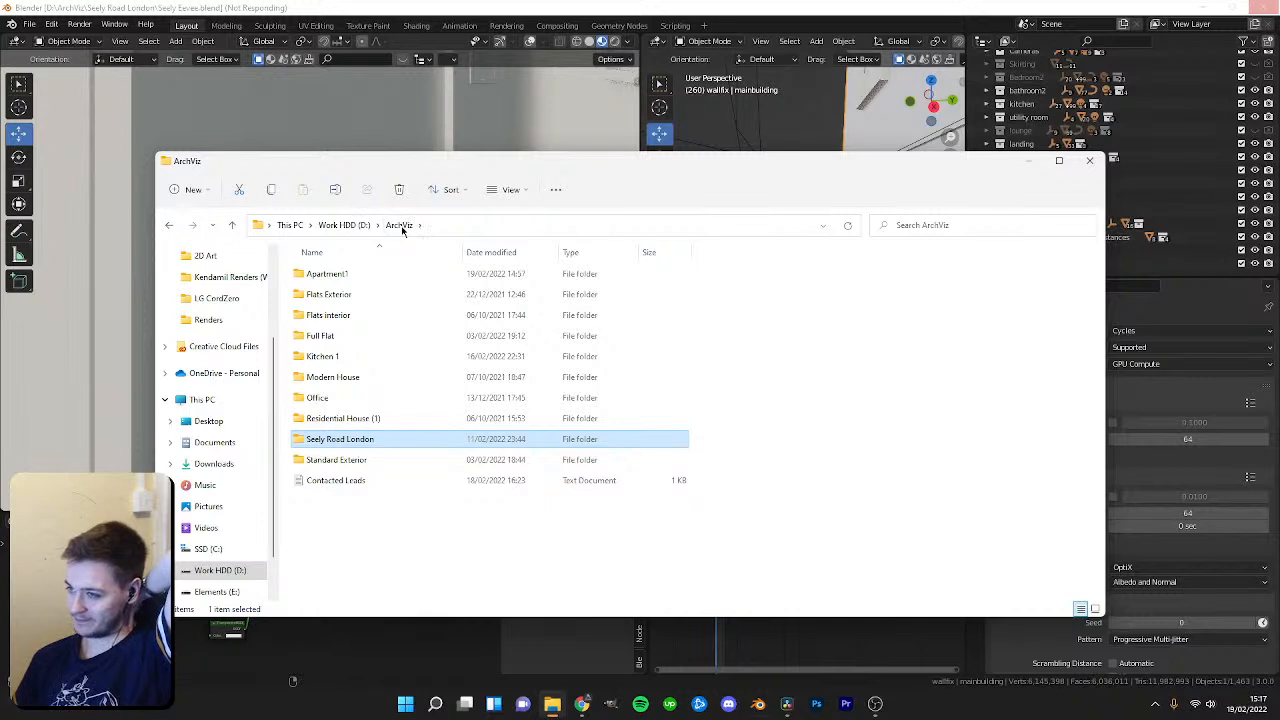
left_click(348, 225)
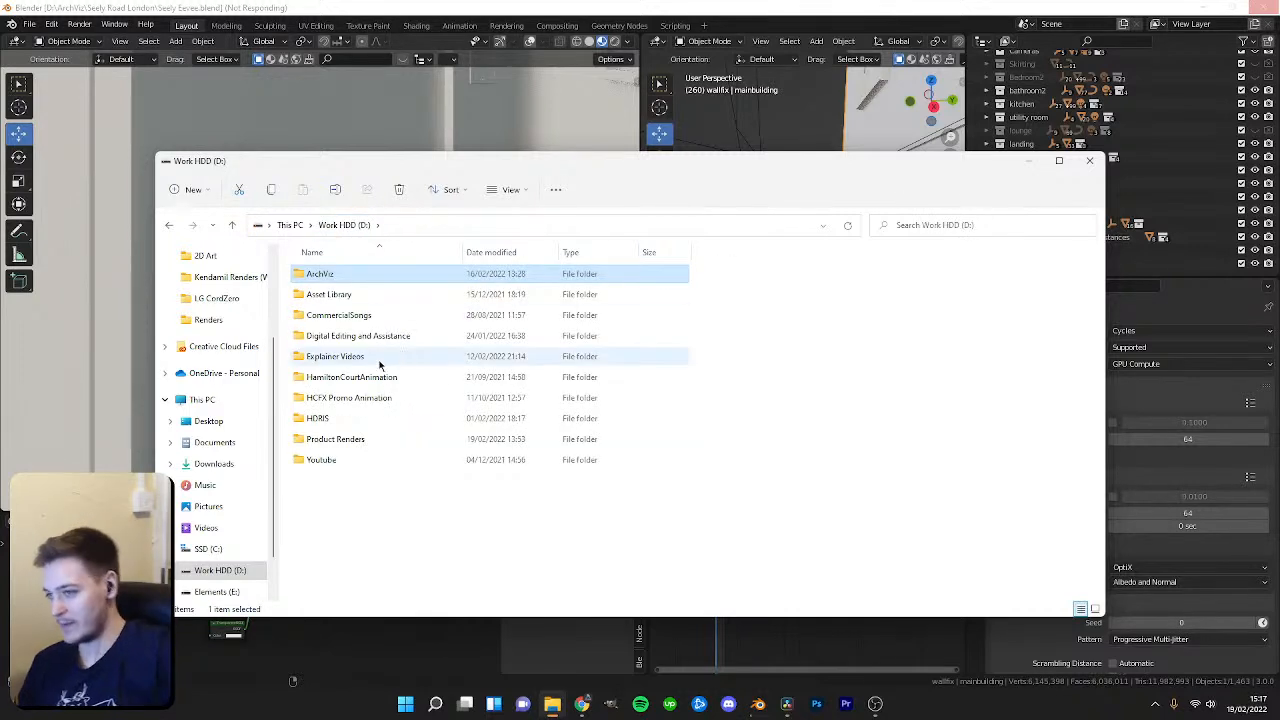
double_click(340, 439)
scroll(335, 445, "down", 2)
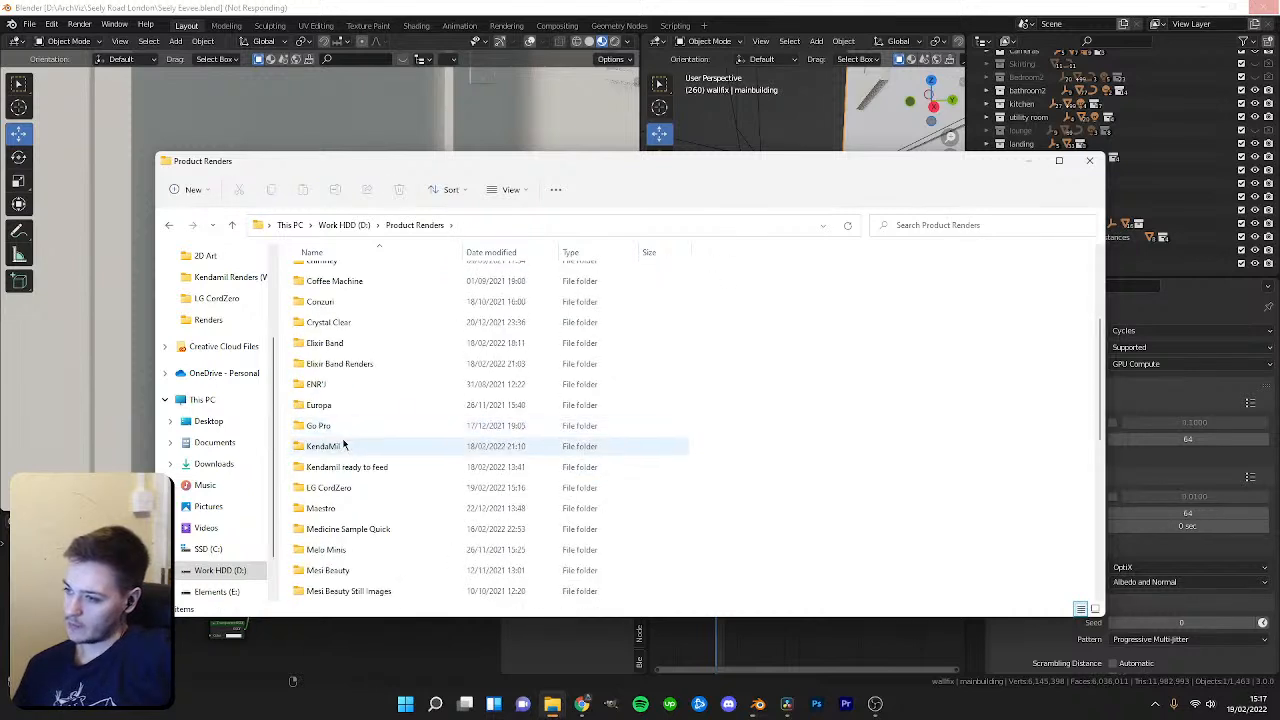
double_click(338, 487)
double_click(362, 315)
left_click(330, 275)
double_click(330, 275)
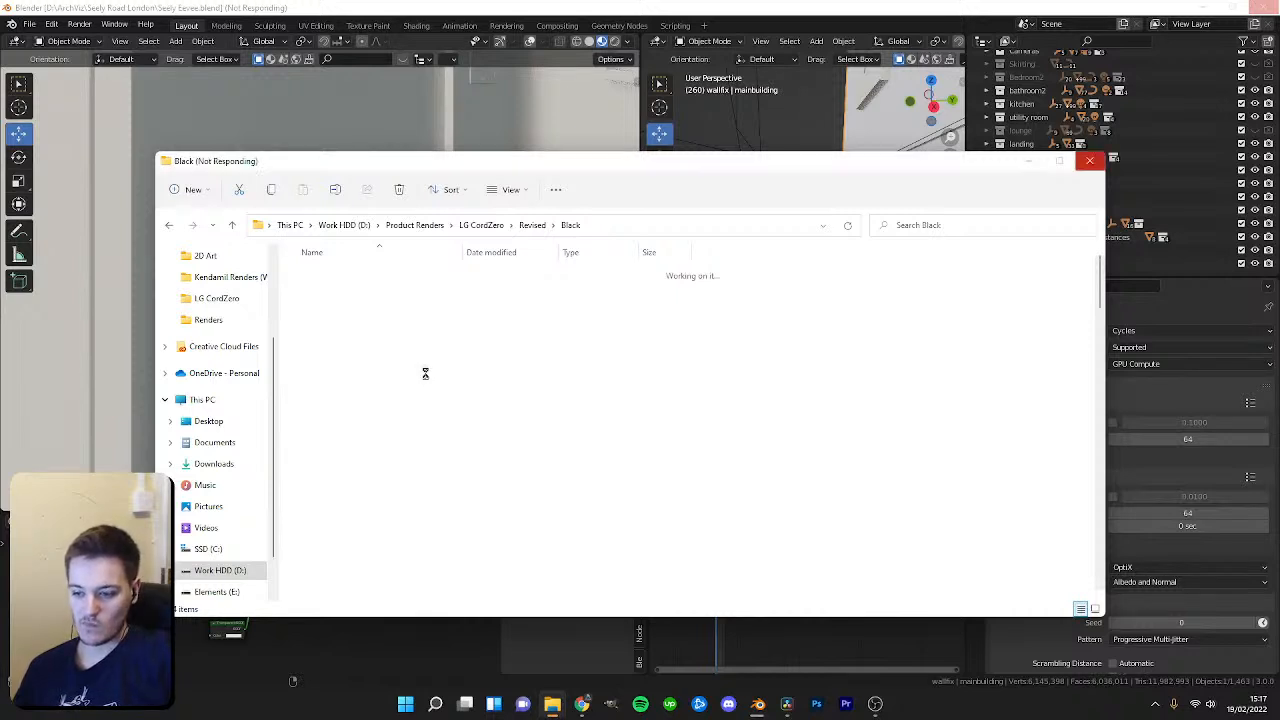
scroll(425, 376, "down", 5)
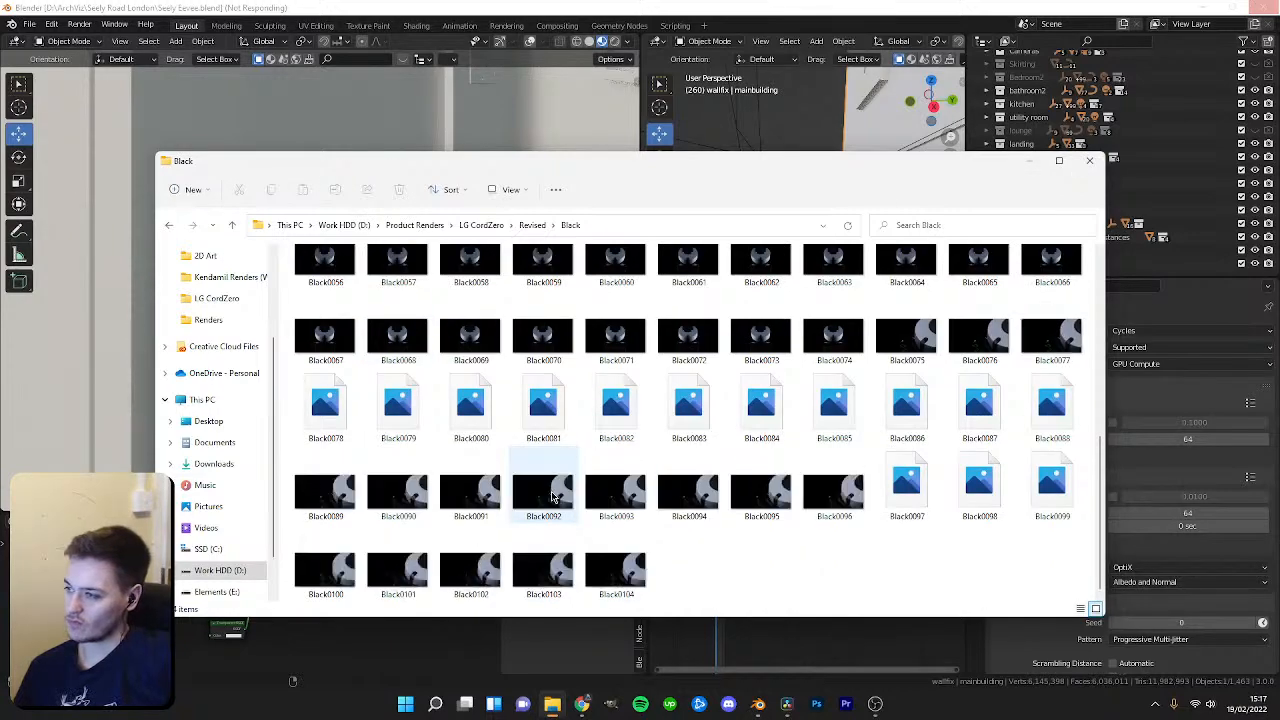
left_click(636, 569)
double_click(636, 569)
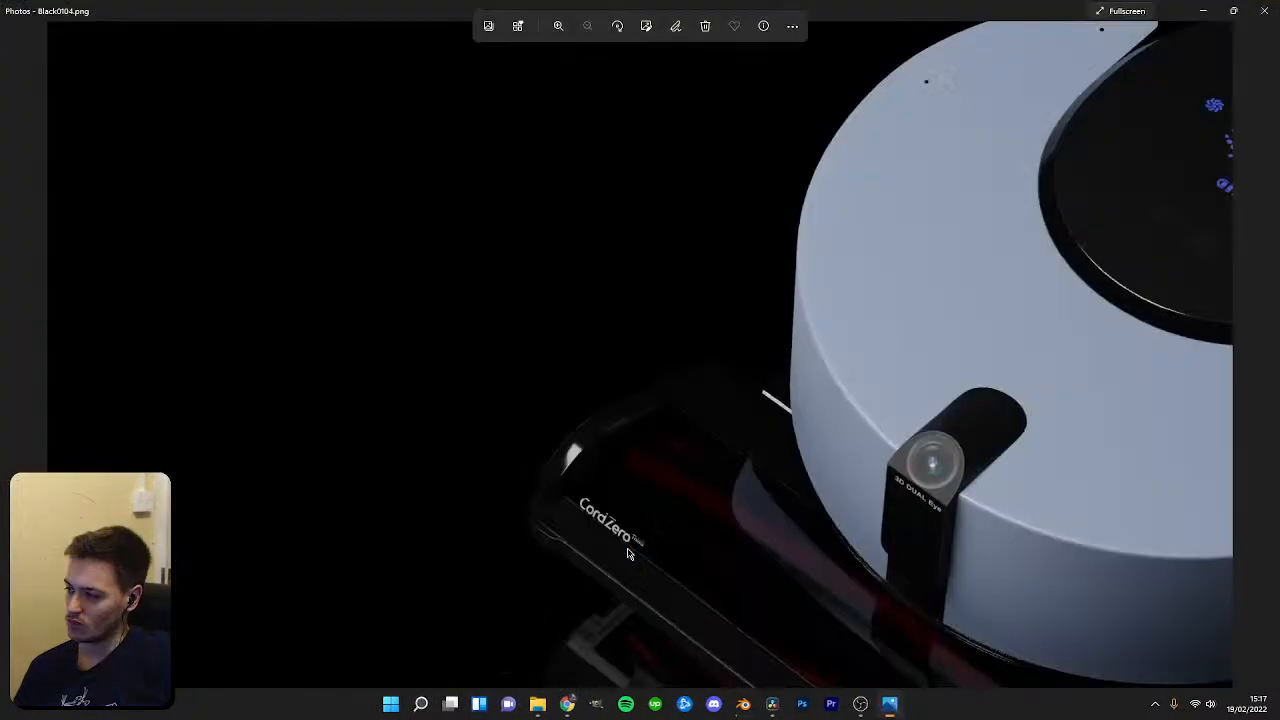
left_click(1267, 7)
left_click(1089, 160)
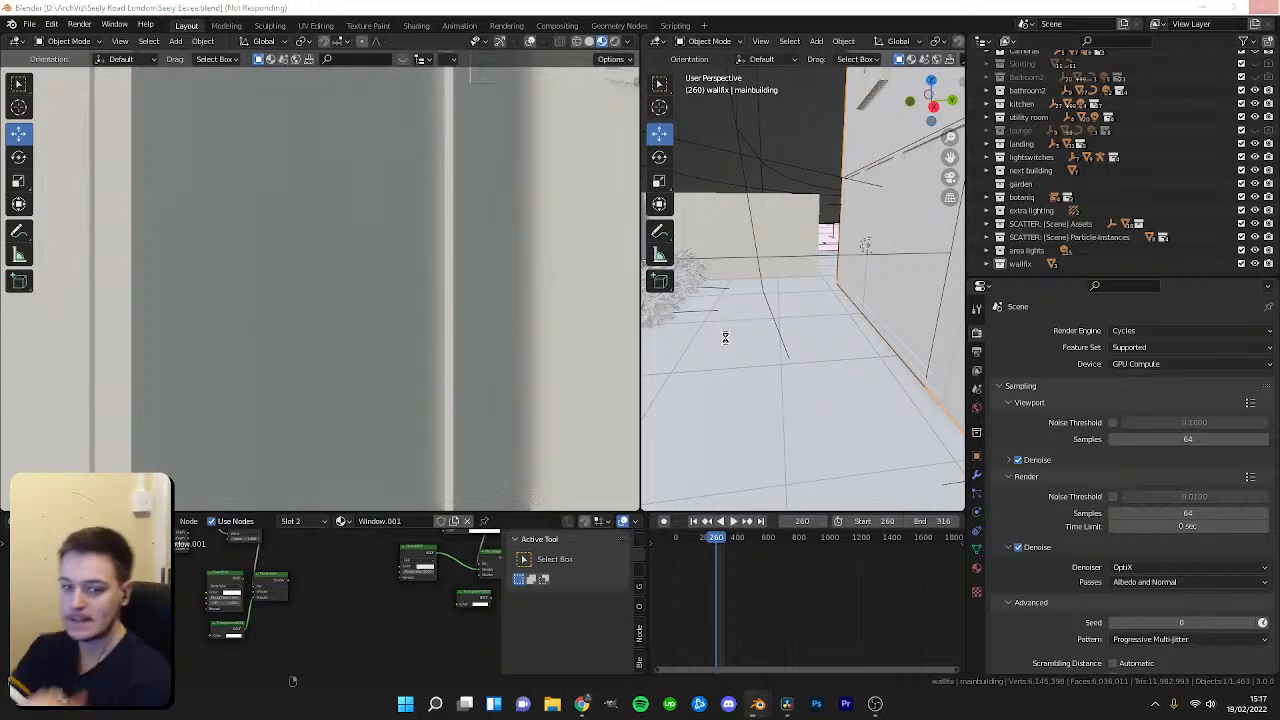
Expand the Skirting collection, select its board and curve objects, and copy them.
scroll(1062, 222, "up", 2)
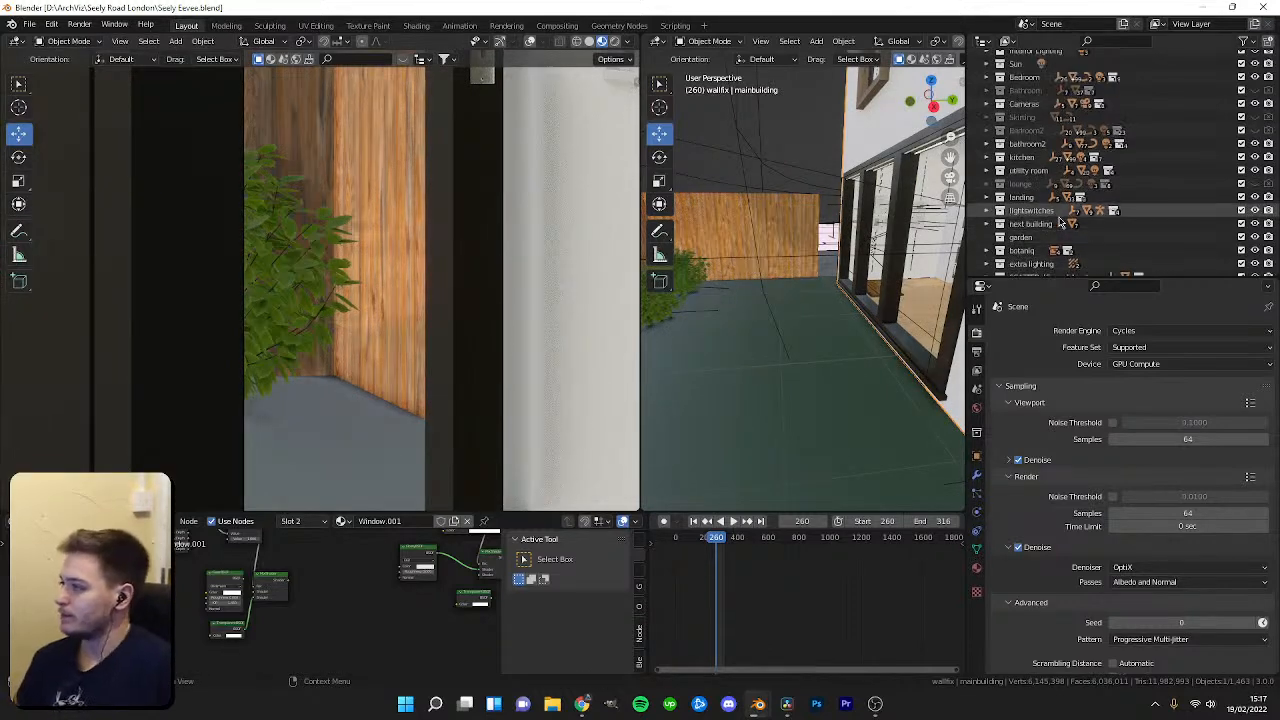
scroll(1066, 212, "up", 2)
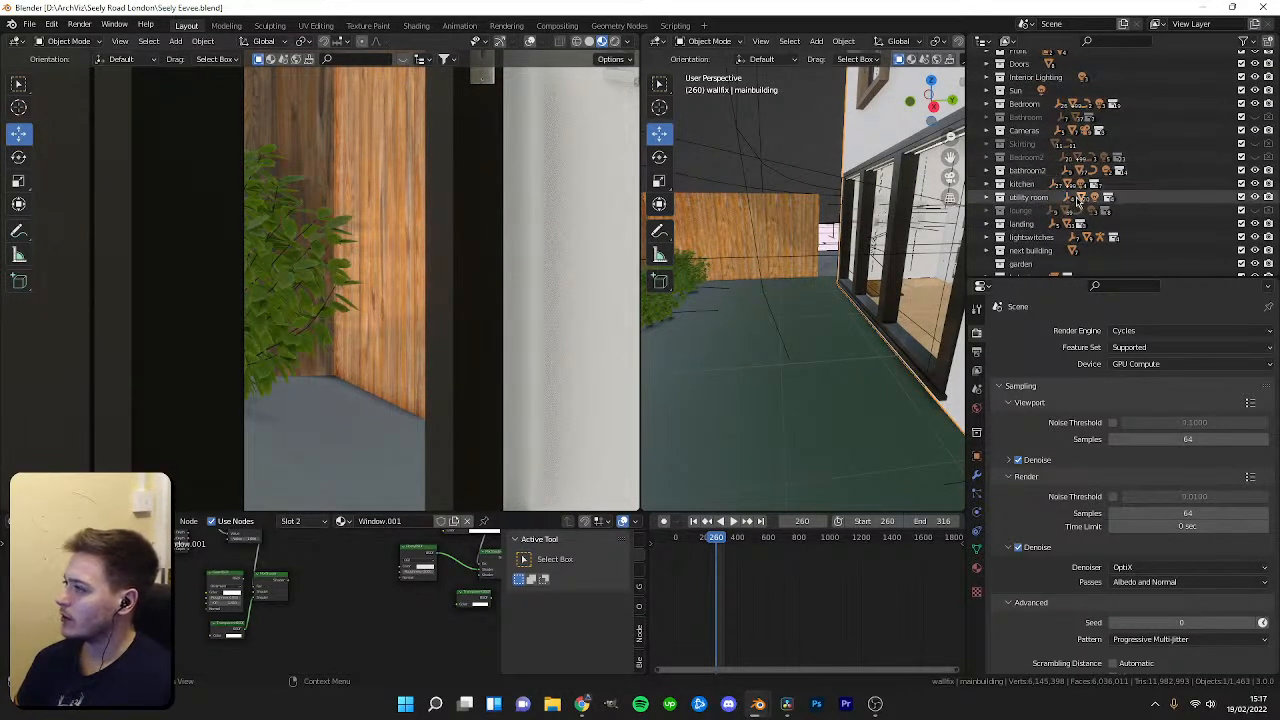
left_click(1000, 144)
left_click(1263, 146)
left_click(1033, 157)
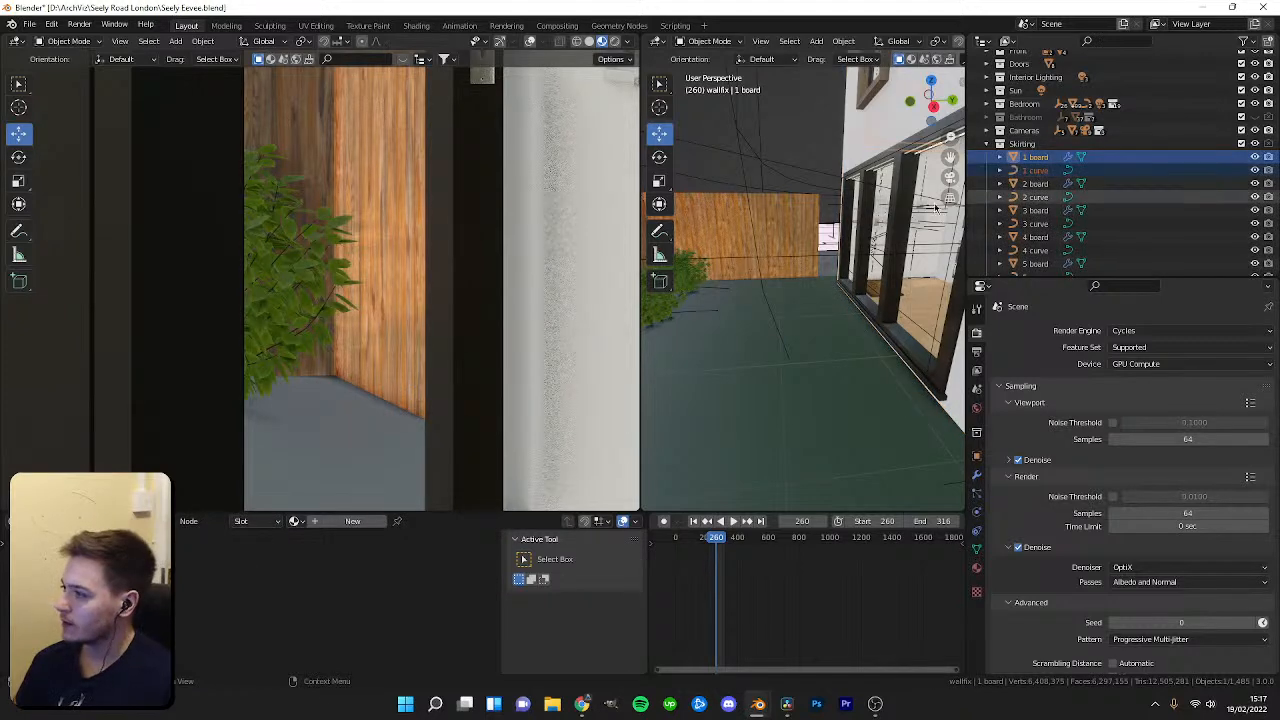
key("ctrl+c")
Reopen LGCordZero.blend from the recent files.
left_click(30, 24)
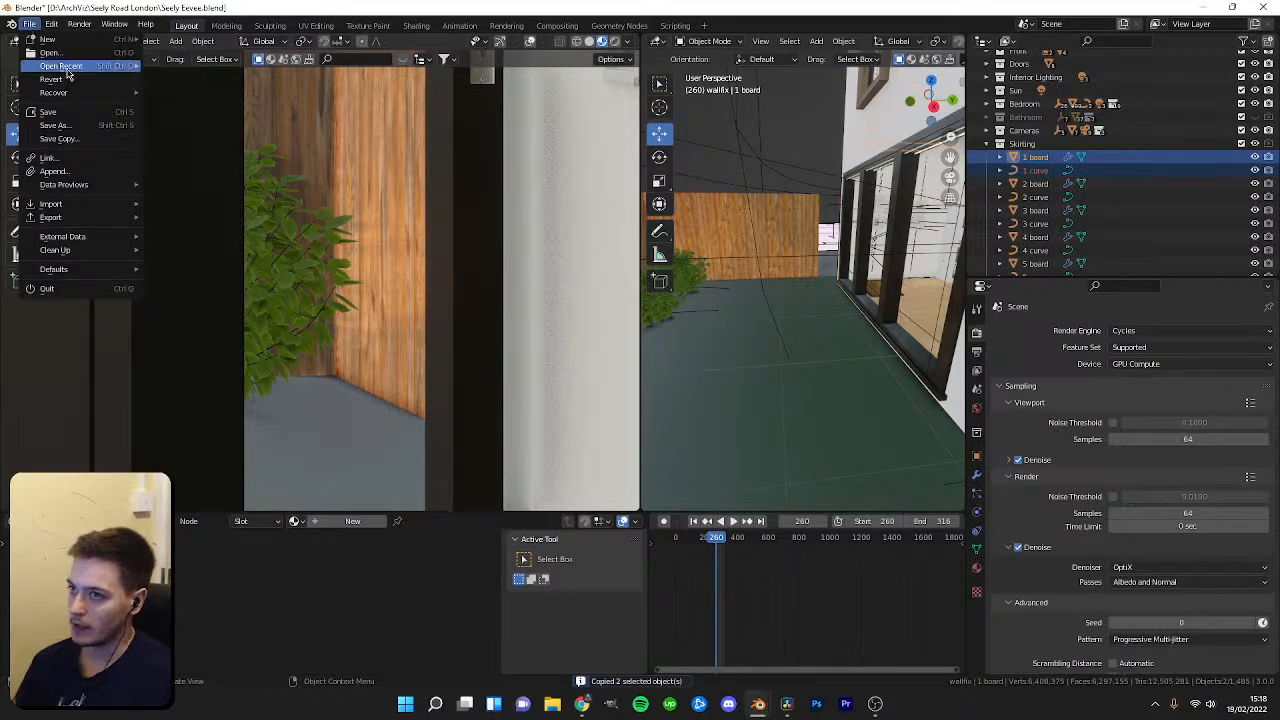
mouse_move(68, 66)
left_click(207, 88)
left_click(584, 377)
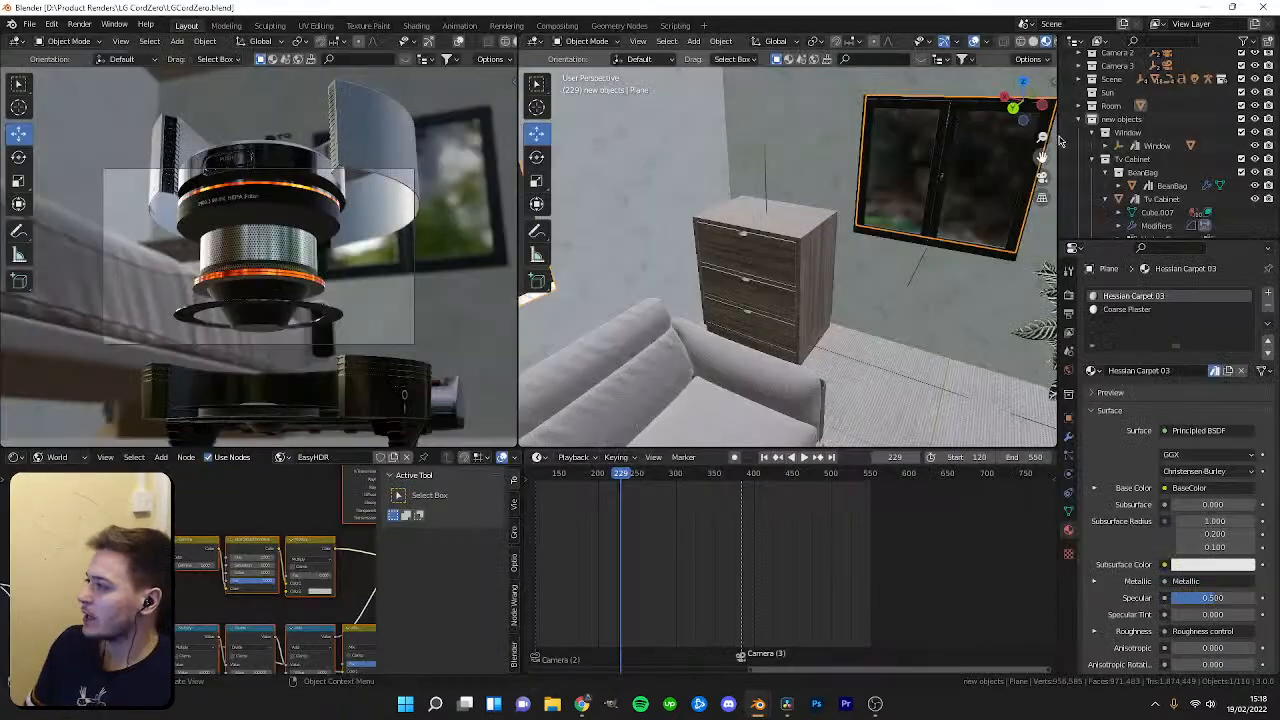
Create a new collection in the outliner and name it Skirting.
left_click(1078, 119)
right_click(1120, 205)
left_click(1100, 206)
double_click(1125, 204)
type("Smi")
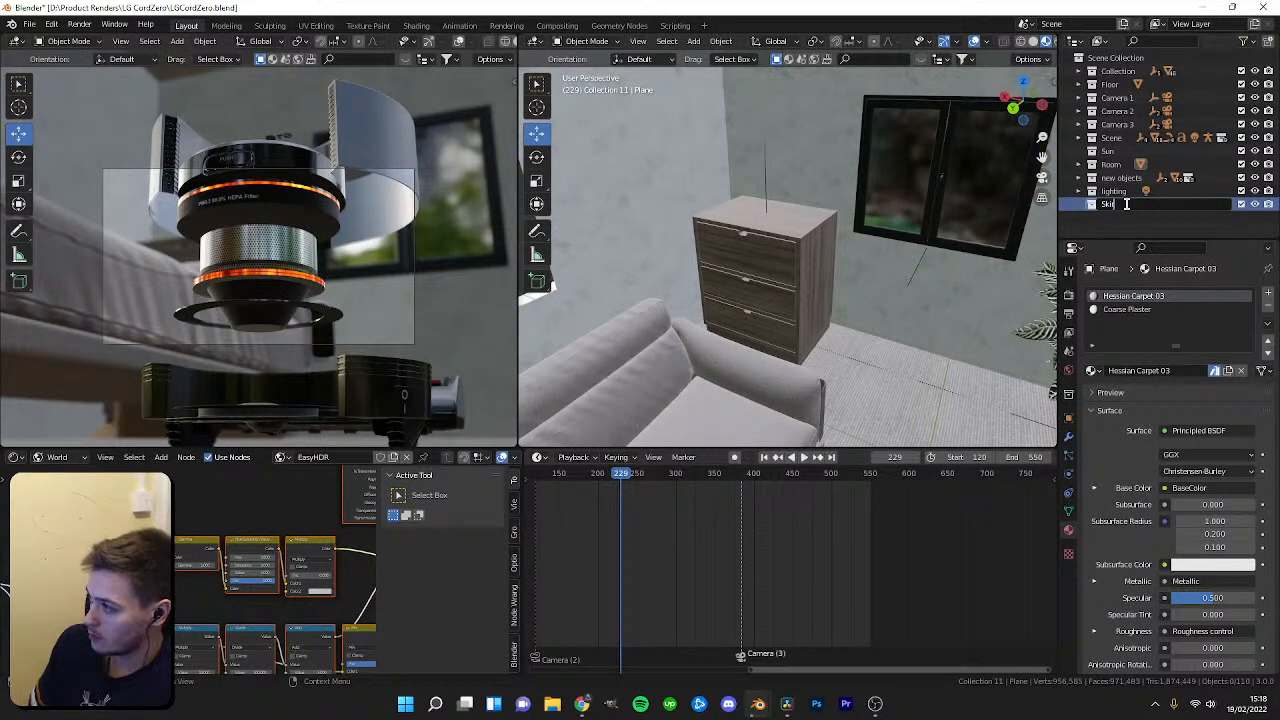
key("Return")
Paste the copied skirting board and curve into the collection and move them into the room's corner in top view.
key("shift+a")
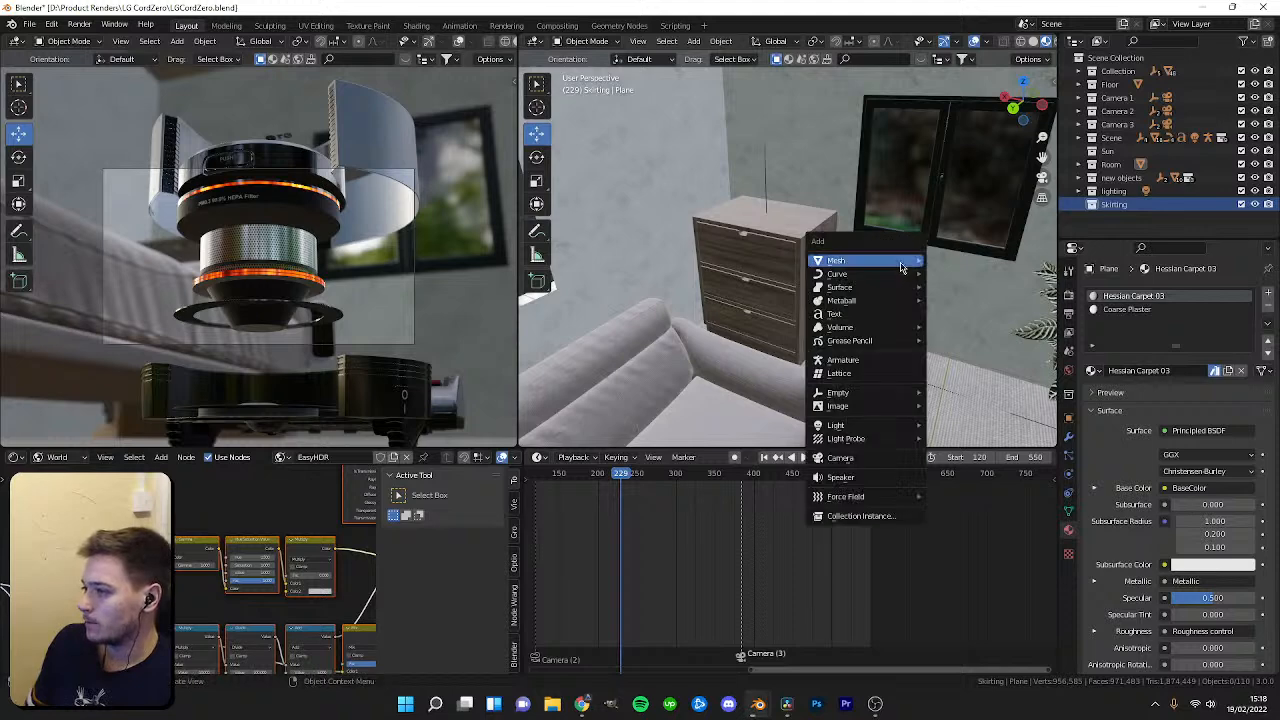
key("ctrl+v")
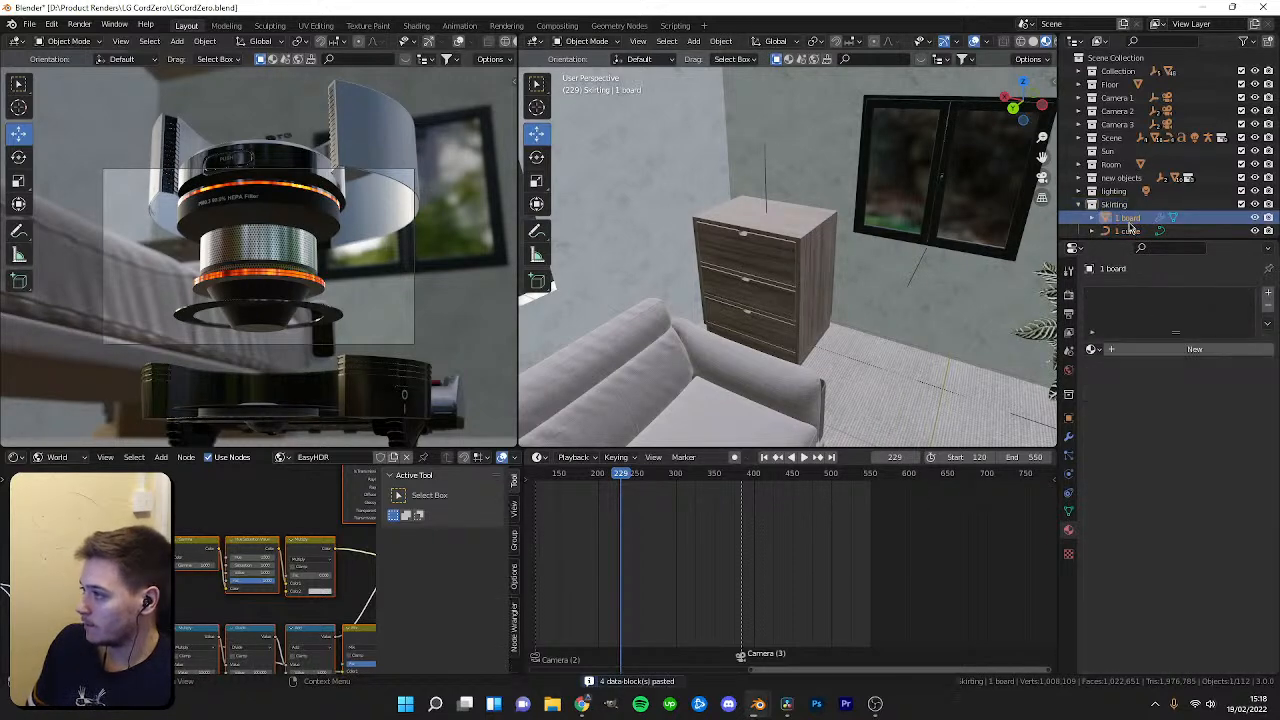
key("KP_Decimal")
key("KP_7")
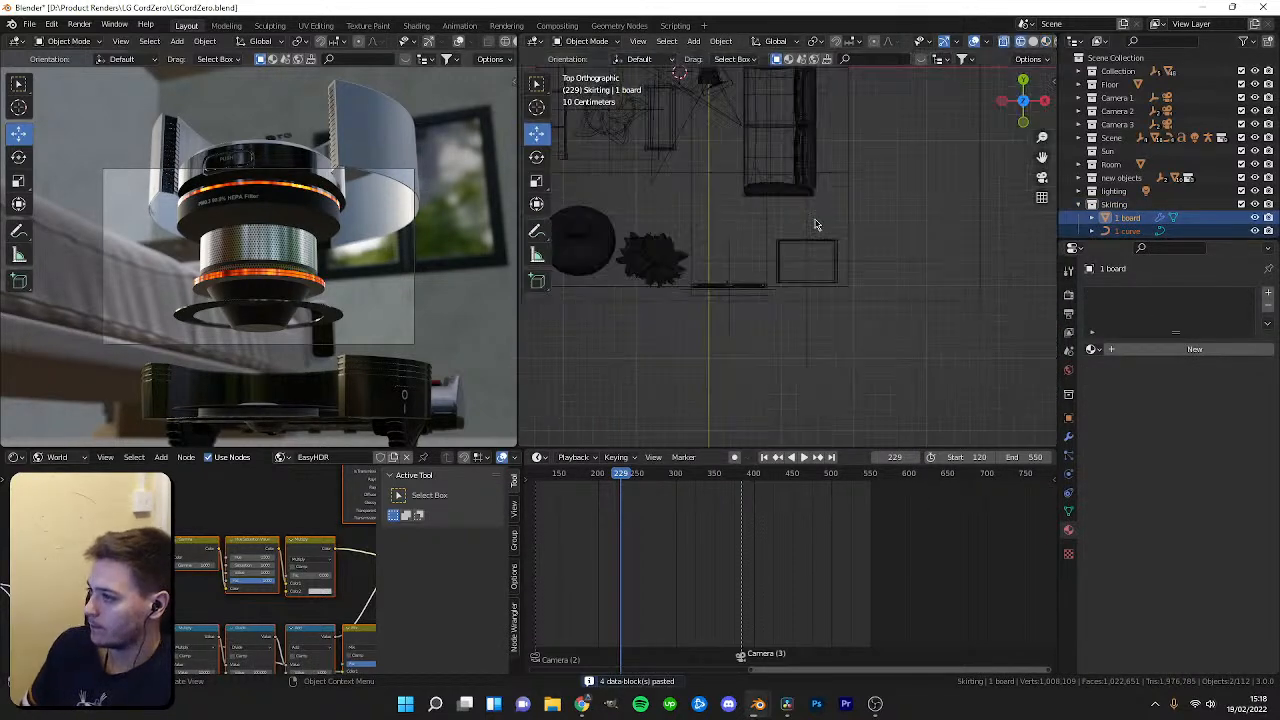
left_click_drag(914, 237, 765, 212)
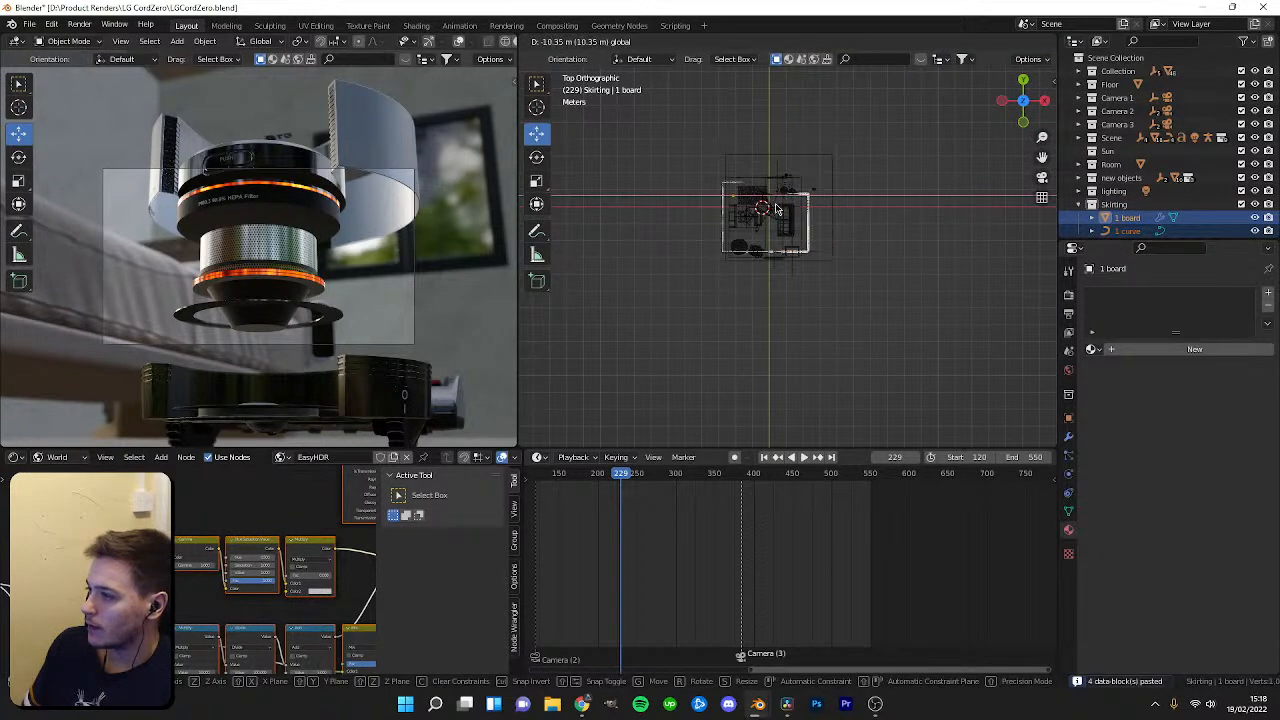
scroll(740, 210, "up", 5)
scroll(722, 208, "up", 4)
key("g")
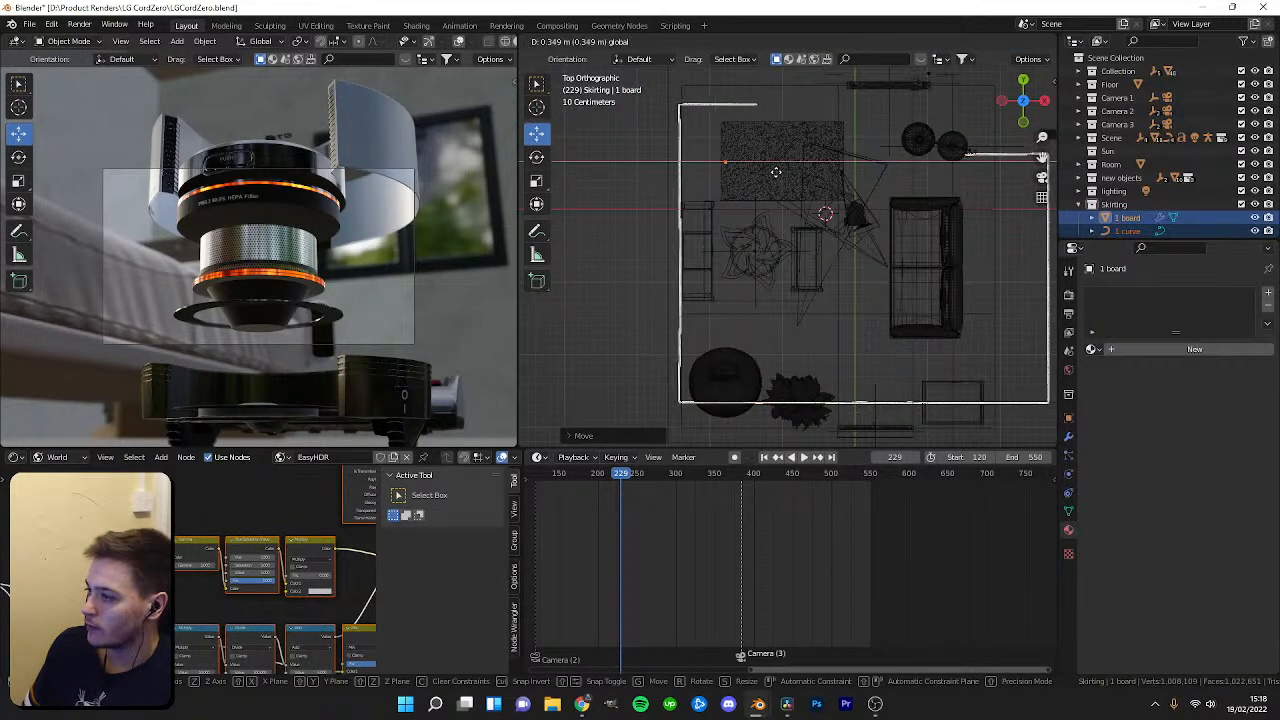
left_click(729, 157)
key("g")
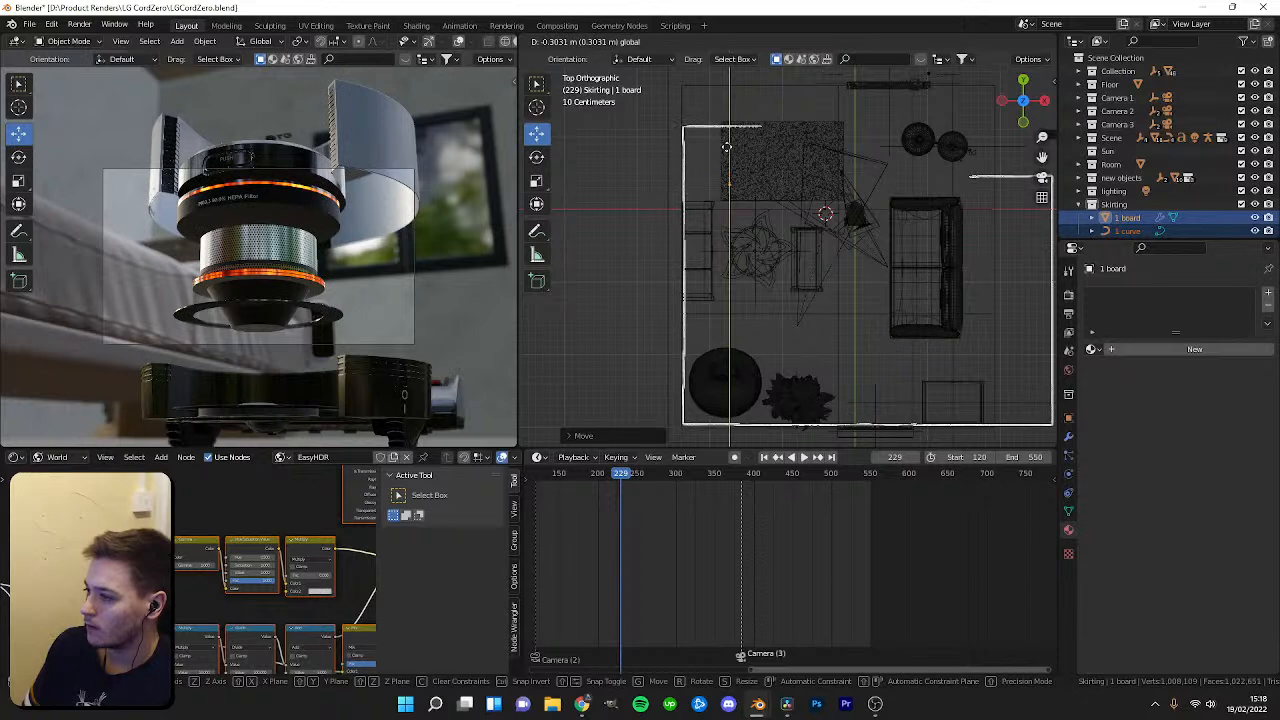
left_click(727, 152)
Edit the skirting curve's control points so the board follows the room's wall outline.
scroll(727, 152, "up", 3)
left_click(669, 232)
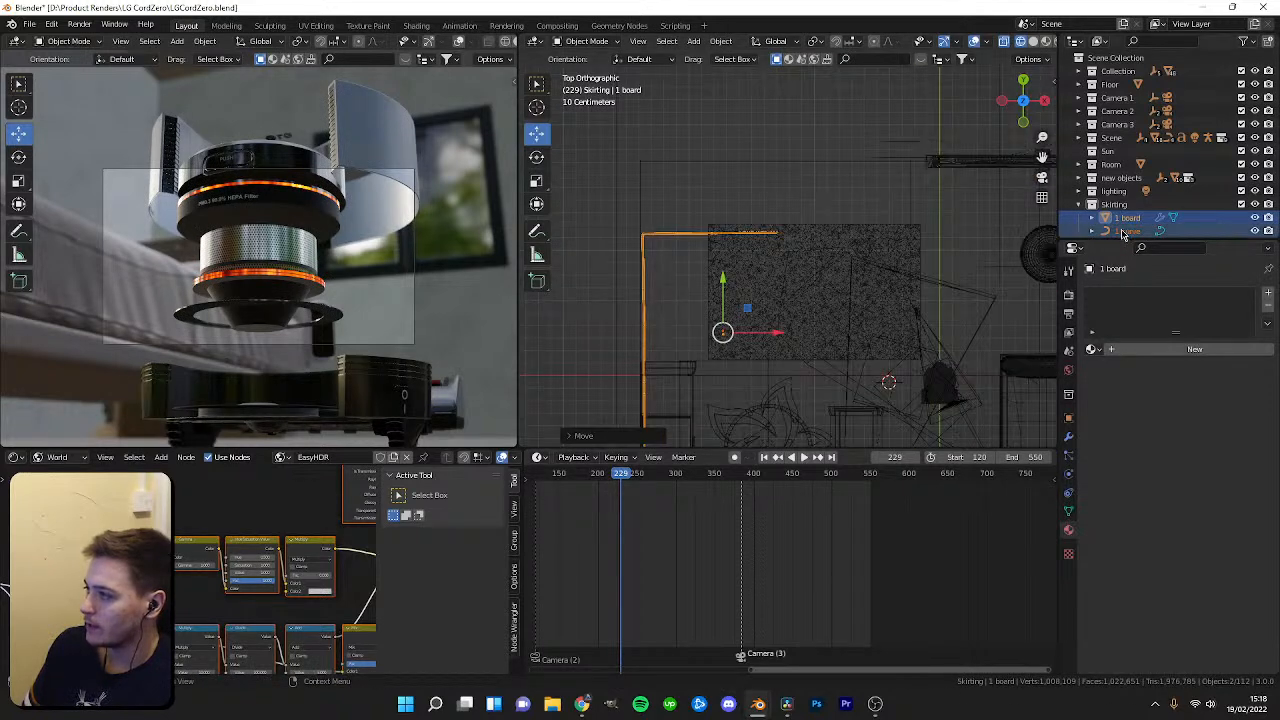
scroll(700, 230, "up", 3)
key("Tab")
scroll(775, 244, "up", 2)
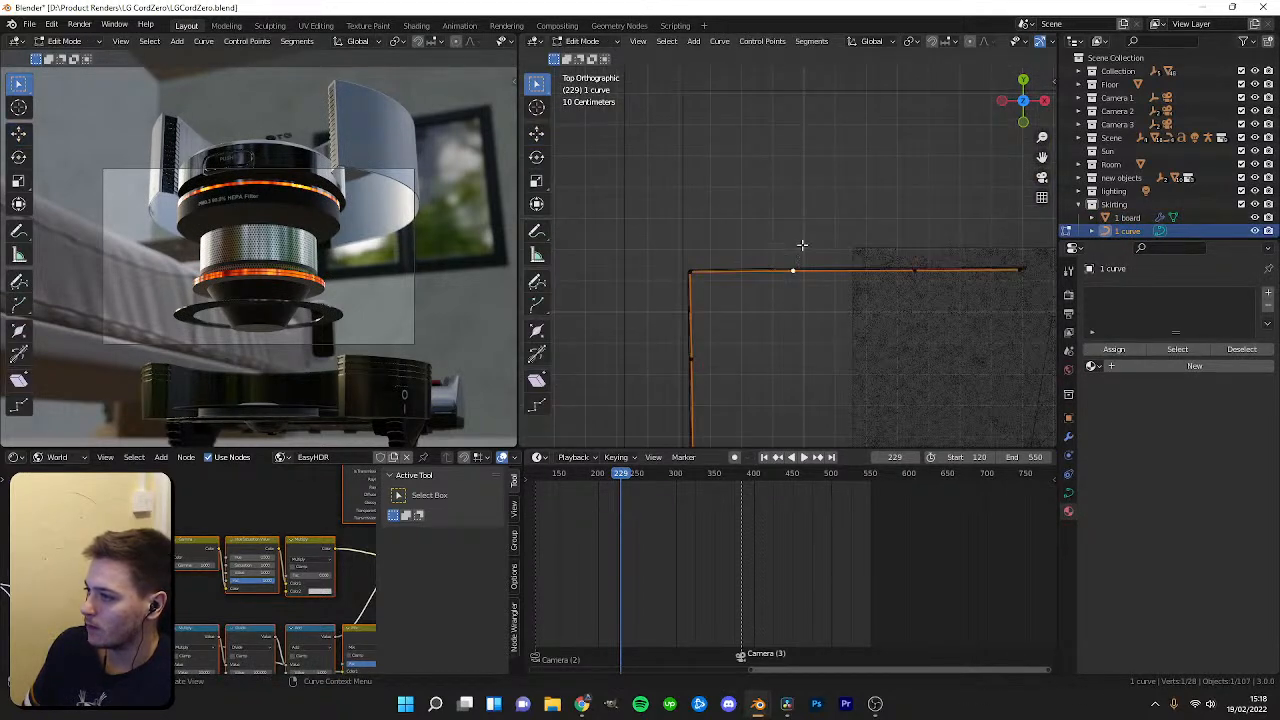
key("shift+space")
key("g")
left_click_drag(793, 235, 724, 210)
left_click(905, 273)
middle_click_drag(905, 273, 845, 344, "shift")
left_click_drag(856, 300, 840, 199)
left_click_drag(900, 236, 660, 218)
left_click(955, 359)
left_click_drag(959, 298, 925, 160)
left_click_drag(1000, 180, 626, 131)
left_click_drag(667, 178, 668, 179)
left_click_drag(627, 143, 664, 176)
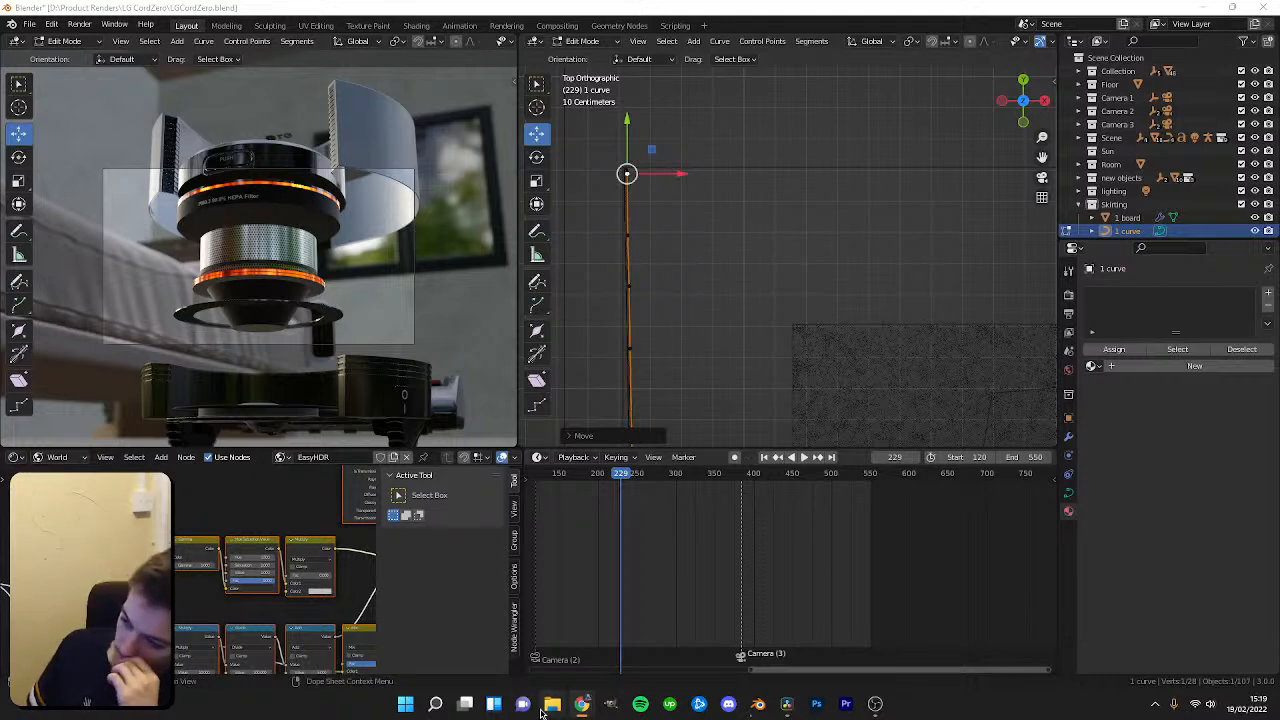
left_click(435, 704)
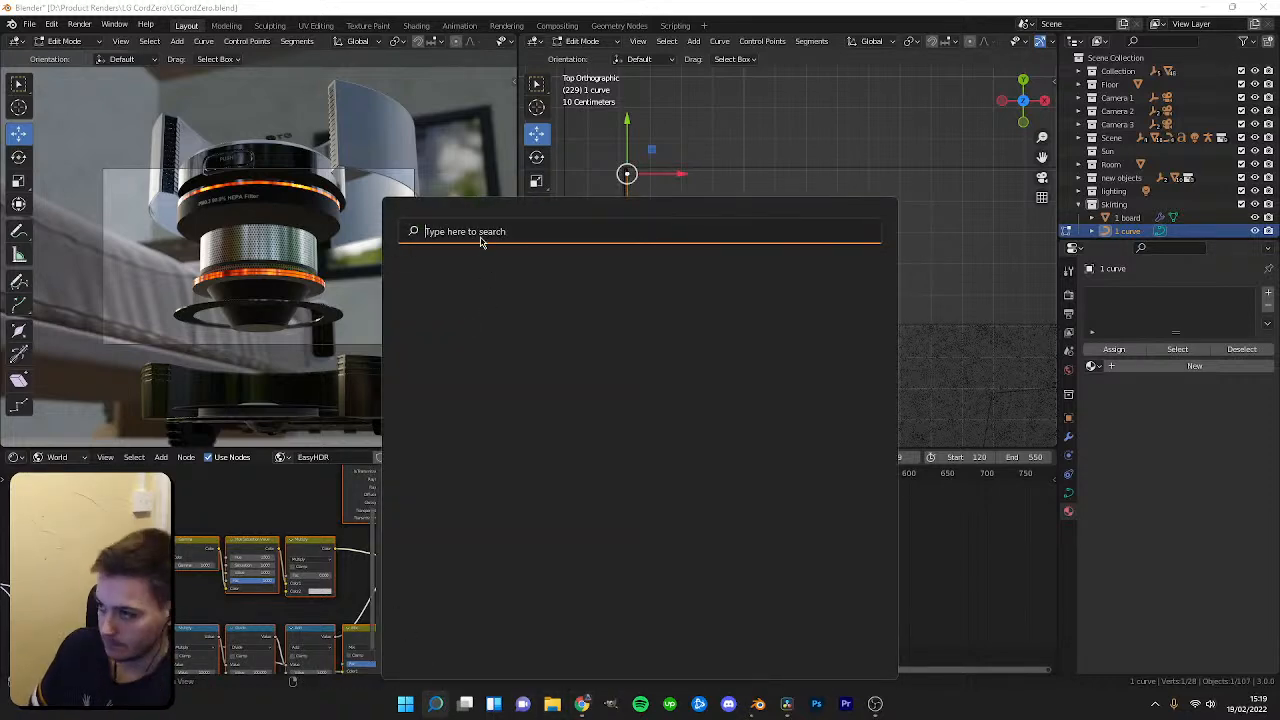
type("ABOUT")
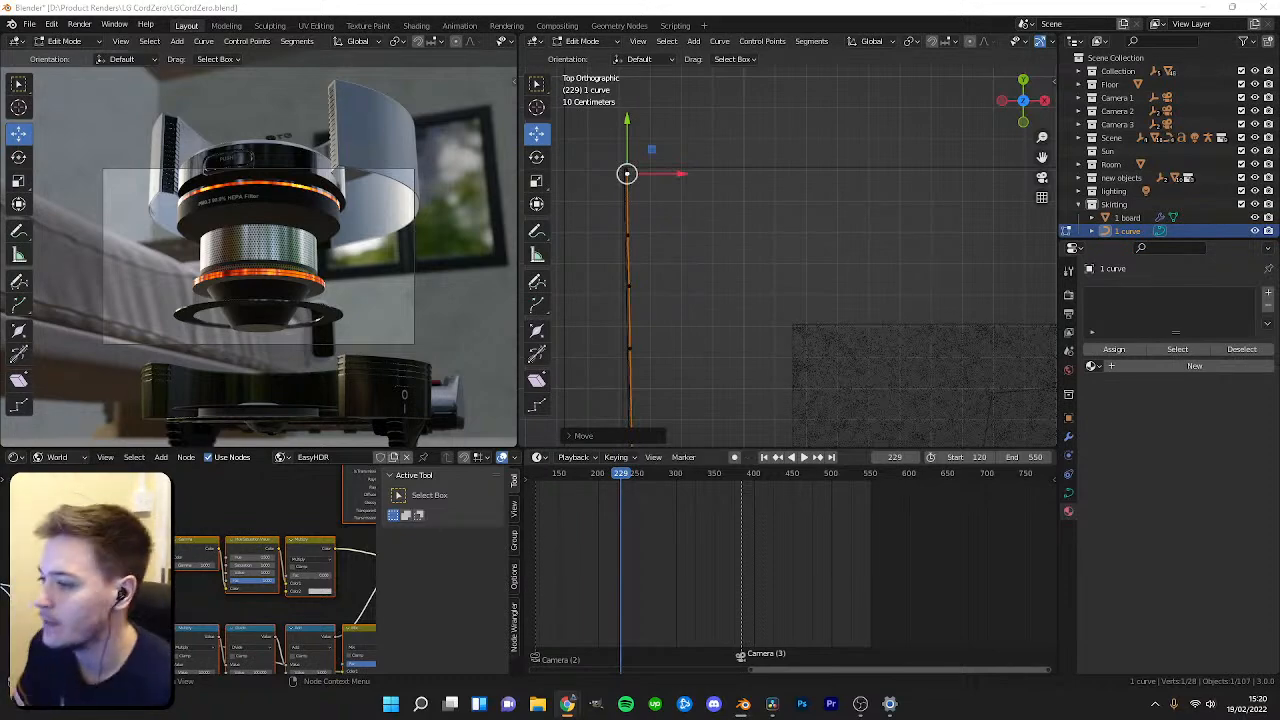
Scrub the timeline to frame 313, switch the left viewport's shading, and leave curve edit mode.
scroll(615, 530, "down", 2)
left_click_drag(650, 487, 709, 483)
key("z")
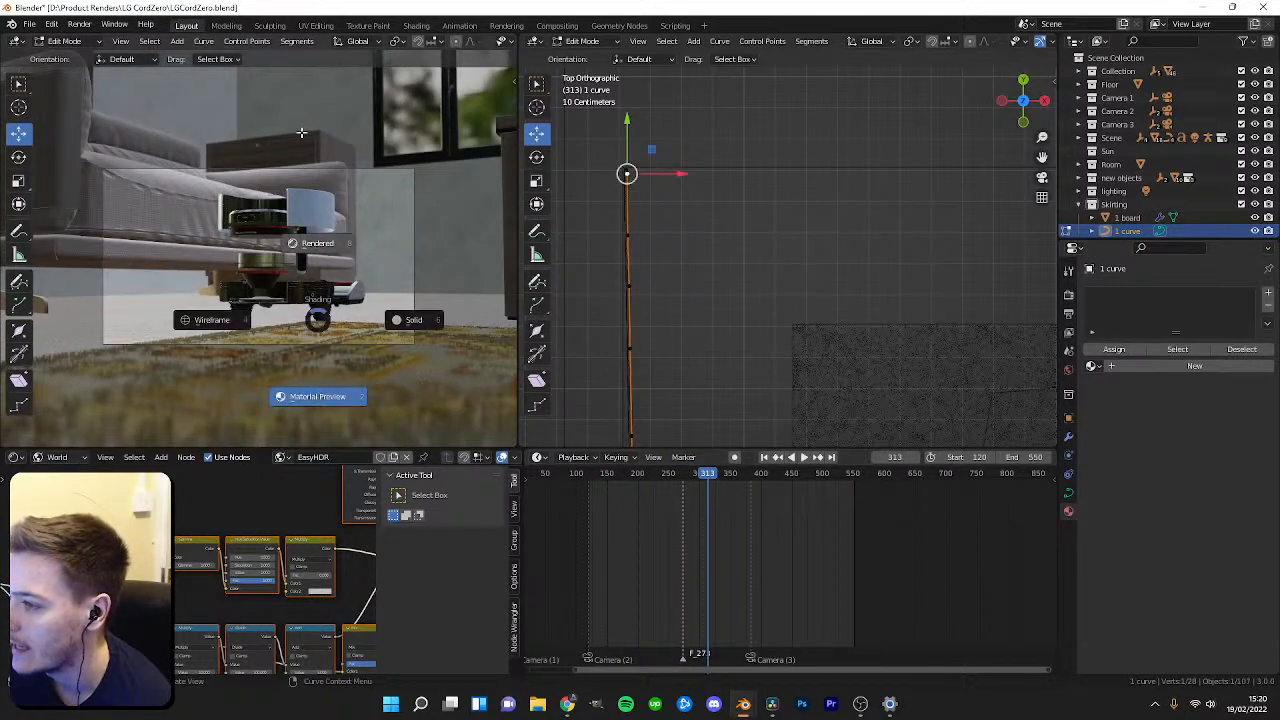
left_click(301, 132)
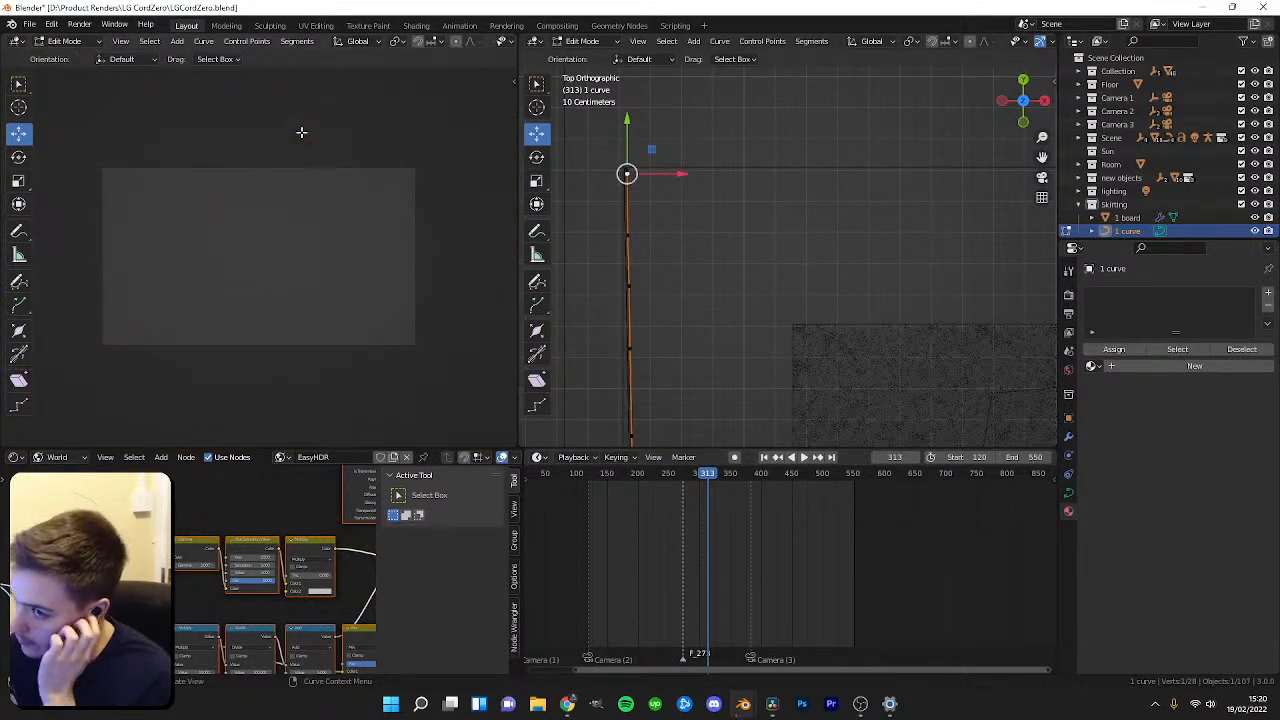
key("Tab")
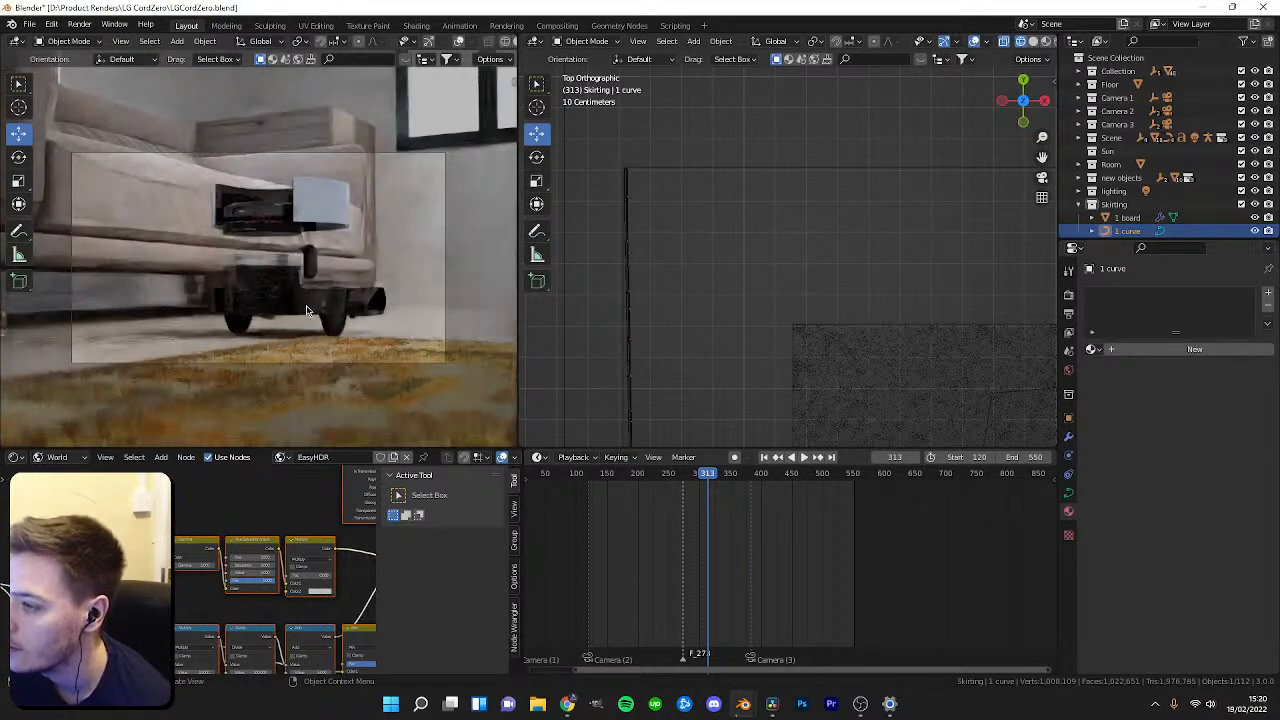
Scrub to frame 242 and select the window to inspect its ramy frame material.
left_click_drag(700, 495, 664, 506)
middle_click_drag(740, 240, 725, 323)
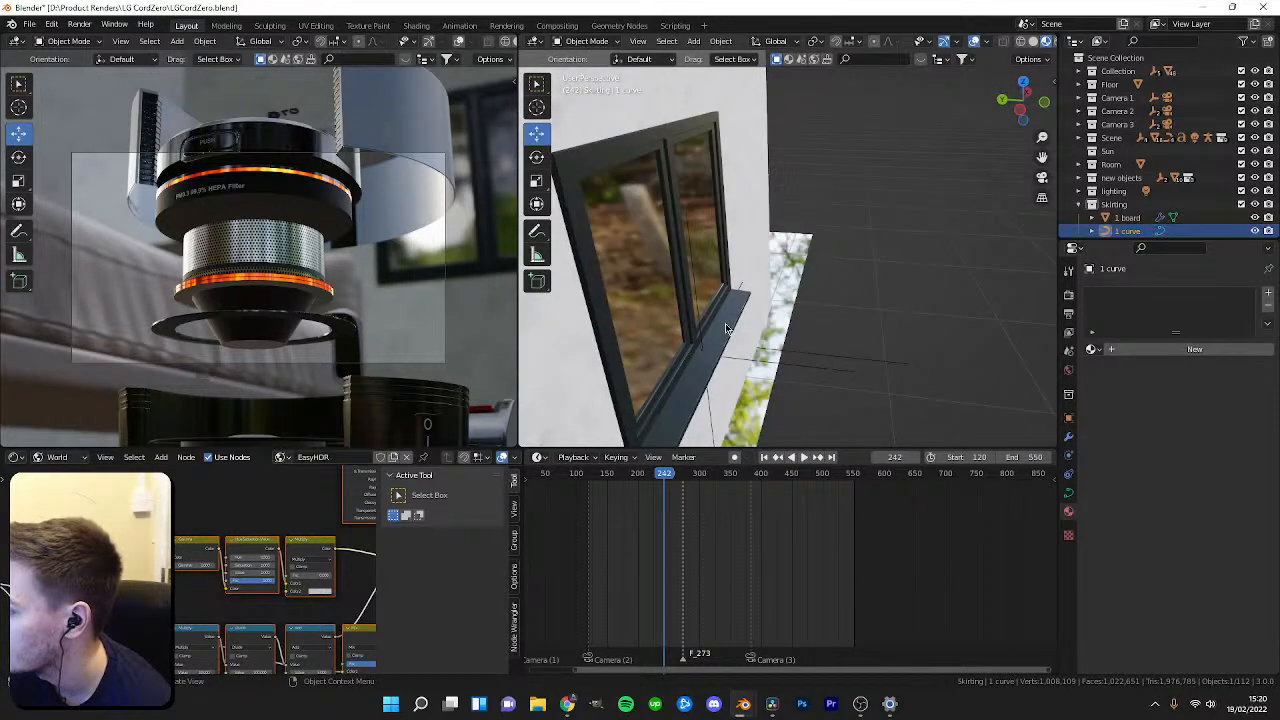
left_click(725, 323)
left_click(1112, 296)
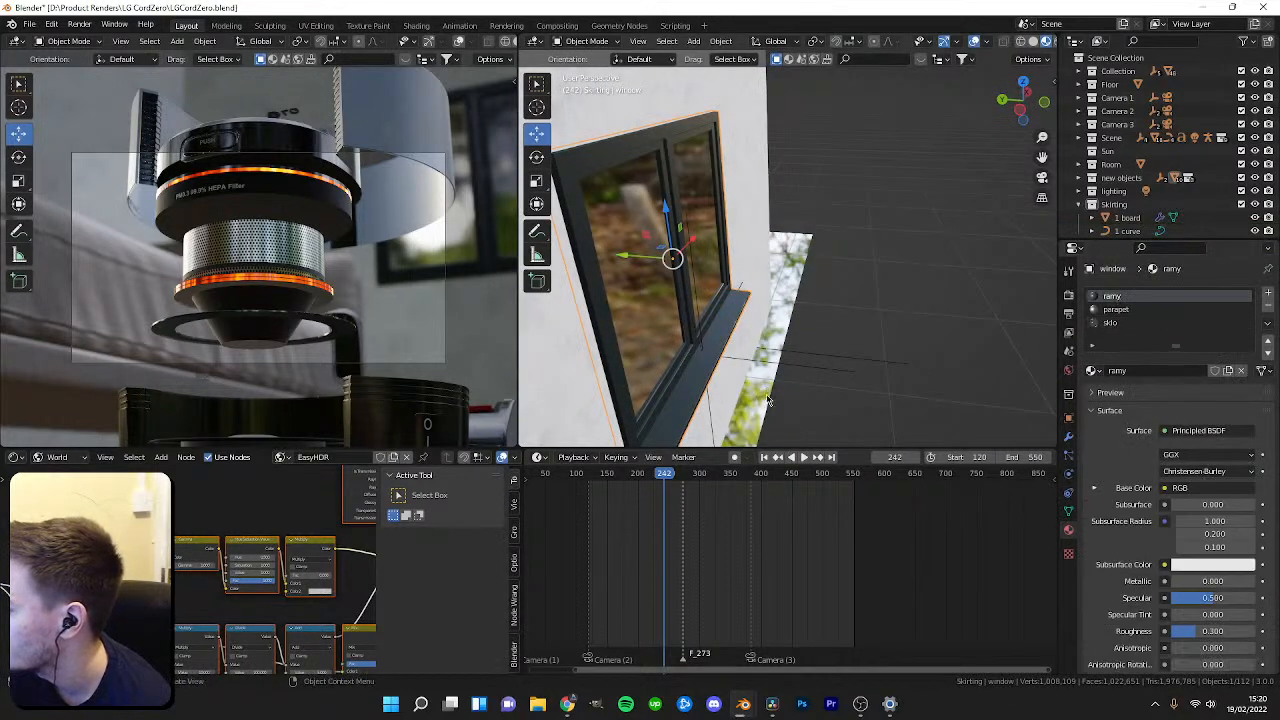
Set the base colour of the window frame's ramy material to white using the colour wheel.
left_click(1096, 489)
left_click(1266, 544)
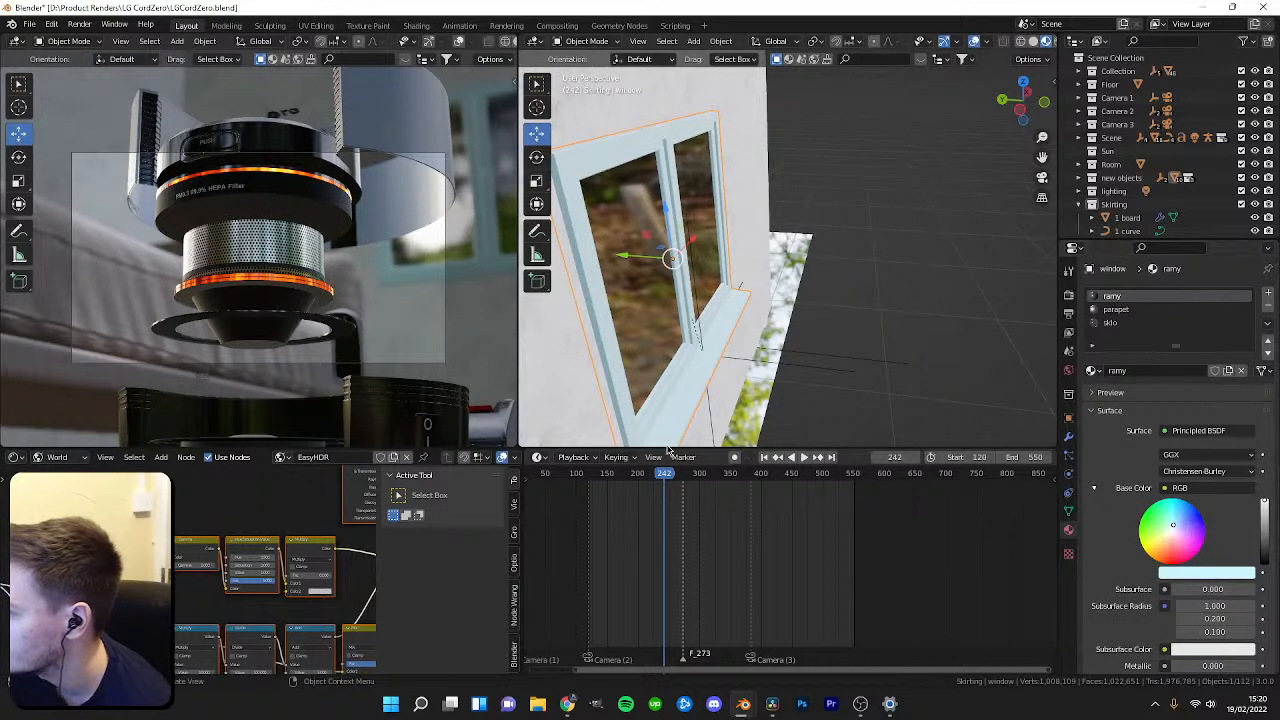
left_click(1186, 575)
left_click(1162, 494)
left_click_drag(1172, 515, 1218, 543)
left_click(1191, 493)
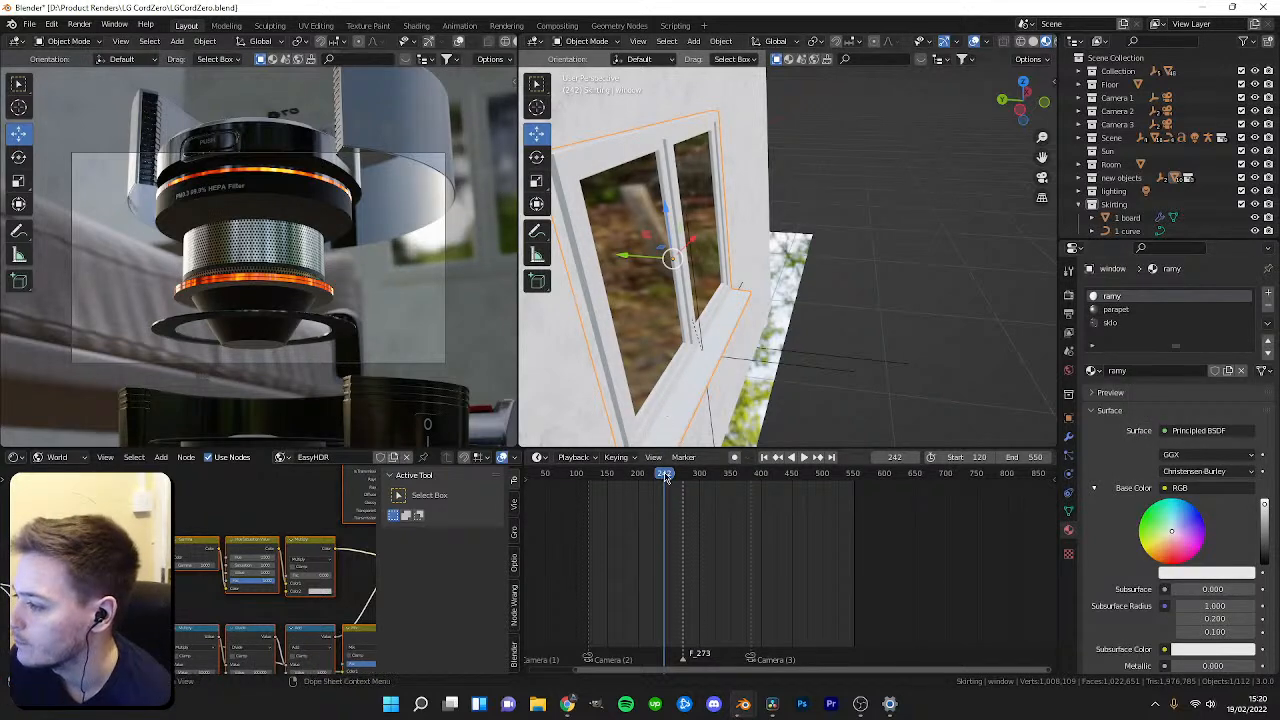
Scrub to frame 312 and select the skirting curve in a top-view wireframe display.
left_click(700, 484)
mouse_move(704, 486)
left_mouse_down()
mouse_move(746, 485)
mouse_move(646, 490)
mouse_move(708, 500)
left_mouse_up()
scroll(1127, 217, "down", 1)
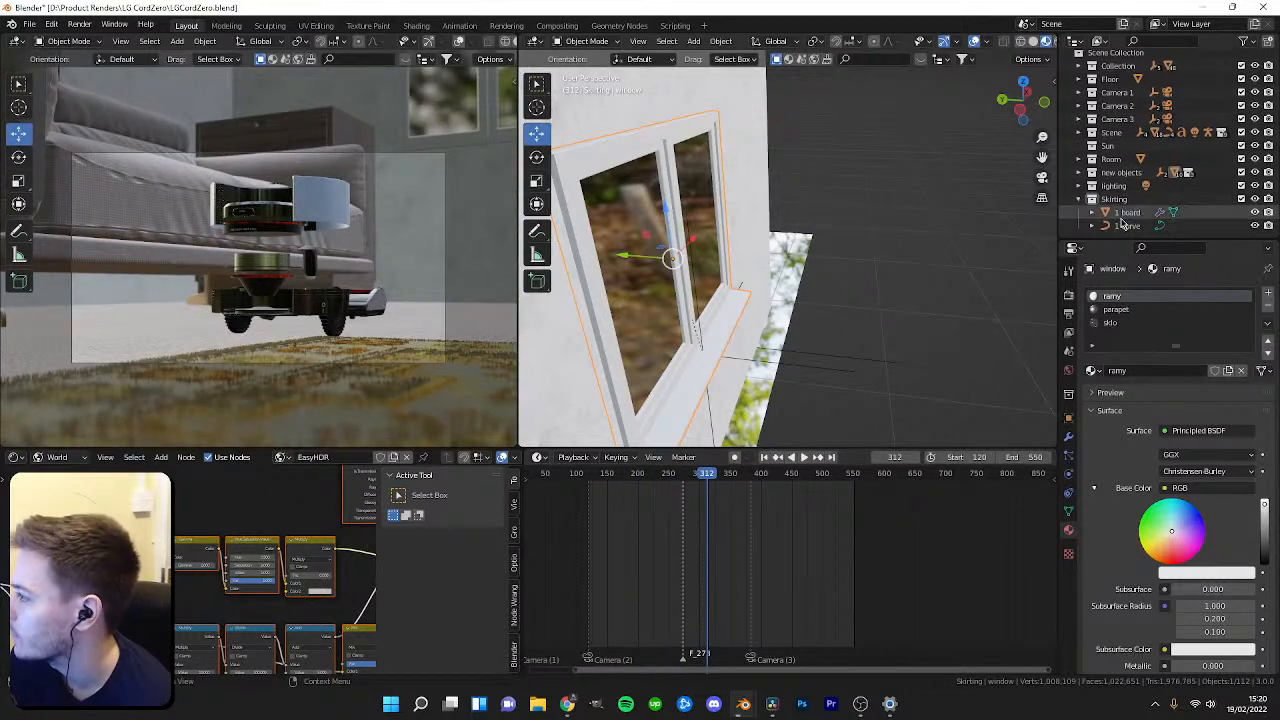
left_click(1127, 213)
left_click(1127, 225, "shift")
key("KP_7")
key("z")
left_click(696, 286)
scroll(891, 266, "down", 7)
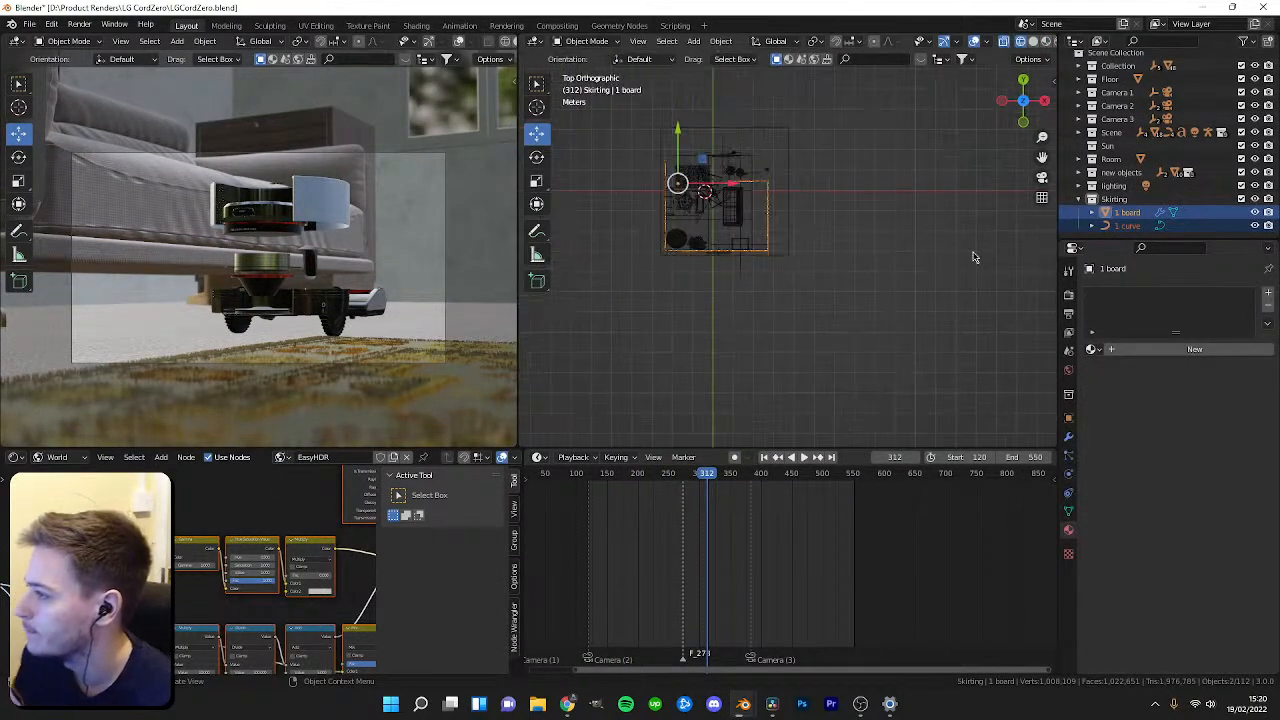
left_click(1127, 225)
scroll(777, 330, "up", 5)
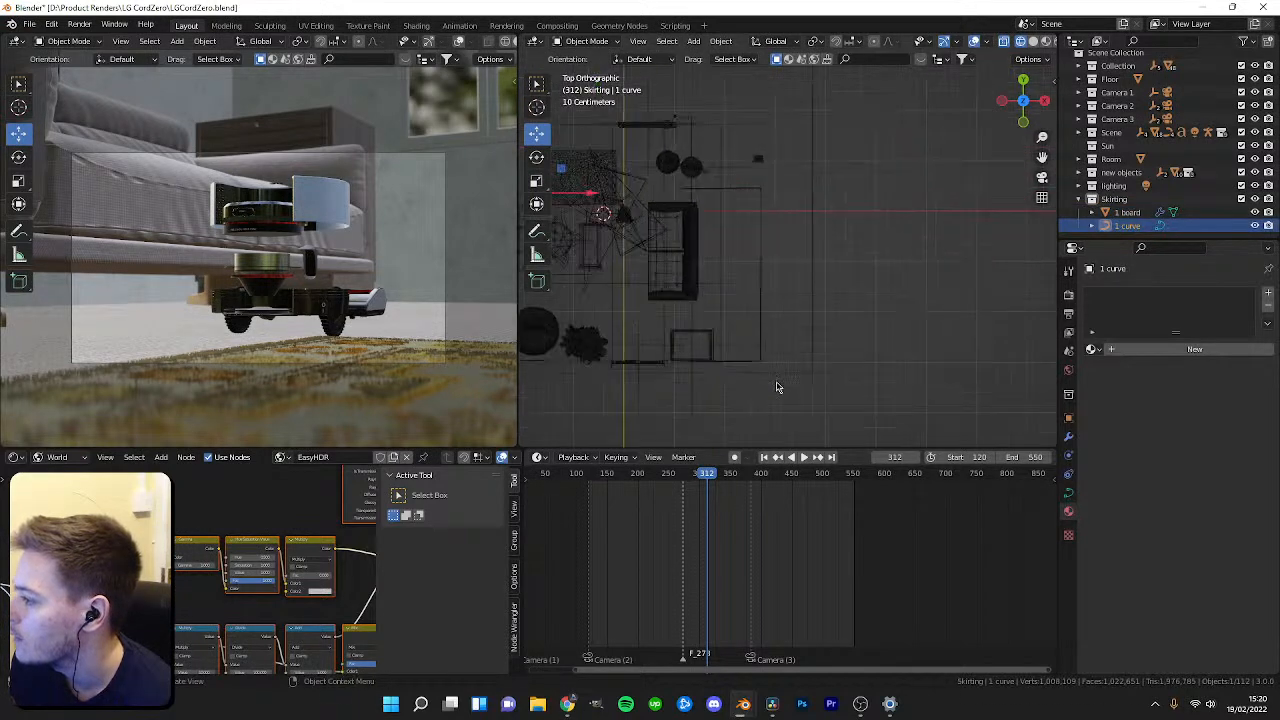
Enter edit mode on the skirting curve and move its control points along the room's right wall.
key("Tab")
scroll(920, 334, "down", 2)
scroll(791, 354, "up", 5)
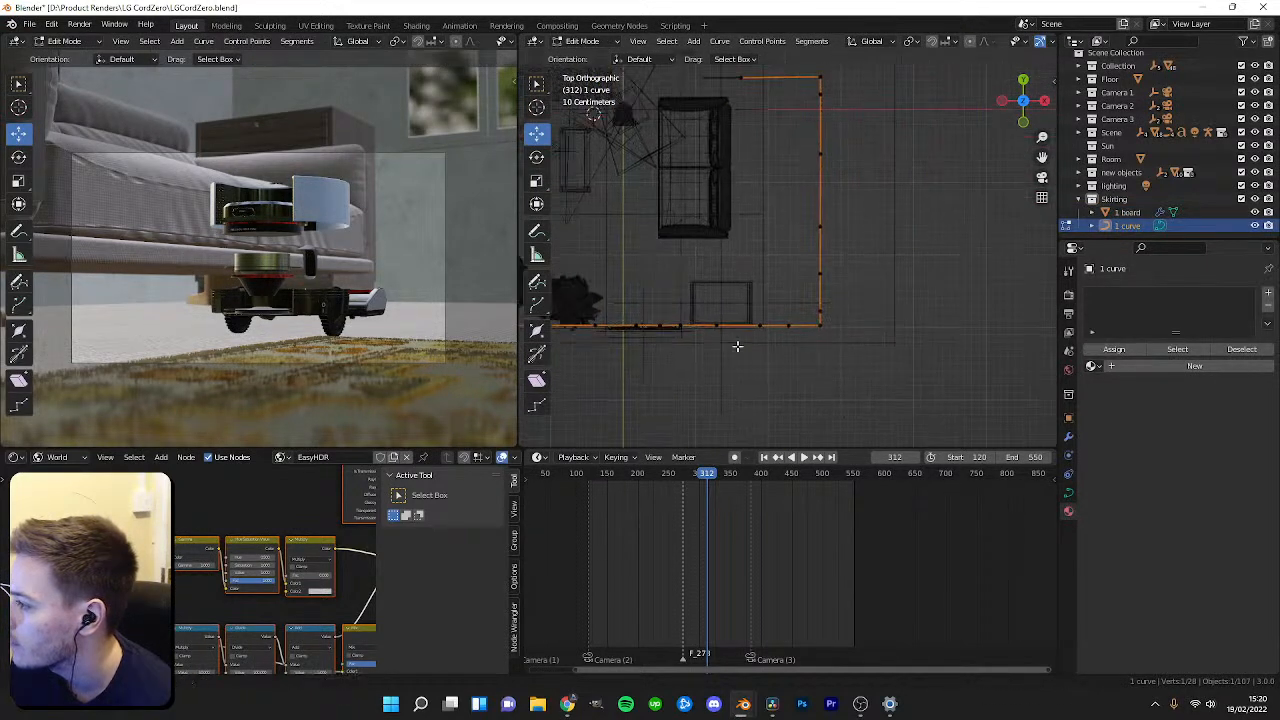
scroll(820, 384, "down", 3)
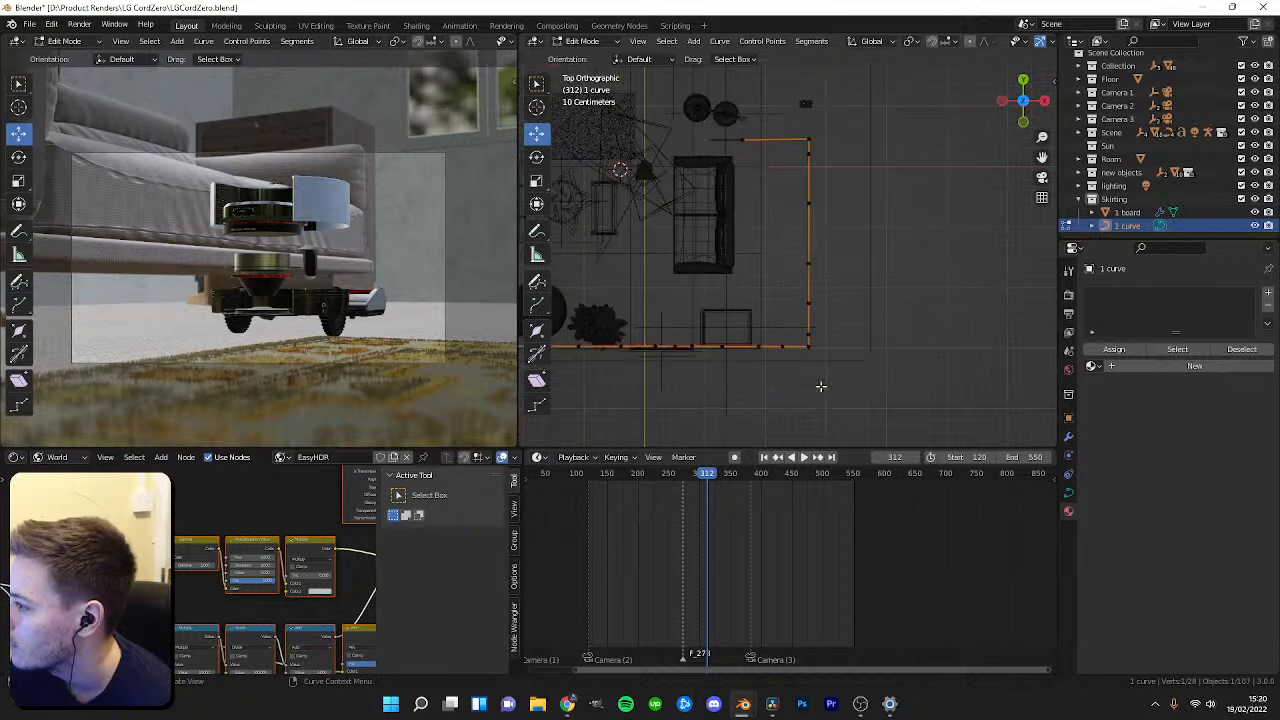
scroll(810, 383, "down", 1)
scroll(809, 383, "up", 1)
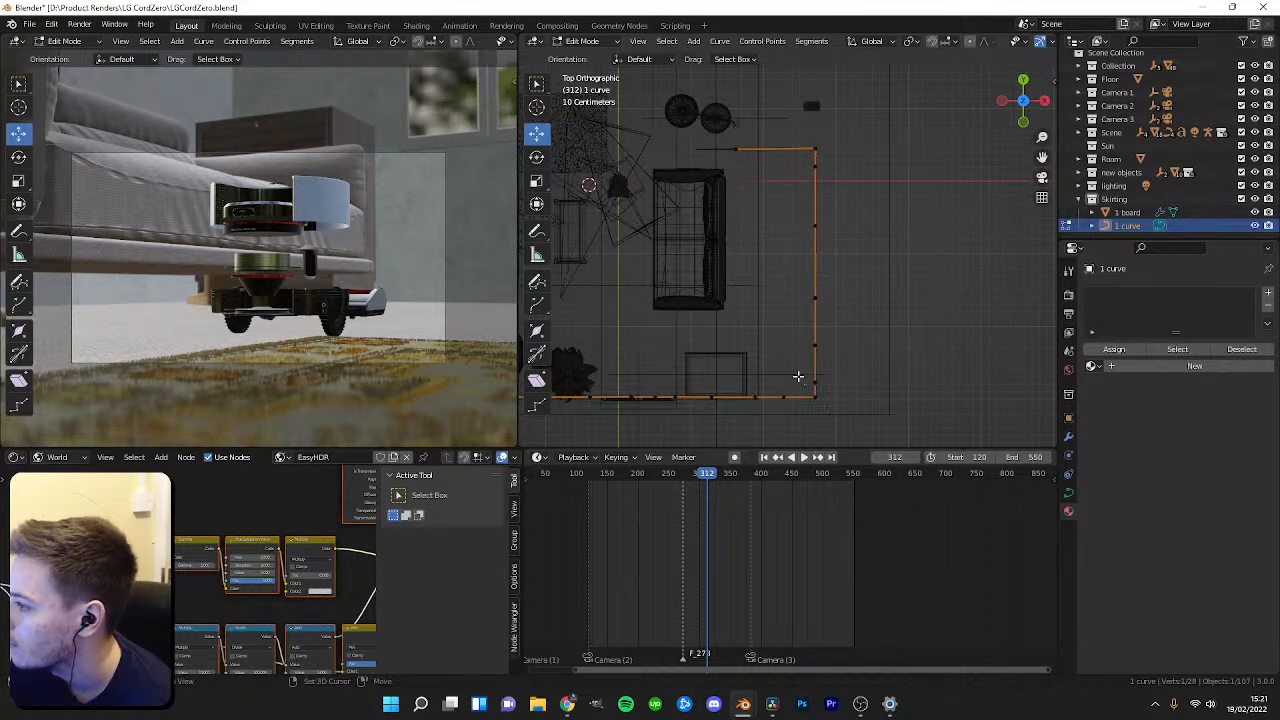
middle_click_drag(800, 378, 836, 377, "shift")
left_click_drag(769, 118, 930, 410)
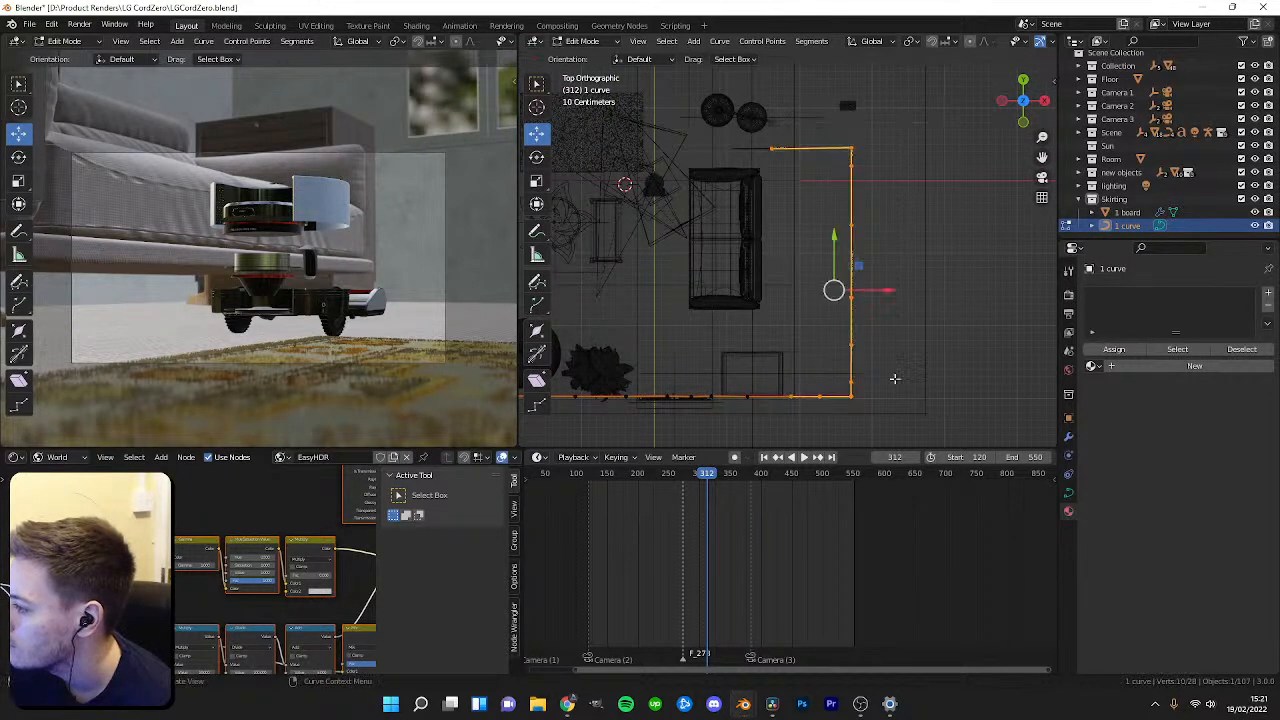
left_click(822, 395)
left_click_drag(821, 358, 801, 286)
scroll(830, 335, "up", 2)
left_click(776, 369)
left_click(780, 332)
left_click_drag(803, 332, 802, 231)
left_click(859, 349)
left_click(859, 292)
middle_click_drag(802, 231, 804, 345, "shift")
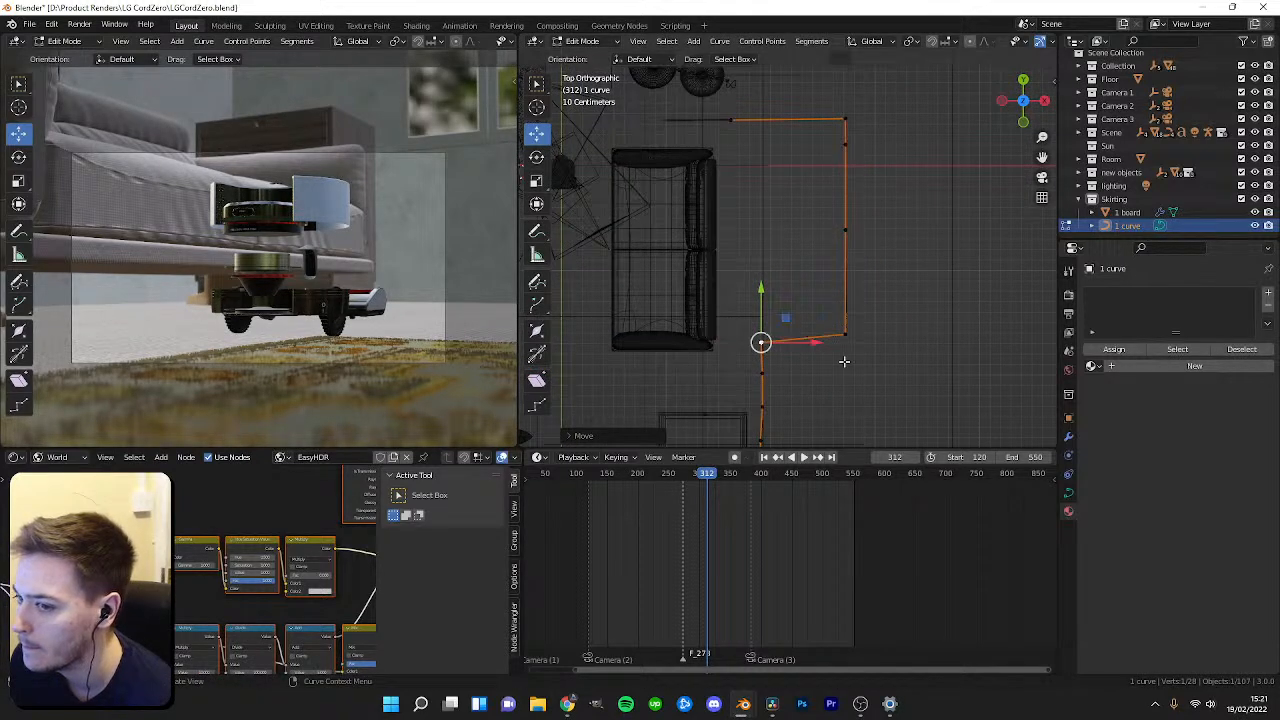
Adjust the remaining curve control points around the room's corners so the curve hugs the walls, then leave edit mode.
left_click(845, 335)
left_click_drag(843, 306, 838, 277)
left_click_drag(868, 303, 784, 300)
middle_click_drag(784, 300, 799, 361, "shift")
left_click(860, 291)
left_click_drag(885, 290, 801, 288)
middle_click_drag(801, 286, 814, 342, "shift")
left_click(873, 263)
left_click_drag(896, 261, 812, 260)
left_click(874, 237)
left_click_drag(896, 236, 785, 85)
left_click(759, 237)
left_click(791, 239)
left_click_drag(790, 194, 800, 146)
left_click(791, 264)
scroll(793, 362, "down", 4)
middle_click_drag(792, 412, 793, 363, "shift")
scroll(793, 365, "up", 4)
left_click(790, 323)
left_click_drag(792, 300, 795, 332)
left_click(793, 356)
left_click(796, 384)
scroll(809, 378, "down", 1)
middle_click_drag(796, 429, 784, 376, "shift")
left_click(784, 374)
scroll(791, 386, "up", 3)
middle_click_drag(797, 434, 796, 329, "shift")
middle_click_drag(780, 411, 772, 363, "shift")
left_click(769, 359, "shift")
left_click_drag(801, 325, 797, 348)
left_click(767, 350)
key("Tab")
Select the skirting board and move it vertically in front view so it sits at floor level.
middle_click_drag(743, 308, 803, 277)
left_click(803, 277)
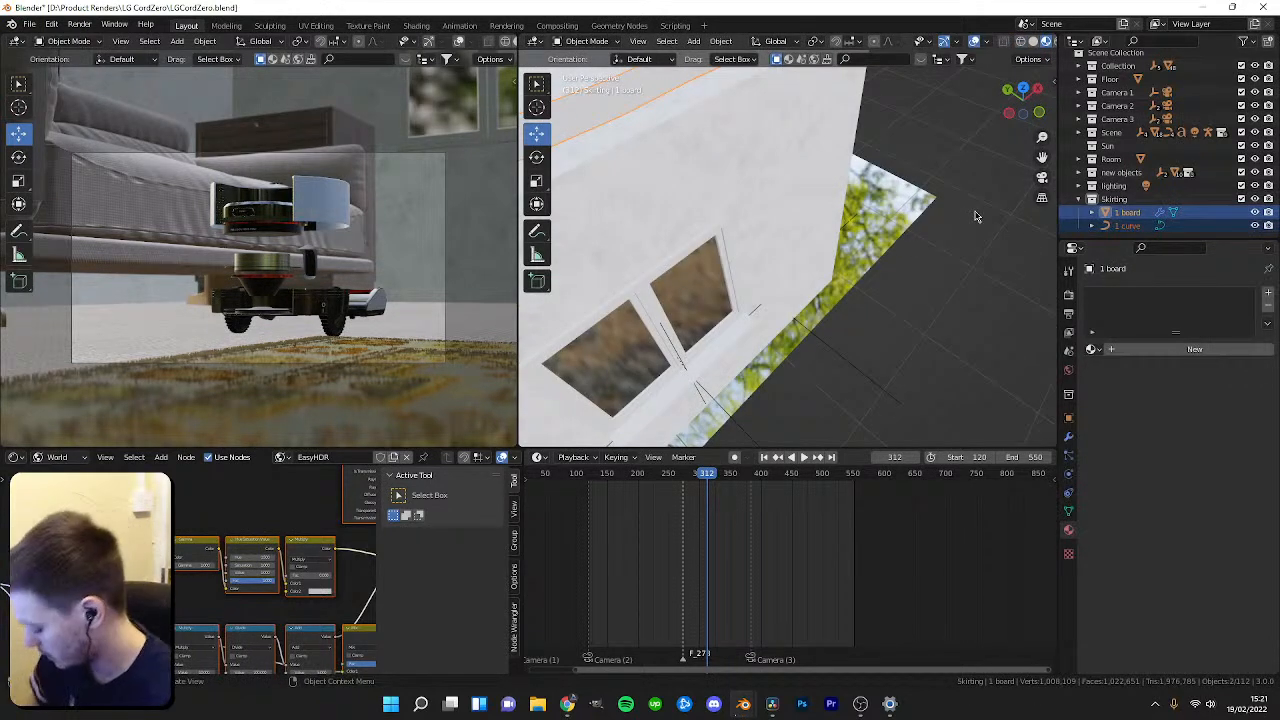
key("KP_1")
key("g")
key("z")
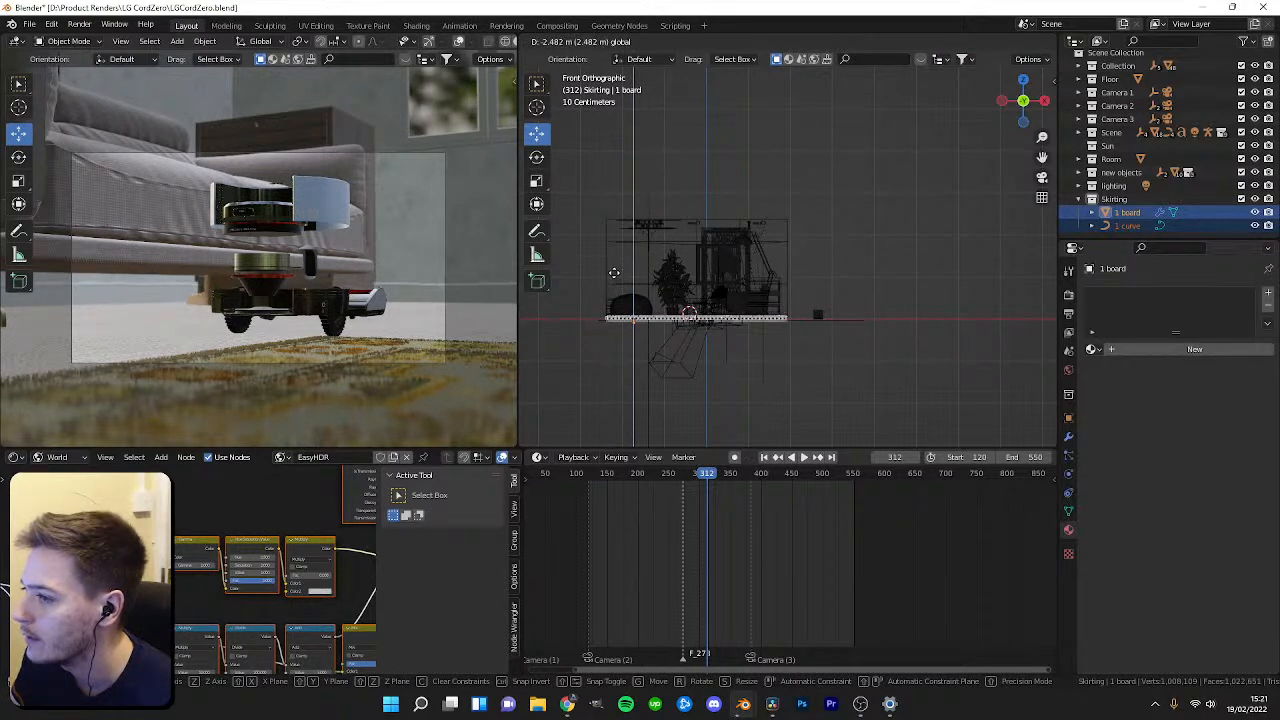
left_click(677, 363)
scroll(571, 324, "up", 1)
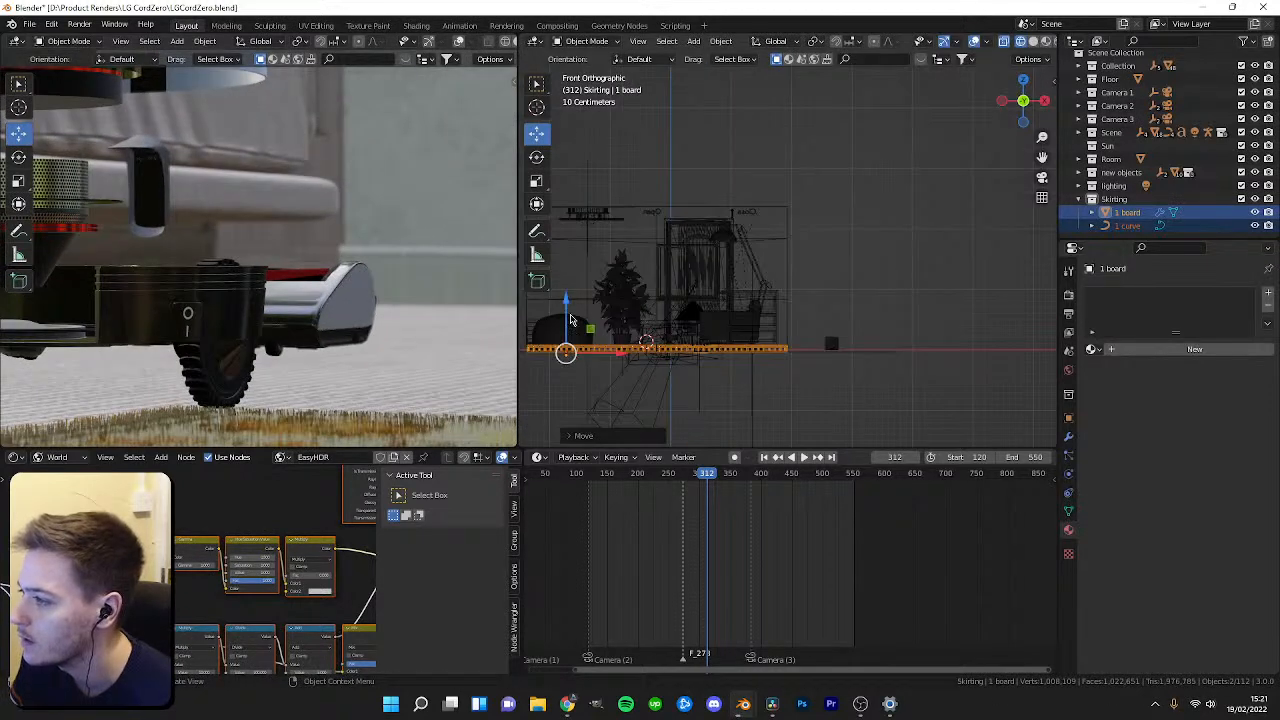
scroll(583, 311, "up", 1)
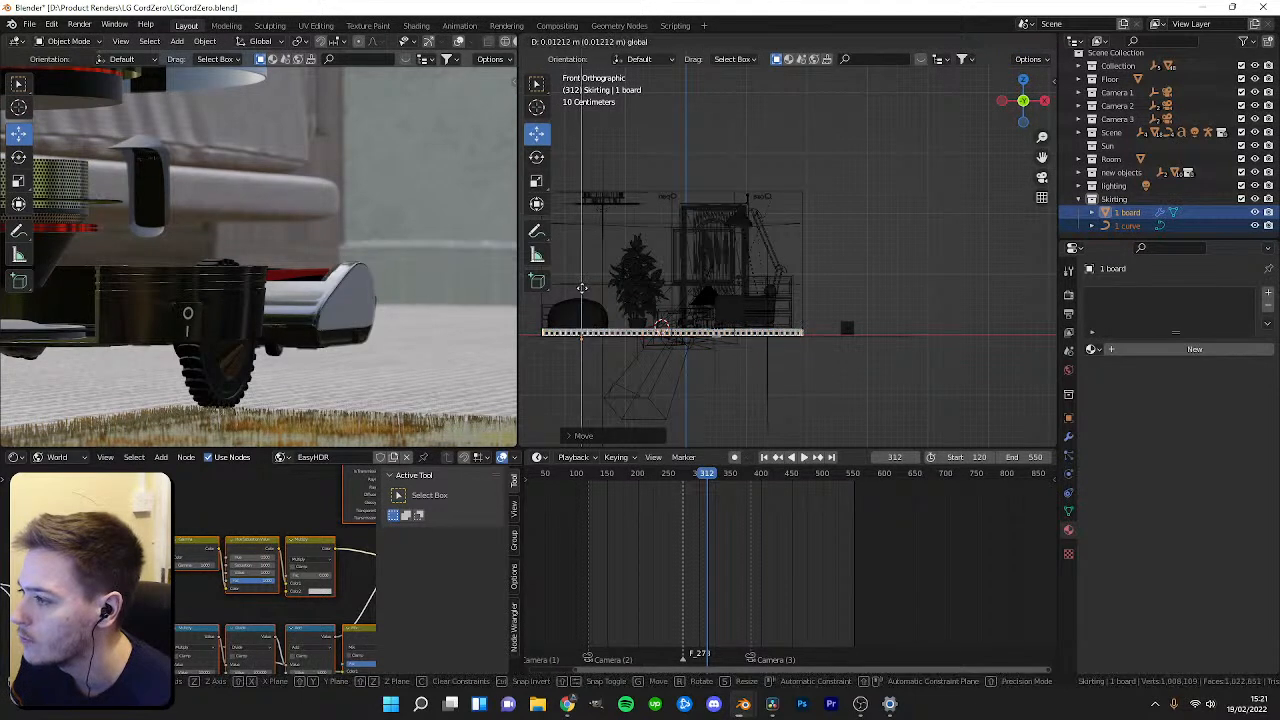
Play the animation to review the skirting board in the viewports.
key("KP_7")
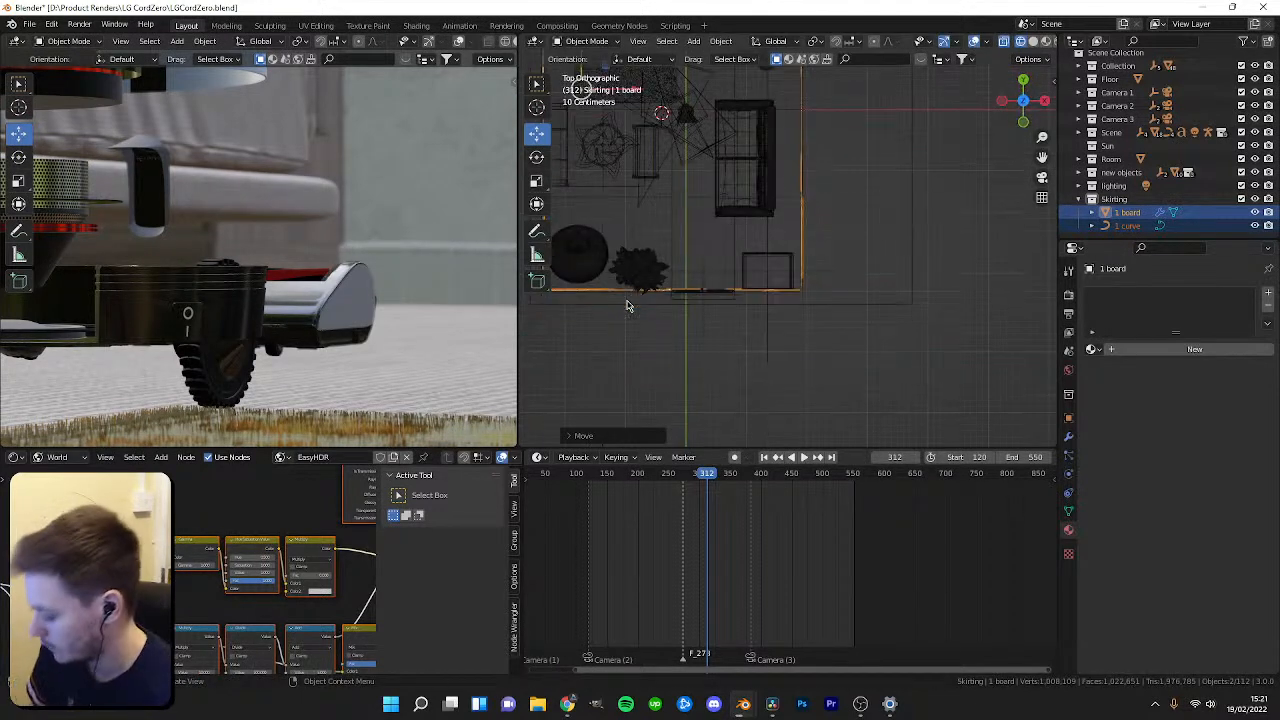
scroll(594, 329, "up", 2)
middle_click_drag(594, 329, 700, 215)
key("space")
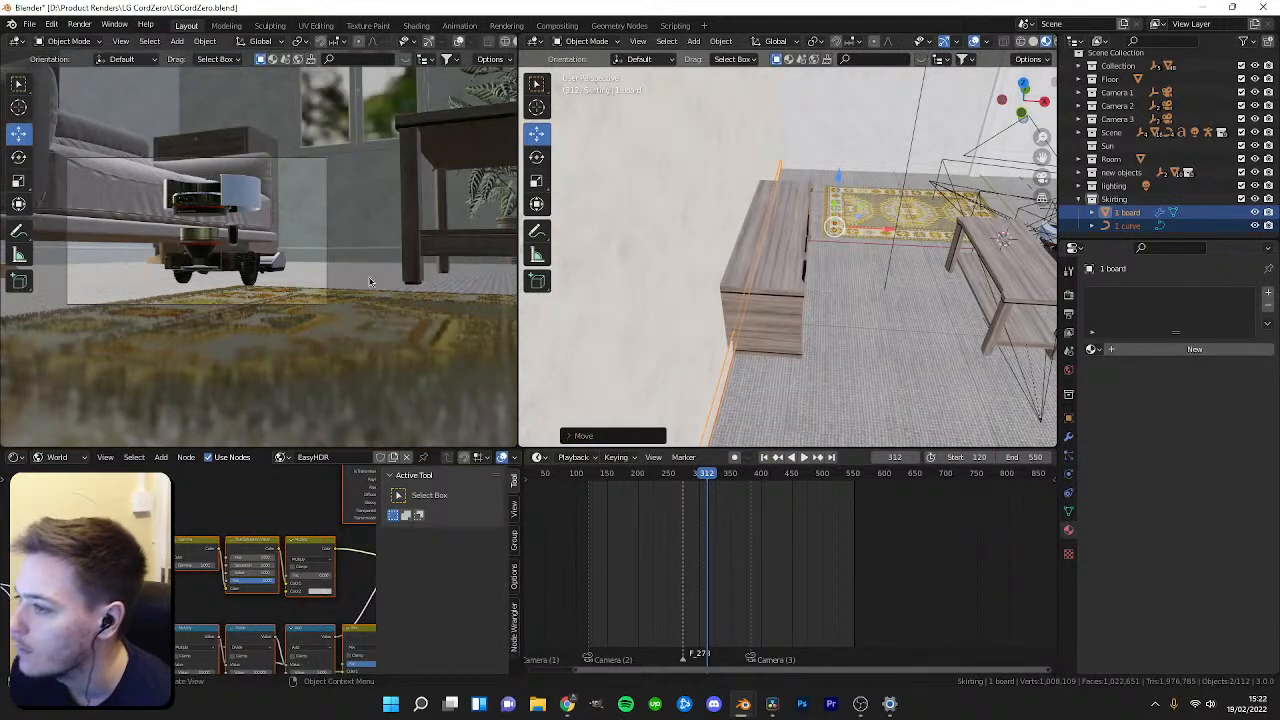
mouse_move(767, 479)
left_mouse_down()
mouse_move(786, 475)
mouse_move(737, 475)
mouse_move(773, 477)
left_mouse_up()
key("space")
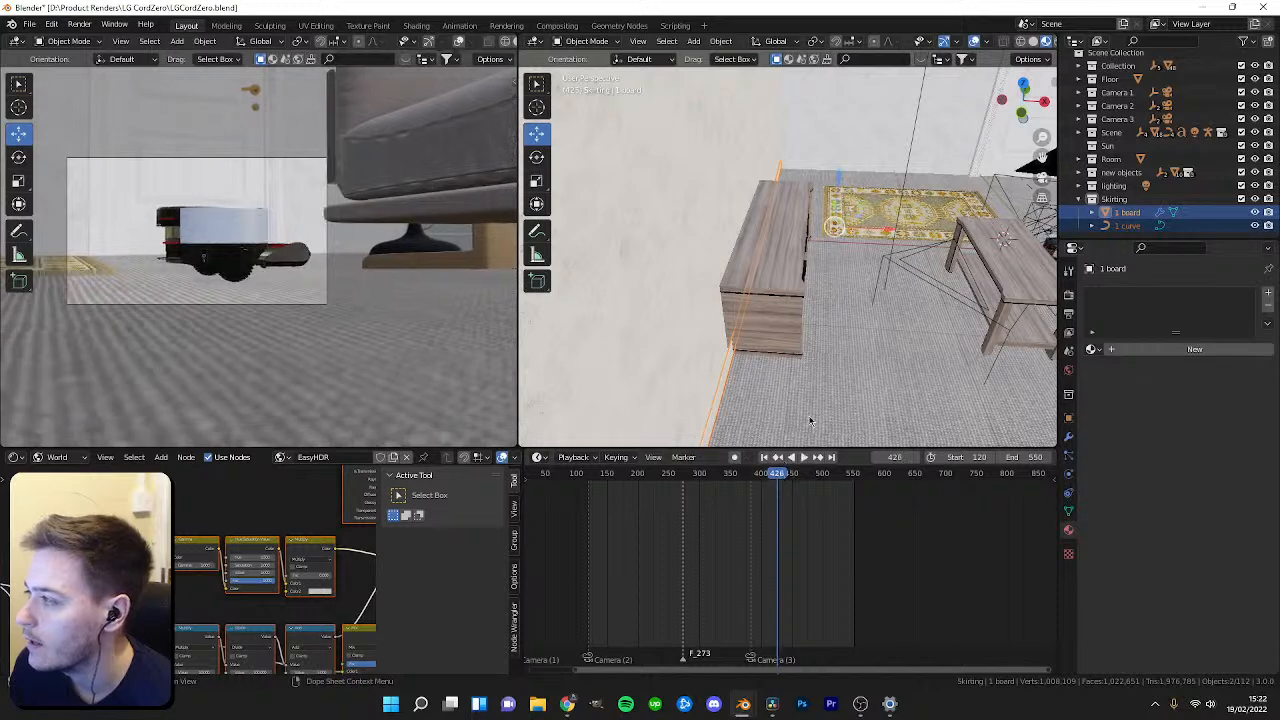
scroll(888, 290, "down", 2)
key("KP_7")
key("z")
scroll(717, 240, "down", 4)
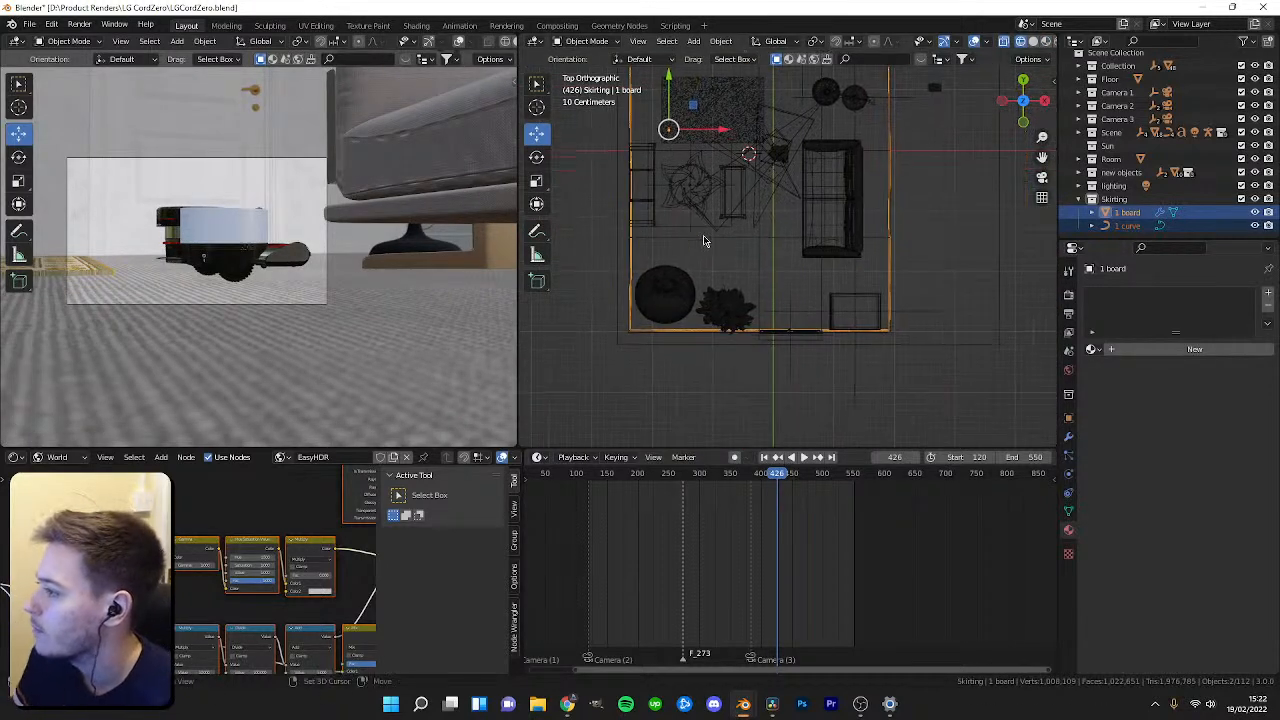
scroll(730, 270, "up", 3)
middle_click_drag(741, 282, 740, 264, "shift")
left_click(668, 198)
key("ctrl+z")
middle_click_drag(884, 184, 884, 190, "shift")
scroll(883, 190, "up", 2)
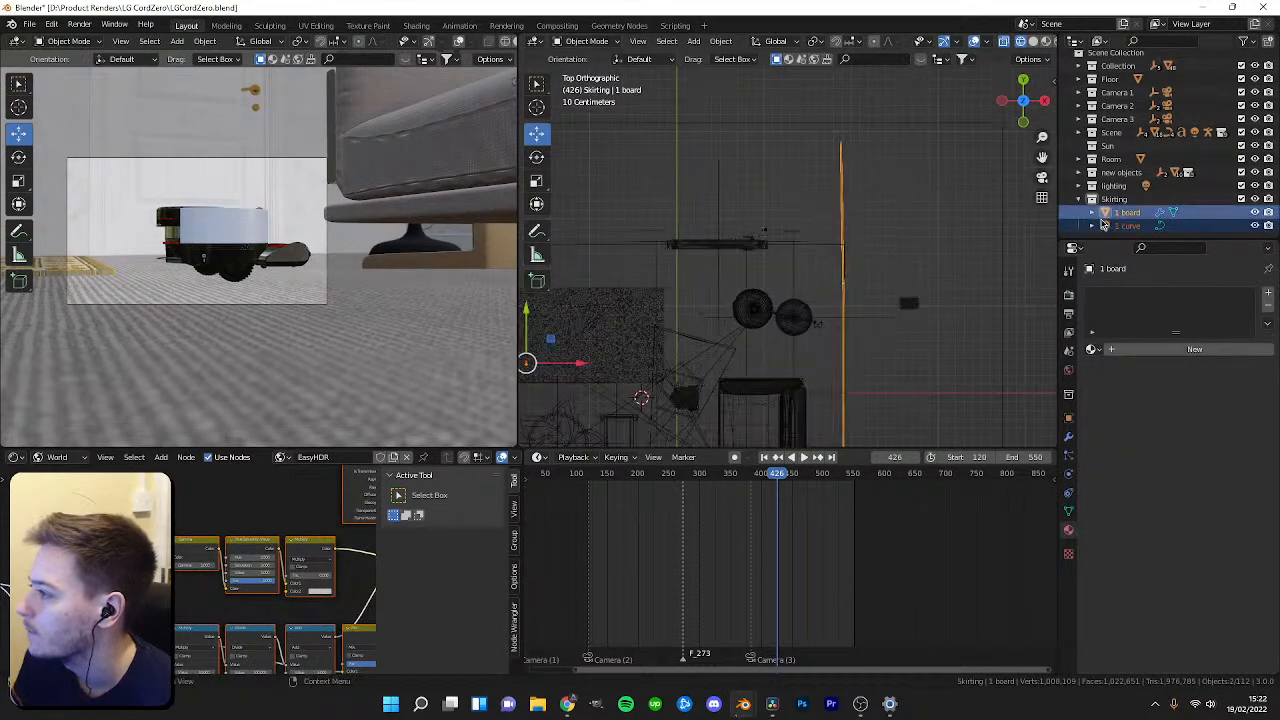
Extend the skirting curve with a new end point along the top wall and leave edit mode.
left_click(1127, 226)
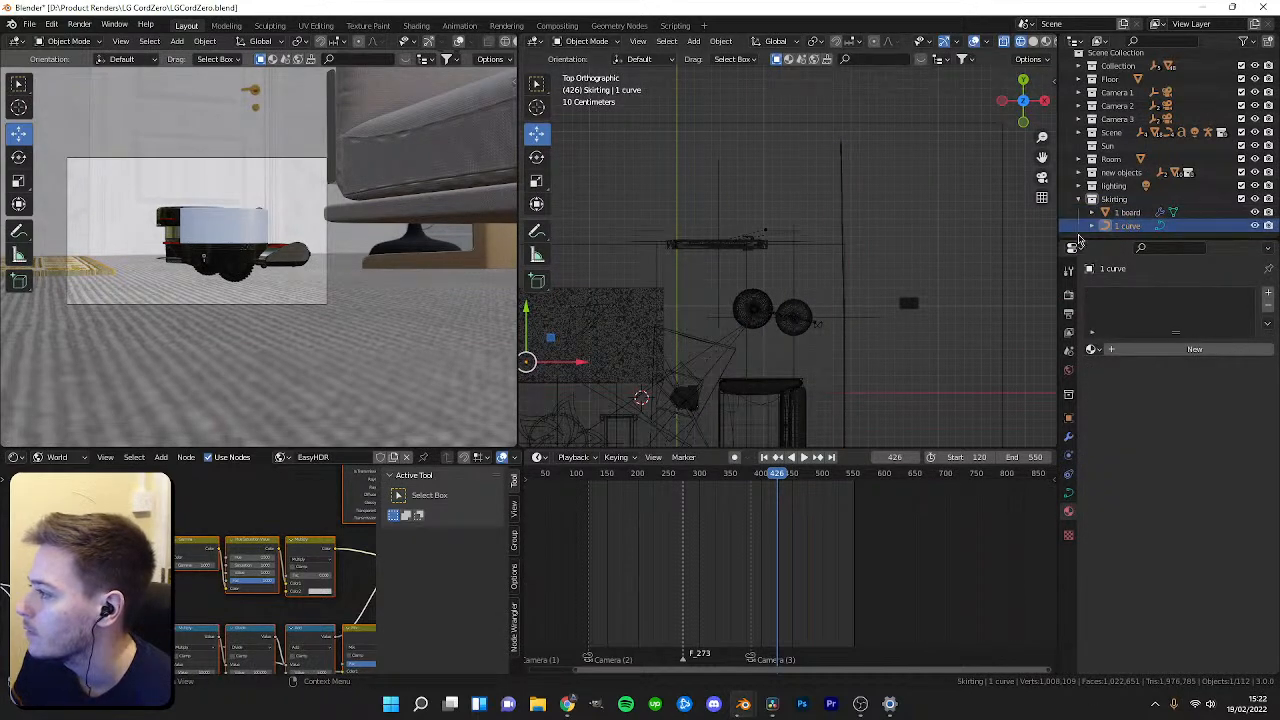
scroll(960, 300, "up", 4)
key("Tab")
middle_click_drag(901, 265, 843, 266, "shift")
left_click_drag(870, 270, 857, 248)
scroll(870, 271, "up", 2)
right_click(780, 270, "ctrl")
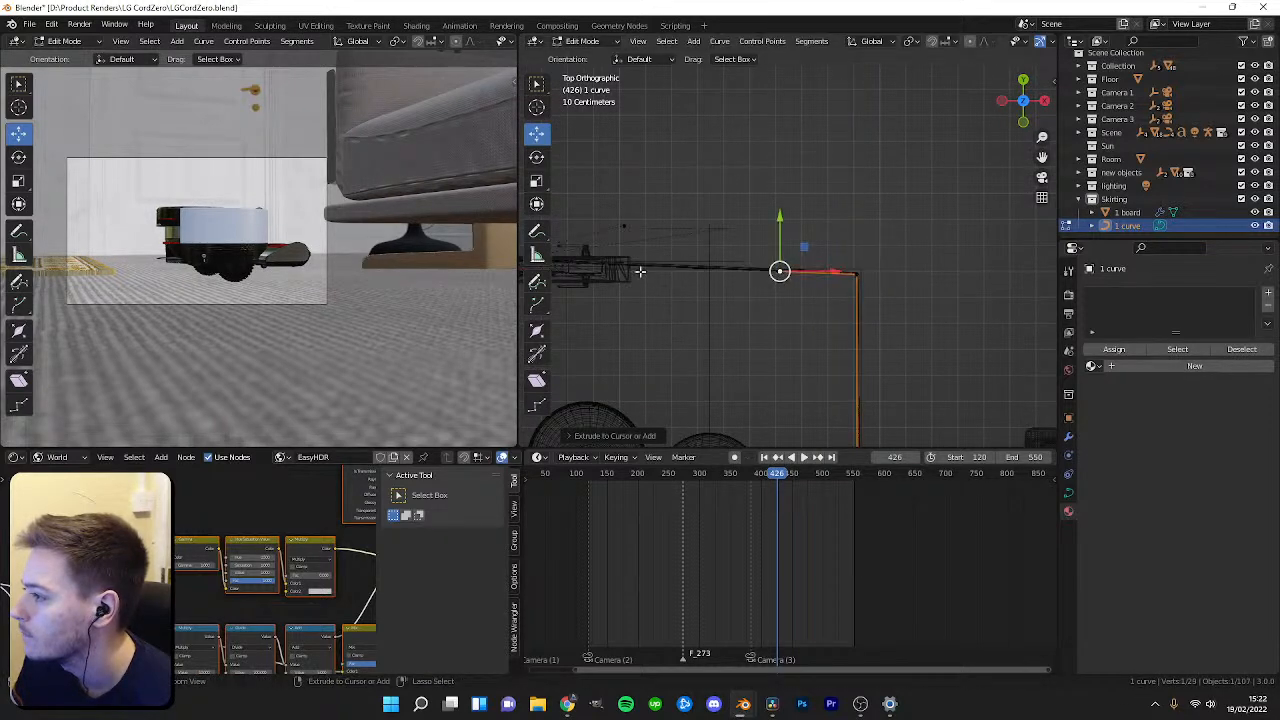
left_click_drag(856, 248, 885, 275)
middle_click_drag(618, 269, 719, 289, "shift")
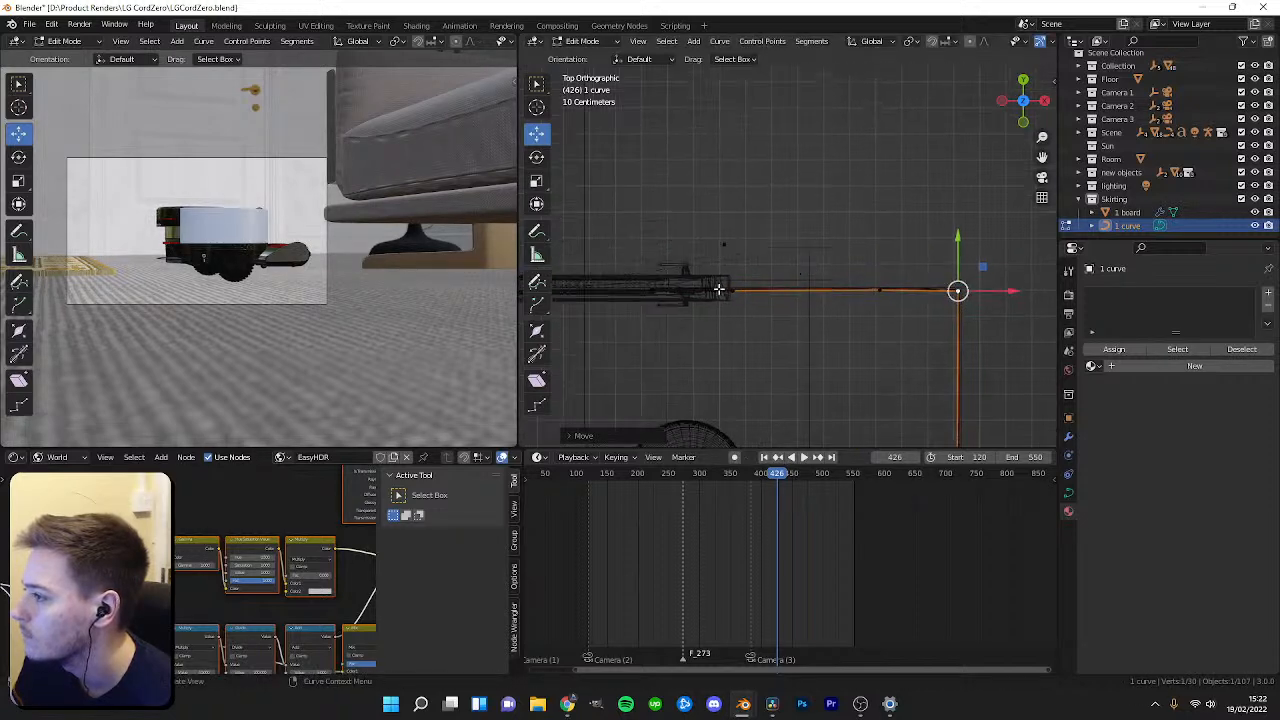
key("Tab")
Inspect the skirting board's Subdivision, Array and Curve modifiers, then select the skirting curve.
left_click(780, 288)
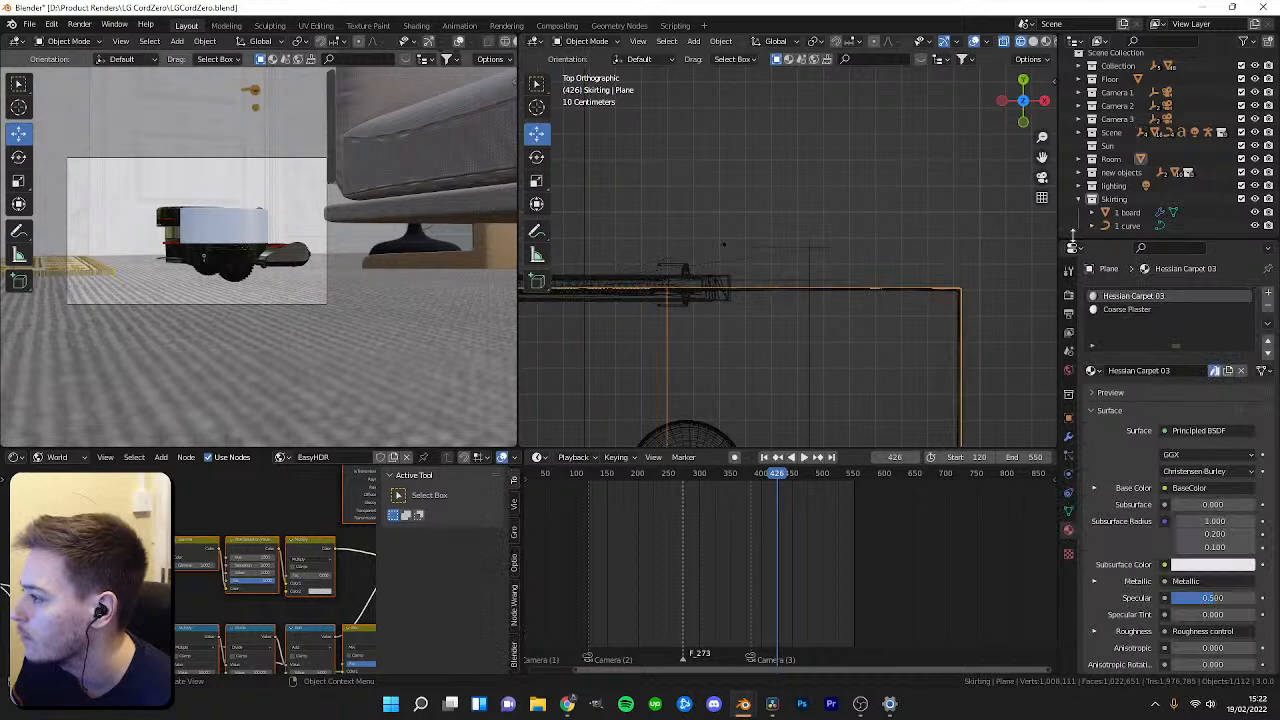
left_click(1069, 437)
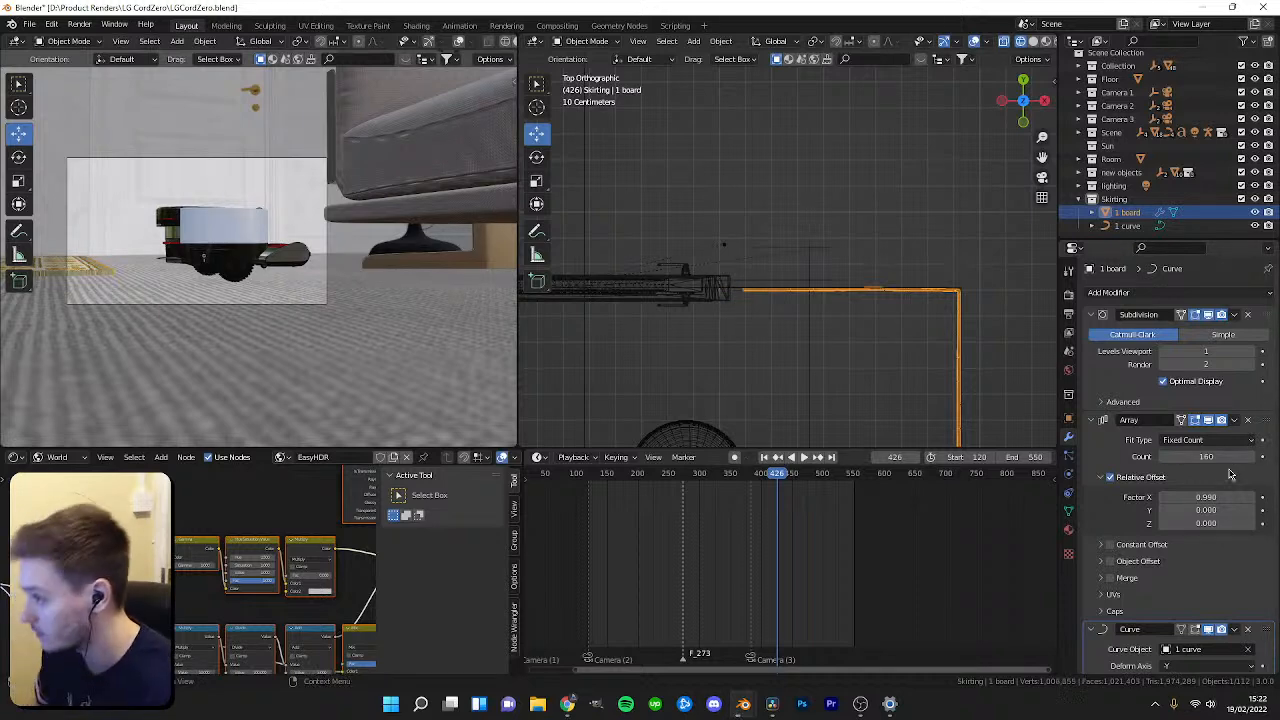
scroll(853, 296, "down", 6)
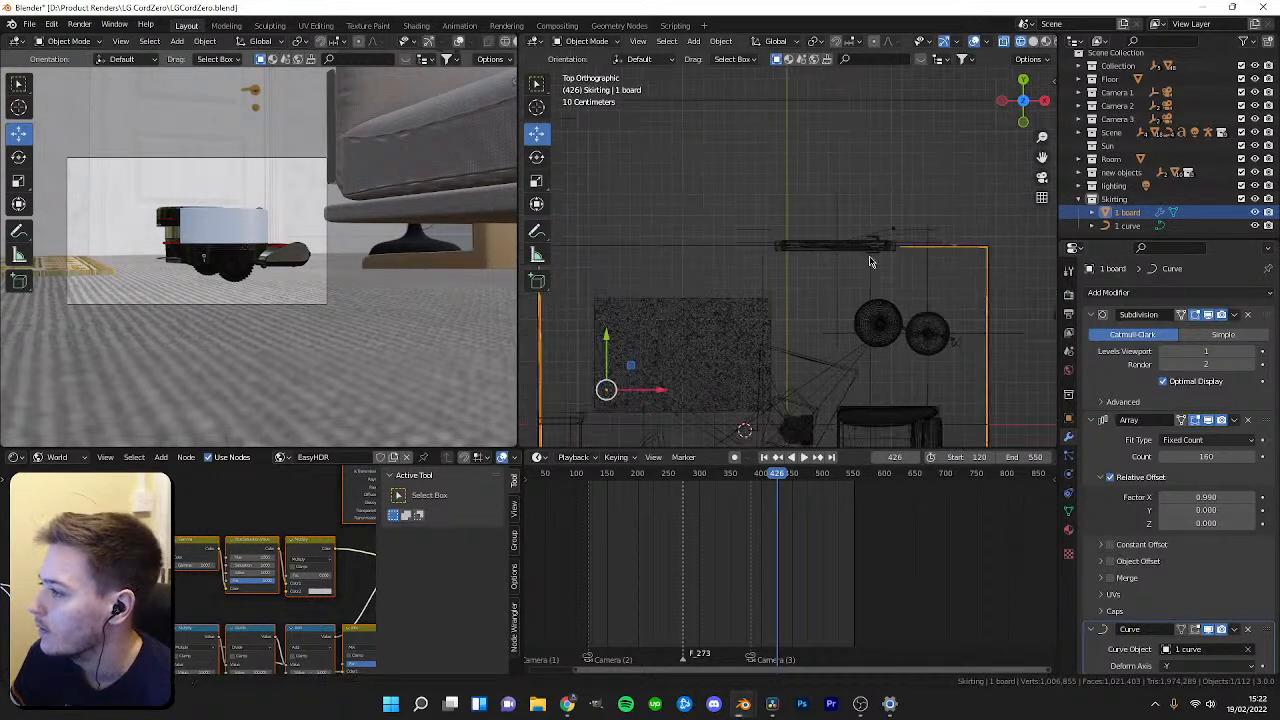
scroll(800, 325, "down", 3)
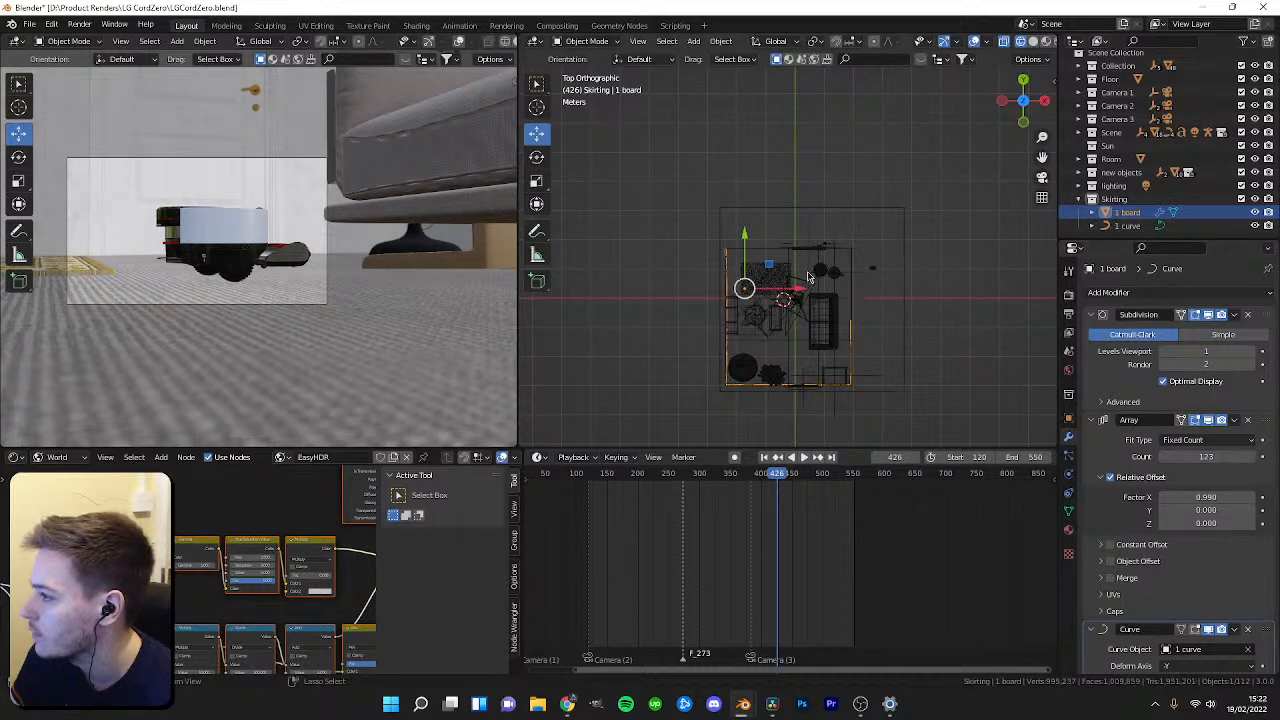
scroll(857, 286, "up", 8)
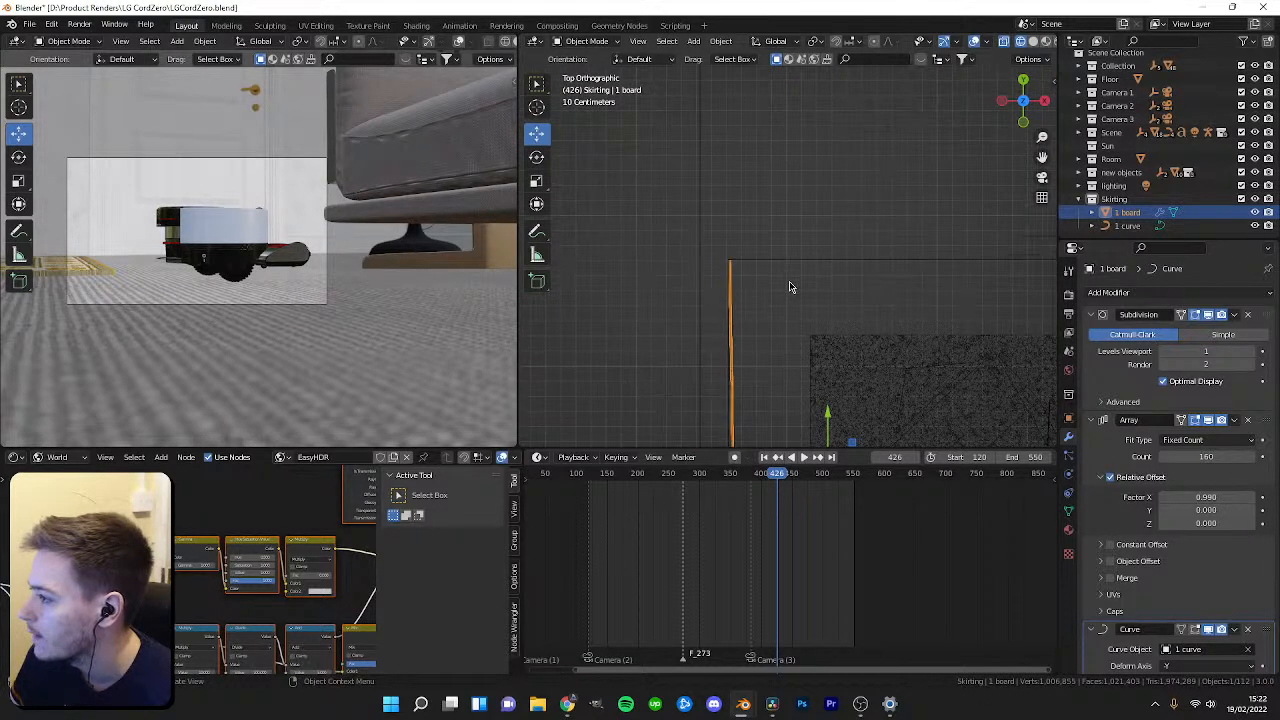
scroll(790, 290, "up", 2)
scroll(760, 295, "down", 2)
left_click(1110, 226)
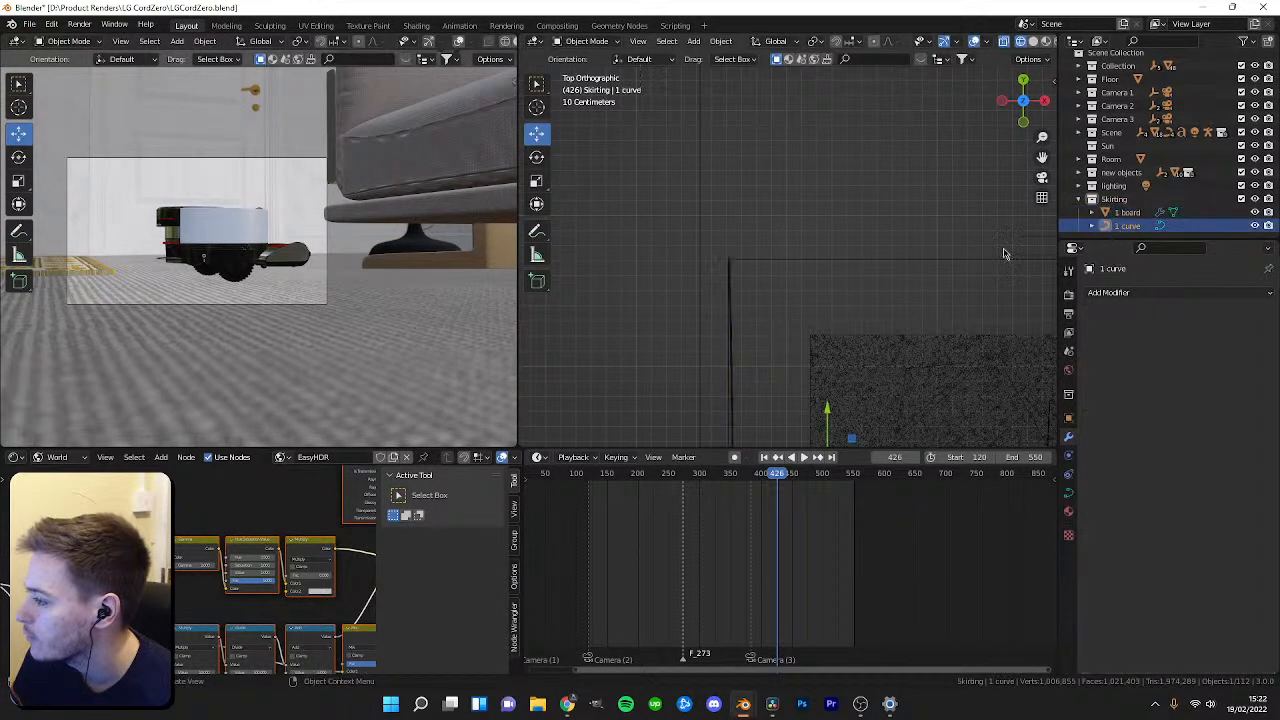
Reshape the curve's end near the top-left corner so its points line up with the wall.
key("Tab")
middle_click_drag(733, 260, 675, 254, "shift")
left_click(694, 256)
left_click_drag(716, 255, 793, 253)
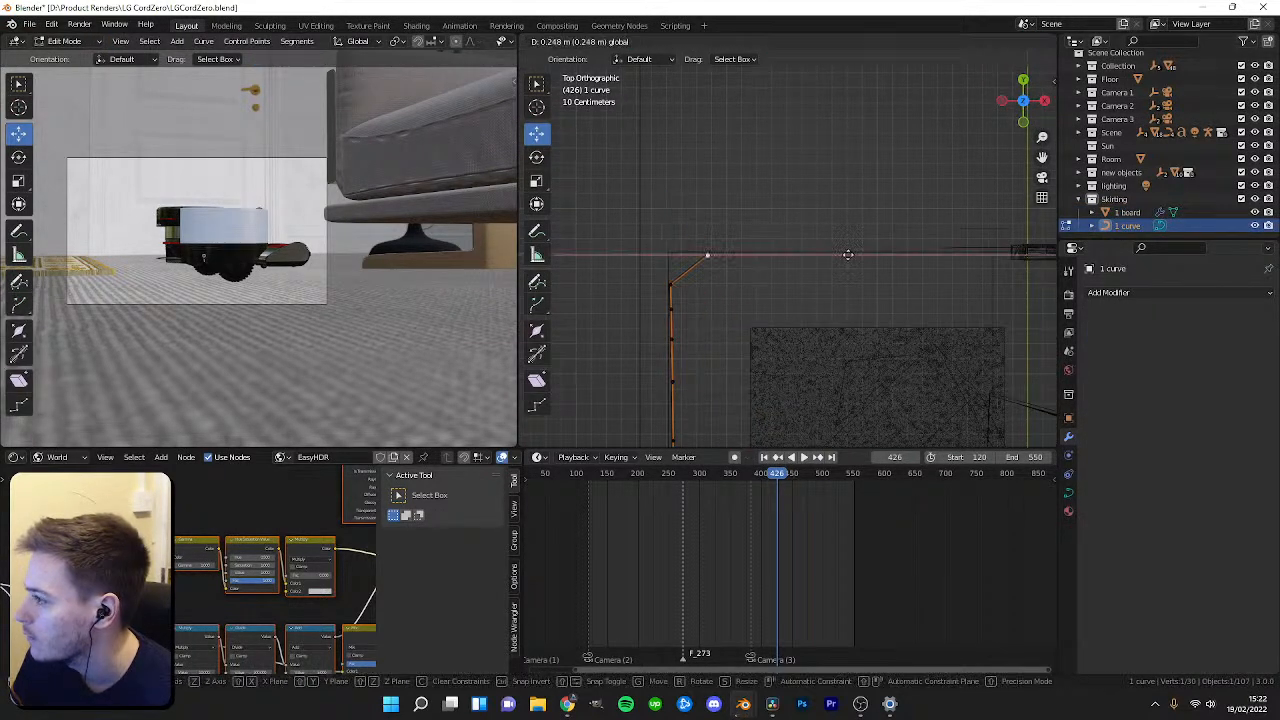
left_click_drag(1052, 264, 1054, 264)
left_click(671, 284)
left_click_drag(671, 245, 662, 216)
left_click_drag(724, 255, 661, 256)
scroll(689, 247, "up", 2)
key("shift+z")
scroll(773, 290, "up", 1)
key("Tab")
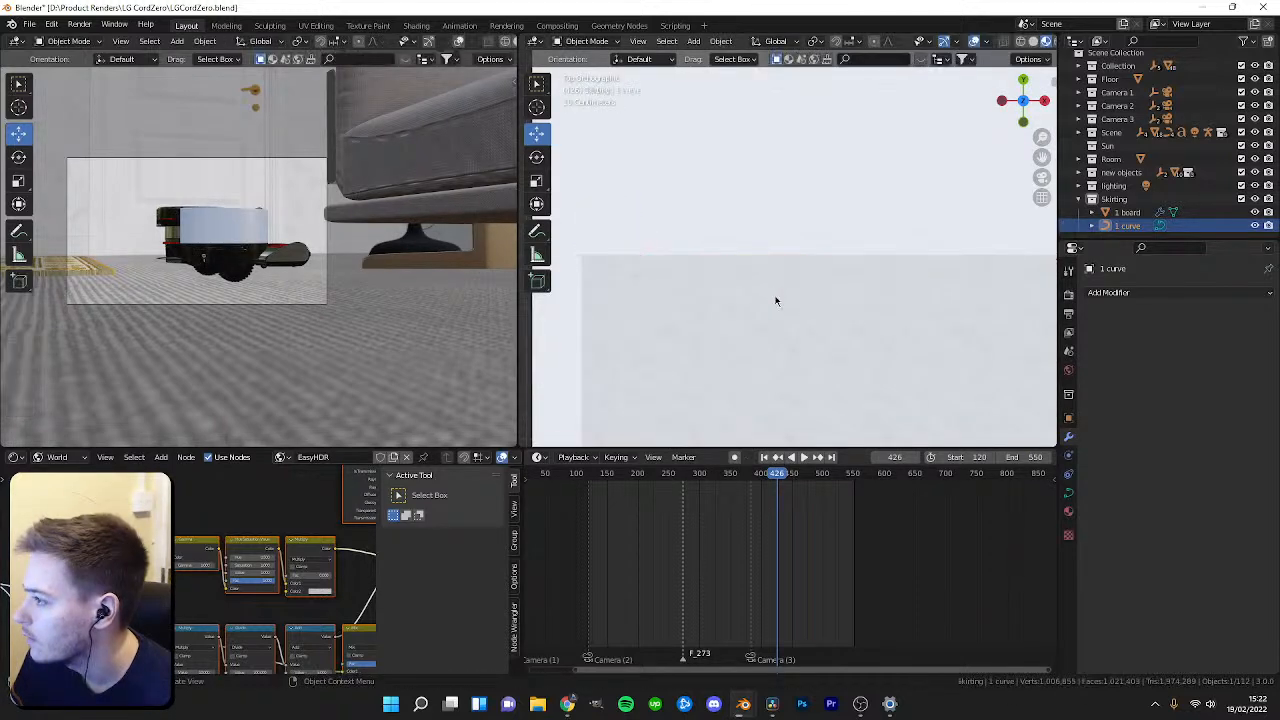
Fine-tune the position of the curve's end point against the wall in top view.
middle_click_drag(852, 274, 824, 242)
scroll(824, 240, "up", 3)
middle_click_drag(922, 308, 829, 246)
key("KP_7")
key("shift+z")
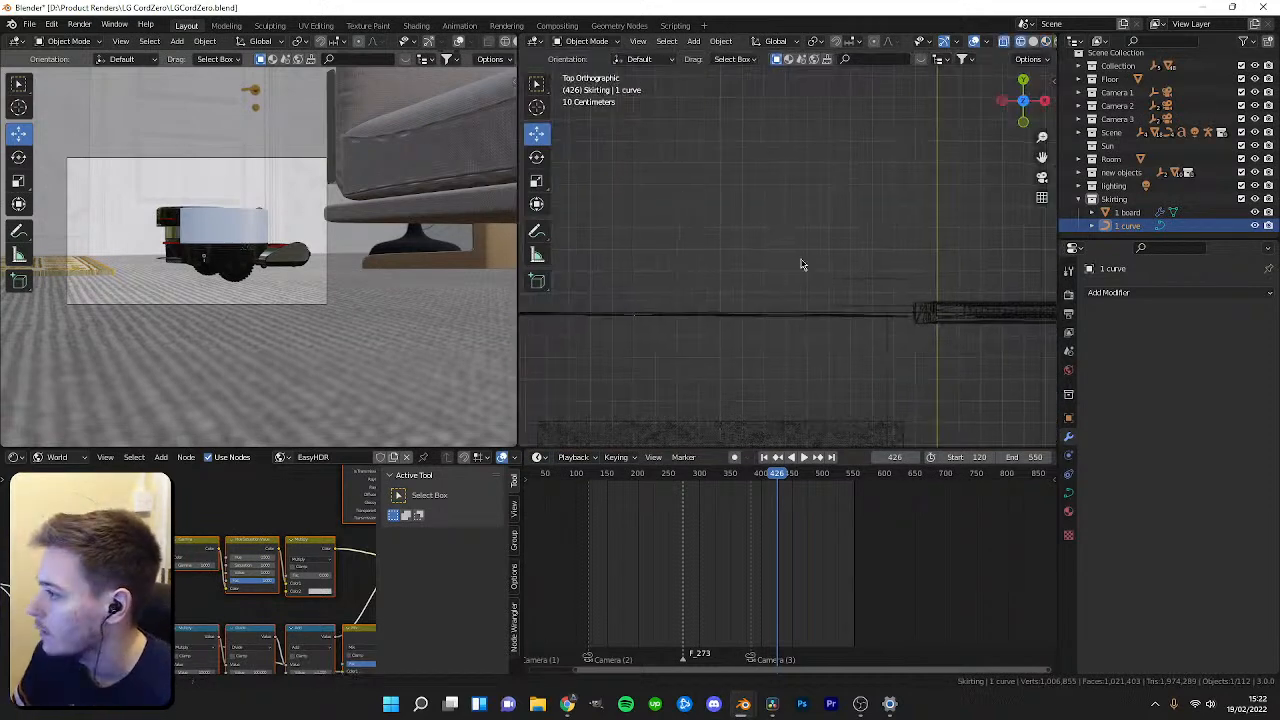
key("Tab")
left_click_drag(870, 323, 852, 289)
key("Tab")
scroll(923, 316, "down", 5)
middle_click_drag(923, 316, 600, 305, "shift")
scroll(854, 323, "up", 2)
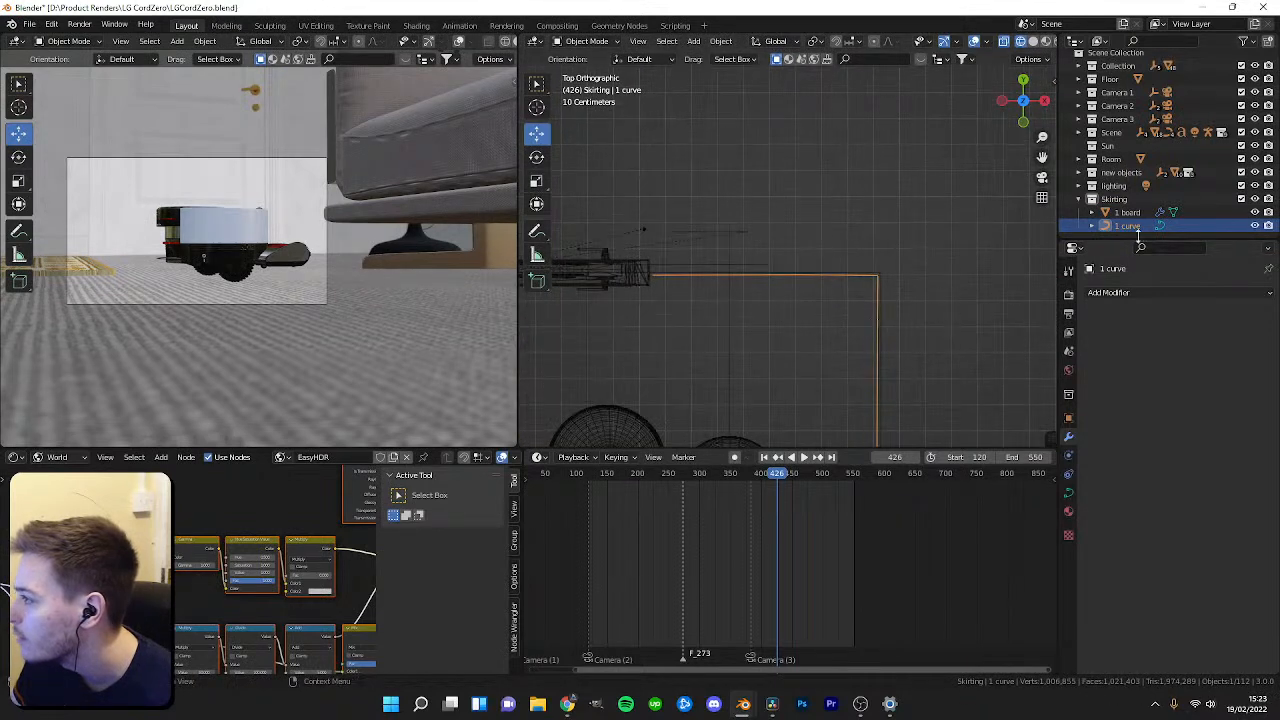
Select the skirting board and scrub the timeline to frame 318 to check it.
left_click(1138, 213)
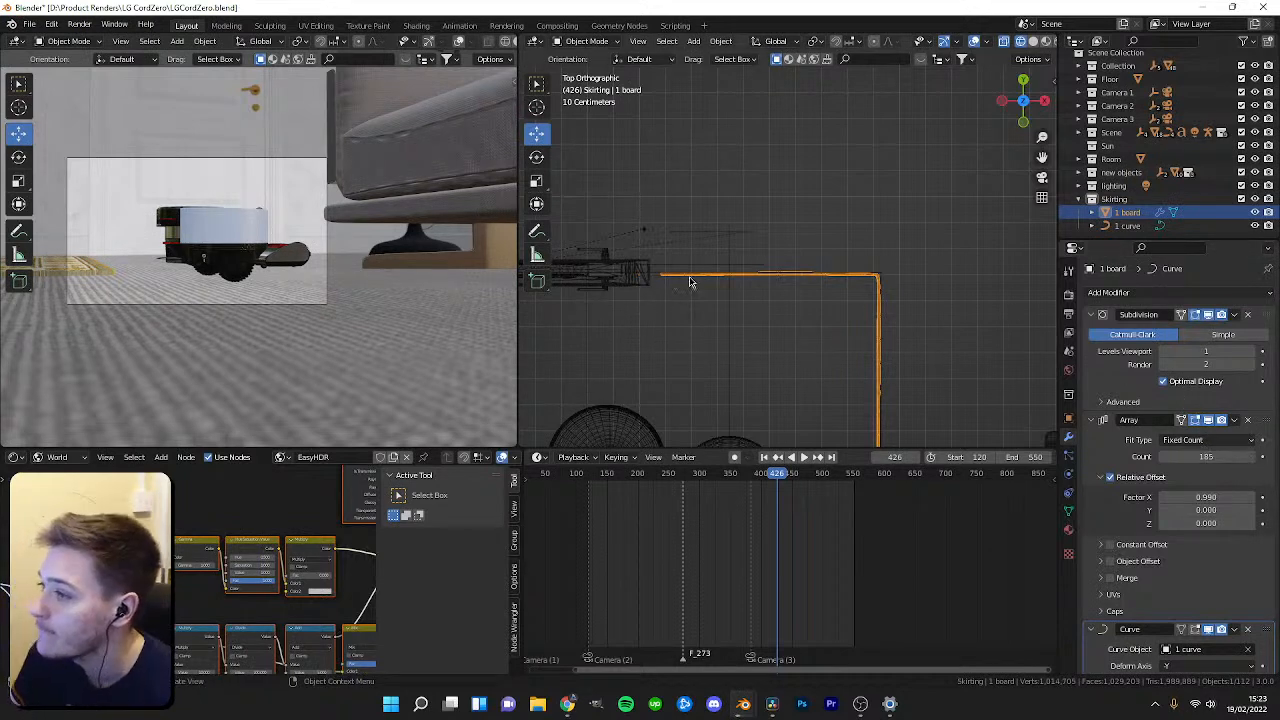
left_click_drag(762, 484, 711, 494)
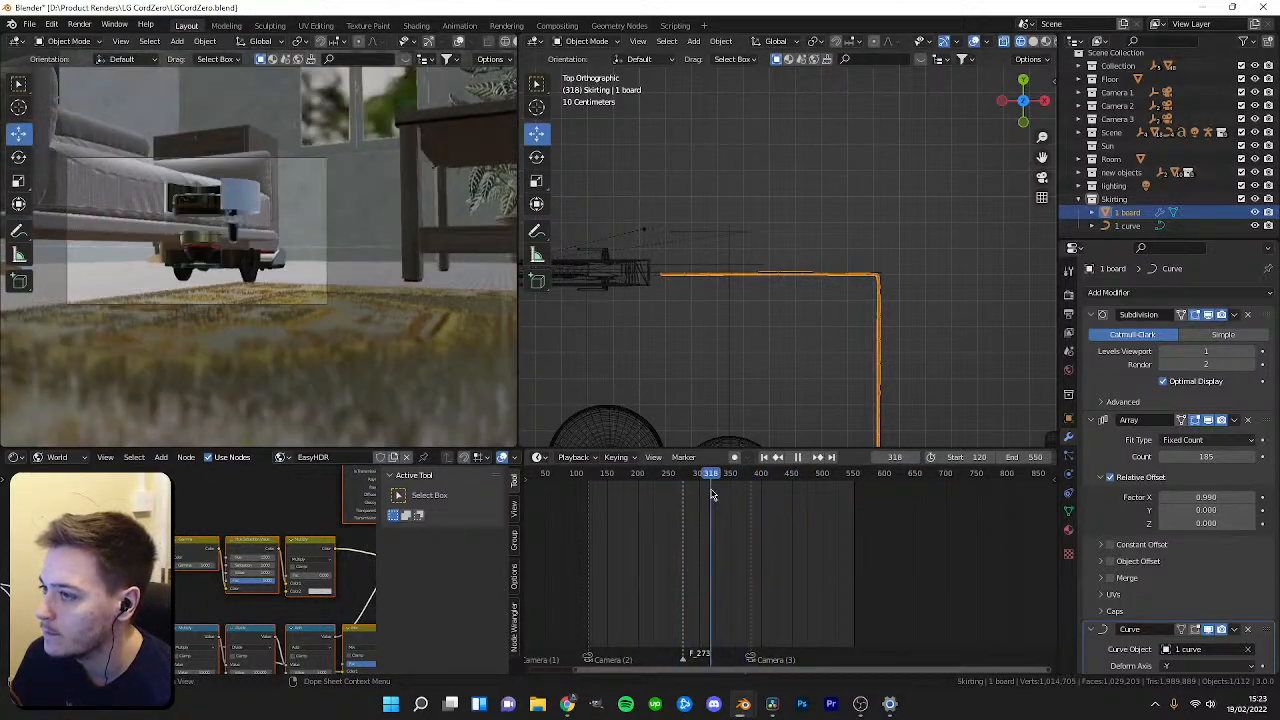
scroll(773, 345, "down", 4)
scroll(773, 345, "down", 5)
scroll(803, 350, "up", 6)
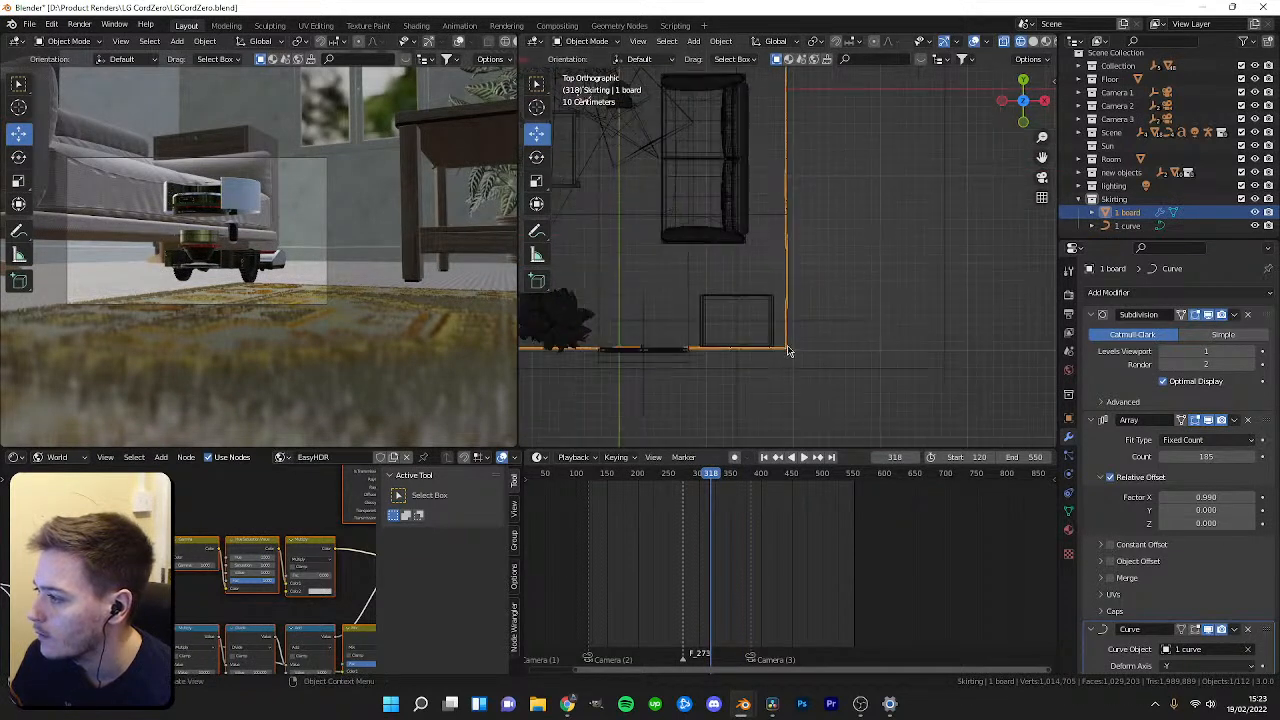
Move the bedside wardrobe along the X axis, away from the wall.
left_click(735, 285)
key("g")
key("x")
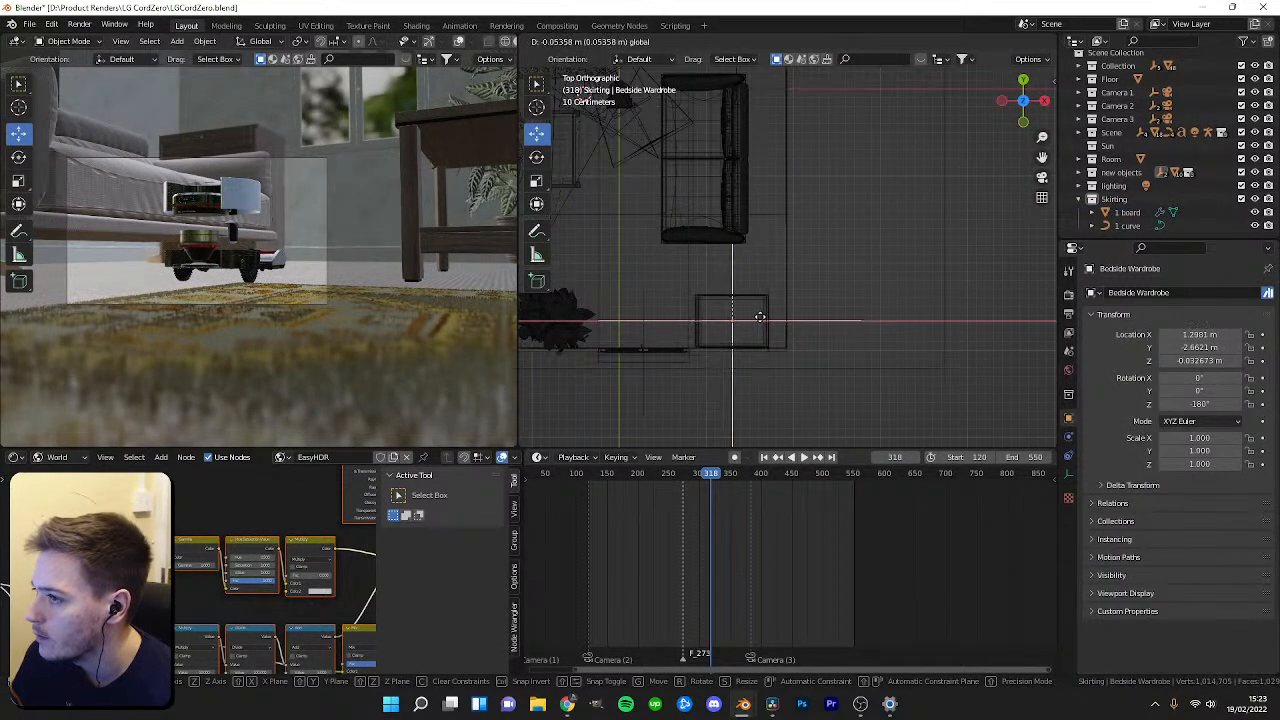
left_click(763, 316)
Zoom in on the wardrobe and the skirting board and switch the viewport shading to inspect them.
scroll(757, 338, "up", 2)
left_click_drag(712, 316, 710, 313)
mouse_move(768, 351)
left_mouse_down()
mouse_move(752, 358)
mouse_move(782, 334)
left_mouse_up()
scroll(110, 245, "up", 7)
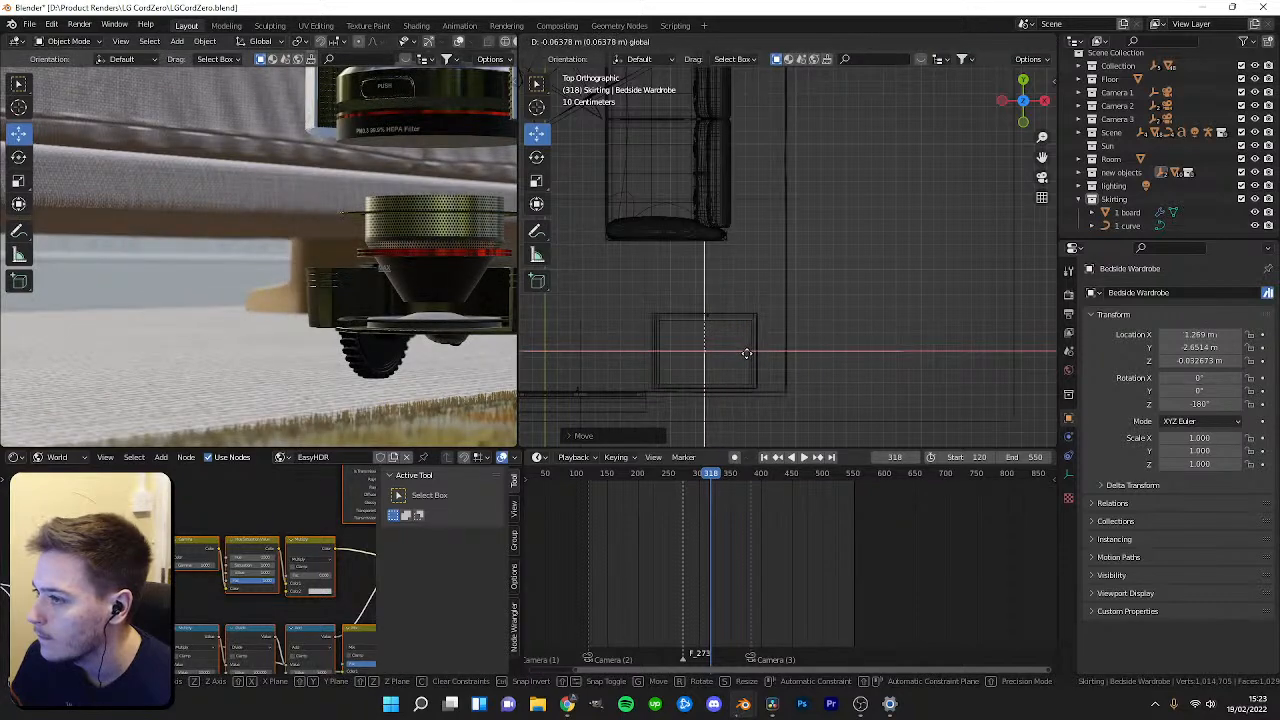
scroll(752, 362, "up", 2)
middle_click_drag(787, 331, 932, 264)
key("z")
middle_click_drag(929, 313, 826, 337)
Scrub to frame 420, play back the animation and switch the camera viewport to rendered shading.
left_click_drag(711, 474, 771, 475)
key("space")
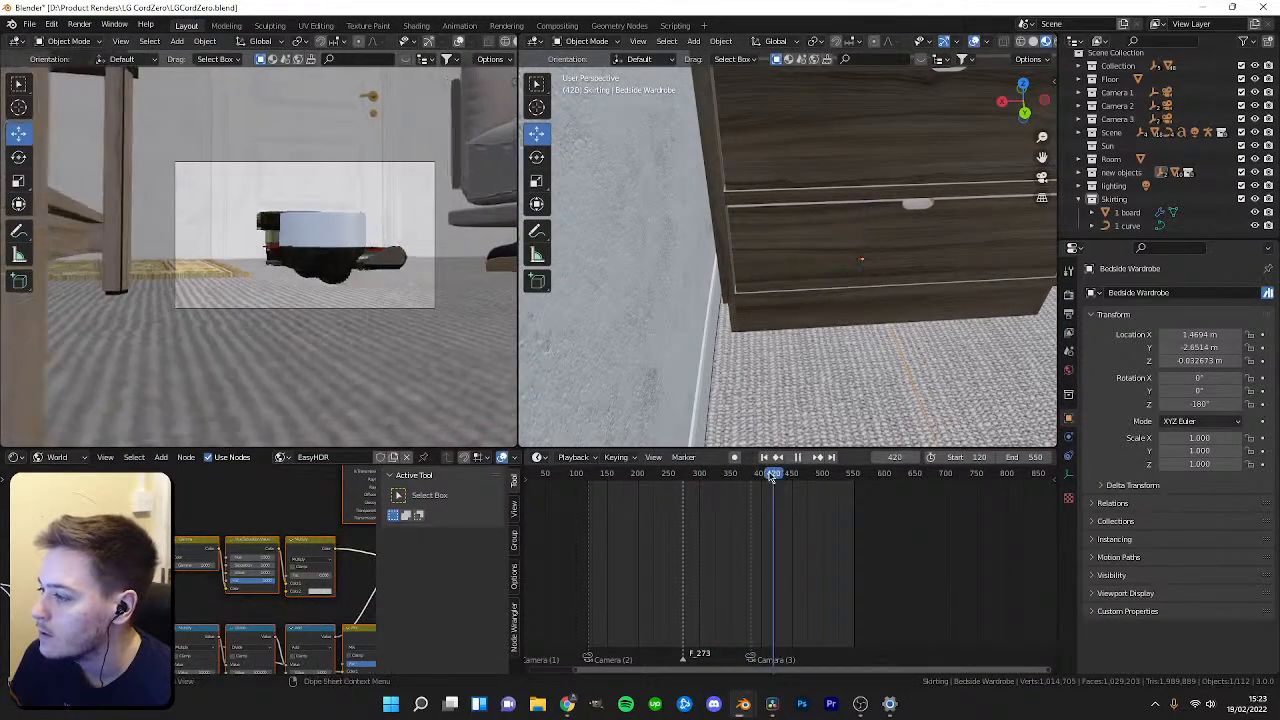
key("space")
key("z")
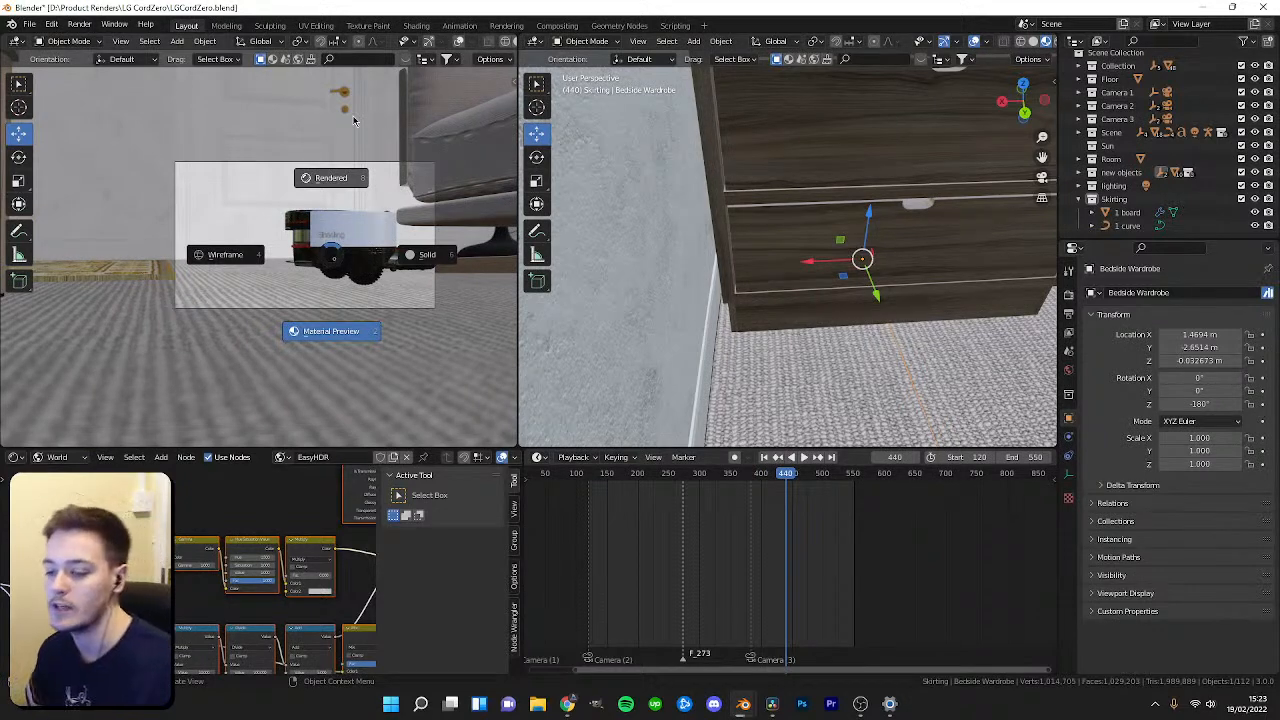
left_click(353, 121)
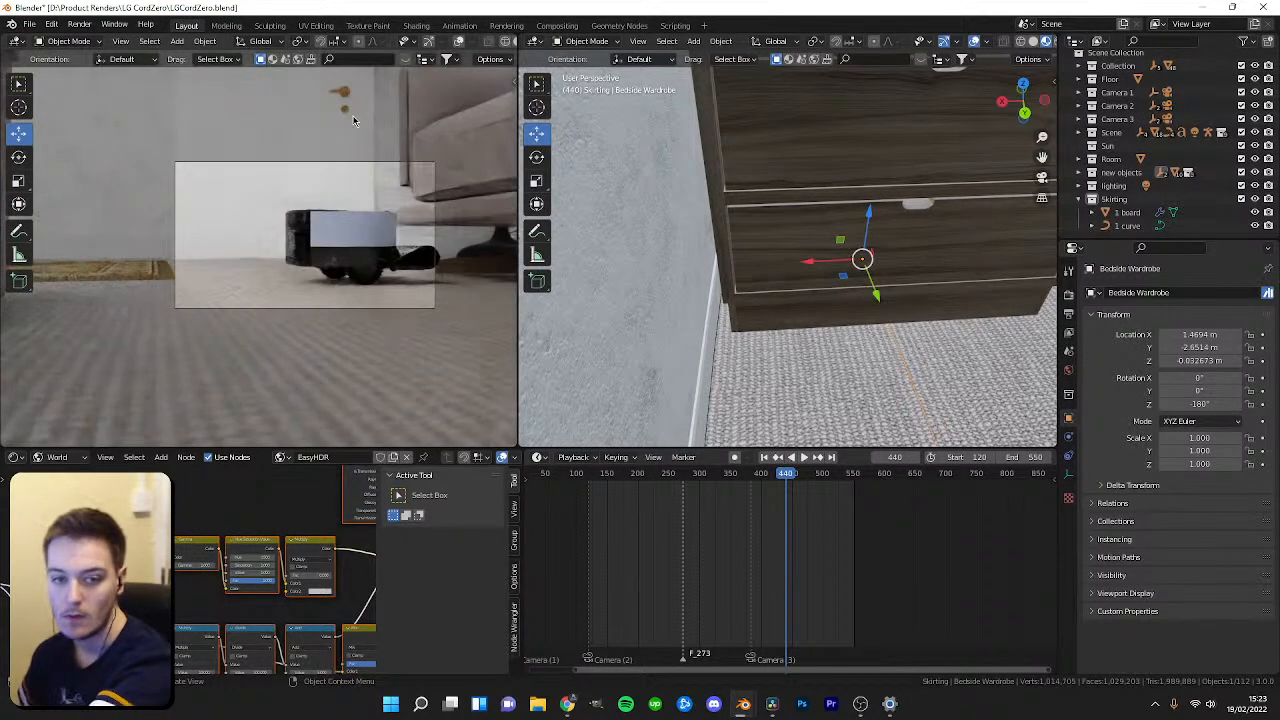
Select the door, search the BlenderKit asset bar for WOOD and apply the first wood material to it.
left_click(755, 205)
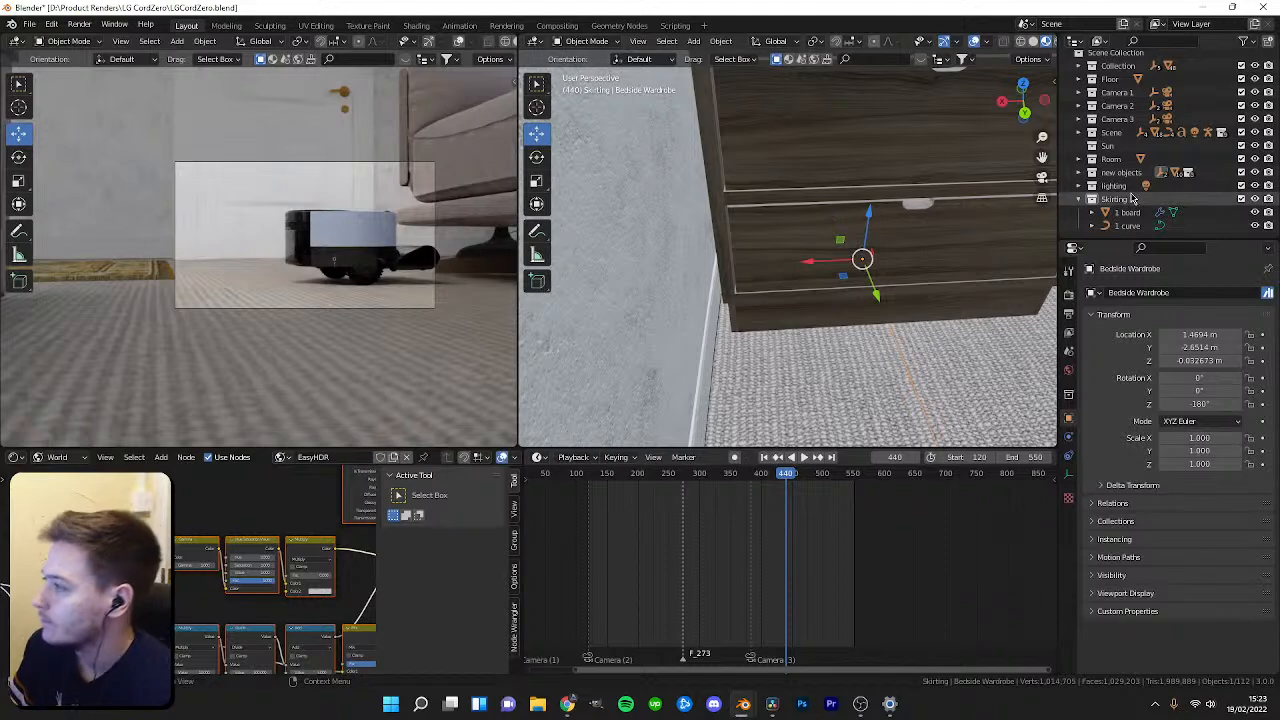
middle_click_drag(694, 203, 818, 270)
scroll(838, 254, "up", 2)
left_click(838, 253)
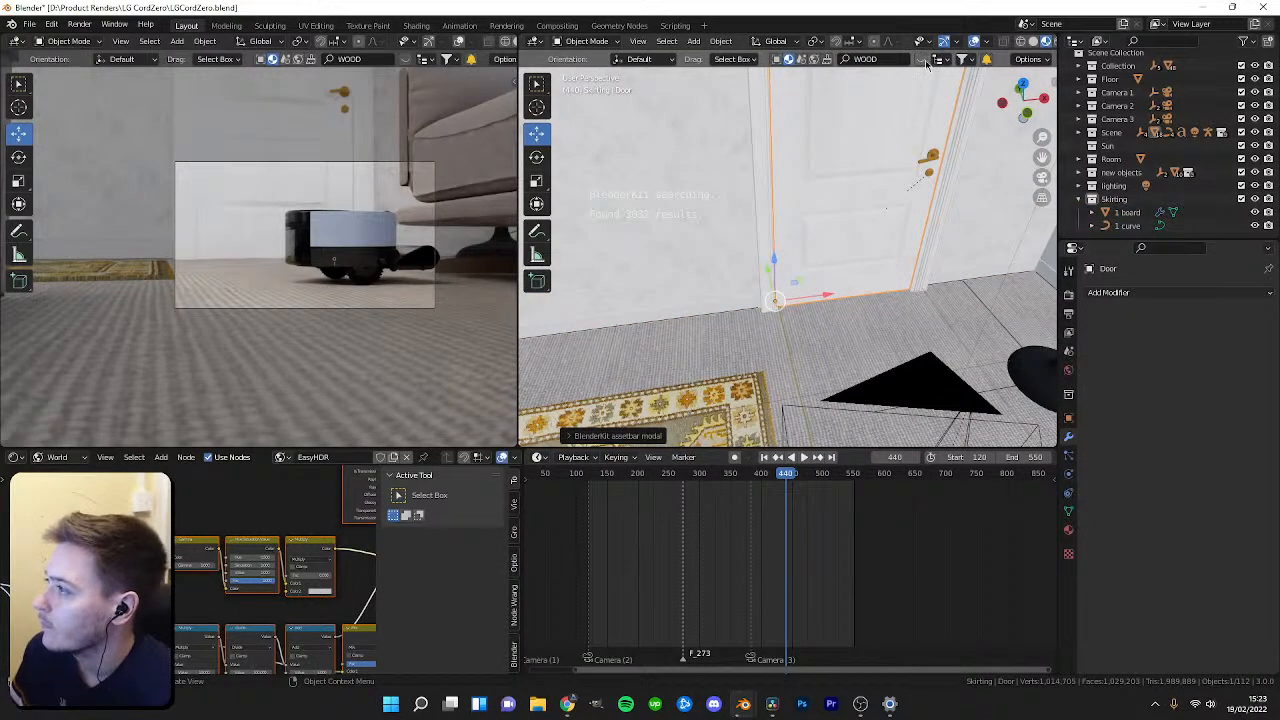
left_click(925, 63)
left_click_drag(626, 129, 816, 197)
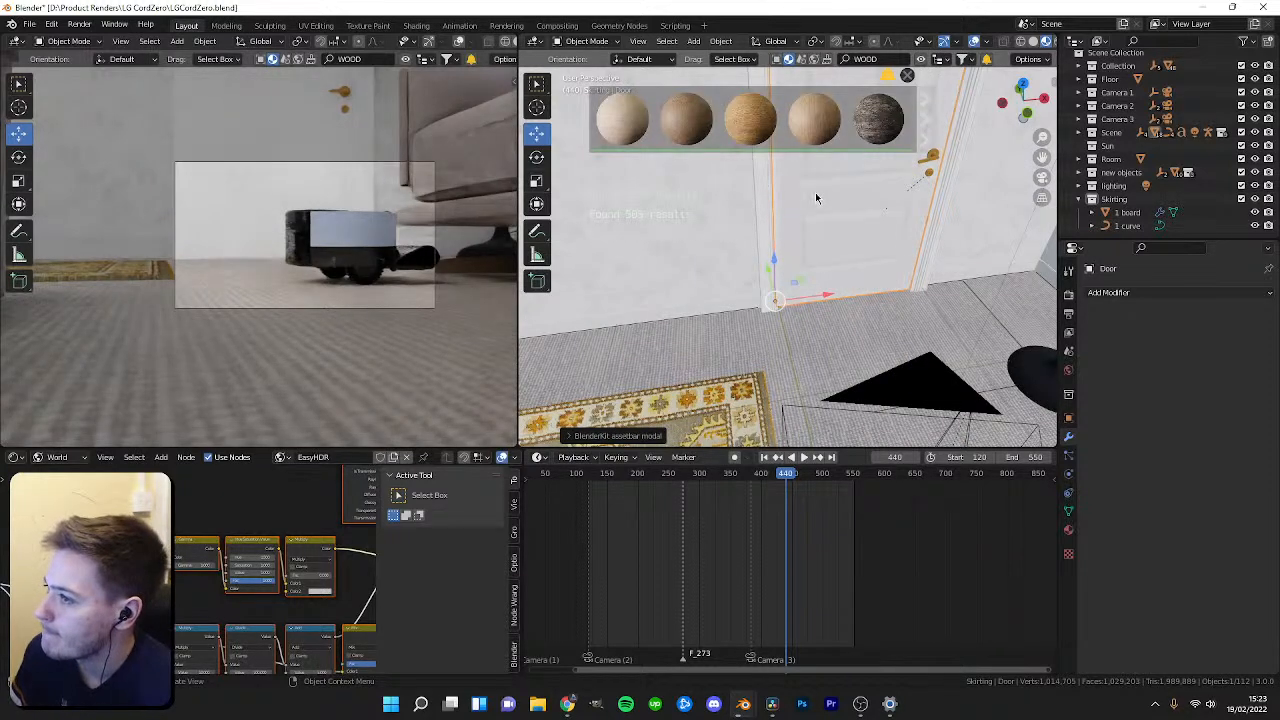
Enter Edit Mode on the door and inspect its wood material nodes in the shader editor.
scroll(858, 291, "up", 4)
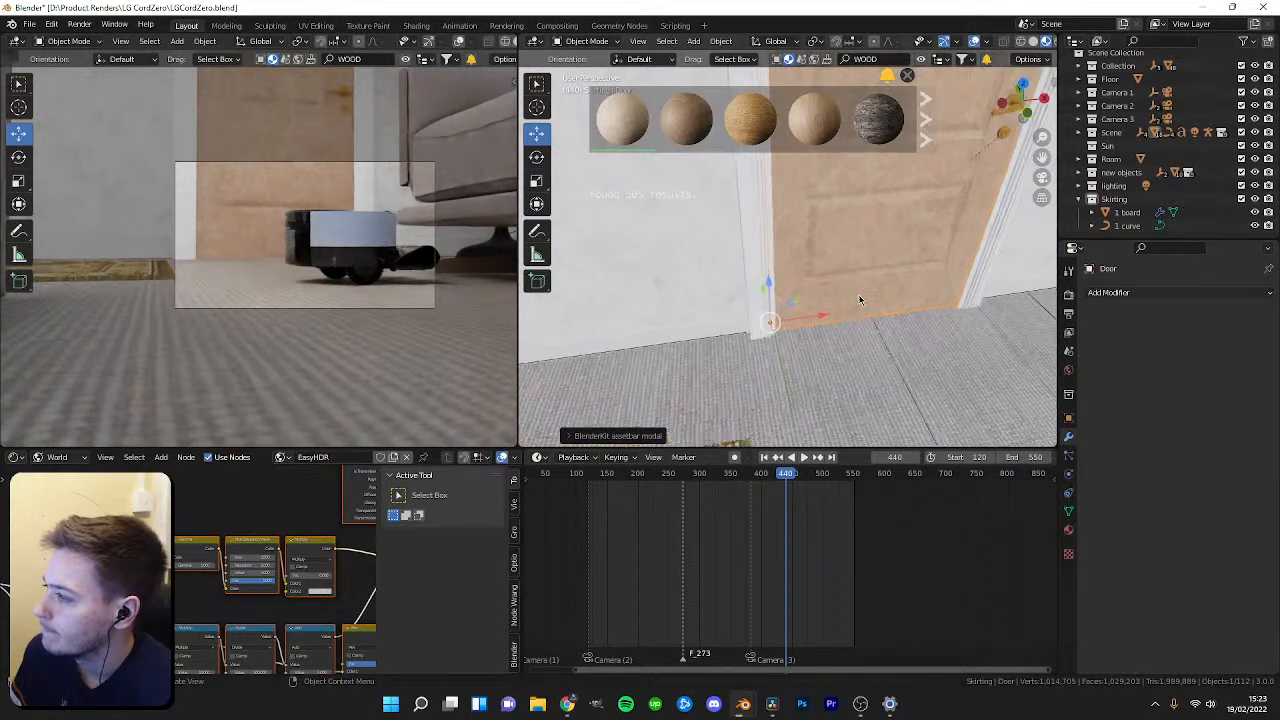
middle_click_drag(852, 286, 750, 262)
middle_click_drag(750, 262, 811, 253, "shift")
scroll(787, 281, "down", 4)
scroll(811, 258, "up", 4)
key("Tab")
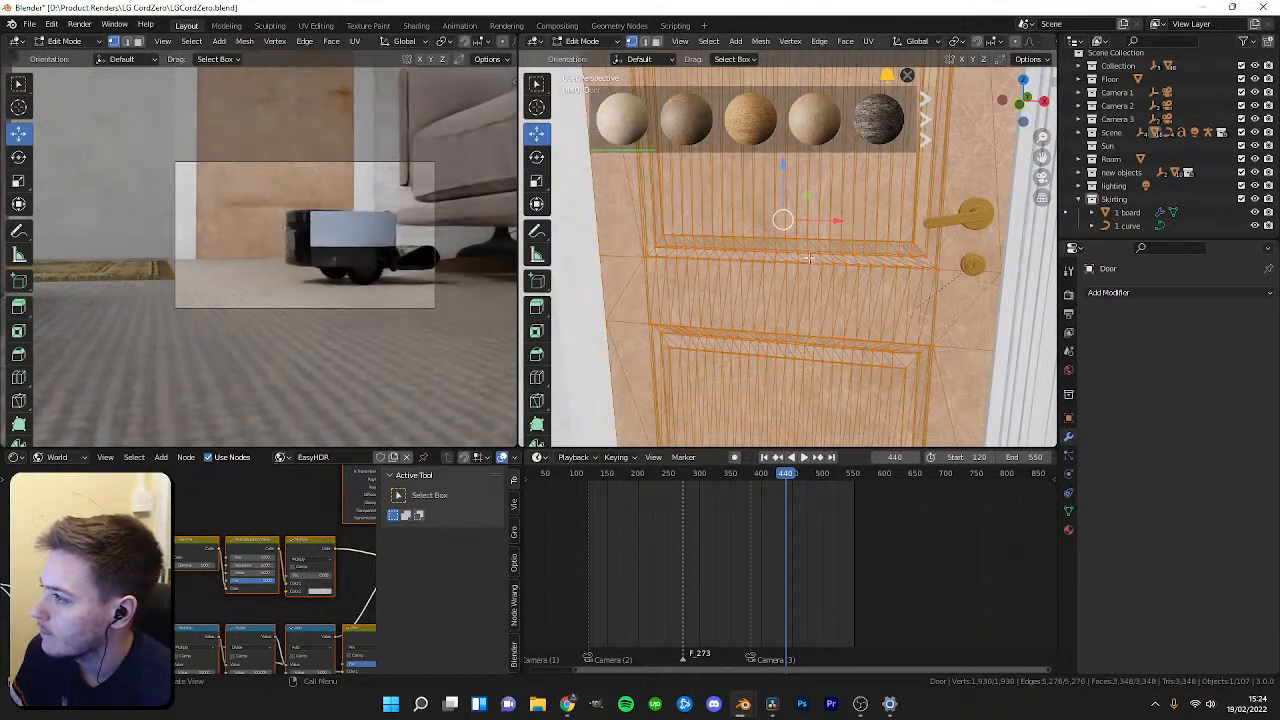
left_click(62, 471)
scroll(205, 563, "down", 4)
middle_click_drag(180, 546, 283, 543)
scroll(205, 562, "up", 3)
middle_click_drag(190, 580, 320, 565)
scroll(183, 566, "up", 1)
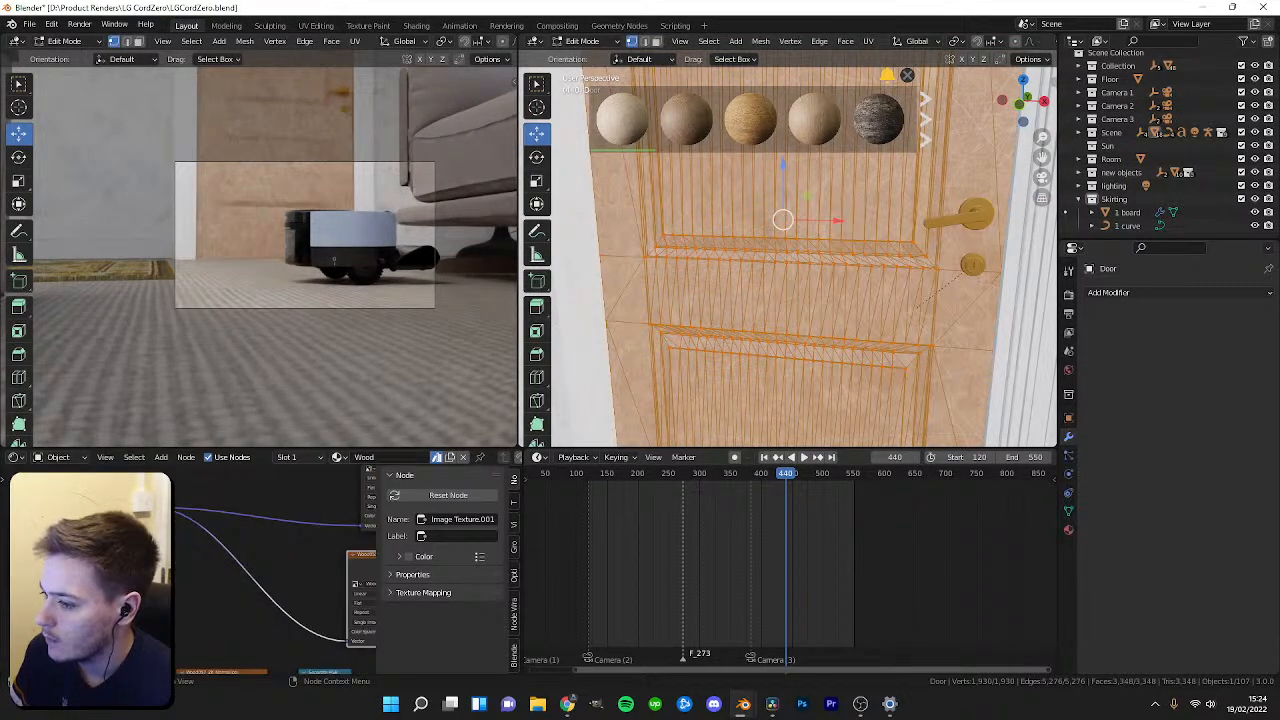
In the UV editor, select all the door's UVs and scale them to about 0.216.
left_click(17, 460)
left_click(50, 522)
scroll(262, 560, "down", 8)
key("a")
key("s")
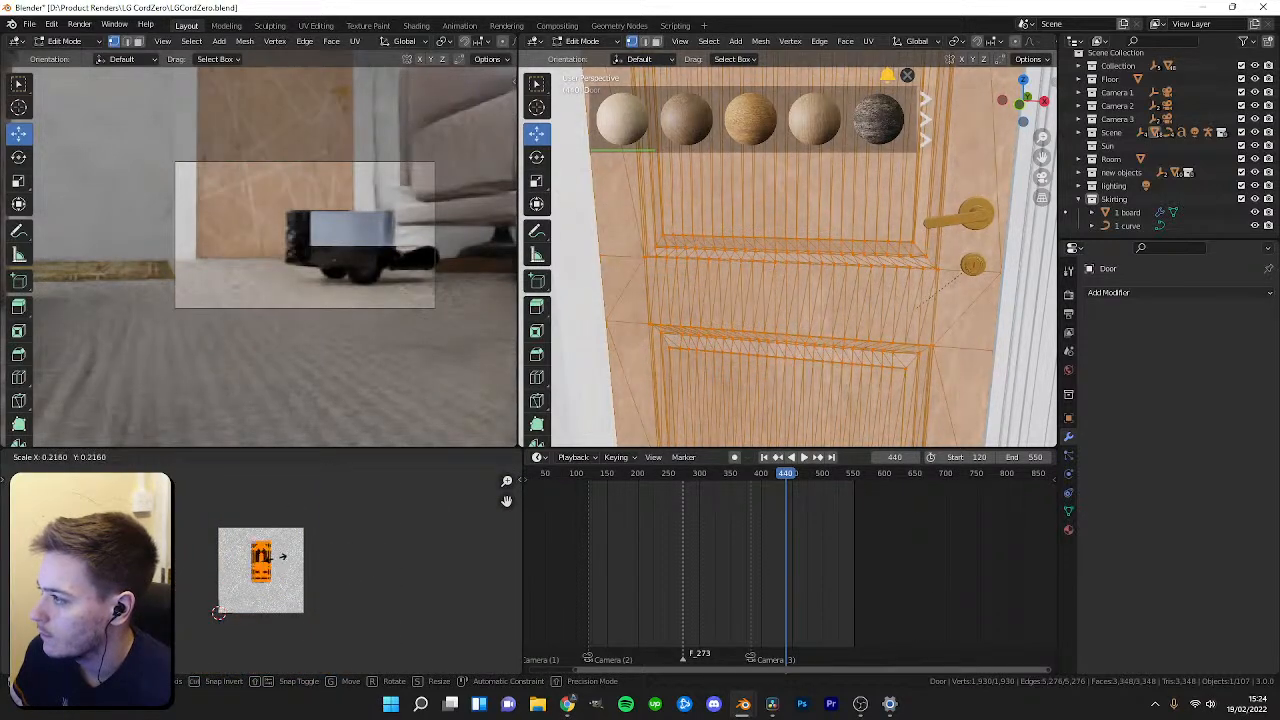
left_click(296, 550)
key("Tab")
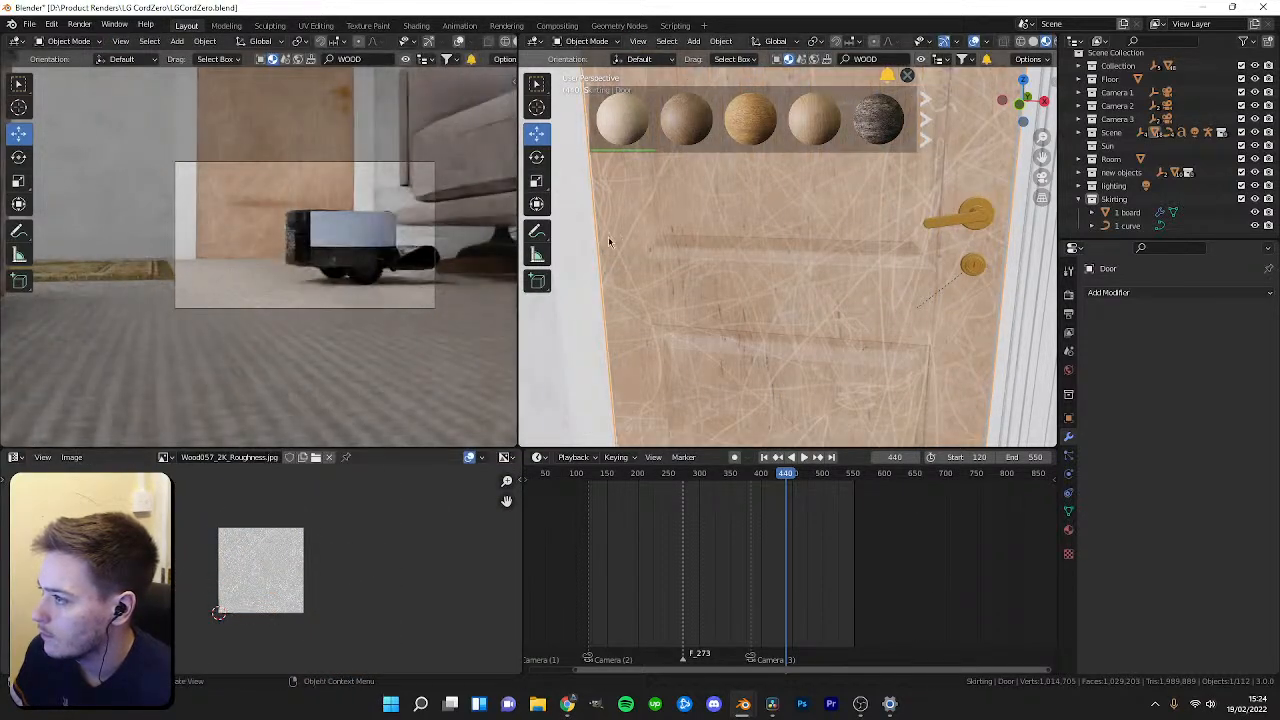
Try other BlenderKit wood materials on the door, finishing with the darker wood.
mouse_move(770, 124)
left_click_drag(770, 124, 774, 263)
left_click_drag(815, 124, 792, 267)
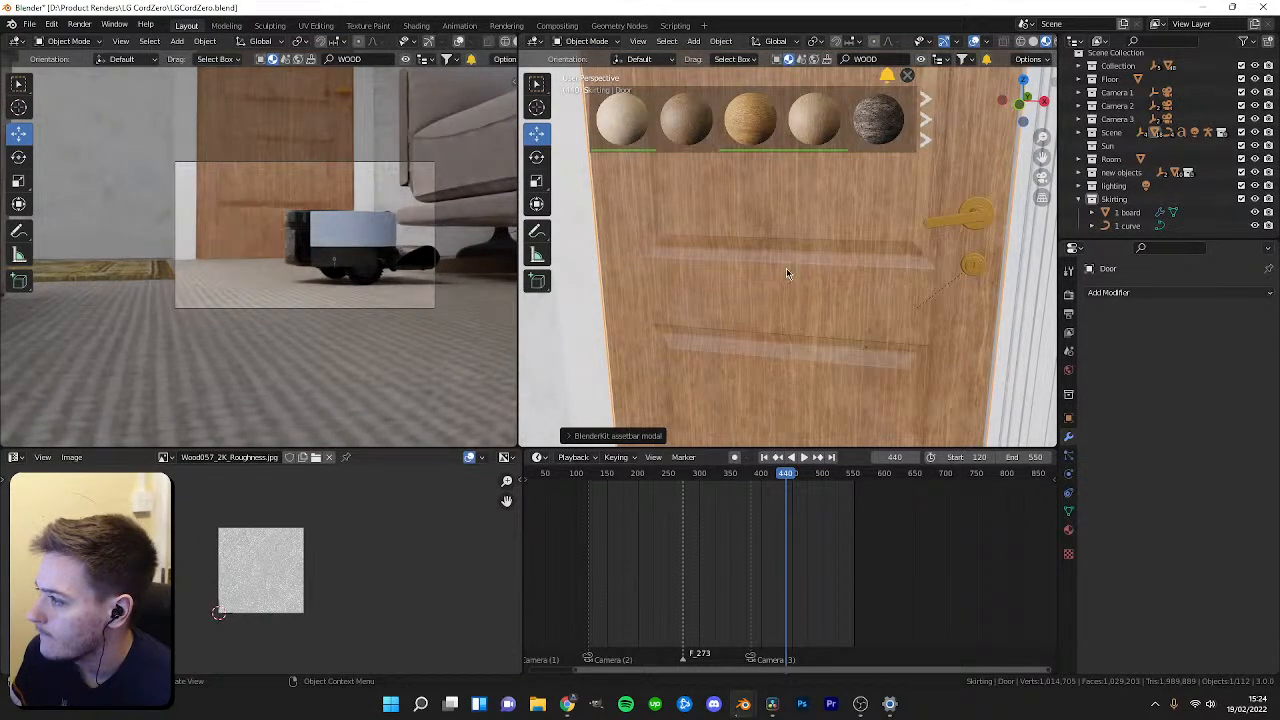
scroll(763, 329, "down", 6)
scroll(760, 344, "up", 2)
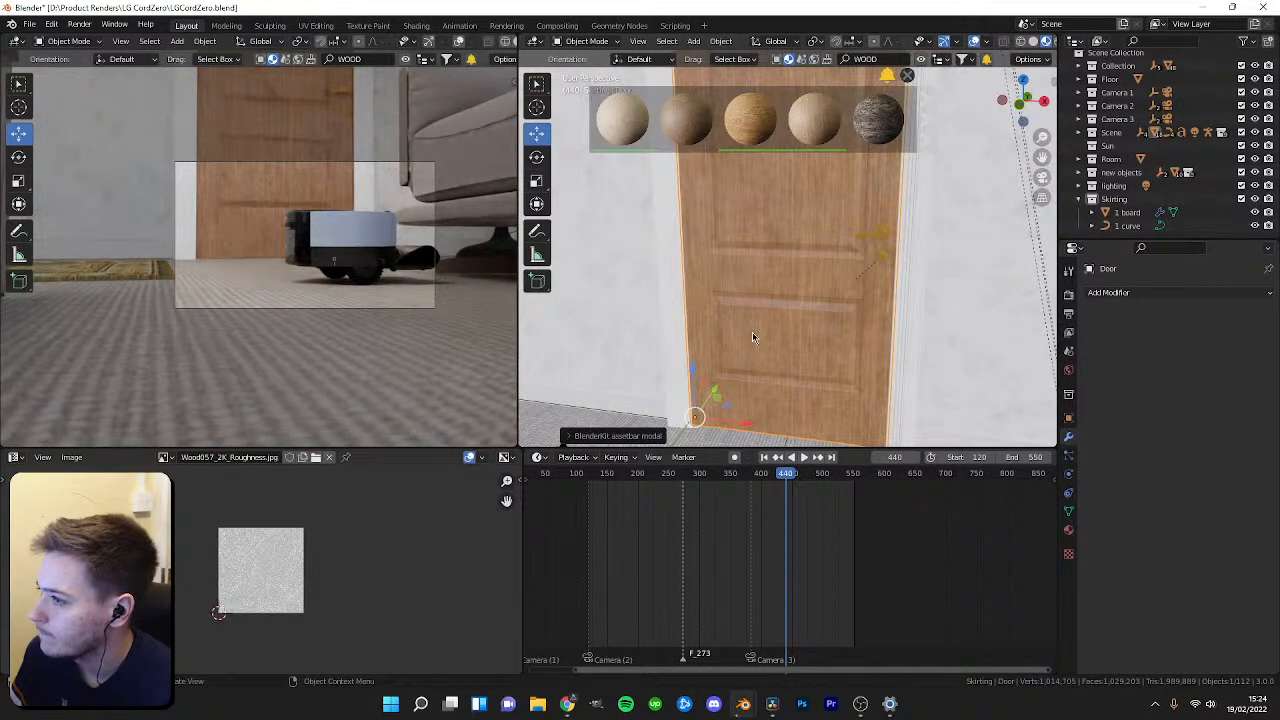
Select the door frame and assign the Wood.002 material to it.
left_click(1068, 530)
left_click(675, 297)
left_click(1092, 349)
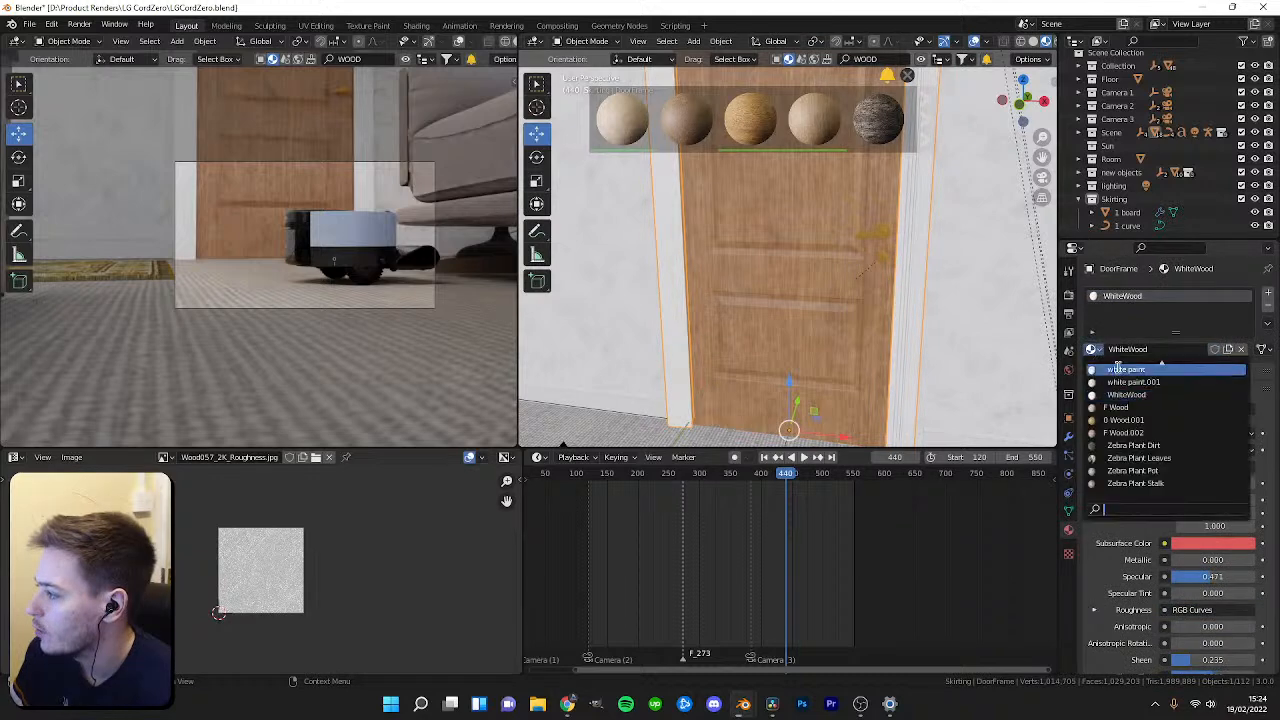
left_click(1150, 433)
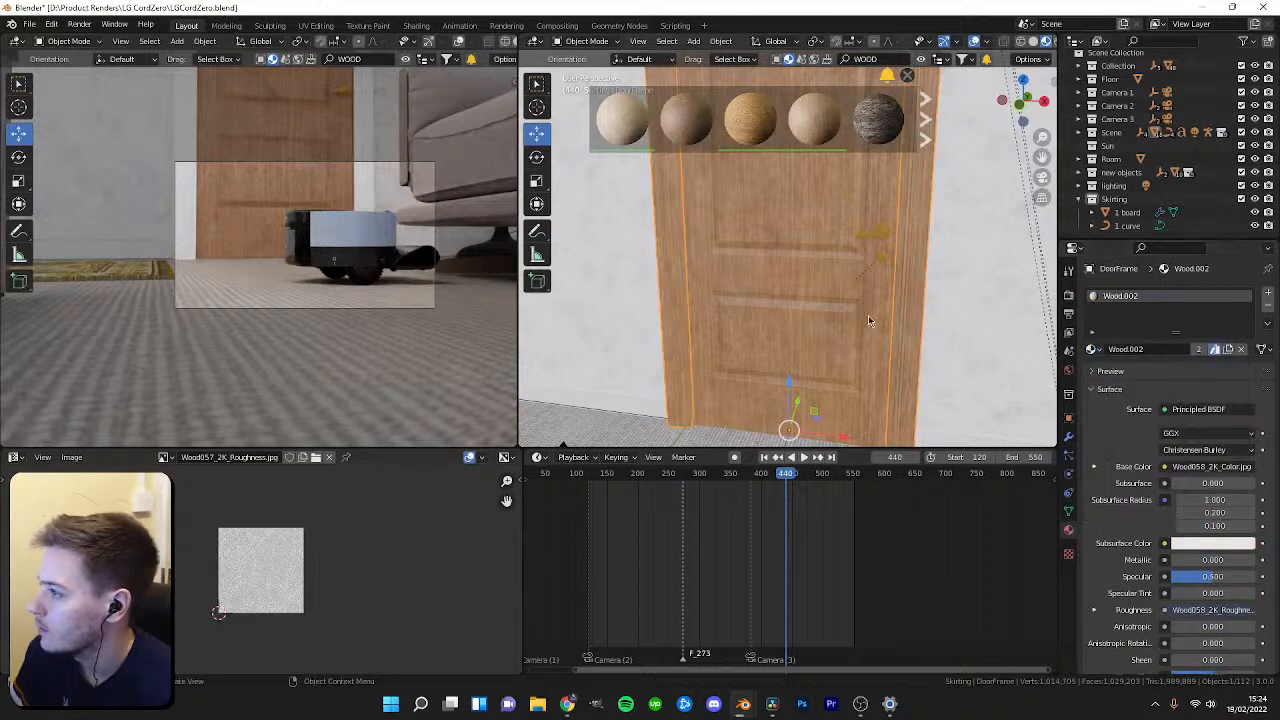
key("Tab")
key("a")
key("s")
right_click(433, 508)
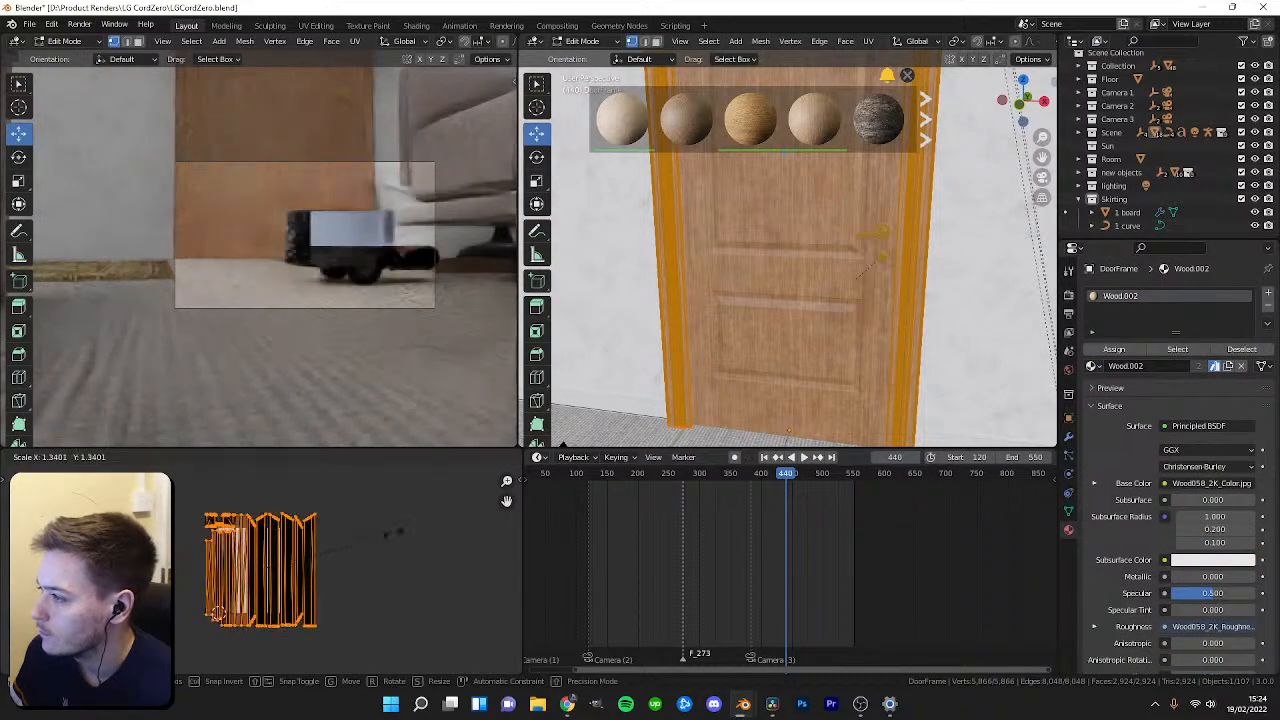
key("Tab")
Select the door and scale its UVs in Edit Mode.
left_click(717, 371)
key("Tab")
key("s")
left_click(354, 559)
scroll(748, 378, "up", 4)
key("Tab")
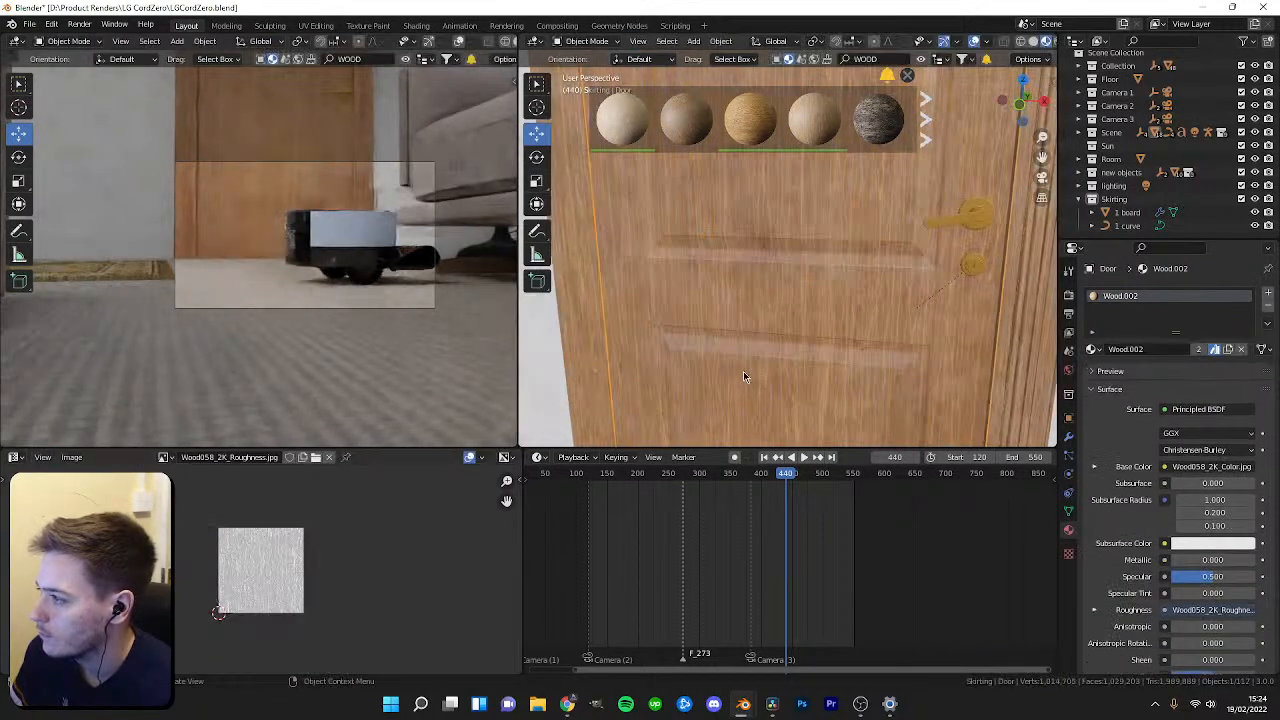
Insert a Hue Saturation Value node before the door material's base colour and raise its Value to about 1.47.
key("Tab")
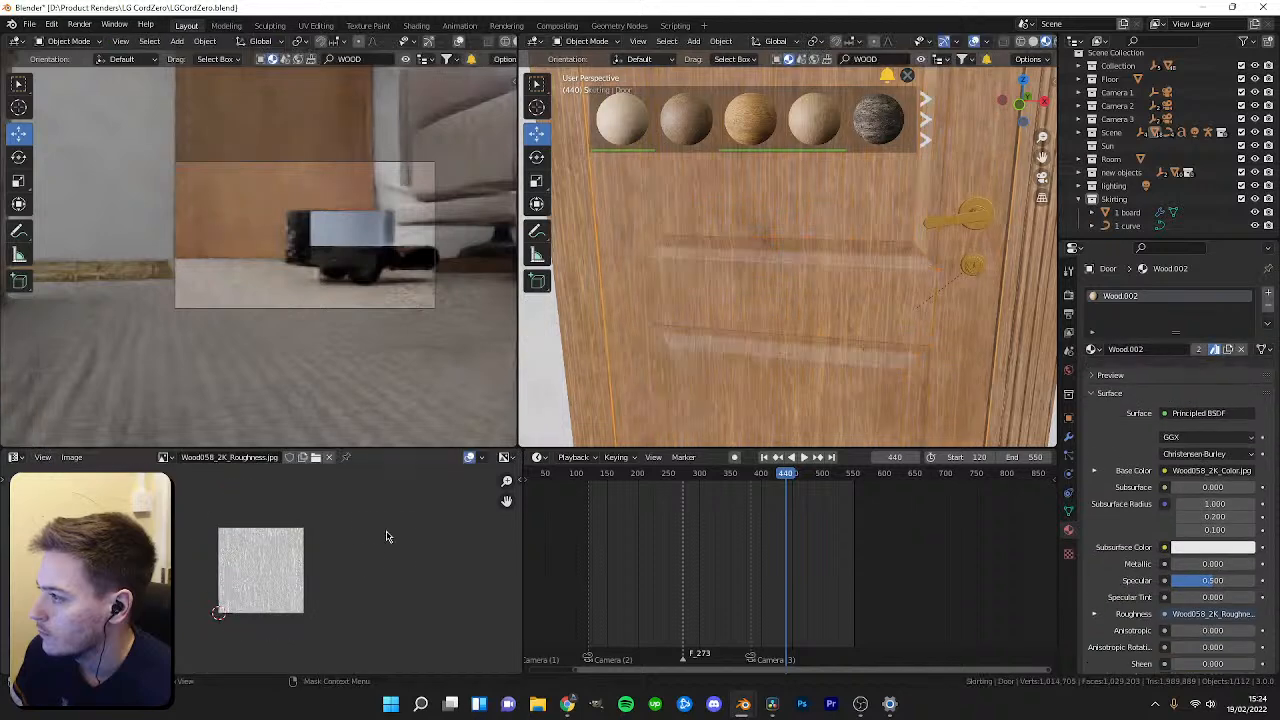
key("Tab")
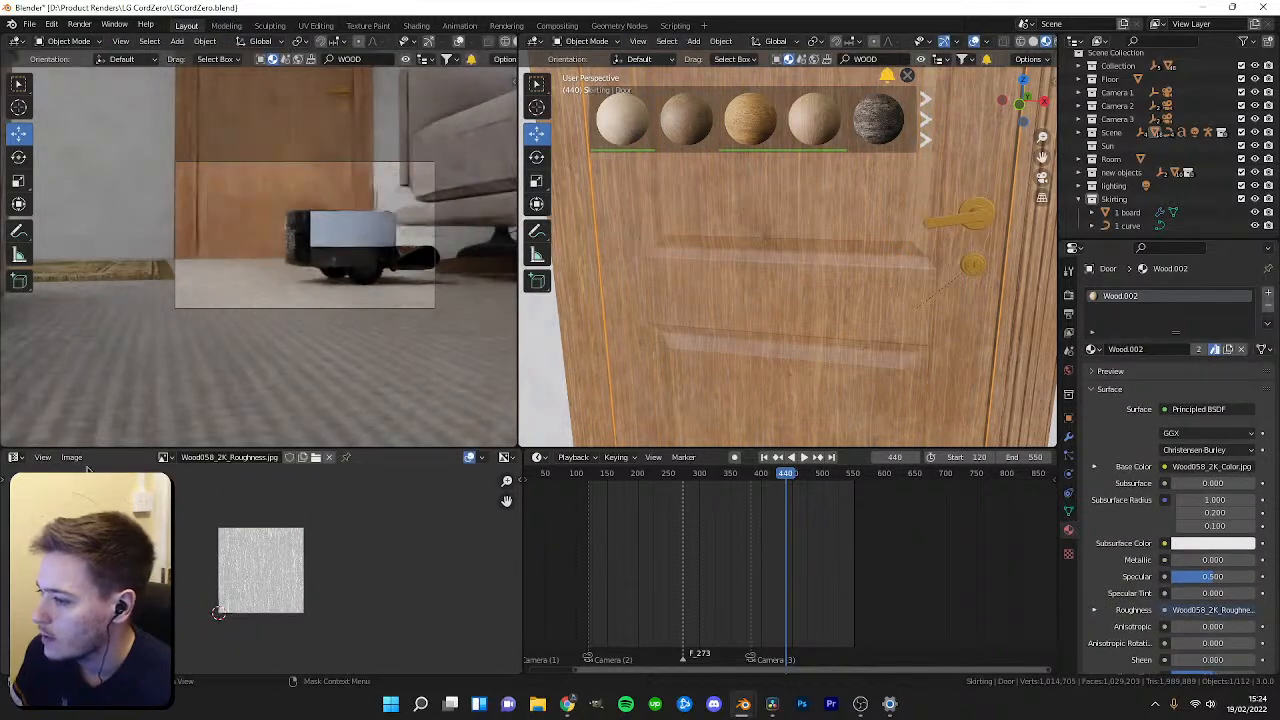
left_click(14, 457)
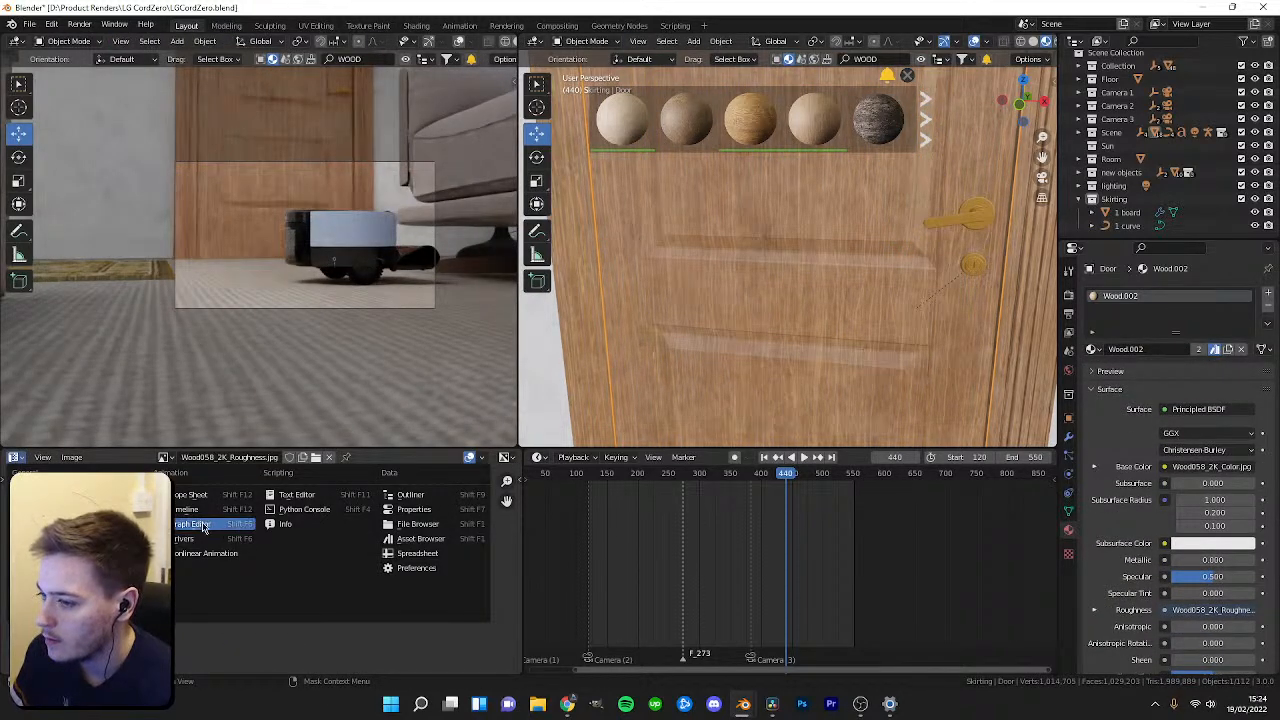
left_click(62, 582)
scroll(268, 590, "down", 5)
middle_click_drag(266, 597, 191, 569)
scroll(192, 568, "up", 3)
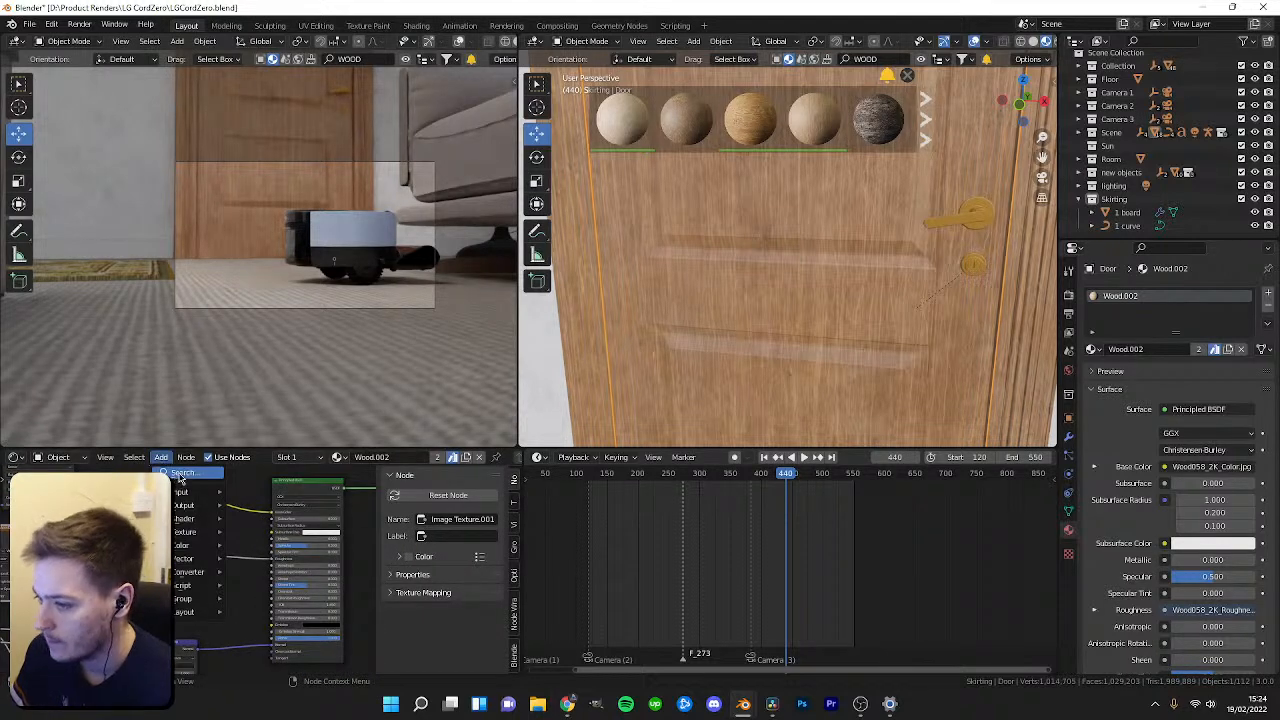
left_click(180, 476)
left_click(206, 498)
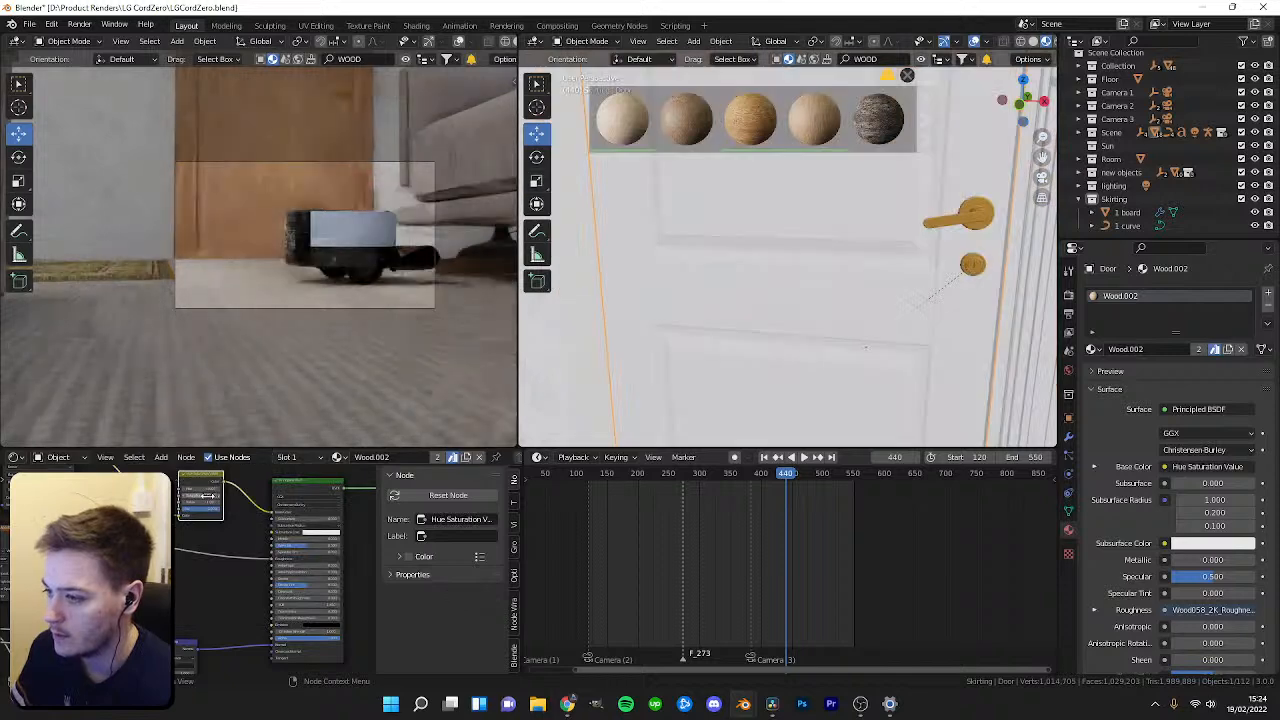
left_click(227, 580)
left_click_drag(210, 597, 172, 583)
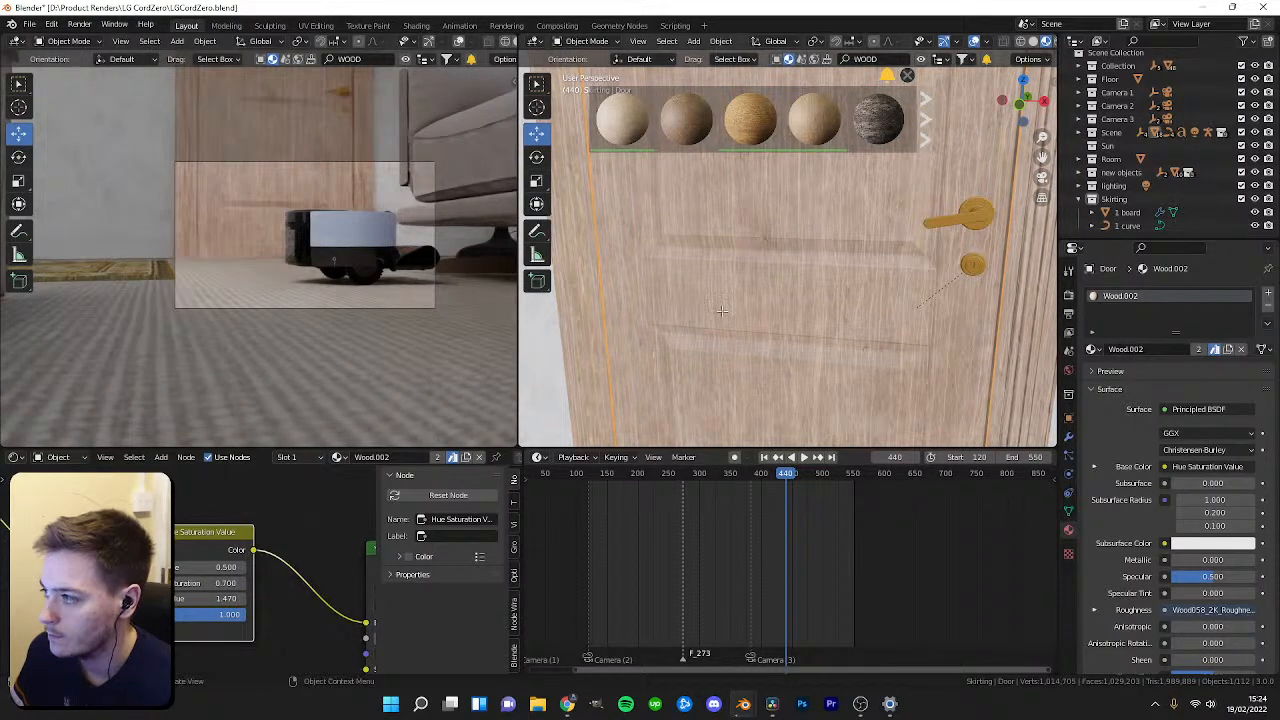
Scale all of the door's UVs by about 1.73 in the UV editor.
key("Tab")
scroll(222, 582, "down", 3)
left_click_drag(17, 447, 17, 450)
left_click(15, 459)
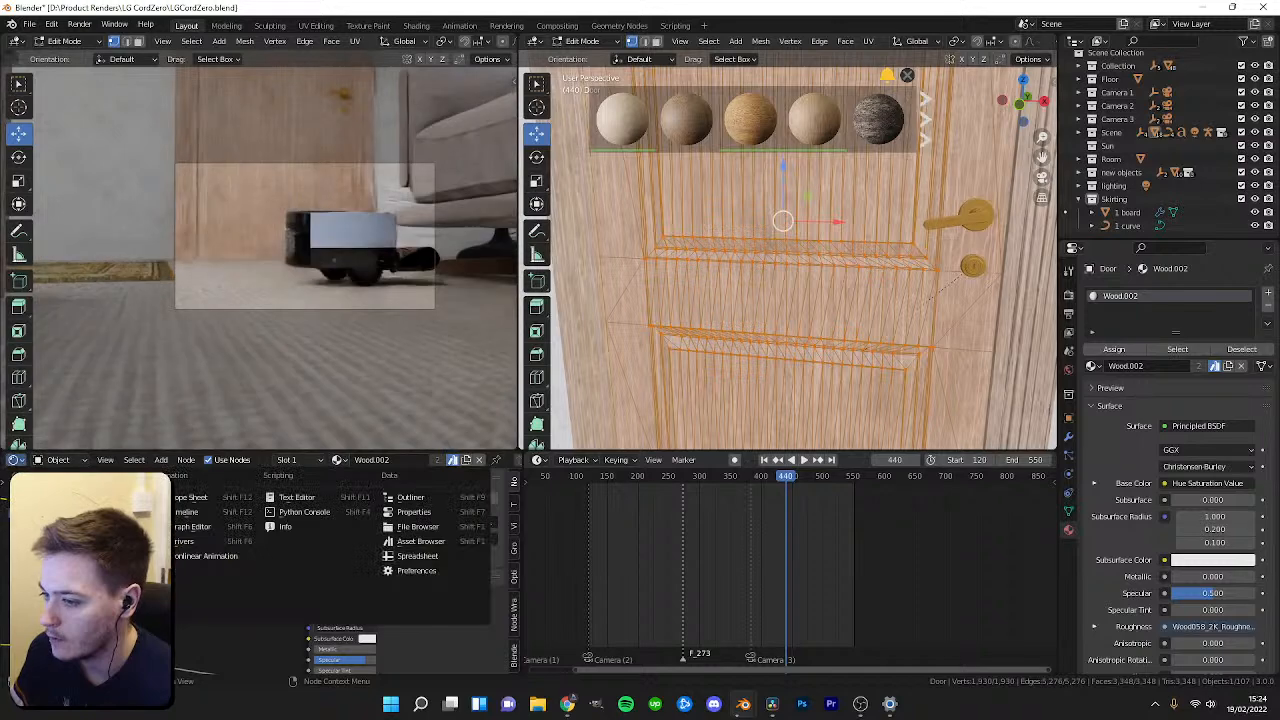
left_click(48, 526)
scroll(305, 558, "up", 2)
key("s")
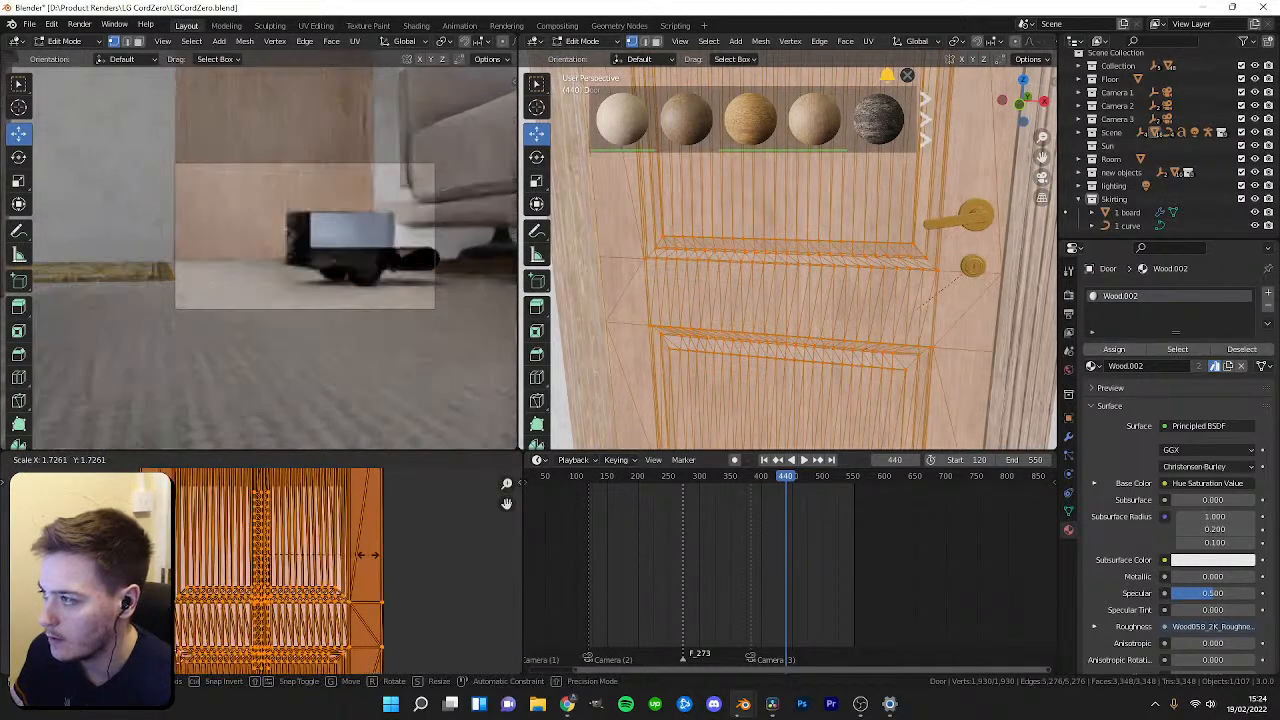
left_click(434, 537)
key("Tab")
Review the door and door frame in the viewports and scrub to frame 417.
scroll(267, 293, "up", 5)
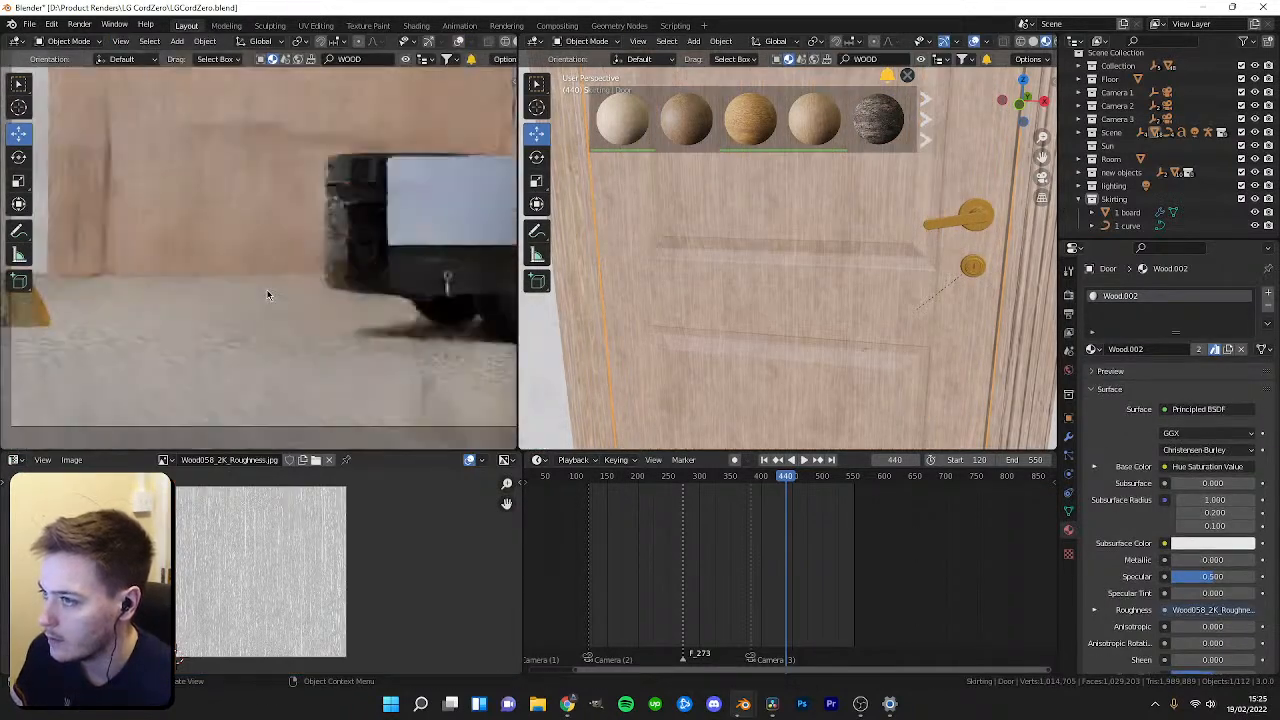
scroll(246, 349, "down", 4)
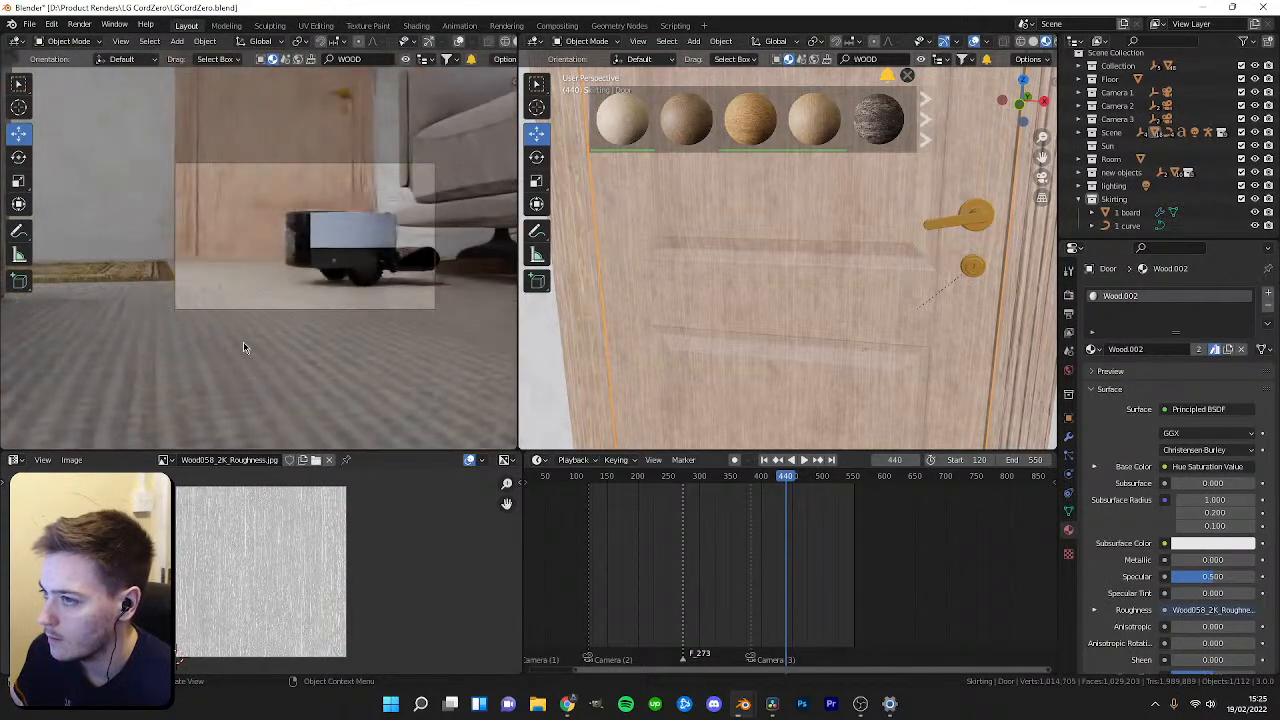
scroll(672, 377, "down", 2)
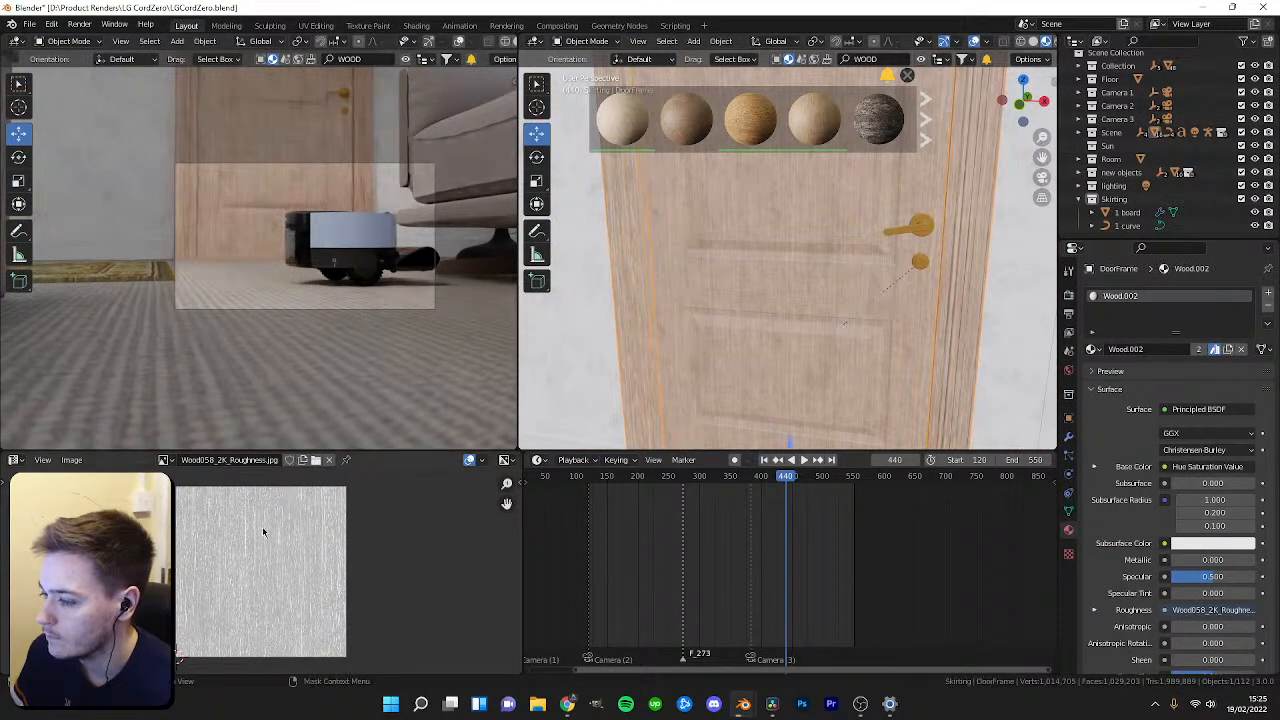
scroll(765, 312, "down", 3)
middle_click_drag(766, 312, 732, 344)
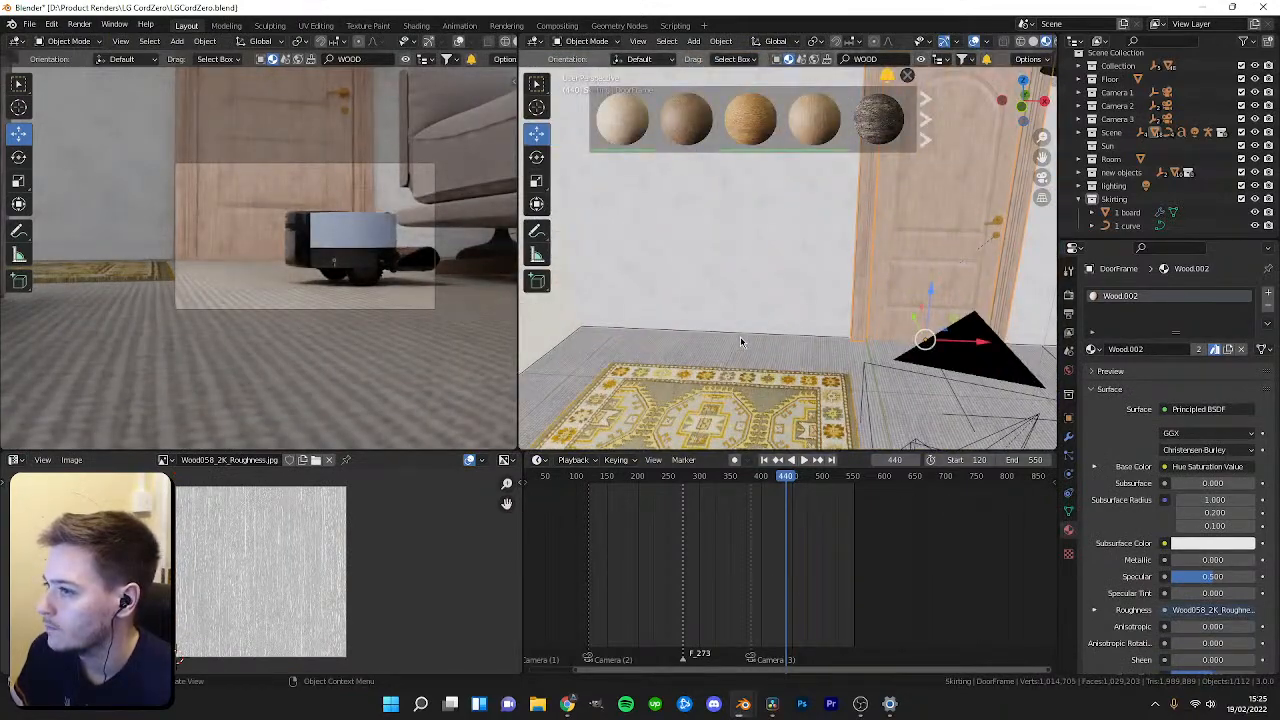
left_click_drag(760, 477, 774, 482)
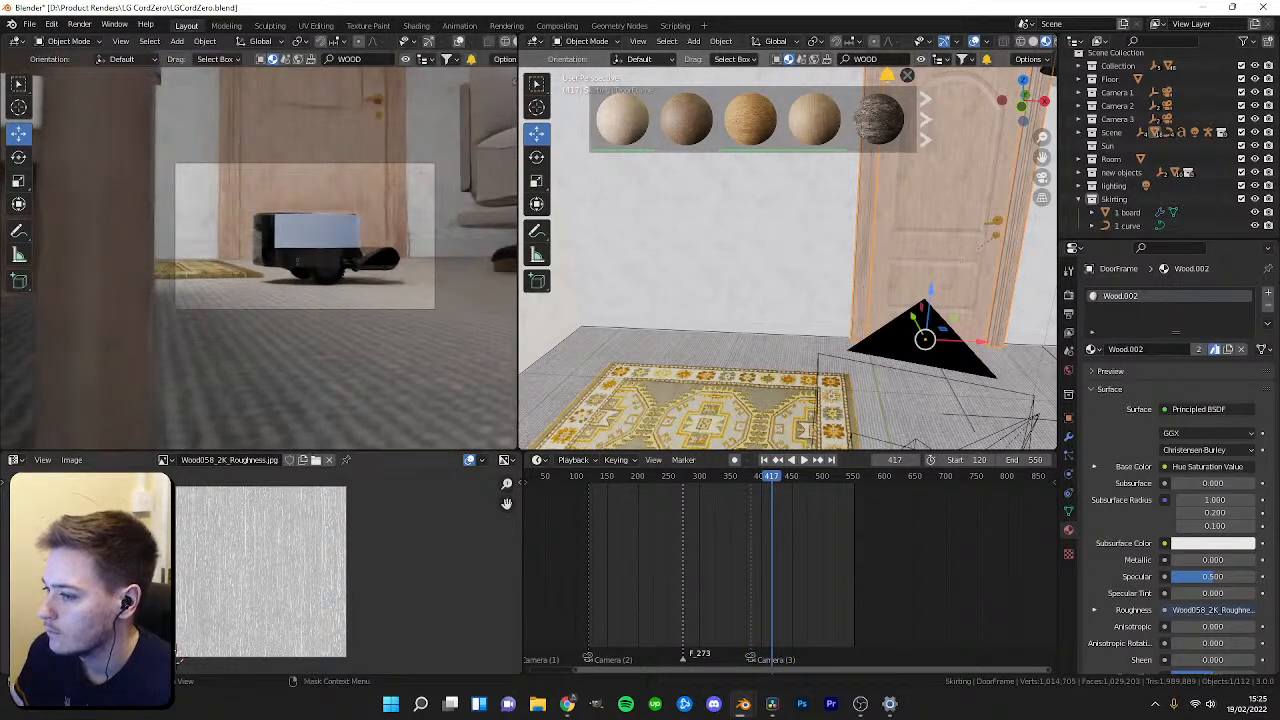
Reopen the shader editor and lower the Hue Saturation Value node's saturation to 0.360.
left_click(15, 460)
left_click(14, 460)
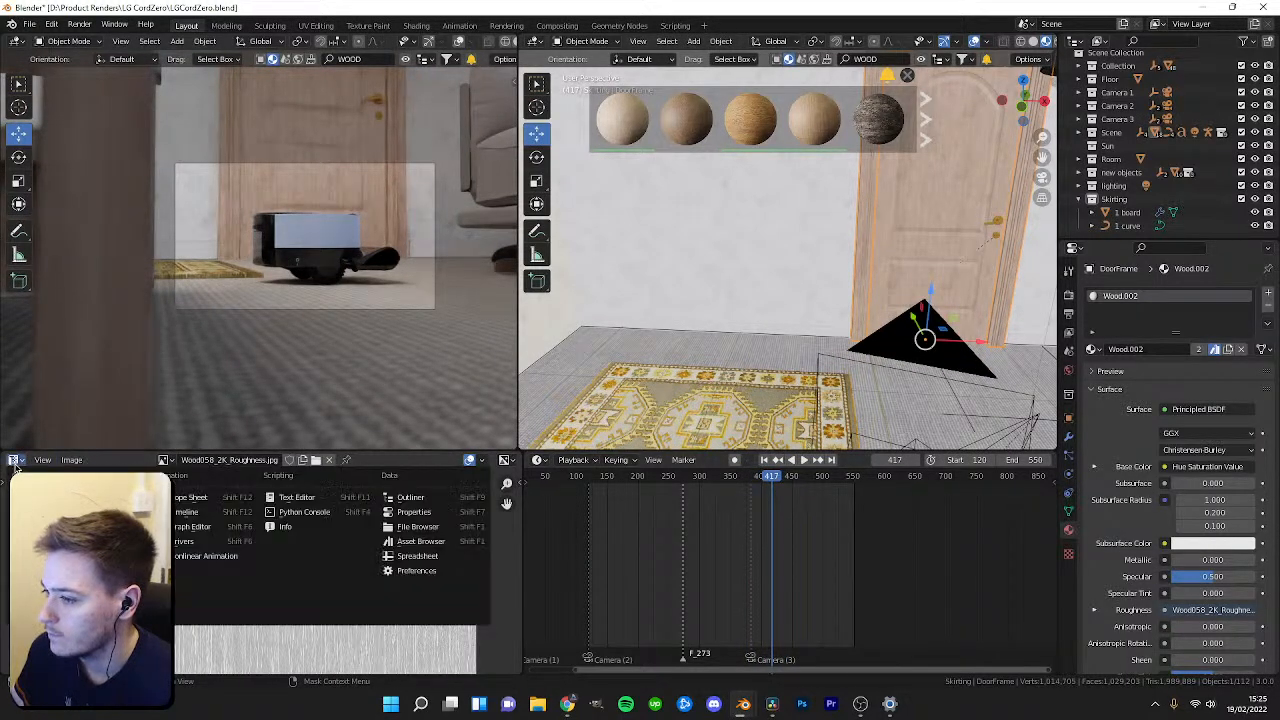
left_click(55, 585)
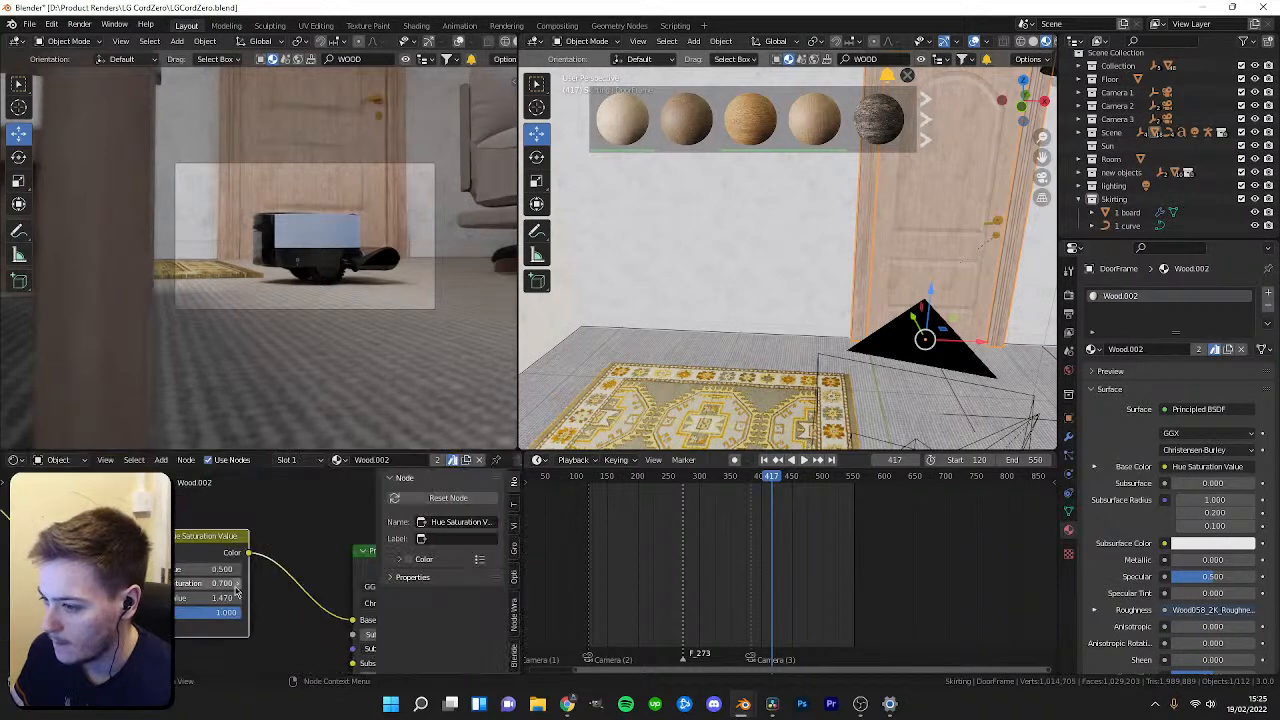
left_click_drag(212, 584, 205, 584)
Scrub to frame 137 and inspect the robot in the camera view.
left_click_drag(778, 484, 601, 488)
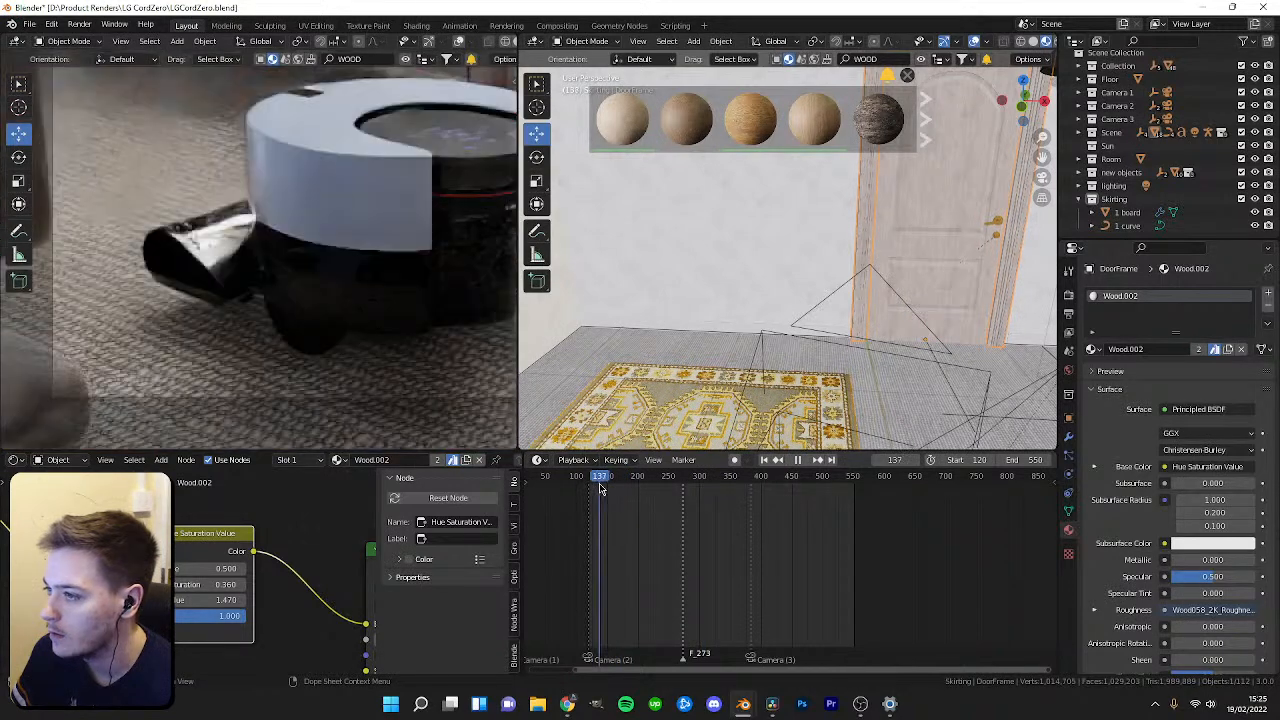
scroll(427, 363, "down", 2)
middle_click_drag(373, 363, 363, 379, "shift")
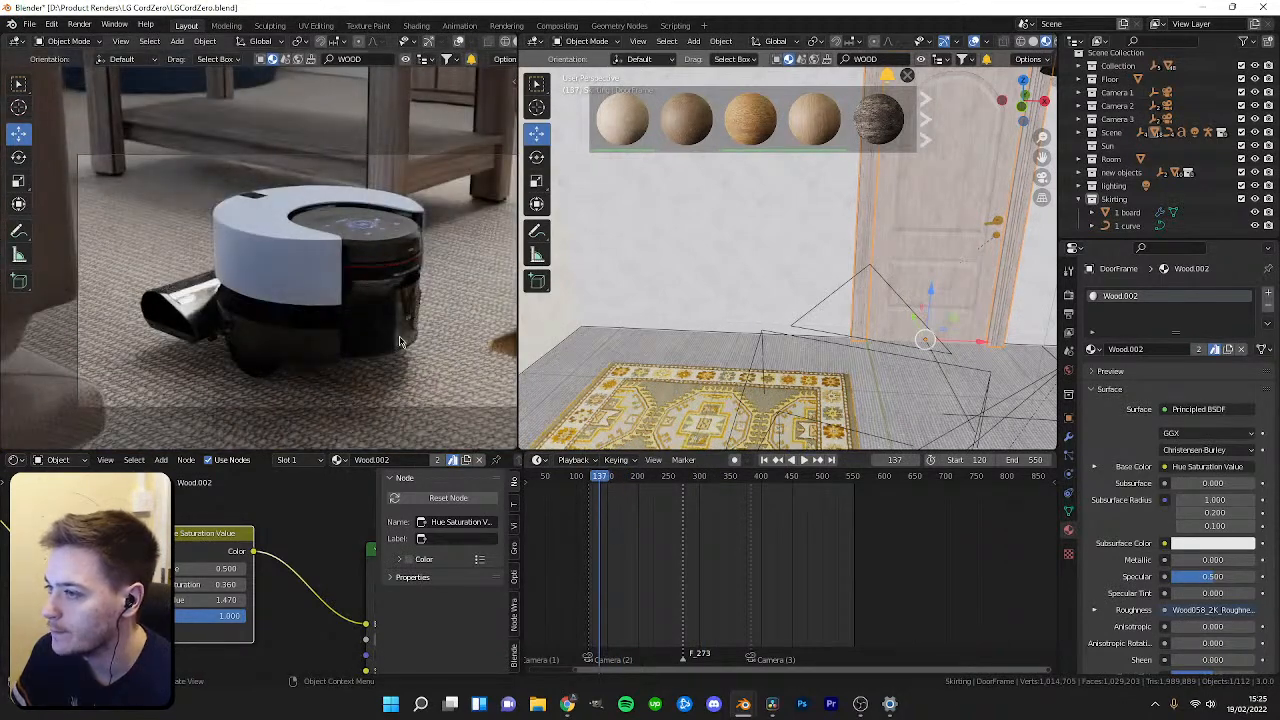
Scrub the timeline near frame 133 and briefly play the animation in the camera view.
left_click_drag(592, 477, 593, 484)
key("space")
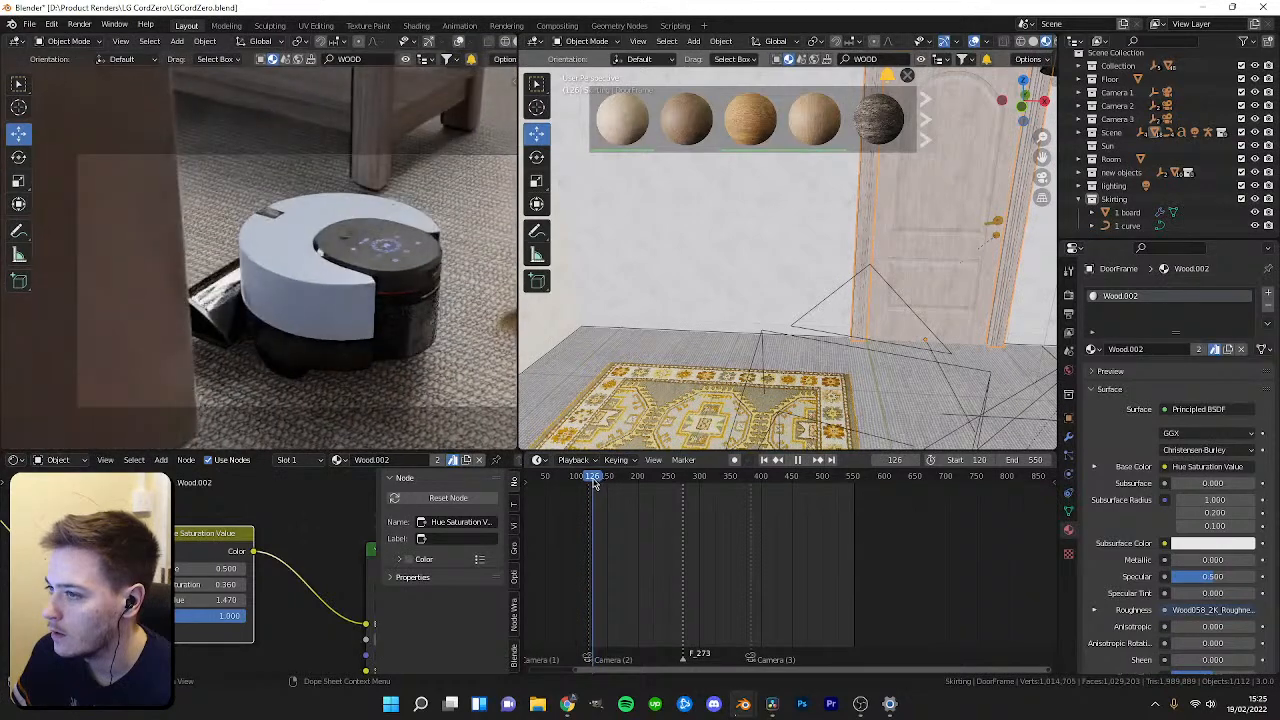
key("space")
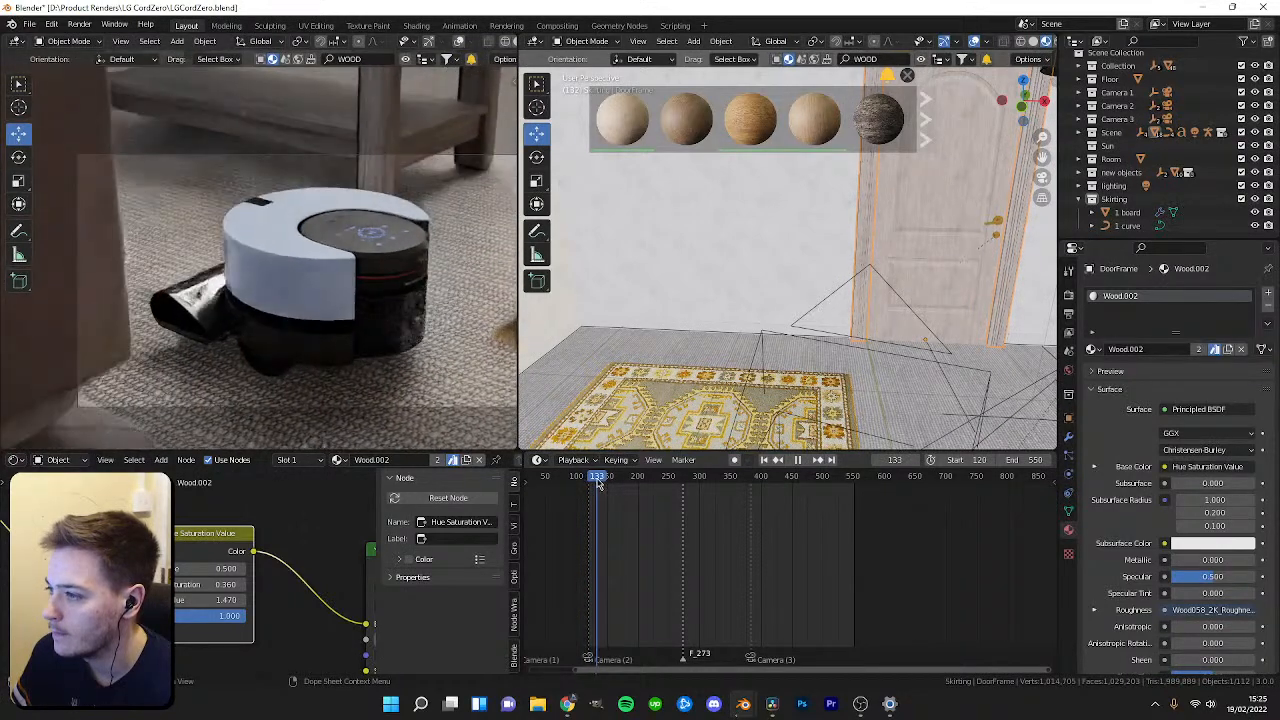
Select the rug and move it slightly, about 0.06 m, across the floor.
middle_click_drag(736, 373, 697, 370)
left_click(700, 387)
scroll(722, 382, "down", 3)
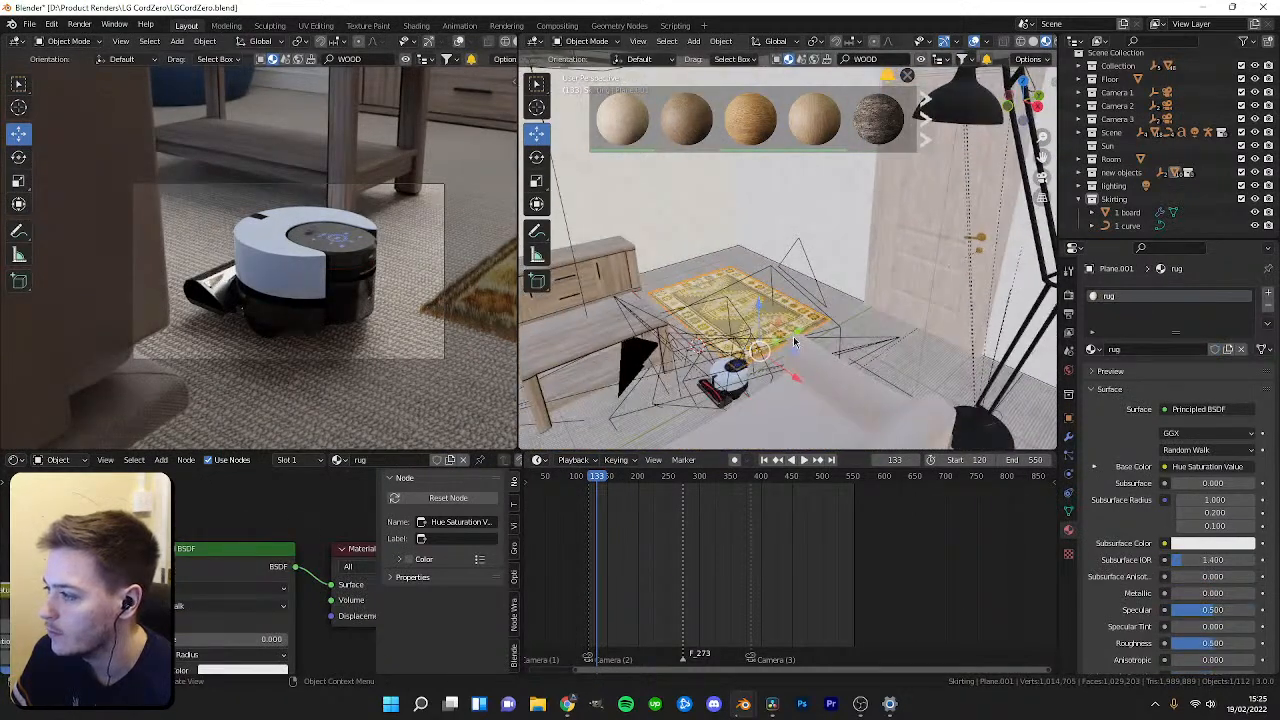
key("g")
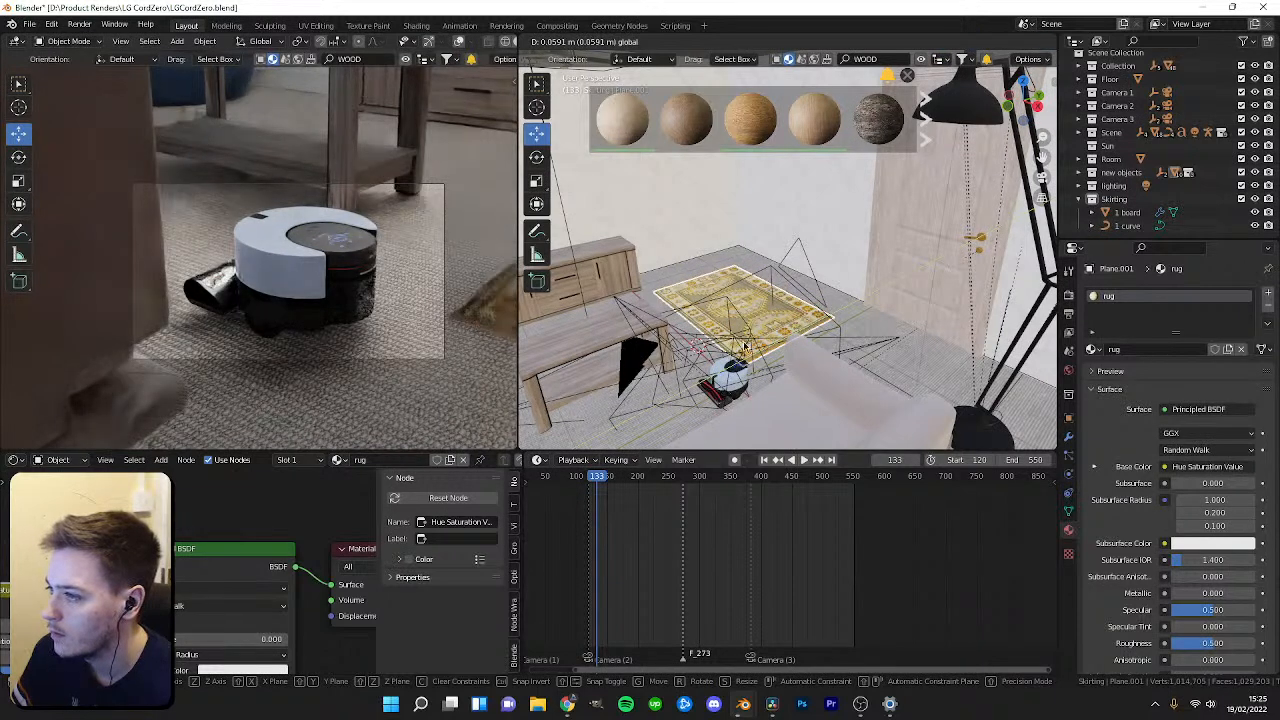
left_click(779, 343)
scroll(403, 317, "up", 2)
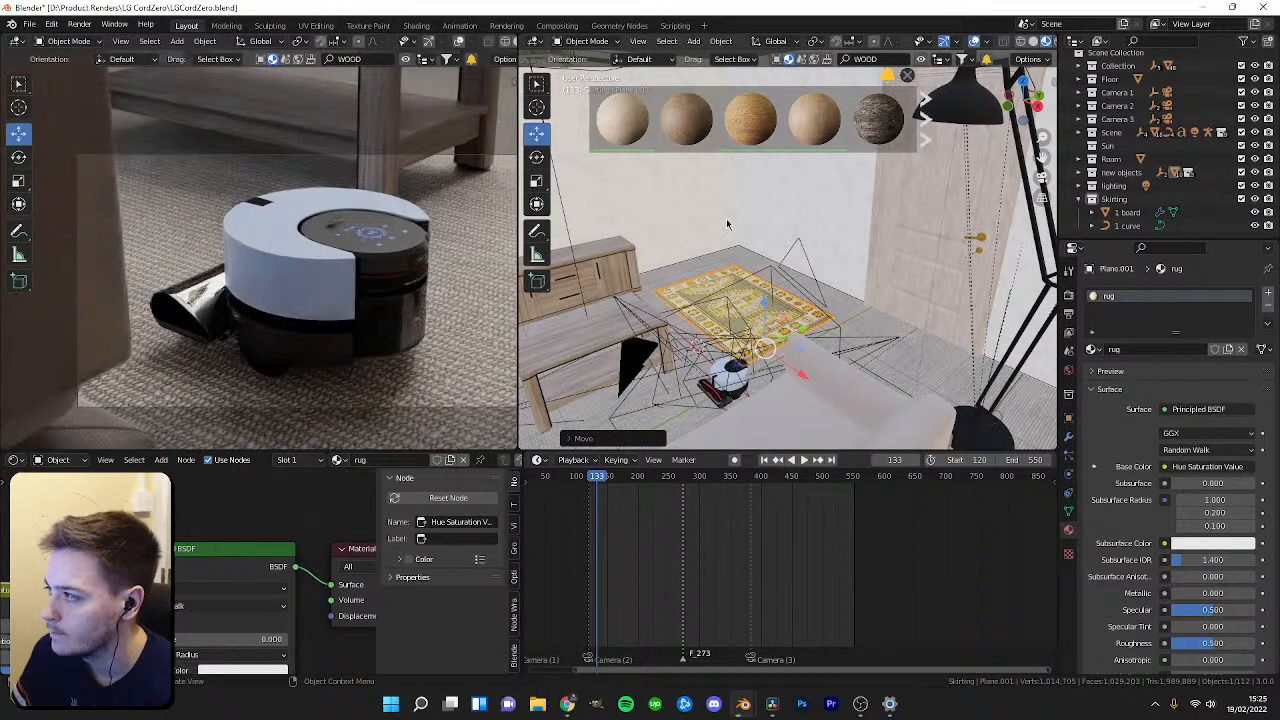
Add a new Sun light into the Sun collection.
left_click(1092, 198)
left_click(1110, 152)
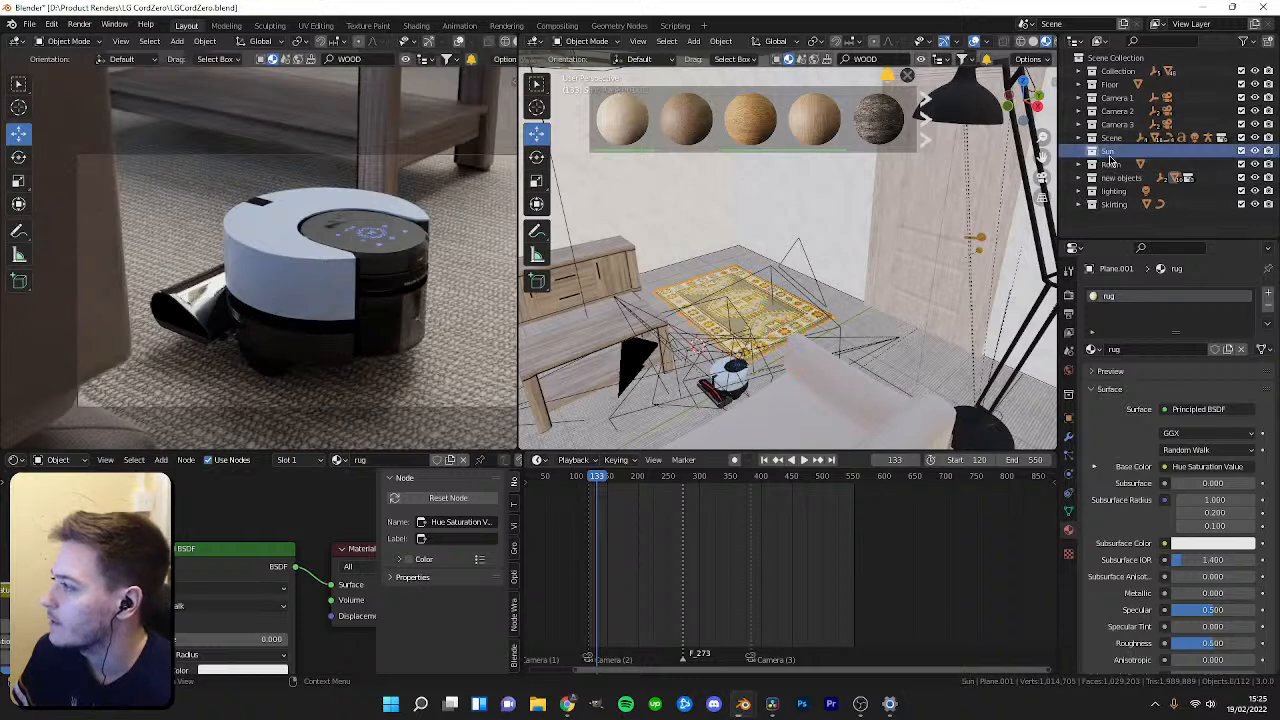
scroll(800, 322, "down", 12)
middle_click_drag(802, 322, 851, 303)
scroll(845, 305, "up", 3)
key("shift+a")
mouse_move(793, 470)
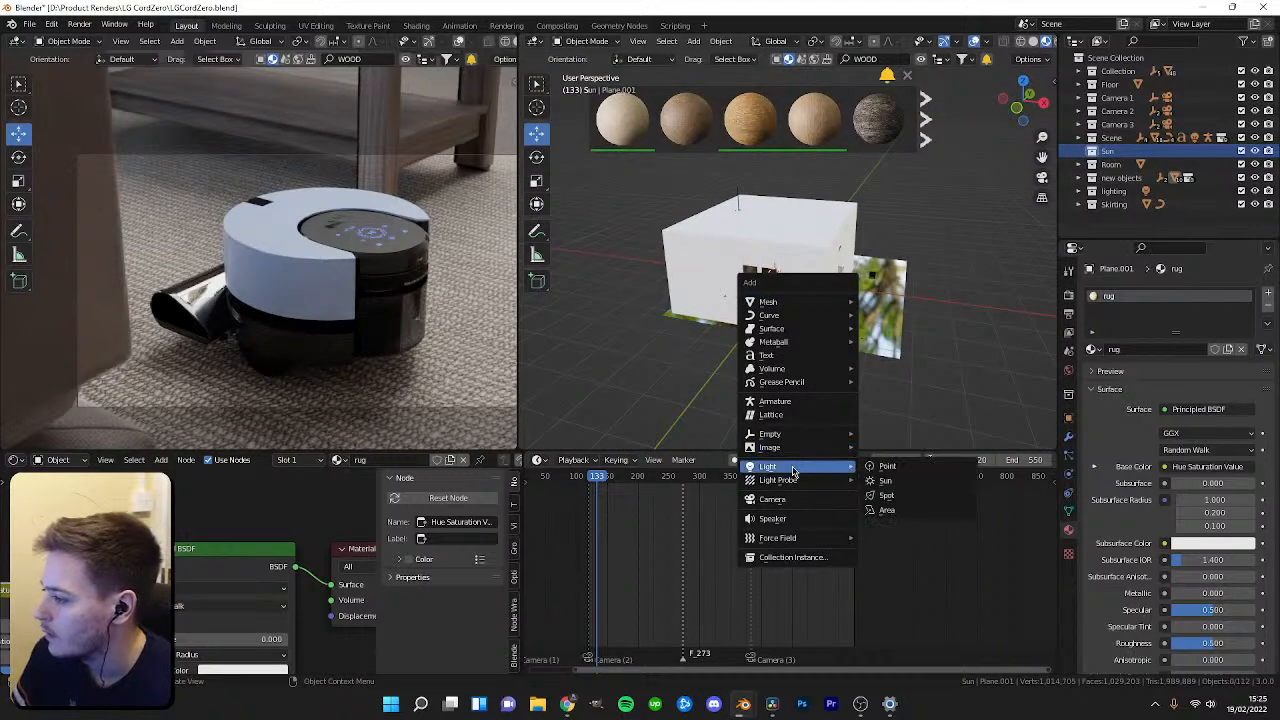
left_click(886, 481)
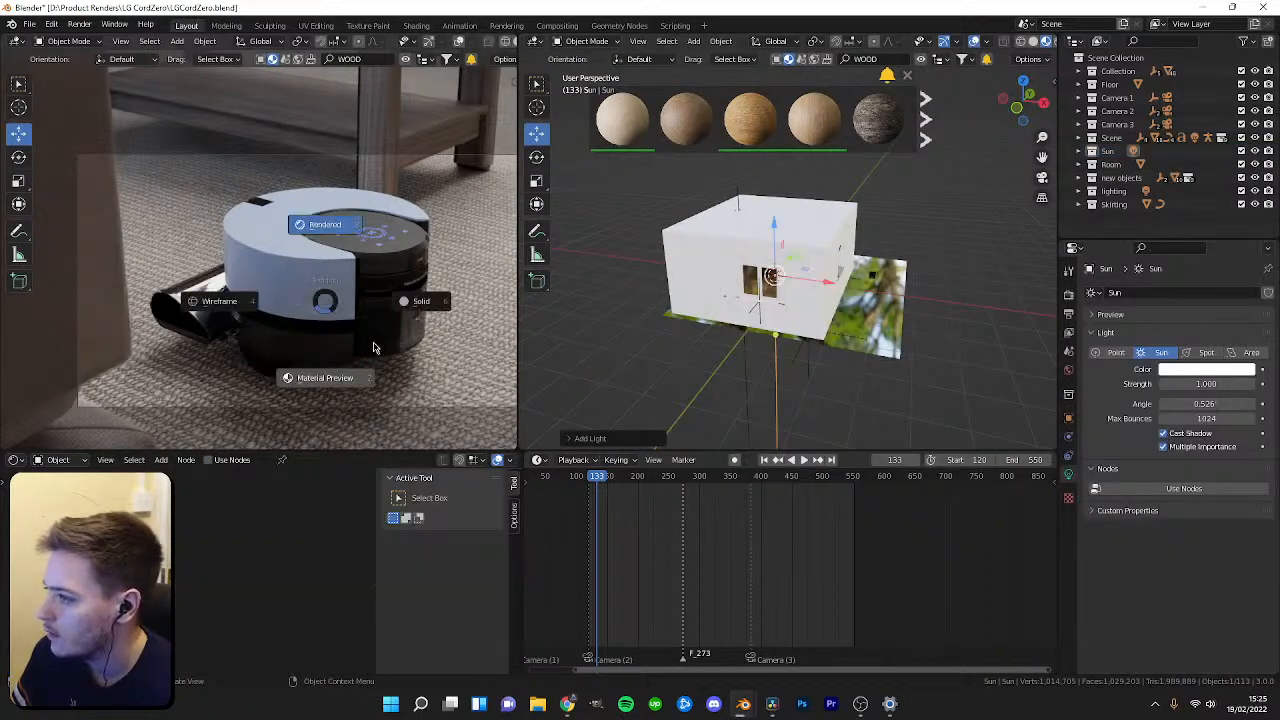
Move the new sun light out beside the room.
middle_click_drag(801, 326, 738, 318)
left_click_drag(811, 263, 640, 300)
middle_click_drag(642, 300, 670, 296)
left_click_drag(631, 258, 622, 216)
Give the sun a warm peach colour and set its strength to 5.
left_click(1176, 370)
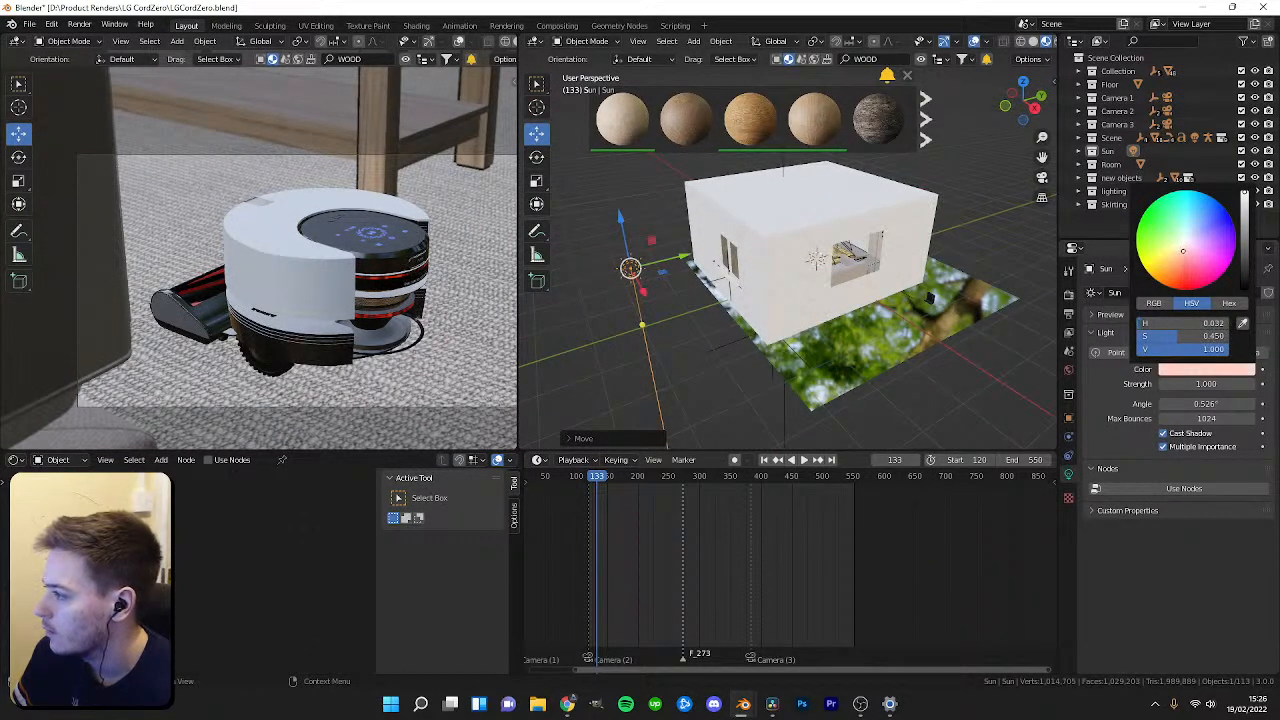
left_click(1197, 384)
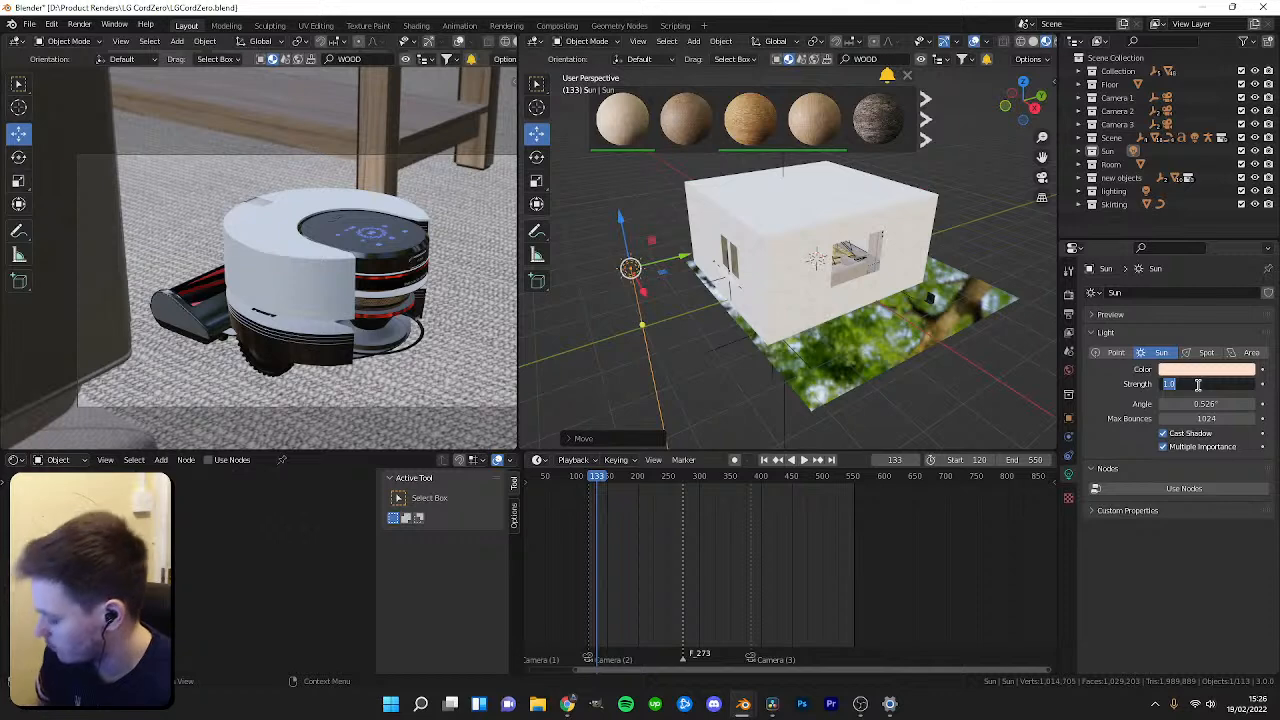
Reposition and rotate the sun light around the room with the transform tools.
key("shift+space")
left_click(659, 309)
left_click_drag(601, 234, 583, 306)
middle_click_drag(740, 272, 842, 292)
key("shift+space")
left_click(842, 277)
left_click_drag(885, 357, 926, 360)
middle_click_drag(906, 361, 756, 308)
left_click_drag(614, 196, 614, 185)
left_click_drag(688, 235, 620, 247)
Switch the camera viewport to rendered shading and save the file.
key("z")
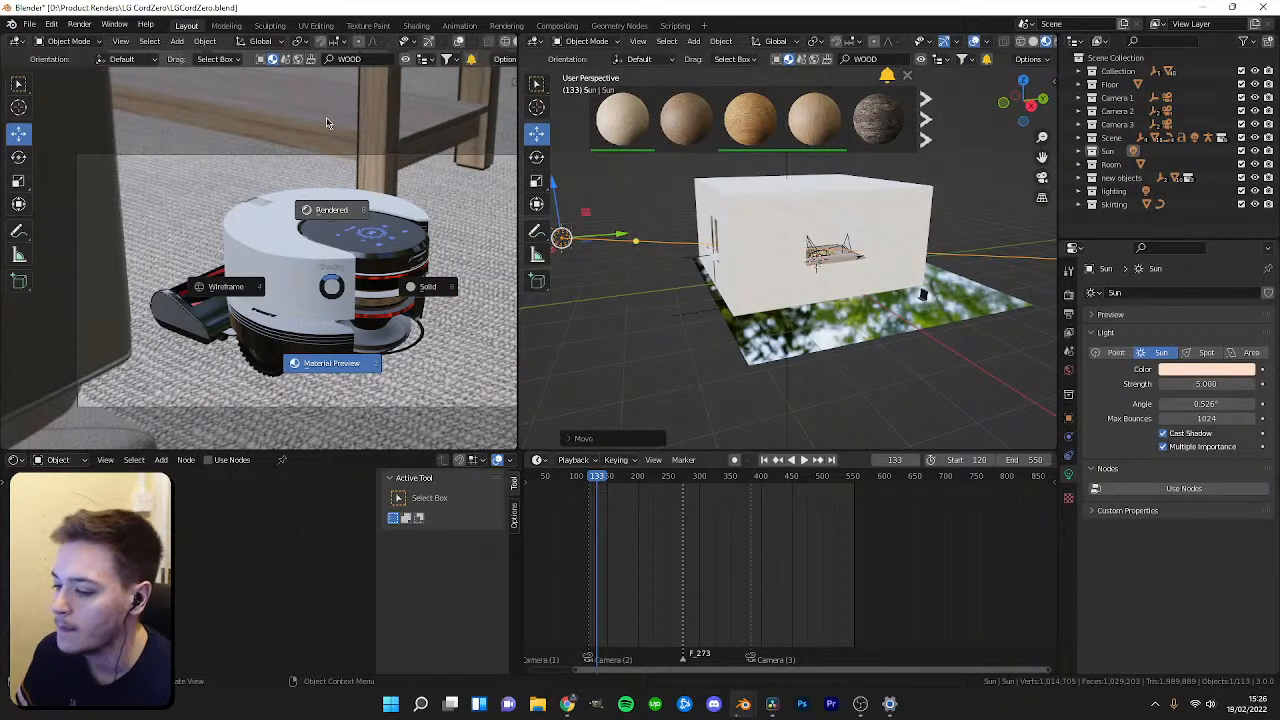
left_click(326, 122)
key("ctrl+s")
Zoom into the room and switch the perspective viewport to rendered shading.
scroll(600, 274, "up", 2)
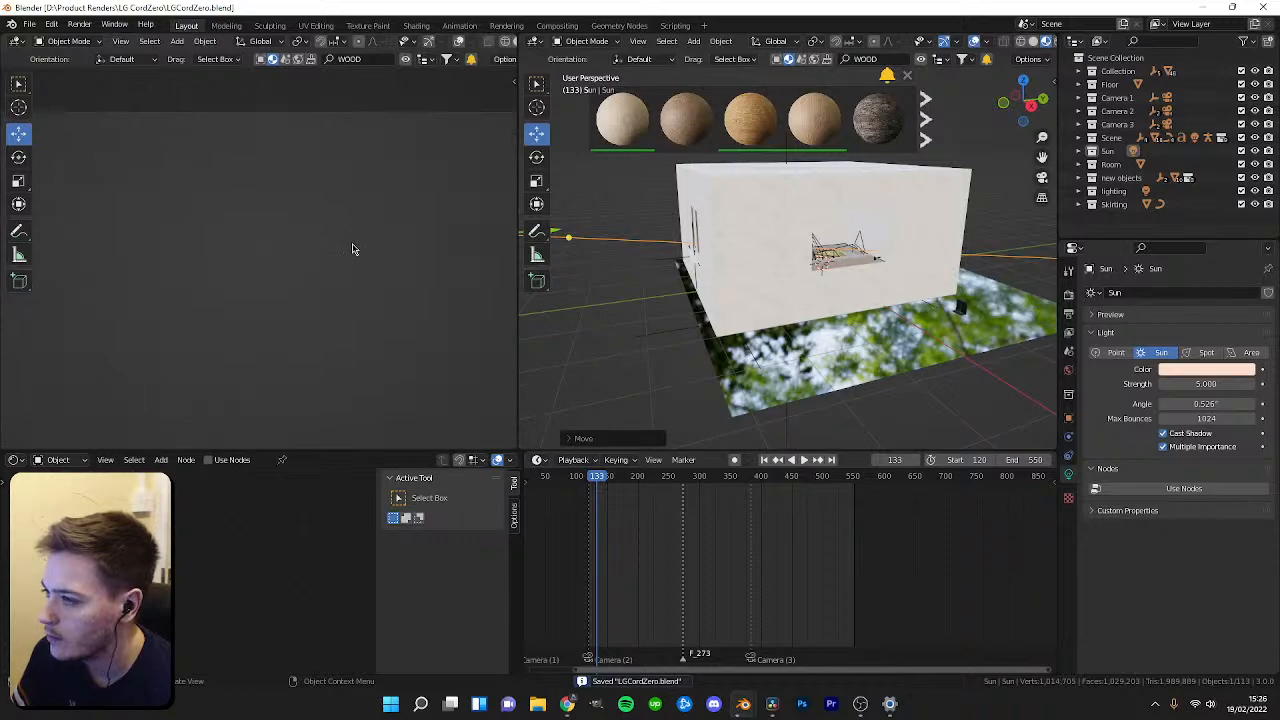
scroll(803, 324, "up", 8)
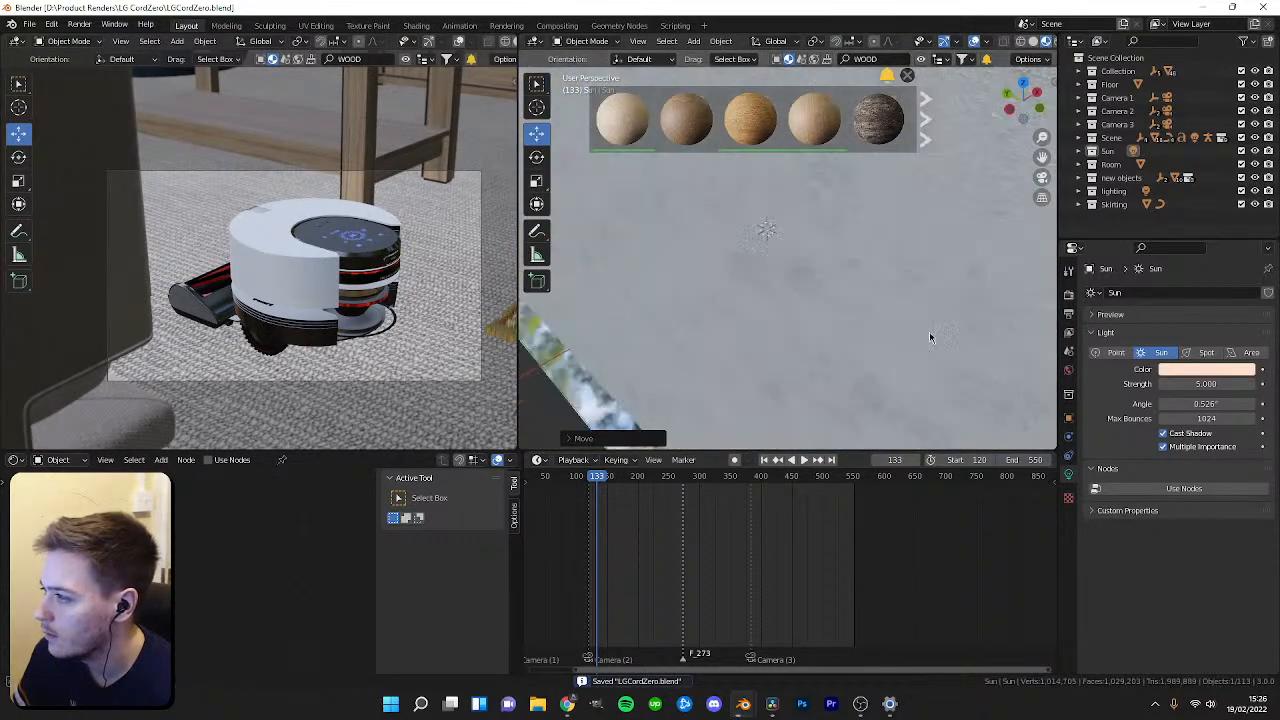
scroll(760, 388, "up", 10)
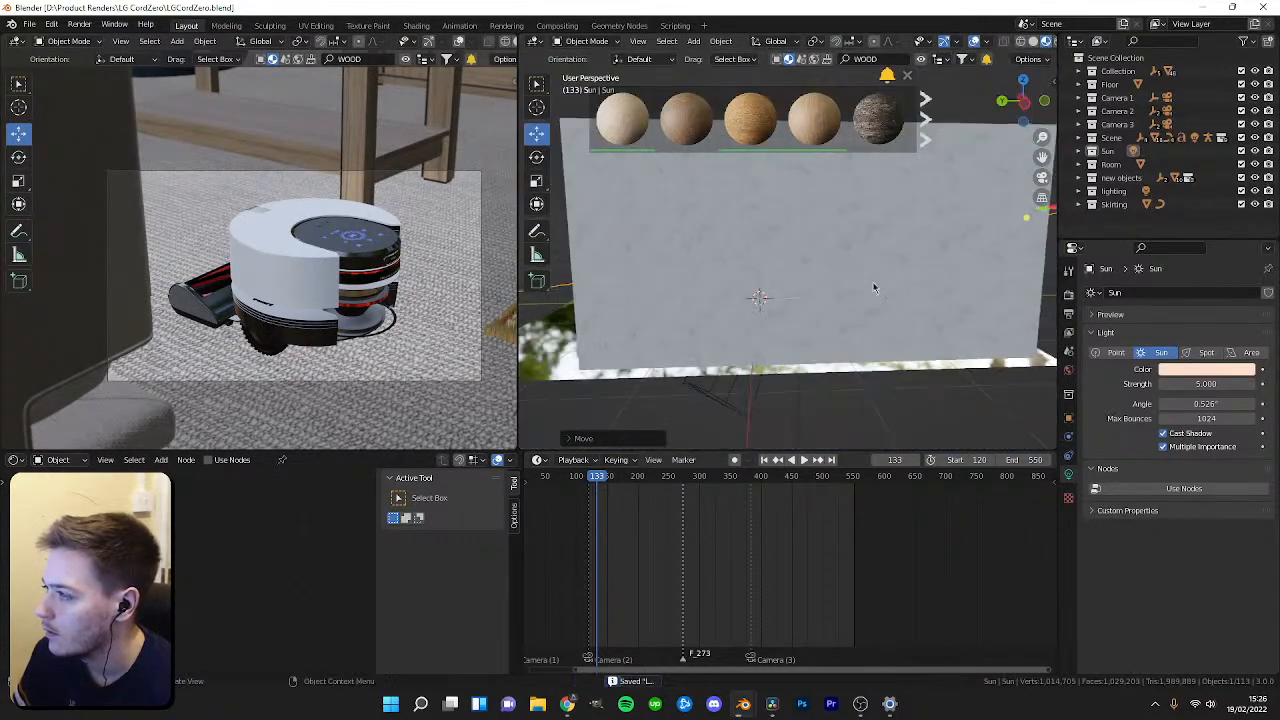
scroll(843, 352, "down", 10)
key("z")
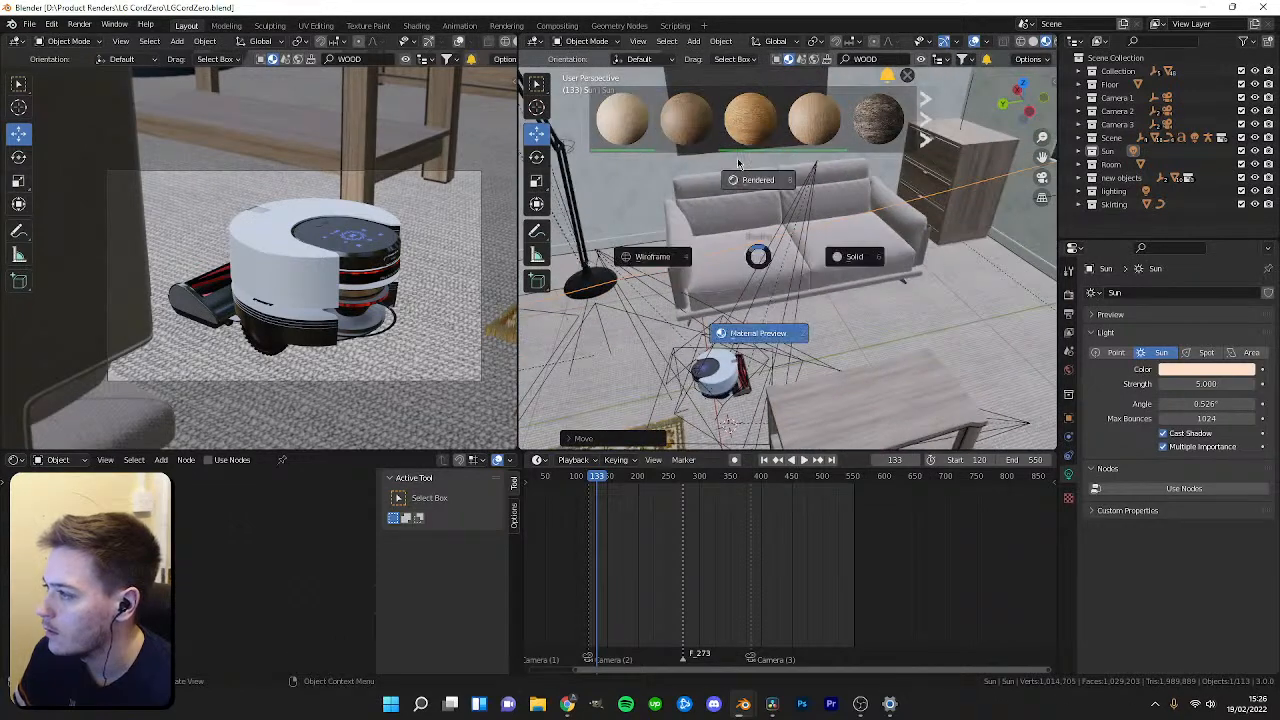
left_click(739, 164)
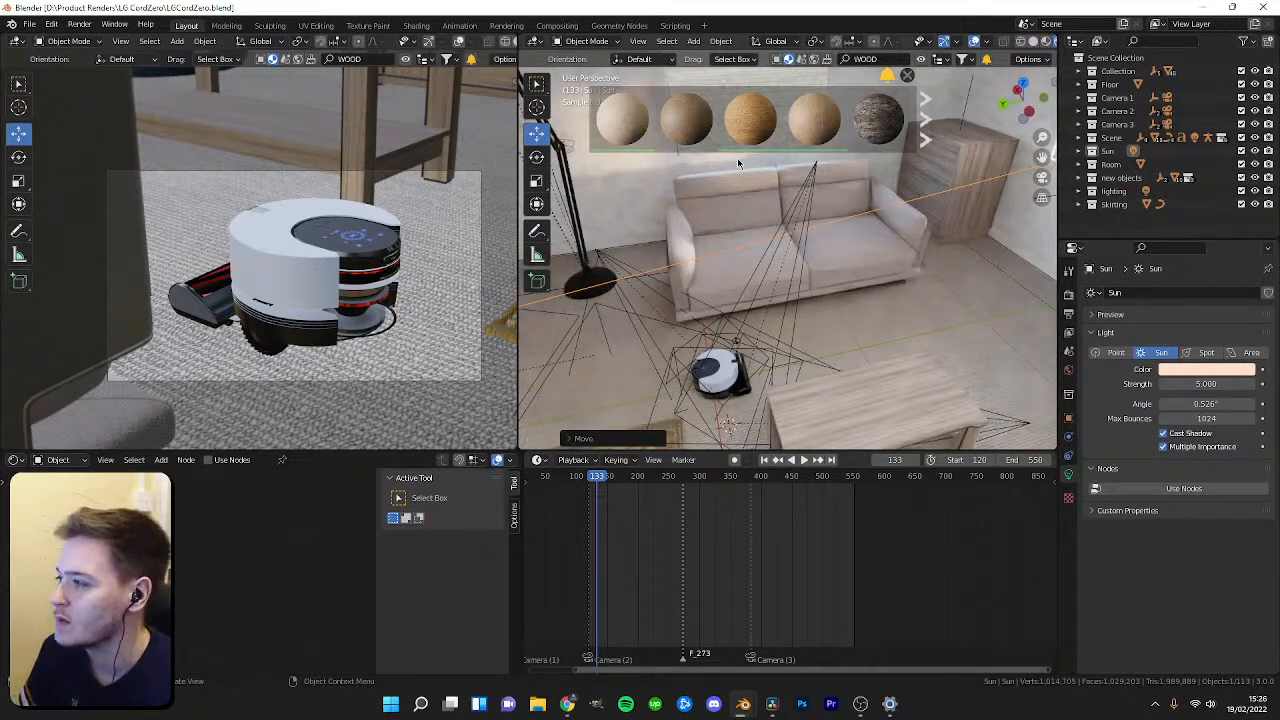
Set the sun light's angle to 2°.
mouse_move(802, 351)
middle_mouse_down()
mouse_move(798, 285)
mouse_move(893, 279)
mouse_move(766, 251)
mouse_move(732, 264)
mouse_move(806, 330)
middle_mouse_up()
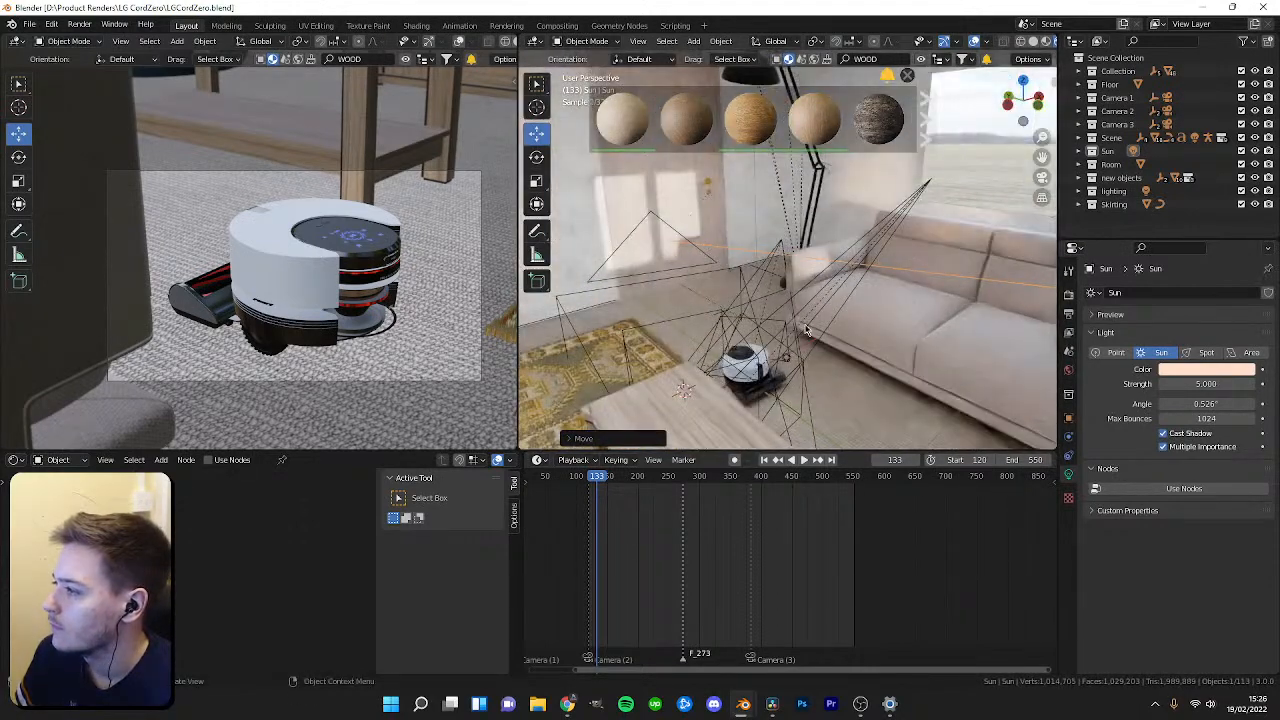
left_click(1204, 403)
type("3")
key("Return")
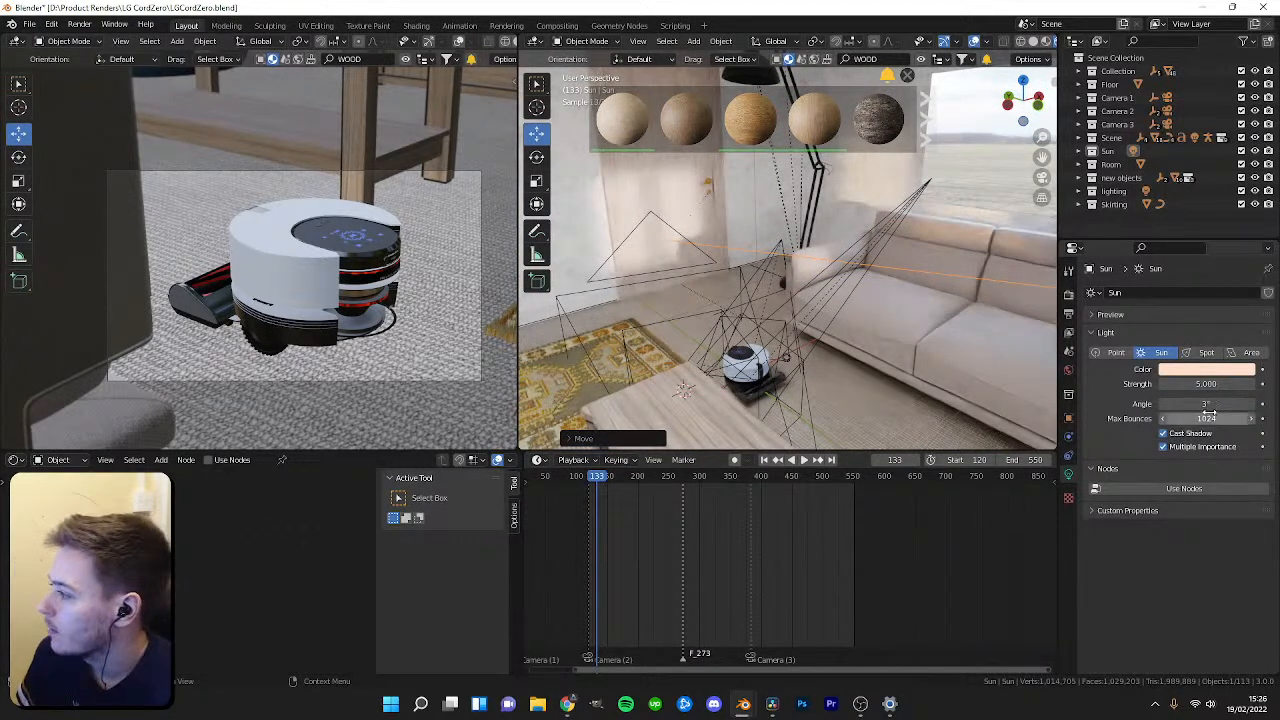
key("Return")
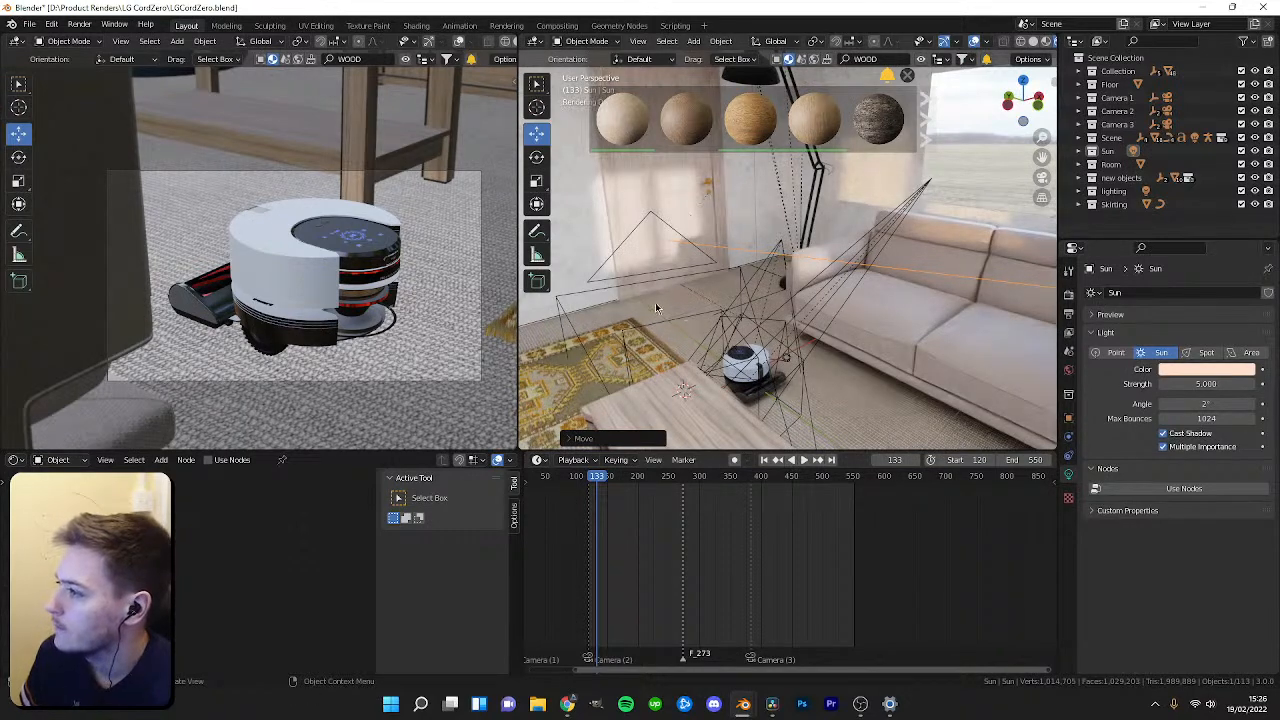
Switch shading modes and orbit both viewports to inspect the sunlit living room.
middle_click_drag(398, 226, 281, 258)
key("z")
left_click(745, 380)
mouse_move(430, 290)
middle_mouse_down()
mouse_move(290, 262)
mouse_move(254, 306)
middle_mouse_up()
scroll(265, 260, "down", 3)
scroll(270, 268, "up", 3)
scroll(282, 292, "down", 2)
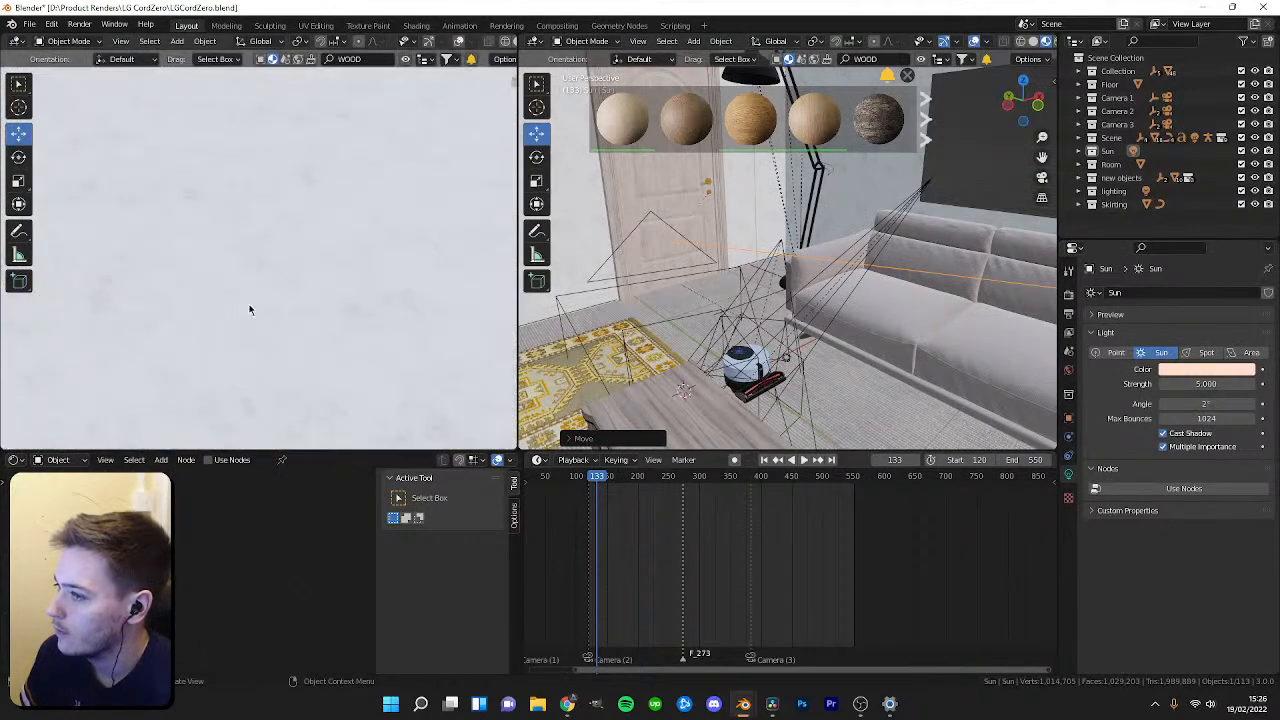
scroll(254, 306, "up", 1)
key("z")
left_click(256, 217)
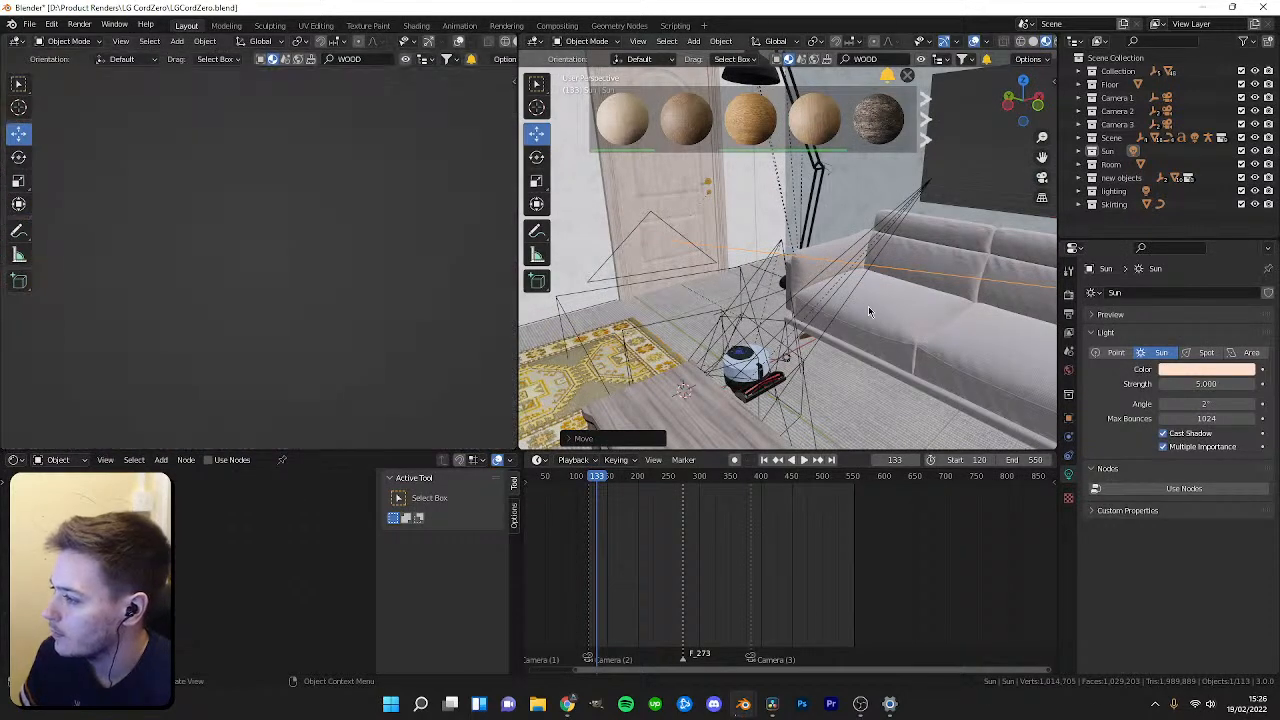
scroll(757, 306, "down", 5)
scroll(768, 327, "down", 3)
left_click_drag(997, 218, 998, 204)
scroll(962, 262, "up", 2)
scroll(960, 263, "down", 1)
middle_click_drag(960, 263, 846, 290, "shift")
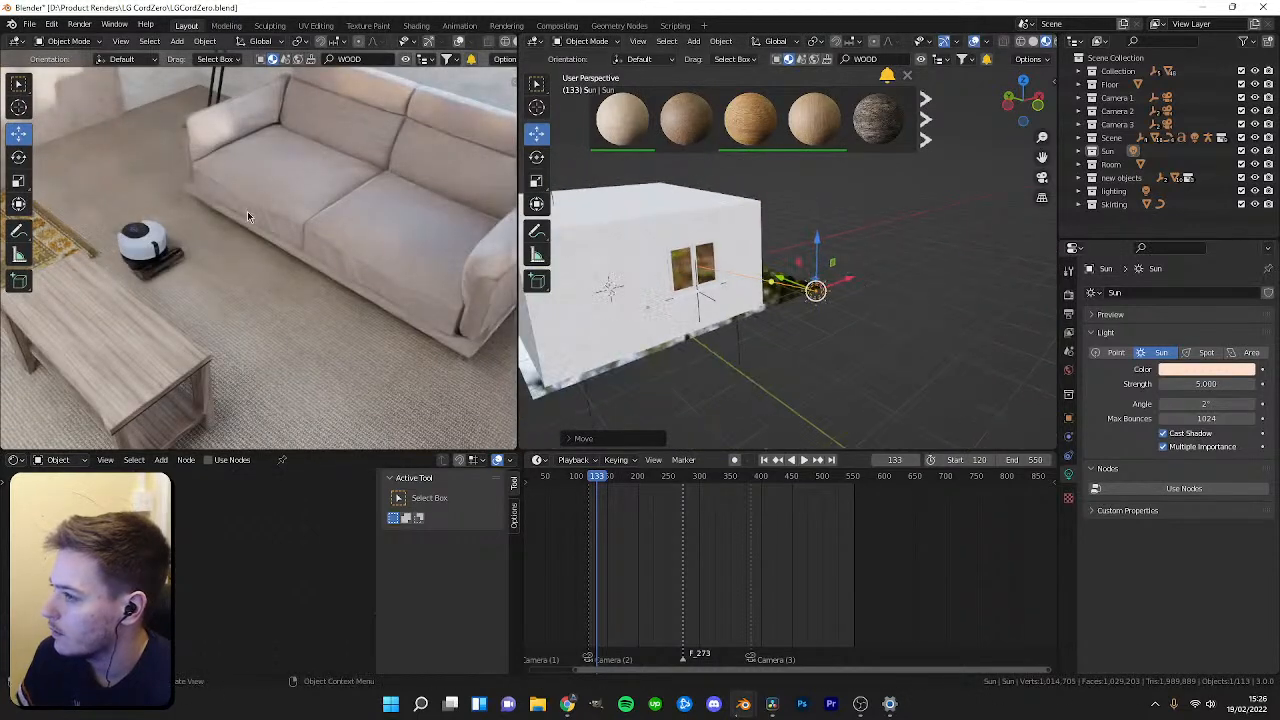
scroll(283, 240, "down", 2)
scroll(283, 240, "up", 1)
Walk the view through the room and rotate the sun light slightly to adjust the light direction.
key("shift+grave")
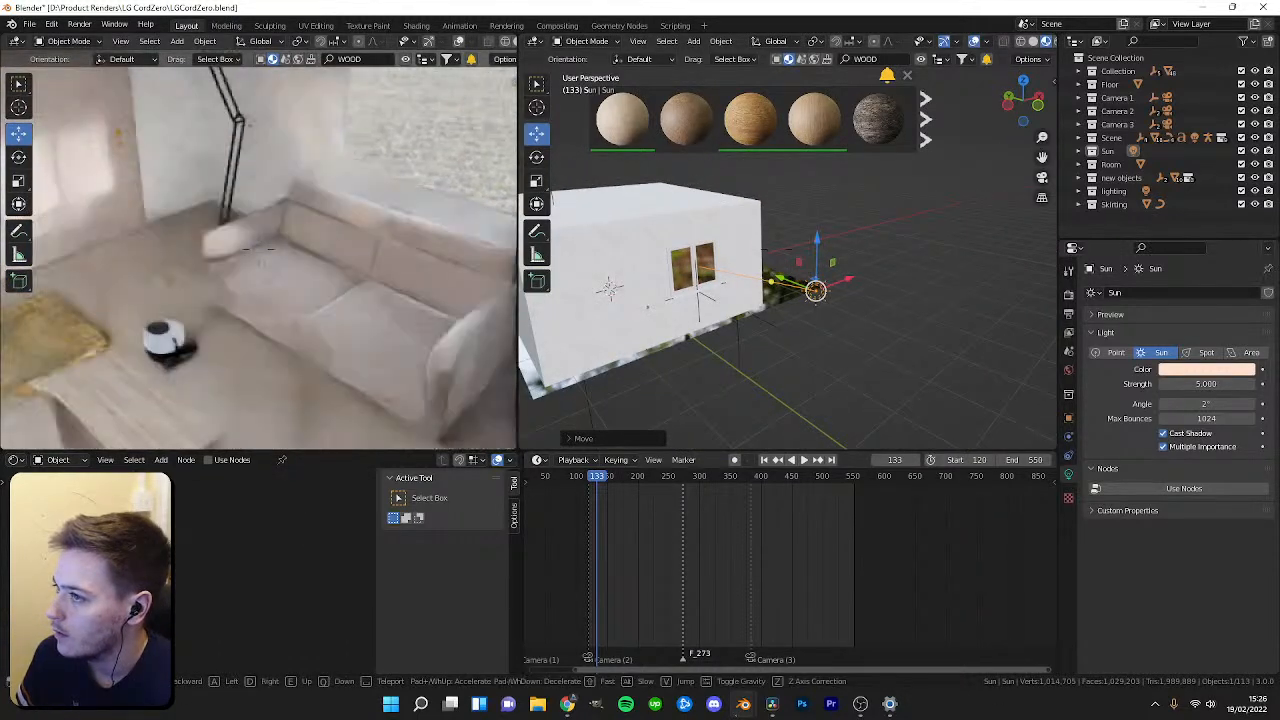
key("s")
key("w")
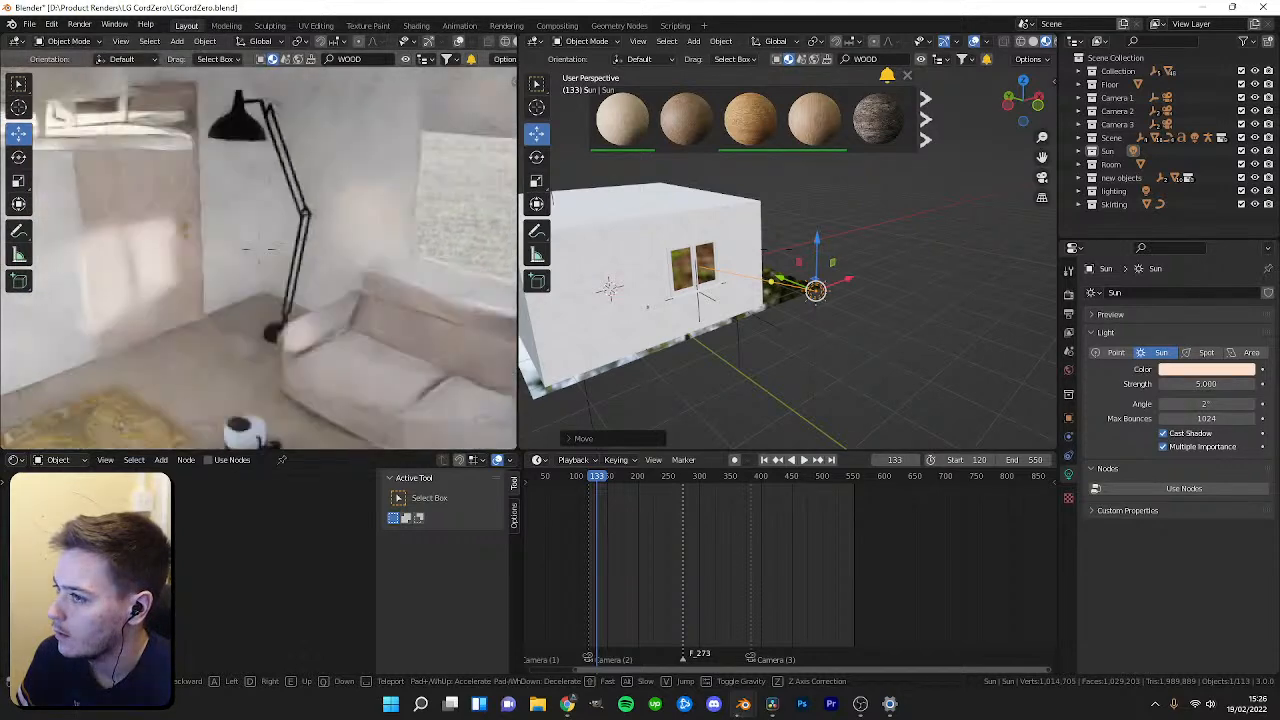
left_click(260, 255)
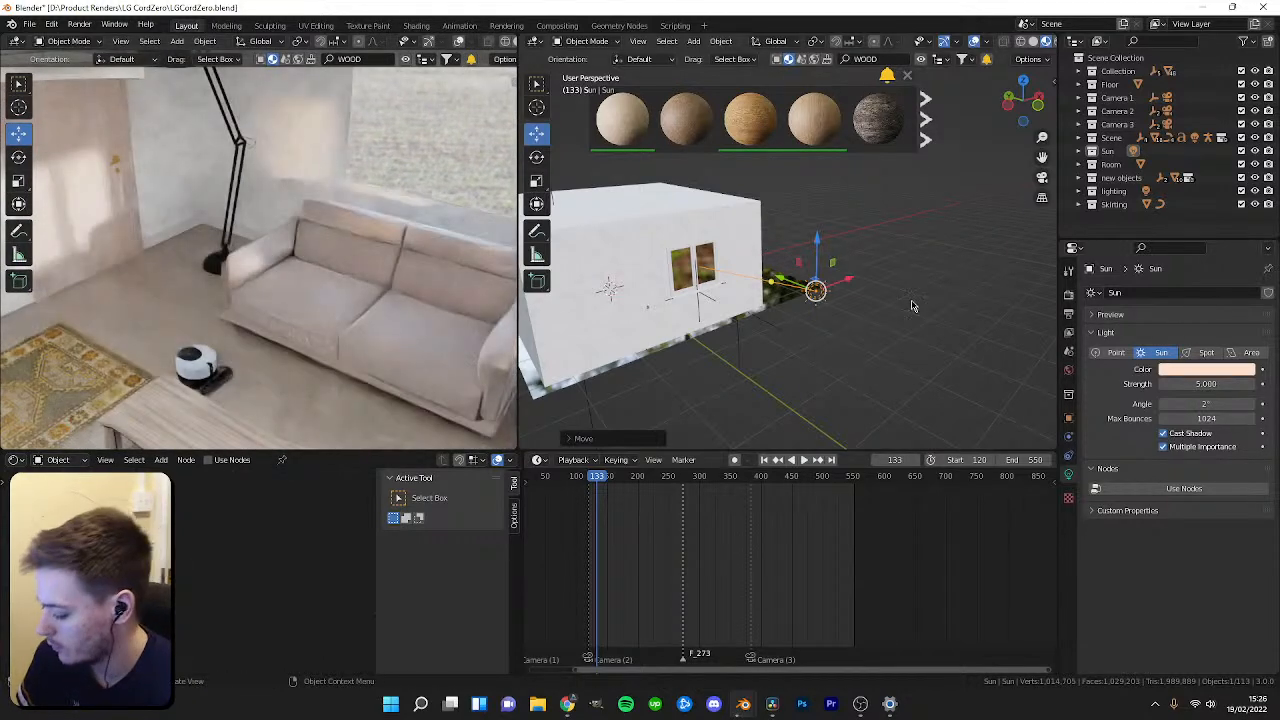
key("shift+space")
key("r")
left_click_drag(849, 271, 836, 263)
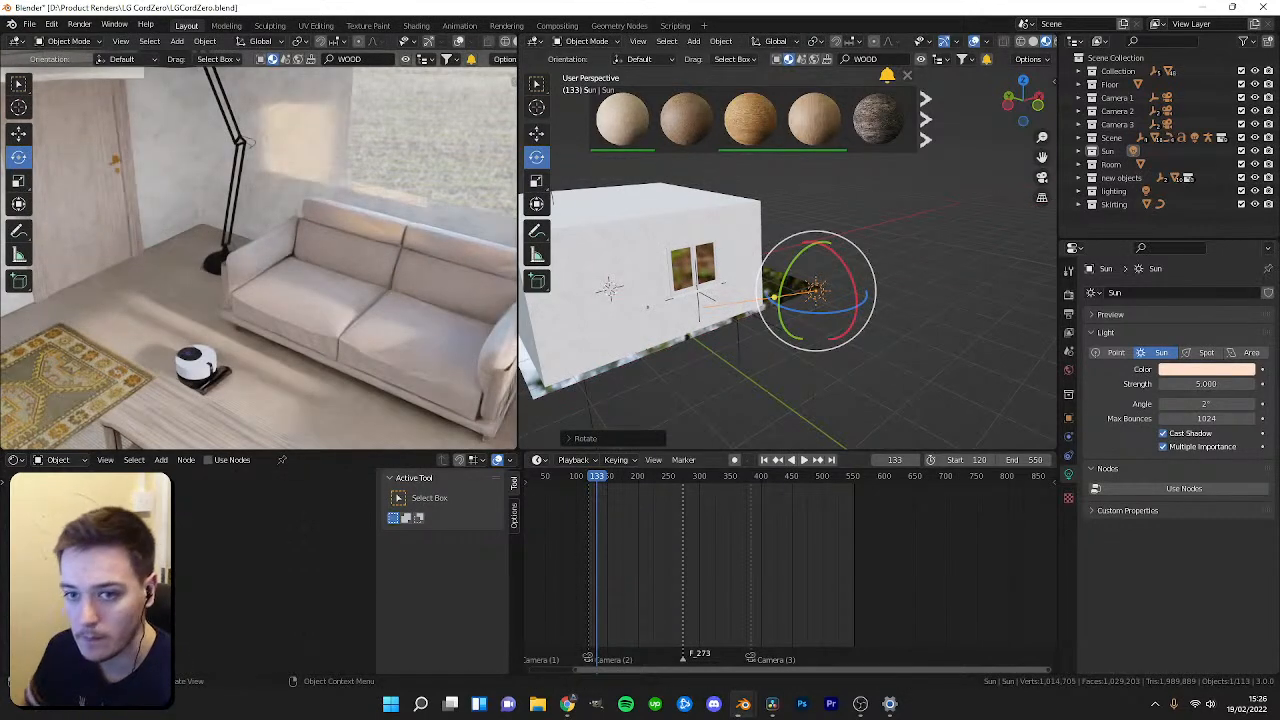
Return to the camera view and play back the animation to review the new lighting.
left_click(197, 195)
key("KP_0")
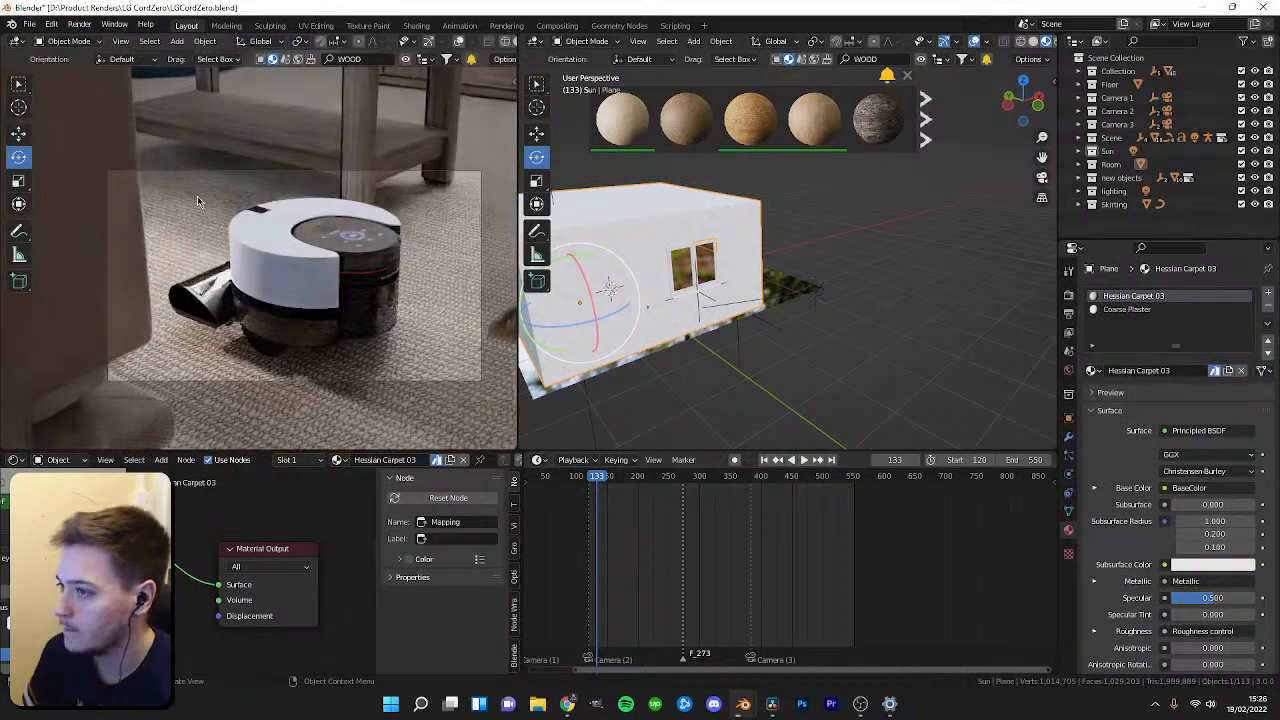
key("space")
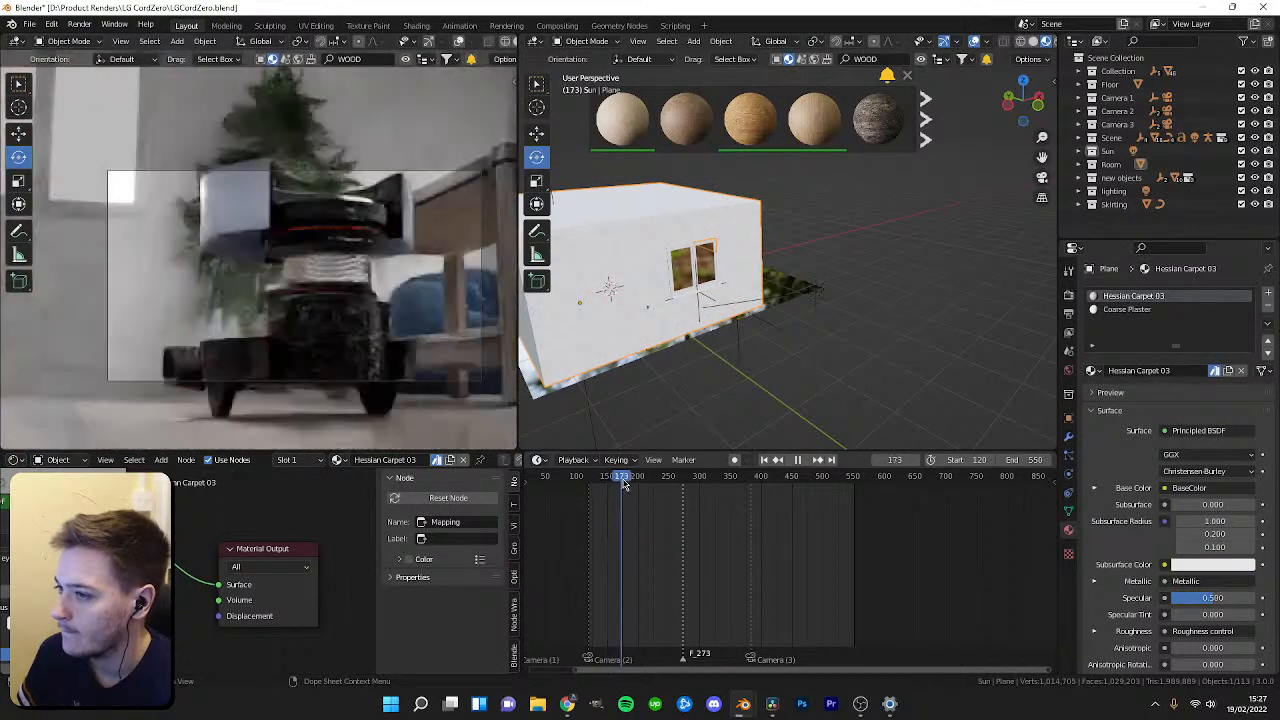
left_click_drag(655, 485, 640, 508)
left_click(60, 508)
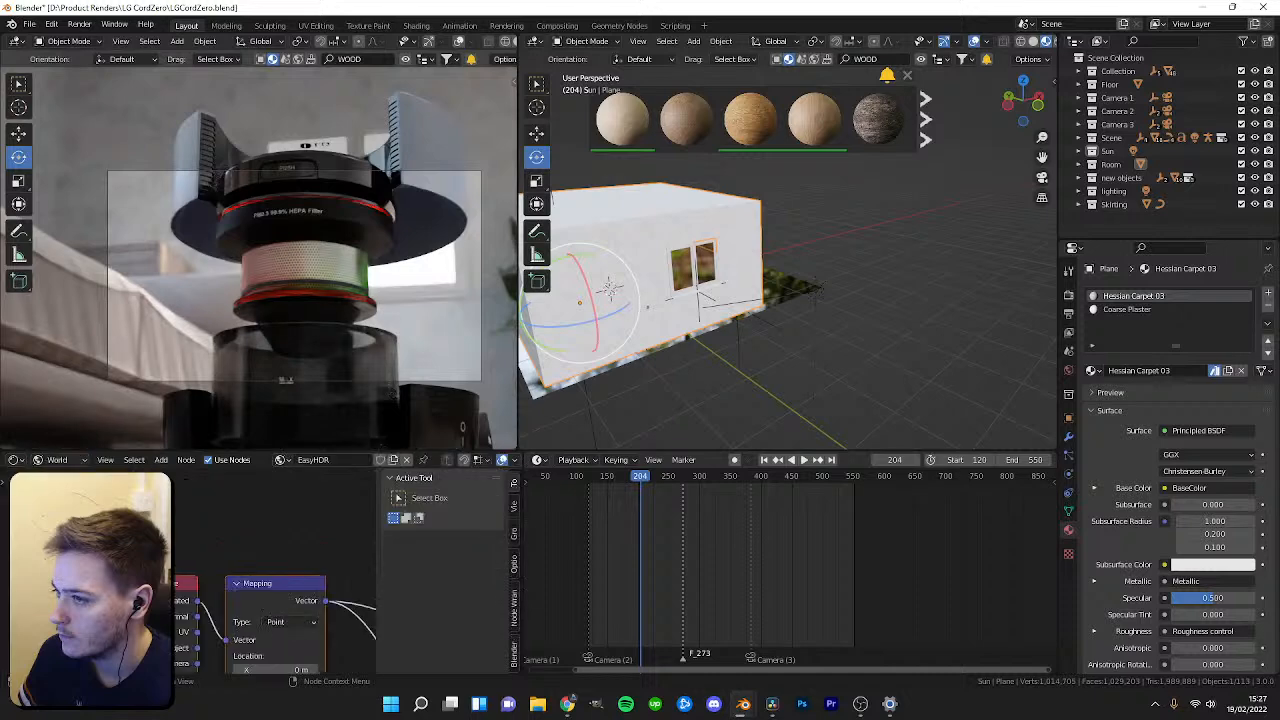
left_click(60, 478)
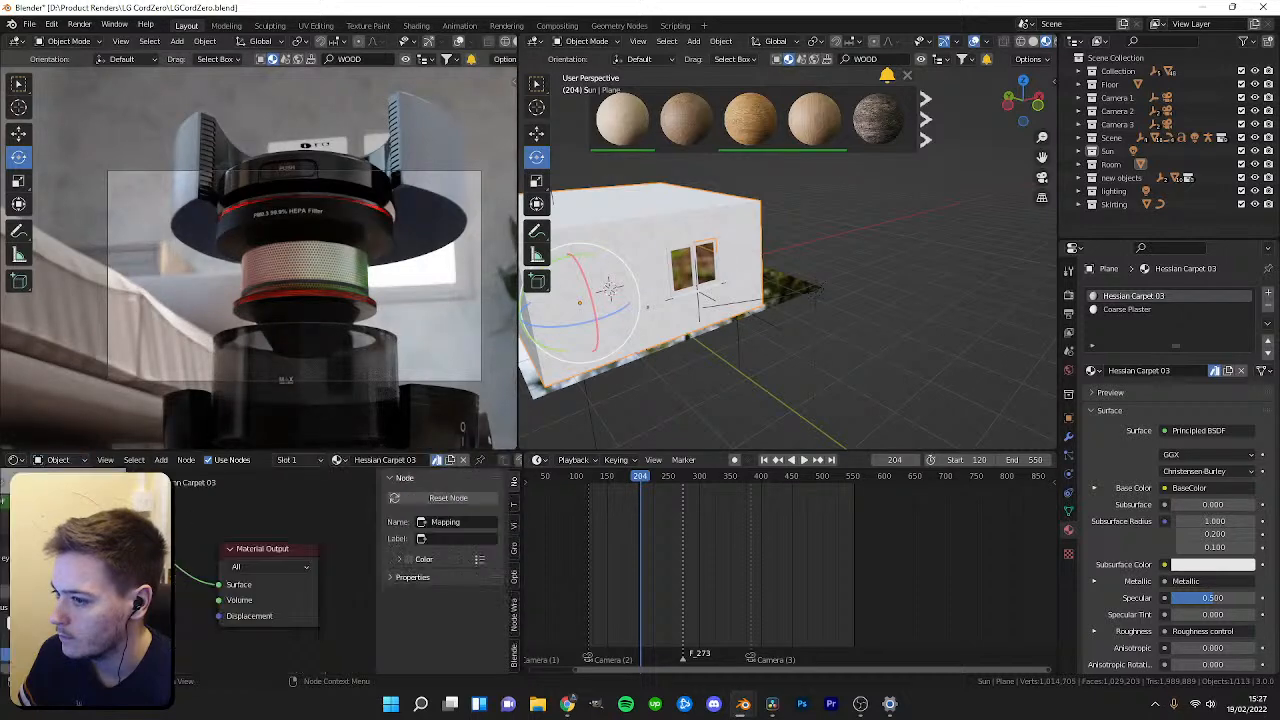
left_click_drag(648, 494, 614, 499)
key("space")
scroll(857, 323, "up", 6)
scroll(892, 397, "down", 6)
middle_click_drag(892, 397, 738, 322)
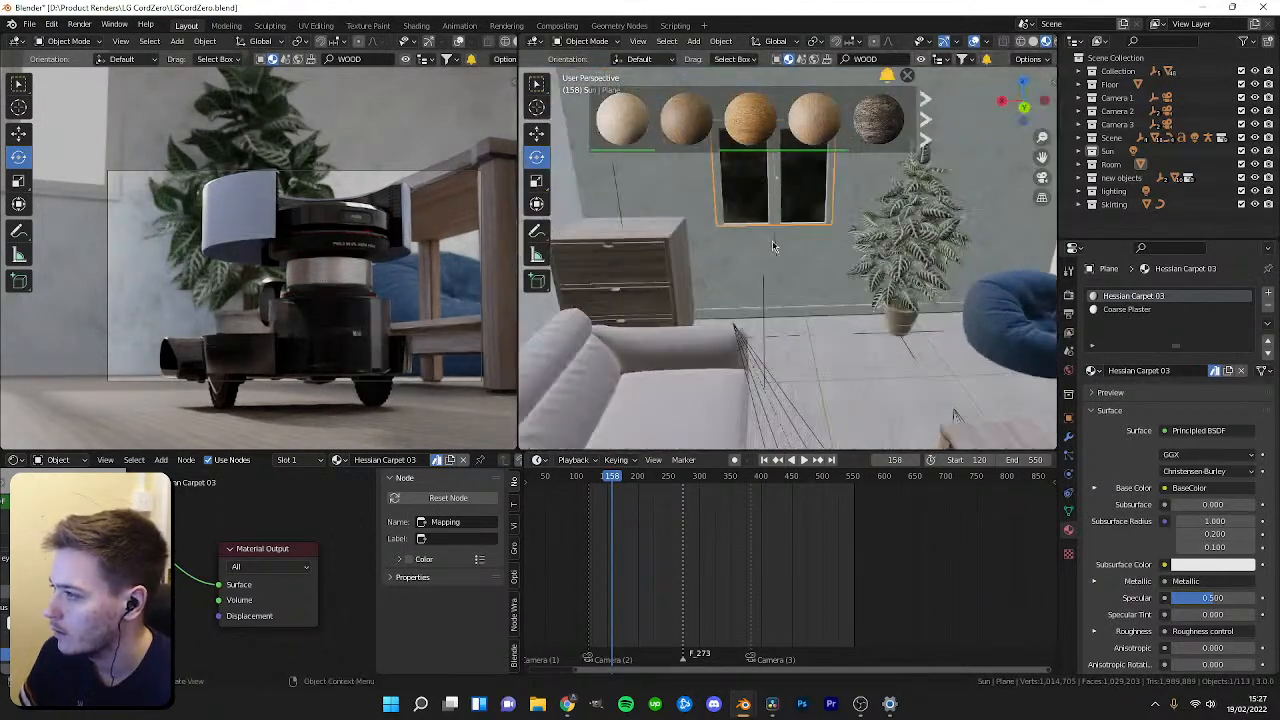
Search the BlenderKit asset library for a cat tower and switch the asset type filter.
key("Return")
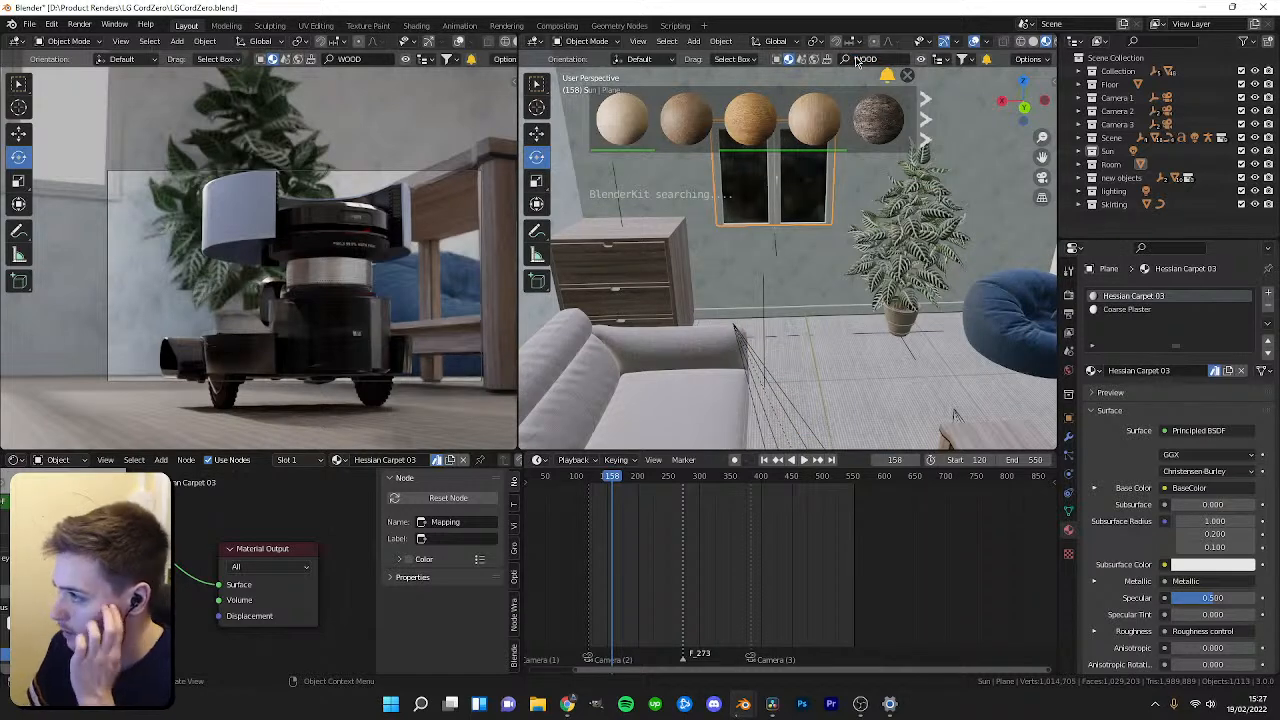
left_click(866, 59)
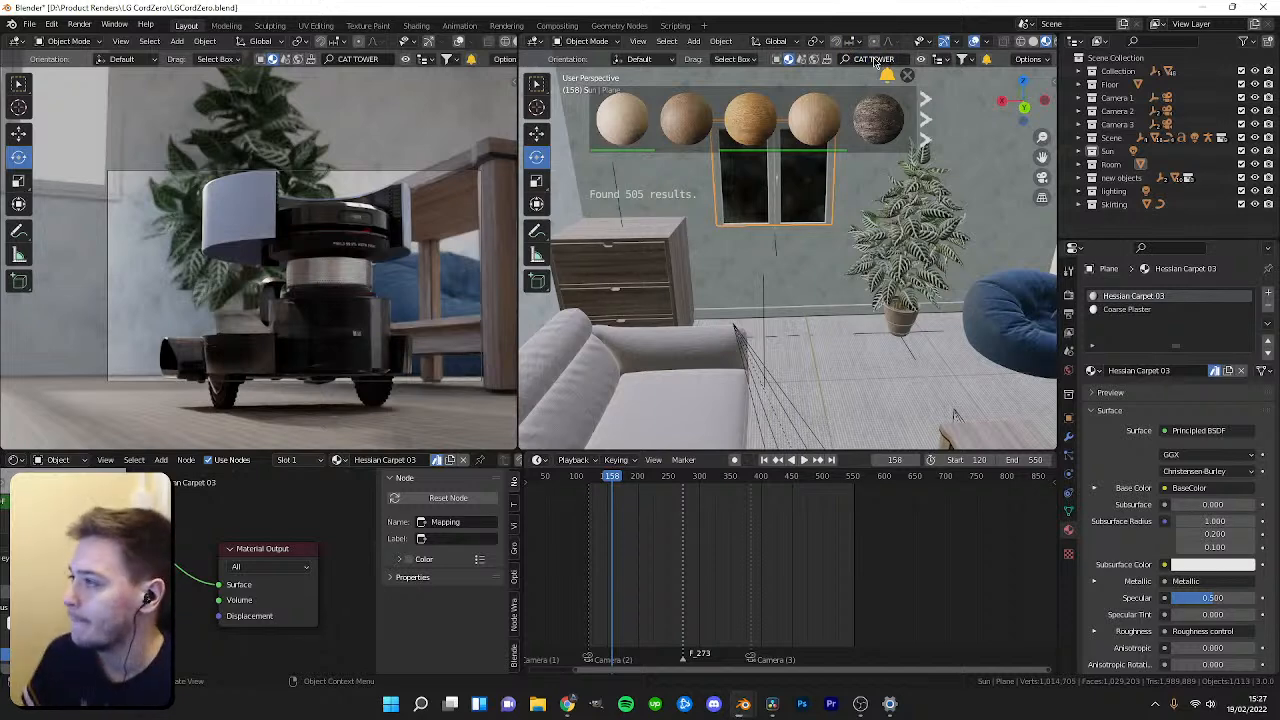
key("Return")
left_click(777, 61)
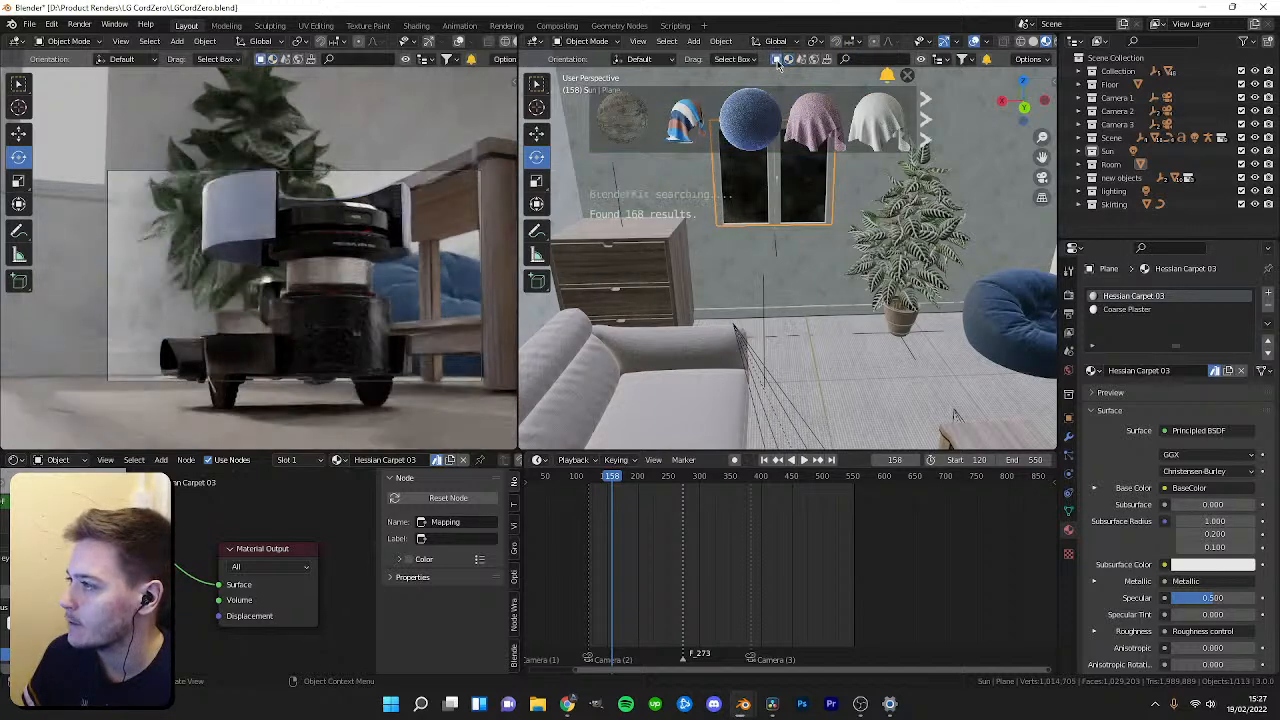
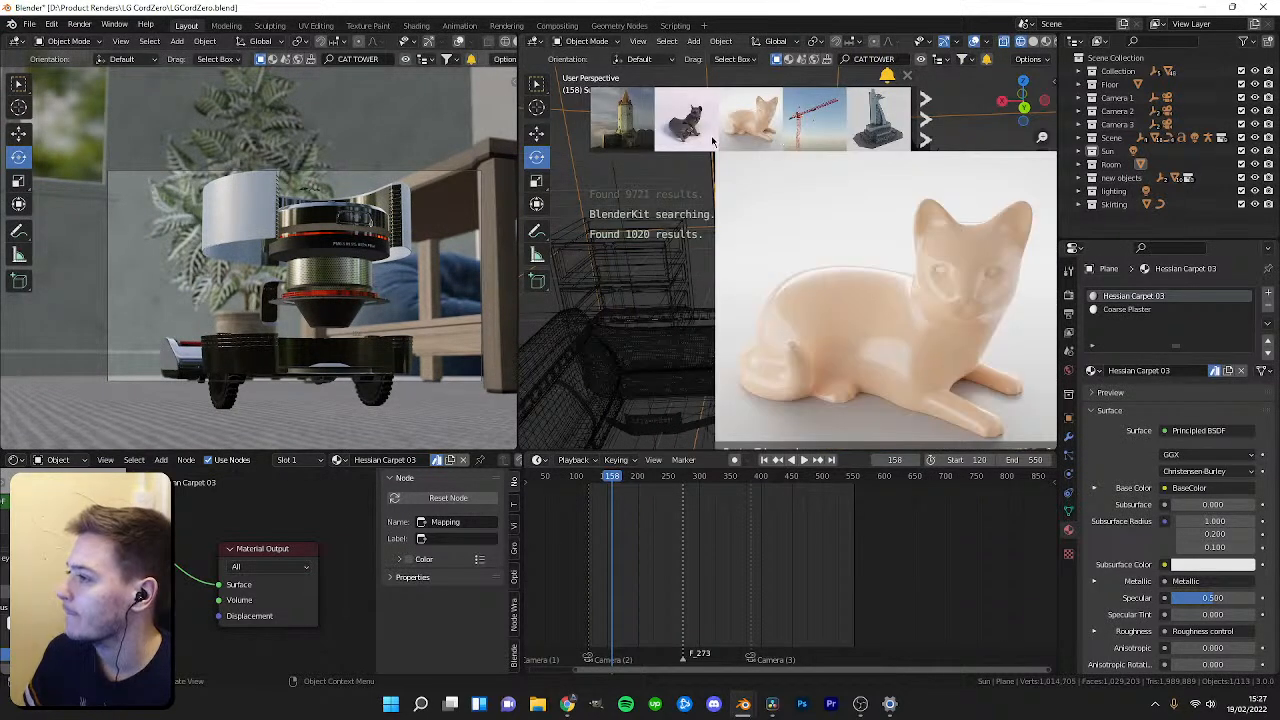
Browse the BlenderKit asset results for cat towers and cat toys.
left_click(924, 101)
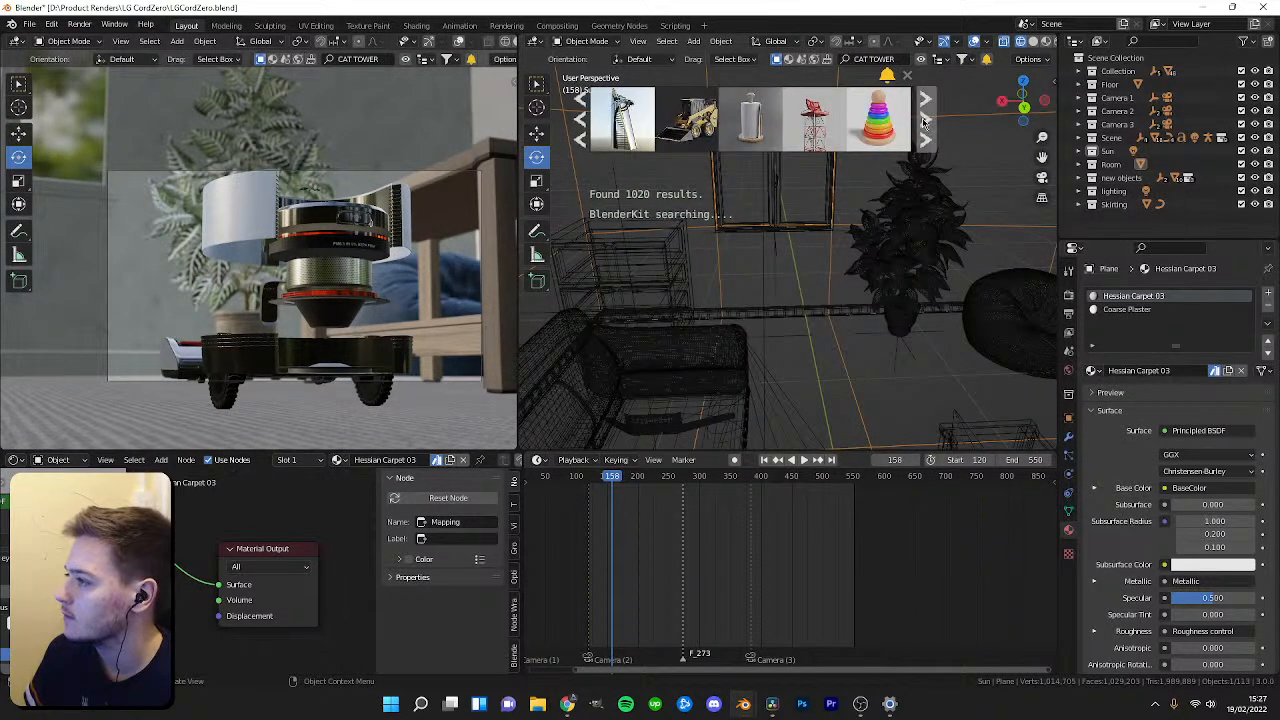
left_click(928, 136)
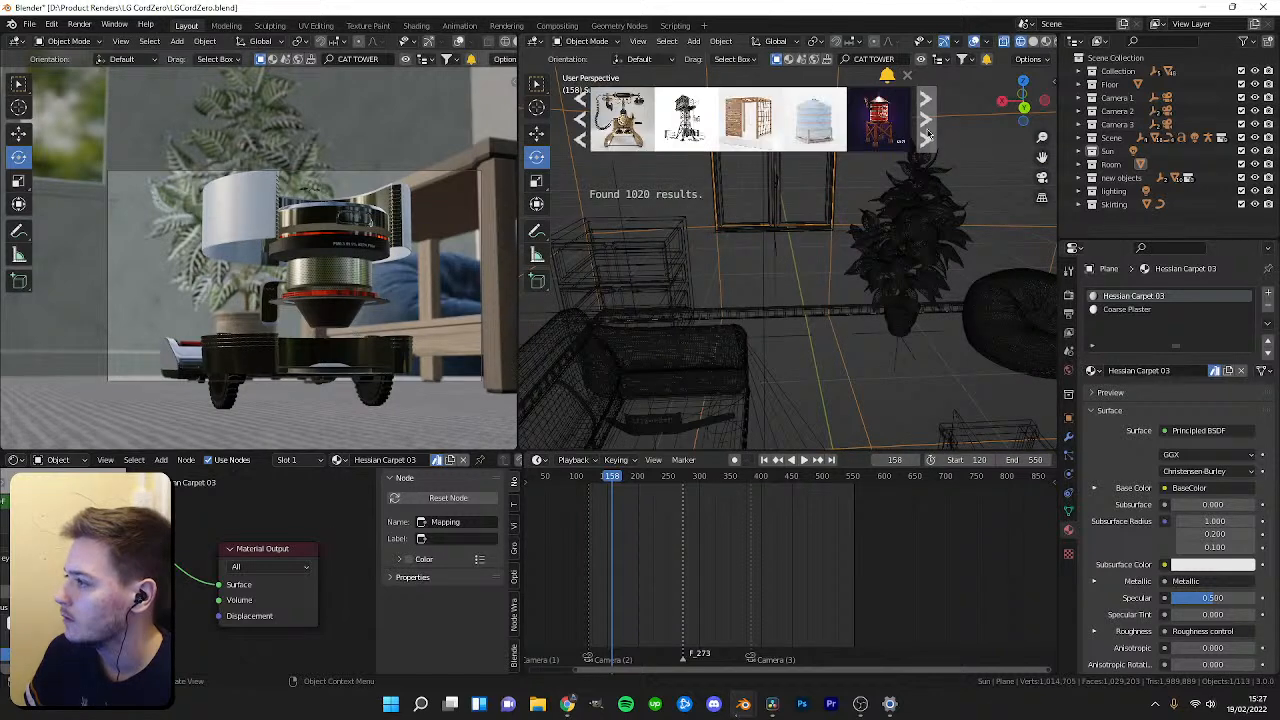
left_click(906, 75)
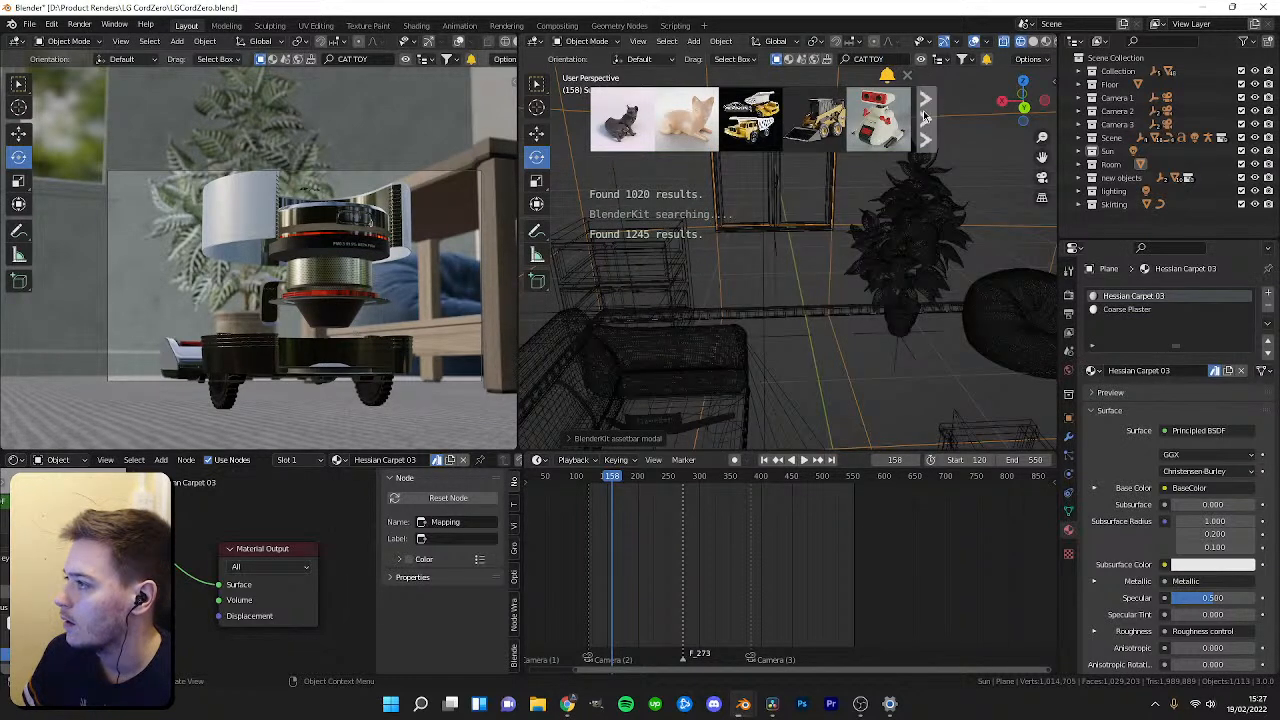
left_click(926, 117)
left_click(926, 117)
left_click(926, 117)
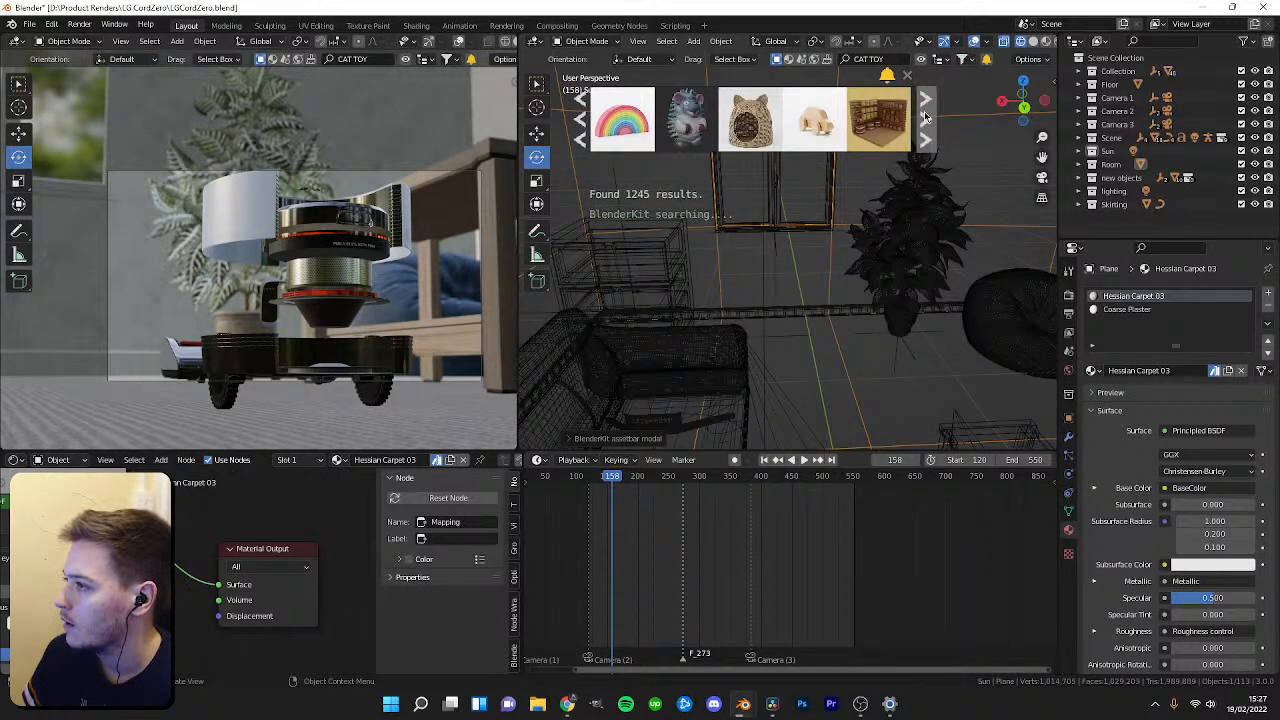
left_click(926, 117)
left_click(926, 117)
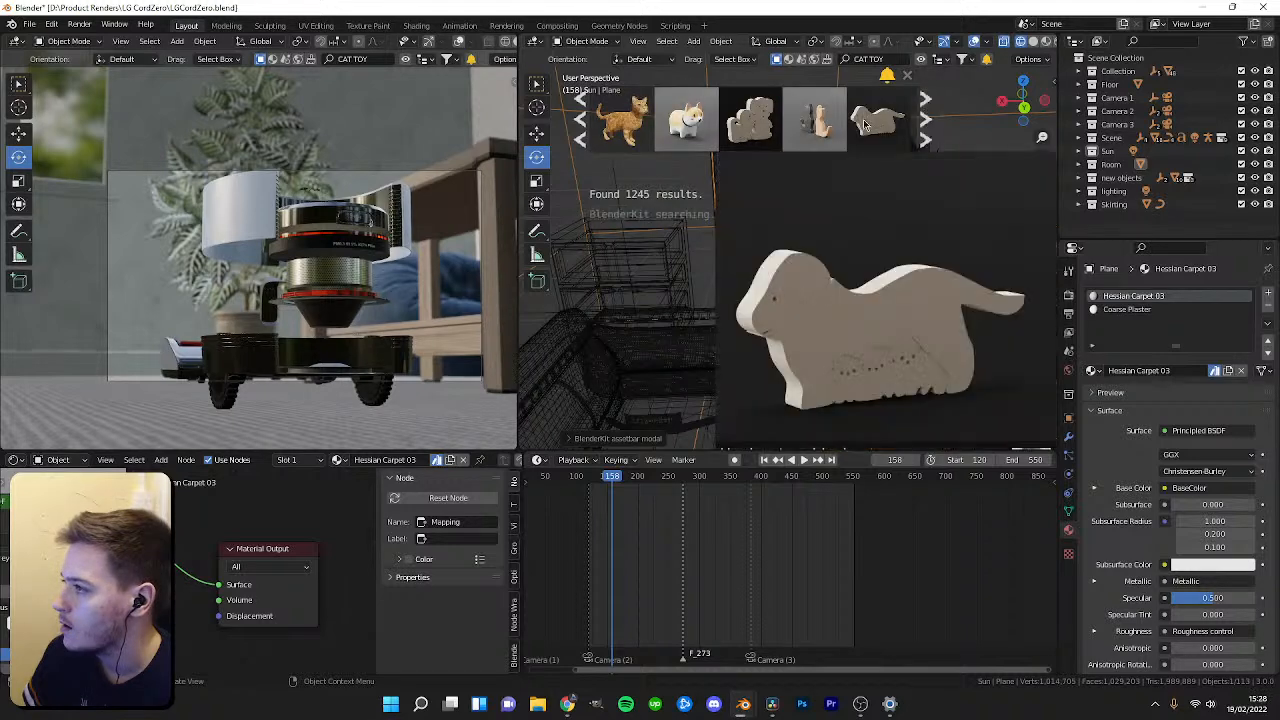
left_click(926, 124)
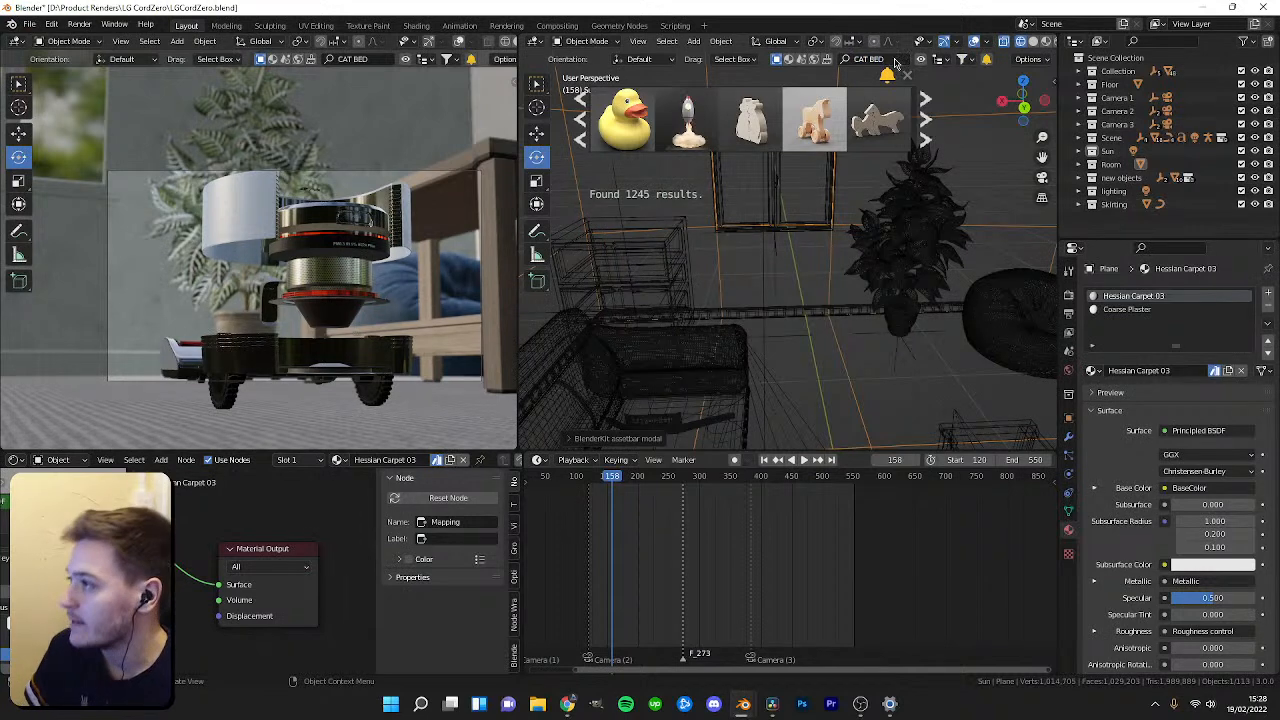
Search BlenderKit for CAT BED and drag a cat bed model into the room near the back wall.
key("Return")
mouse_move(728, 120)
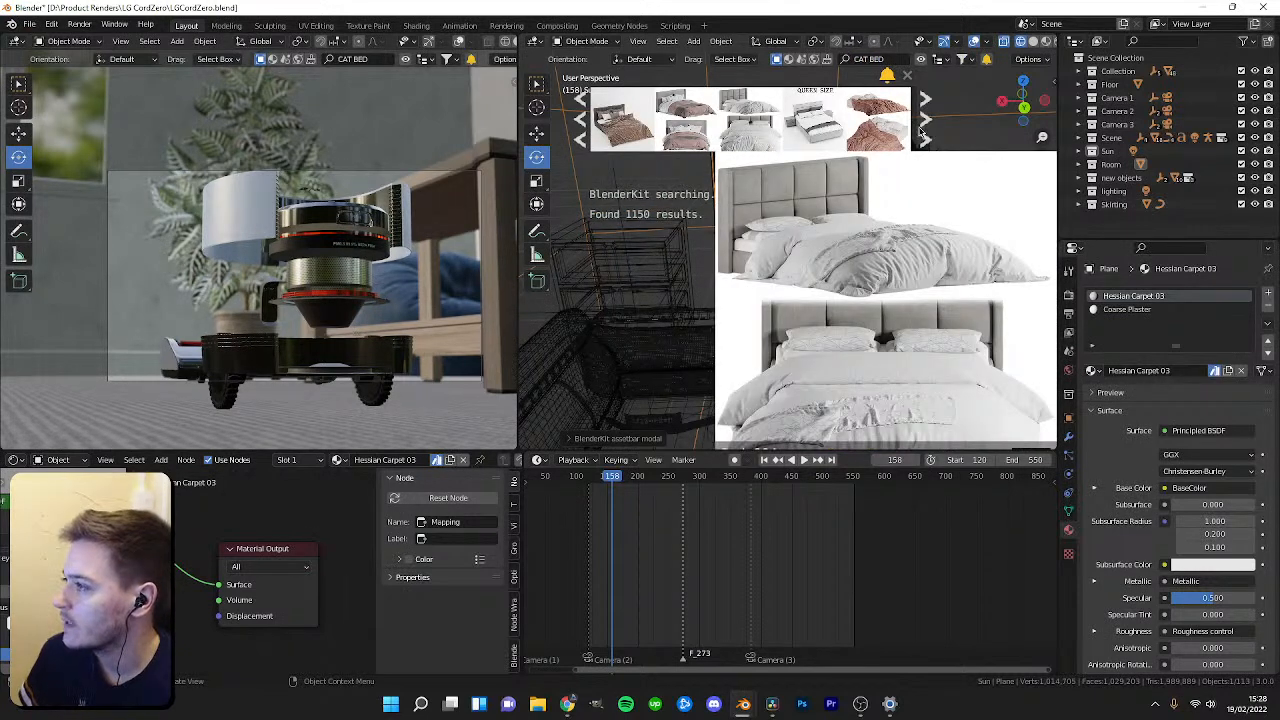
left_click(921, 132)
left_click(923, 132)
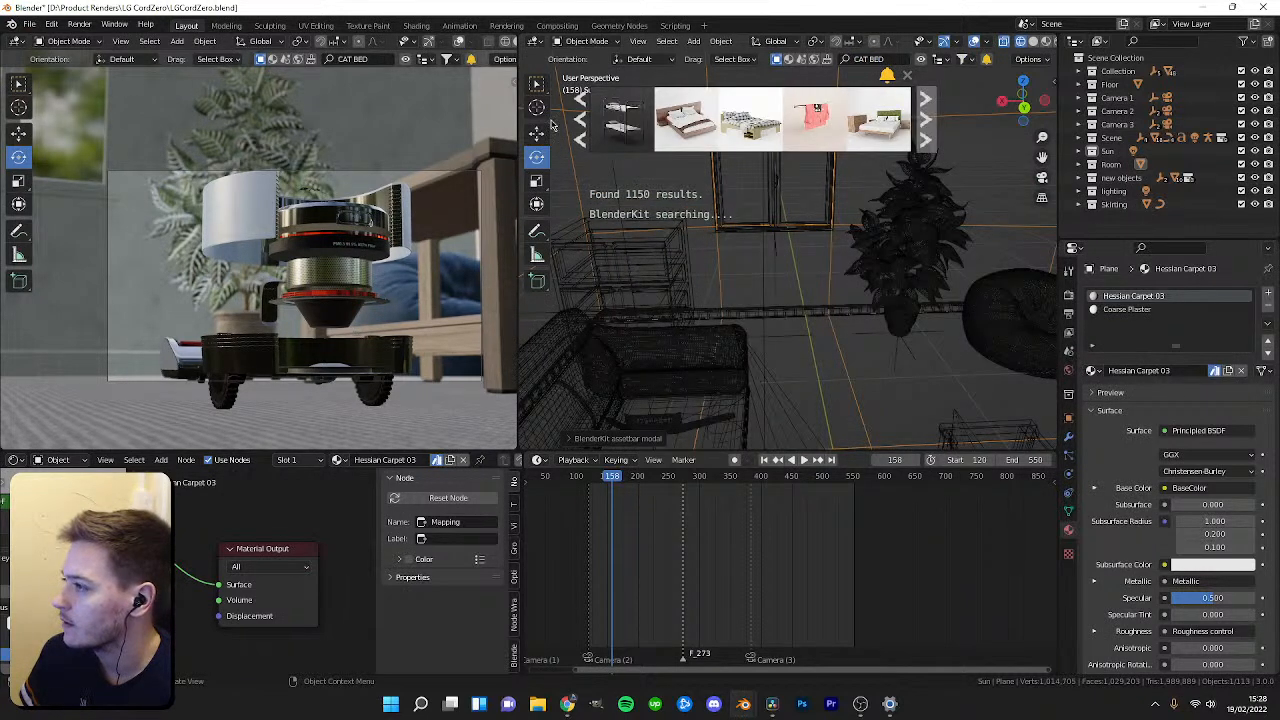
left_click(582, 121)
mouse_move(703, 130)
left_click_drag(700, 133, 770, 345)
Browse more cat bed results and inspect the placed bed in the viewport.
left_click(926, 138)
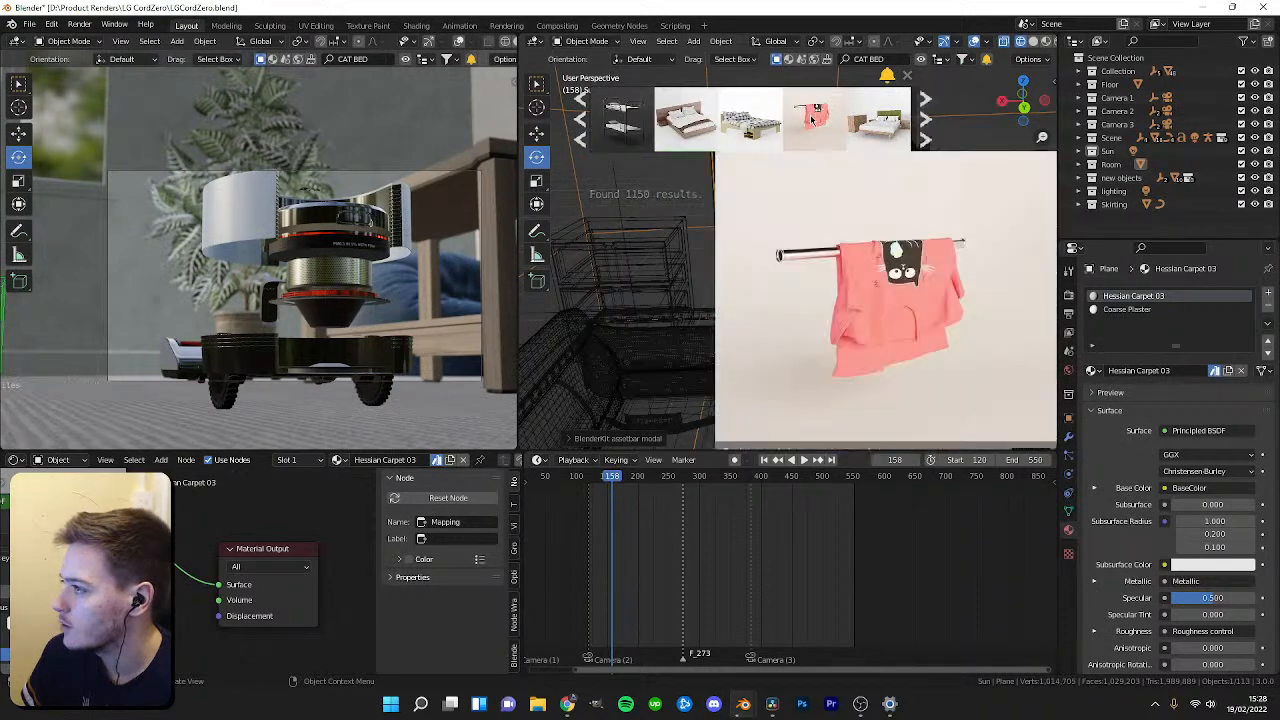
left_click(926, 138)
mouse_move(800, 130)
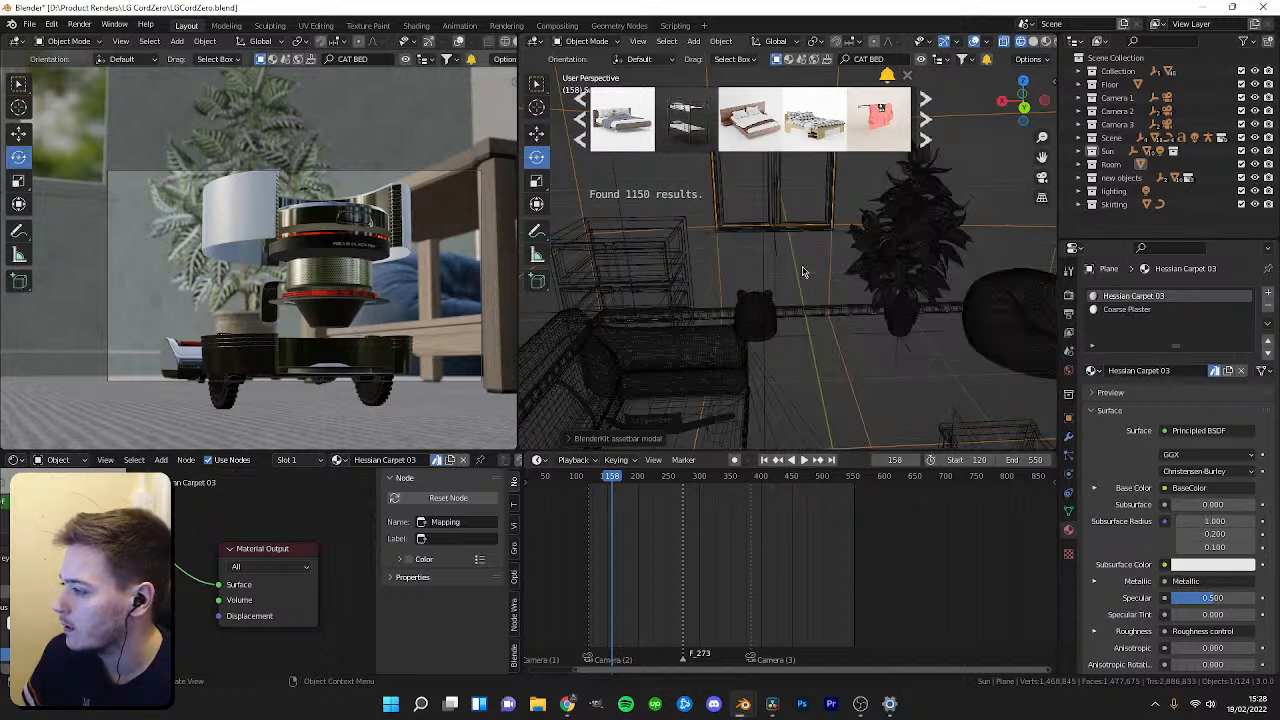
middle_click_drag(843, 288, 818, 342)
left_click(799, 338)
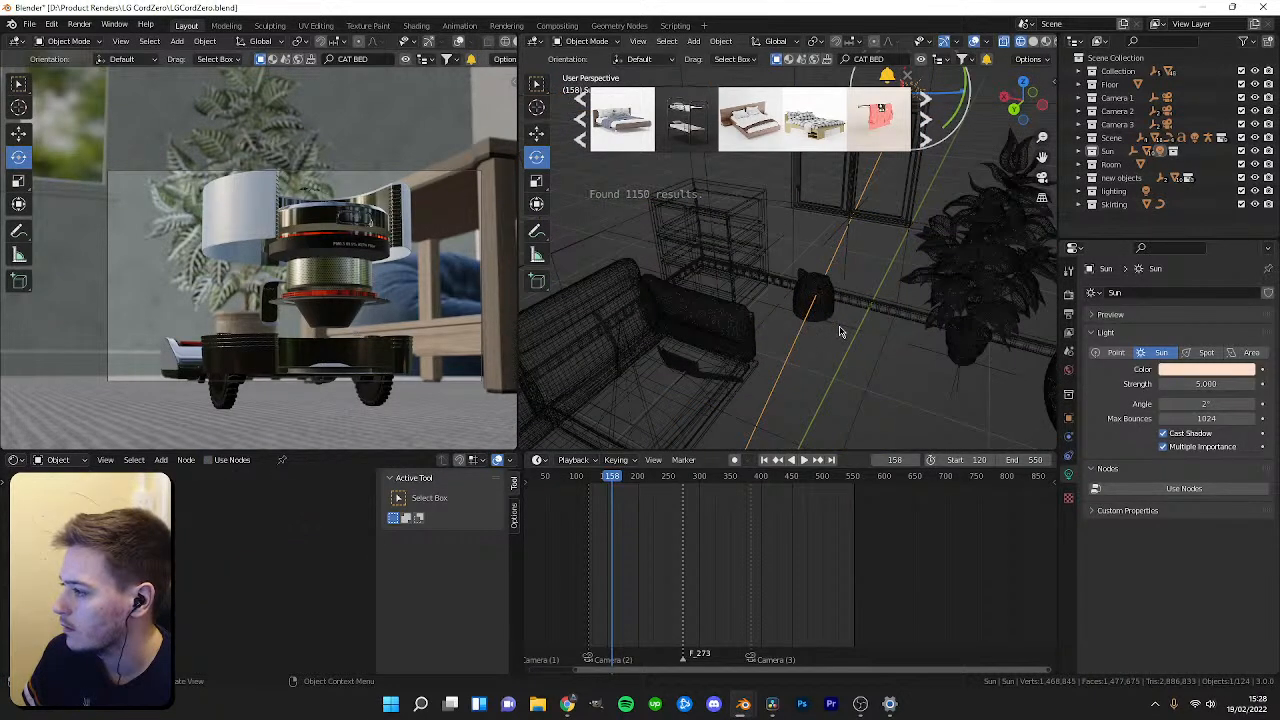
left_click(846, 332)
Move to frame 472 and switch the camera viewport to Rendered shading.
left_click_drag(620, 482, 807, 490)
key("z")
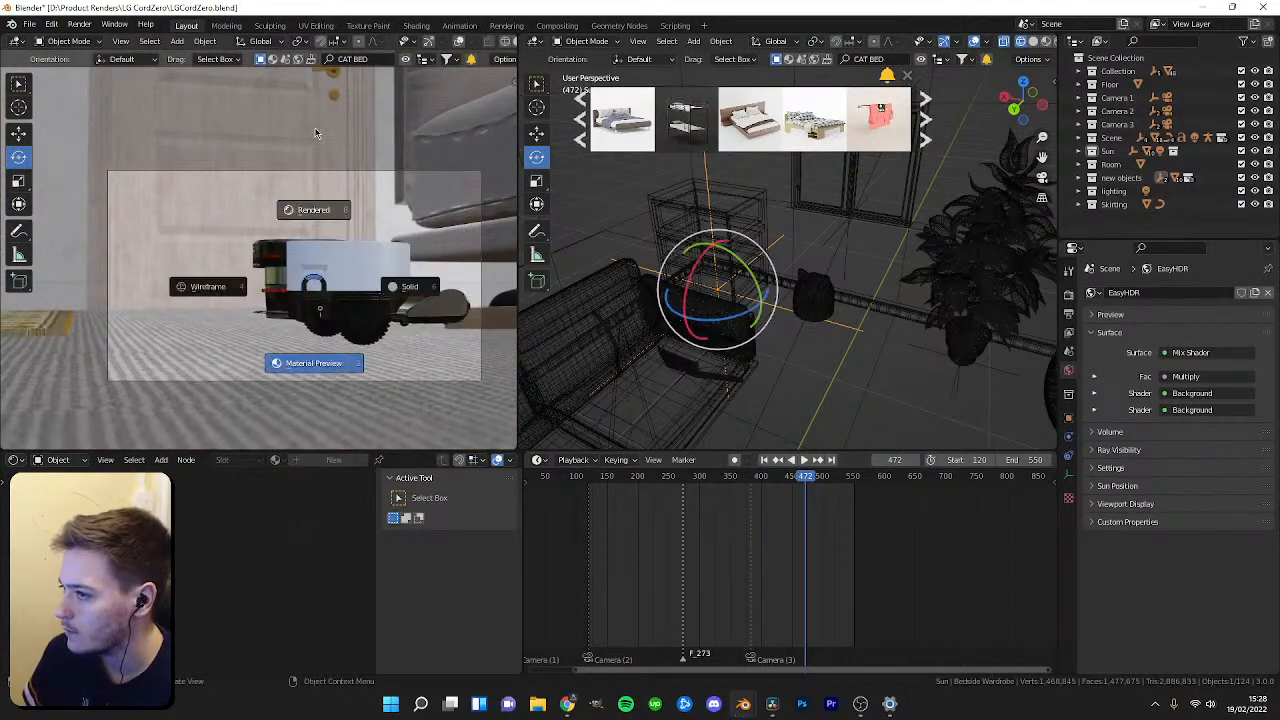
left_click(315, 133)
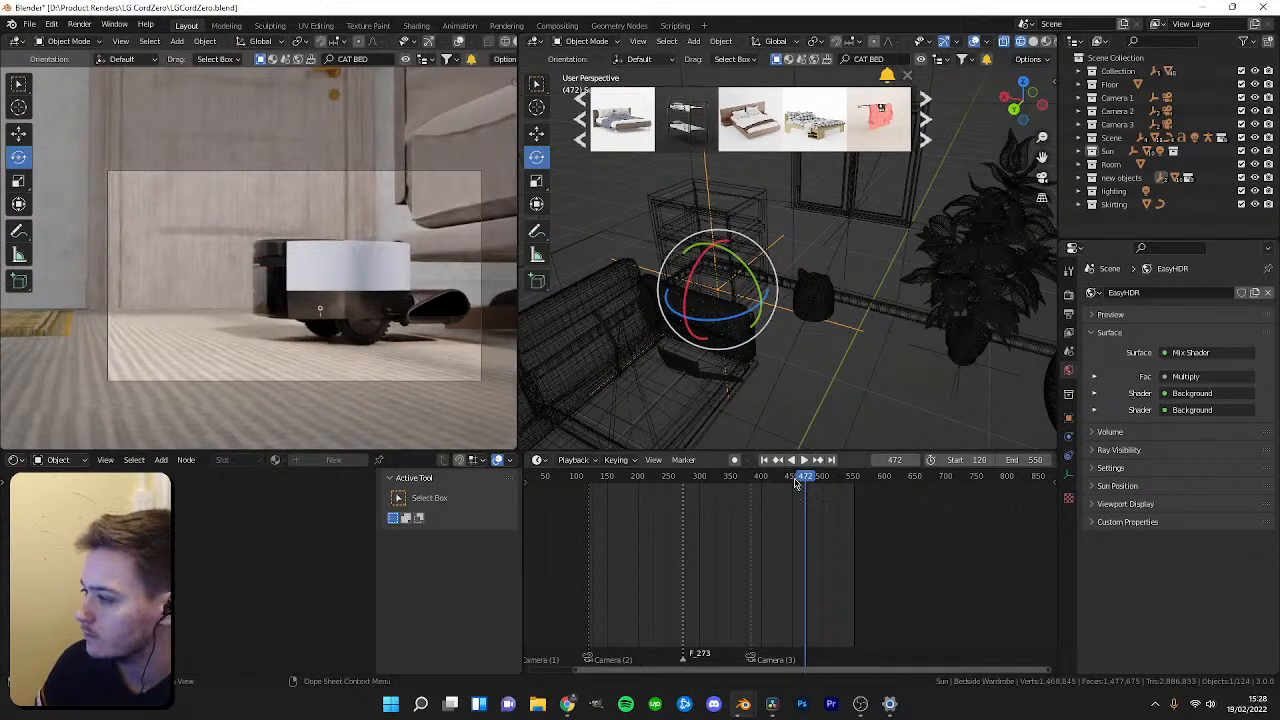
Play the animation and scrub the timeline back to frame 417.
key("space")
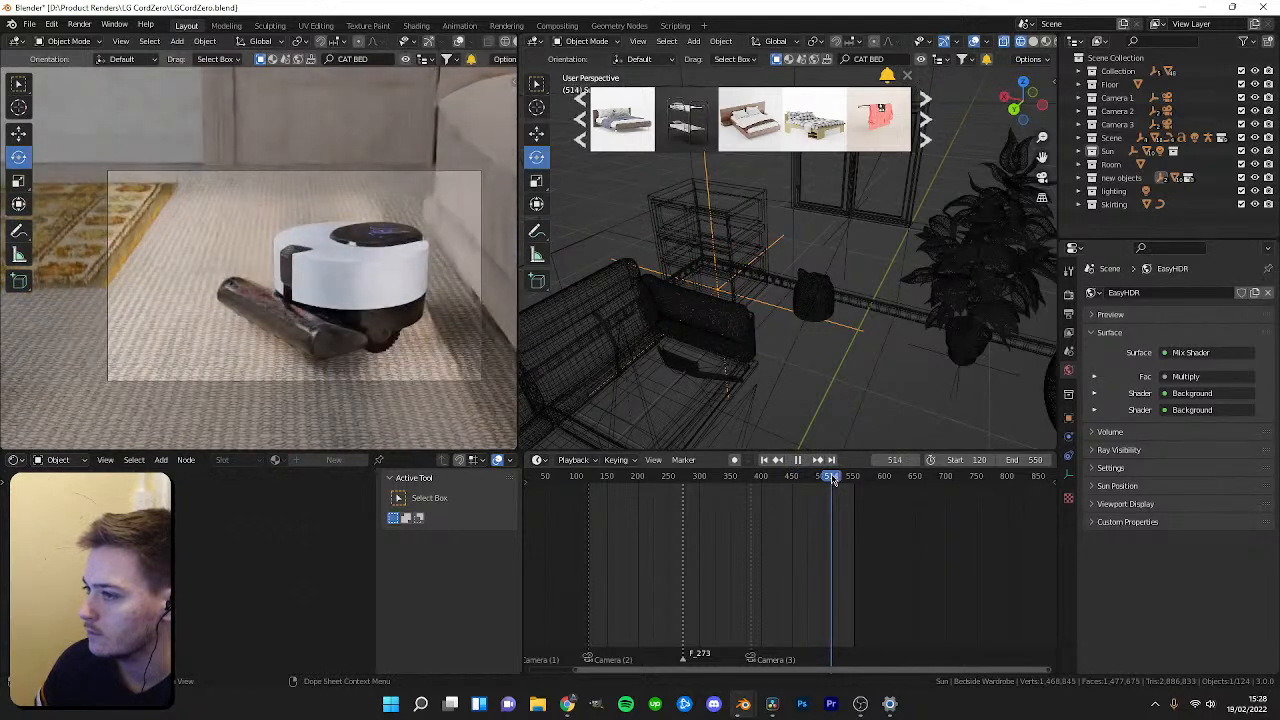
key("space")
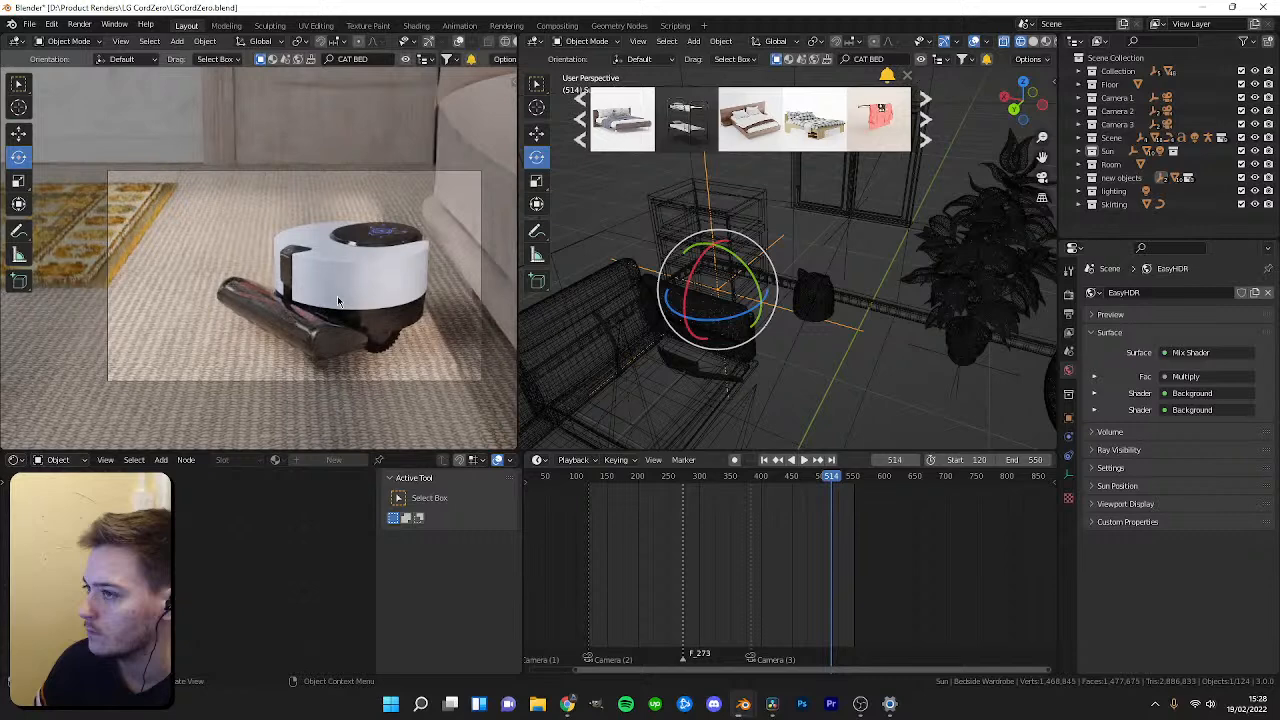
left_click_drag(826, 478, 773, 489)
key("space")
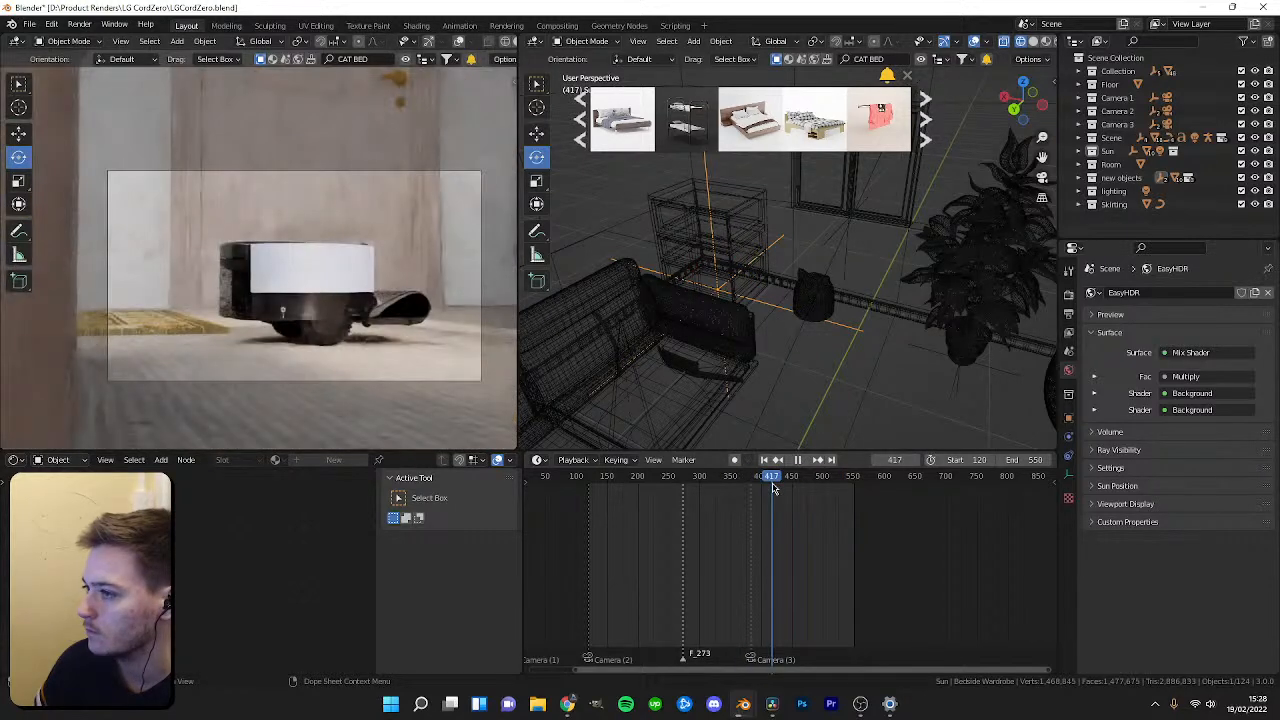
key("space")
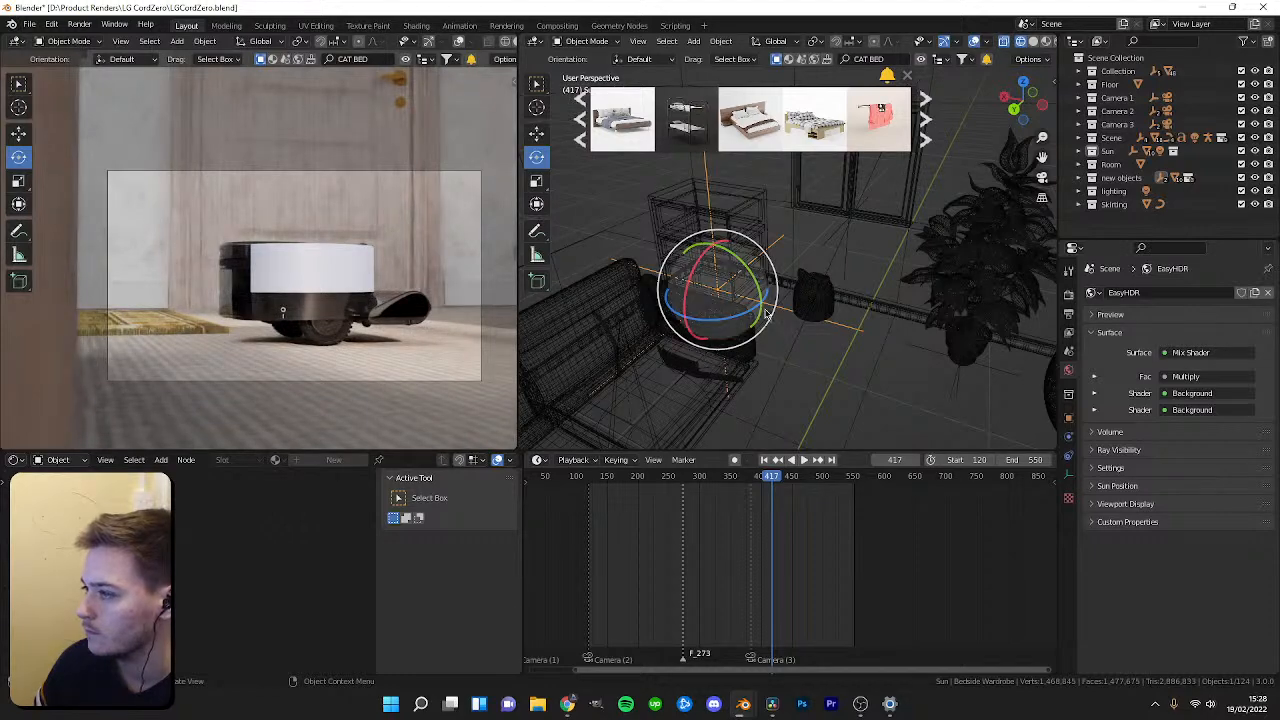
Select the door in the room scene.
middle_click_drag(714, 361, 747, 252, "shift")
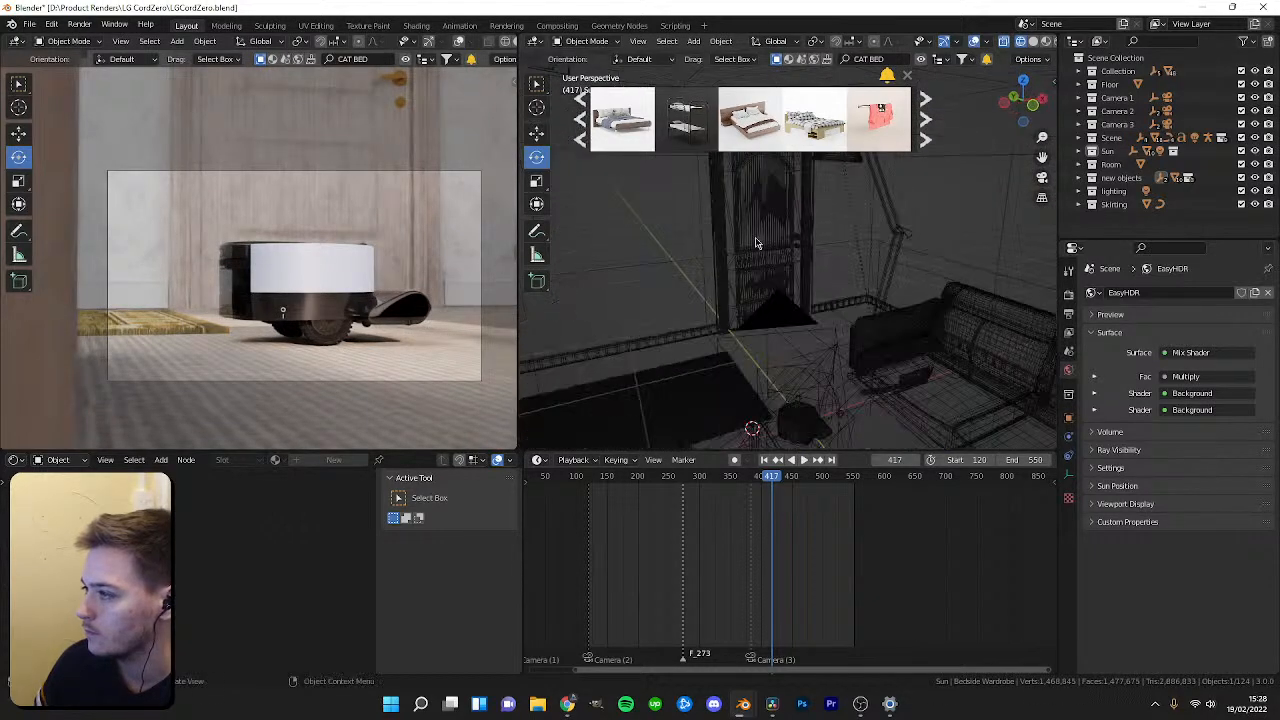
left_click(752, 240)
scroll(226, 567, "up", 1)
mouse_move(226, 585)
left_mouse_down()
mouse_move(184, 585)
mouse_move(242, 604)
mouse_move(184, 603)
mouse_move(240, 603)
left_mouse_up()
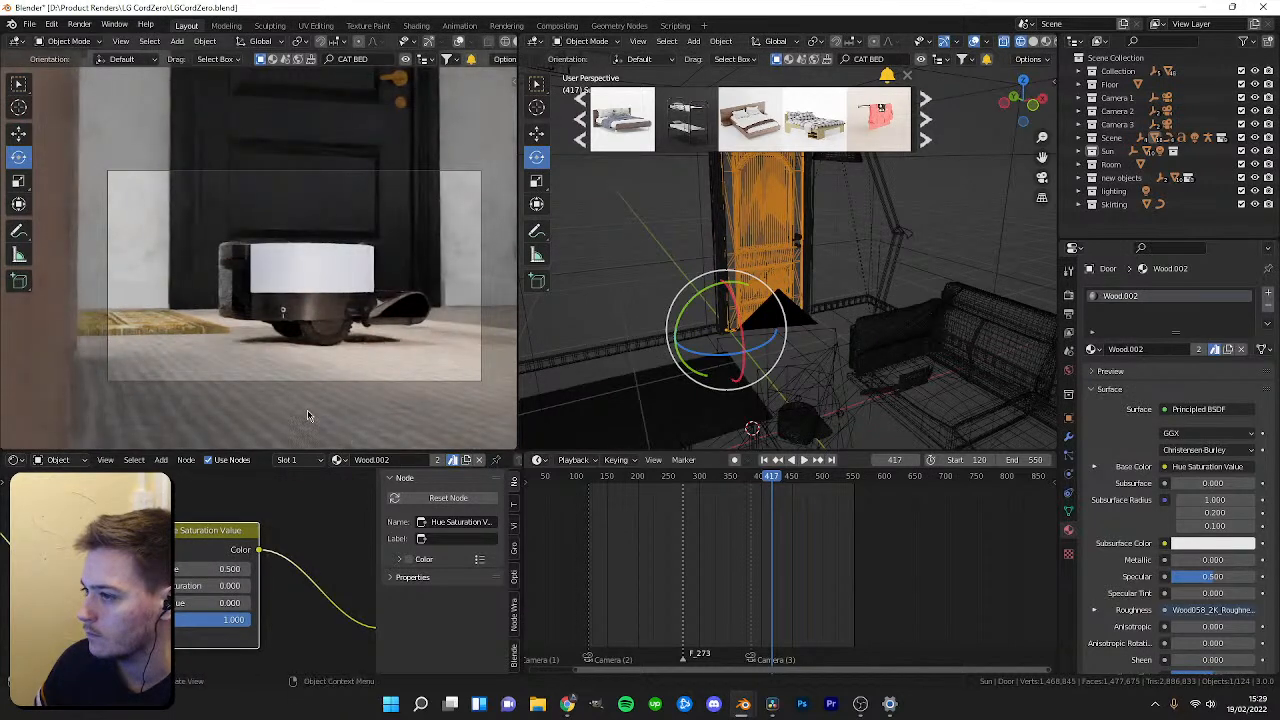
scroll(272, 345, "up", 3)
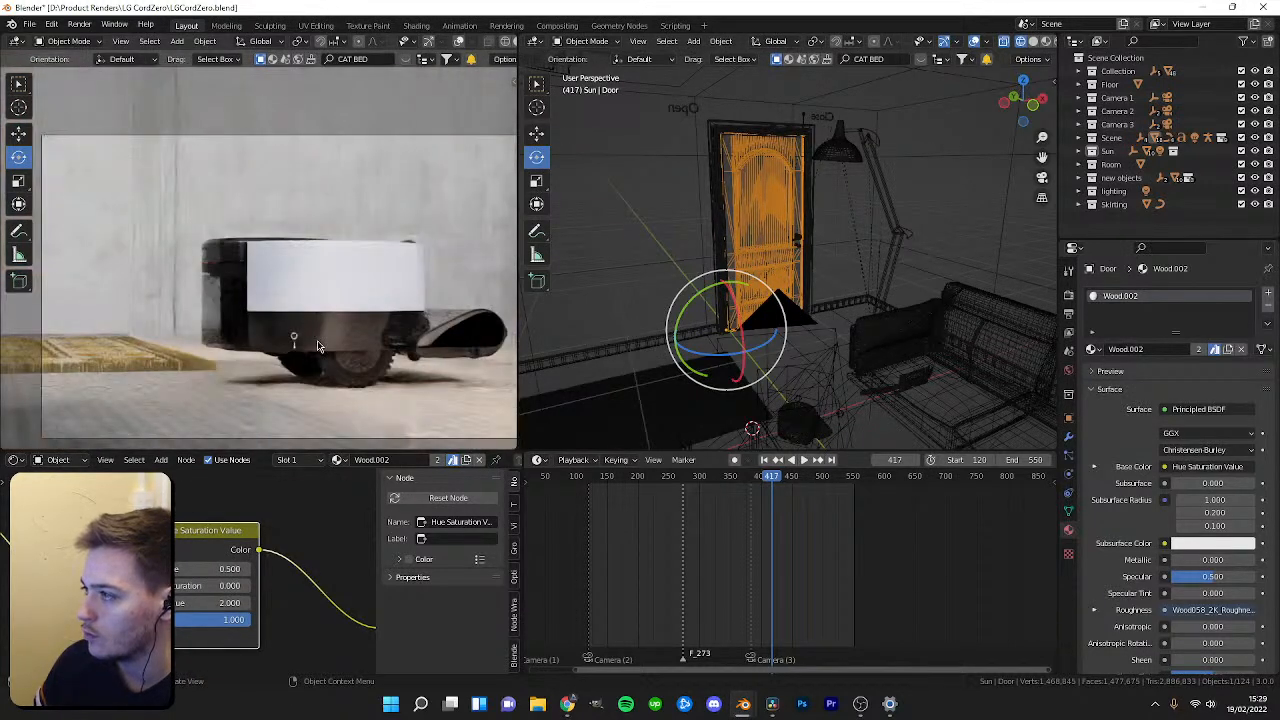
Search BlenderKit for WOOD materials and browse the results.
left_click(902, 62)
type("WOOD")
key("Return")
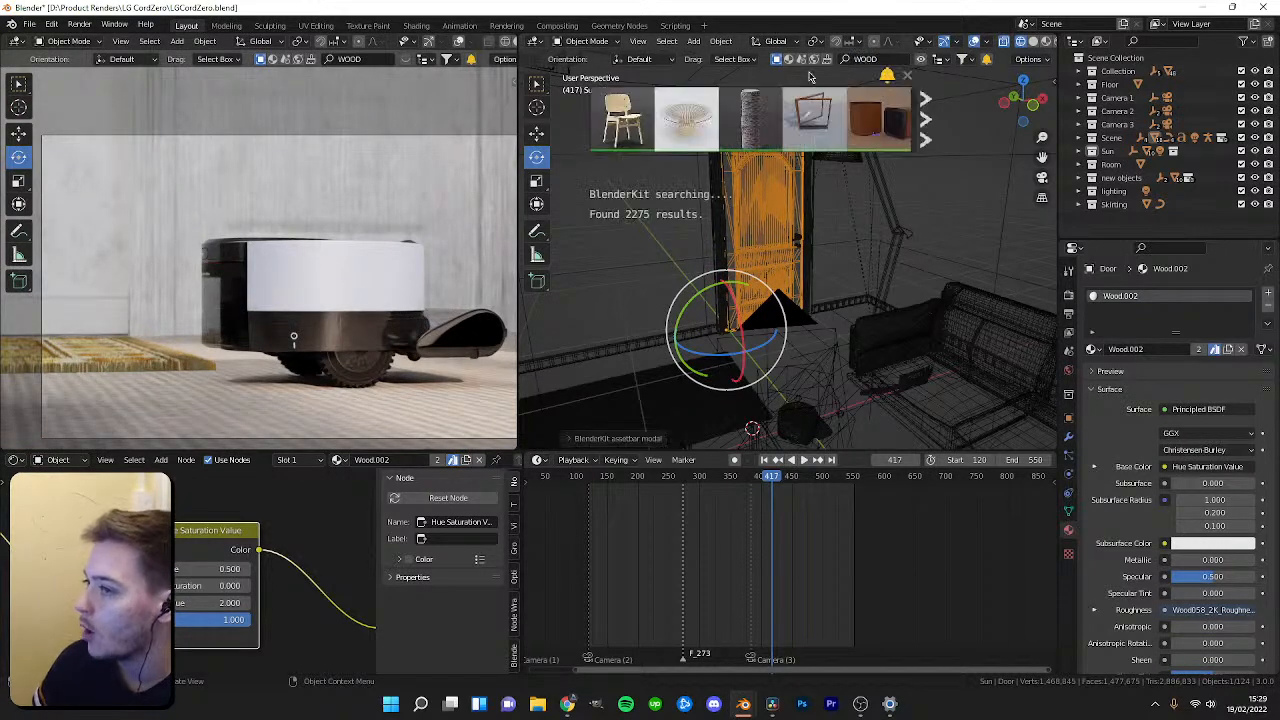
left_click(789, 60)
type("WOOD")
key("Return")
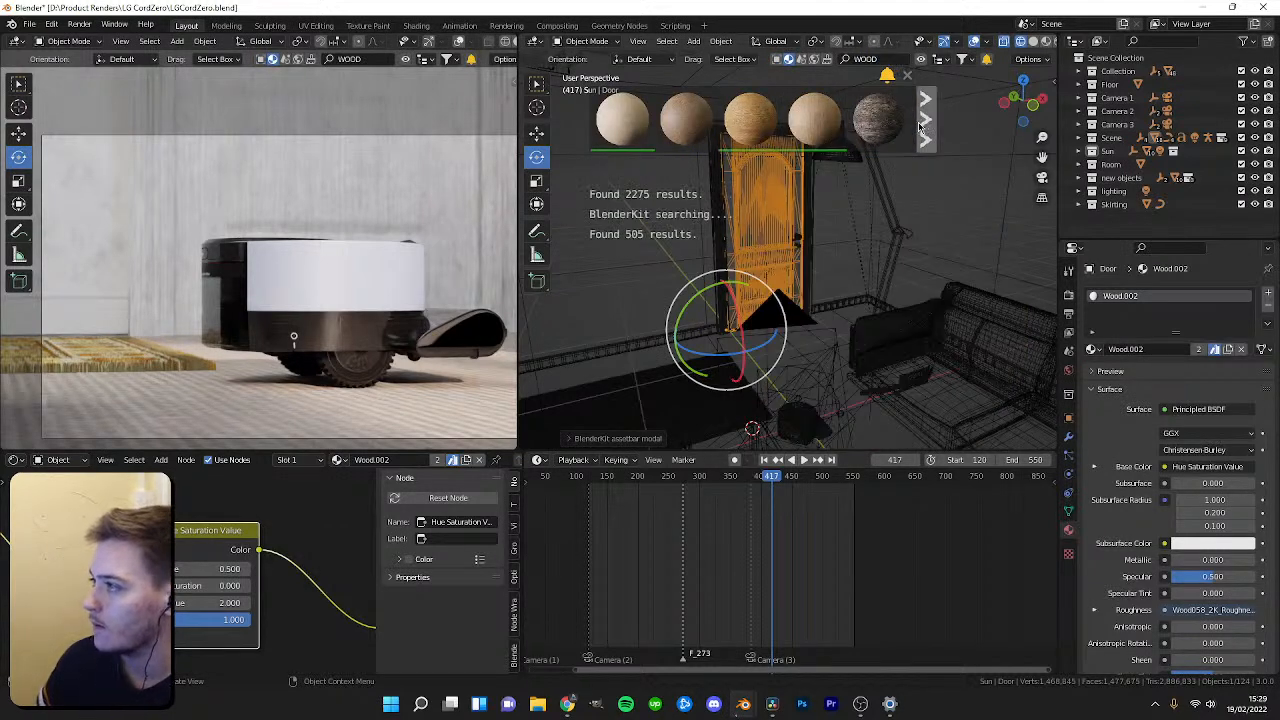
left_click(924, 121)
mouse_move(783, 122)
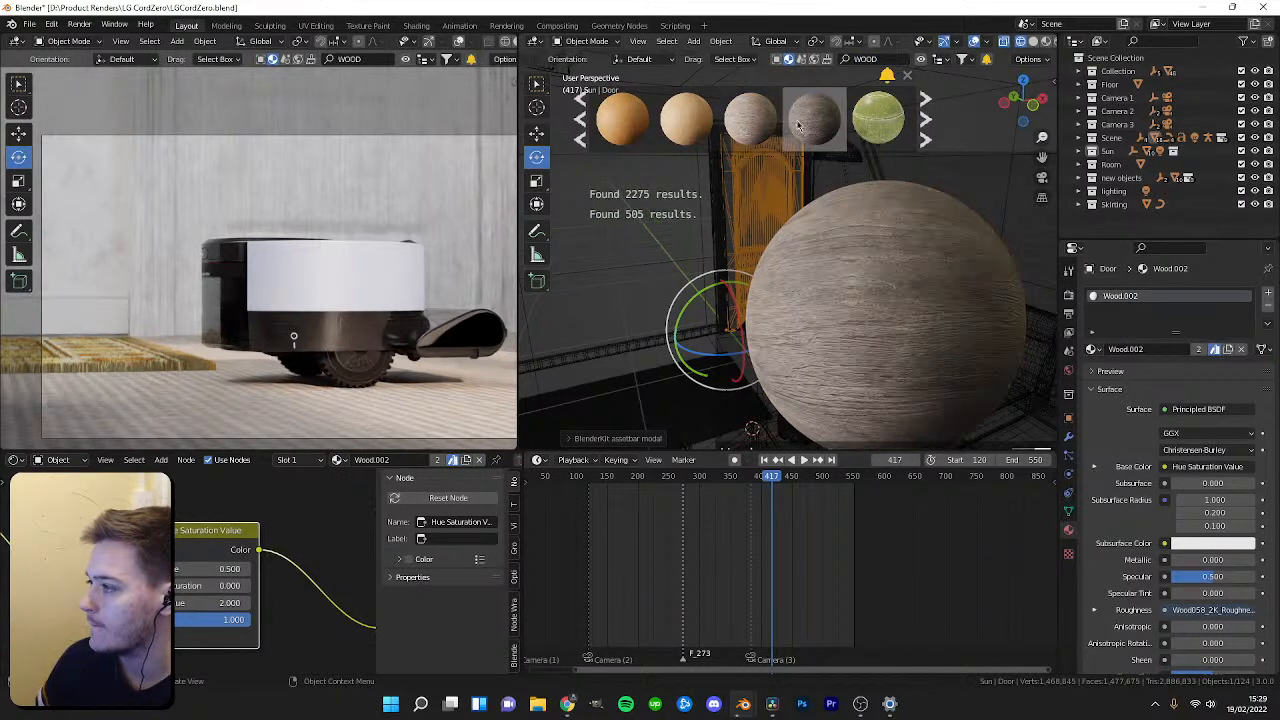
scroll(760, 125, "down", 3)
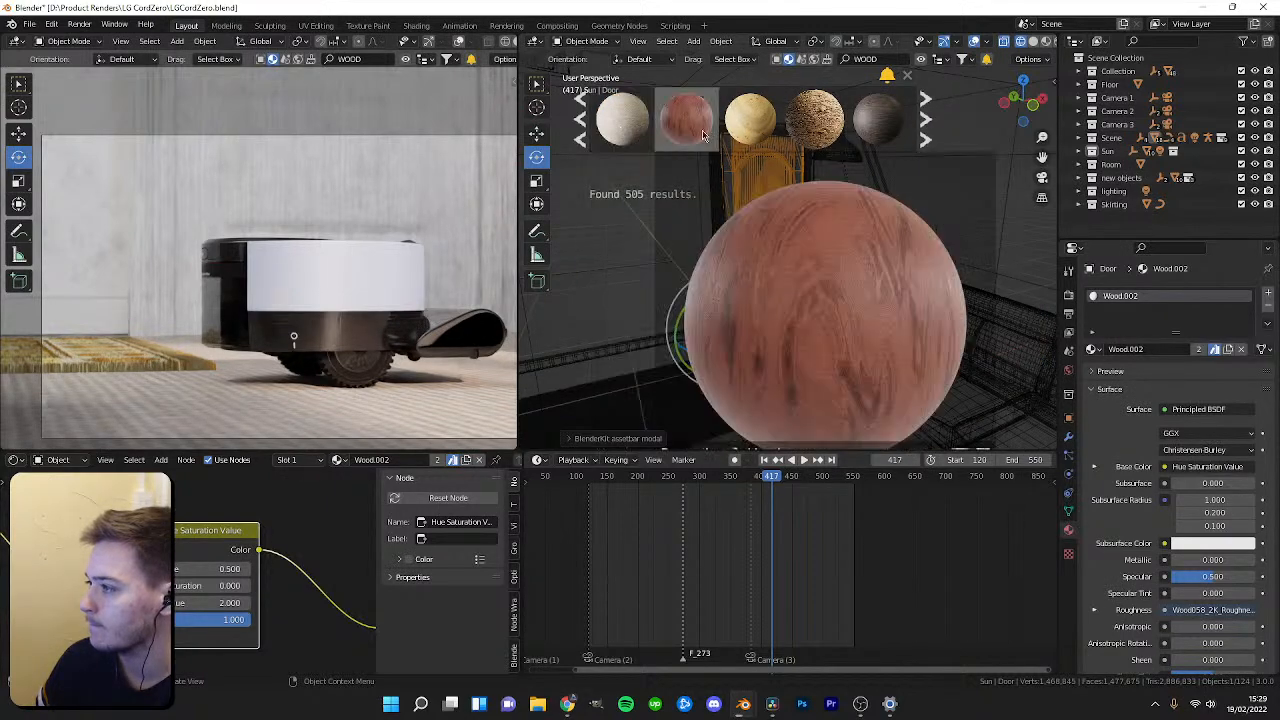
left_click(930, 125)
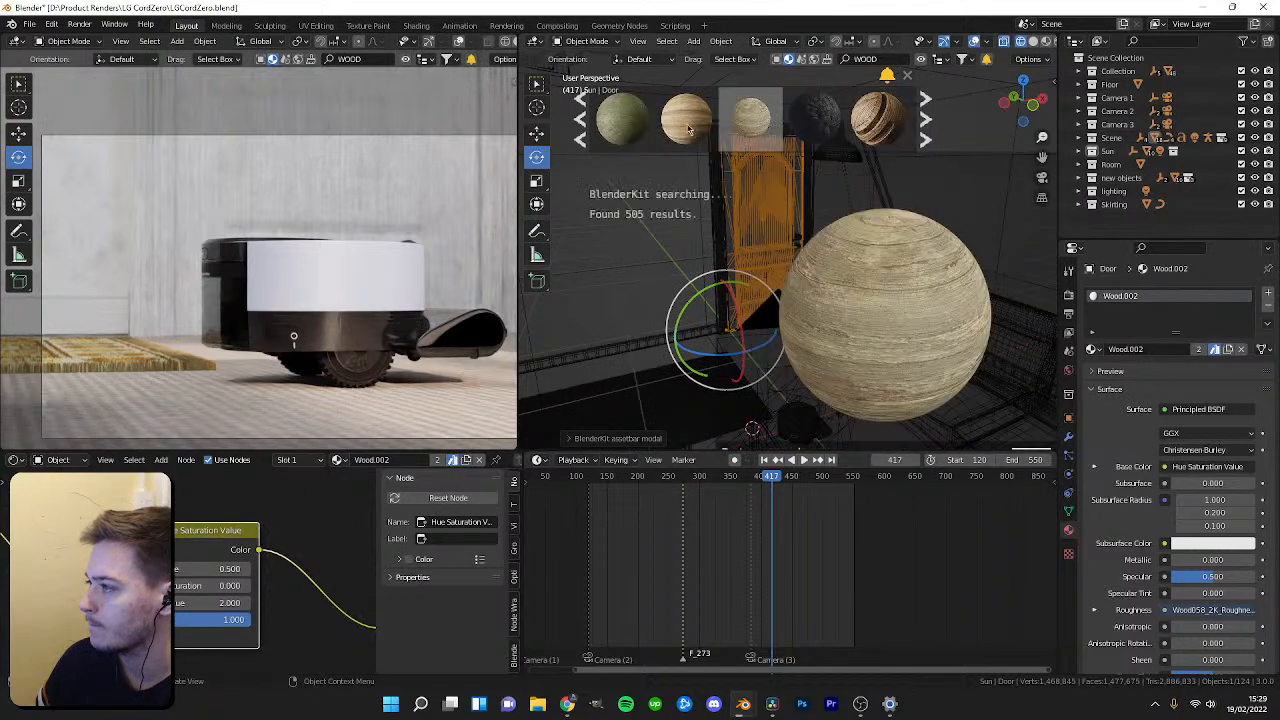
left_click(924, 119)
Assign the Persian walnut PBR texture seamless material to the door.
left_click(1091, 349)
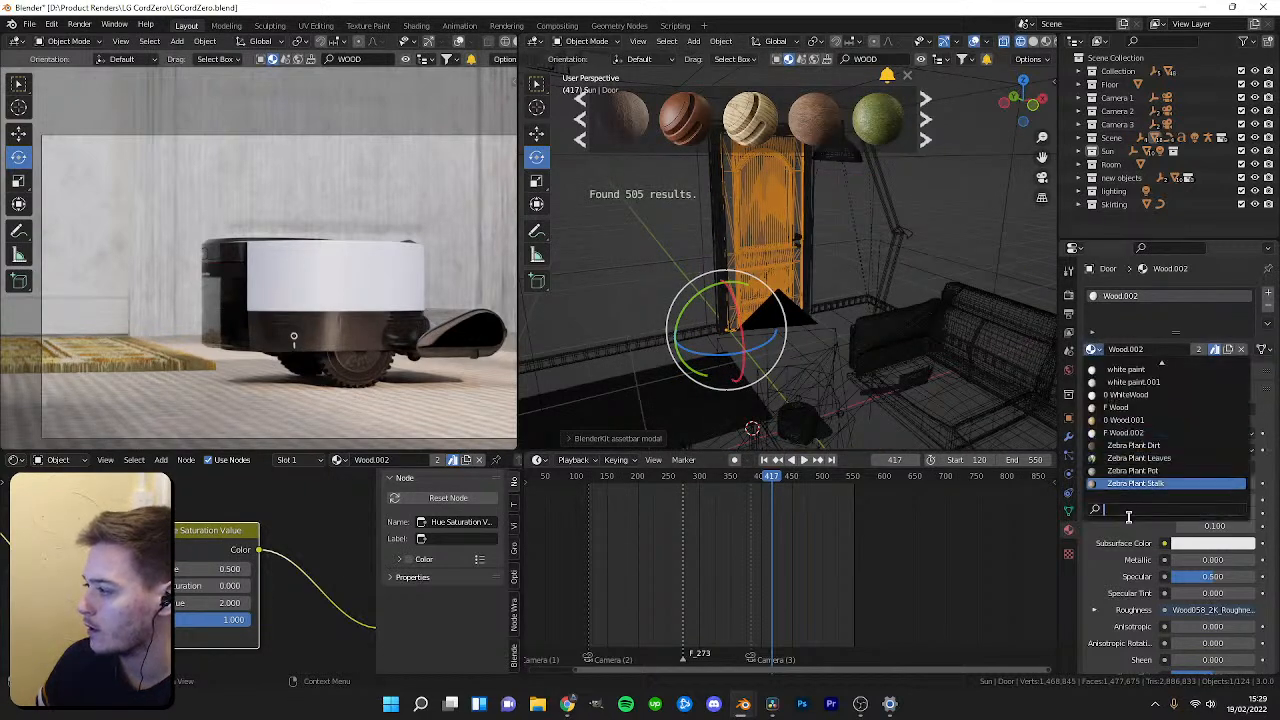
left_click(1091, 349)
type("pers")
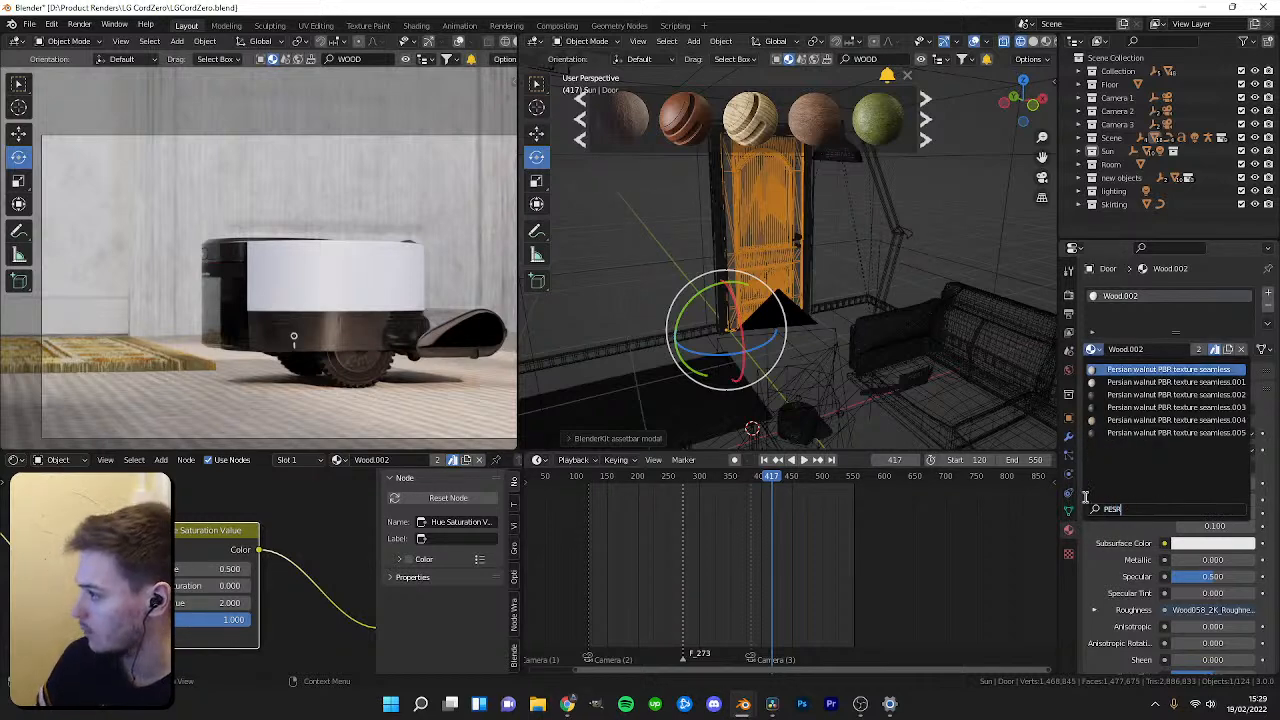
left_click(1146, 369)
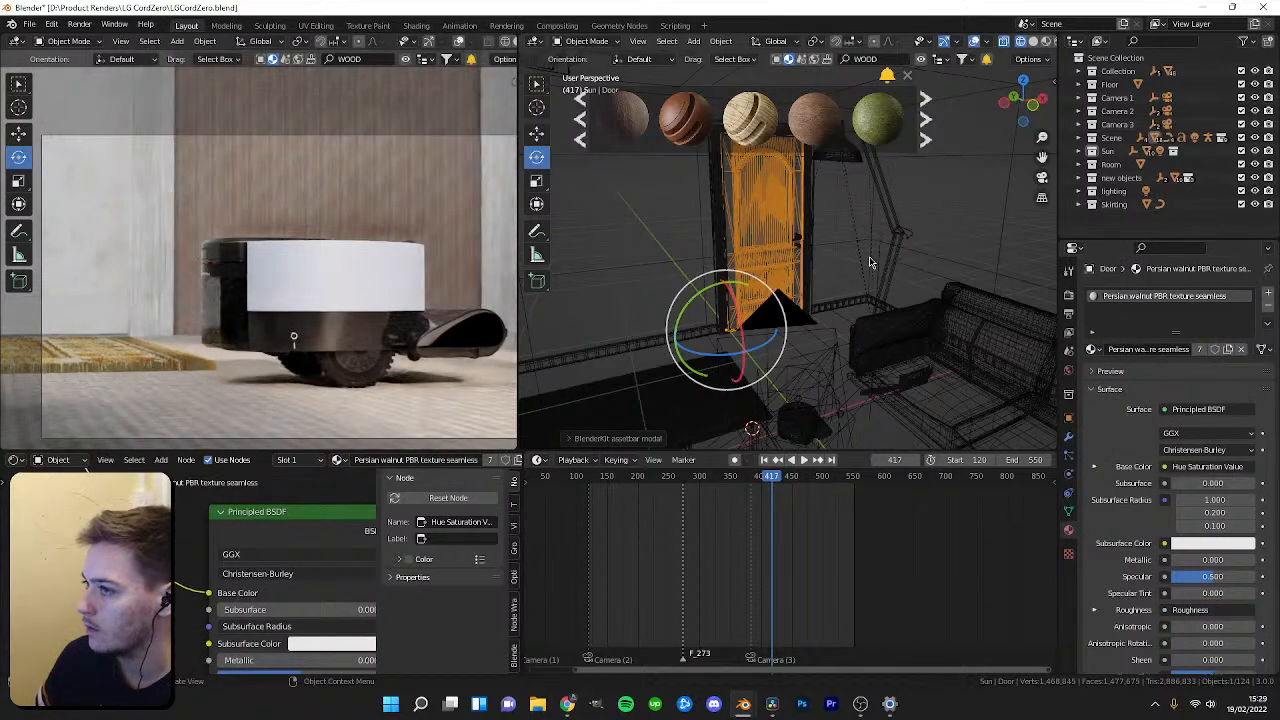
Switch the door's material to the .002 and then the .001 Persian walnut variant.
middle_click_drag(869, 256, 767, 291)
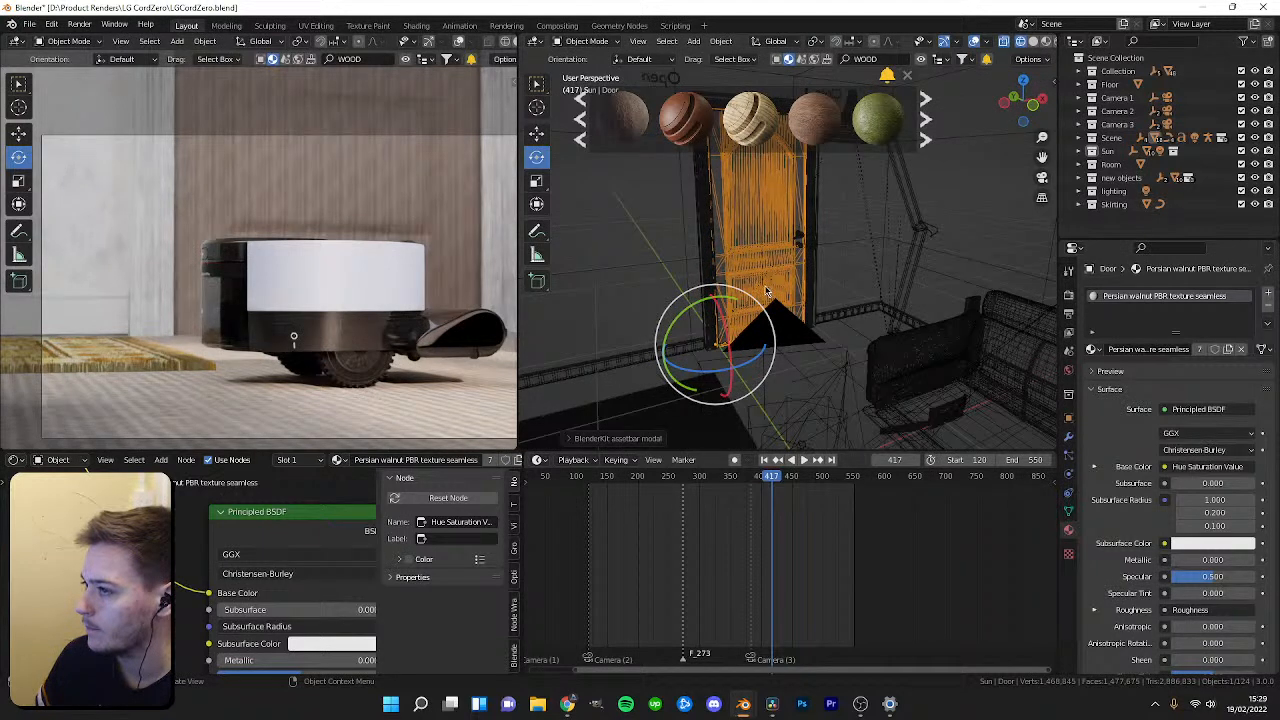
left_click(1094, 350)
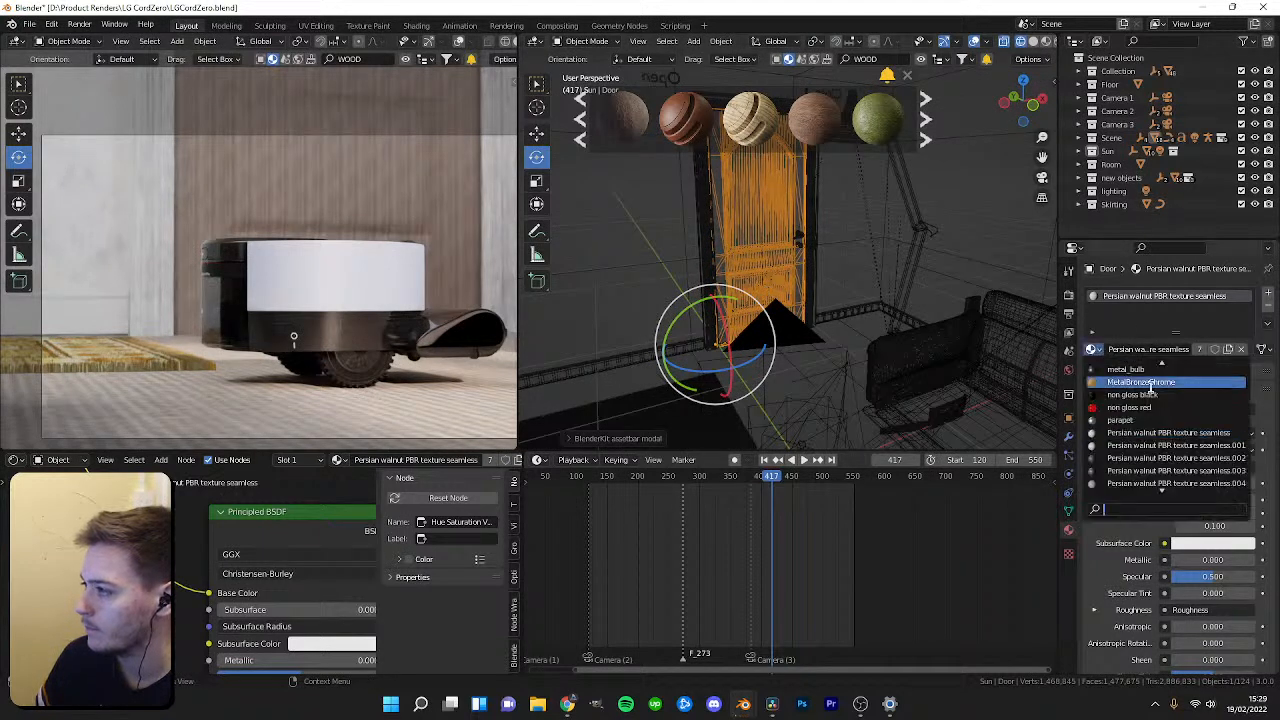
left_click(1158, 458)
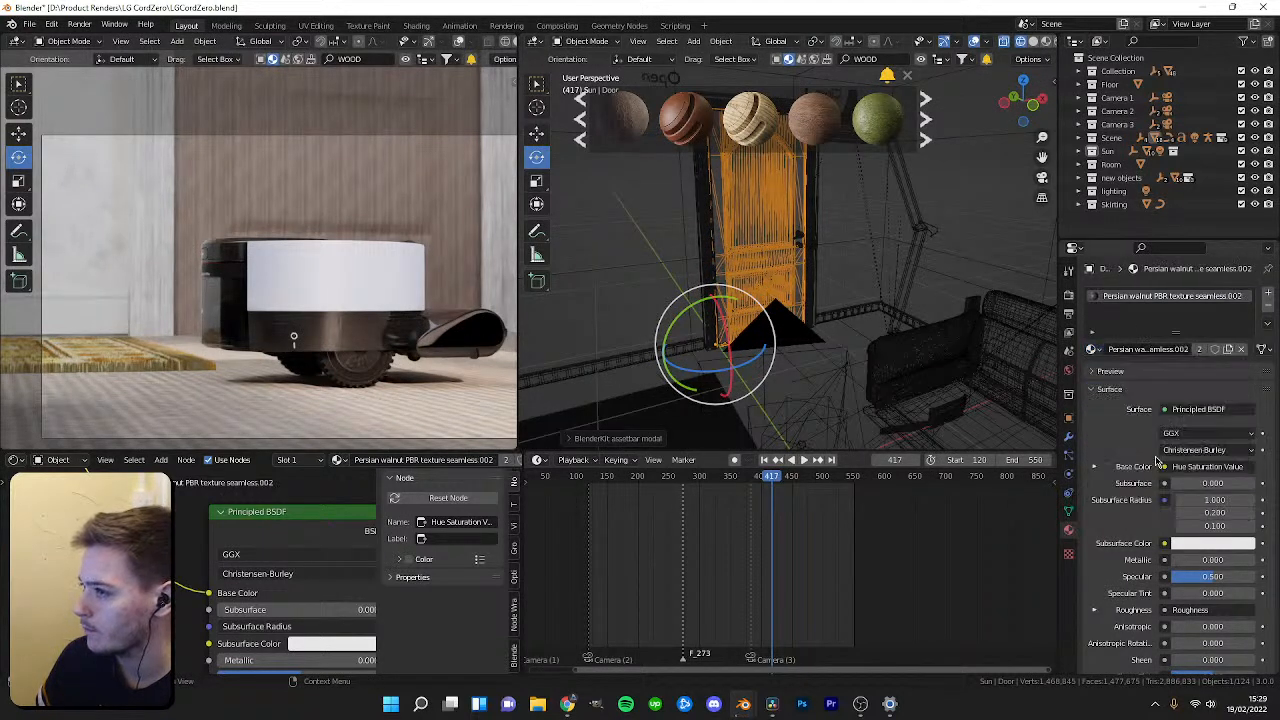
left_click(1092, 350)
left_click(1158, 428)
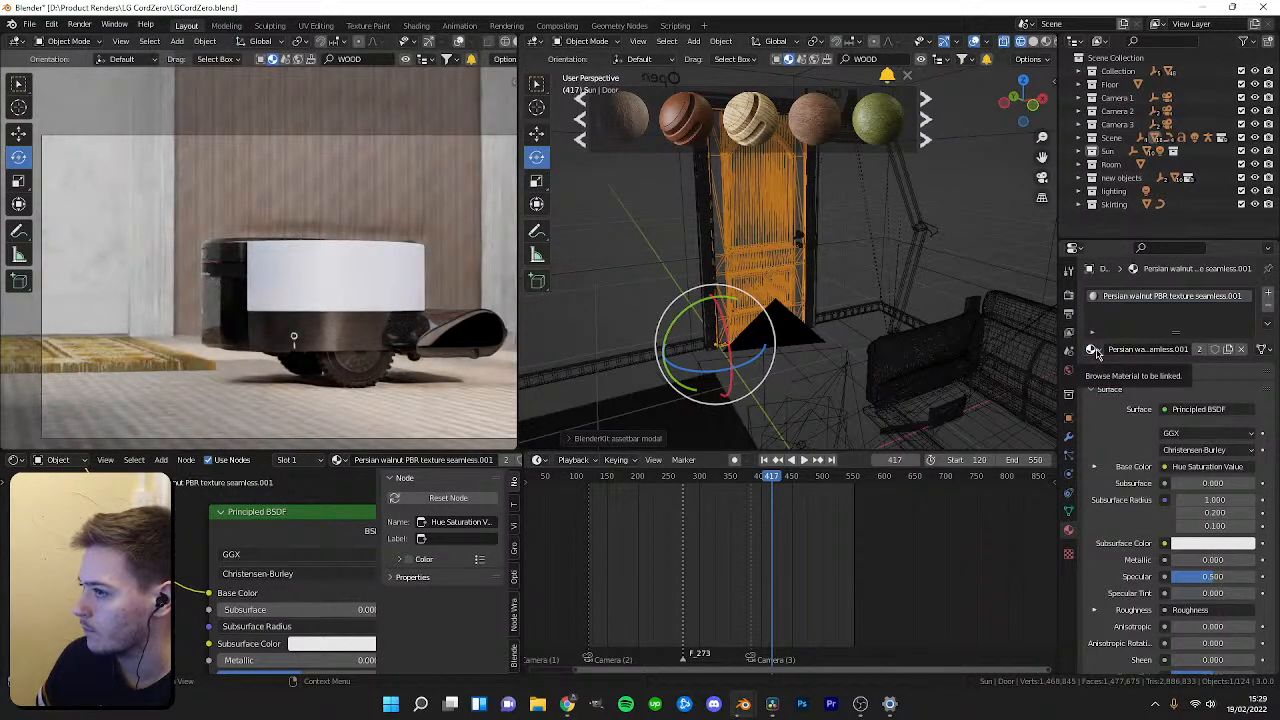
Make a single-user copy of the door's Persian walnut material.
scroll(790, 293, "up", 2)
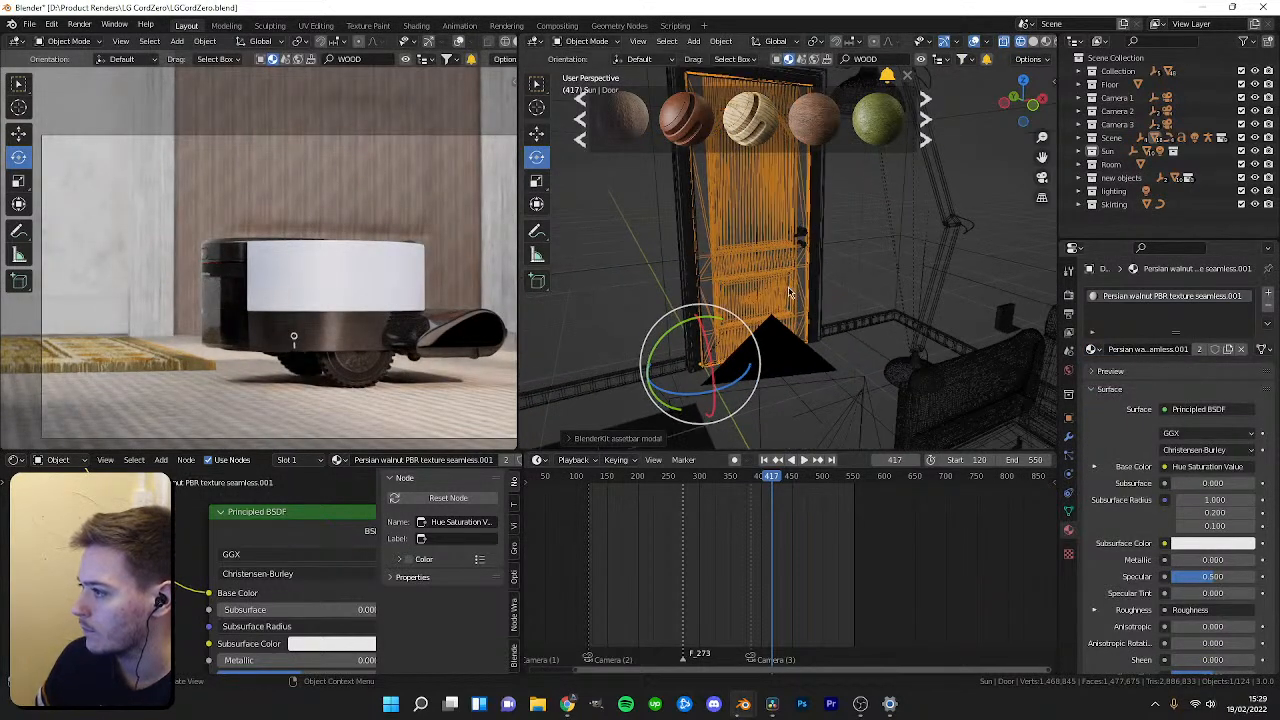
left_click(1228, 349)
scroll(72, 475, "down", 5)
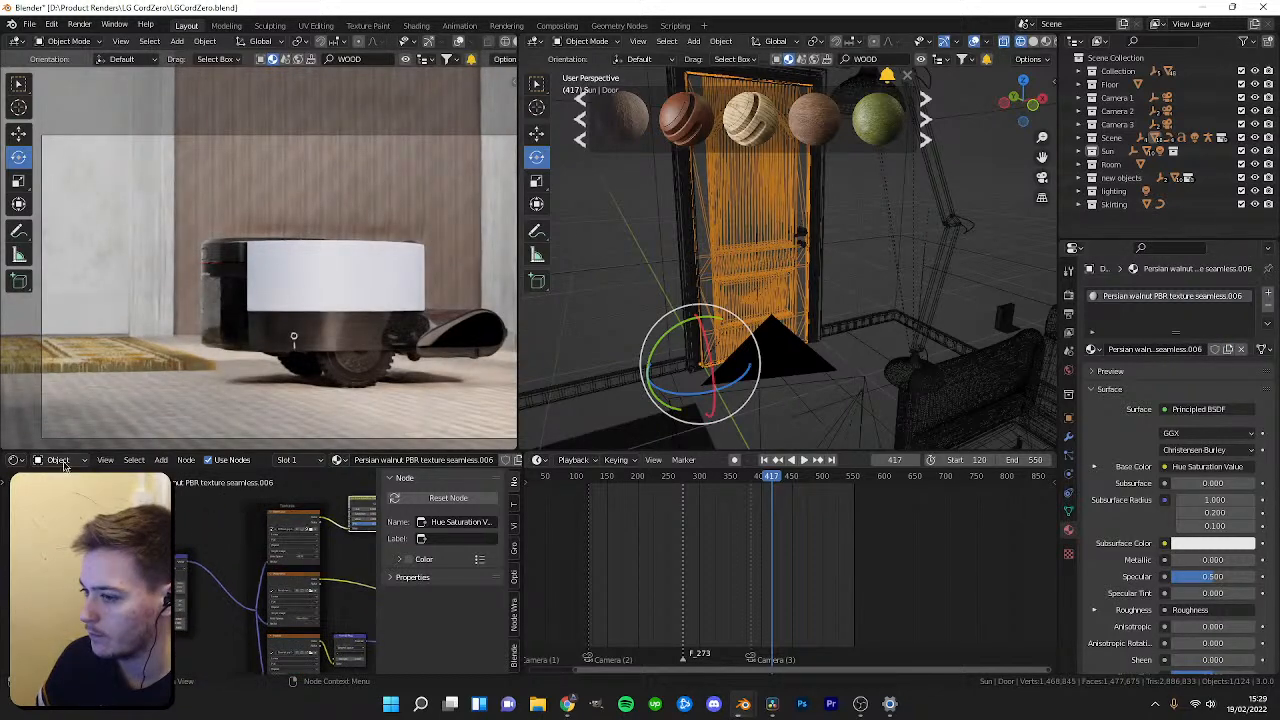
Change the lower node editor into the UV Editor.
left_click(15, 460)
left_click(50, 527)
scroll(246, 551, "down", 11)
Enter Edit Mode on the door and scale its UVs over the wood texture.
key("Tab")
scroll(294, 564, "down", 4)
key("s")
left_click(298, 574)
scroll(302, 573, "up", 4)
scroll(305, 571, "up", 4)
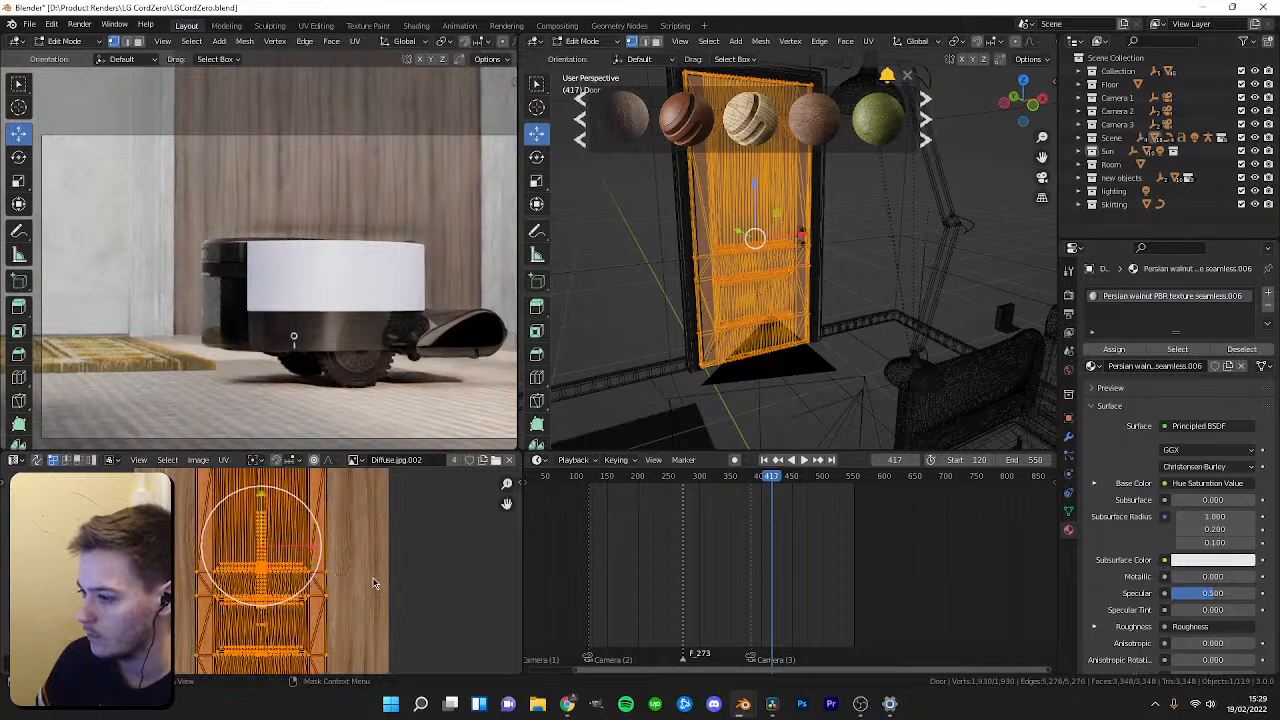
Rotate the door's UVs 90° and scale them up to about 1.9 across the wood texture.
left_click_drag(264, 509, 264, 530)
scroll(264, 530, "down", 2)
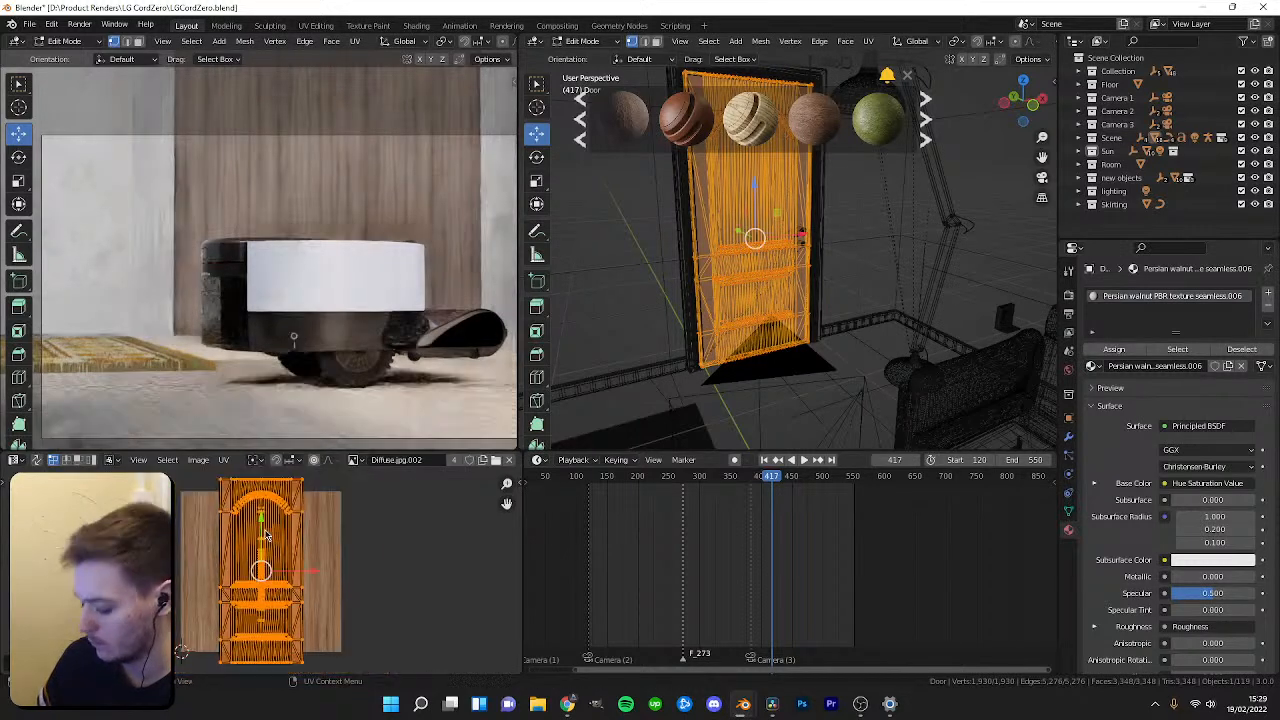
type("r90")
key("Return")
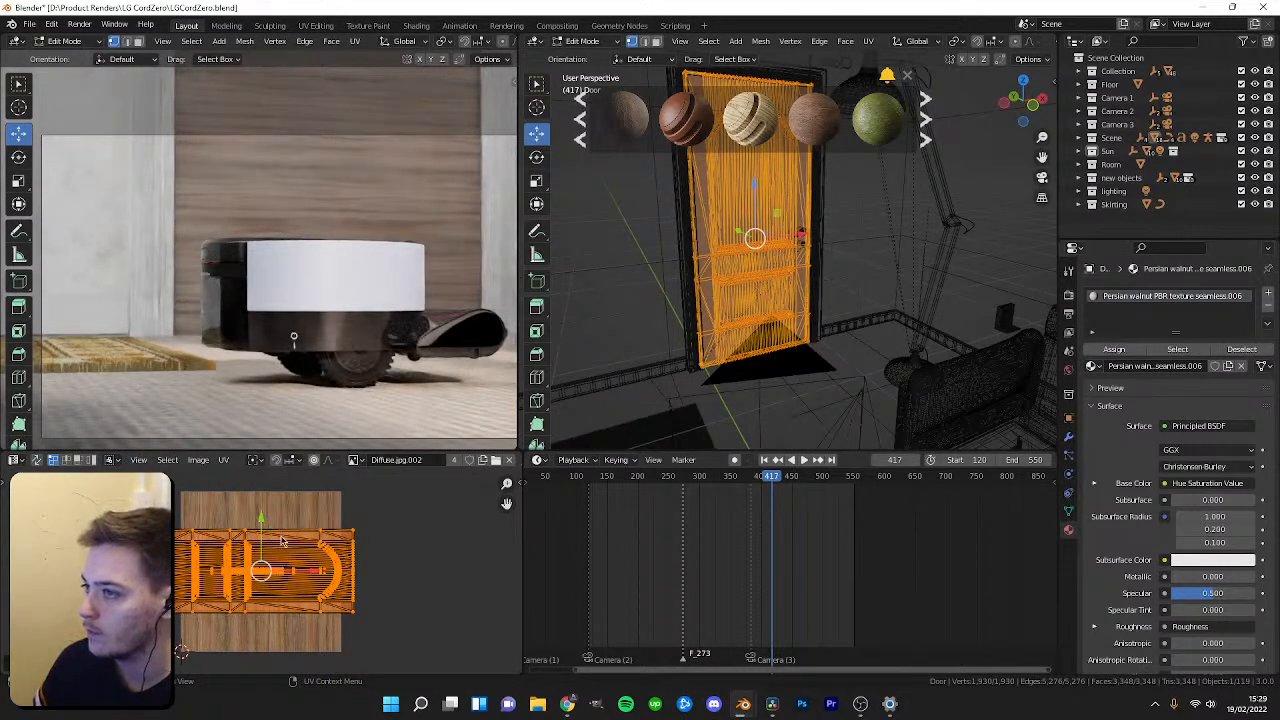
key("s")
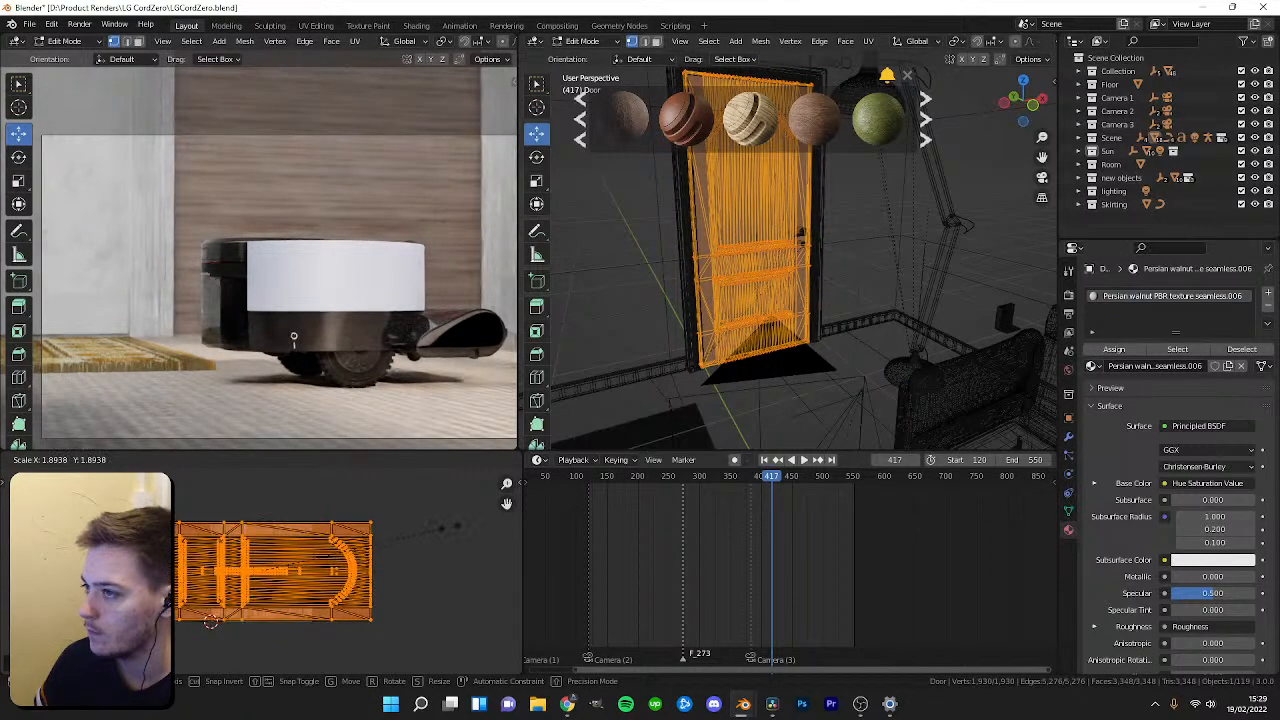
left_click(450, 531)
Rotate the door's UVs a further 90° and then 180° so the arched top points upward.
key("Tab")
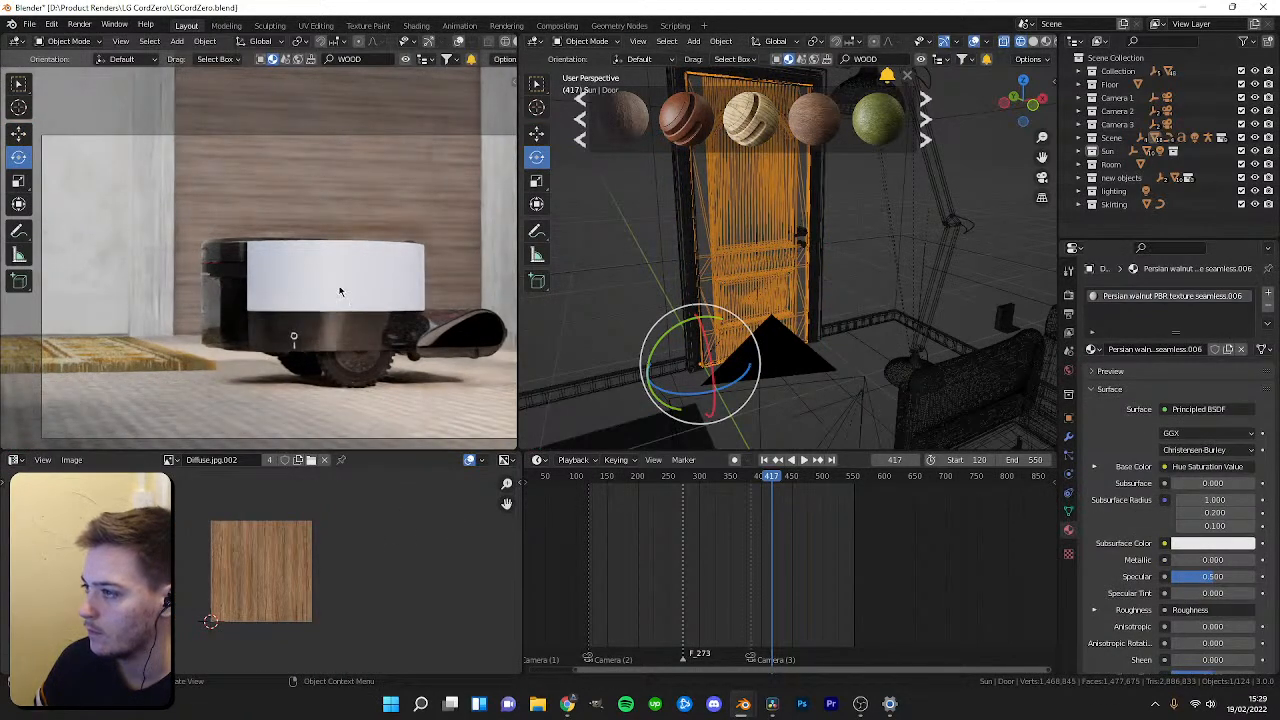
key("Tab")
middle_click_drag(700, 270, 668, 270)
scroll(390, 250, "down", 2)
key("shift+grave")
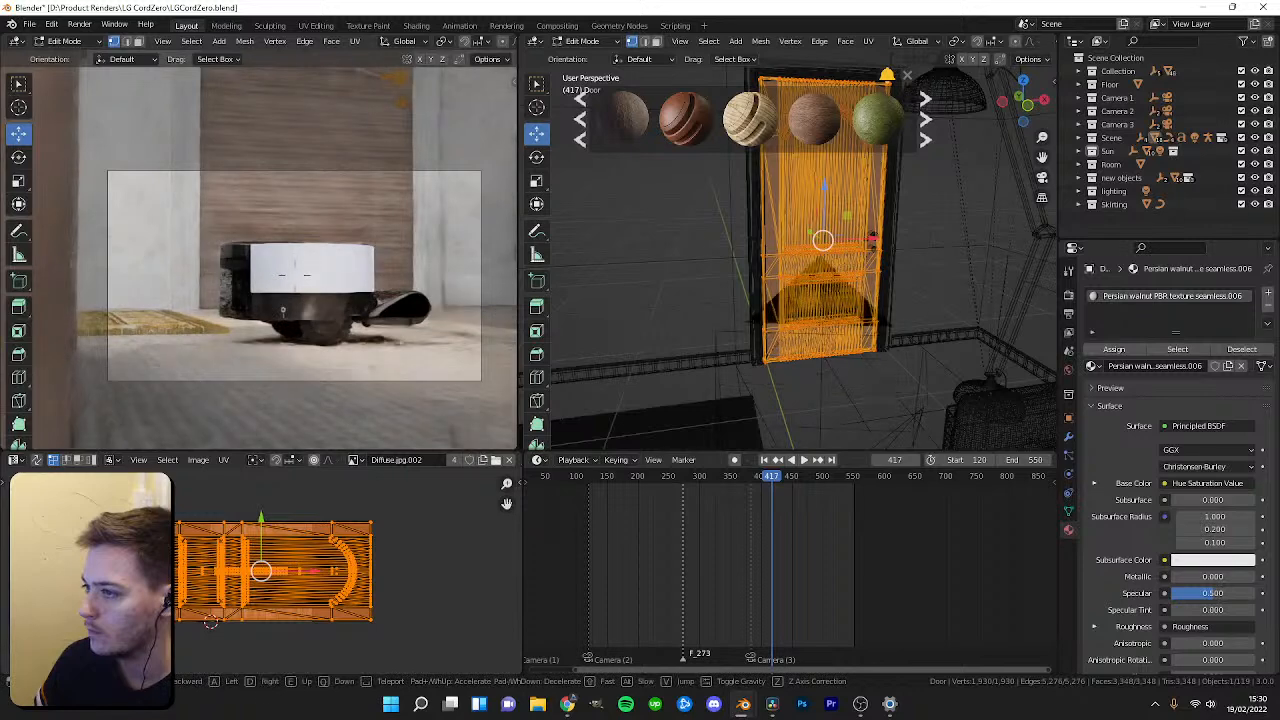
key("Escape")
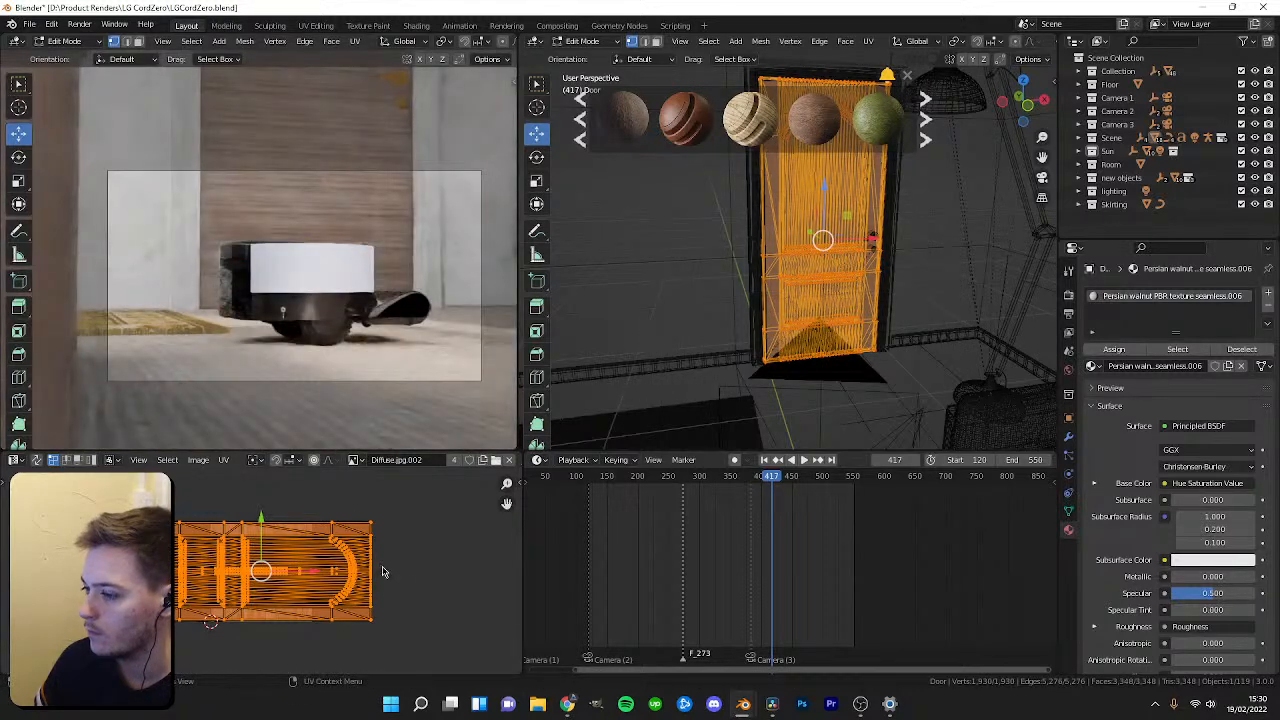
type("r90")
key("Return")
type("r180")
key("Return")
Scale the door's UVs down to about 0.69 over the wood texture and return to Object Mode.
key("shift+space")
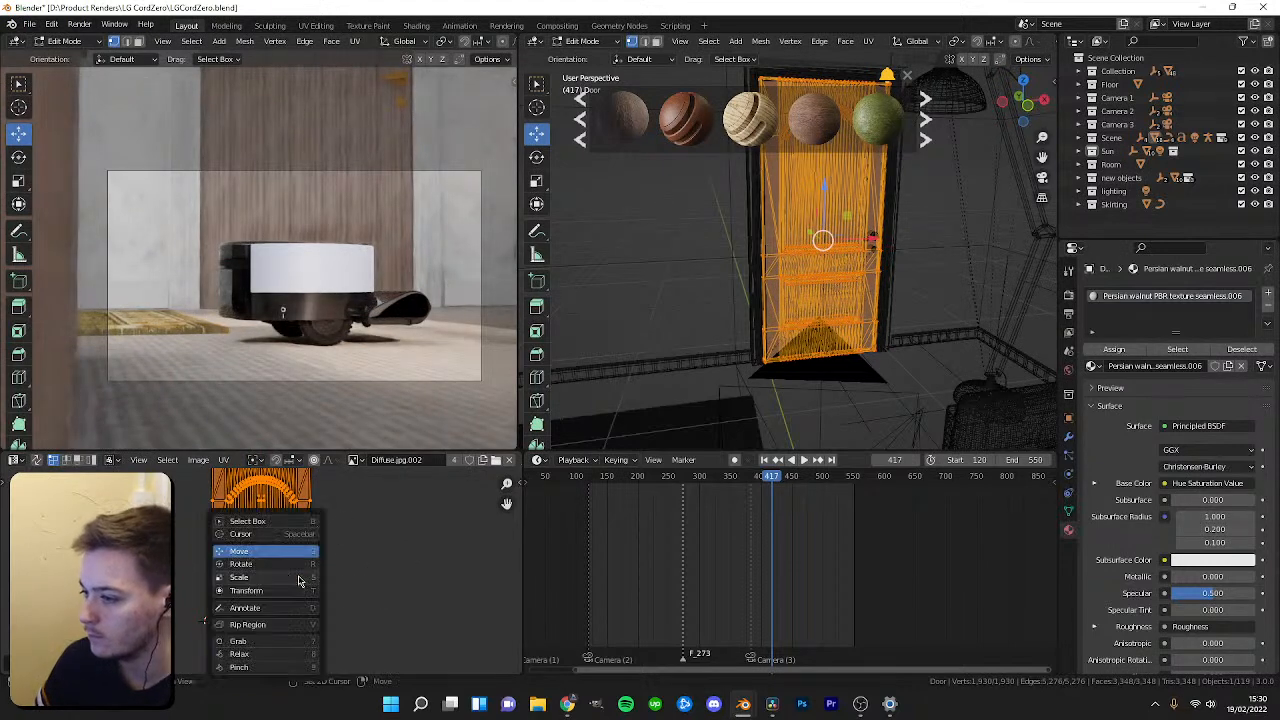
key("s")
key("s")
key("Escape")
key("shift+space")
key("s")
key("s")
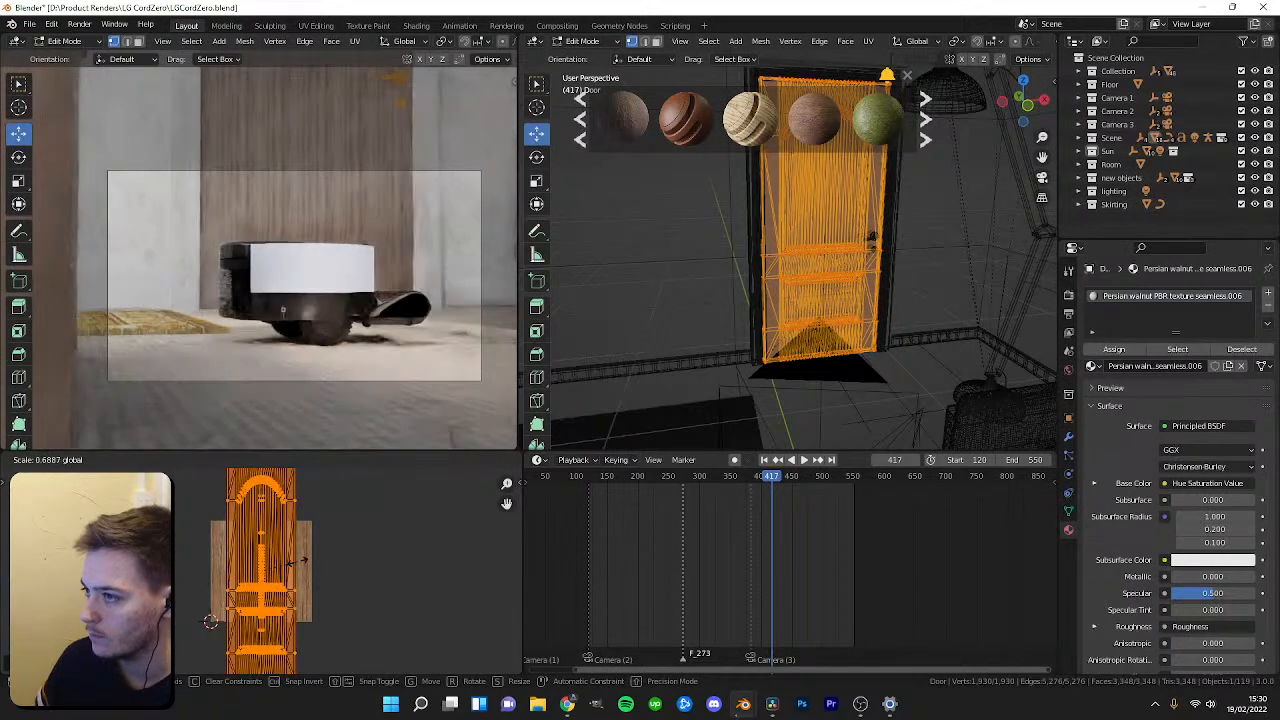
left_click(291, 561)
middle_click_drag(375, 256, 328, 275)
key("ctrl+z")
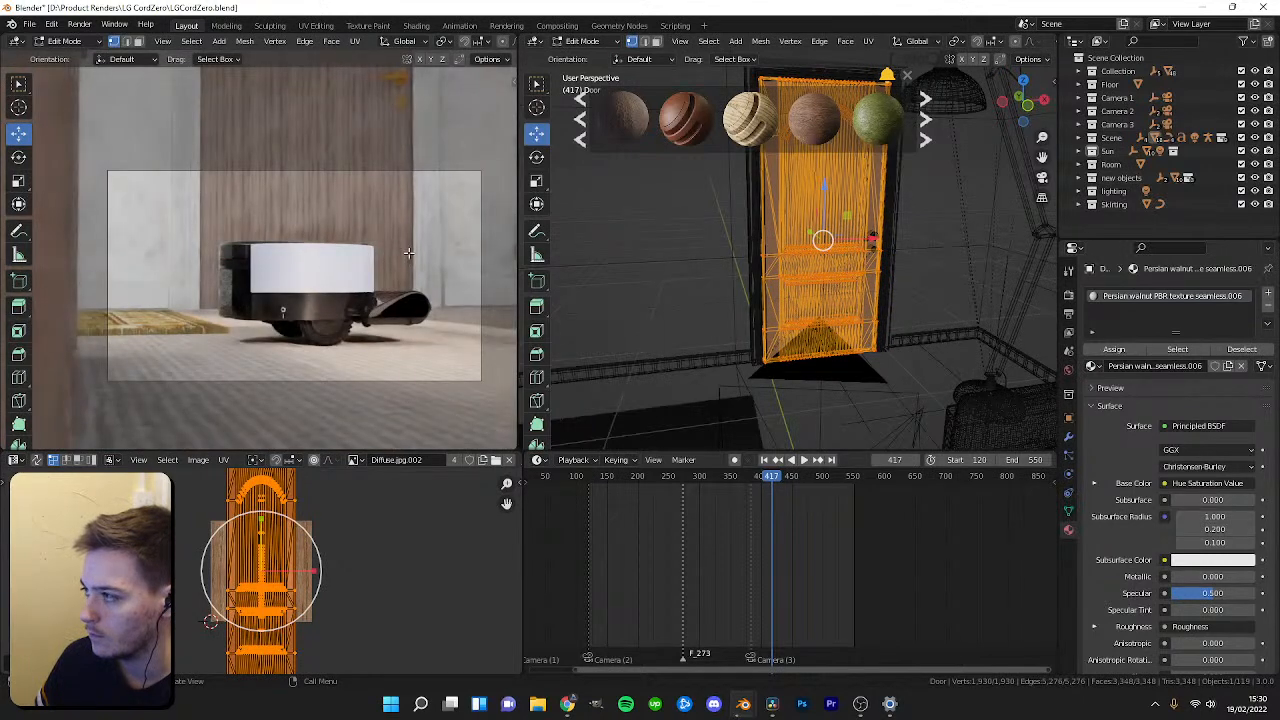
key("Tab")
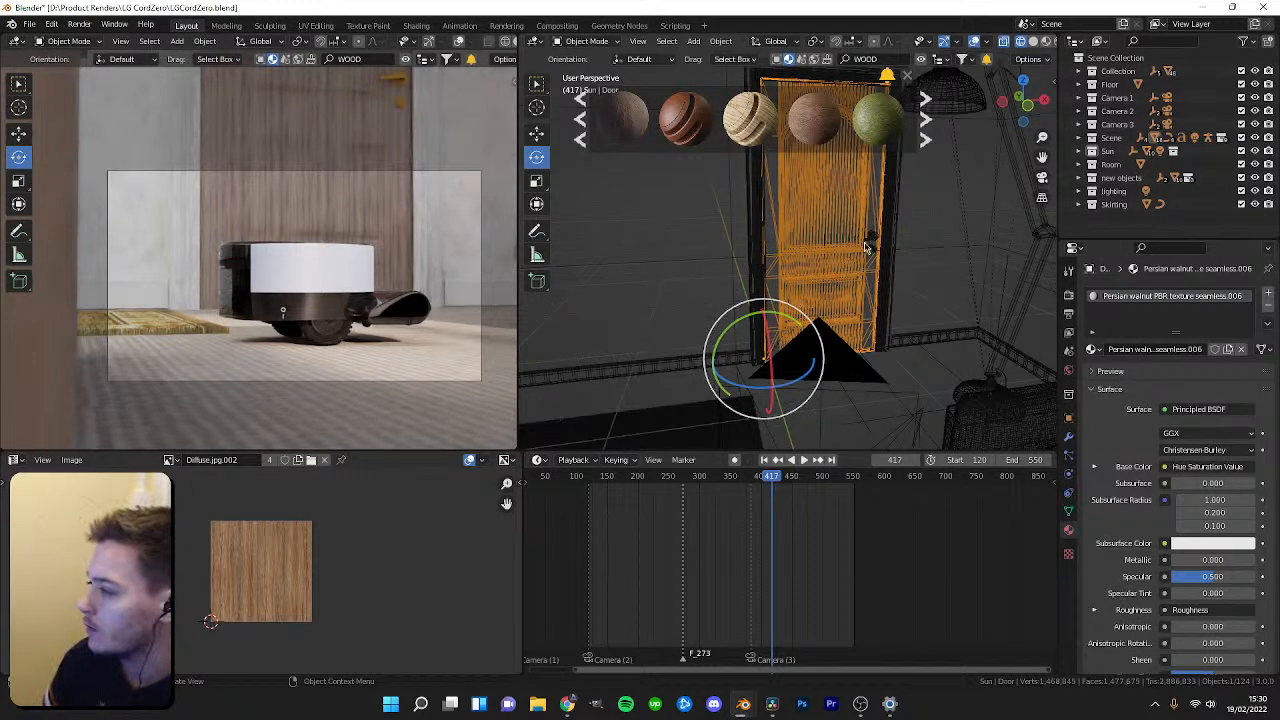
Switch the viewport shading and delete the existing door objects from the scene through the outliner.
middle_click_drag(851, 260, 840, 284)
key("z")
left_click(877, 343)
scroll(877, 355, "down", 3)
mouse_move(877, 355)
middle_mouse_down("shift")
mouse_move(701, 338)
mouse_move(768, 336)
middle_mouse_up("shift")
scroll(701, 338, "up", 2)
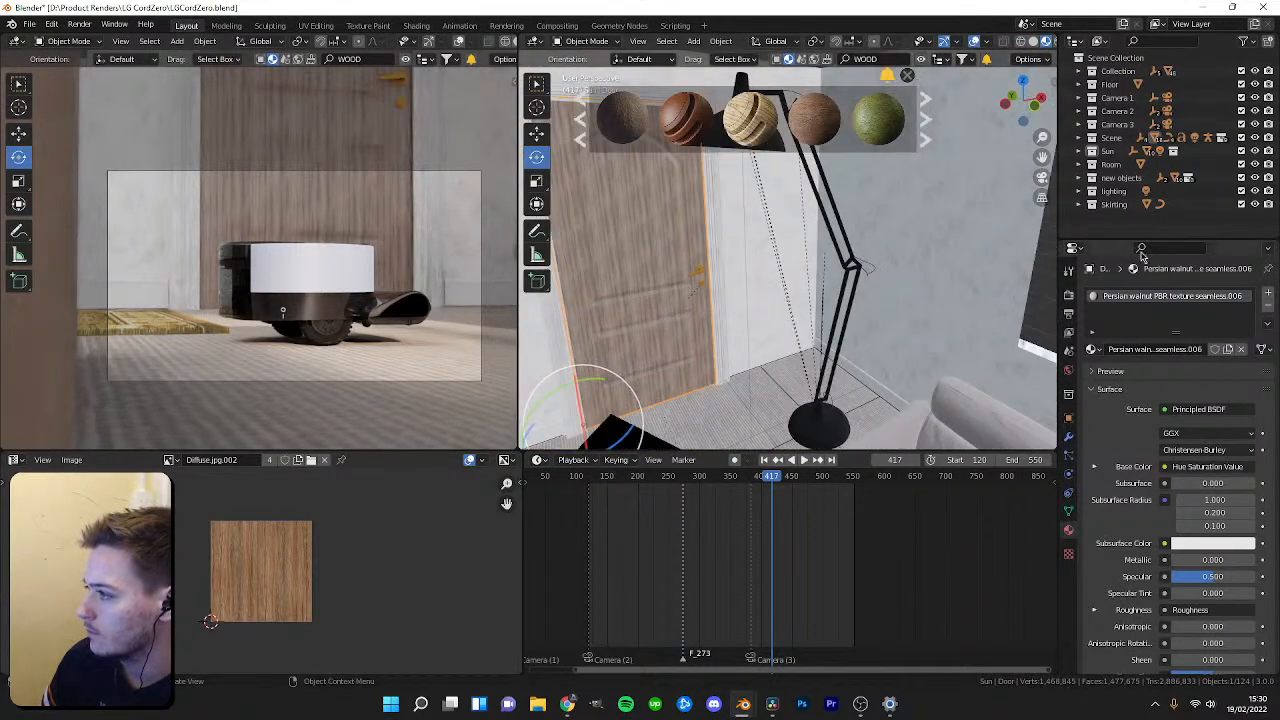
left_click(1092, 164)
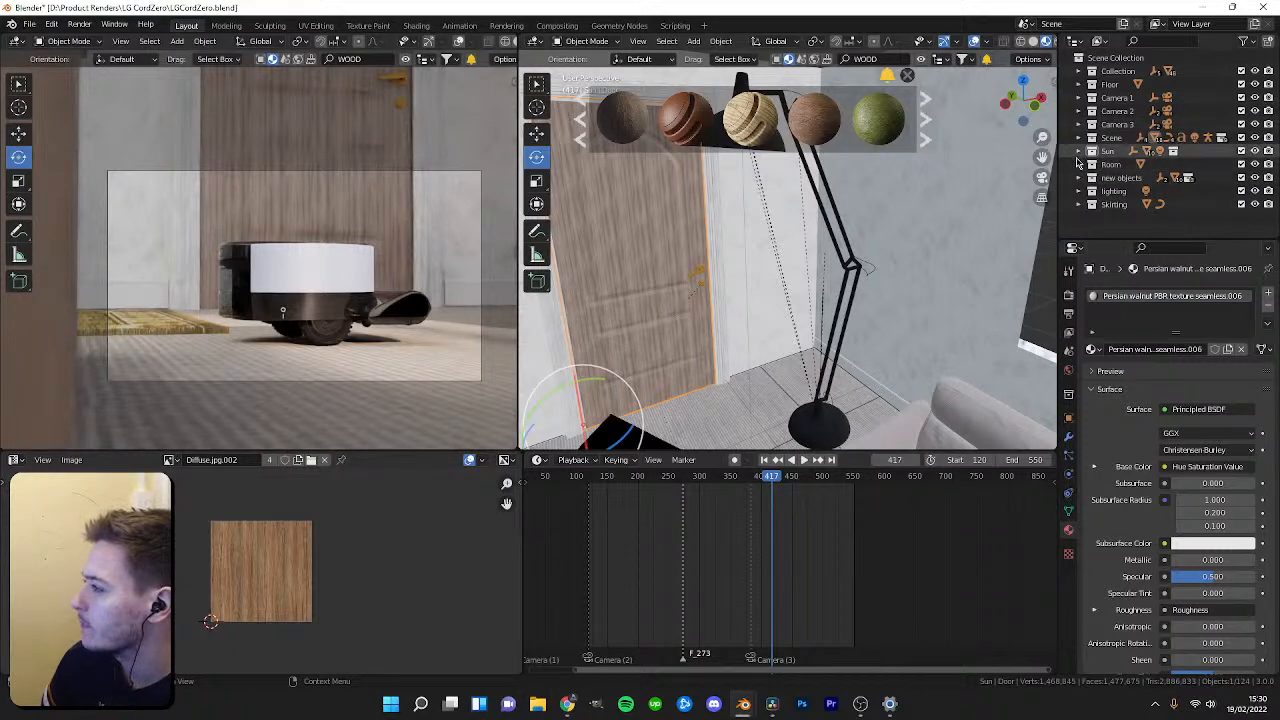
scroll(1105, 172, "down", 3)
scroll(1112, 180, "down", 3)
left_click(1134, 160)
left_click(1105, 159)
left_click(1155, 174)
left_click(1119, 172)
scroll(1125, 180, "down", 1)
left_click(1156, 203, "shift")
key("Delete")
left_click(1137, 121)
left_click(1140, 160, "shift")
key("Delete")
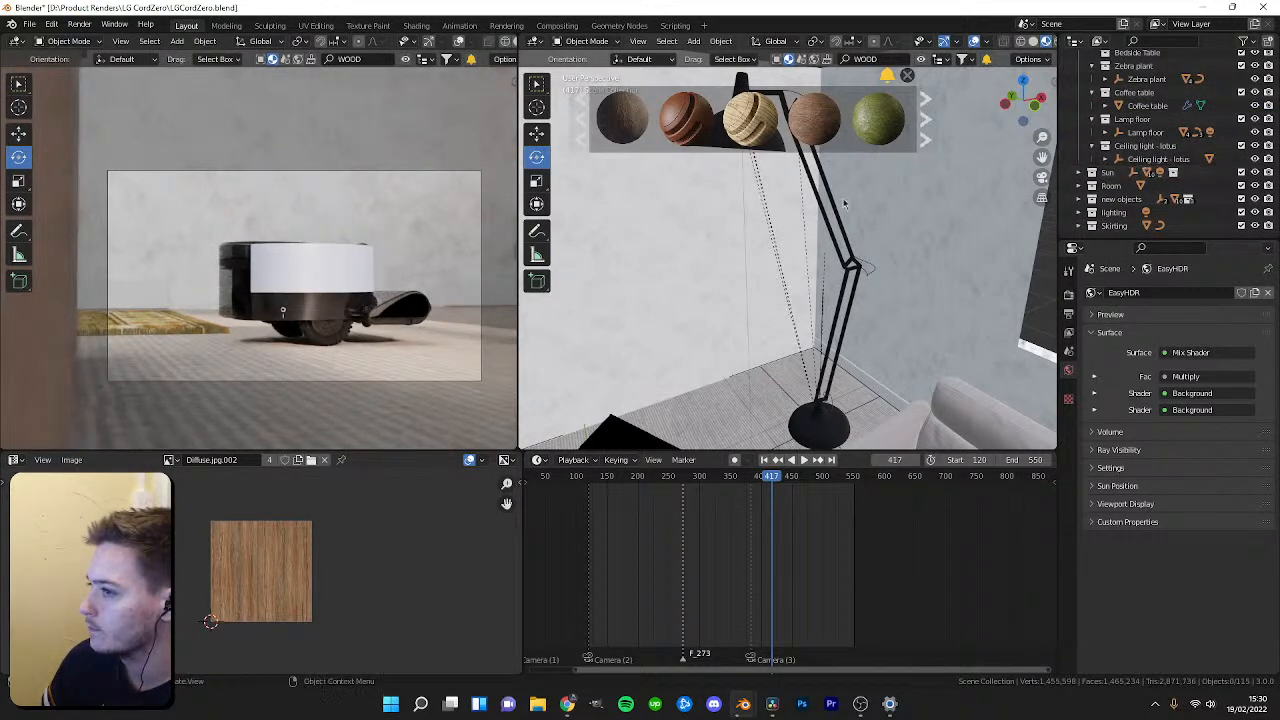
Scrub the timeline and inspect the skirting board curve running along the wall.
key("space")
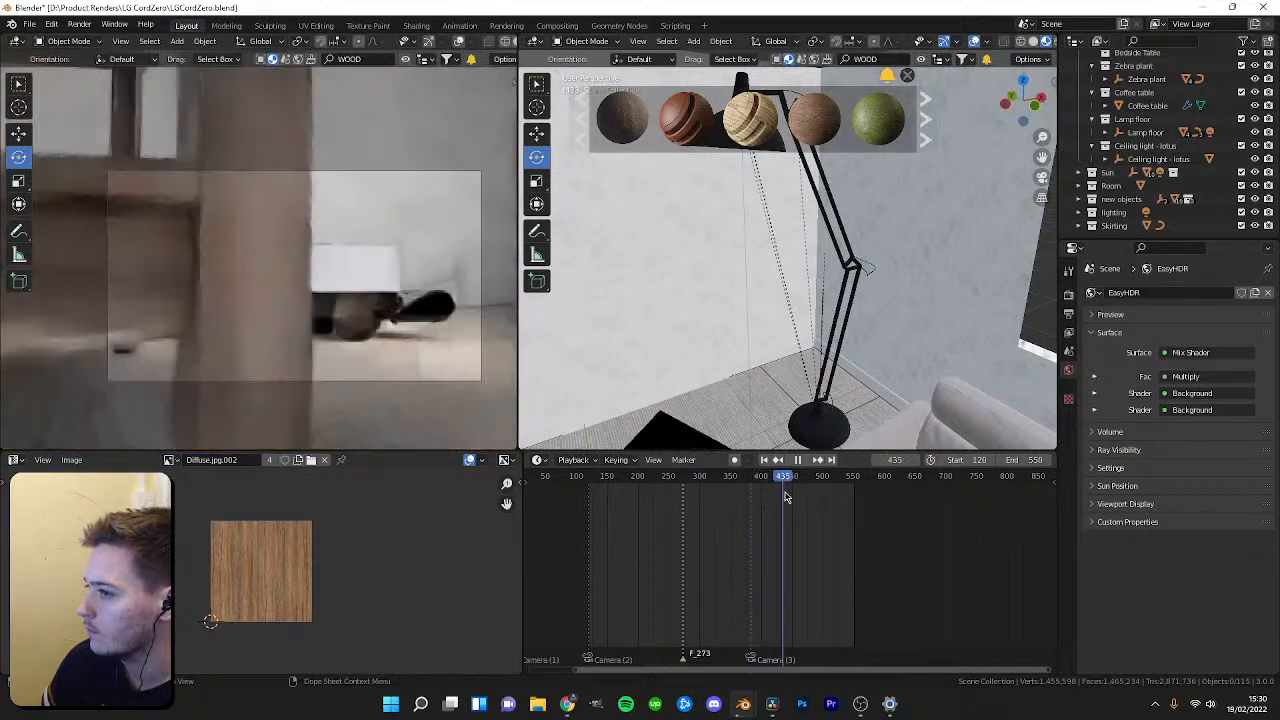
mouse_move(805, 500)
left_mouse_down()
mouse_move(849, 500)
mouse_move(757, 500)
mouse_move(783, 505)
left_mouse_up()
scroll(855, 300, "down", 4)
middle_click_drag(872, 318, 790, 361)
left_click(727, 341)
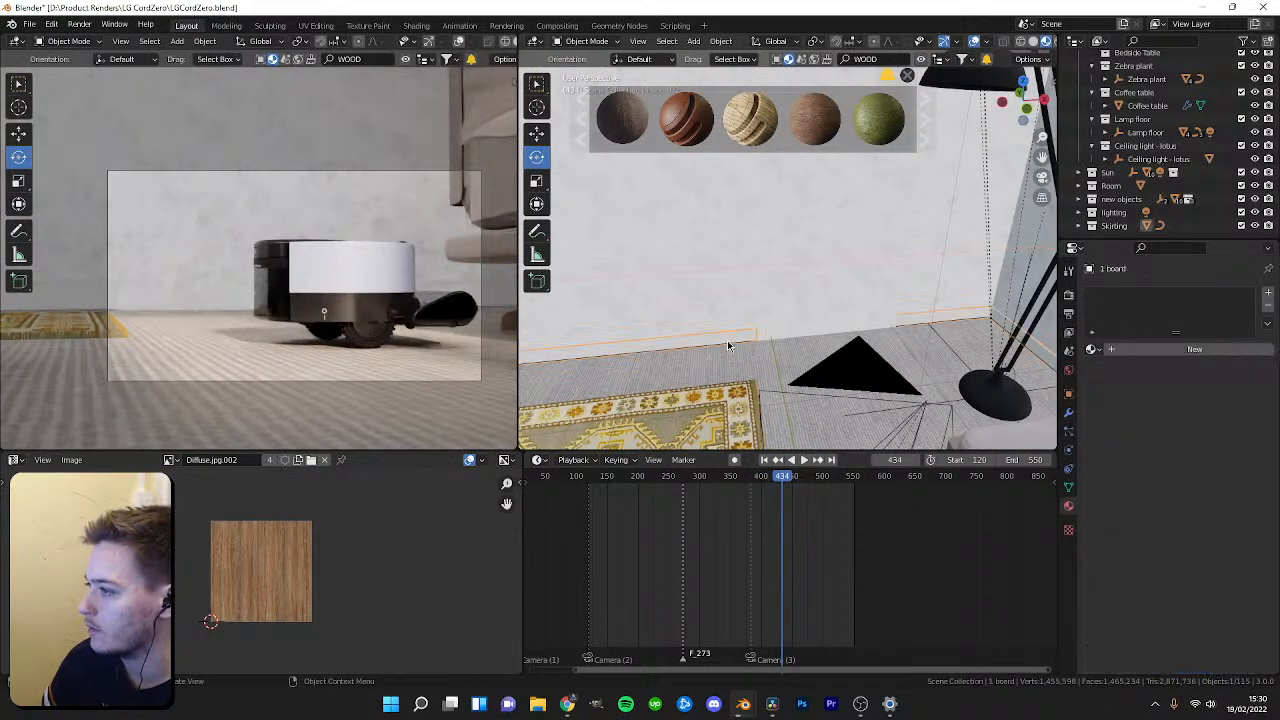
key("Tab")
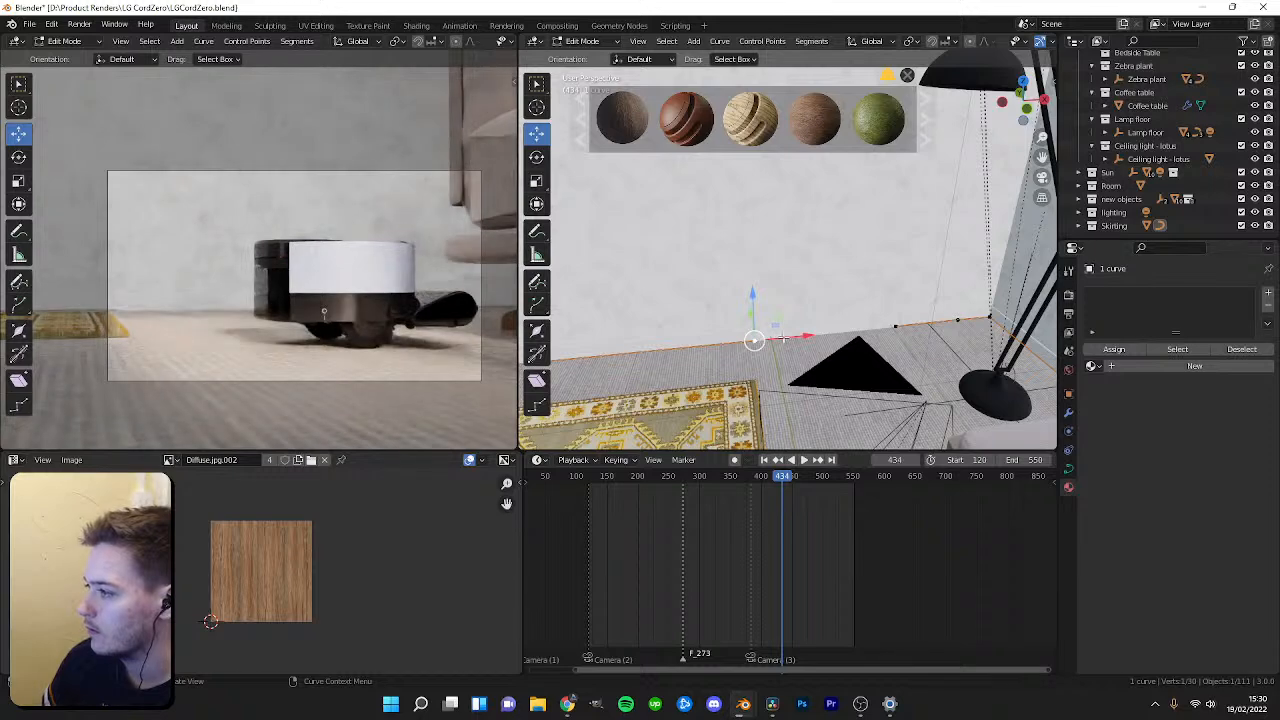
key("Tab")
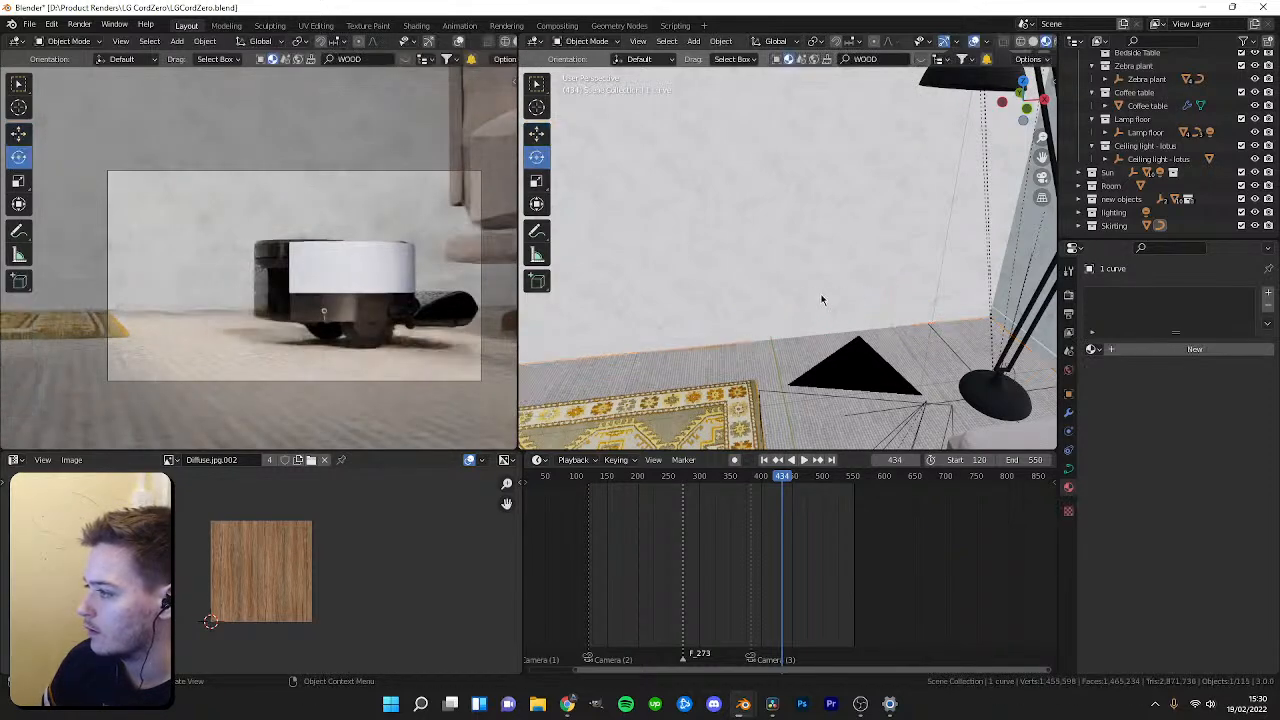
scroll(904, 93, "up", 2)
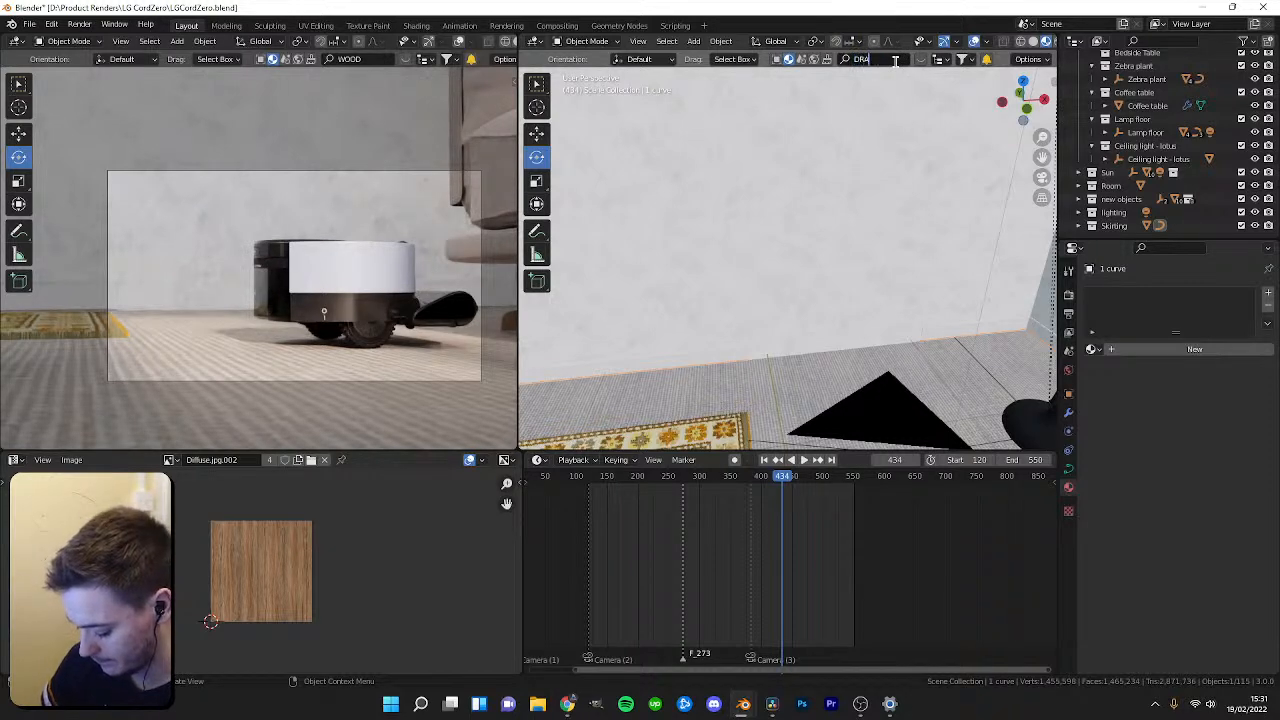
Search the BlenderKit asset bar for drawers, switch to model assets and page through the results.
left_click(923, 60)
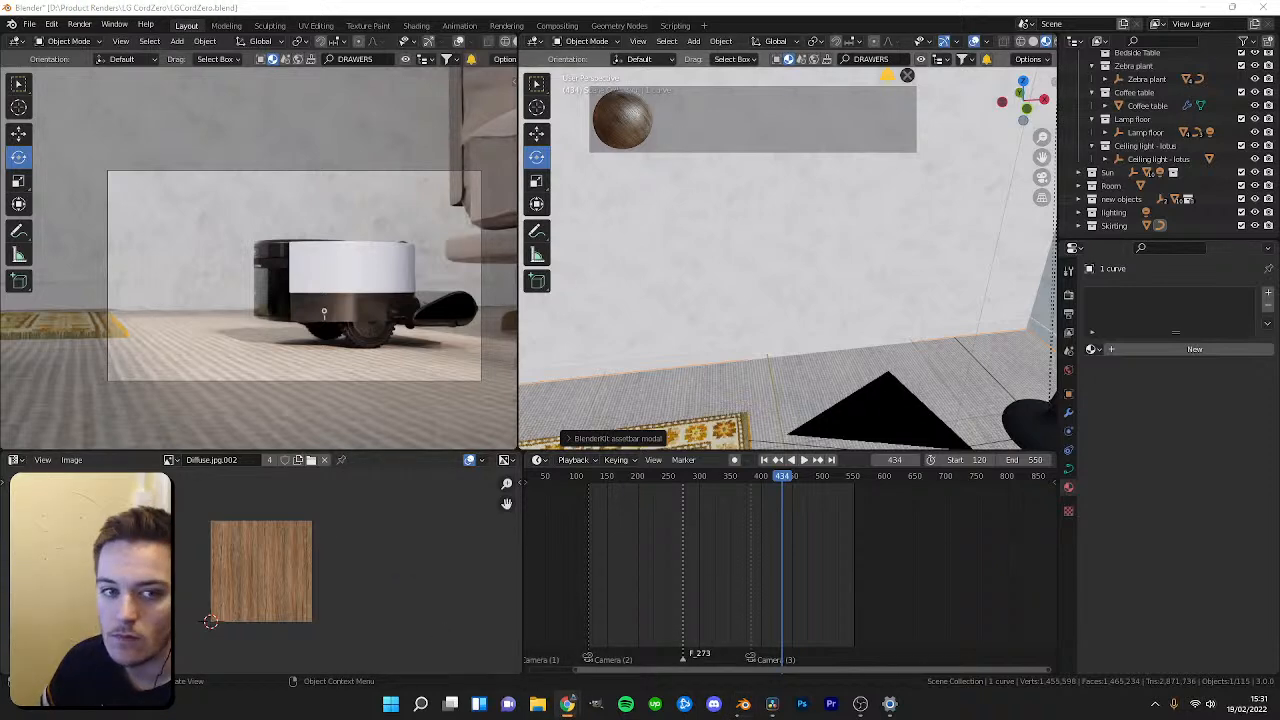
left_click(776, 59)
left_click(925, 125)
left_click(924, 125)
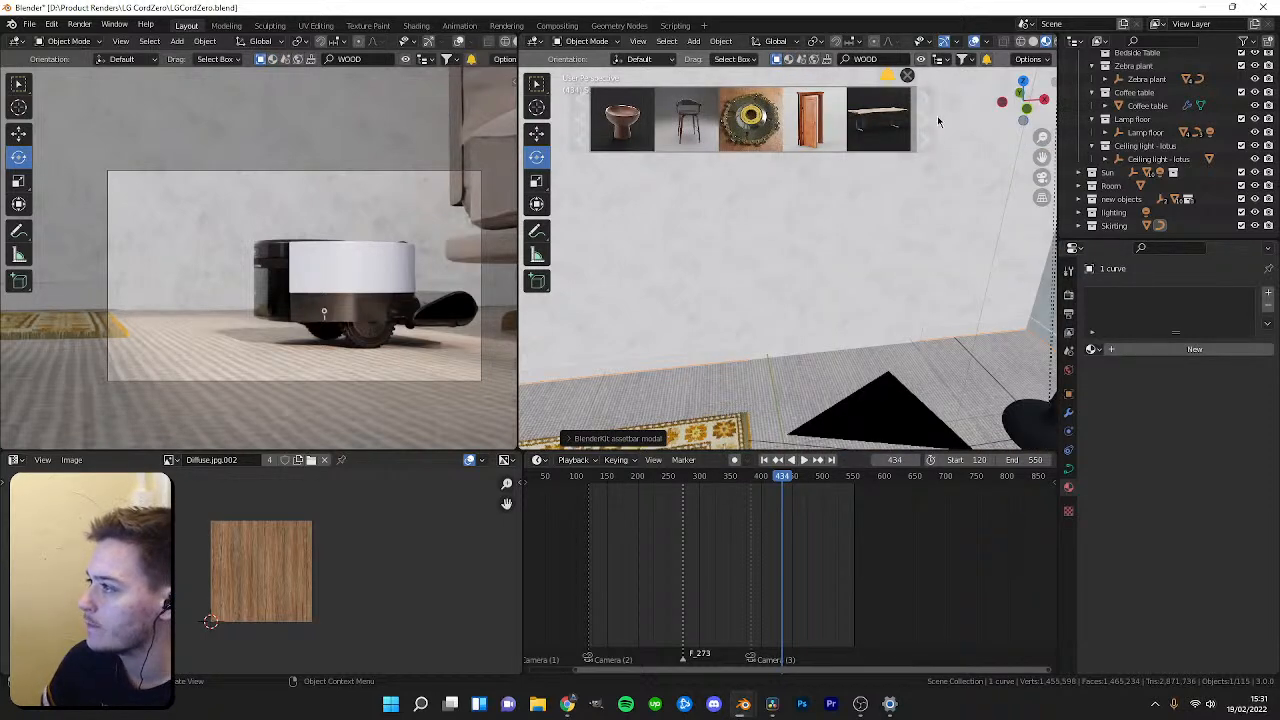
left_click(925, 125)
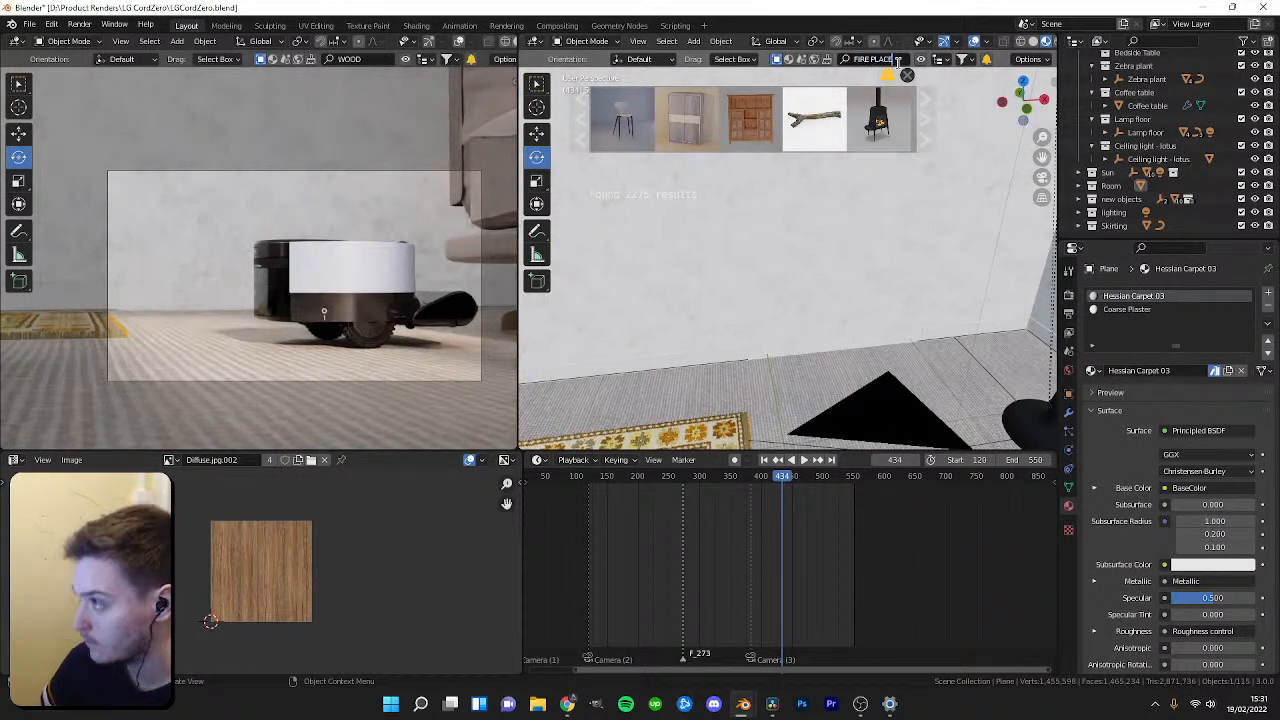
Search BlenderKit models for fire place and page through the results.
left_click(925, 122)
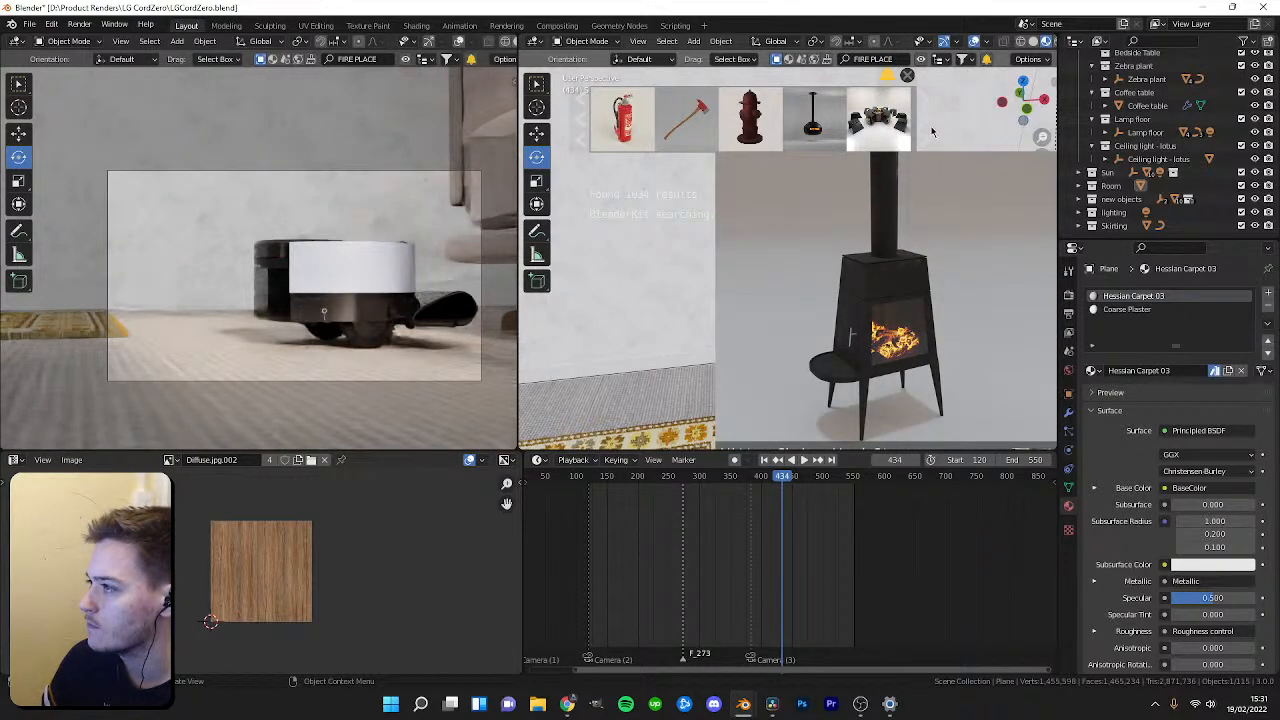
left_click(932, 131)
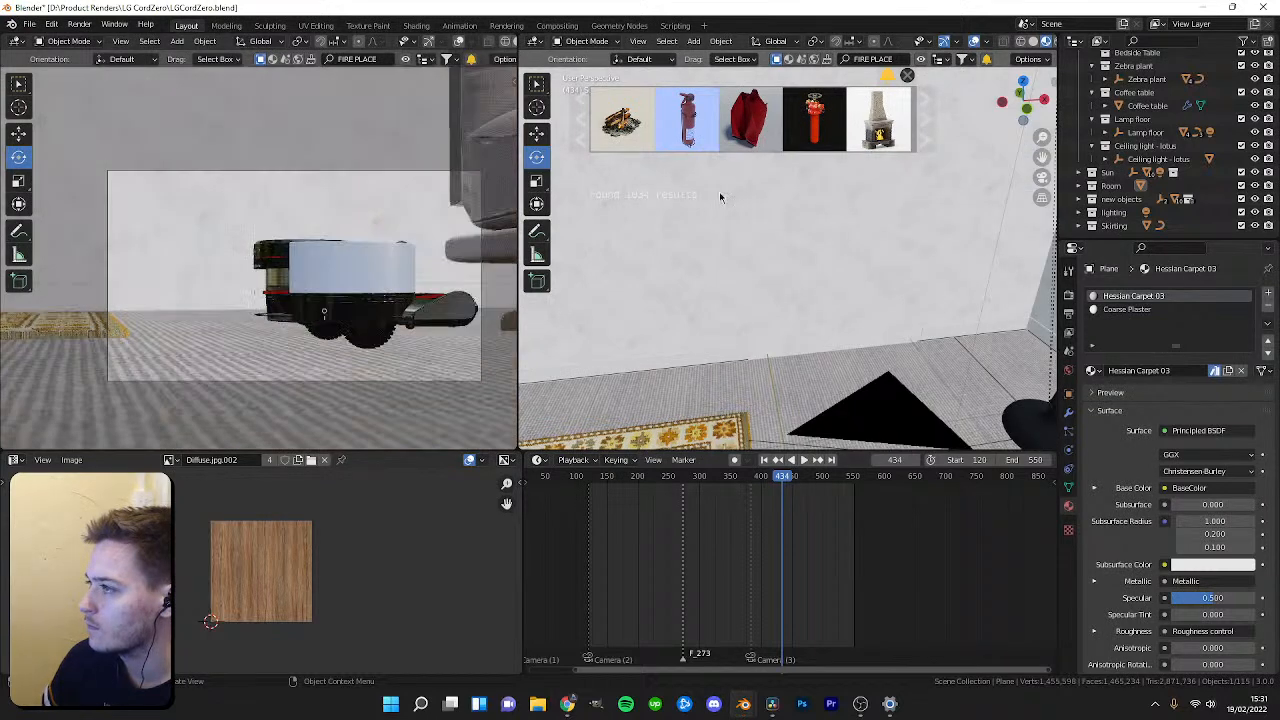
mouse_move(648, 143)
left_click(920, 127)
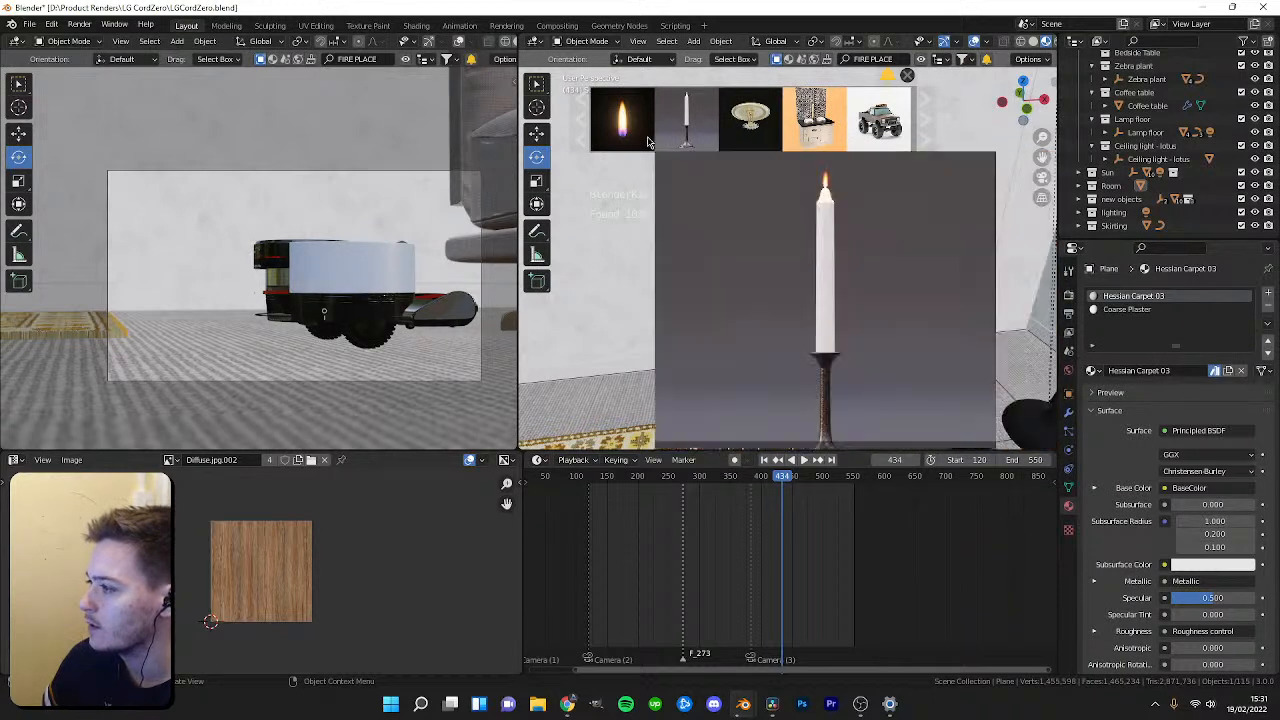
left_click(930, 133)
left_click(930, 133)
left_click(930, 133)
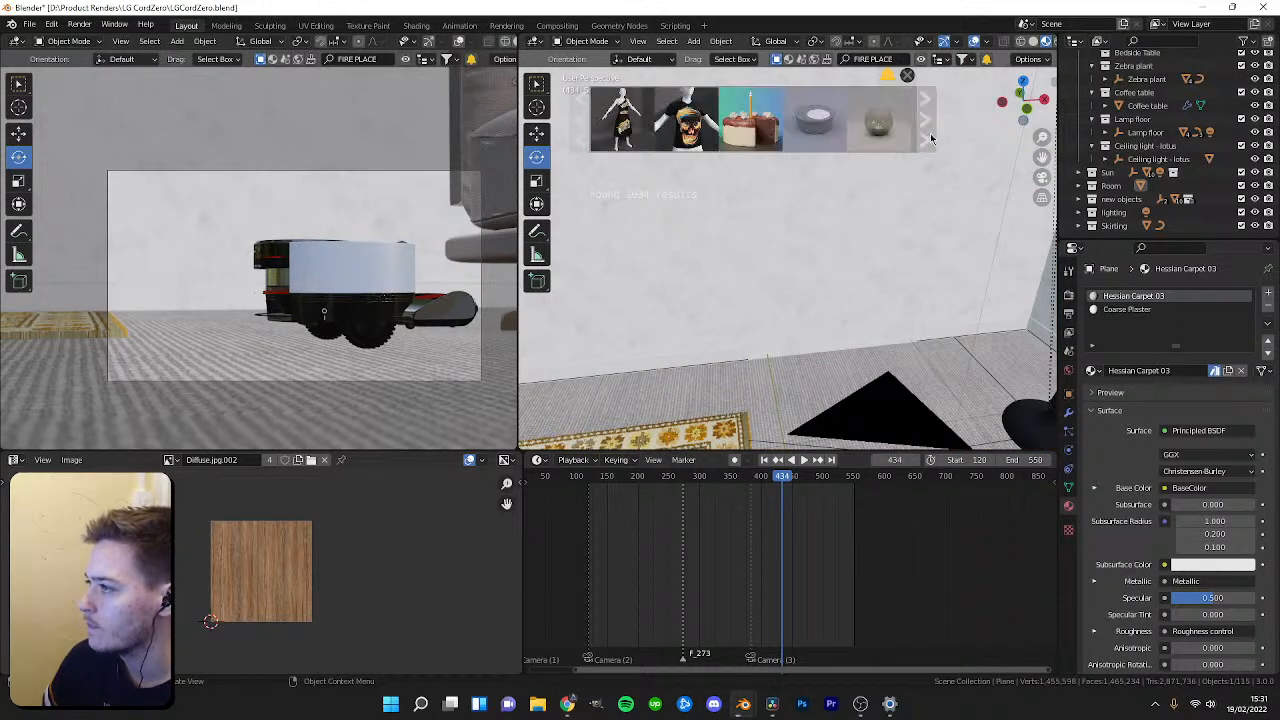
left_click(930, 133)
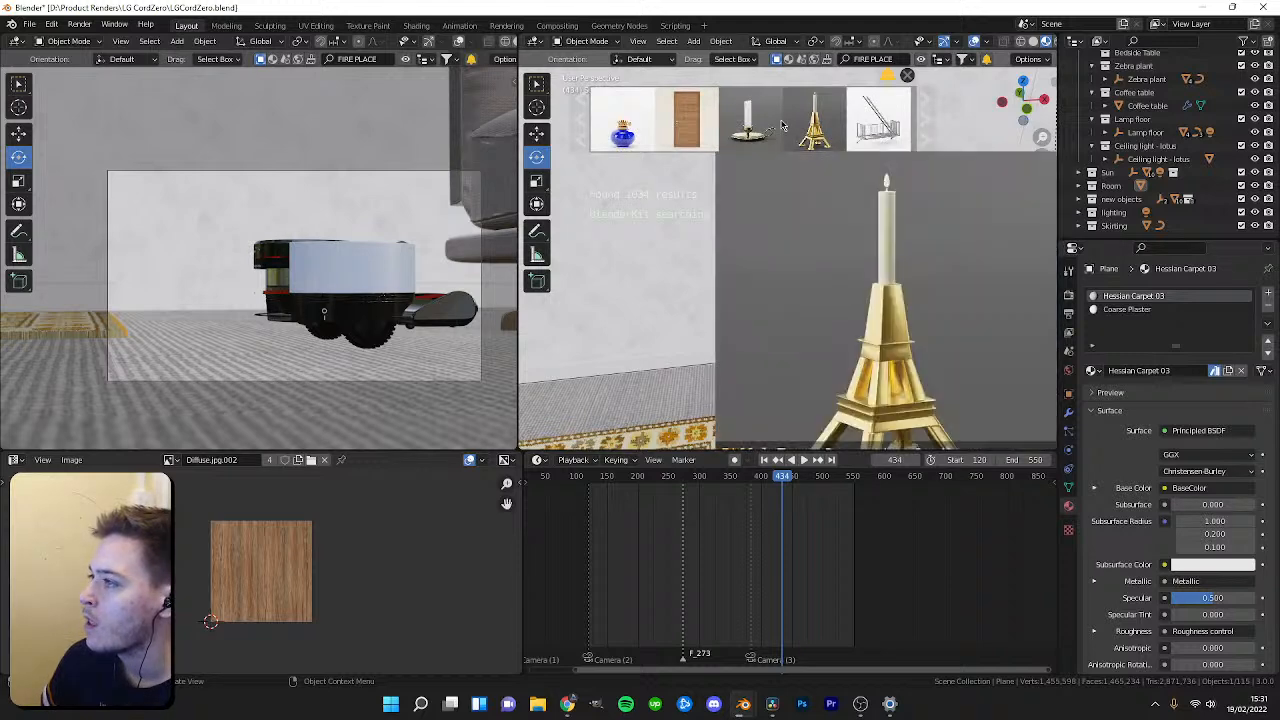
mouse_move(885, 117)
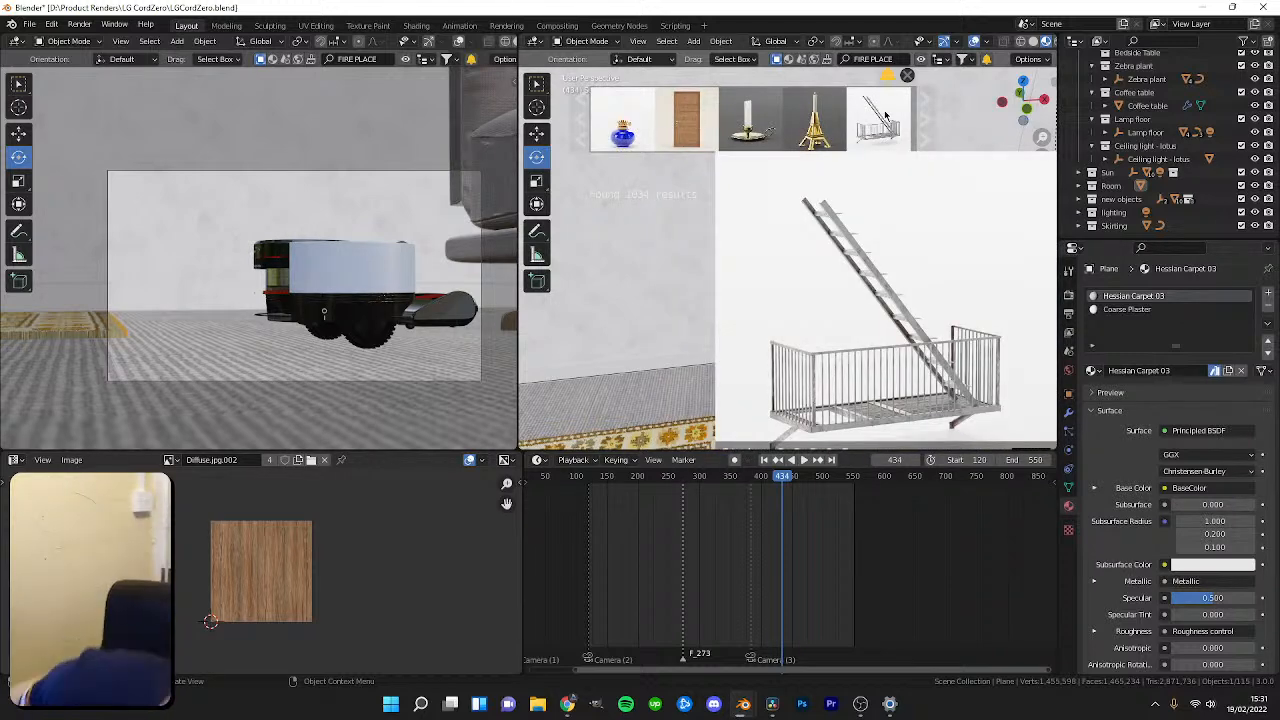
left_click(928, 128)
mouse_move(826, 137)
left_click(921, 122)
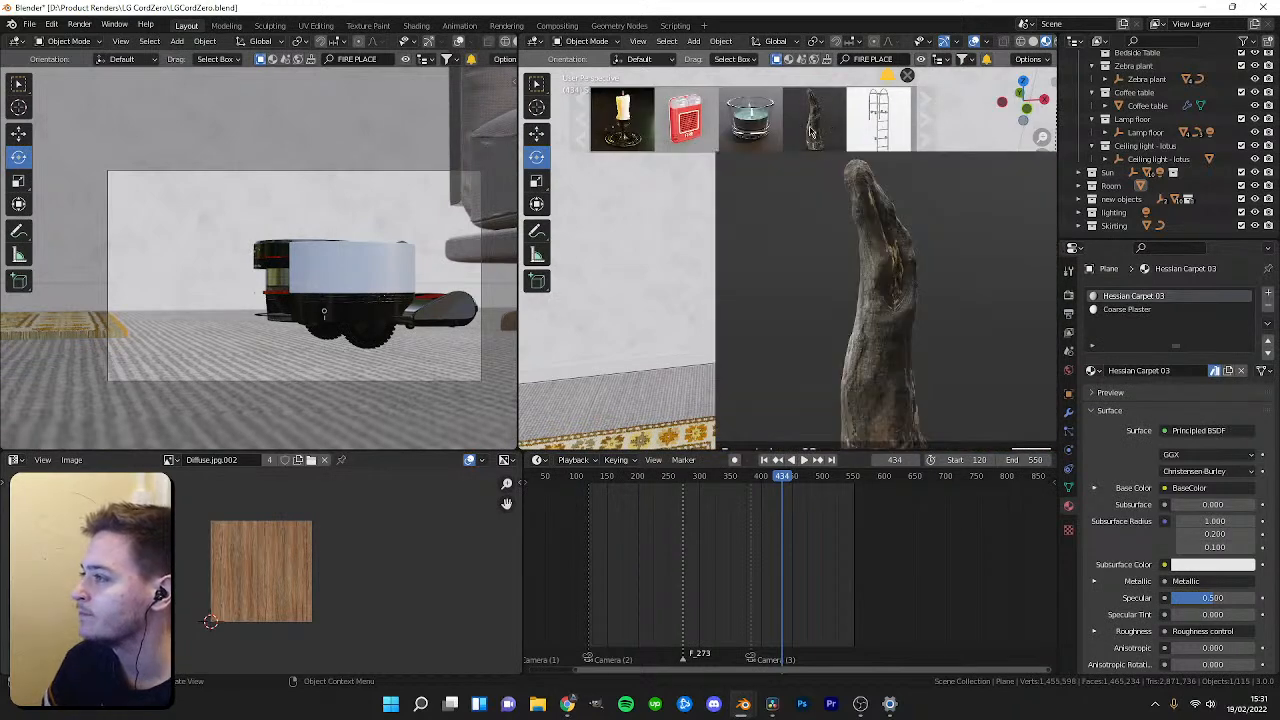
scroll(584, 118, "down", 2)
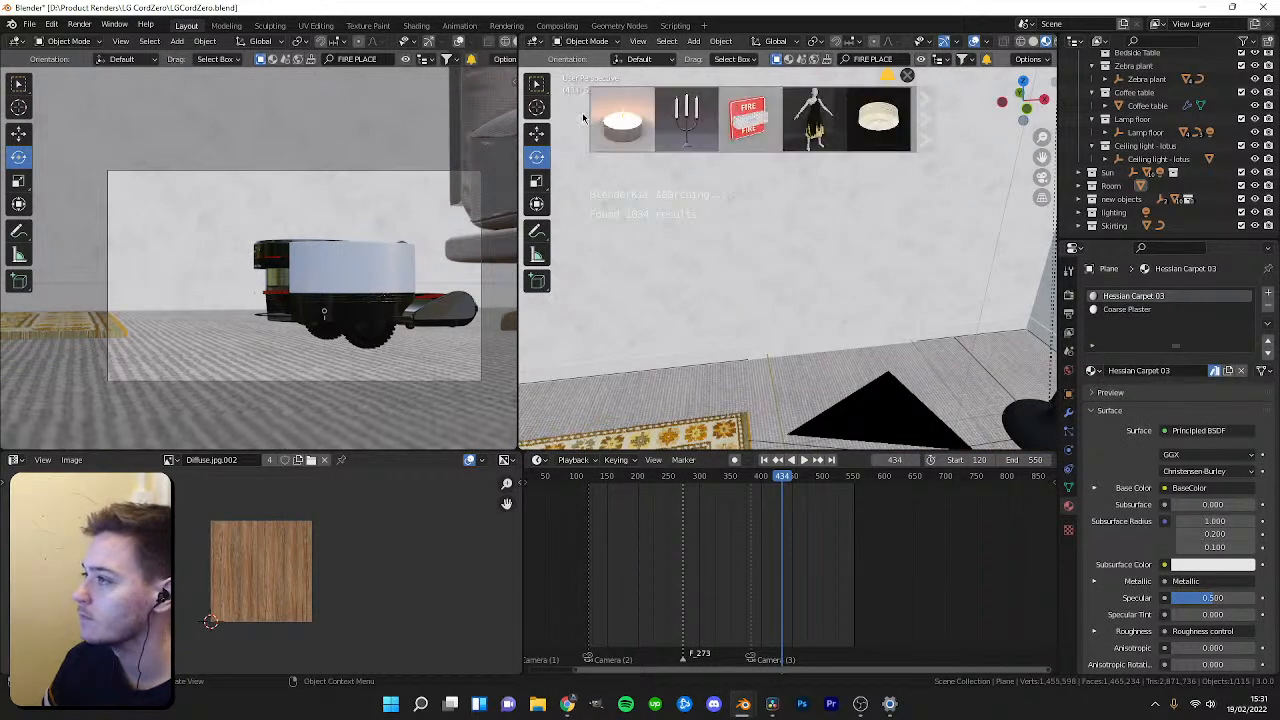
scroll(585, 120, "down", 3)
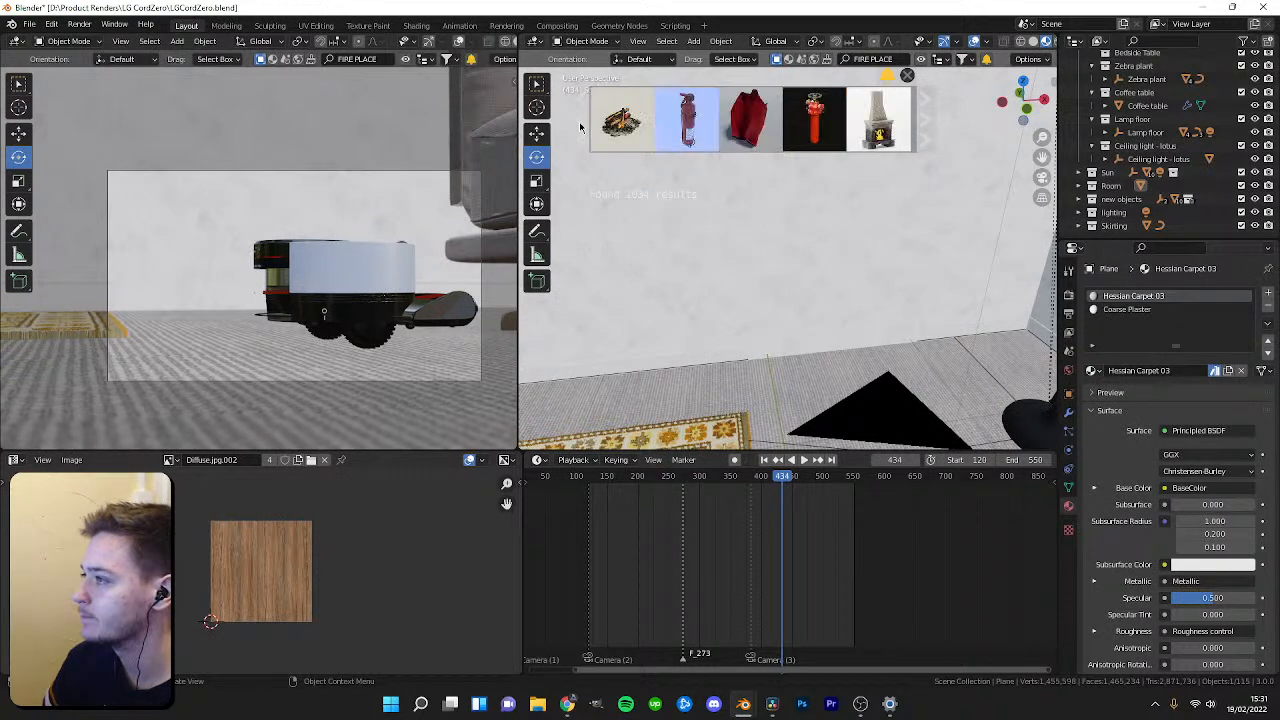
Search the BlenderKit models for door and page through the results.
left_click(580, 126)
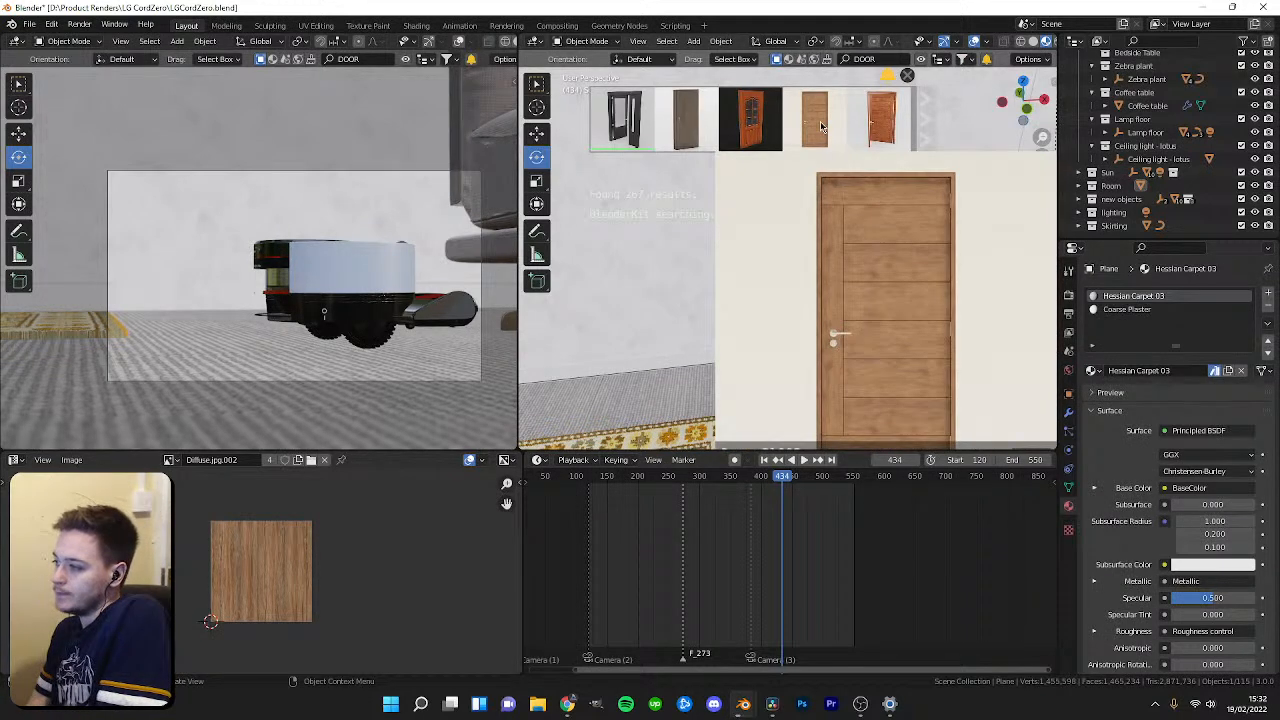
scroll(925, 123, "down", 3)
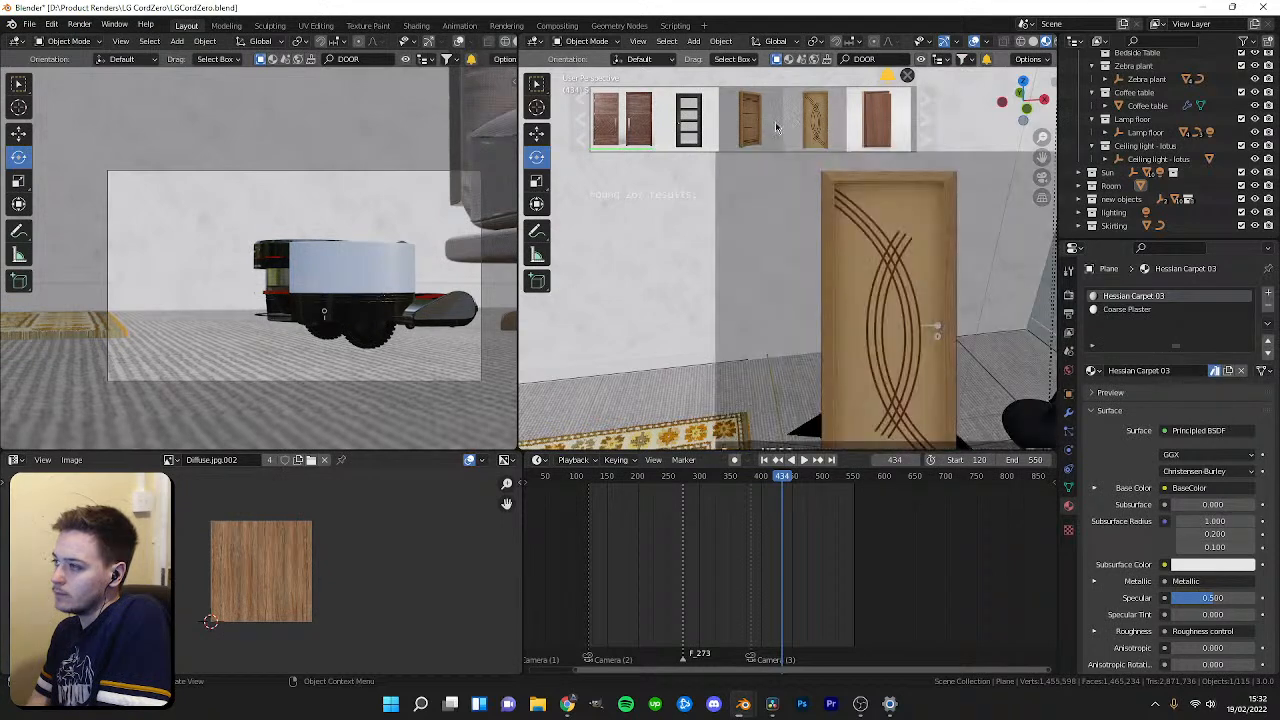
scroll(926, 128, "down", 3)
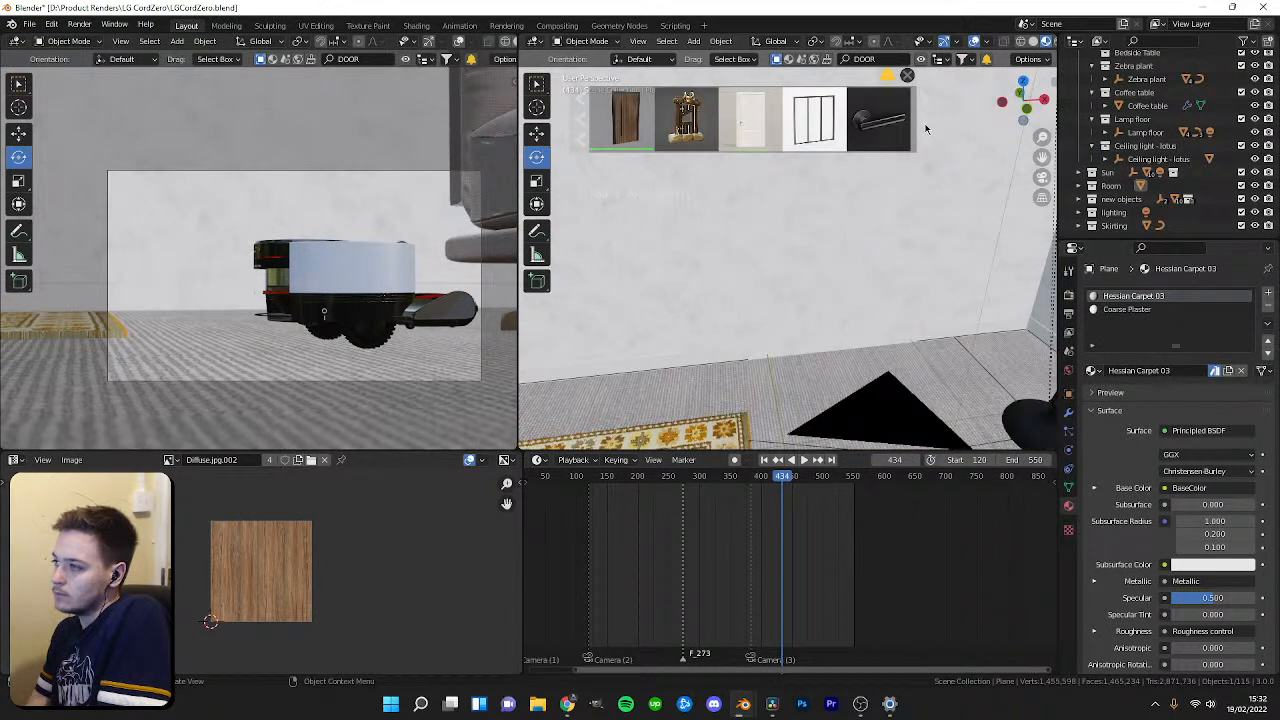
scroll(926, 128, "down", 3)
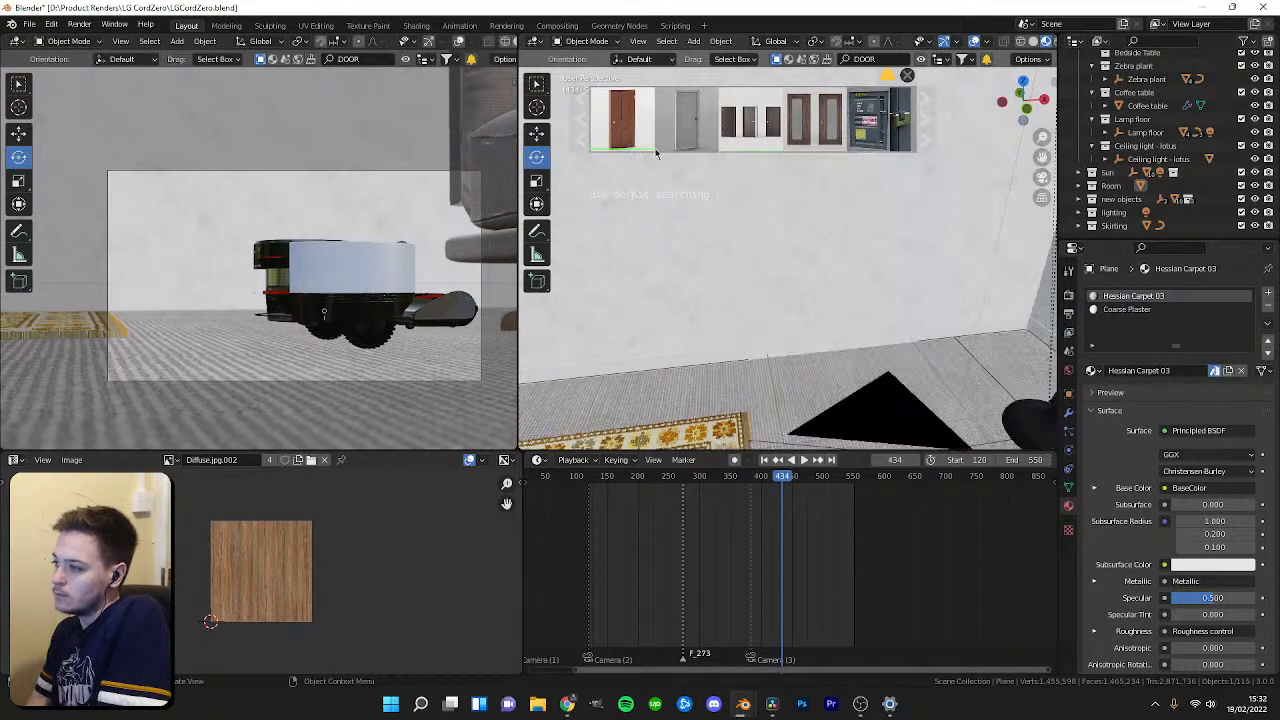
mouse_move(601, 135)
mouse_move(751, 127)
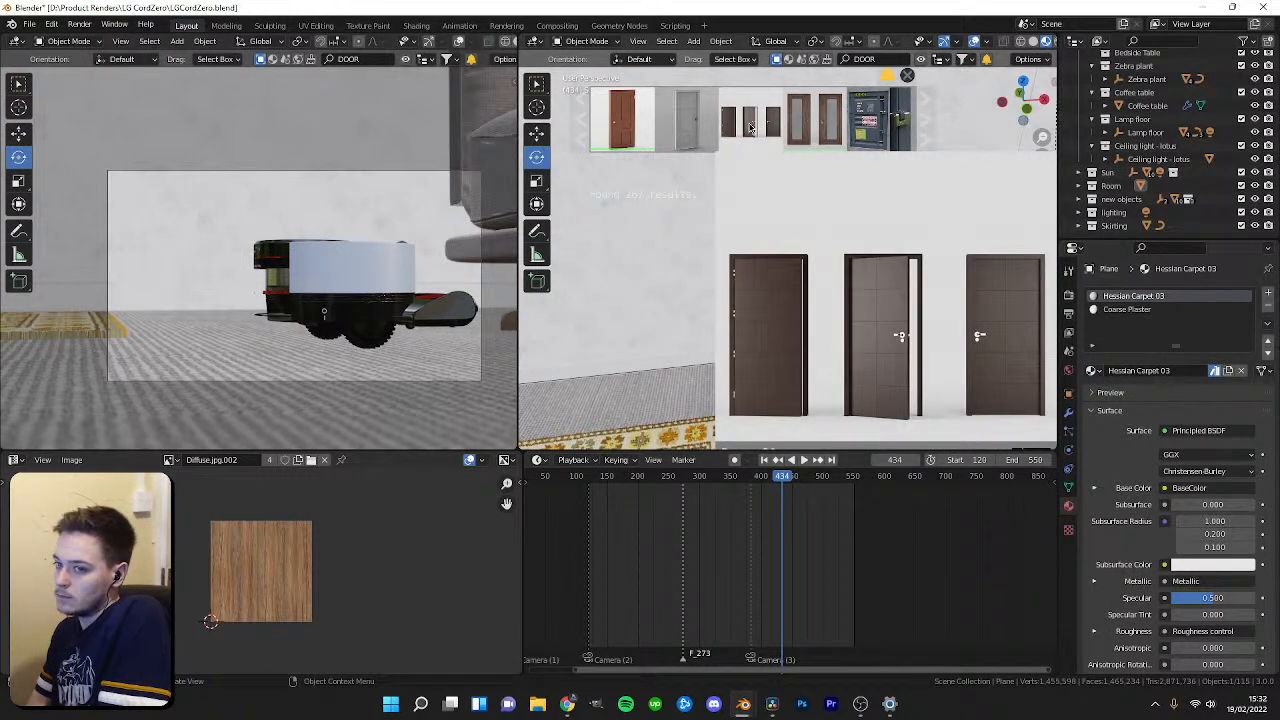
scroll(923, 124, "down", 3)
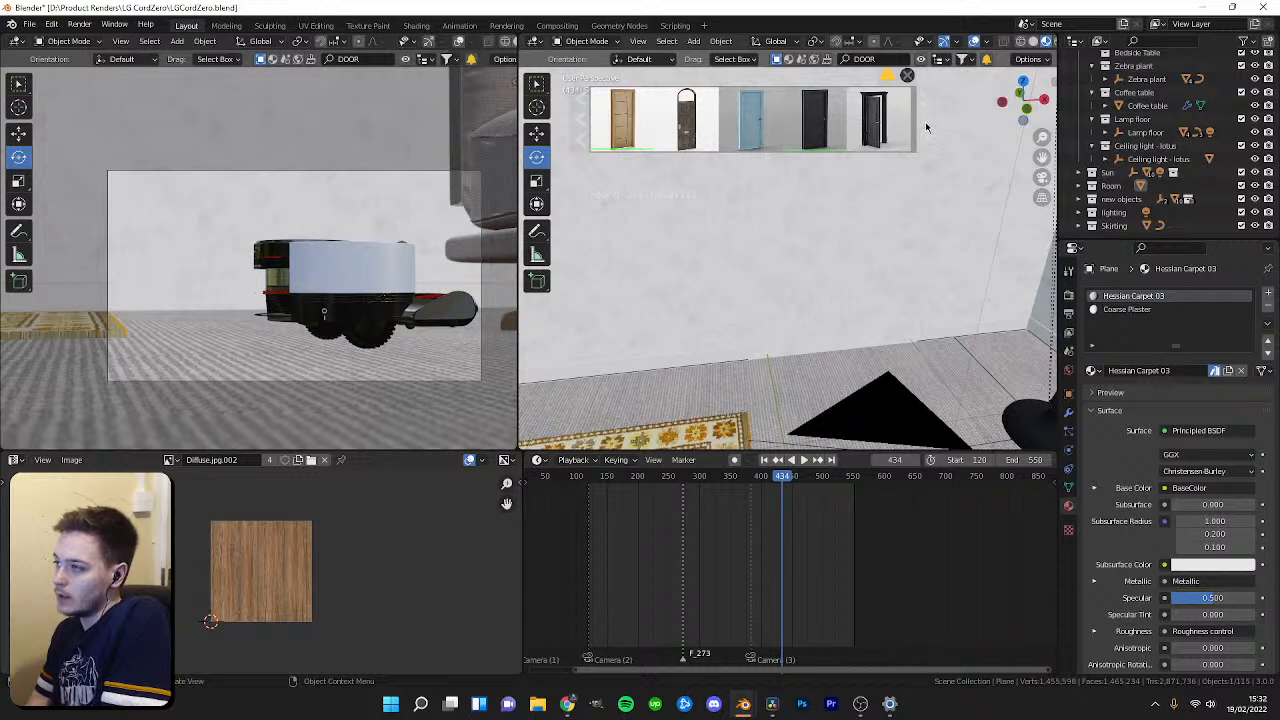
scroll(925, 124, "down", 3)
mouse_move(810, 118)
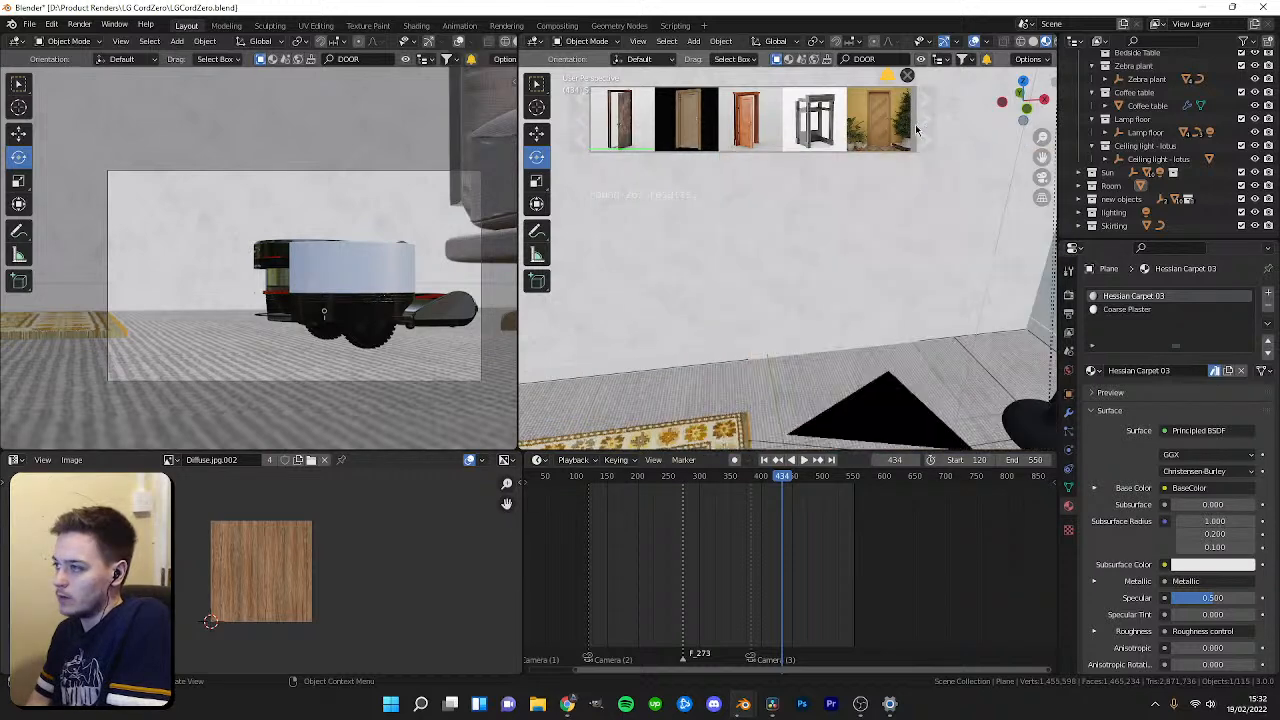
Search BlenderKit for INDOOR PLANT and drag a potted monstera plant into the room beside the wall.
left_click(885, 58)
type("INDOOR PLANT")
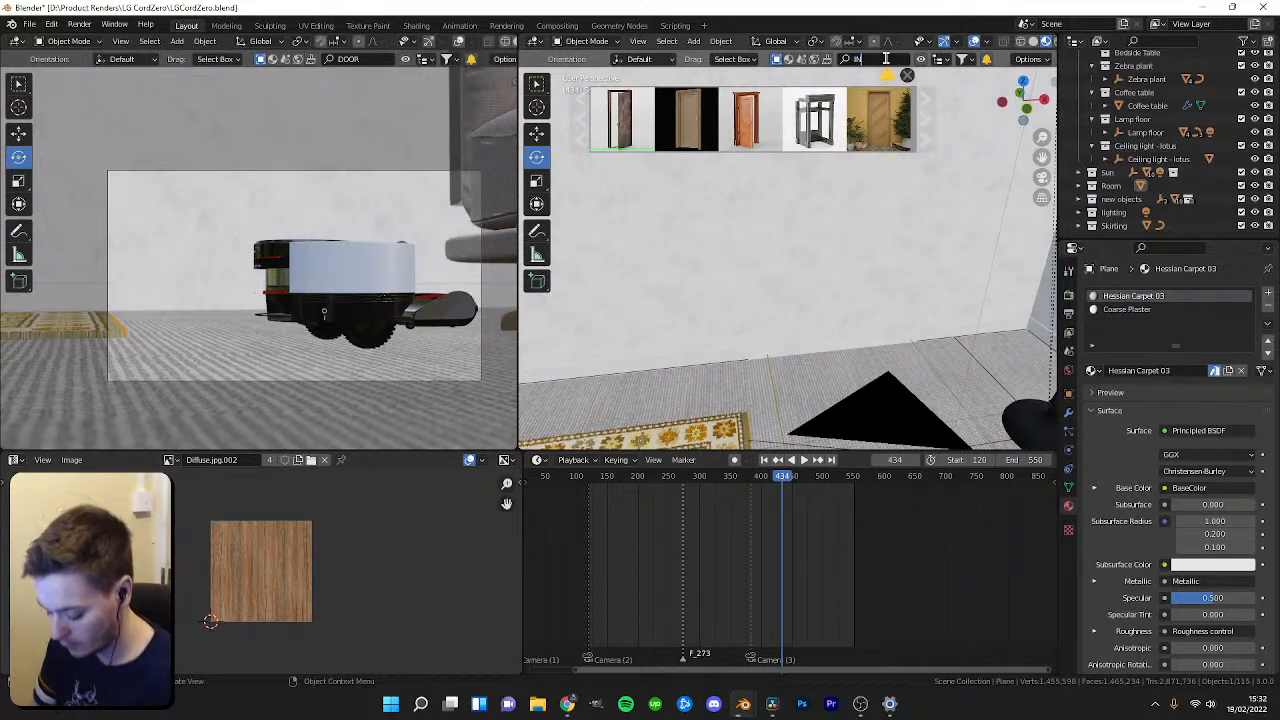
key("Return")
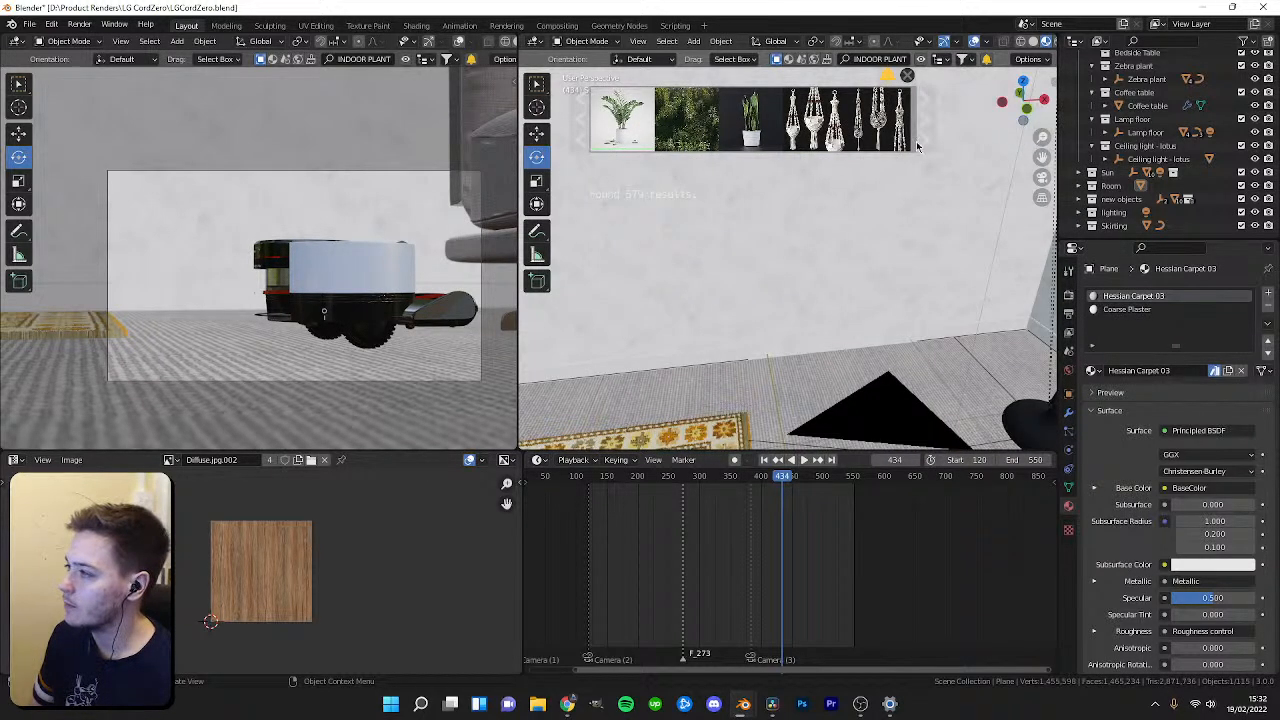
left_click(932, 142)
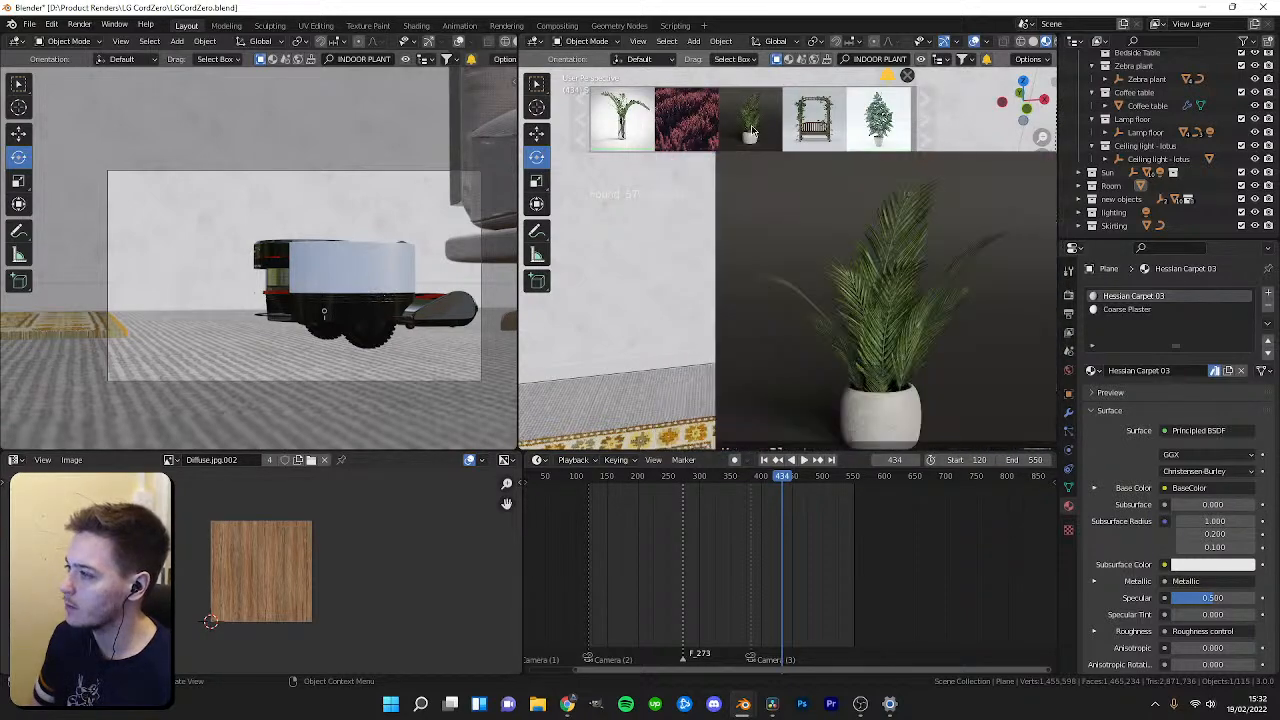
left_click(935, 125)
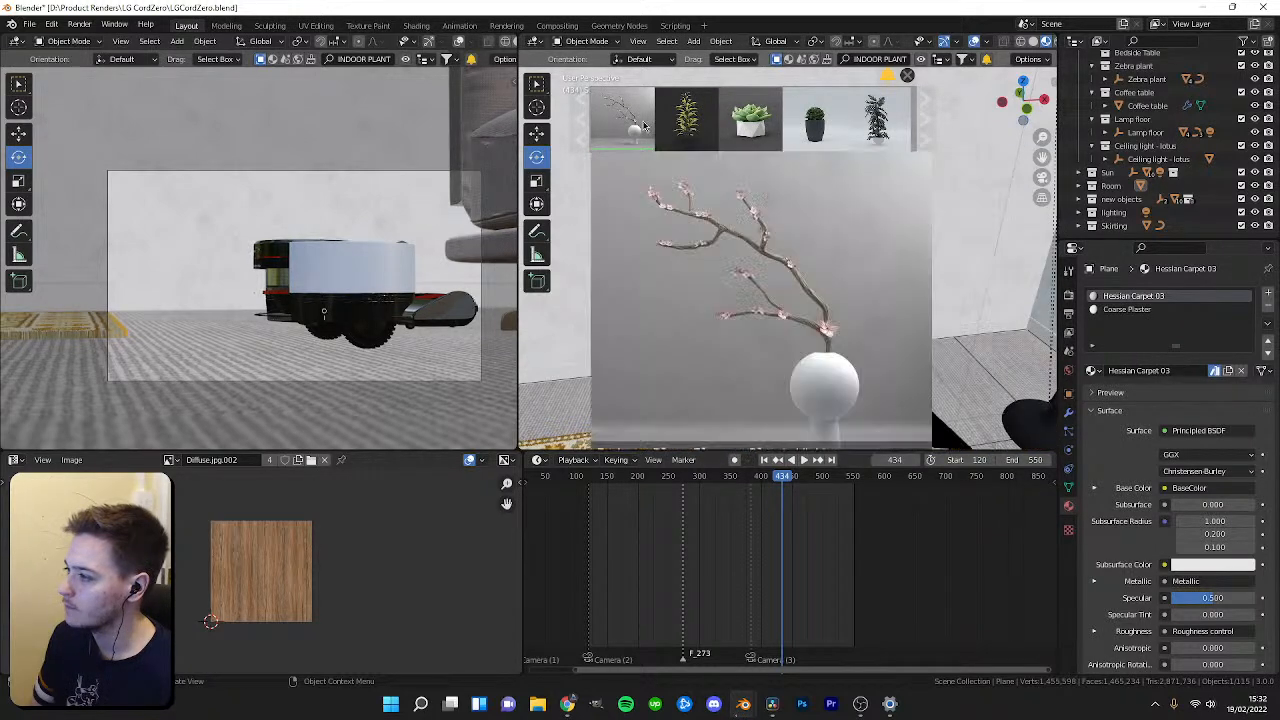
left_click_drag(875, 125, 851, 425)
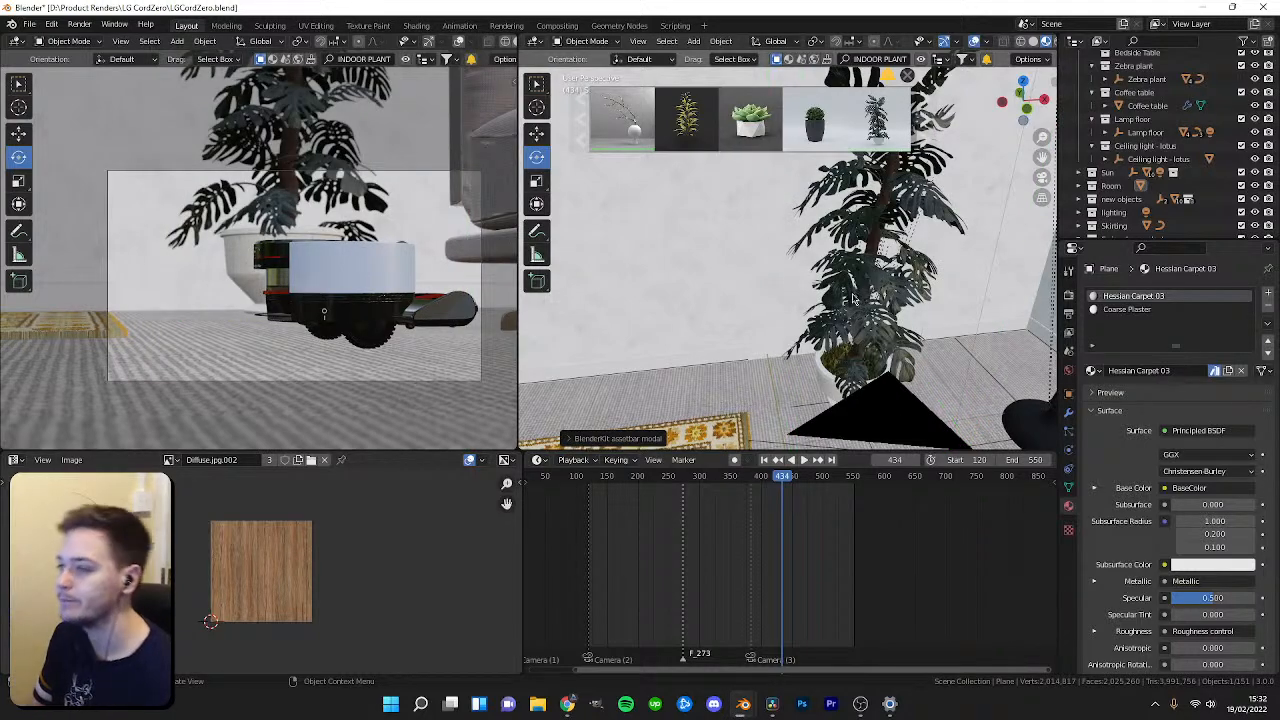
Try to move the potted plant with the move tool, undoing each attempt.
scroll(895, 360, "up", 2)
middle_click_drag(899, 372, 704, 312)
left_click(704, 312)
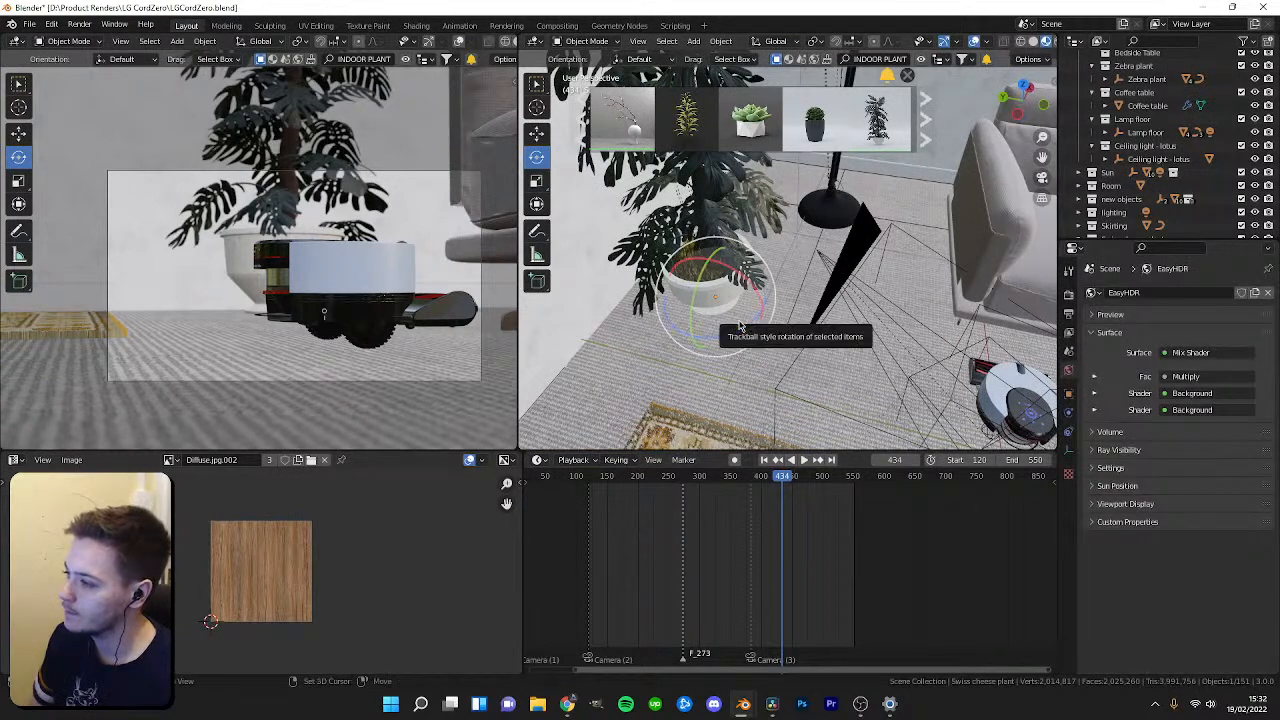
key("shift+space")
key("g")
left_click(740, 305)
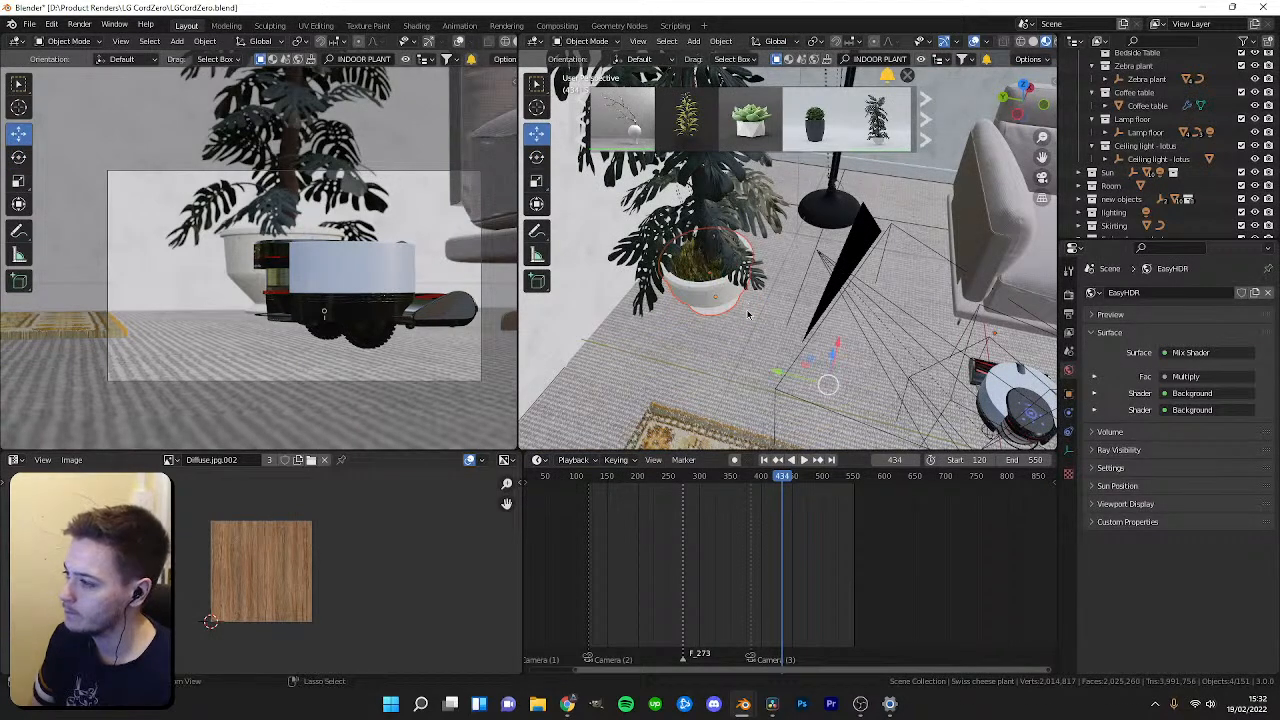
key("ctrl+z")
left_click(740, 308)
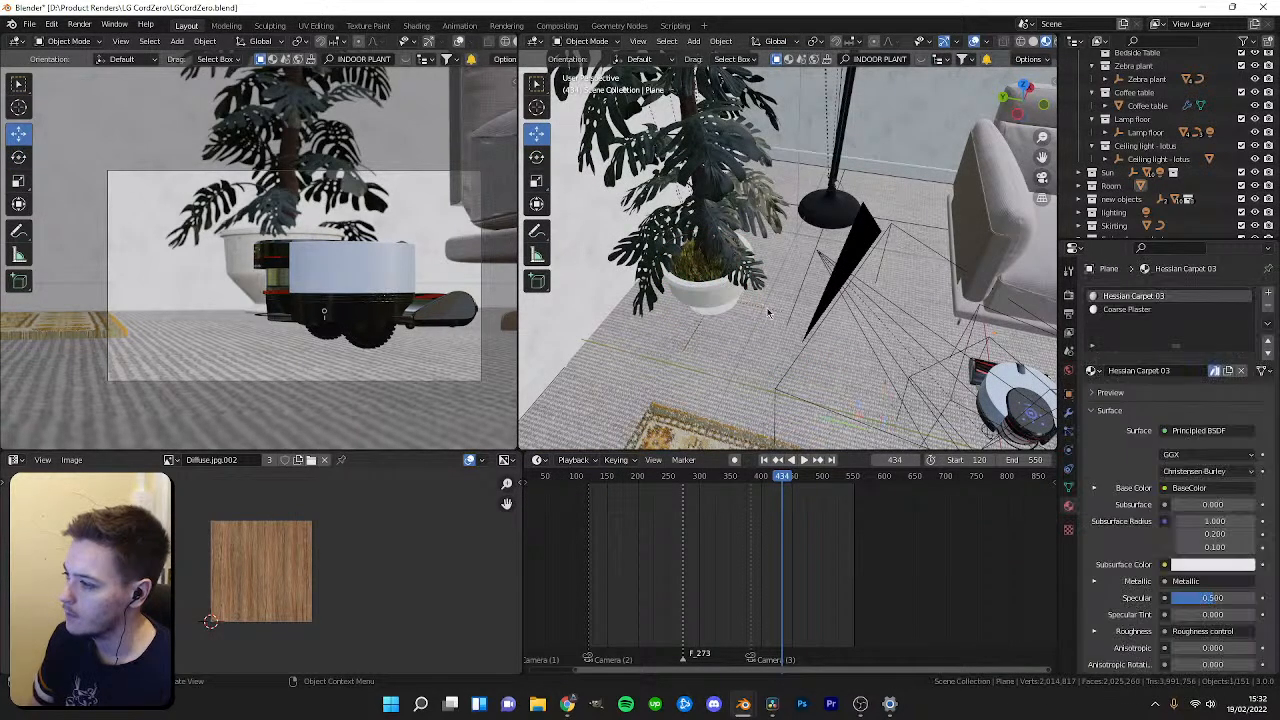
key("ctrl+z")
key("shift+space")
left_click(704, 326)
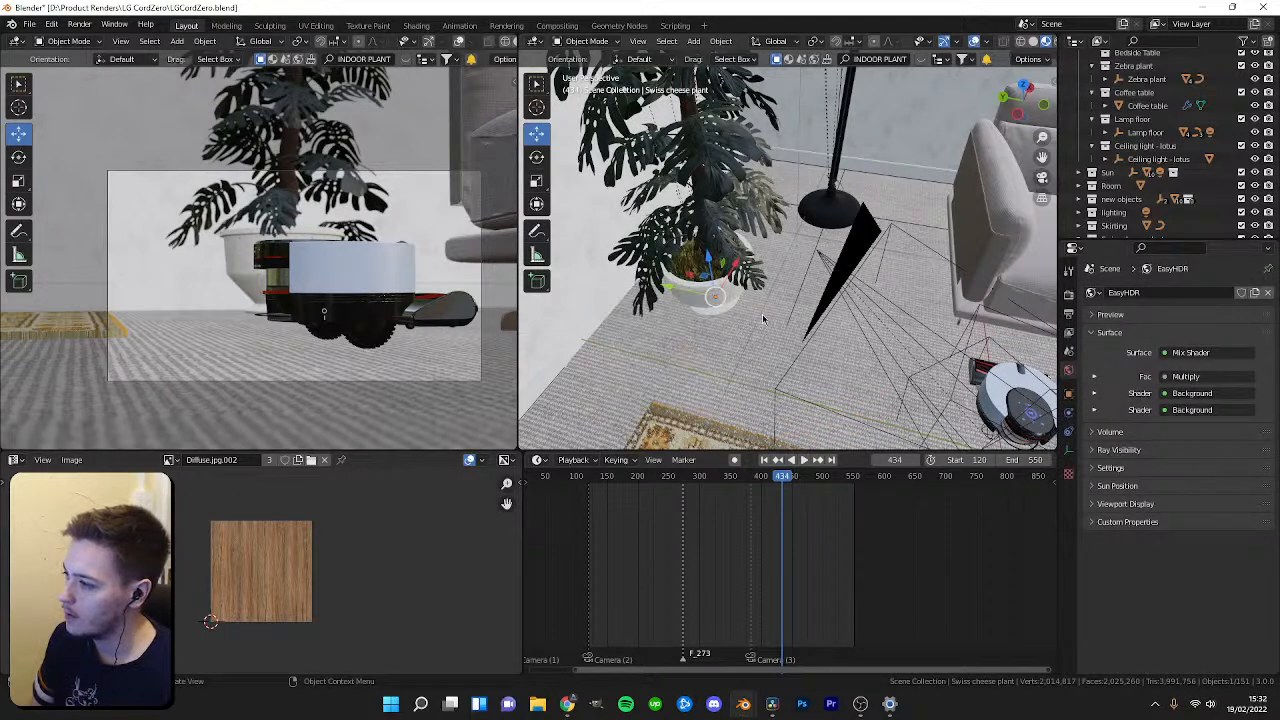
left_click_drag(685, 287, 637, 277)
key("ctrl+z")
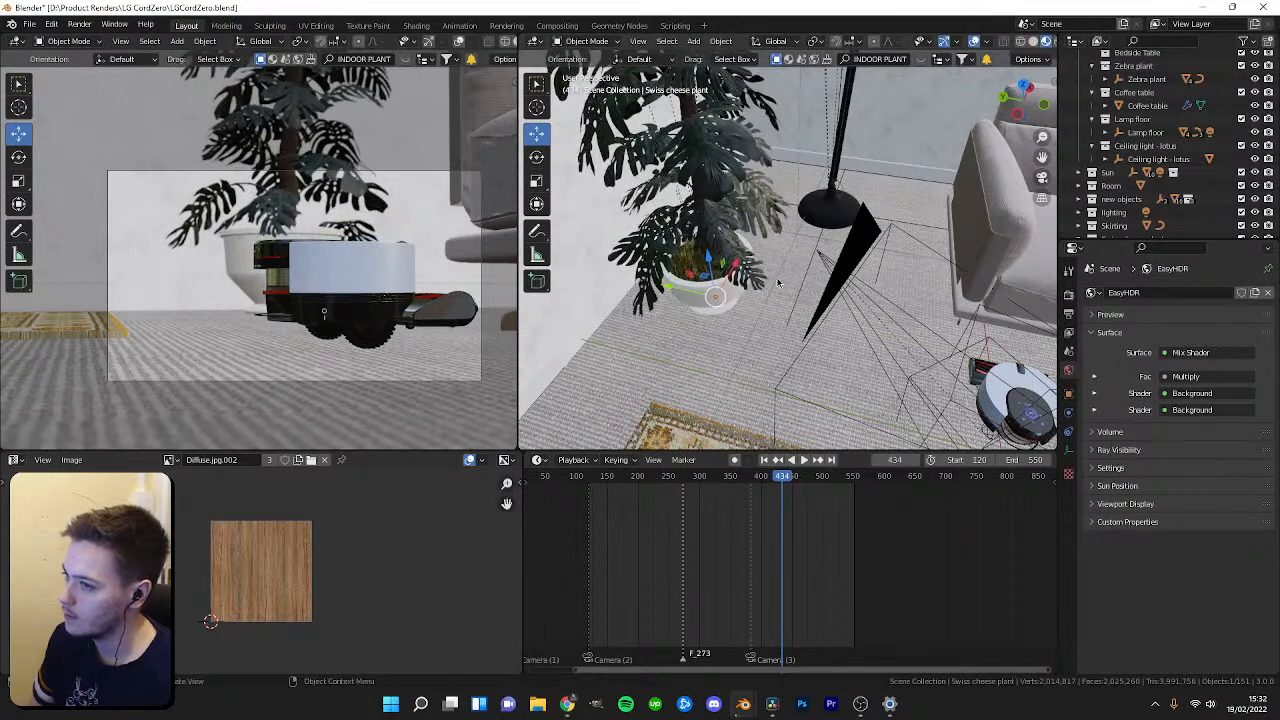
Move the potted plant along the wall so it sits behind the robot vacuum in the camera view.
middle_click_drag(827, 247, 911, 255)
left_click_drag(945, 259, 870, 268)
mouse_move(872, 269)
middle_mouse_down()
mouse_move(915, 300)
mouse_move(925, 270)
mouse_move(870, 265)
middle_mouse_up()
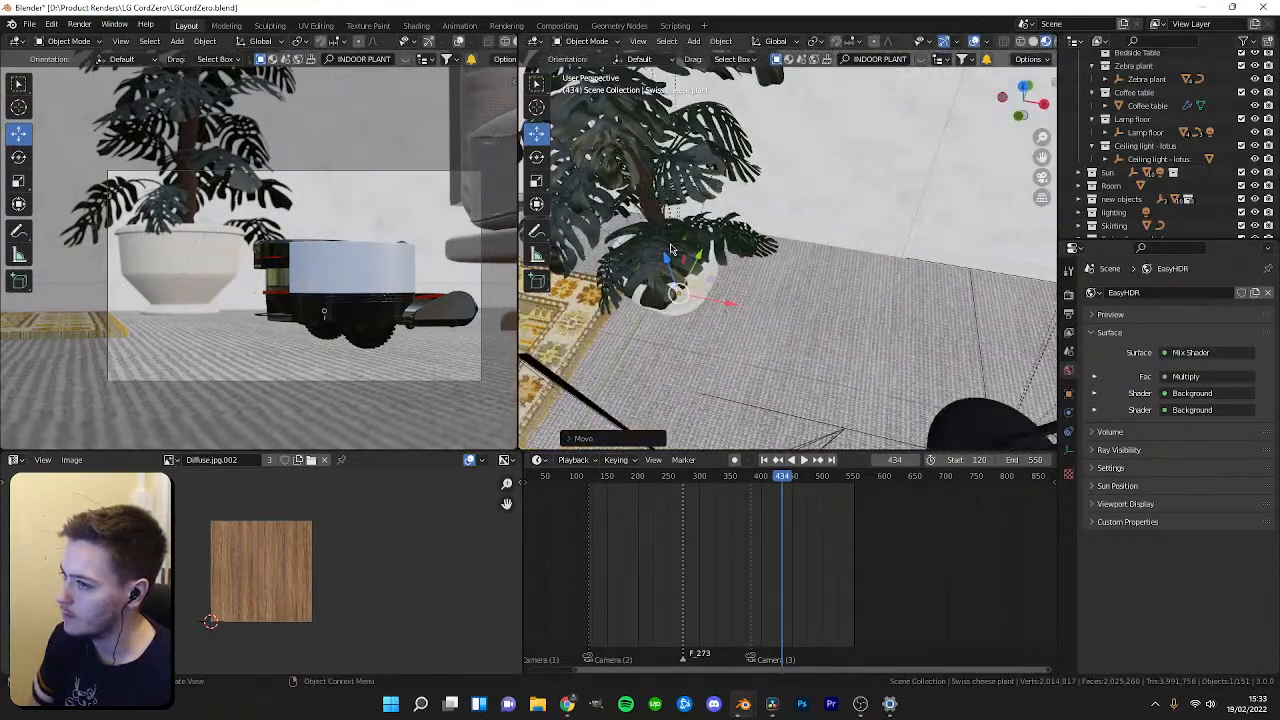
middle_click_drag(712, 306, 738, 300)
left_click(688, 312)
left_click(720, 306)
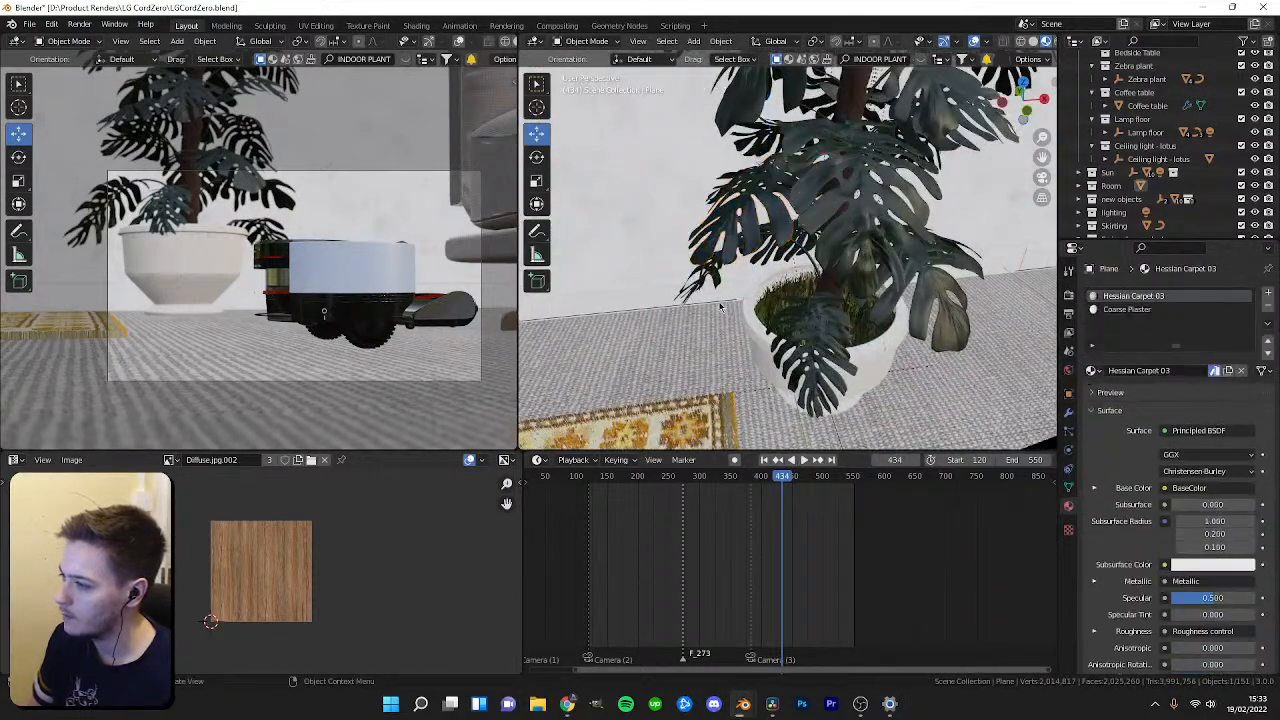
Select the skirting board and set its Array modifier count to 196.
left_click(720, 306)
key("Tab")
key("g")
left_click_drag(784, 298, 806, 295)
key("Tab")
middle_click_drag(806, 295, 1018, 261, "shift")
left_click(1018, 262)
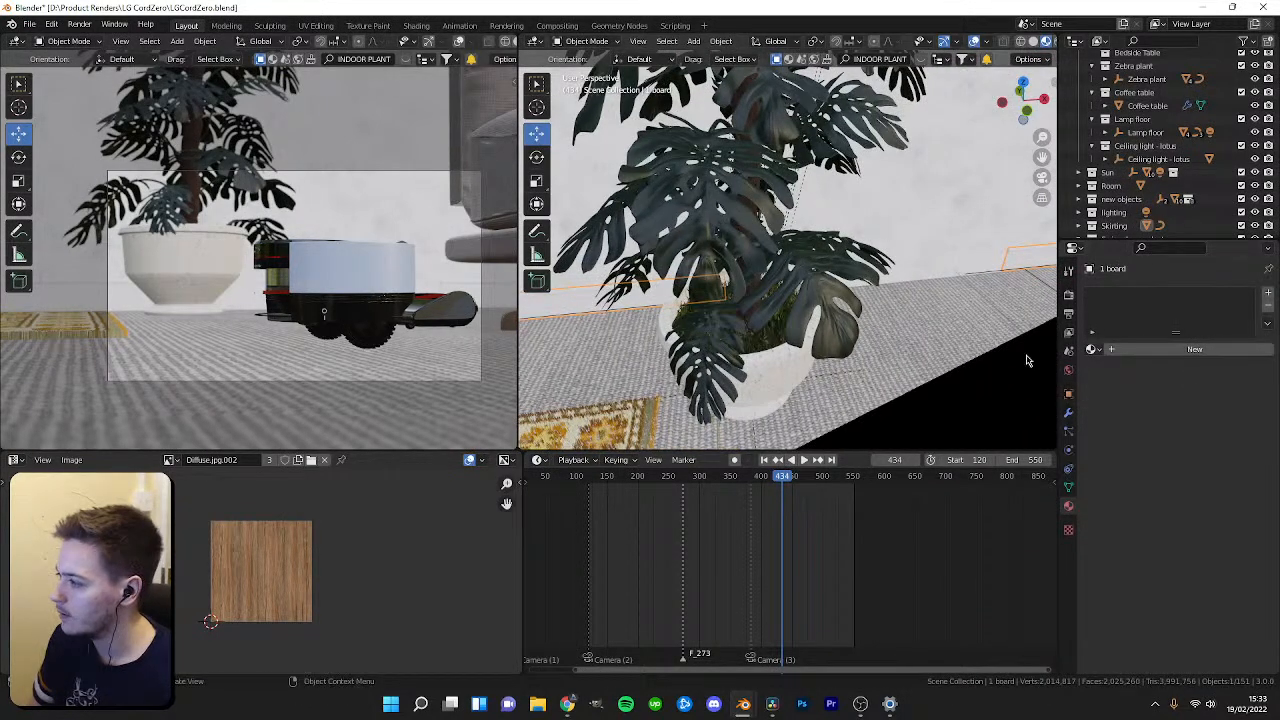
left_click(1068, 412)
left_click_drag(1206, 456, 1222, 456)
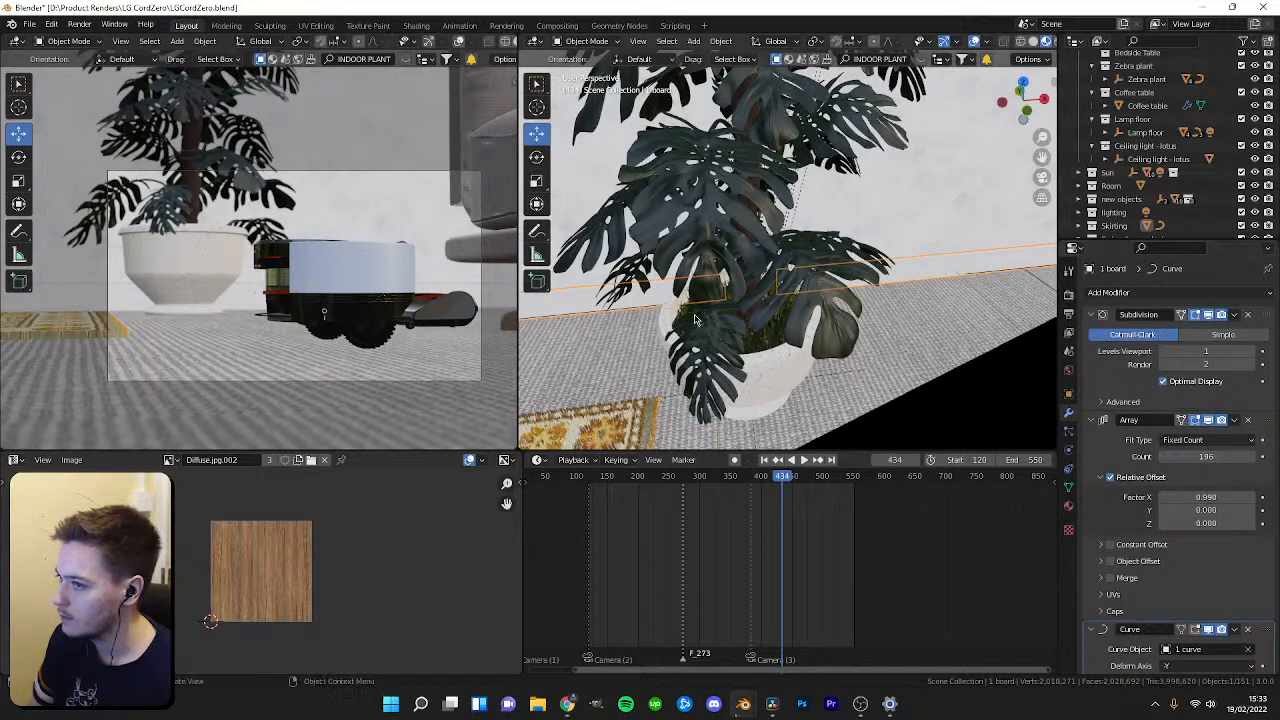
Switch the camera viewport to rendered shading and play back the camera animation from around frame 250.
left_click_drag(786, 476, 792, 477)
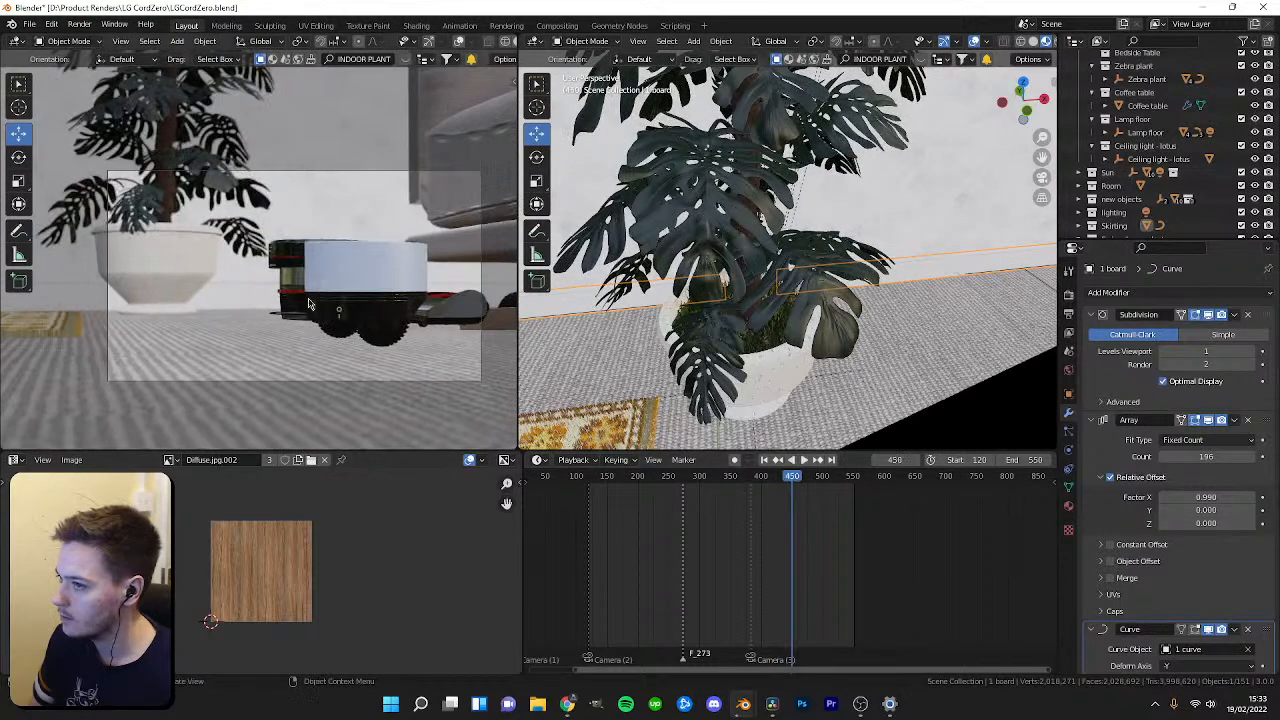
key("z")
left_click(301, 148)
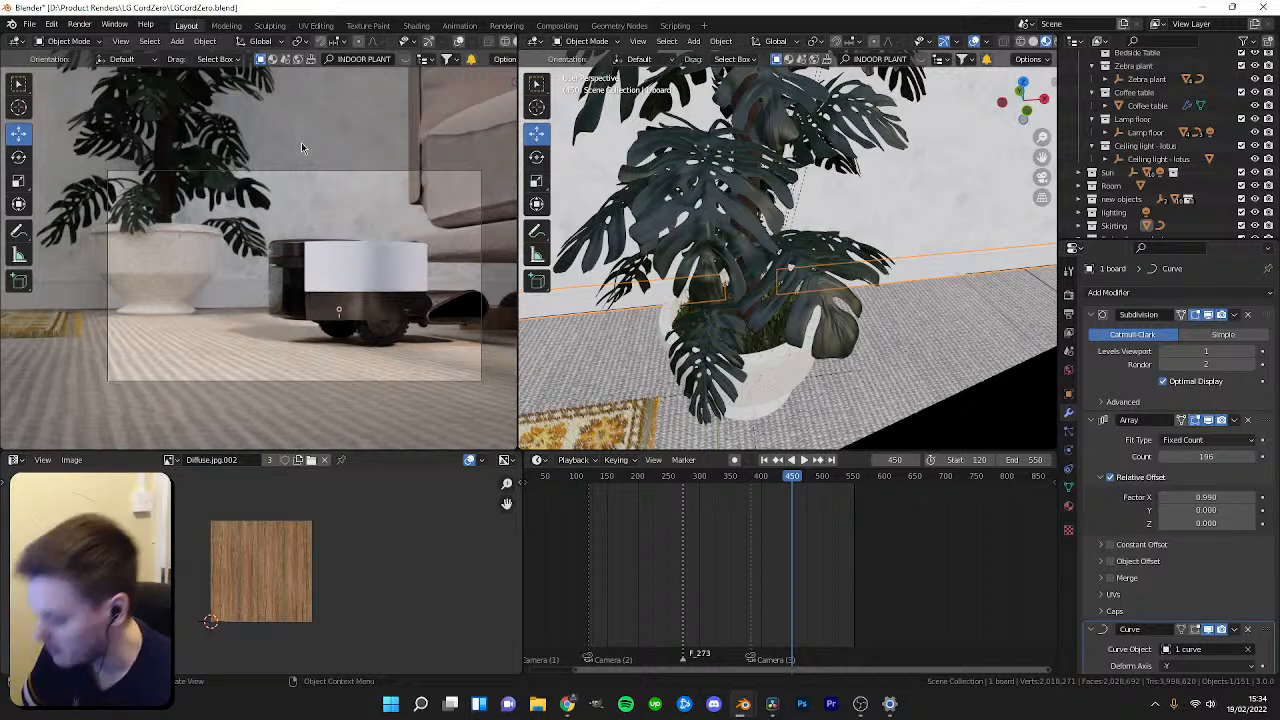
left_click_drag(790, 480, 671, 516)
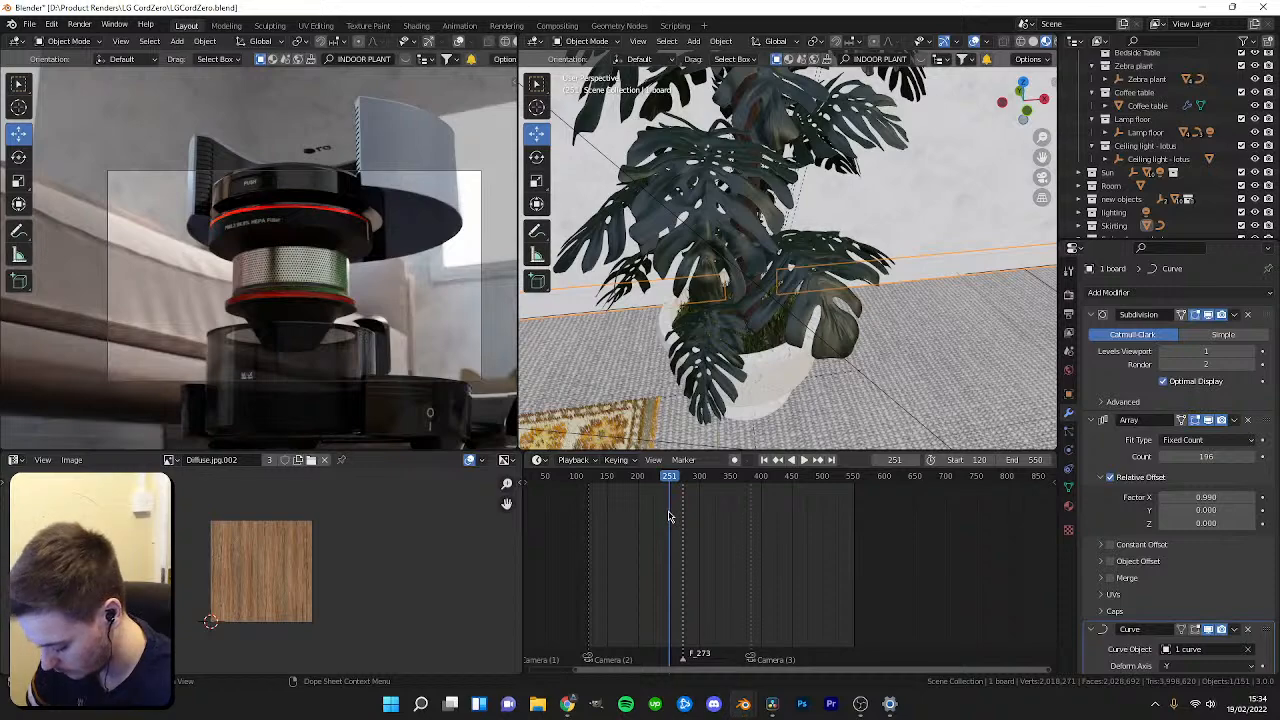
left_click_drag(670, 476, 628, 488)
key("space")
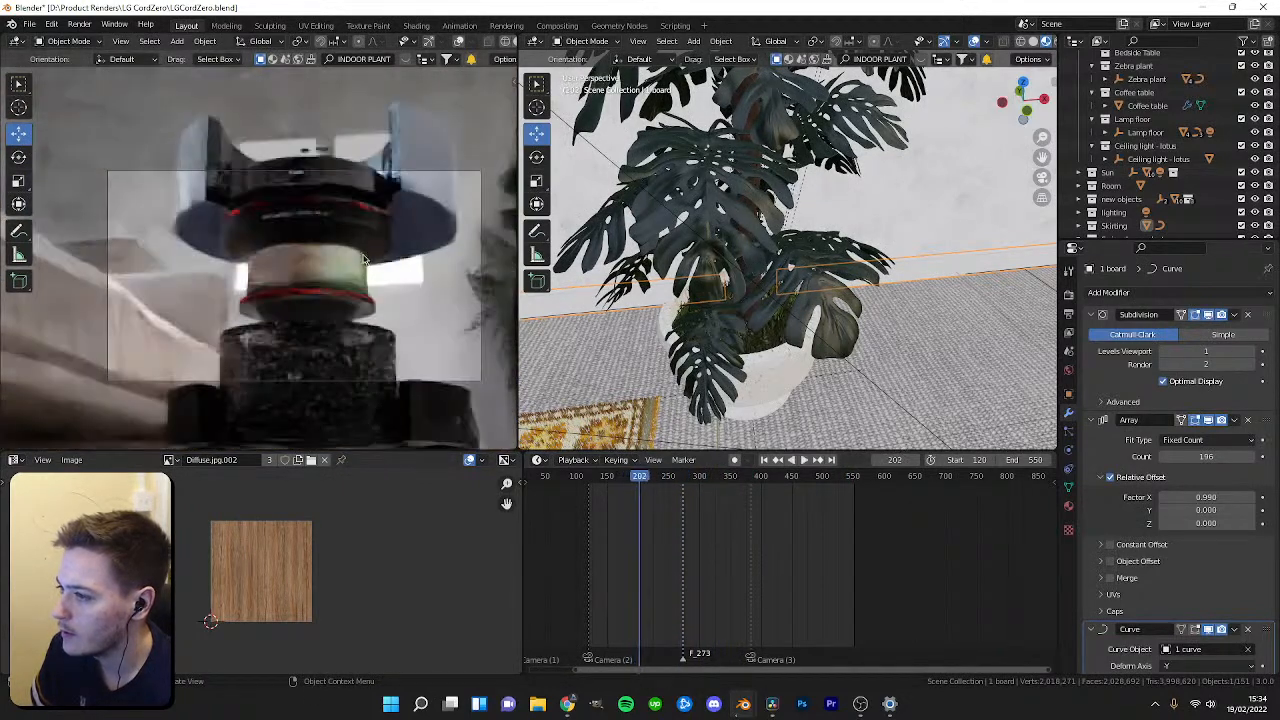
key("space")
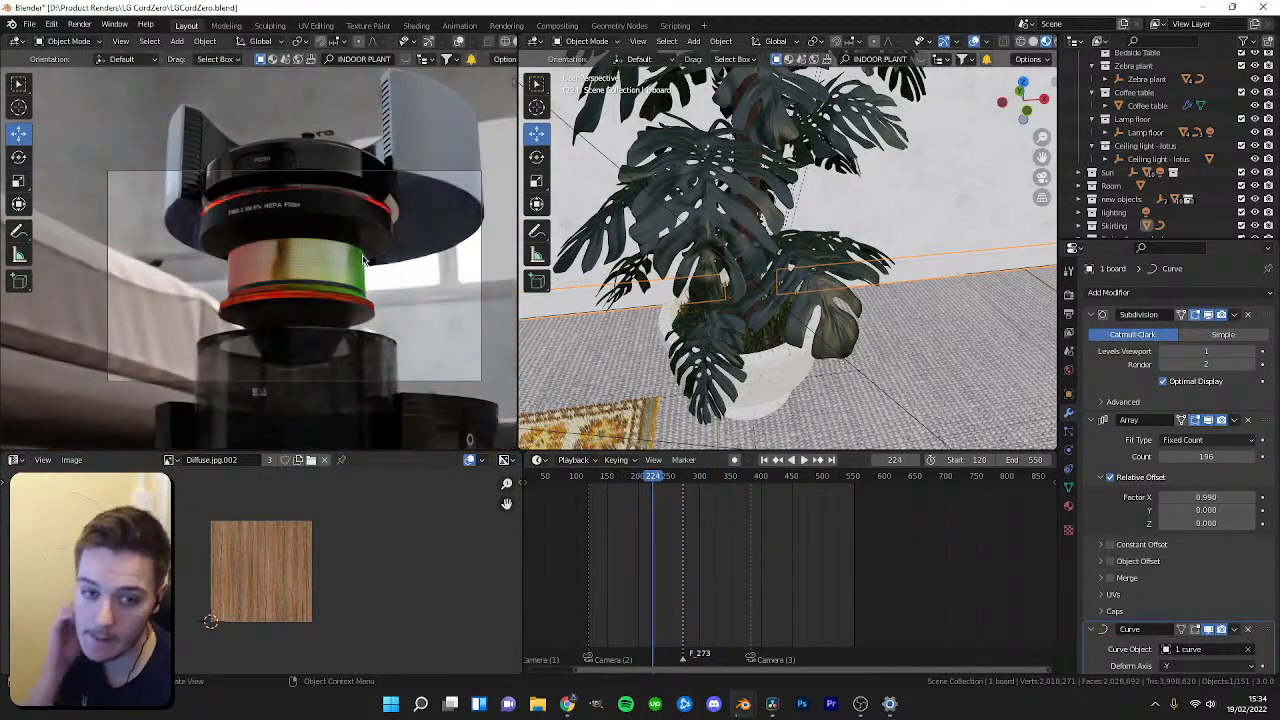
Close the Blender window and save the changes to LGCordZero.blend.
left_click(1253, 6)
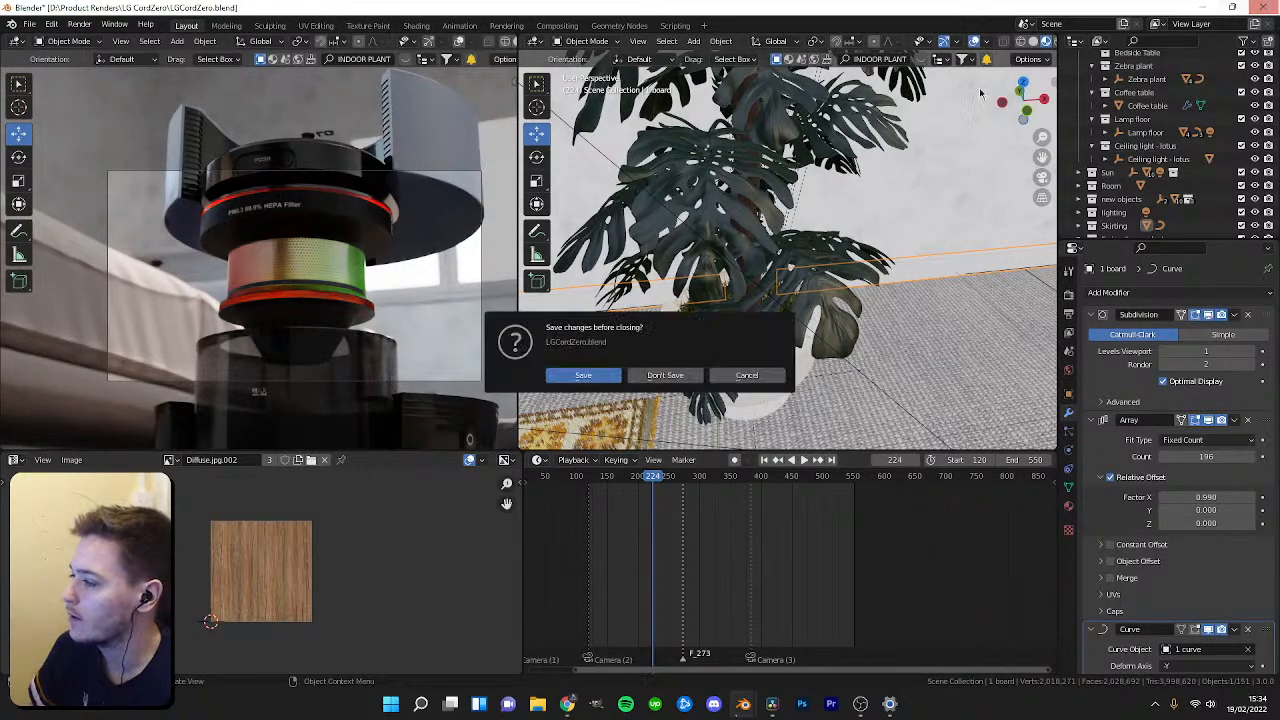
left_click(584, 376)
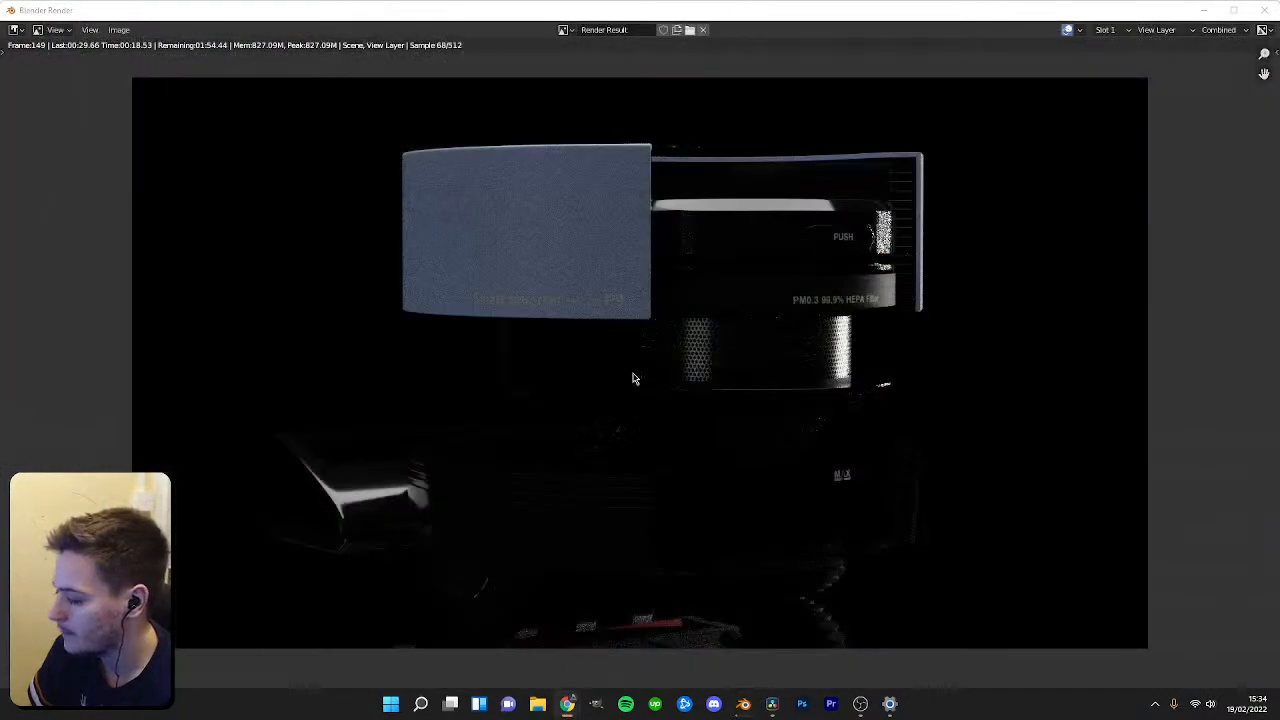
Zoom and pan around the render result to examine it.
scroll(703, 428, "up", 2)
scroll(708, 432, "down", 3)
middle_click_drag(713, 447, 674, 457)
scroll(688, 428, "up", 1)
scroll(686, 429, "down", 1)
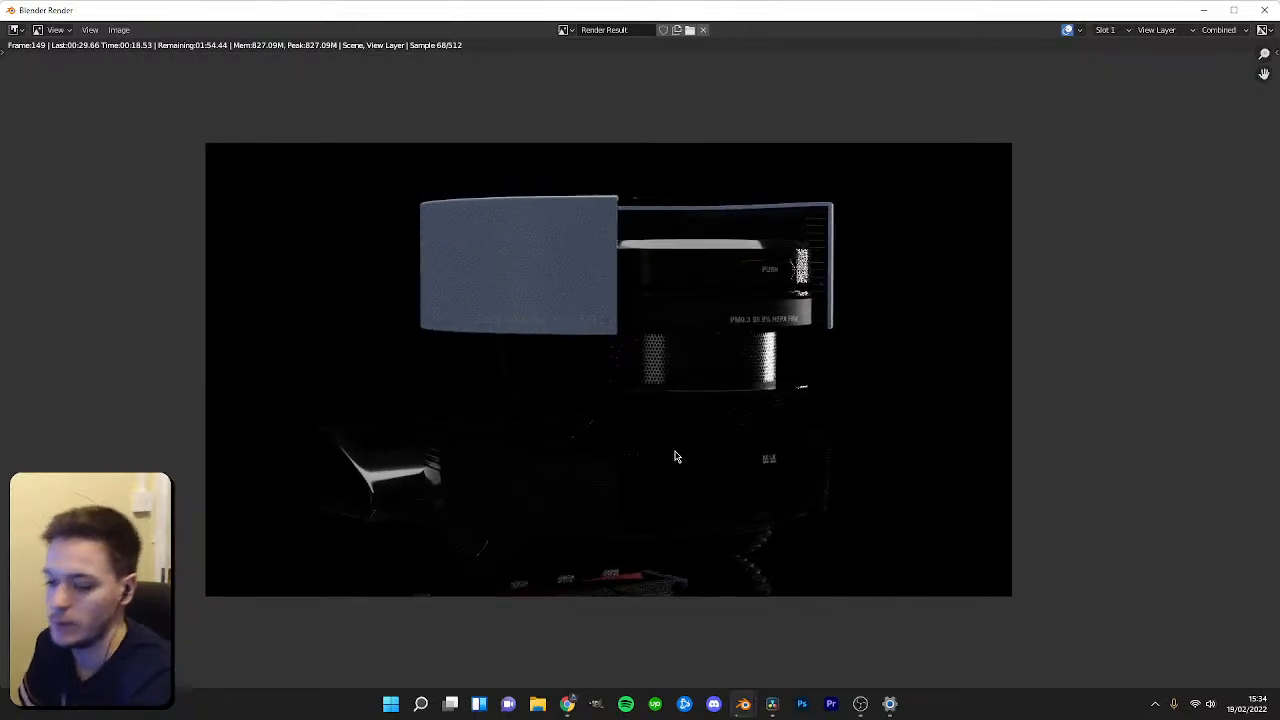